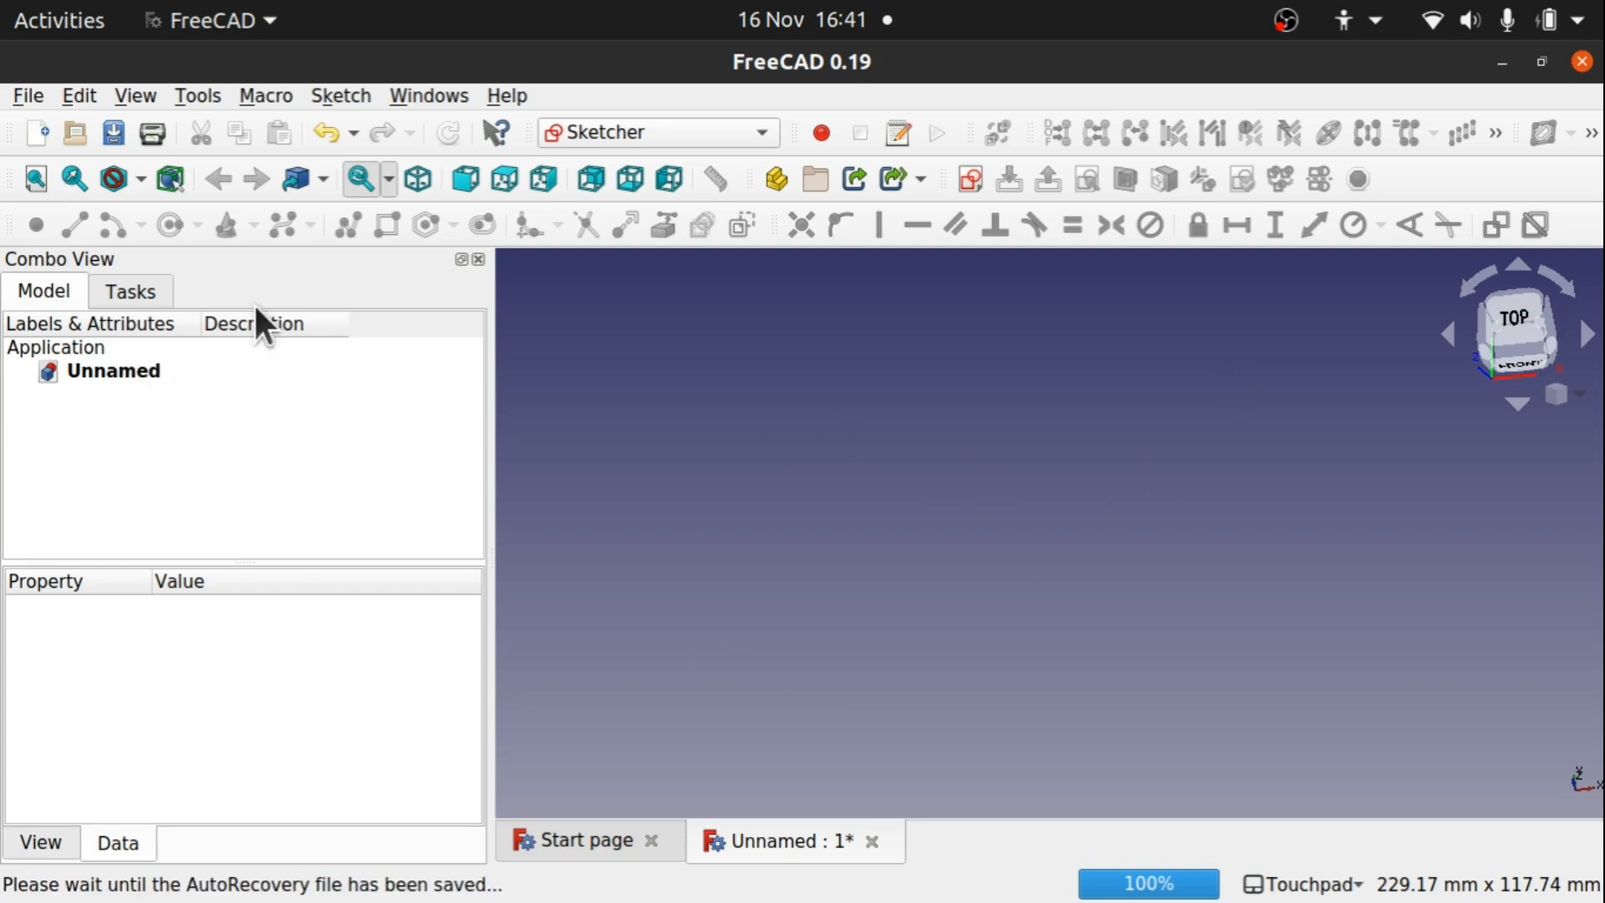
pyautogui.click(657, 132)
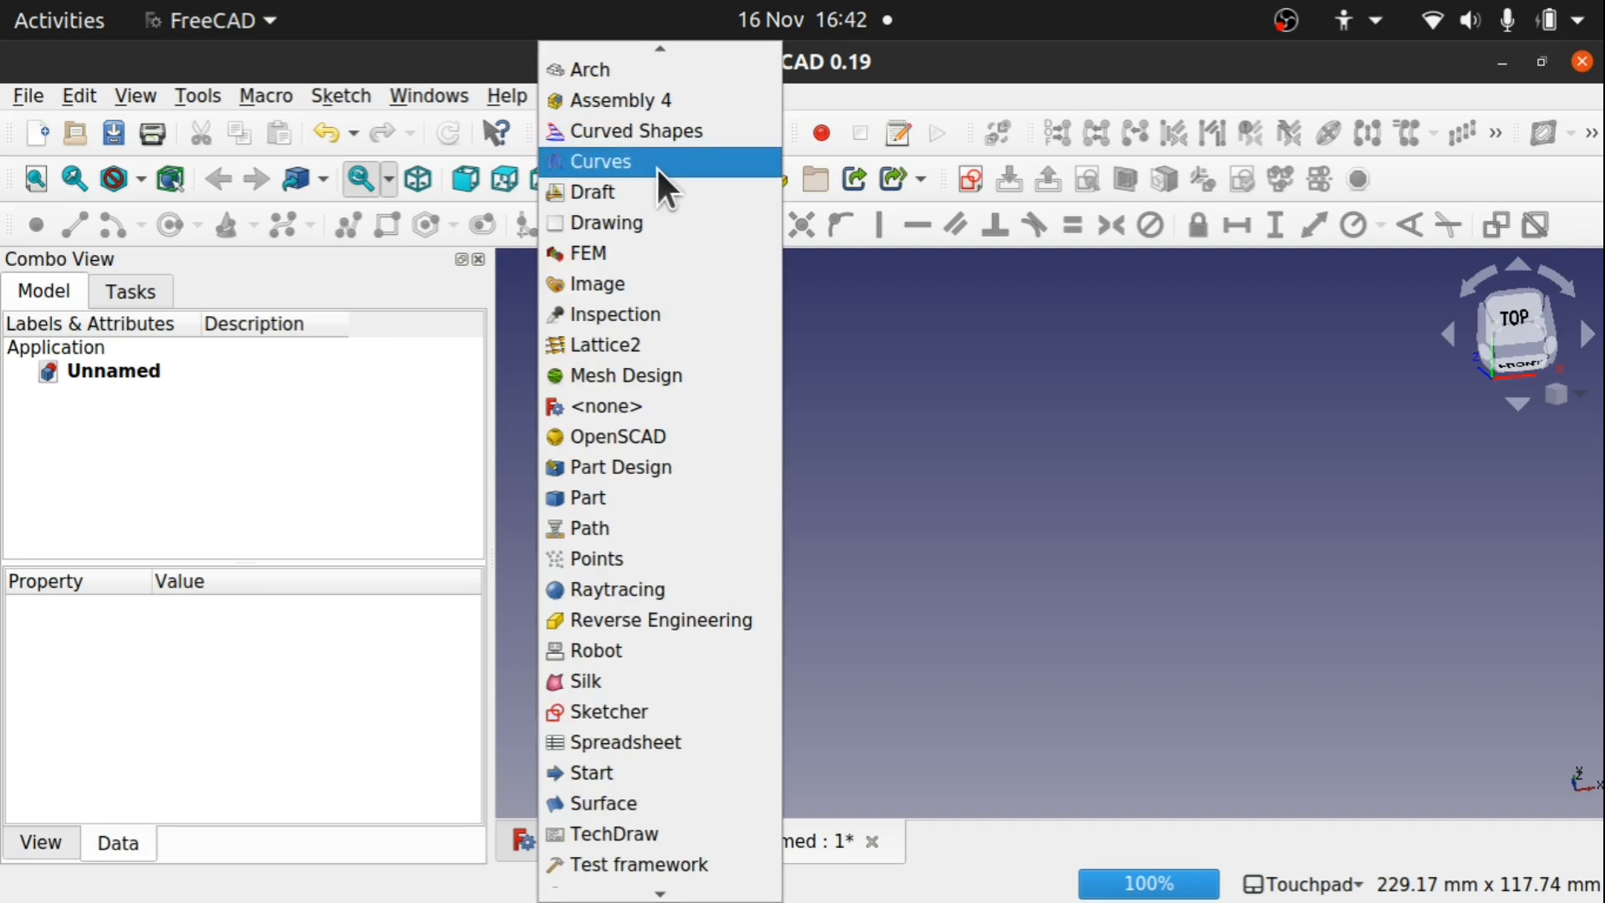
pyautogui.click(1055, 469)
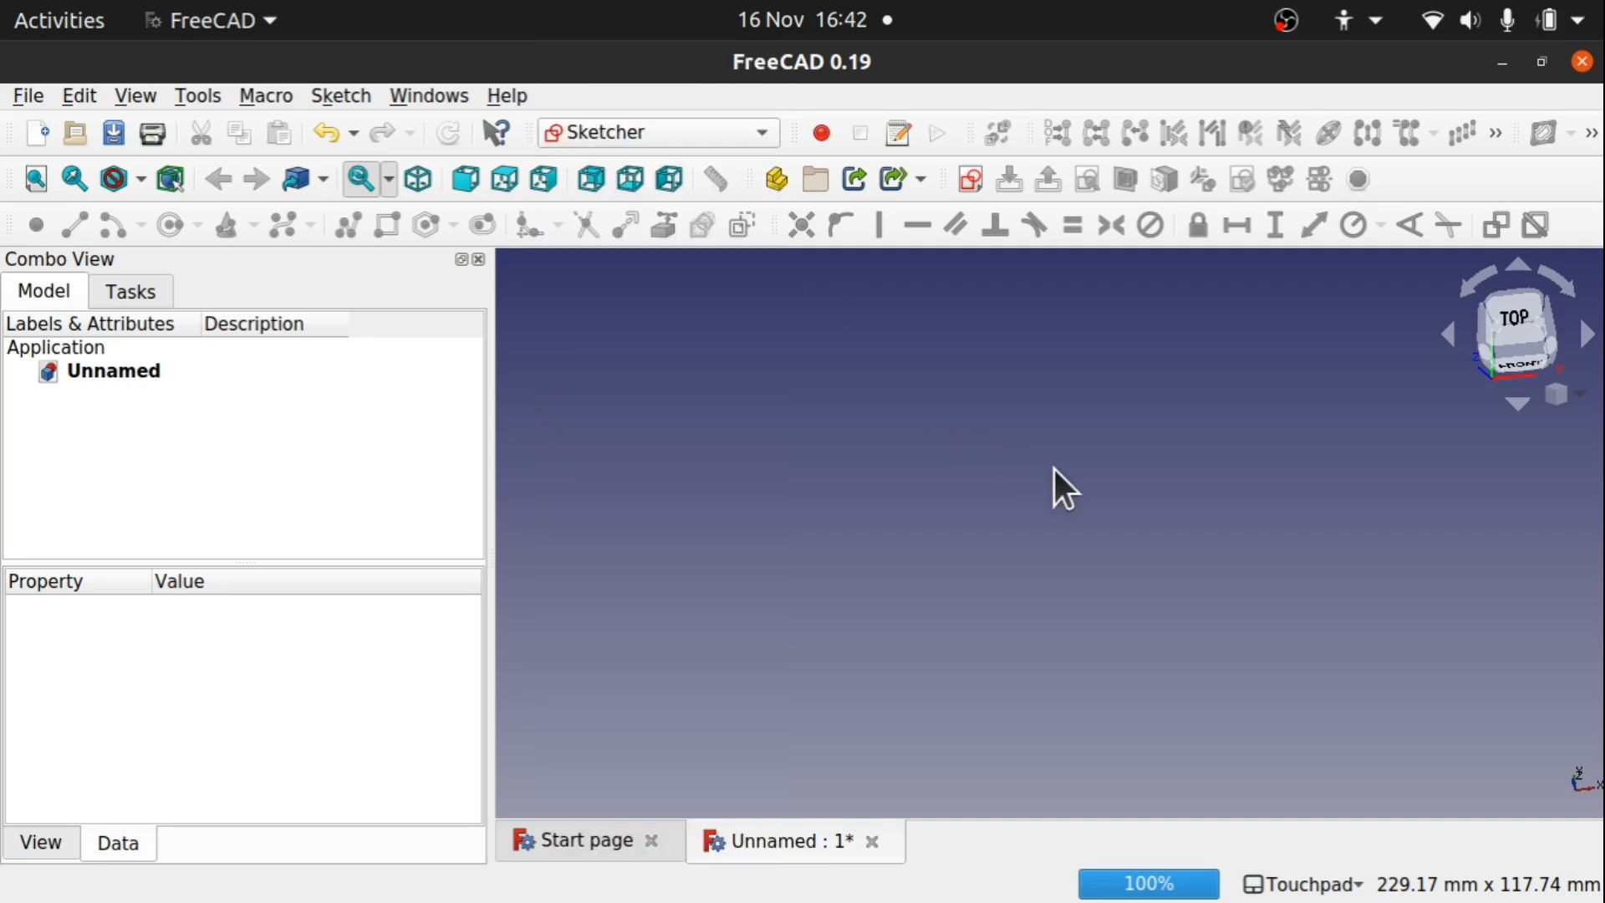
pyautogui.click(203, 95)
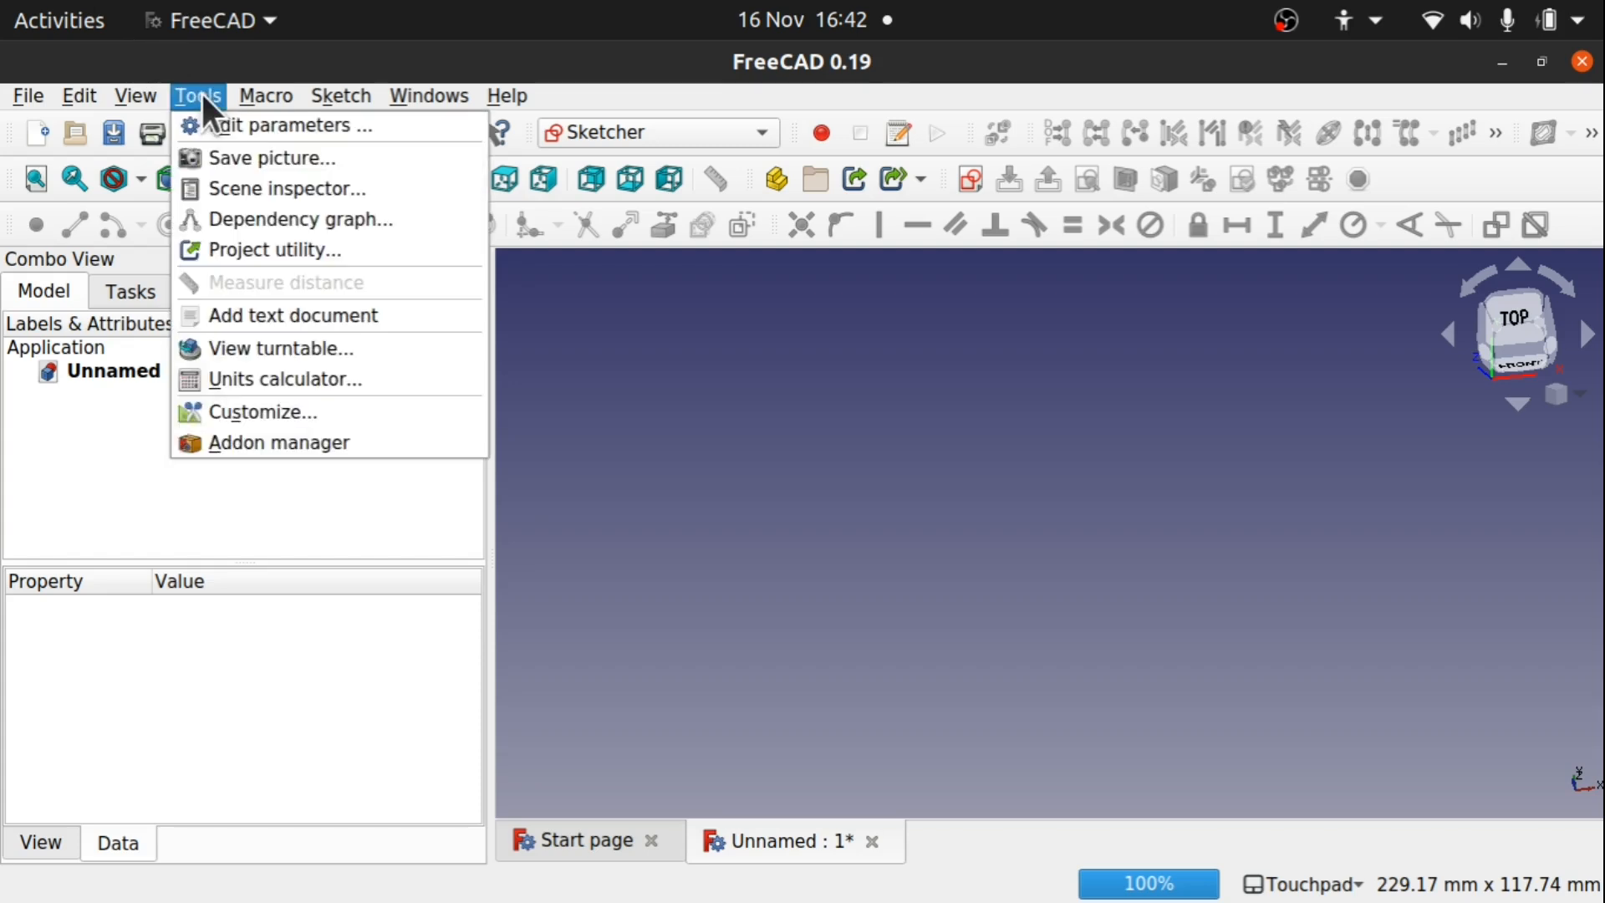
pyautogui.click(730, 570)
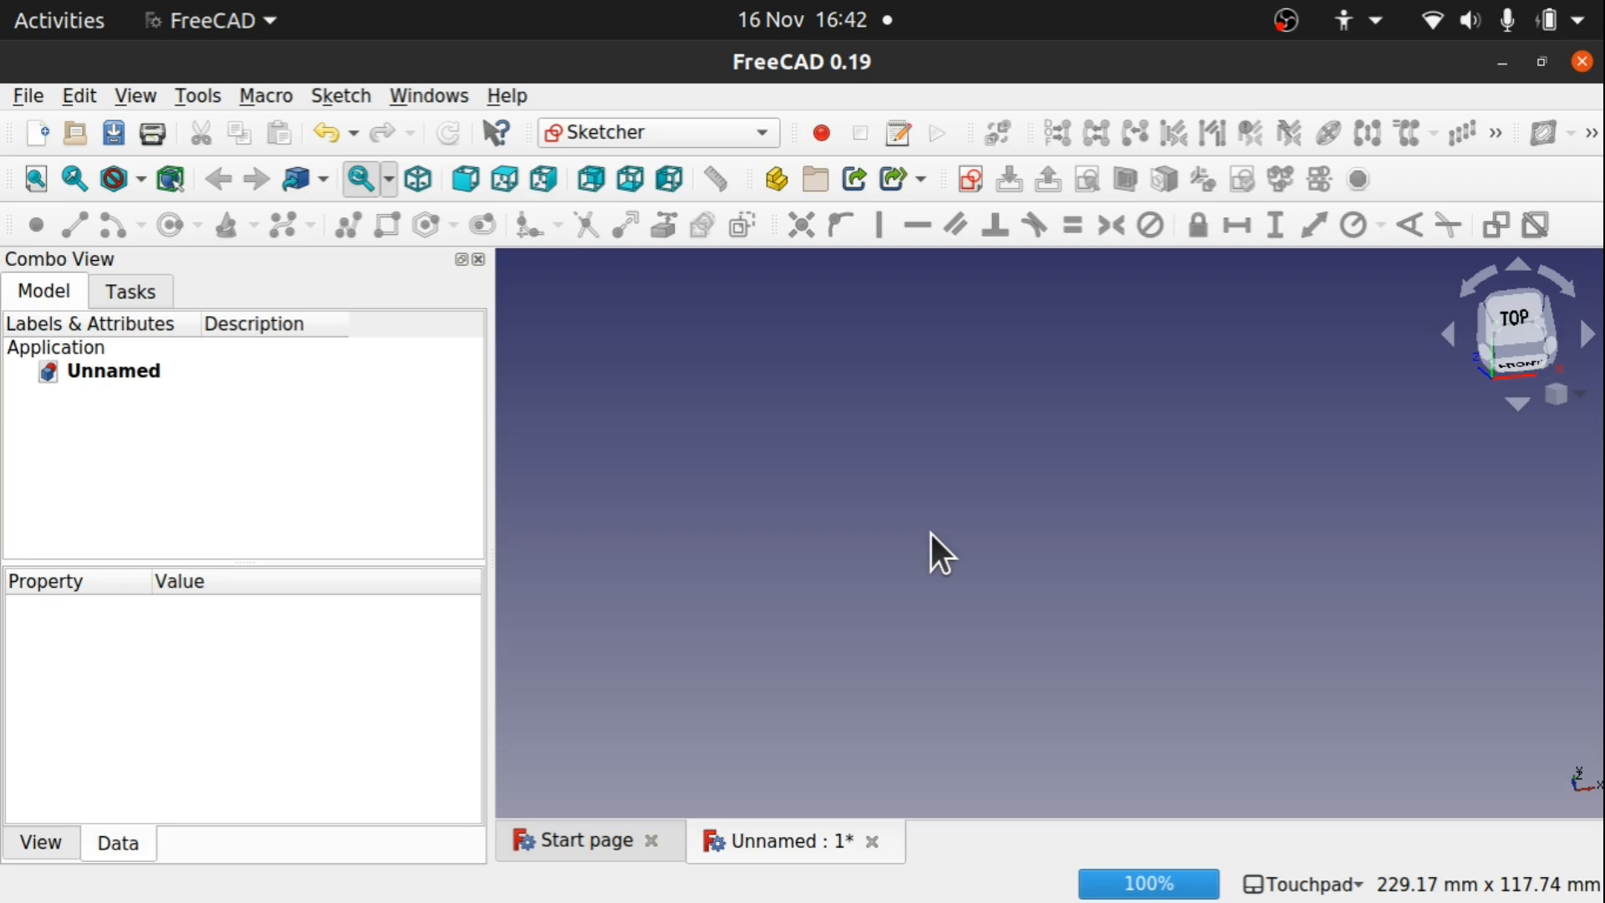
# Switch the window to fullscreen and create a new sketch on the XZ-Plane
pyautogui.click(136, 91)
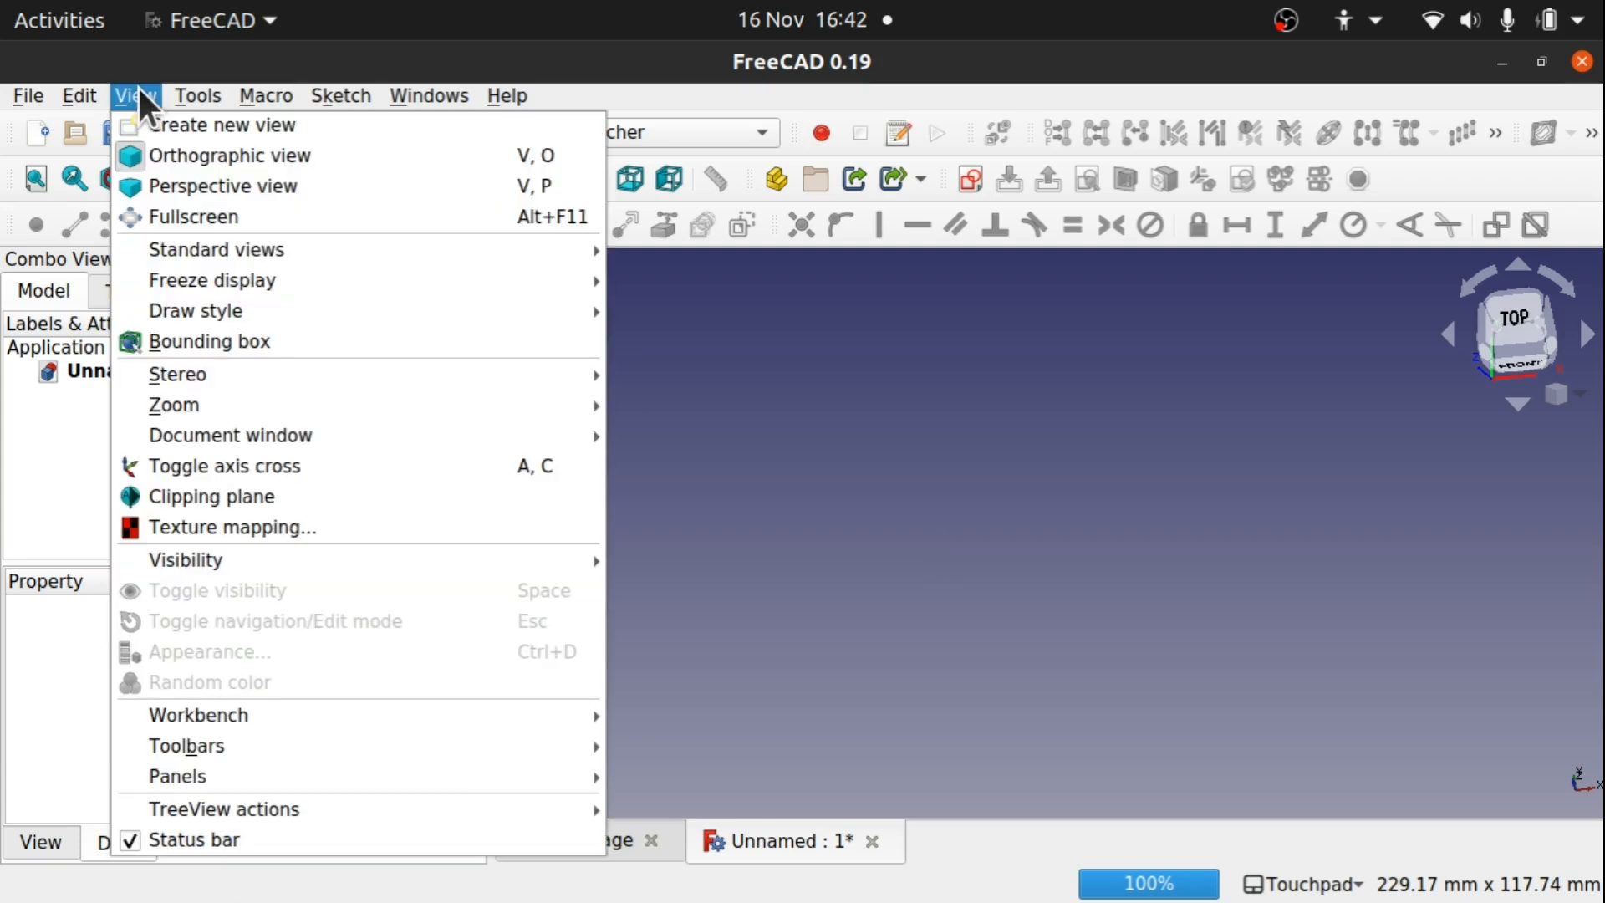
pyautogui.click(254, 219)
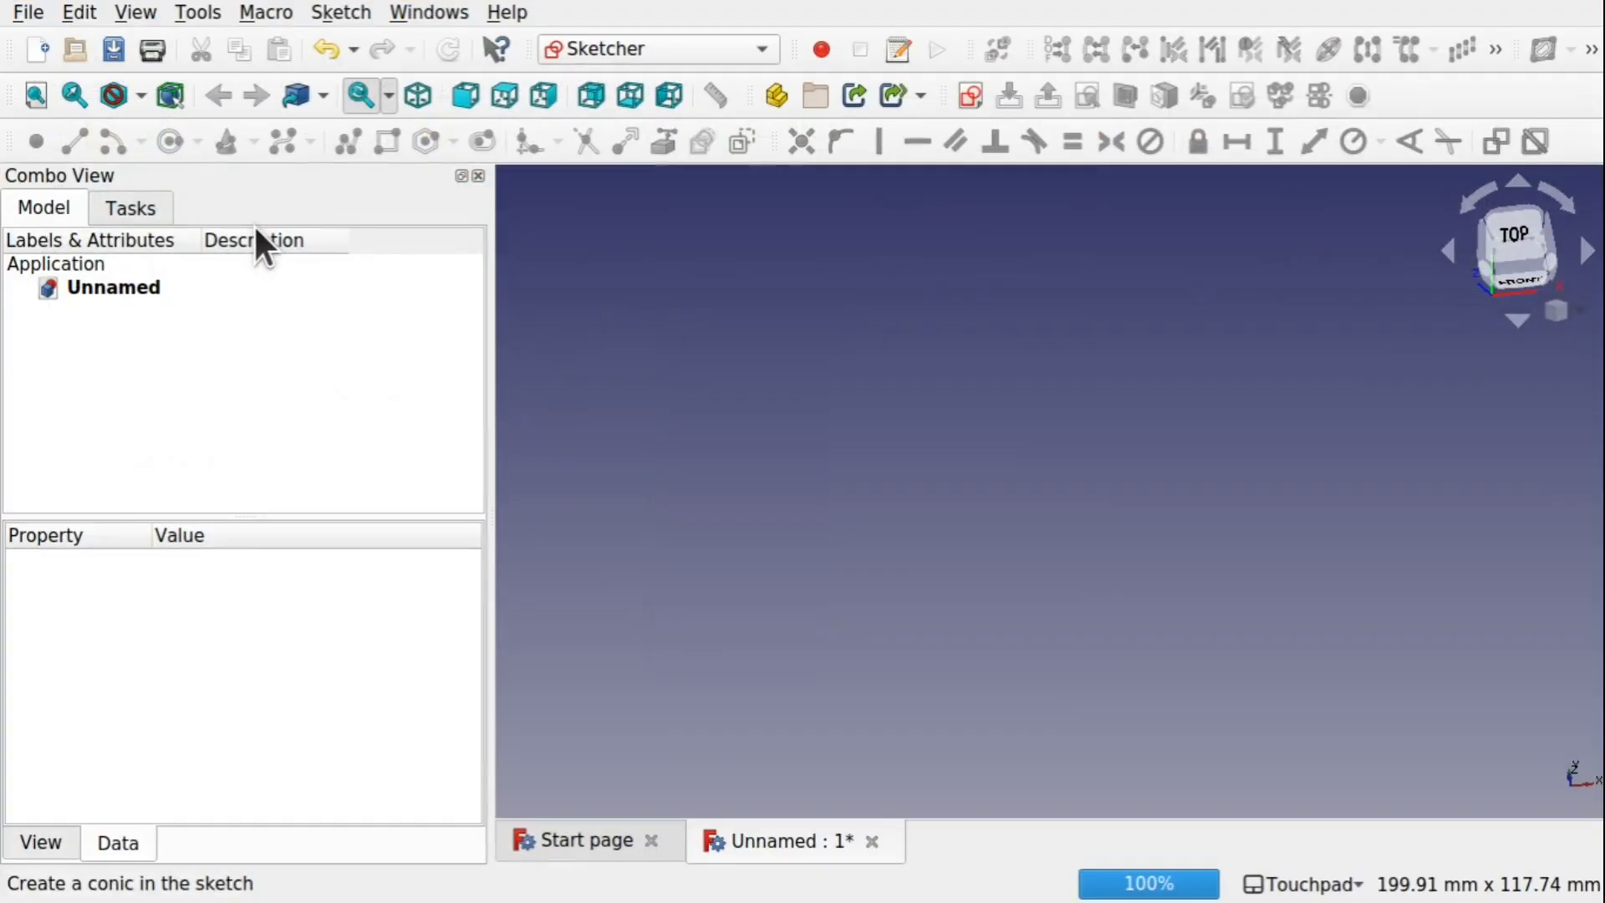
pyautogui.click(970, 97)
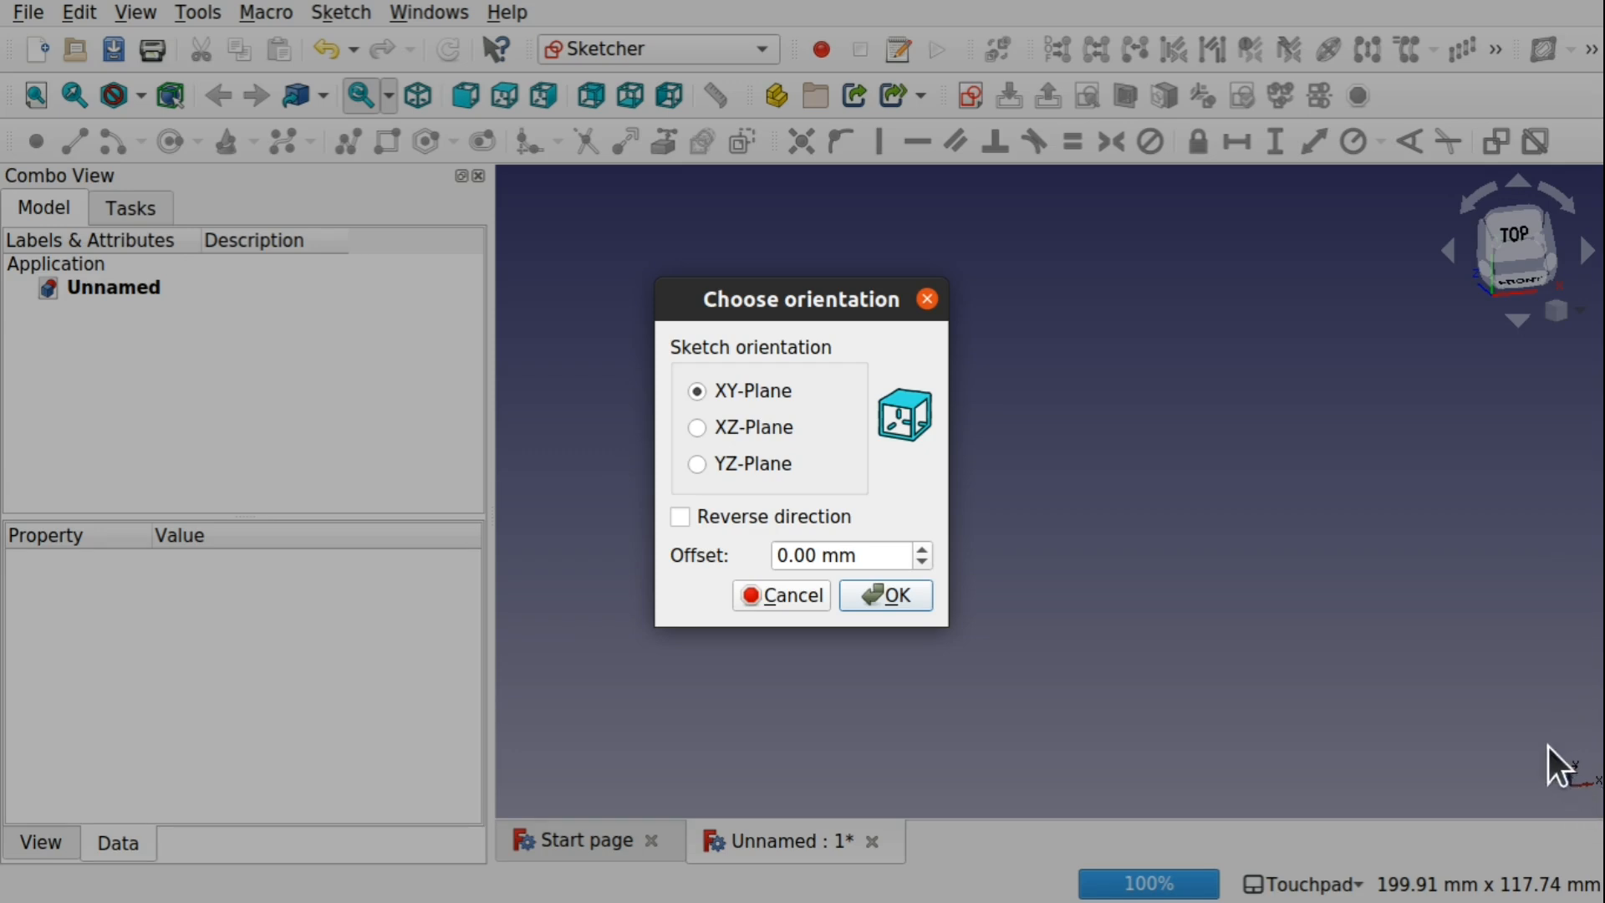
pyautogui.click(718, 435)
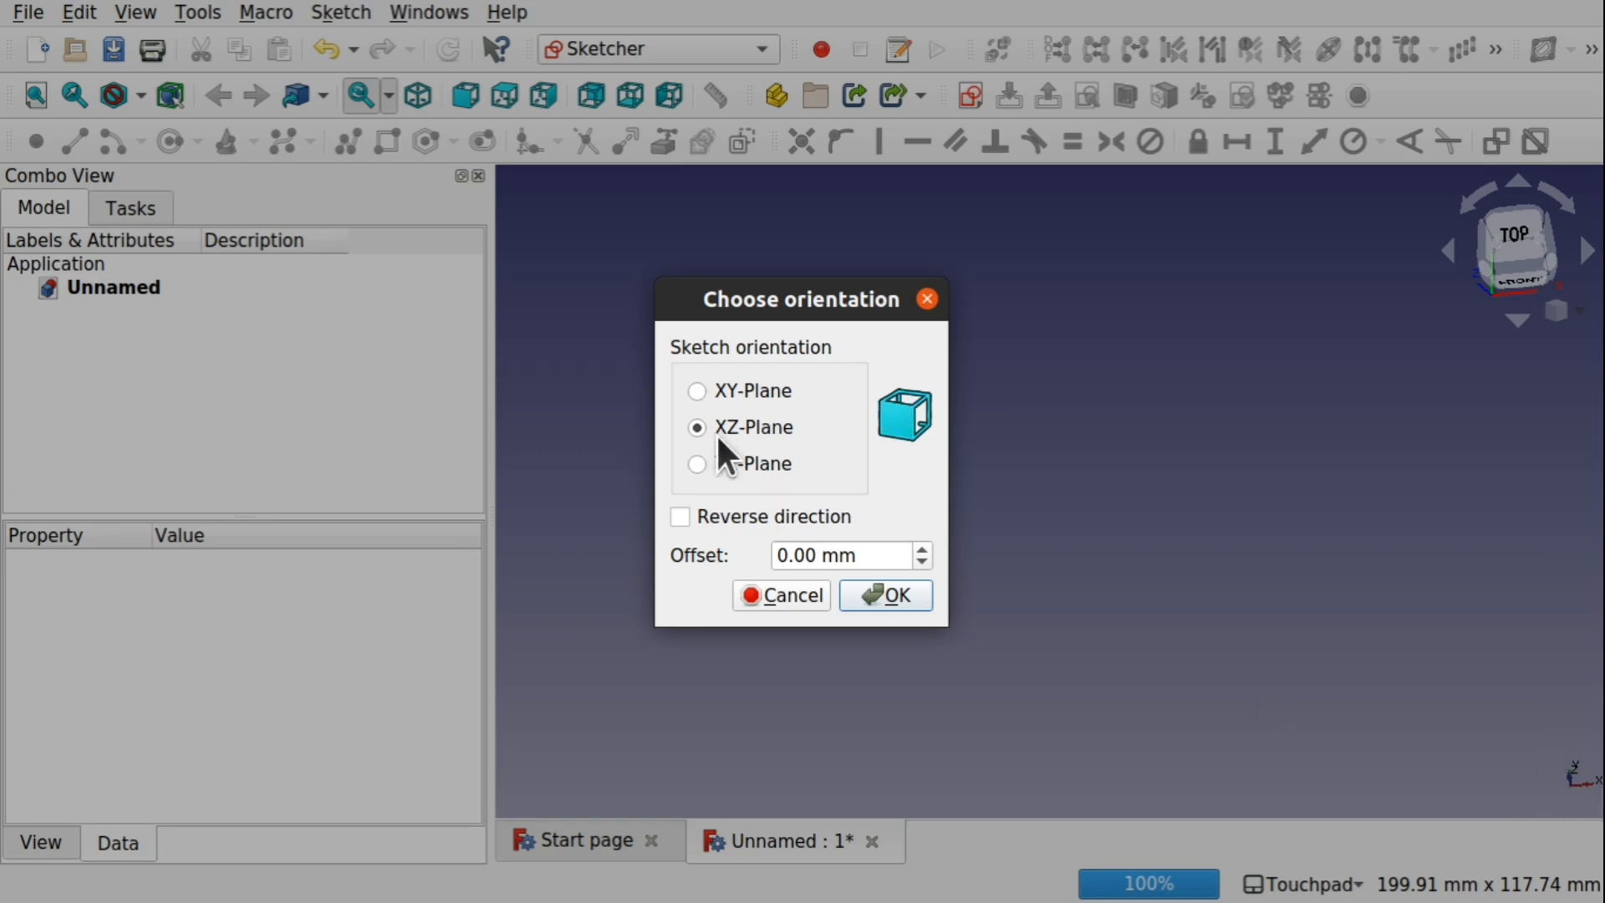
pyautogui.click(905, 604)
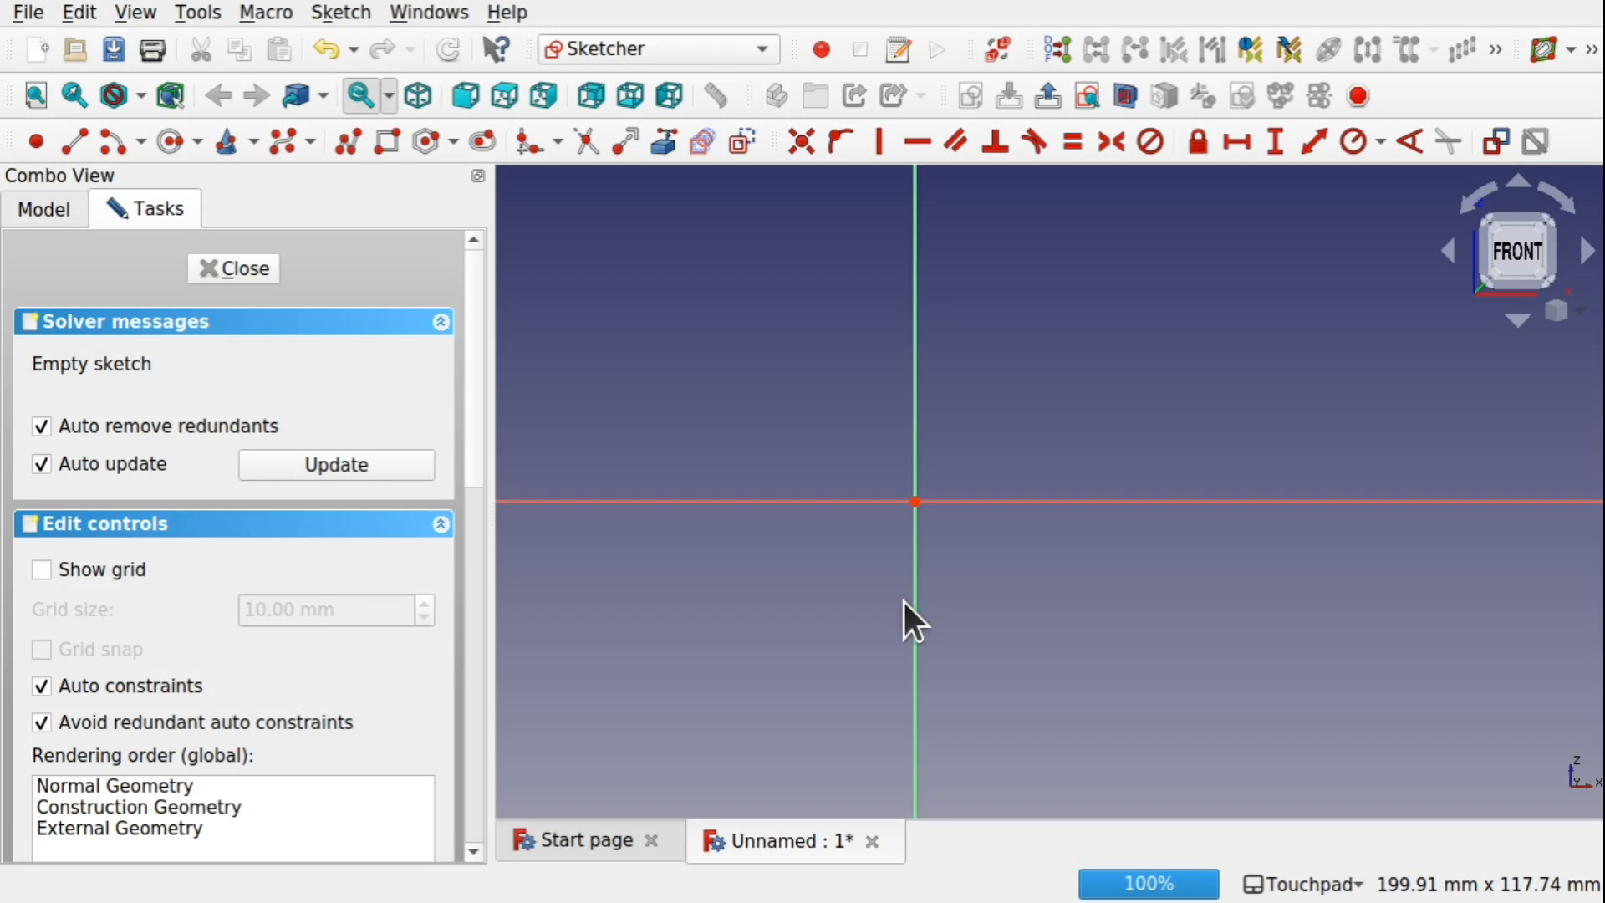
# Sketch an open B-spline with five control points from above the horizontal axis, across the vertical axis, to below the horizontal axis
pyautogui.click(284, 142)
pyautogui.click(636, 458)
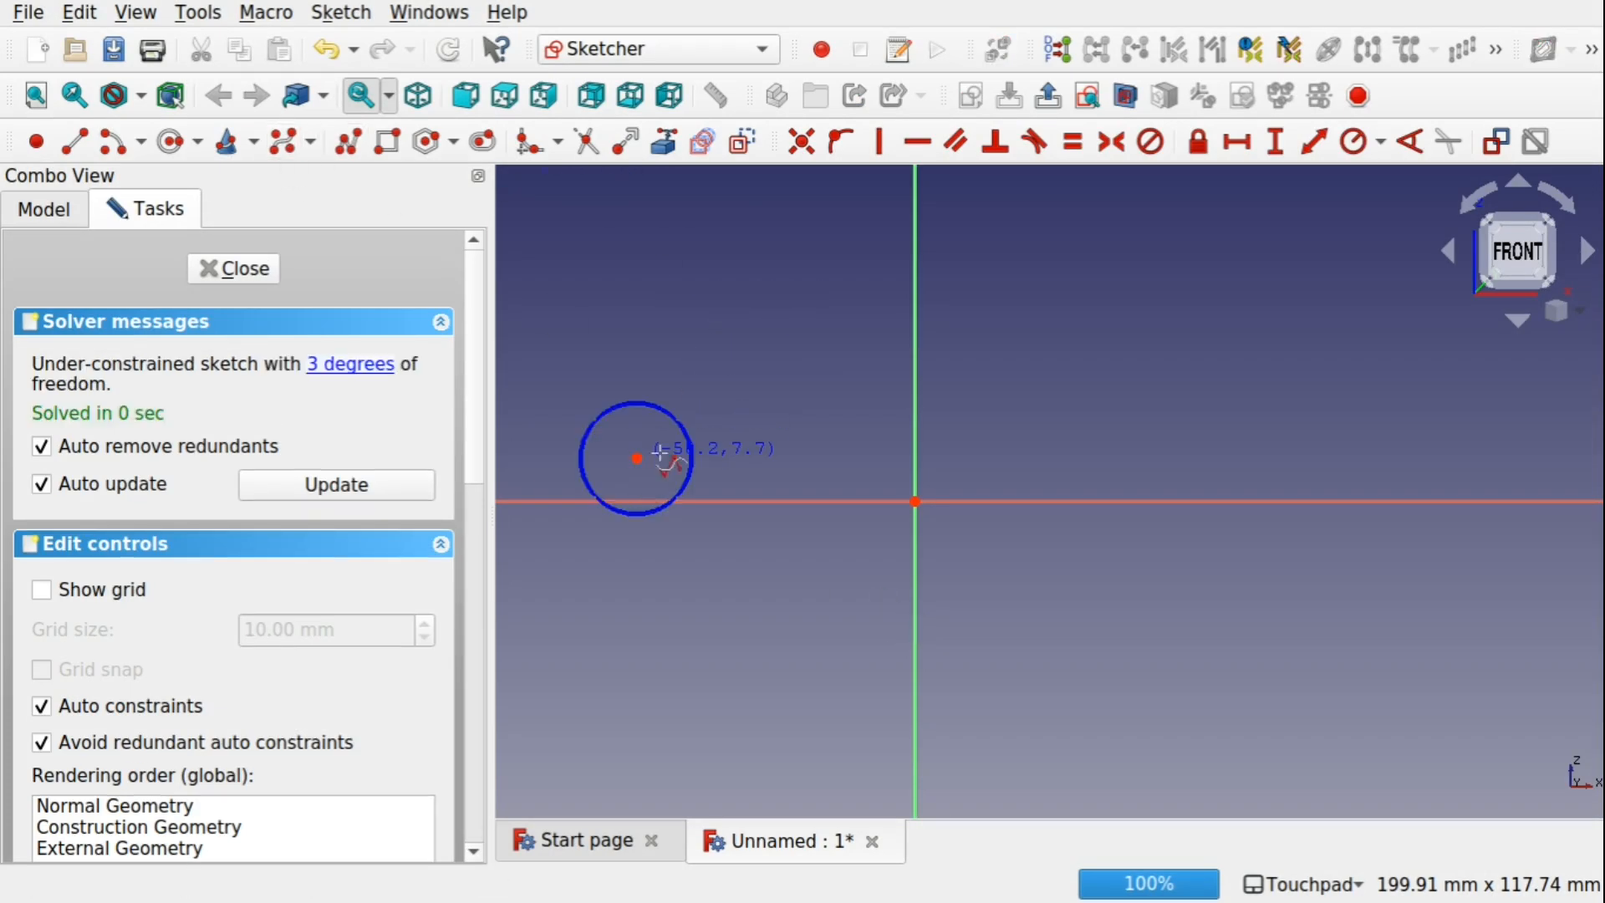
pyautogui.click(795, 418)
pyautogui.click(1007, 468)
pyautogui.click(1243, 419)
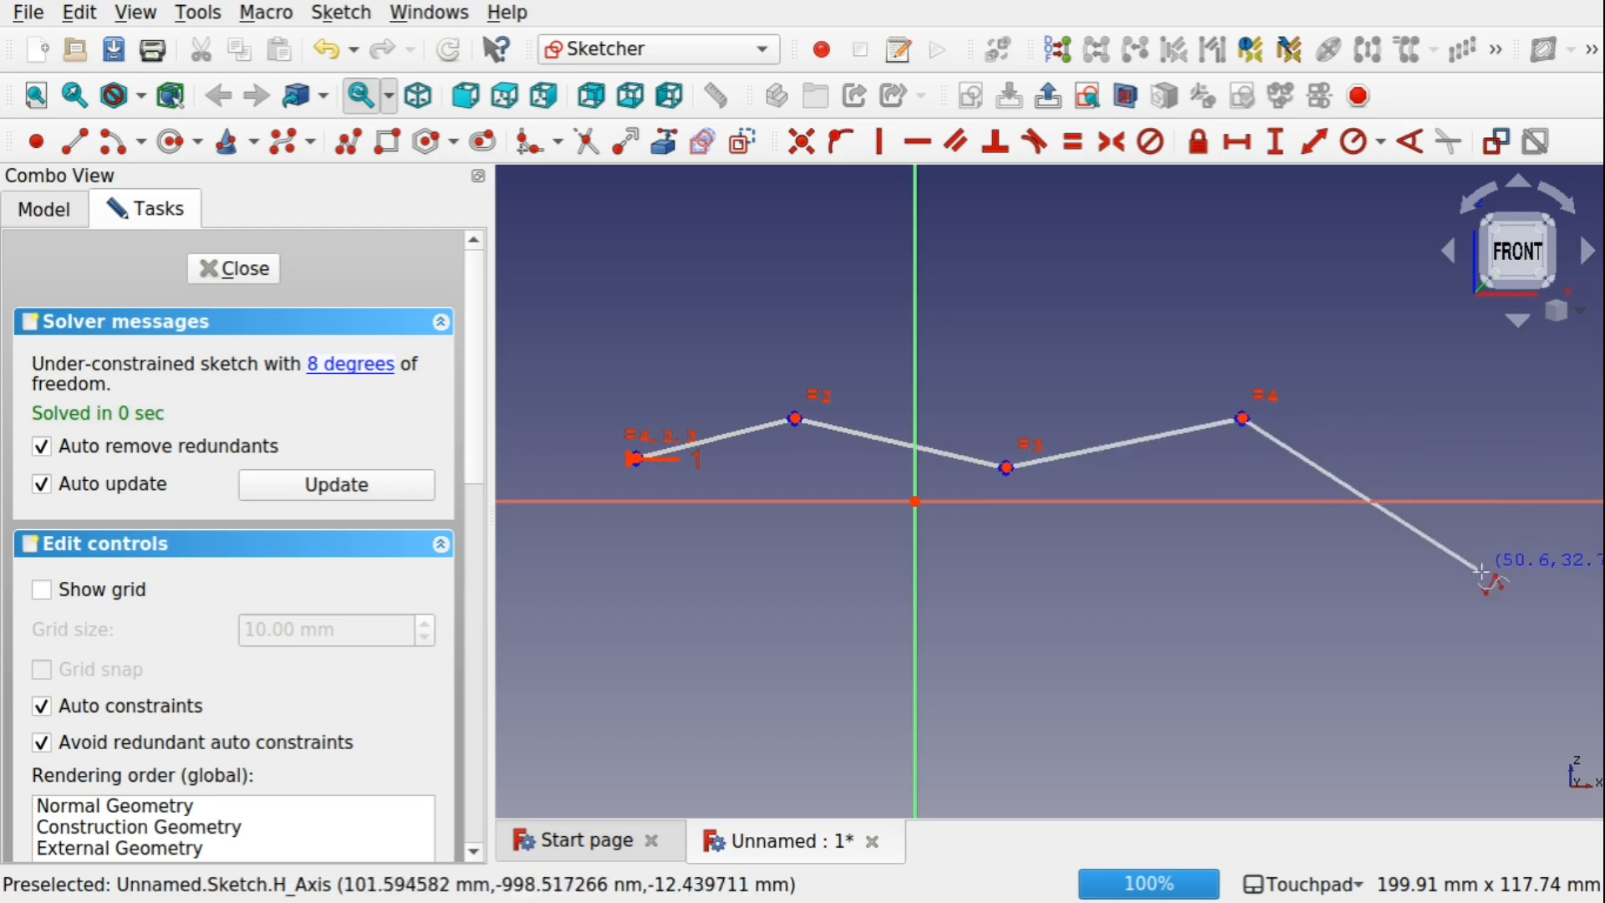
pyautogui.click(1482, 574)
pyautogui.rightClick(1482, 573)
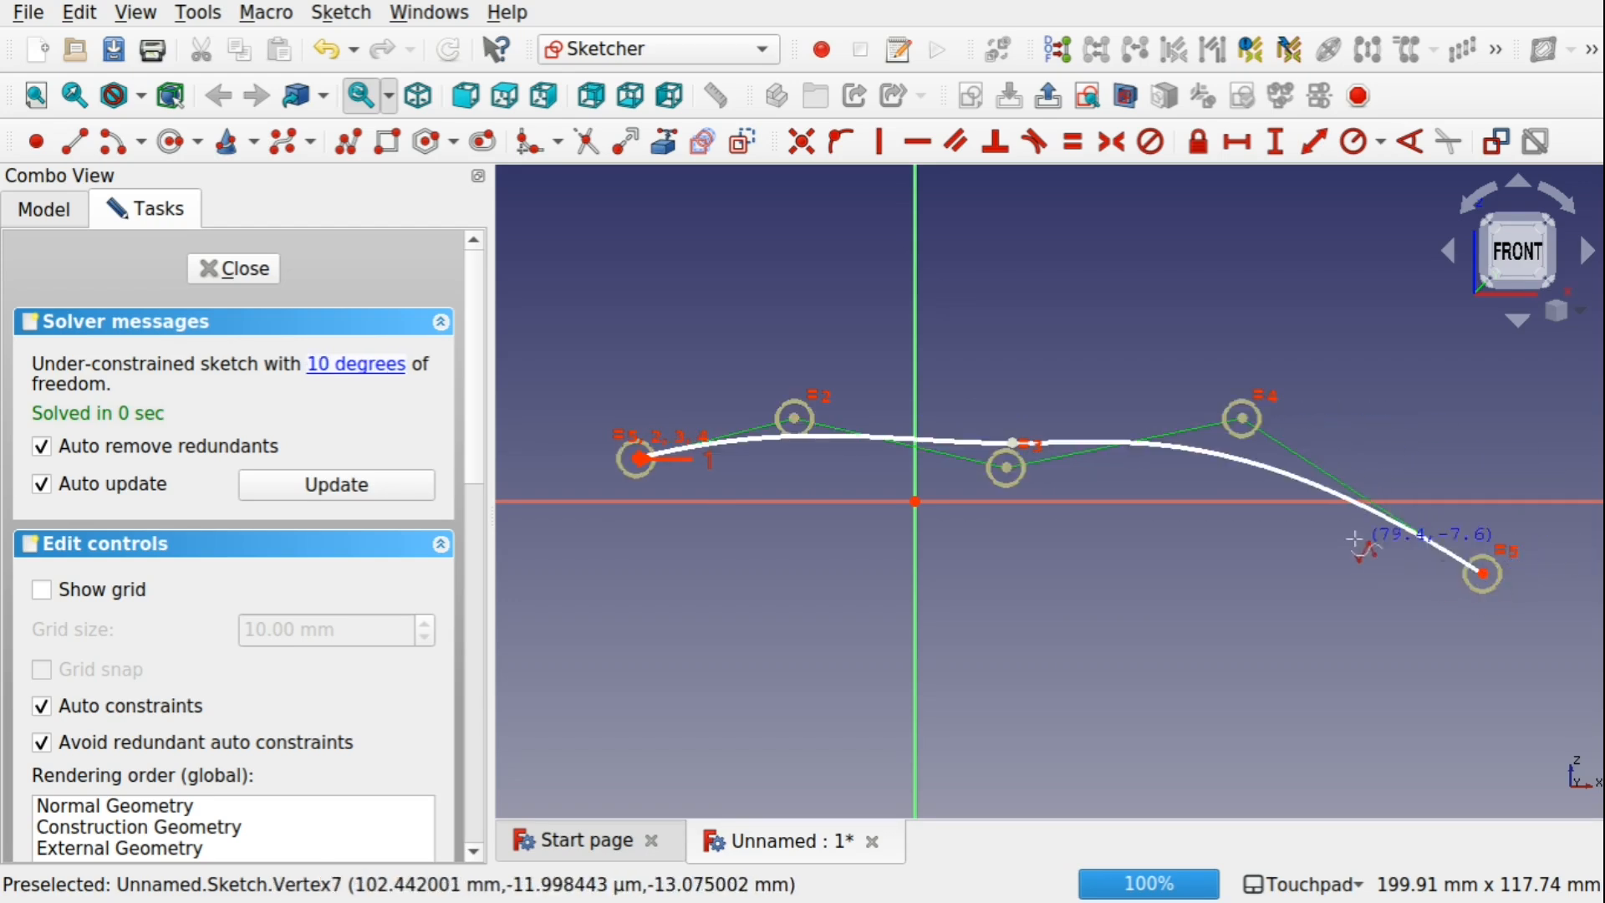
# Sketch a second open five-point B-spline that arches across the first one twice, and close the sketch
pyautogui.click(693, 561)
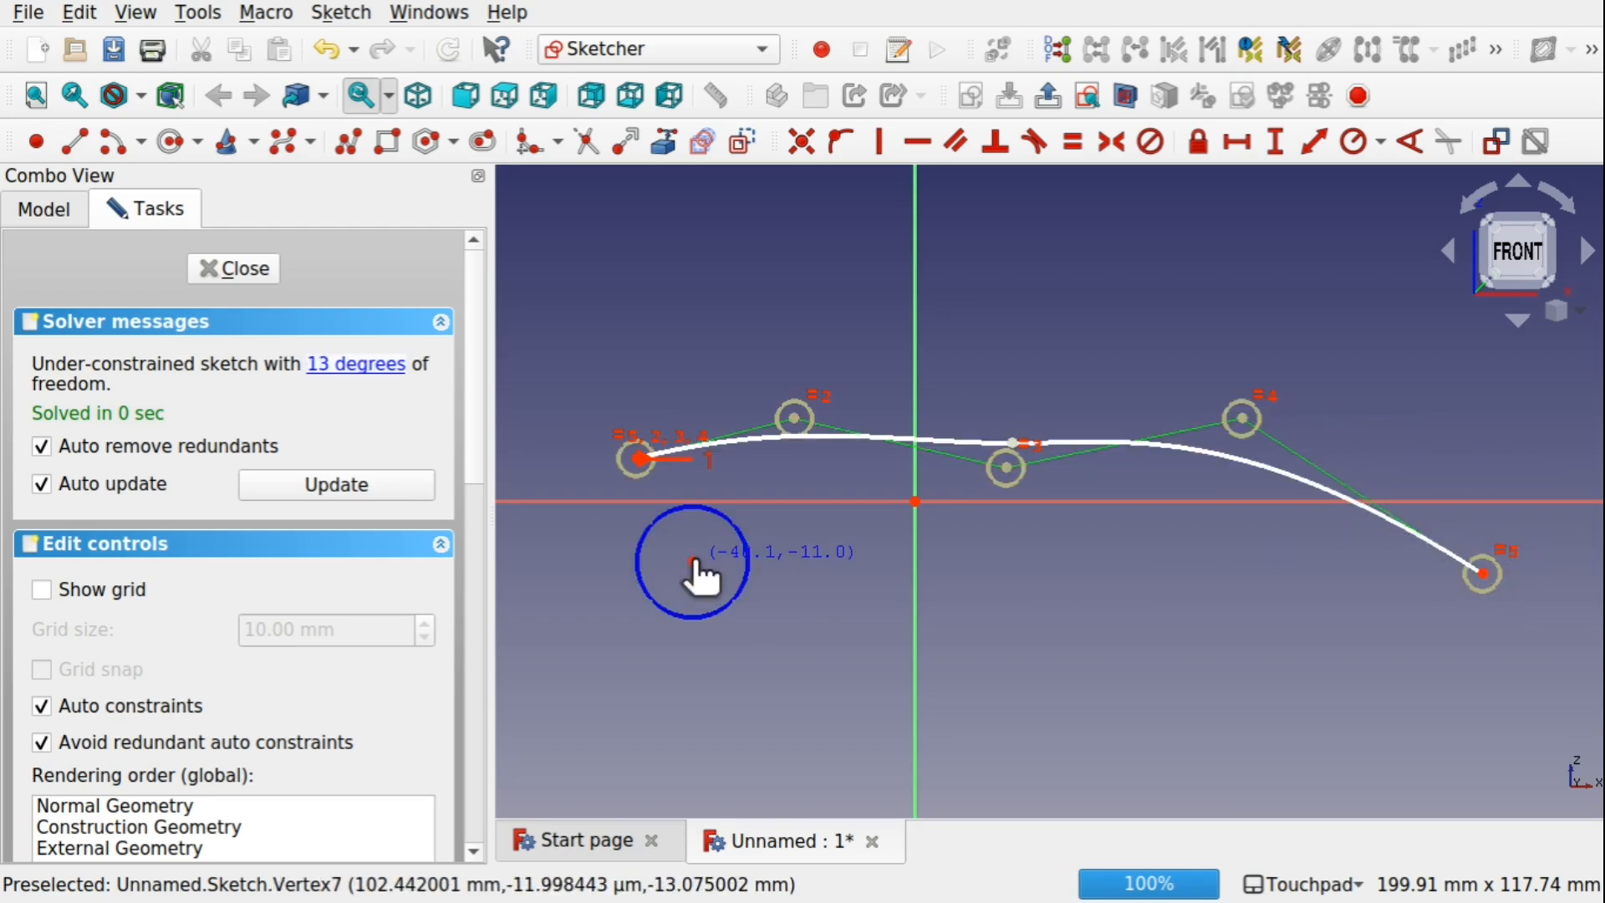
pyautogui.click(959, 409)
pyautogui.click(1160, 355)
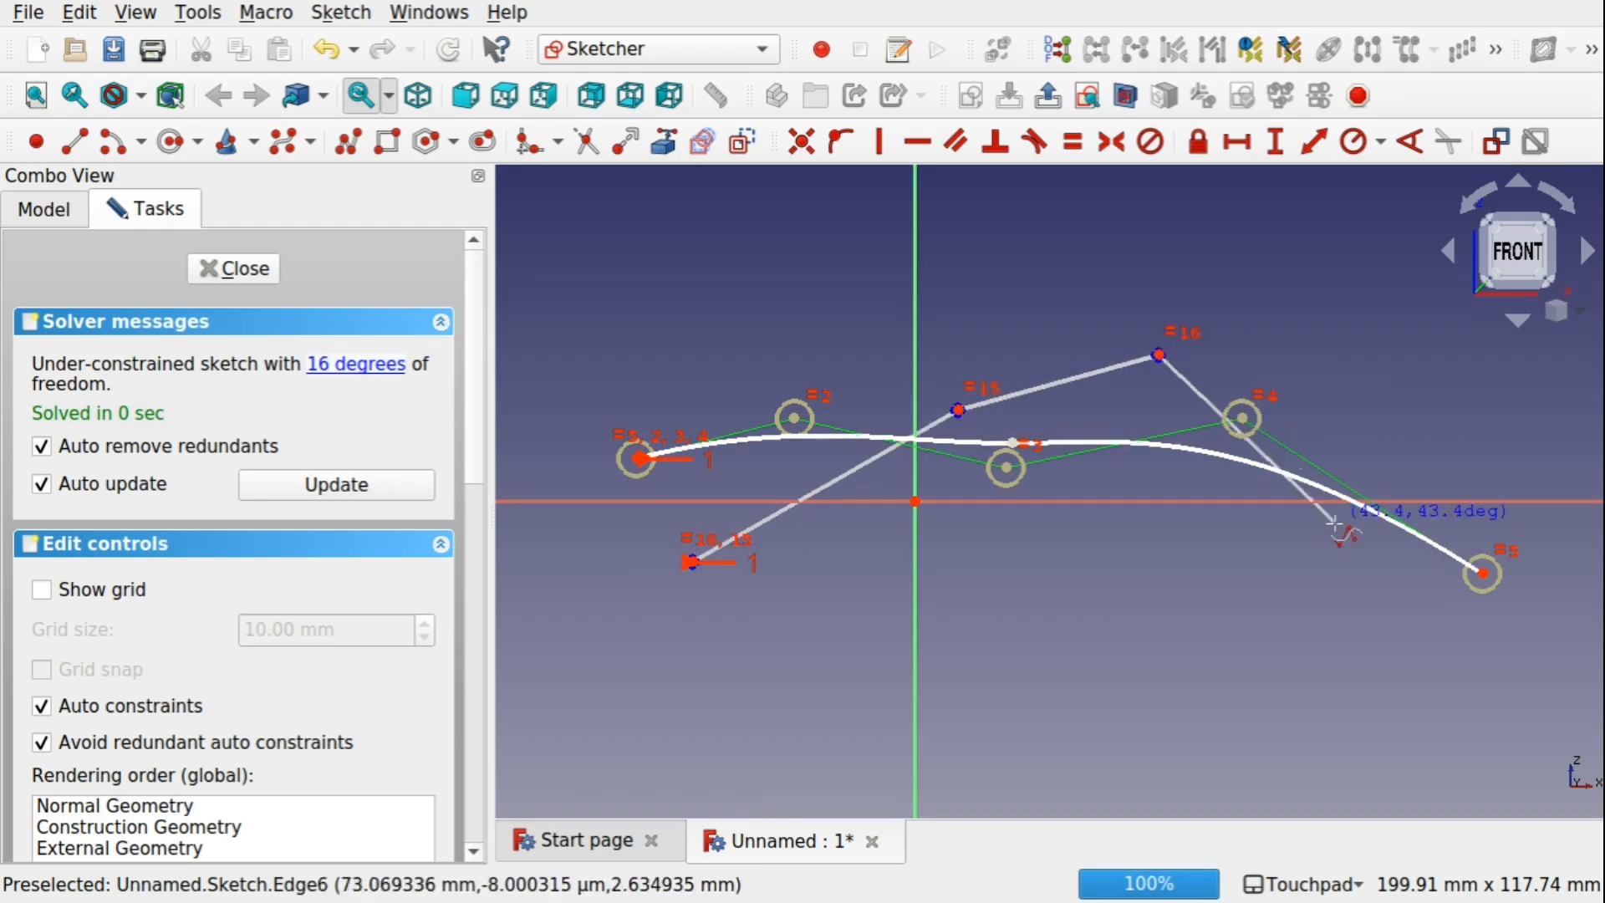
pyautogui.click(1344, 550)
pyautogui.click(1499, 666)
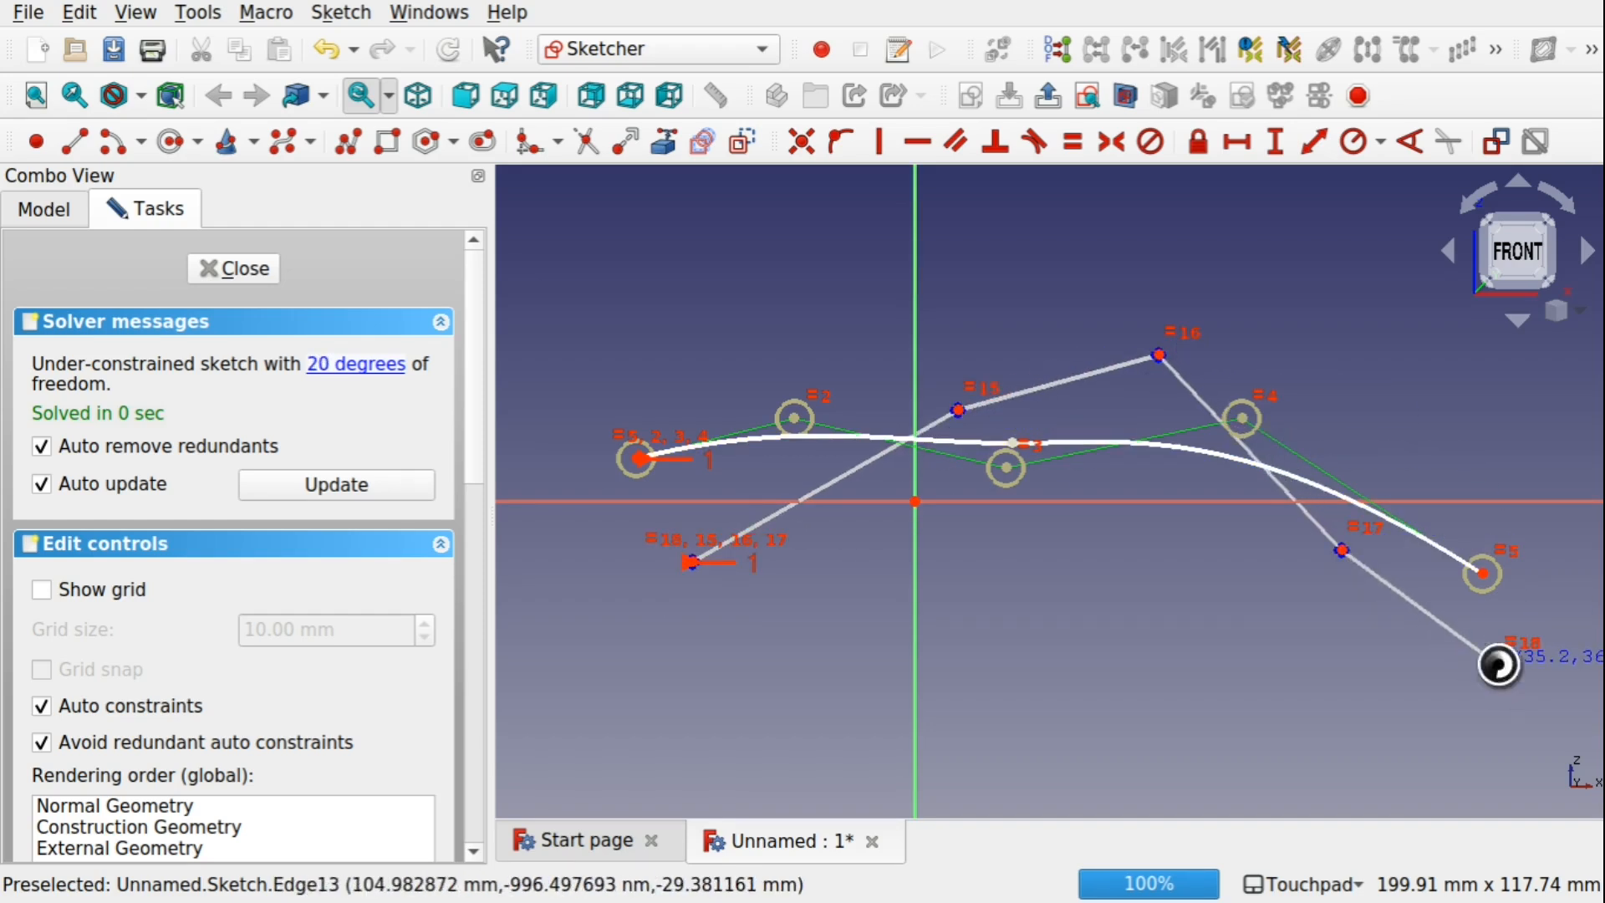
pyautogui.rightClick(1498, 665)
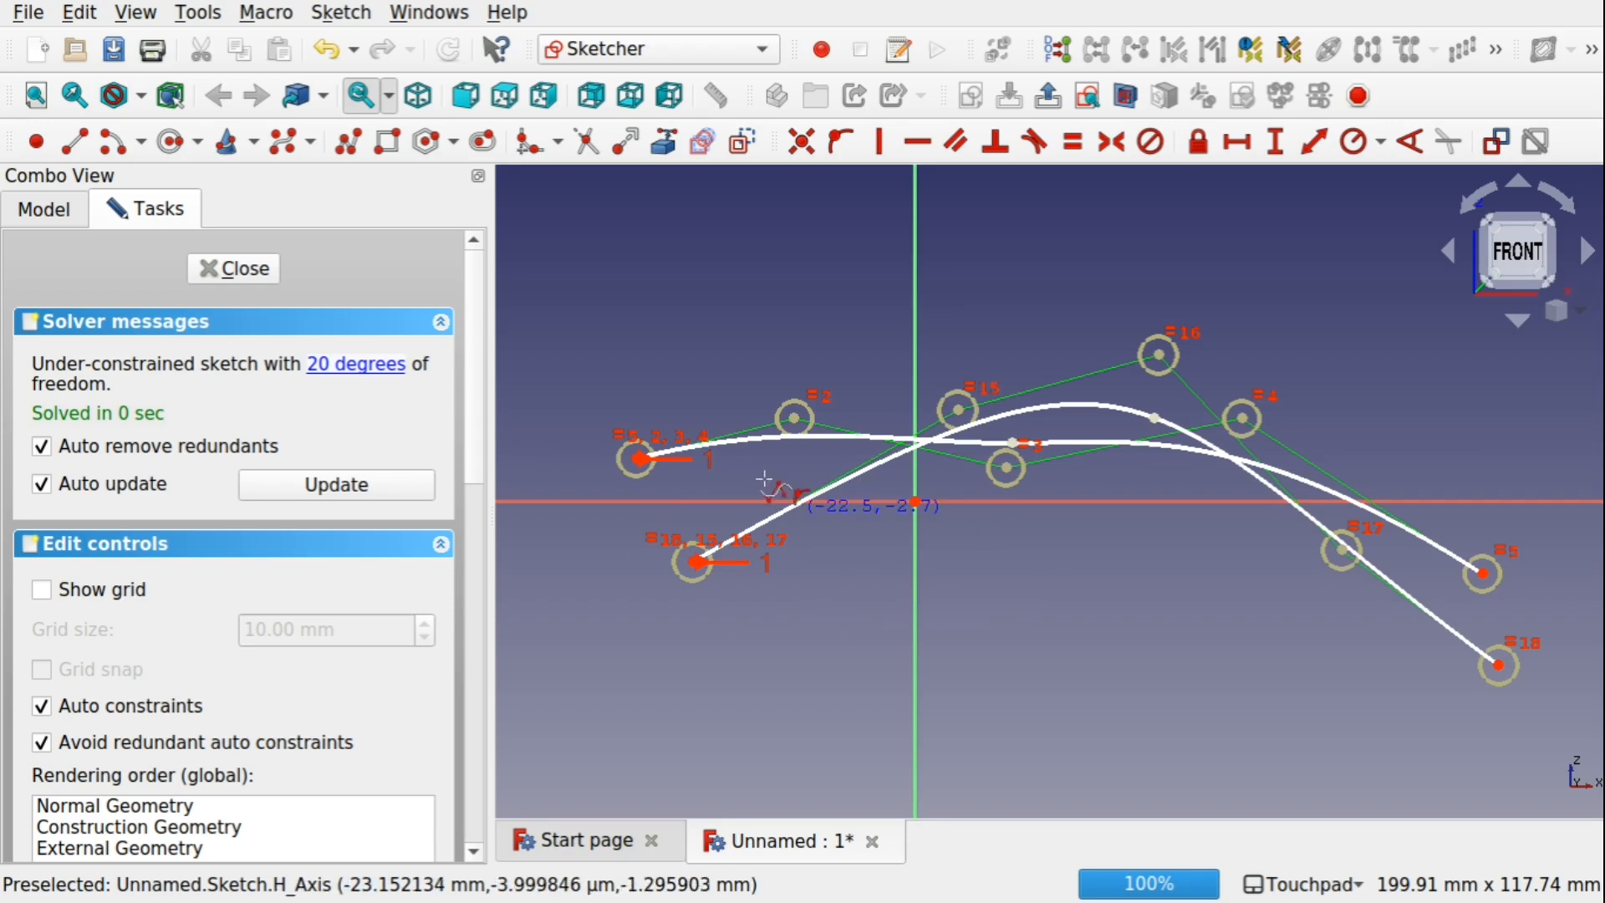
pyautogui.click(236, 269)
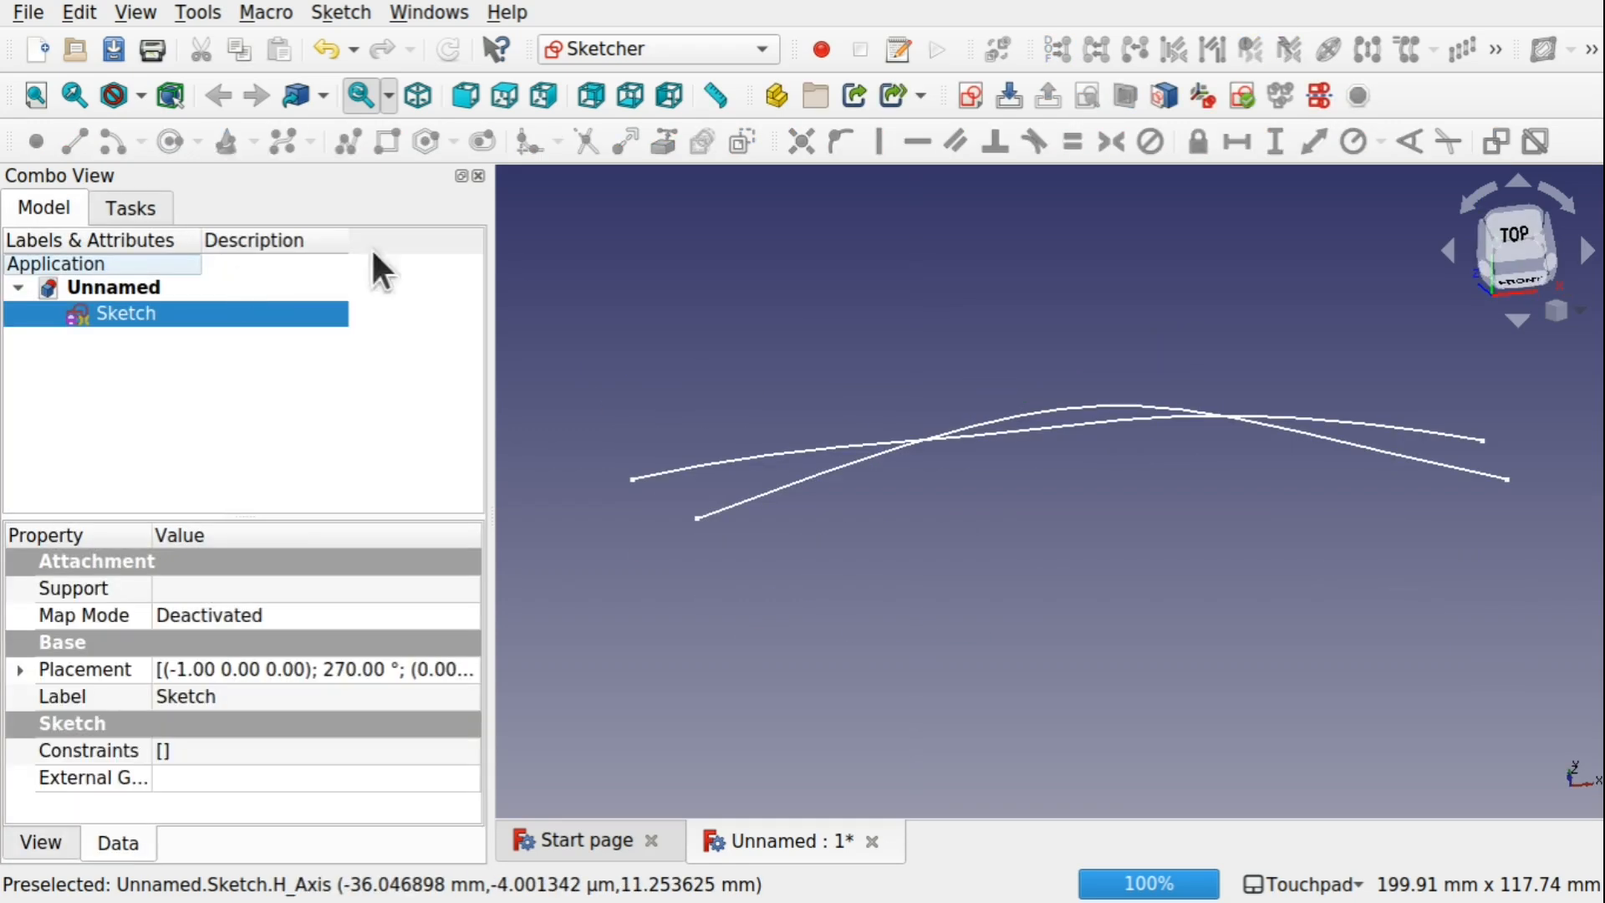
# Switch to the Curves workbench
pyautogui.click(620, 52)
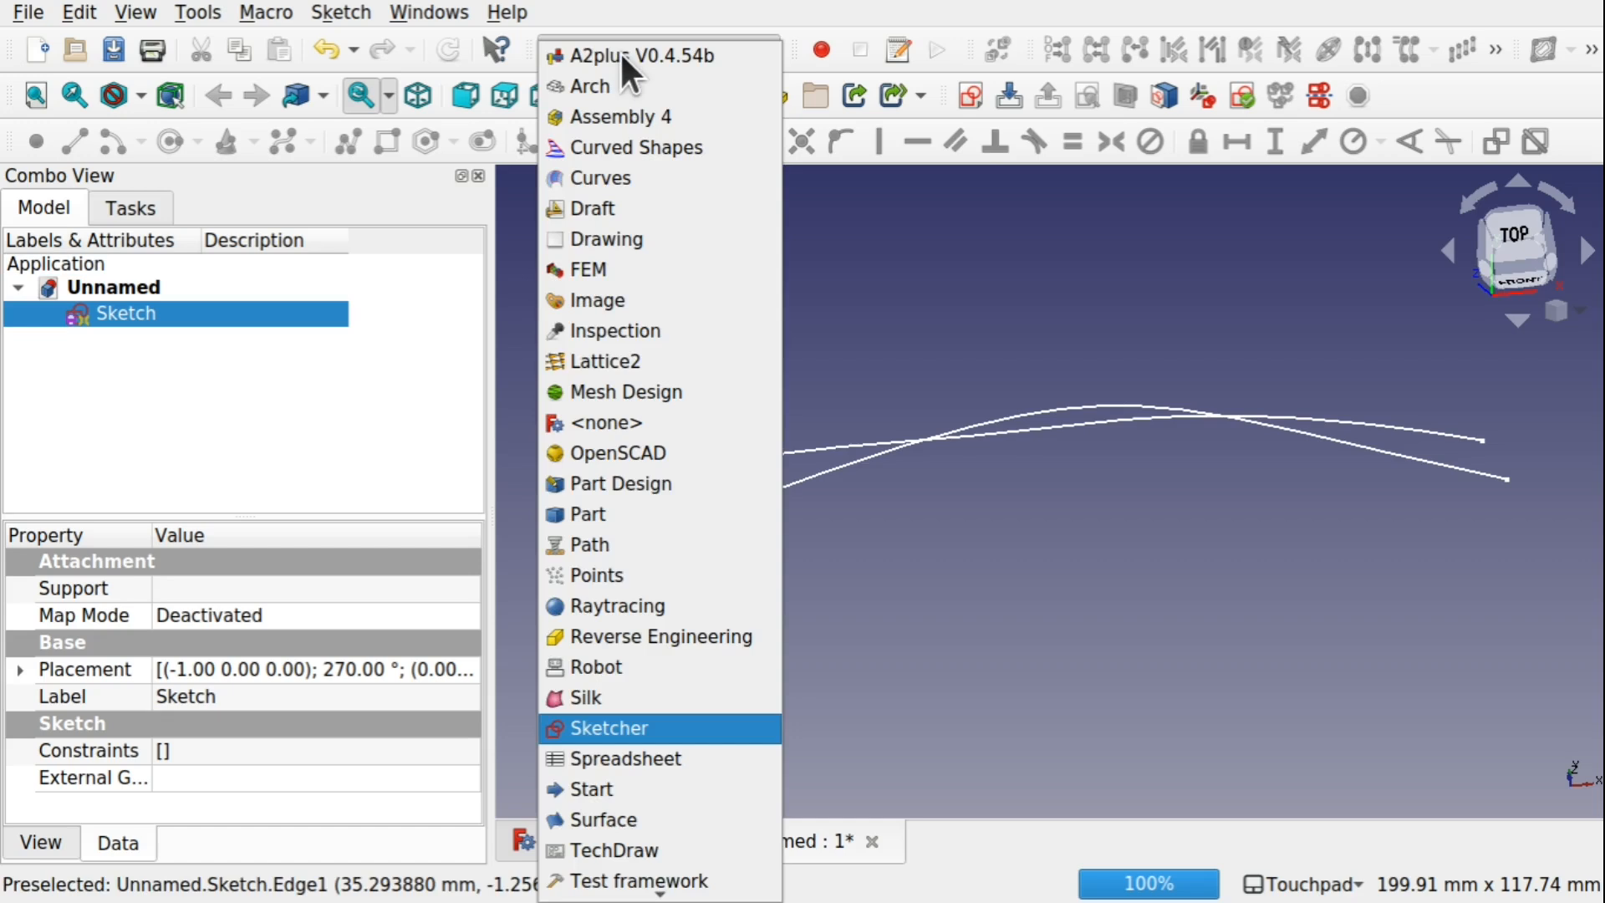
pyautogui.click(600, 180)
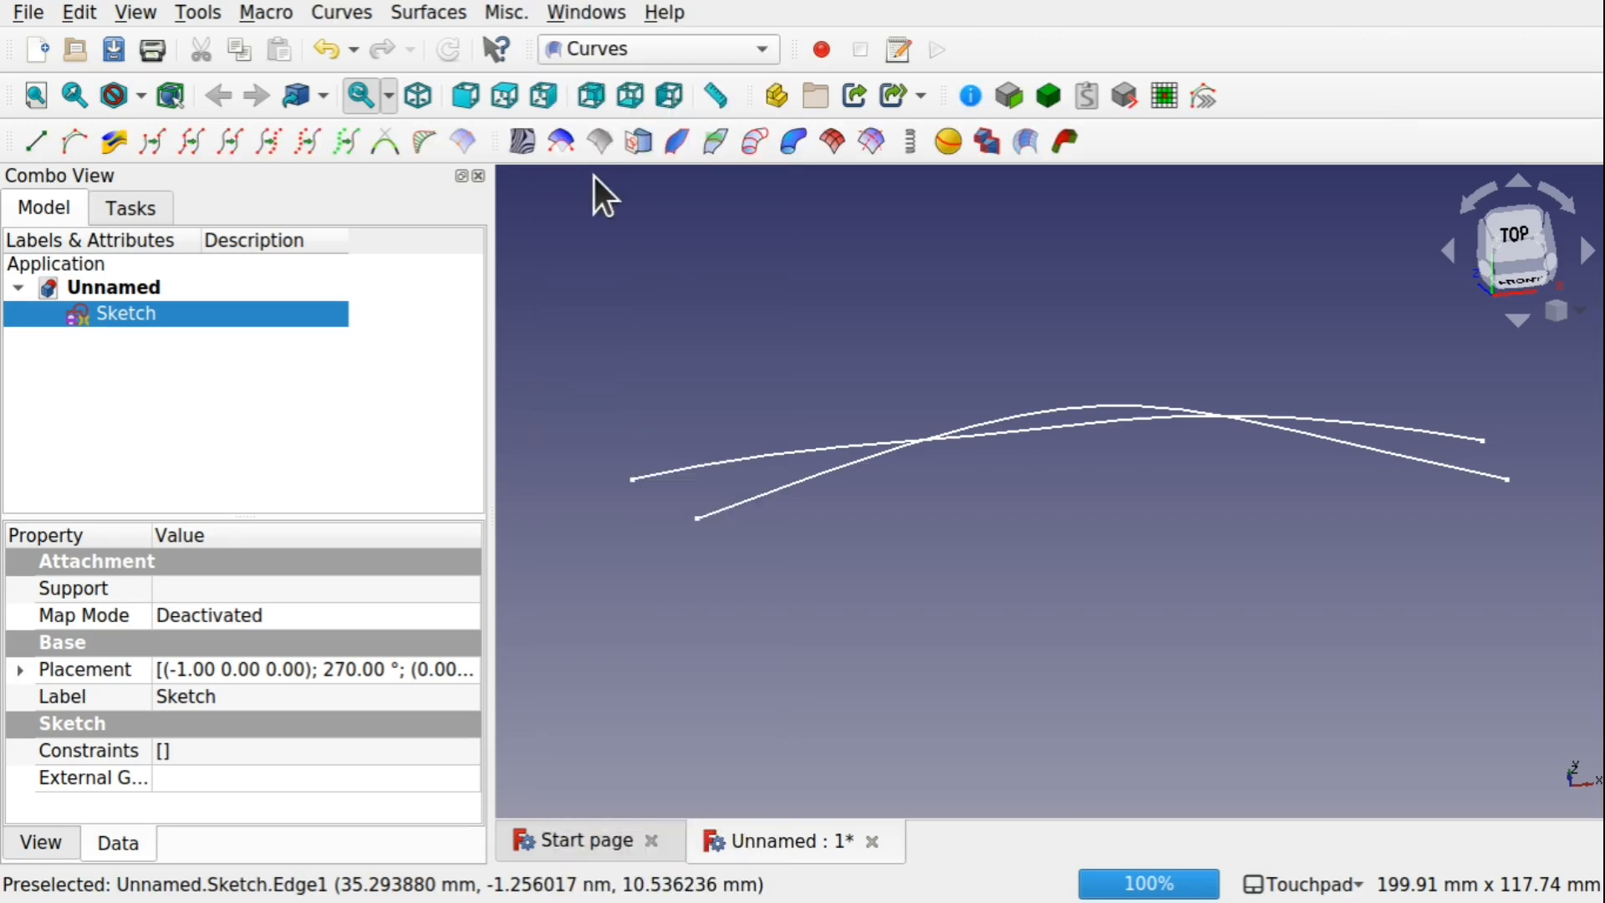
pyautogui.scroll(-1, 966, 483)
pyautogui.scroll(3, 965, 483)
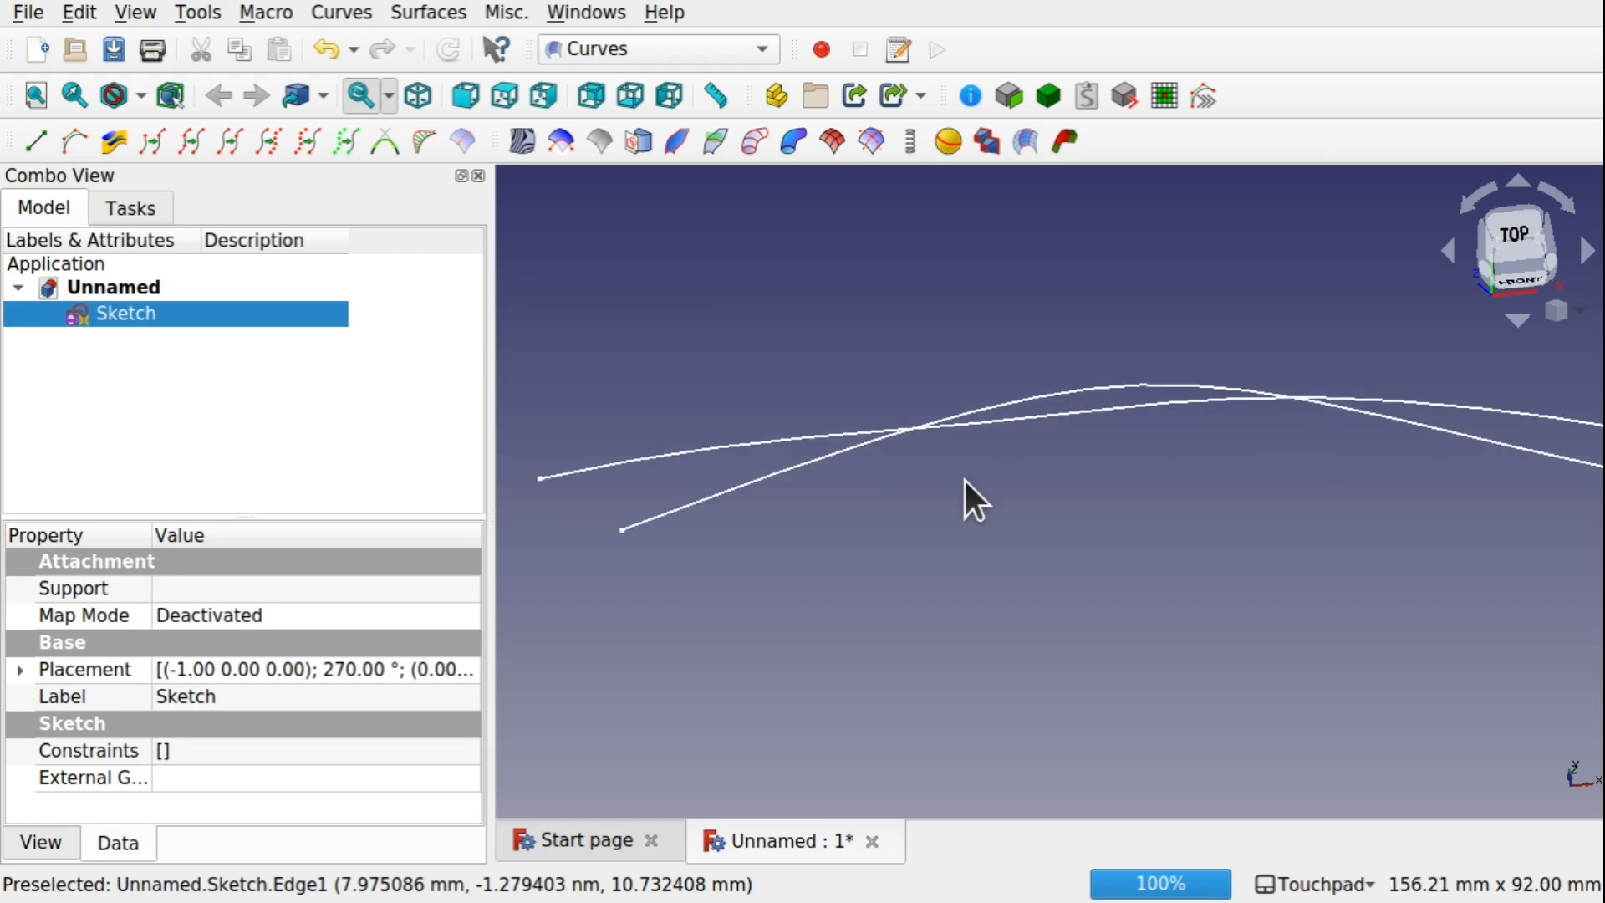
pyautogui.scroll(1, 965, 480)
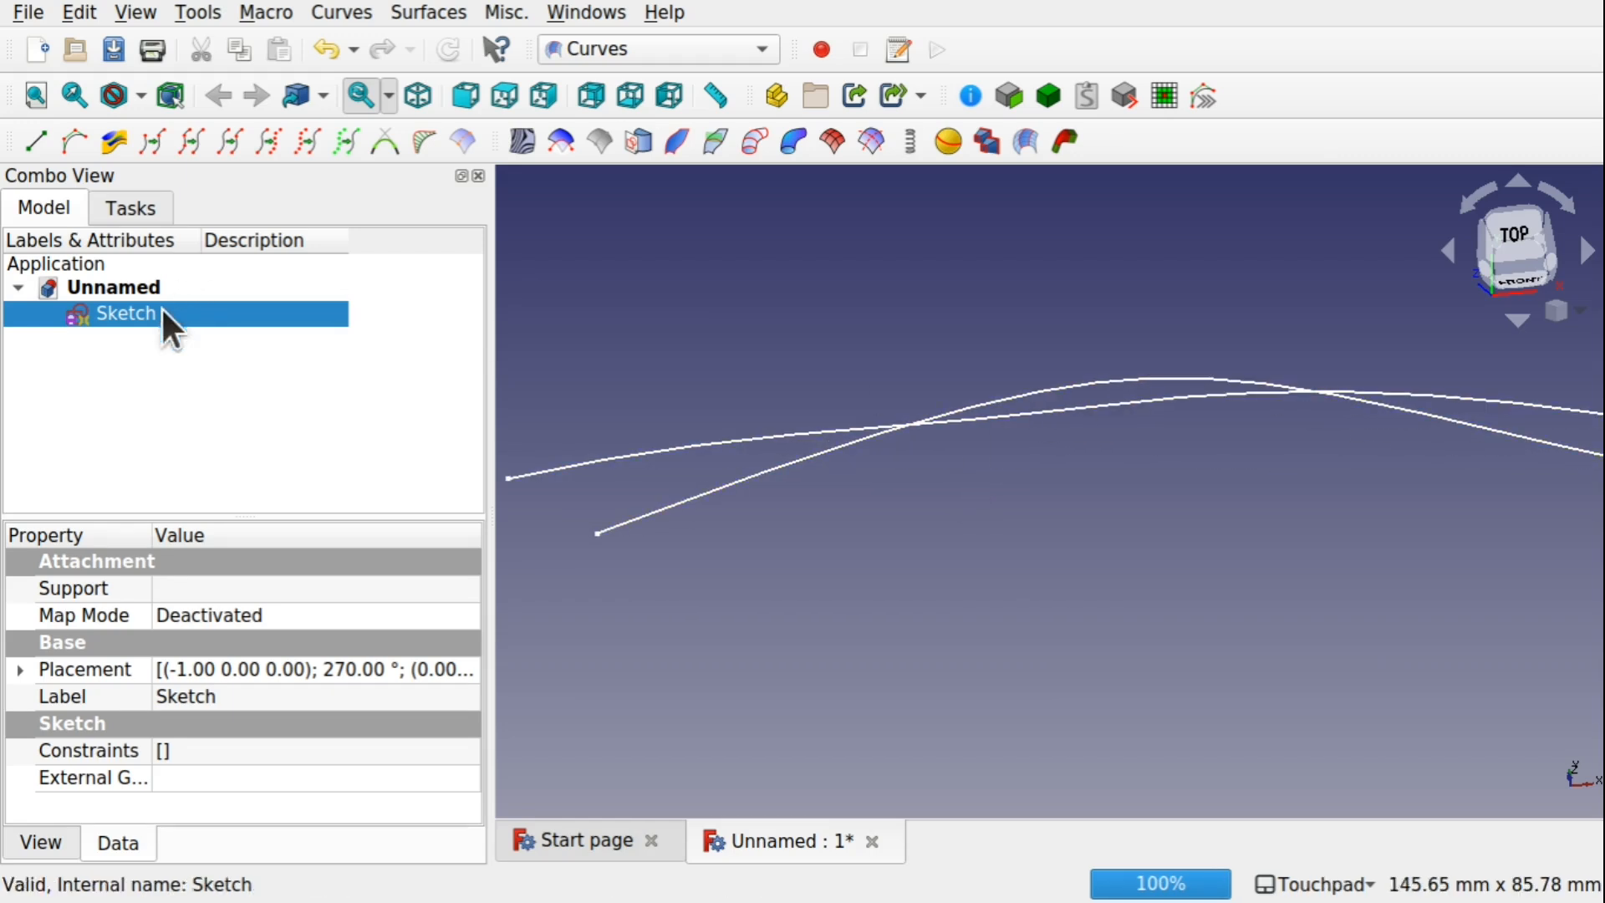
pyautogui.click(20, 669)
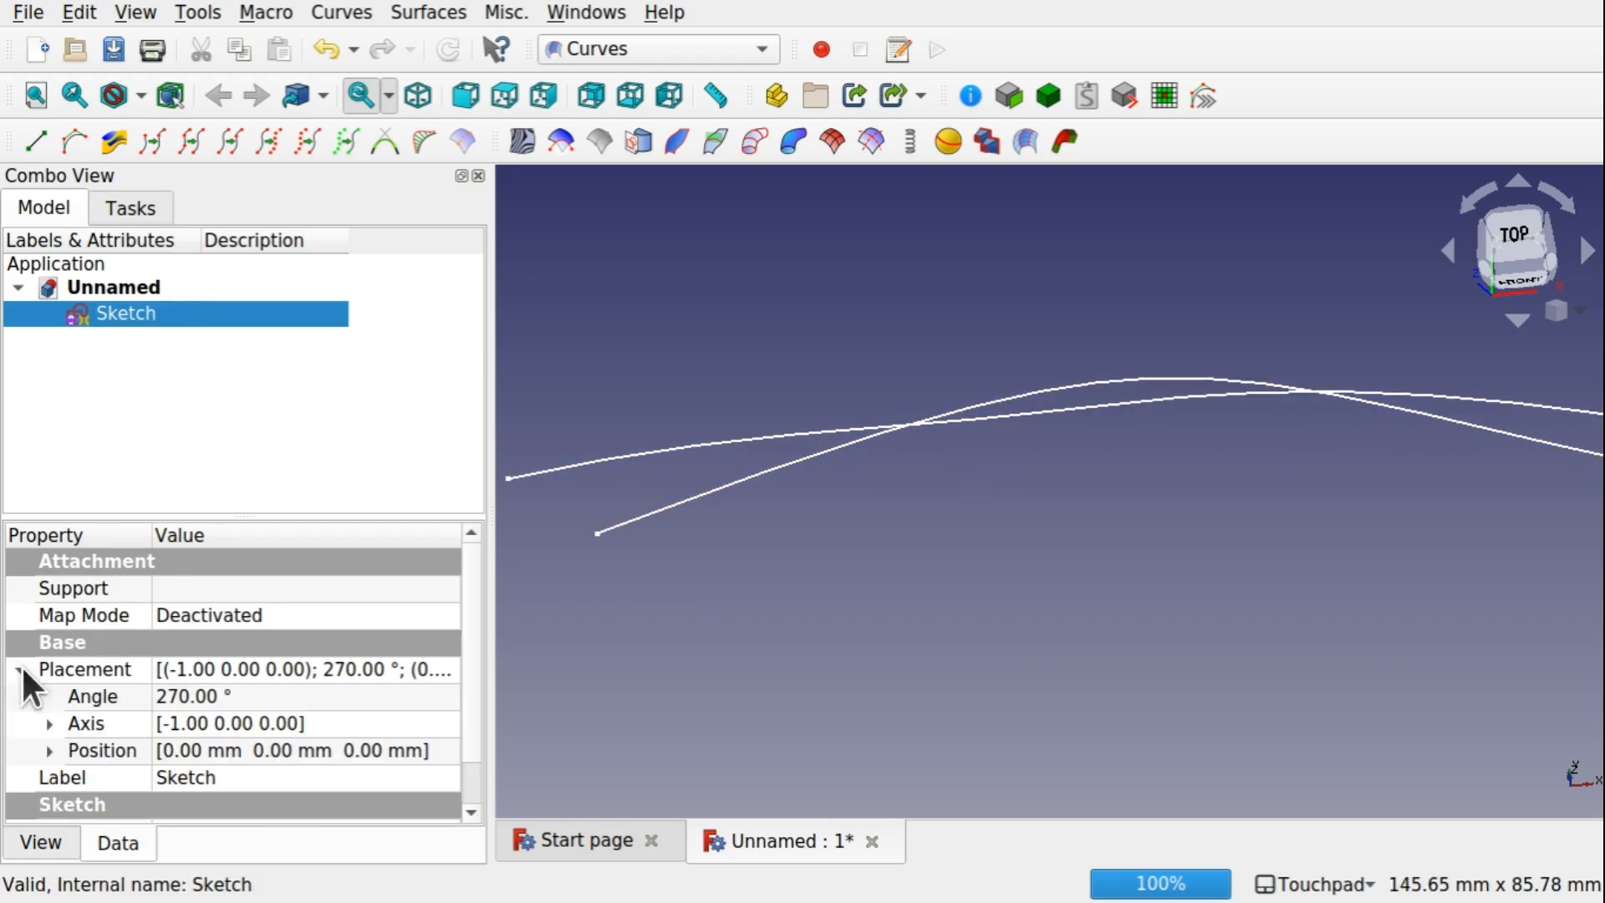
pyautogui.click(49, 724)
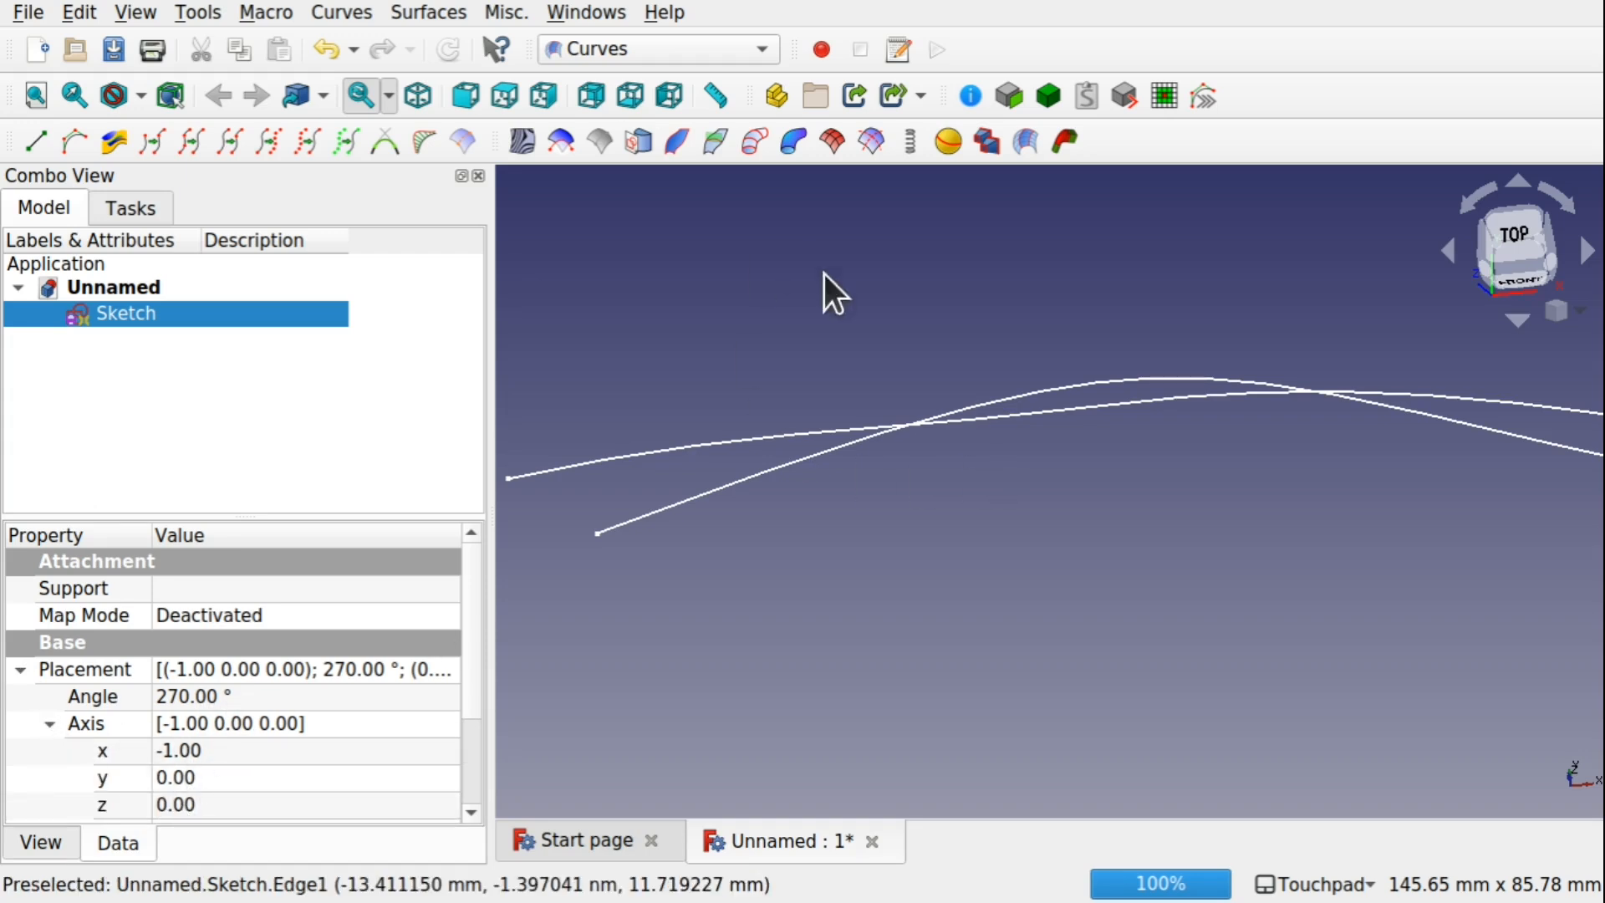
pyautogui.scroll(-2, 868, 405)
pyautogui.scroll(1, 868, 404)
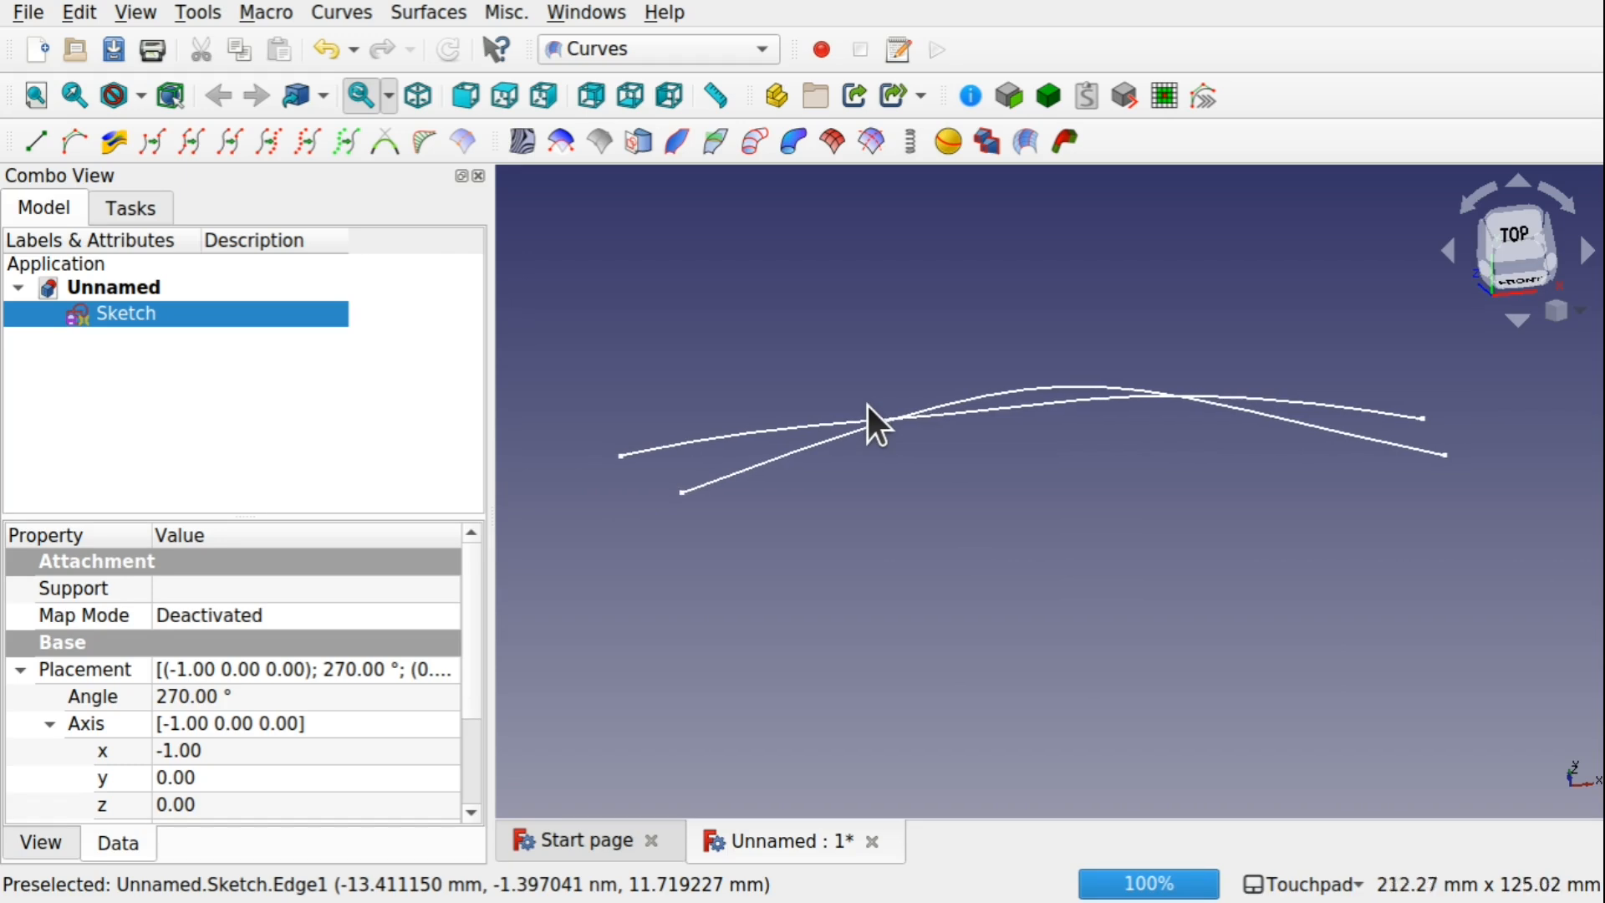
# Create a separate BSpline curve from the flatter first spline of the sketch with JoinCurves
pyautogui.click(996, 407)
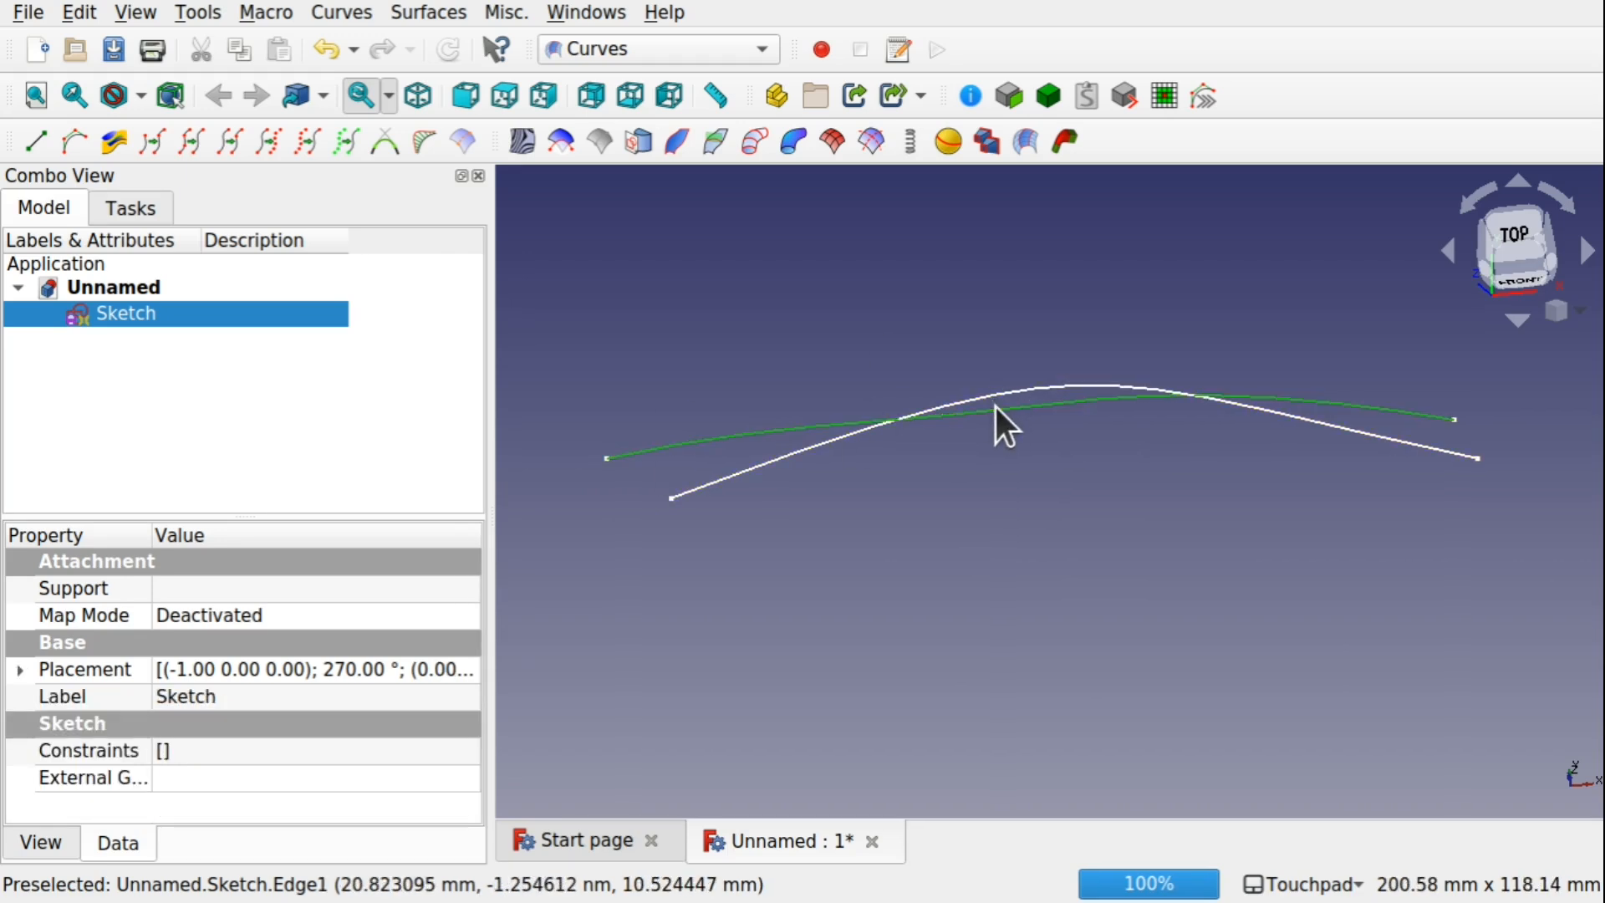
pyautogui.click(1006, 490)
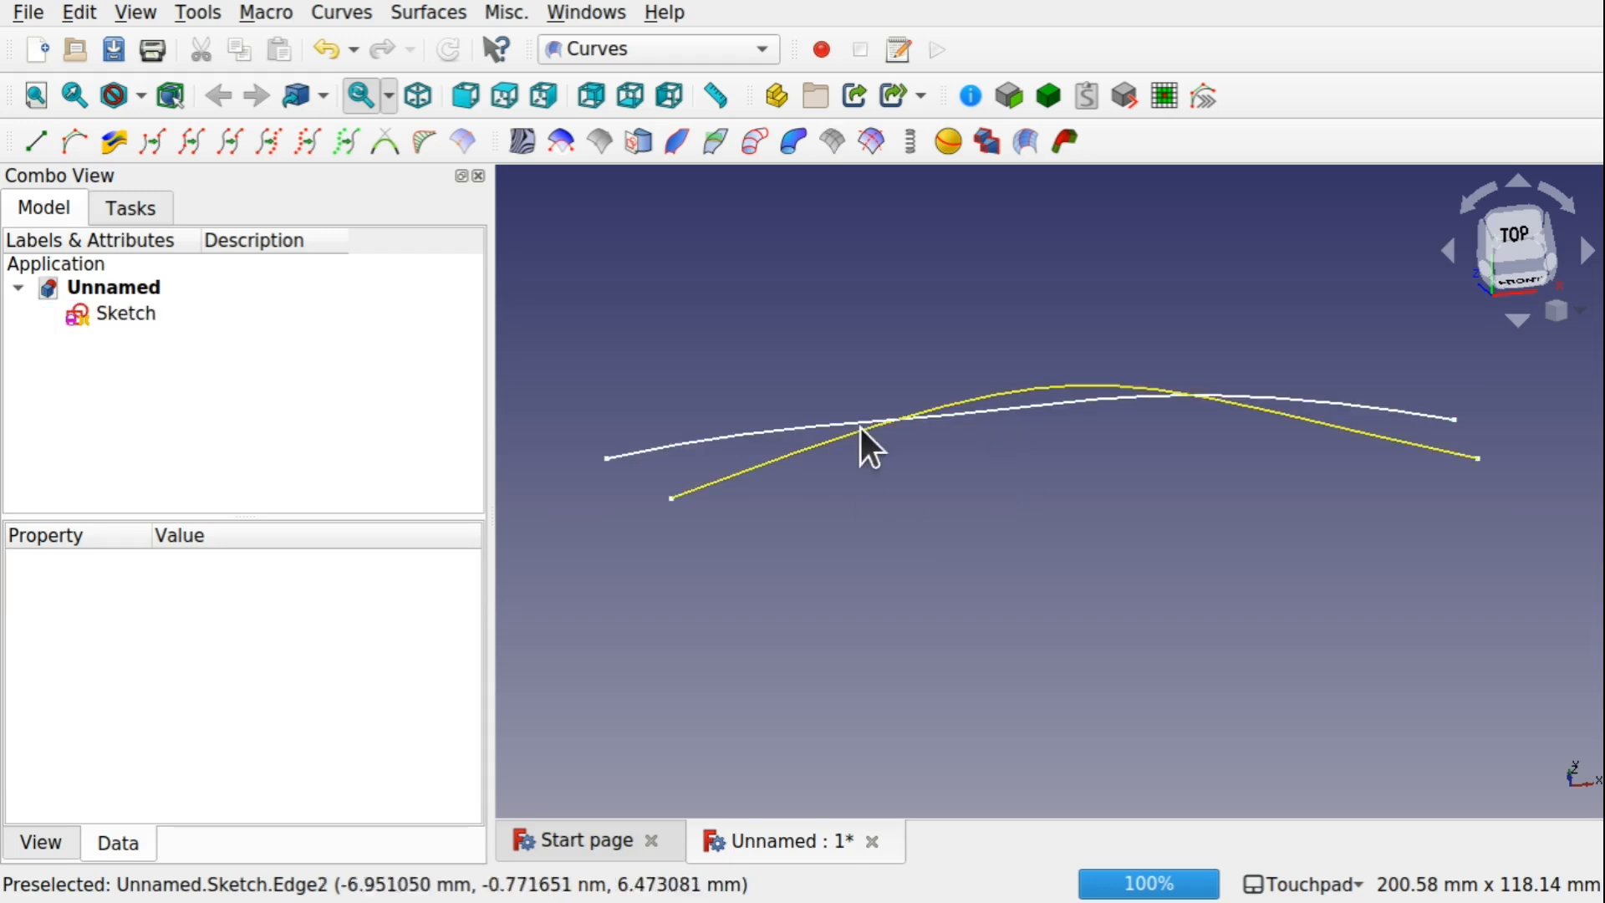
pyautogui.click(1009, 414)
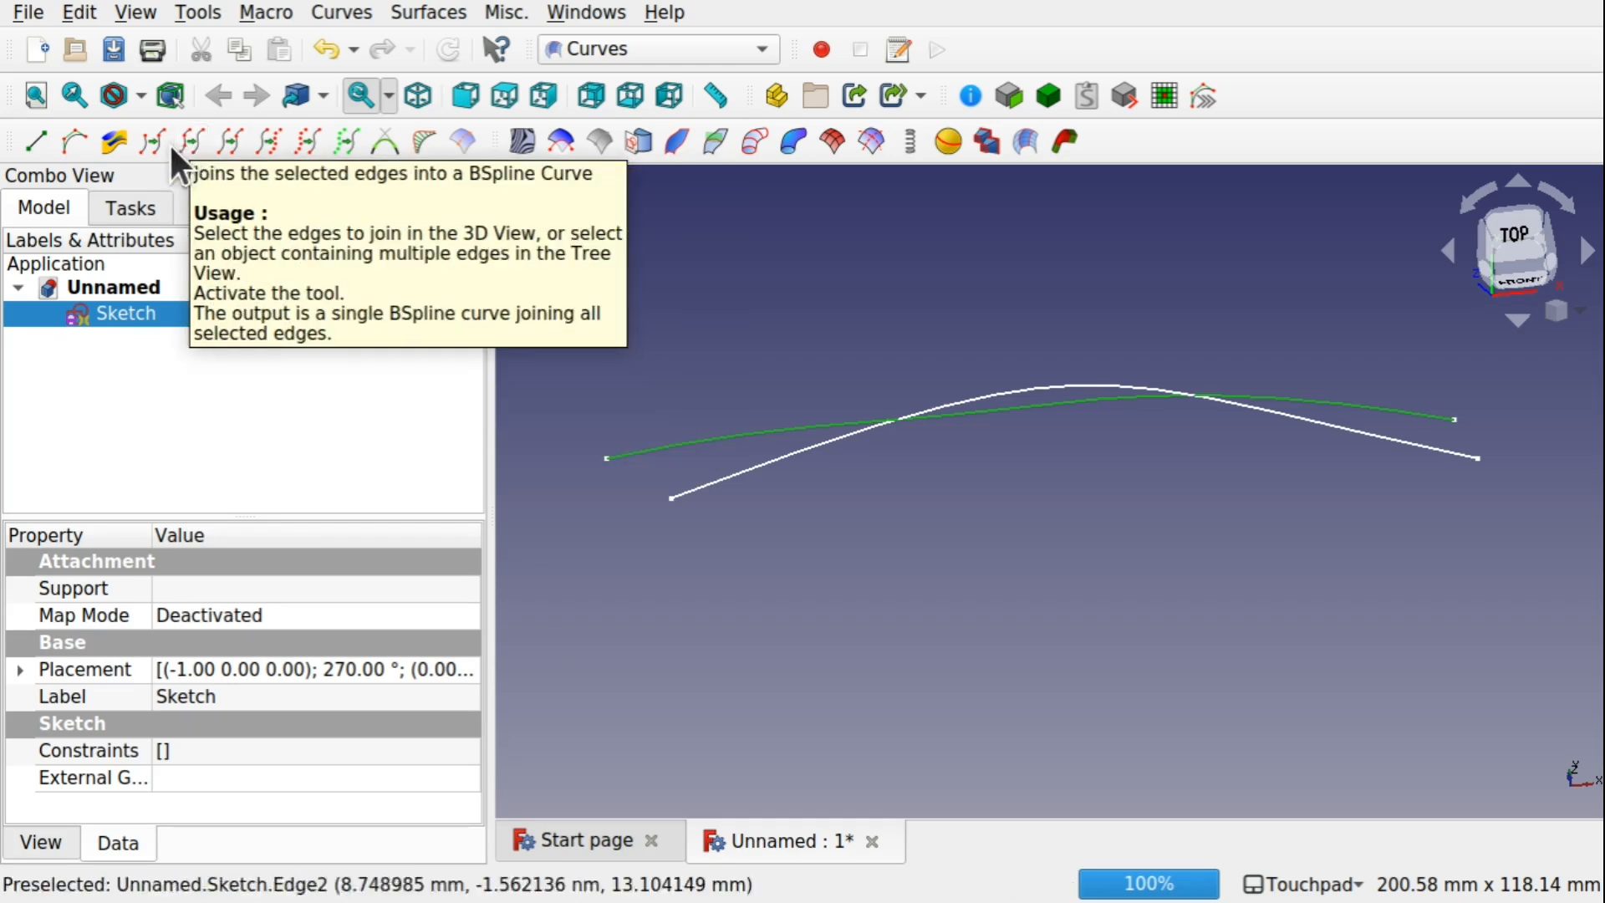
pyautogui.click(352, 11)
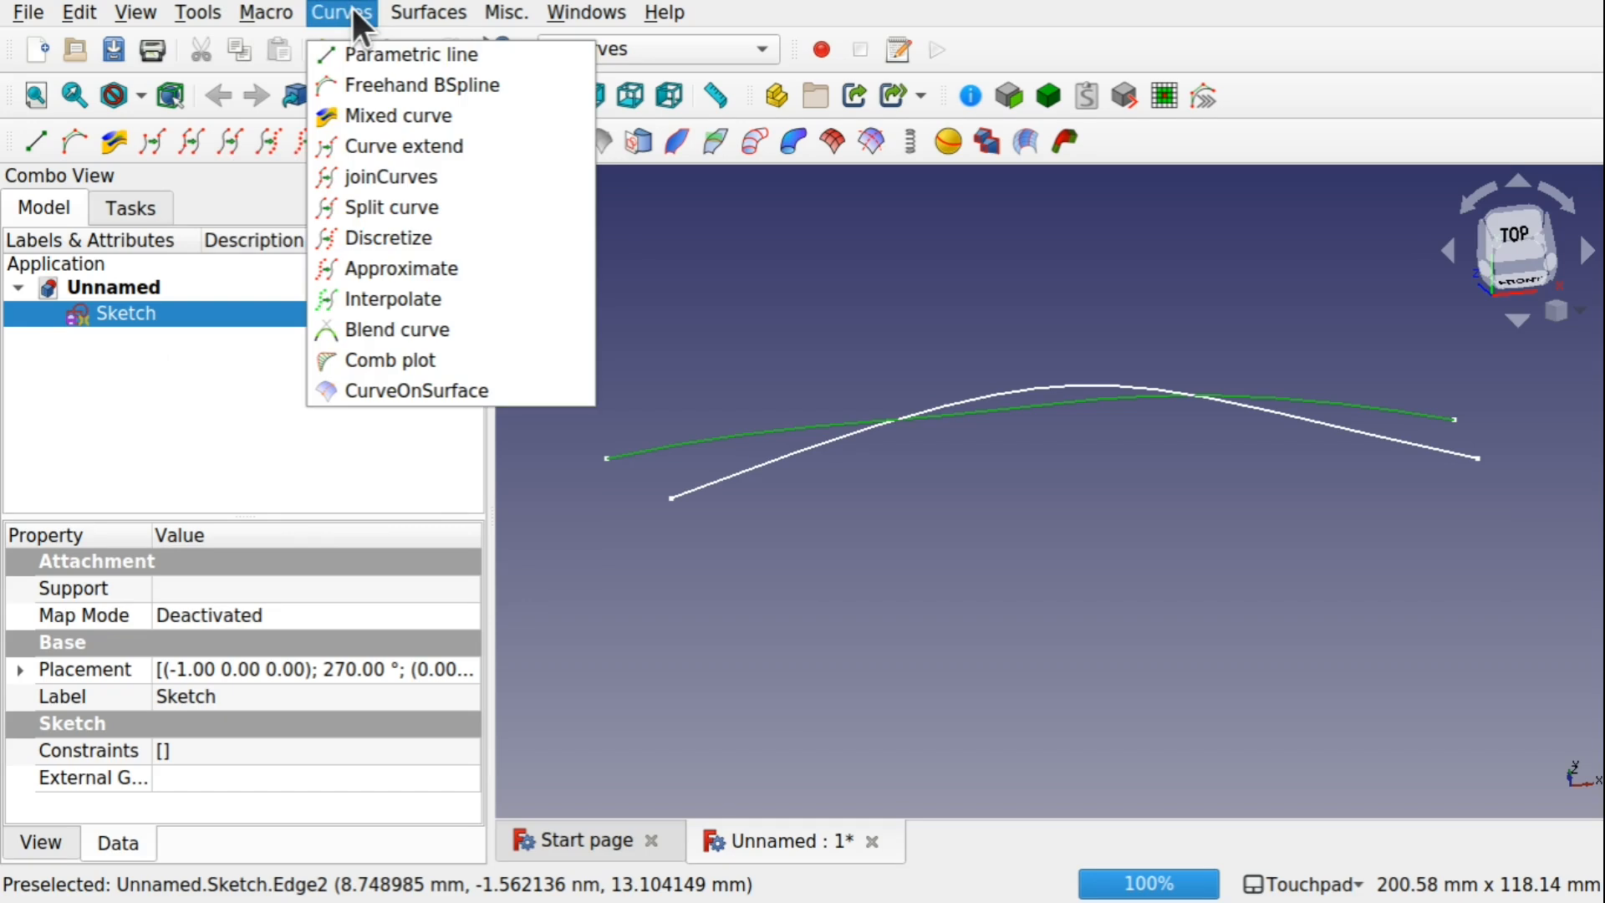
pyautogui.click(382, 176)
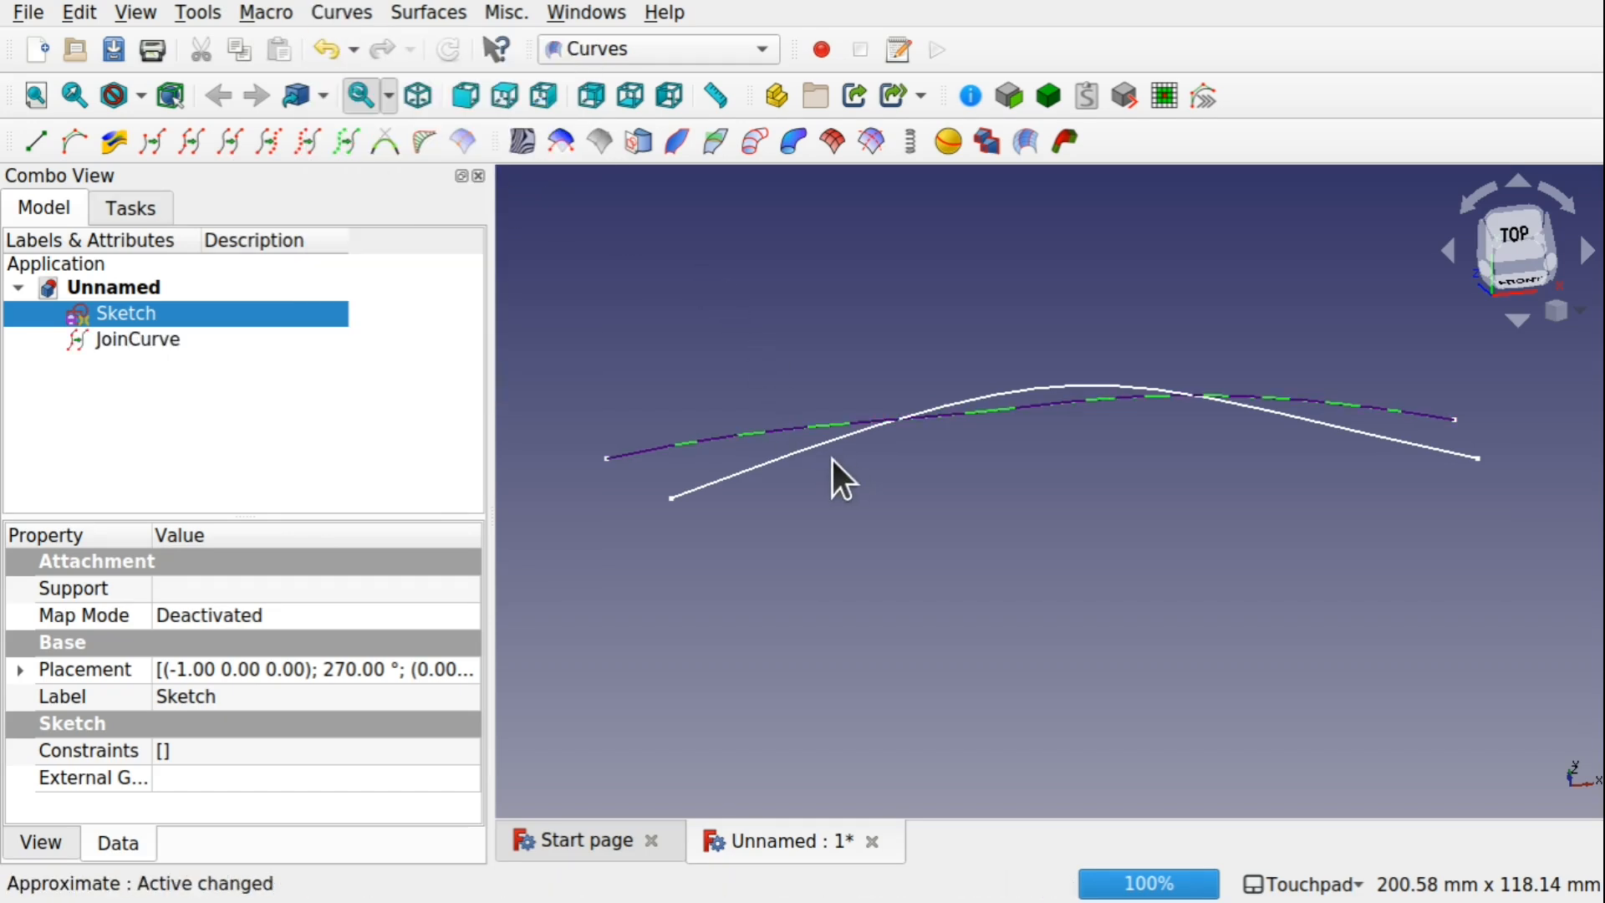
# Create another JoinCurves object from the sketch's more strongly arched spline and hide the sketch
pyautogui.click(774, 458)
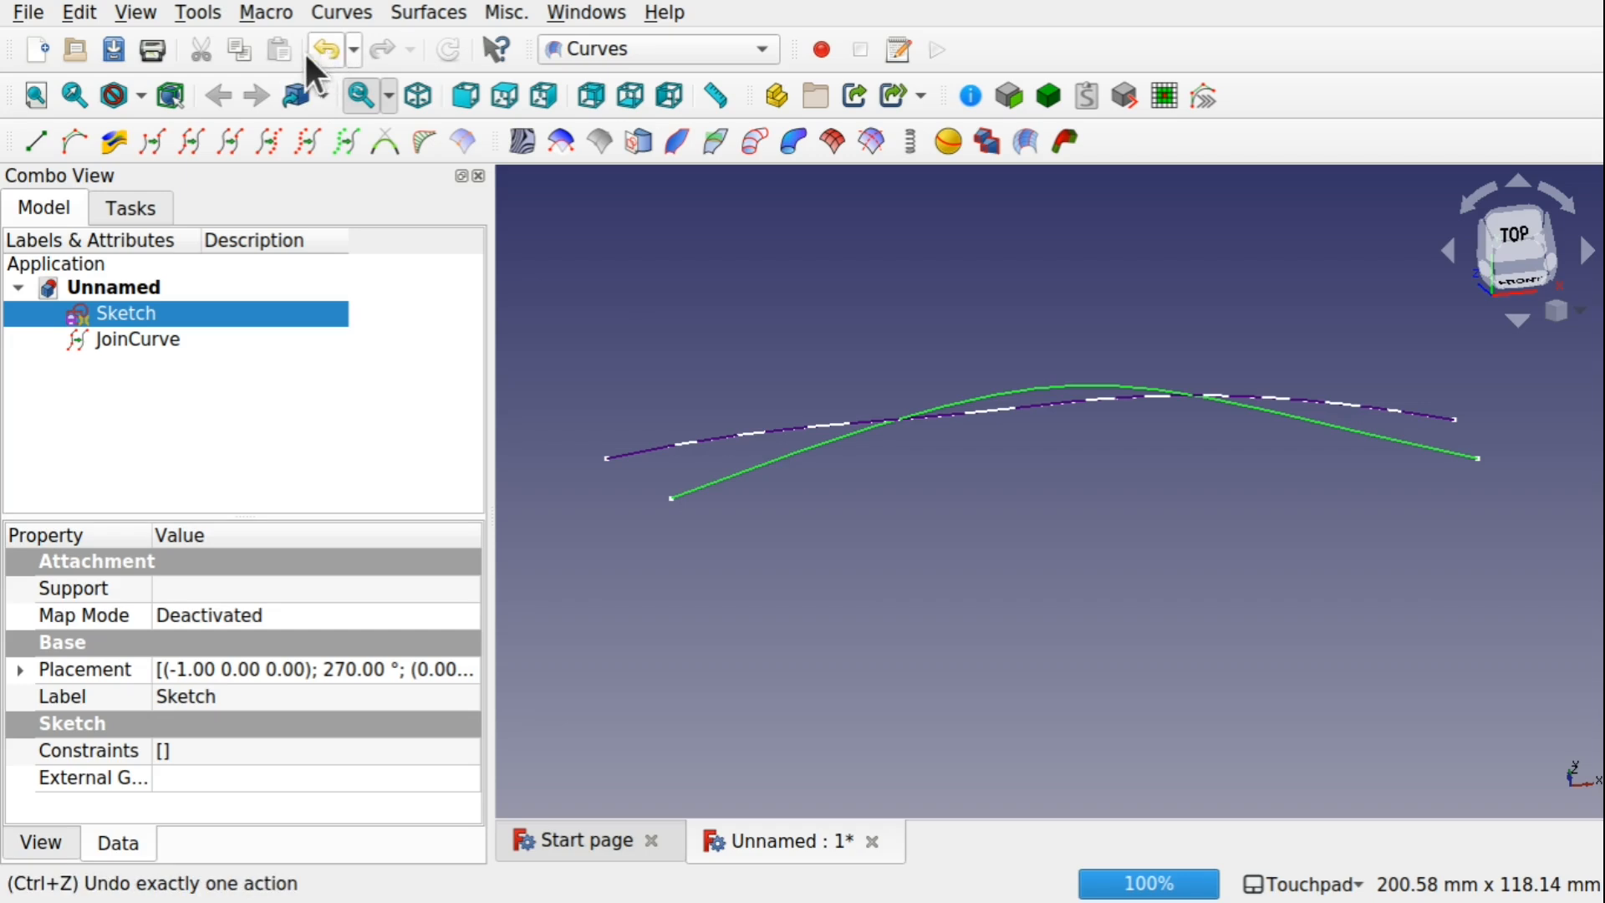
pyautogui.click(191, 143)
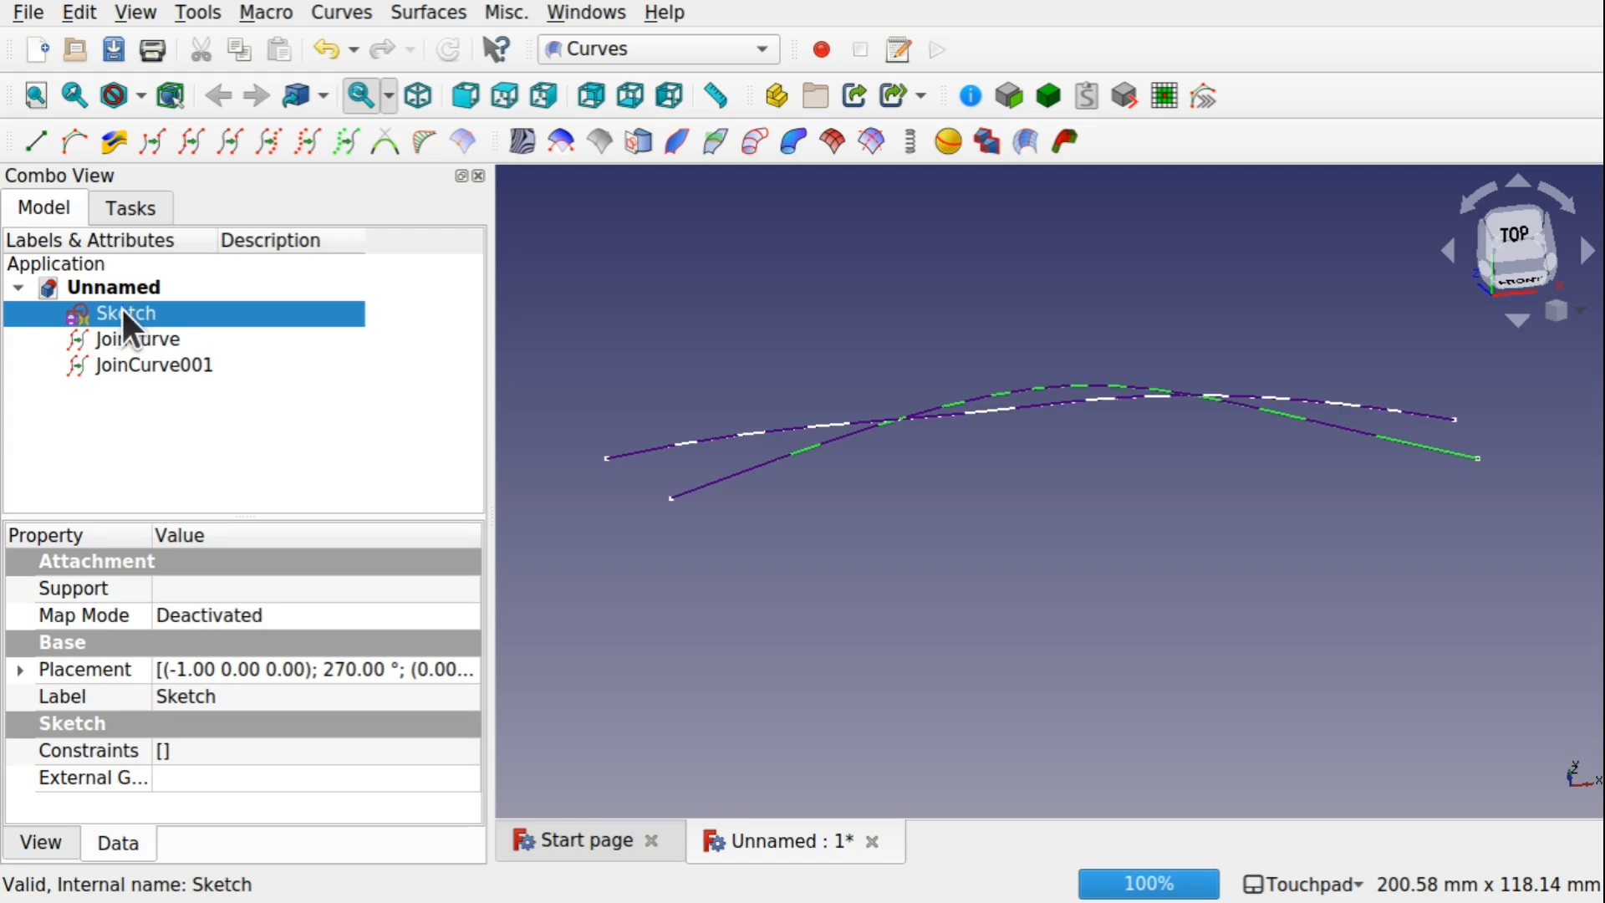
pyautogui.press('space')
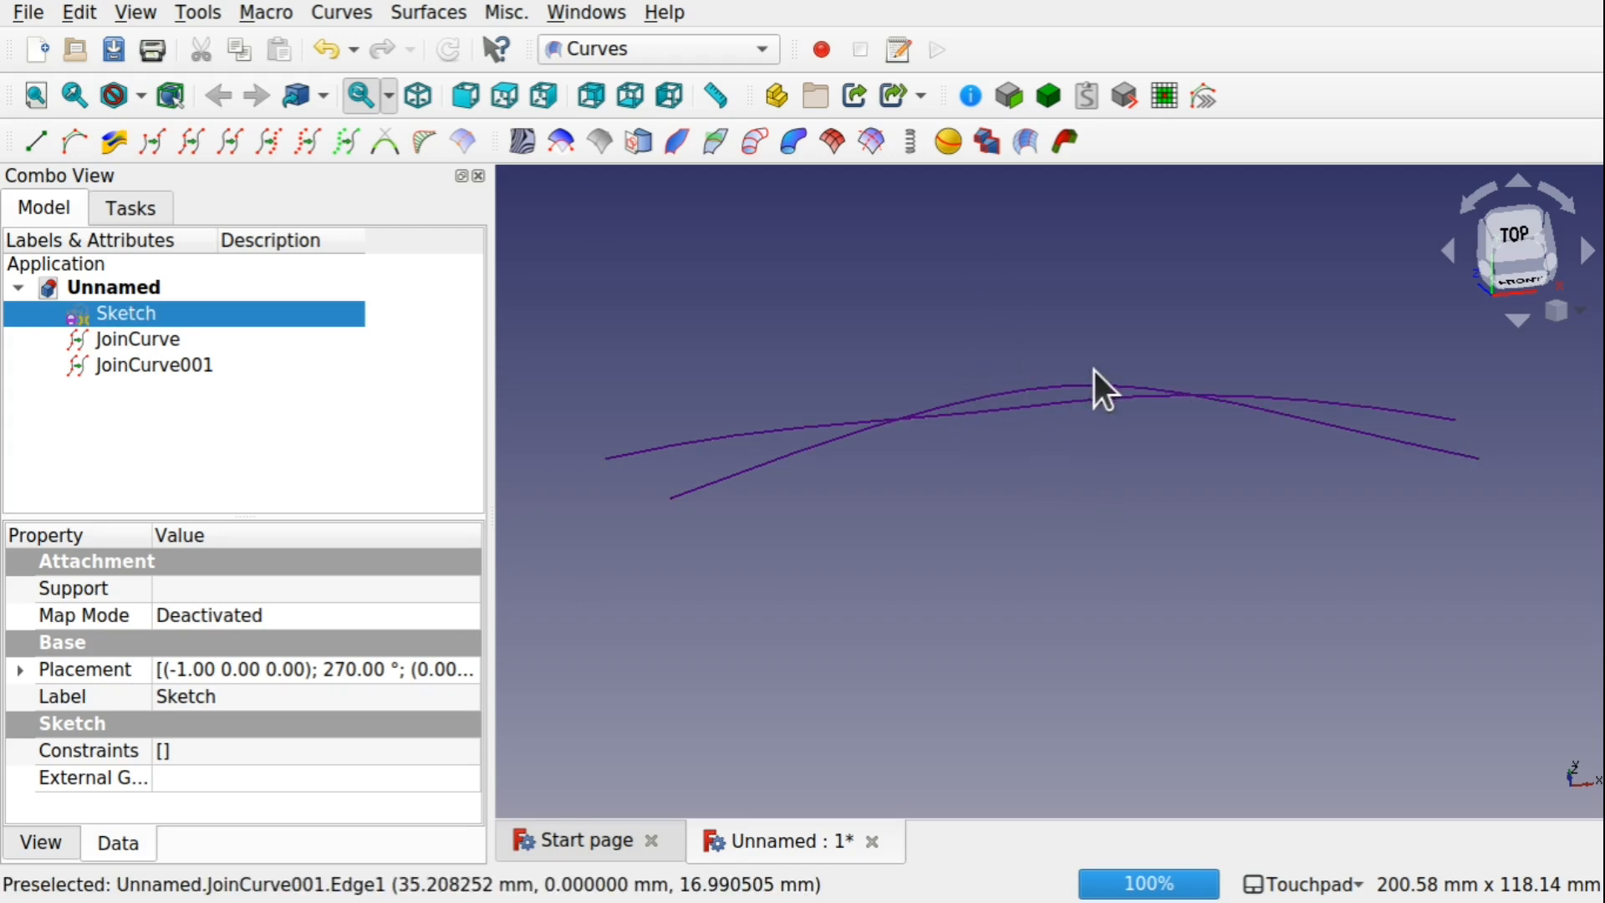
# Transform the JoinCurve001 curve, moving it along the Y axis away from the other curve and rotating it 15° about Z
pyautogui.click(150, 358)
pyautogui.rightClick(150, 358)
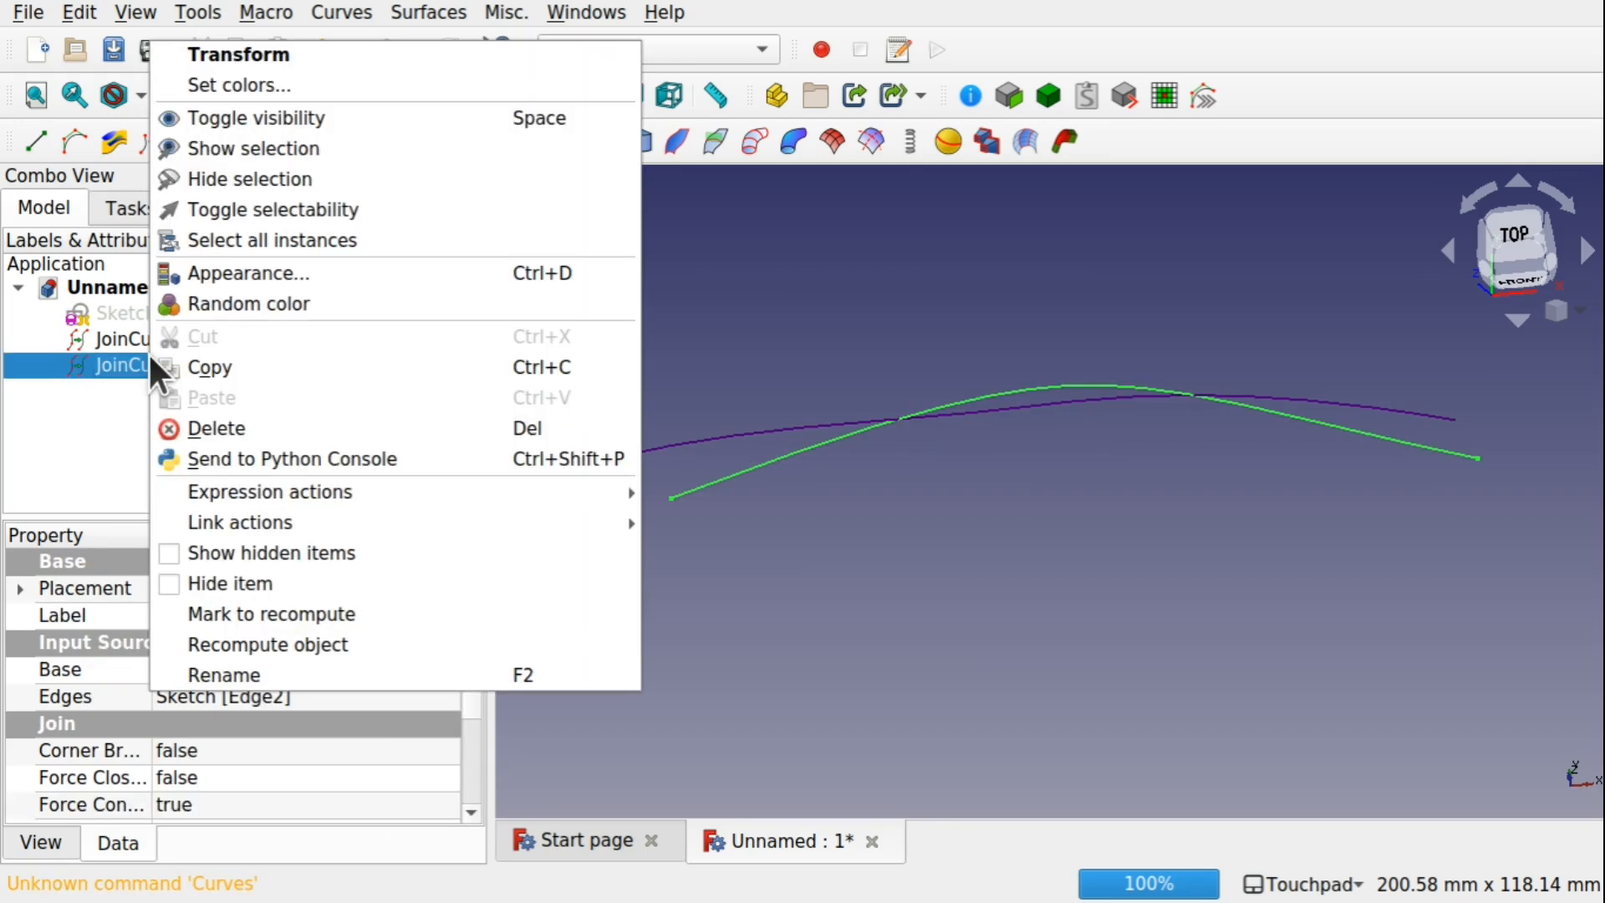
pyautogui.click(241, 57)
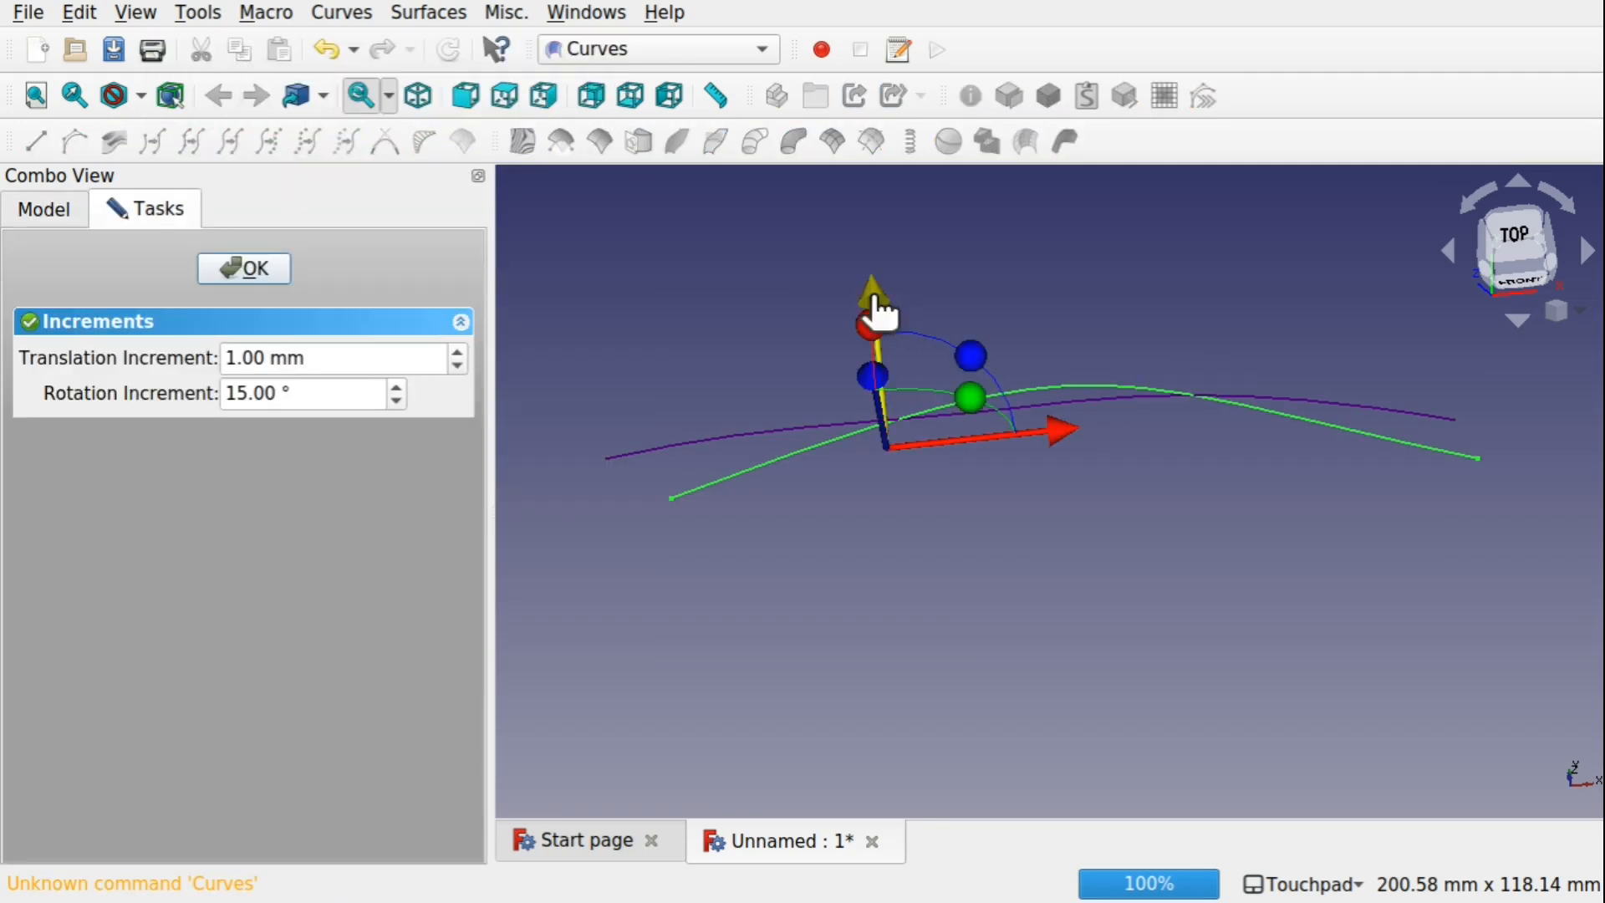
pyautogui.moveTo(872, 294); pyautogui.dragTo(893, 539)
pyautogui.moveTo(999, 596)
pyautogui.mouseDown()
pyautogui.moveTo(950, 548)
pyautogui.moveTo(980, 573)
pyautogui.mouseUp()
pyautogui.click(238, 266)
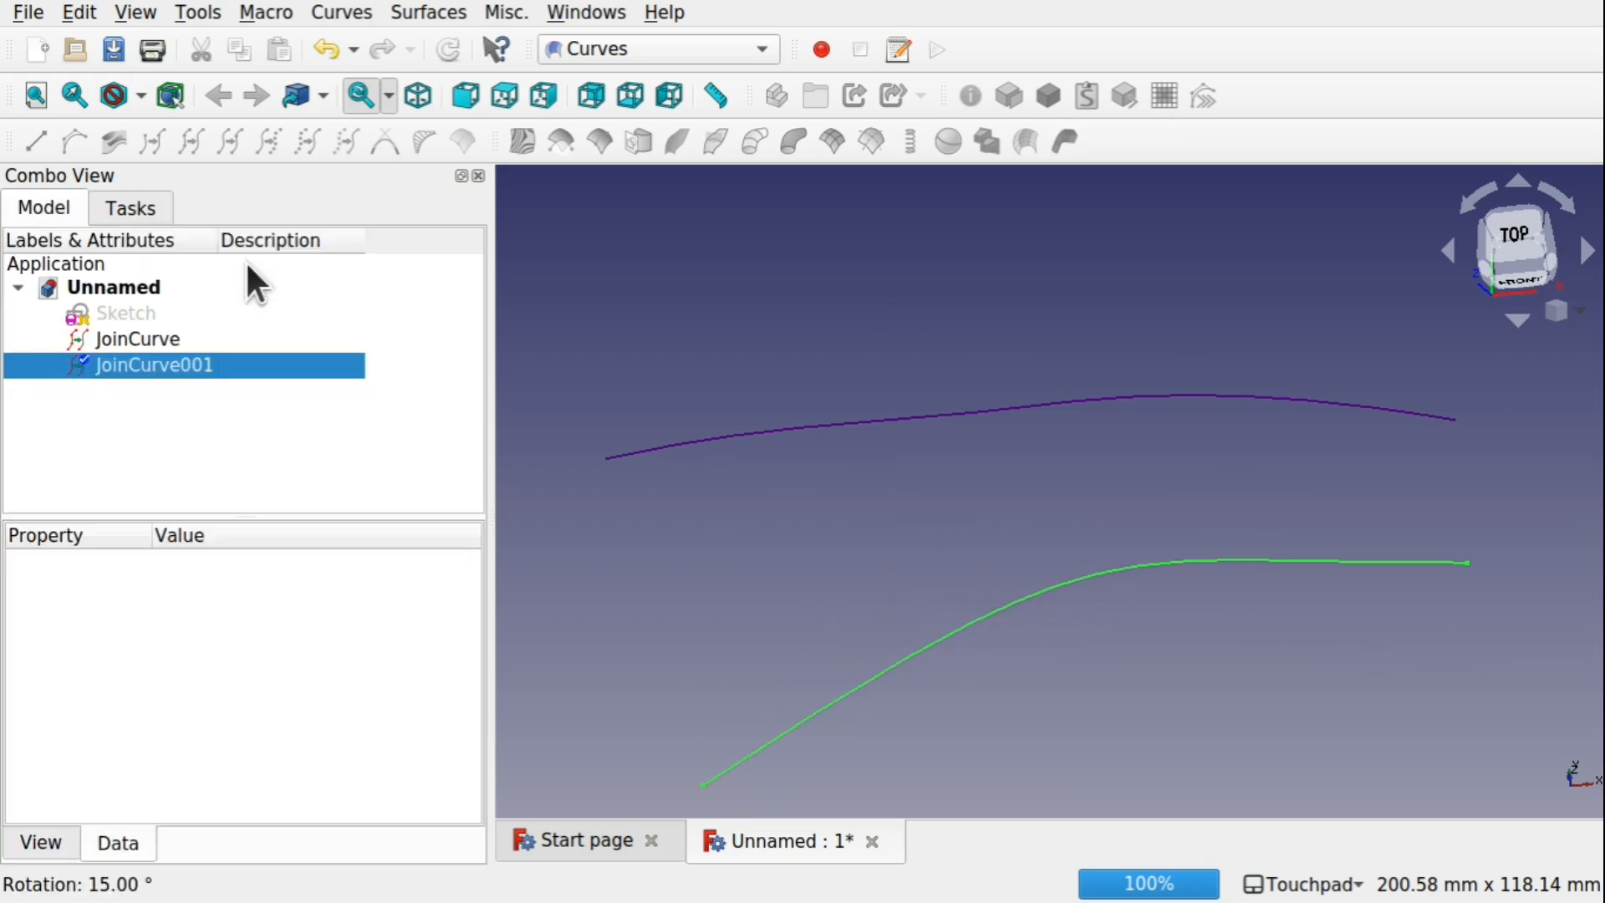
# Edit the sketch: lower the flatter spline's middle control point, raise the other spline's right end, and lower that spline's adjacent control point
pyautogui.click(121, 316)
pyautogui.doubleClick(119, 313)
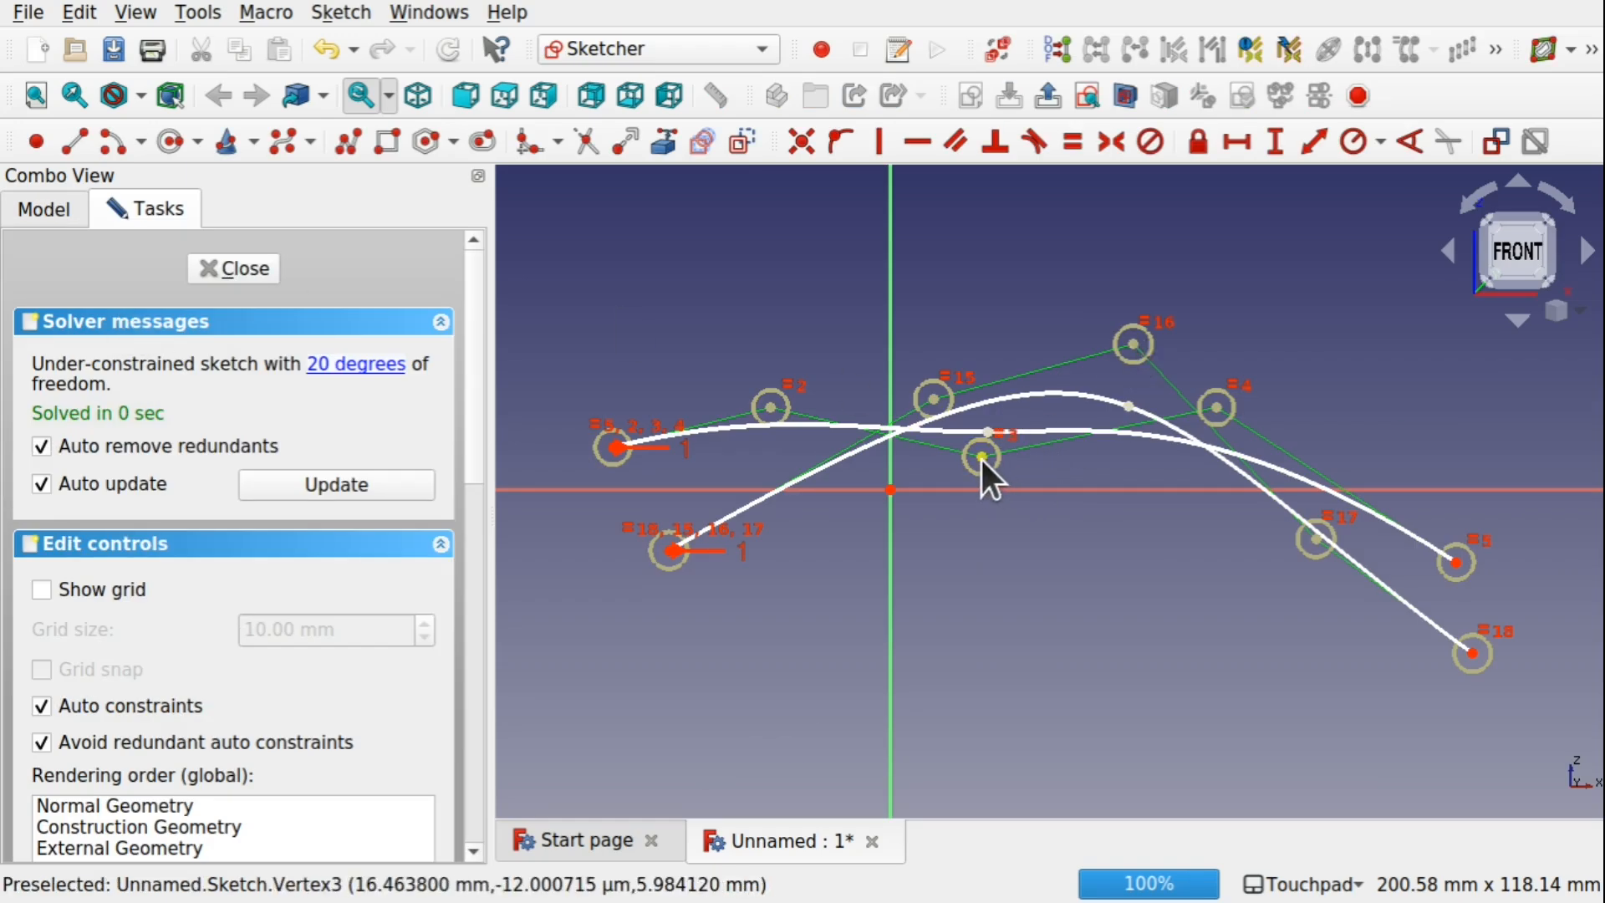
pyautogui.moveTo(982, 459)
pyautogui.mouseDown()
pyautogui.moveTo(1012, 609)
pyautogui.moveTo(996, 684)
pyautogui.mouseUp()
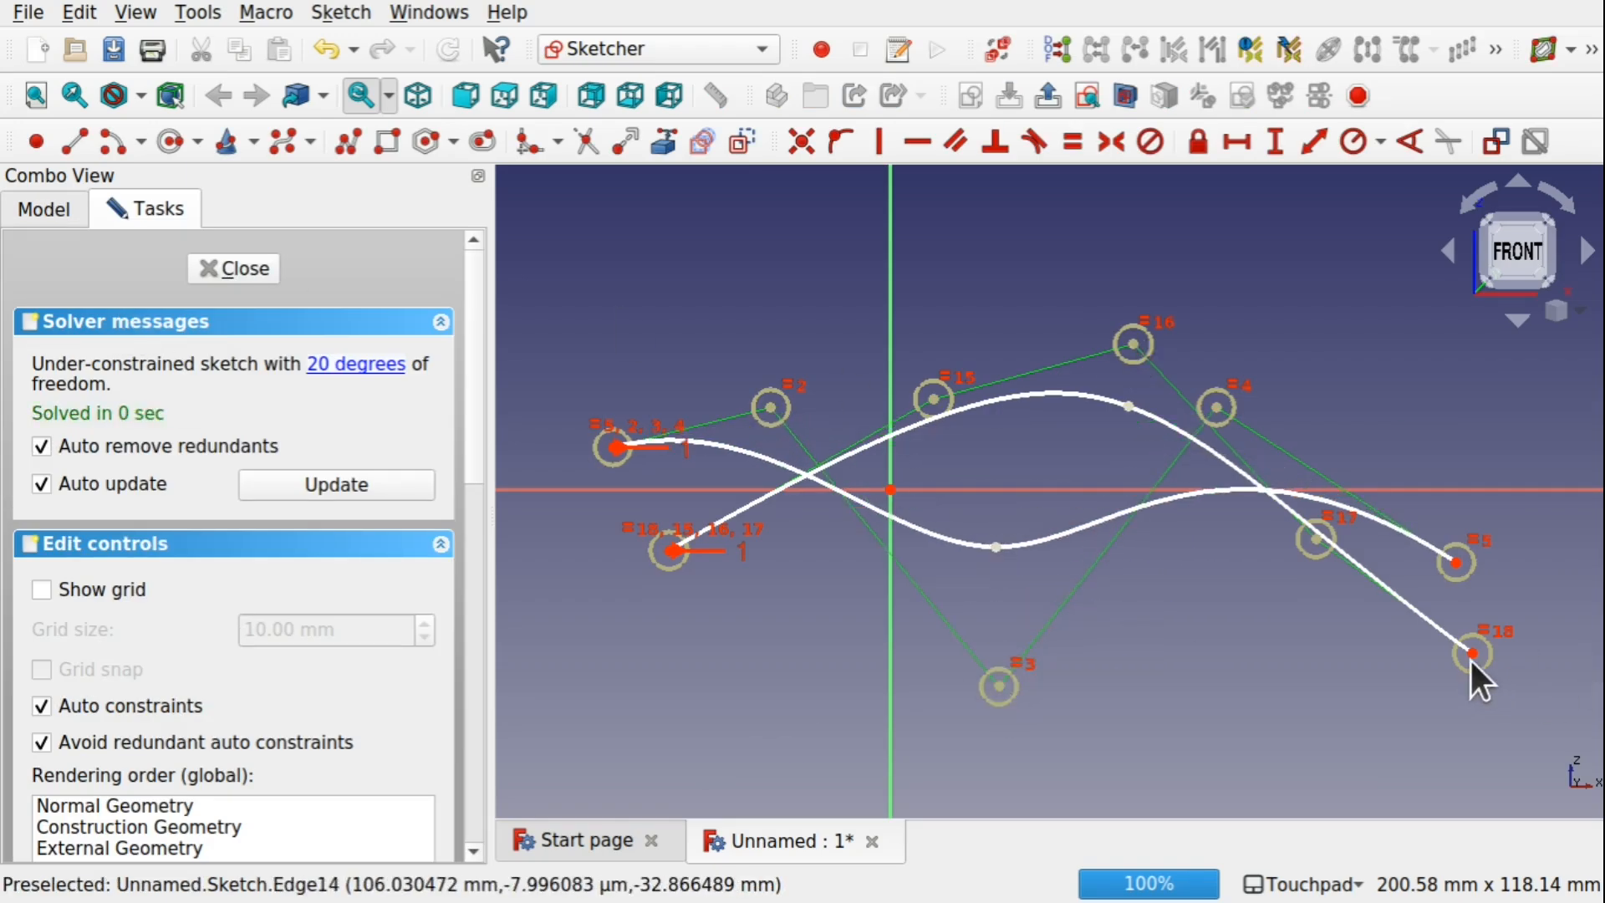
pyautogui.moveTo(1472, 654); pyautogui.dragTo(1472, 372)
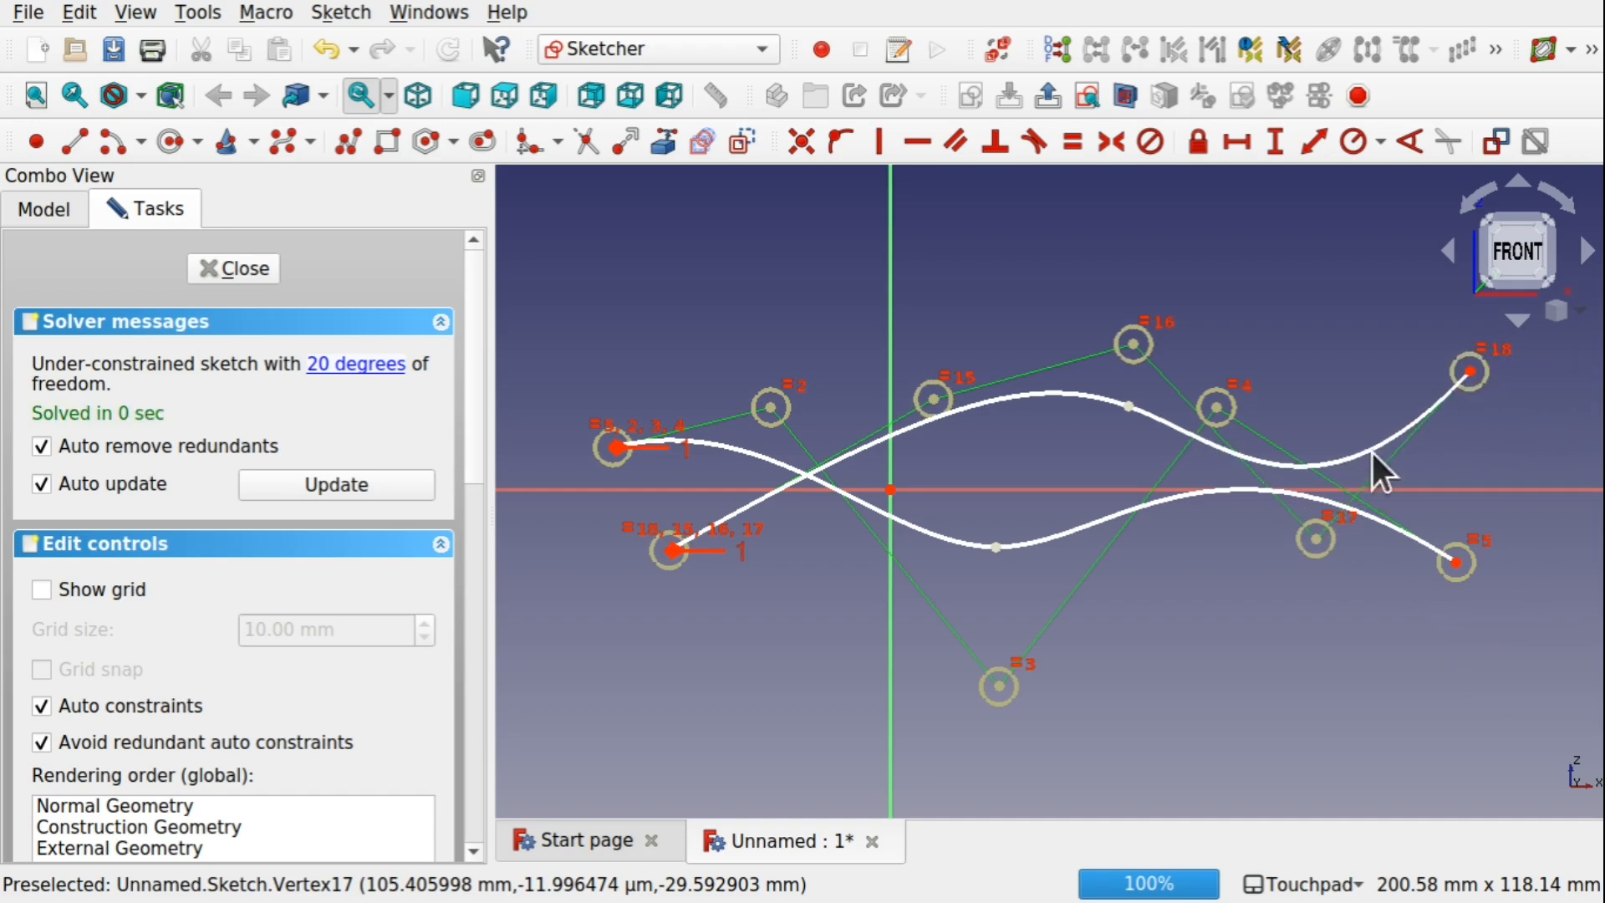
pyautogui.moveTo(1323, 539); pyautogui.dragTo(1303, 747)
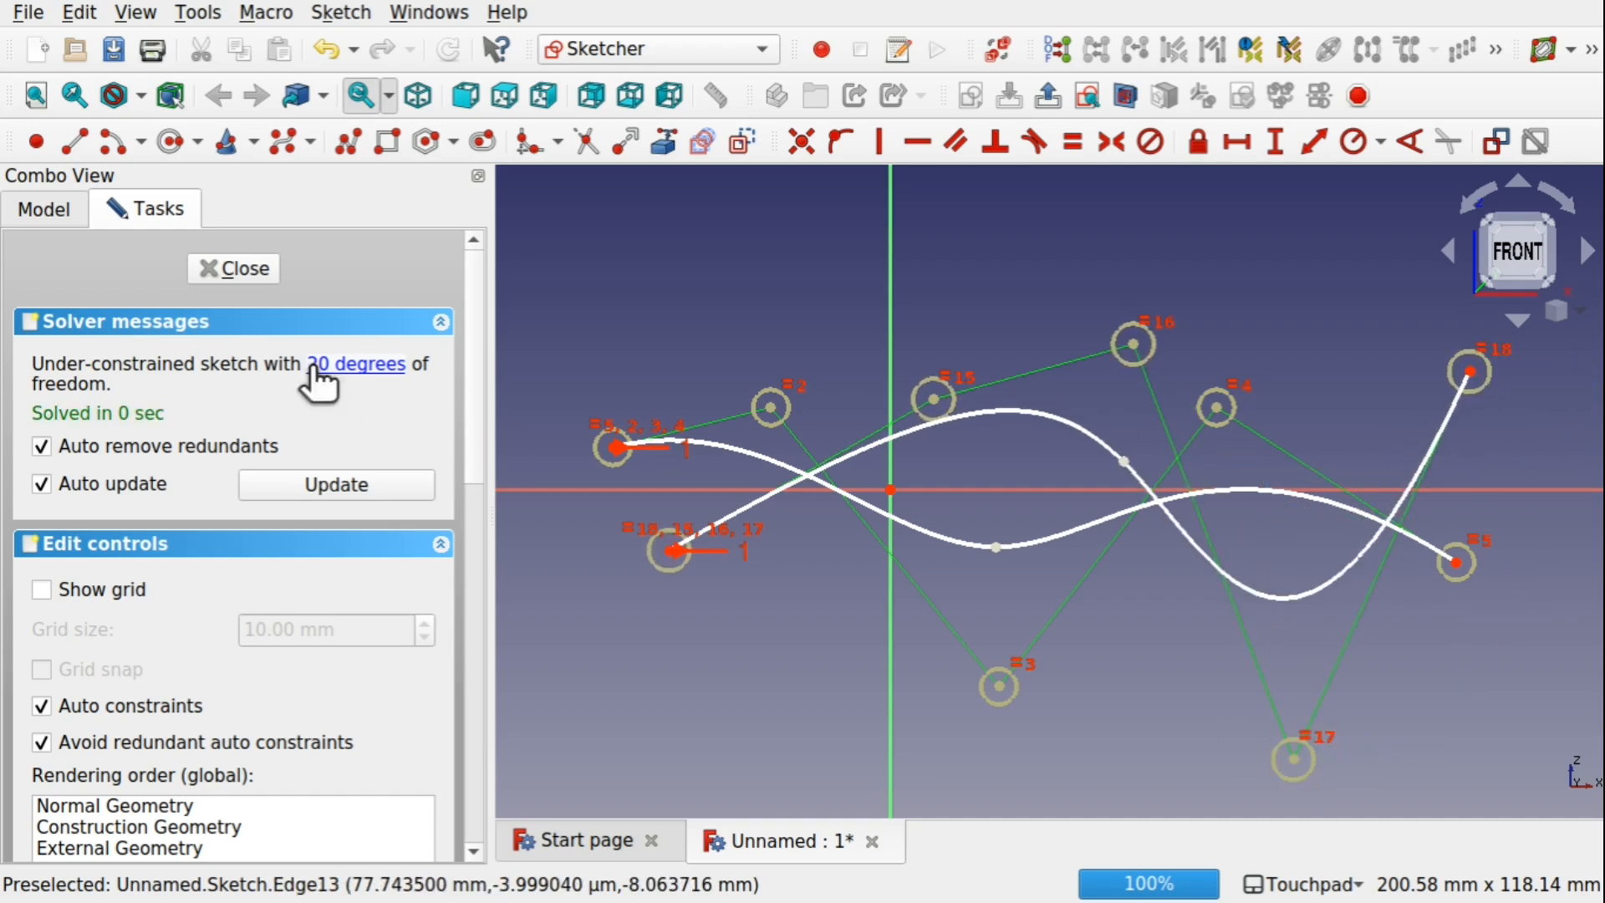
pyautogui.click(209, 269)
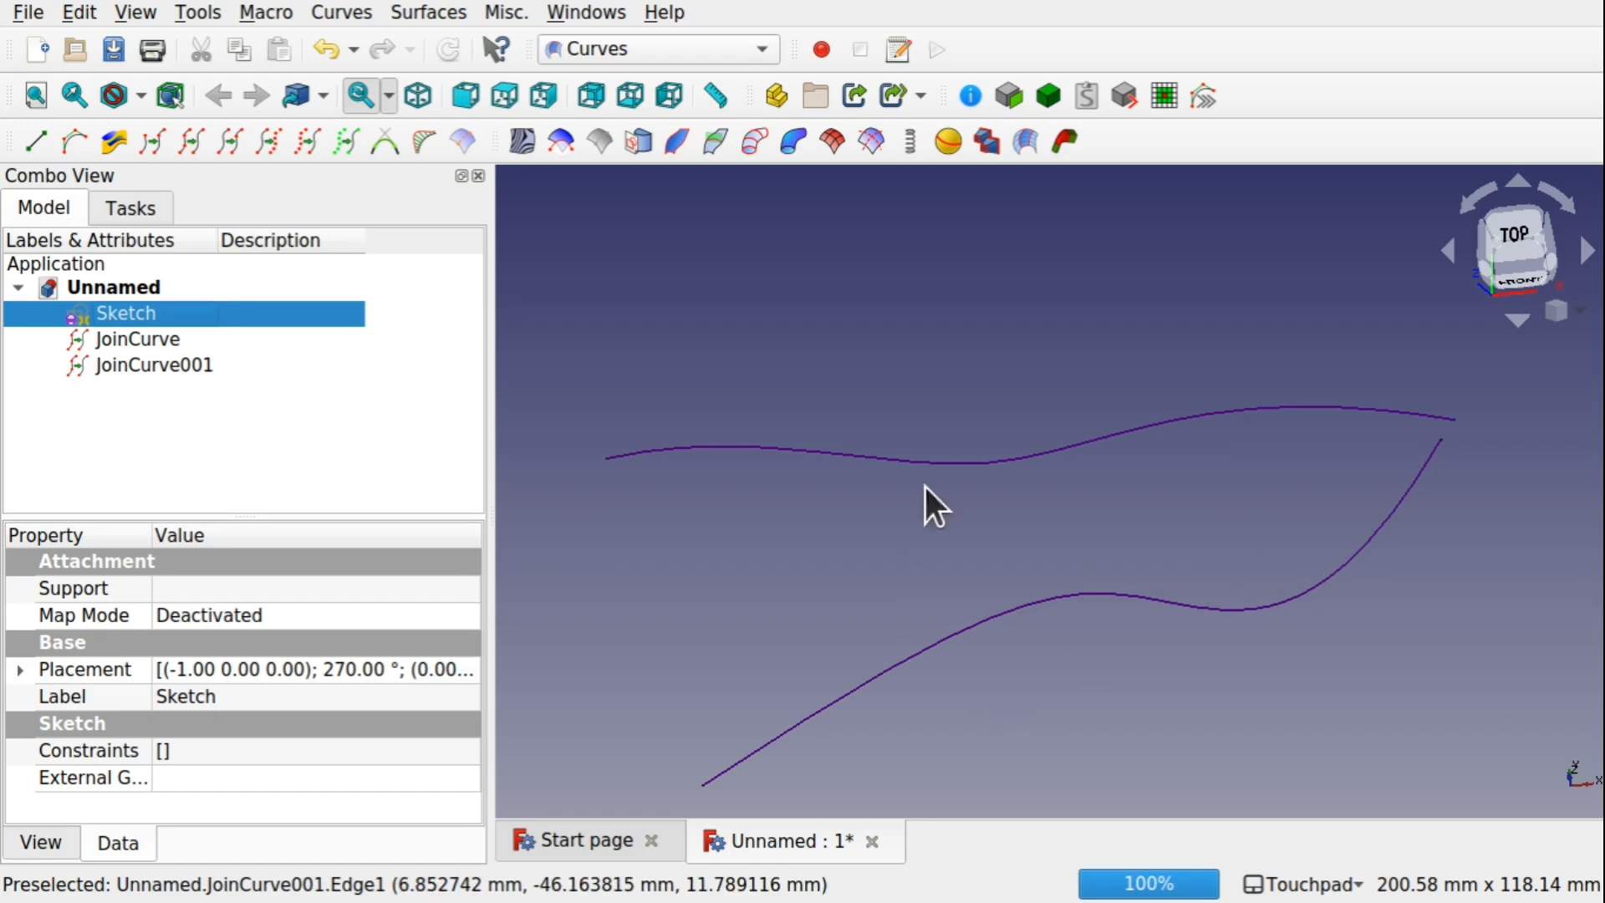
# Transform JoinCurve001 by moving it along its Z axis away from the other curve and rotating it 45° about its Y axis
pyautogui.keyDown('alt'); pyautogui.moveTo(1065, 534); pyautogui.dragTo(993, 565); pyautogui.keyUp('alt')
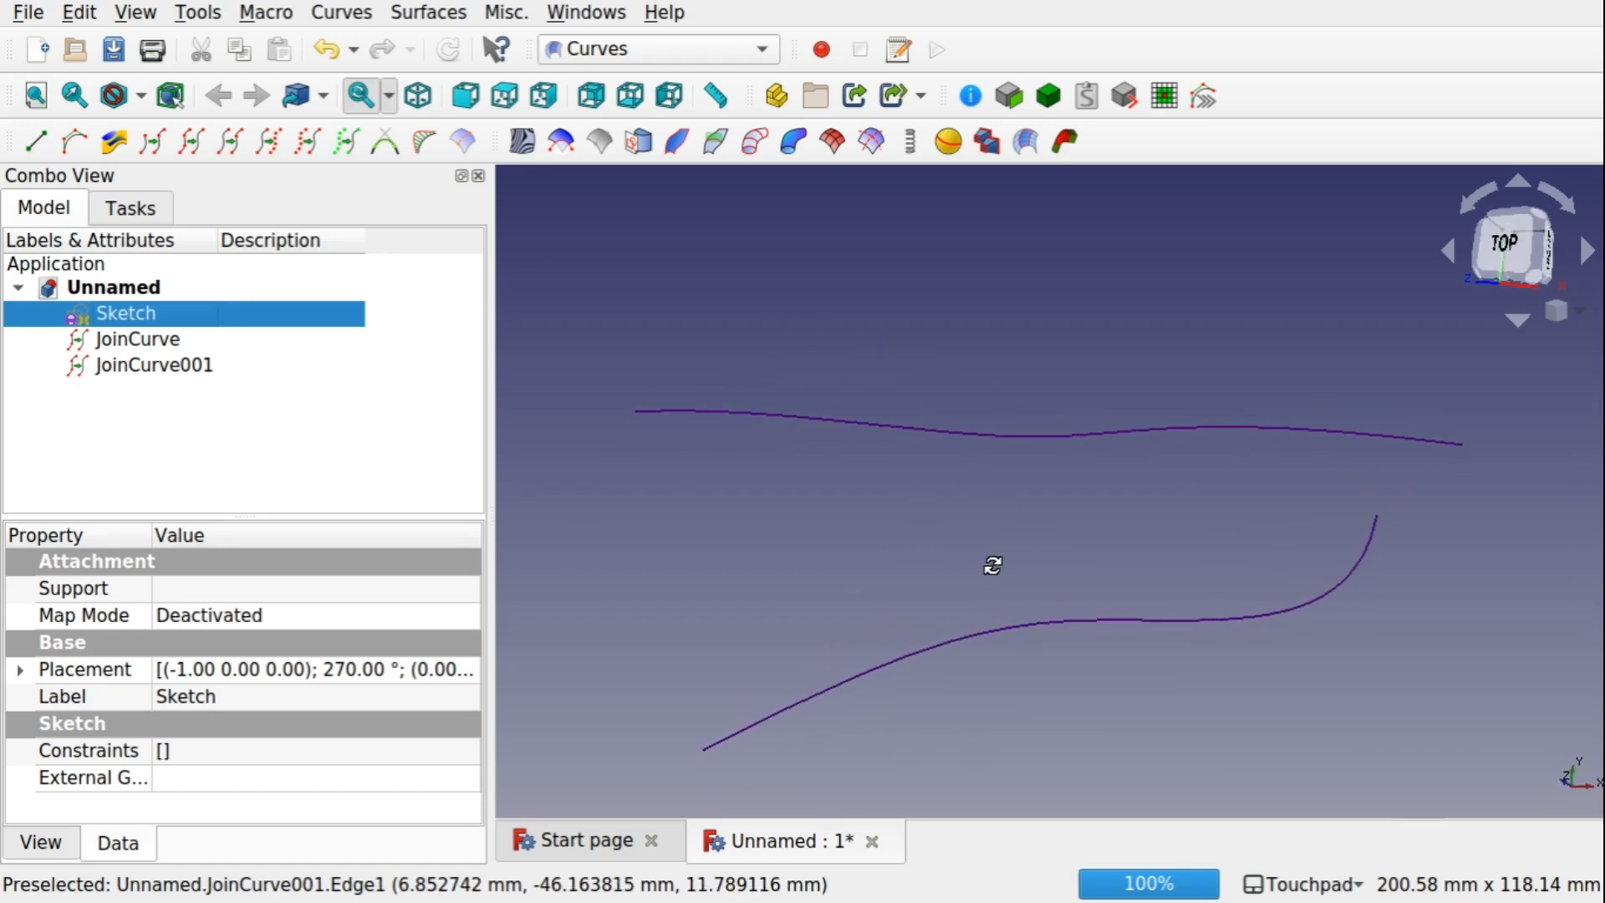
pyautogui.scroll(-3, 991, 566)
pyautogui.scroll(3, 991, 567)
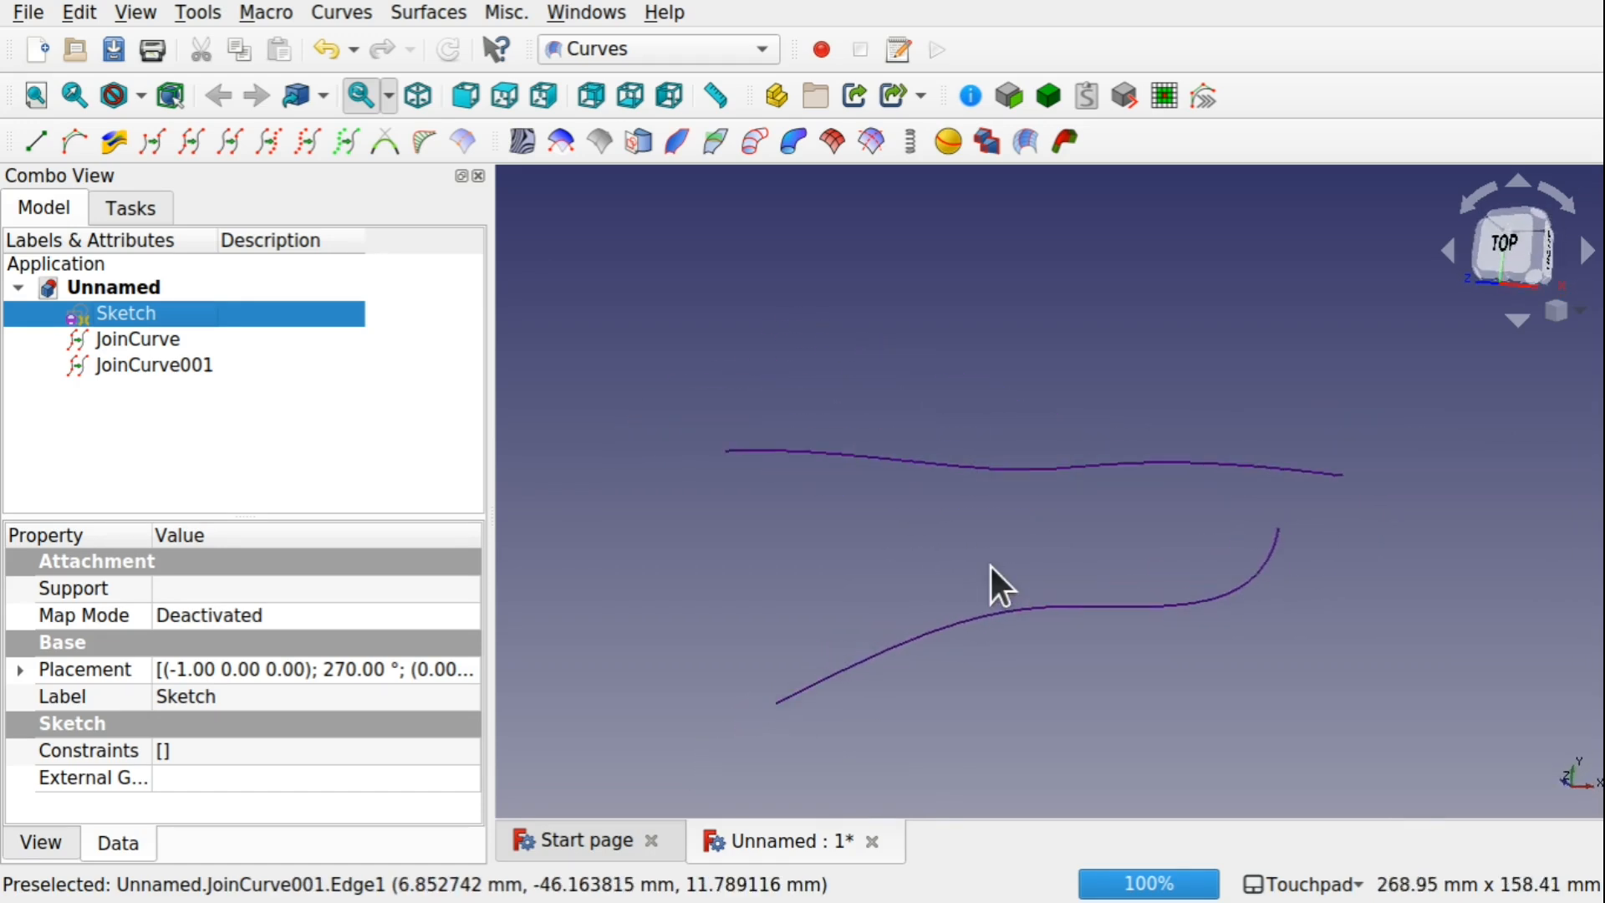
pyautogui.click(176, 364)
pyautogui.rightClick(238, 366)
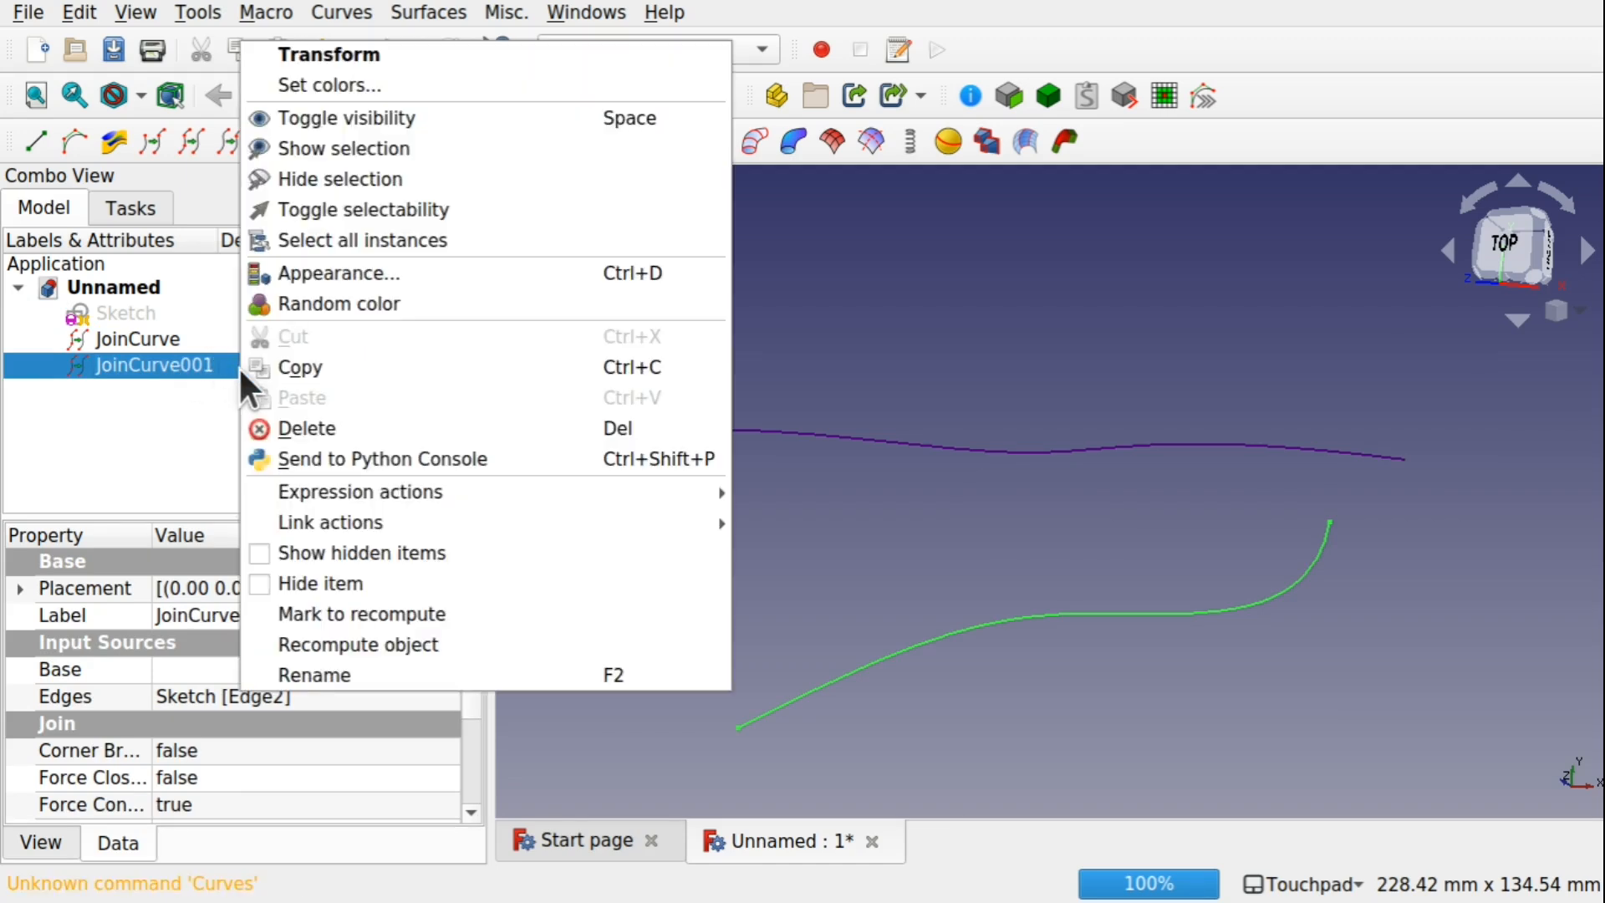
pyautogui.click(383, 57)
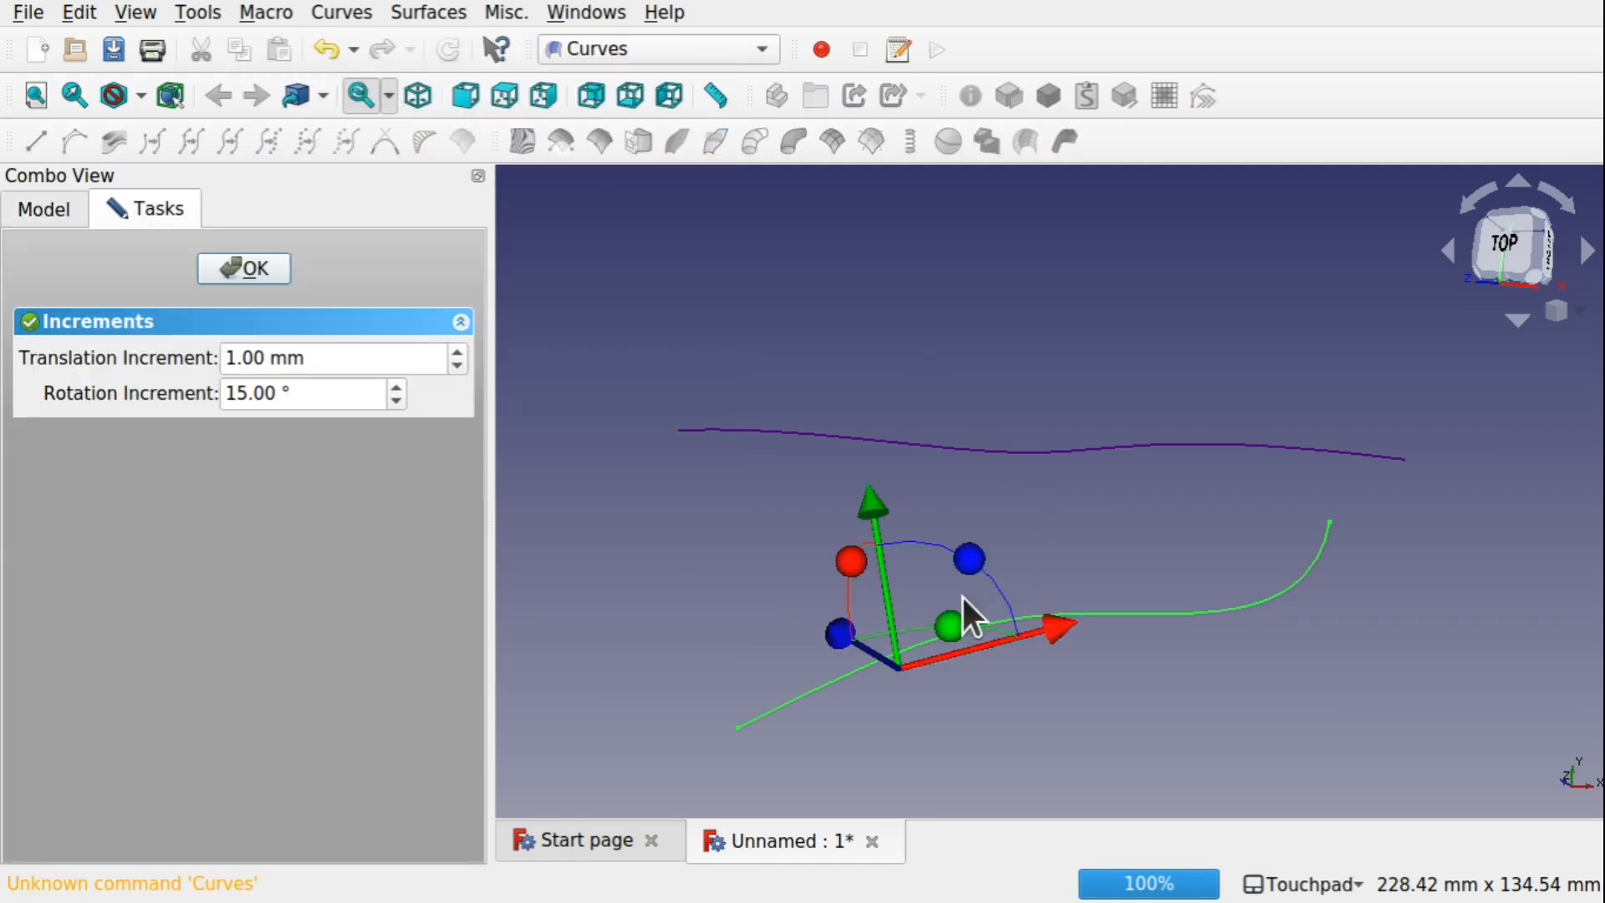
pyautogui.moveTo(841, 635); pyautogui.dragTo(916, 684)
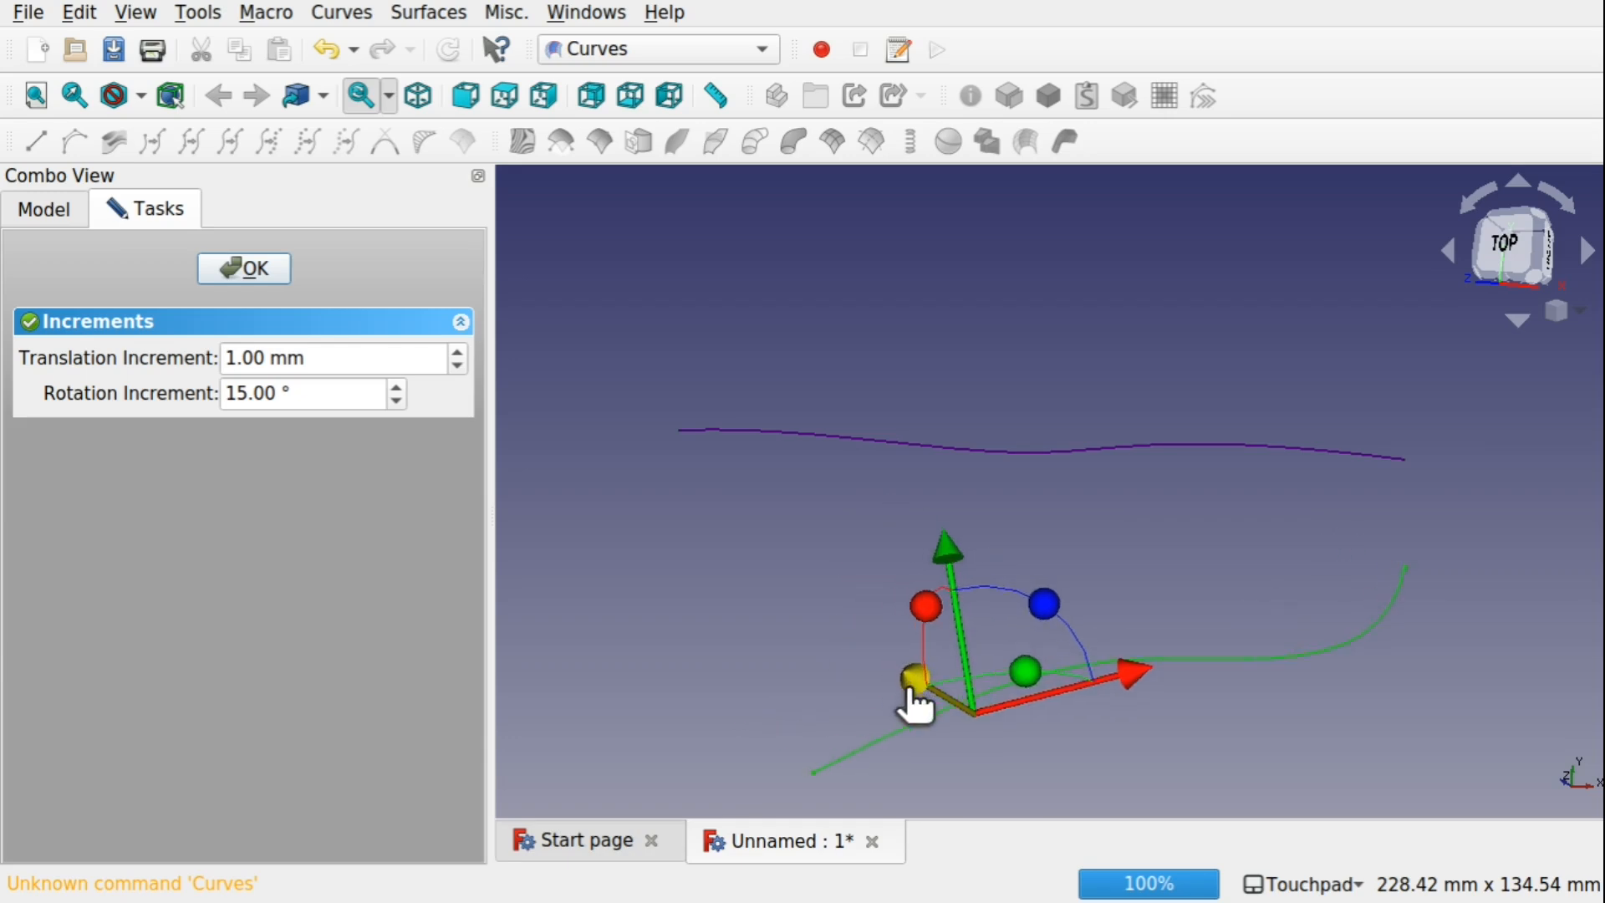
pyautogui.moveTo(1042, 682); pyautogui.dragTo(1157, 685)
pyautogui.click(219, 256)
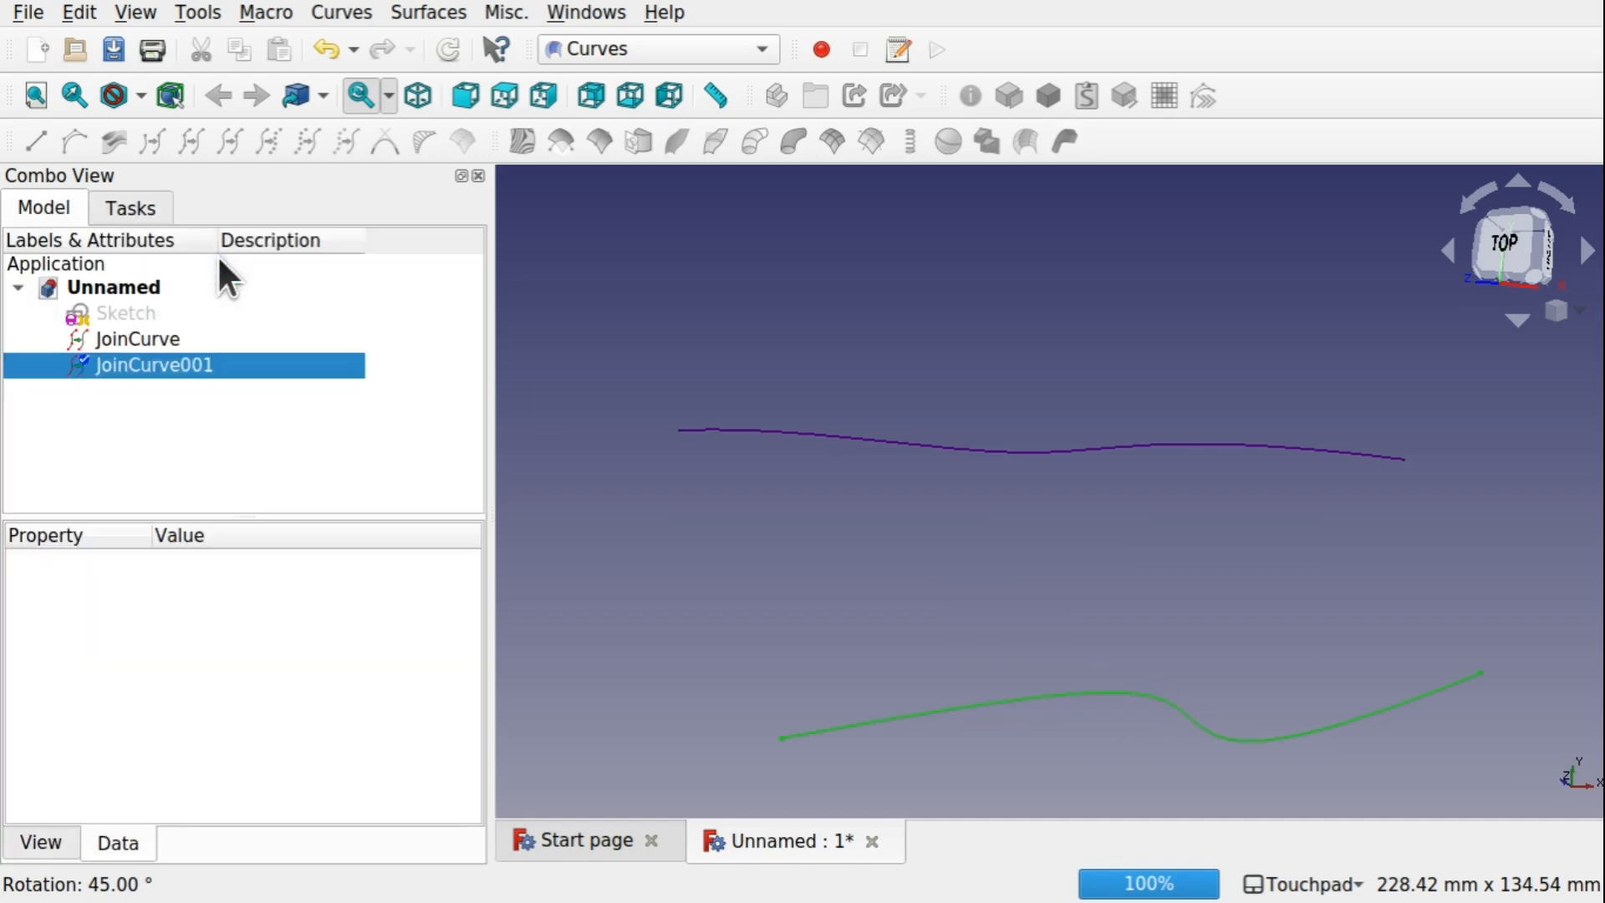
# Create a ruled surface between JoinCurve and JoinCurve001 in the Part workbench
pyautogui.moveTo(1009, 460)
pyautogui.keyDown('alt'); pyautogui.mouseDown()
pyautogui.moveTo(1008, 534)
pyautogui.moveTo(1022, 445)
pyautogui.mouseUp(); pyautogui.keyUp('alt')
pyautogui.keyDown('alt'); pyautogui.moveTo(1027, 524); pyautogui.dragTo(1006, 364); pyautogui.keyUp('alt')
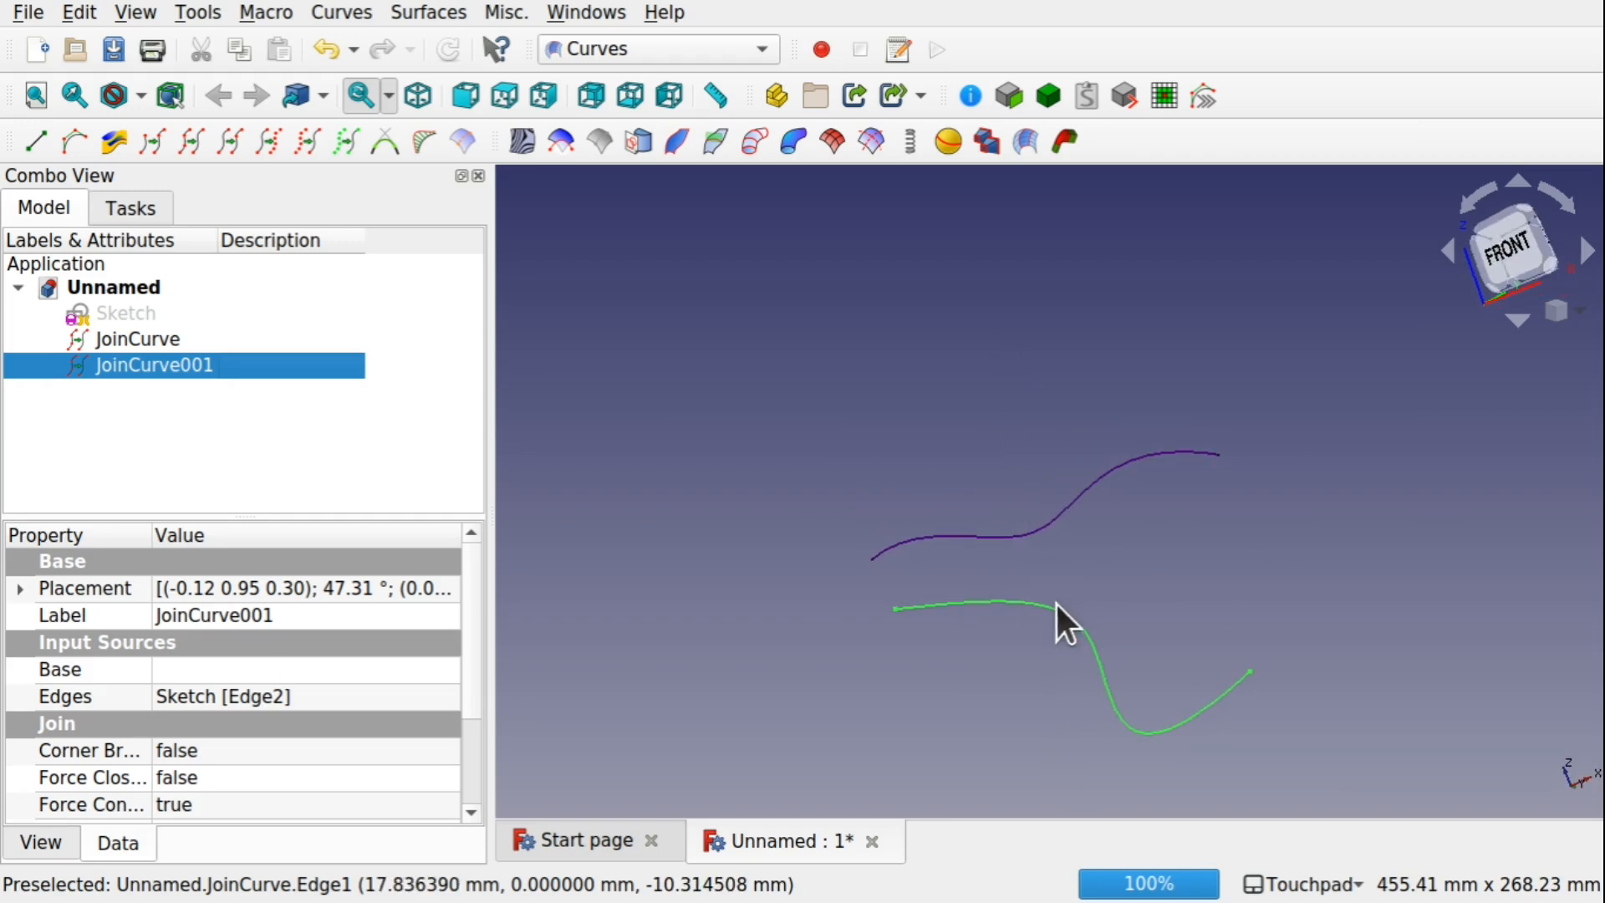
pyautogui.click(598, 48)
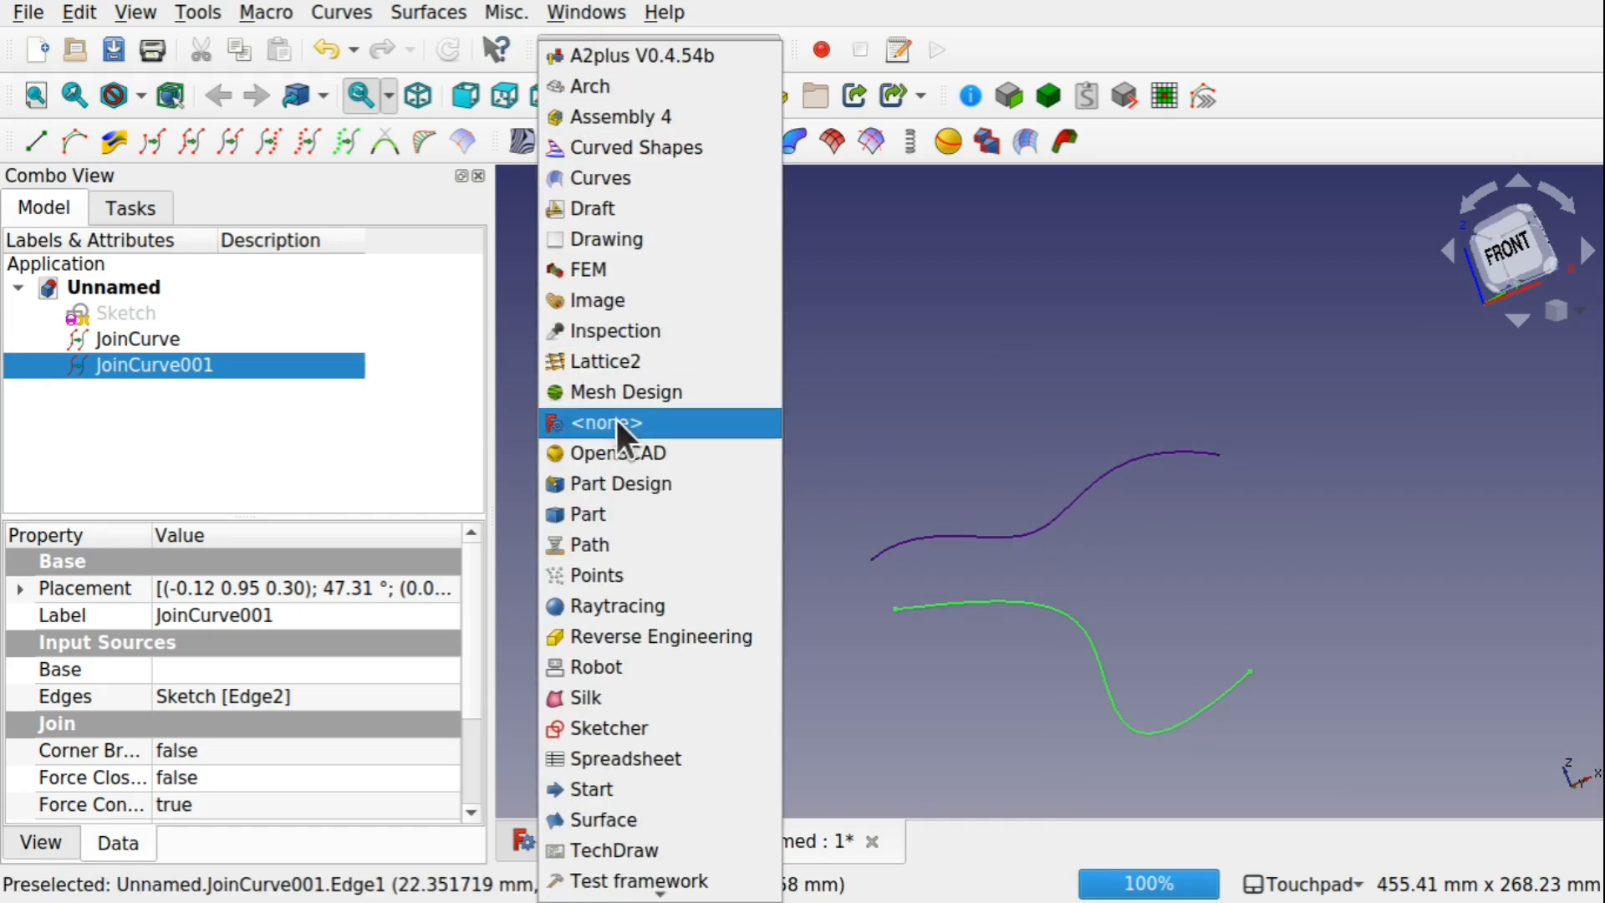
pyautogui.click(651, 513)
pyautogui.click(986, 537)
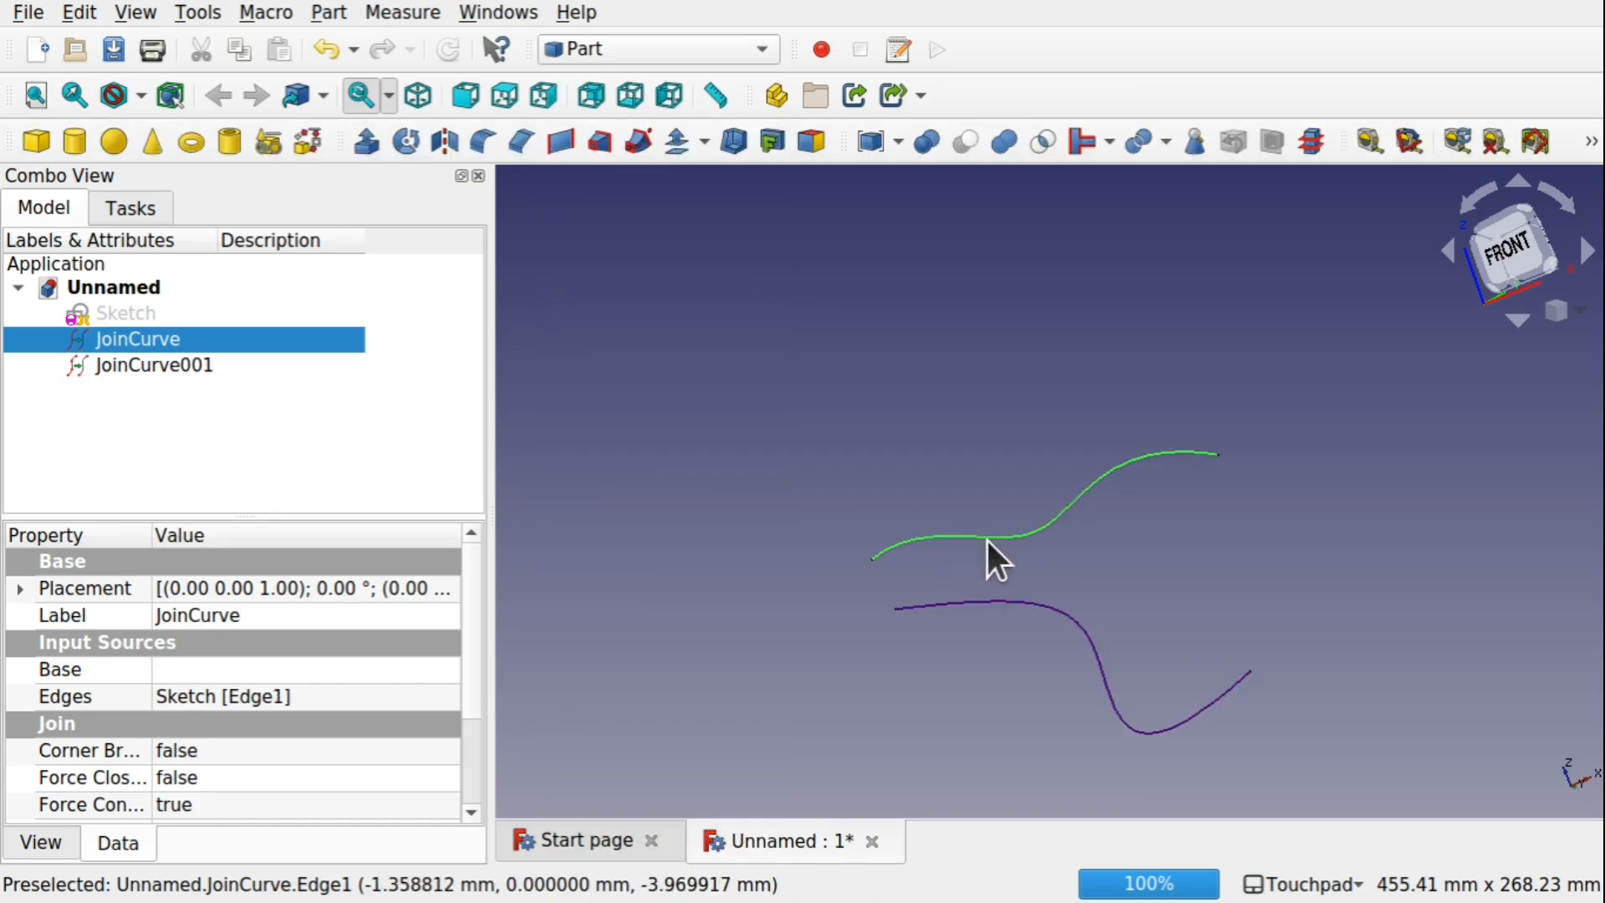
pyautogui.keyDown('ctrl'); pyautogui.click(1075, 614); pyautogui.keyUp('ctrl')
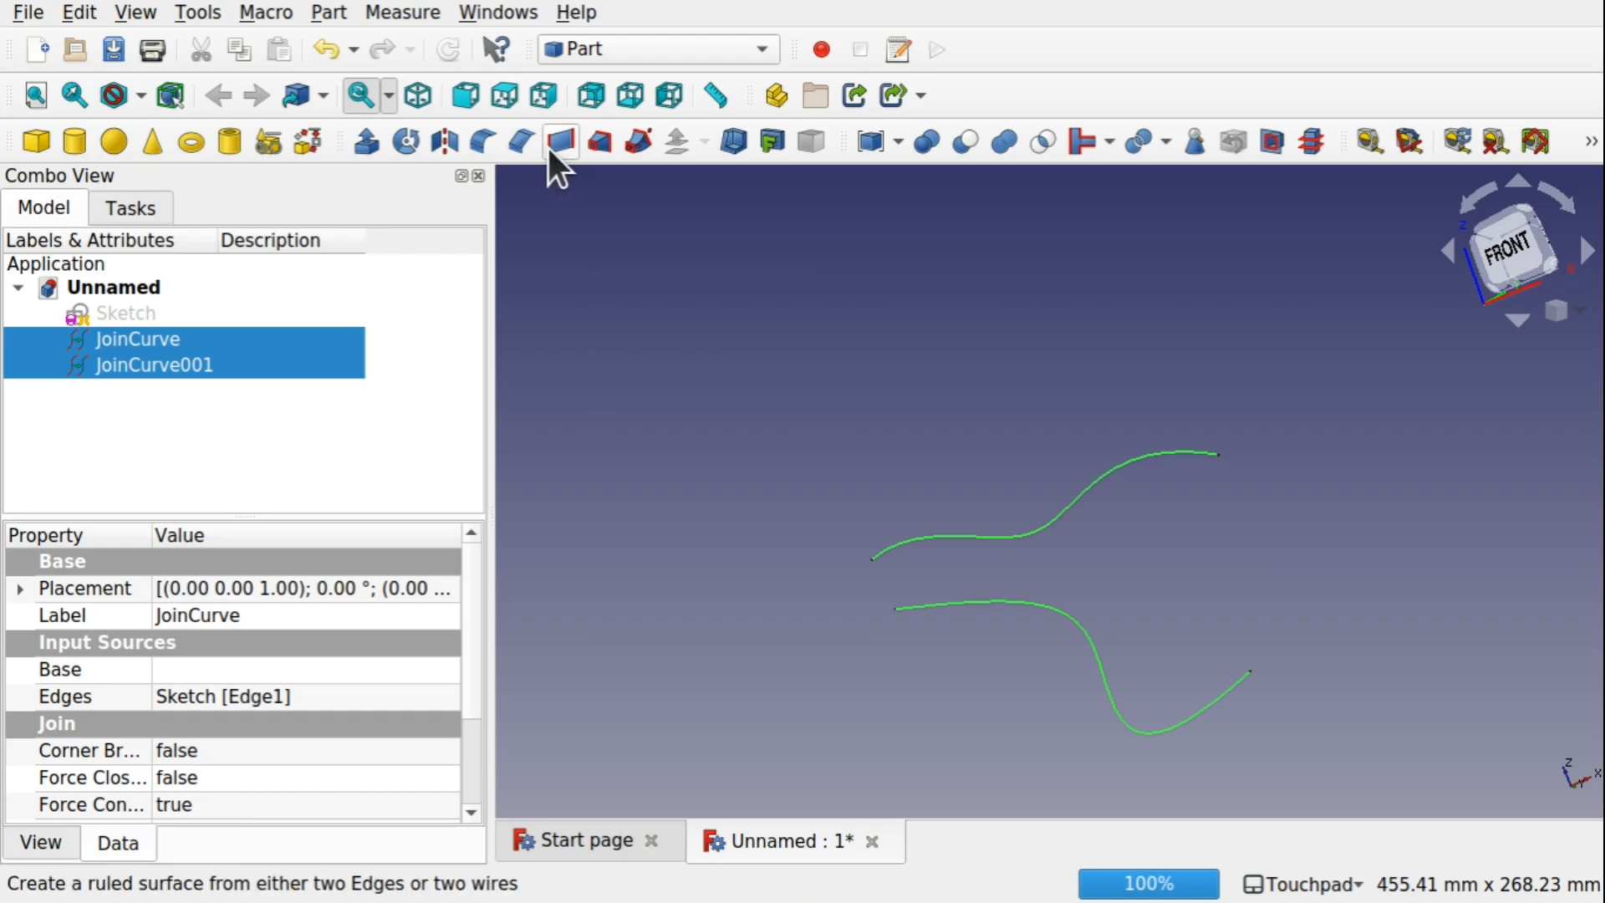
pyautogui.click(328, 11)
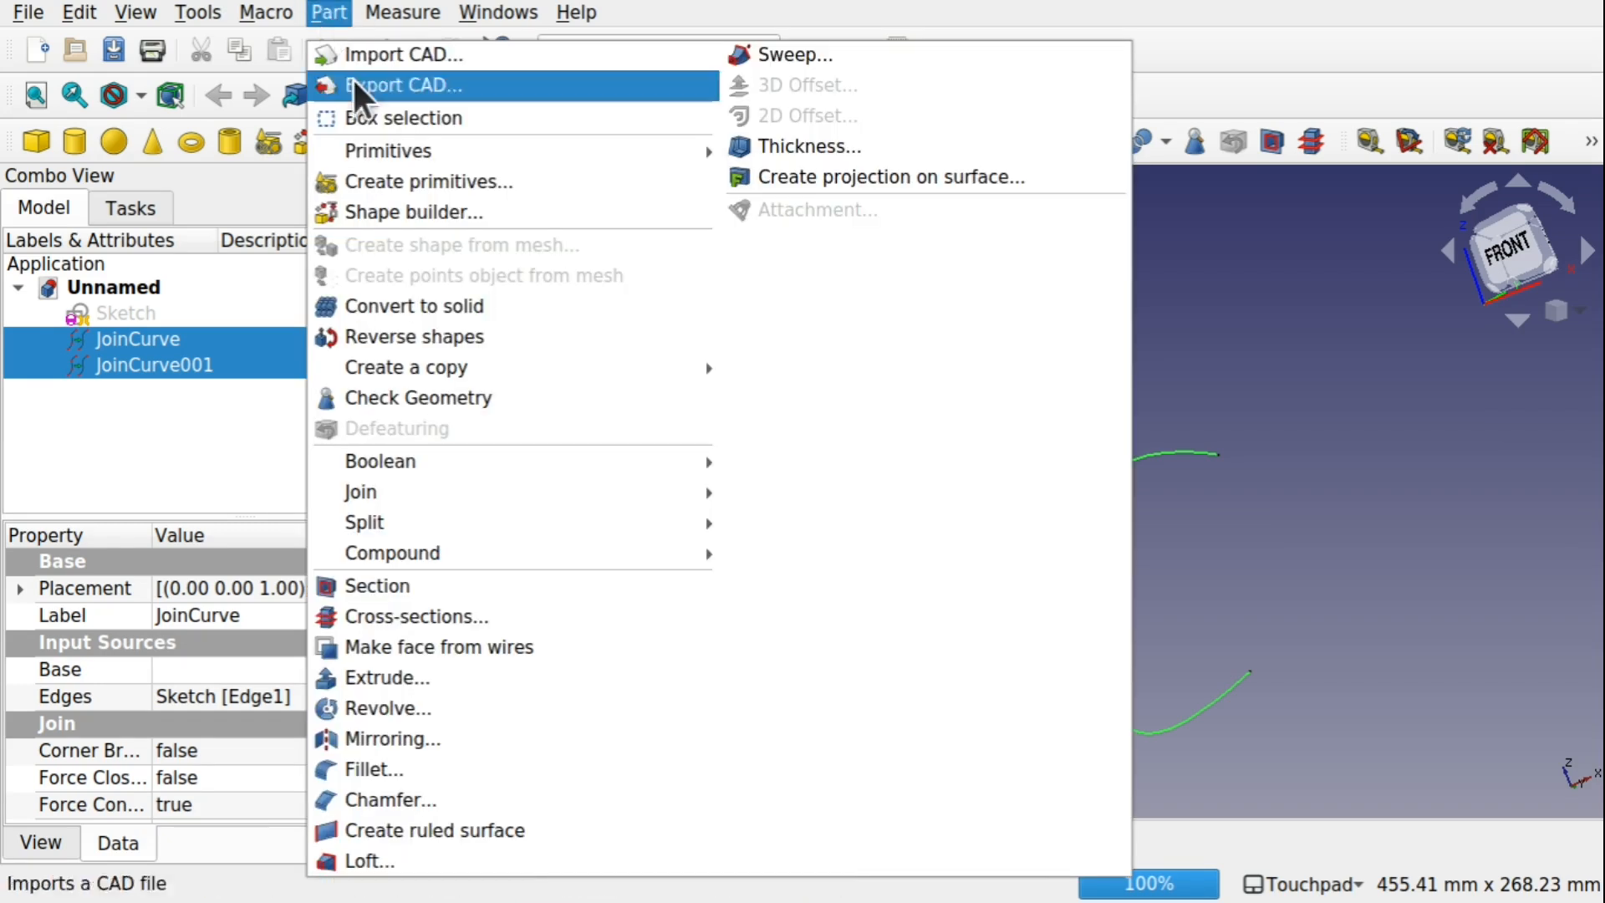
pyautogui.click(464, 830)
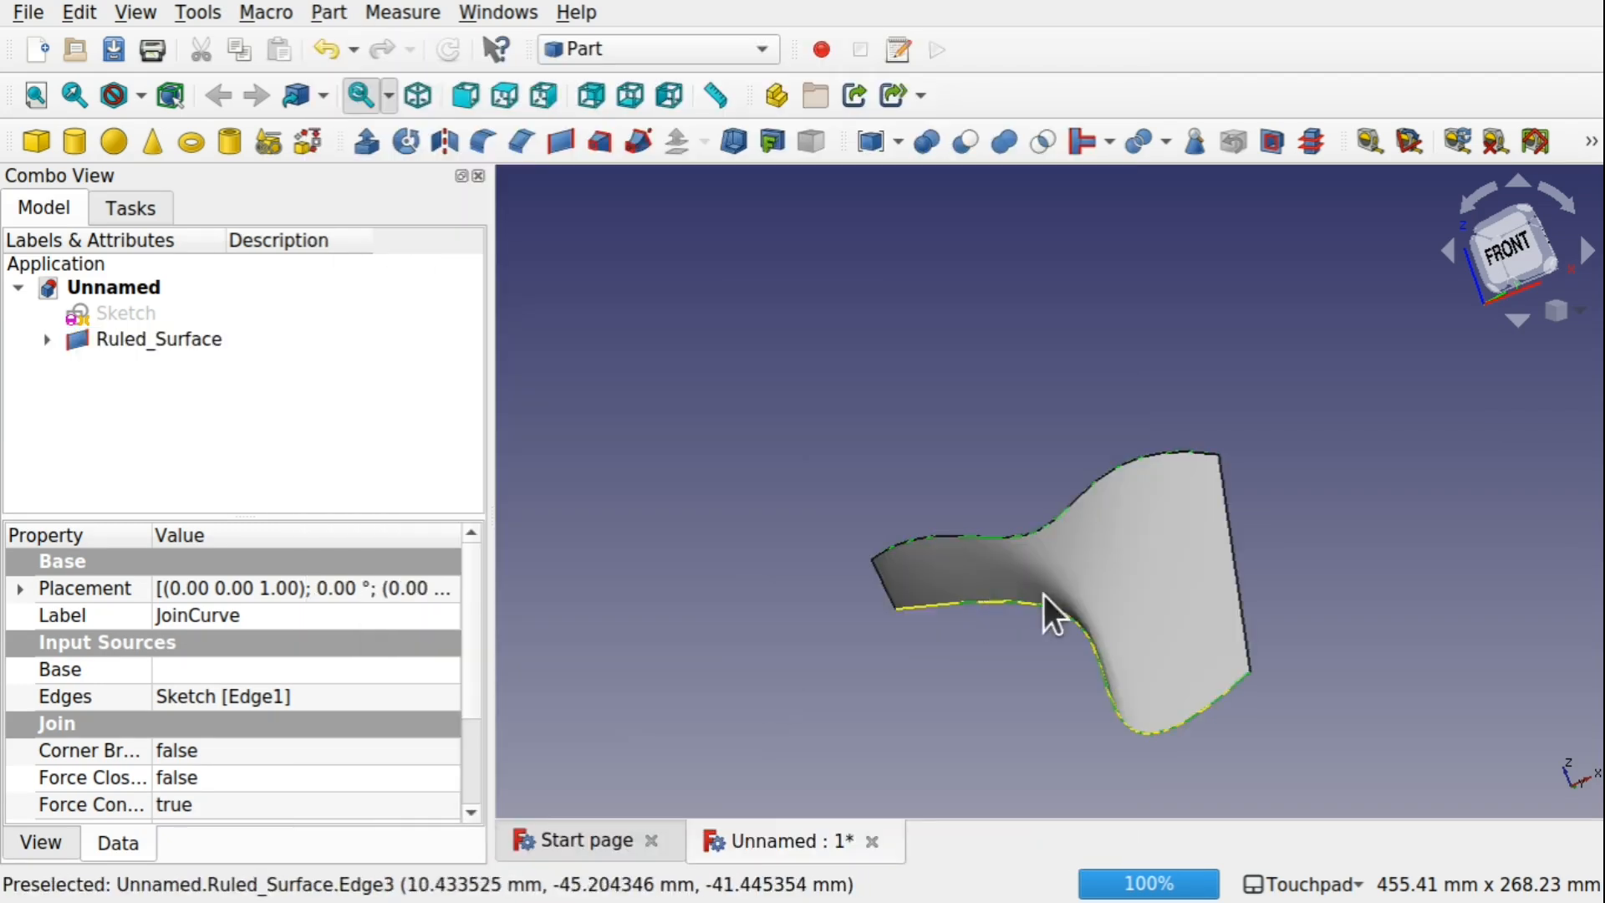
# Transform JoinCurve001 under the ruled surface, rotating it about its Y axis and translating it by -66 mm
pyautogui.keyDown('shift'); pyautogui.moveTo(1131, 636); pyautogui.dragTo(1100, 706); pyautogui.keyUp('shift')
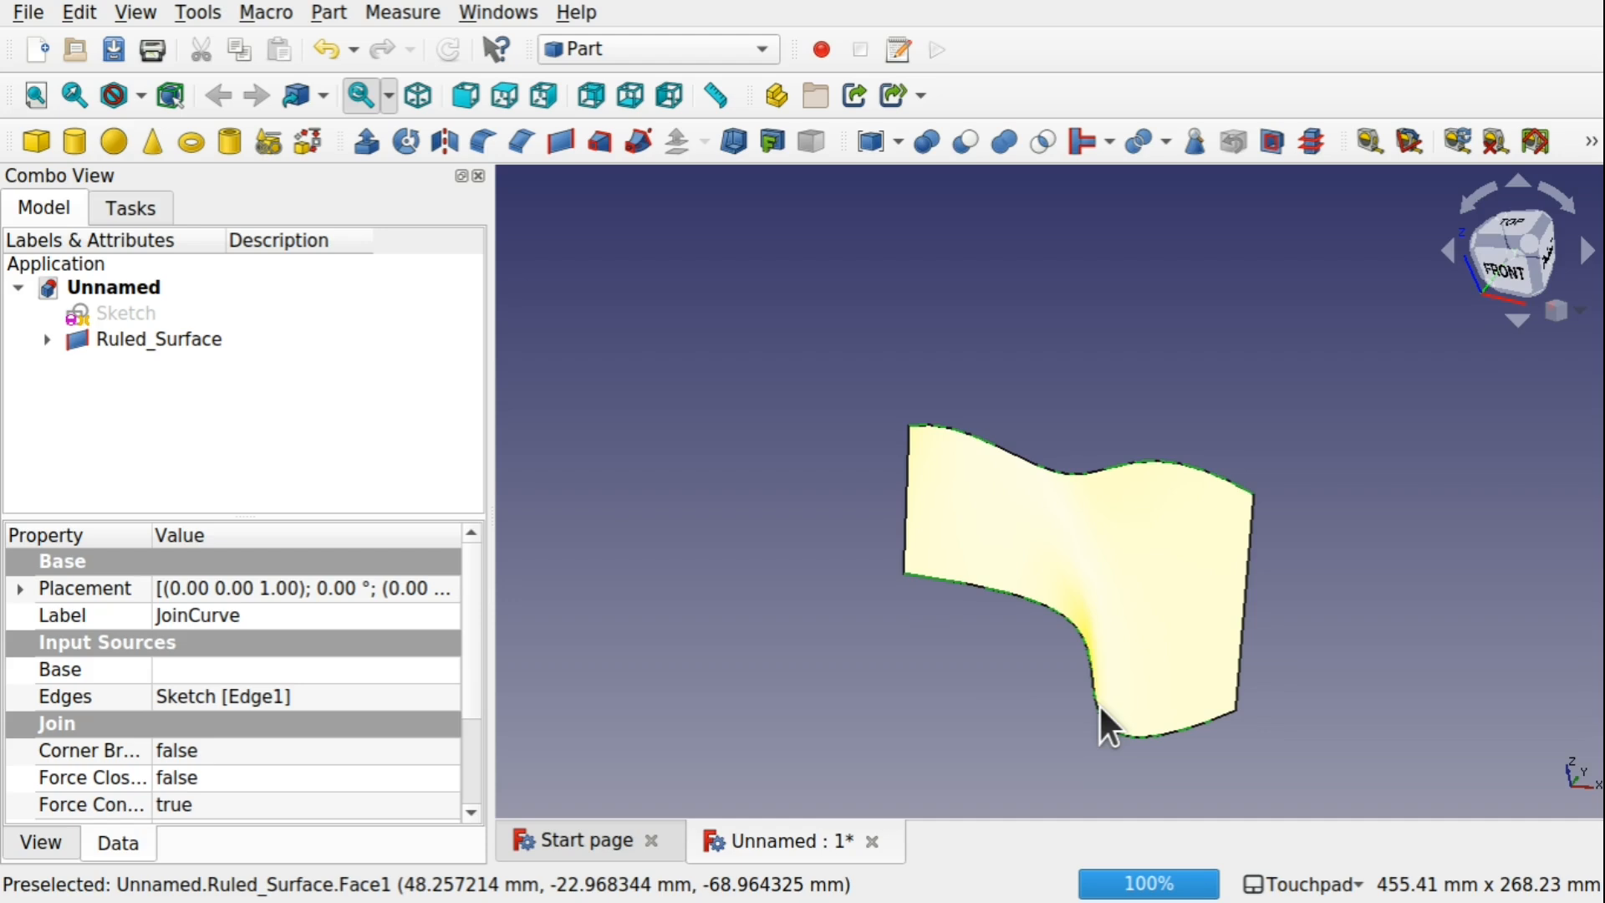
pyautogui.click(46, 339)
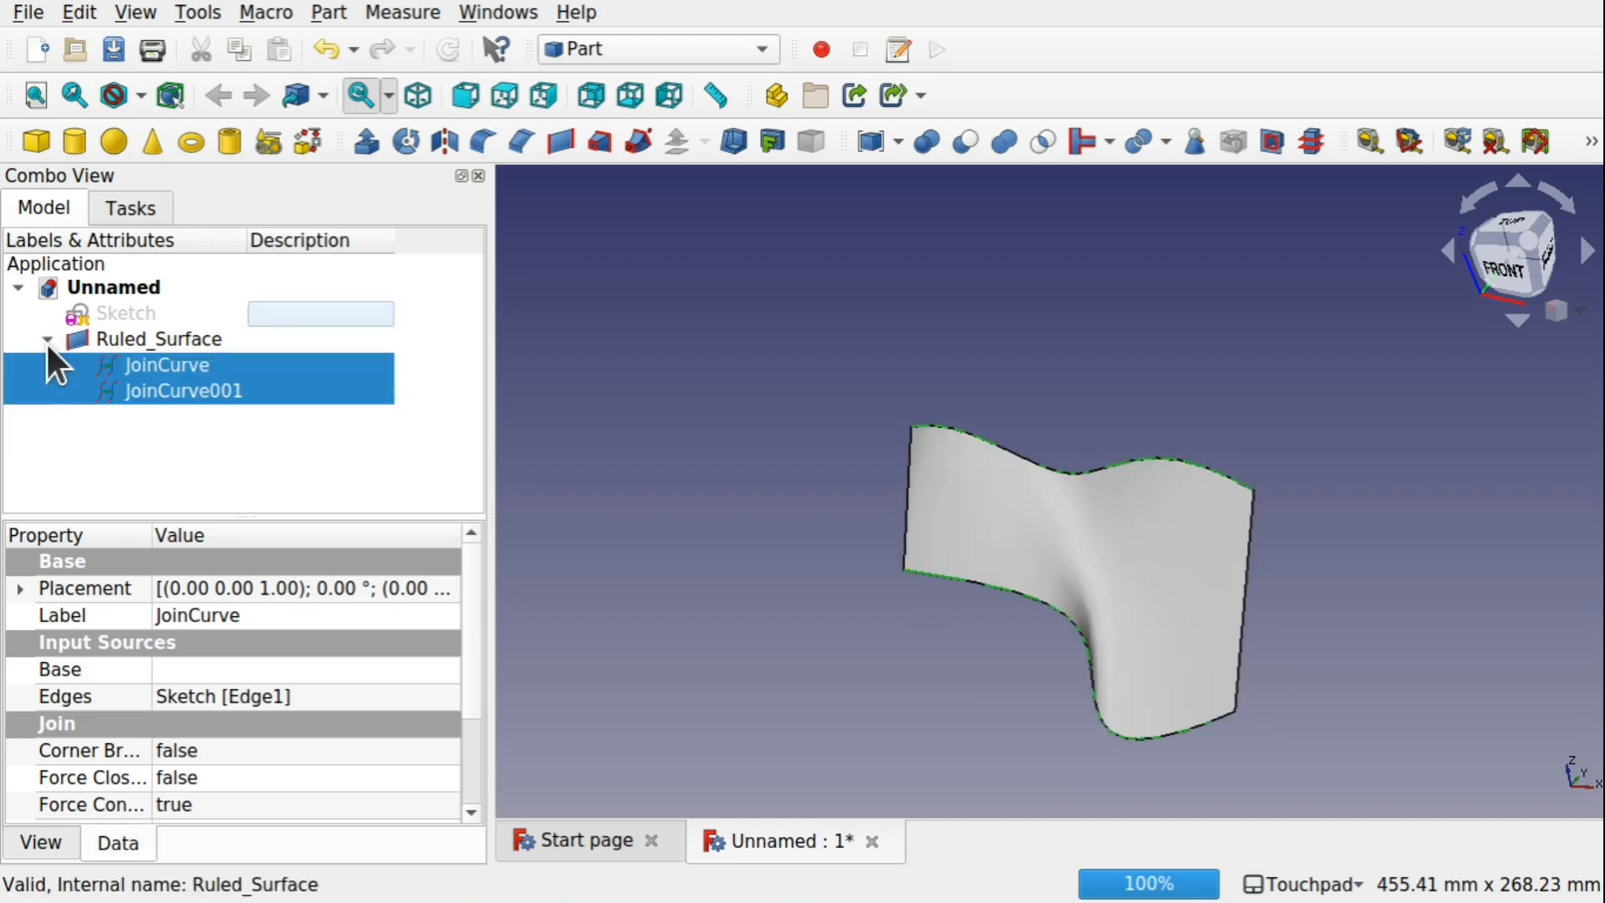
pyautogui.click(160, 395)
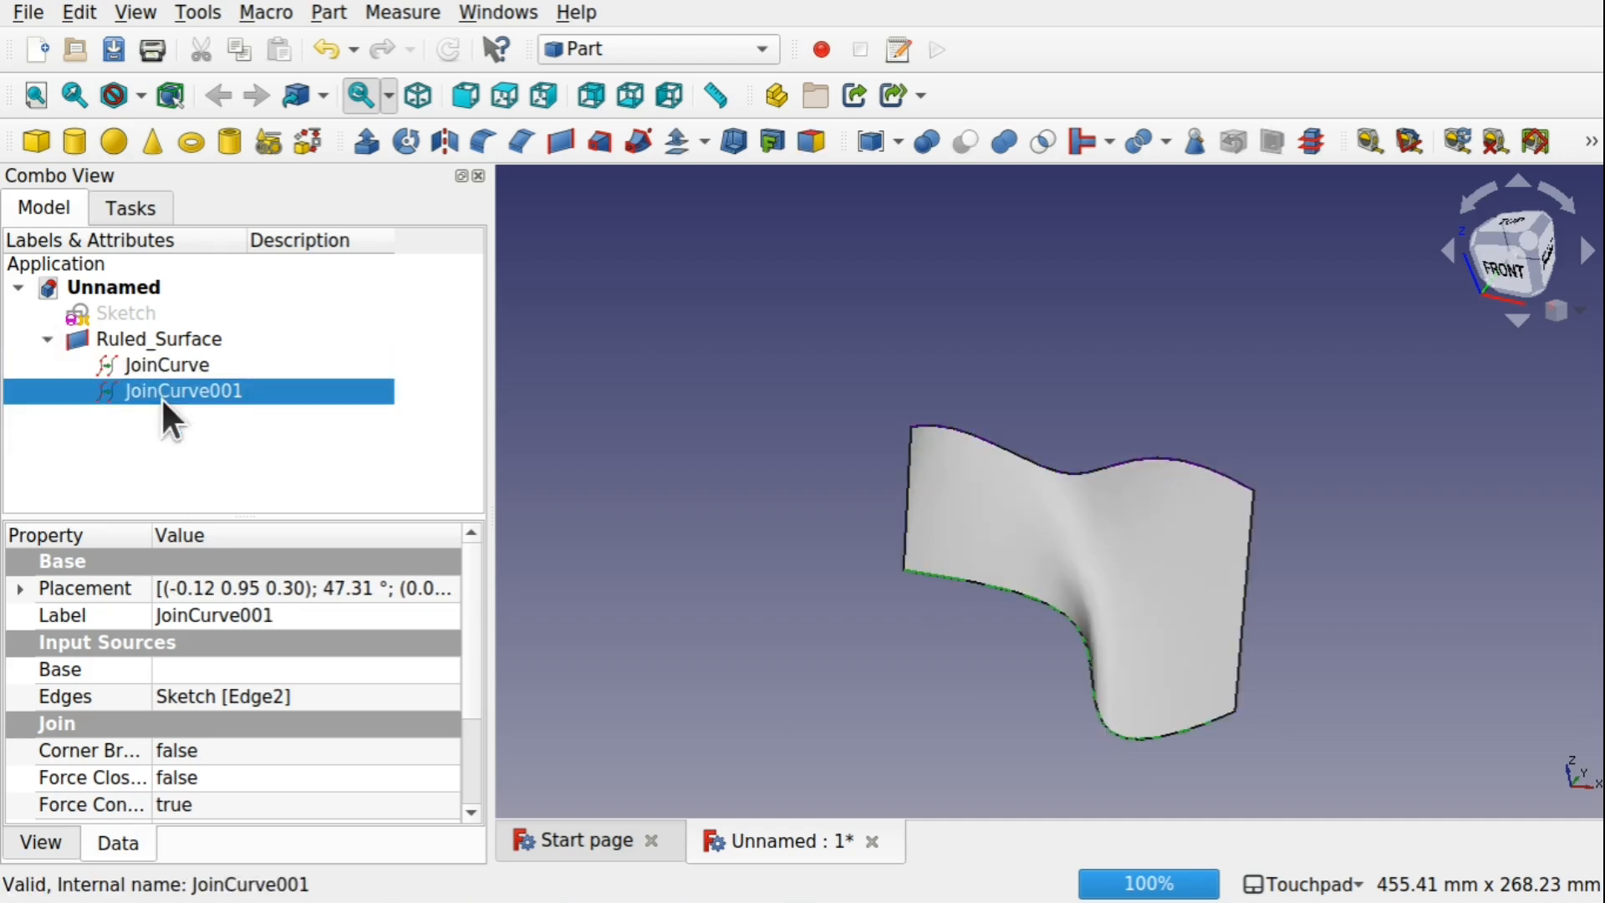
pyautogui.rightClick(160, 396)
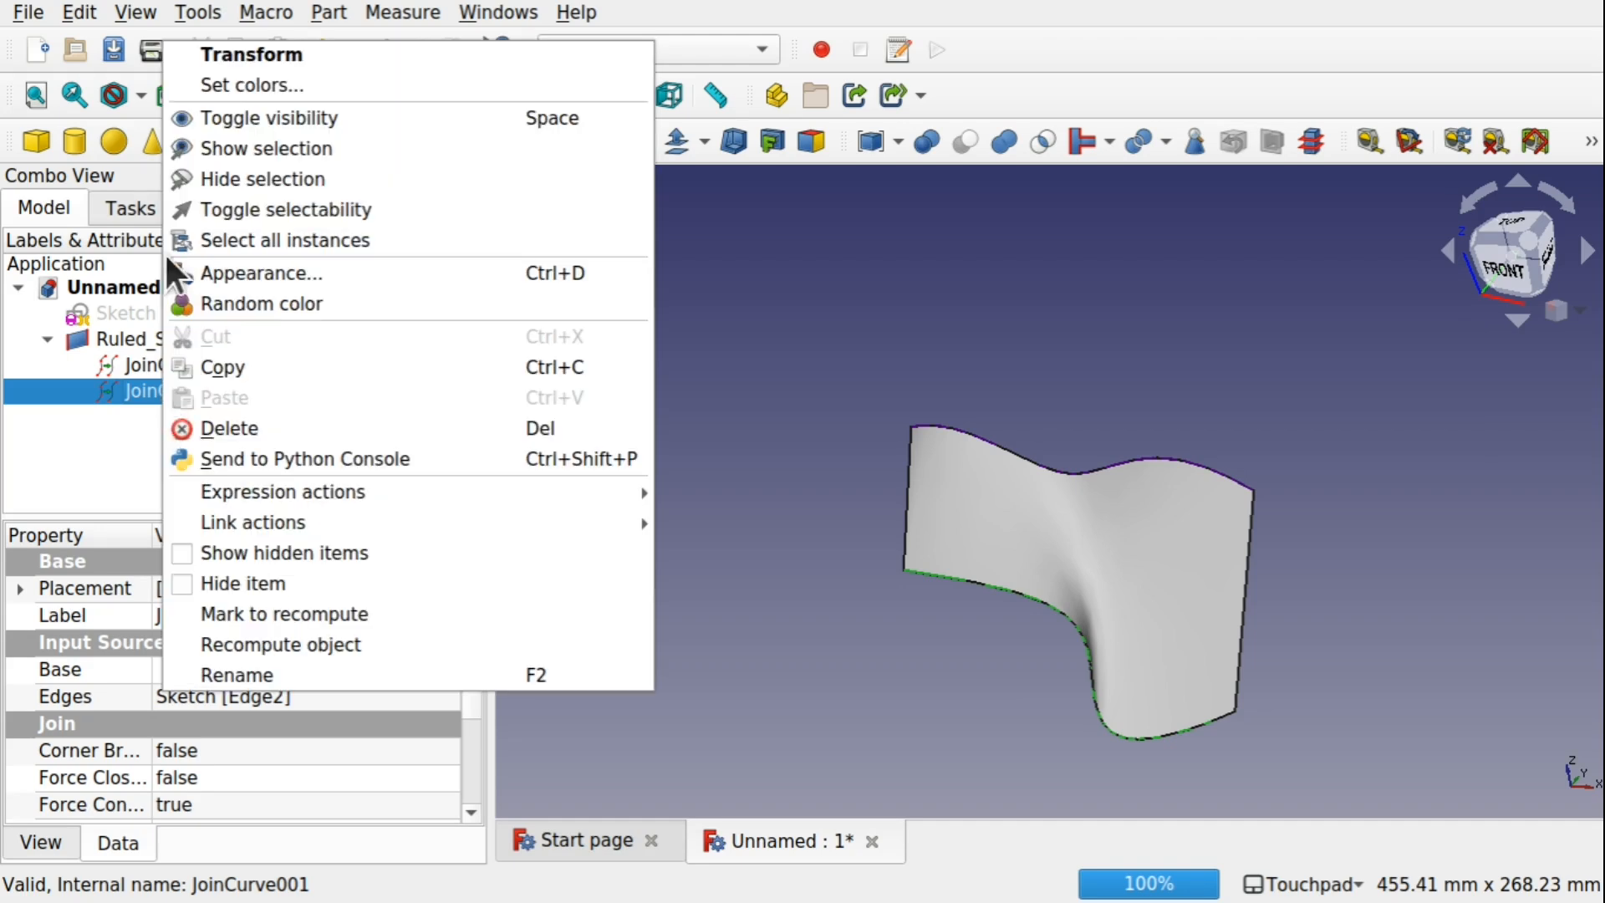
pyautogui.click(259, 55)
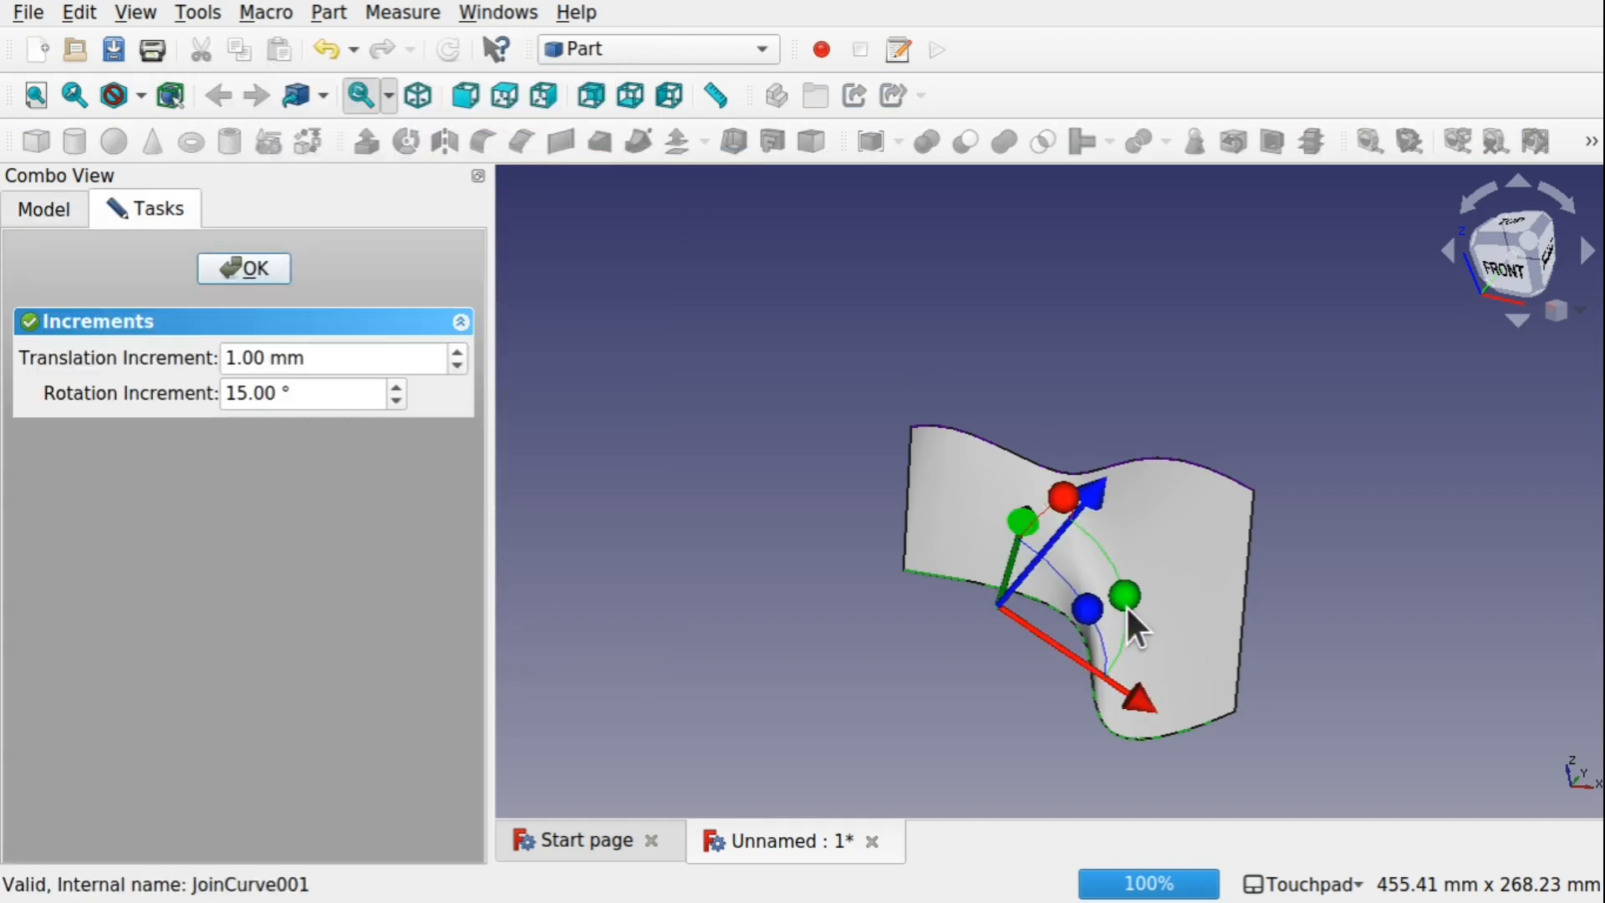
pyautogui.moveTo(1129, 608); pyautogui.dragTo(991, 461)
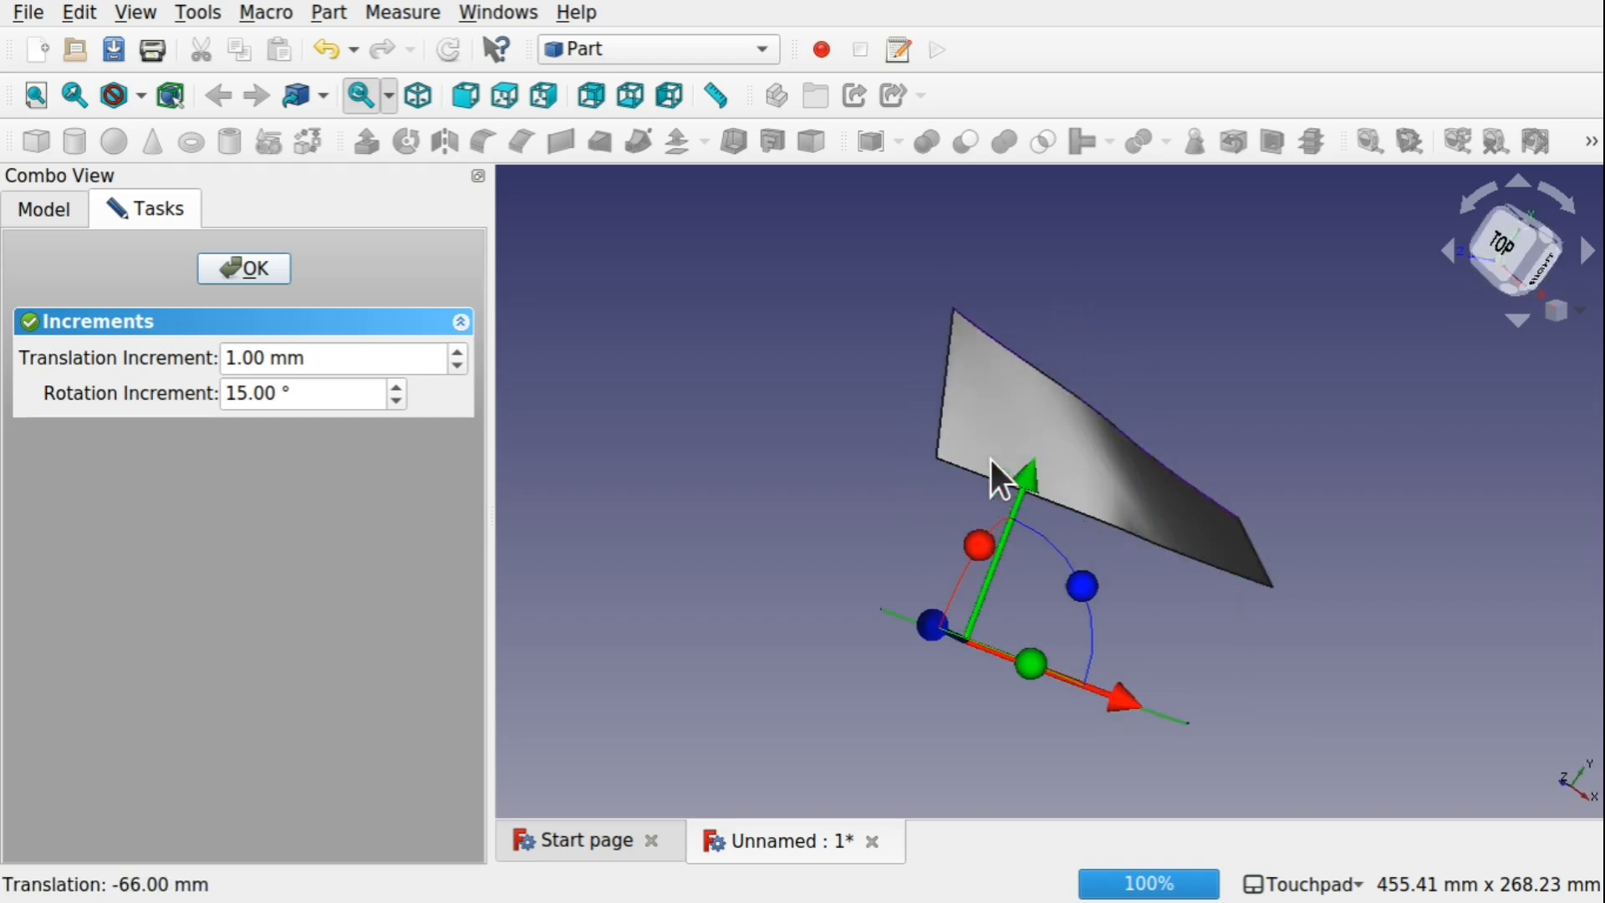
pyautogui.click(236, 266)
# Create an IsoCurve from the ruled surface's face in the Curves workbench
pyautogui.keyDown('alt'); pyautogui.moveTo(777, 357); pyautogui.dragTo(1187, 309); pyautogui.keyUp('alt')
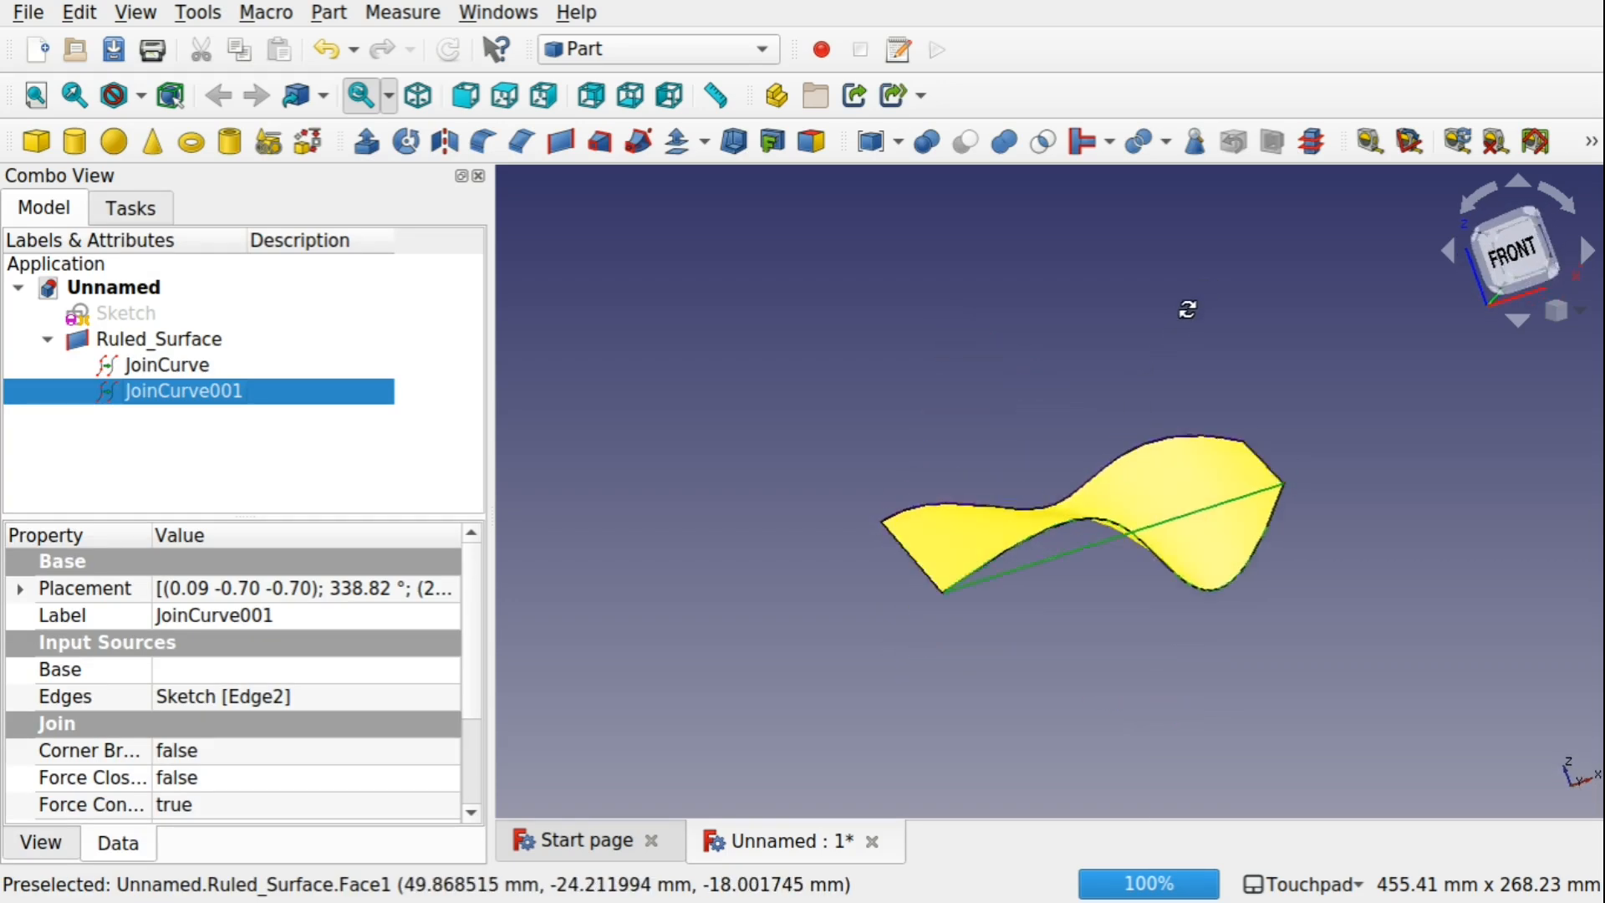
pyautogui.click(983, 406)
pyautogui.keyDown('alt'); pyautogui.moveTo(1129, 645); pyautogui.dragTo(1022, 685); pyautogui.keyUp('alt')
pyautogui.scroll(2, 1081, 611)
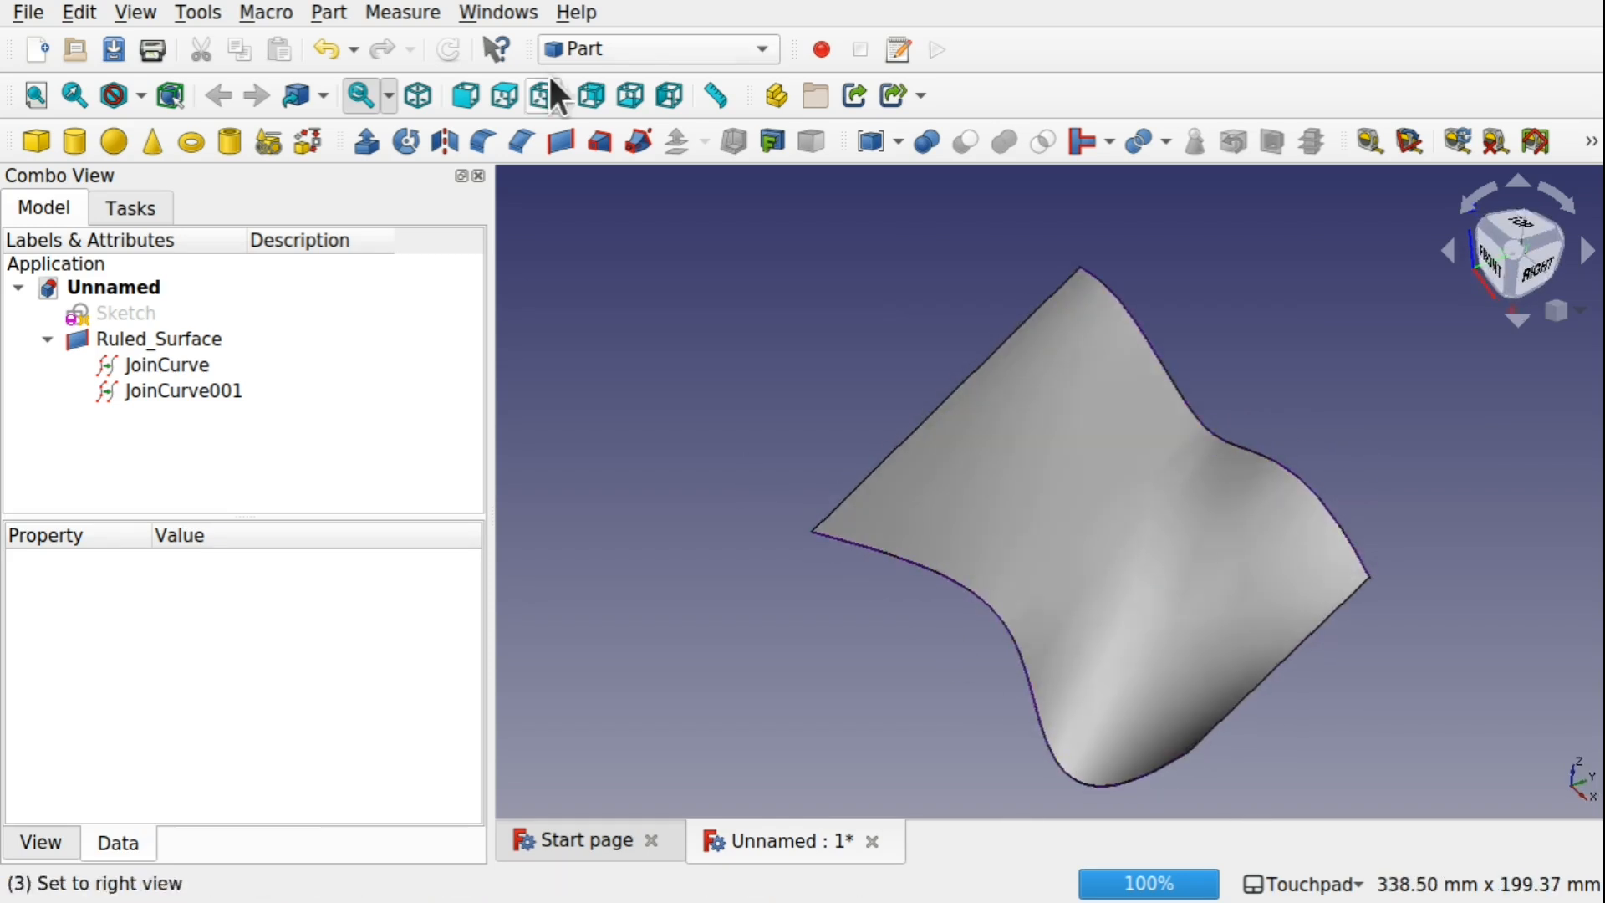
pyautogui.click(639, 52)
pyautogui.click(623, 178)
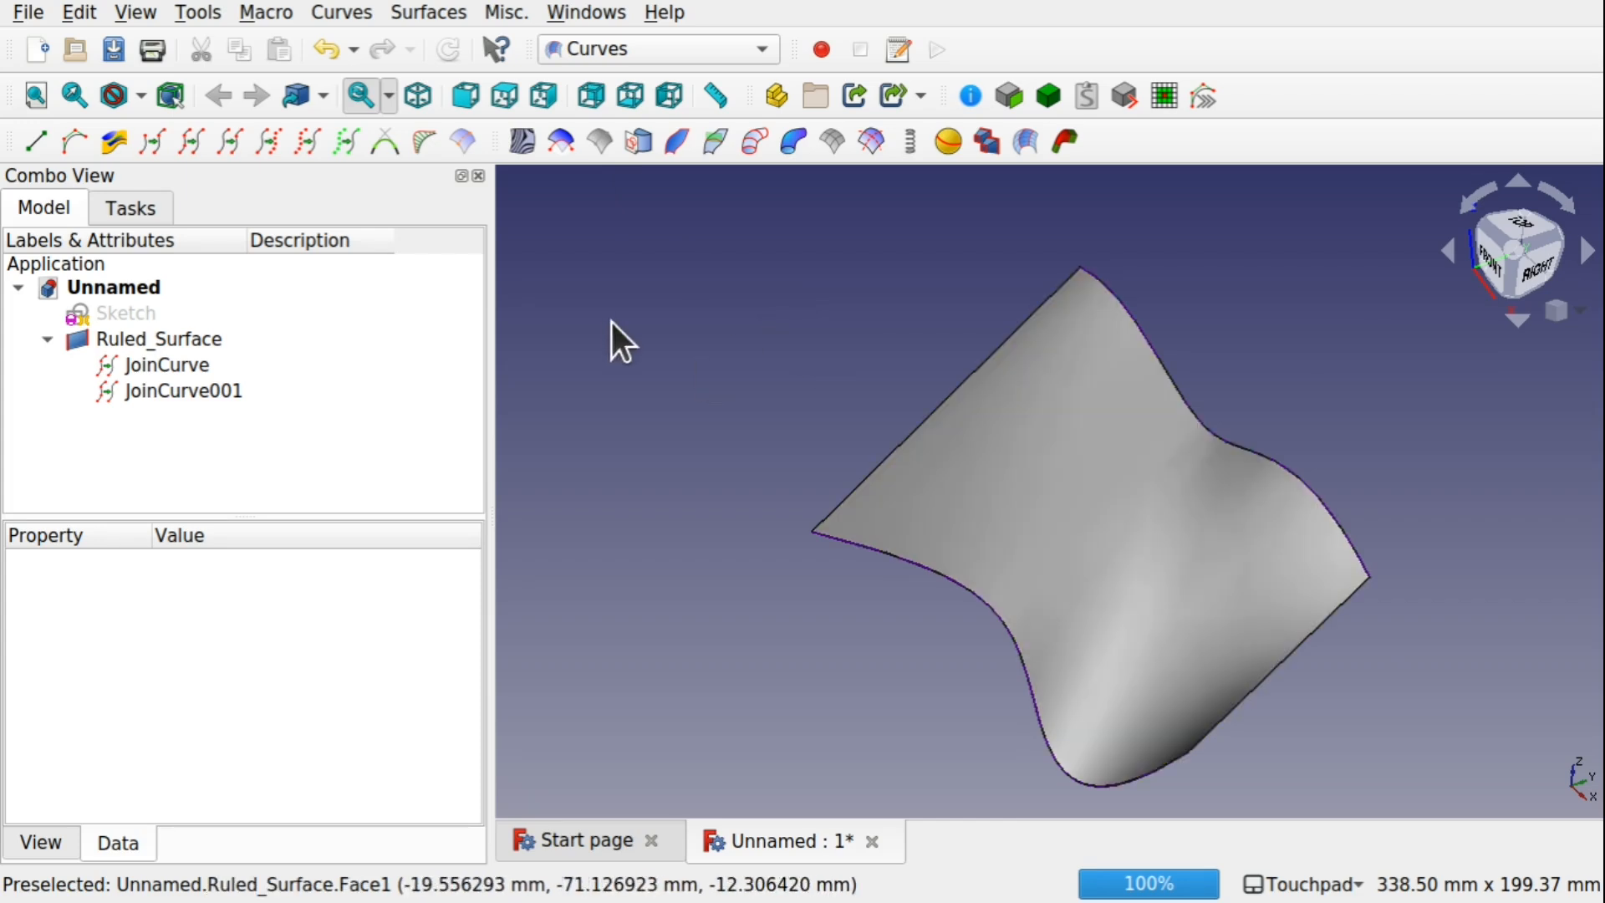
pyautogui.click(1062, 430)
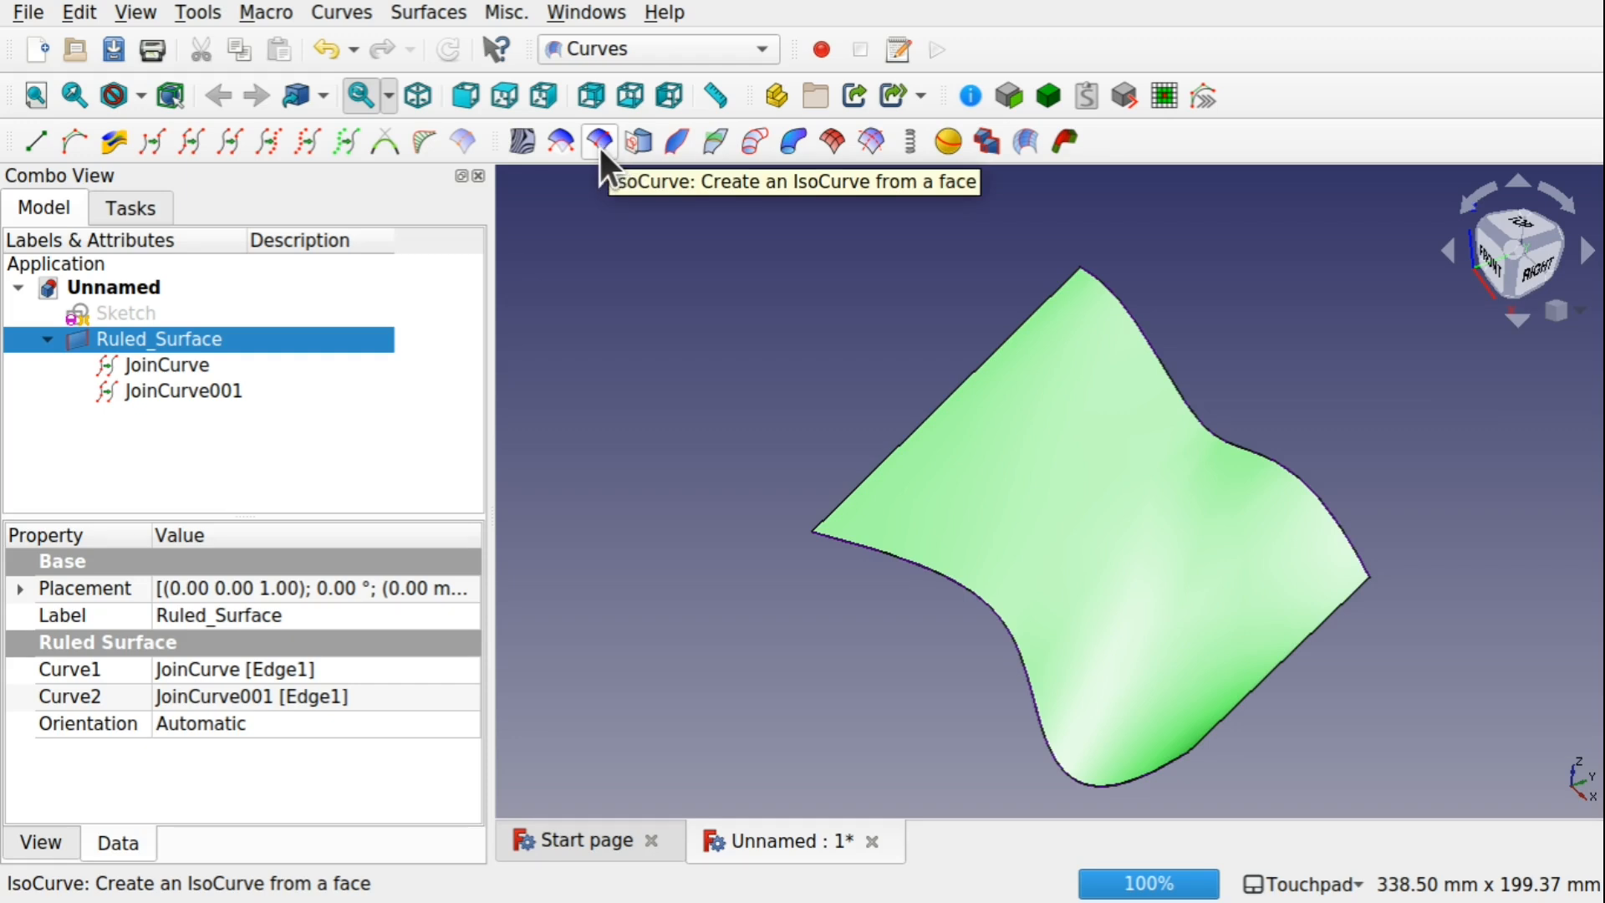
pyautogui.click(436, 12)
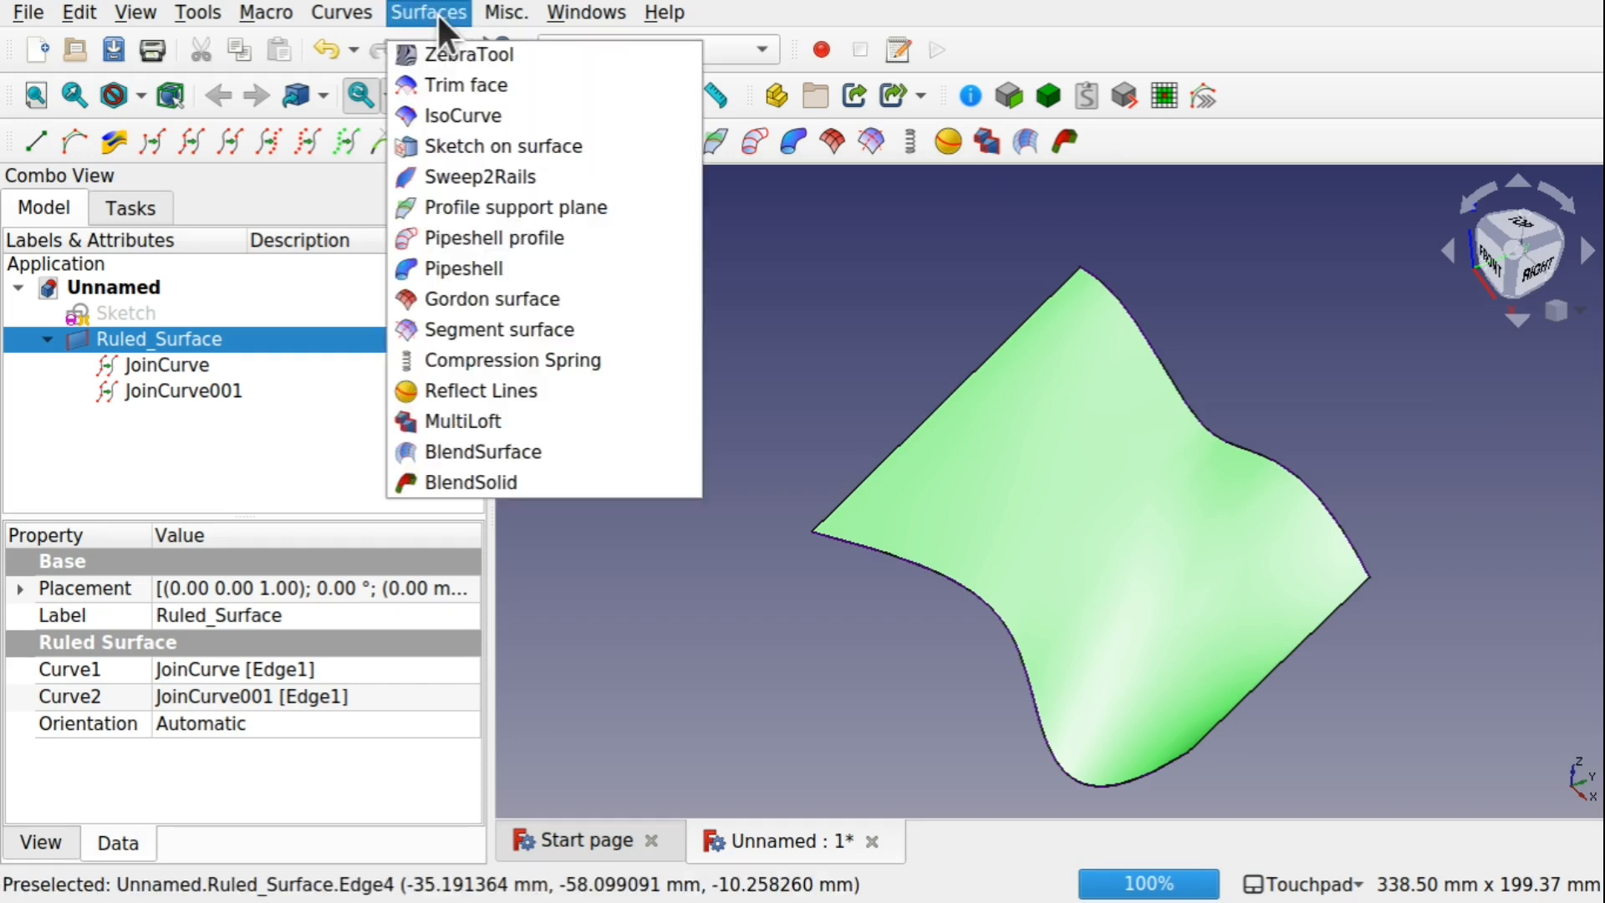
pyautogui.click(463, 116)
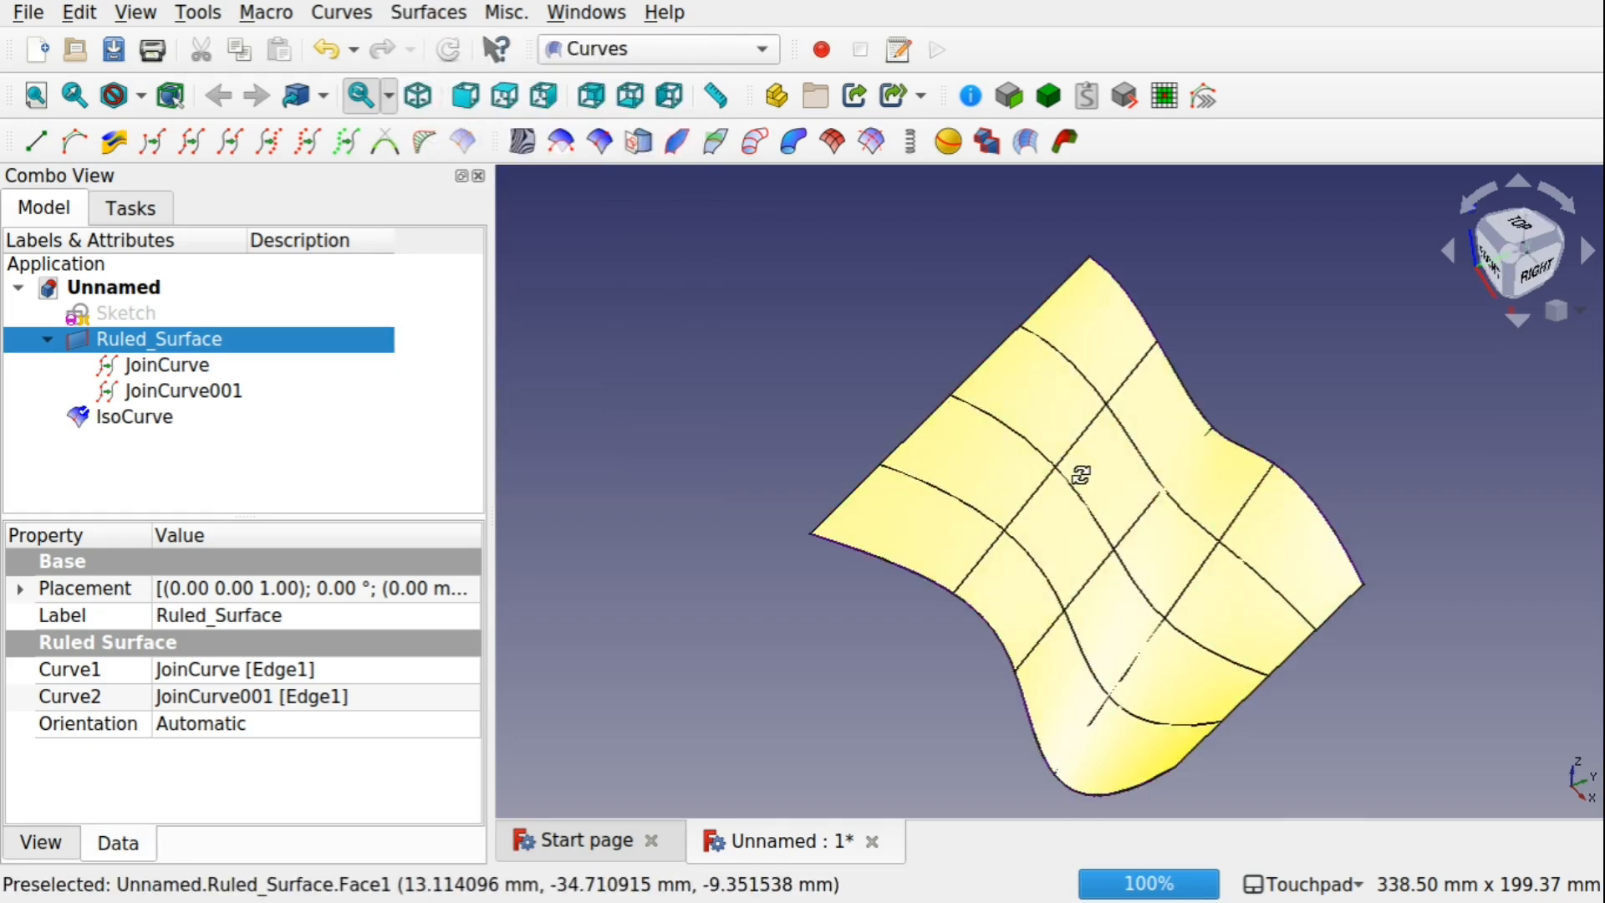
# Hide the ruled surface, leaving the IsoCurve grid and its boundary curves shown
pyautogui.keyDown('alt'); pyautogui.moveTo(1081, 476); pyautogui.dragTo(1127, 453); pyautogui.keyUp('alt')
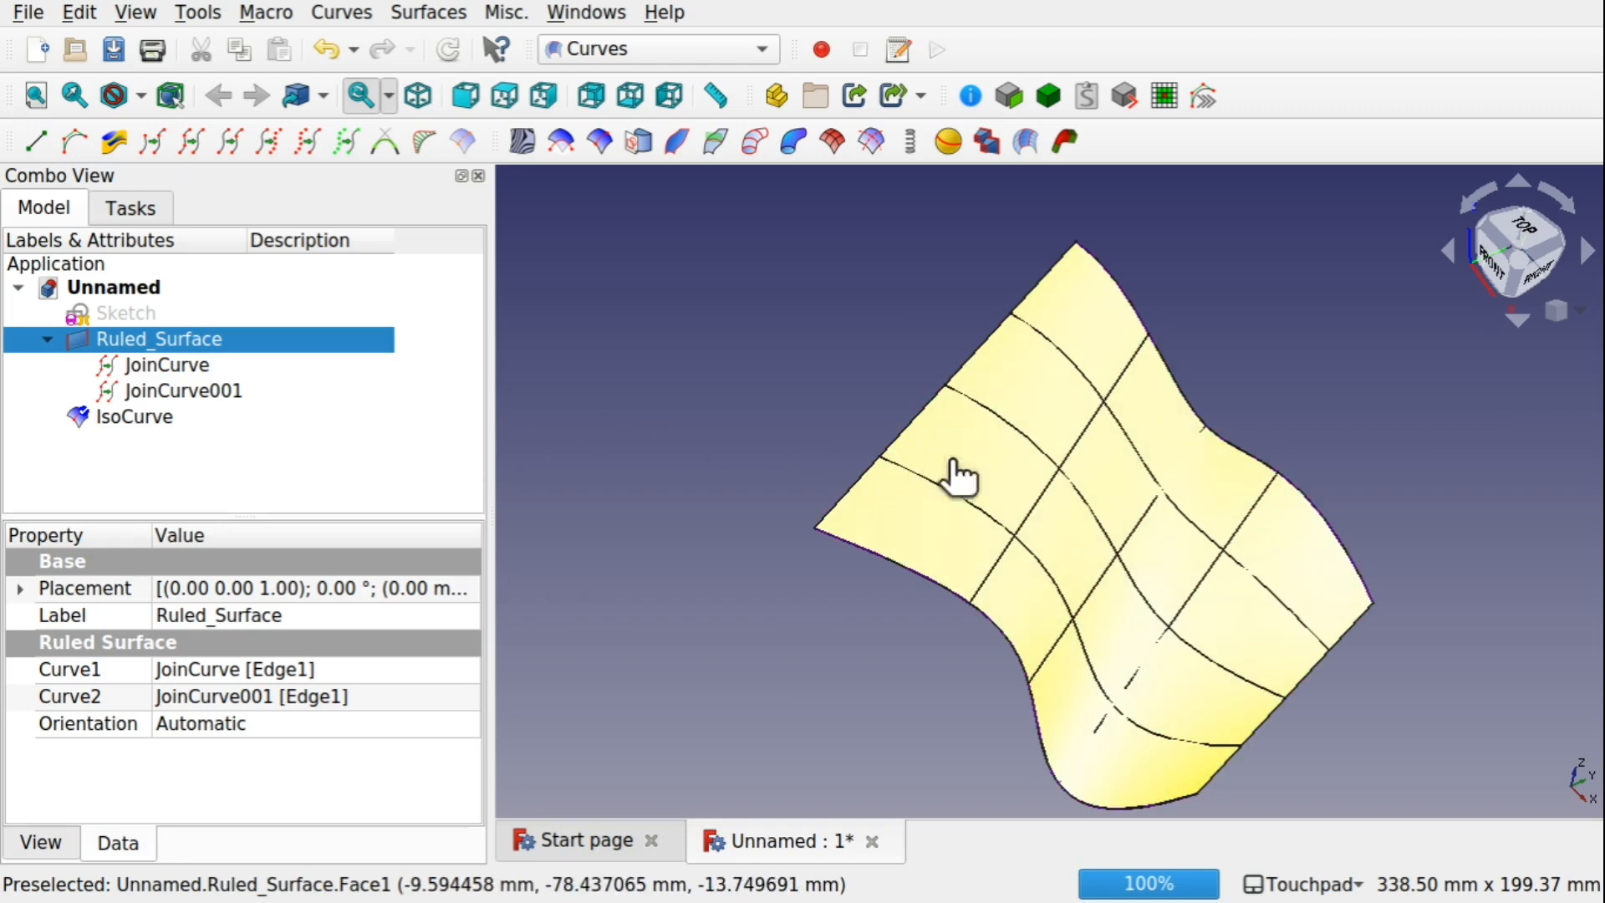
pyautogui.click(948, 458)
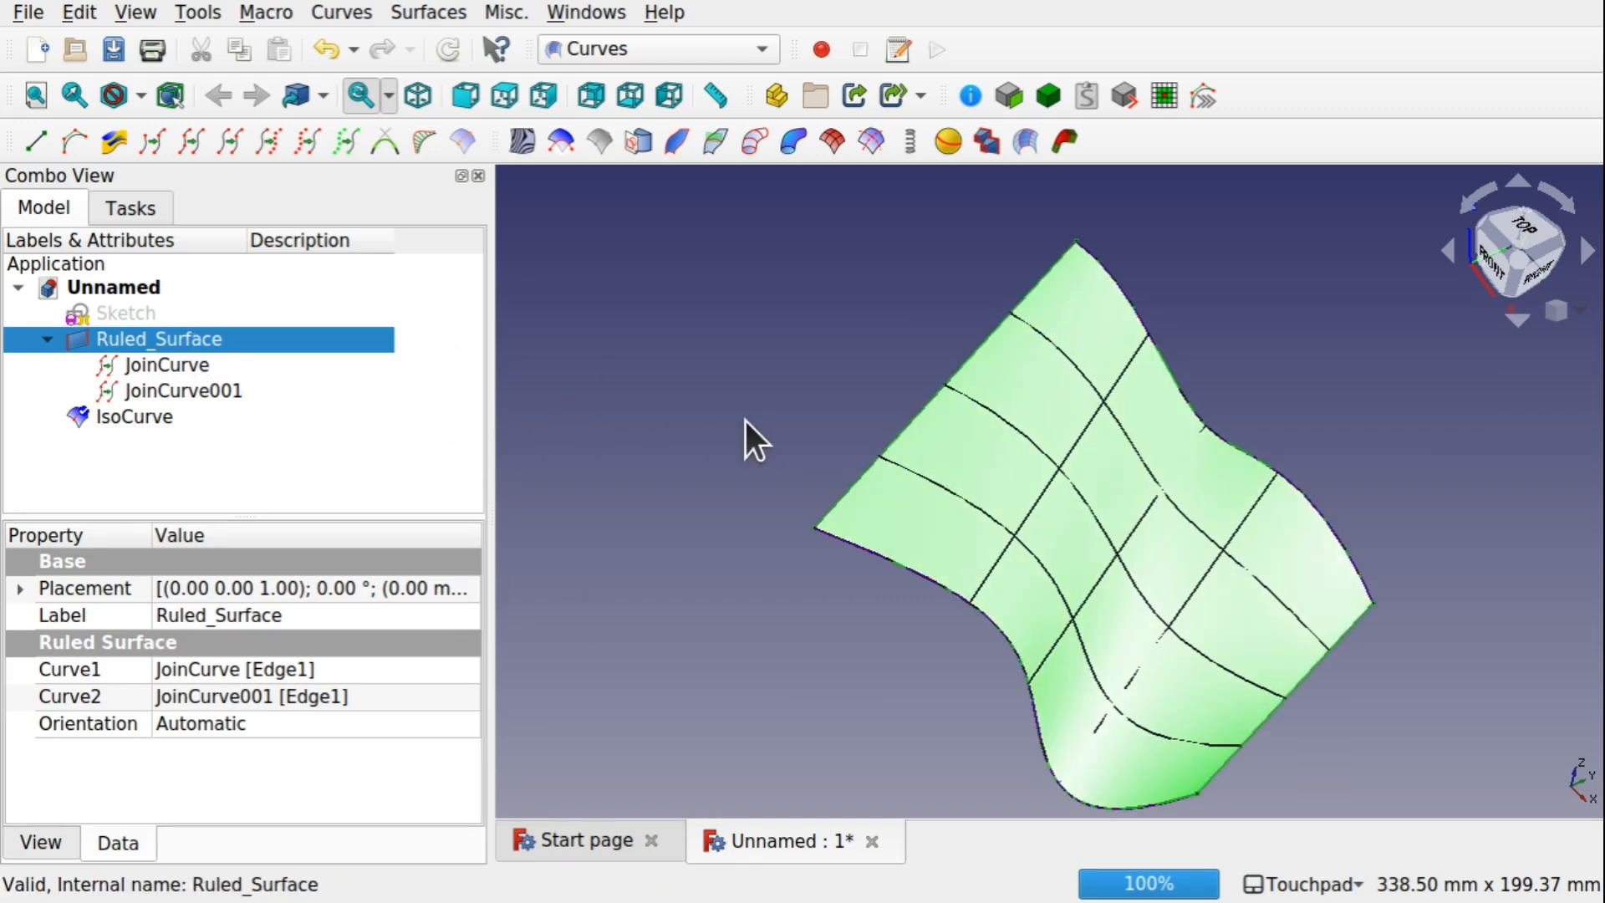
pyautogui.press('space')
pyautogui.moveTo(1180, 610); pyautogui.dragTo(1101, 616, button='middle')
# Set the IsoCurve's Number U and Number V to 8 each
pyautogui.click(140, 417)
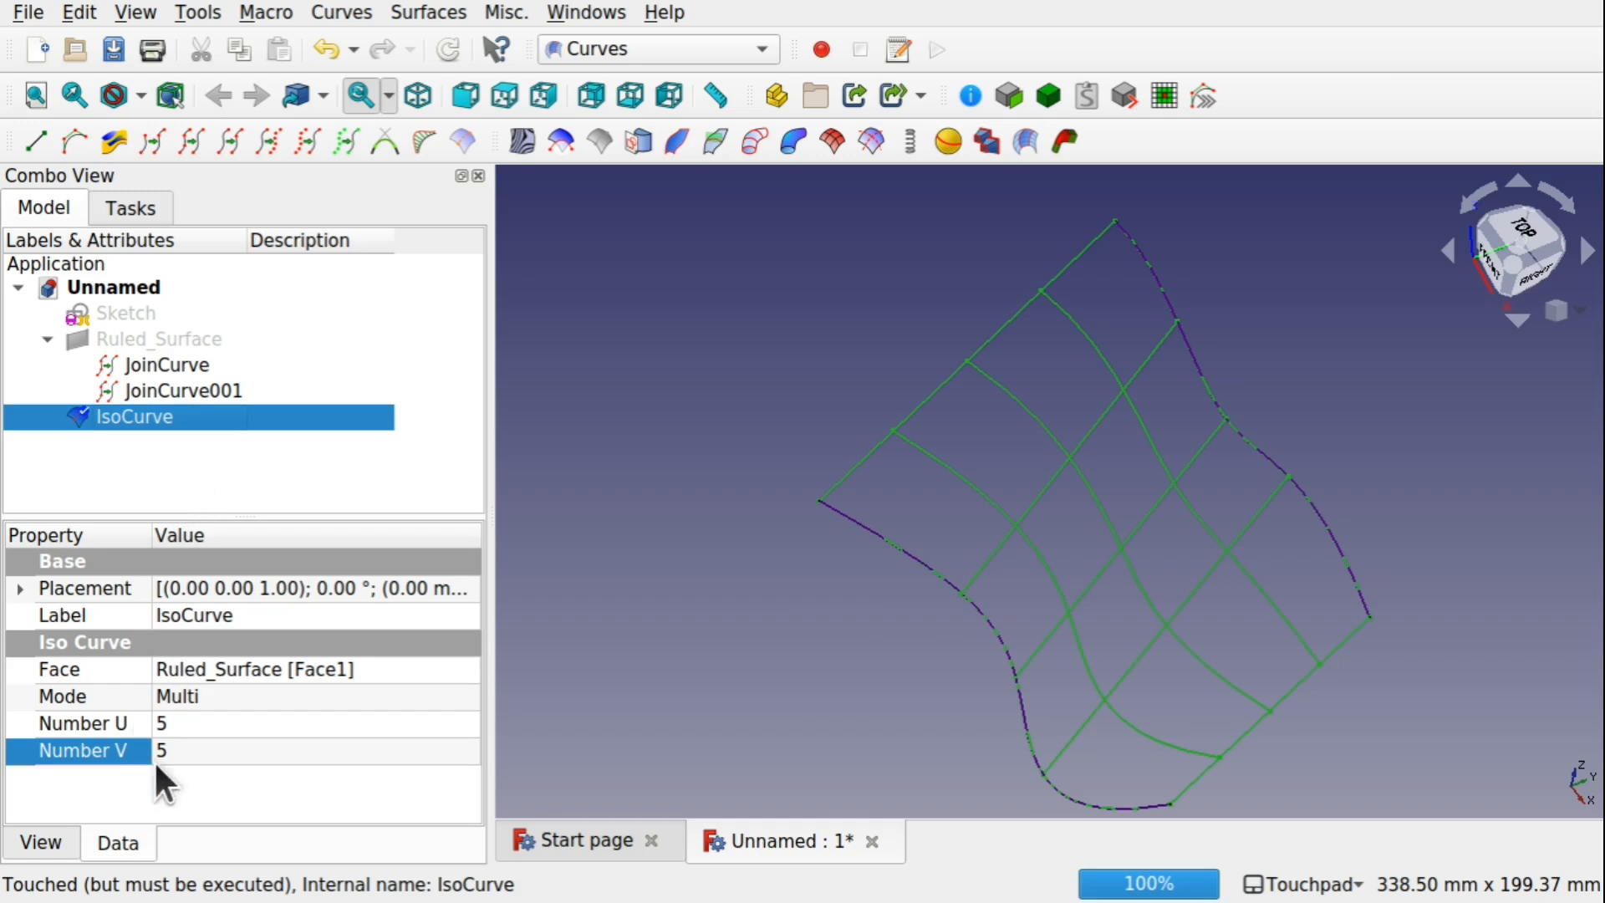
pyautogui.click(218, 723)
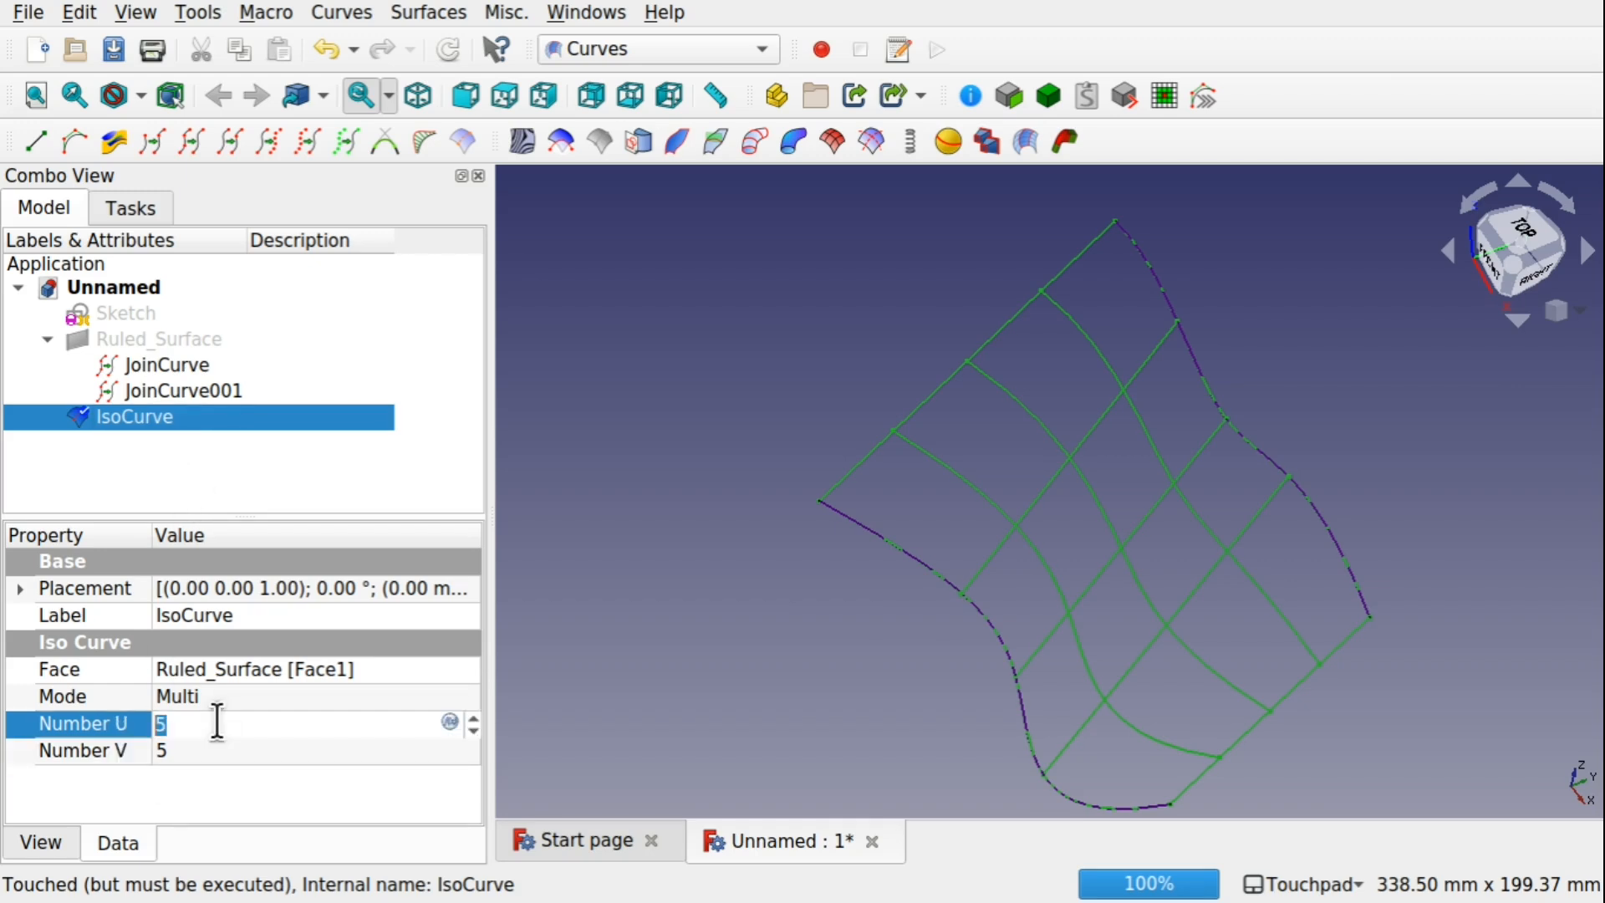
pyautogui.write('8')
pyautogui.click(223, 750)
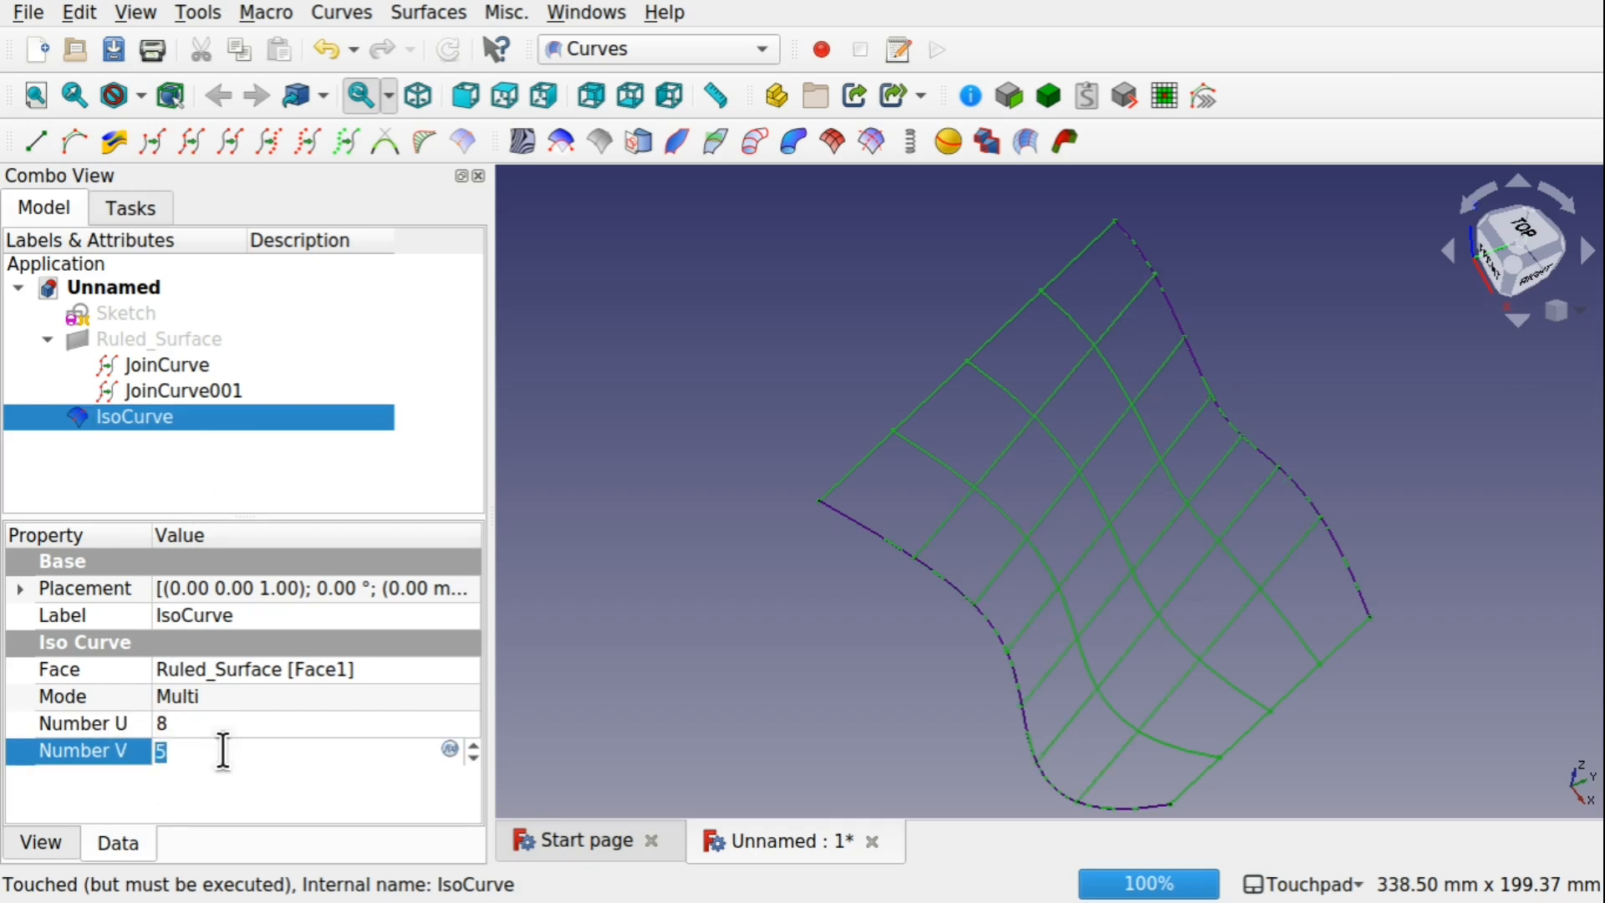
pyautogui.write('8')
pyautogui.click(918, 659)
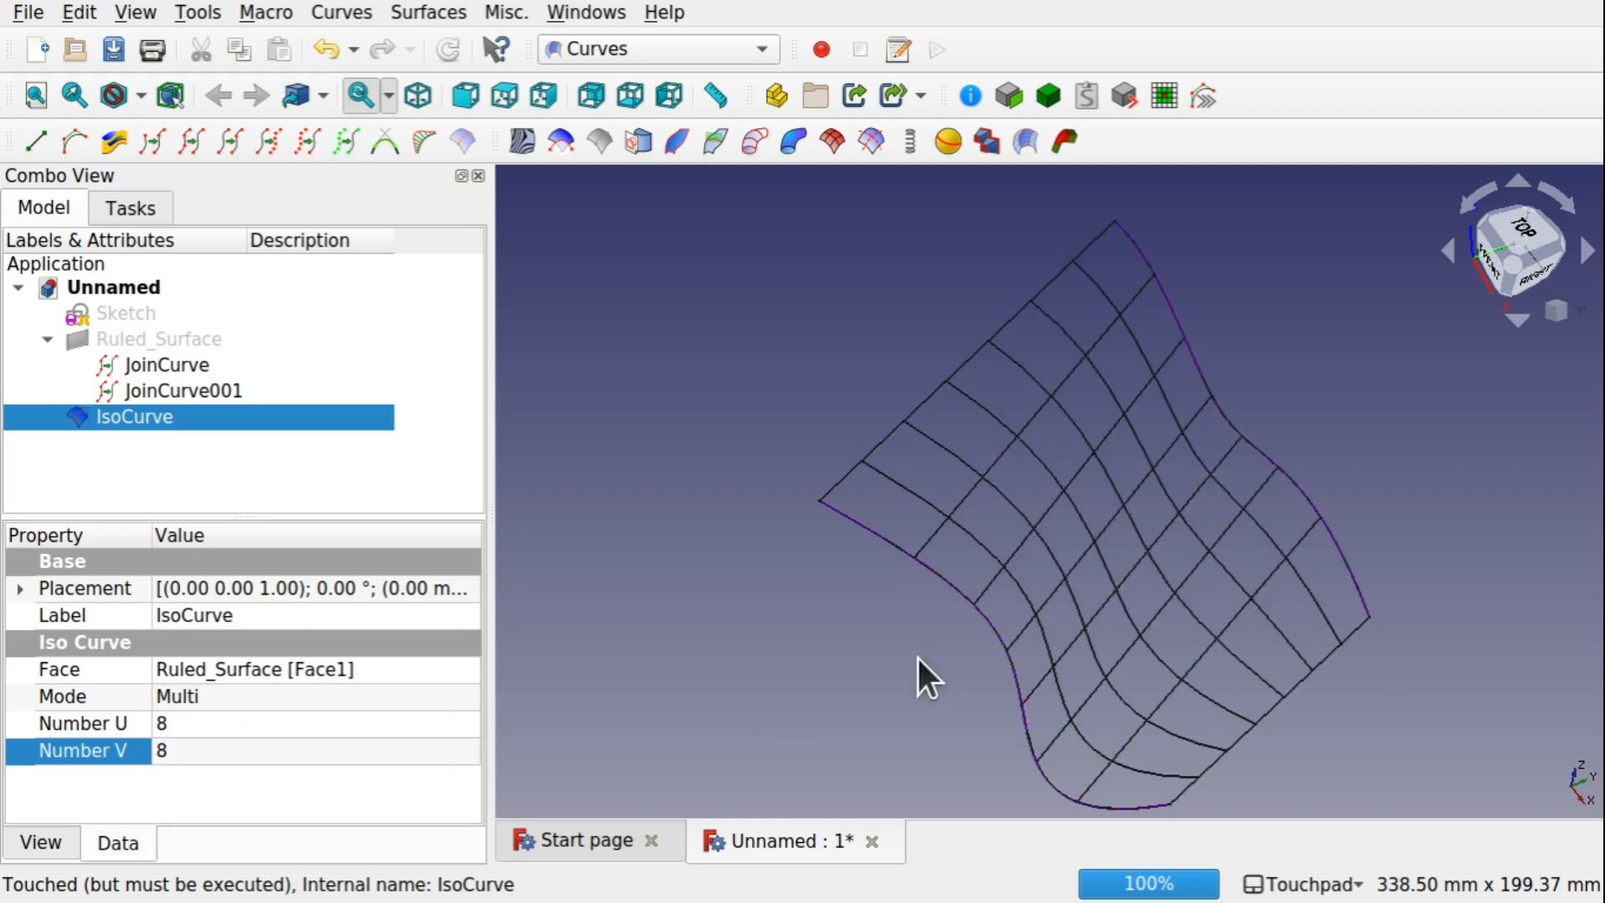
pyautogui.keyDown('alt'); pyautogui.moveTo(1083, 626); pyautogui.dragTo(1107, 656); pyautogui.keyUp('alt')
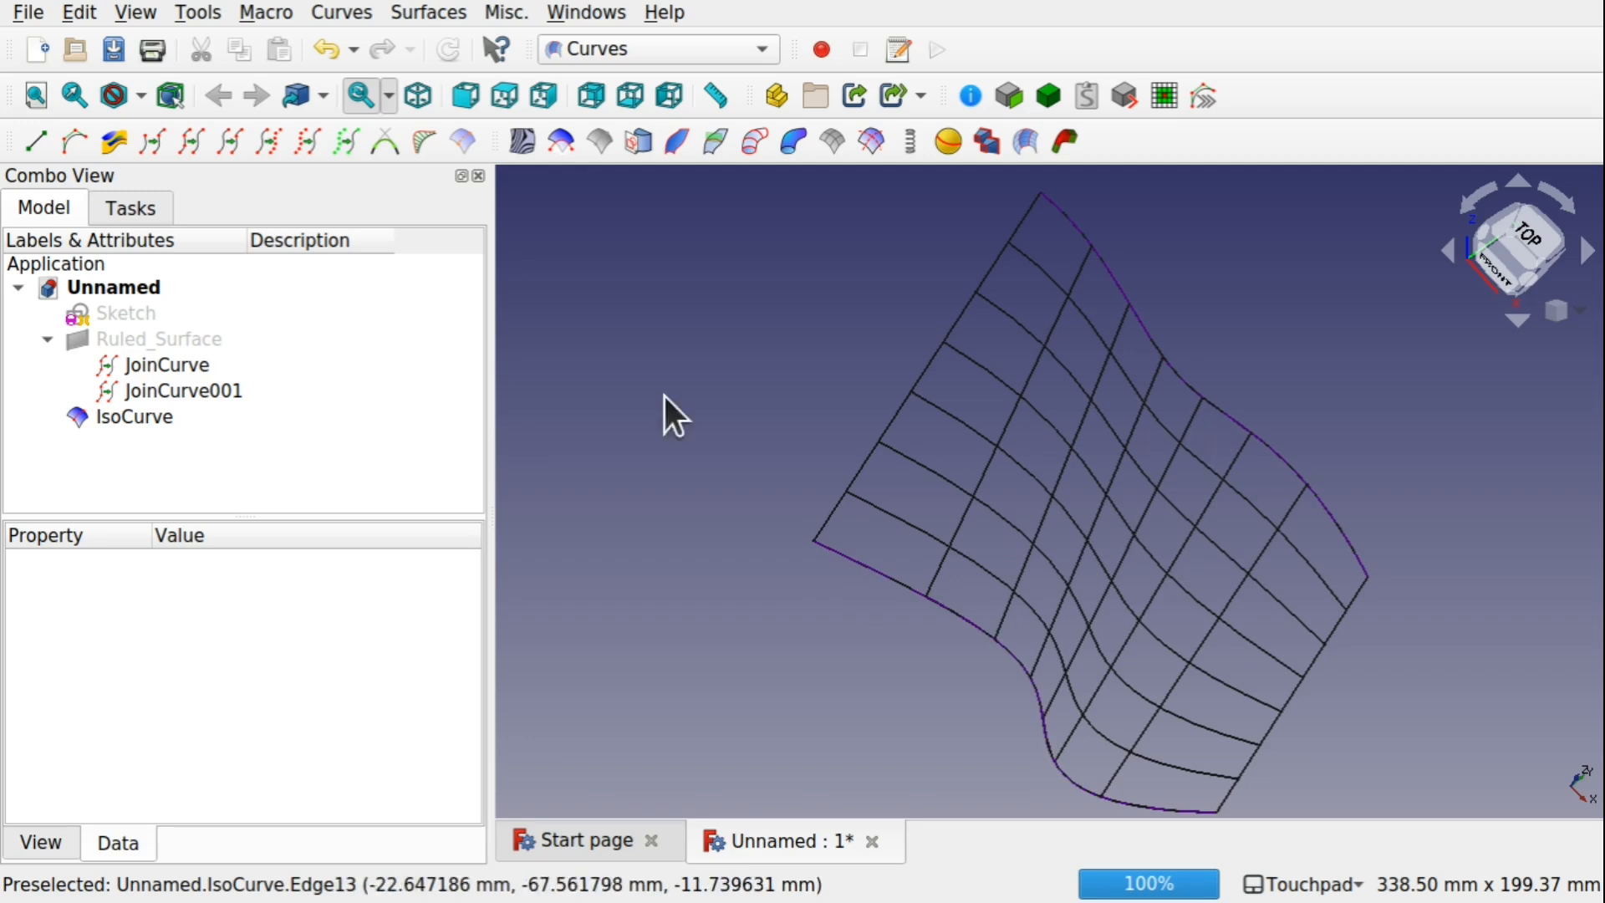
pyautogui.click(144, 362)
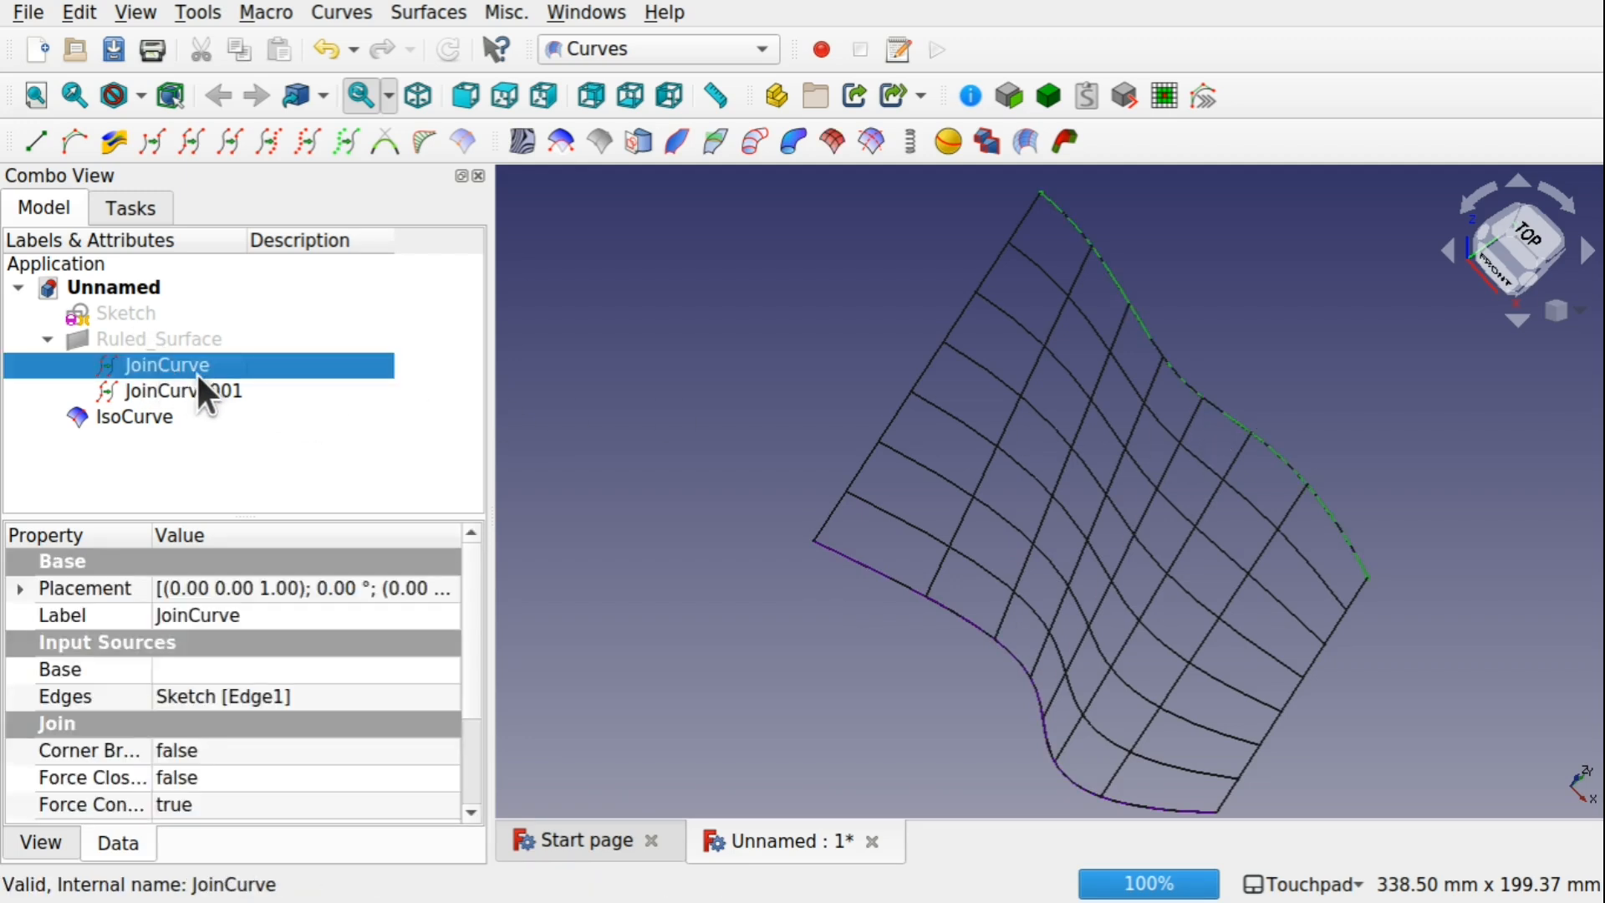
pyautogui.click(193, 386)
pyautogui.click(679, 375)
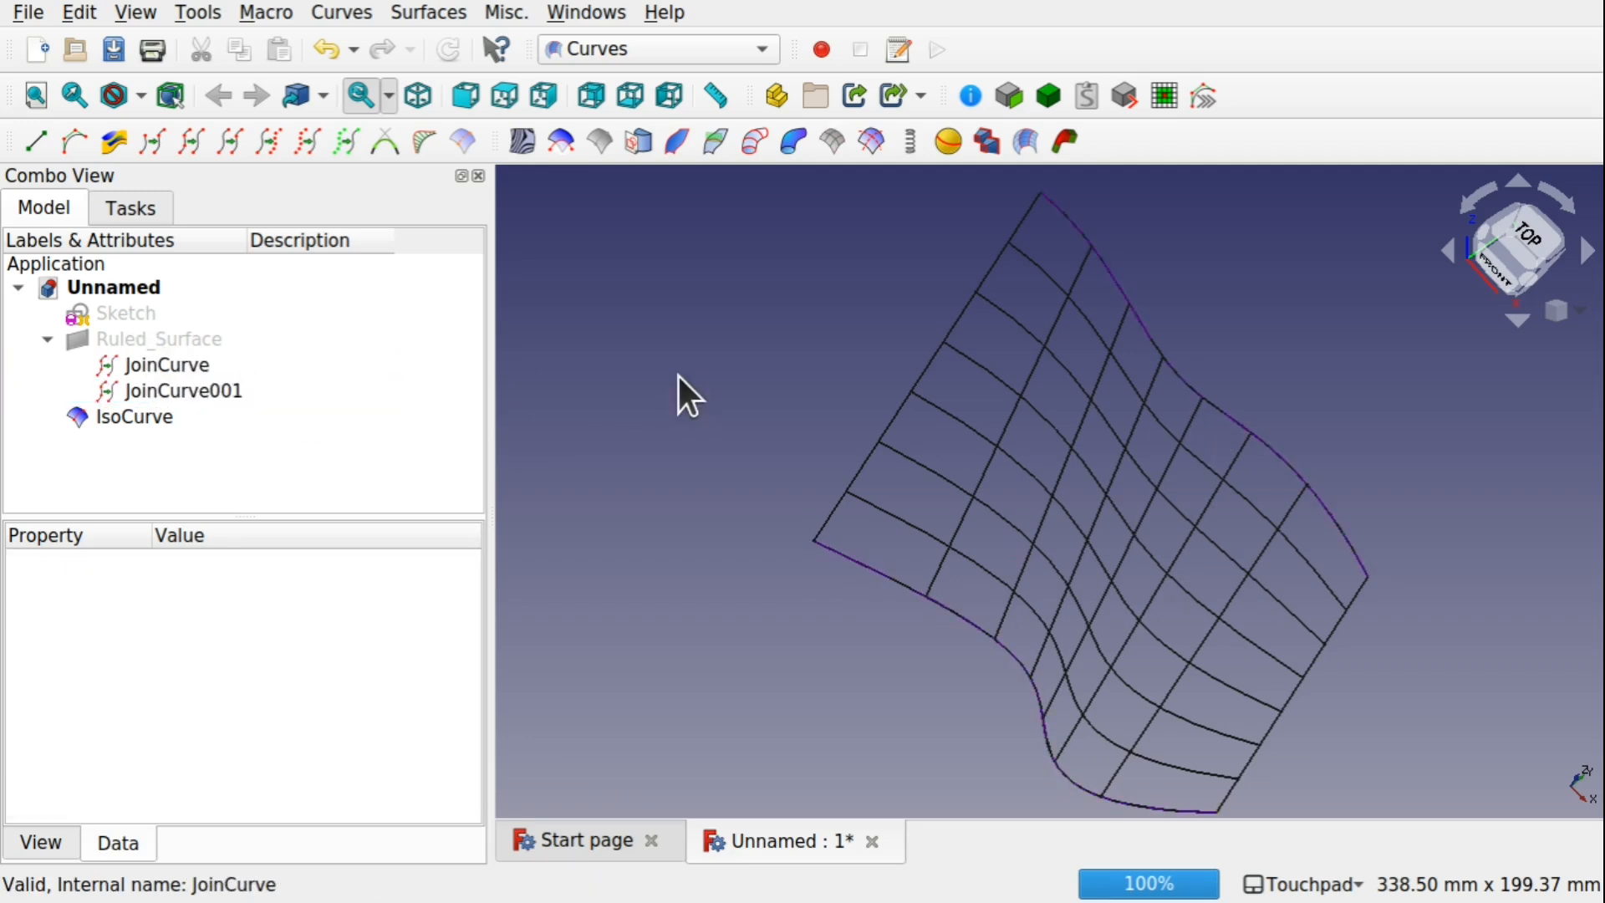
pyautogui.keyDown('alt'); pyautogui.moveTo(1118, 523); pyautogui.dragTo(1031, 404); pyautogui.keyUp('alt')
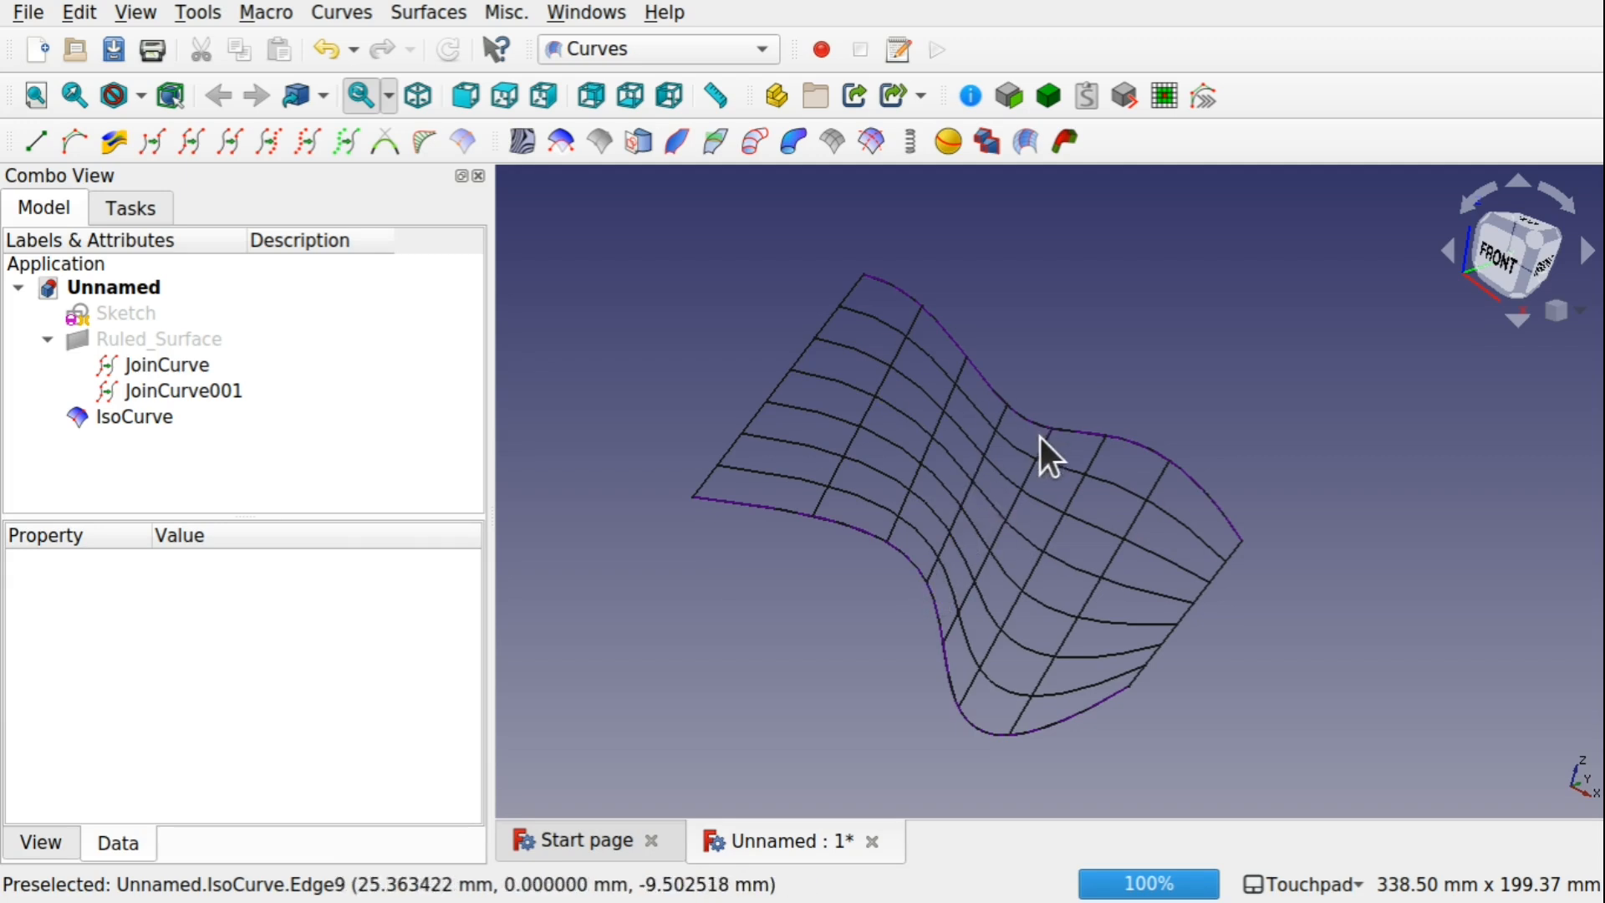
pyautogui.keyDown('alt'); pyautogui.moveTo(1040, 438); pyautogui.dragTo(794, 481); pyautogui.keyUp('alt')
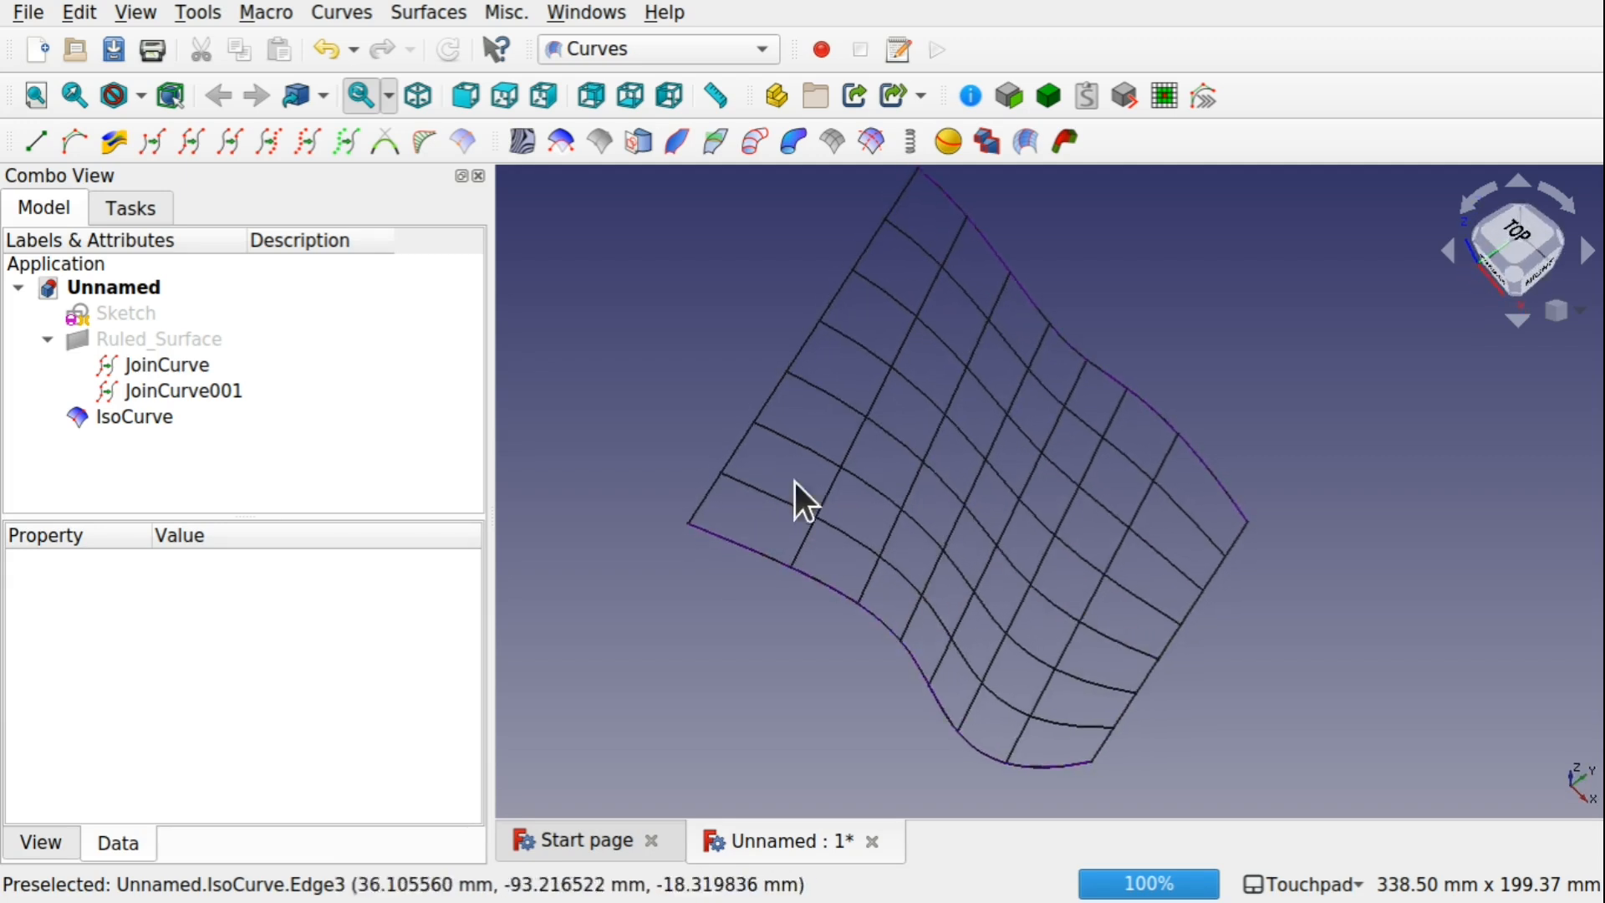
# In the Part workbench, extrude the IsoCurve grid 10 mm along the custom direction Z -1
pyautogui.click(598, 43)
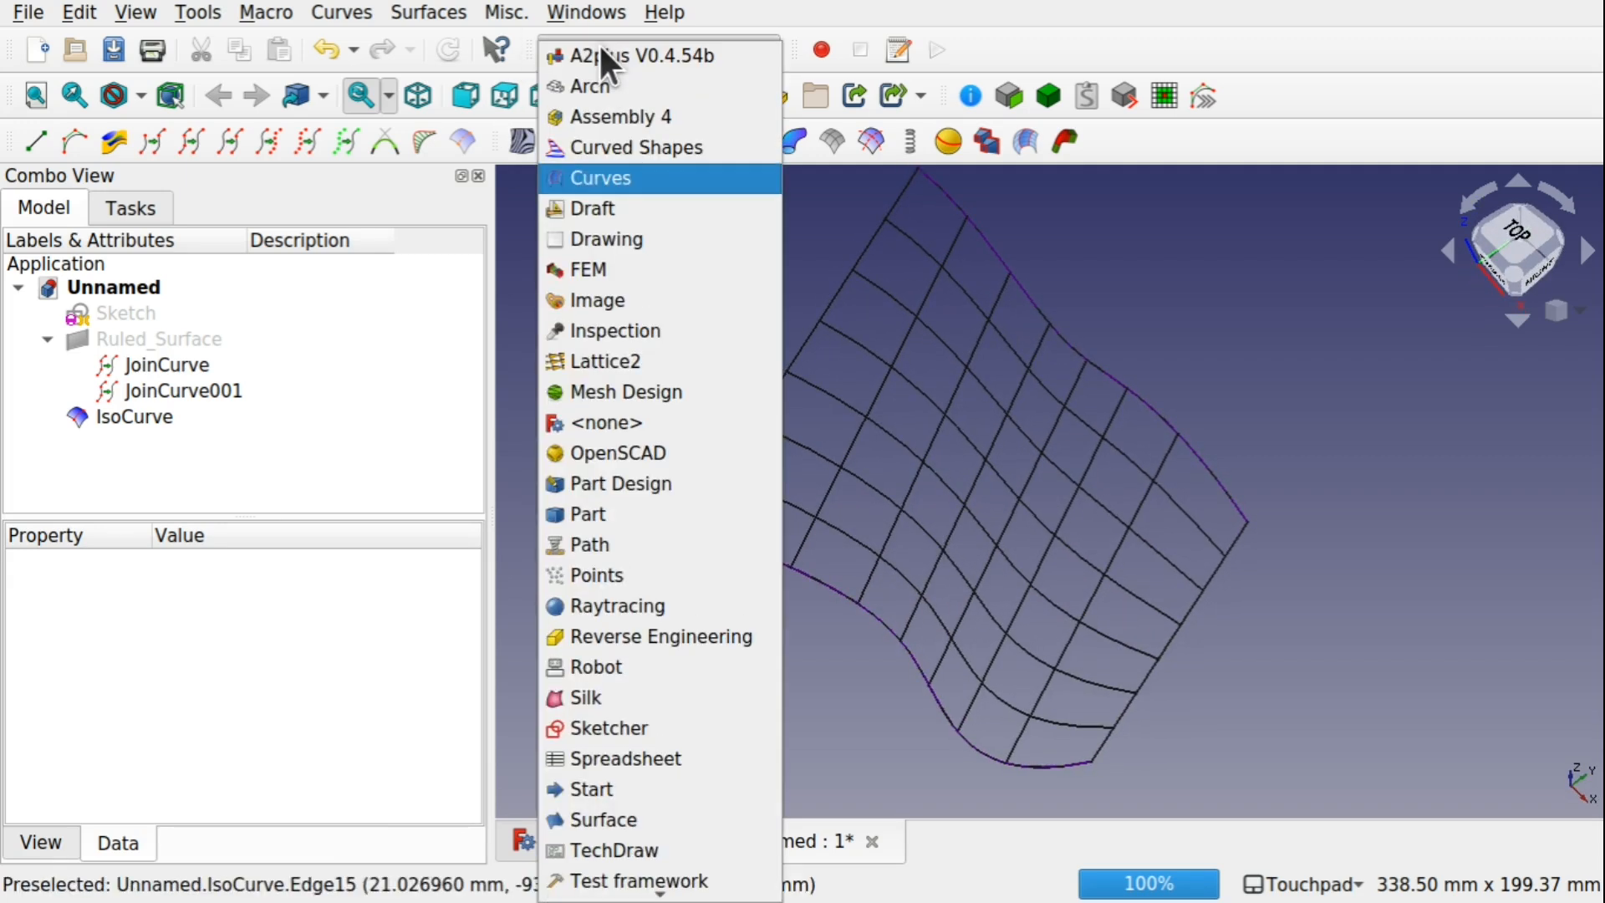
pyautogui.click(628, 515)
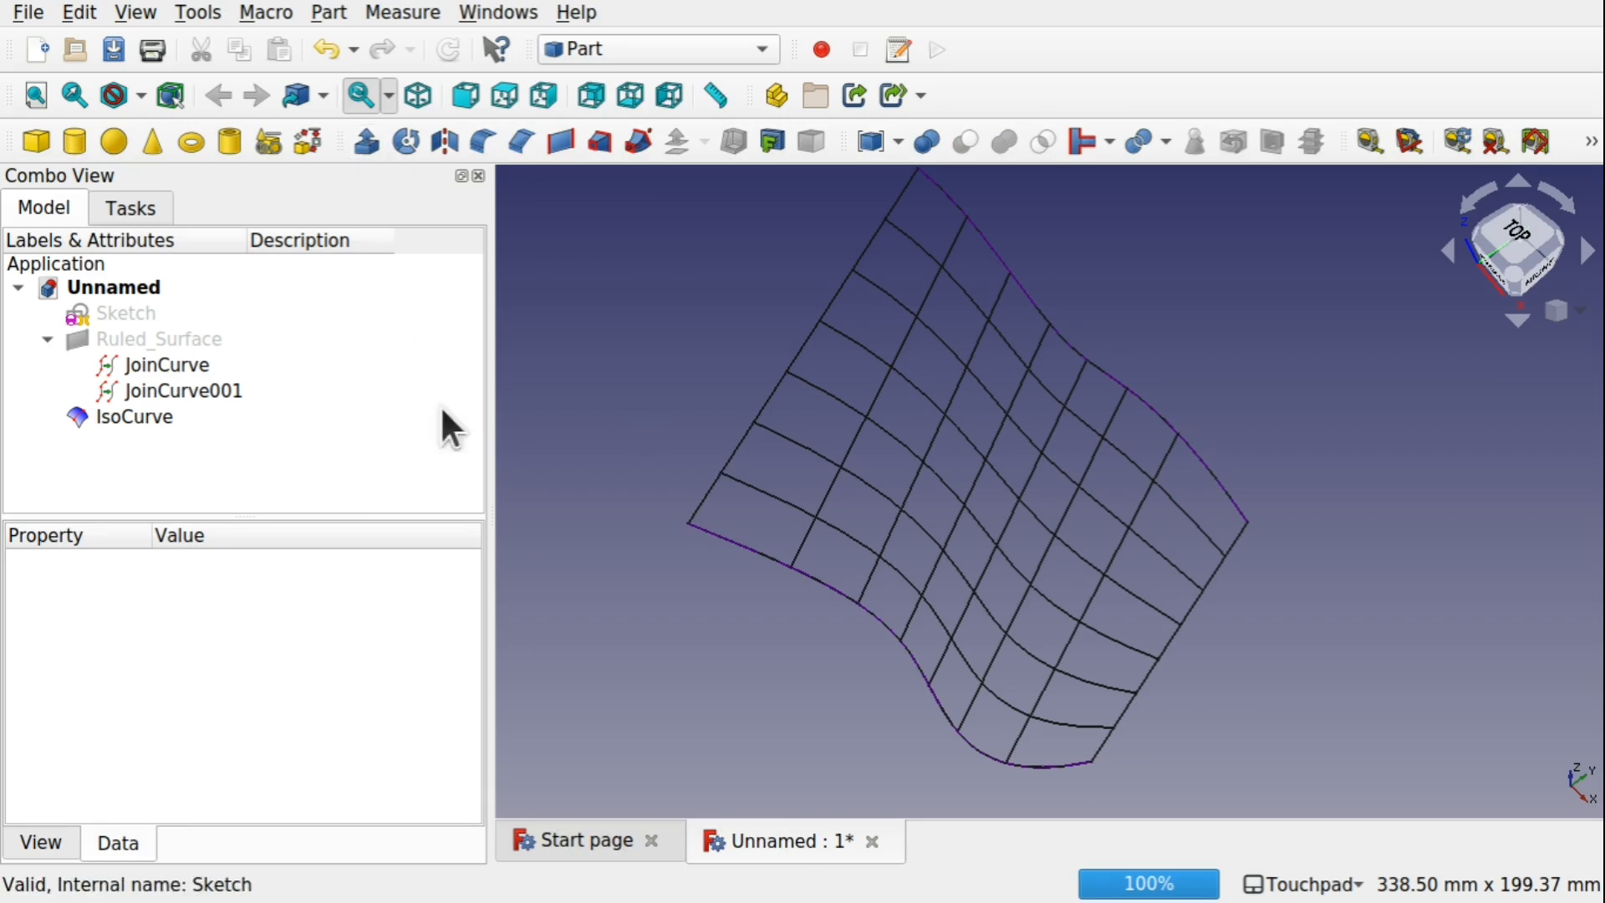
pyautogui.click(139, 418)
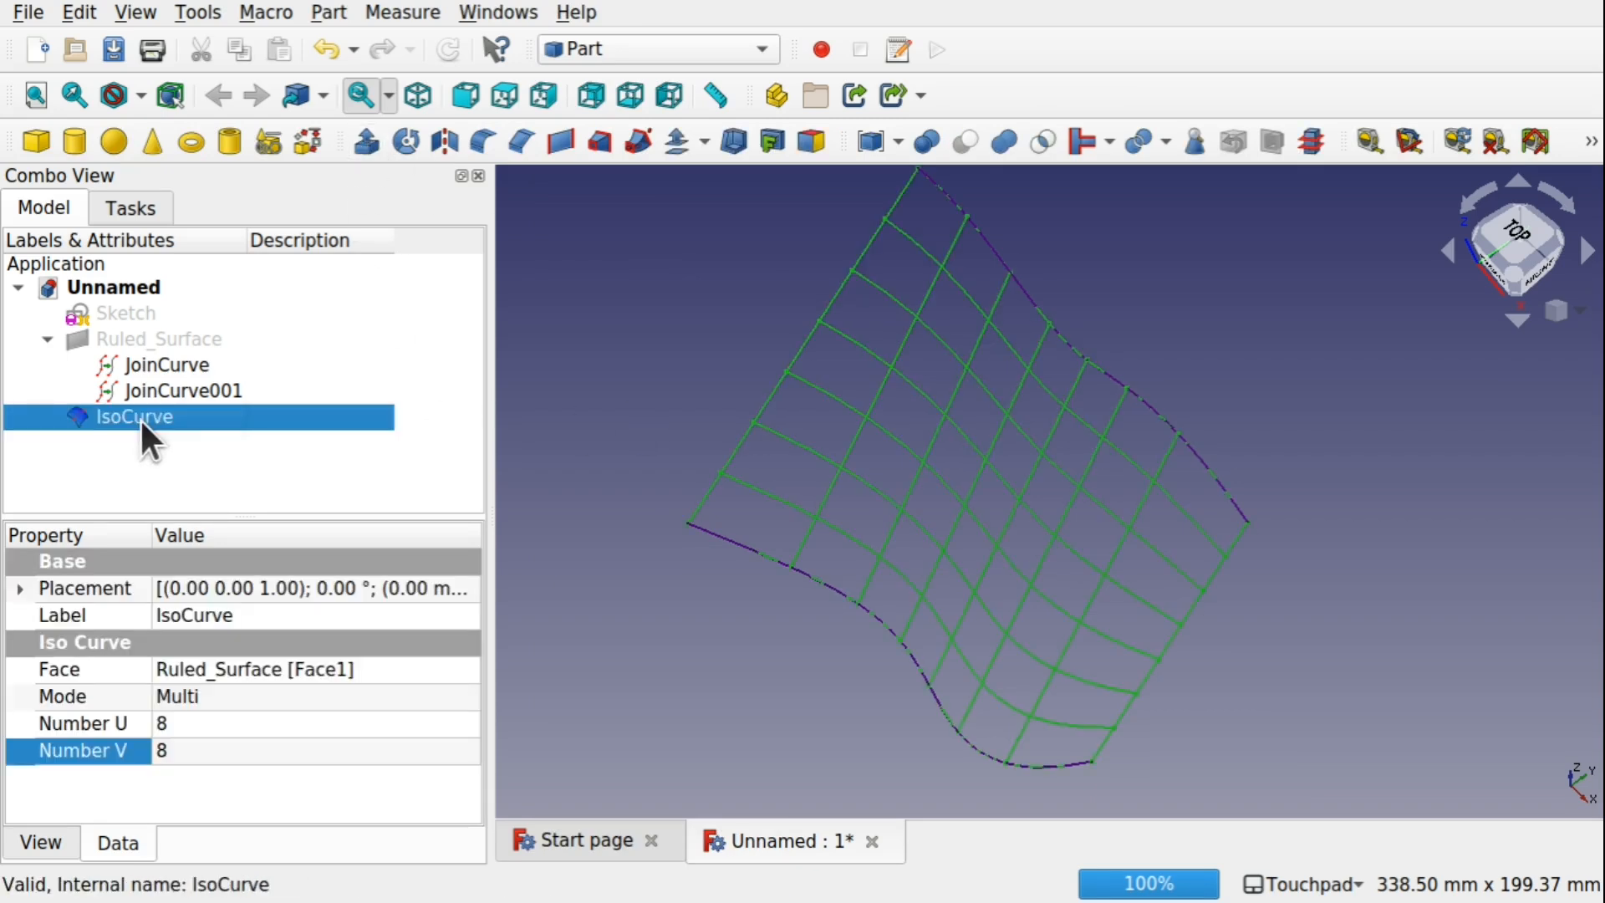
pyautogui.click(369, 147)
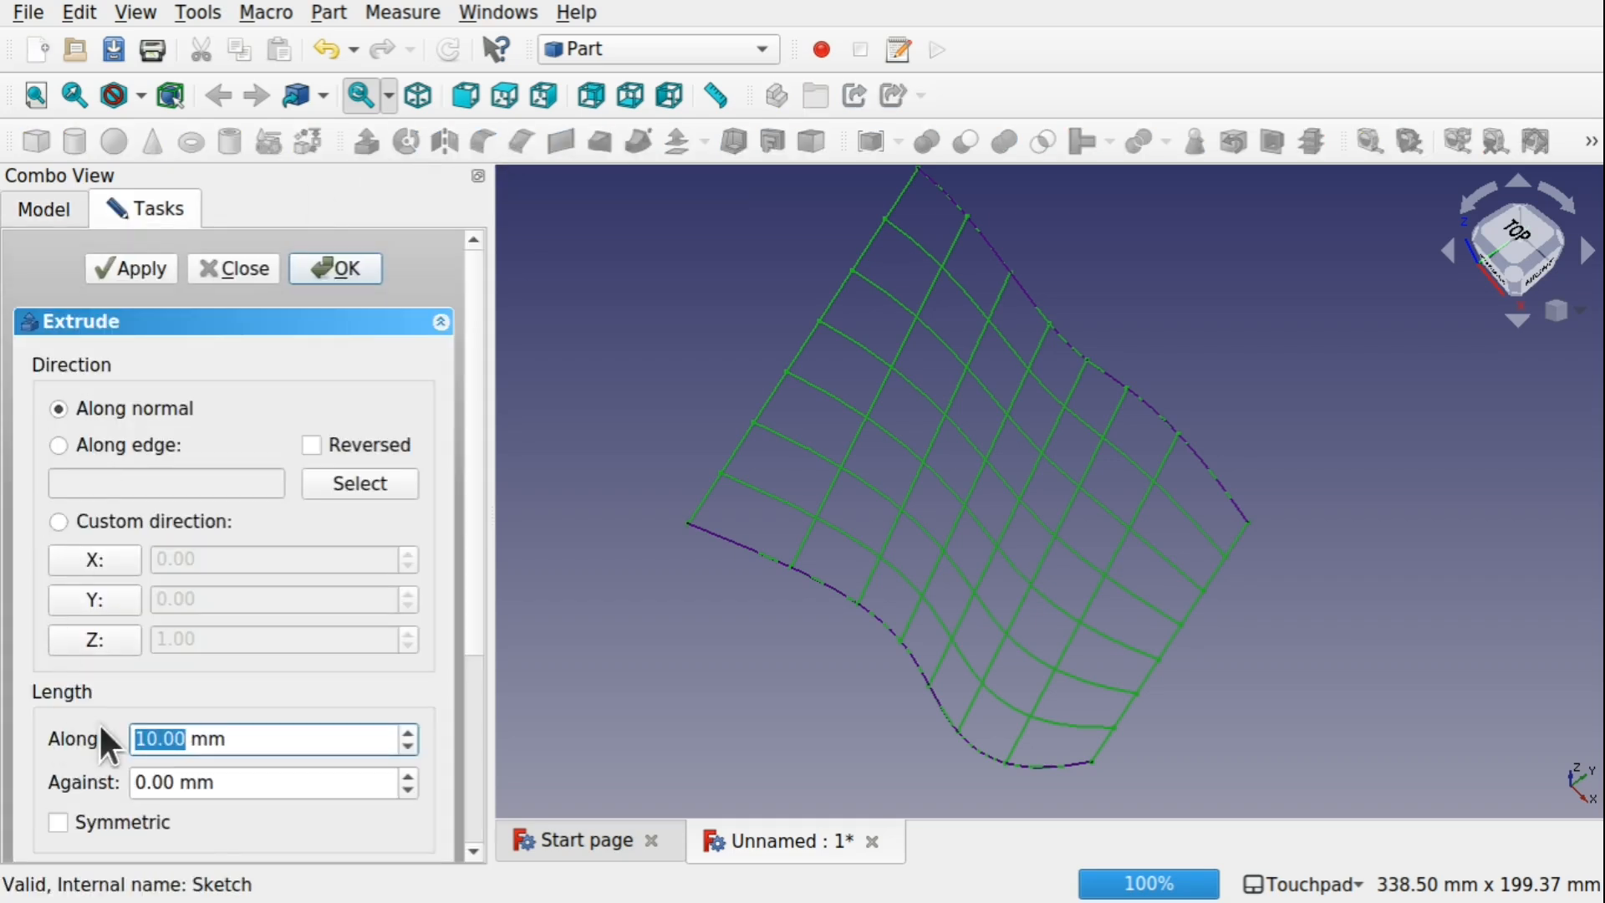
pyautogui.click(107, 647)
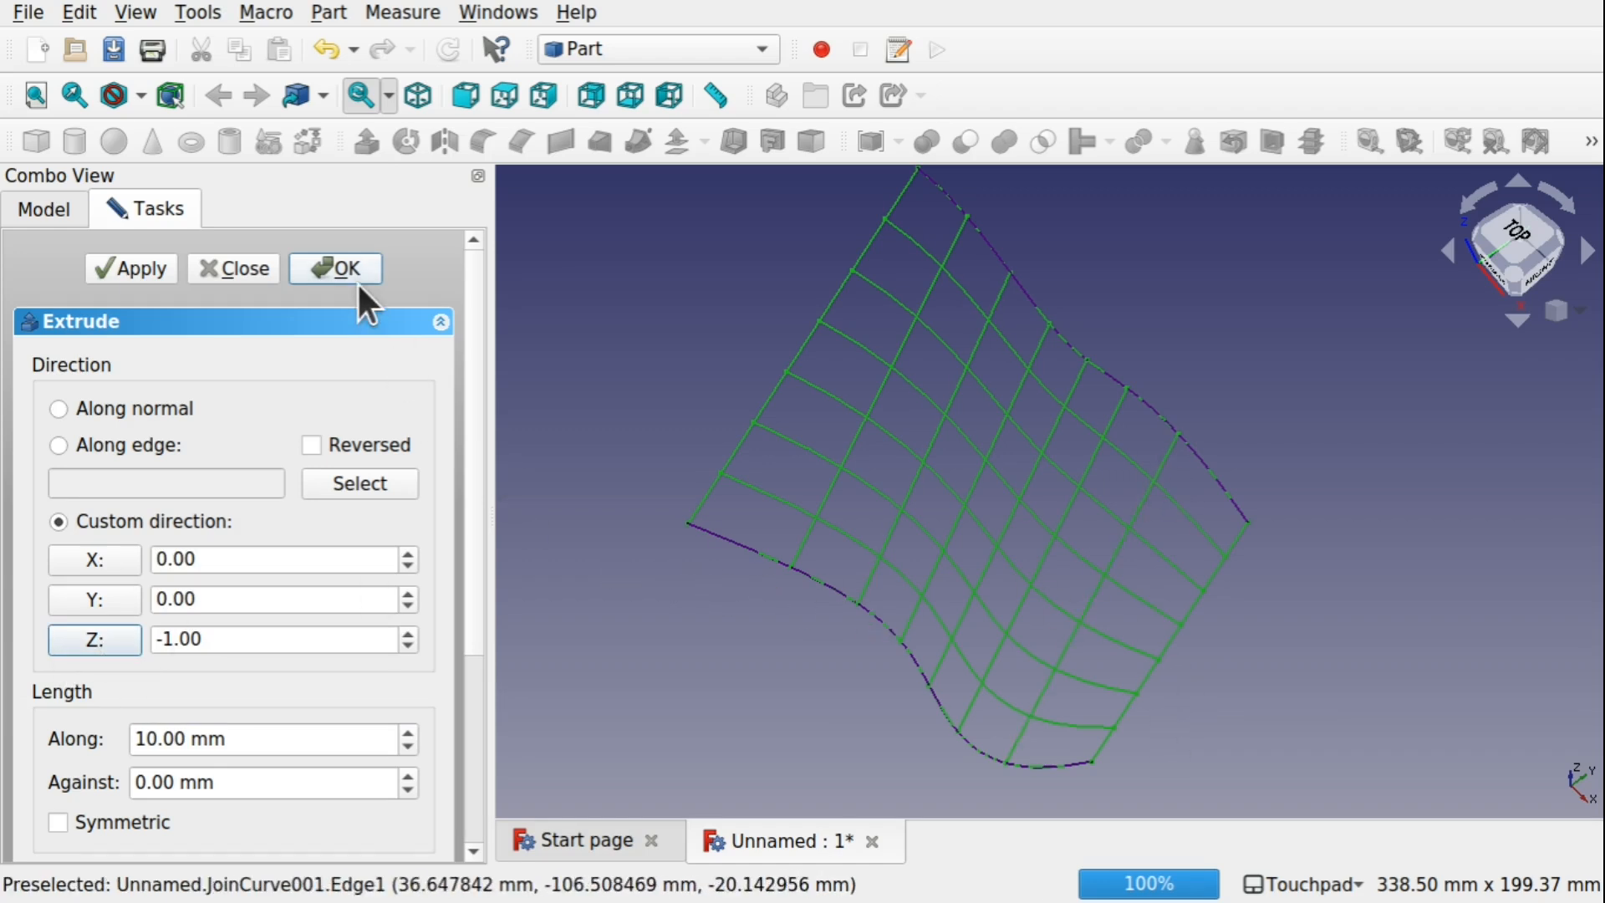
pyautogui.click(339, 269)
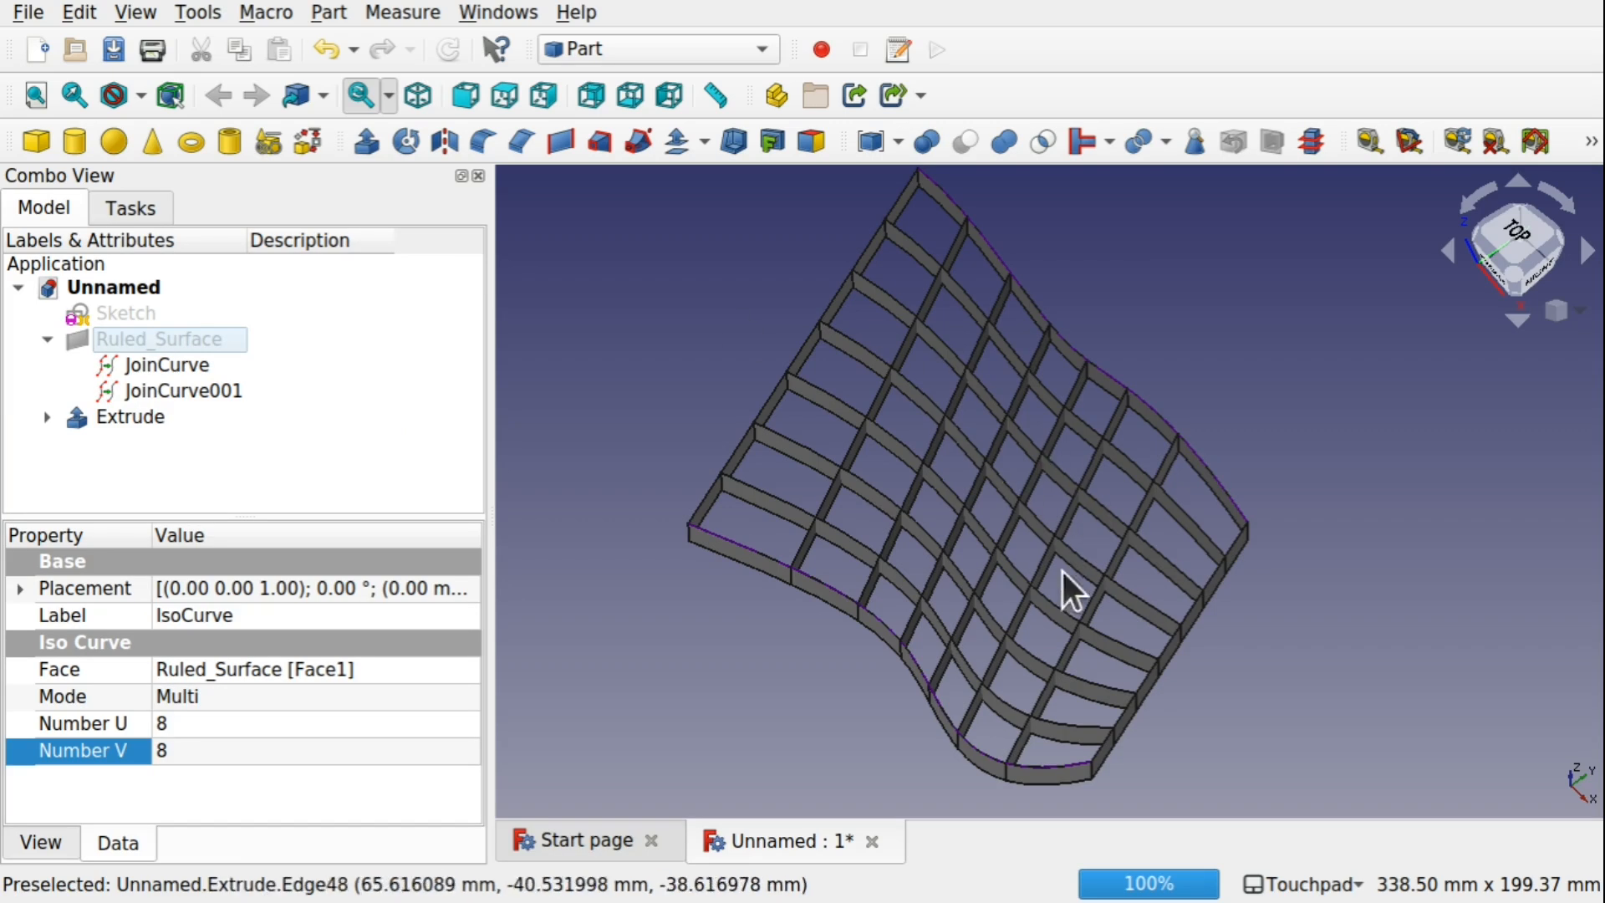
# Transform JoinCurve001, rotating it -30° about its Y axis
pyautogui.keyDown('alt'); pyautogui.moveTo(1065, 591); pyautogui.dragTo(1173, 533); pyautogui.keyUp('alt')
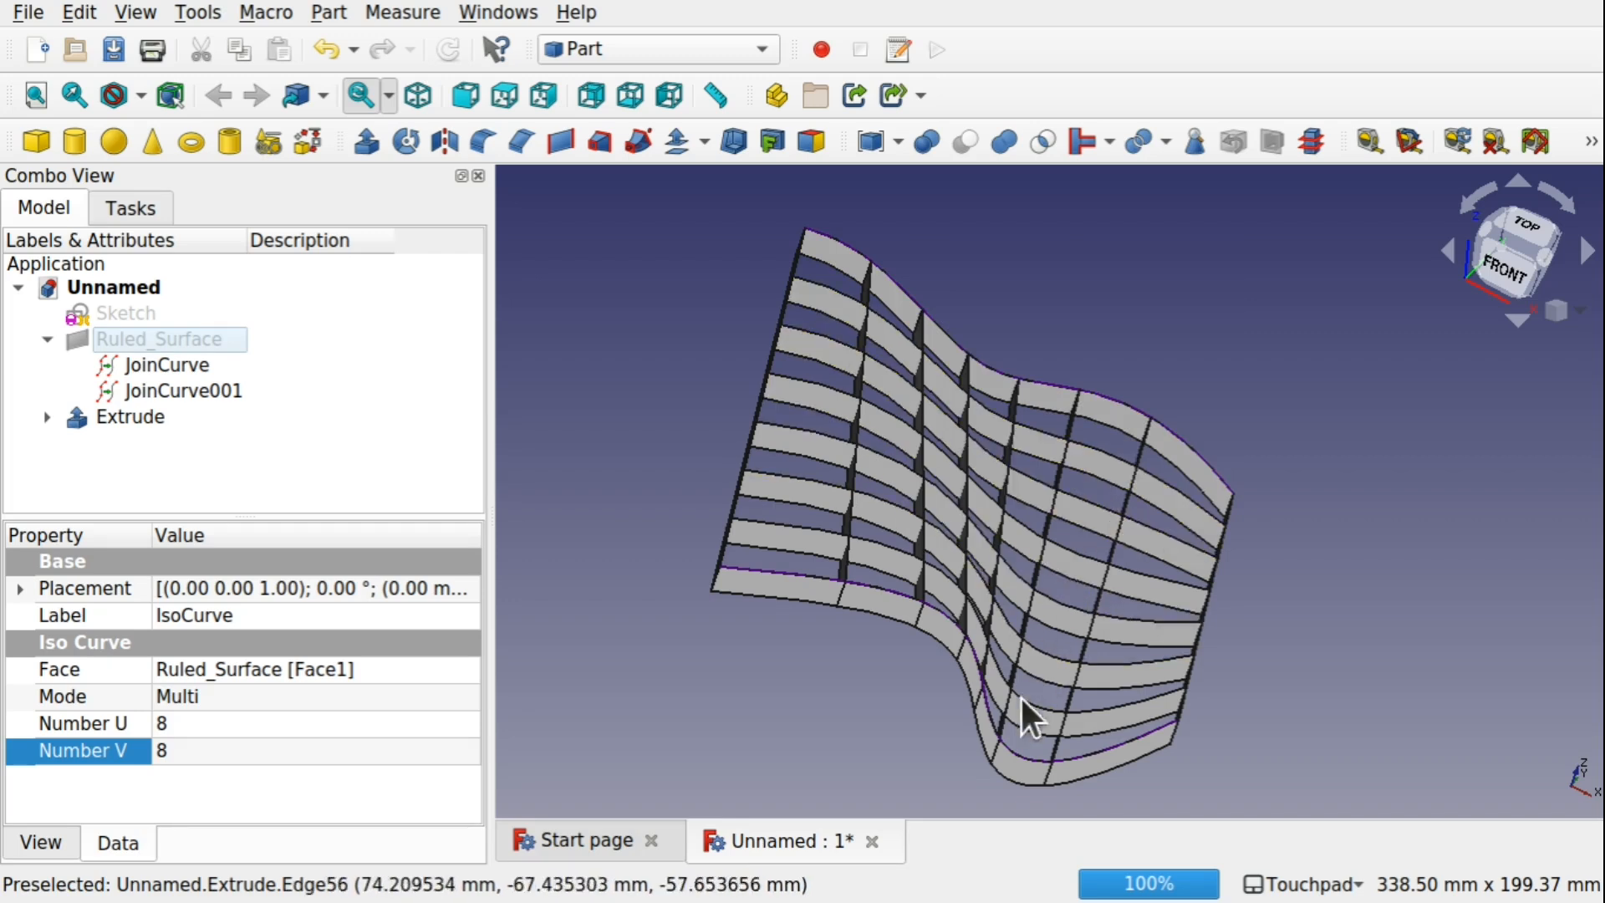
pyautogui.keyDown('alt'); pyautogui.moveTo(1117, 530); pyautogui.dragTo(1140, 555); pyautogui.keyUp('alt')
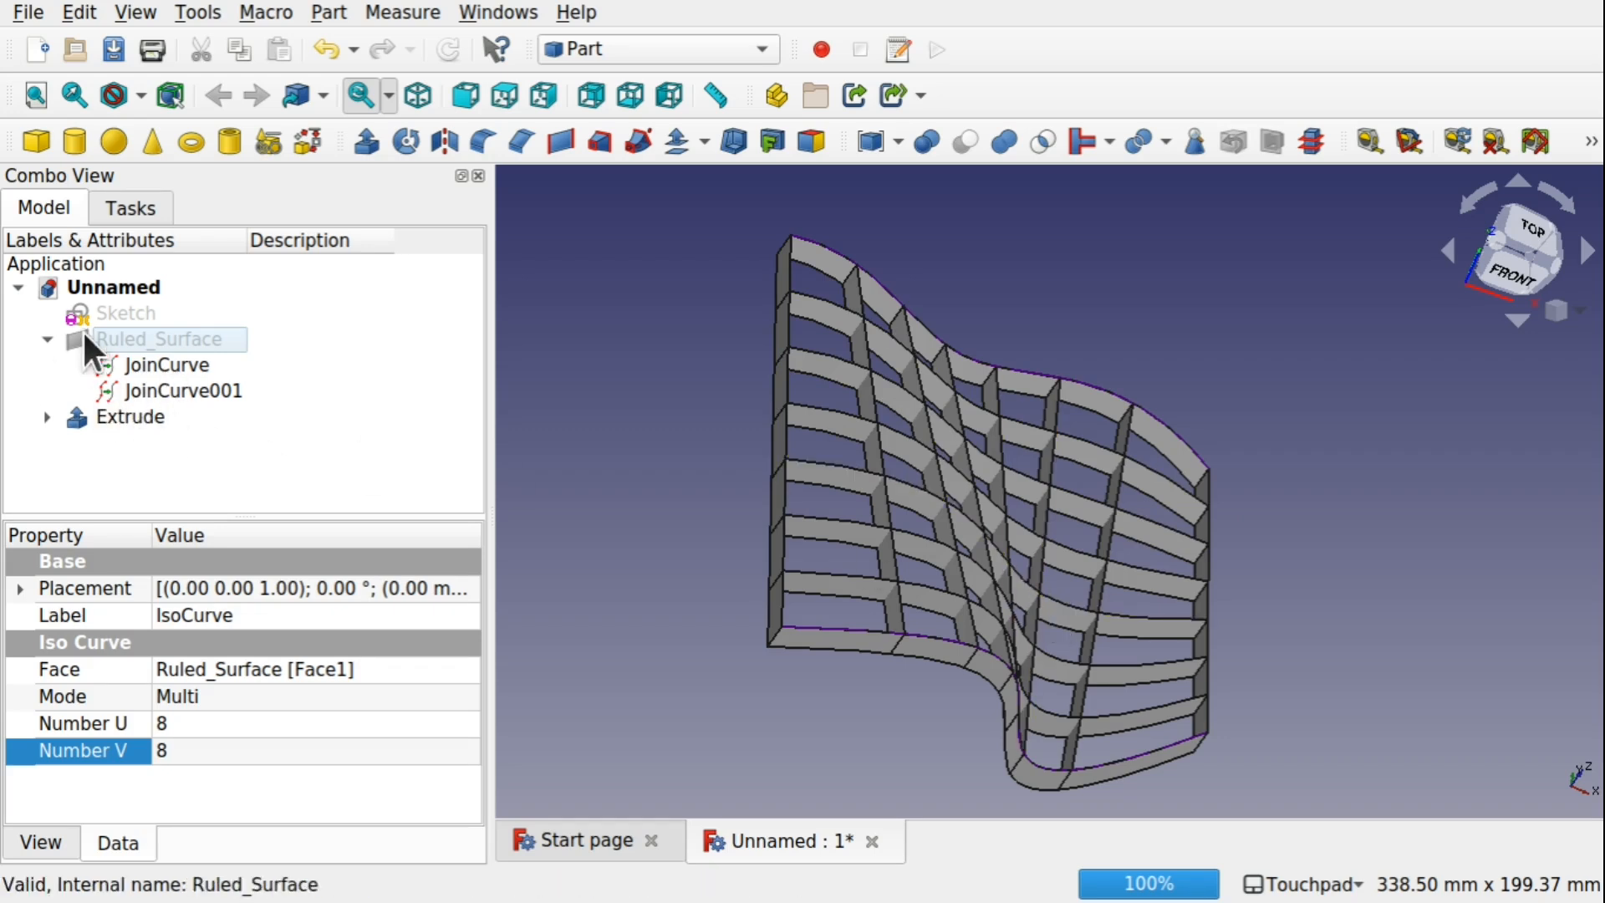
pyautogui.click(190, 391)
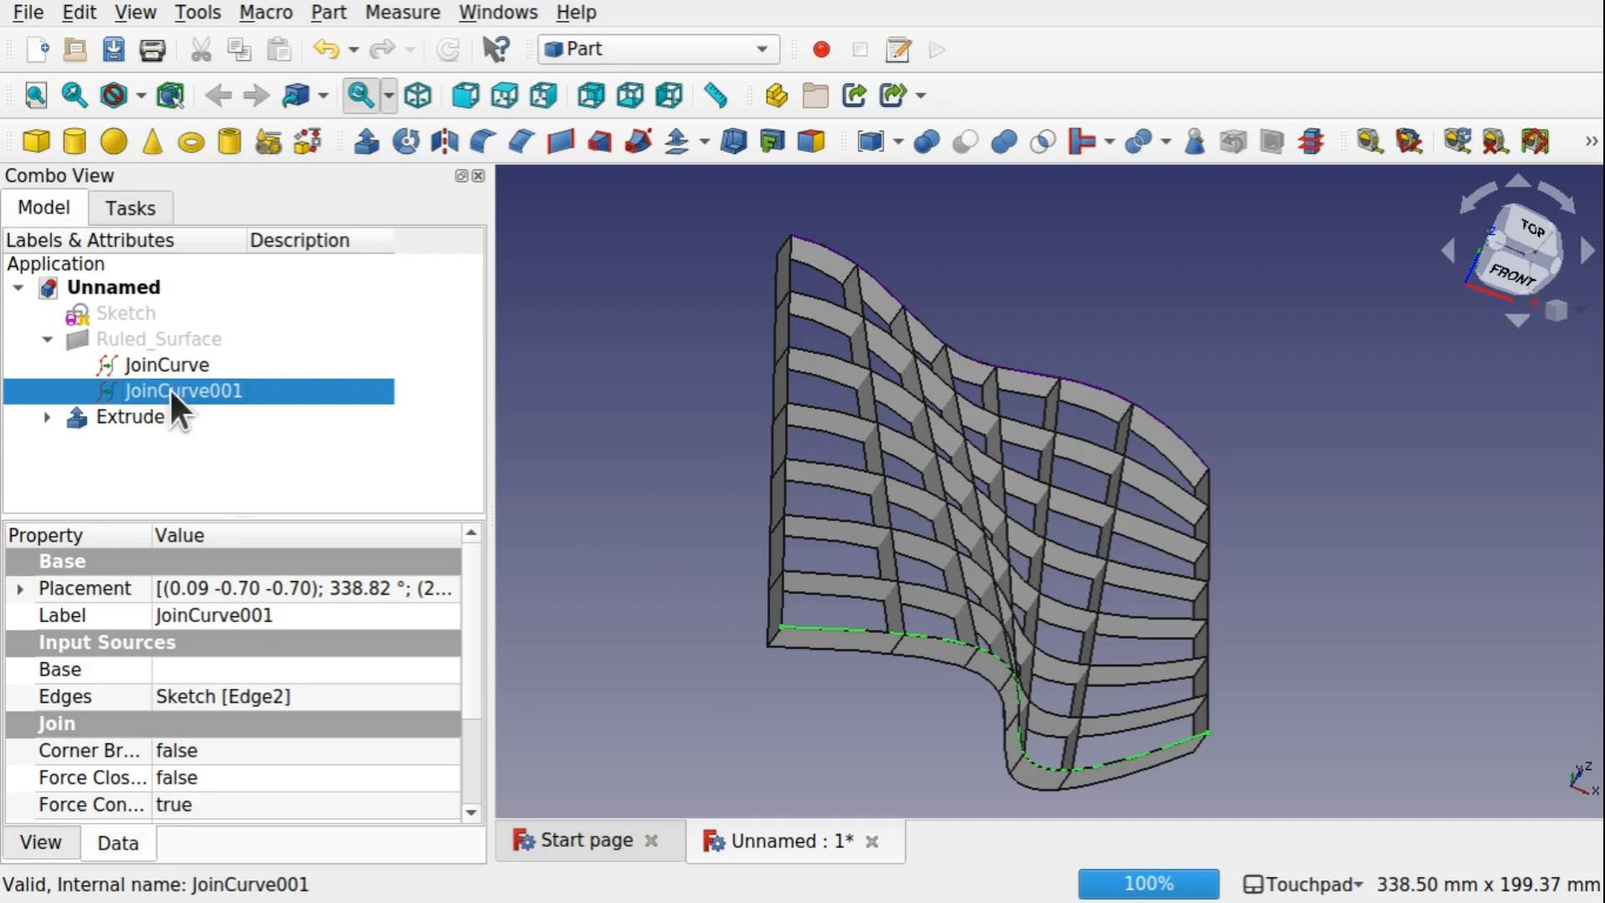
pyautogui.rightClick(174, 399)
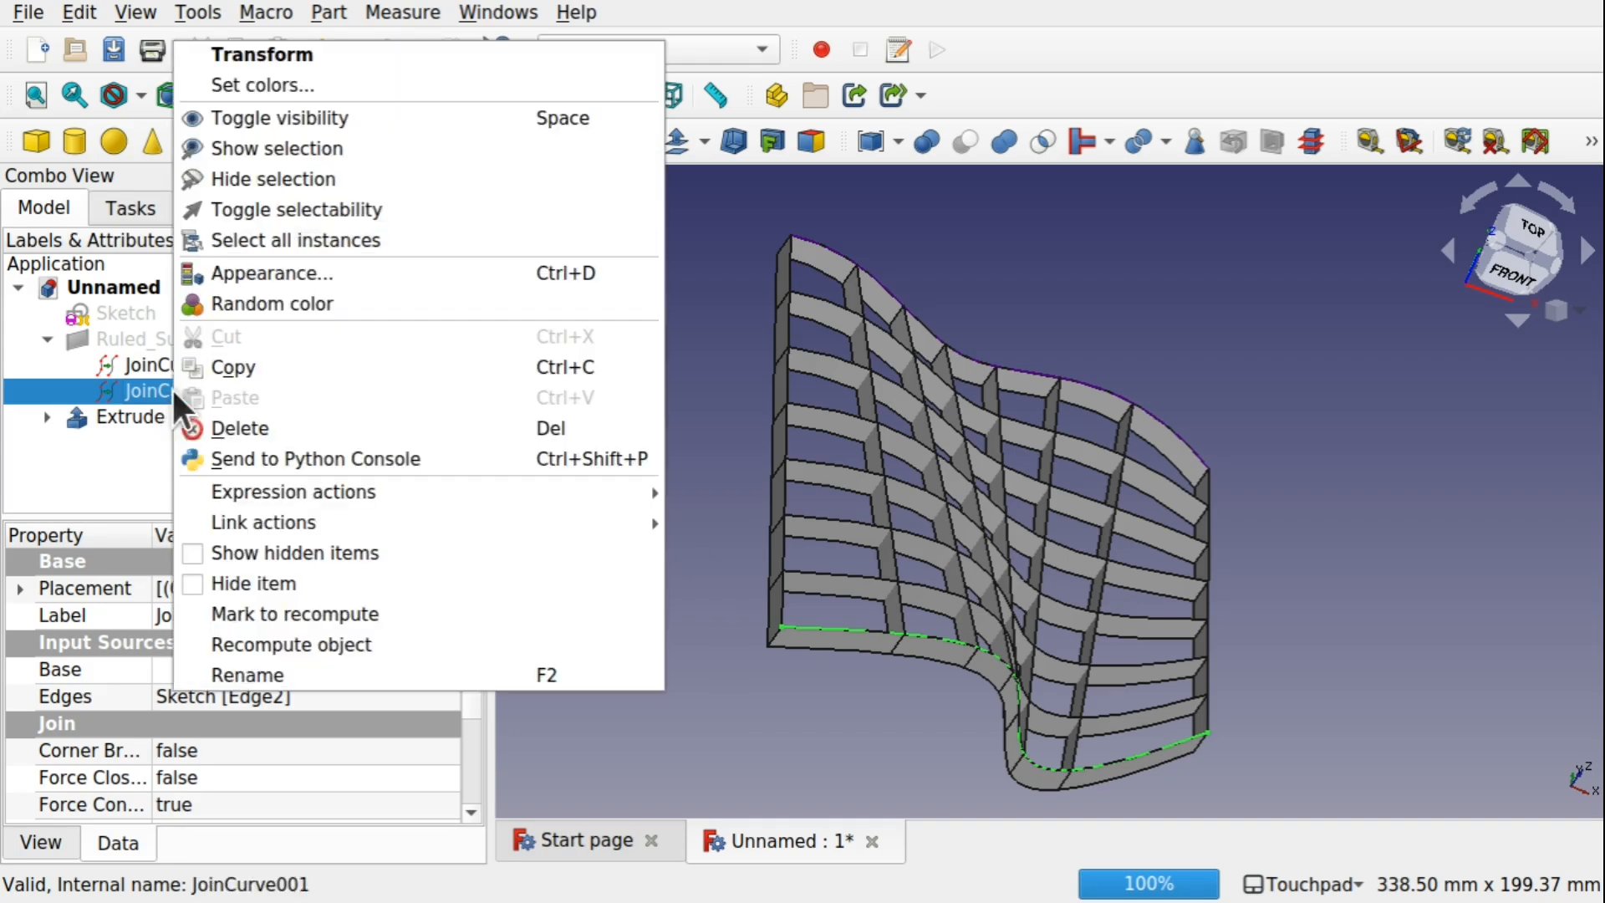
pyautogui.click(333, 48)
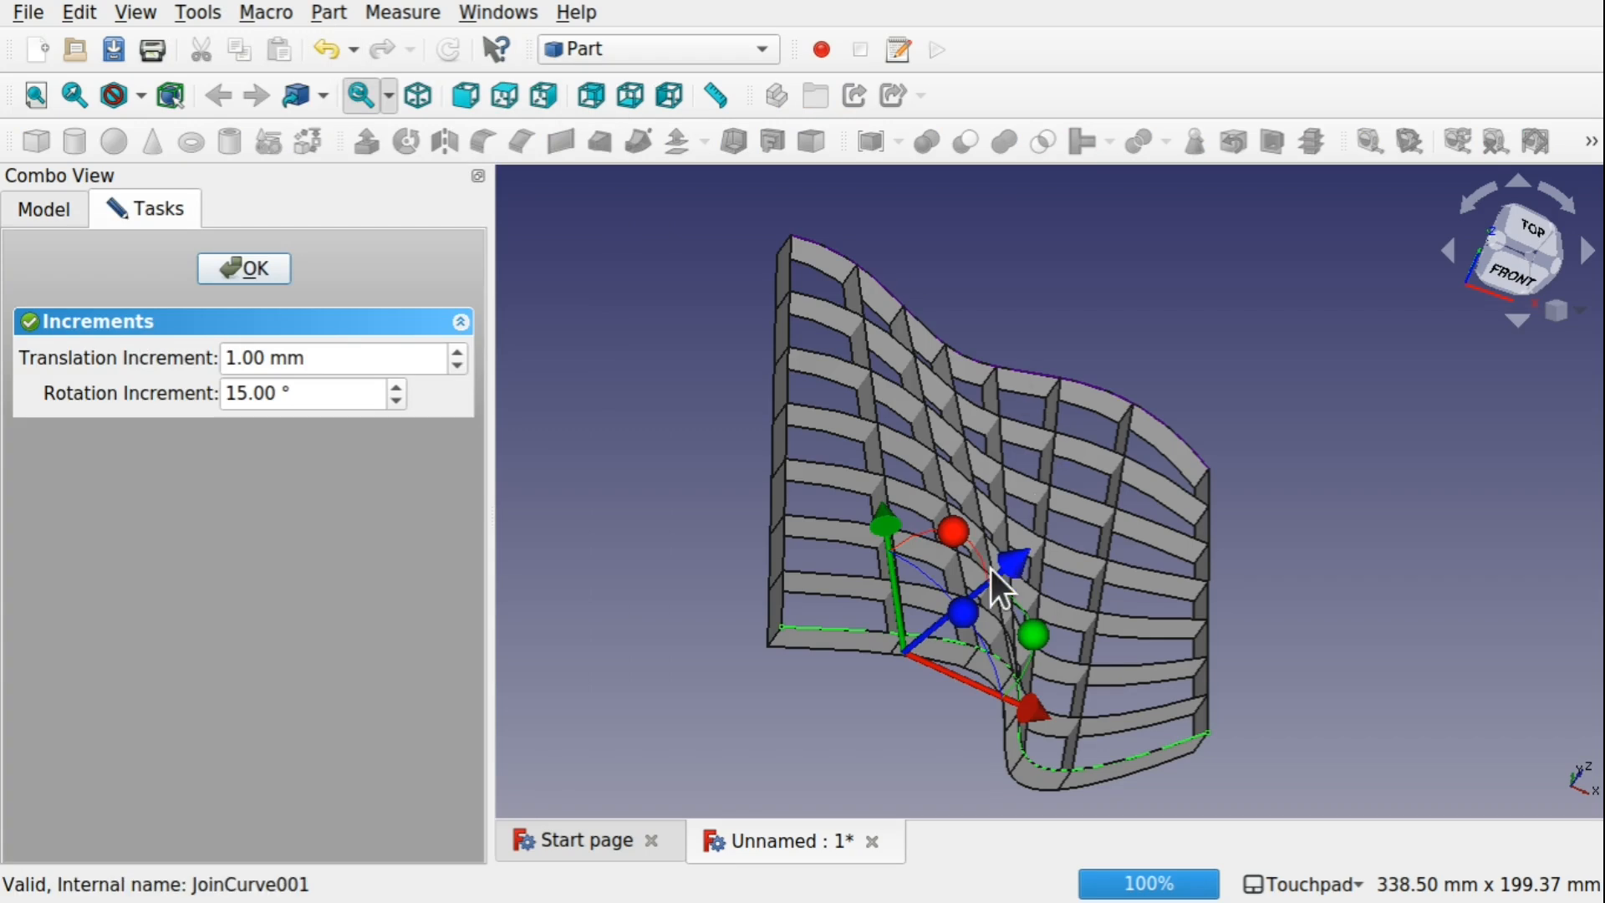
pyautogui.moveTo(1020, 624); pyautogui.dragTo(1001, 580)
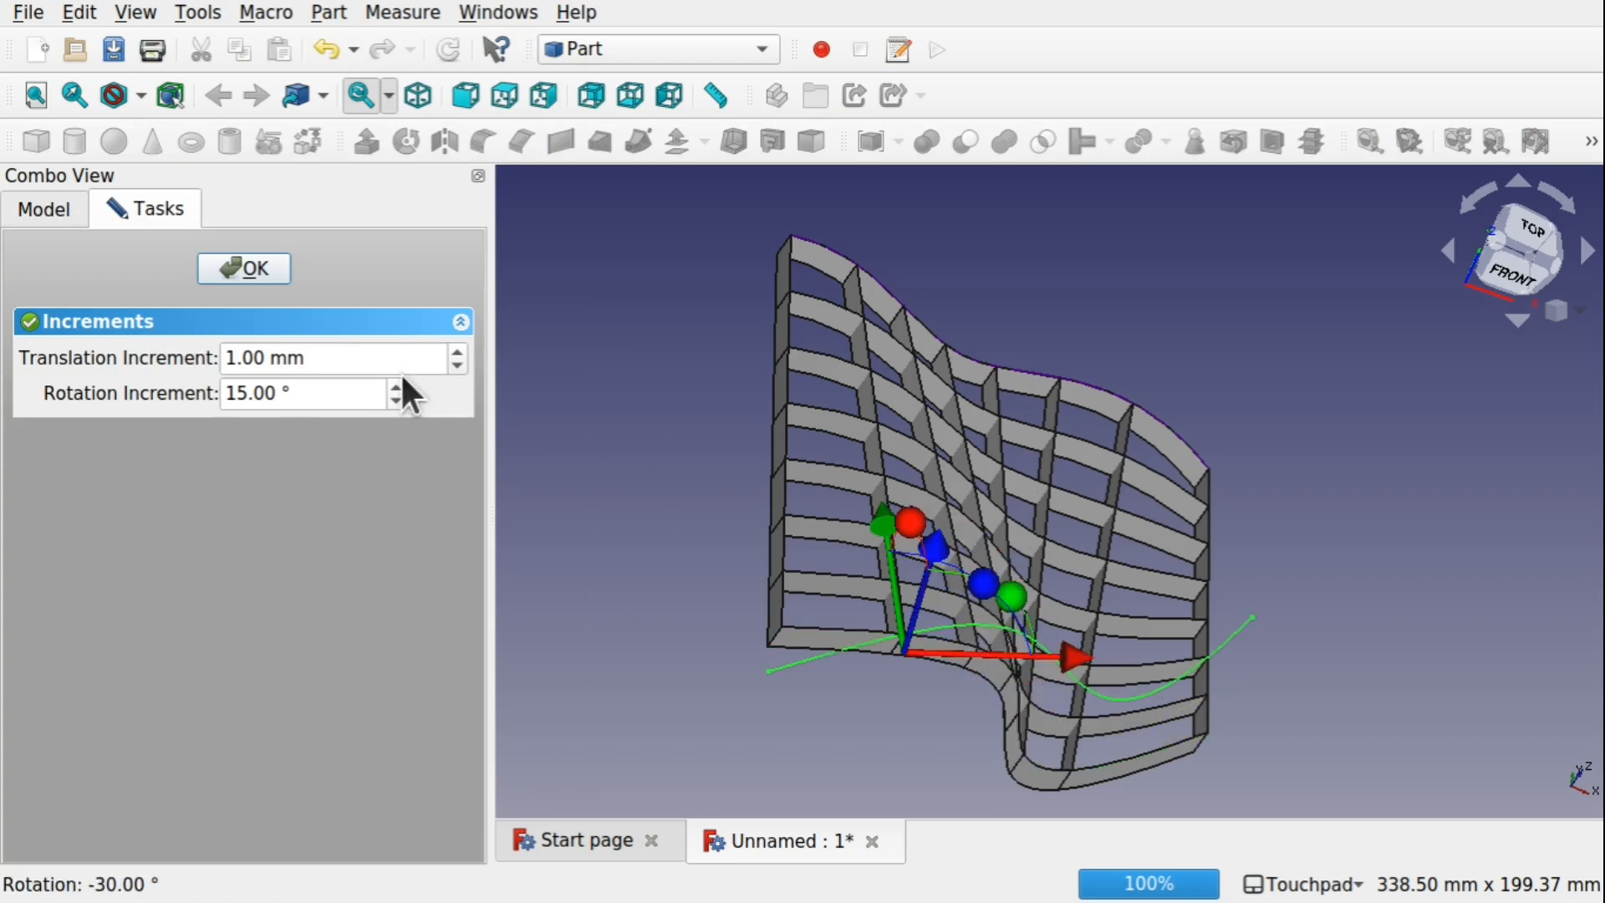
pyautogui.click(244, 269)
# Edit the sketch, moving the second B-spline's first control point to about (-50.2, 44.8)
pyautogui.moveTo(837, 586); pyautogui.dragTo(1059, 431)
pyautogui.doubleClick(133, 300)
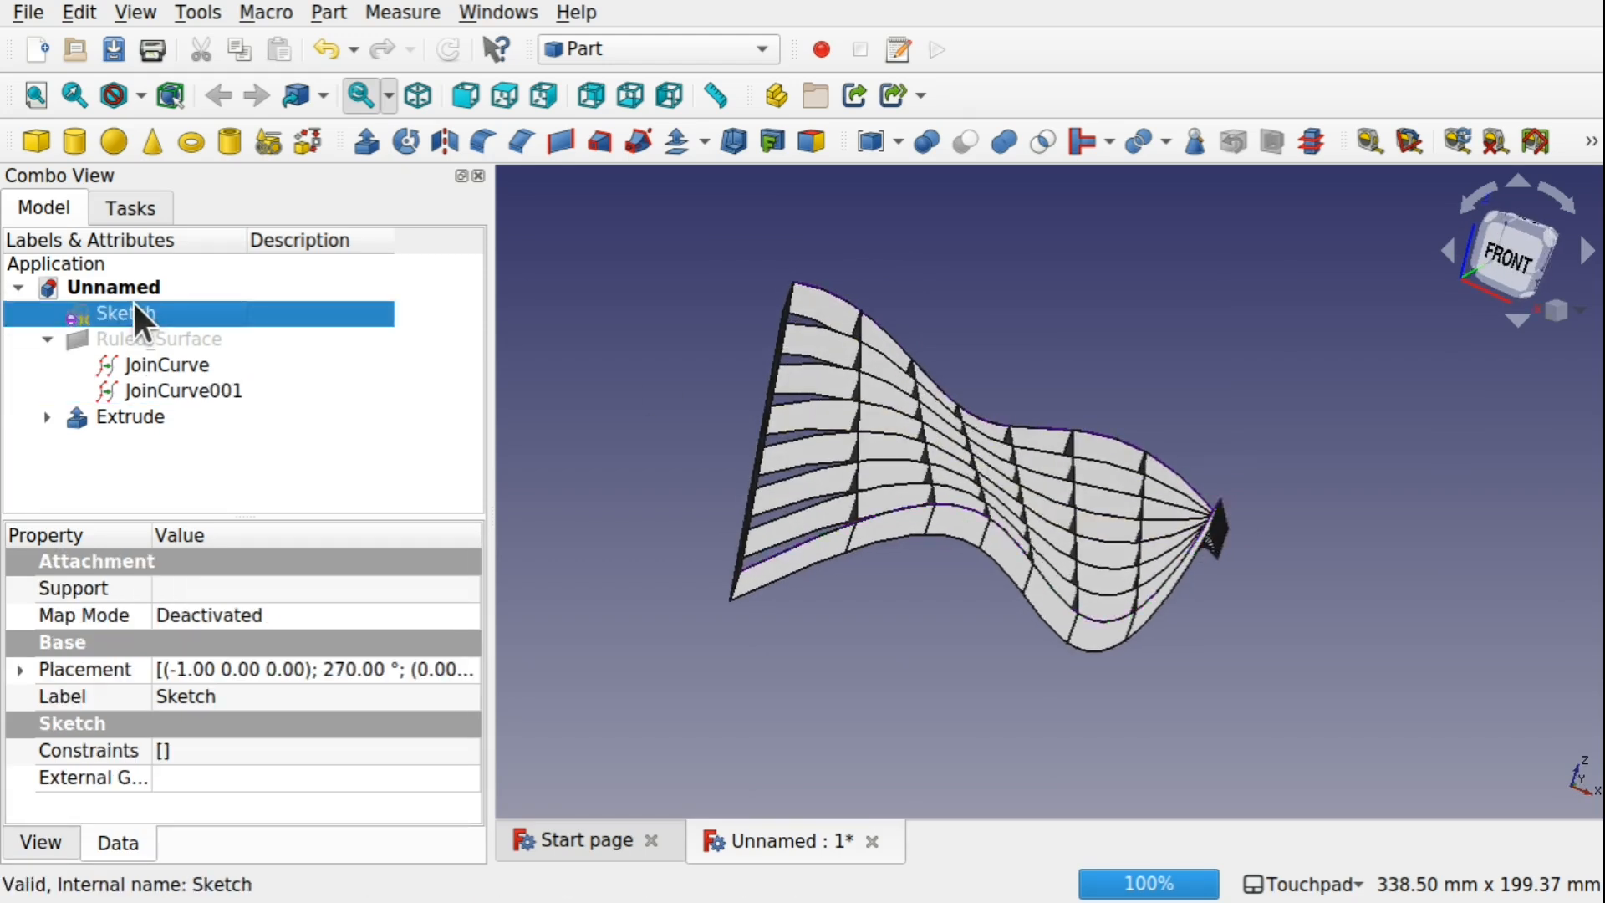
pyautogui.moveTo(753, 488); pyautogui.dragTo(709, 306)
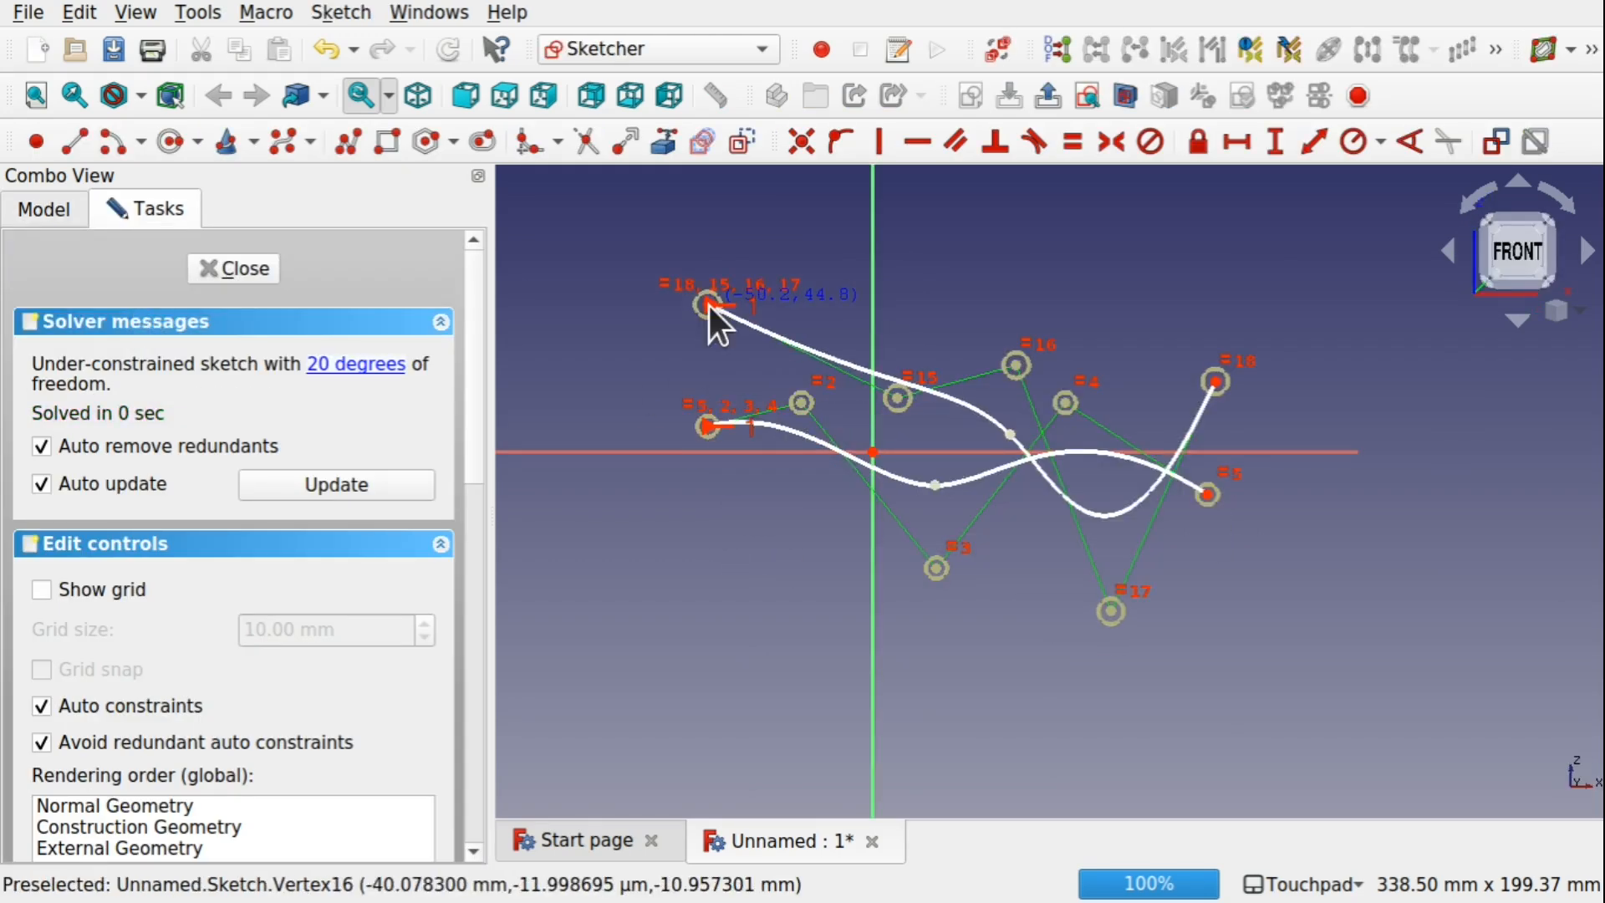
pyautogui.click(224, 270)
pyautogui.moveTo(971, 418)
pyautogui.mouseDown()
pyautogui.moveTo(907, 538)
pyautogui.moveTo(989, 437)
pyautogui.moveTo(924, 466)
pyautogui.mouseUp()
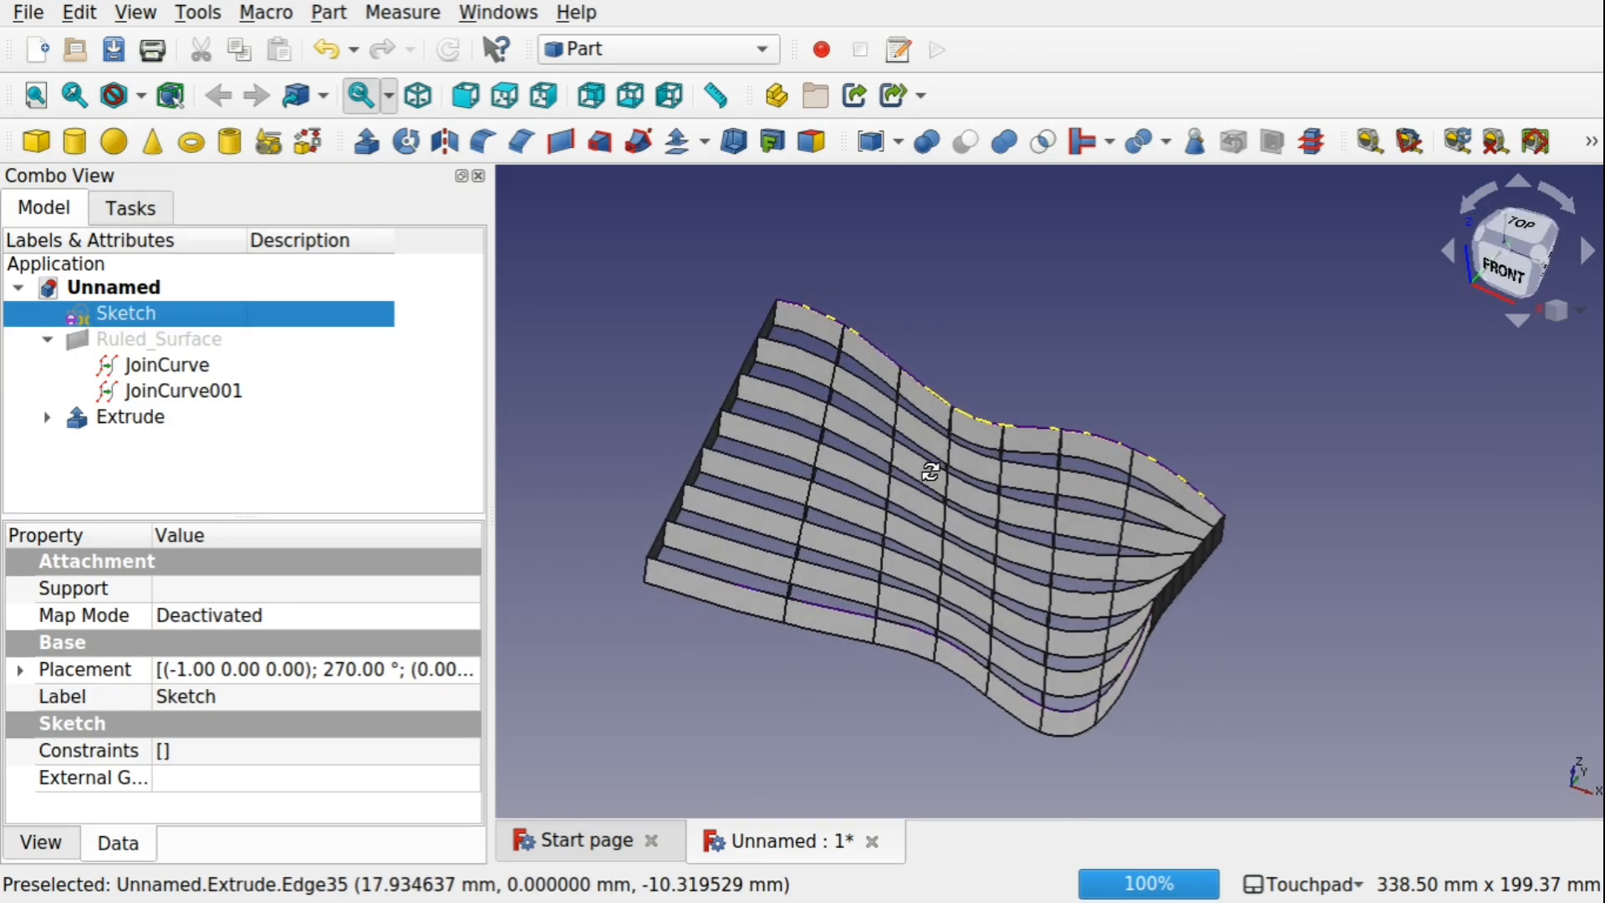
# Explode the Extrude compound into separate strips and expand the resulting group to inspect individual strips
pyautogui.click(135, 417)
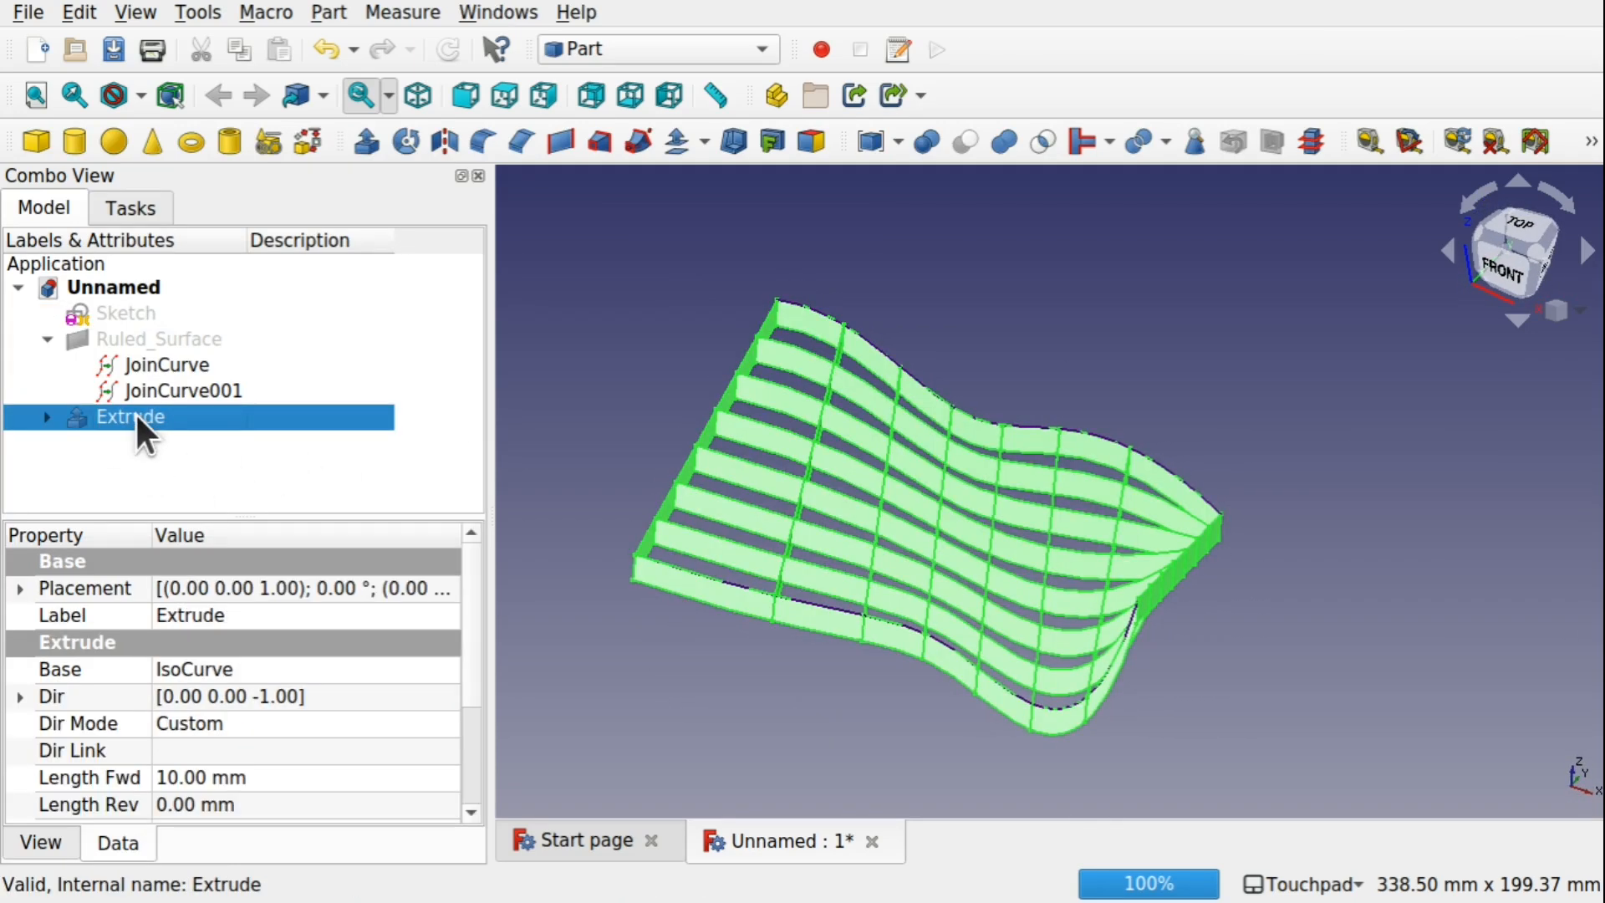
pyautogui.click(330, 13)
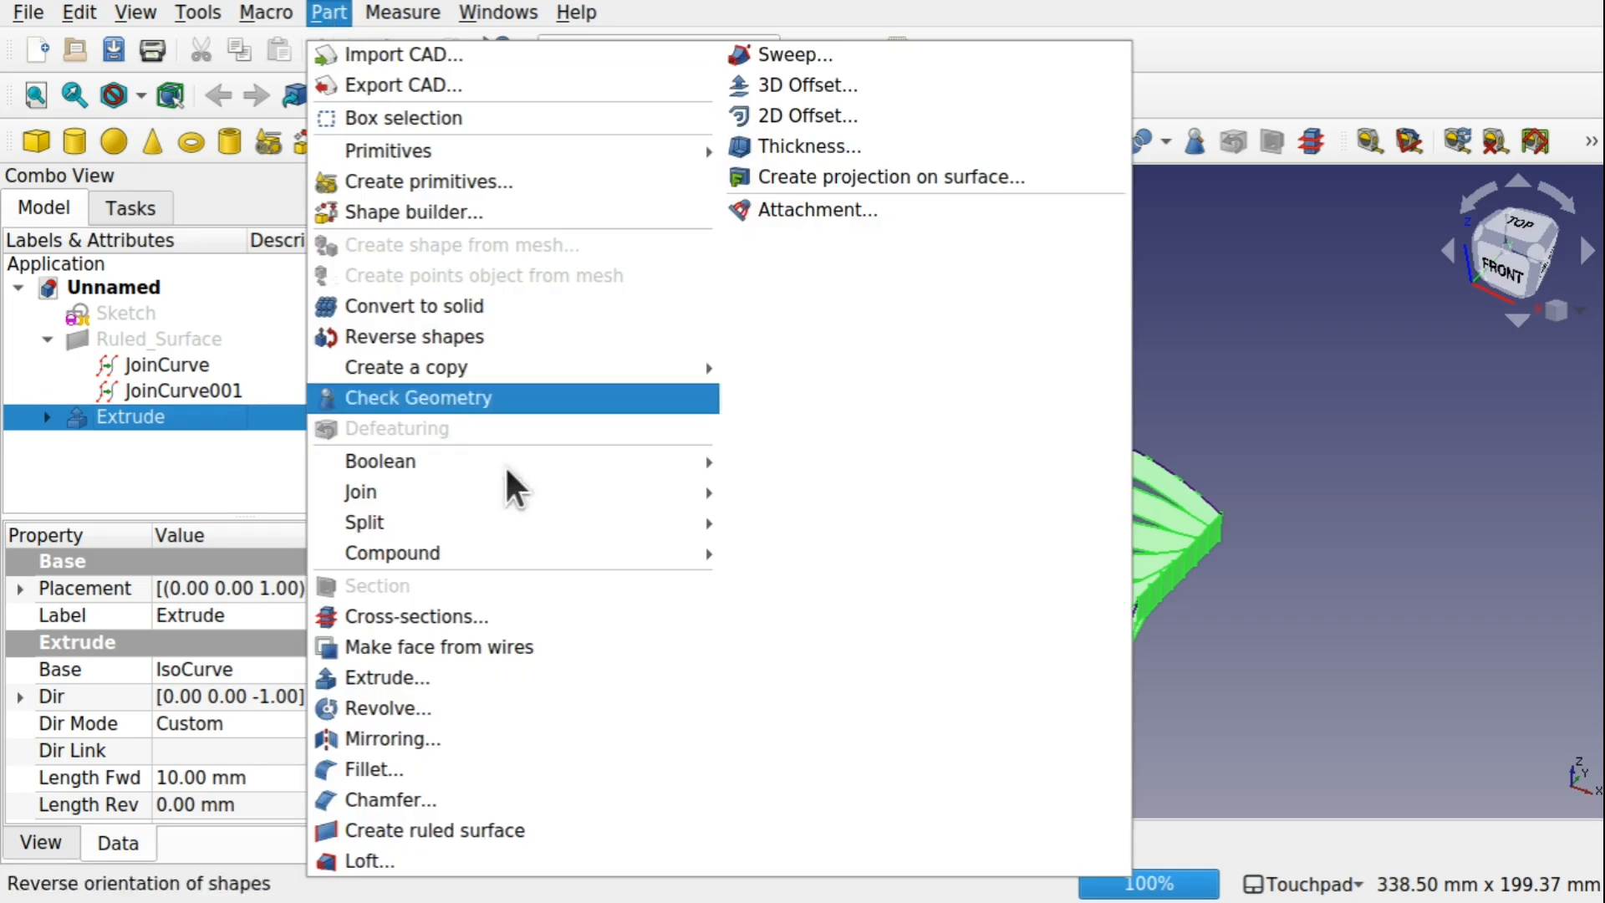
pyautogui.moveTo(577, 554)
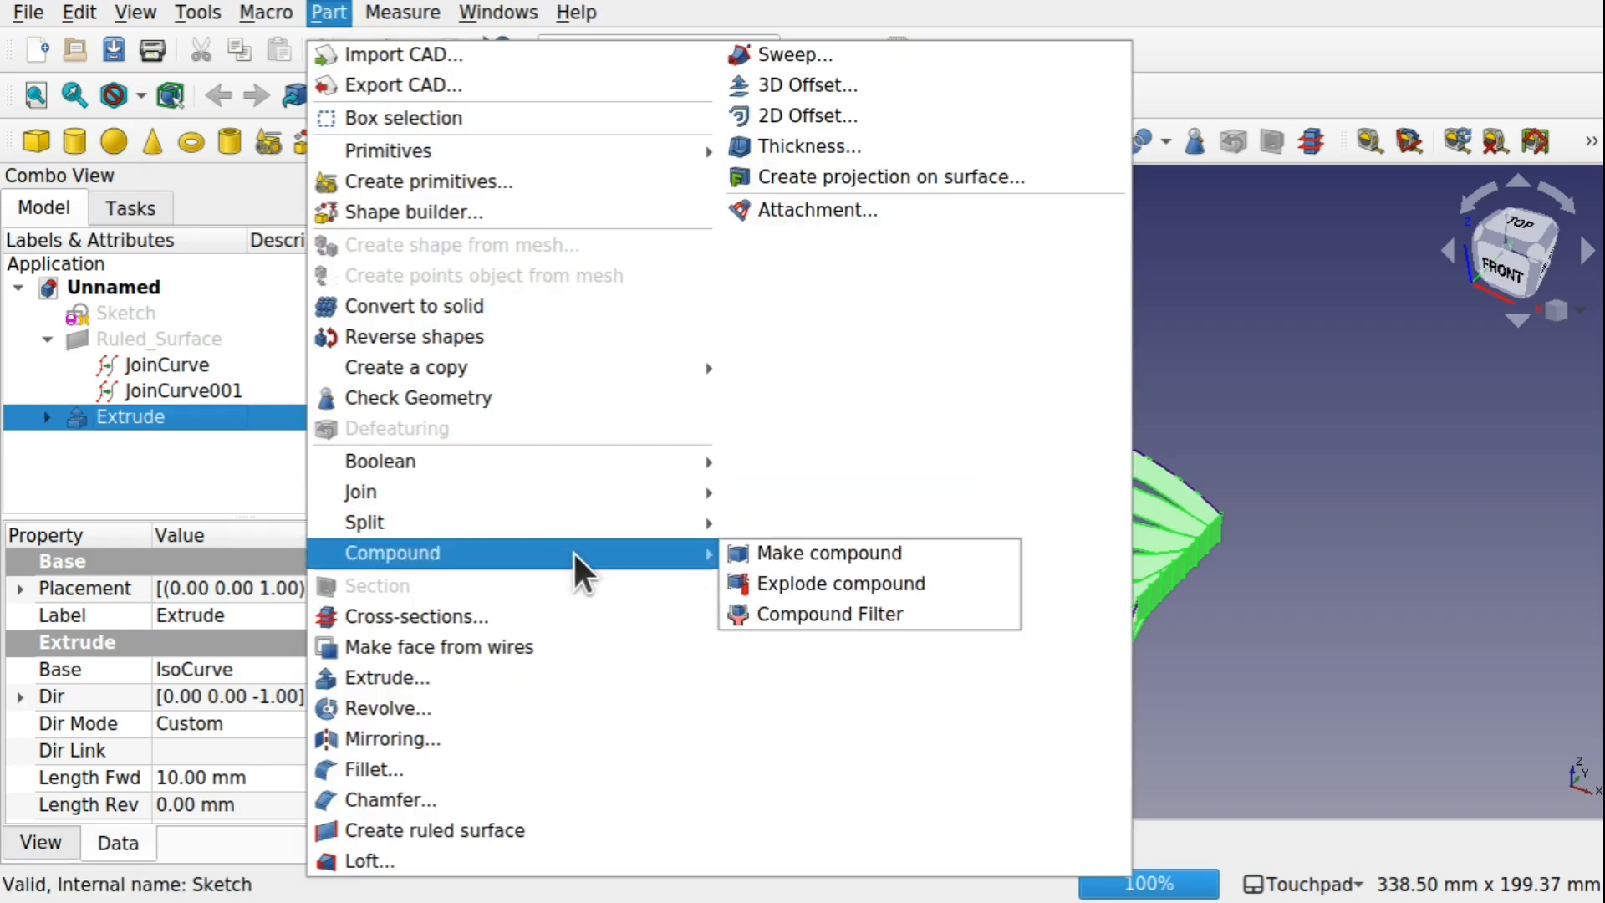
pyautogui.click(849, 583)
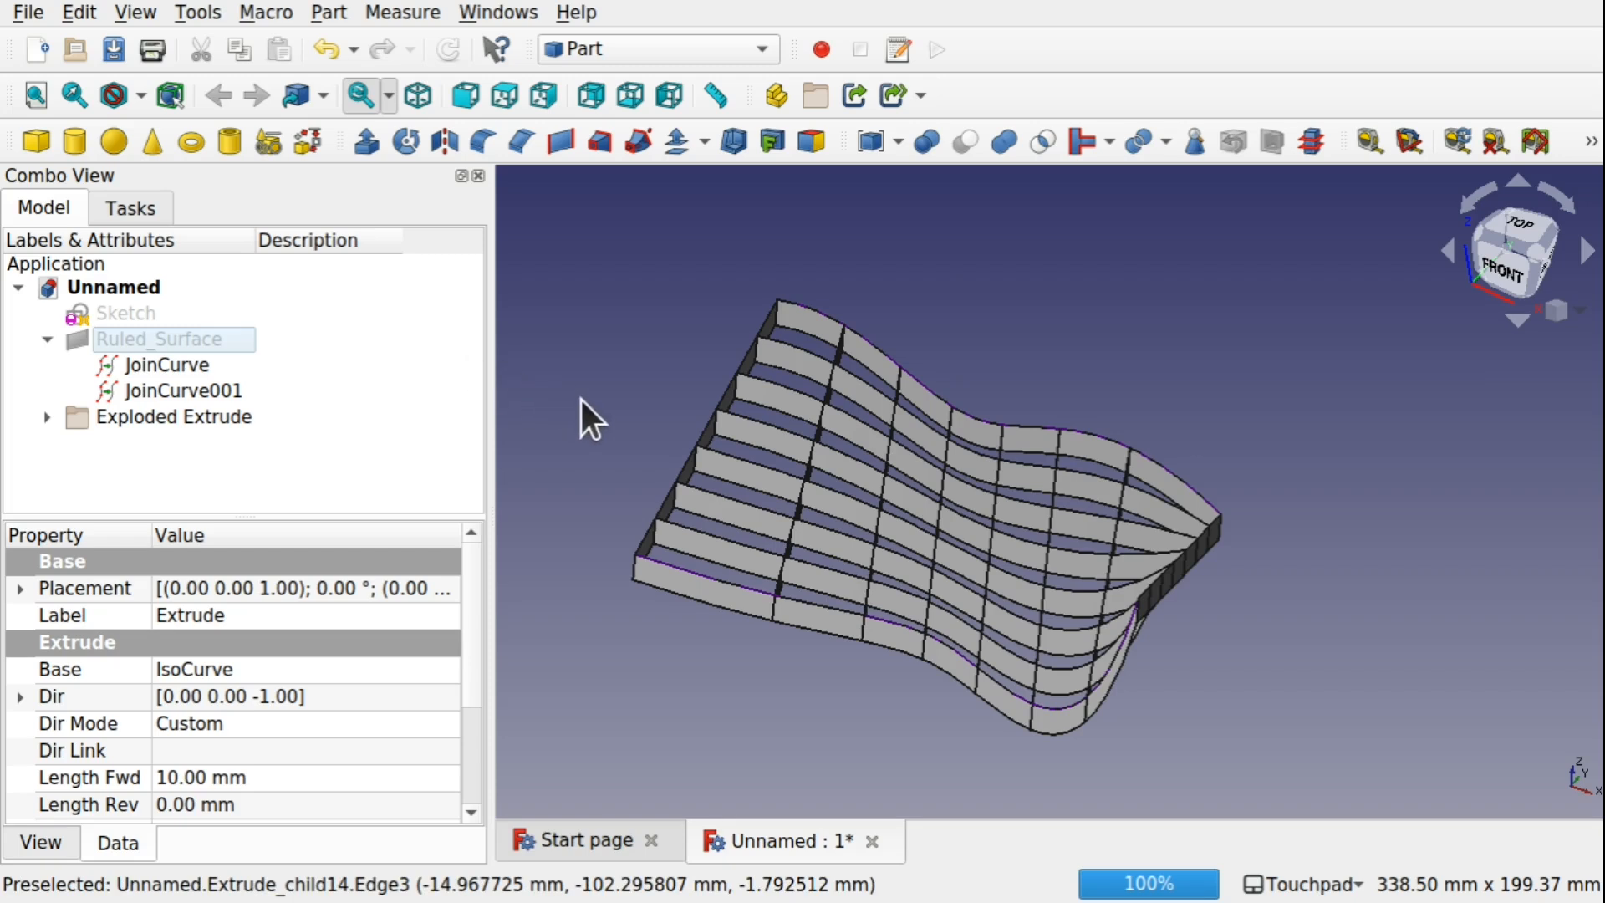
pyautogui.click(43, 417)
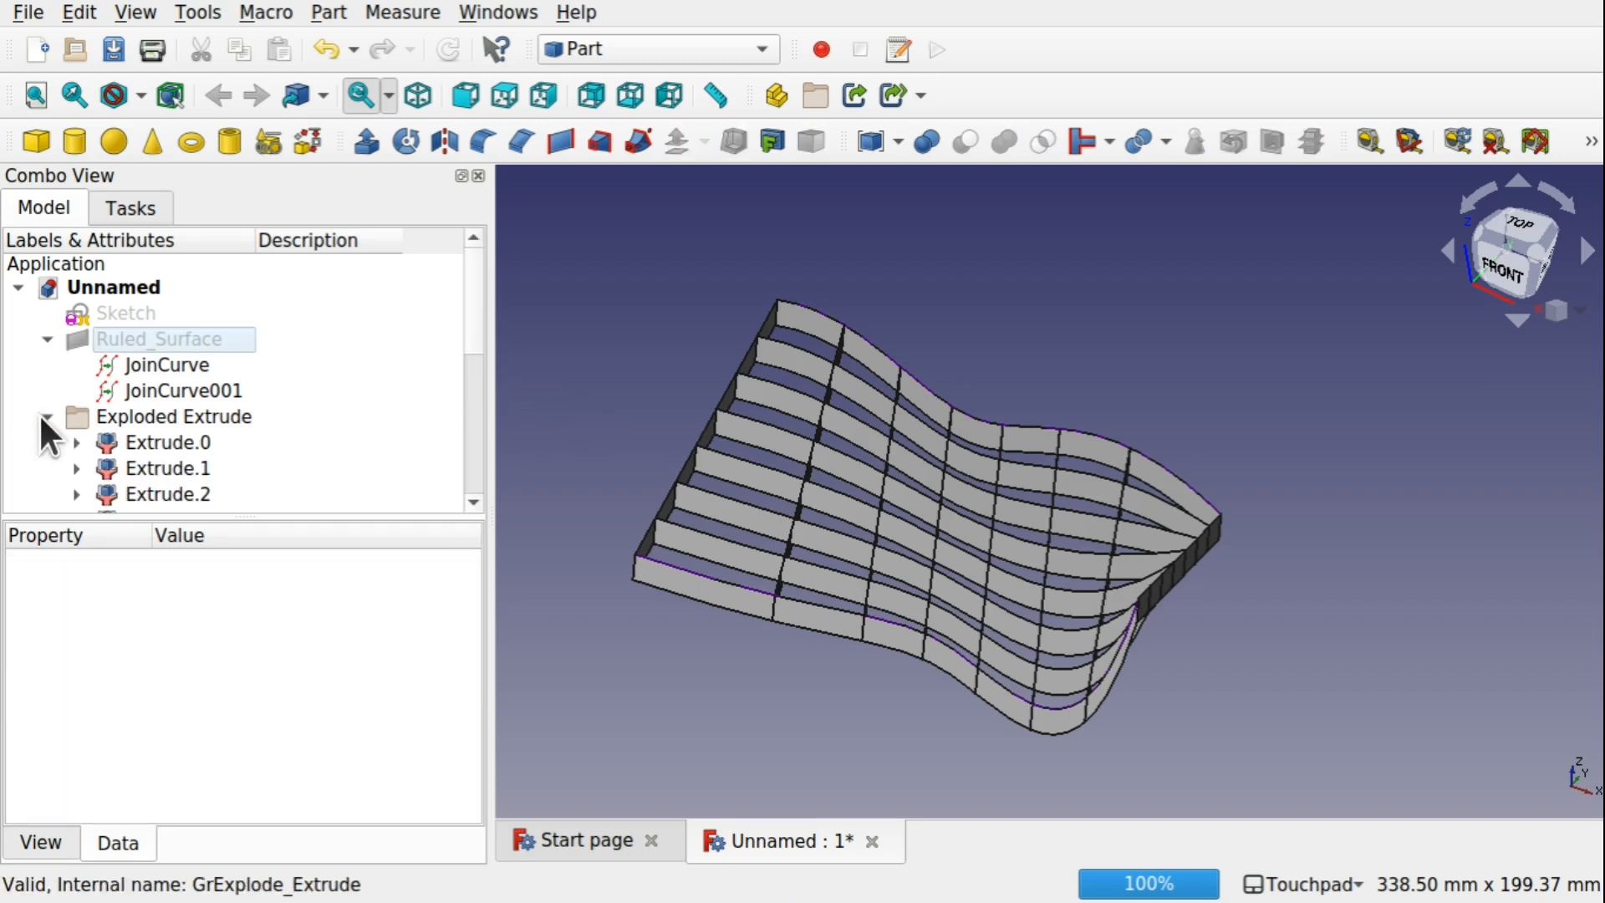
pyautogui.click(152, 440)
pyautogui.click(168, 465)
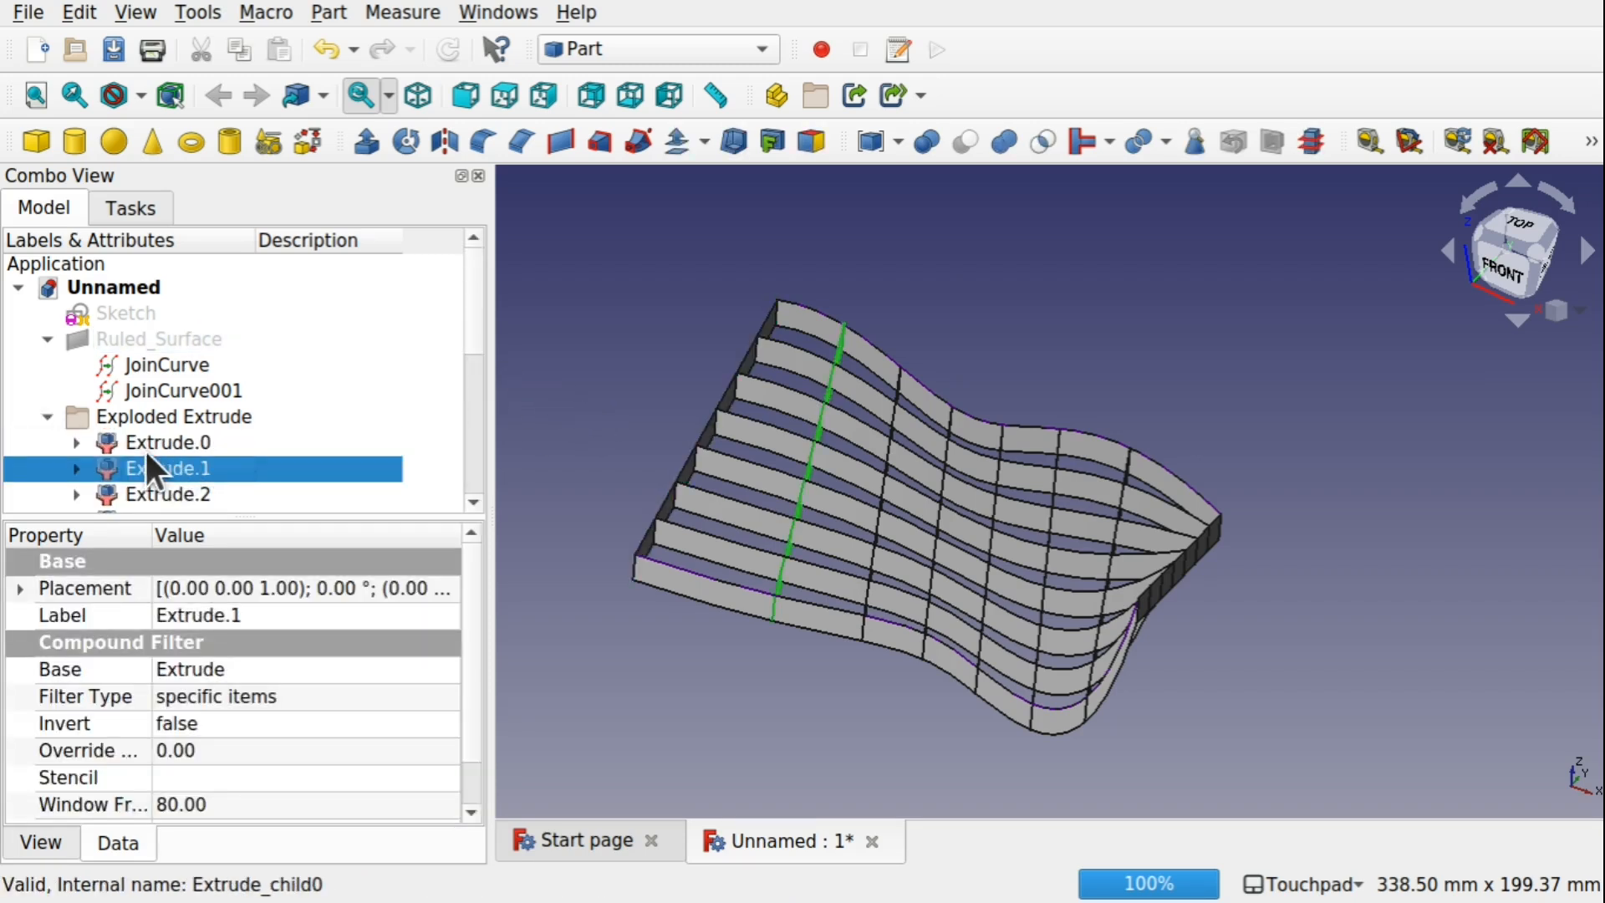
# Create a filled 3D offset of 1.6 mm from the end strip Extrude.0, in Skin mode with Arc joins
pyautogui.click(163, 444)
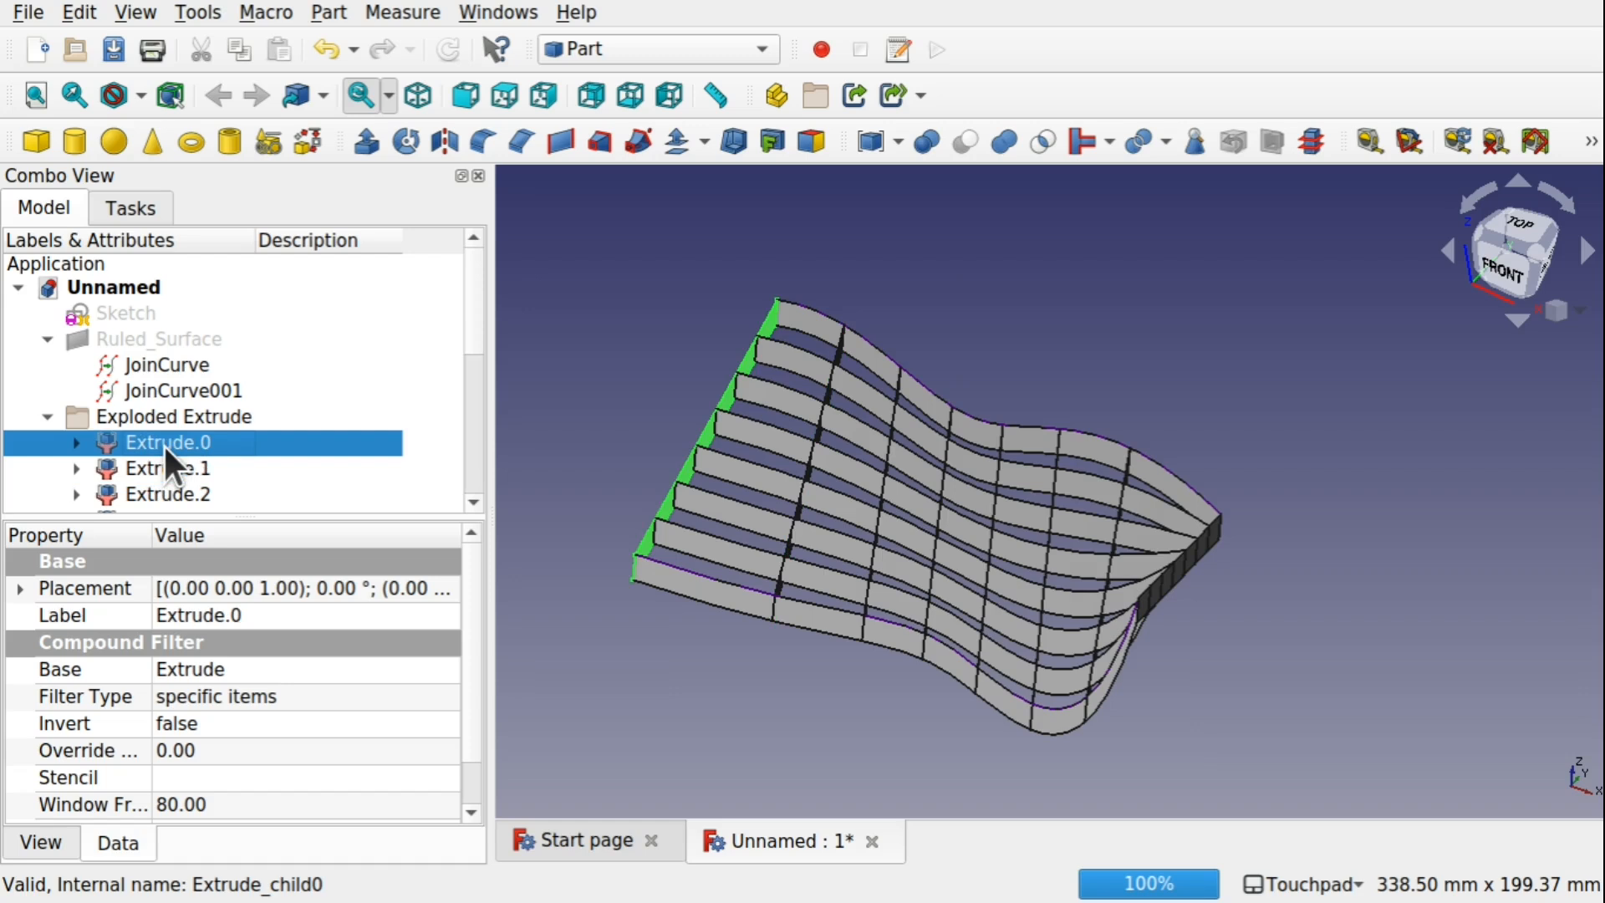
pyautogui.click(675, 142)
pyautogui.keyDown('shift'); pyautogui.moveTo(679, 414); pyautogui.dragTo(896, 394); pyautogui.keyUp('shift')
pyautogui.click(445, 362)
pyautogui.click(446, 362)
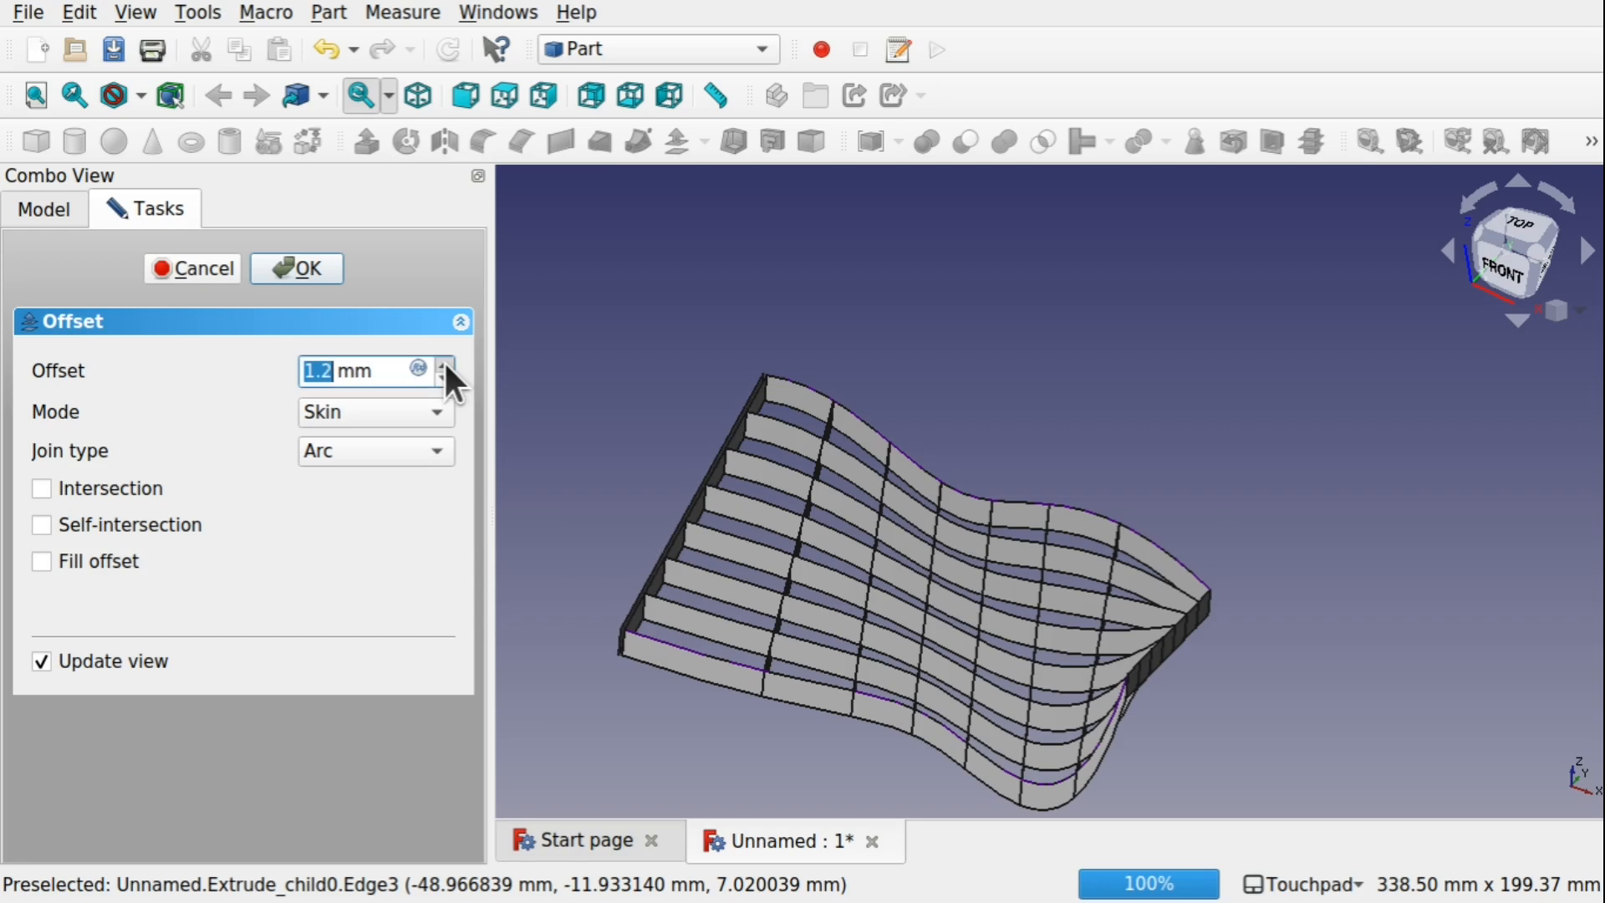
pyautogui.click(445, 362)
pyautogui.click(446, 362)
pyautogui.click(446, 362)
pyautogui.click(446, 362)
pyautogui.keyDown('alt'); pyautogui.moveTo(596, 482); pyautogui.dragTo(711, 435); pyautogui.keyUp('alt')
pyautogui.scroll(6, 695, 520)
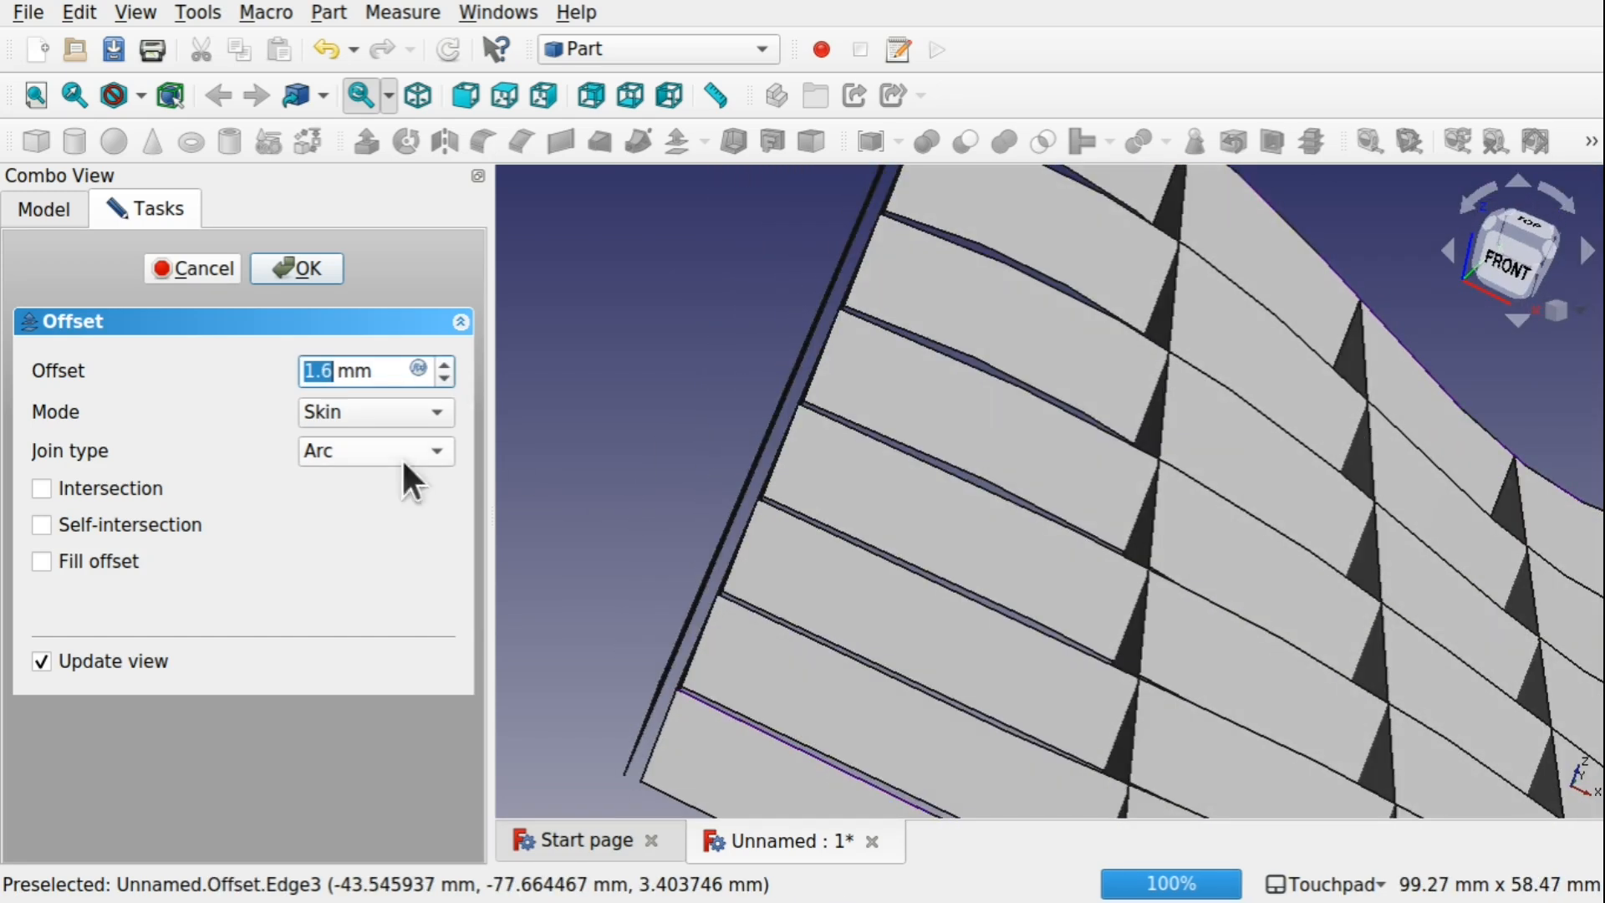
pyautogui.click(46, 559)
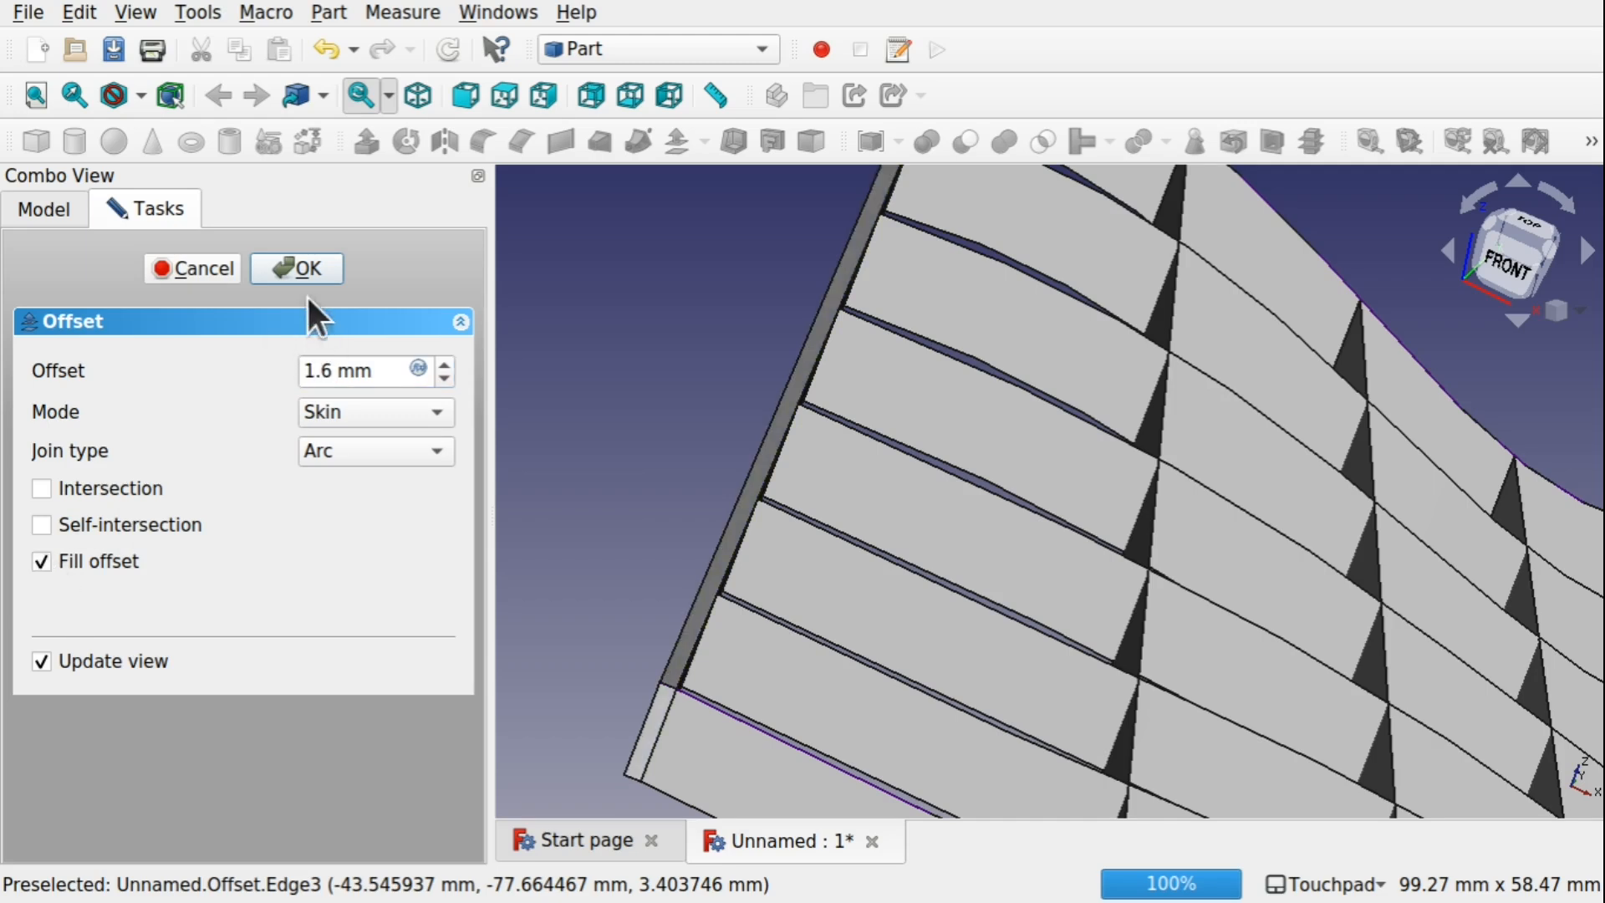
pyautogui.click(297, 267)
# Begin a joint Extrude of the two neighbouring lengthwise strips Extrude.14 and Extrude.15, using the custom direction Y = 1
pyautogui.scroll(-5, 843, 499)
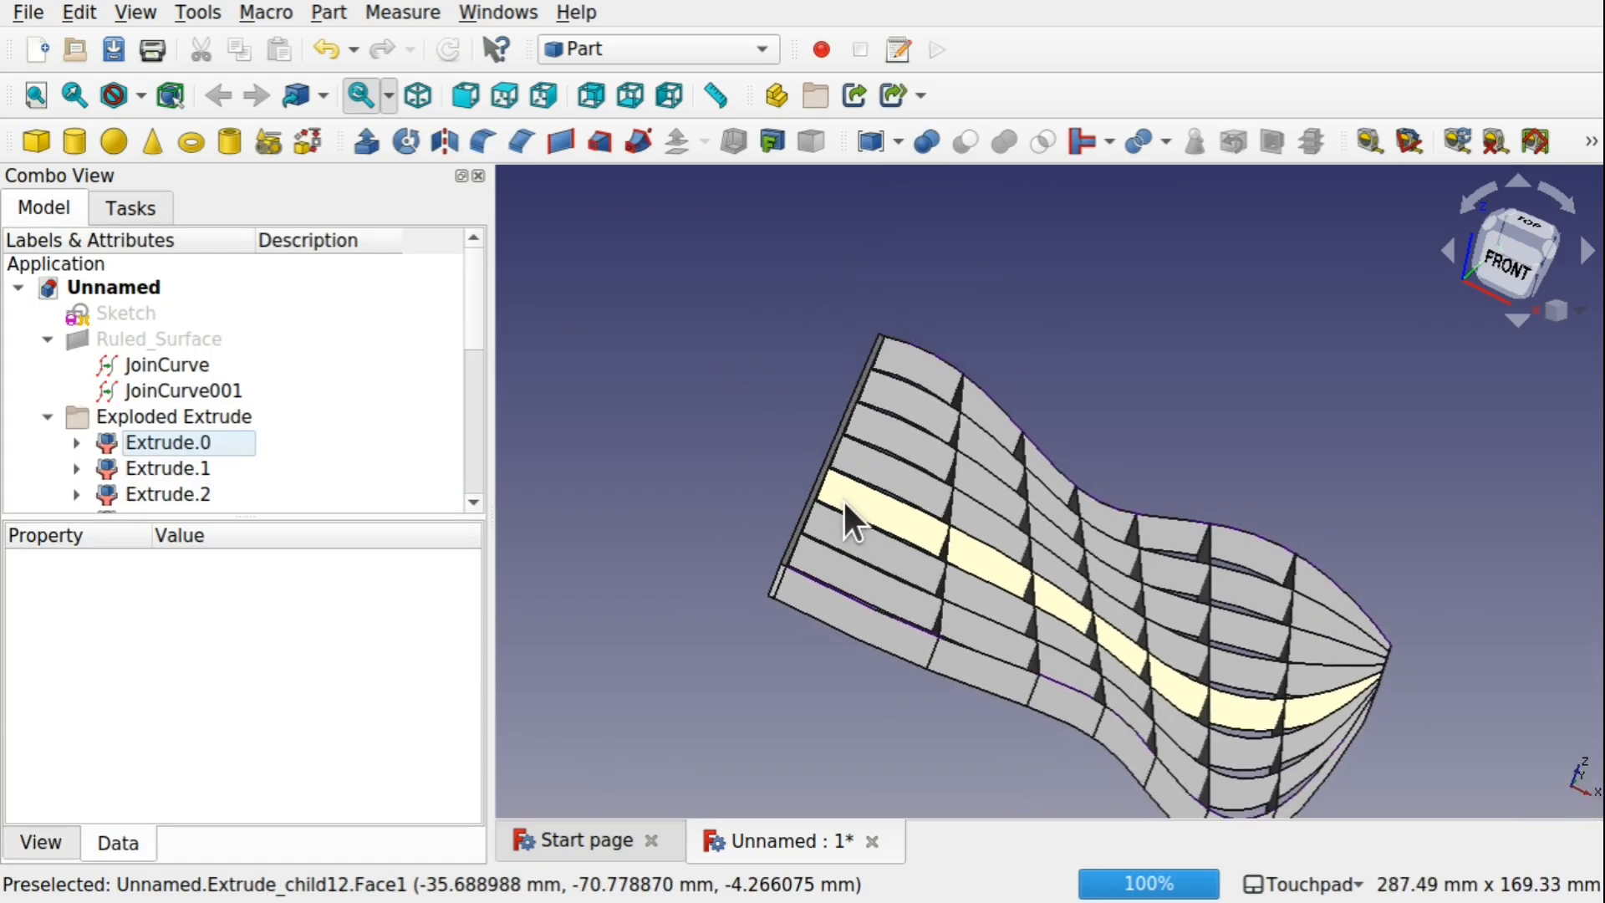
pyautogui.keyDown('alt'); pyautogui.moveTo(843, 503); pyautogui.dragTo(787, 542); pyautogui.keyUp('alt')
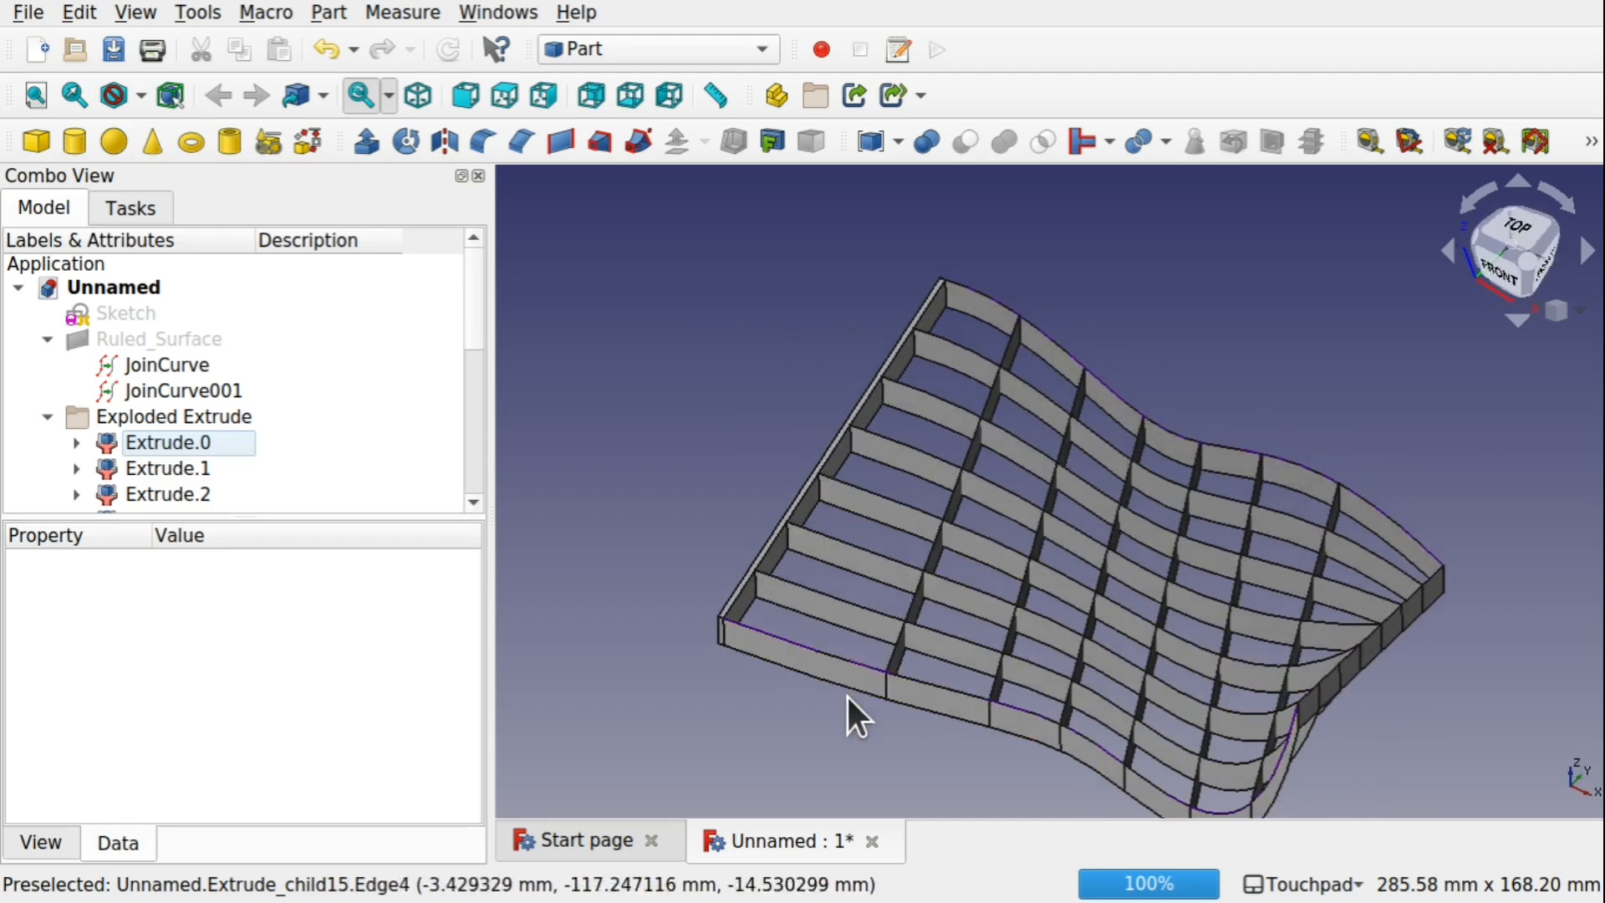
pyautogui.click(801, 666)
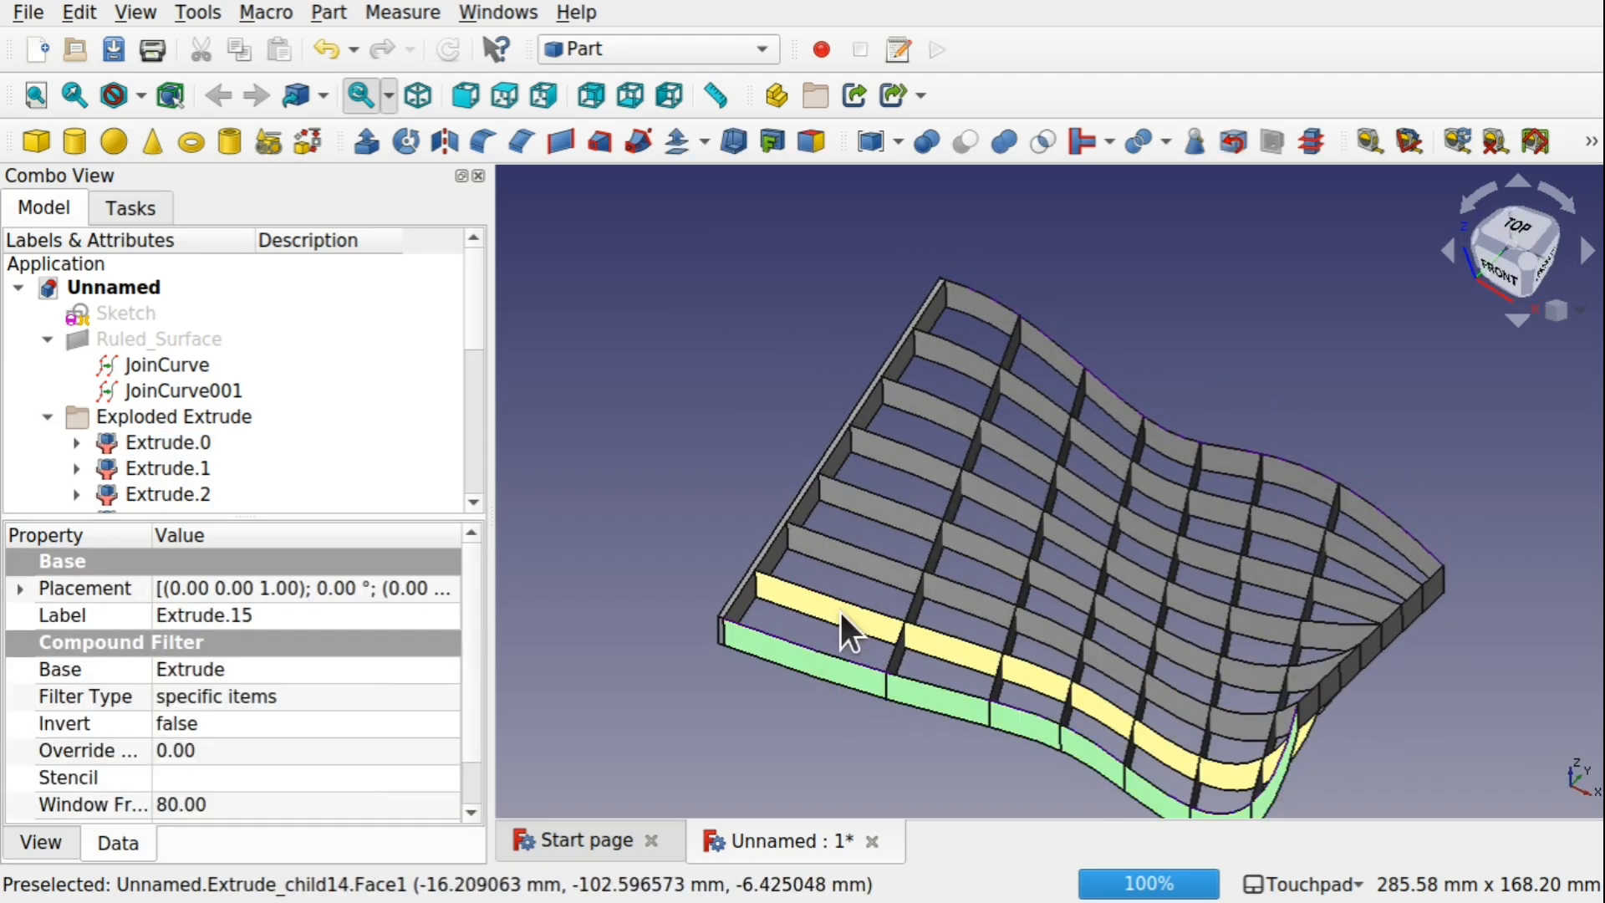
pyautogui.keyDown('ctrl'); pyautogui.click(841, 614); pyautogui.keyUp('ctrl')
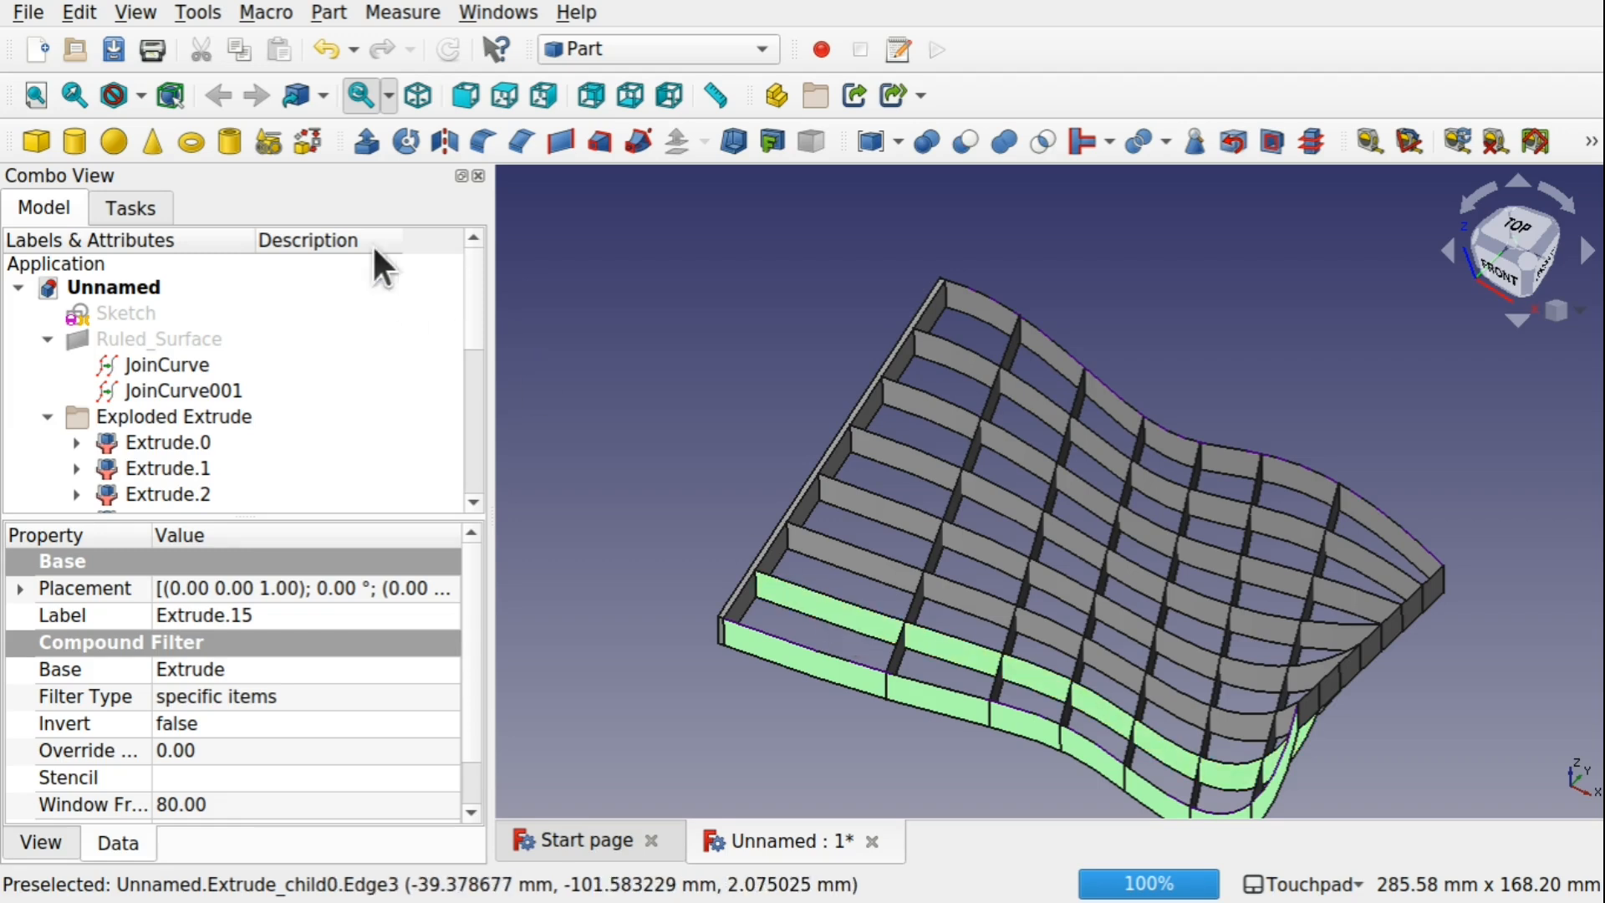
pyautogui.click(369, 147)
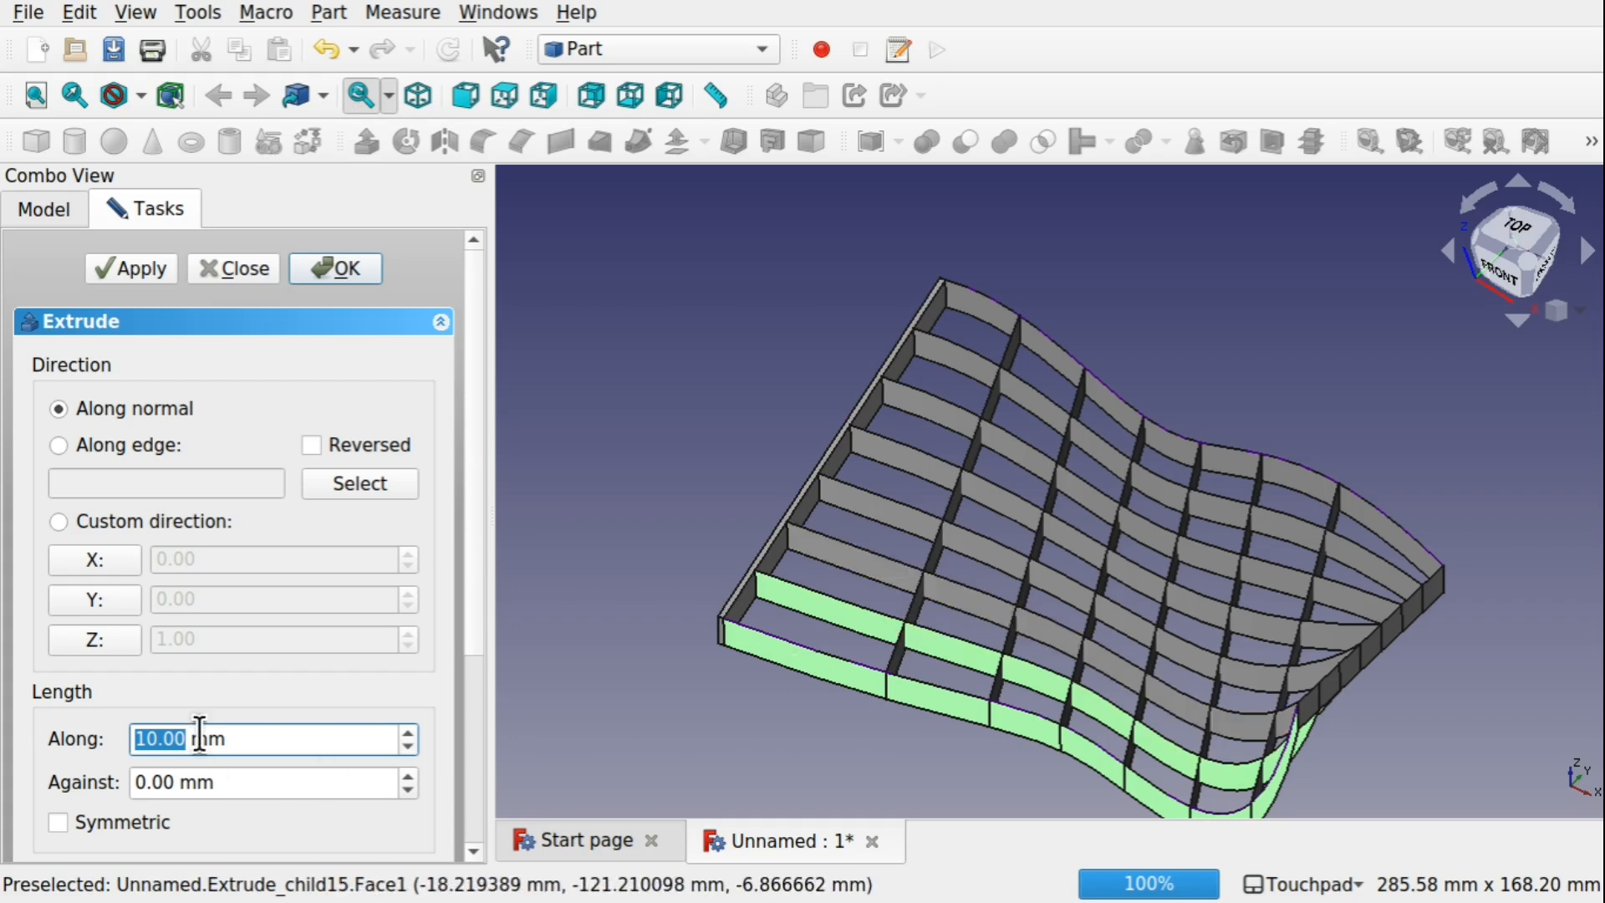
pyautogui.scroll(-5, 468, 623)
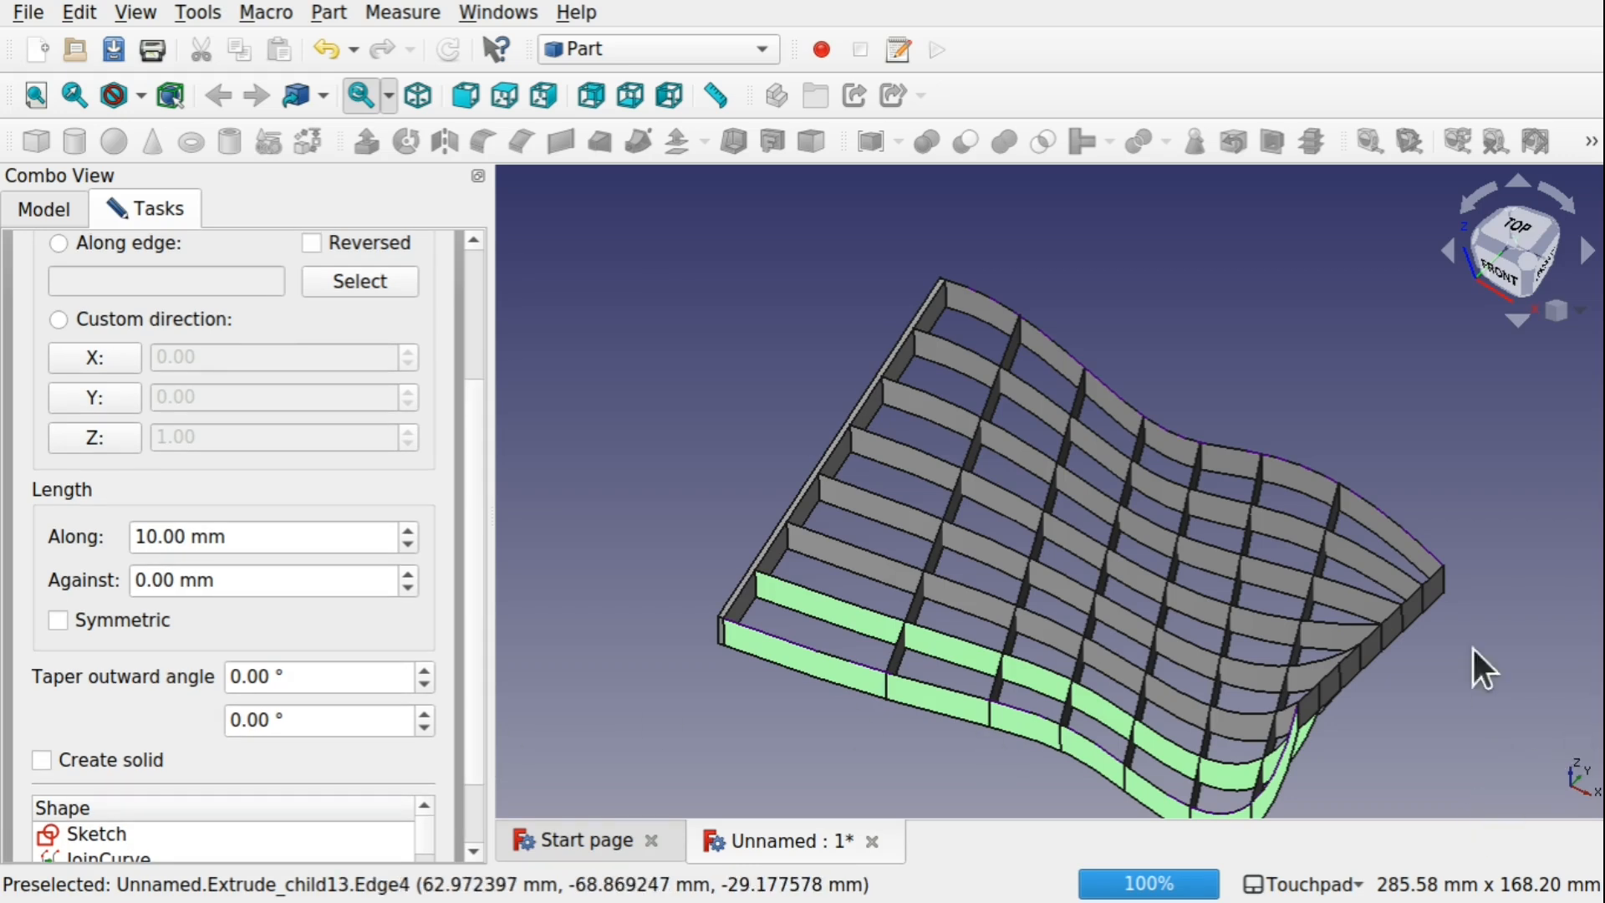
pyautogui.click(76, 399)
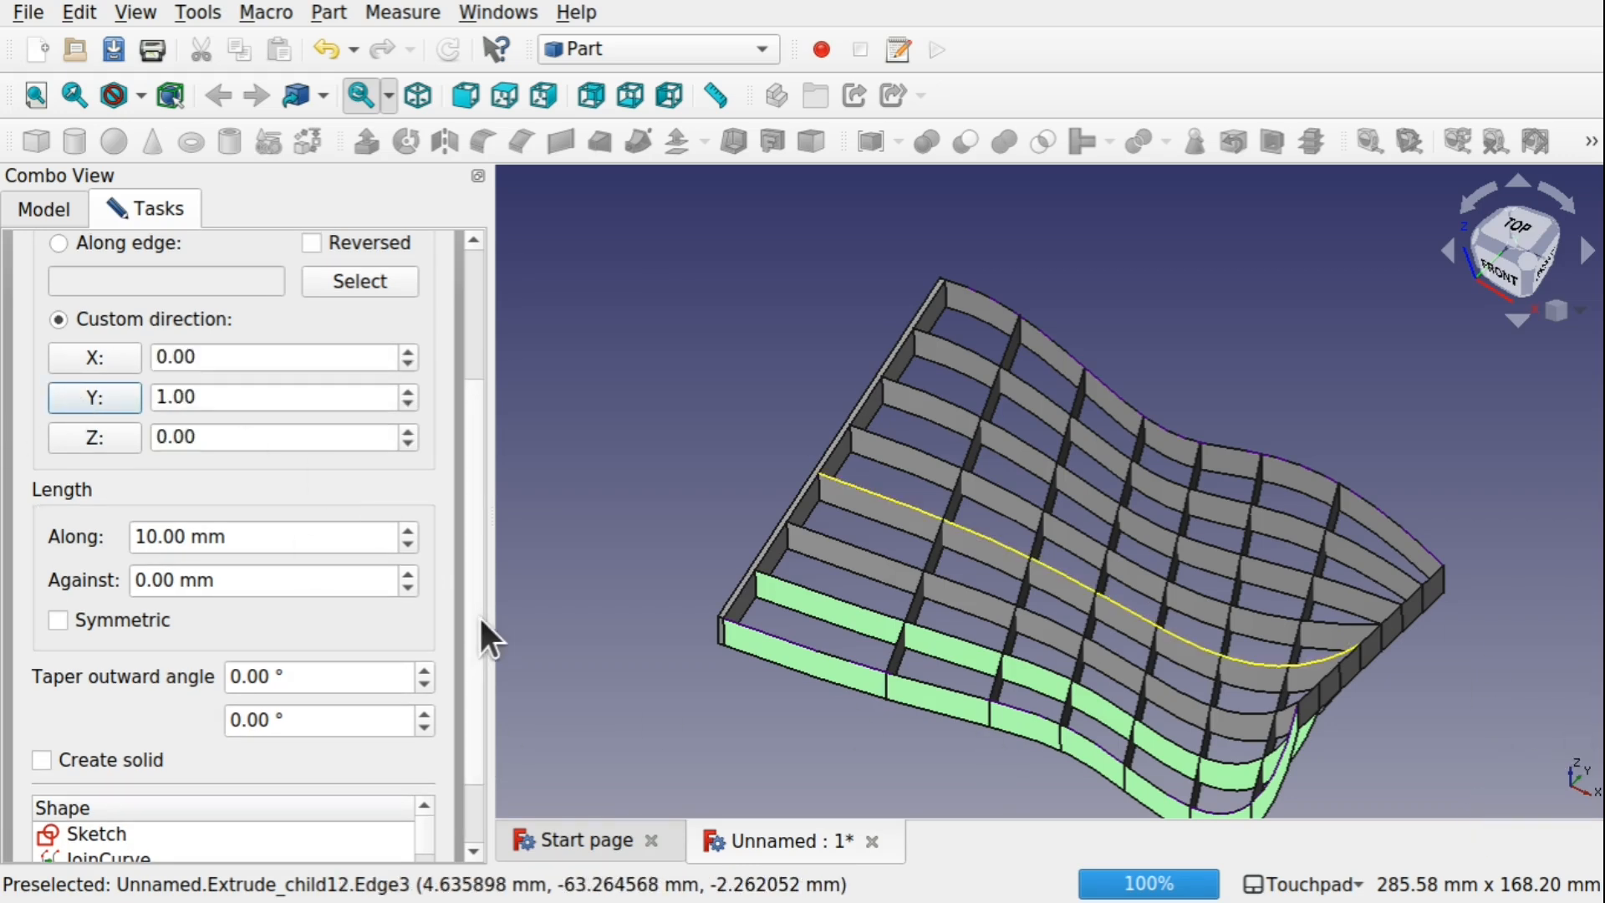
# Set the forward length to 3 mm, apply the extrusion to Extrude.14 and Extrude.15, and examine the thickened strips
pyautogui.scroll(-2, 480, 616)
pyautogui.moveTo(421, 741); pyautogui.dragTo(418, 790)
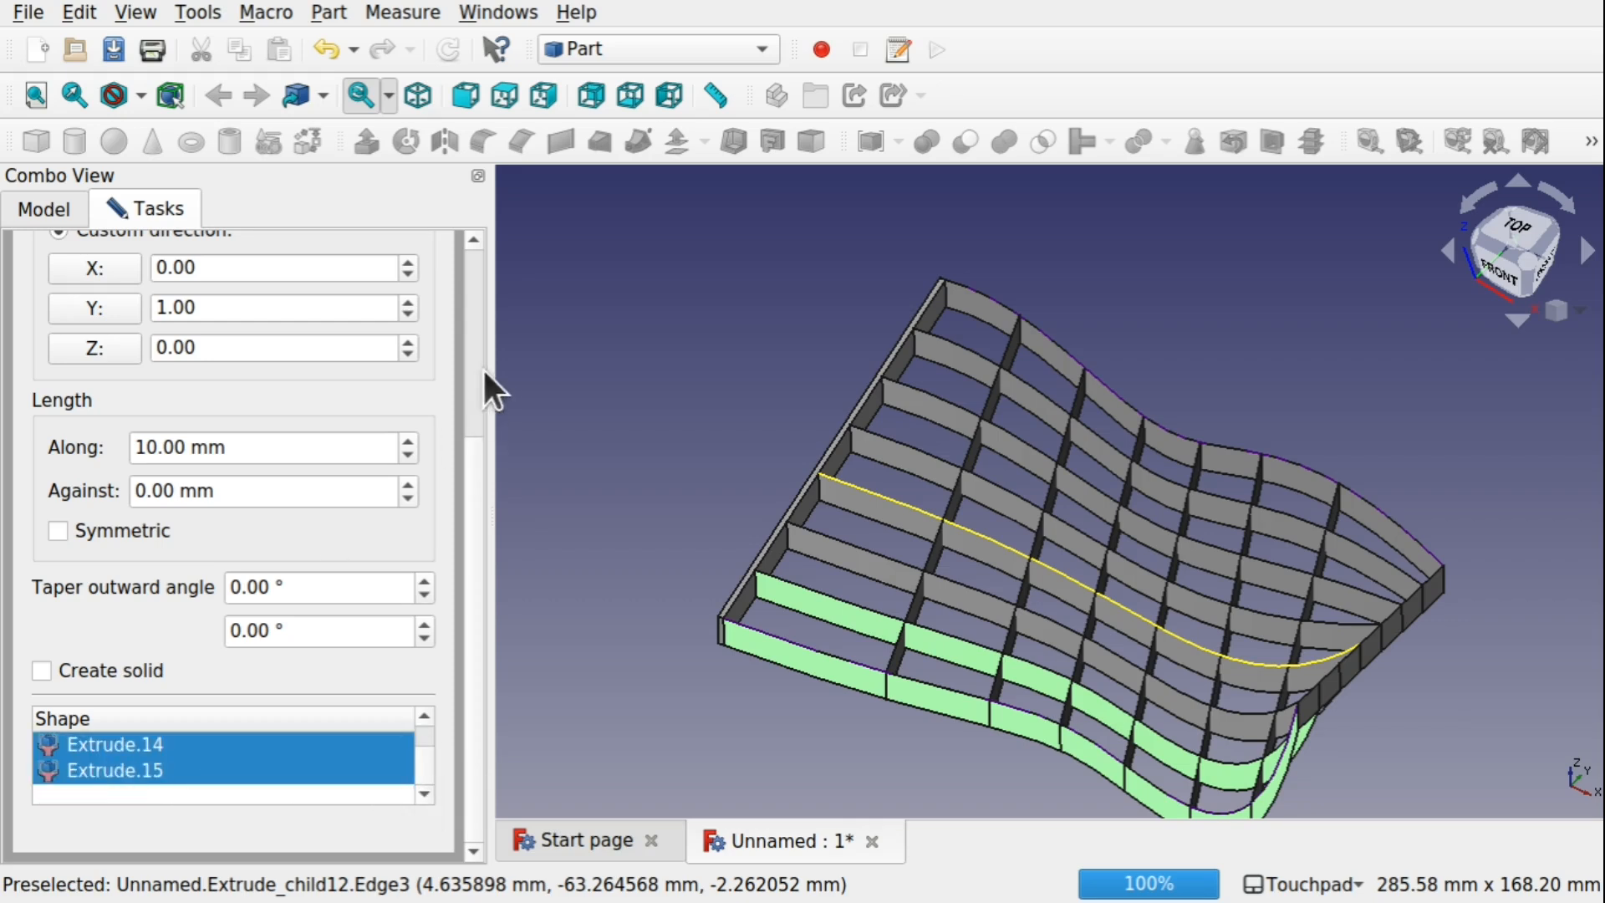
pyautogui.moveTo(479, 460); pyautogui.dragTo(481, 259)
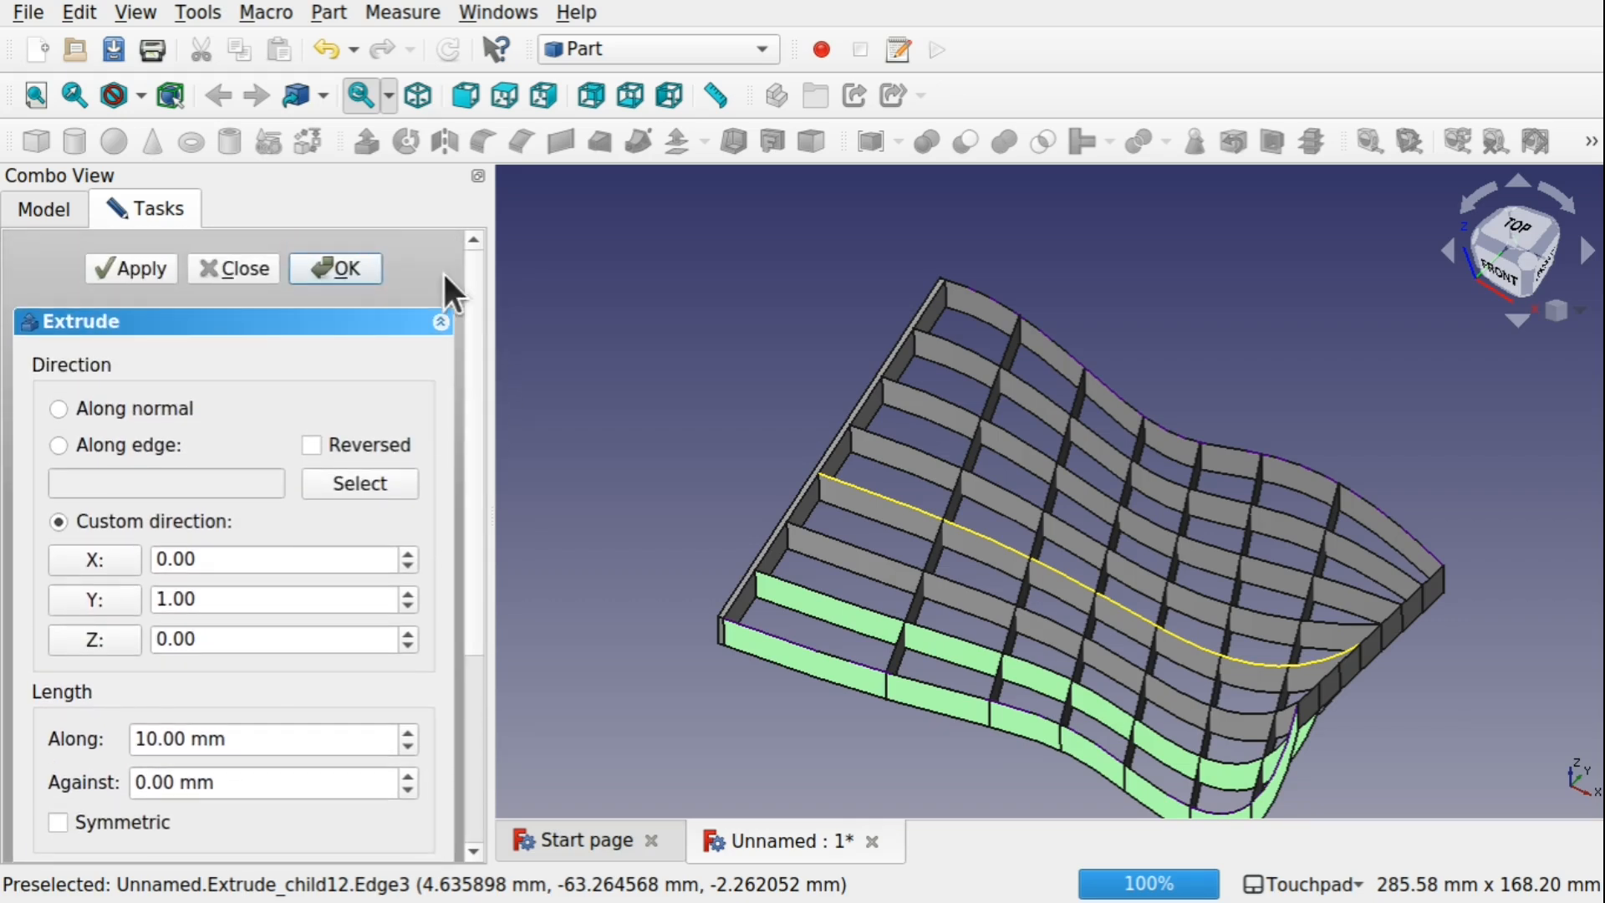
pyautogui.doubleClick(144, 739)
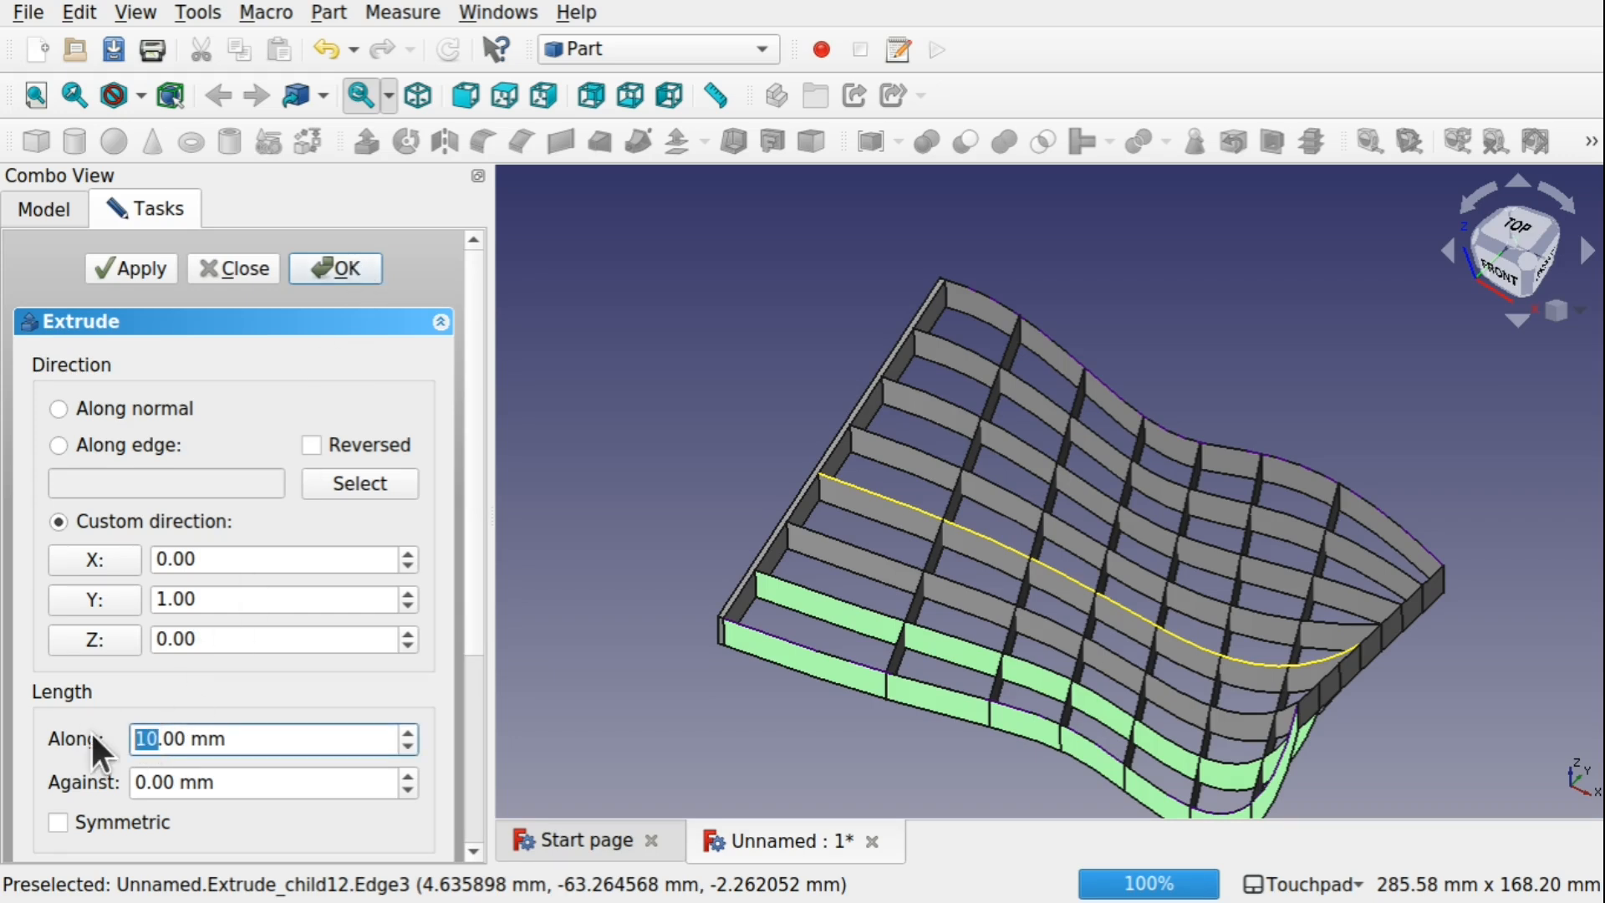
pyautogui.write('3')
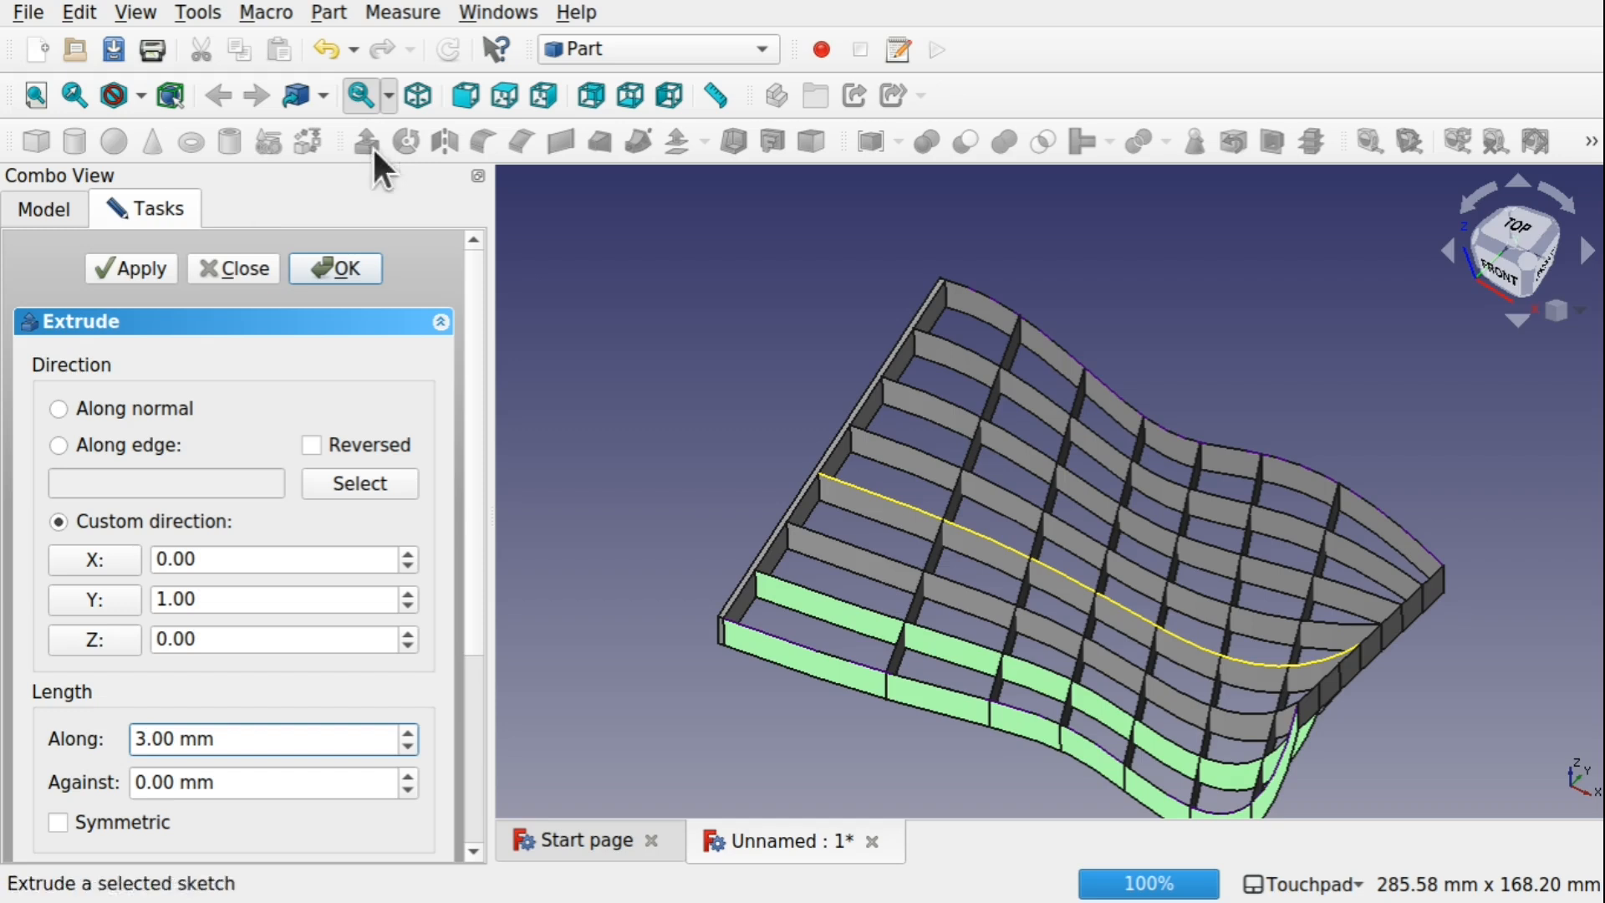
pyautogui.click(139, 267)
pyautogui.keyDown('alt'); pyautogui.moveTo(1082, 642); pyautogui.dragTo(1025, 674); pyautogui.keyUp('alt')
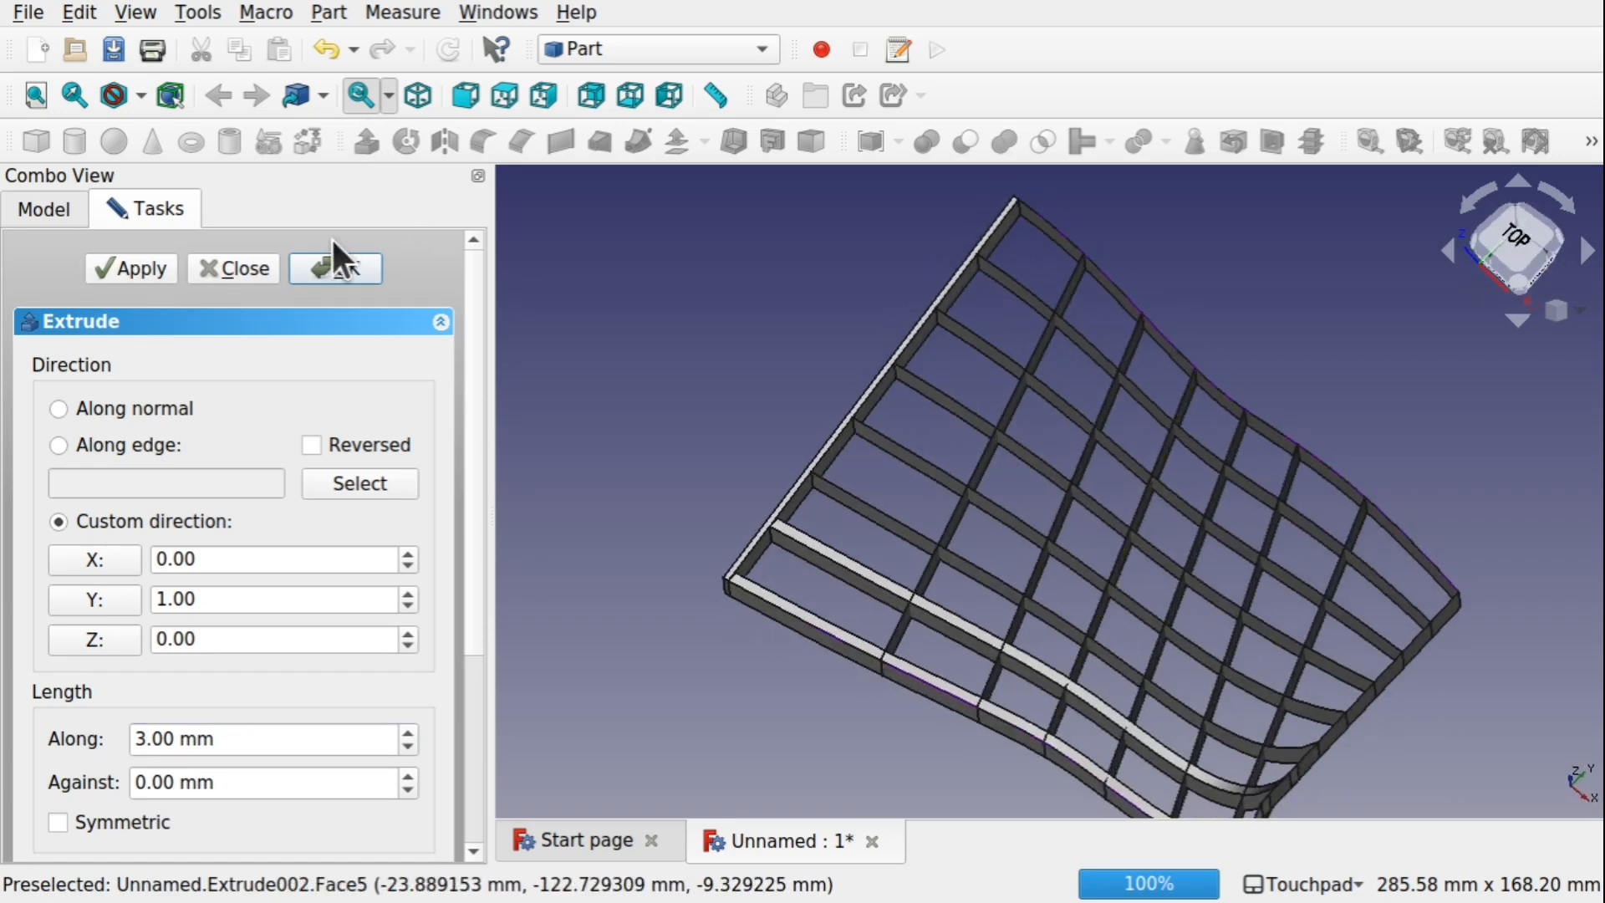
pyautogui.keyDown('alt'); pyautogui.moveTo(810, 424); pyautogui.dragTo(829, 463); pyautogui.keyUp('alt')
pyautogui.keyDown('alt'); pyautogui.moveTo(1107, 574); pyautogui.dragTo(1403, 576); pyautogui.keyUp('alt')
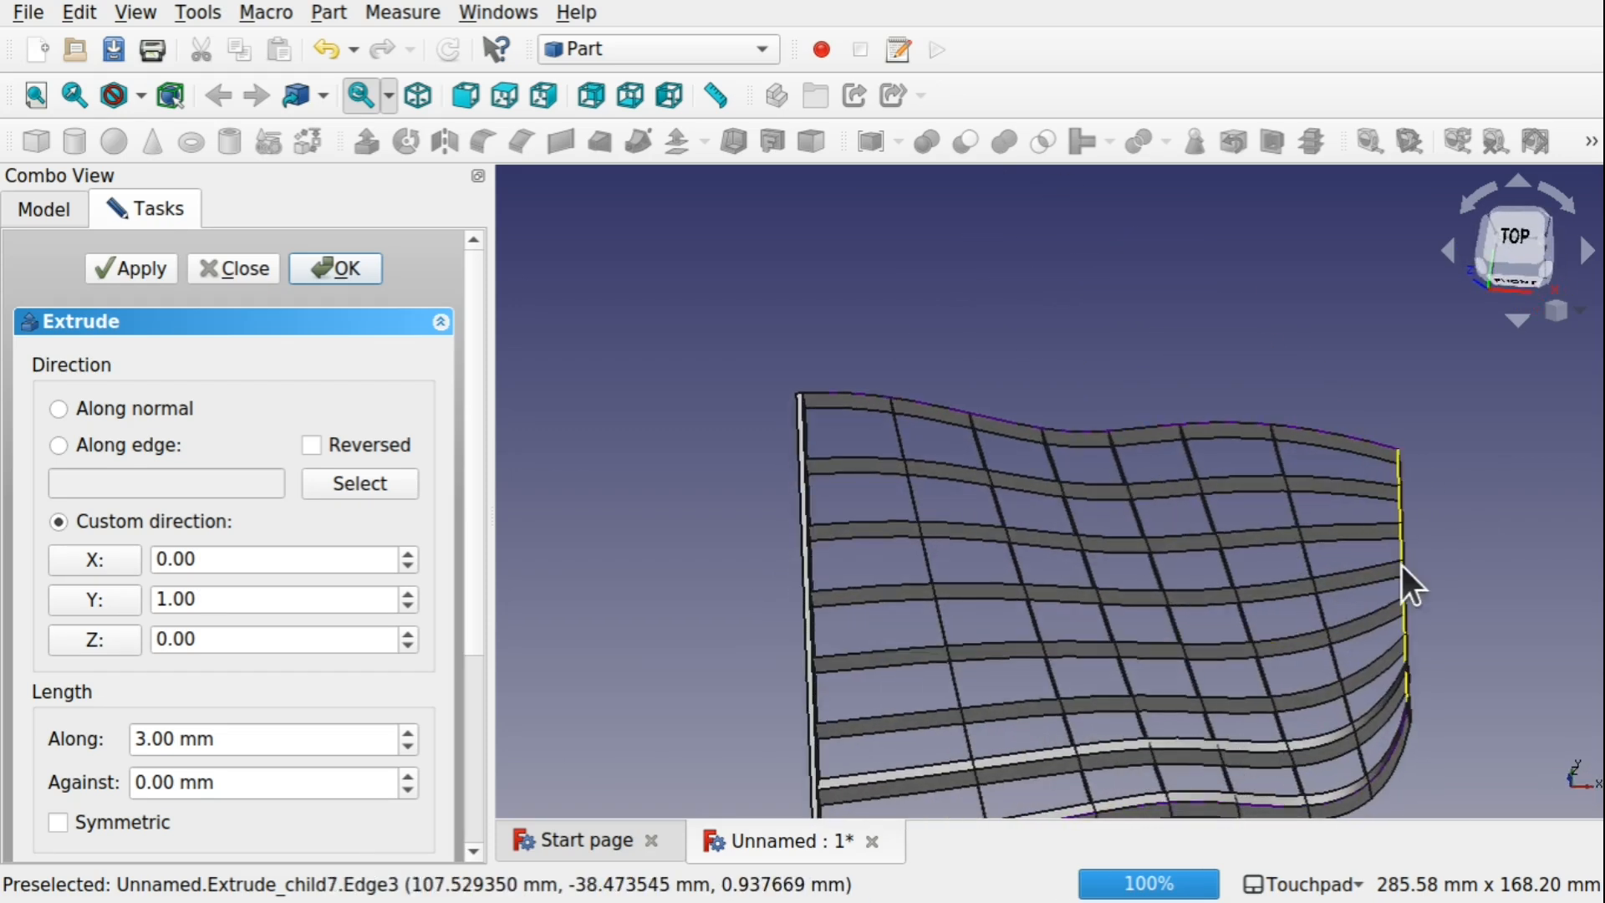
pyautogui.click(235, 270)
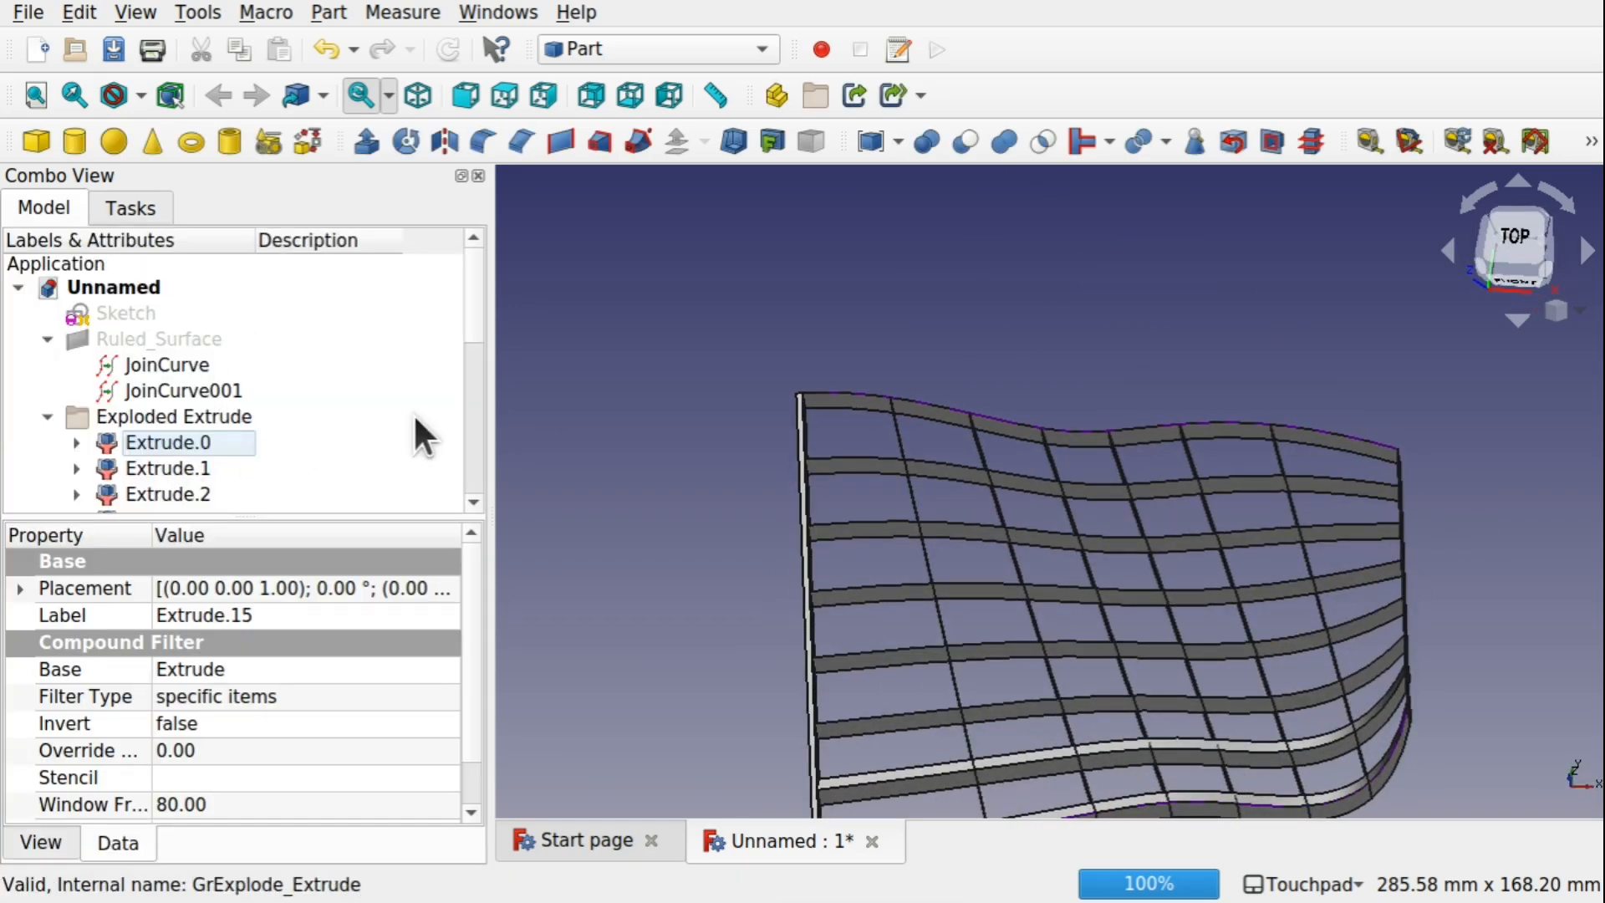
# Delete the trial solids Offset, Extrude001 and Extrude002
pyautogui.moveTo(473, 339); pyautogui.dragTo(454, 494)
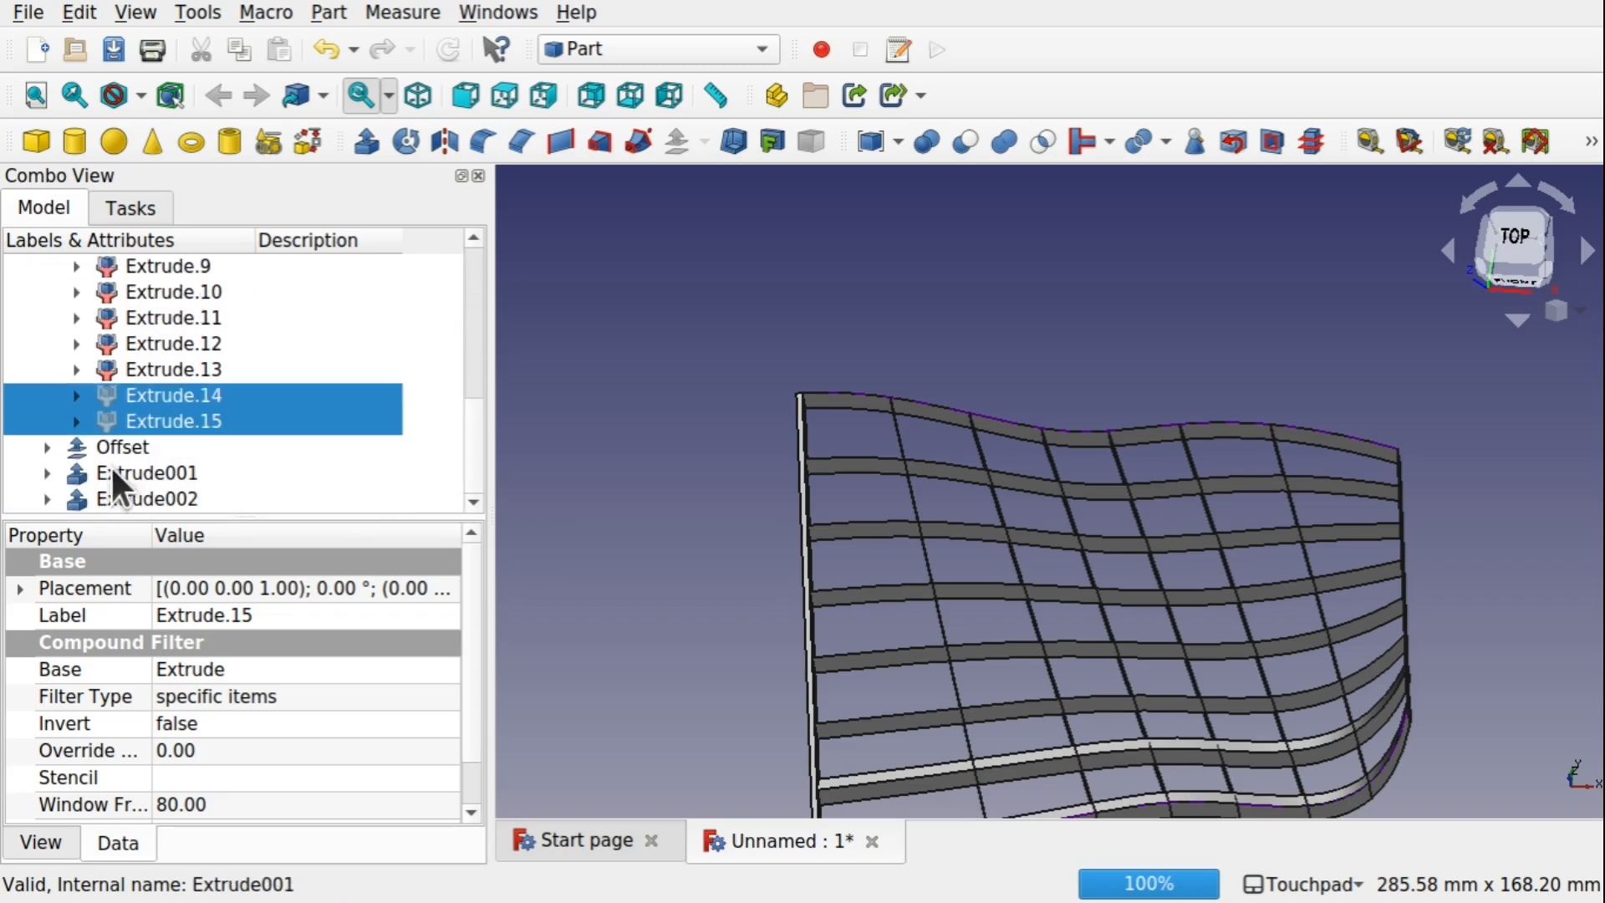
pyautogui.click(176, 477)
pyautogui.keyDown('ctrl'); pyautogui.click(159, 499); pyautogui.keyUp('ctrl')
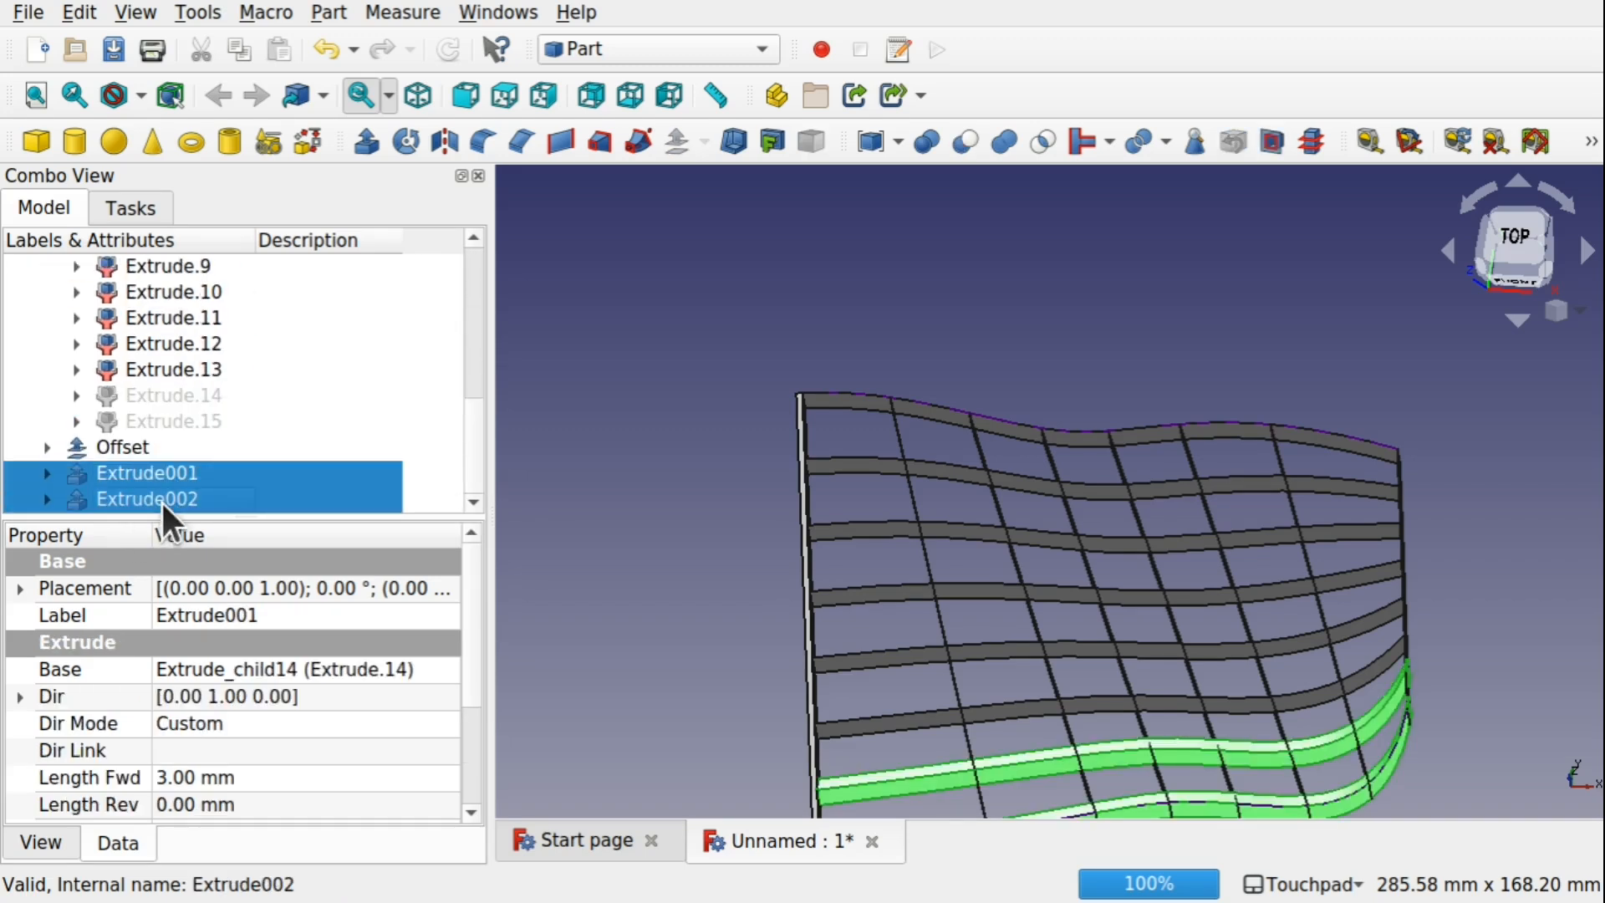
pyautogui.keyDown('ctrl'); pyautogui.click(133, 449); pyautogui.keyUp('ctrl')
pyautogui.rightClick(139, 449)
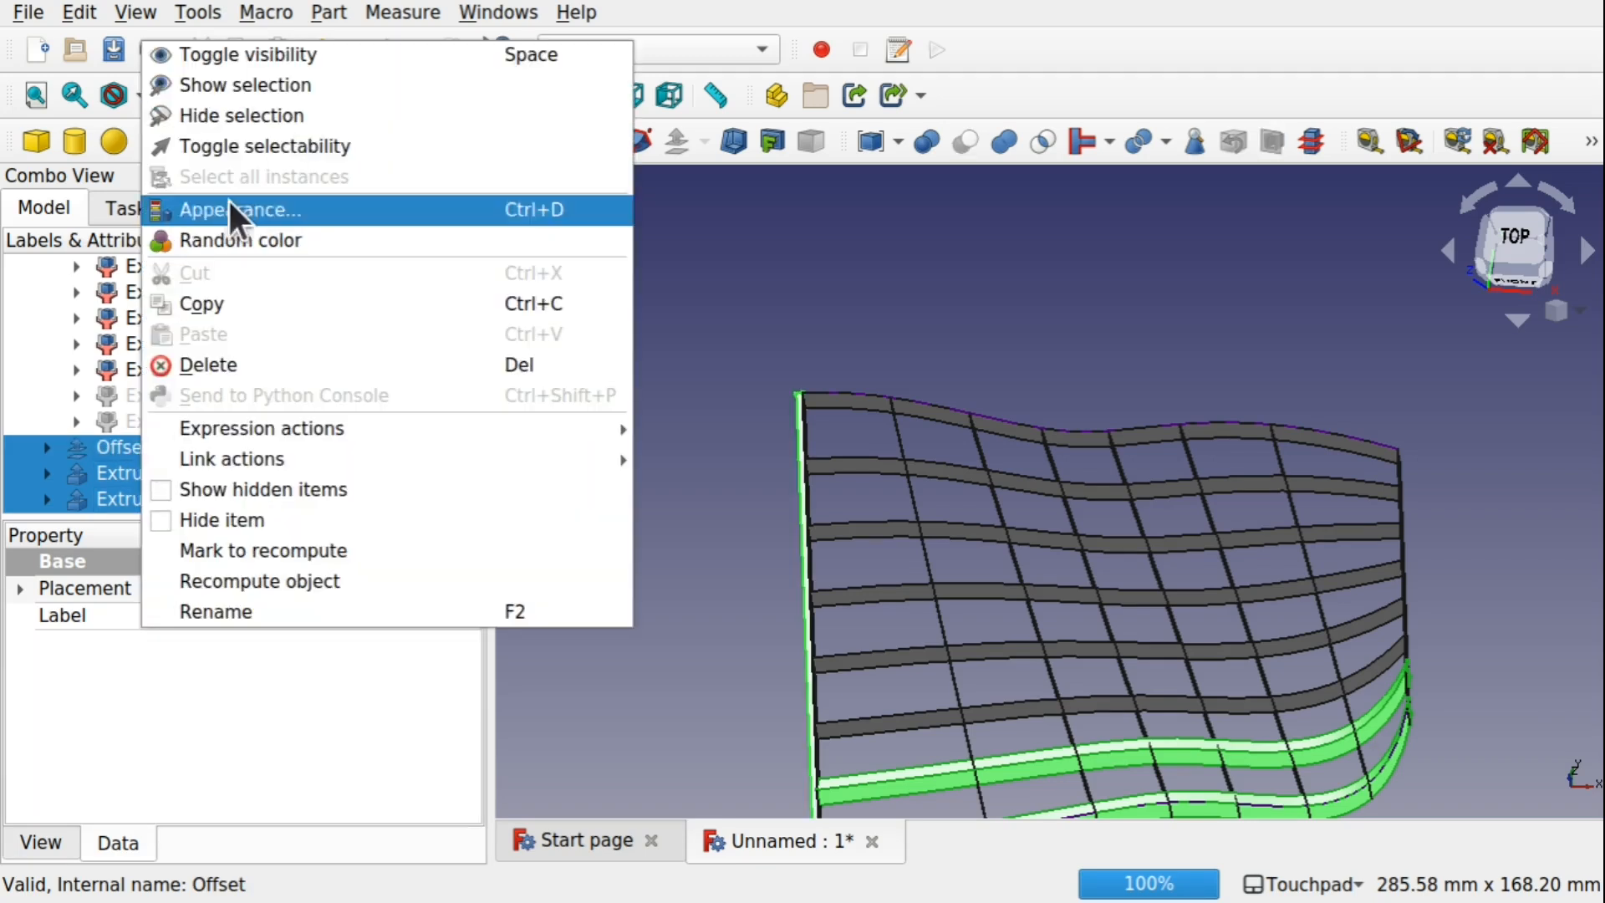
pyautogui.click(237, 361)
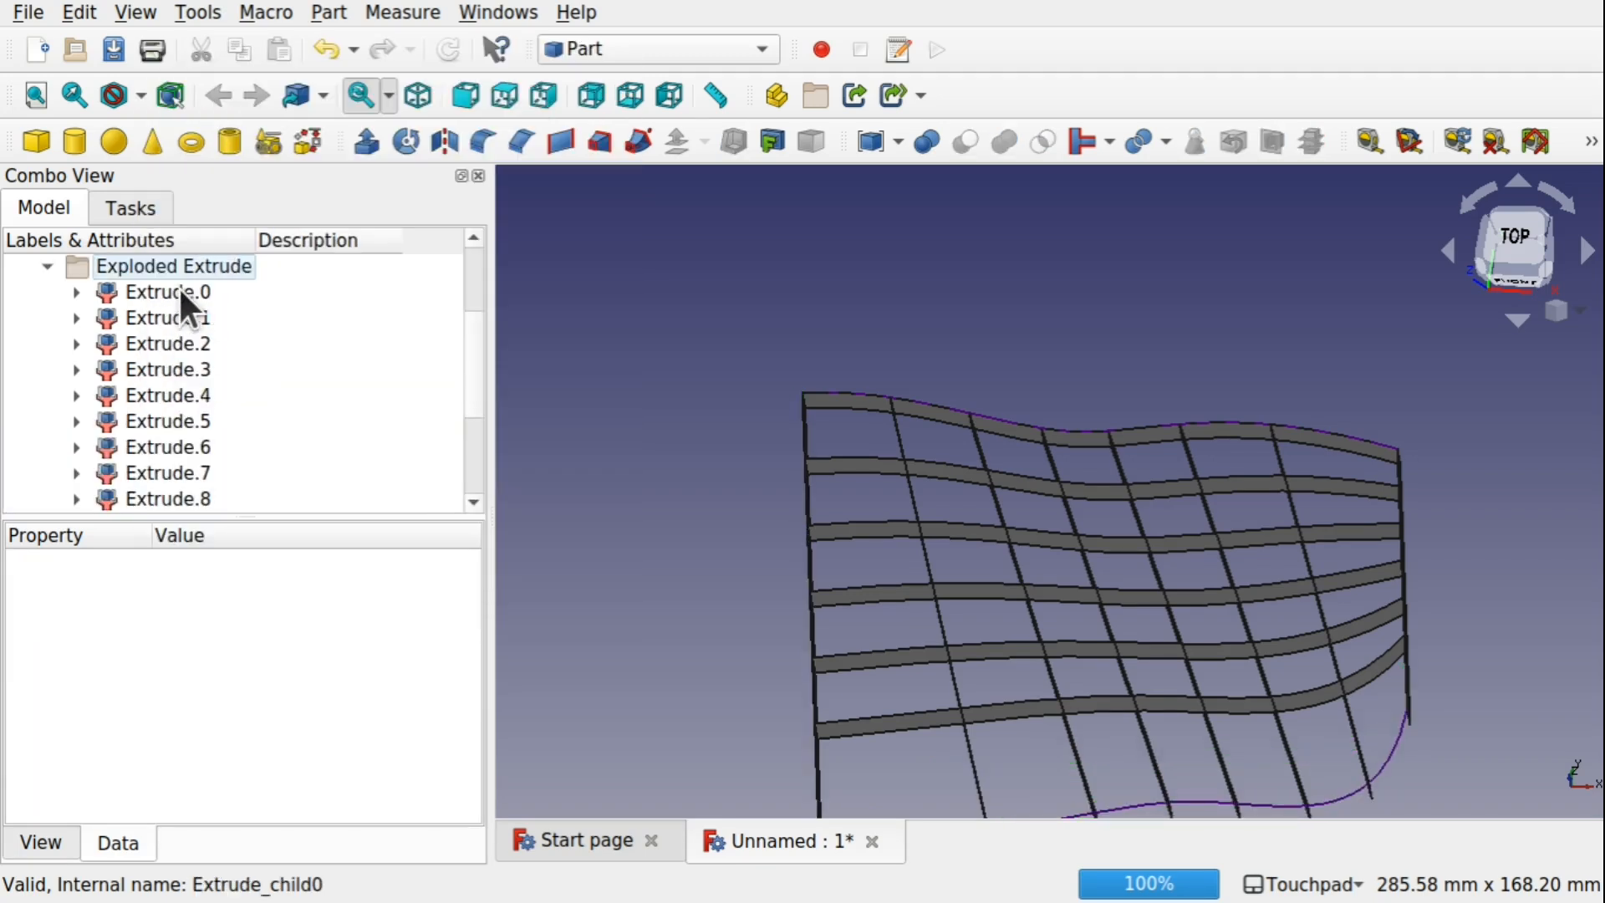
# Make the hidden strips Extrude.14 and Extrude.15 visible again
pyautogui.click(204, 294)
pyautogui.moveTo(467, 377); pyautogui.dragTo(472, 450)
pyautogui.click(180, 471)
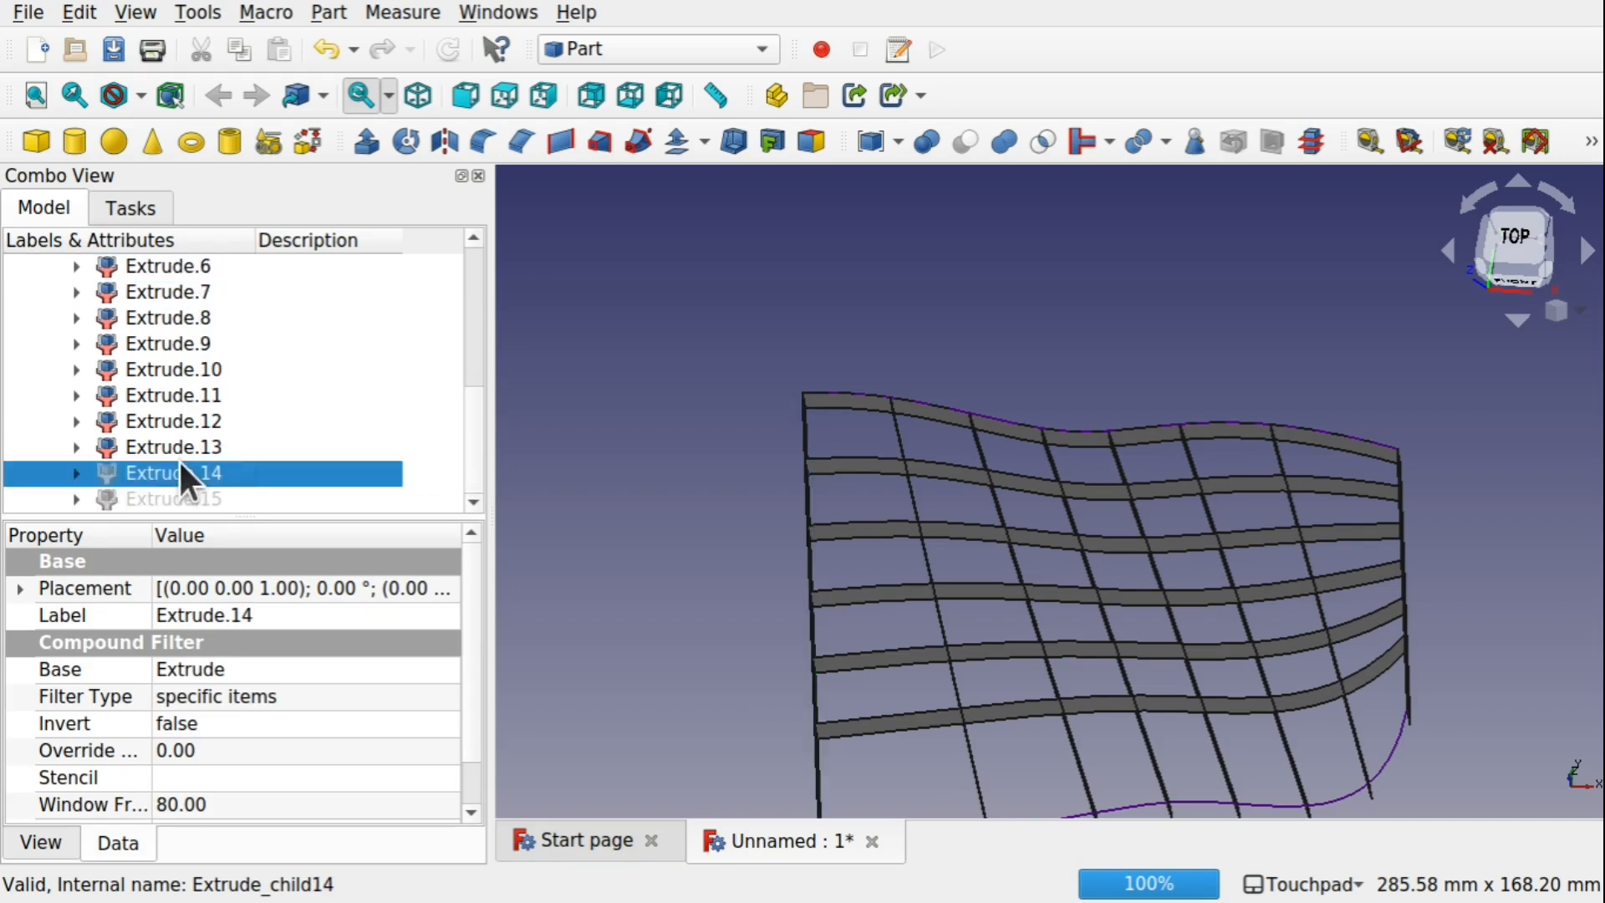
pyautogui.keyDown('shift'); pyautogui.click(195, 497); pyautogui.keyUp('shift')
pyautogui.press('space')
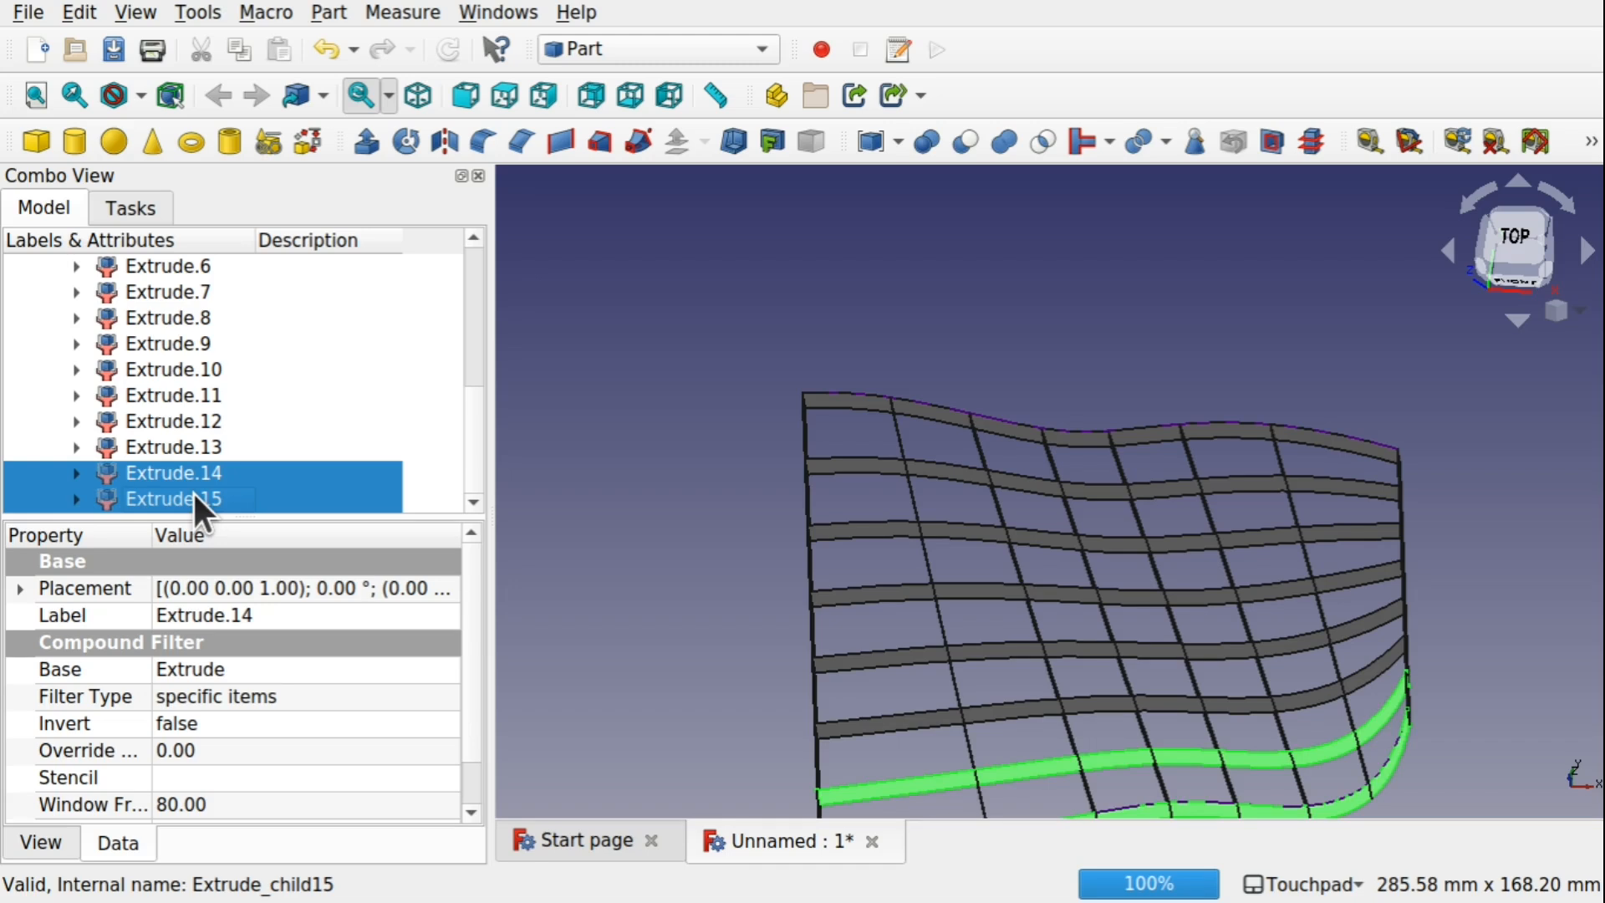
# Extrude all lengthwise strips, Extrude.8 through Extrude.15, by 3 mm along the custom Y direction
pyautogui.click(193, 493)
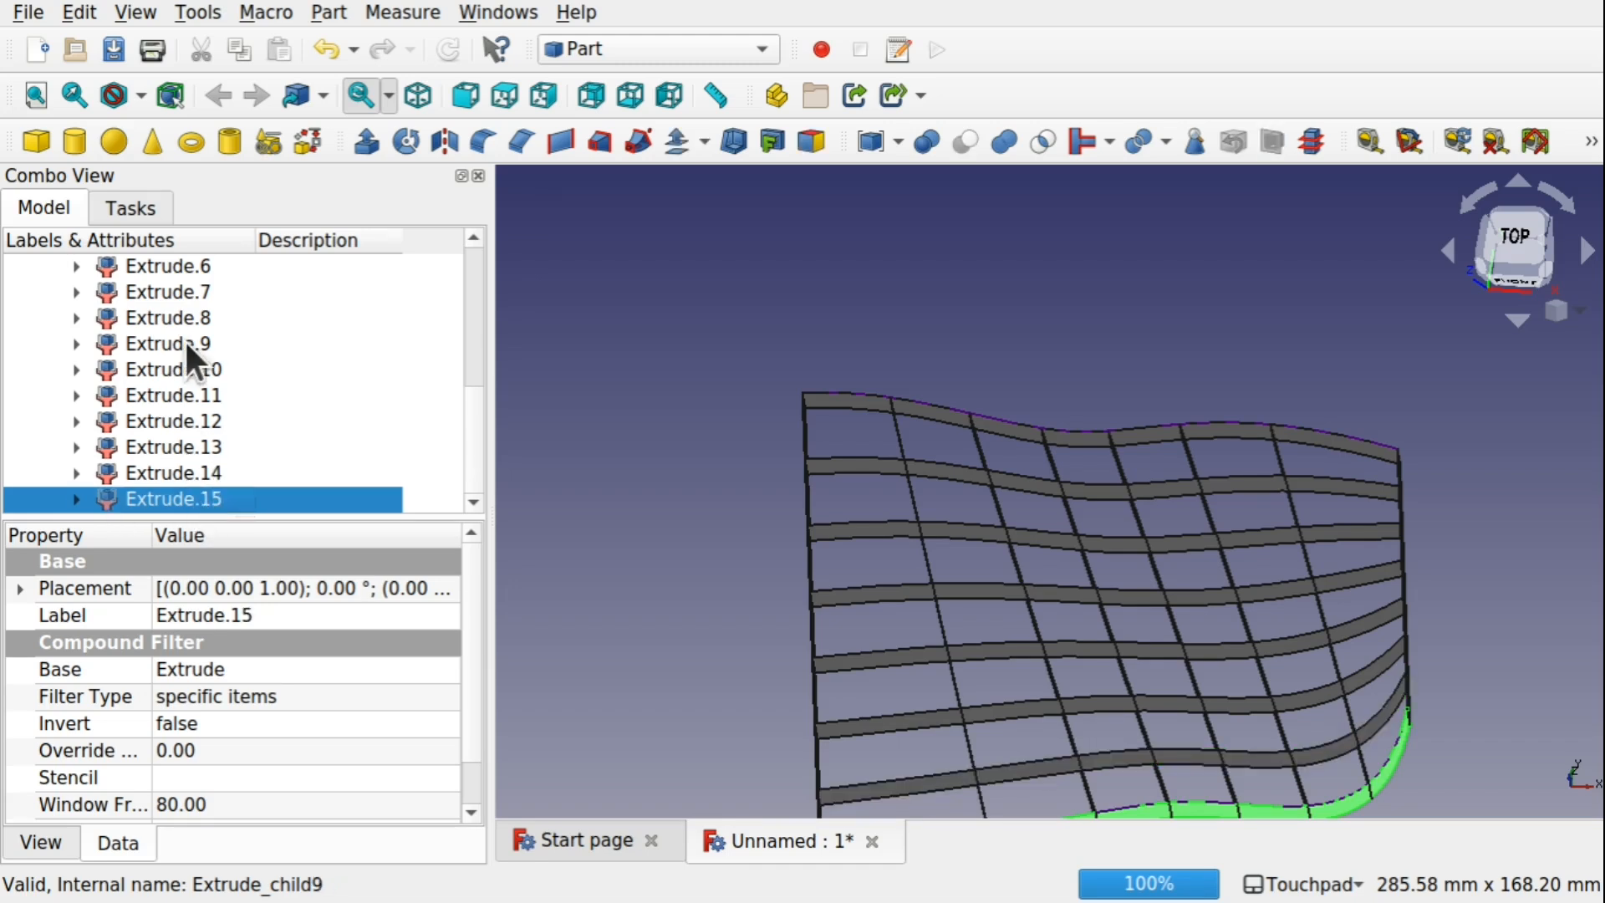
pyautogui.keyDown('shift'); pyautogui.click(174, 310); pyautogui.keyUp('shift')
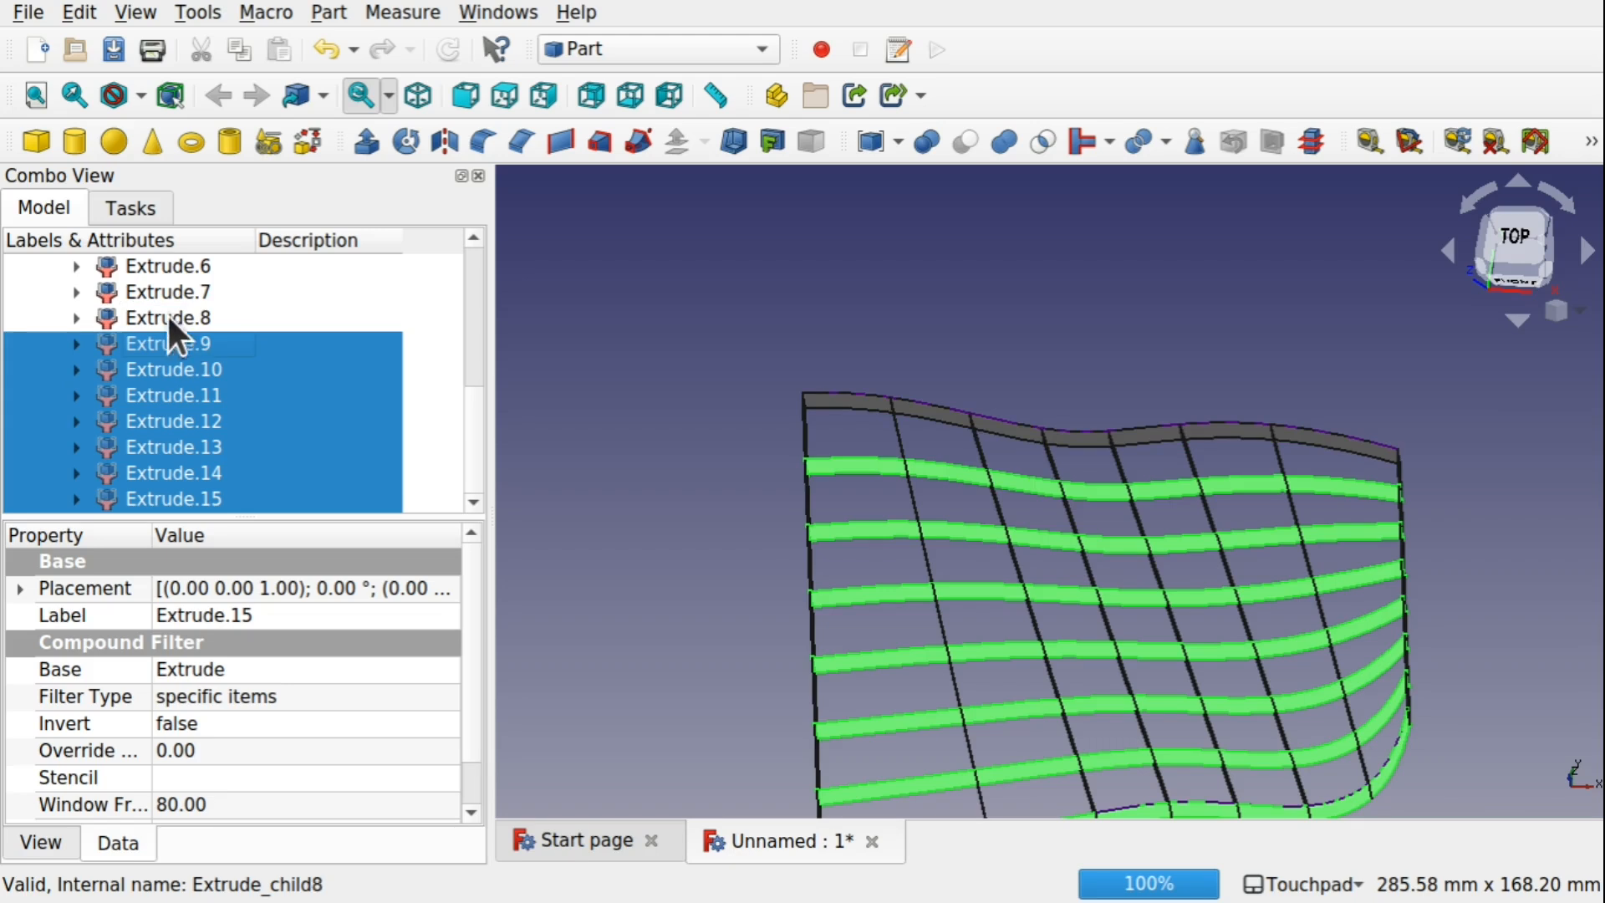
pyautogui.click(373, 138)
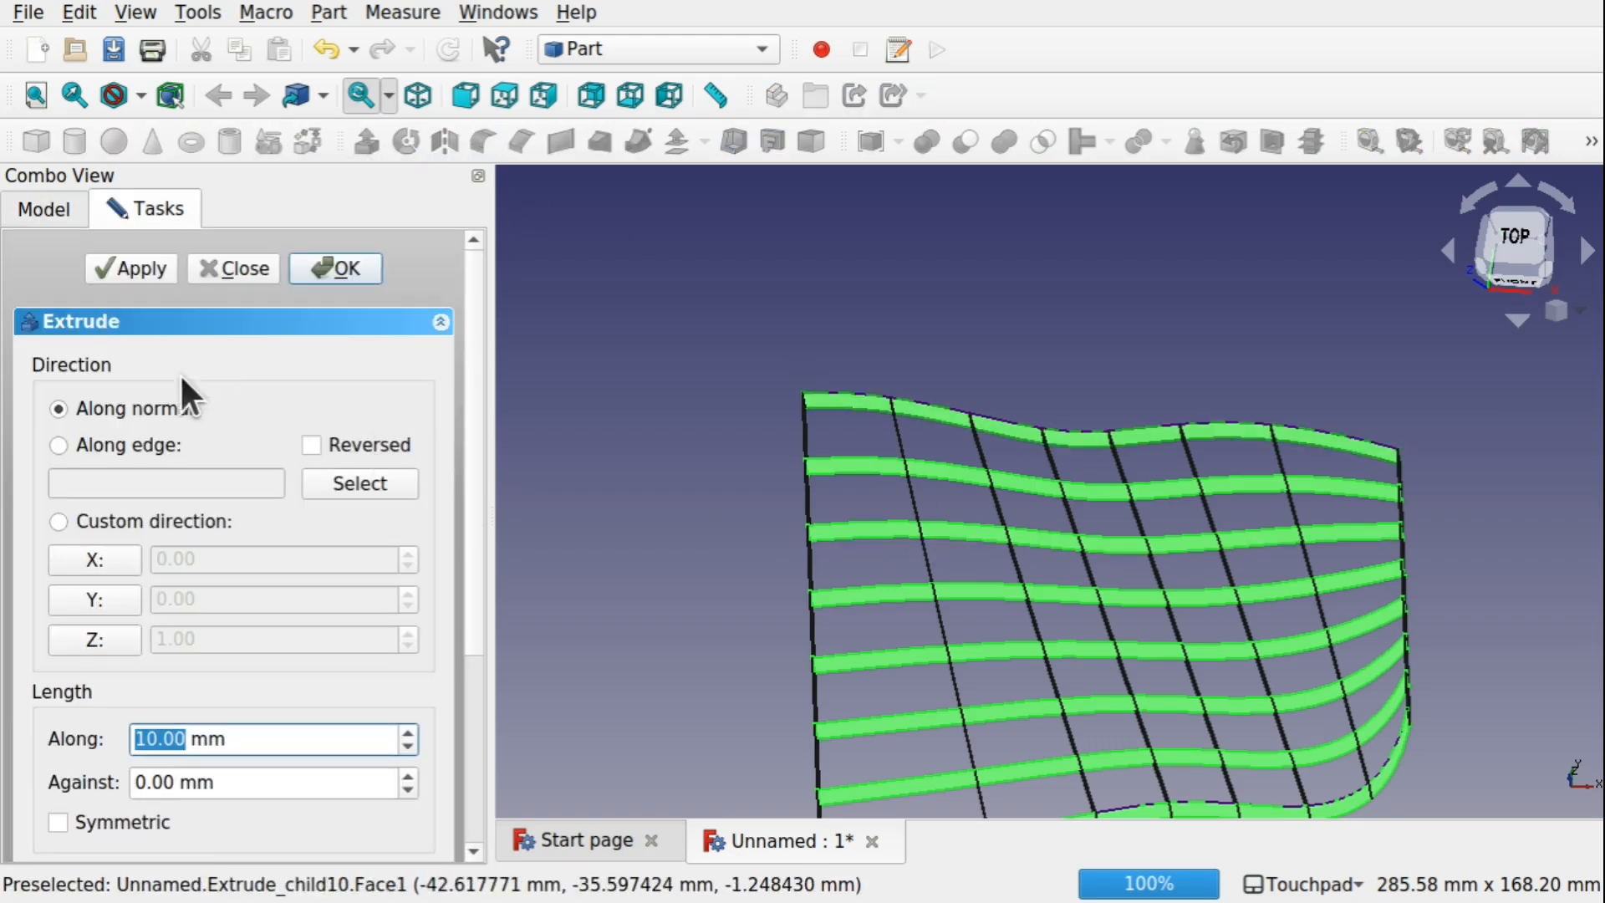
pyautogui.click(105, 590)
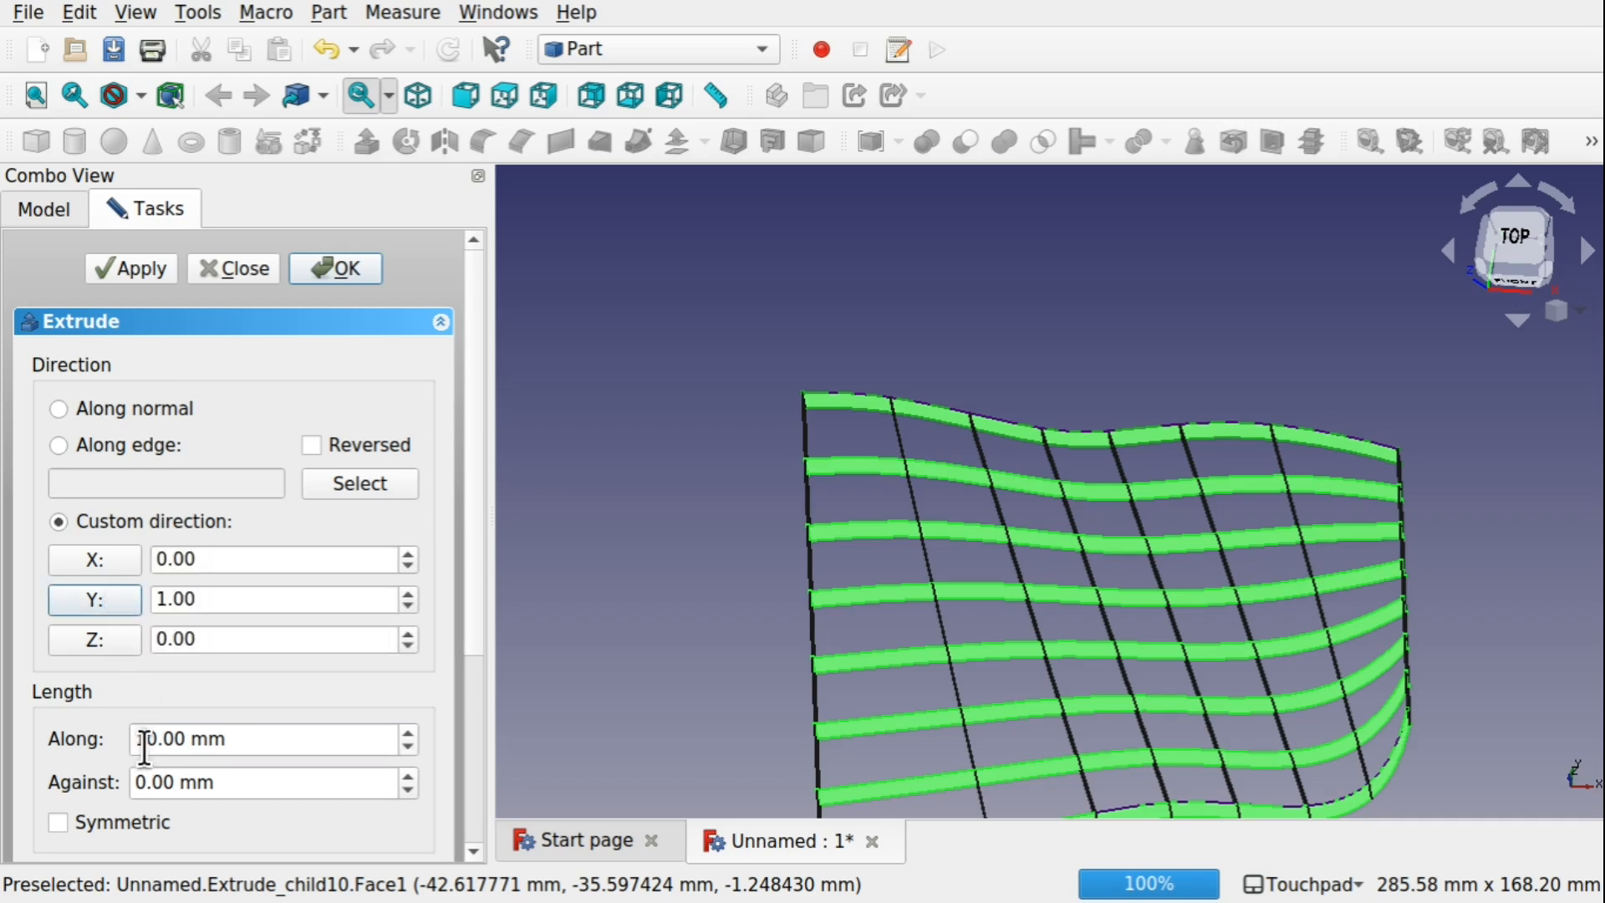
pyautogui.moveTo(158, 739); pyautogui.dragTo(93, 729)
pyautogui.write('3')
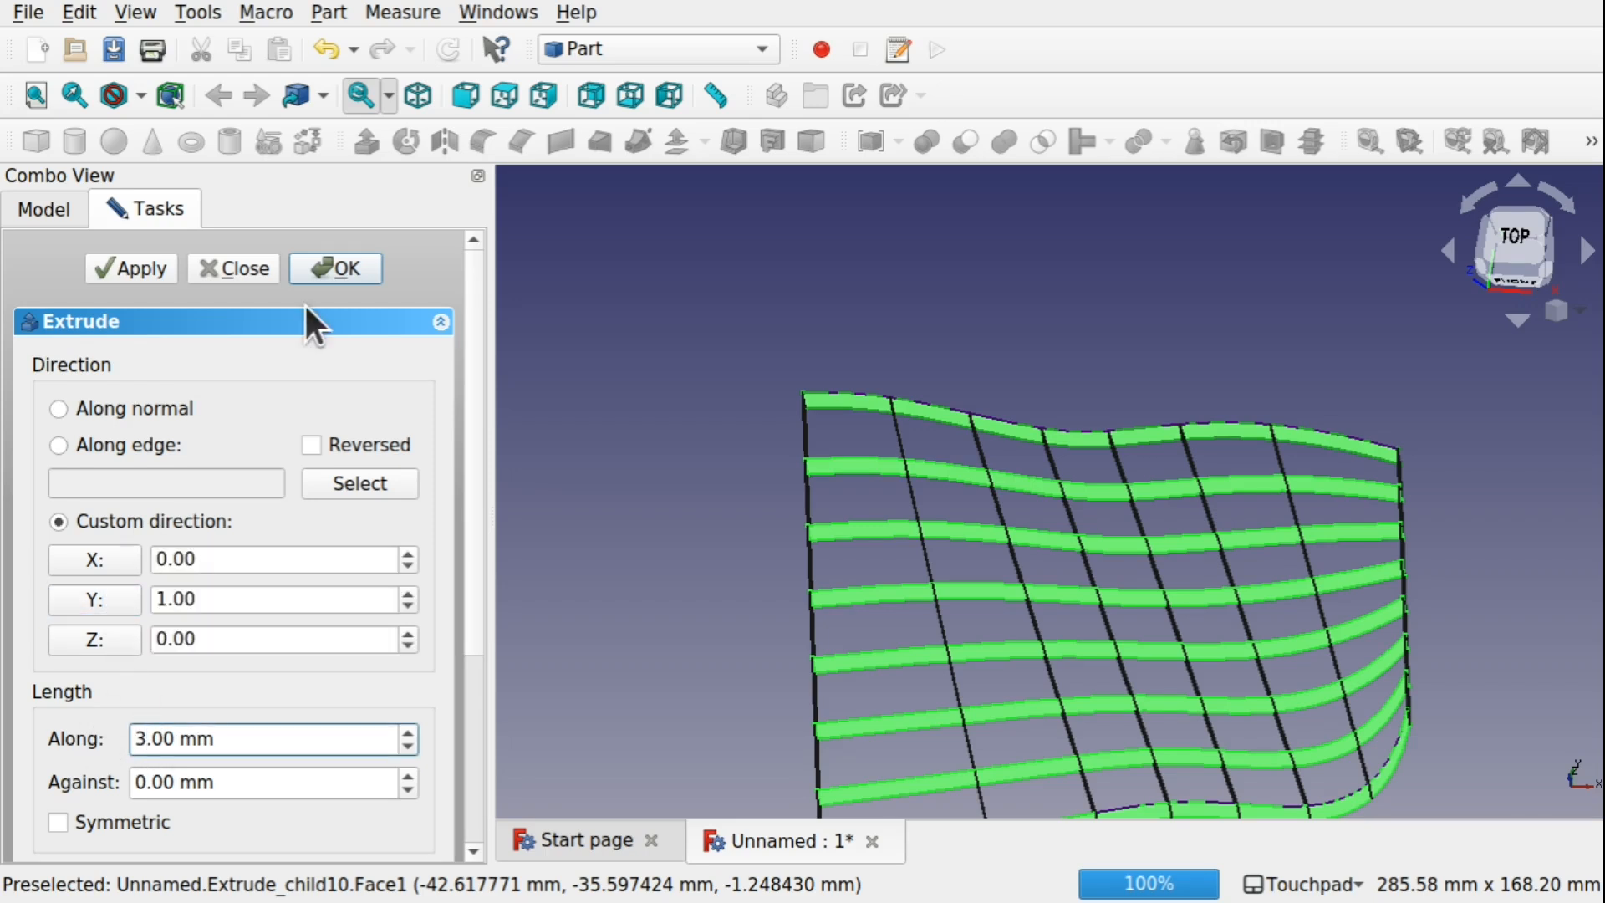
pyautogui.click(343, 267)
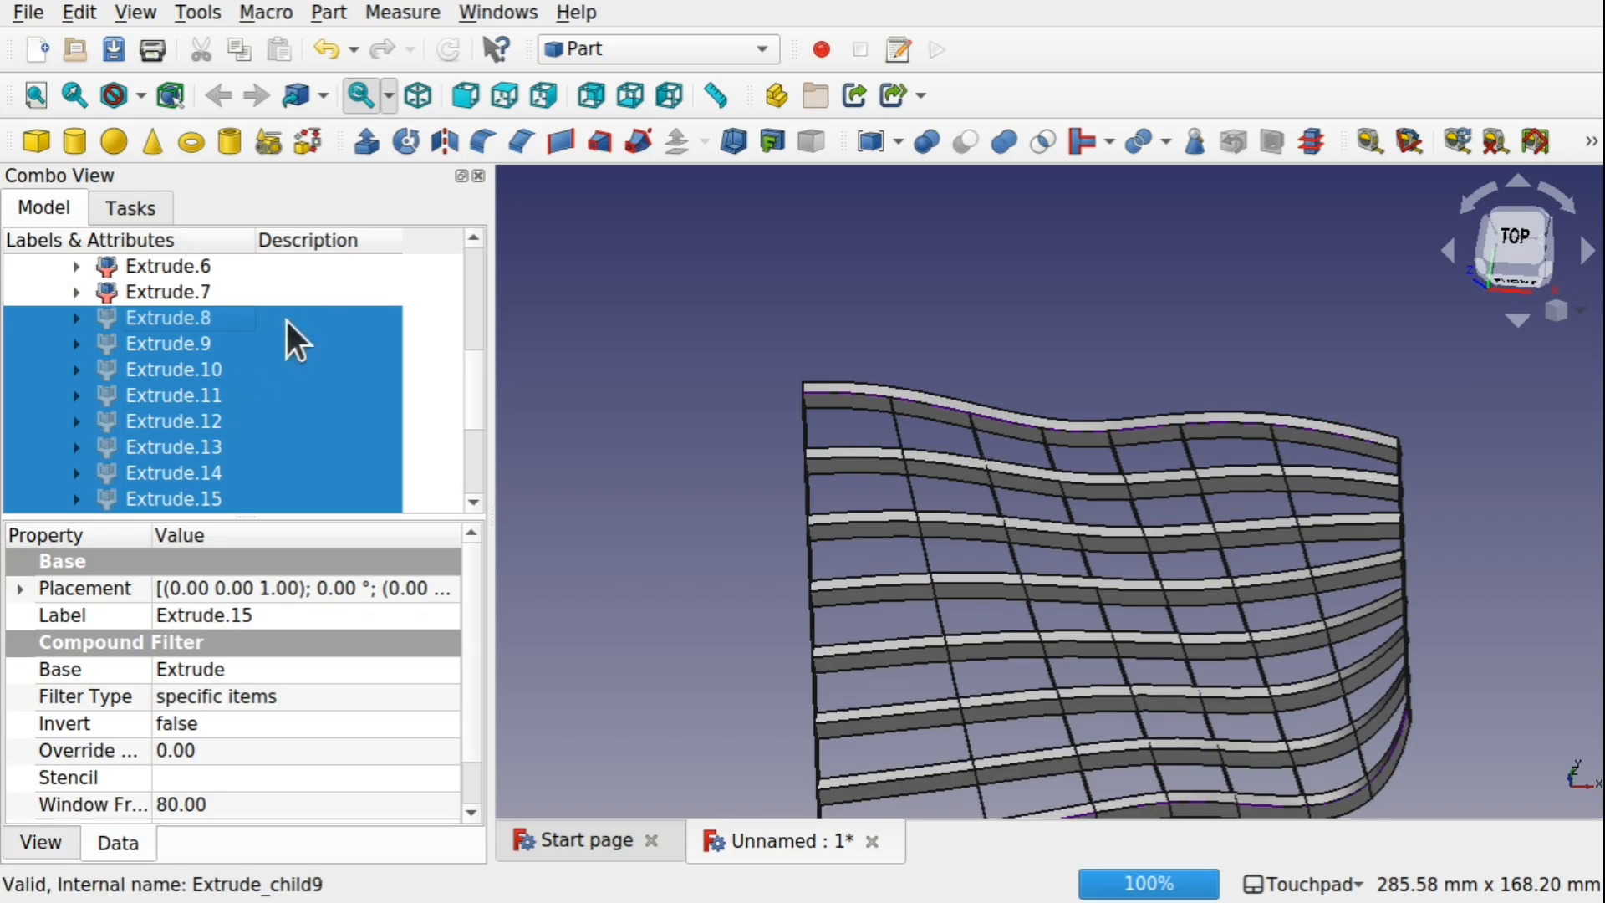
# Extrude all crosswise strips, Extrude.0 through Extrude.7, by 3 mm along the custom X direction
pyautogui.click(195, 291)
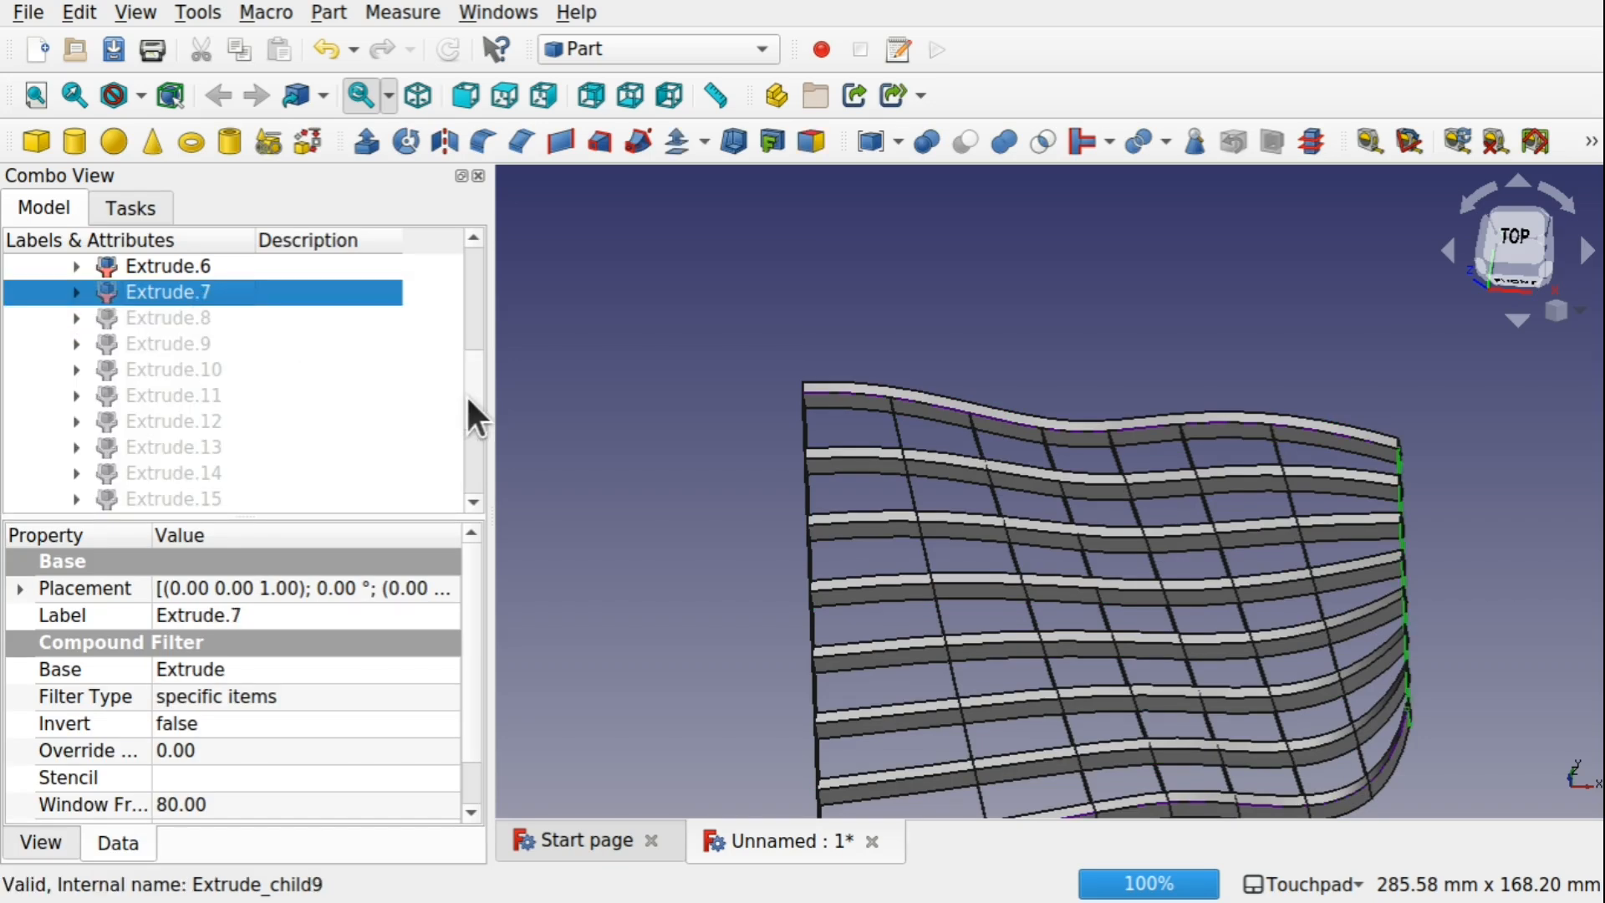
pyautogui.moveTo(465, 394); pyautogui.dragTo(468, 319)
pyautogui.keyDown('shift'); pyautogui.click(178, 367); pyautogui.keyUp('shift')
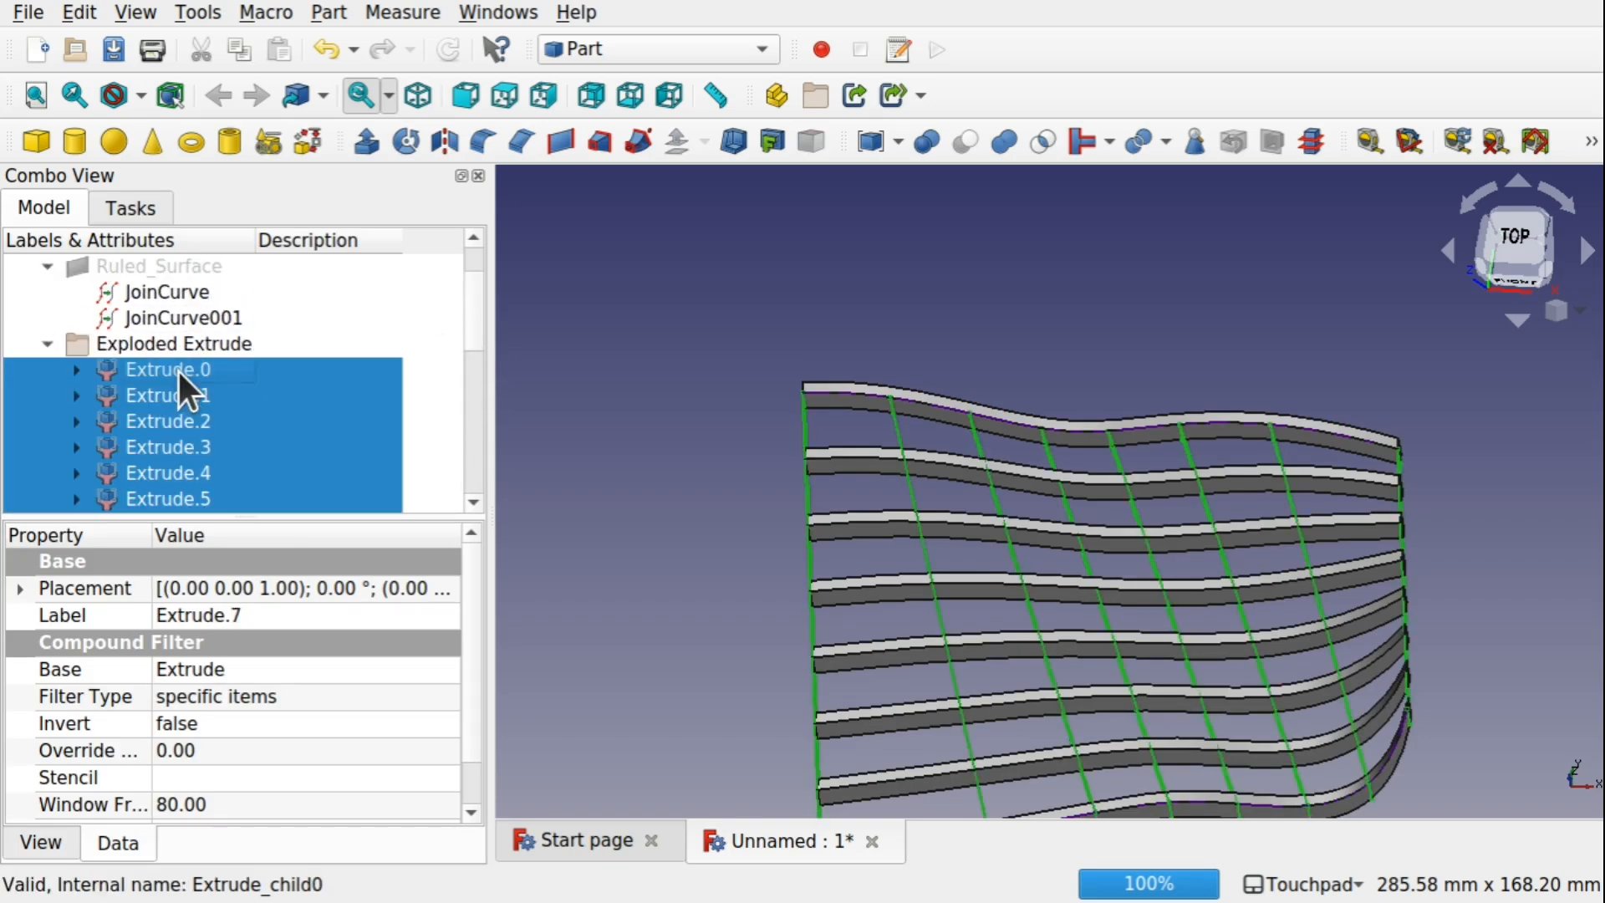
pyautogui.click(365, 141)
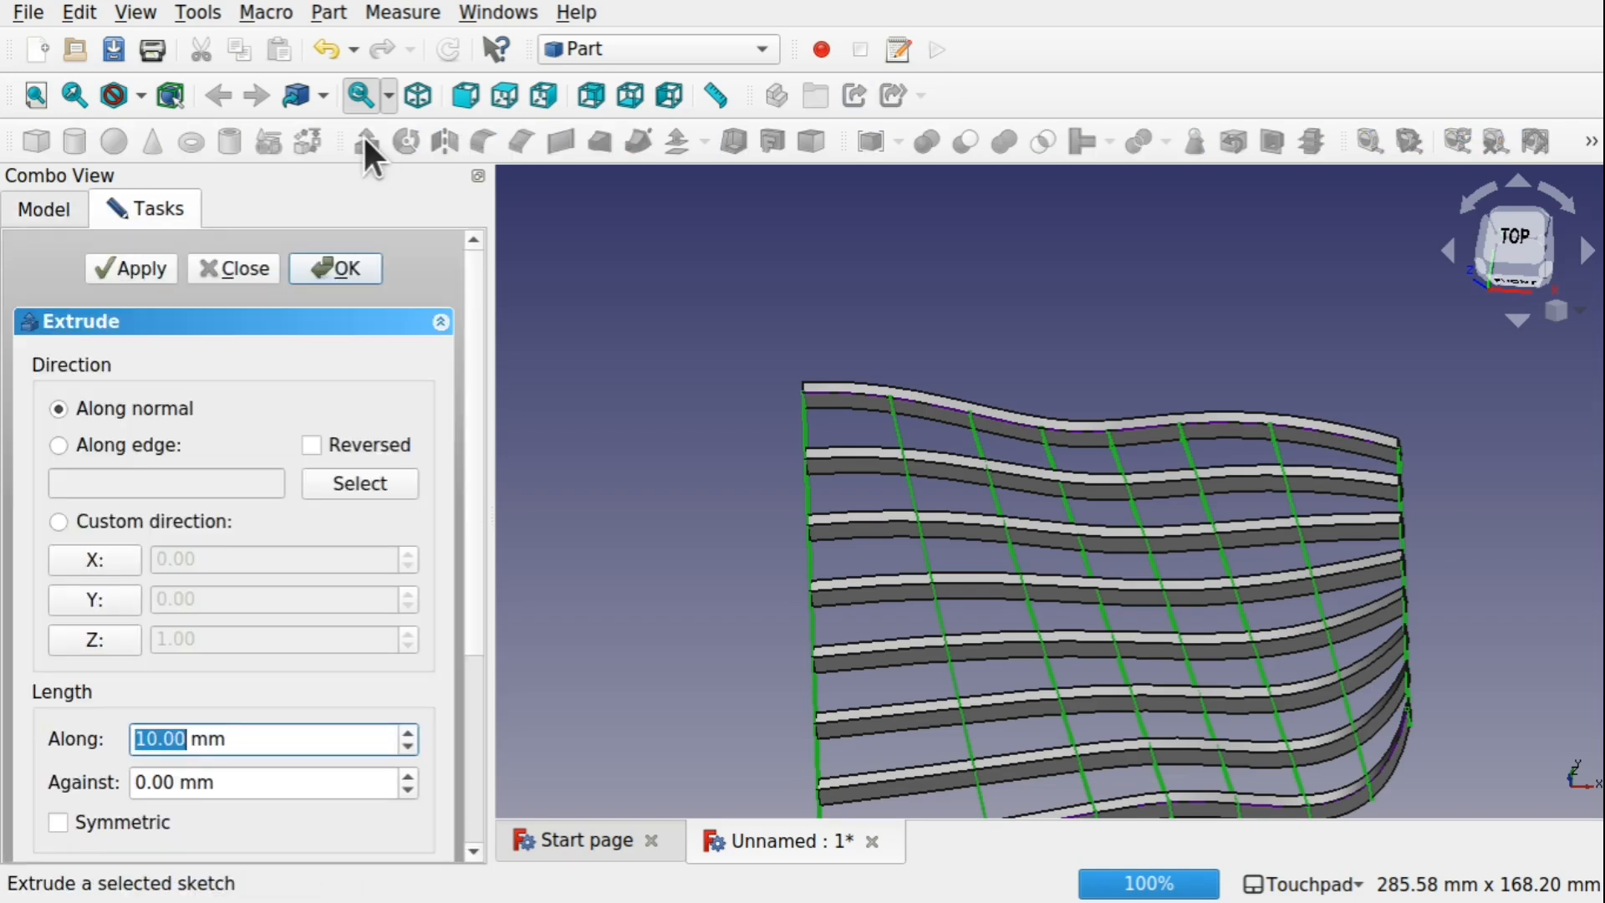
pyautogui.click(102, 561)
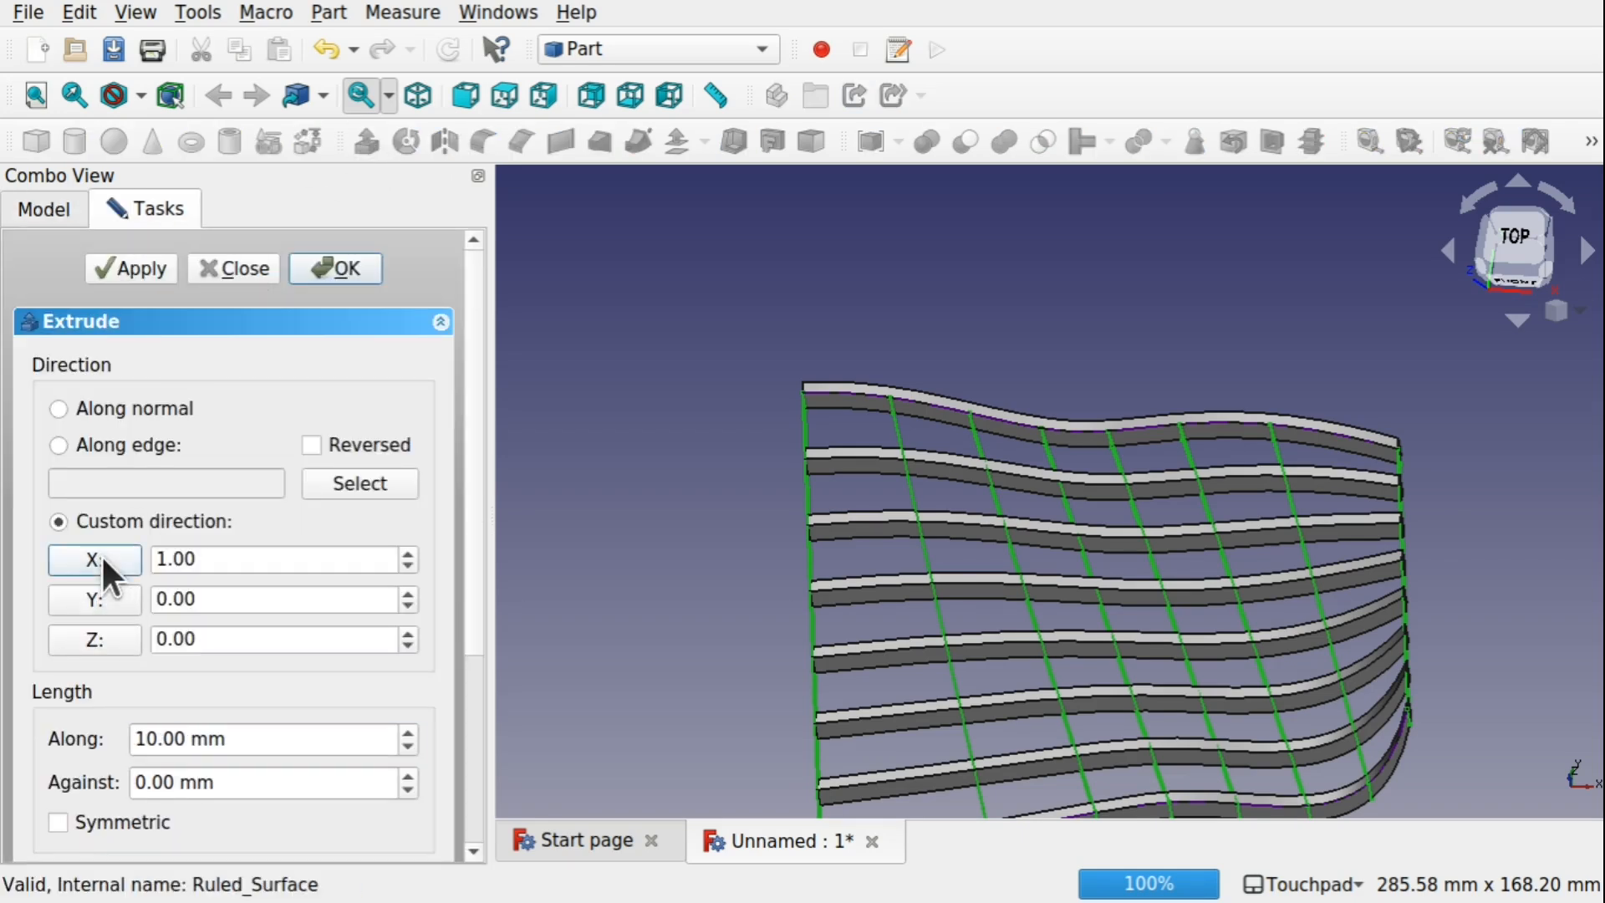
pyautogui.click(155, 739)
pyautogui.moveTo(155, 739); pyautogui.dragTo(89, 724)
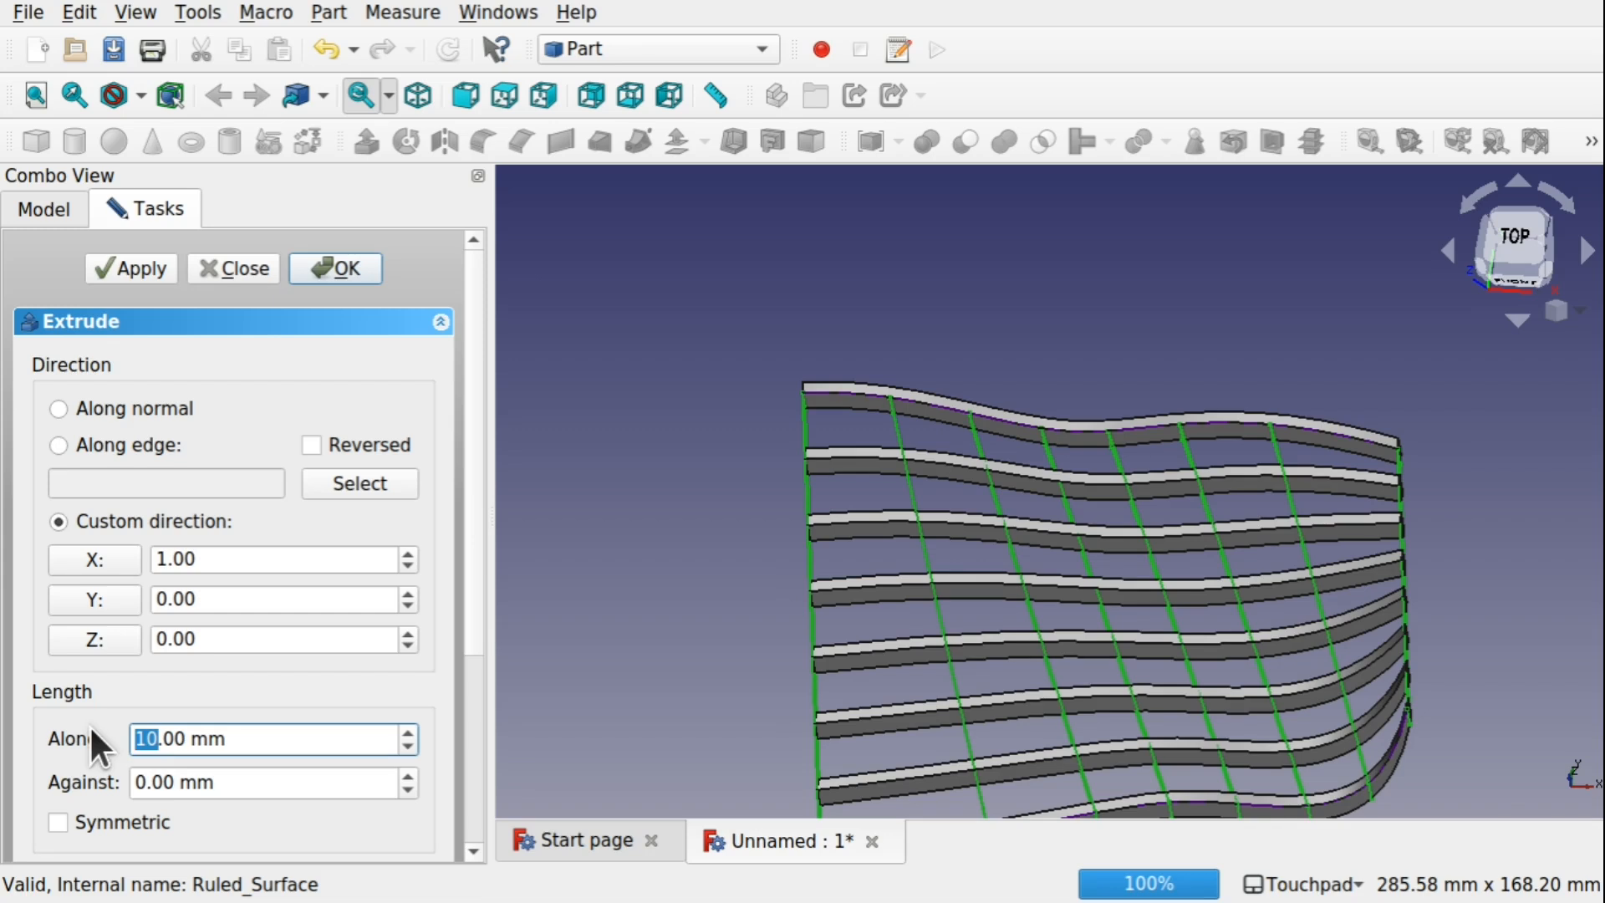
pyautogui.write('3')
pyautogui.click(341, 266)
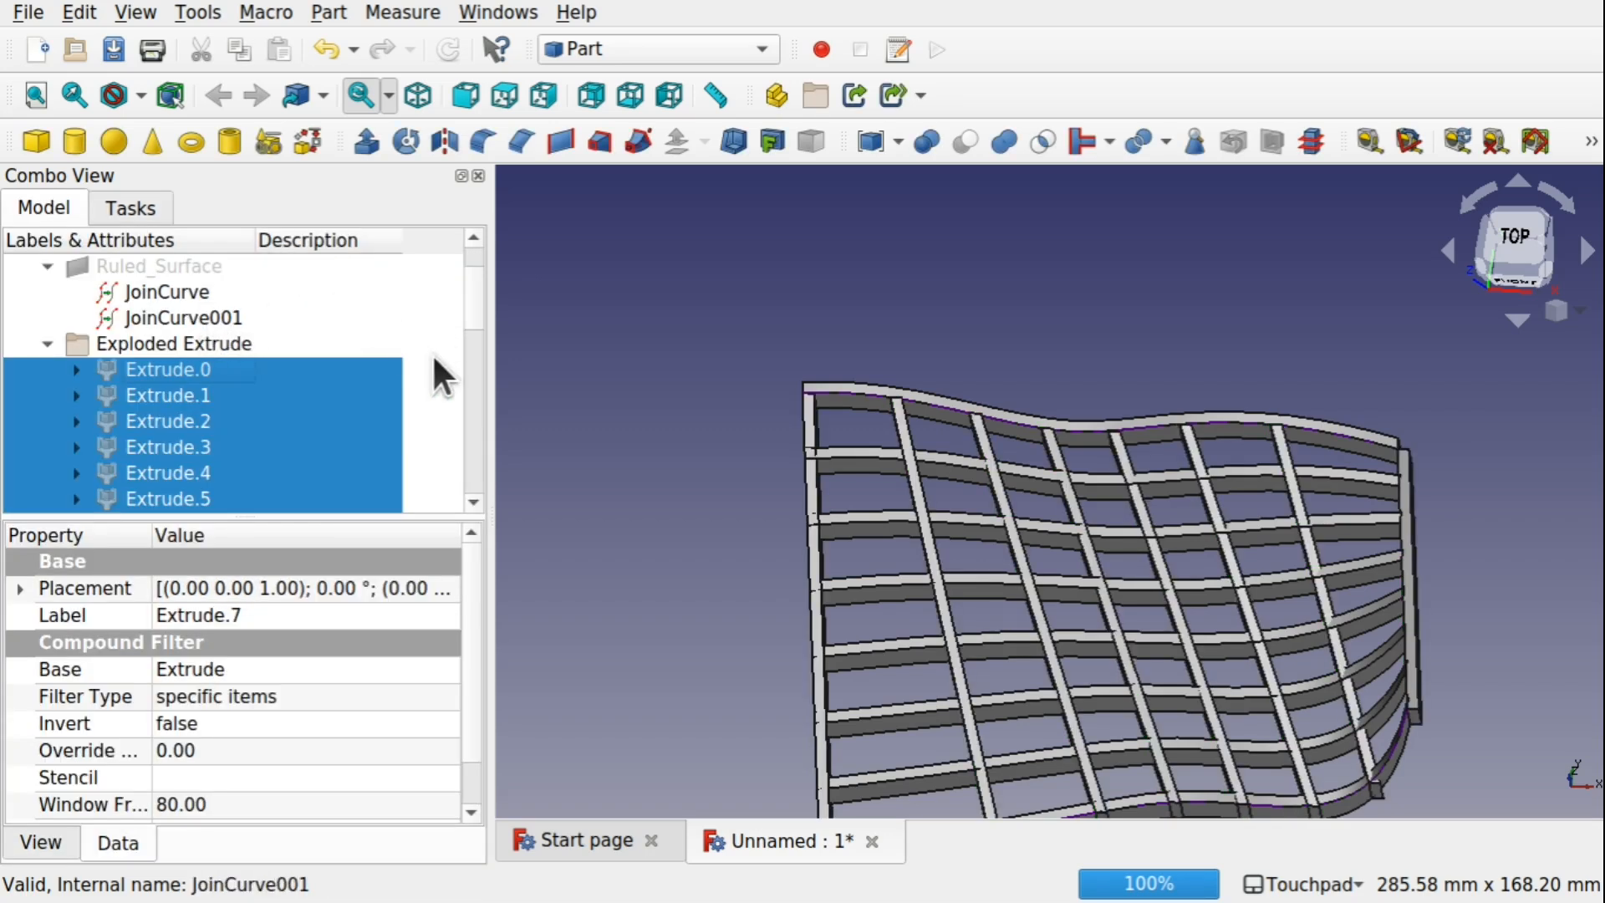
# Edit the sketch, moving the lower B-spline's start point well below the horizontal axis and the upper one's to about (-100, 37.3)
pyautogui.moveTo(473, 319)
pyautogui.mouseDown()
pyautogui.moveTo(471, 340)
pyautogui.moveTo(481, 278)
pyautogui.mouseUp()
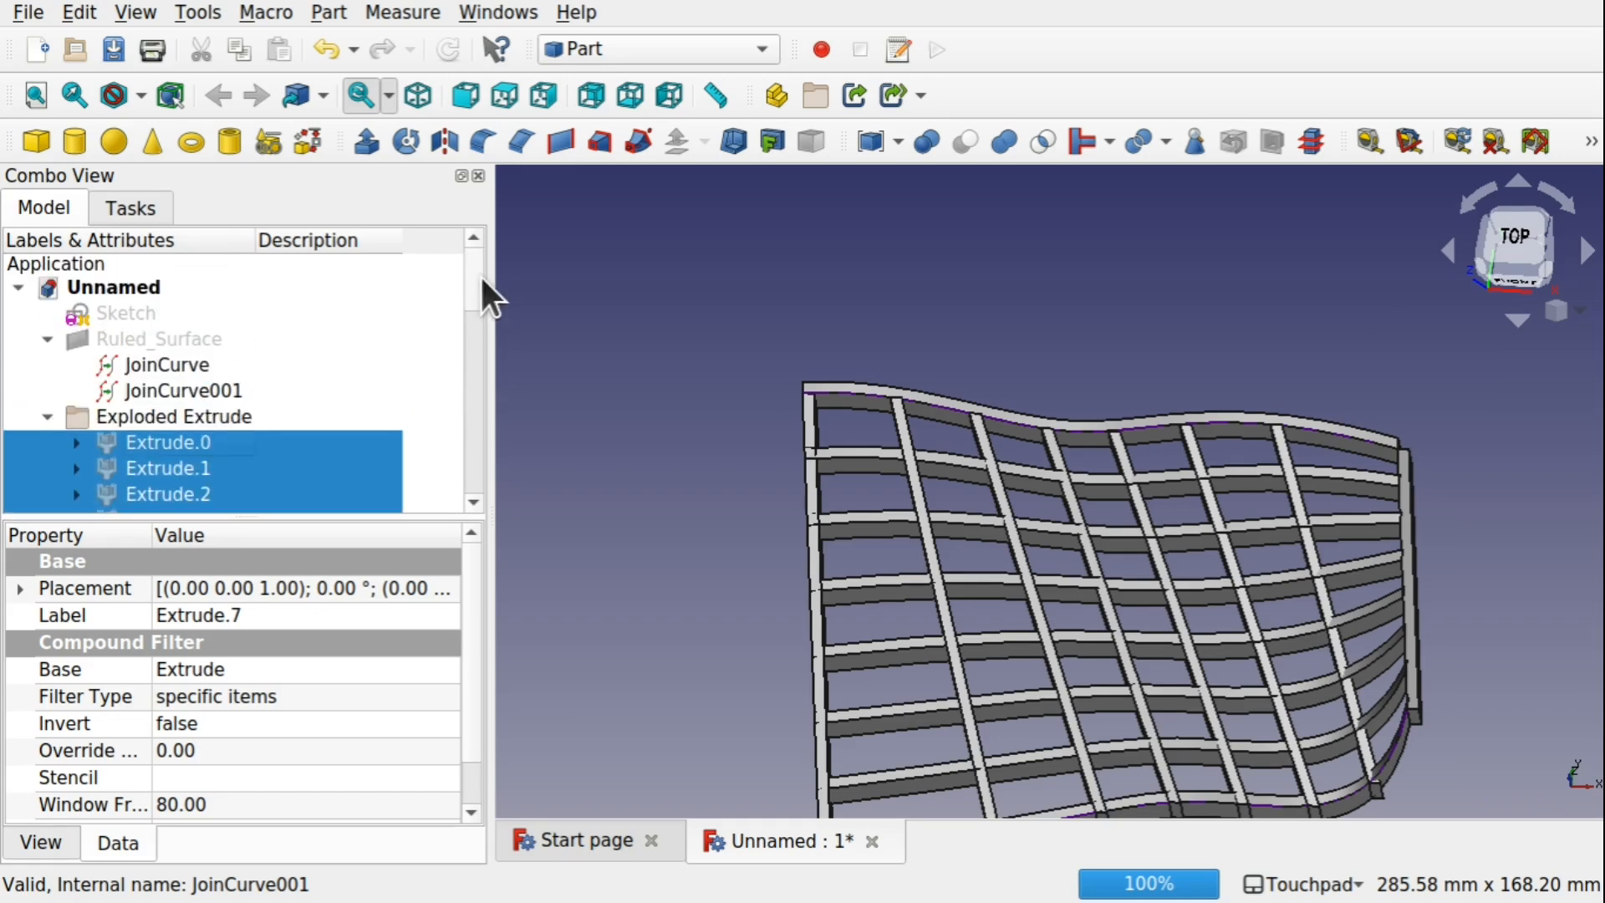
pyautogui.click(138, 316)
pyautogui.doubleClick(137, 313)
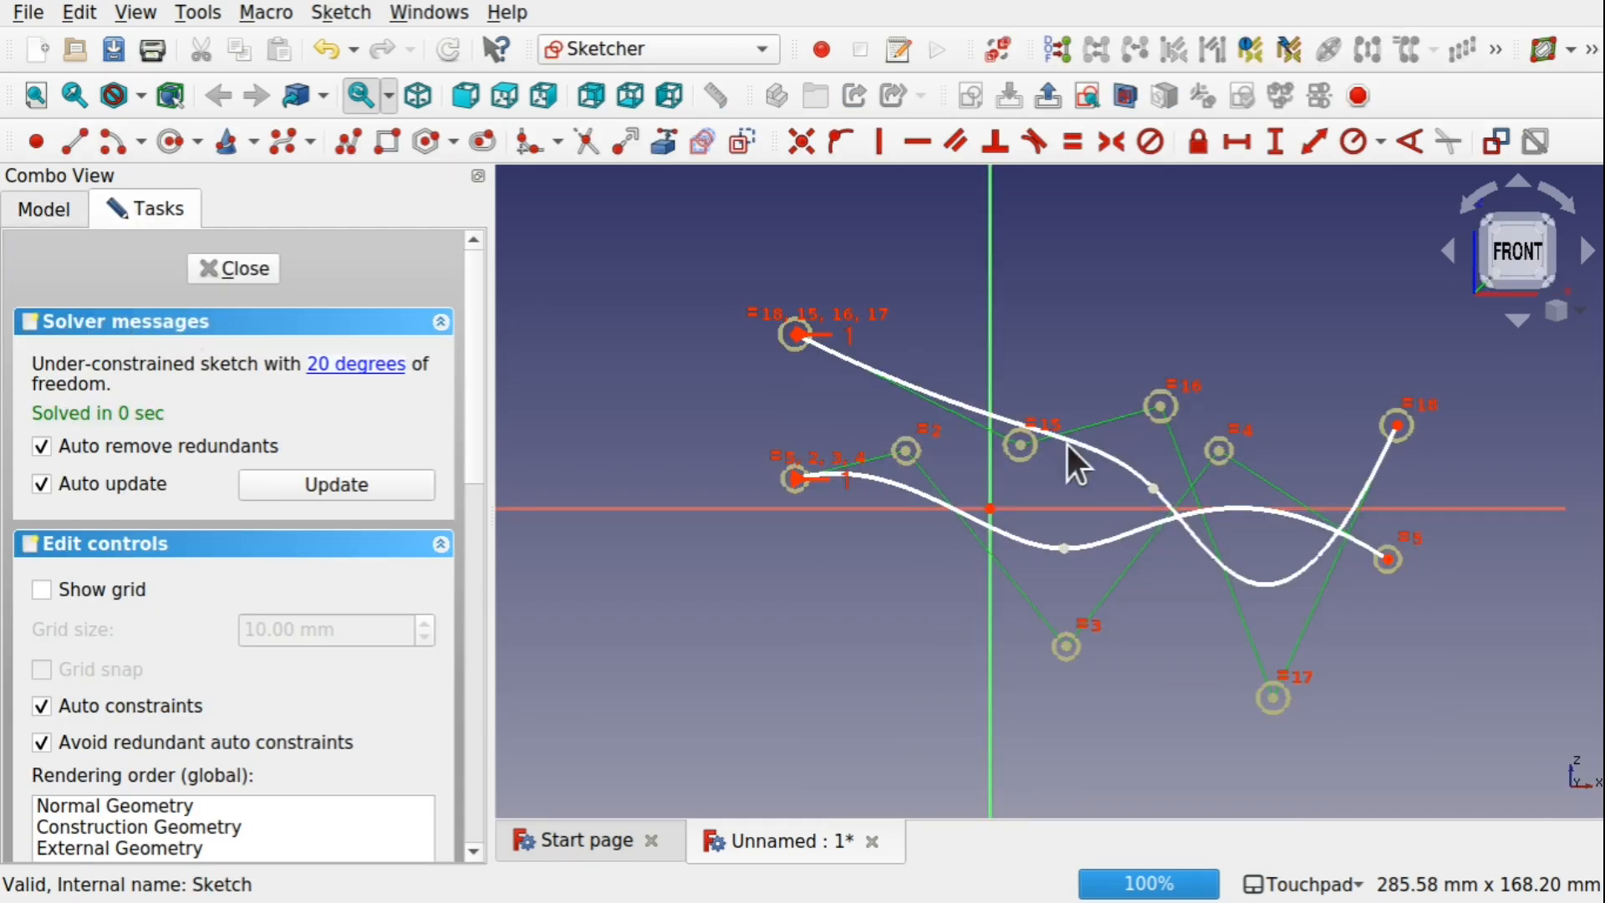
pyautogui.moveTo(801, 479); pyautogui.dragTo(815, 753)
pyautogui.moveTo(799, 334); pyautogui.dragTo(602, 360)
pyautogui.click(232, 268)
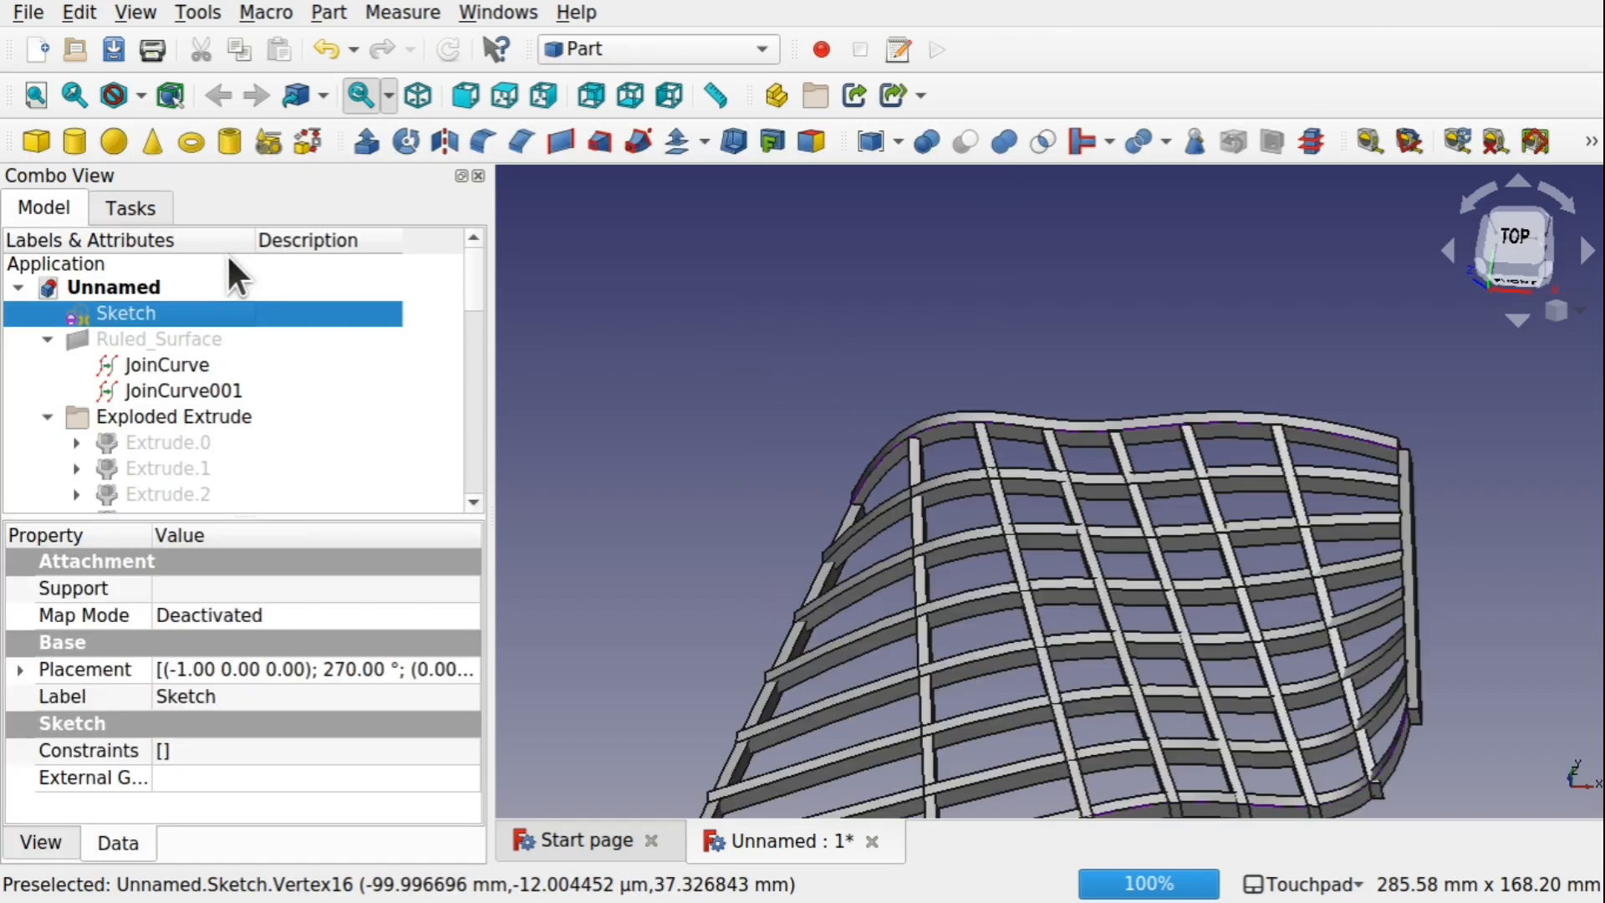
pyautogui.keyDown('alt'); pyautogui.moveTo(885, 473); pyautogui.dragTo(1162, 426); pyautogui.keyUp('alt')
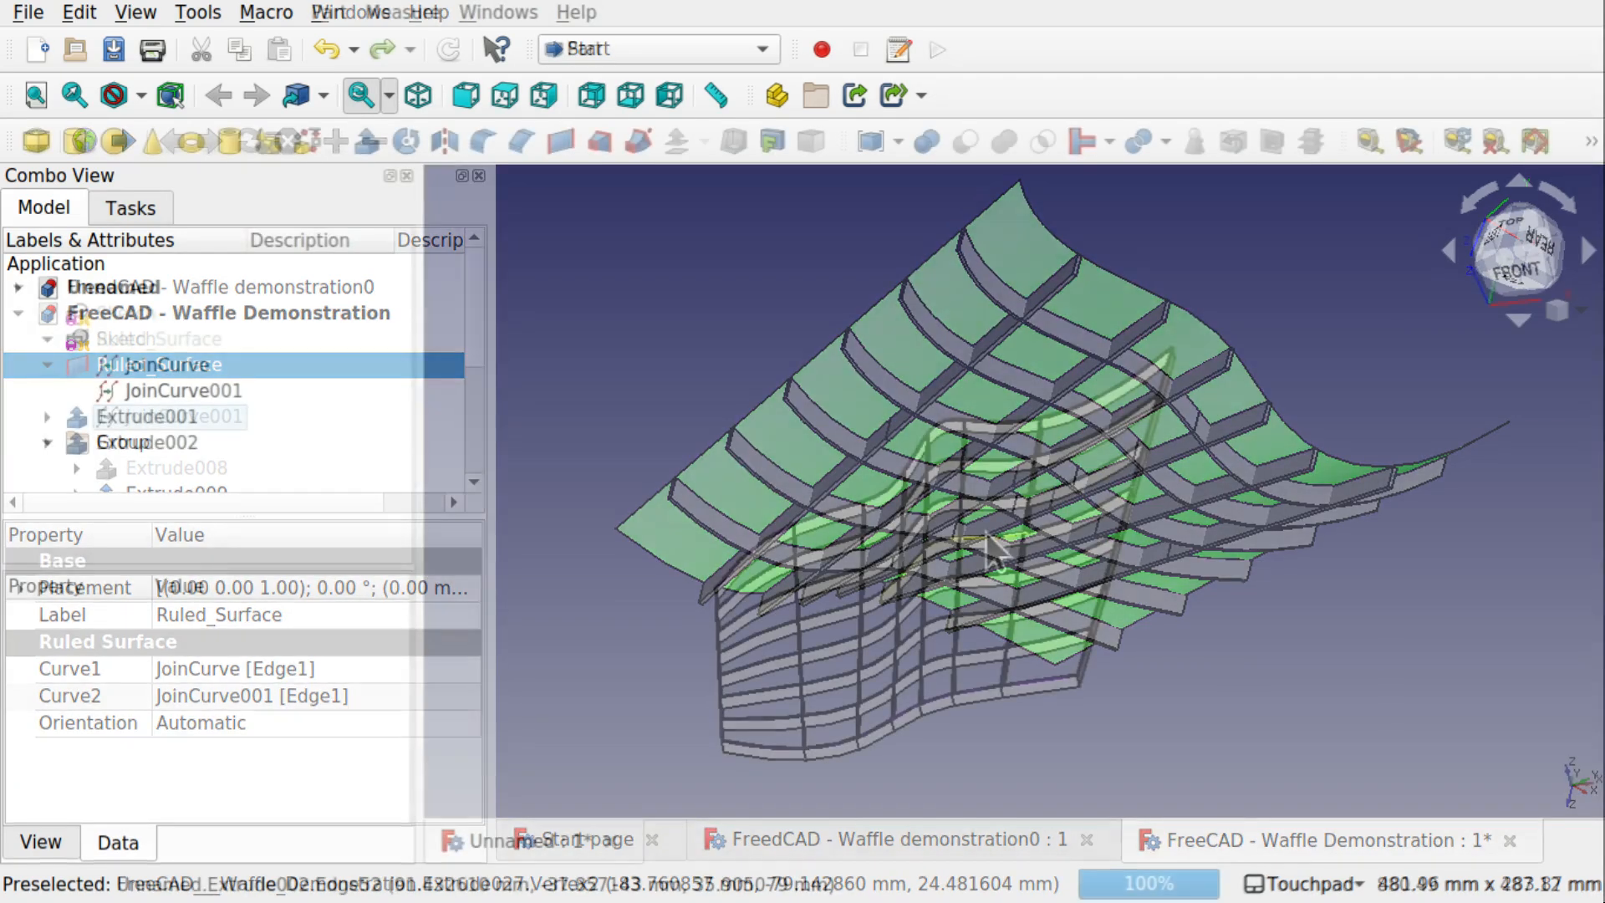
pyautogui.keyDown('shift'); pyautogui.moveTo(940, 674); pyautogui.dragTo(962, 553, button='middle'); pyautogui.keyUp('shift')
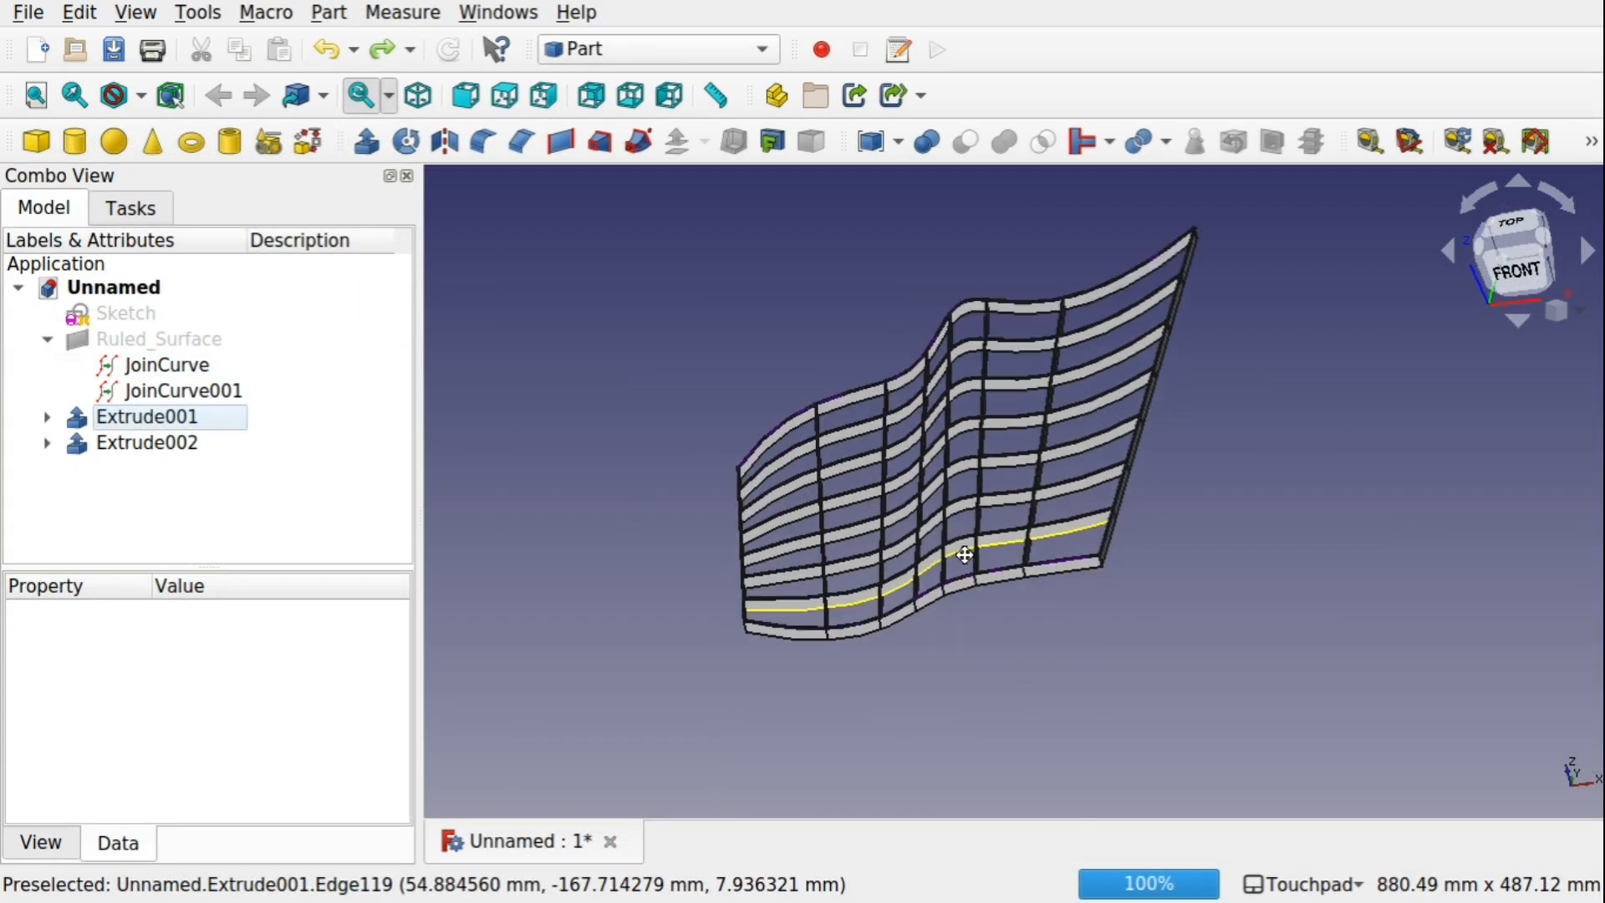
pyautogui.keyDown('alt'); pyautogui.moveTo(959, 489); pyautogui.dragTo(992, 519, button='middle'); pyautogui.keyUp('alt')
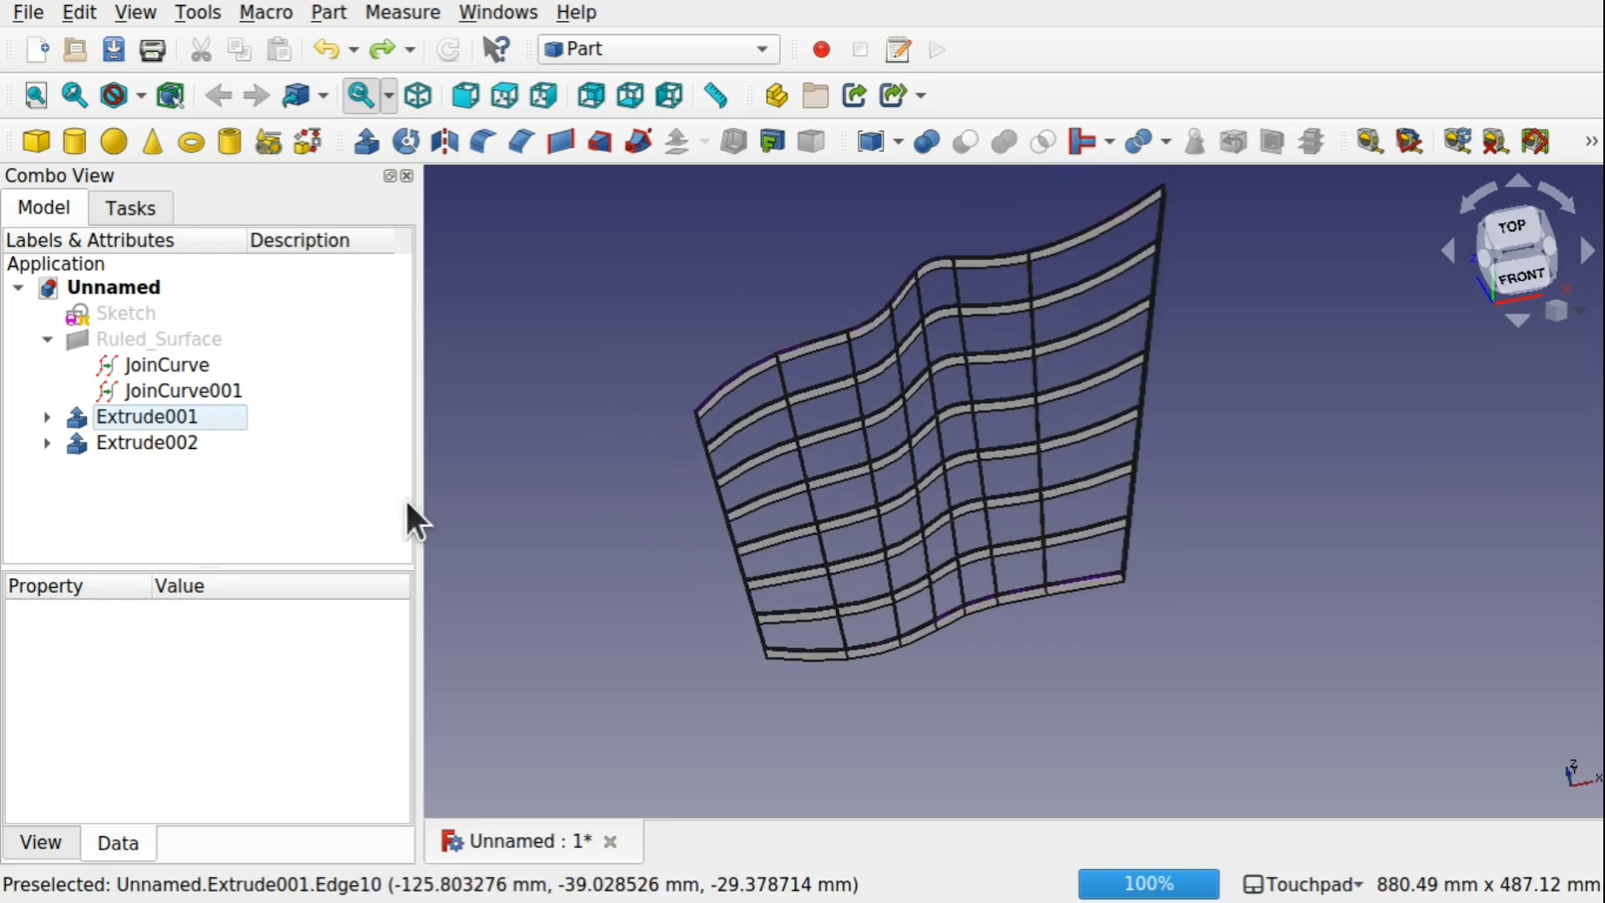
# Delete Extrude002, Extrude001 and the hidden Extrude from the model
pyautogui.click(166, 445)
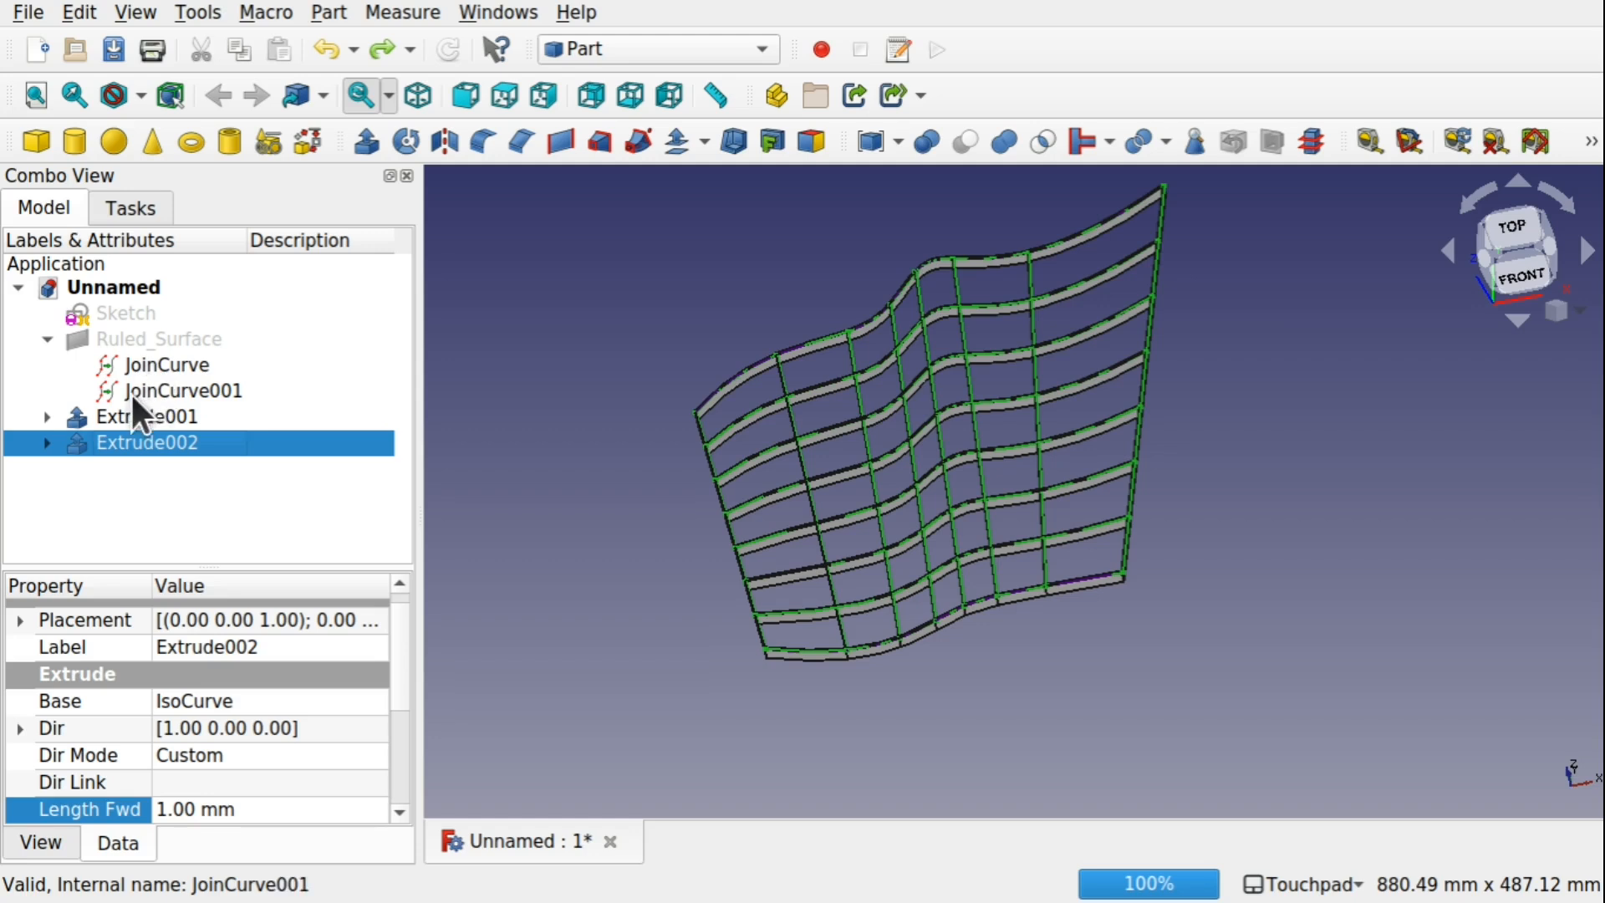
pyautogui.keyDown('ctrl'); pyautogui.click(150, 414); pyautogui.keyUp('ctrl')
pyautogui.press('Delete')
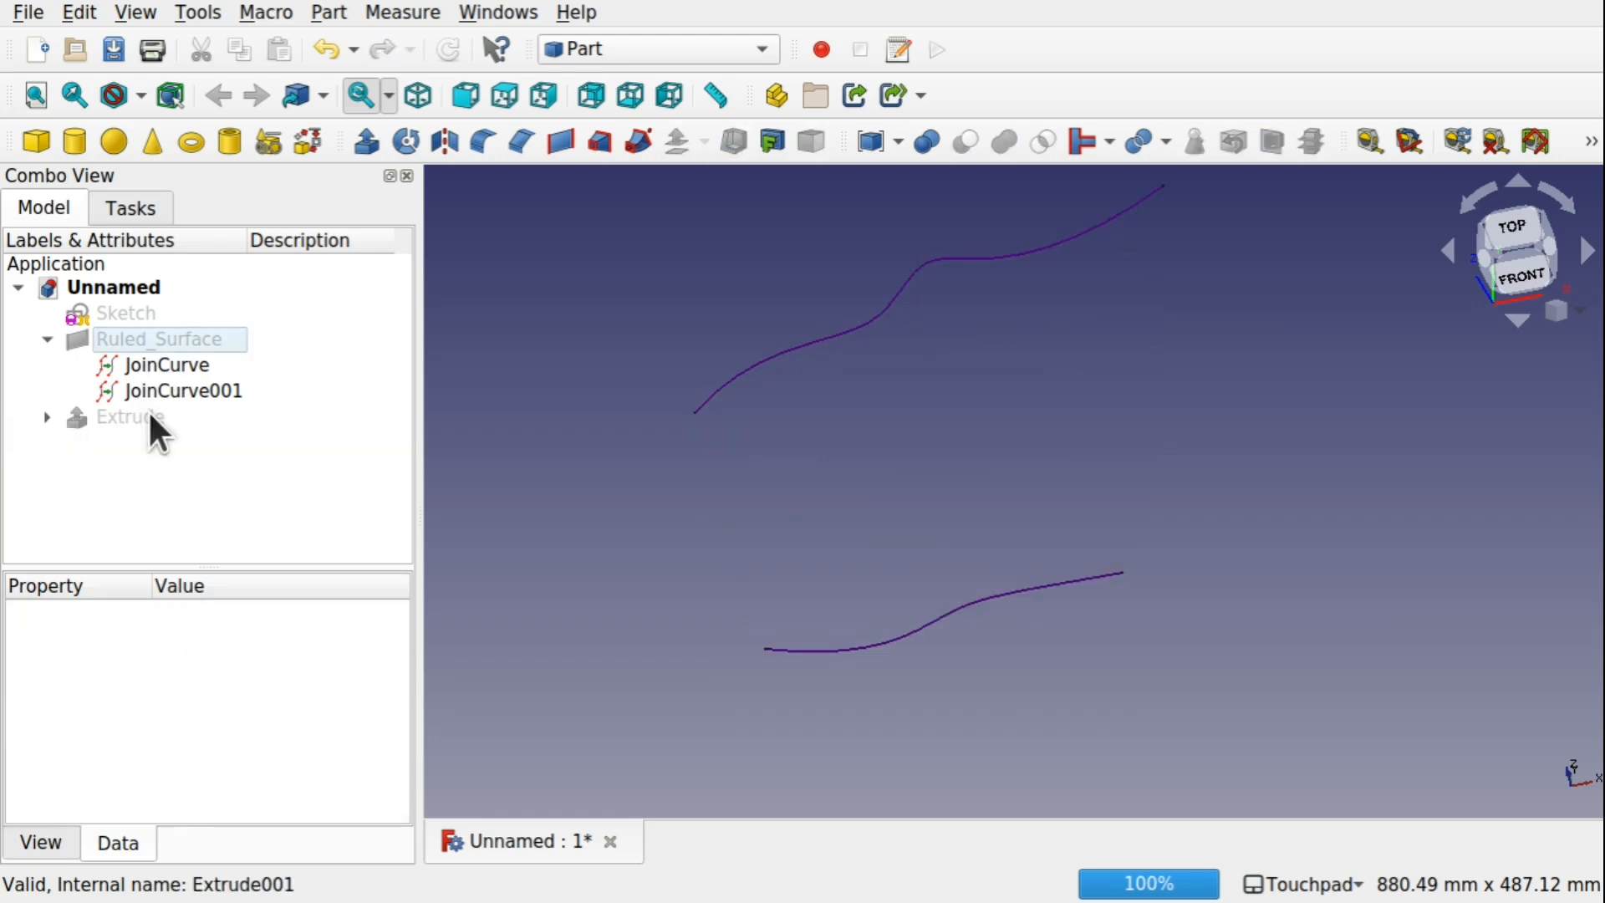
pyautogui.click(148, 409)
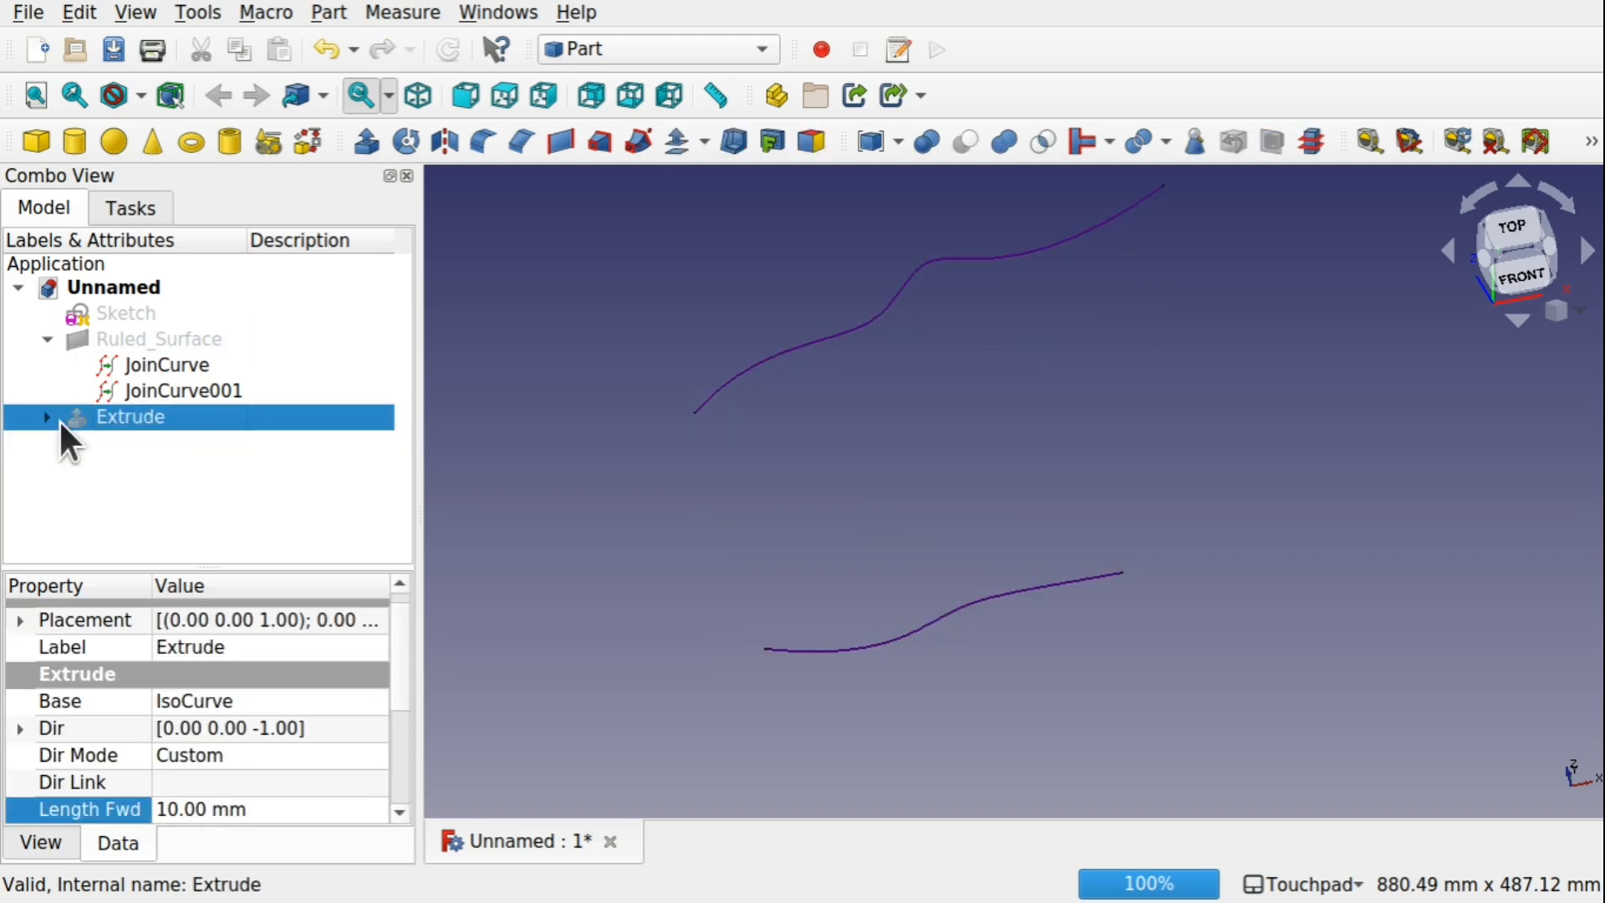
pyautogui.press('Delete')
# Delete the IsoCurve grid and make Ruled_Surface visible
pyautogui.click(127, 413)
pyautogui.press('space')
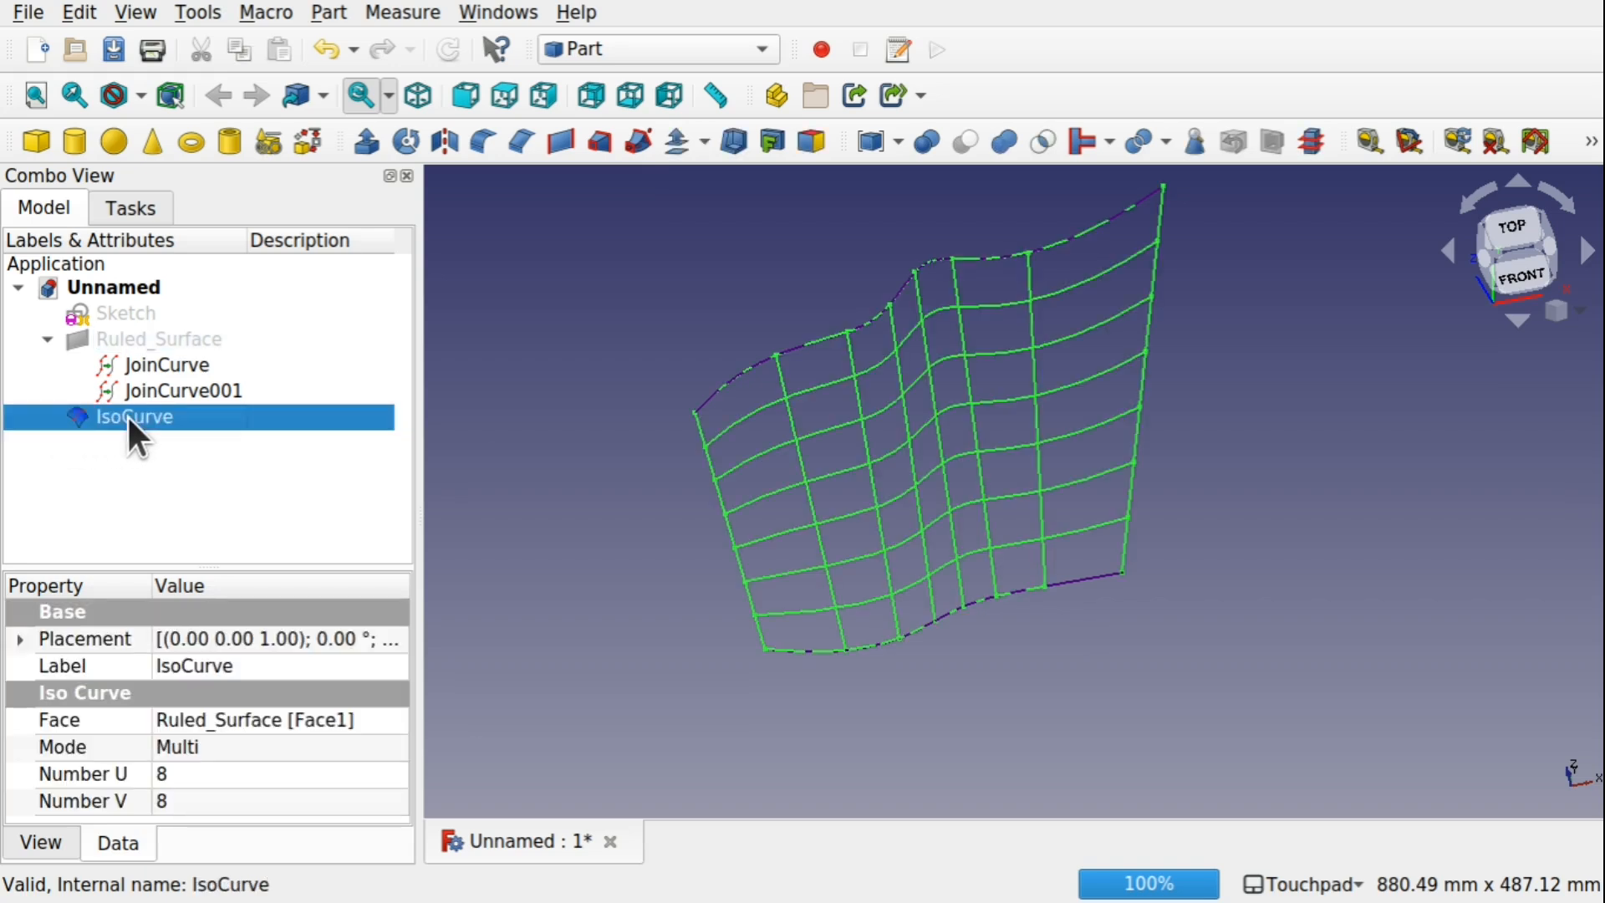
pyautogui.moveTo(975, 503)
pyautogui.keyDown('shift'); pyautogui.mouseDown()
pyautogui.moveTo(978, 316)
pyautogui.moveTo(960, 505)
pyautogui.mouseUp(); pyautogui.keyUp('shift')
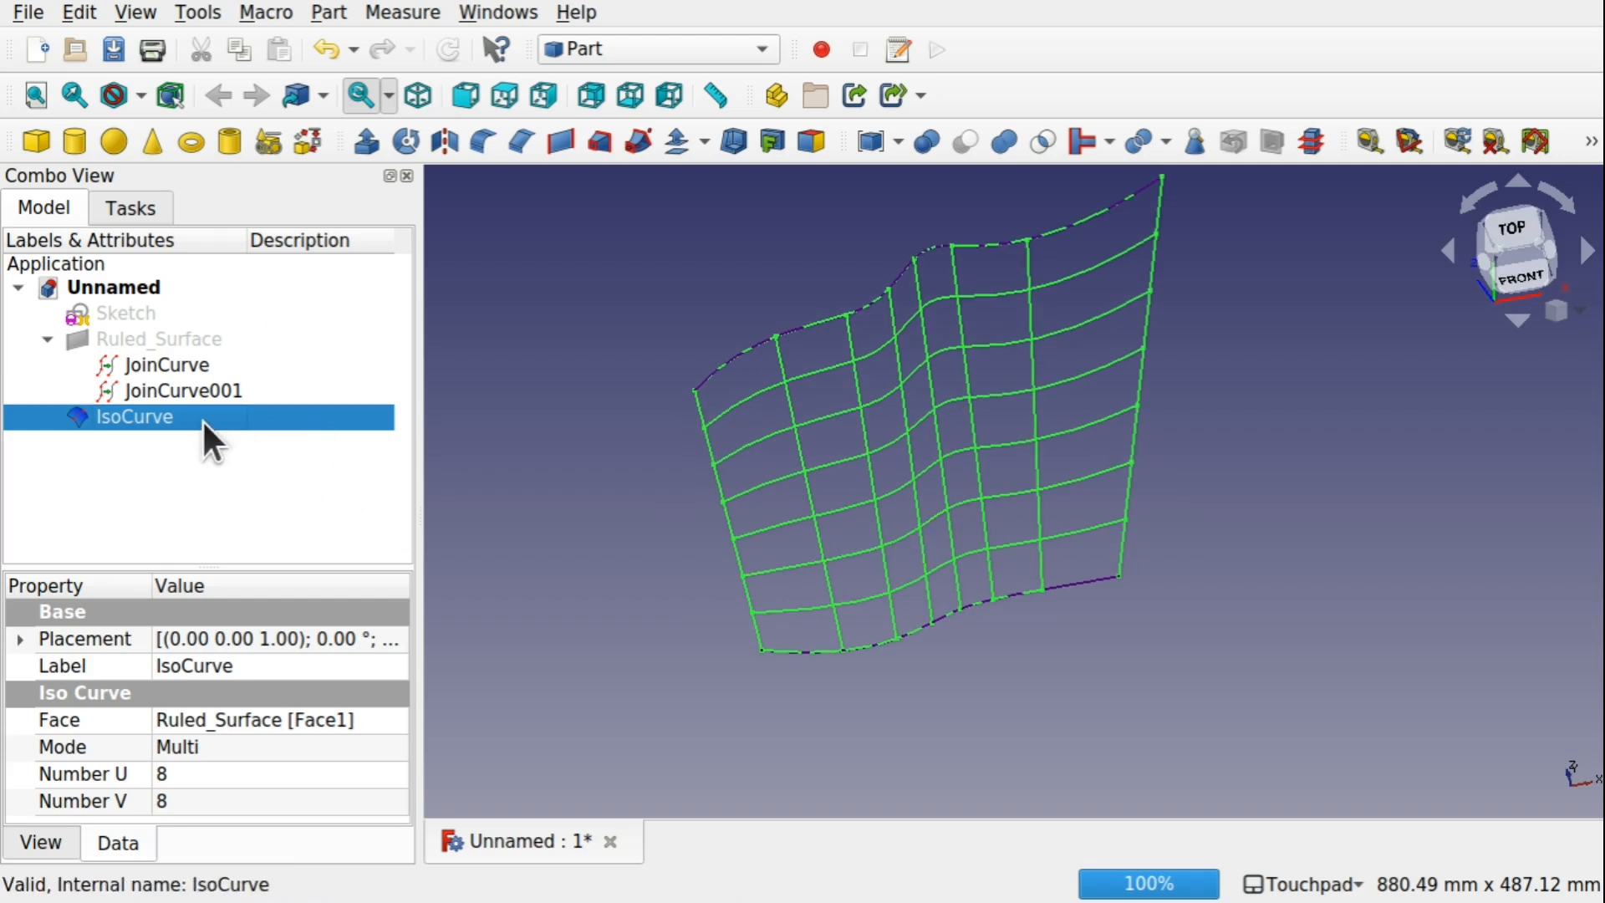
pyautogui.press('Delete')
pyautogui.click(157, 338)
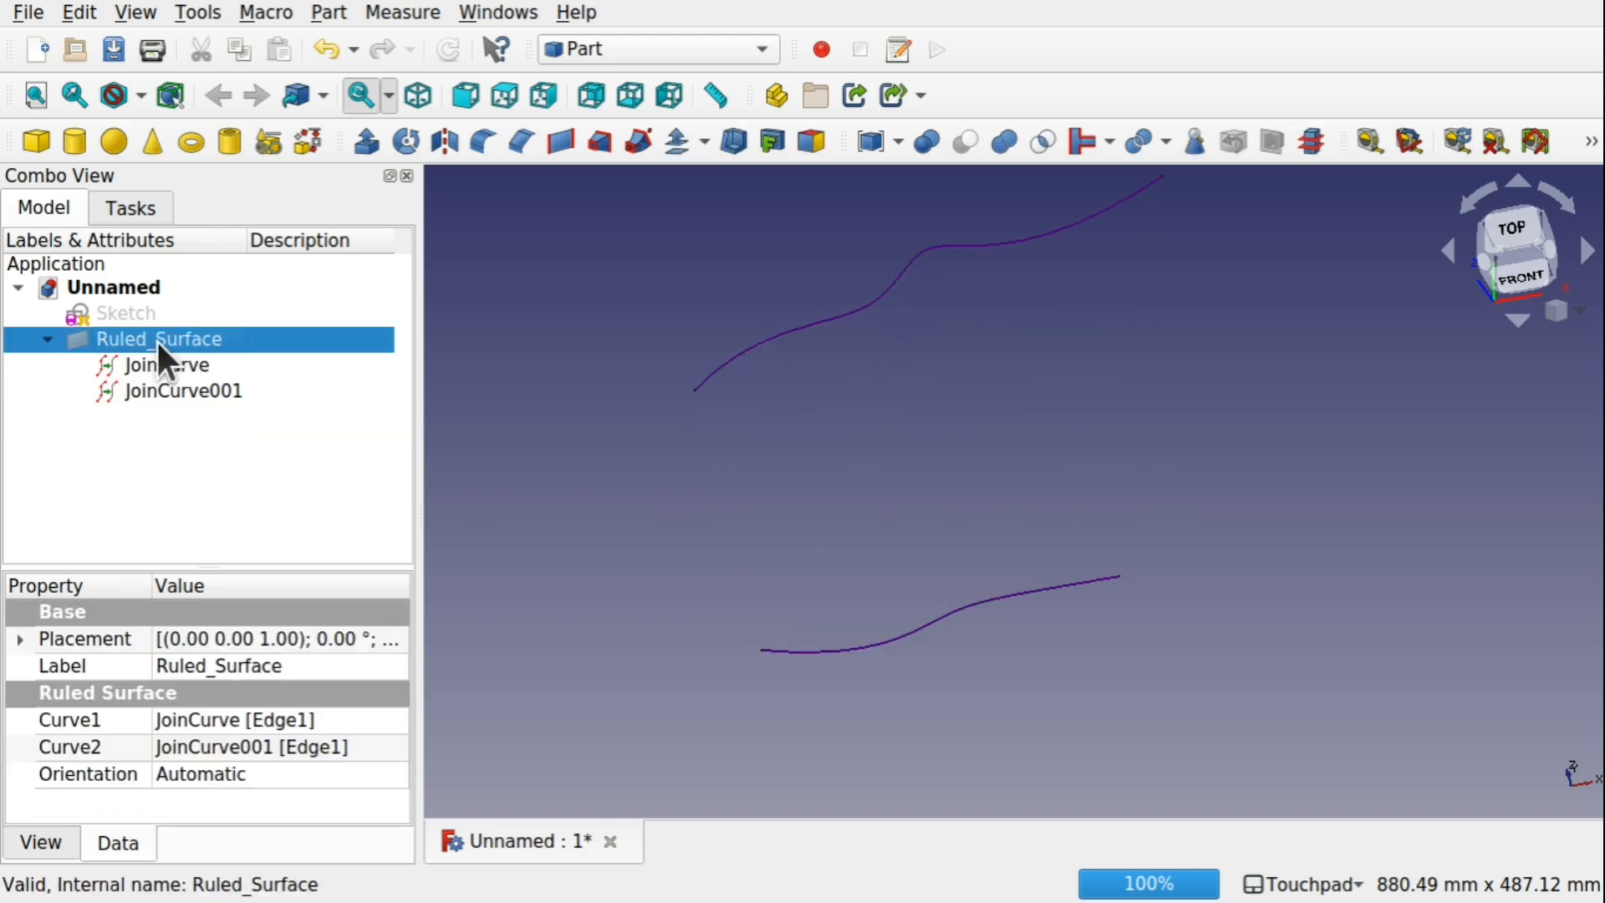
pyautogui.press('space')
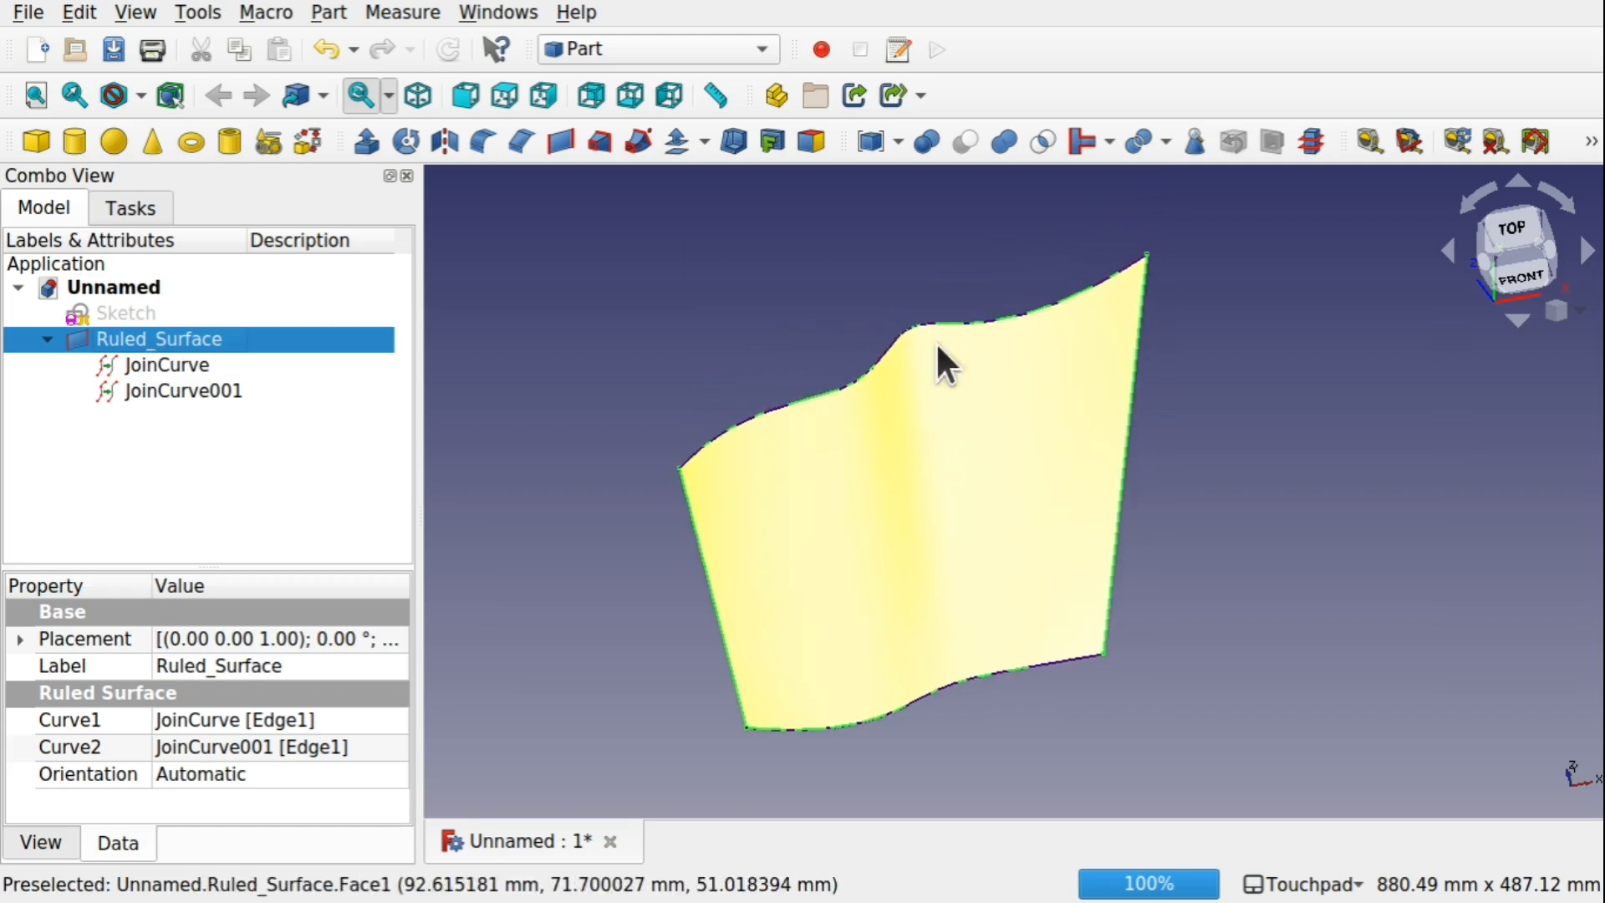
# Switch to the Curves workbench and create an IsoCurve grid on the face of Ruled_Surface
pyautogui.click(634, 43)
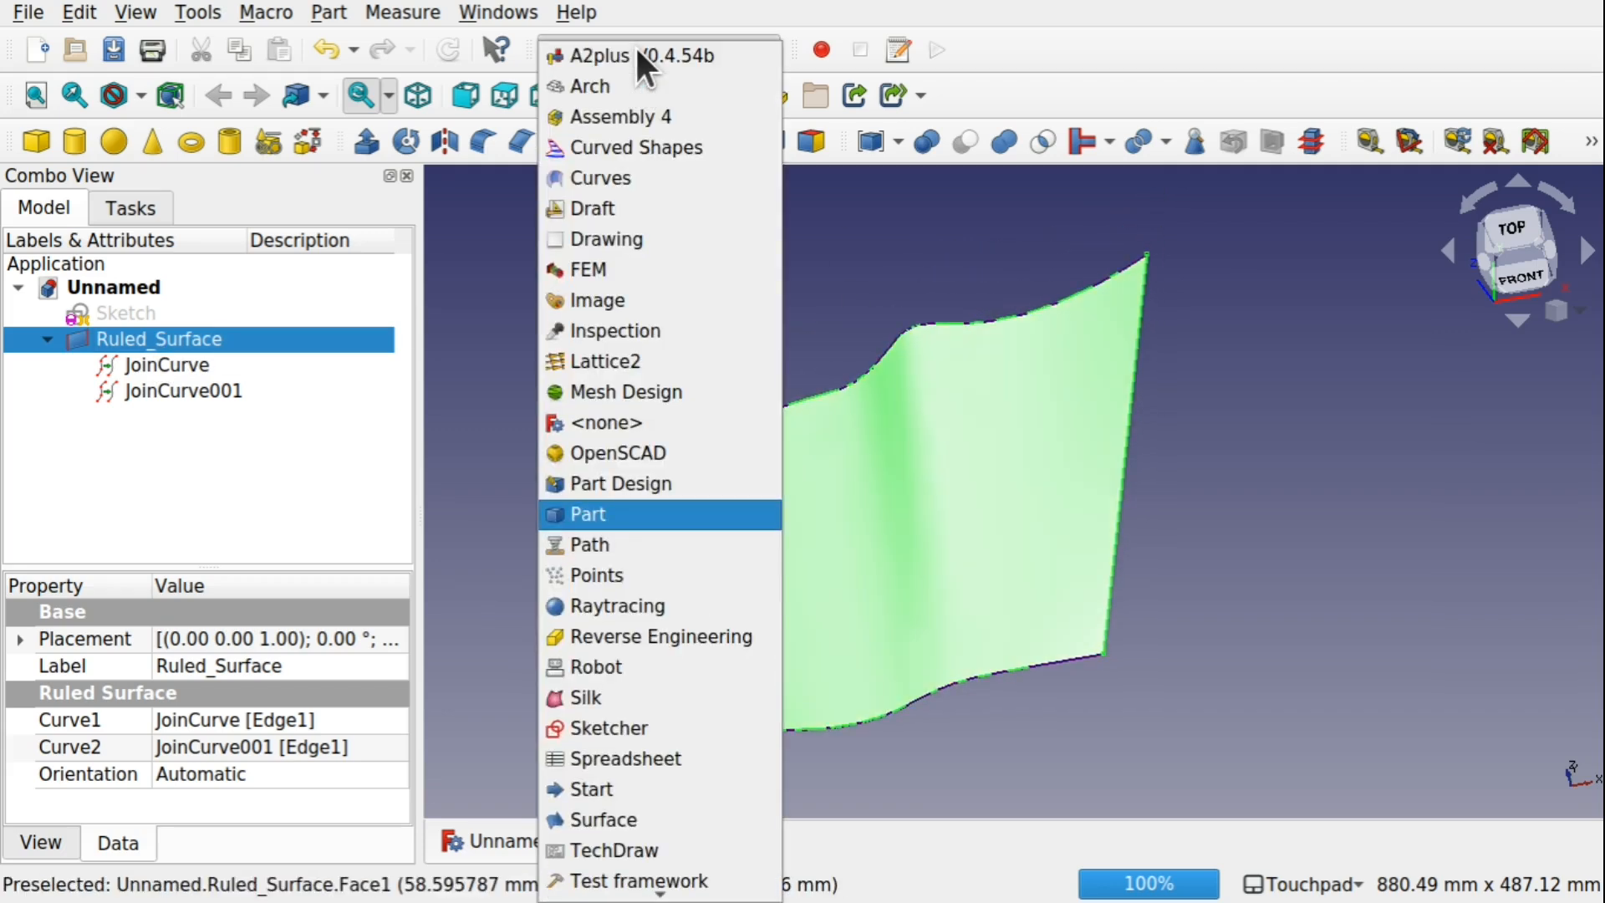
pyautogui.click(634, 178)
pyautogui.click(633, 393)
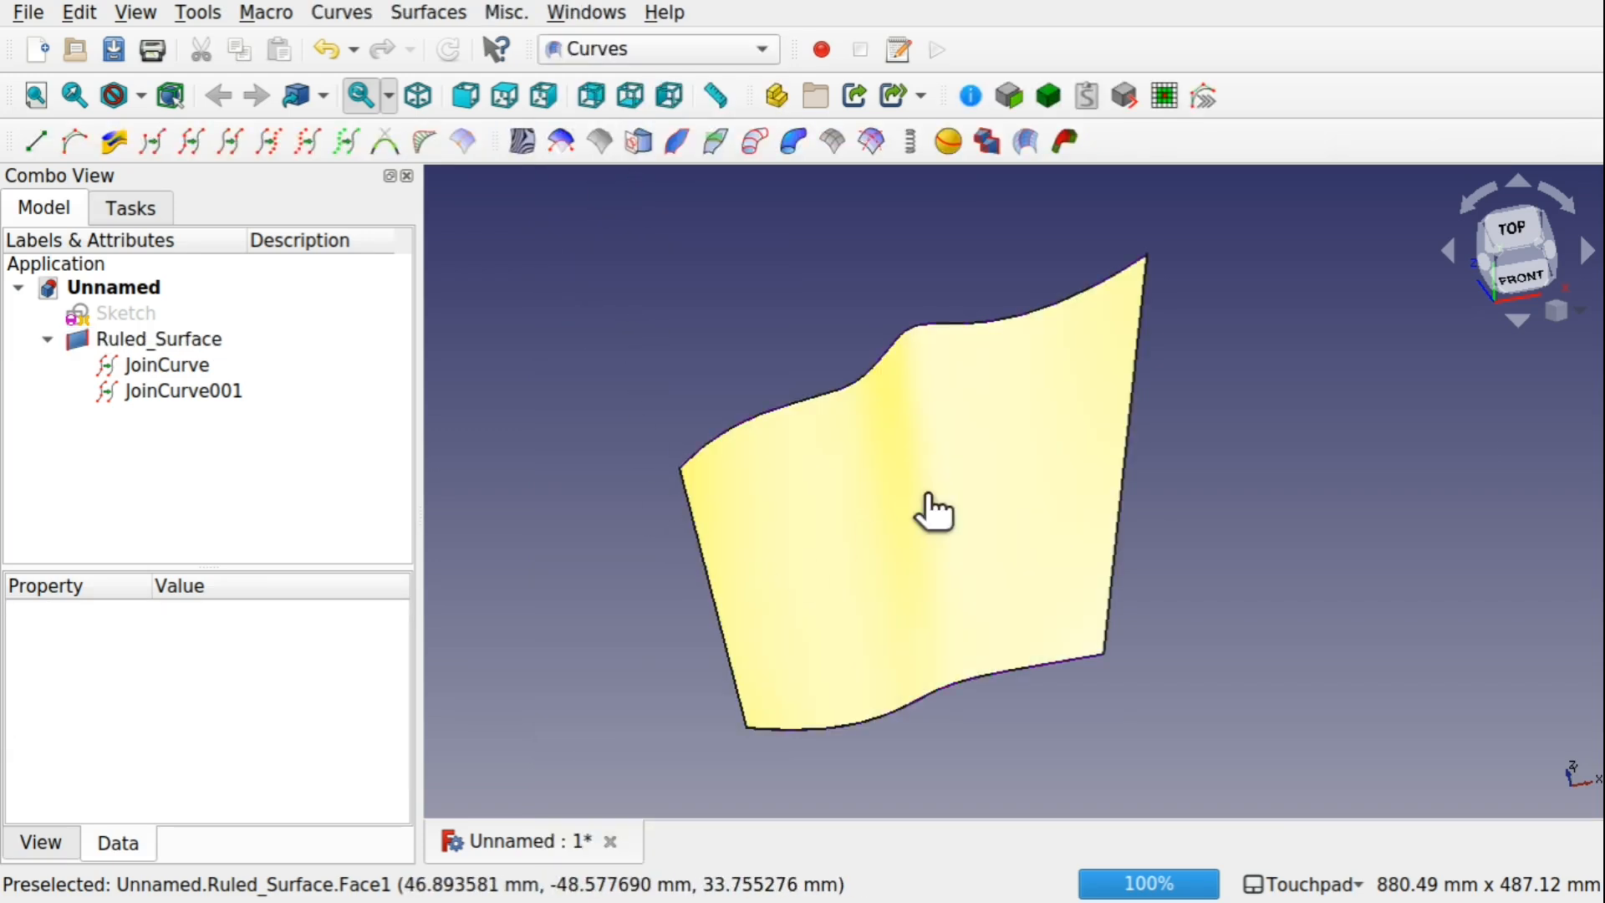
pyautogui.click(933, 511)
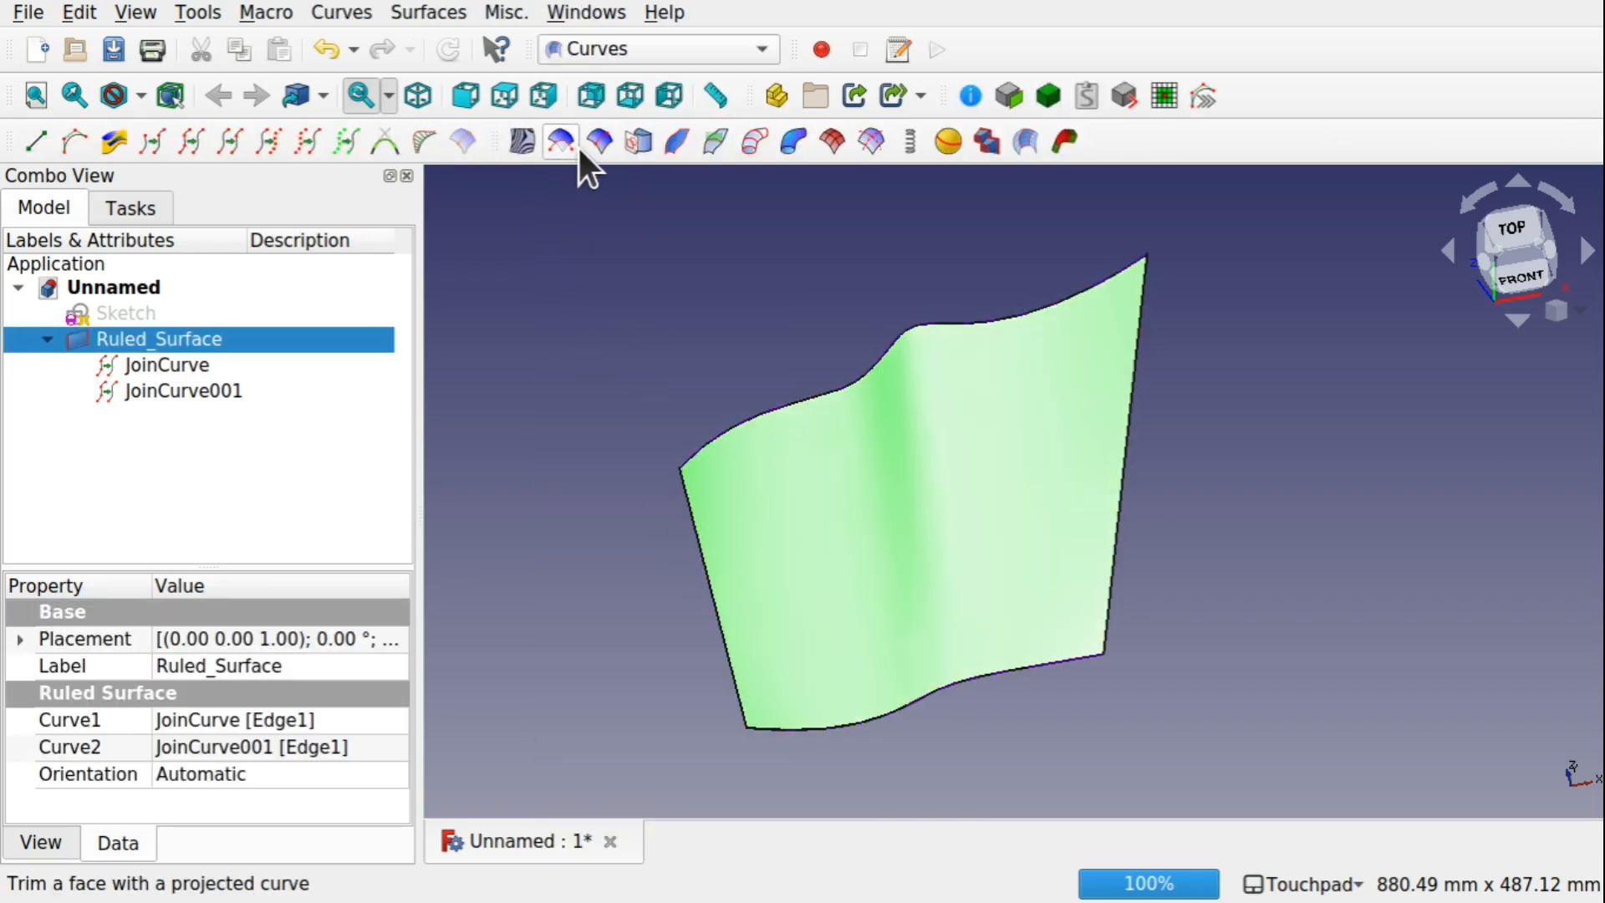
pyautogui.click(599, 141)
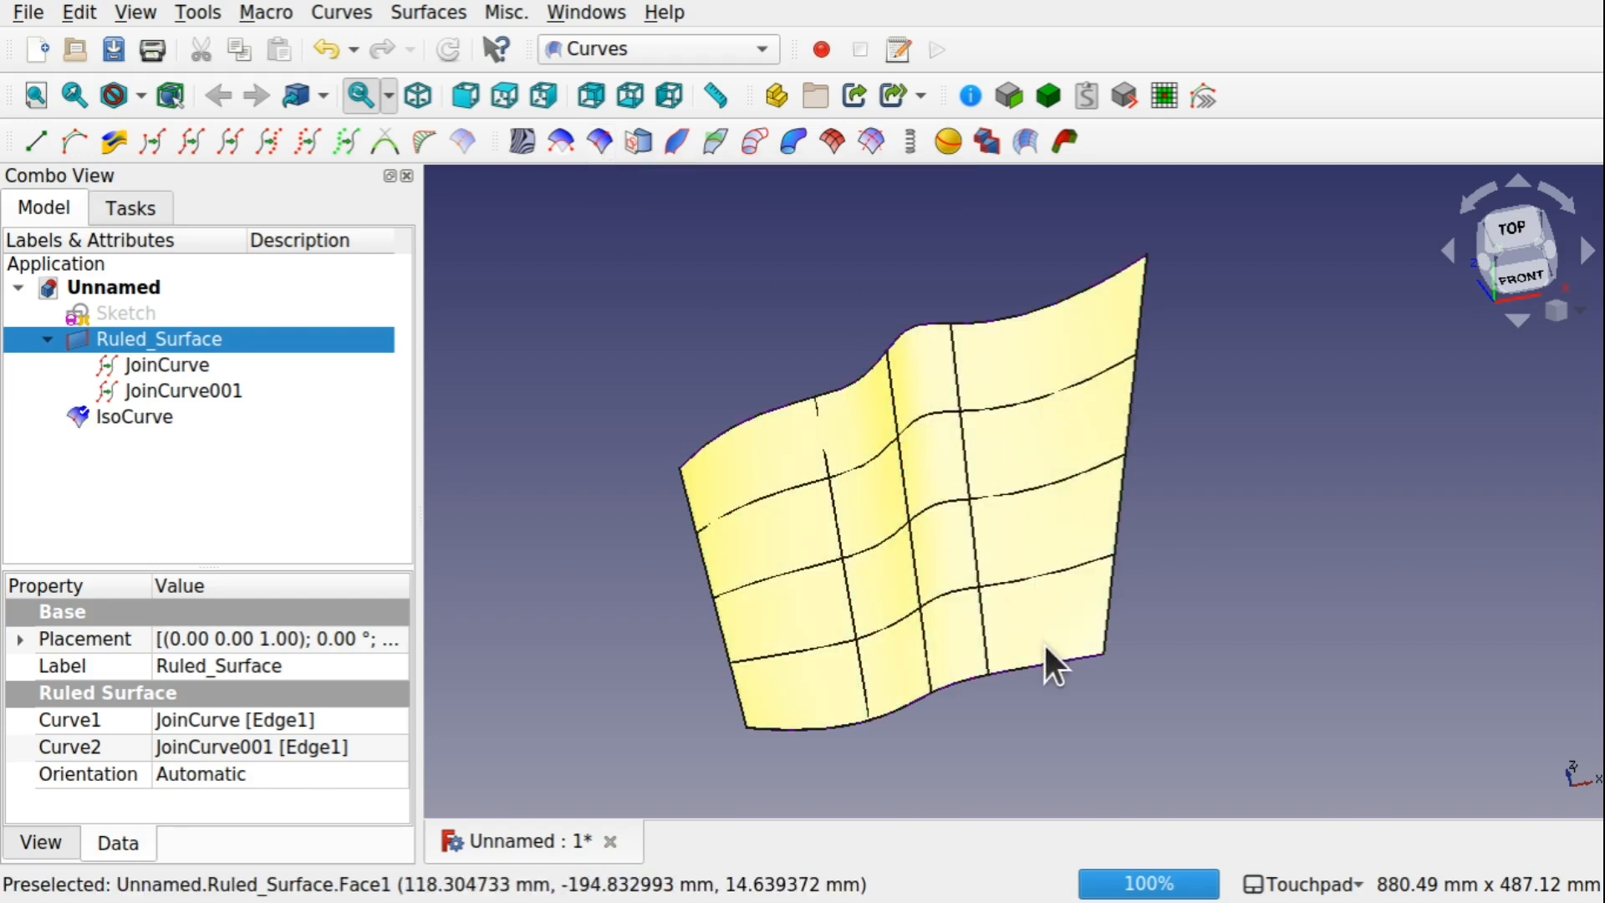
# Create a second IsoCurve grid on the same ruled surface face
pyautogui.click(589, 412)
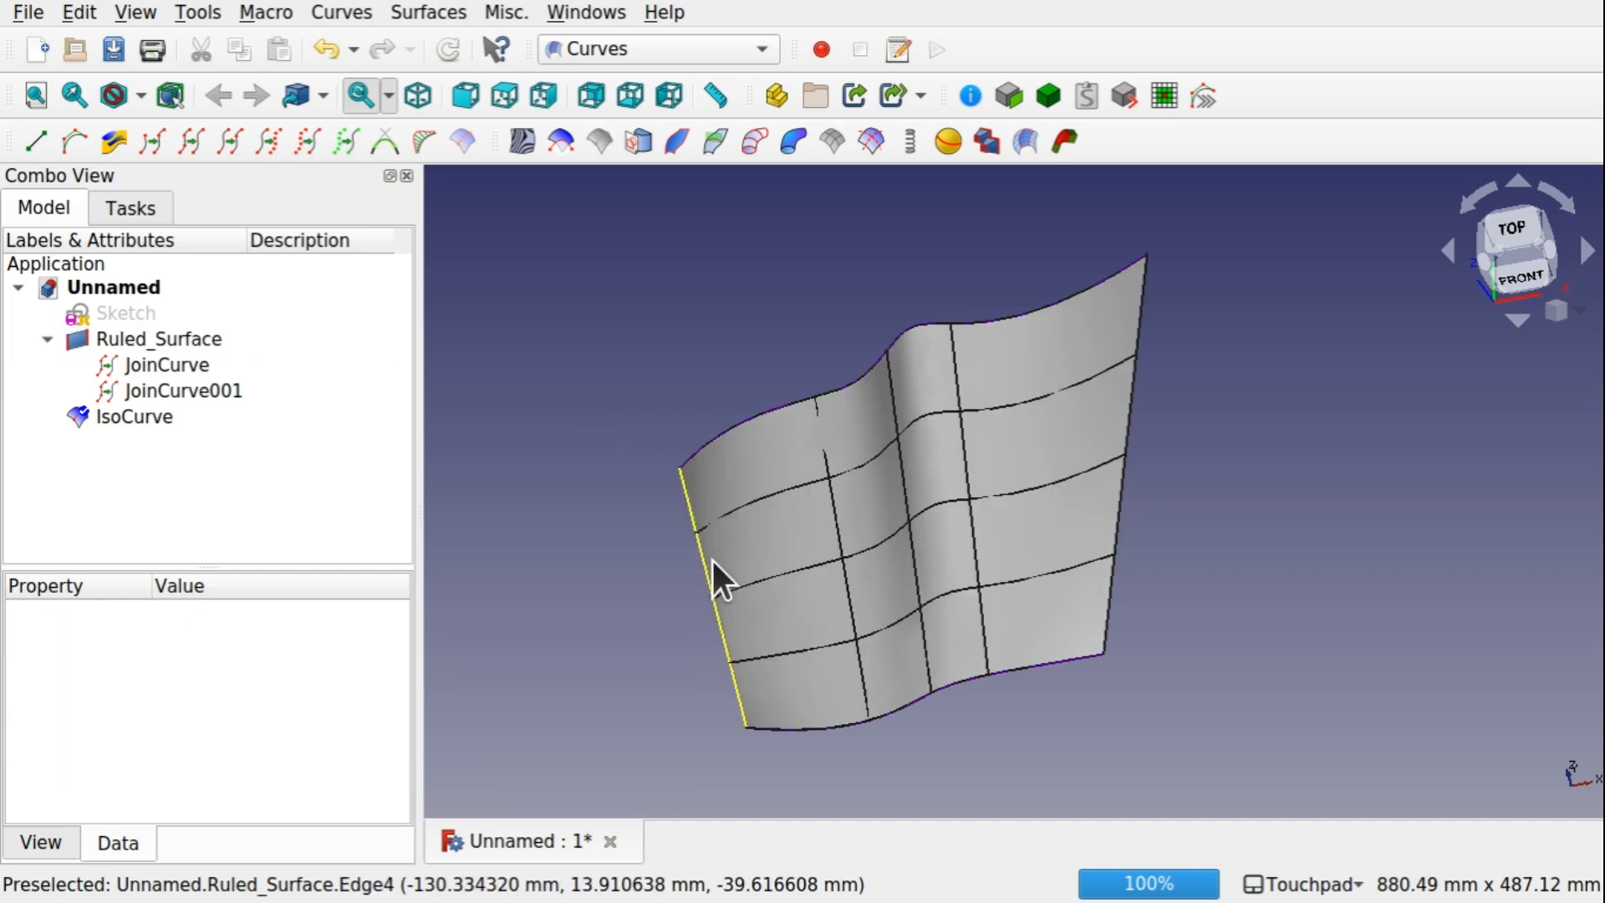
pyautogui.click(793, 542)
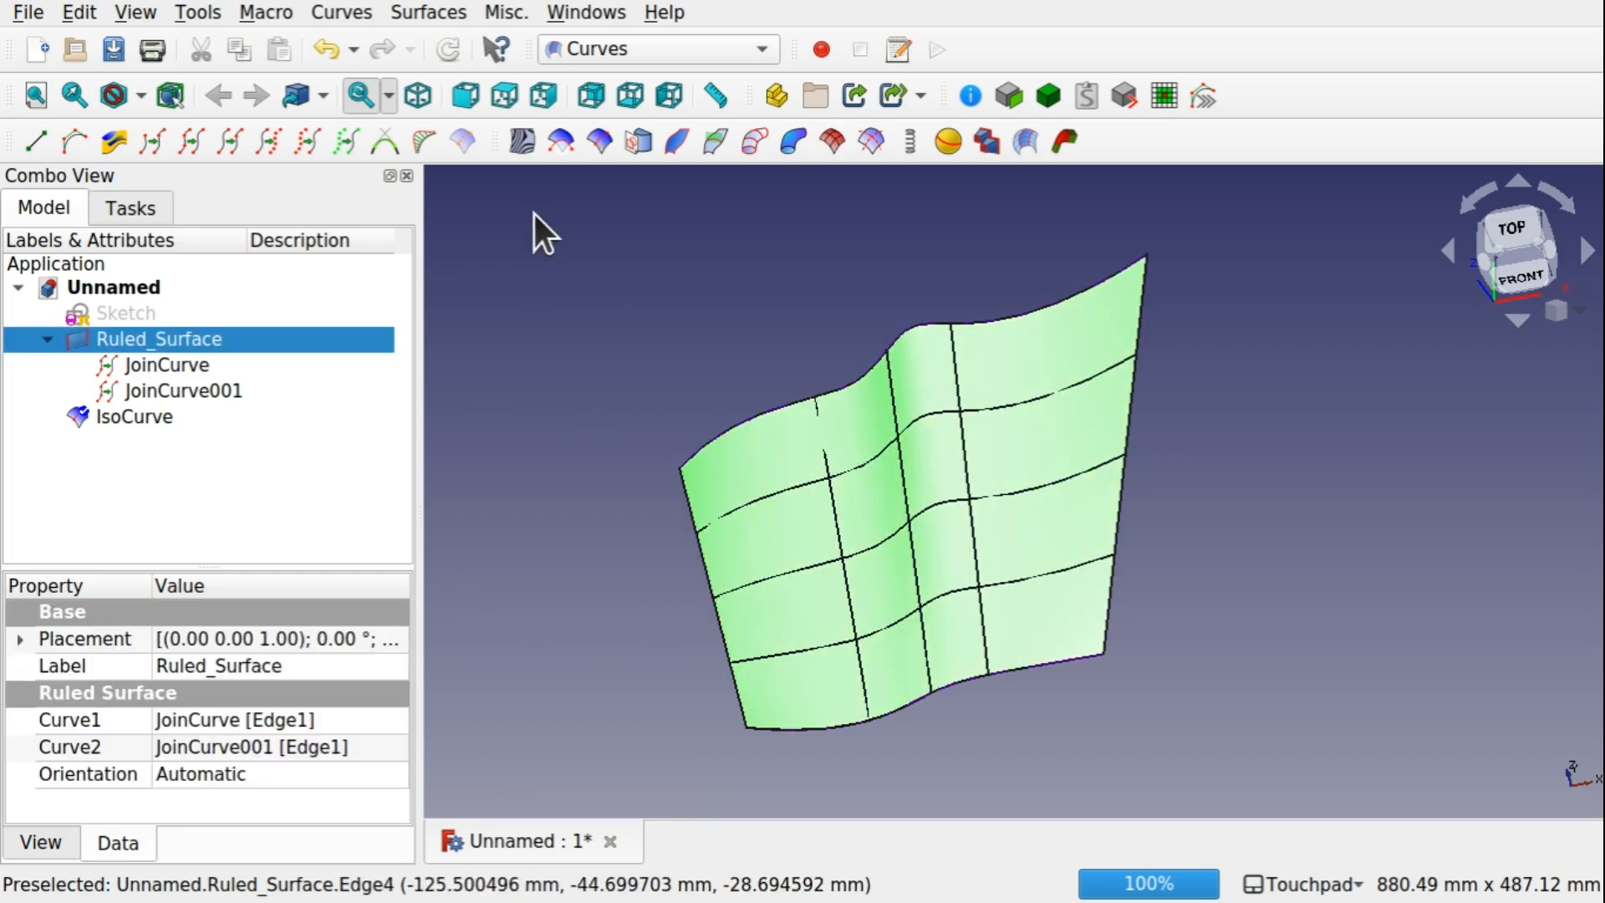
pyautogui.click(595, 144)
# Hide IsoCurve001 and leave only the first IsoCurve displayed on the surface
pyautogui.click(174, 410)
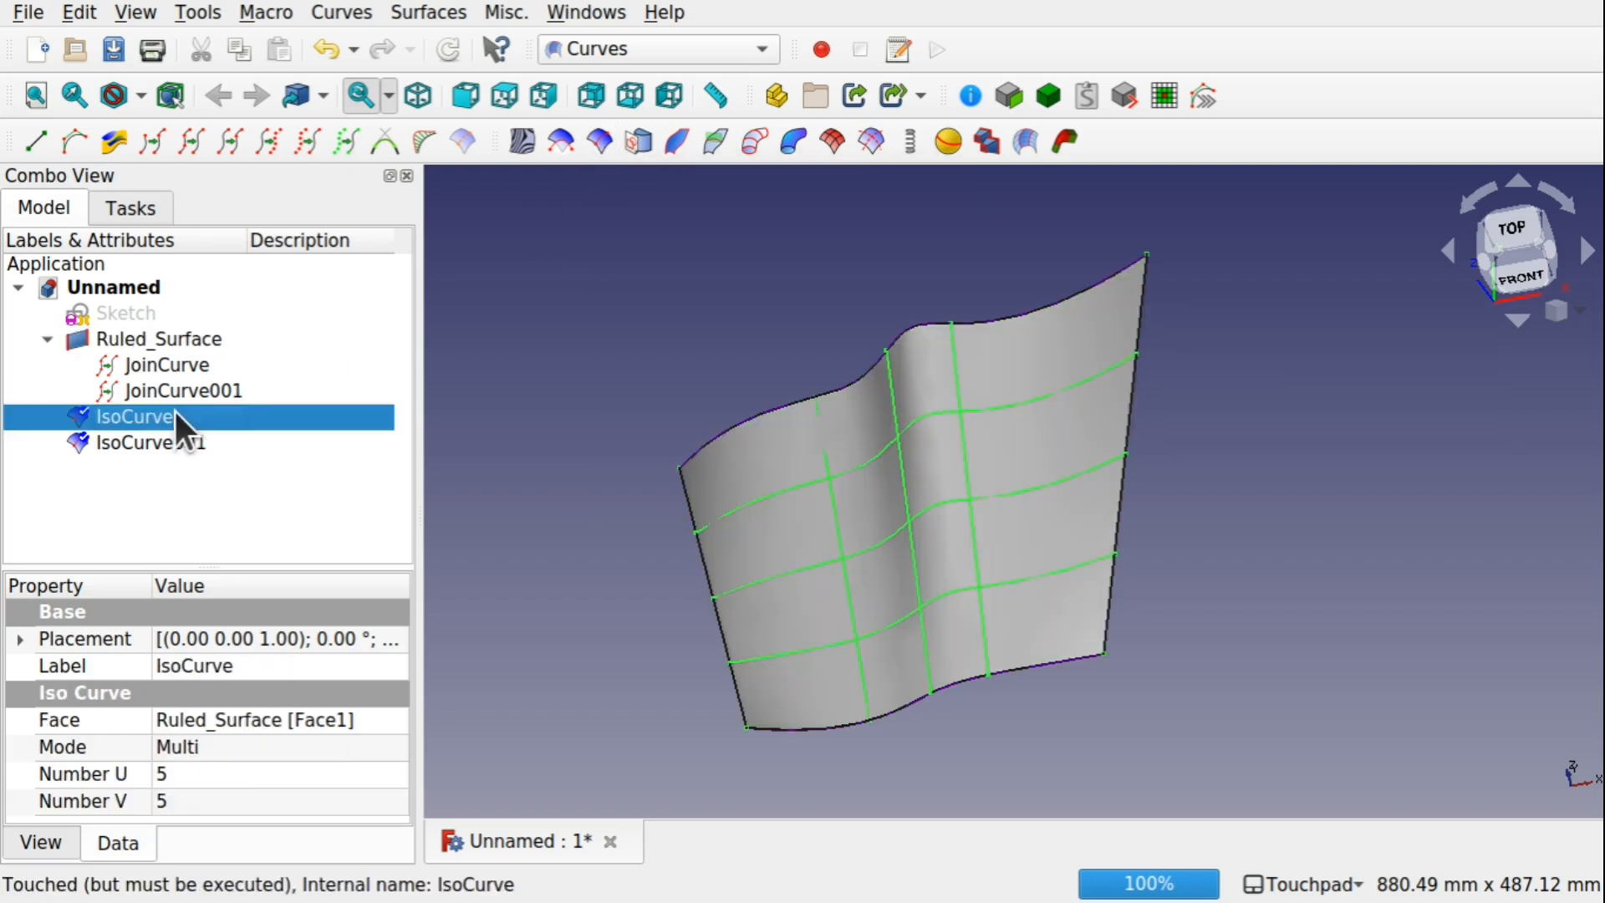
pyautogui.click(138, 441)
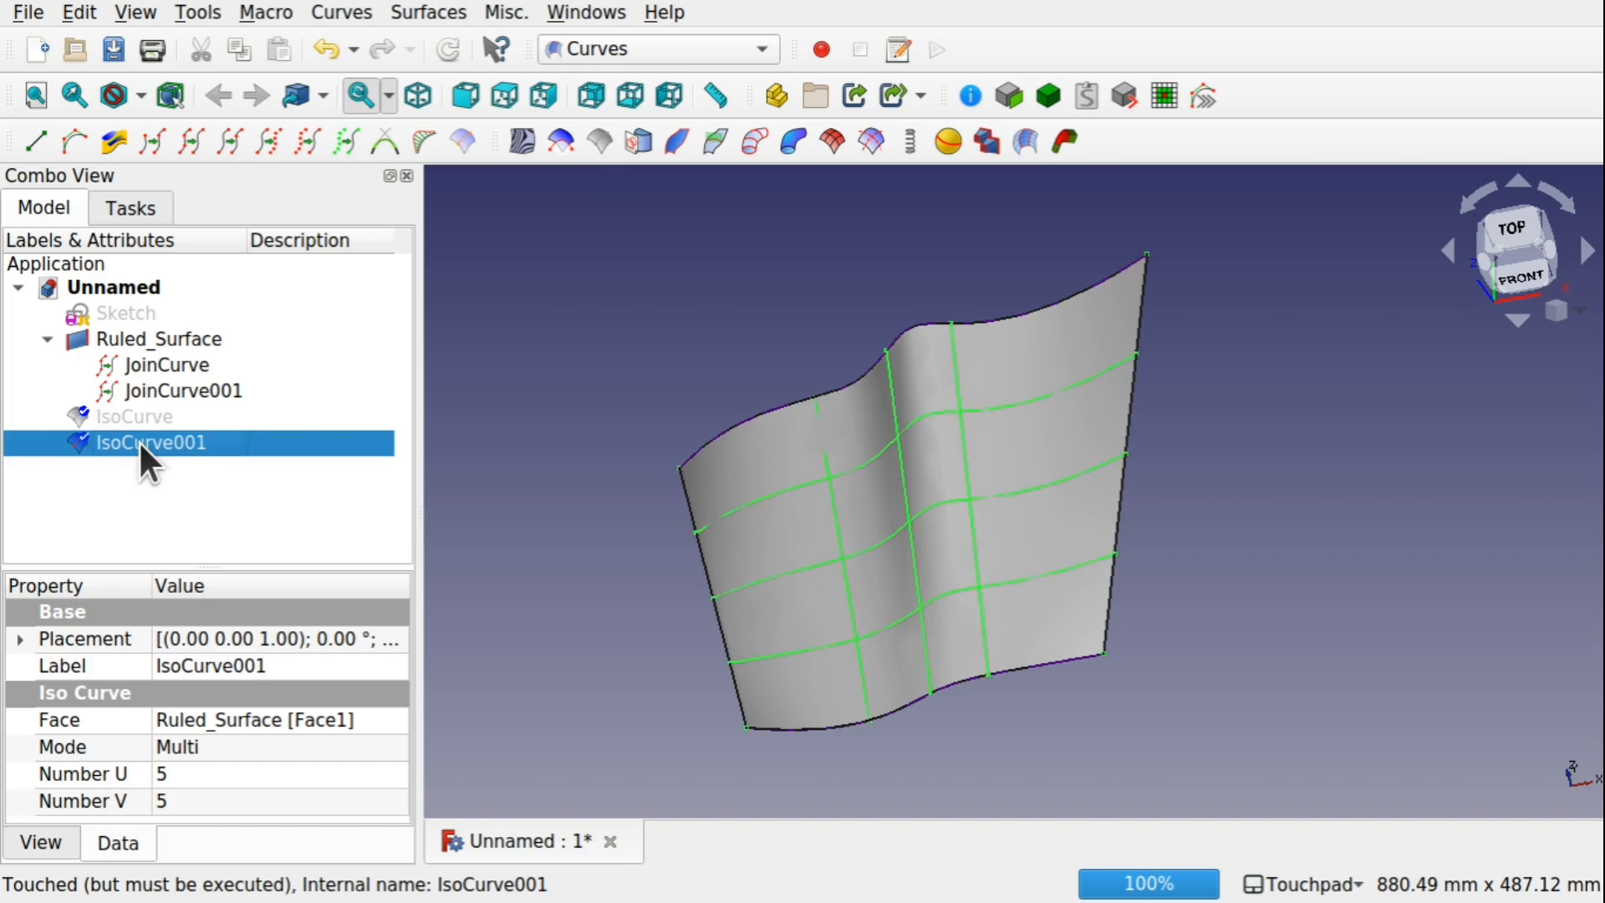
pyautogui.press('space')
pyautogui.click(140, 415)
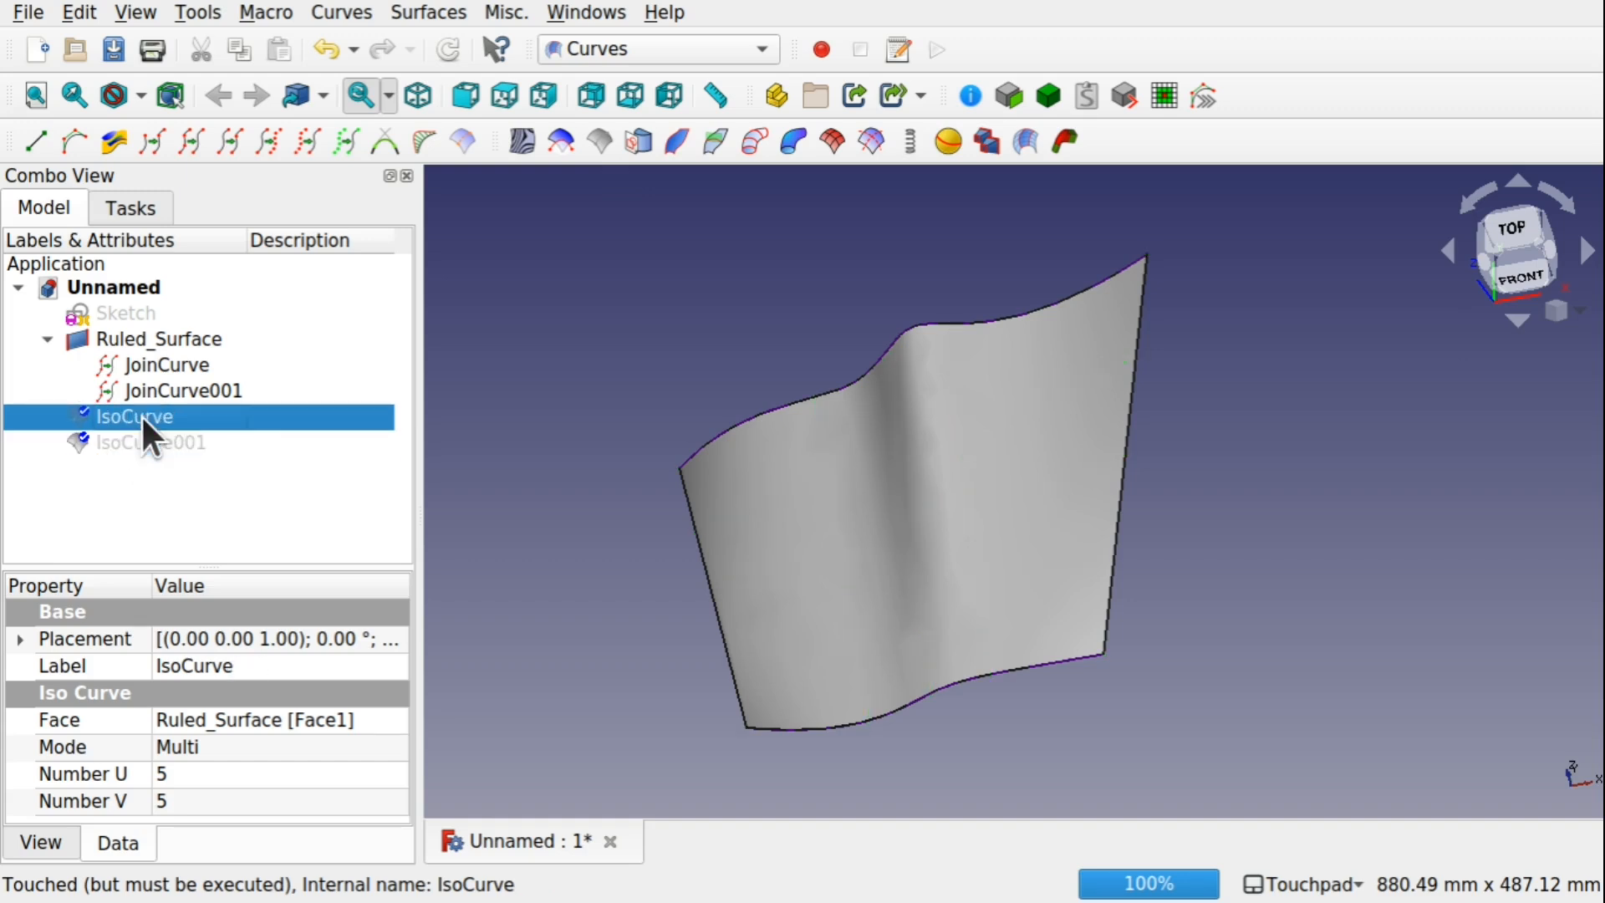
pyautogui.press('space')
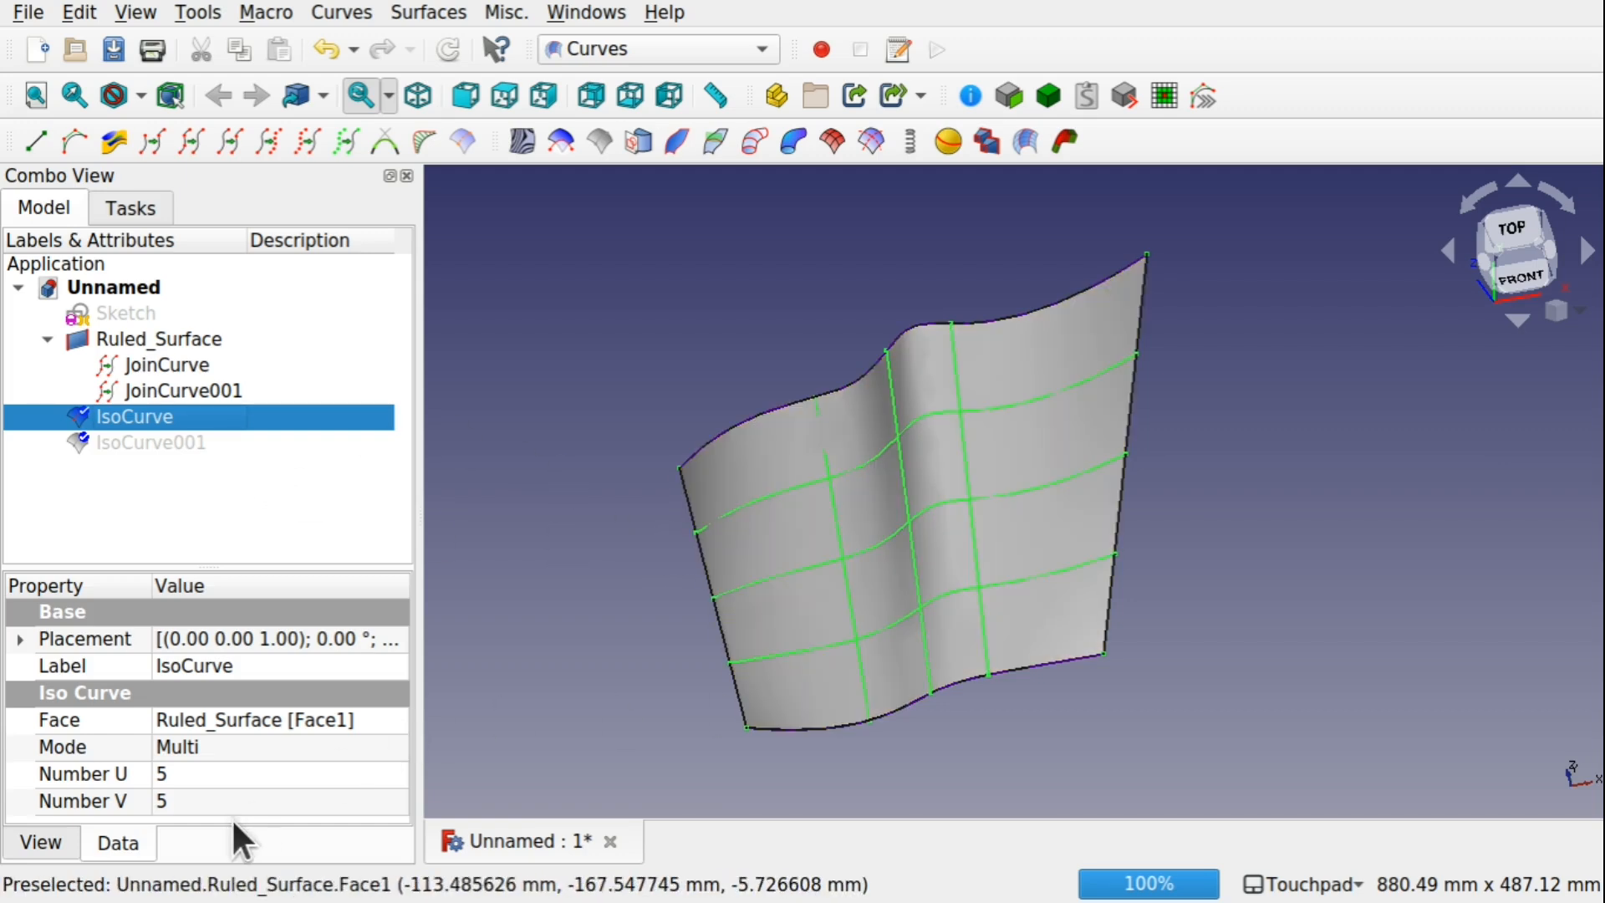
pyautogui.click(216, 796)
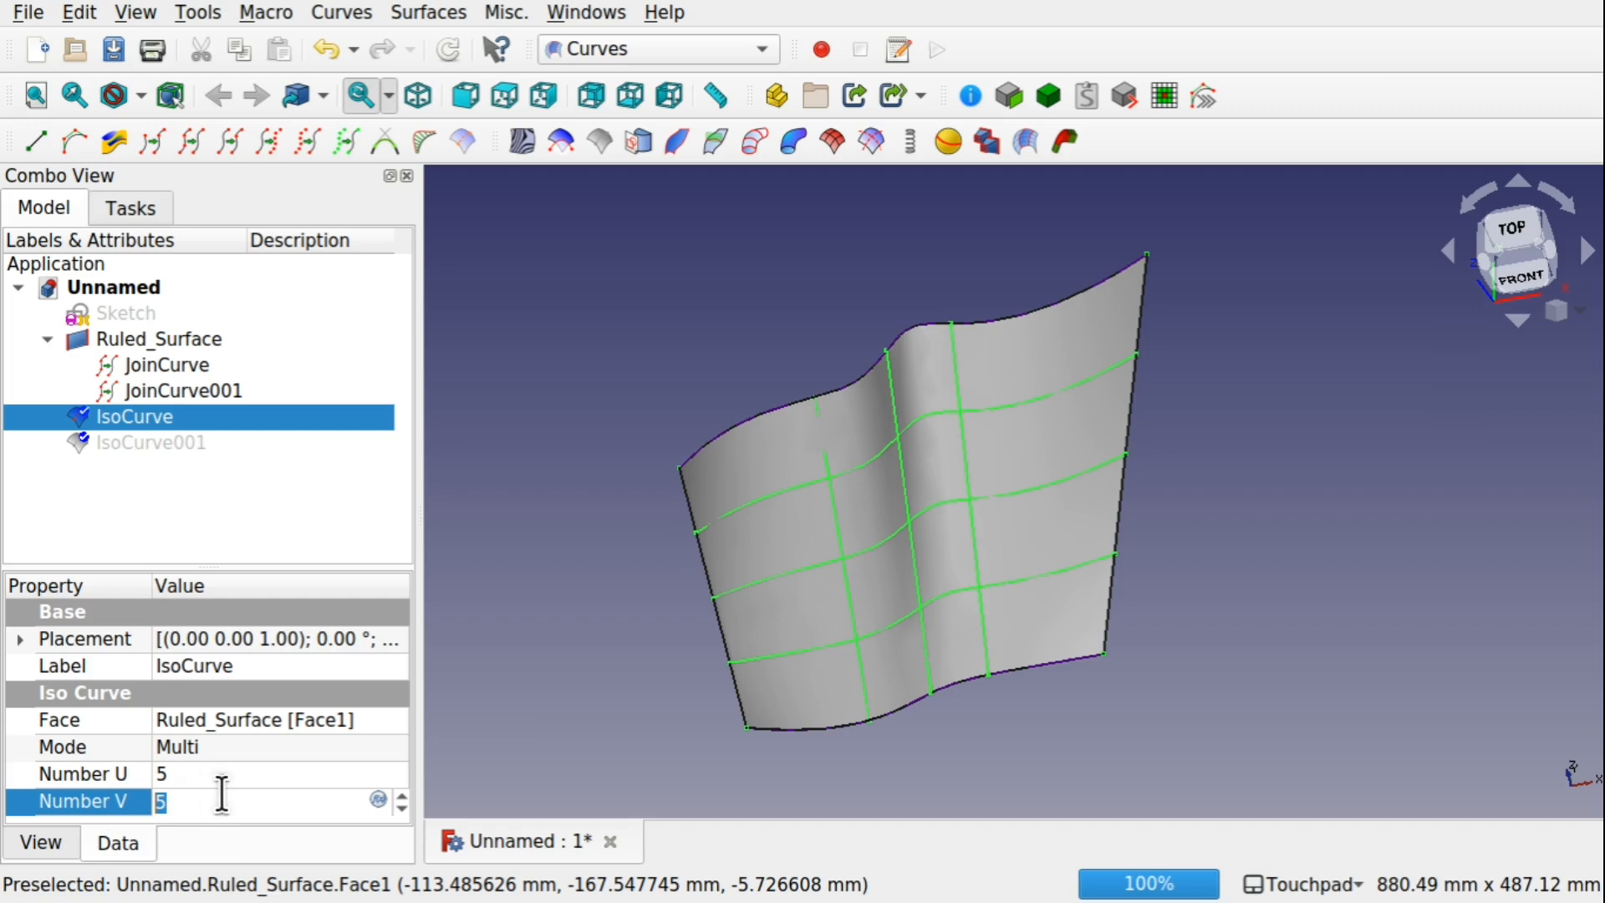
pyautogui.scroll(-5, 222, 794)
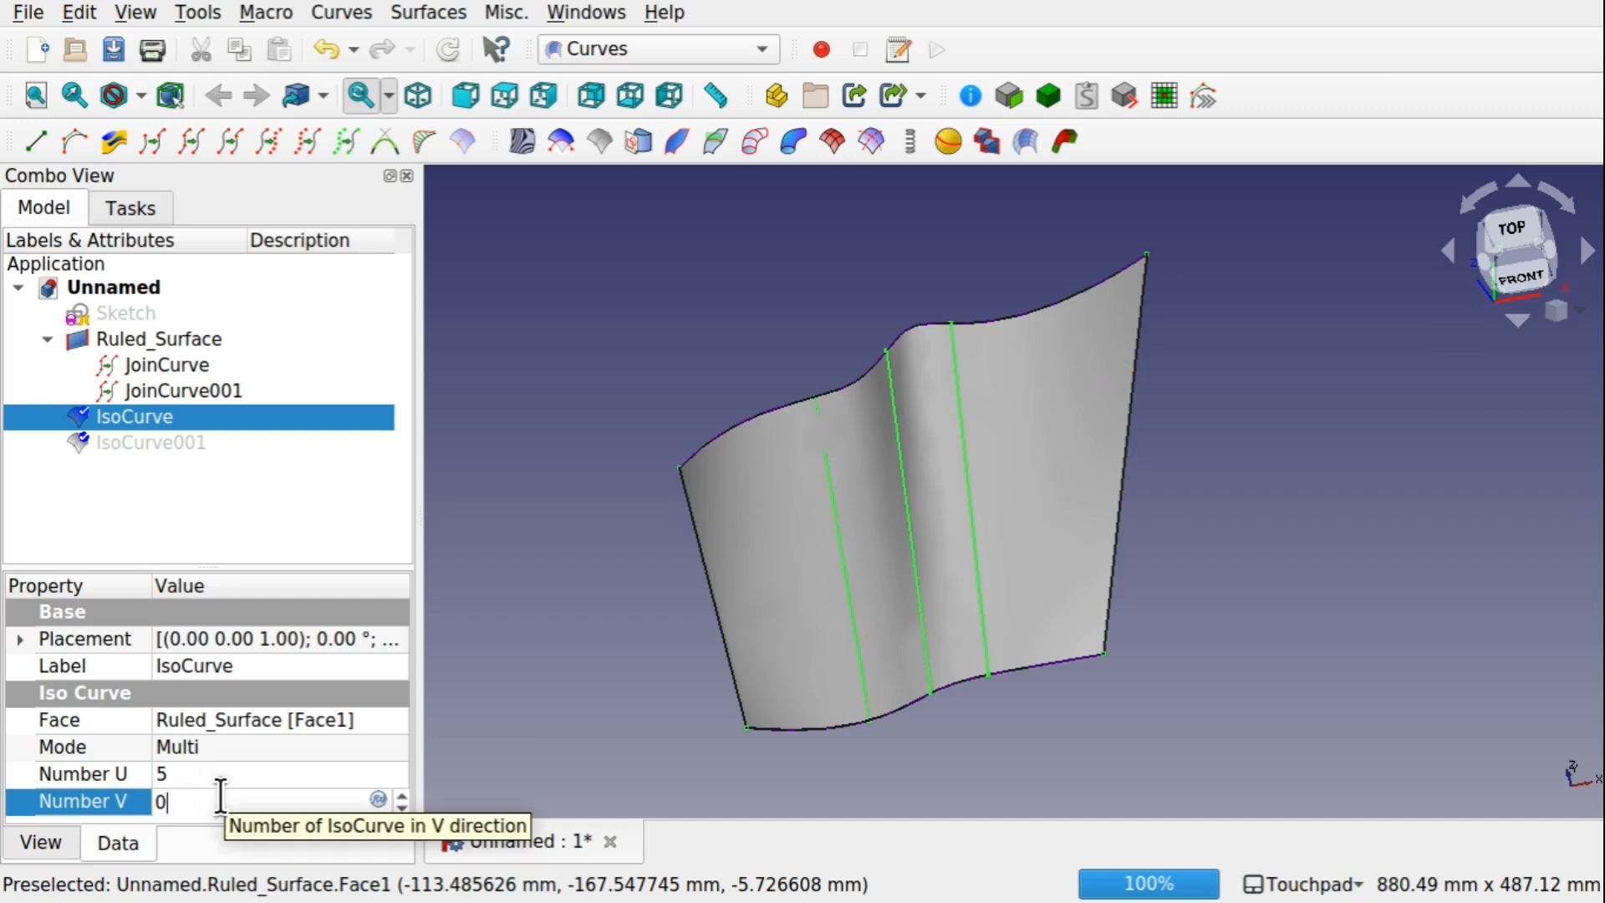
pyautogui.write('5')
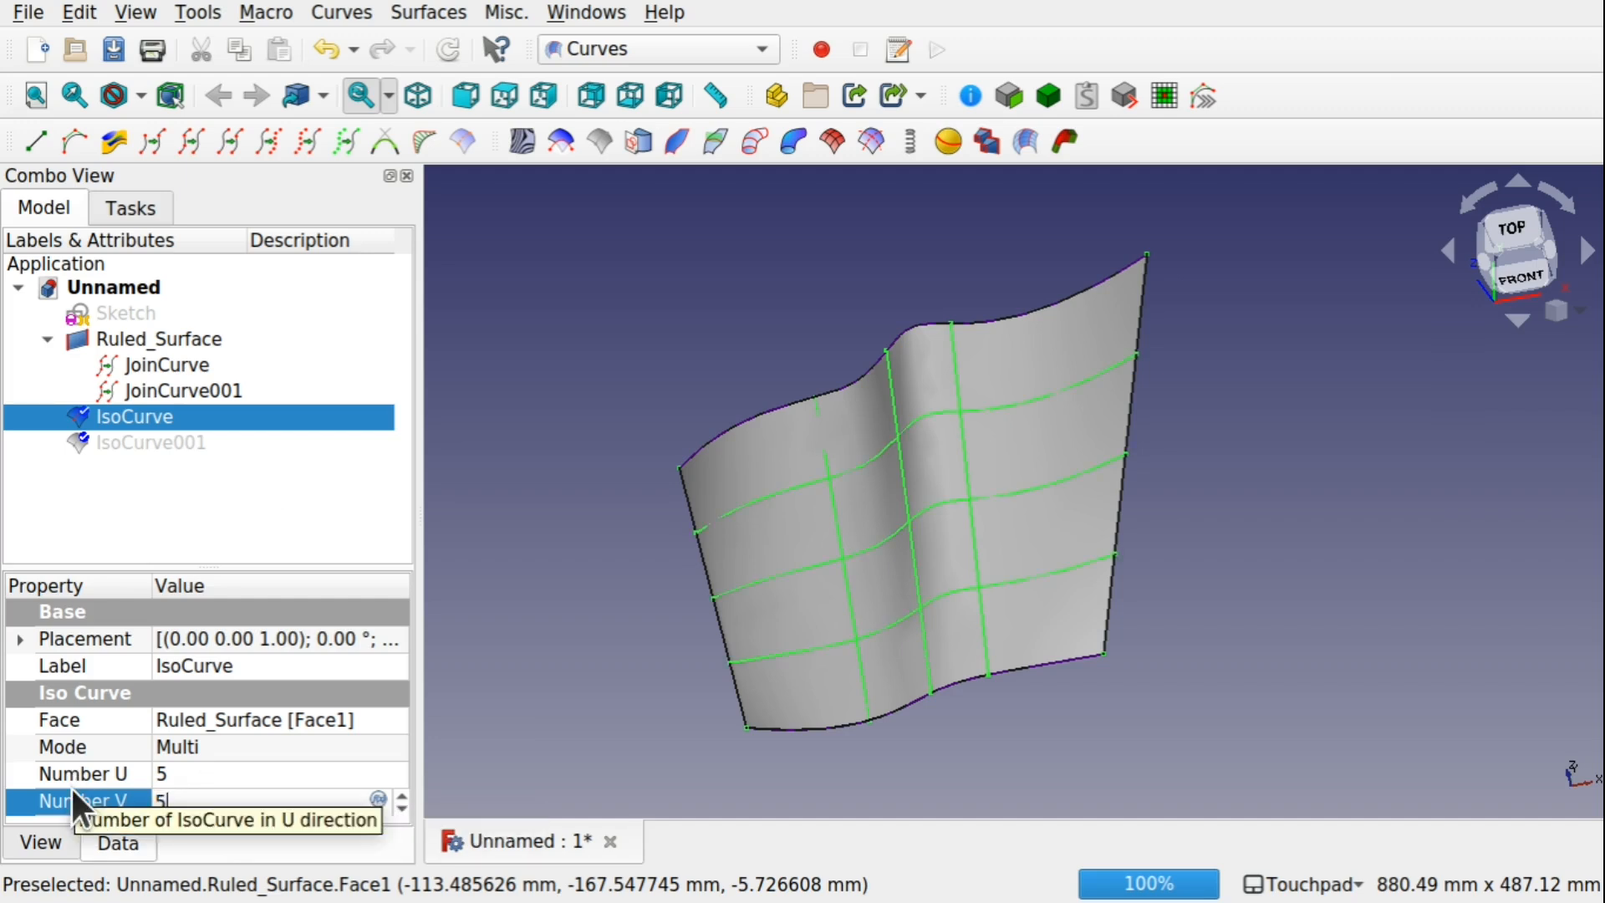
# Set the first IsoCurve's Number U to 0 and Number V to 8
pyautogui.click(199, 770)
pyautogui.write('0')
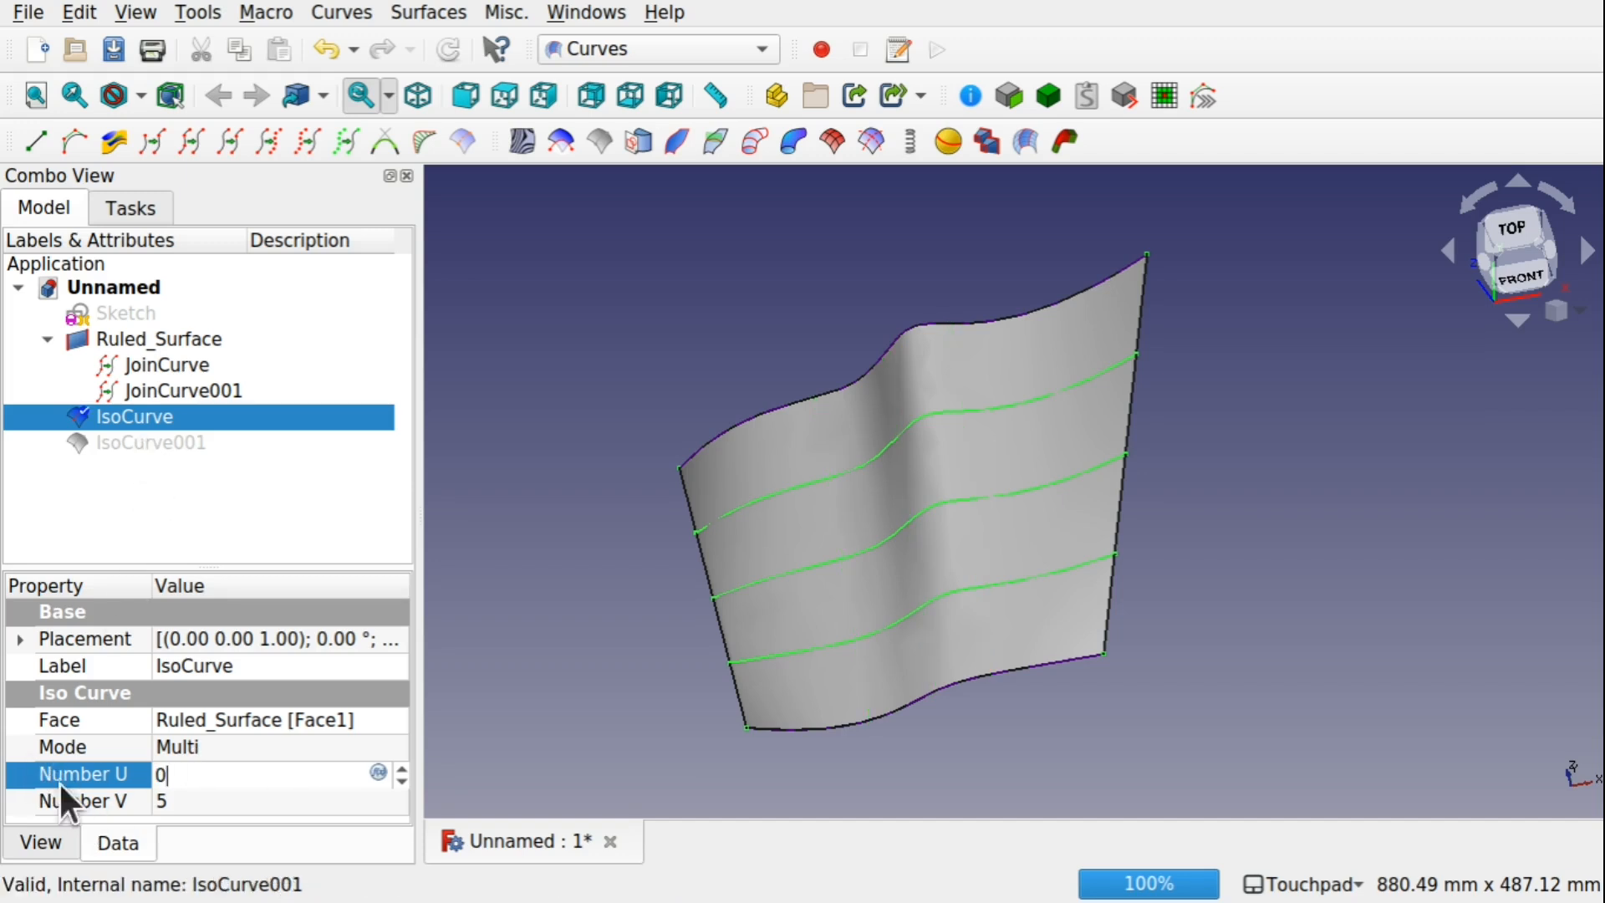
pyautogui.click(254, 795)
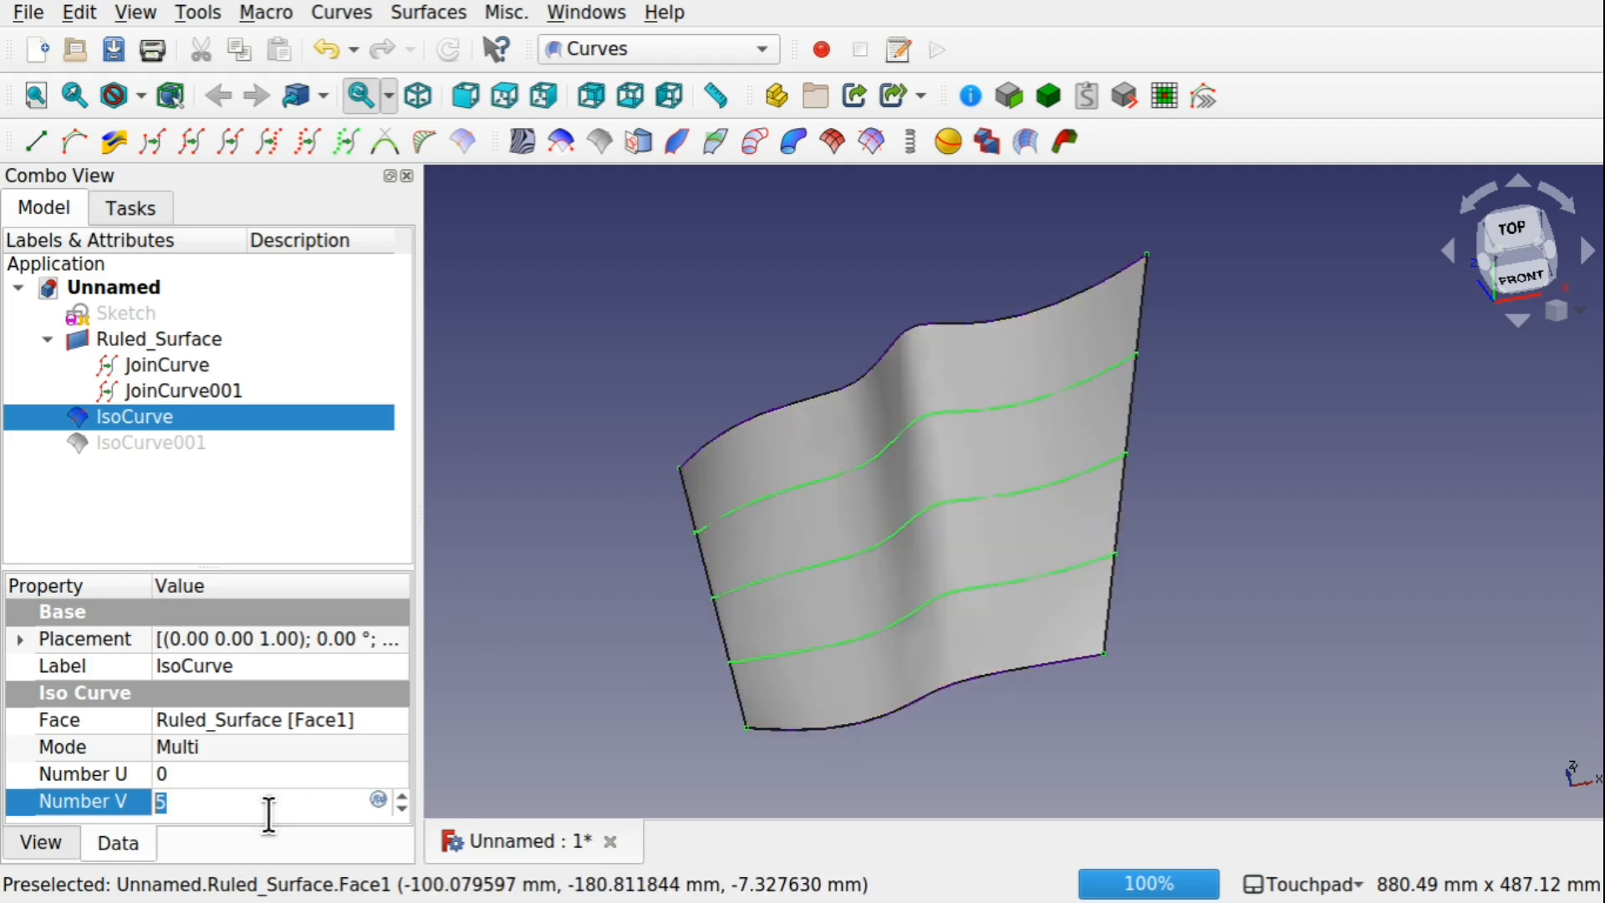
pyautogui.write('8')
pyautogui.click(635, 653)
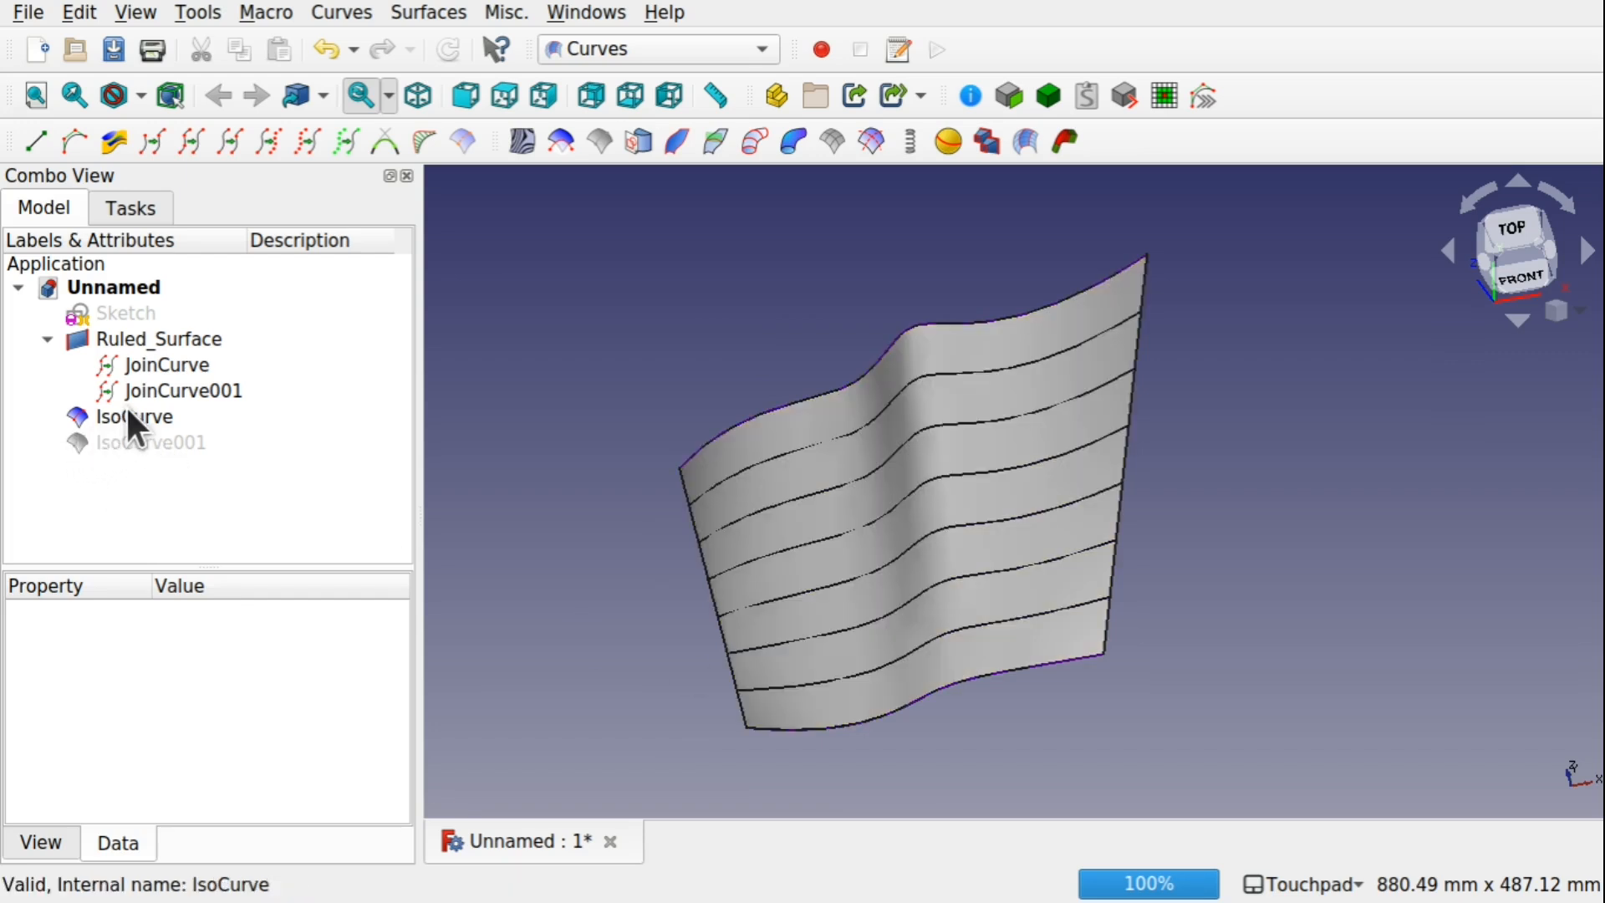
# Hide the first IsoCurve and make IsoCurve001 visible
pyautogui.click(127, 409)
pyautogui.press('space')
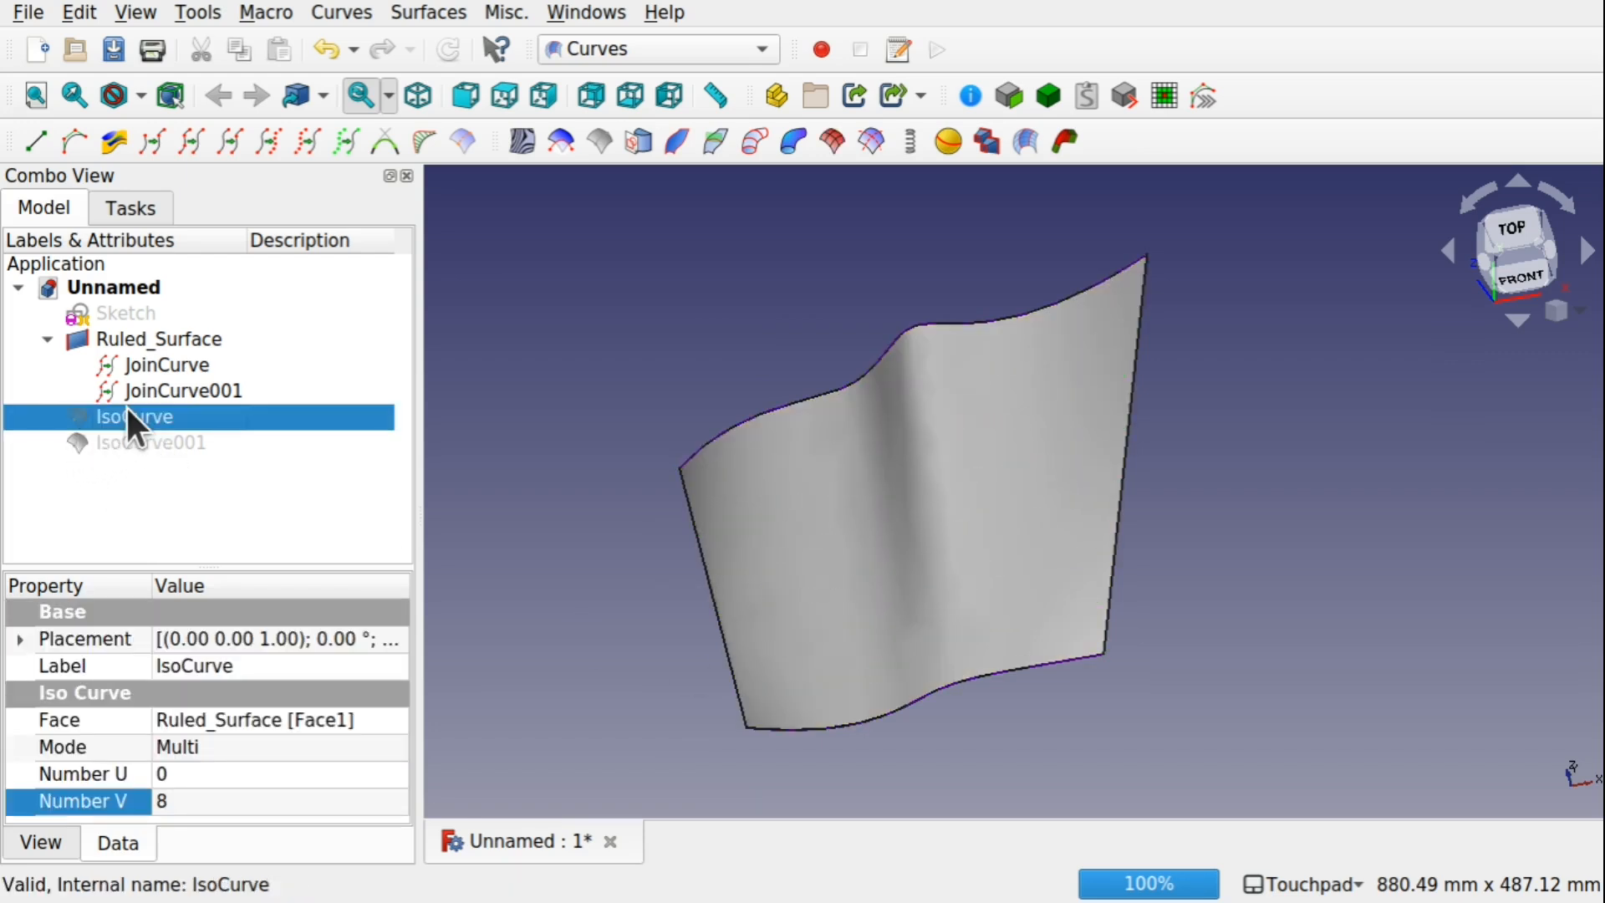
pyautogui.click(178, 443)
pyautogui.press('space')
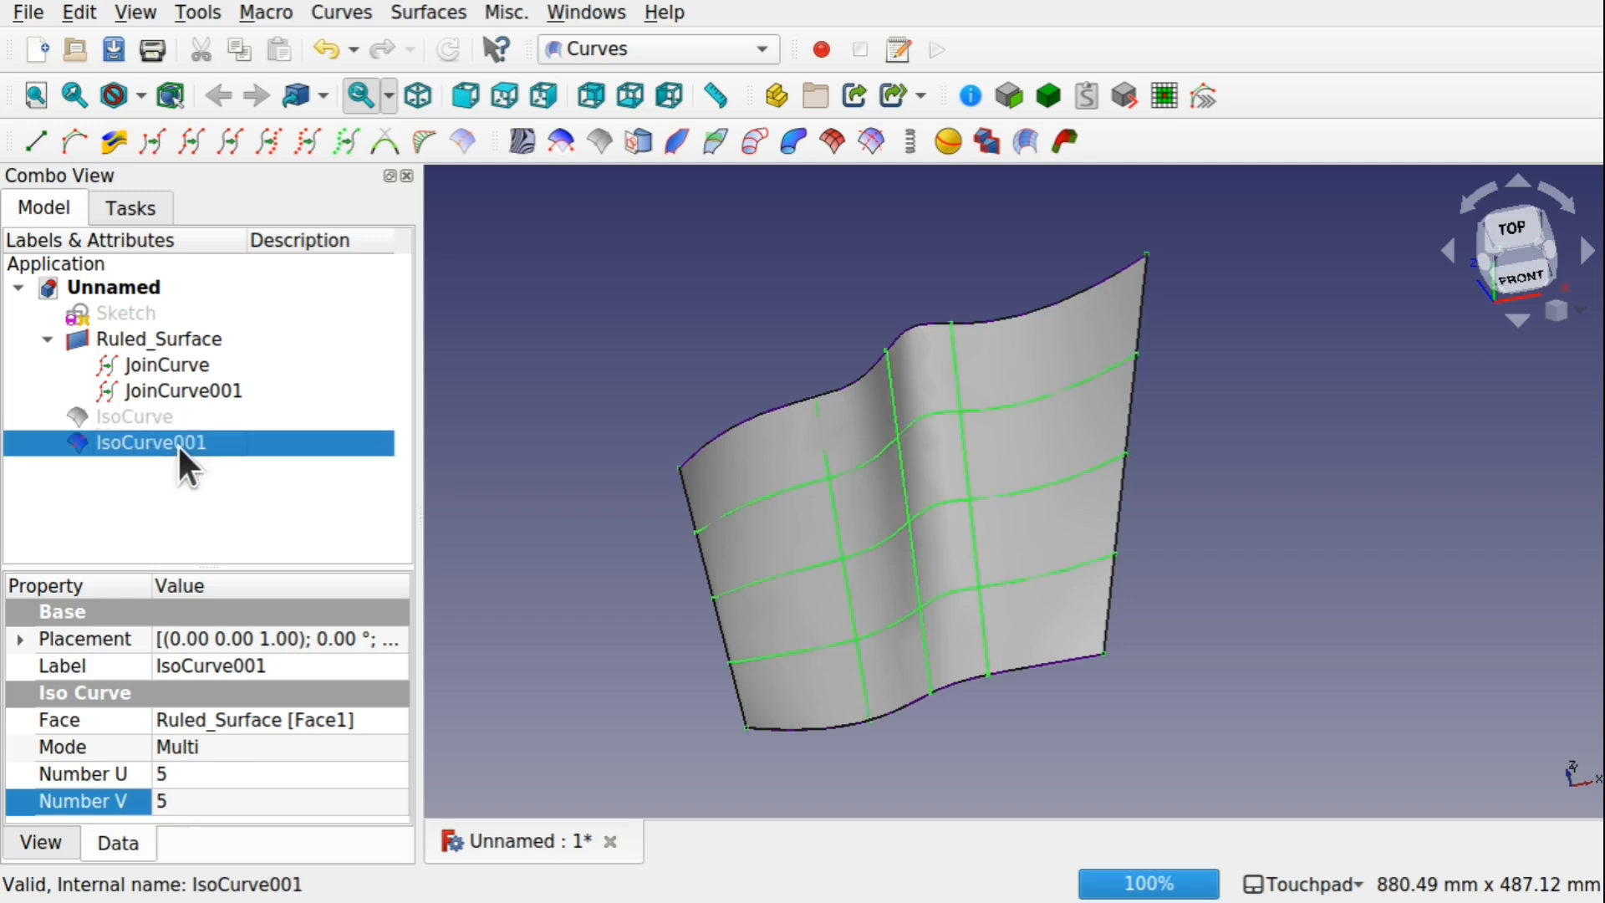
# Set IsoCurve001's Number V to 0 and Number U to 8
pyautogui.click(218, 808)
pyautogui.write('0')
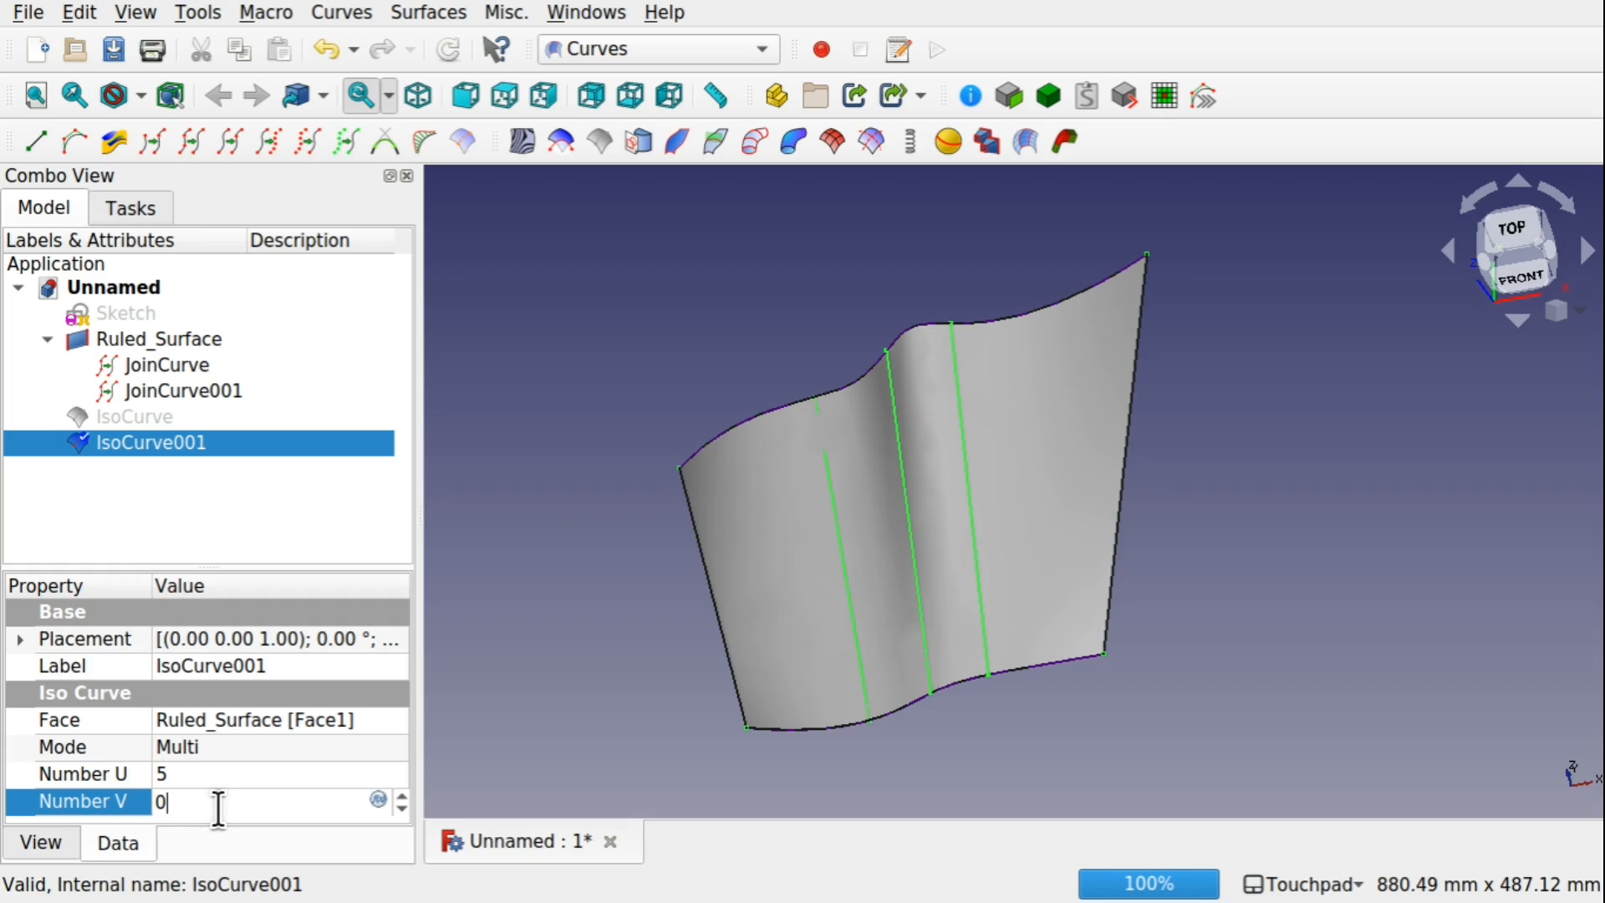
pyautogui.click(594, 614)
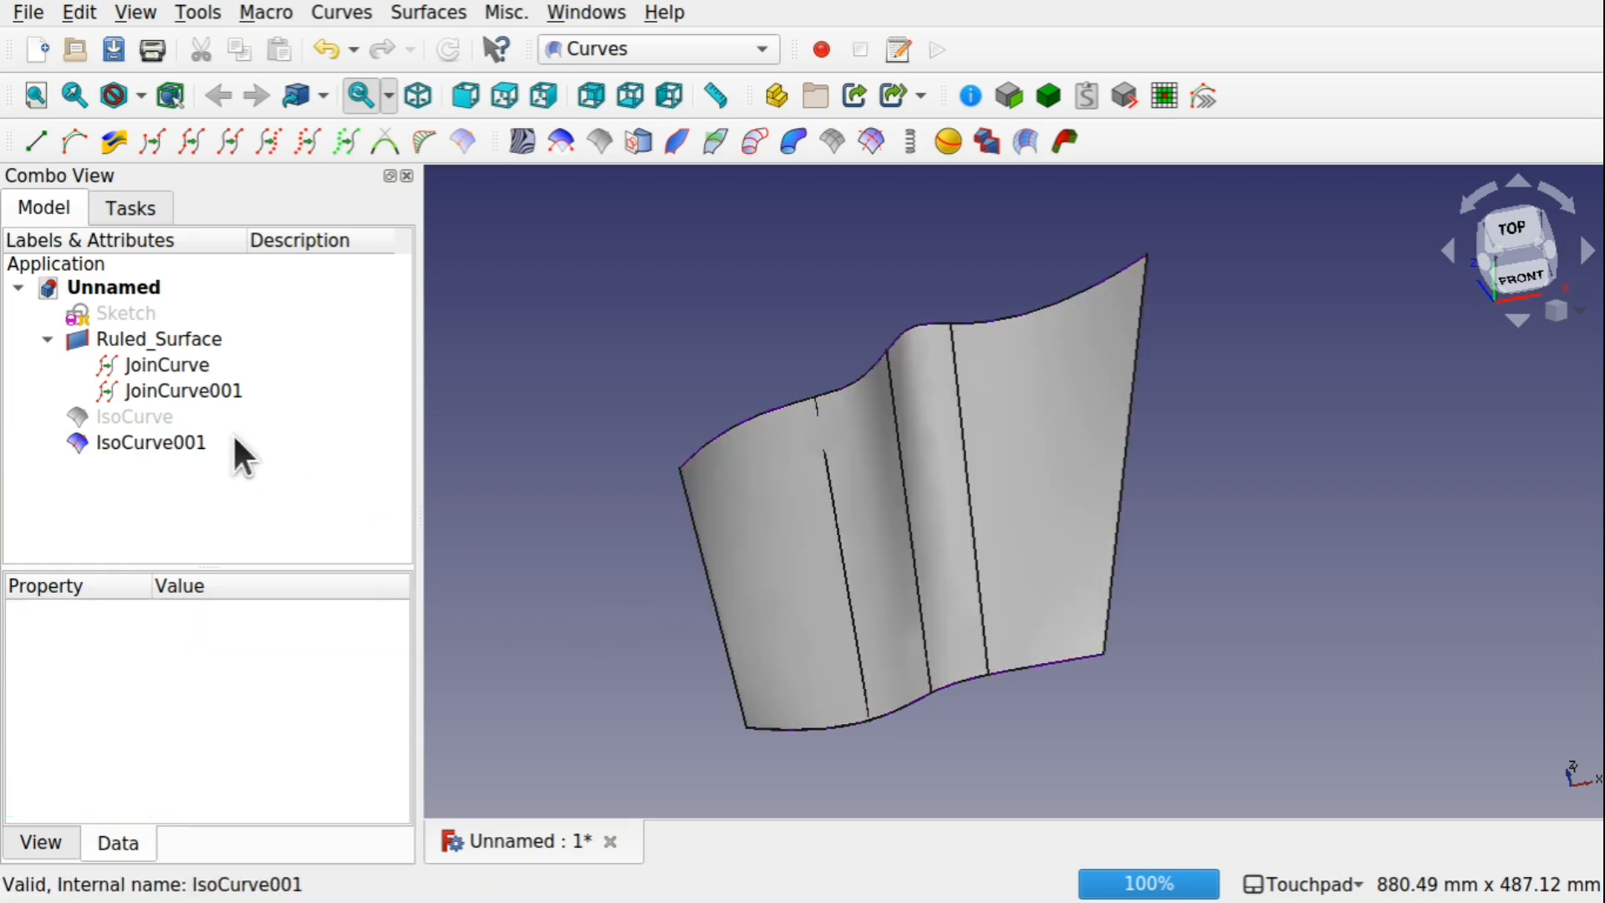
pyautogui.click(179, 439)
pyautogui.click(218, 770)
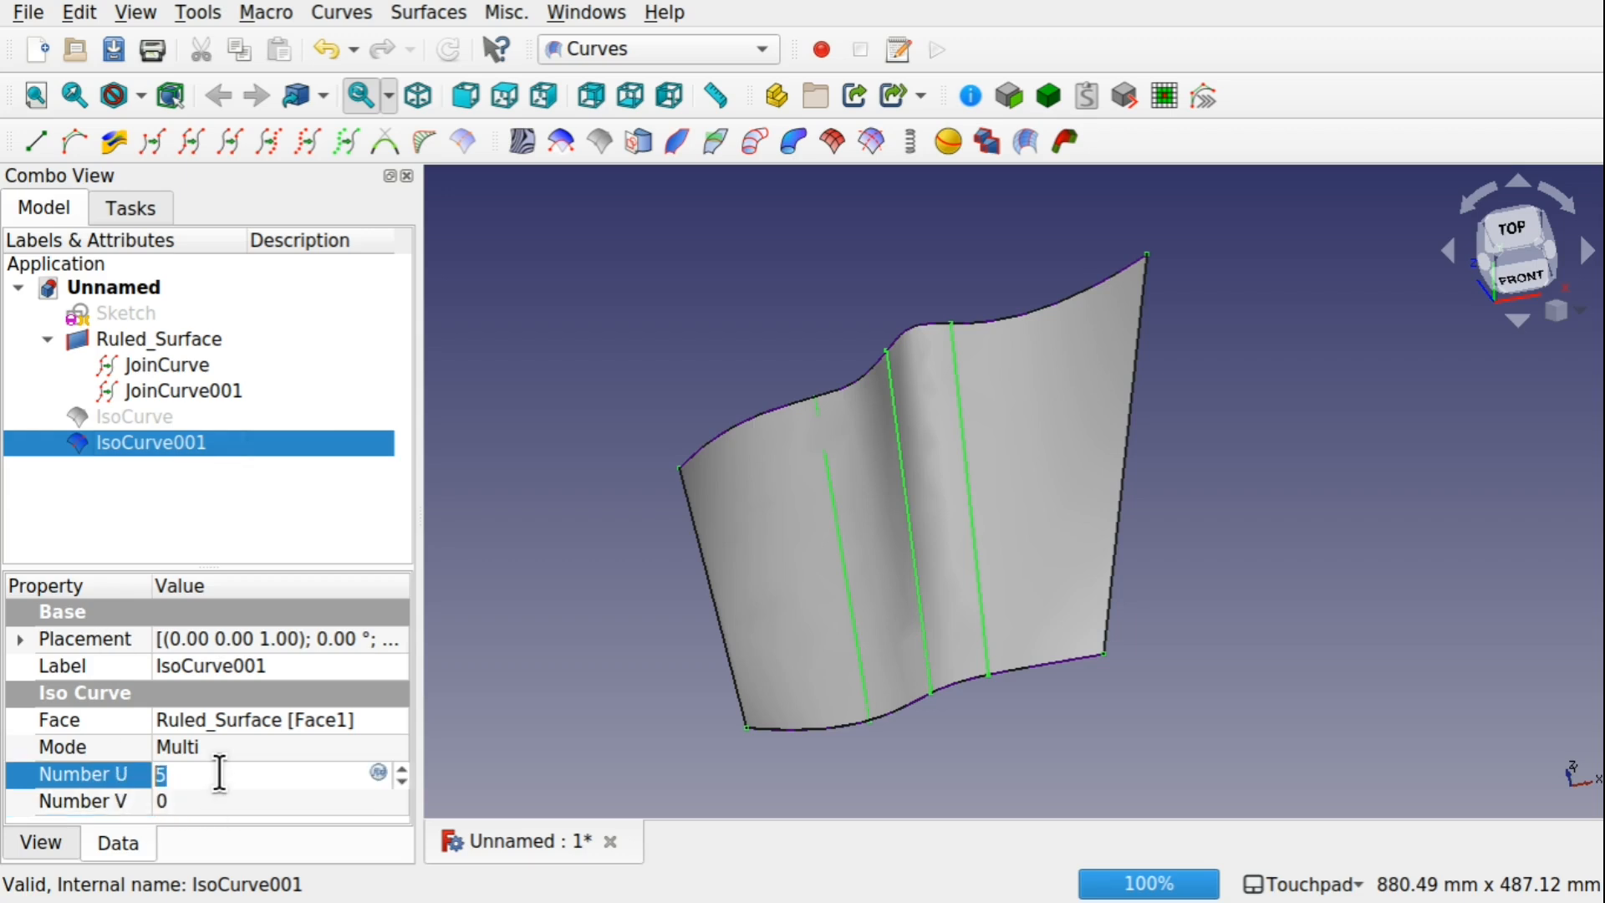
pyautogui.write('8')
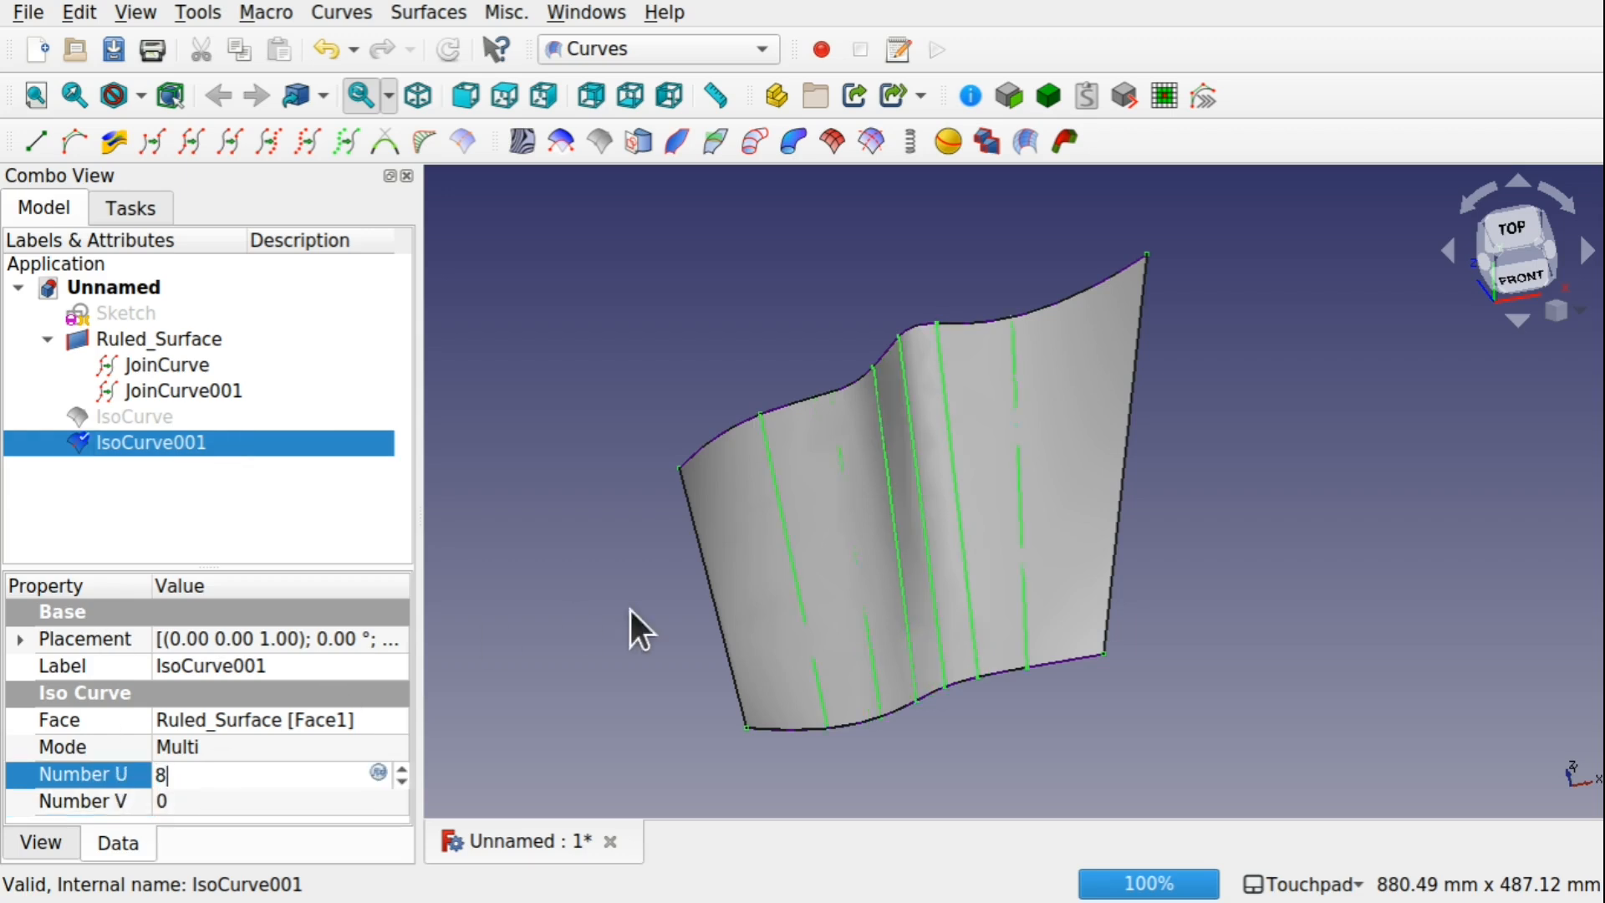
pyautogui.keyDown('shift'); pyautogui.moveTo(706, 630); pyautogui.dragTo(735, 605); pyautogui.keyUp('shift')
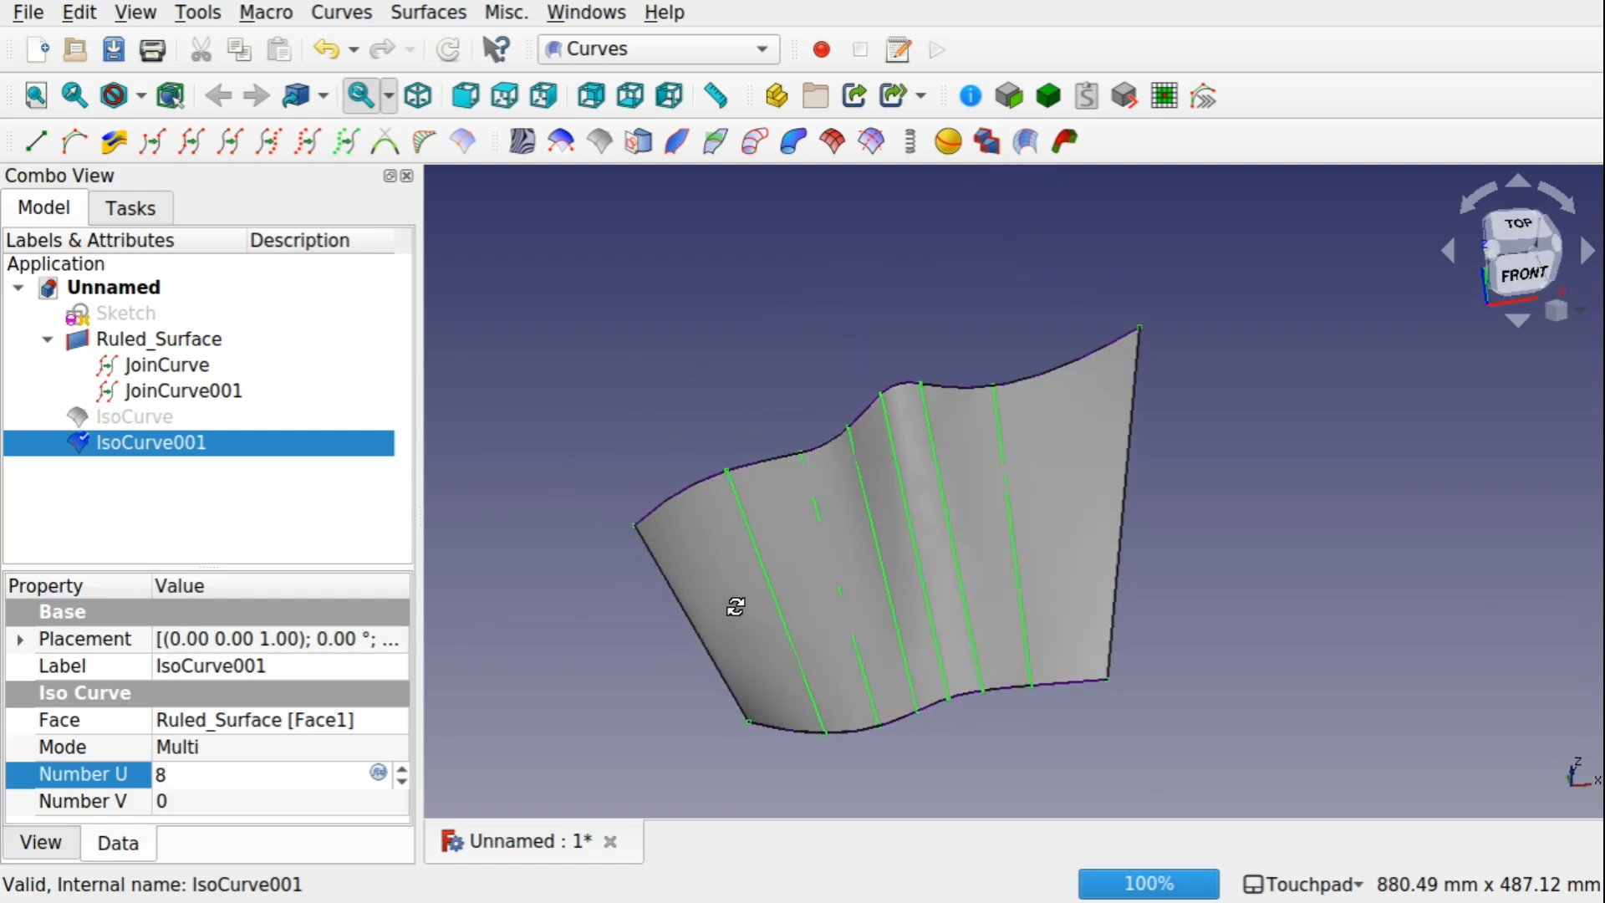
pyautogui.click(598, 688)
# Make the first IsoCurve visible alongside IsoCurve001 and hide the ruled surface
pyautogui.click(139, 418)
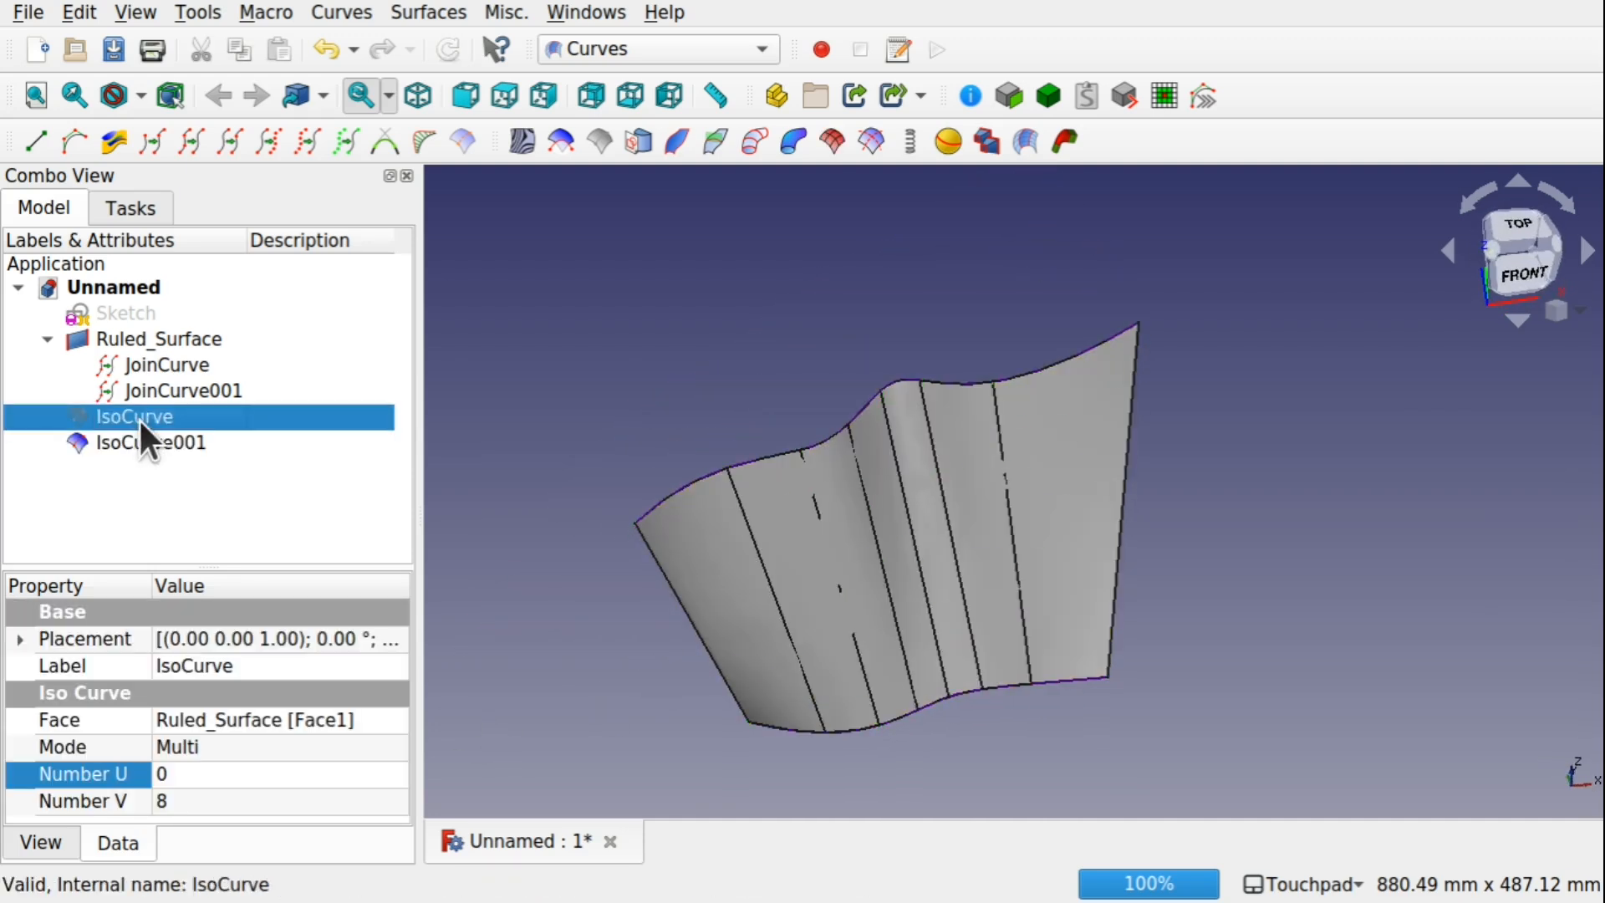
pyautogui.press('space')
pyautogui.click(159, 339)
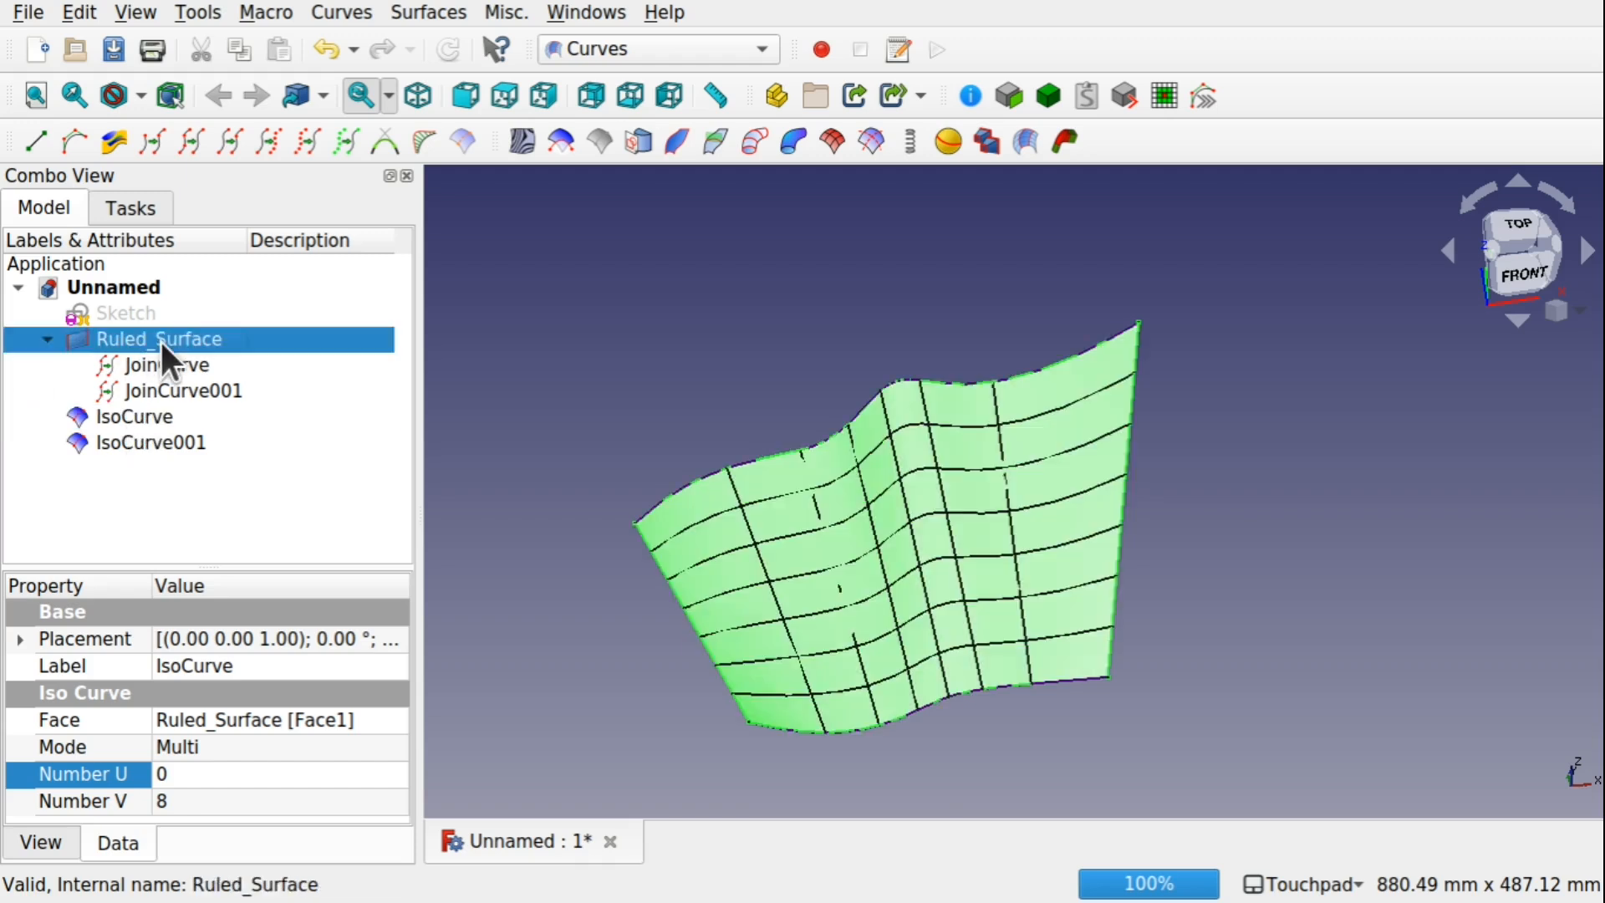
pyautogui.press('space')
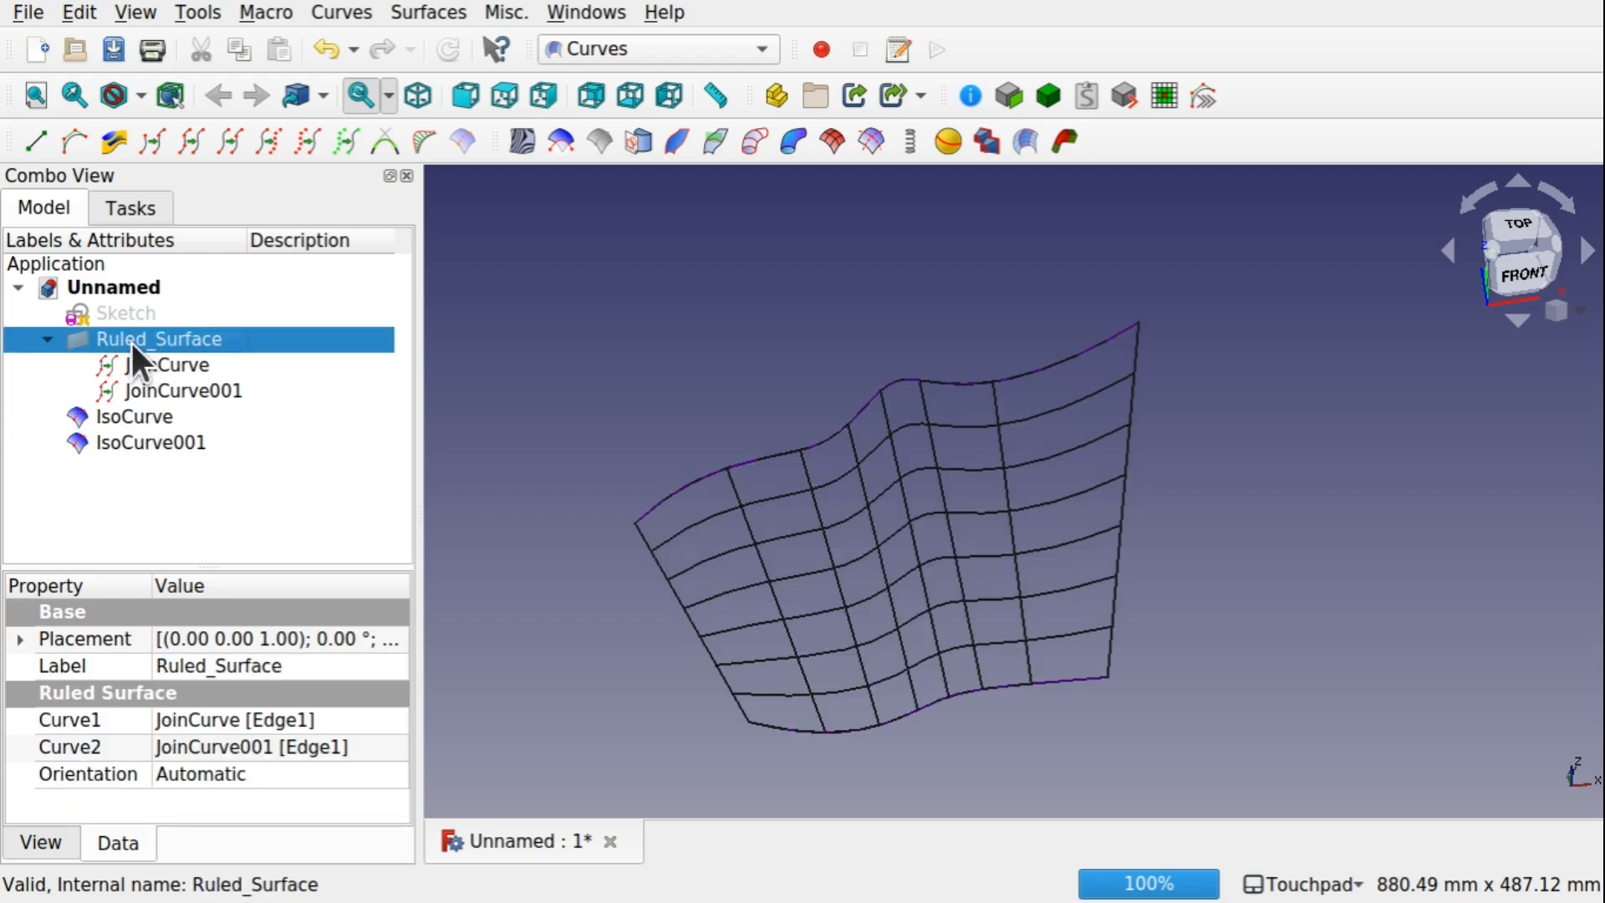
# Hide JoinCurve and JoinCurve001 so that only the two isocurve sets stay displayed
pyautogui.click(184, 372)
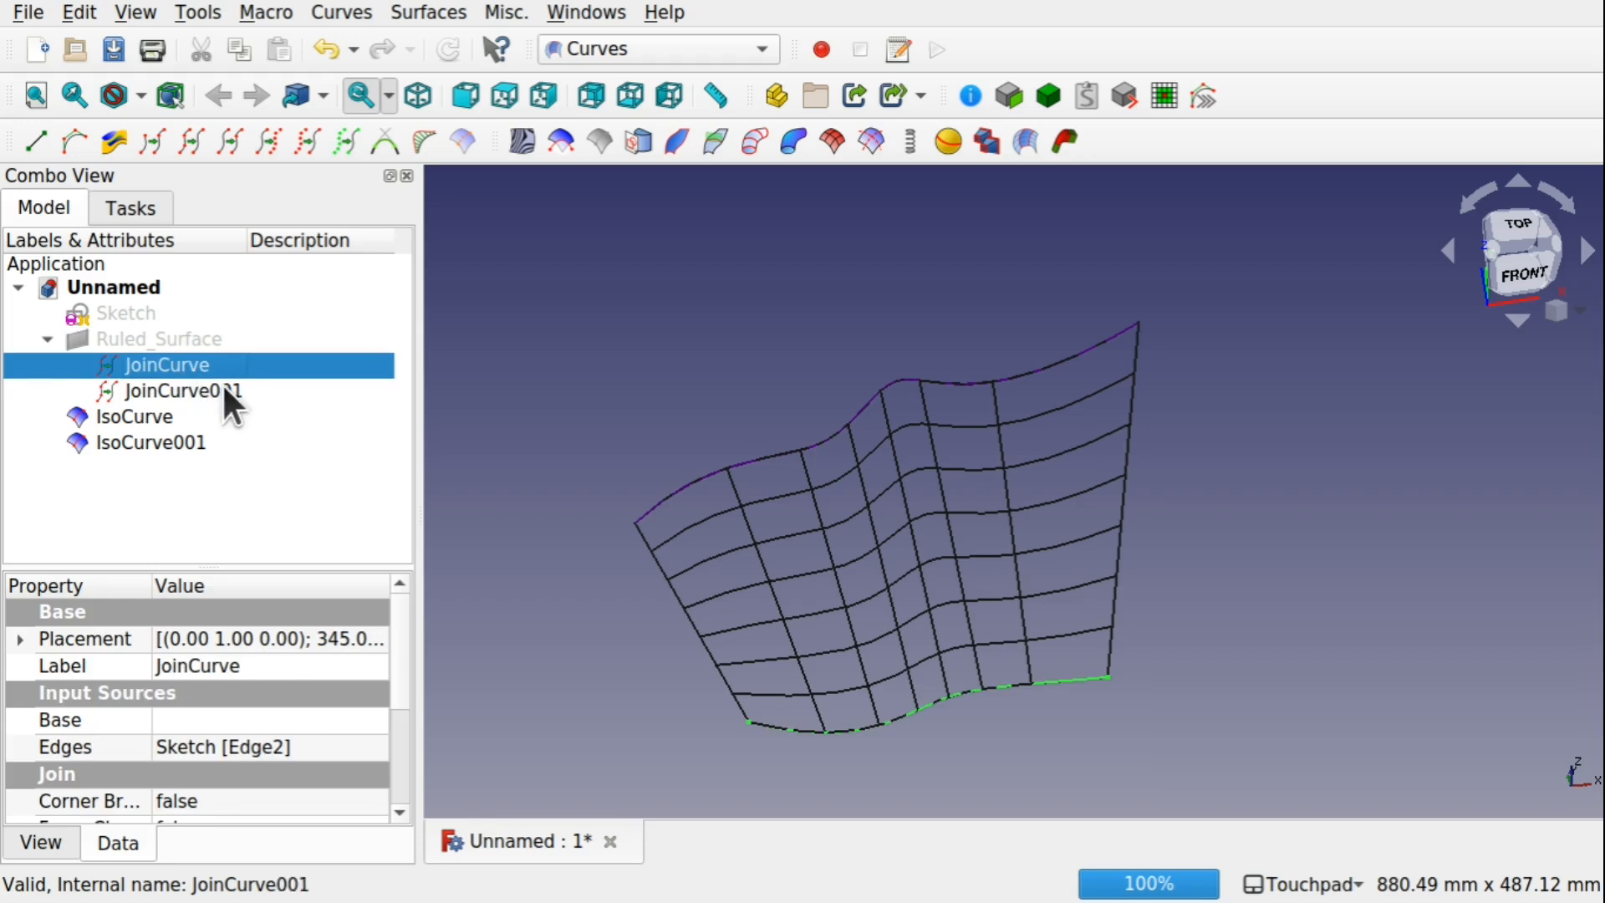
pyautogui.keyDown('ctrl'); pyautogui.click(220, 392); pyautogui.keyUp('ctrl')
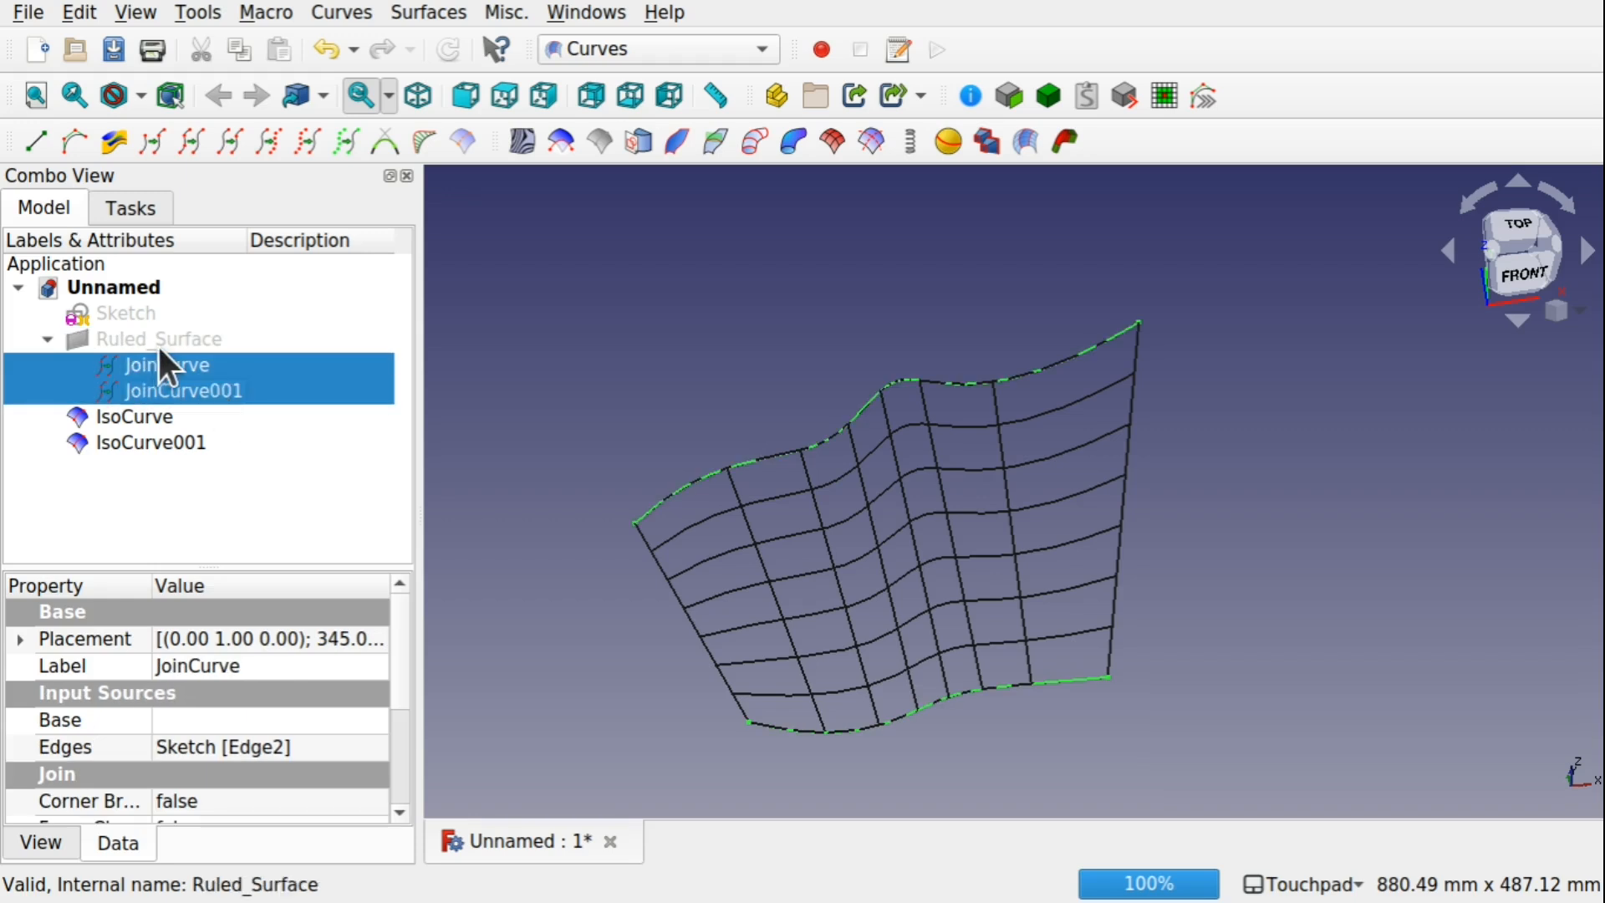
pyautogui.press('space')
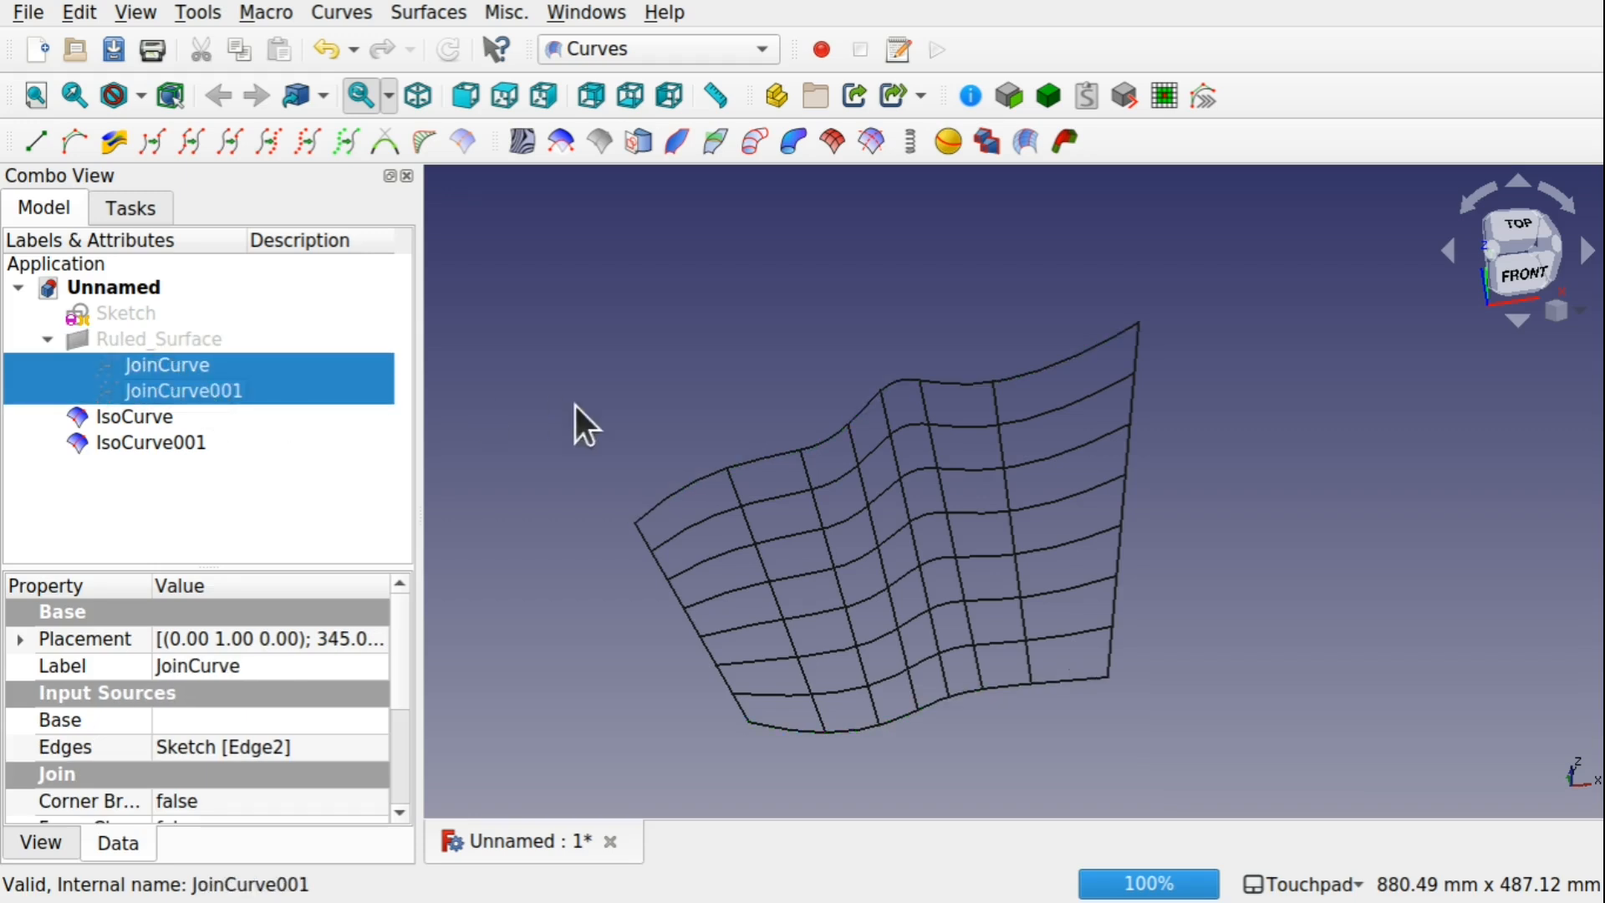
pyautogui.click(512, 535)
# Highlight each isocurve set in turn, and hide the first IsoCurve to leave only IsoCurve001 displayed
pyautogui.click(150, 416)
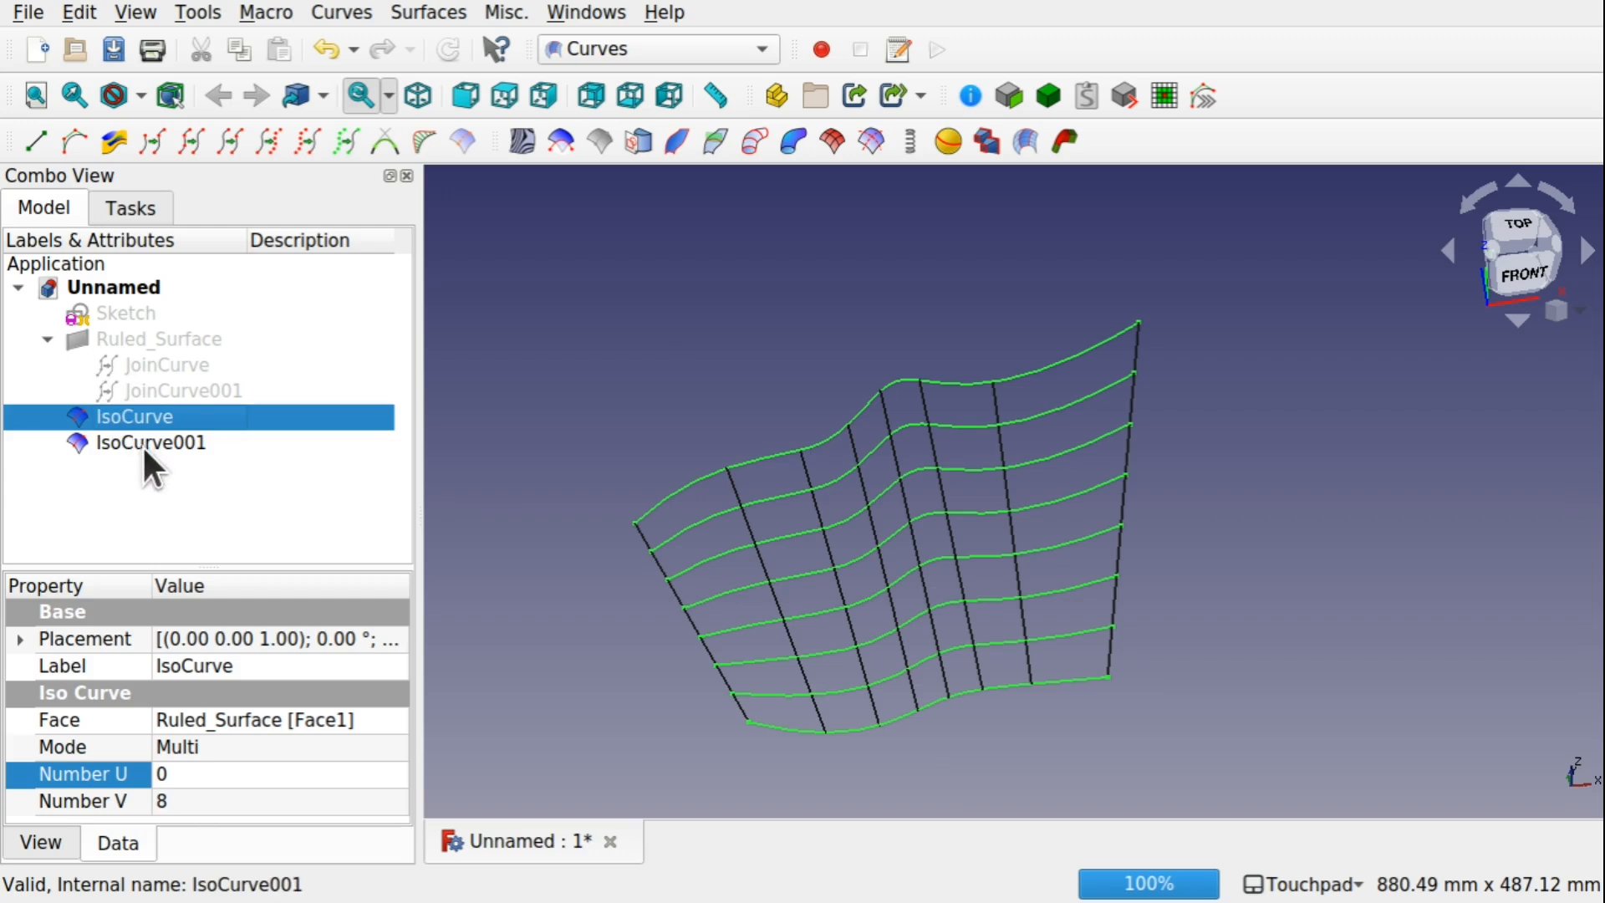
pyautogui.click(142, 445)
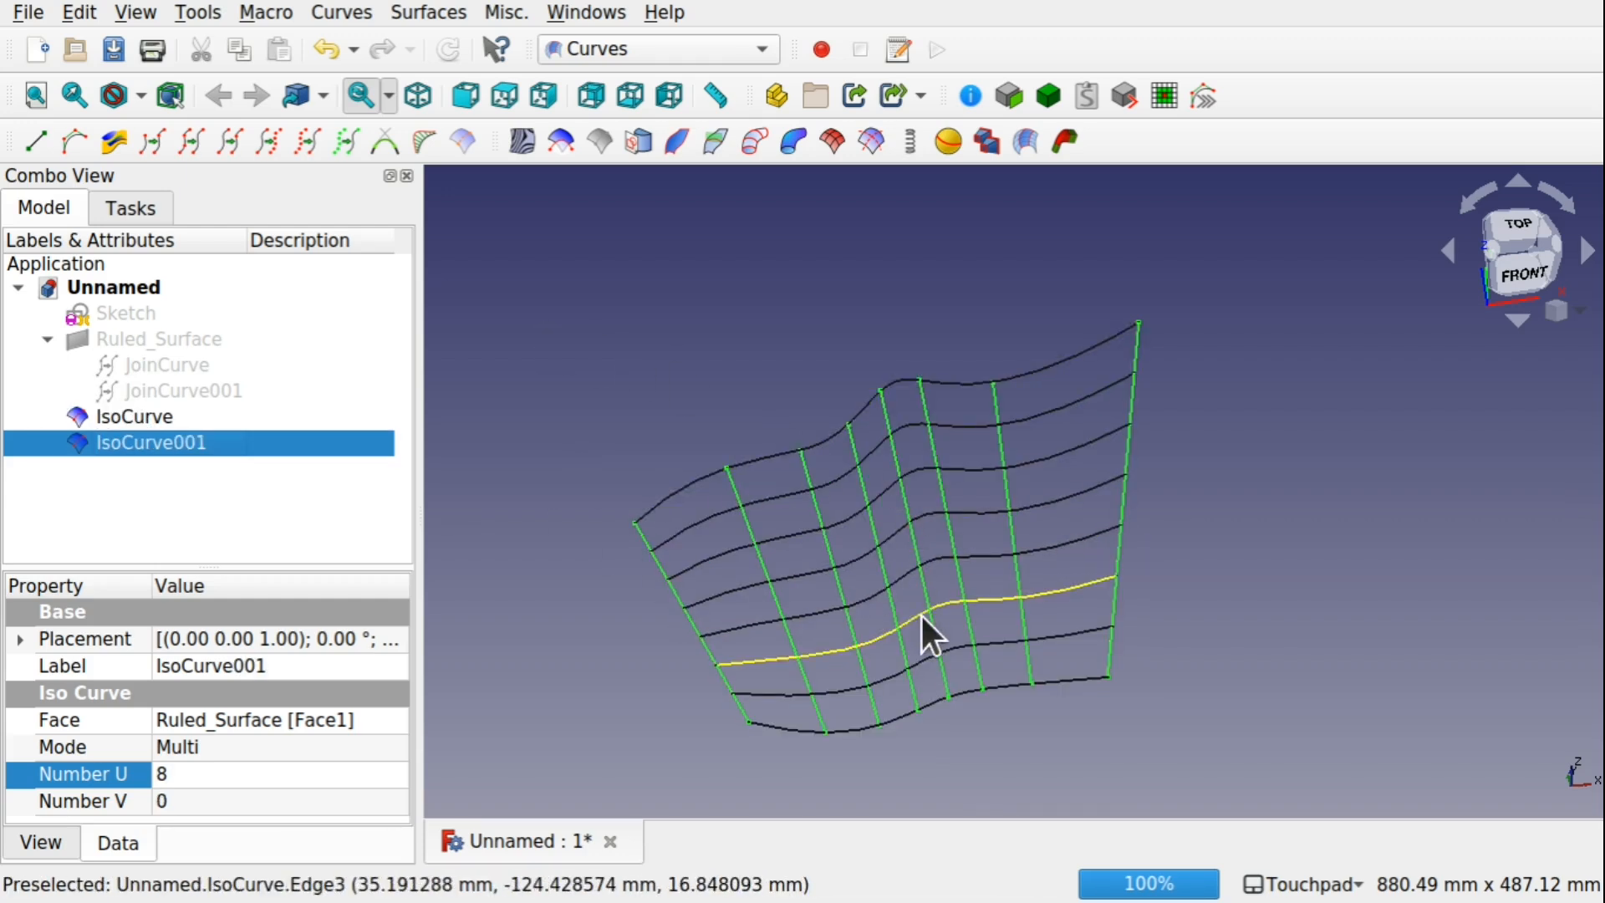
pyautogui.click(209, 416)
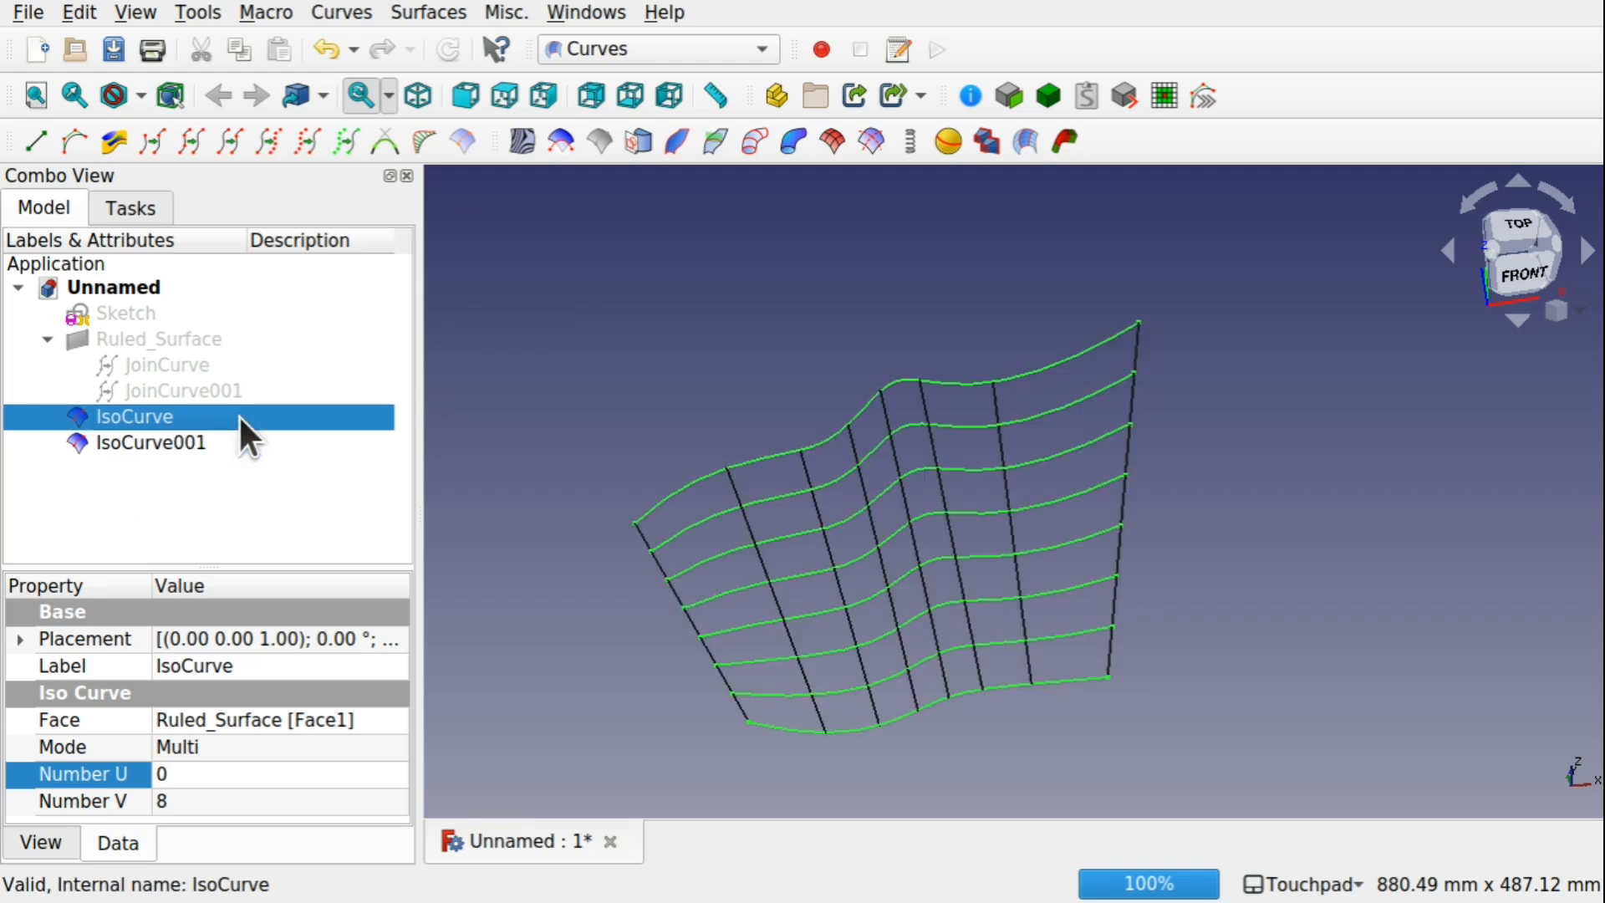
pyautogui.press('space')
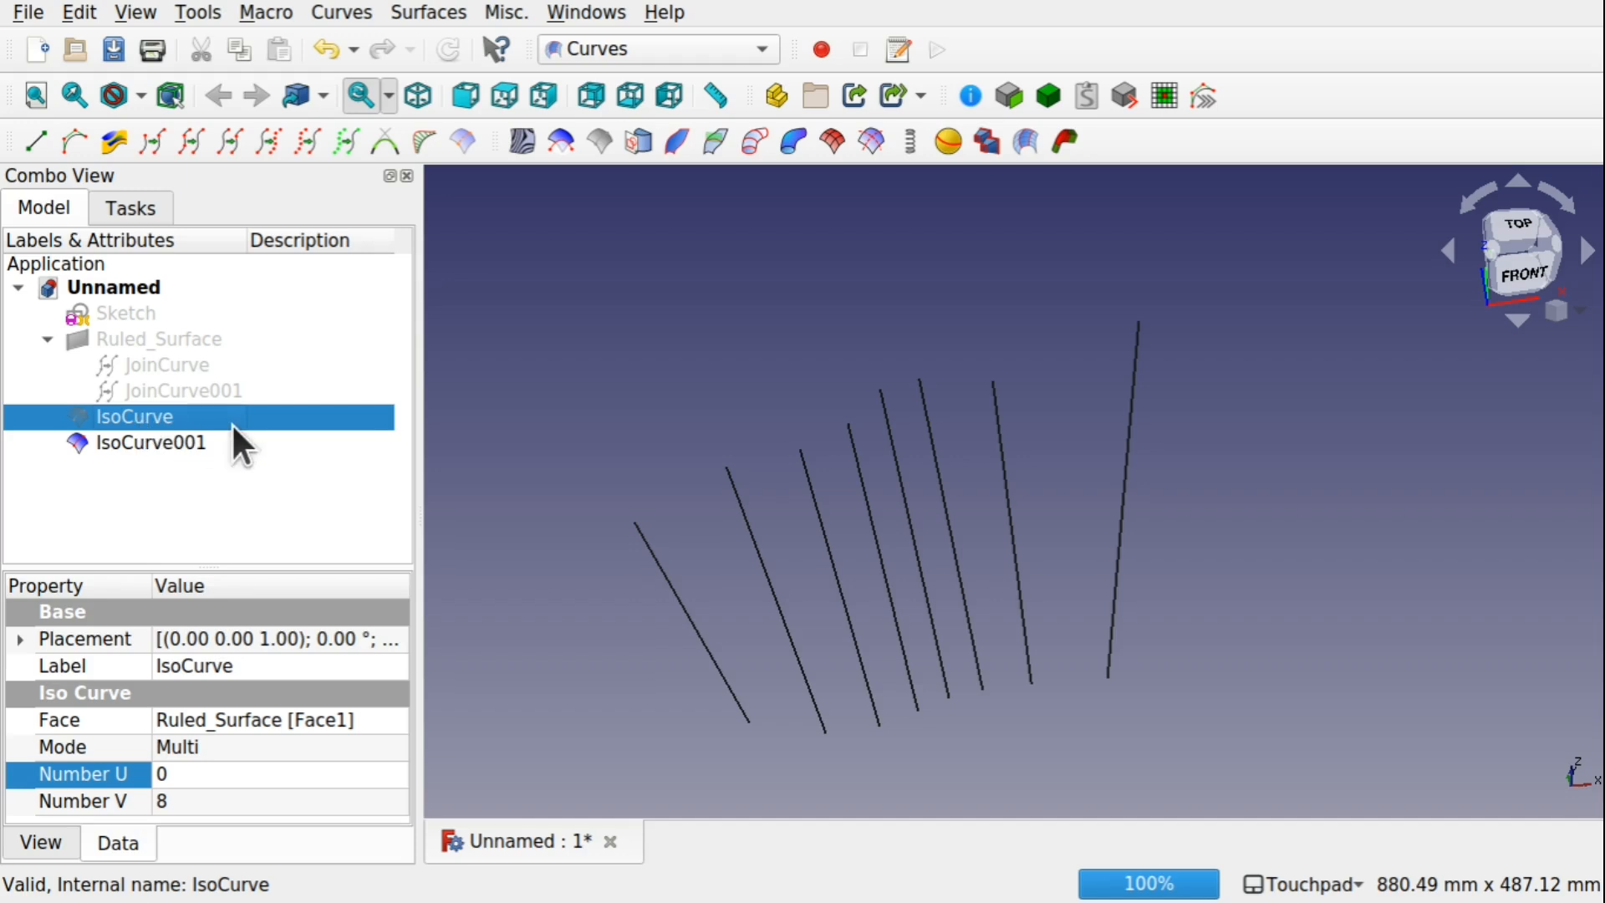
# Try to split IsoCurve001 as a whole object, and undo the split
pyautogui.click(172, 445)
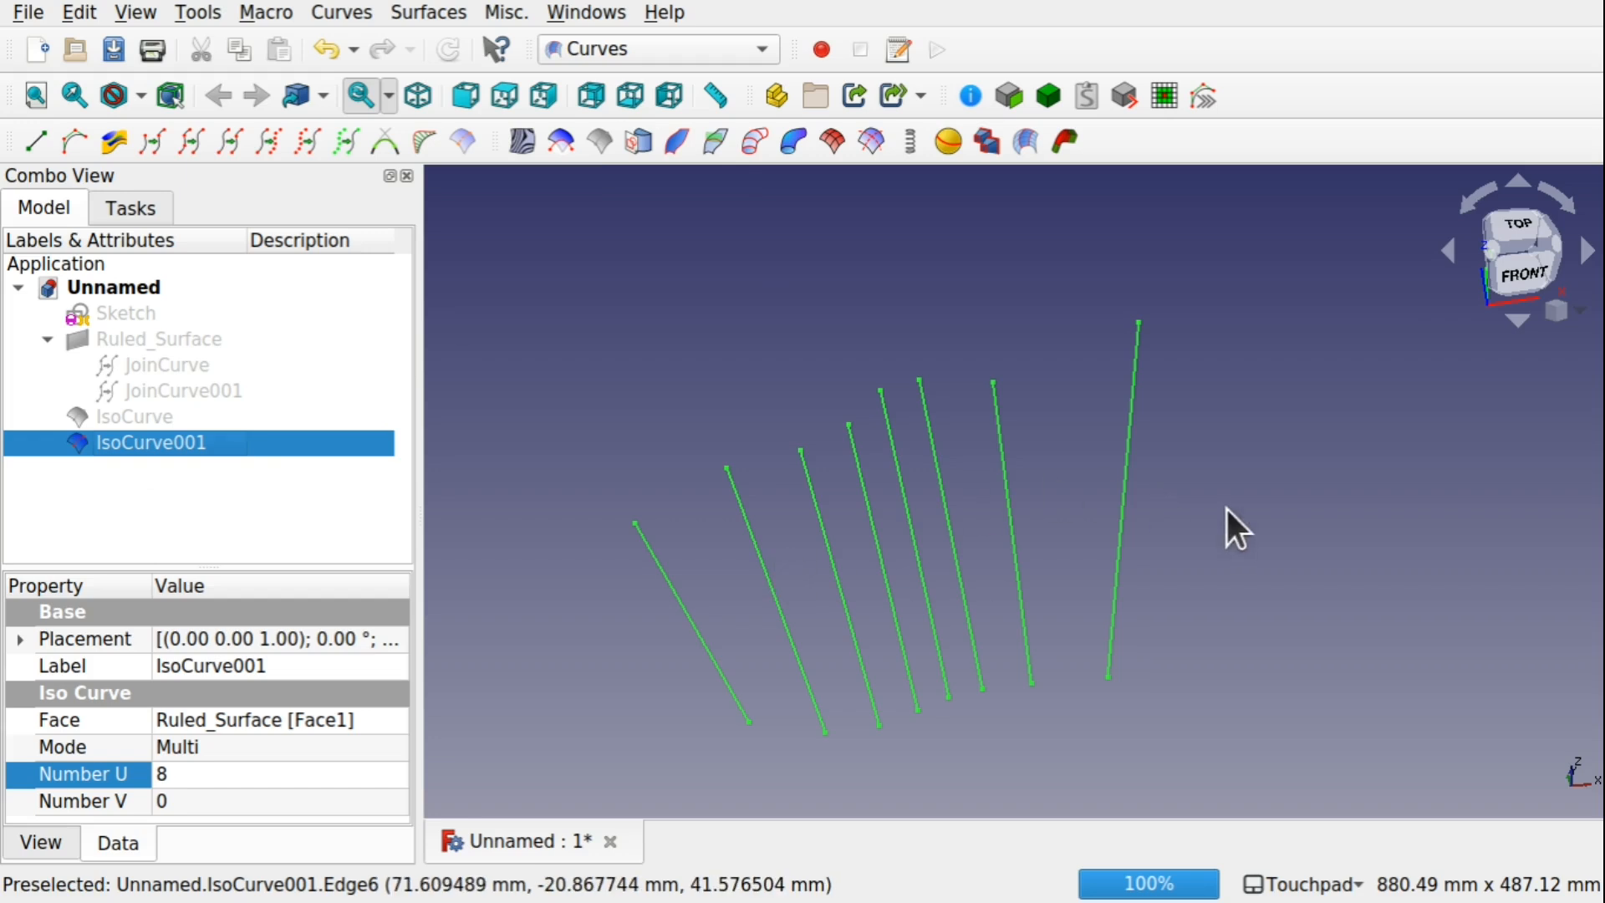
pyautogui.click(237, 144)
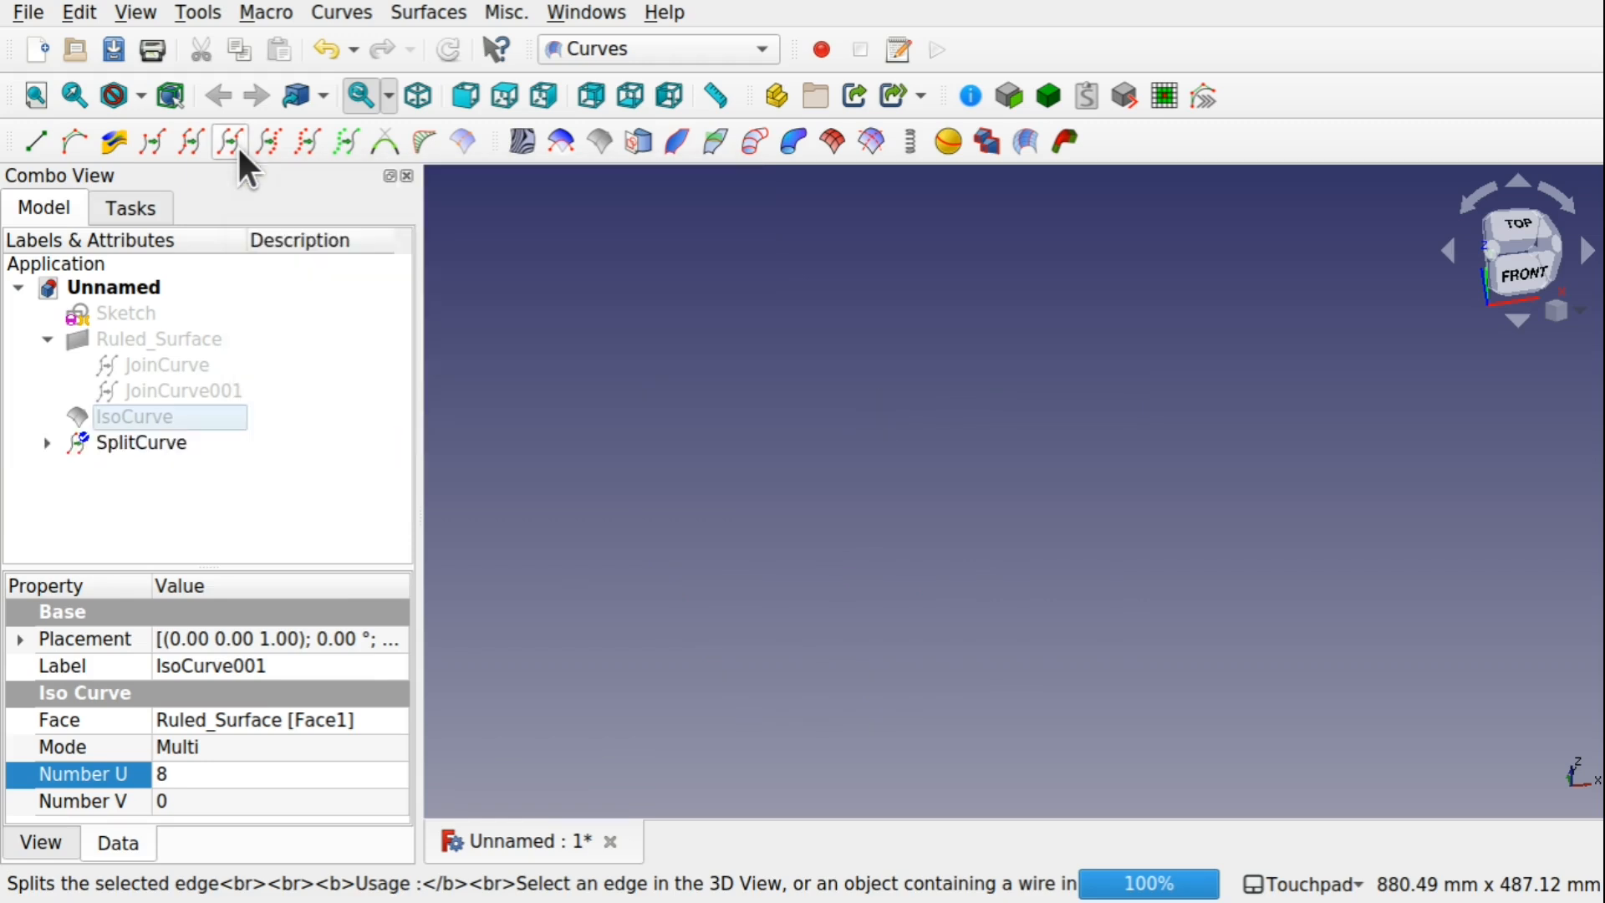
pyautogui.click(117, 442)
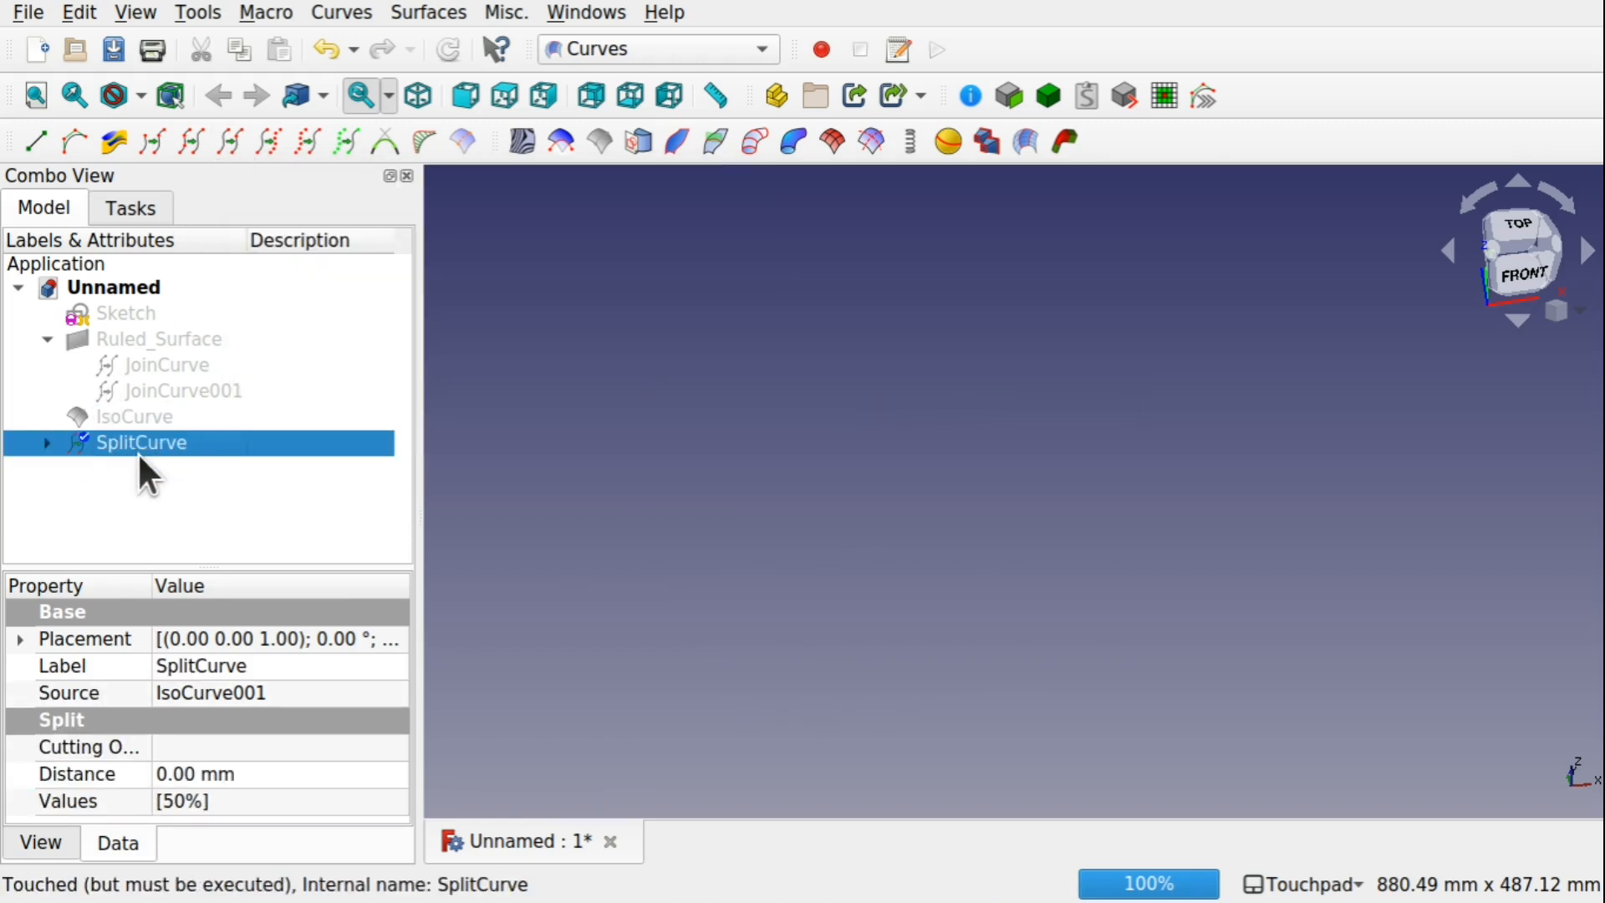
pyautogui.hotkey('ctrl', 'z')
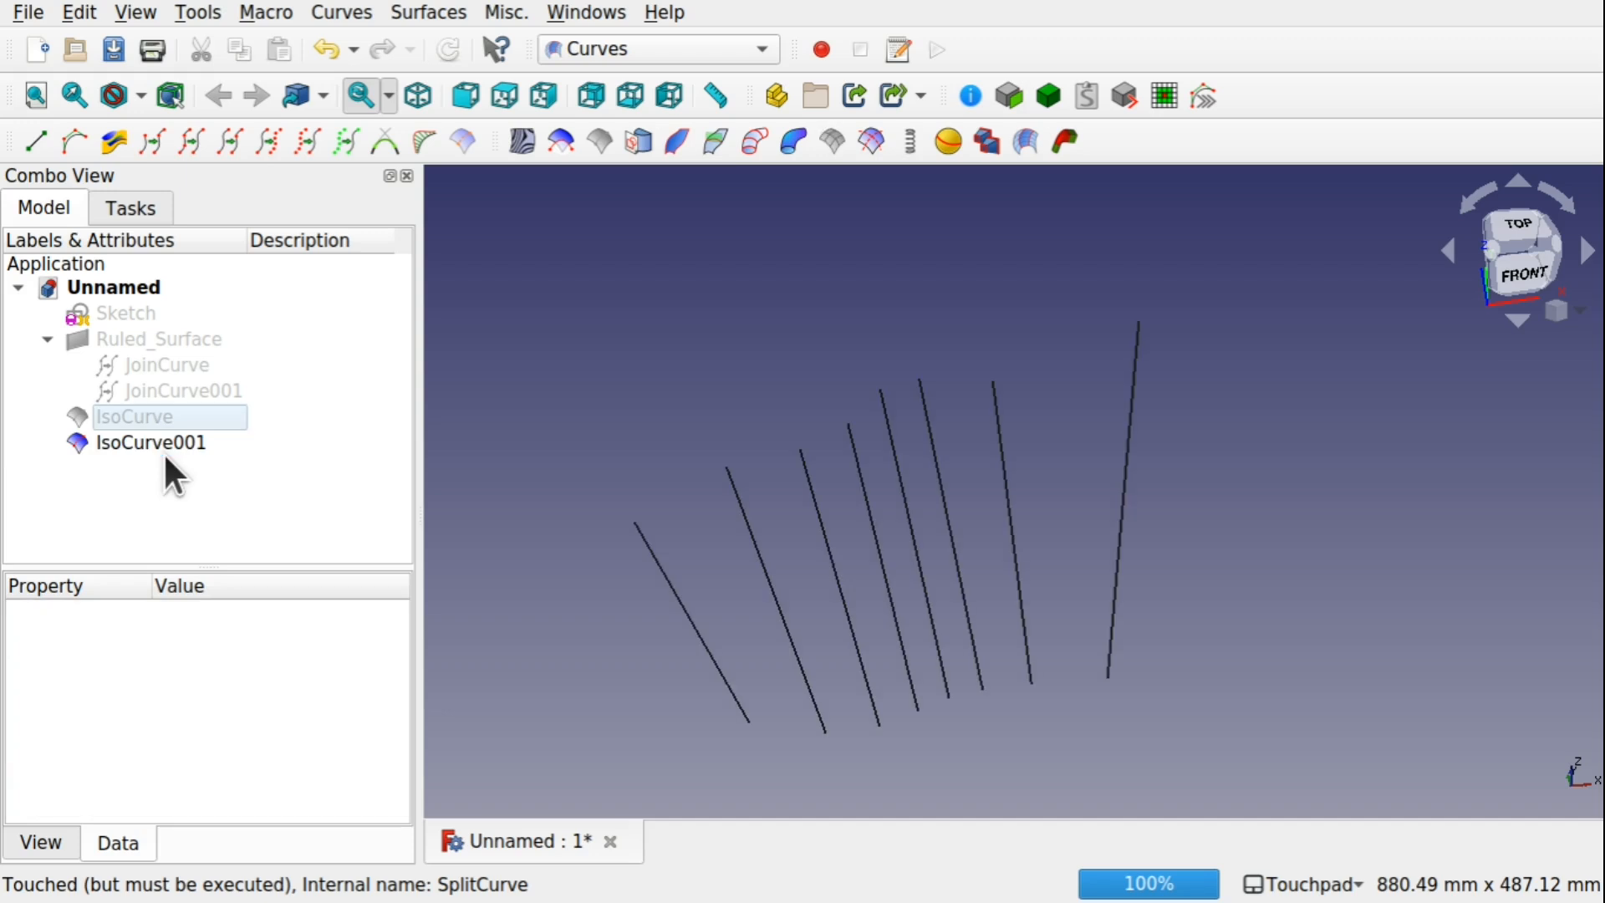
pyautogui.click(149, 443)
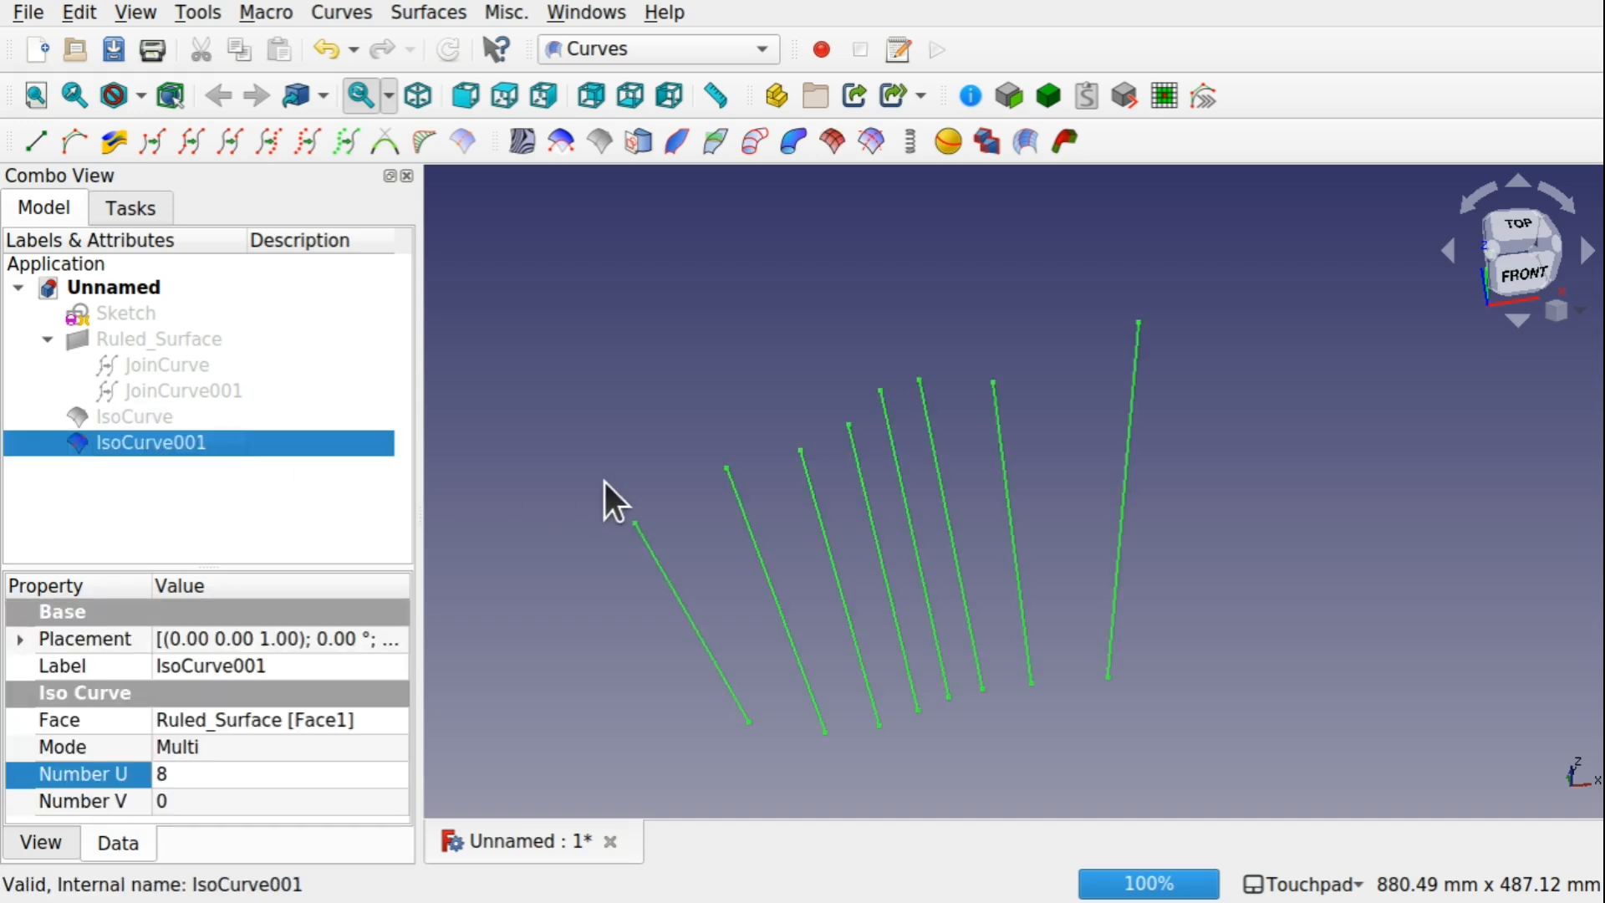
pyautogui.click(737, 360)
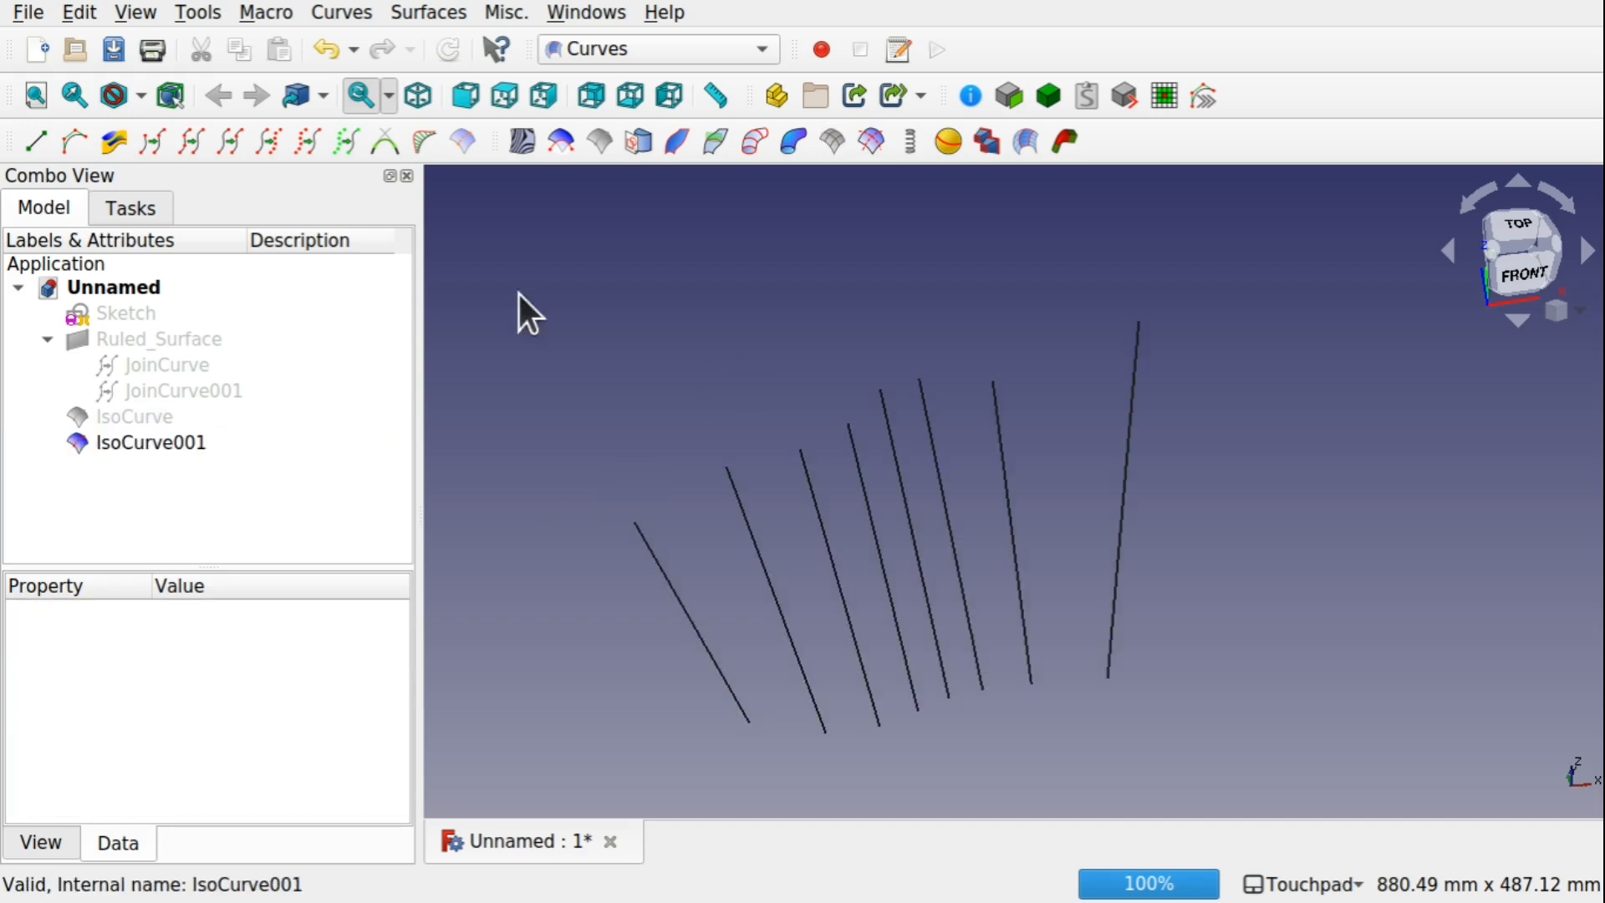
# Turn on the Selection view
pyautogui.click(136, 13)
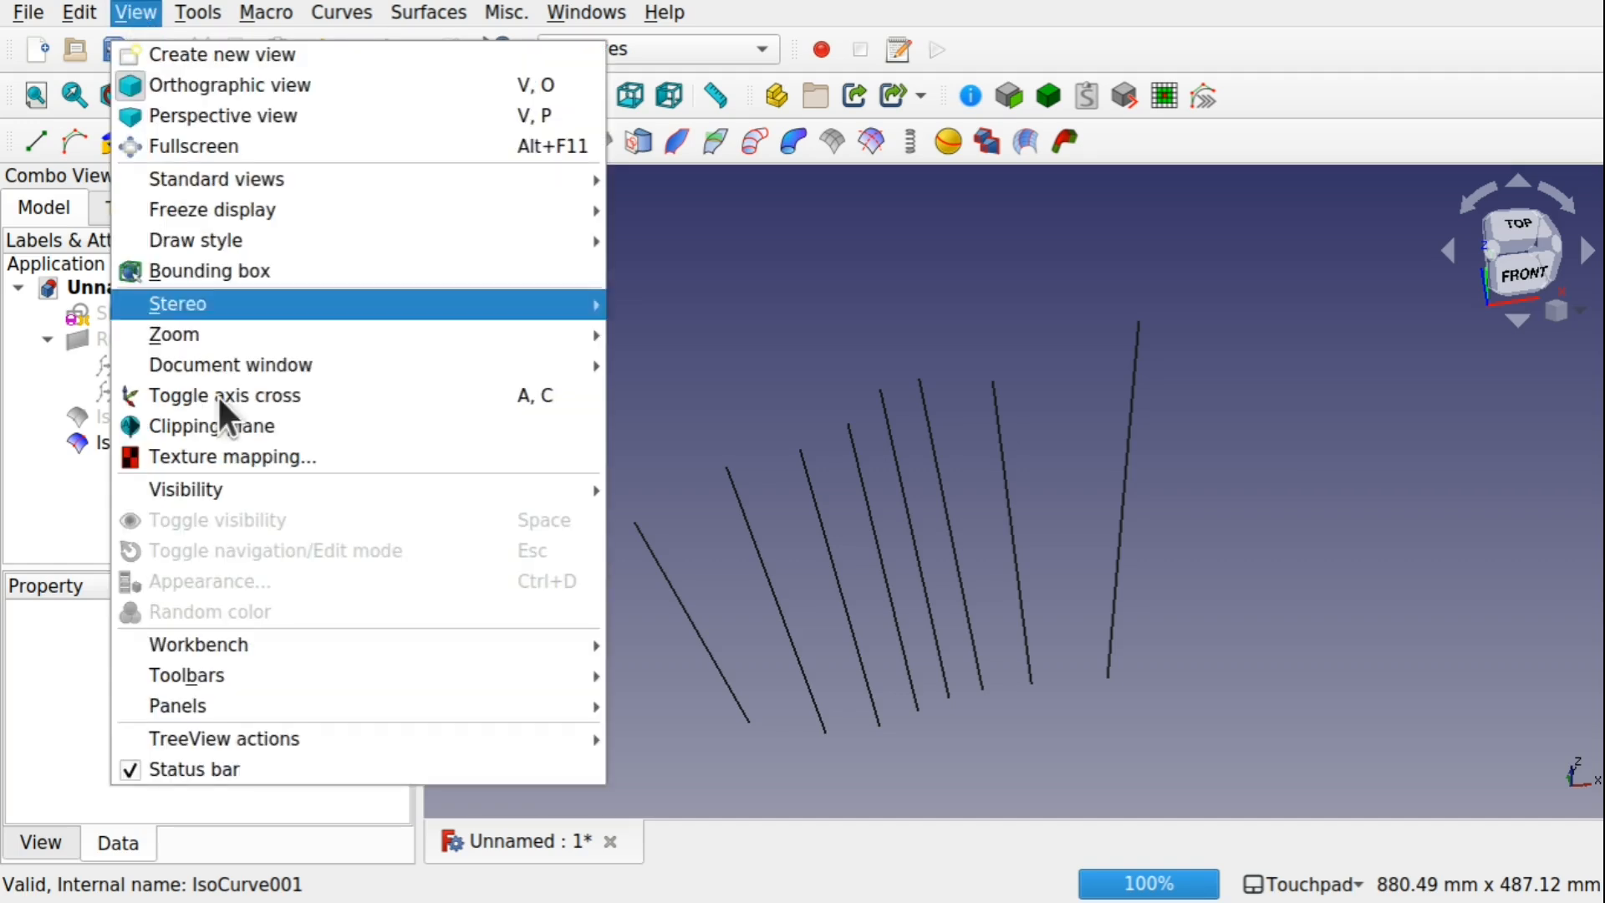
pyautogui.moveTo(470, 710)
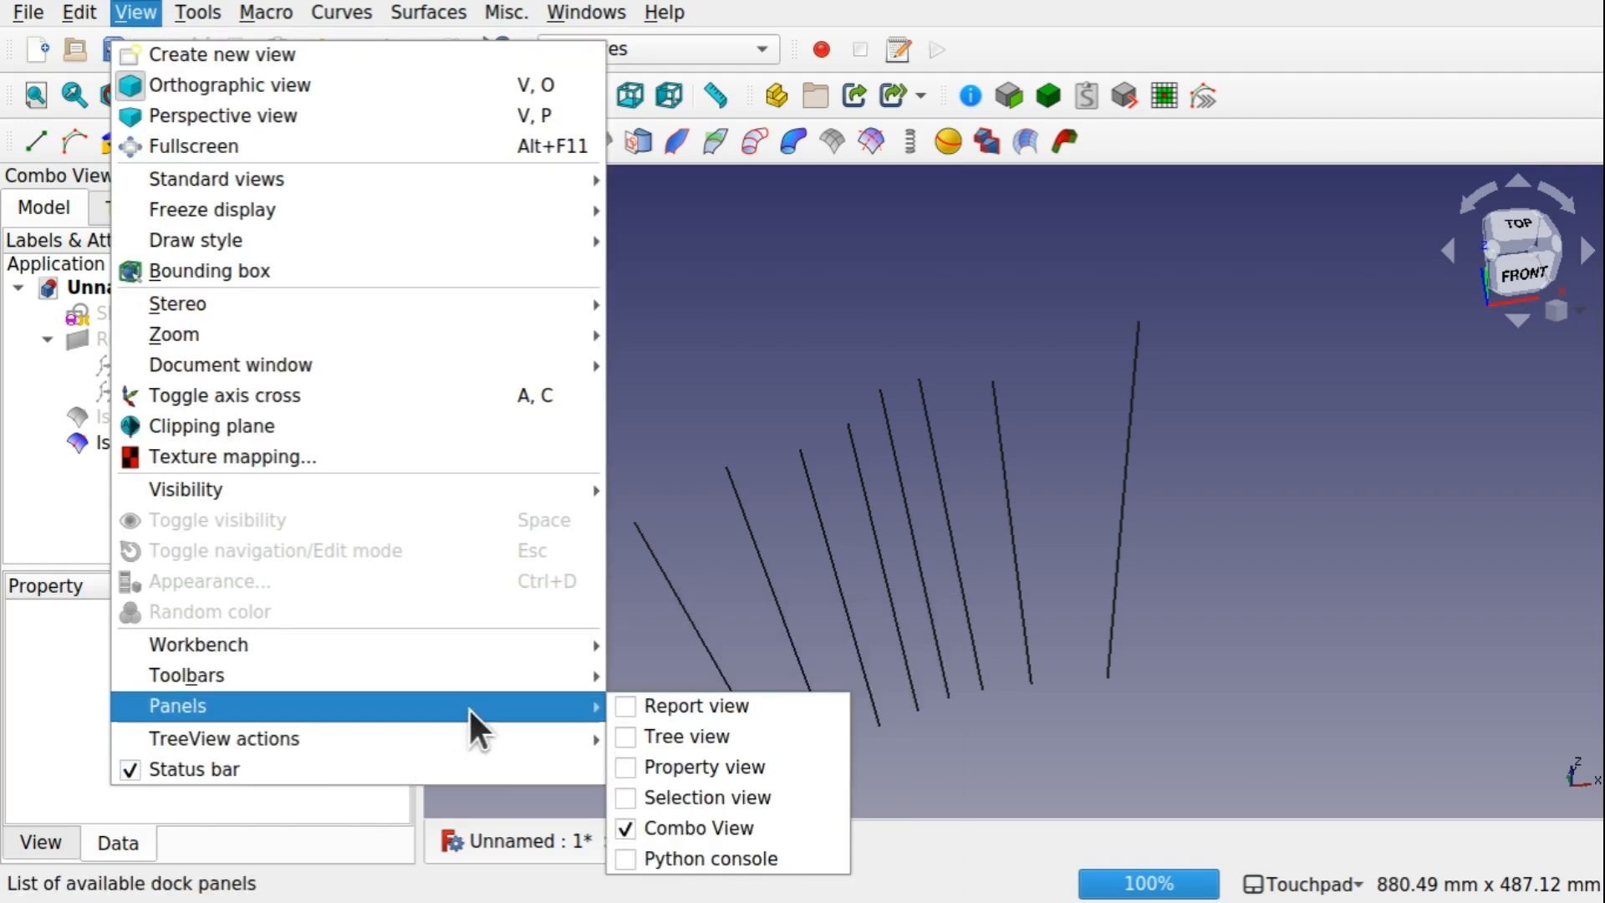
pyautogui.click(729, 796)
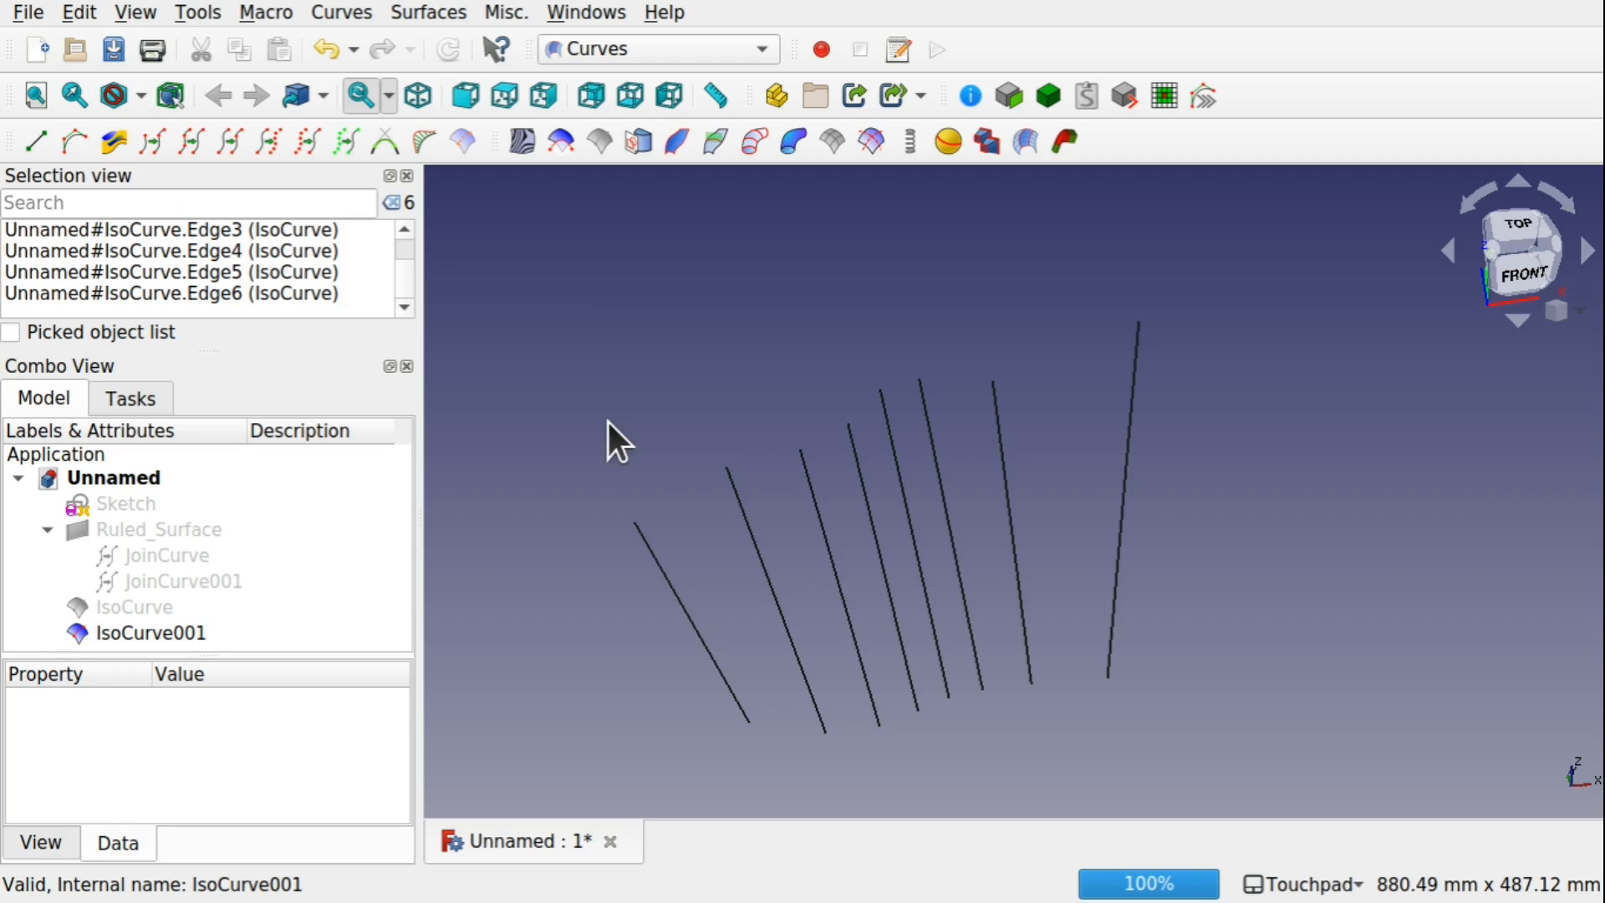
# Compare the Selection view entries for the whole IsoCurve001 object with those for its first two edges picked individually
pyautogui.click(172, 634)
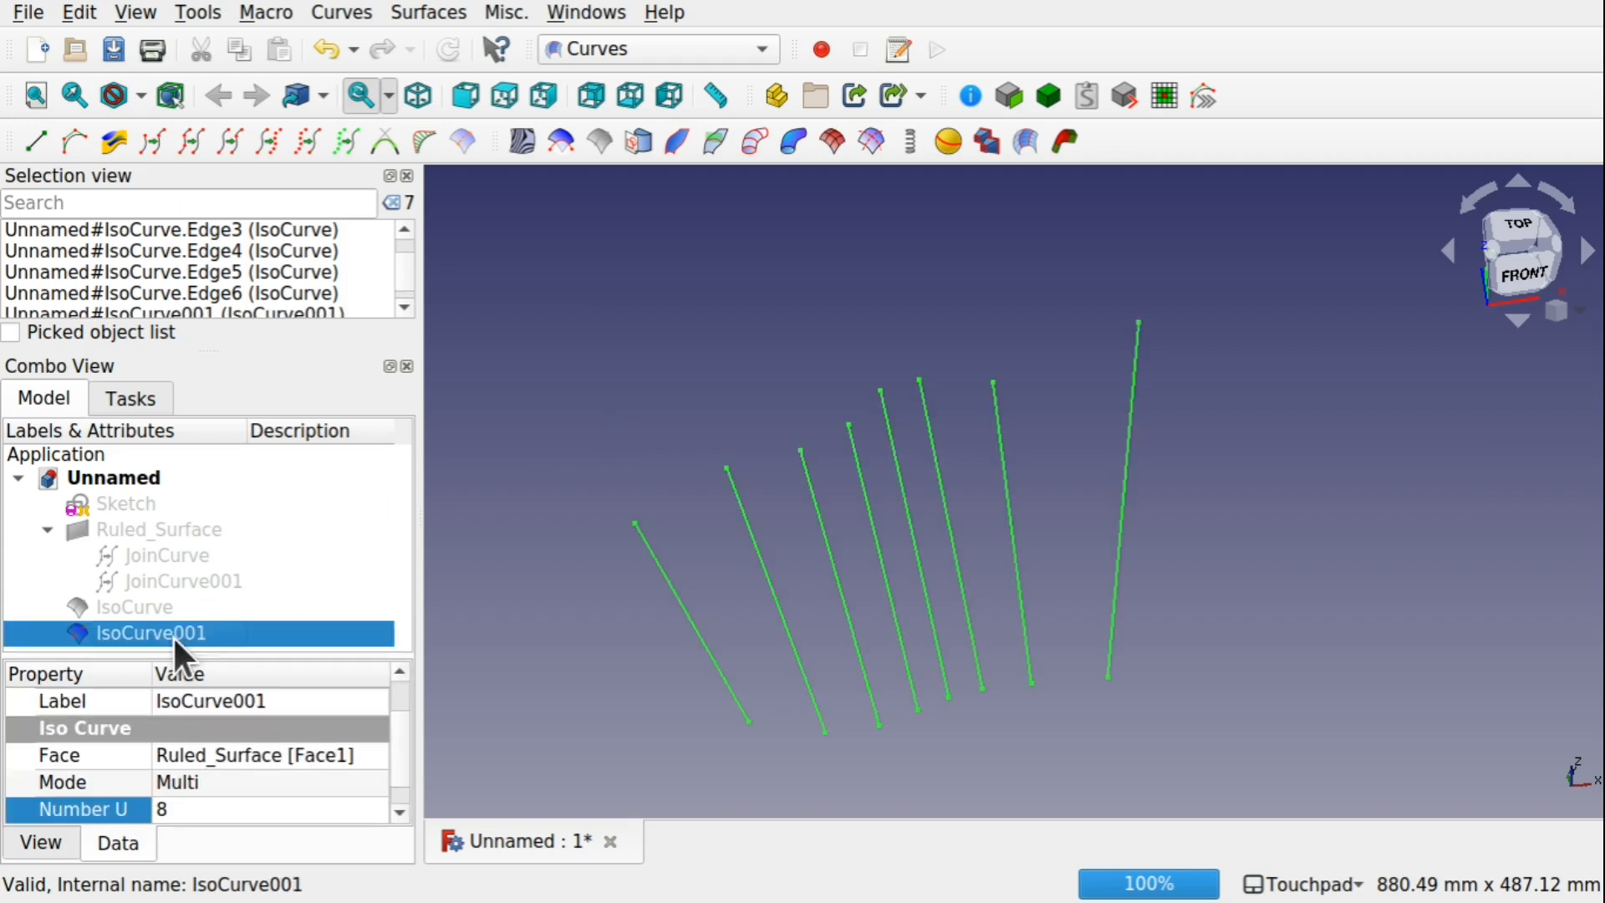
pyautogui.scroll(-1, 405, 276)
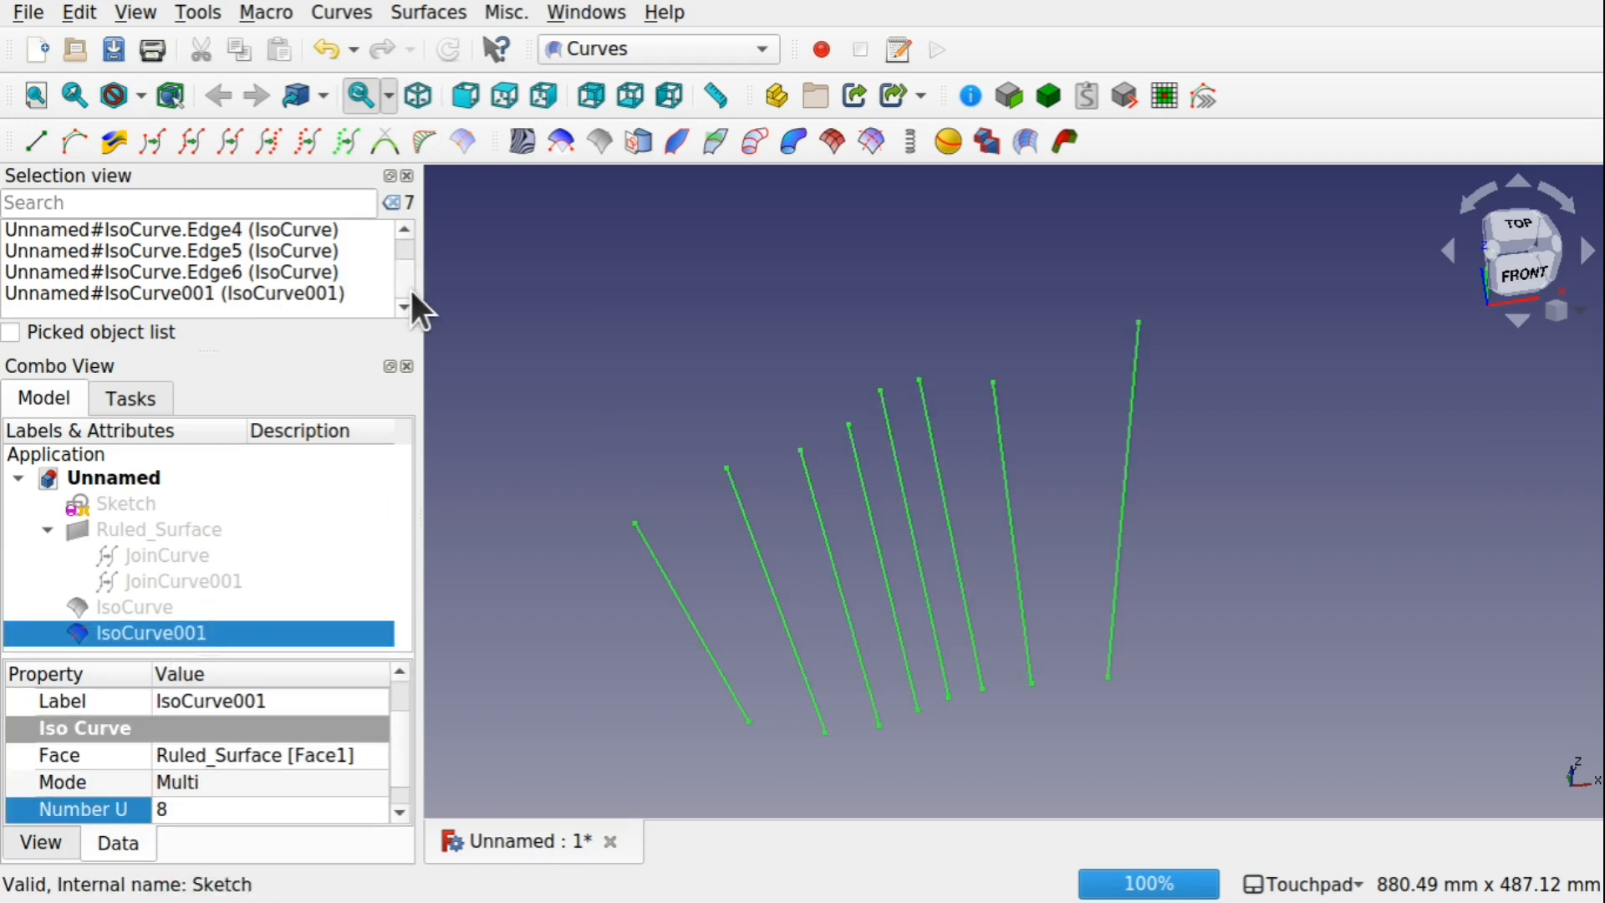
pyautogui.click(518, 328)
pyautogui.click(202, 634)
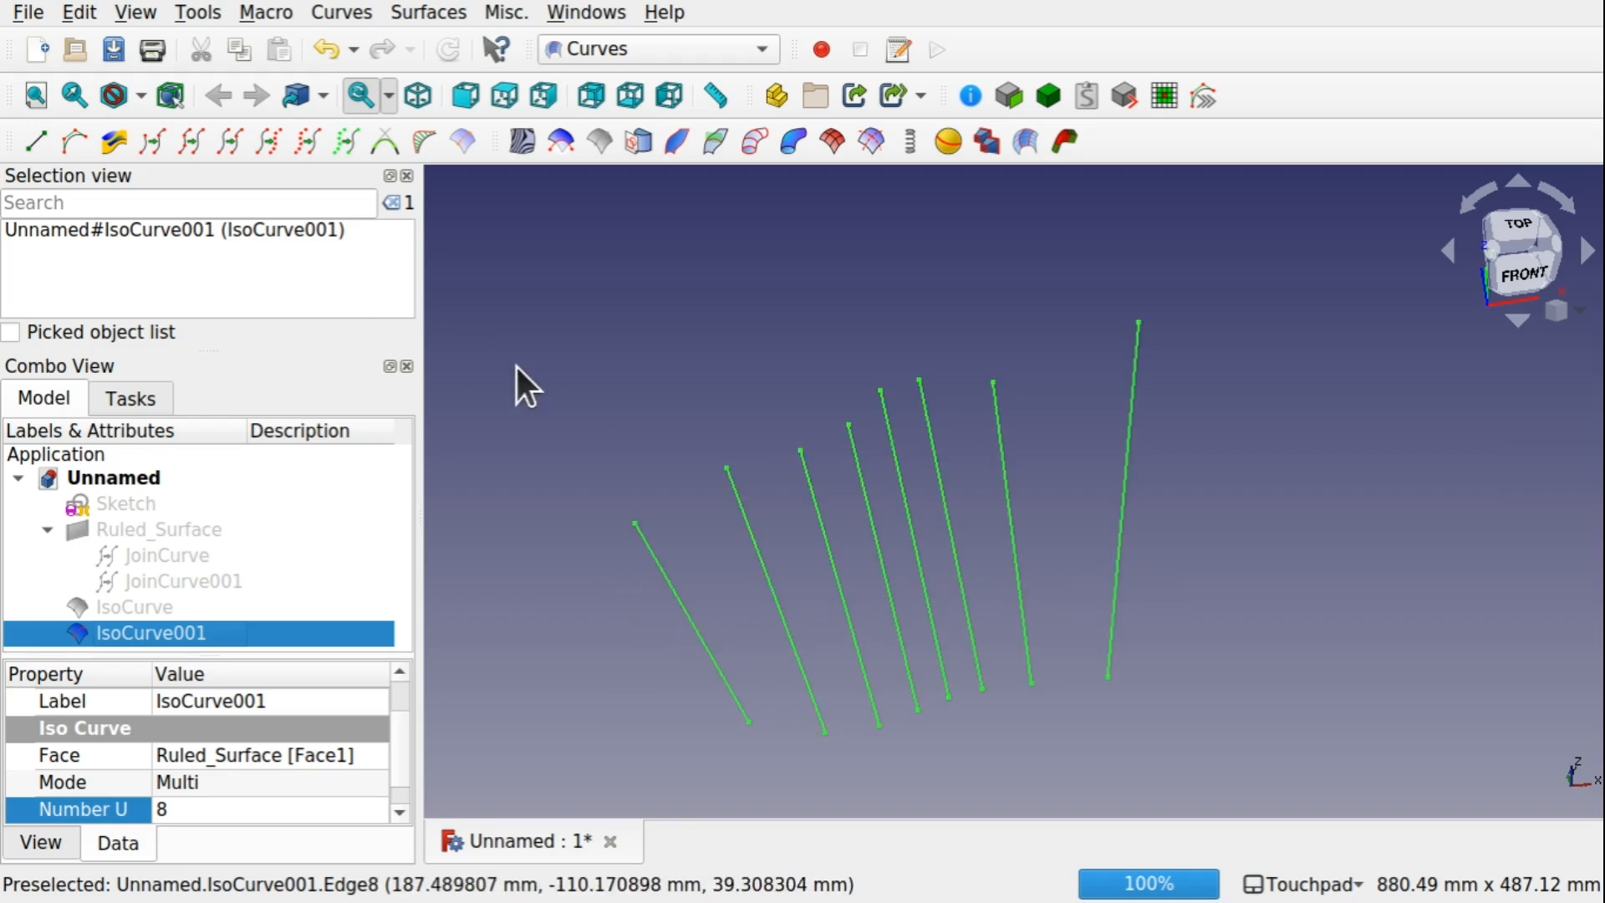
pyautogui.moveTo(791, 639)
pyautogui.keyDown('alt'); pyautogui.mouseDown()
pyautogui.moveTo(903, 549)
pyautogui.moveTo(788, 646)
pyautogui.mouseUp(); pyautogui.keyUp('alt')
pyautogui.click(724, 656)
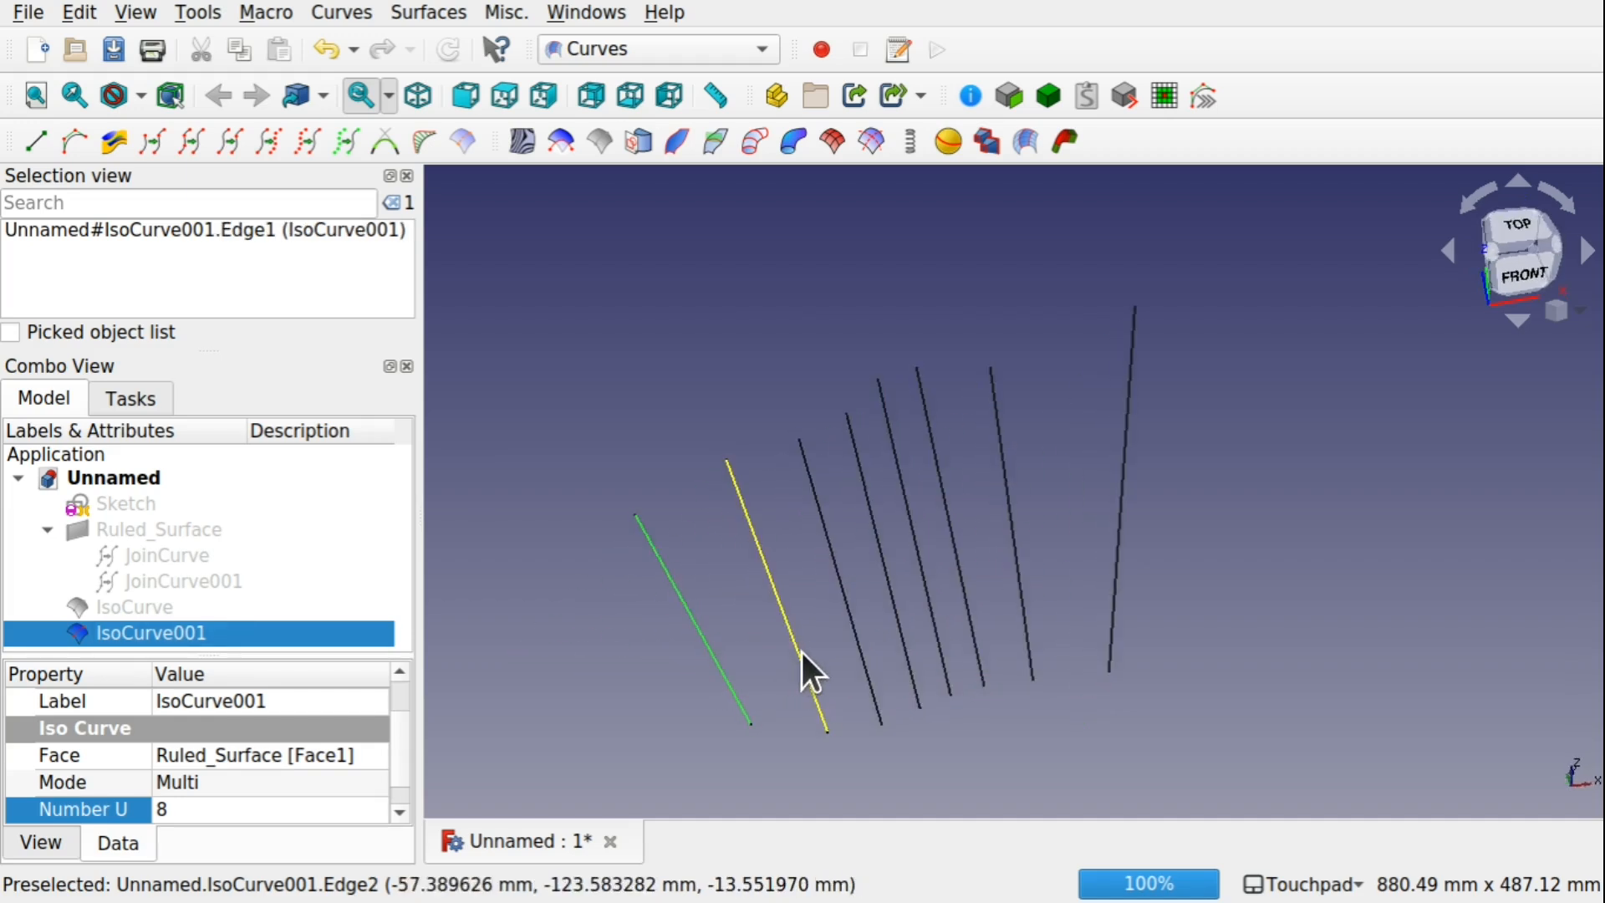
pyautogui.keyDown('ctrl'); pyautogui.click(801, 652); pyautogui.keyUp('ctrl')
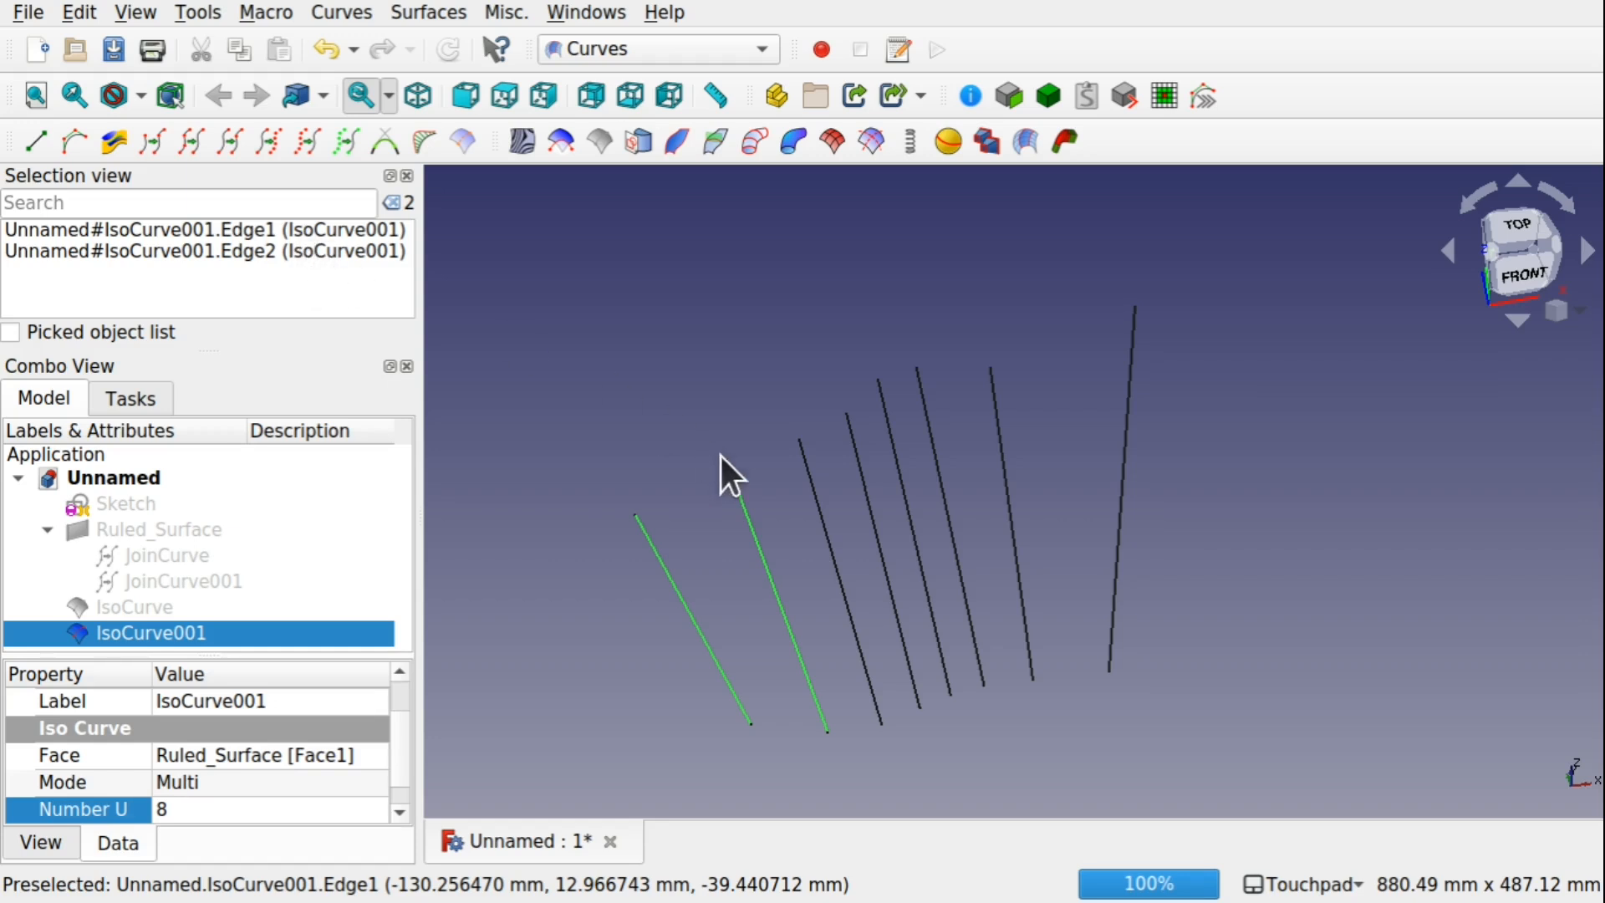
pyautogui.click(644, 443)
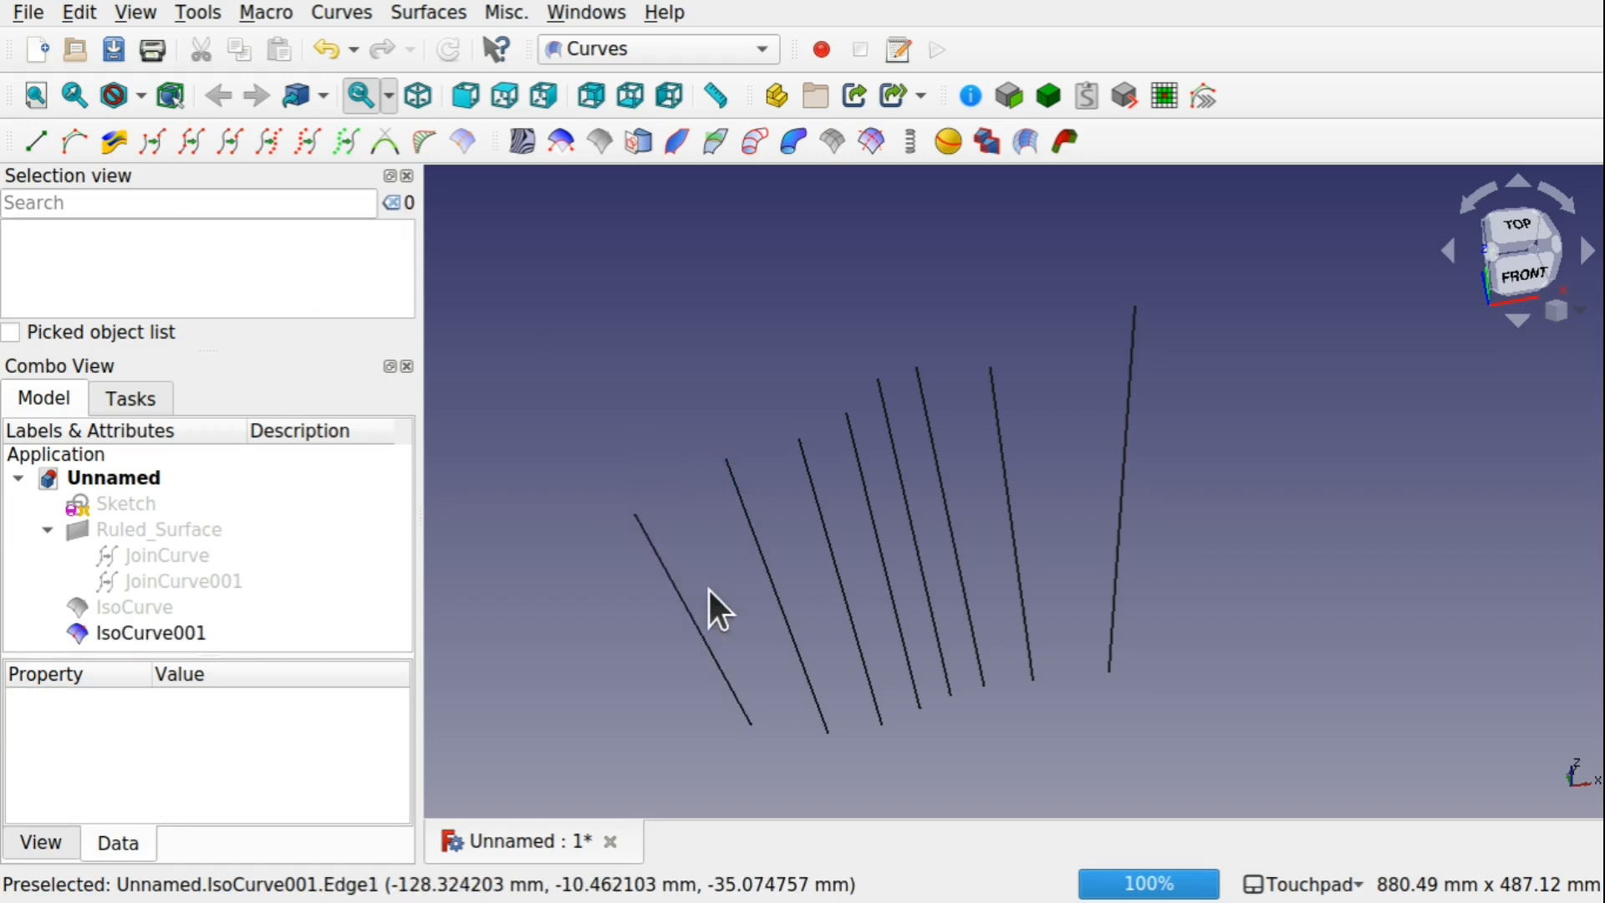
# Select all eight edges of IsoCurve001 with Box element selection and split each of them with Split Curve
pyautogui.click(77, 13)
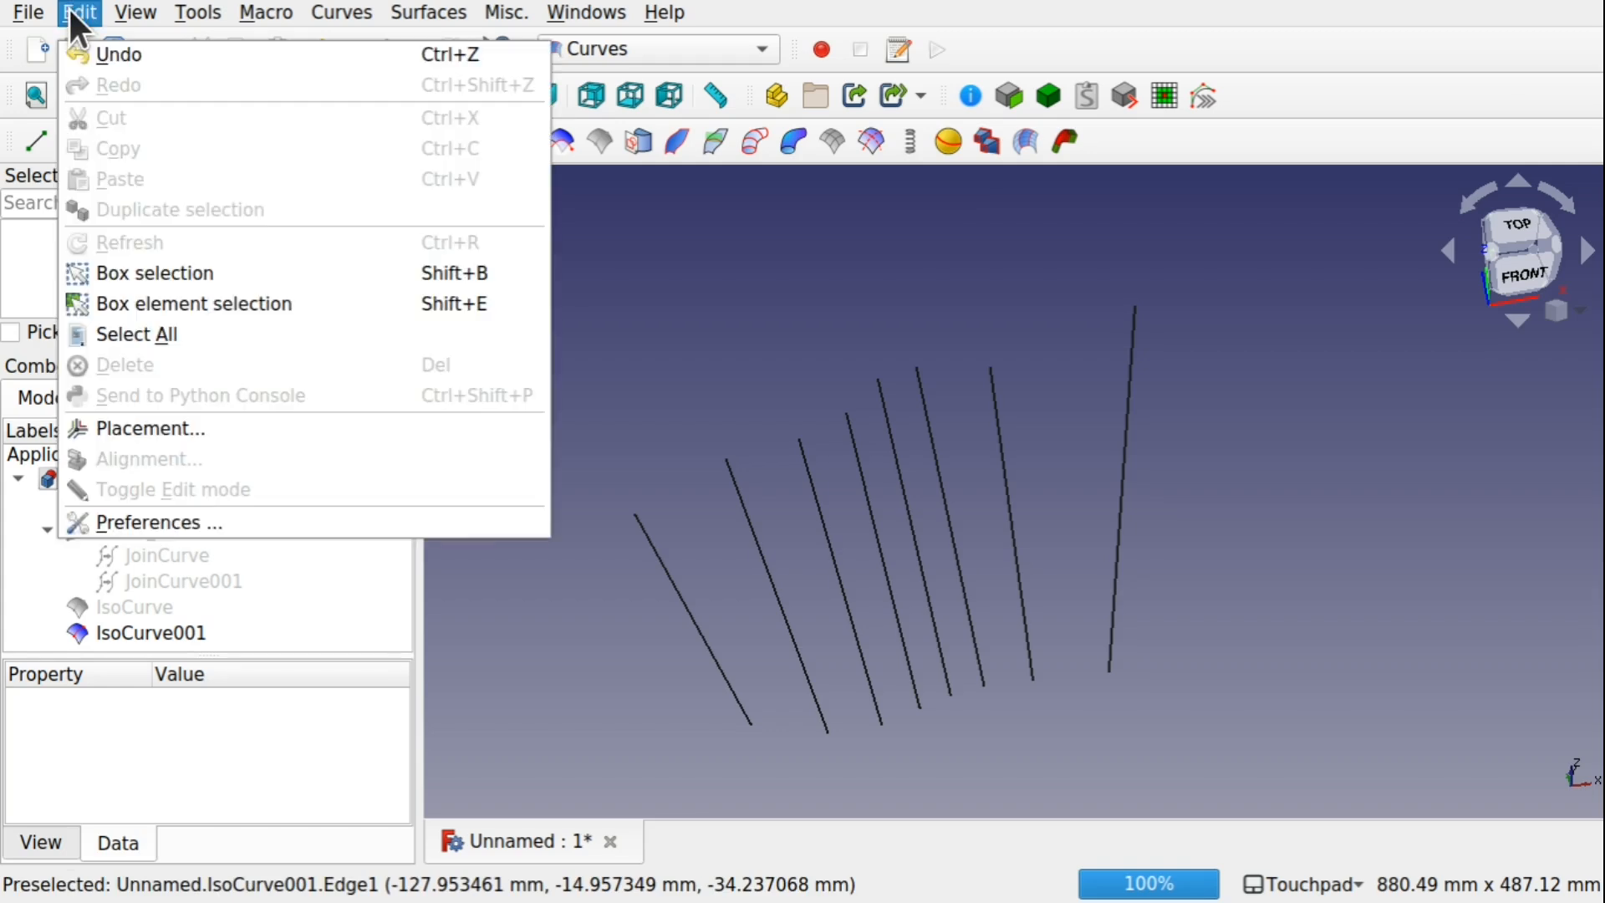
pyautogui.click(255, 303)
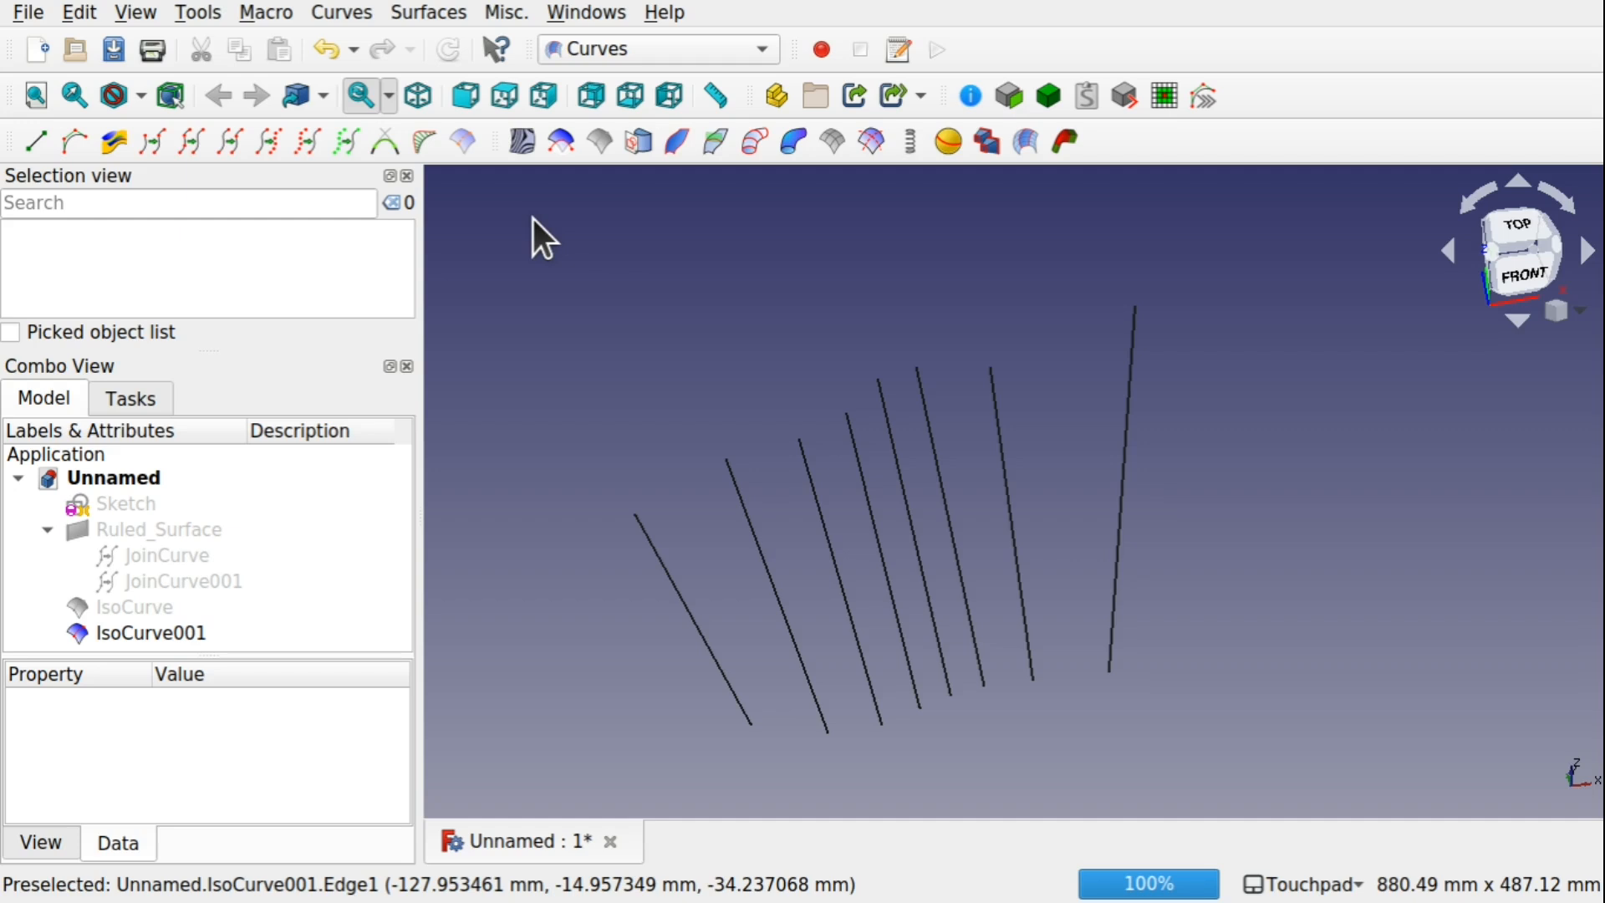
pyautogui.moveTo(532, 219); pyautogui.dragTo(1184, 768)
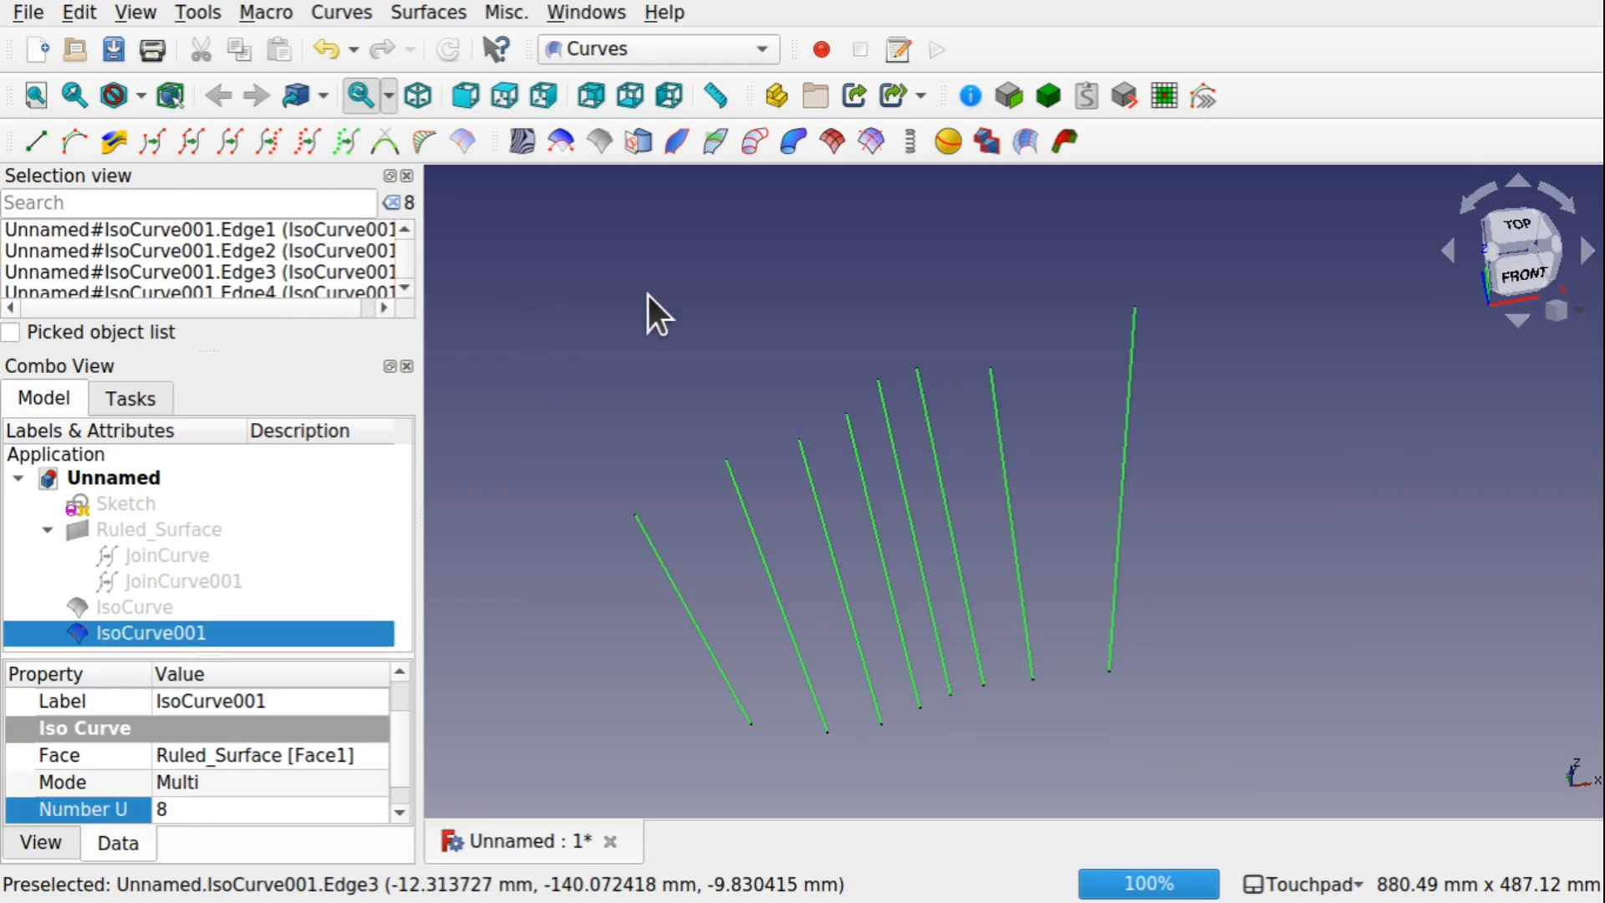
pyautogui.click(223, 134)
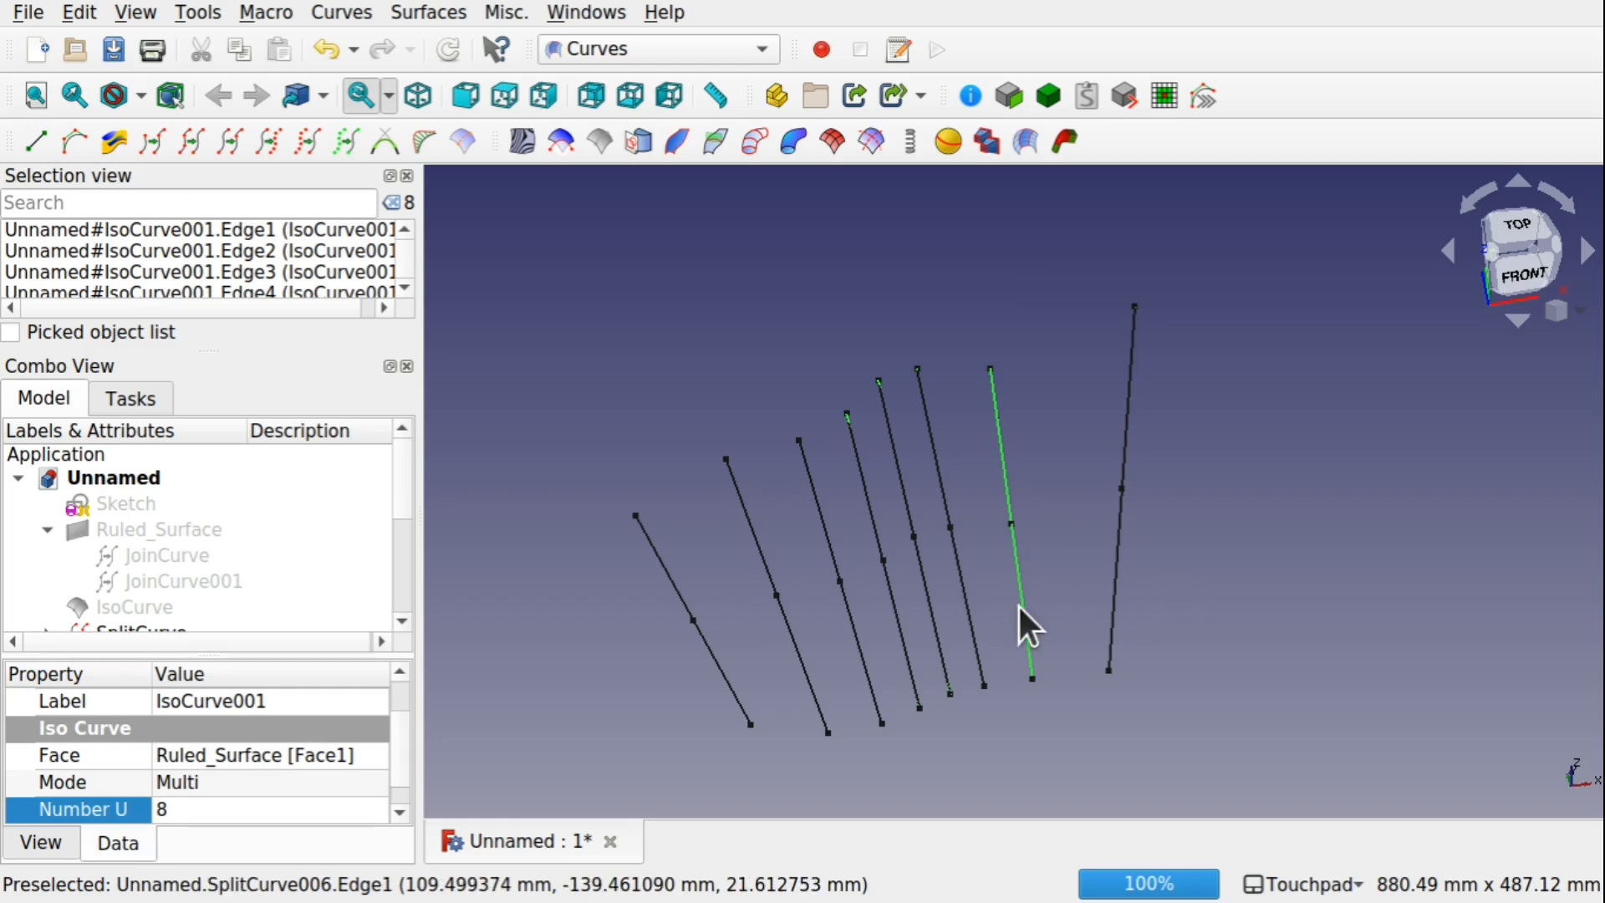
pyautogui.scroll(-2, 766, 396)
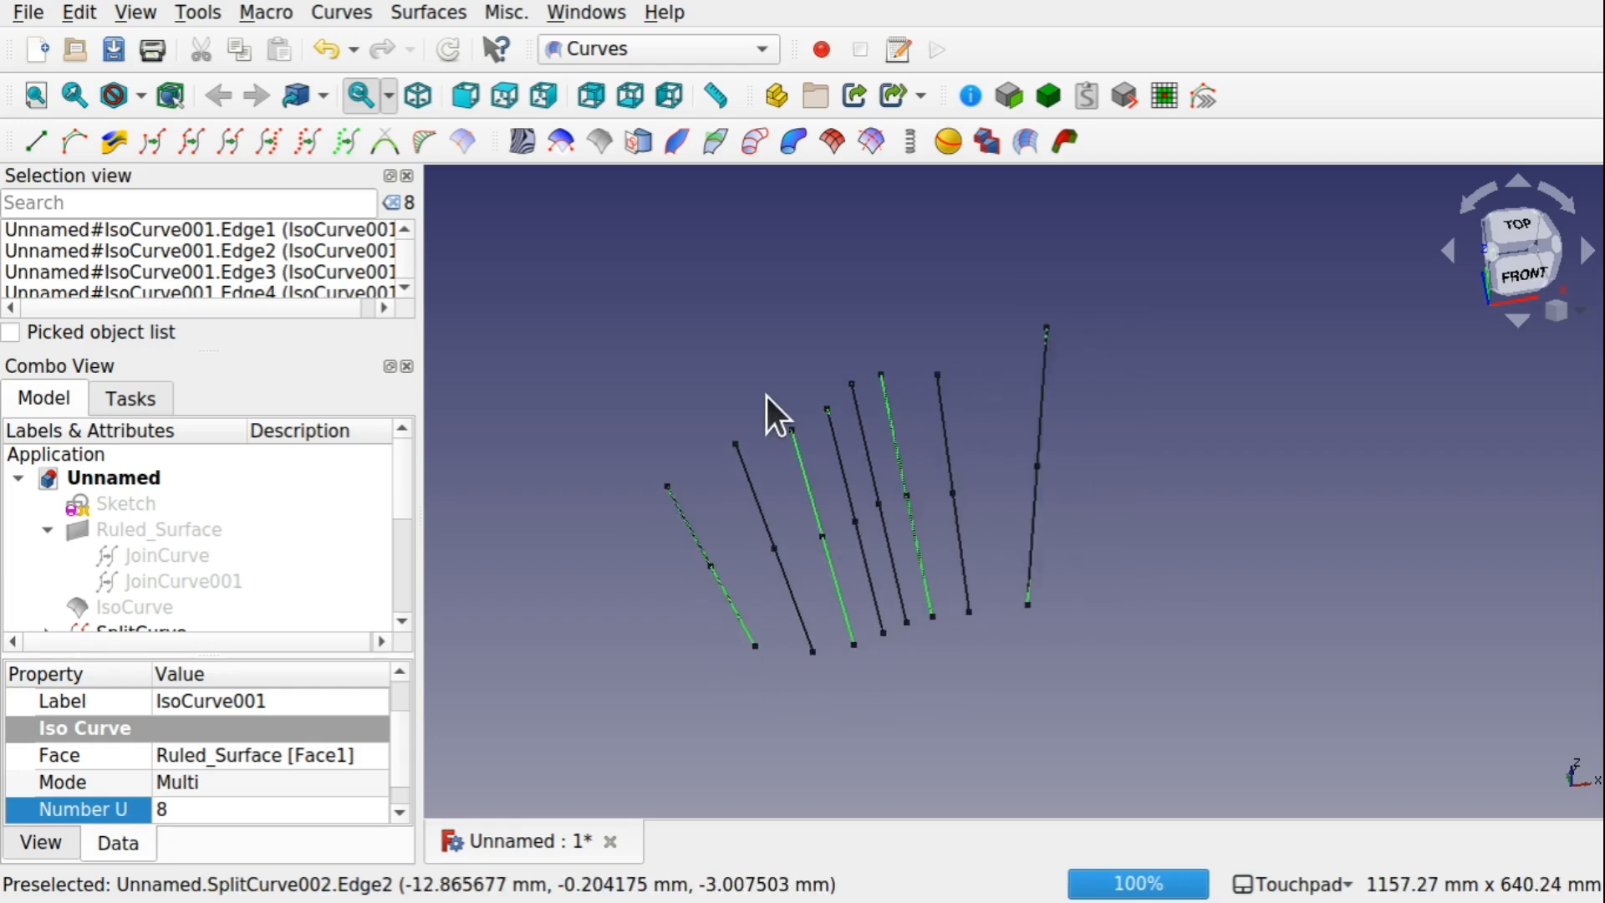
pyautogui.click(1081, 550)
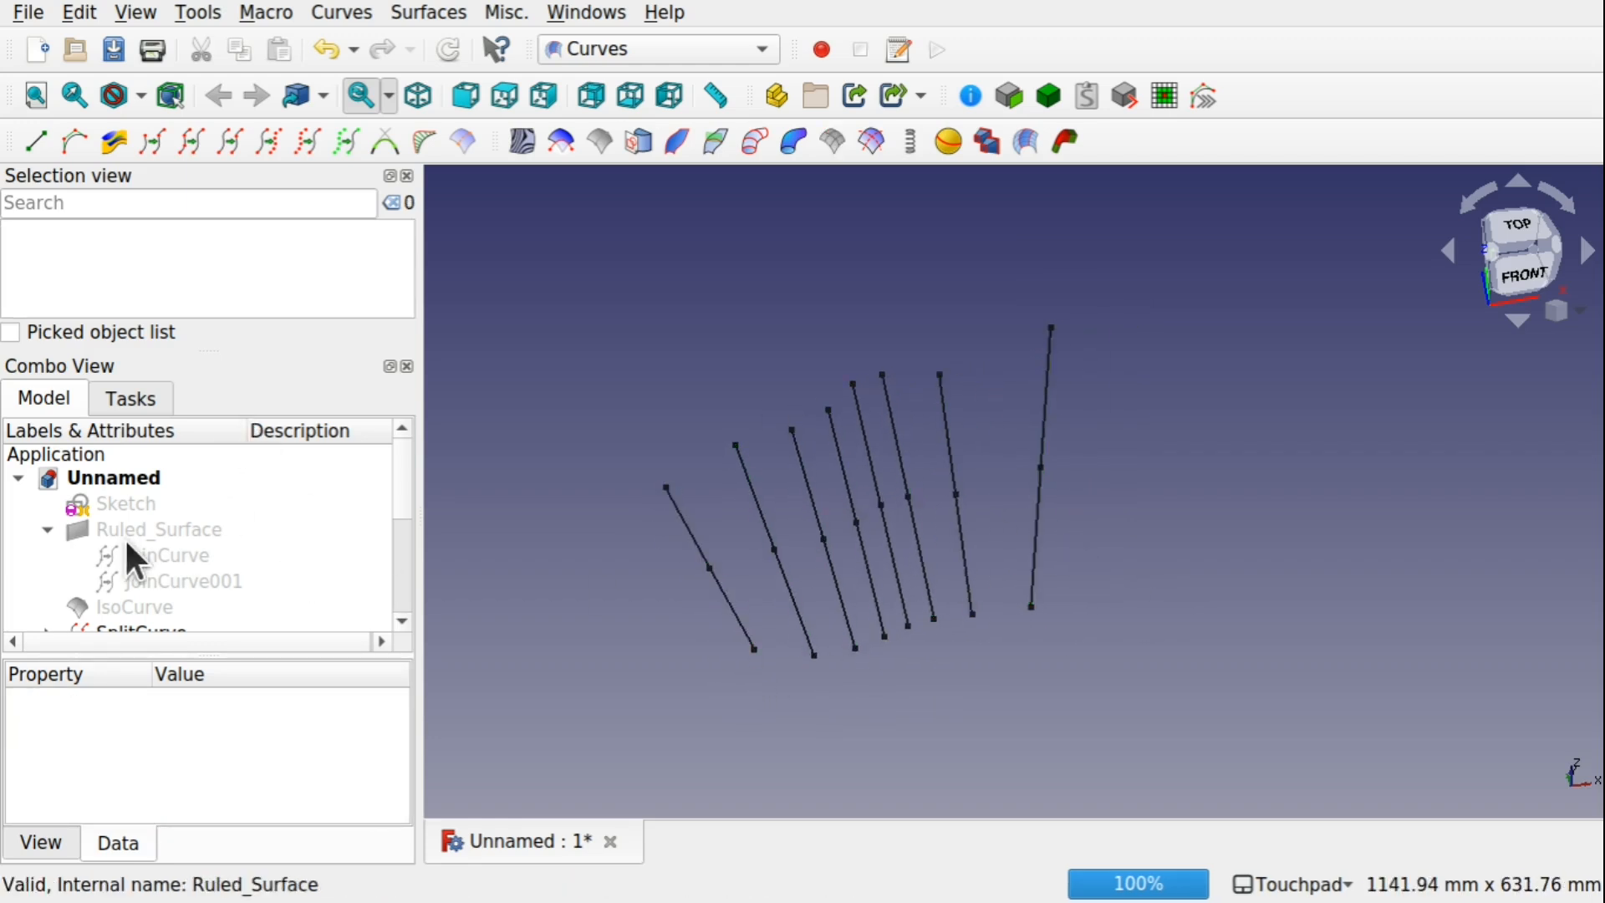
# Edit the sketch by moving the right end point of the longer B-spline well below the horizontal axis, and close the sketch
pyautogui.click(128, 503)
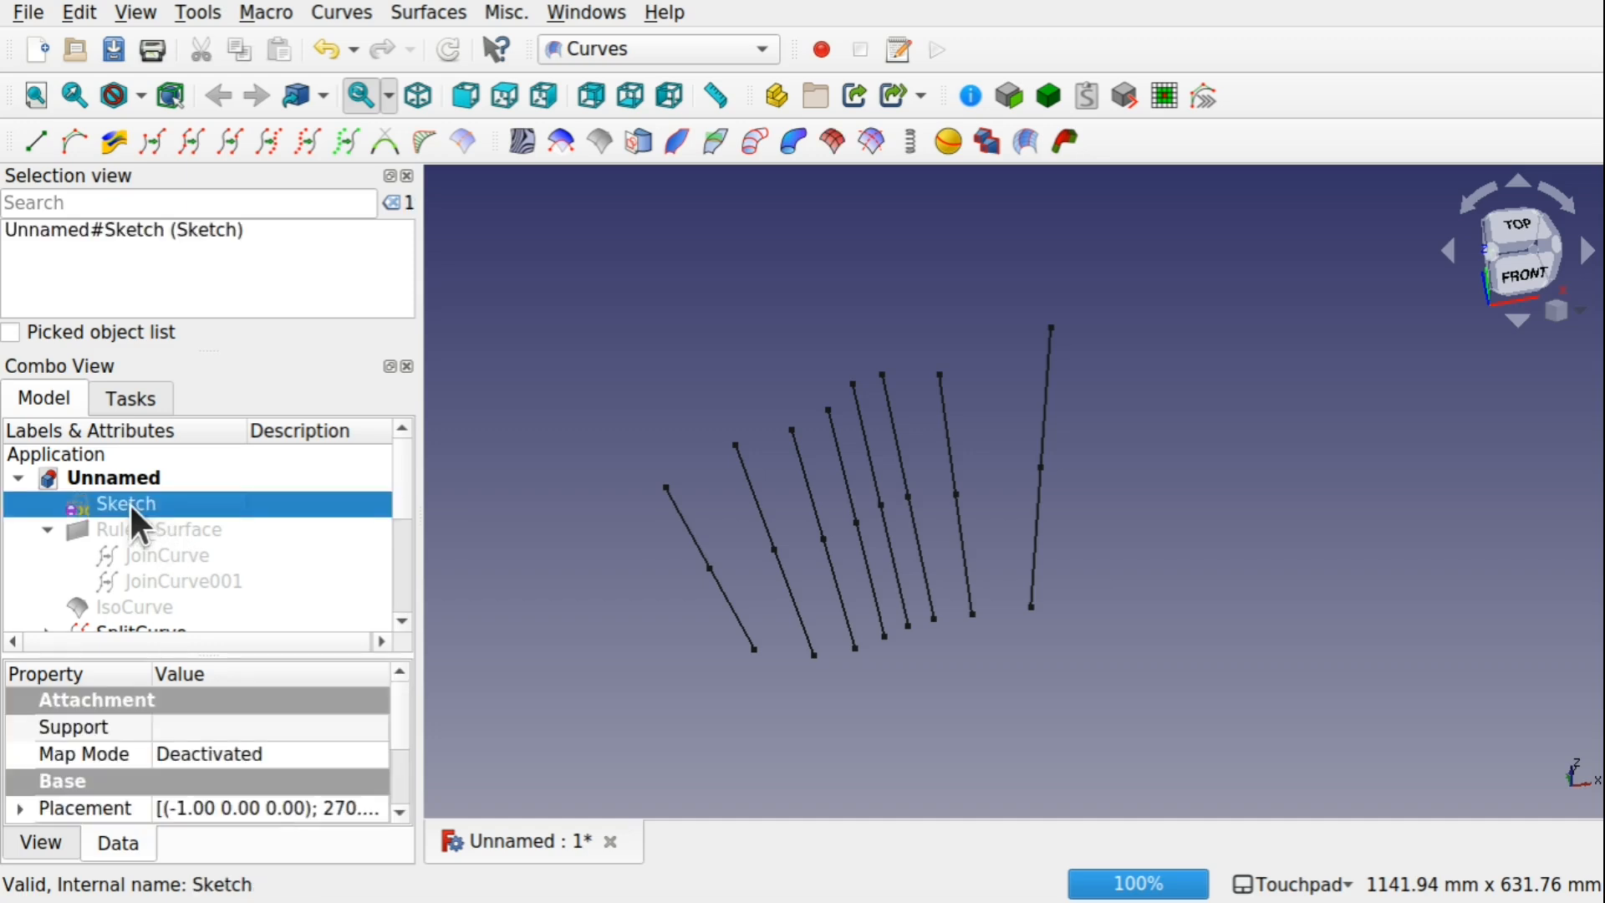
pyautogui.doubleClick(129, 504)
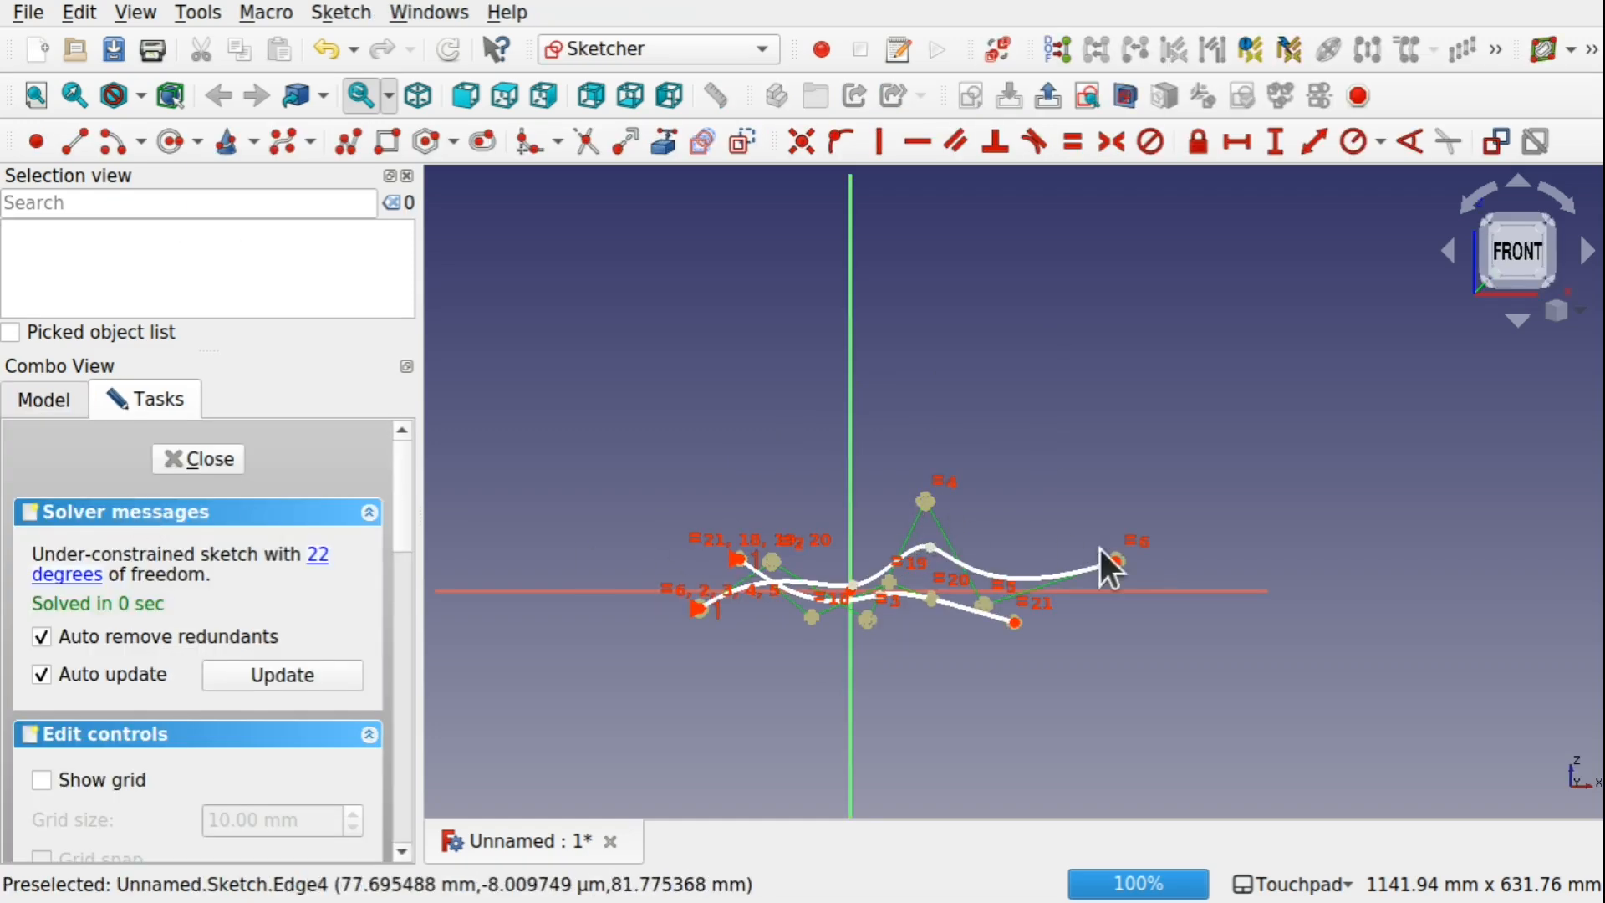
pyautogui.moveTo(1117, 561); pyautogui.dragTo(1050, 727)
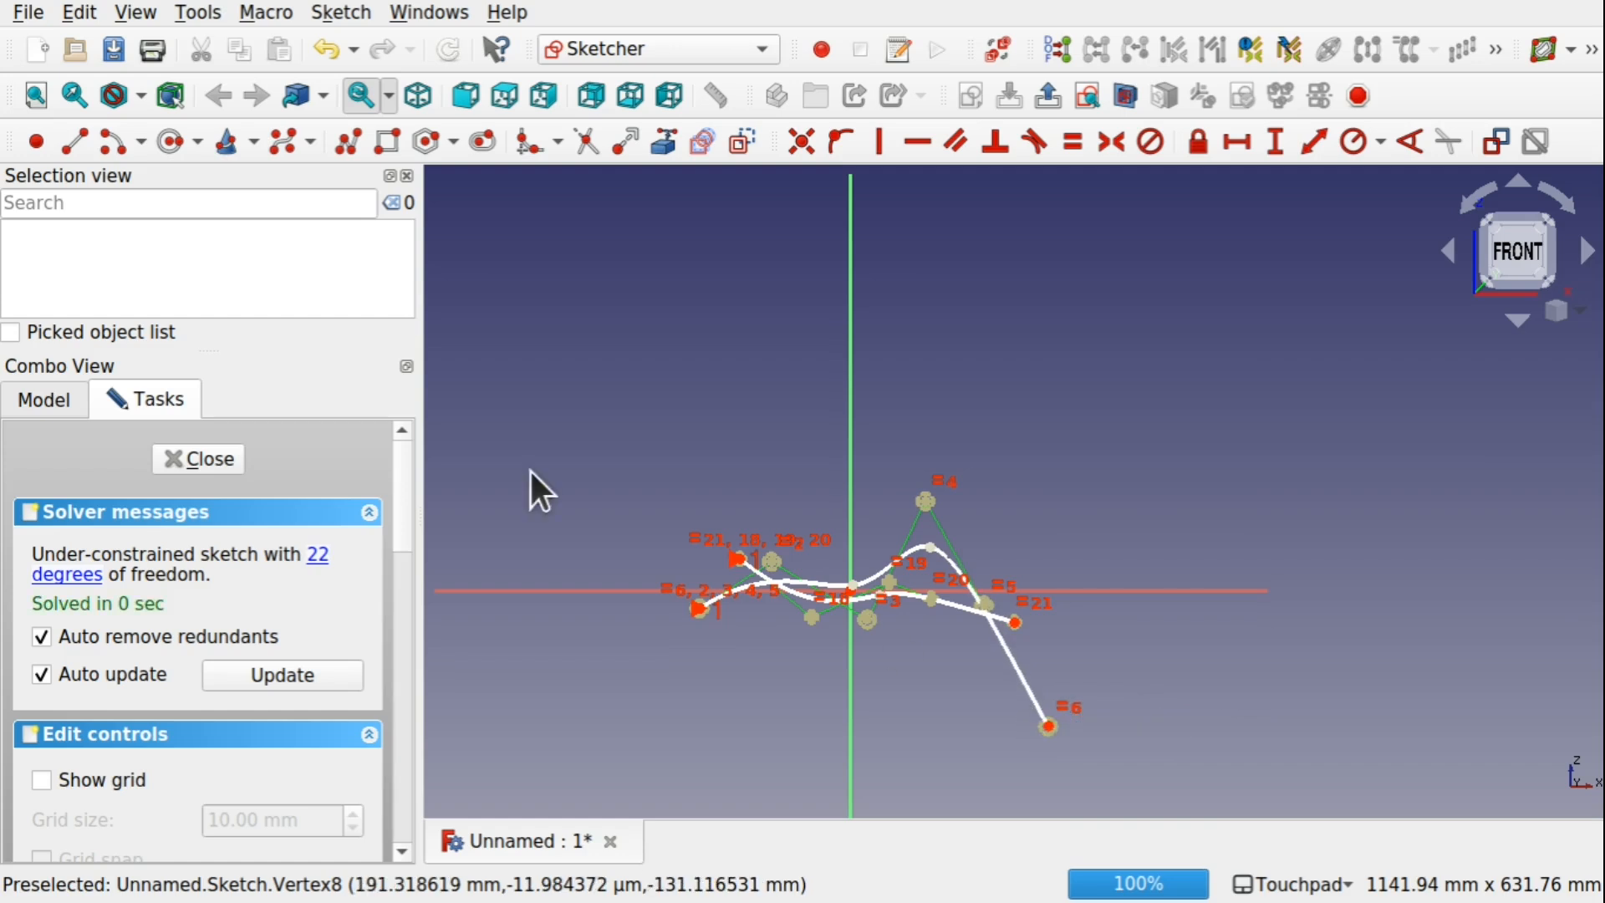
pyautogui.click(194, 461)
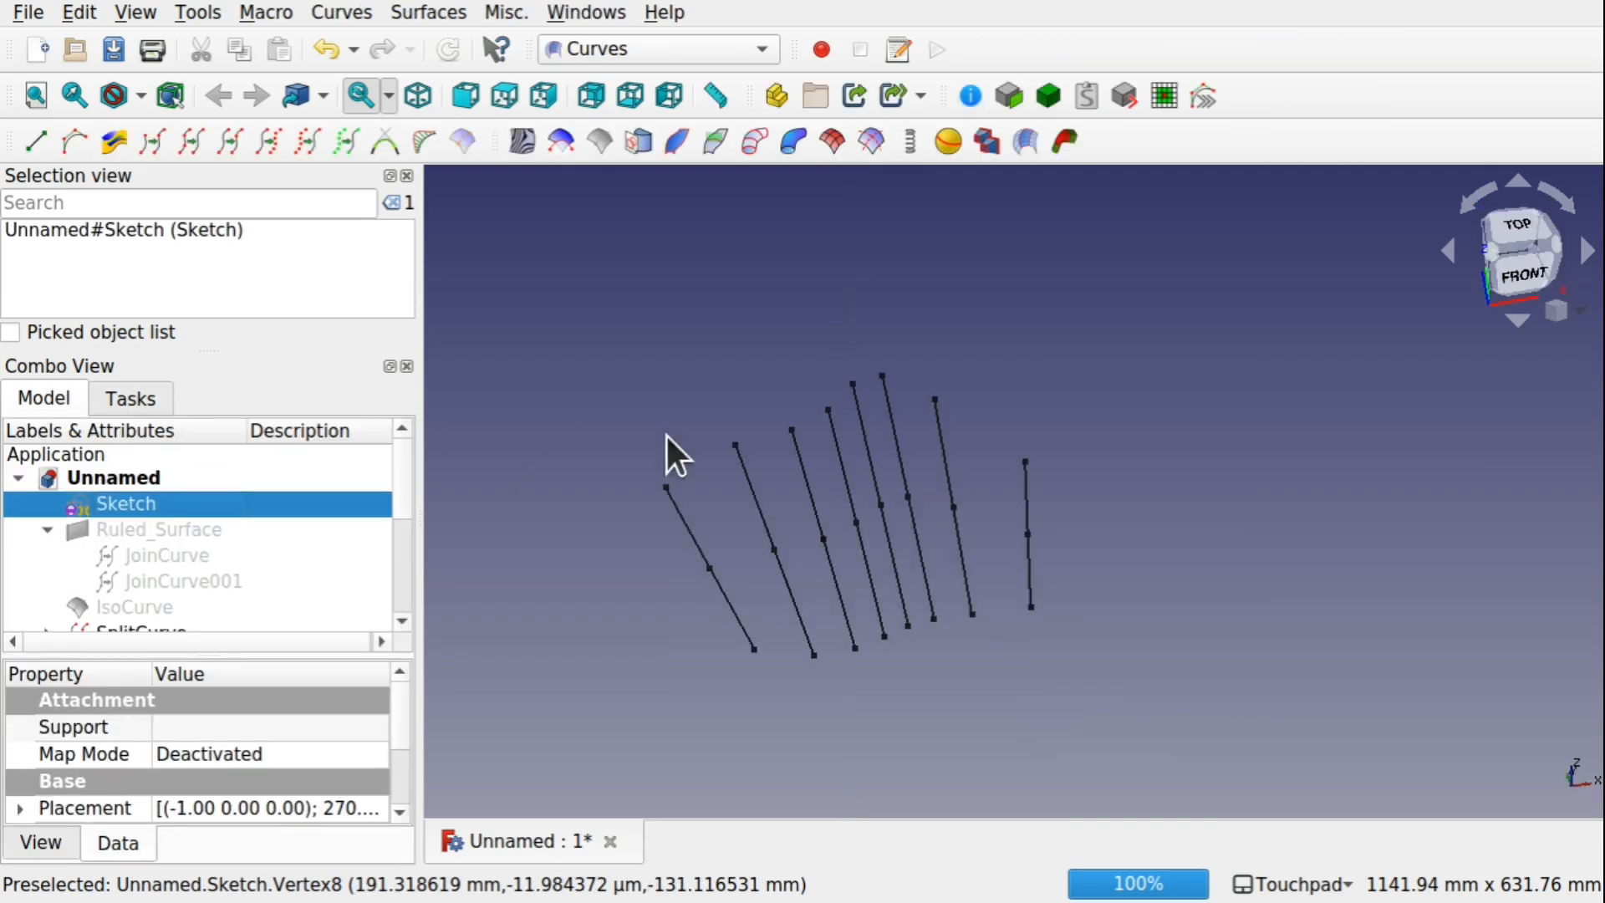
# Hide IsoCurve001, found under SplitCurve007 in the model tree, and close the Selection view
pyautogui.keyDown('alt'); pyautogui.moveTo(988, 606); pyautogui.dragTo(910, 633); pyautogui.keyUp('alt')
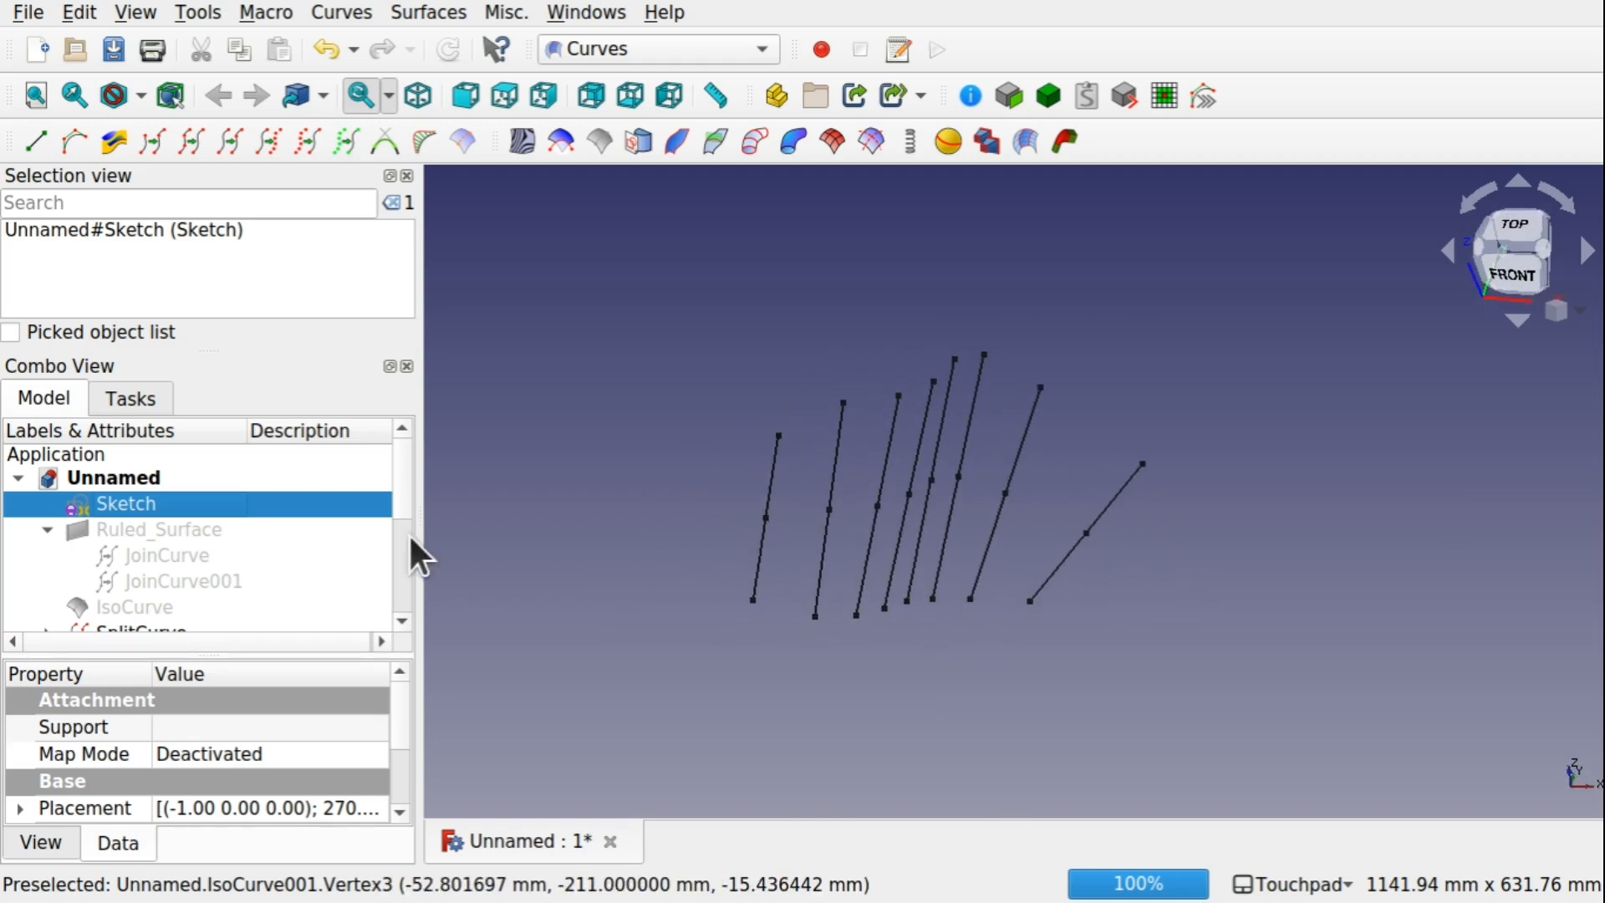
pyautogui.moveTo(398, 488); pyautogui.dragTo(400, 579)
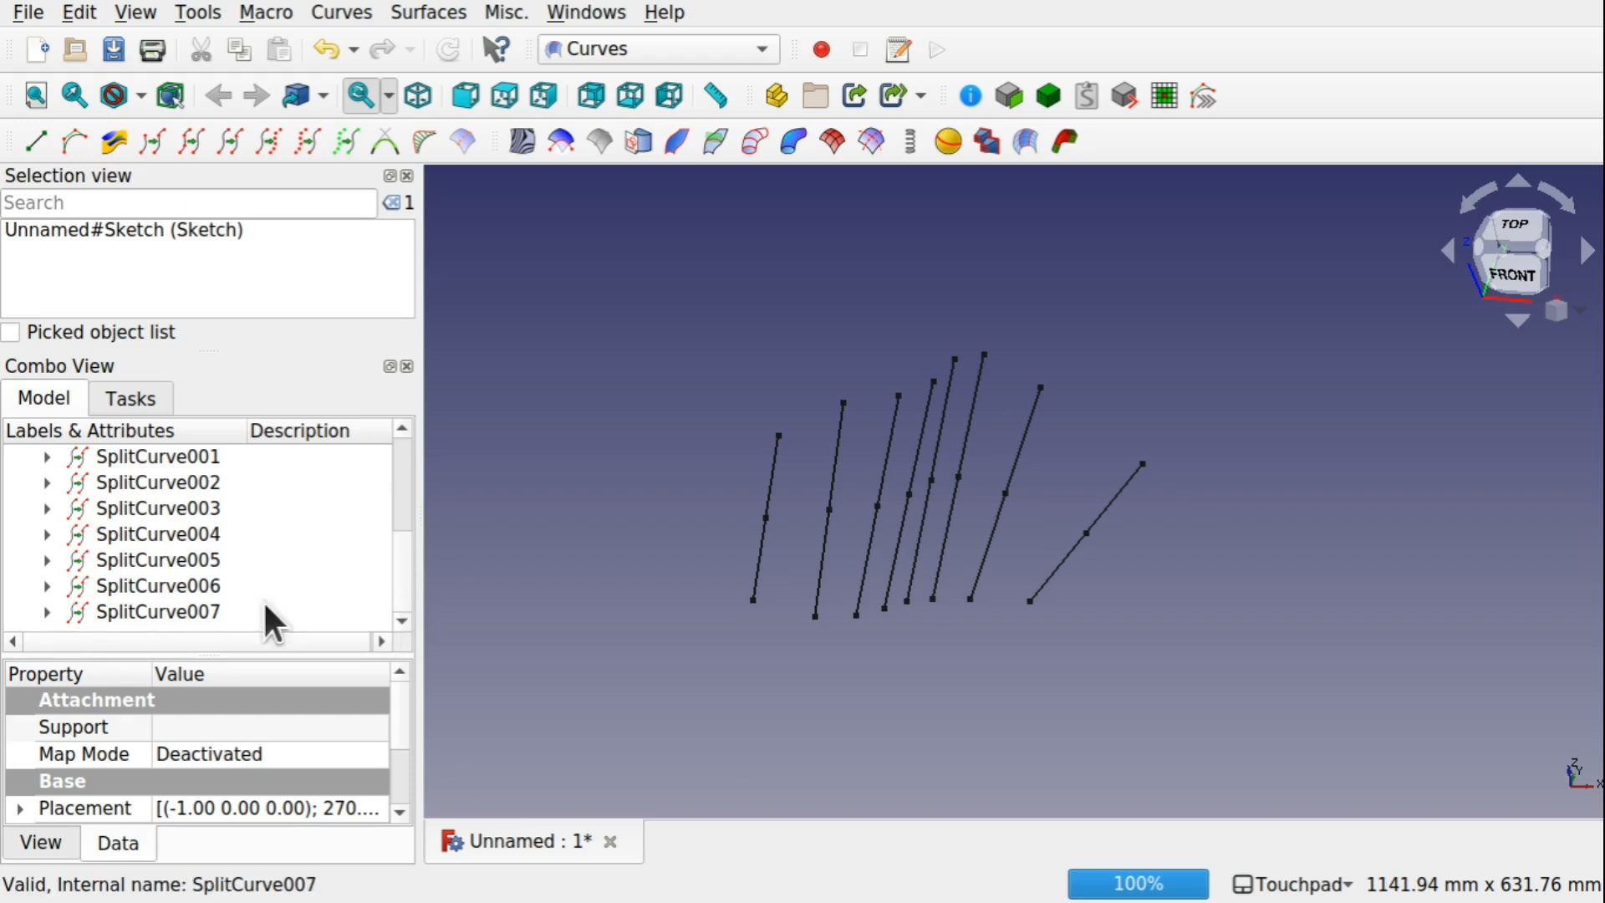
pyautogui.click(48, 613)
pyautogui.scroll(-1, 393, 559)
pyautogui.click(210, 619)
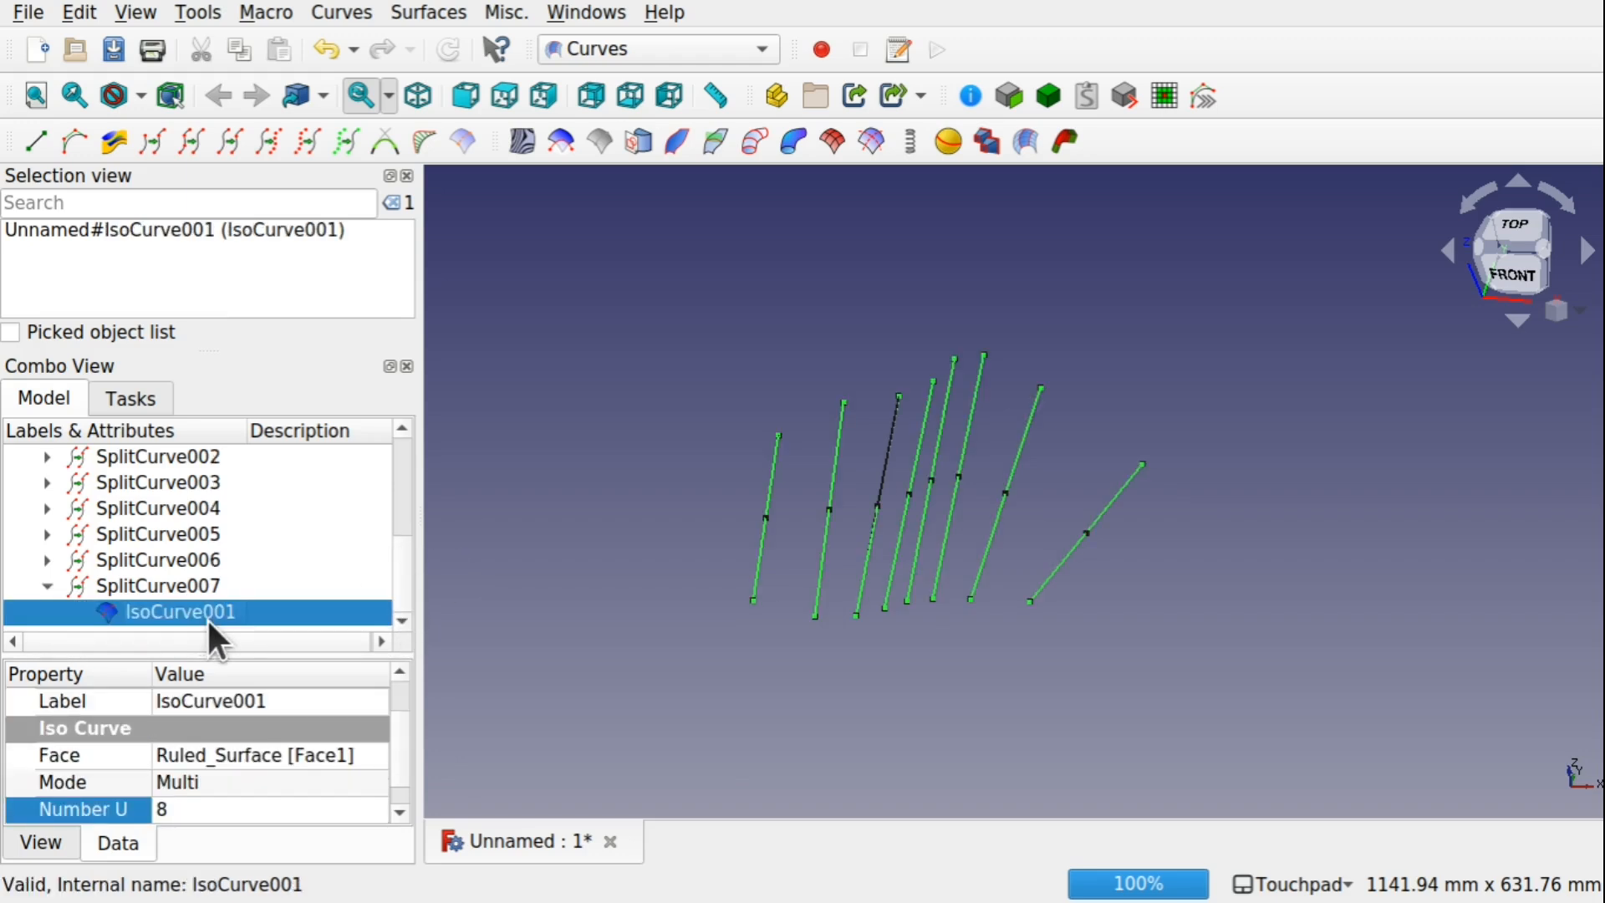
pyautogui.press('space')
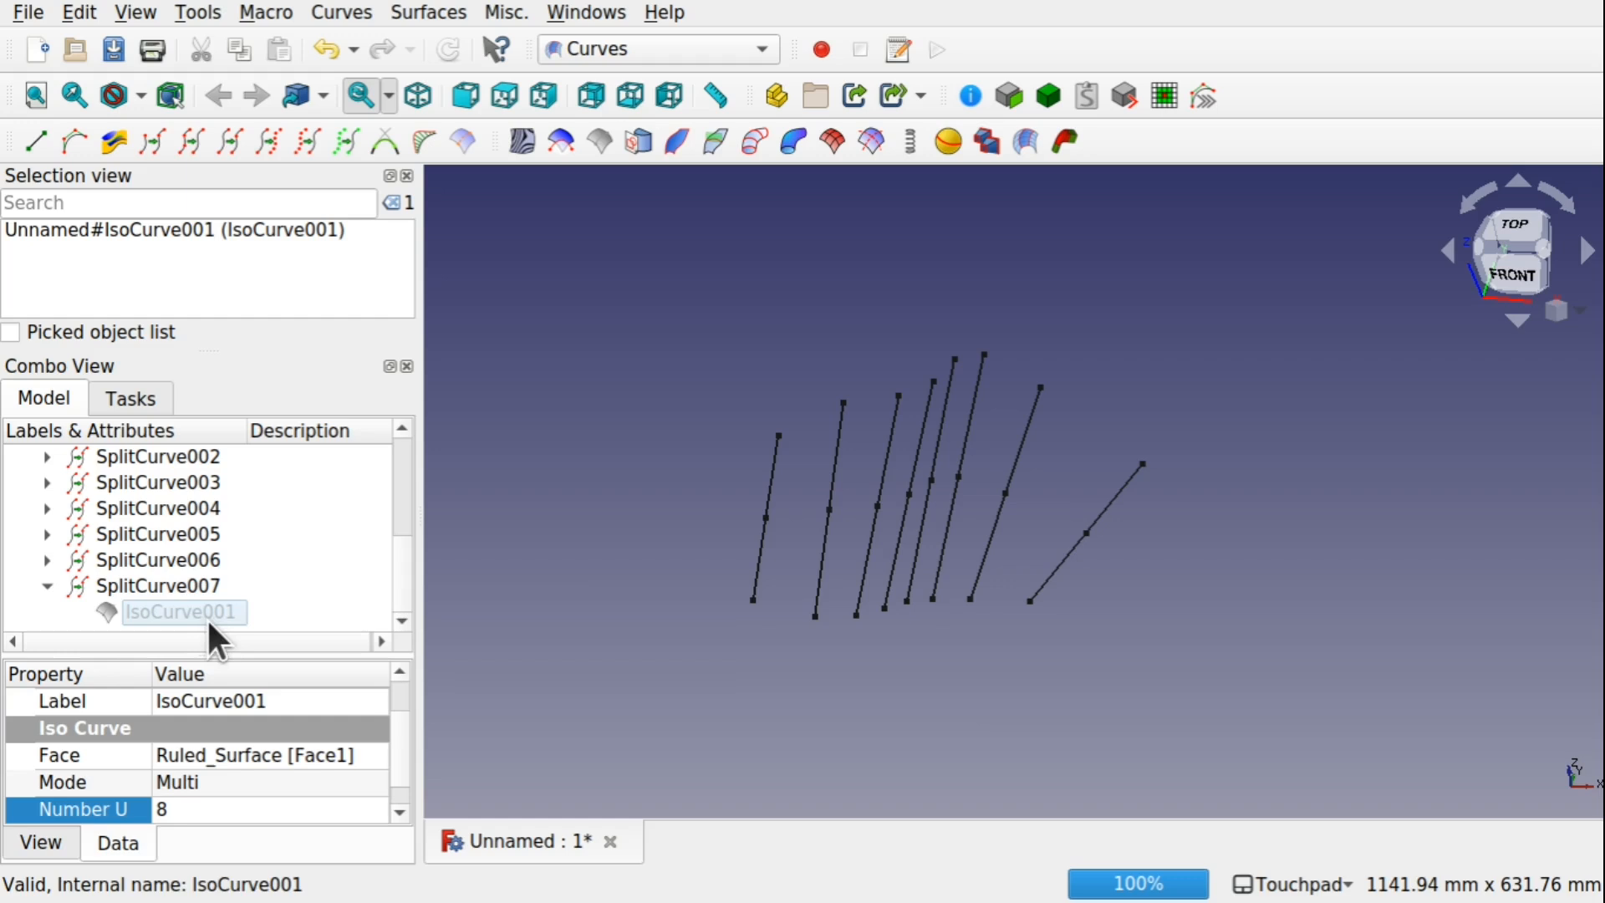
pyautogui.click(44, 585)
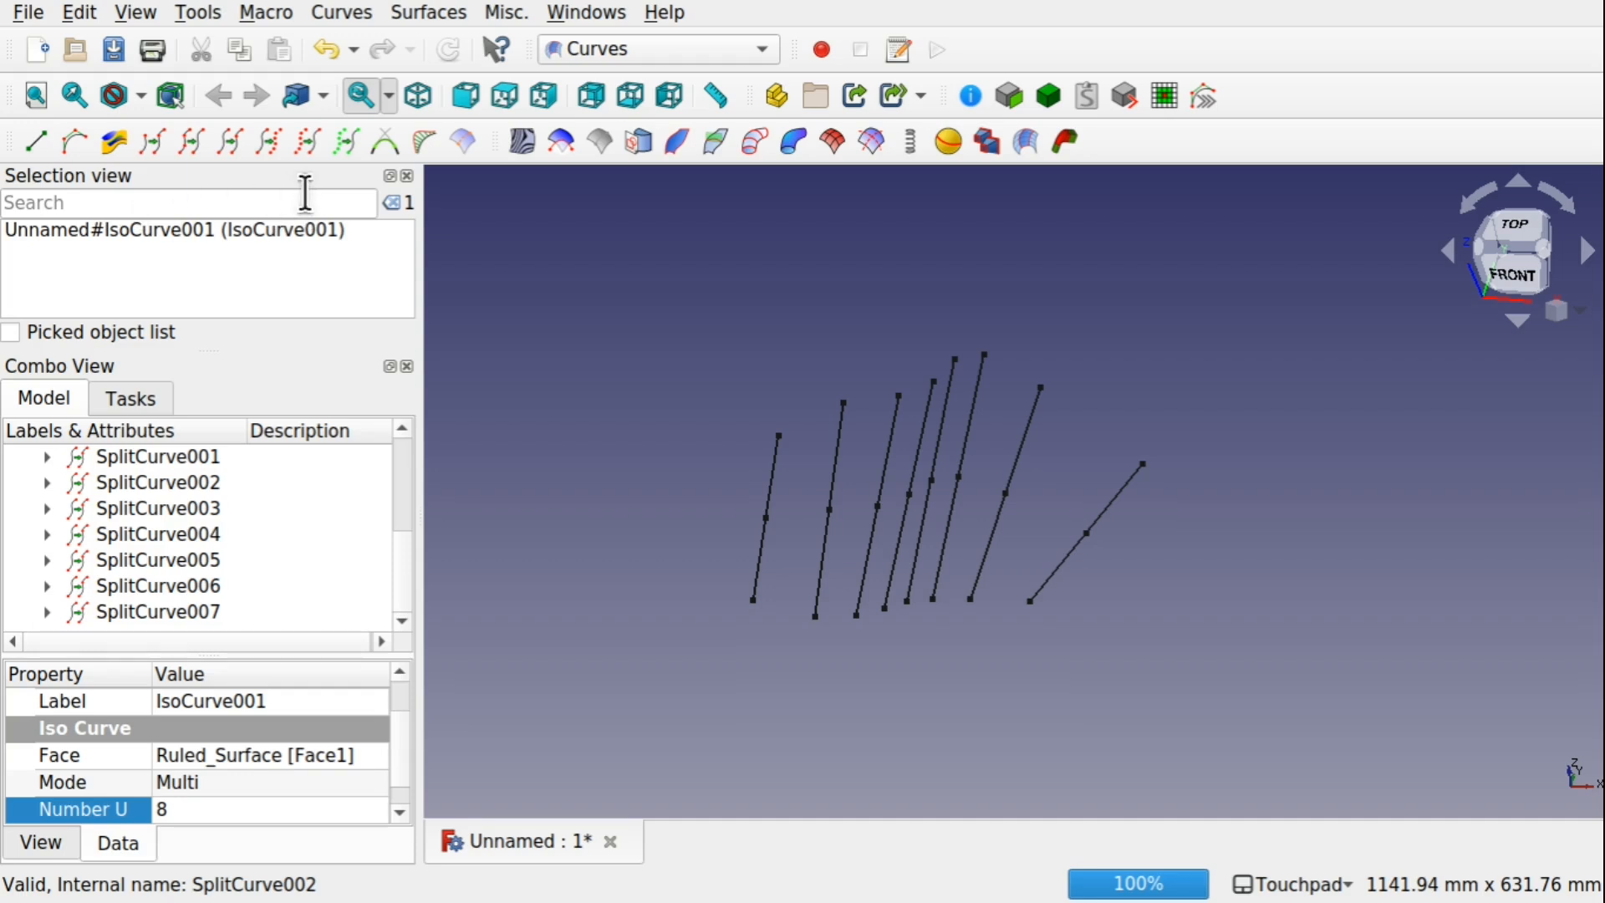
pyautogui.click(408, 174)
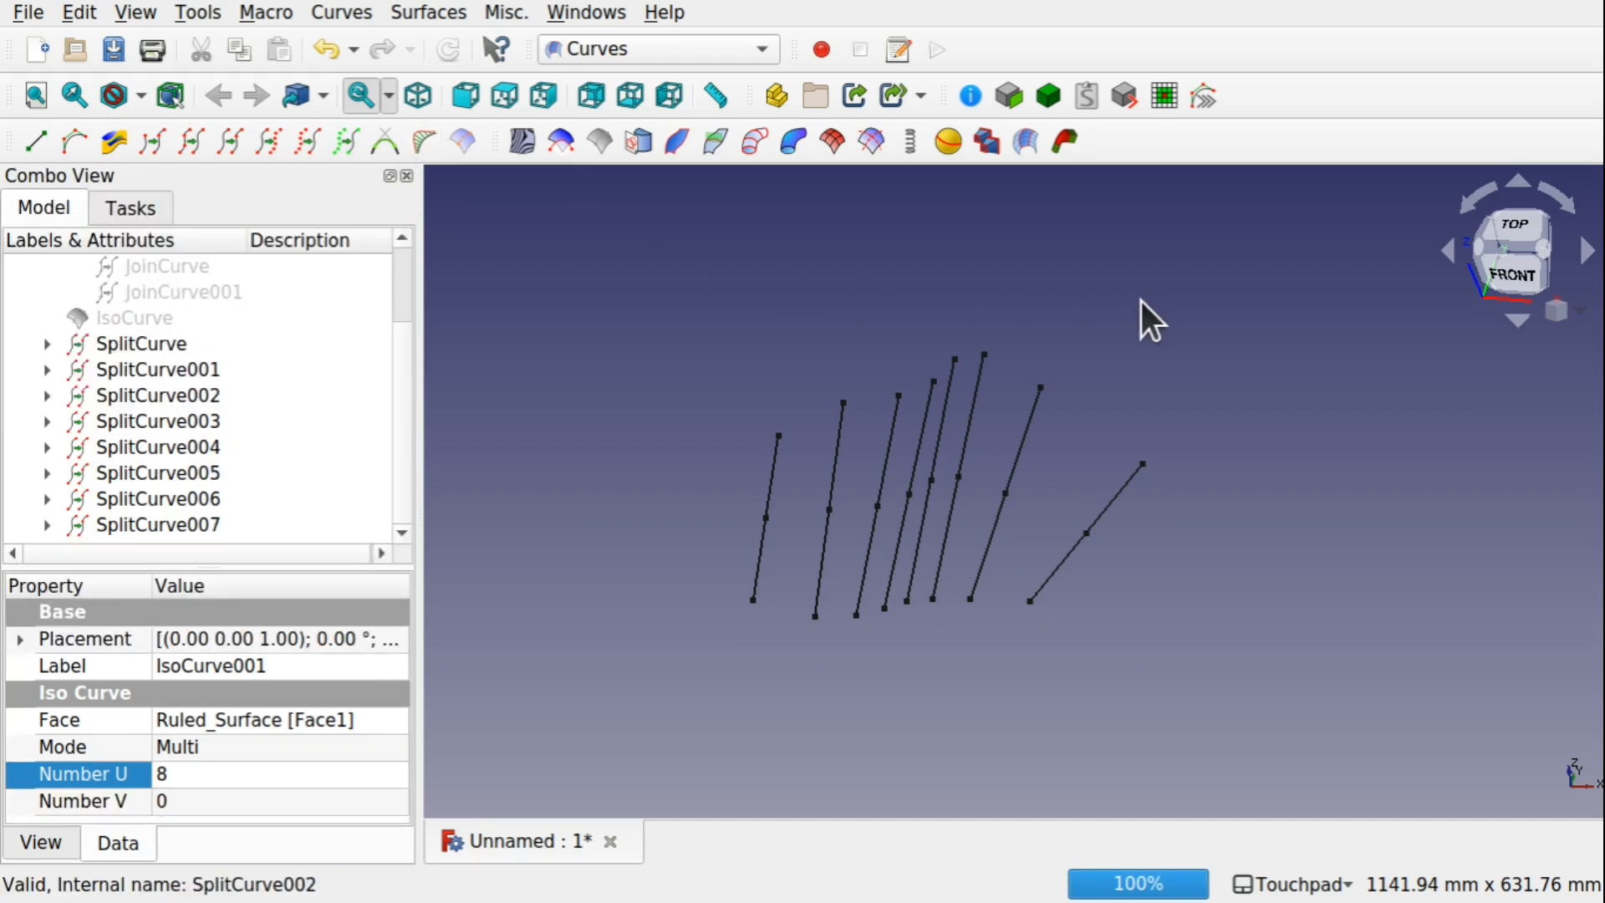
# In the Part workbench, extrude all eight split curves, SplitCurve to SplitCurve007, 10 mm along the Z direction
pyautogui.moveTo(1141, 301); pyautogui.dragTo(860, 439, button='middle')
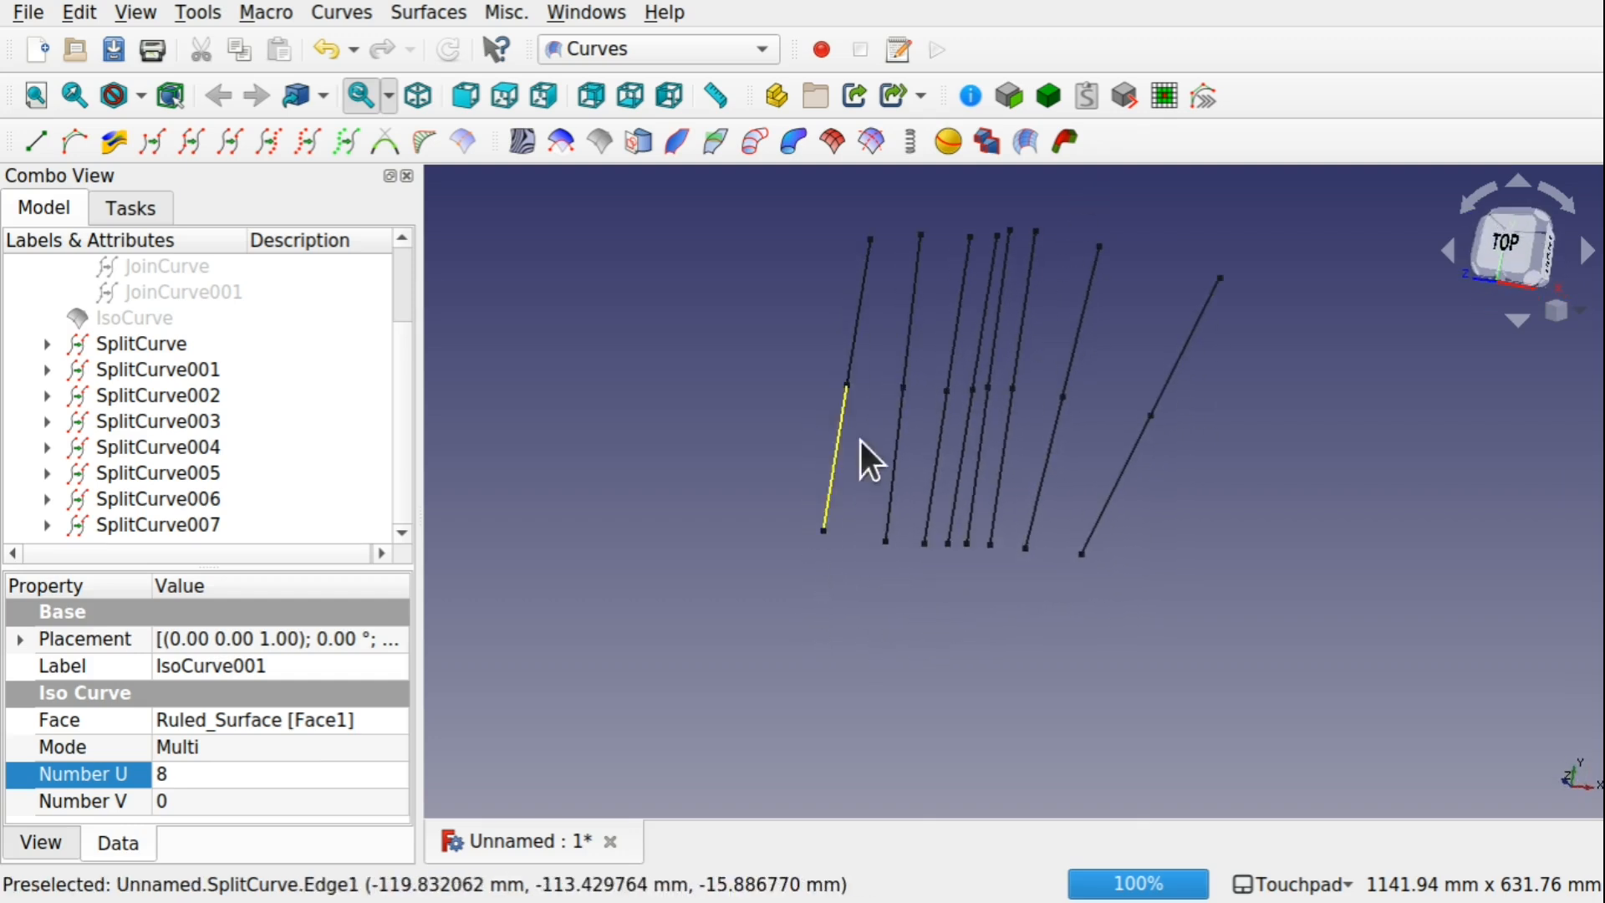
pyautogui.moveTo(1194, 479); pyautogui.dragTo(1170, 407, button='middle')
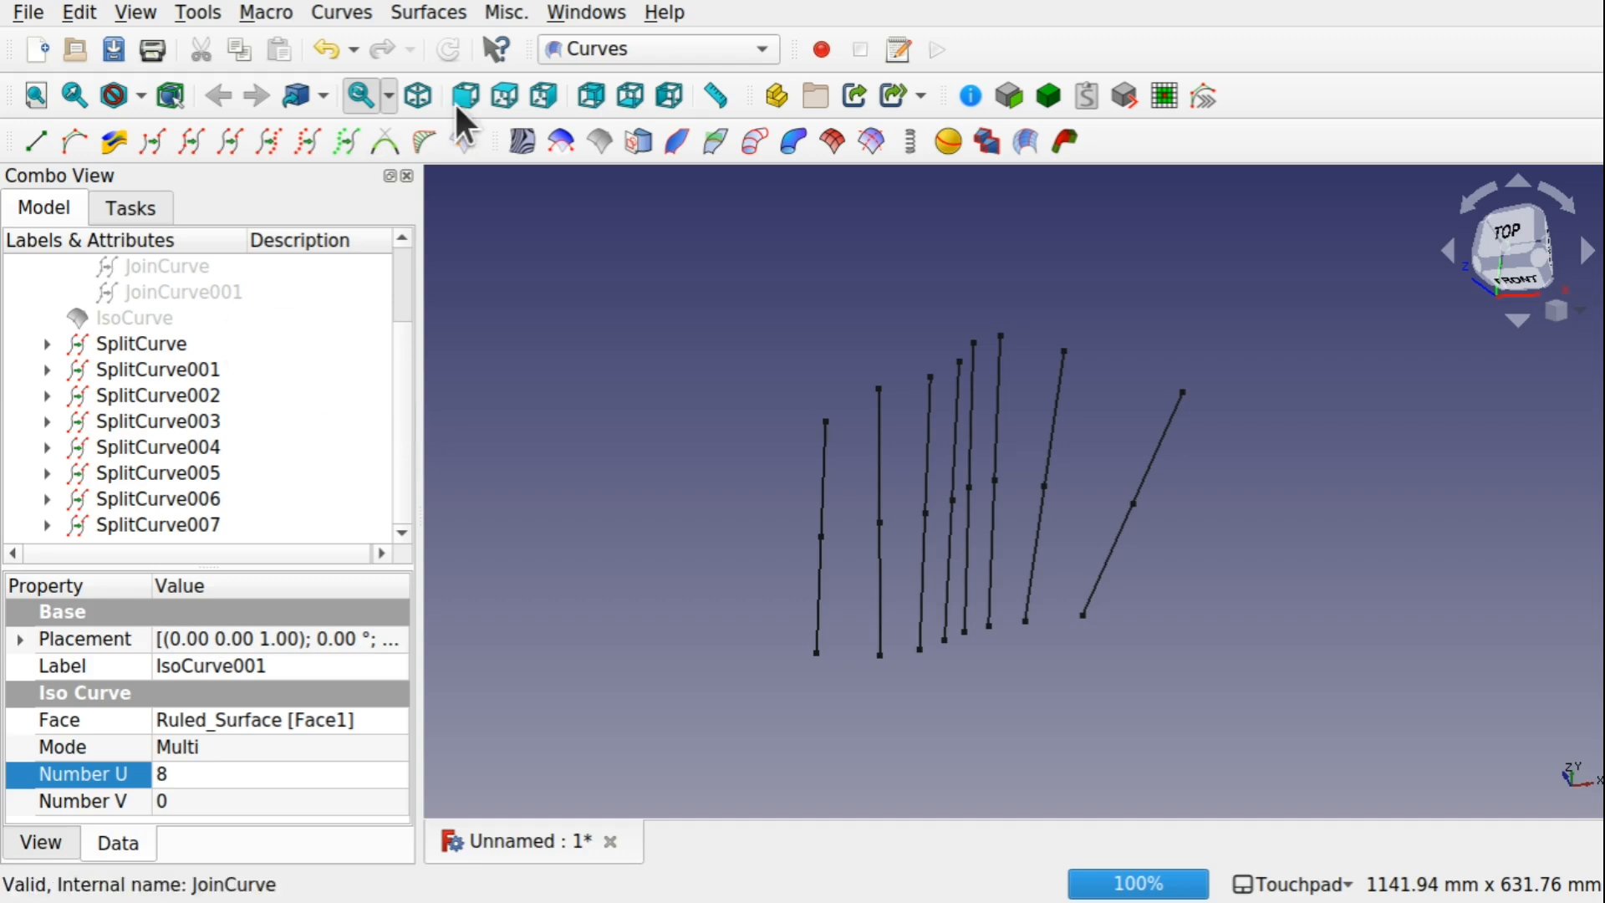
pyautogui.click(599, 47)
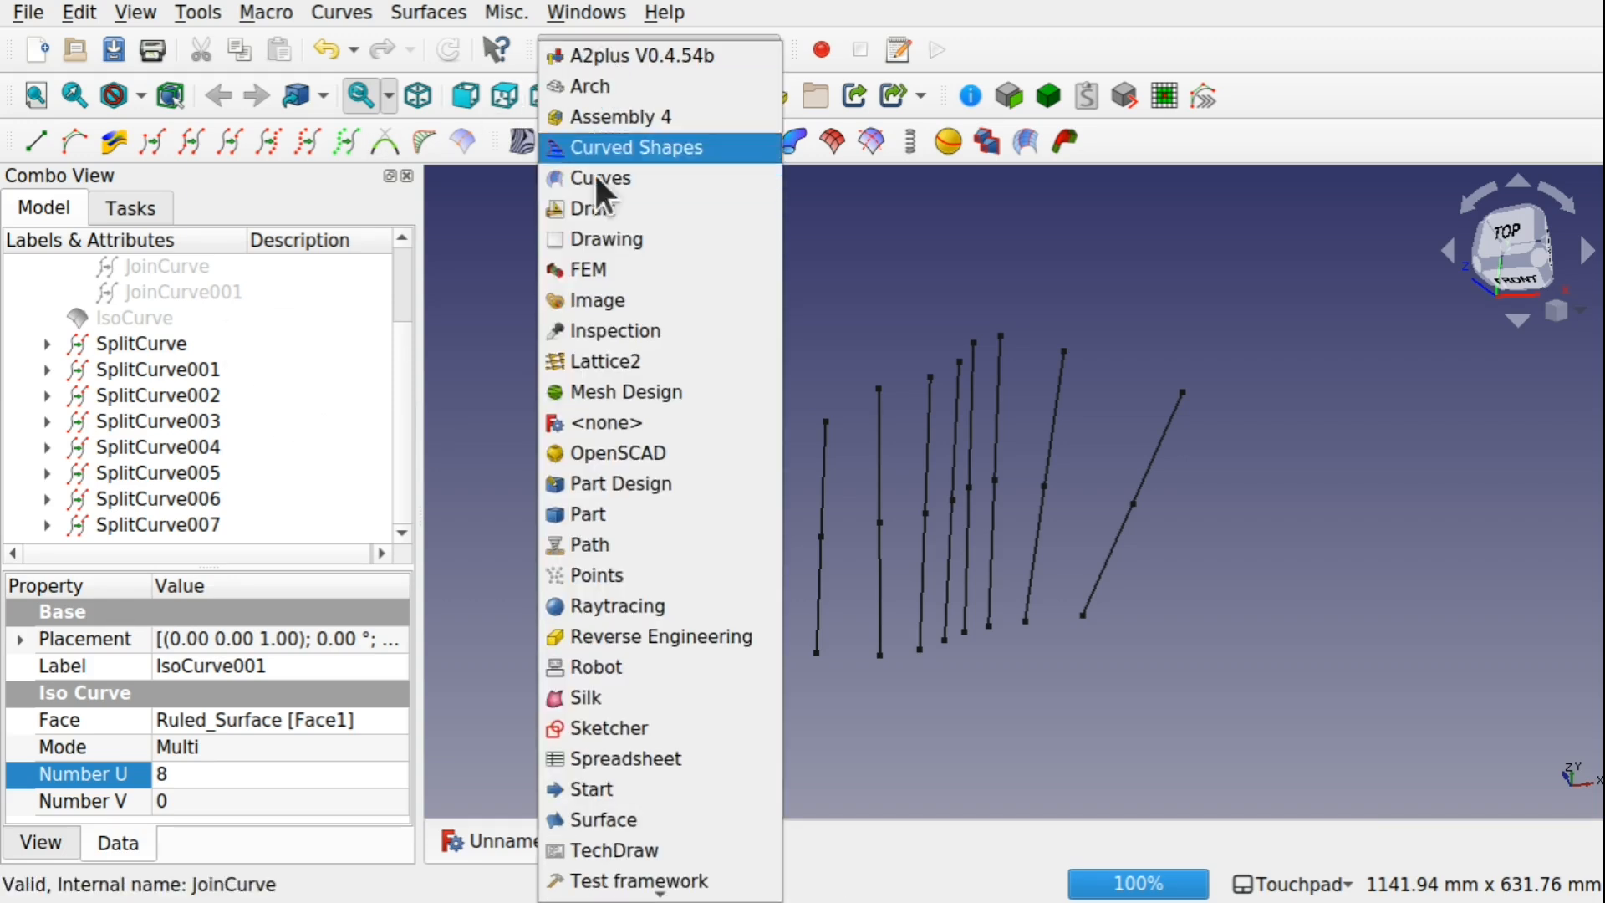
pyautogui.click(615, 511)
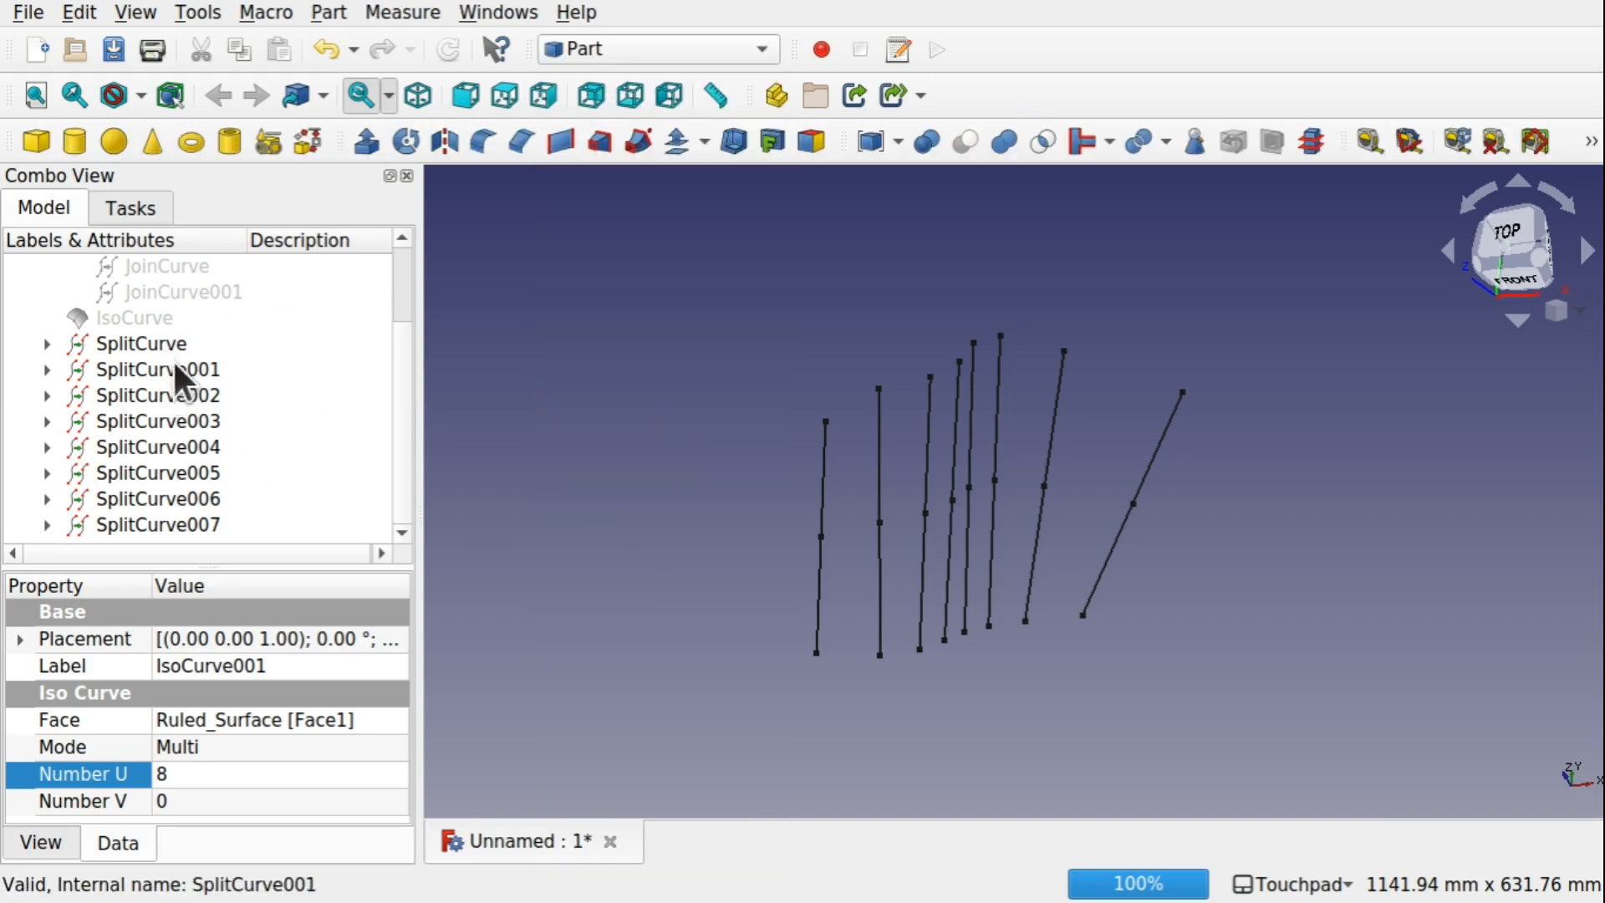
pyautogui.click(159, 342)
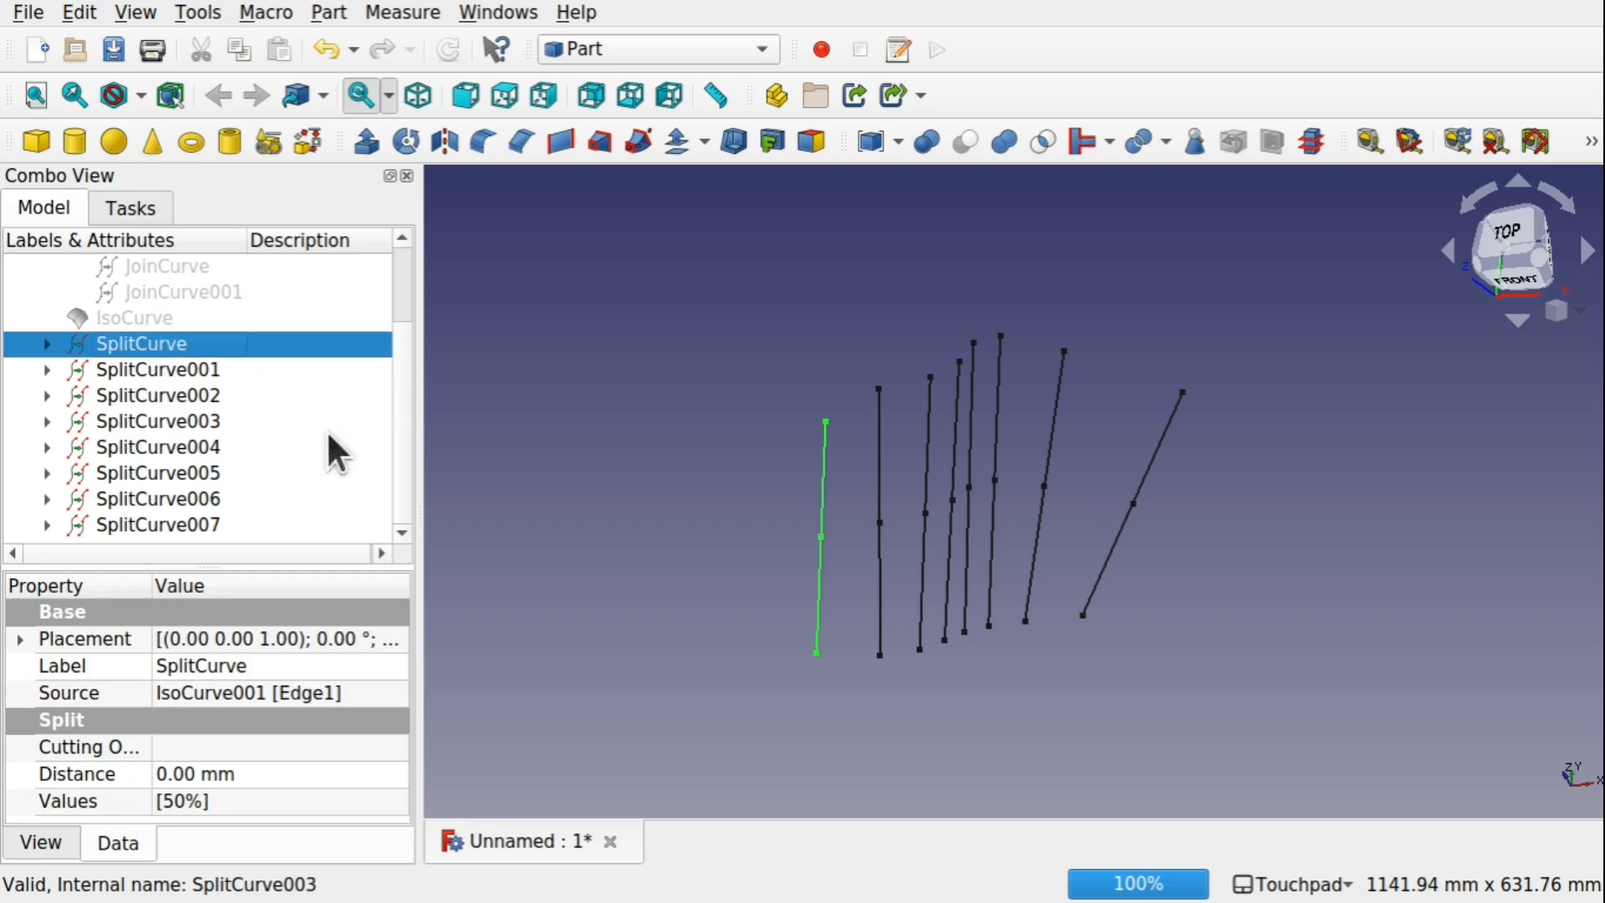
pyautogui.keyDown('shift'); pyautogui.click(197, 525); pyautogui.keyUp('shift')
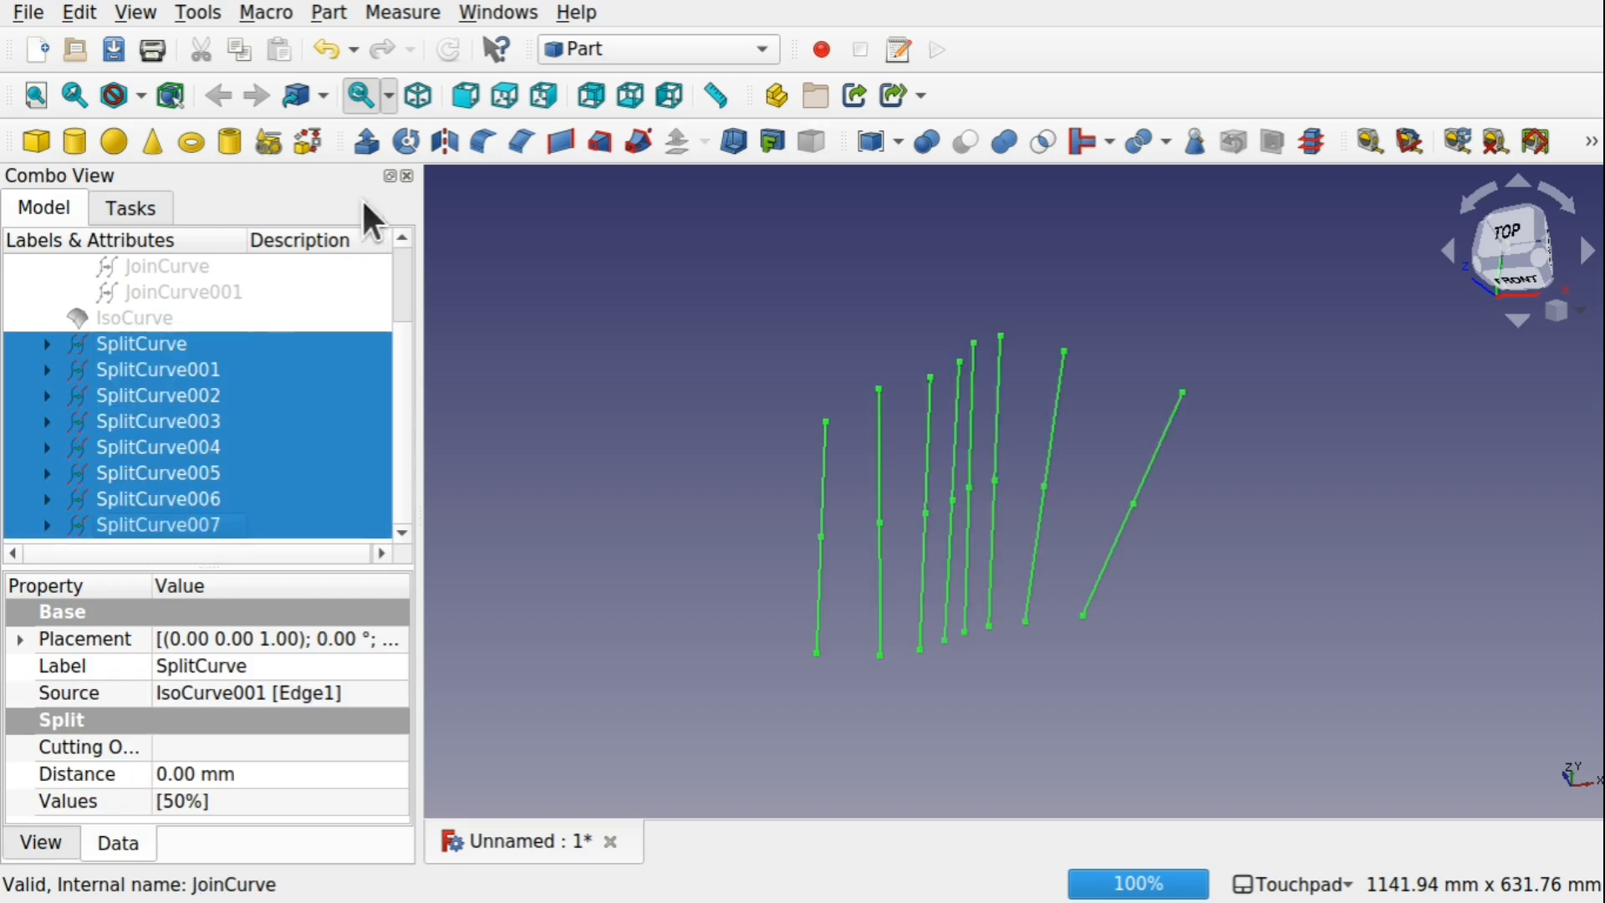
pyautogui.click(366, 147)
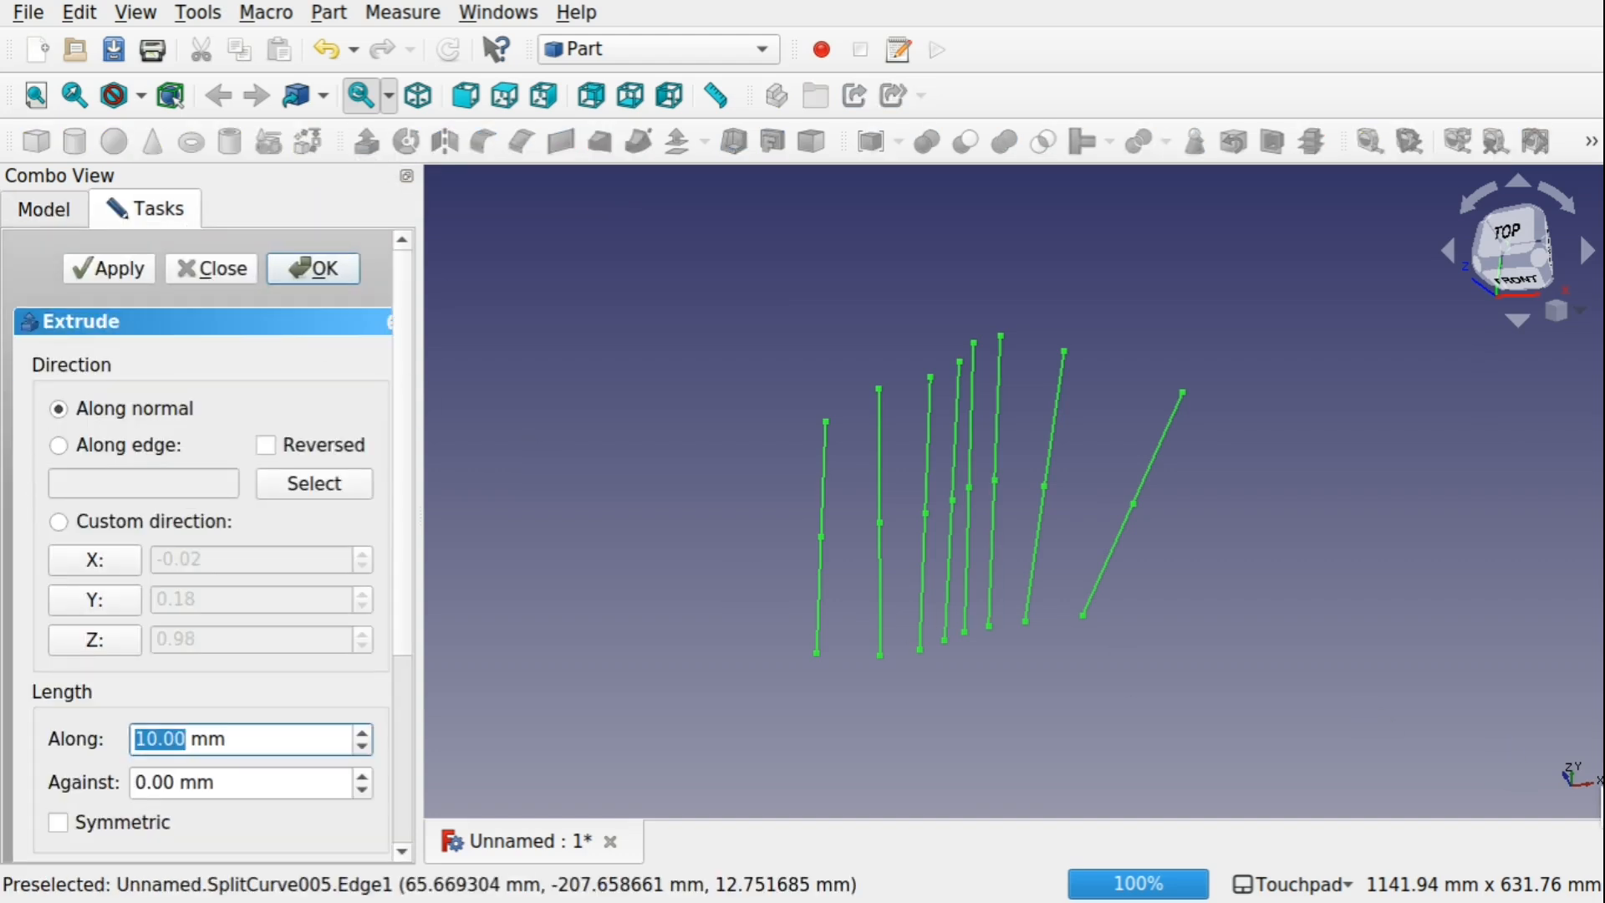
pyautogui.click(94, 631)
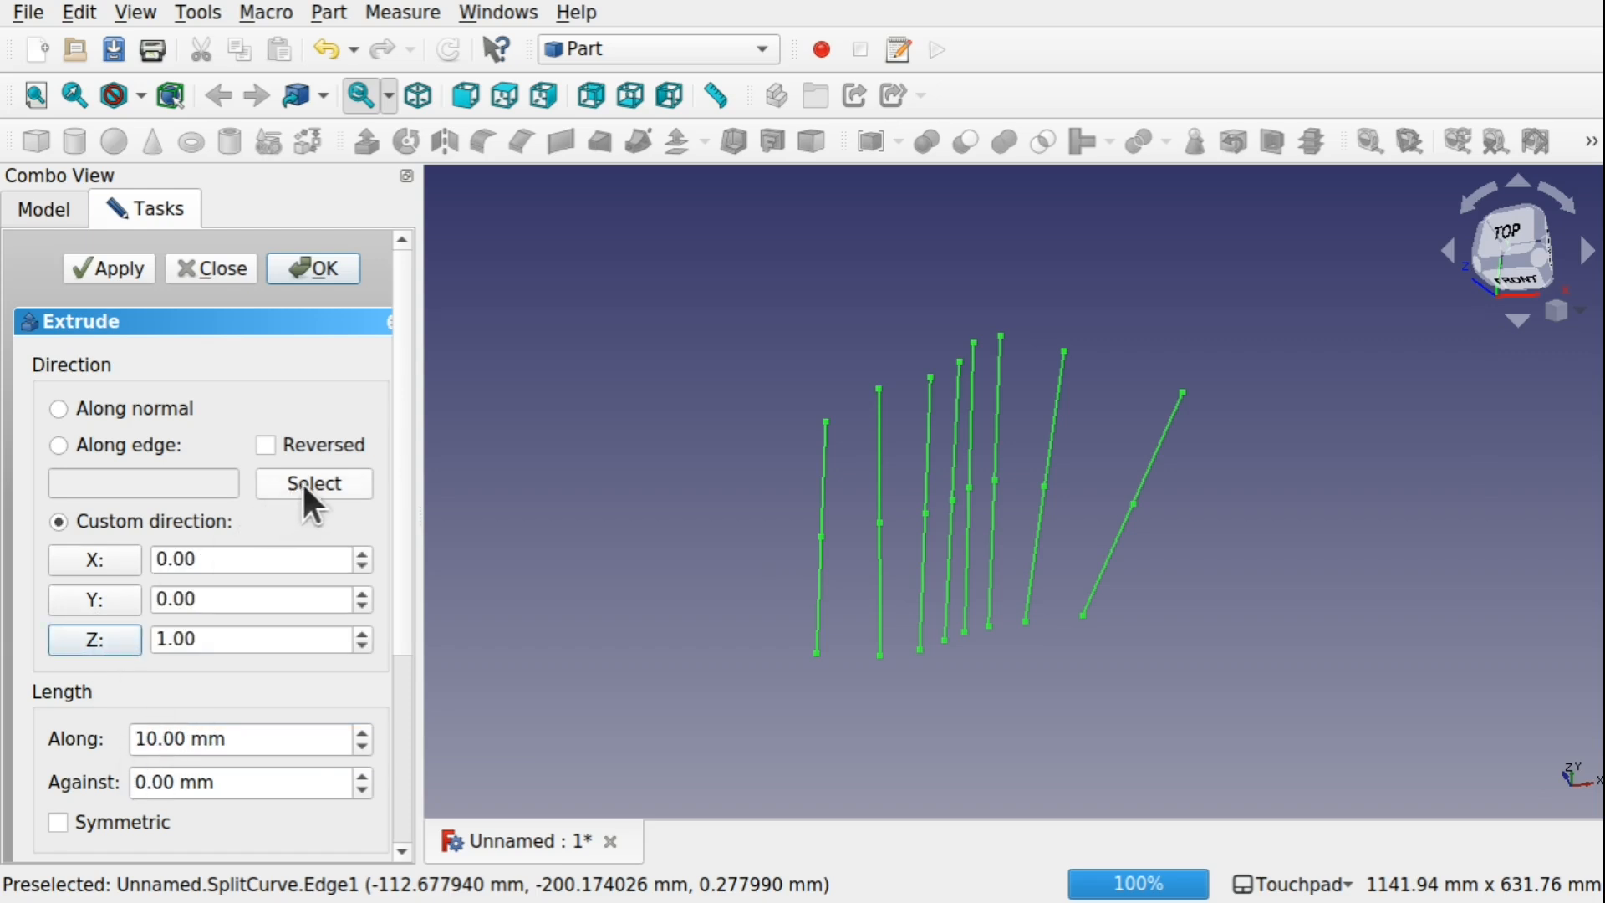
pyautogui.click(328, 270)
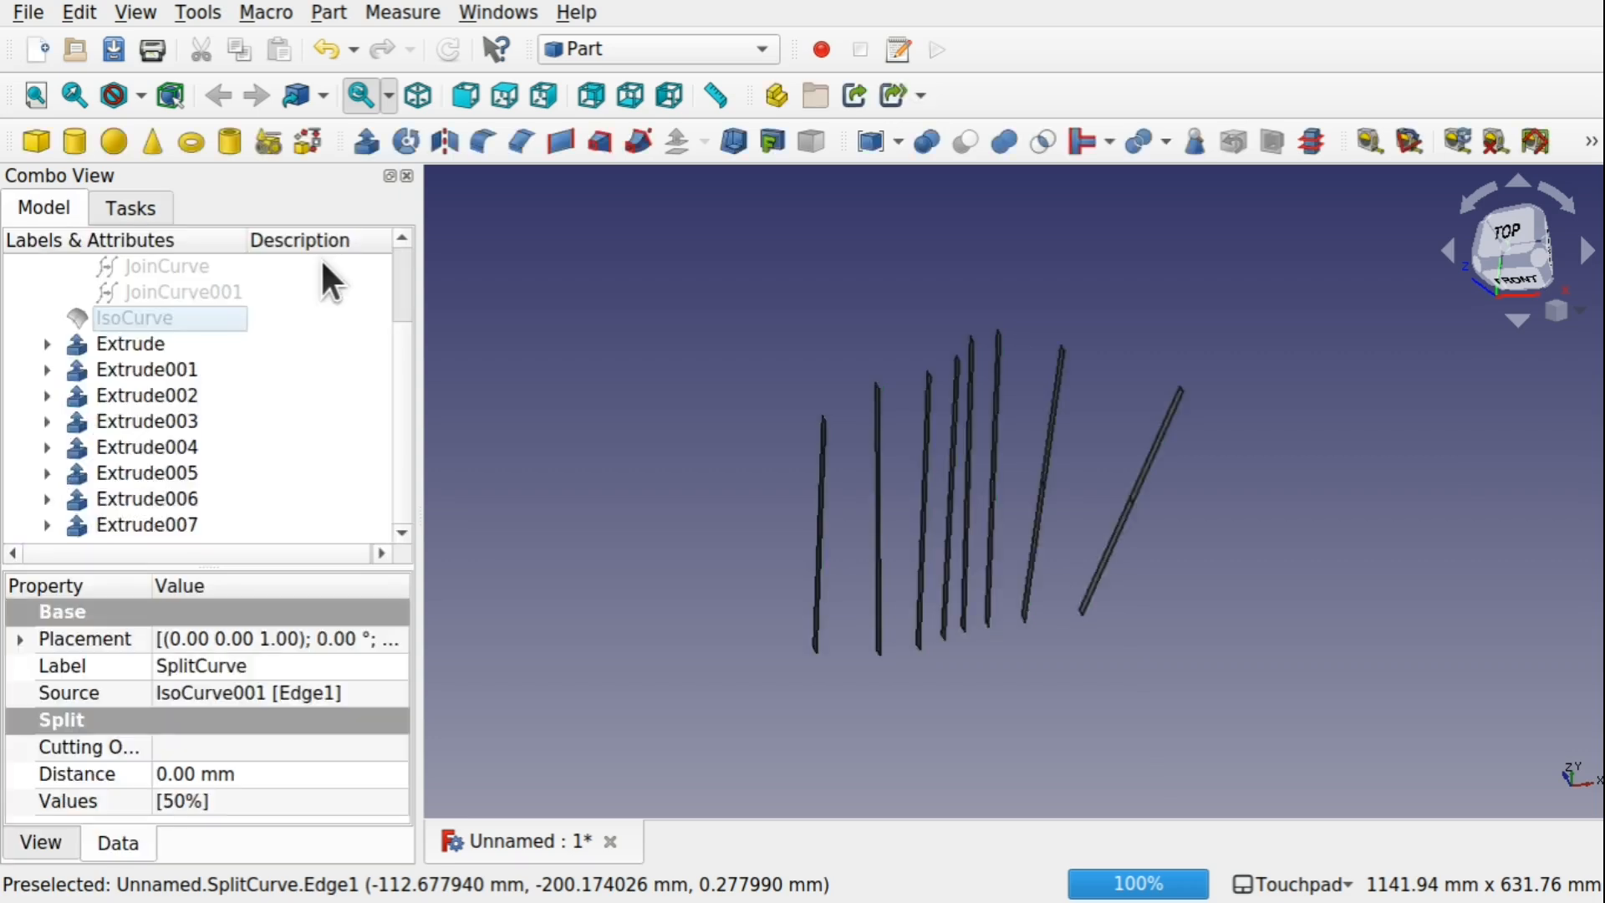
# Extrude all eight strips, Extrude to Extrude007, 2 mm along the X direction to thicken them
pyautogui.moveTo(789, 400); pyautogui.dragTo(1121, 628)
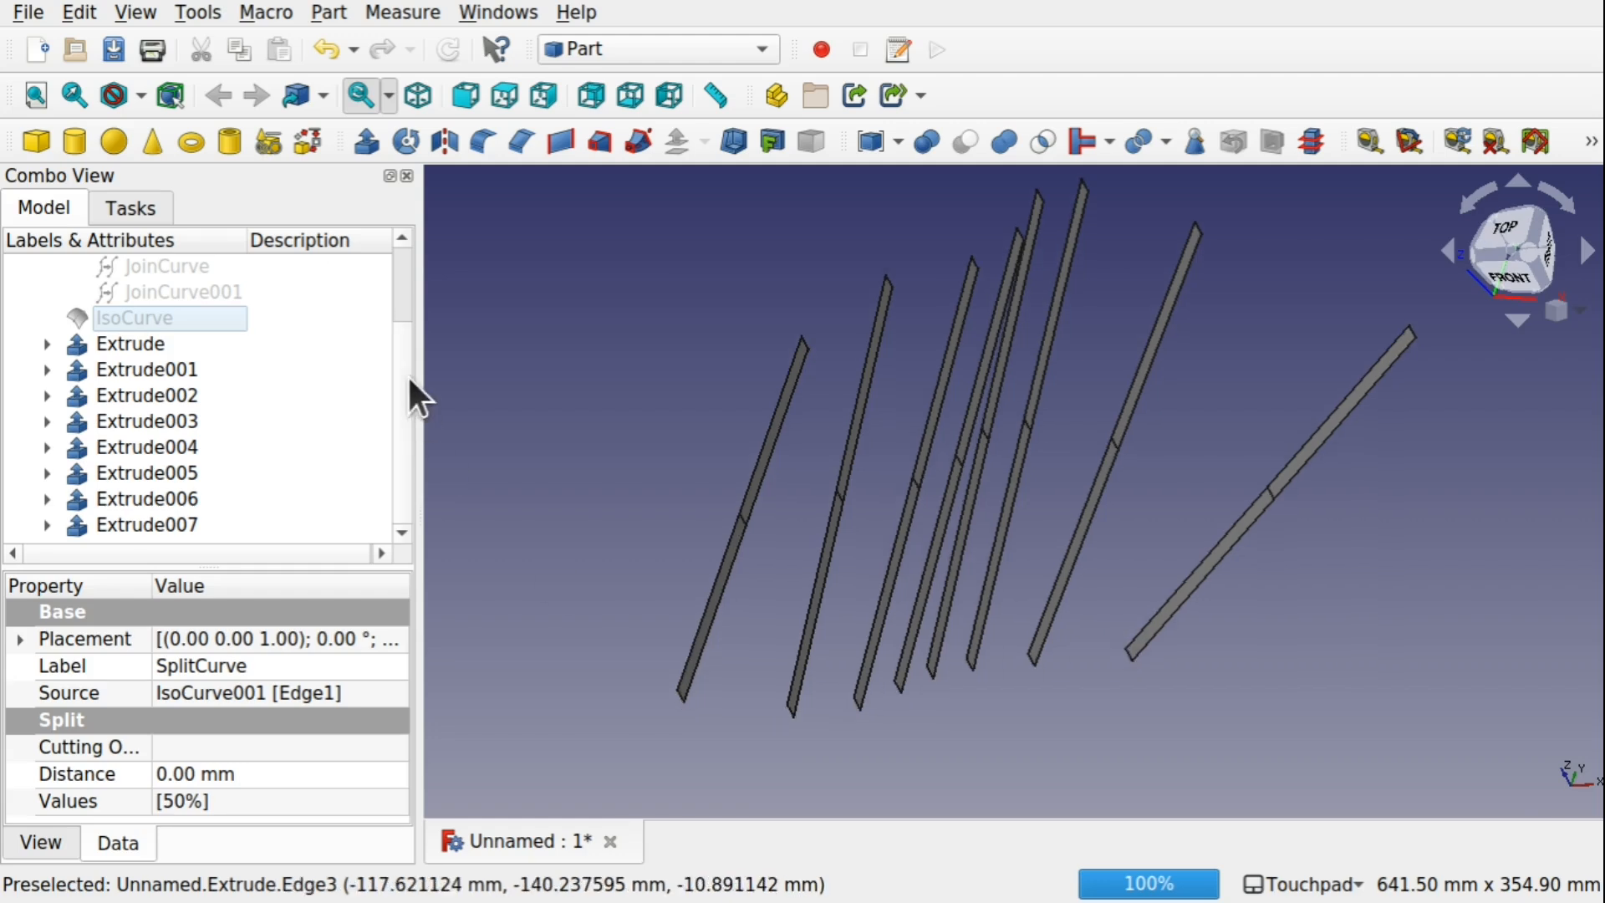
pyautogui.click(152, 344)
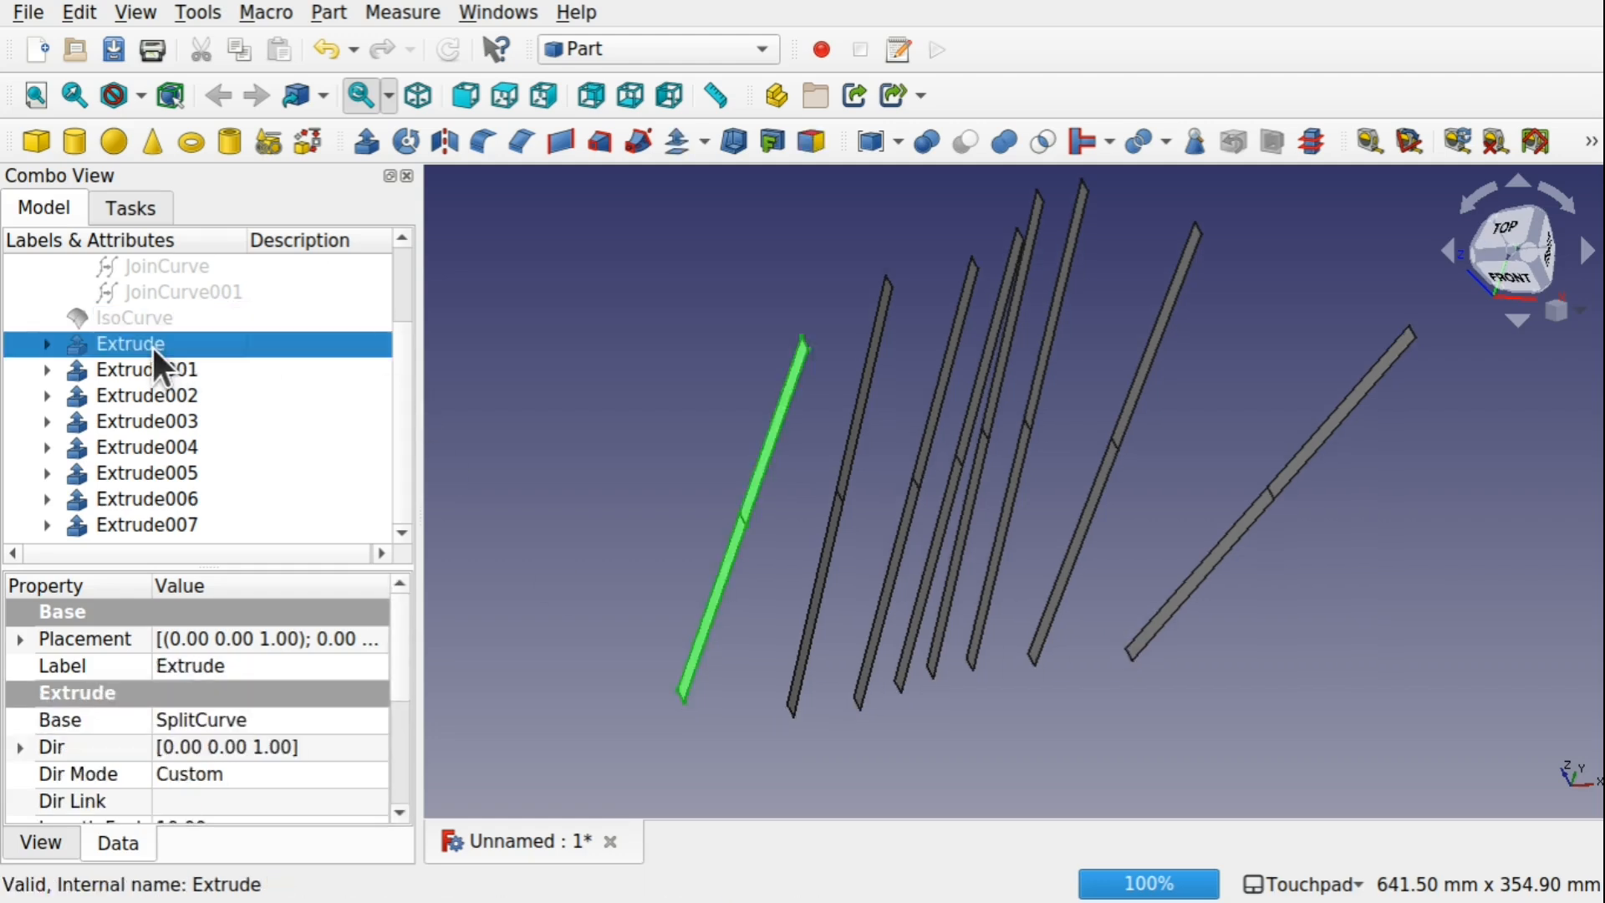
pyautogui.keyDown('shift'); pyautogui.click(177, 516); pyautogui.keyUp('shift')
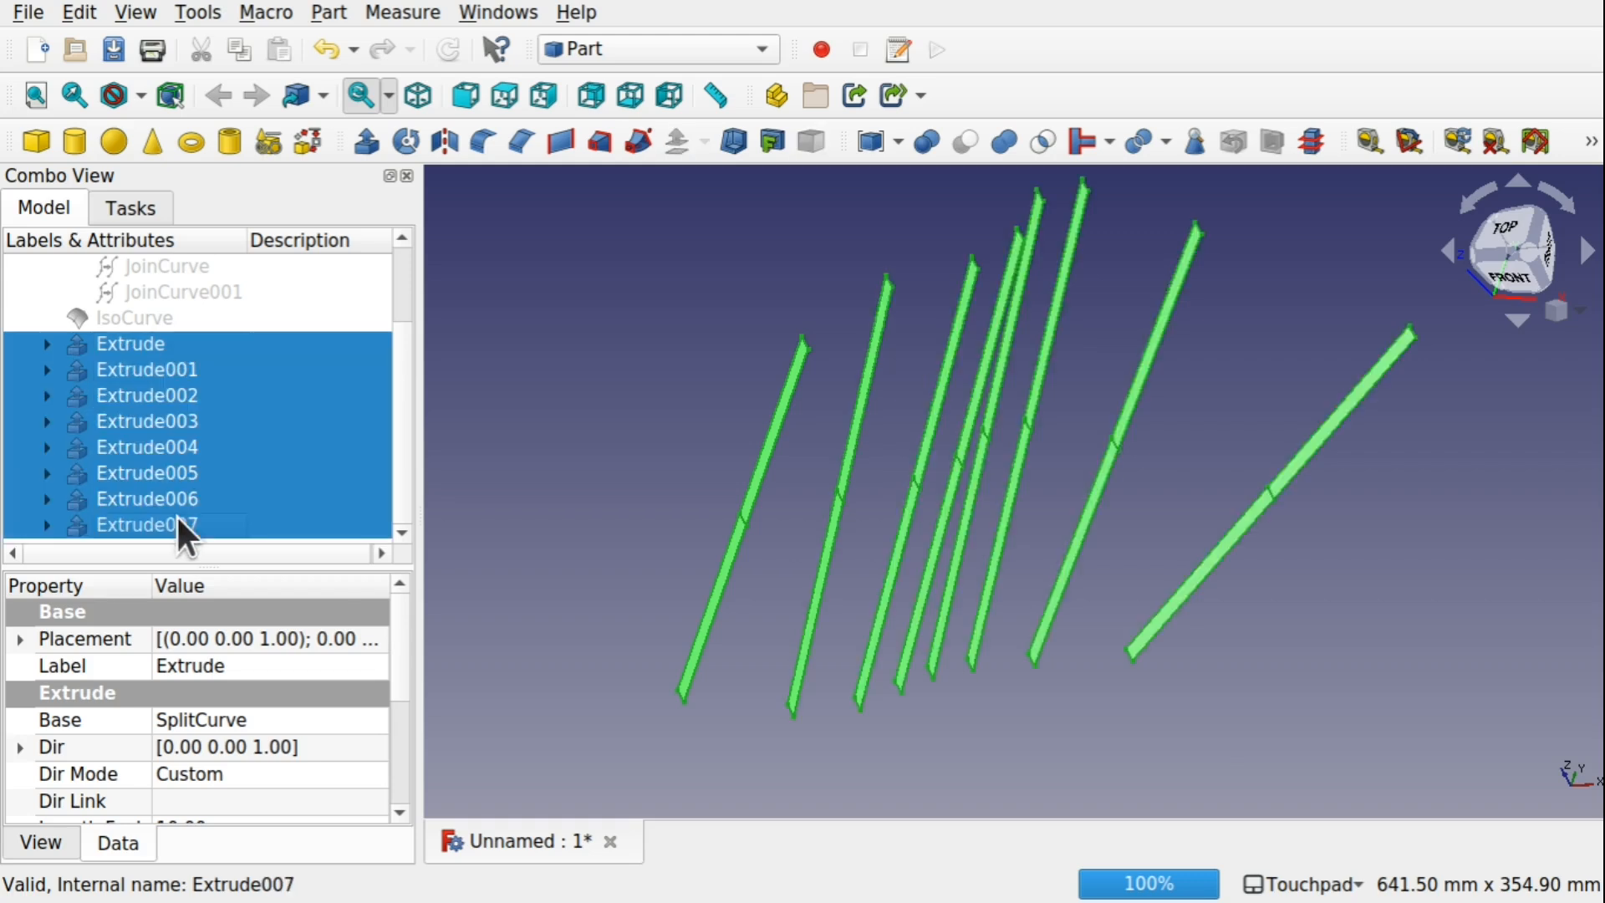
pyautogui.click(369, 144)
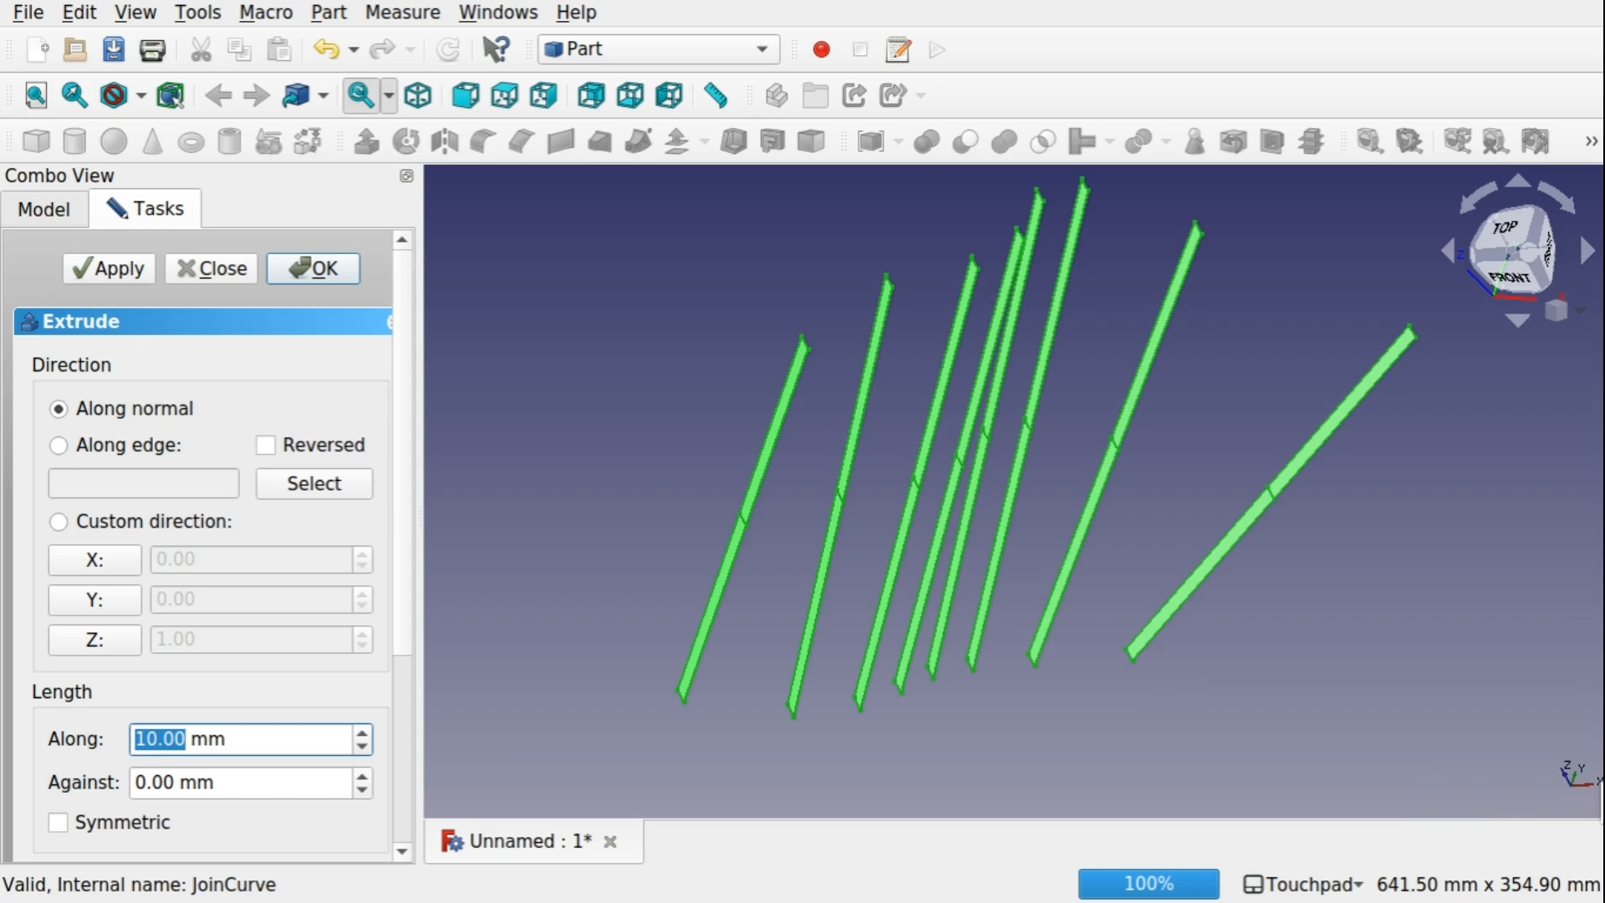
pyautogui.click(110, 555)
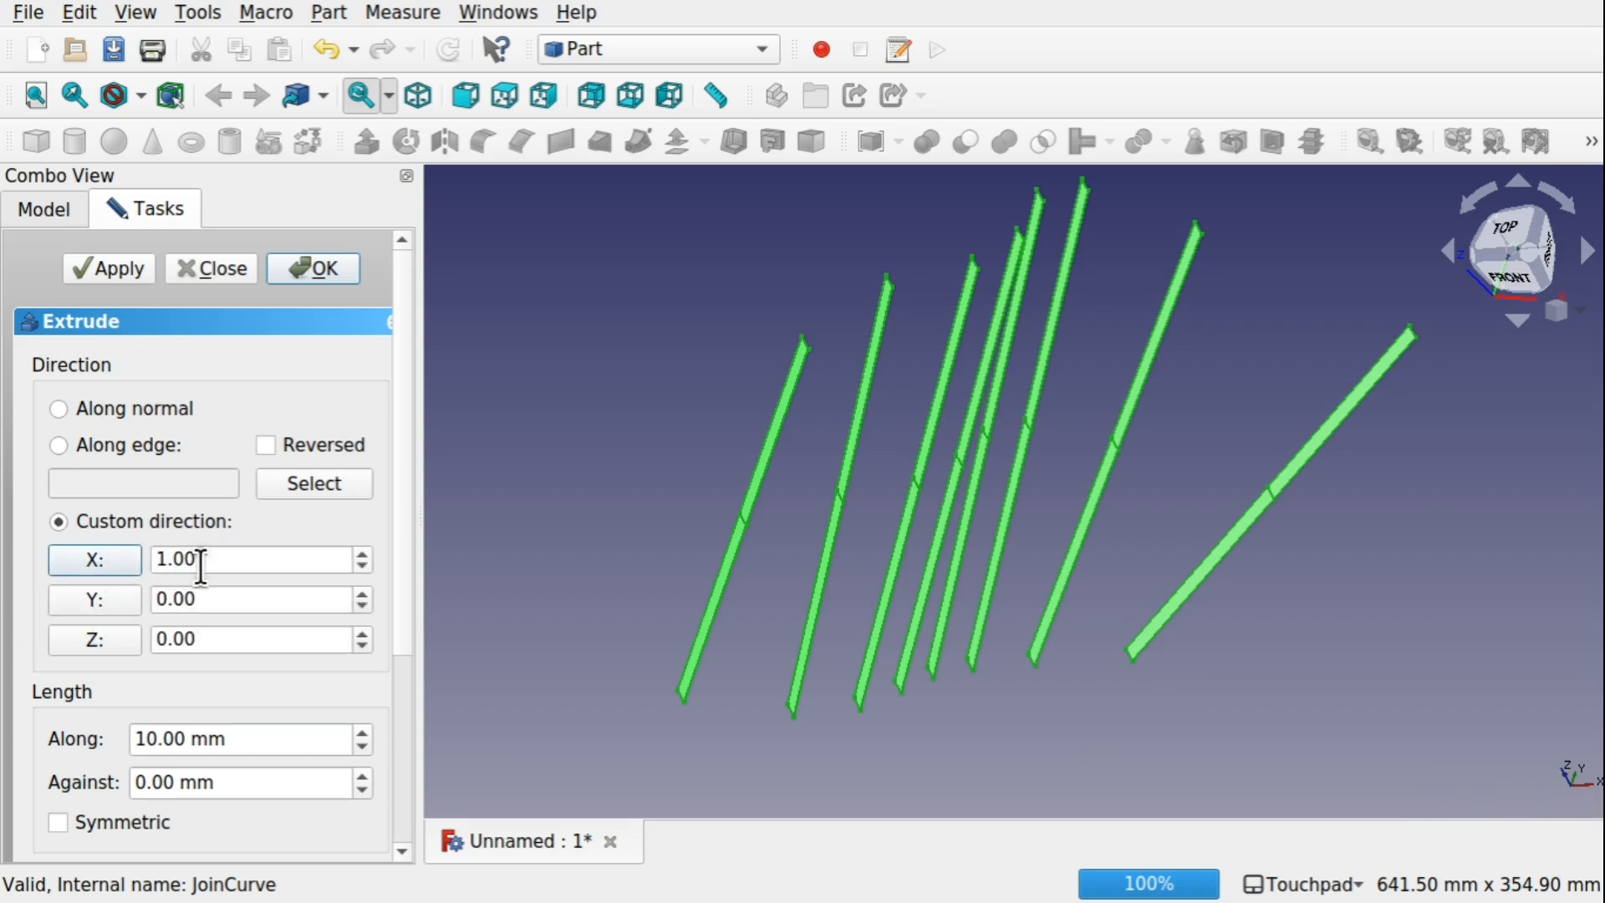
pyautogui.click(155, 738)
pyautogui.press('BackSpace')
pyautogui.press('BackSpace')
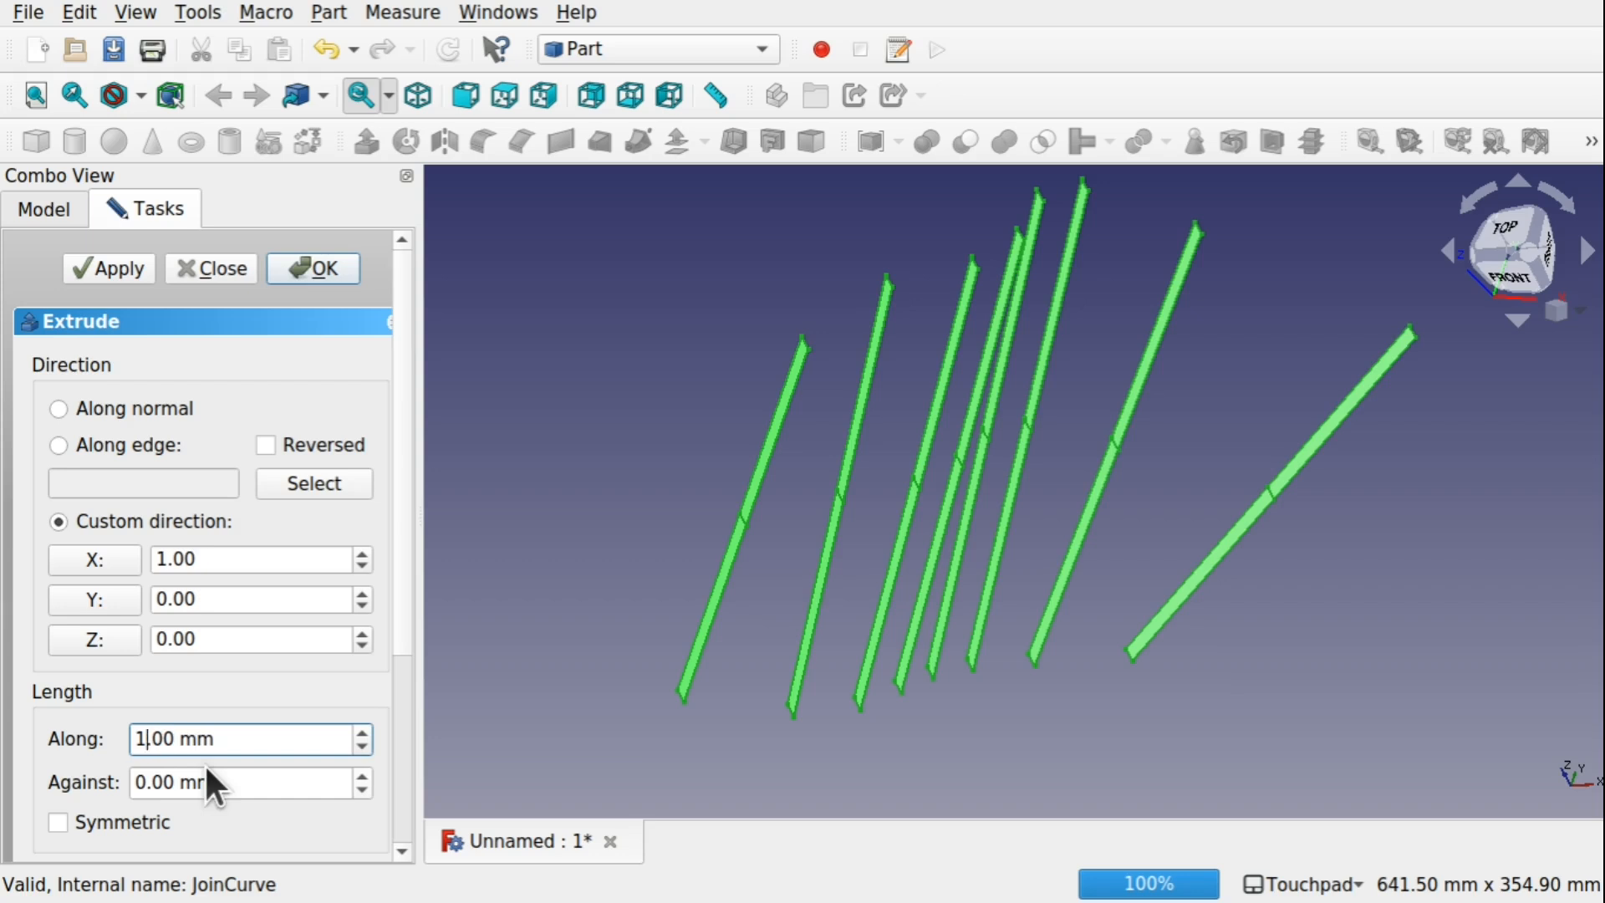
pyautogui.write('2')
pyautogui.press('Return')
# Examine the thickened bars from another angle and briefly toggle the visibility of IsoCurve
pyautogui.keyDown('shift'); pyautogui.moveTo(907, 505); pyautogui.dragTo(744, 530); pyautogui.keyUp('shift')
pyautogui.scroll(4, 990, 445)
pyautogui.scroll(-4, 1060, 470)
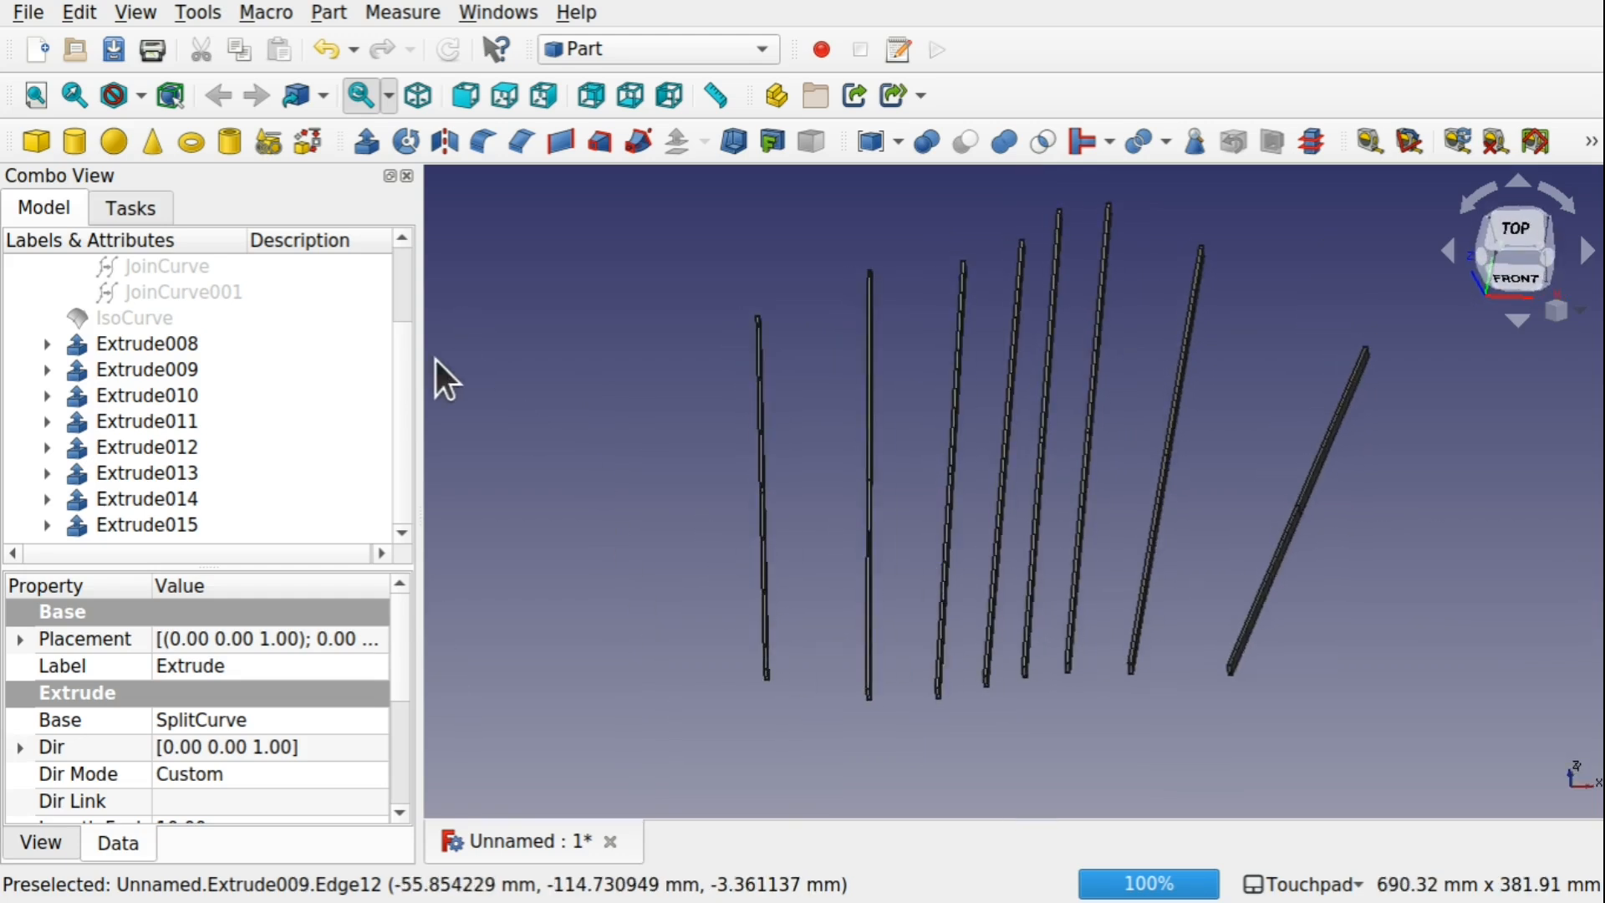
pyautogui.scroll(1, 410, 439)
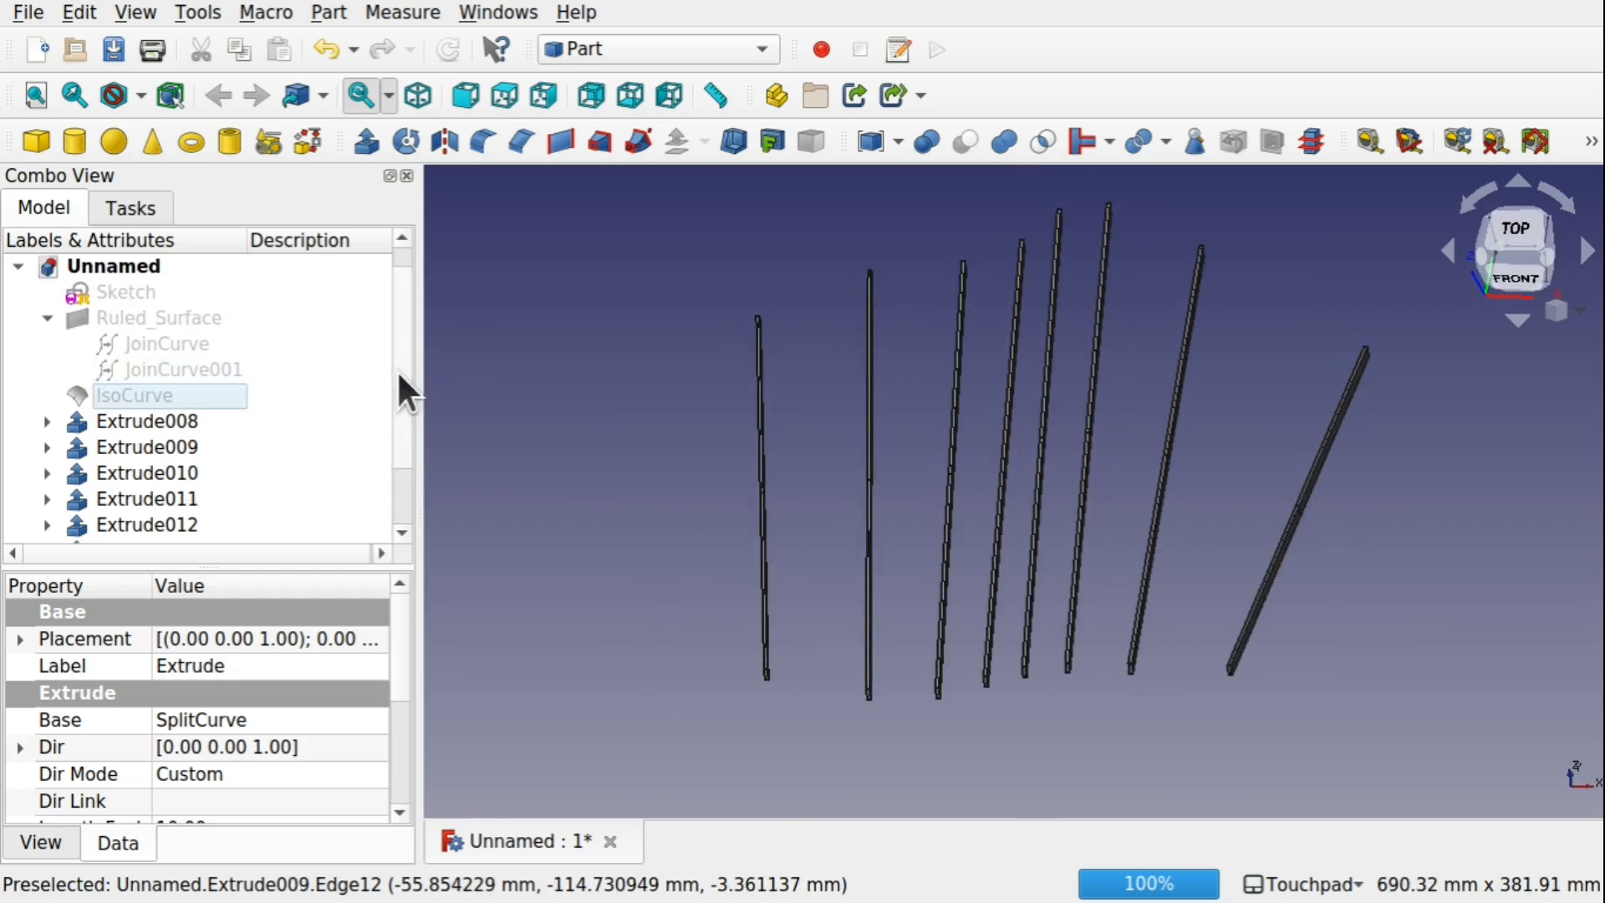
pyautogui.click(161, 396)
pyautogui.press('space')
pyautogui.press('space')
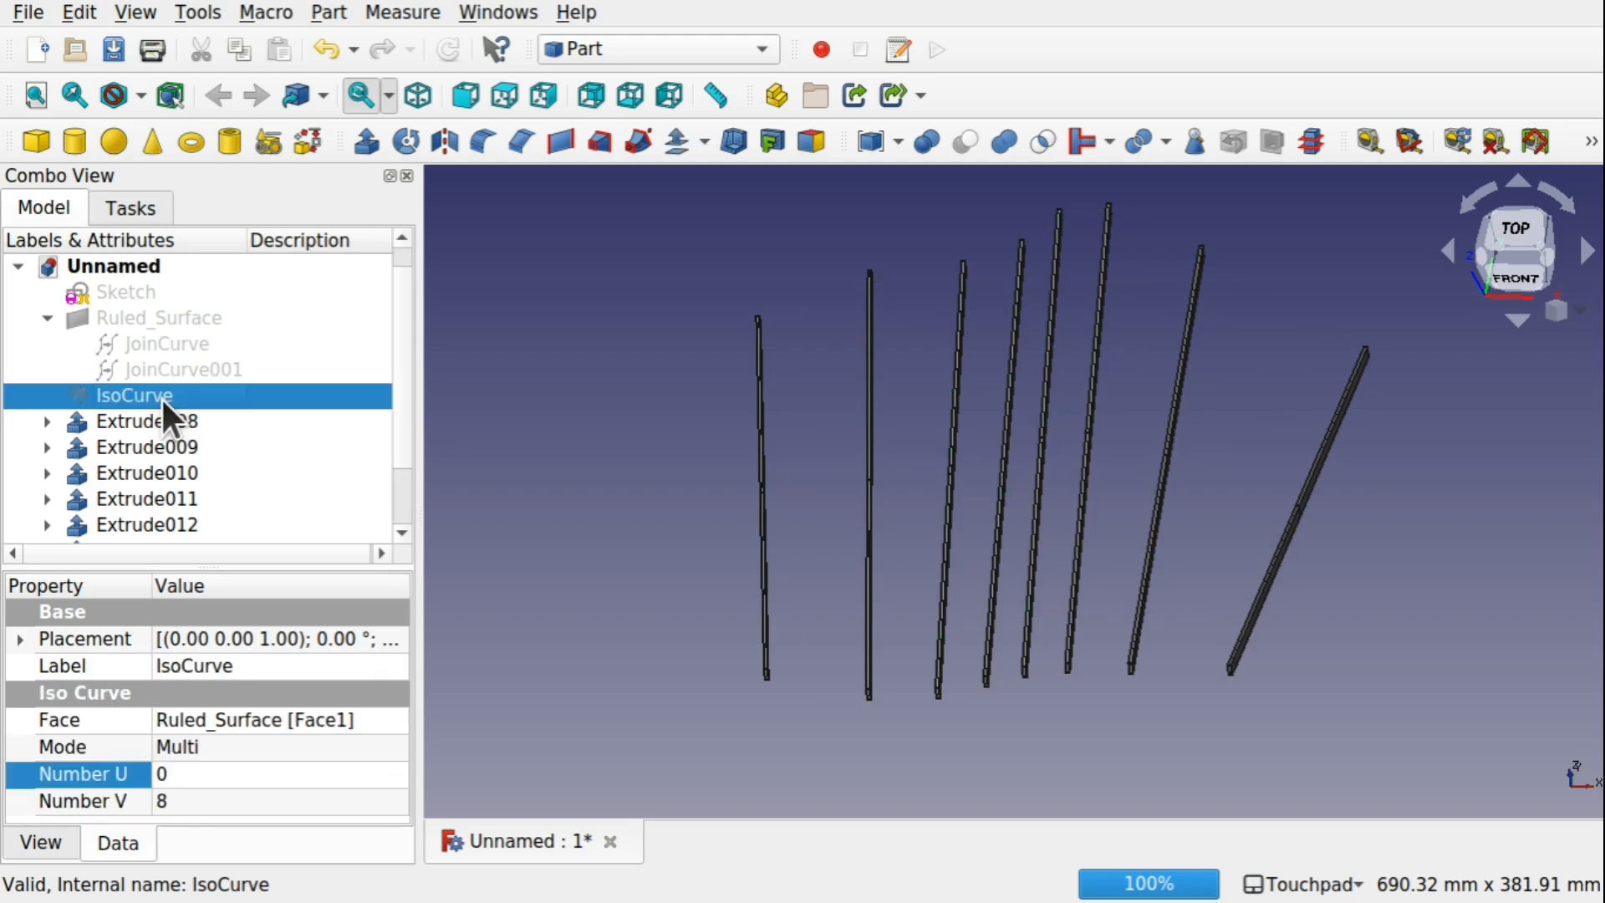
# Create a group in the Unnamed document and move Extrude008 to Extrude015 into it
pyautogui.click(127, 265)
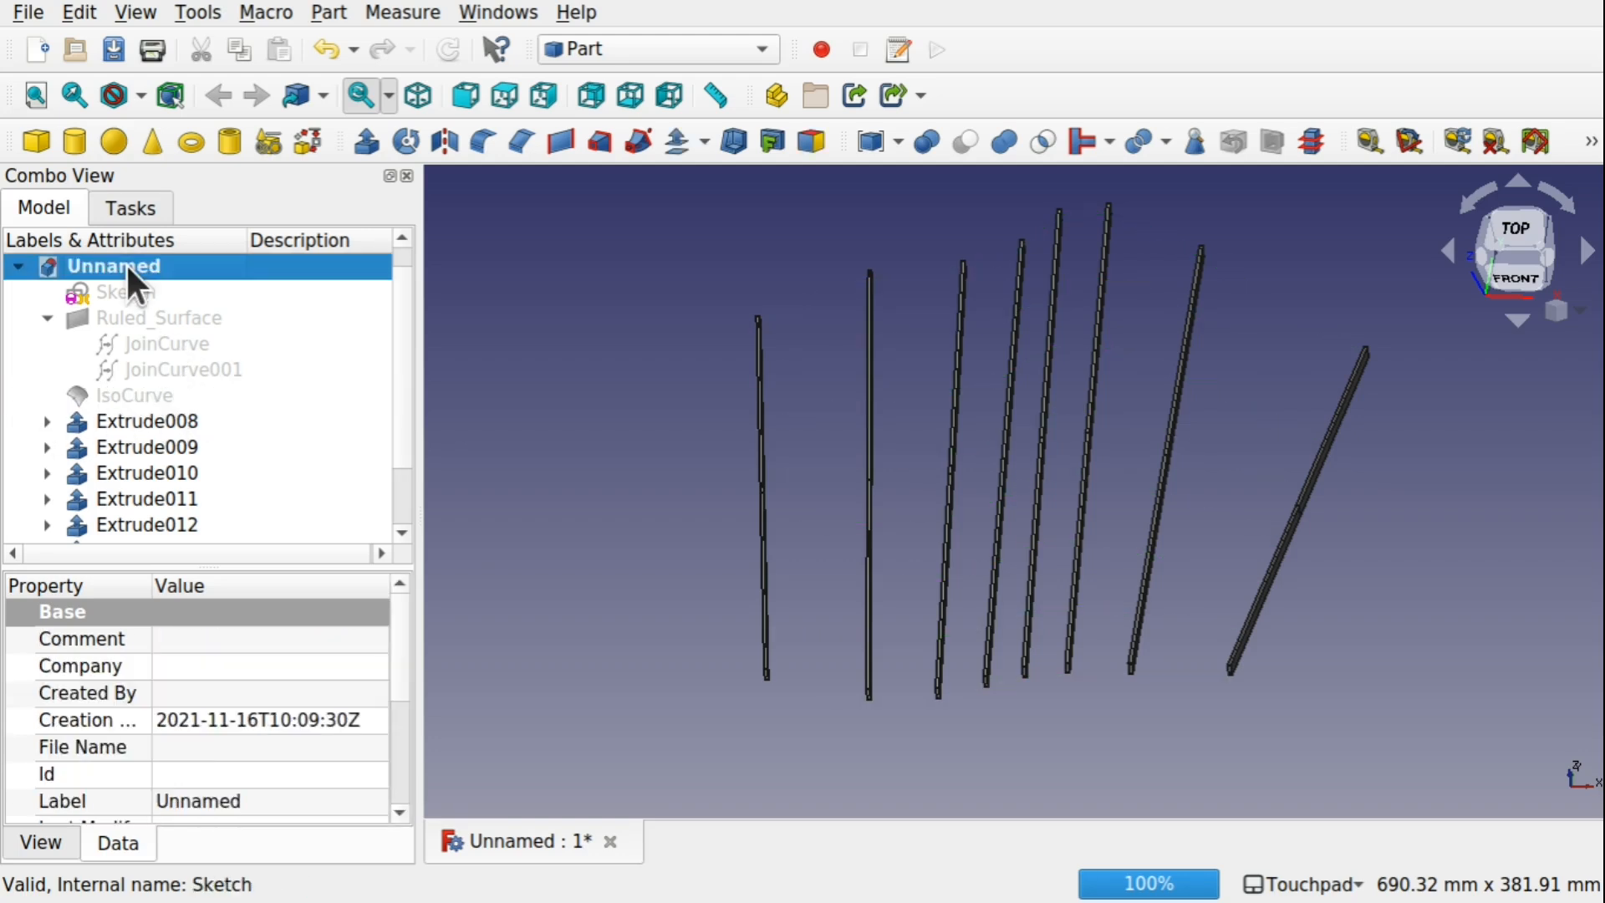
pyautogui.rightClick(125, 262)
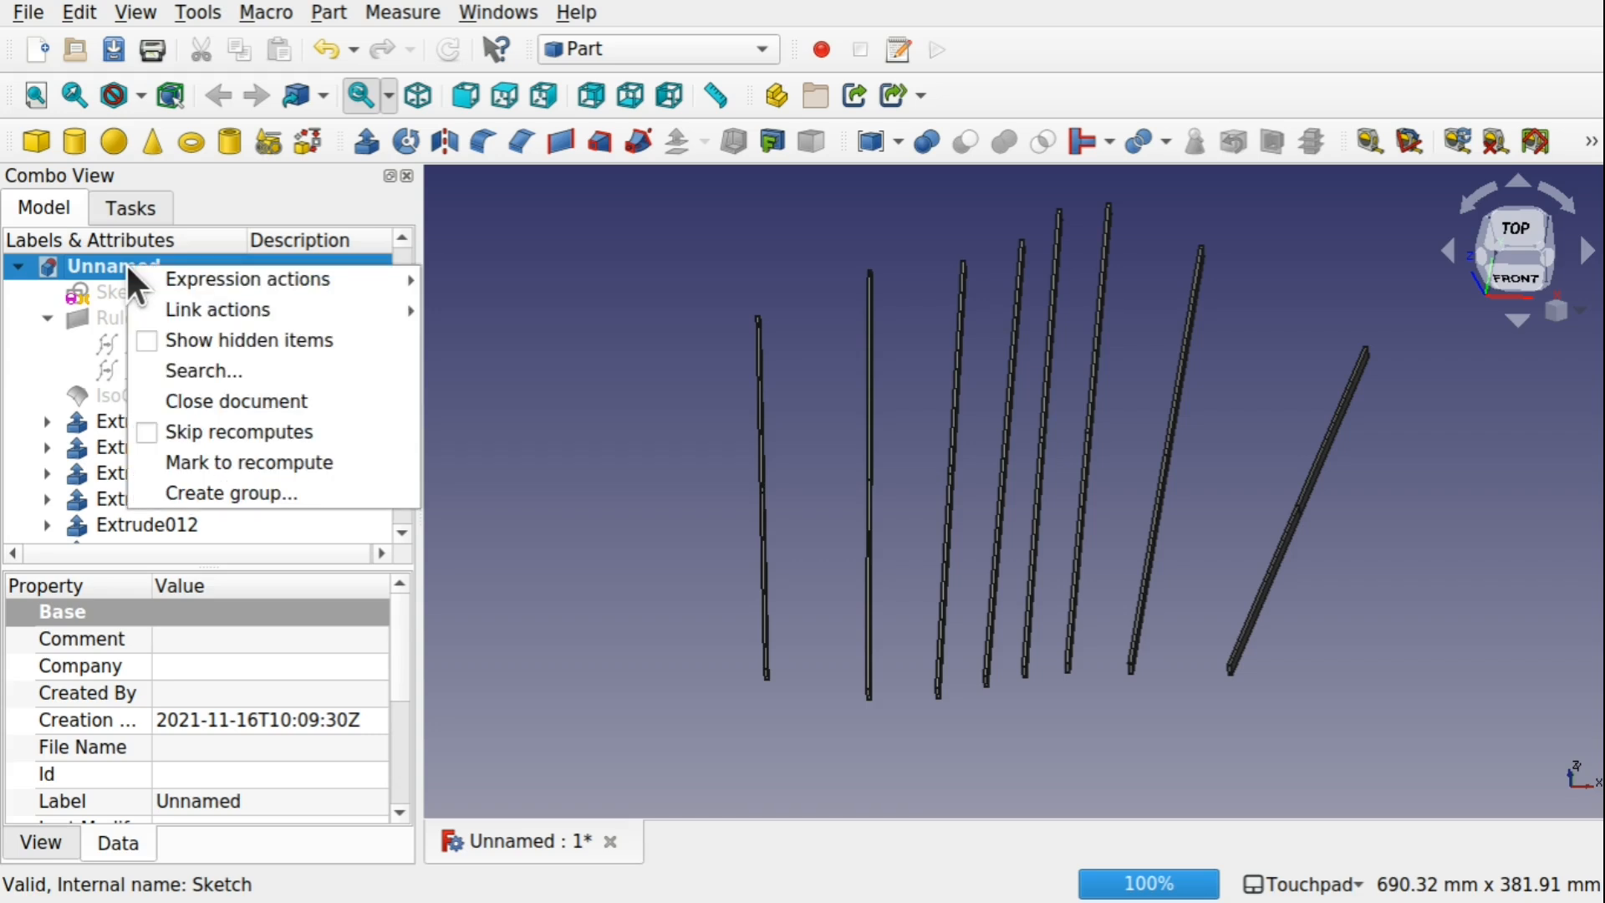
pyautogui.click(257, 482)
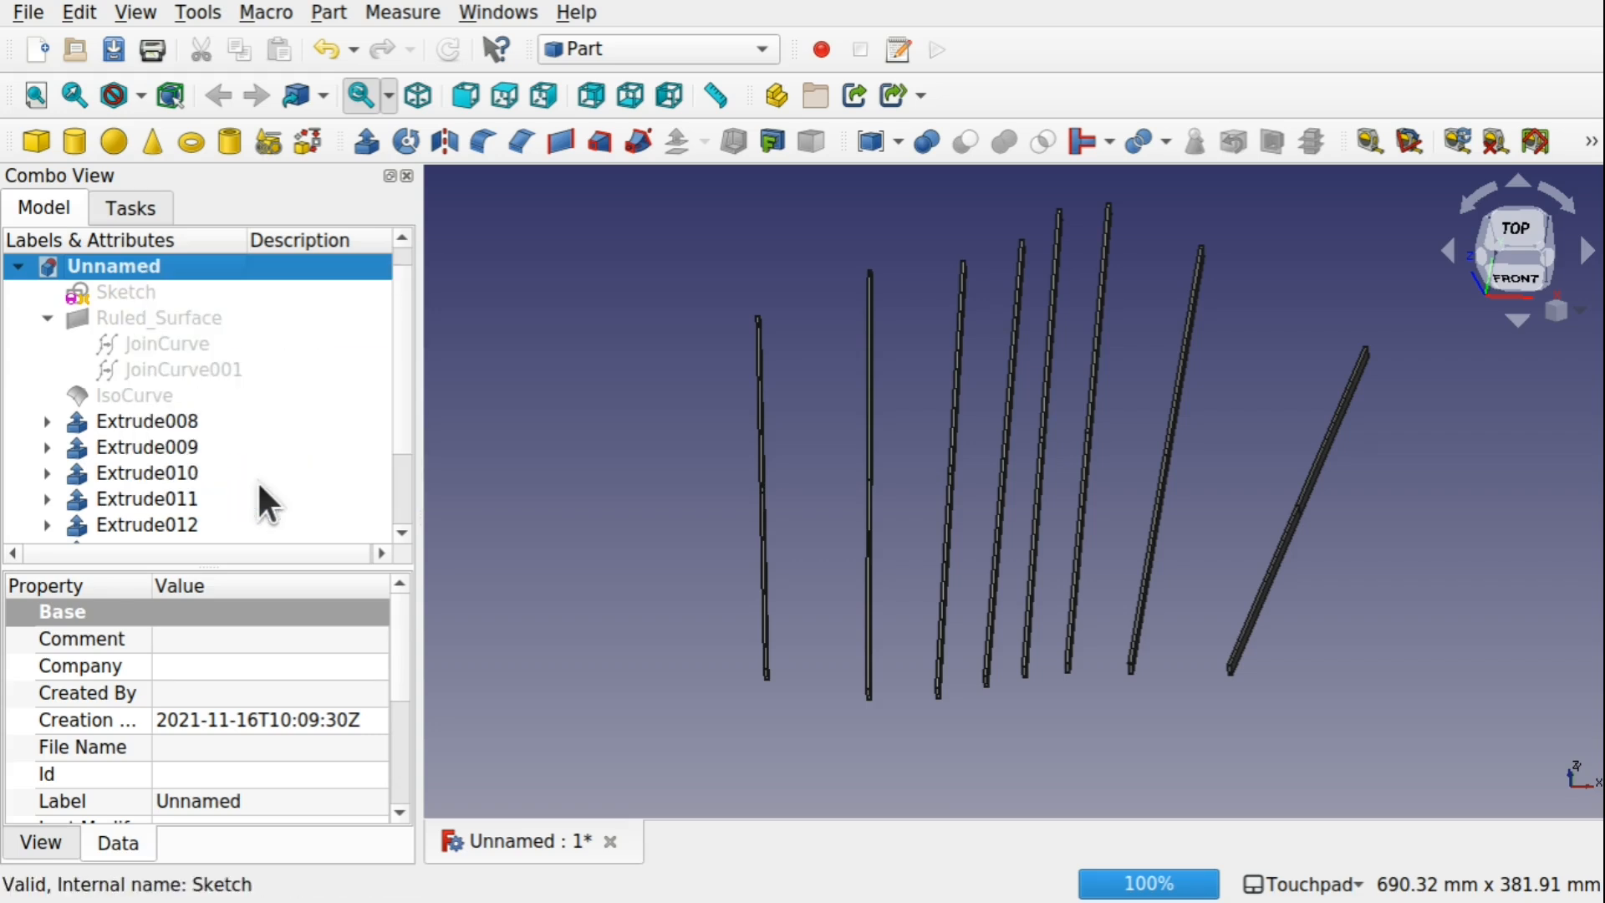
pyautogui.scroll(-2, 396, 431)
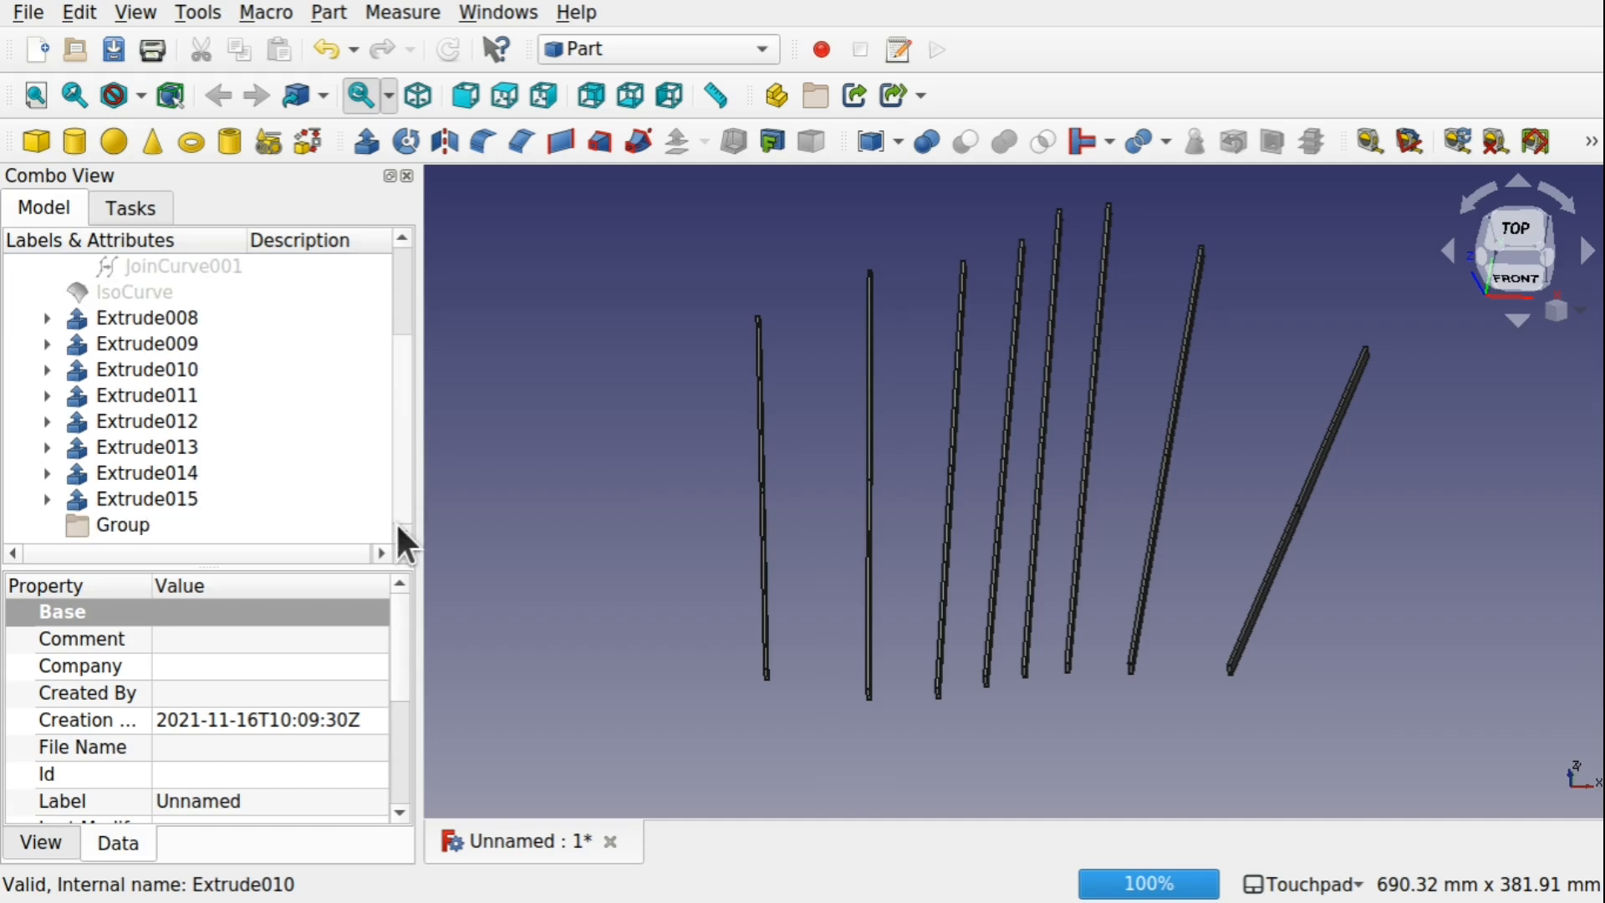
pyautogui.click(159, 326)
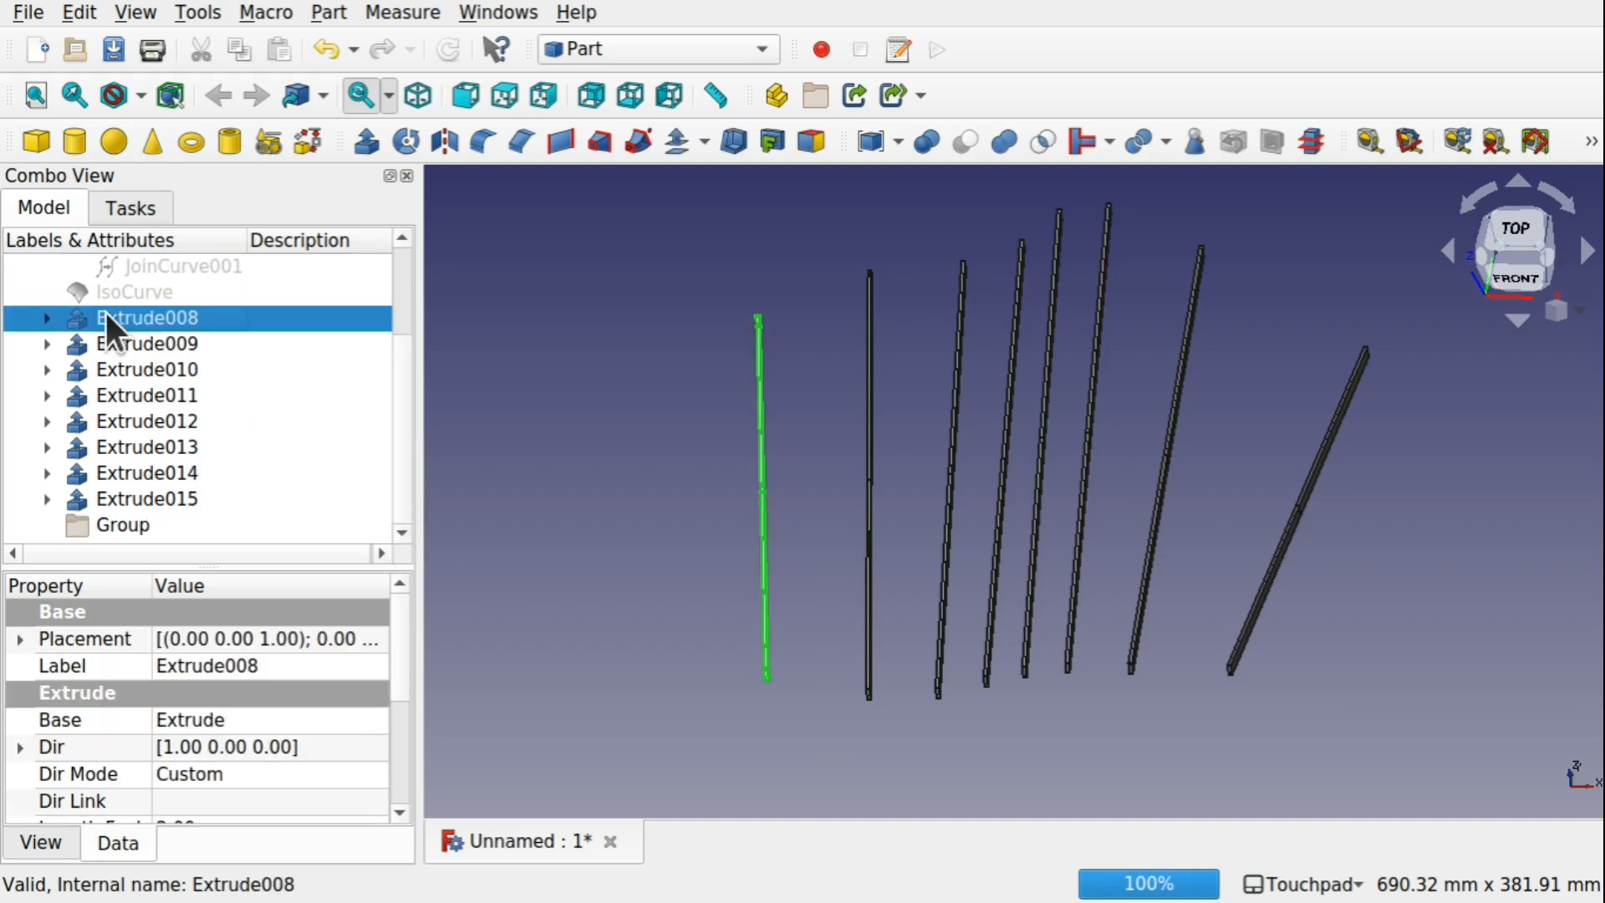
pyautogui.keyDown('shift'); pyautogui.click(180, 489); pyautogui.keyUp('shift')
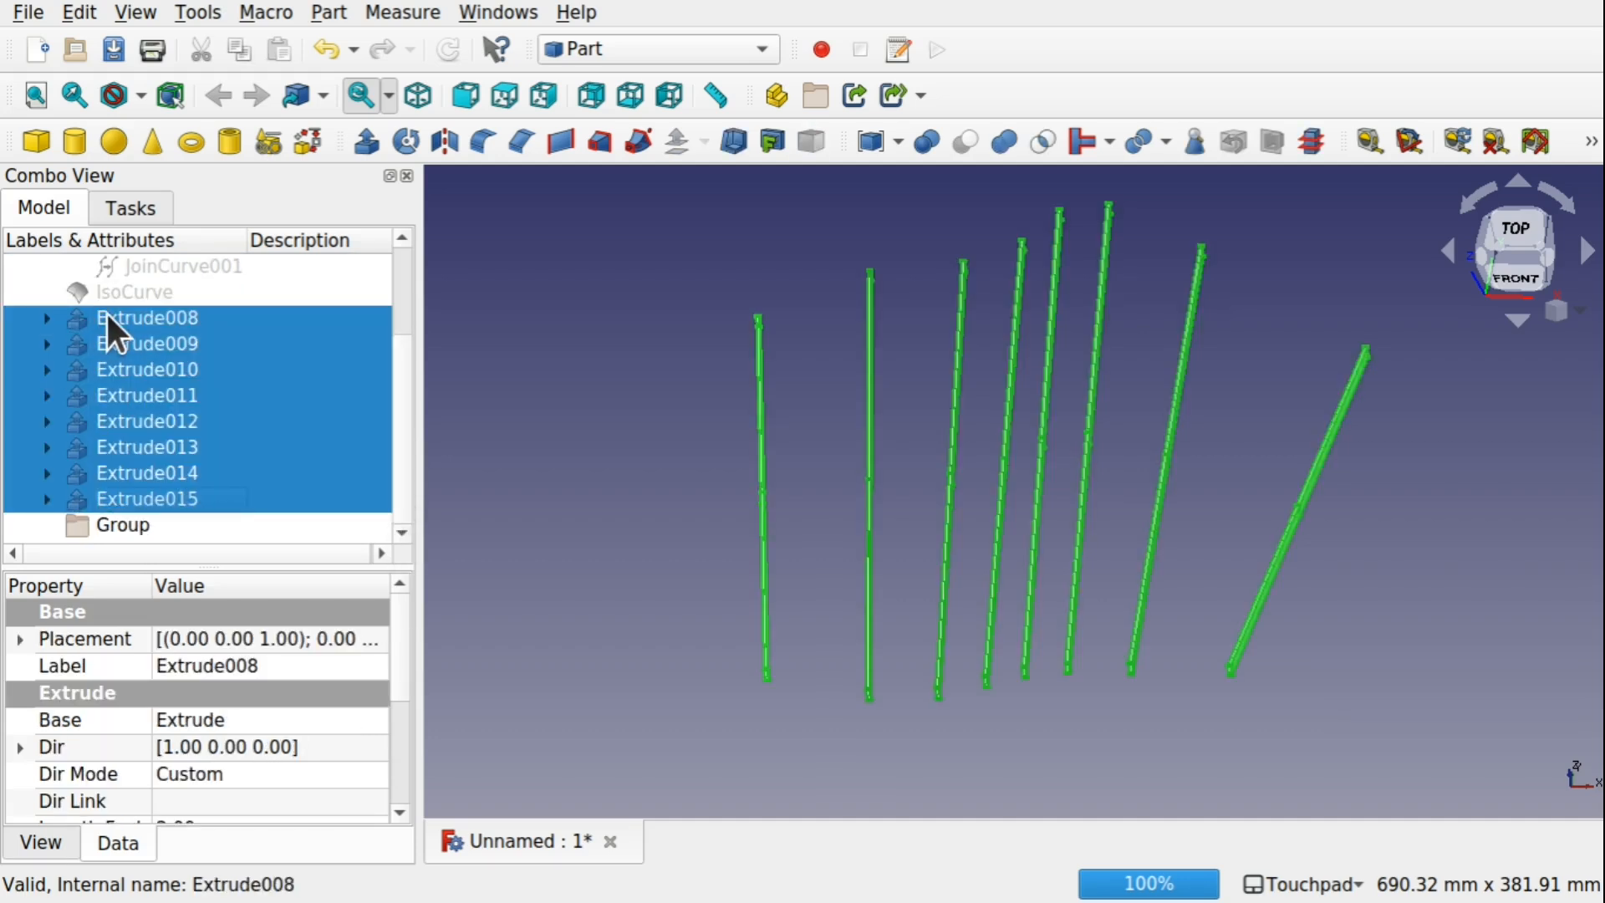
pyautogui.moveTo(142, 324); pyautogui.dragTo(122, 520)
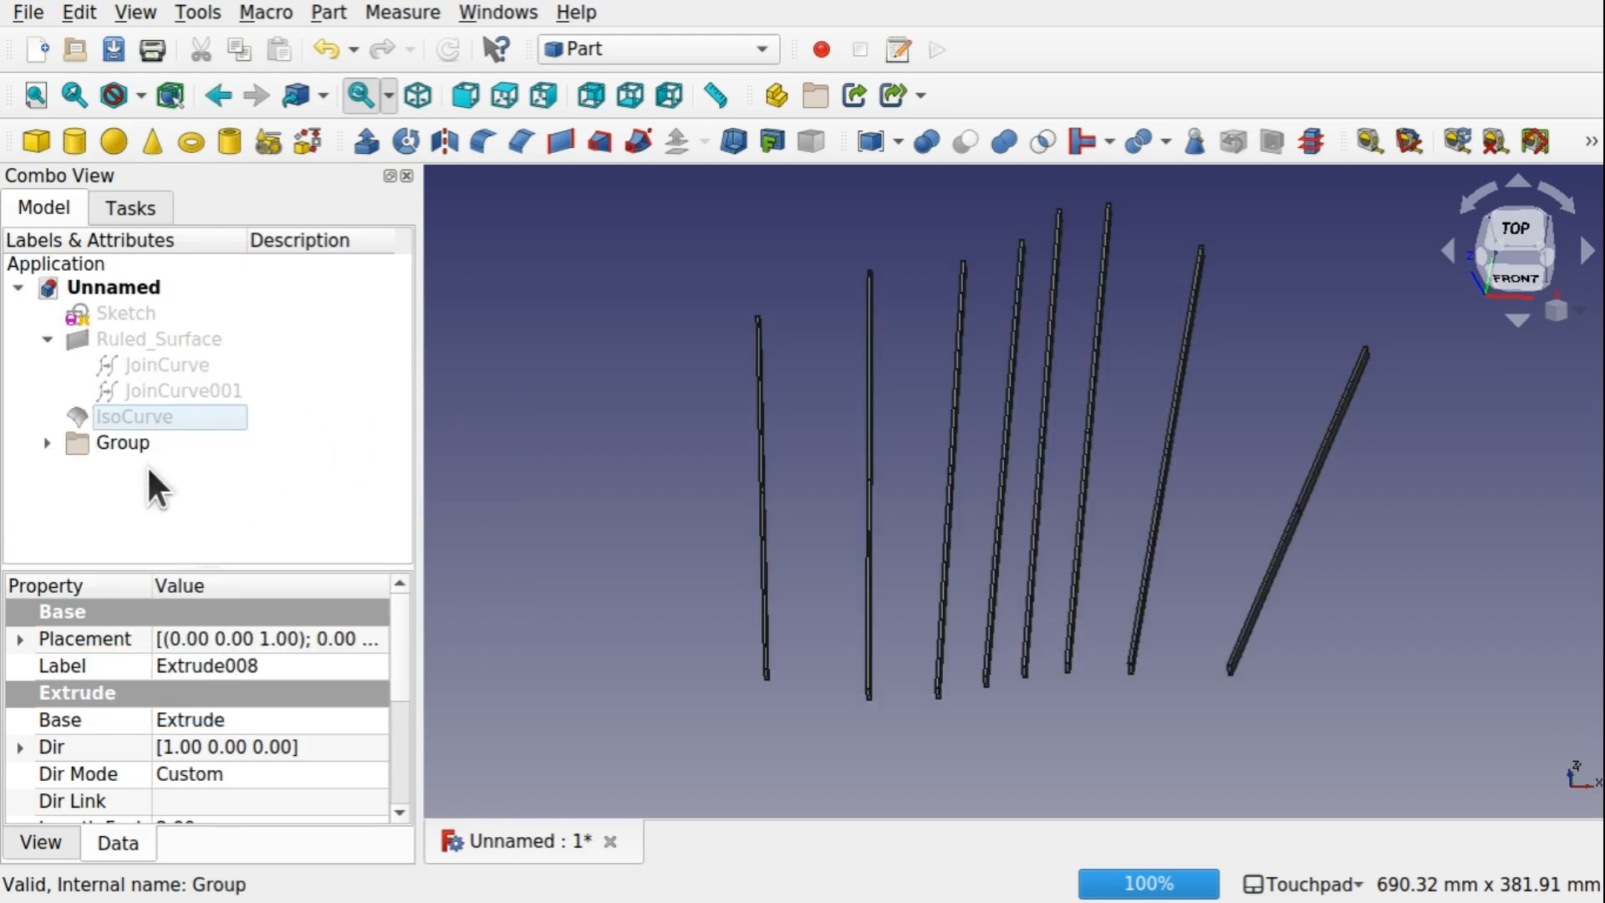
# Check the group's visibility control by hiding all the bars at once and showing them again
pyautogui.click(102, 443)
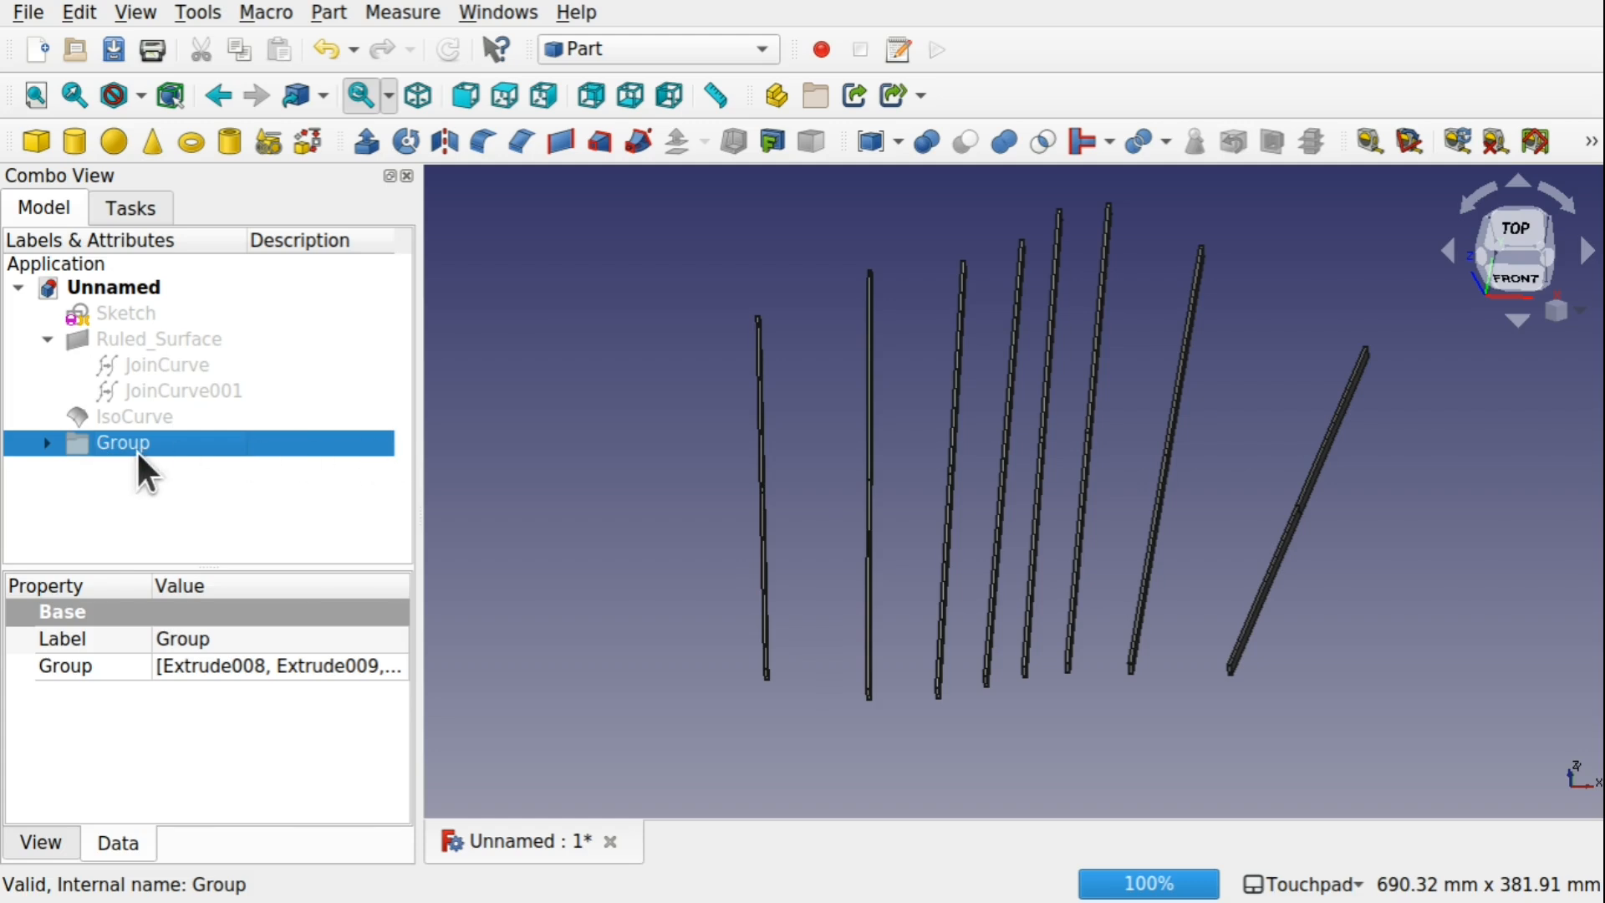
pyautogui.press('space')
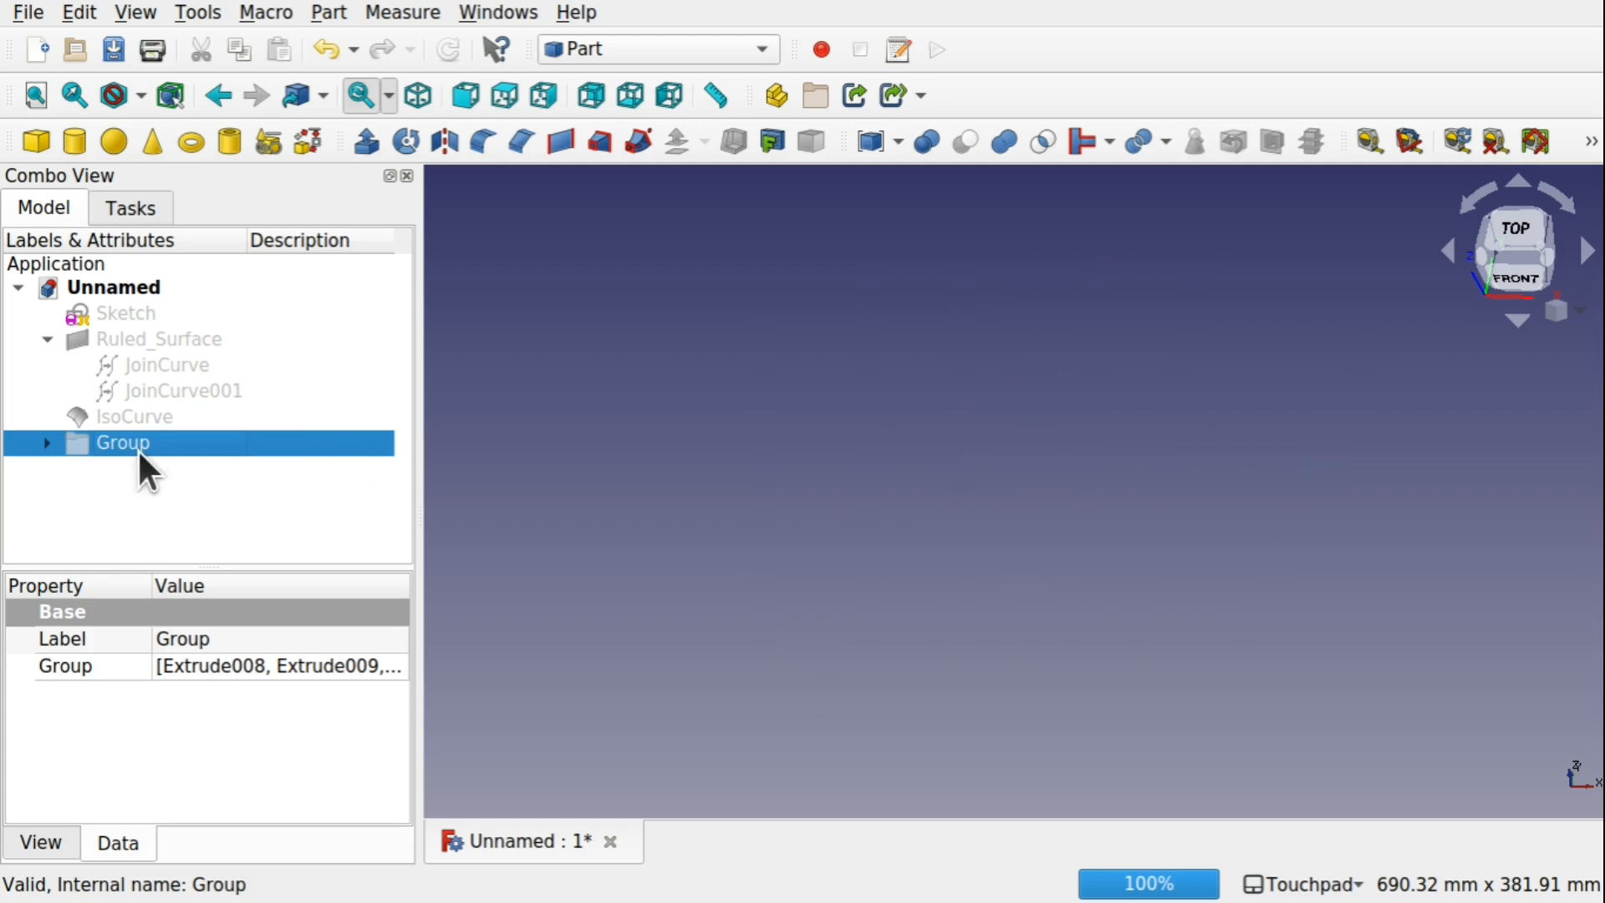
pyautogui.press('space')
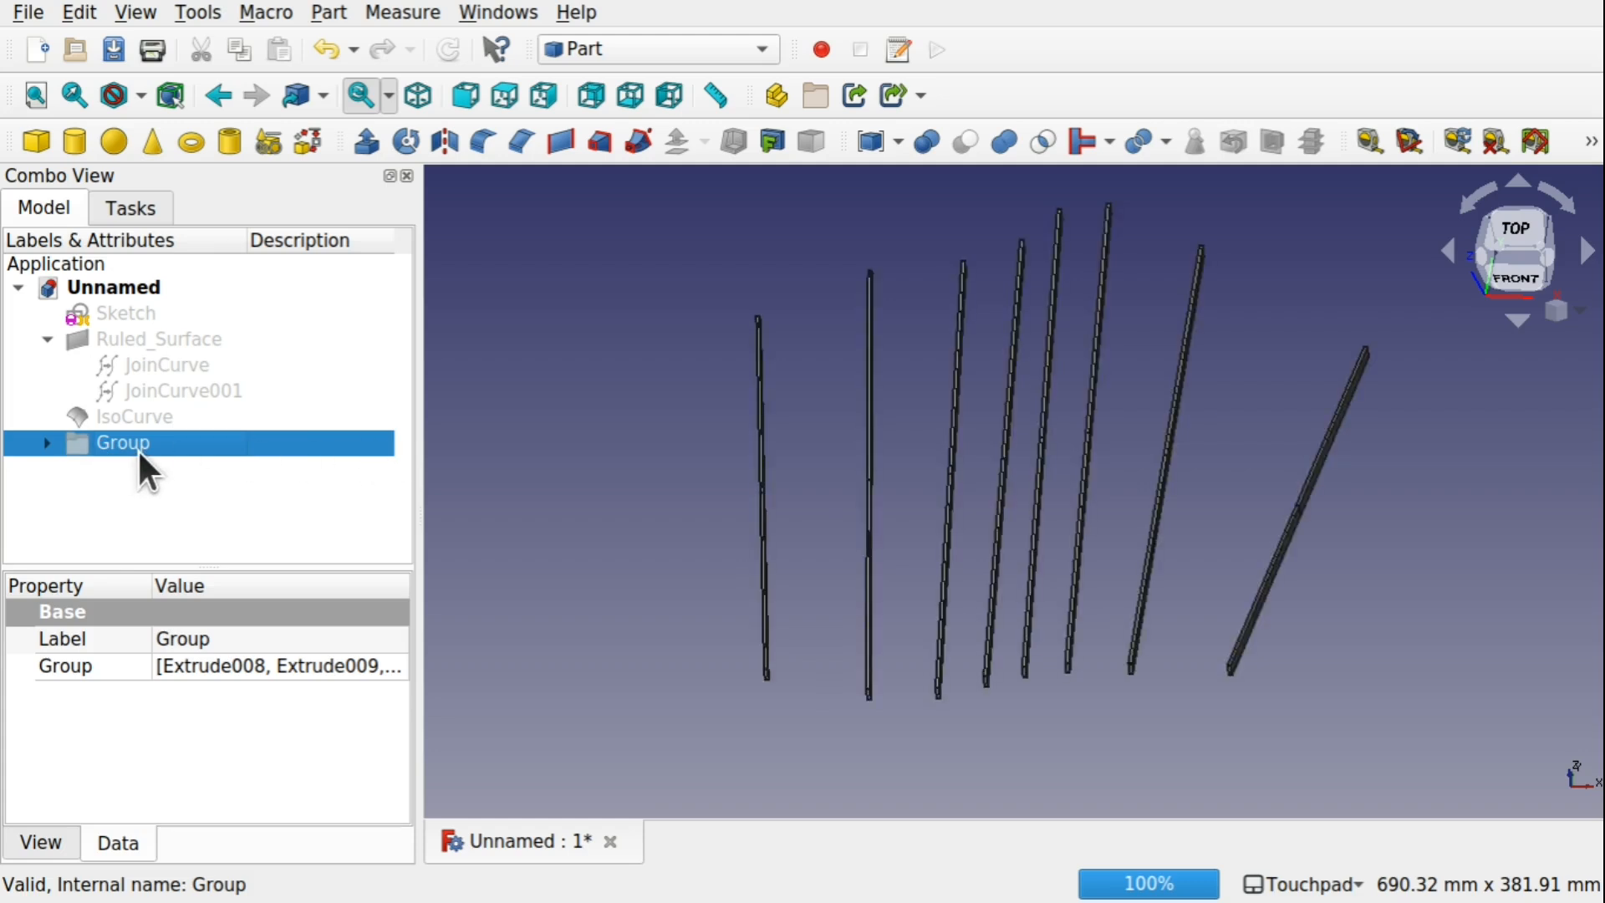
# Show IsoCurve again and hide the Group of bars so only the isocurves remain on display
pyautogui.click(152, 416)
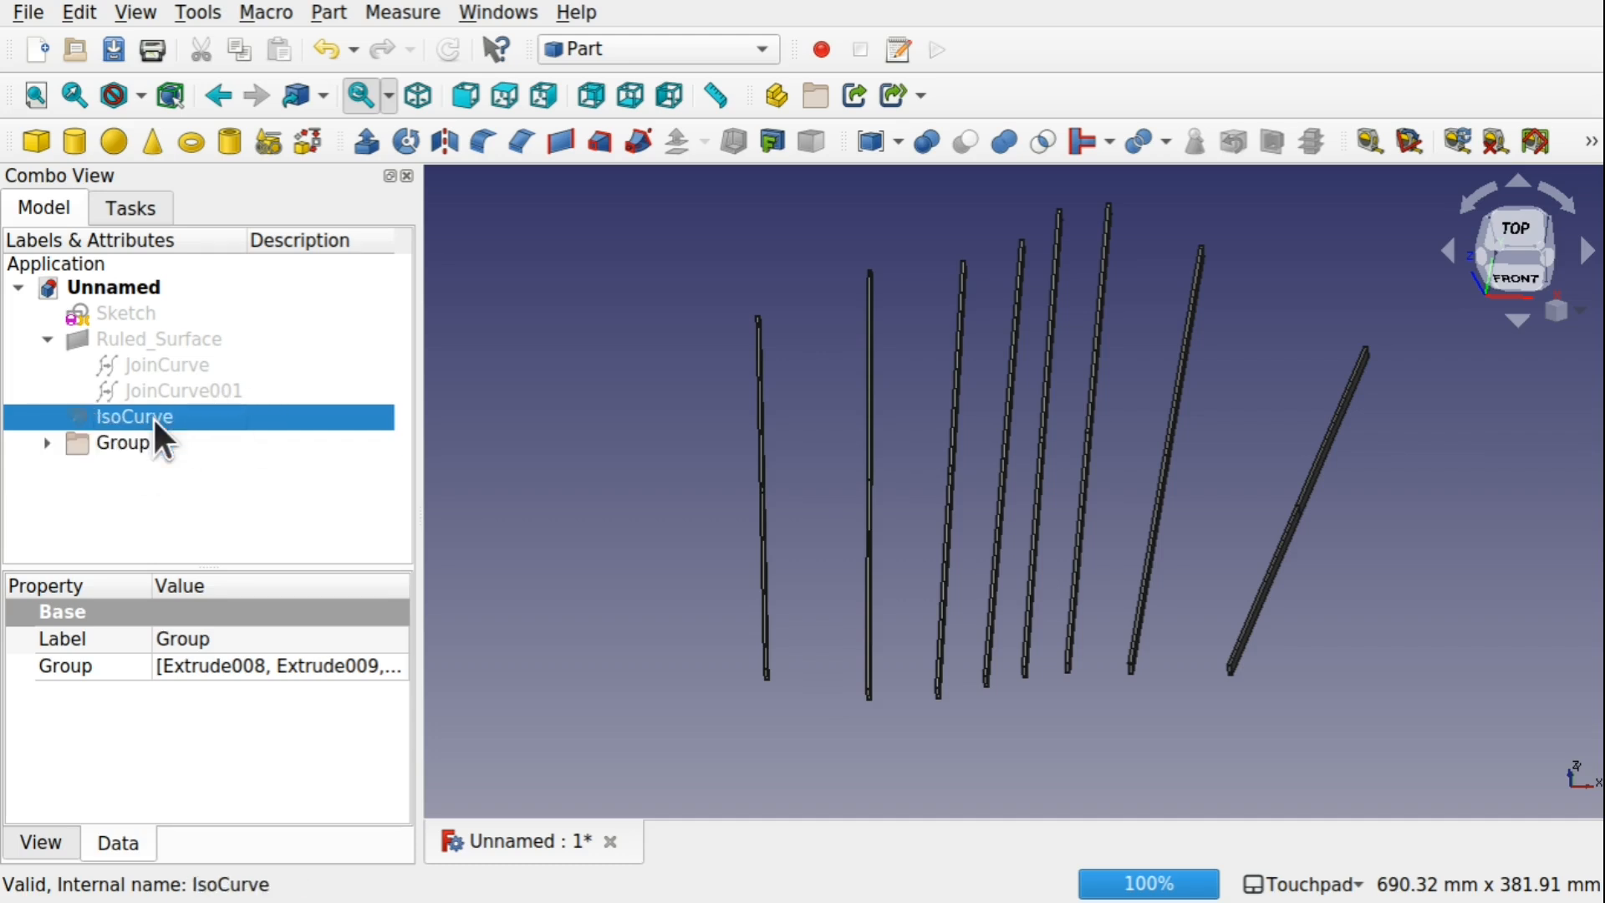
pyautogui.press('space')
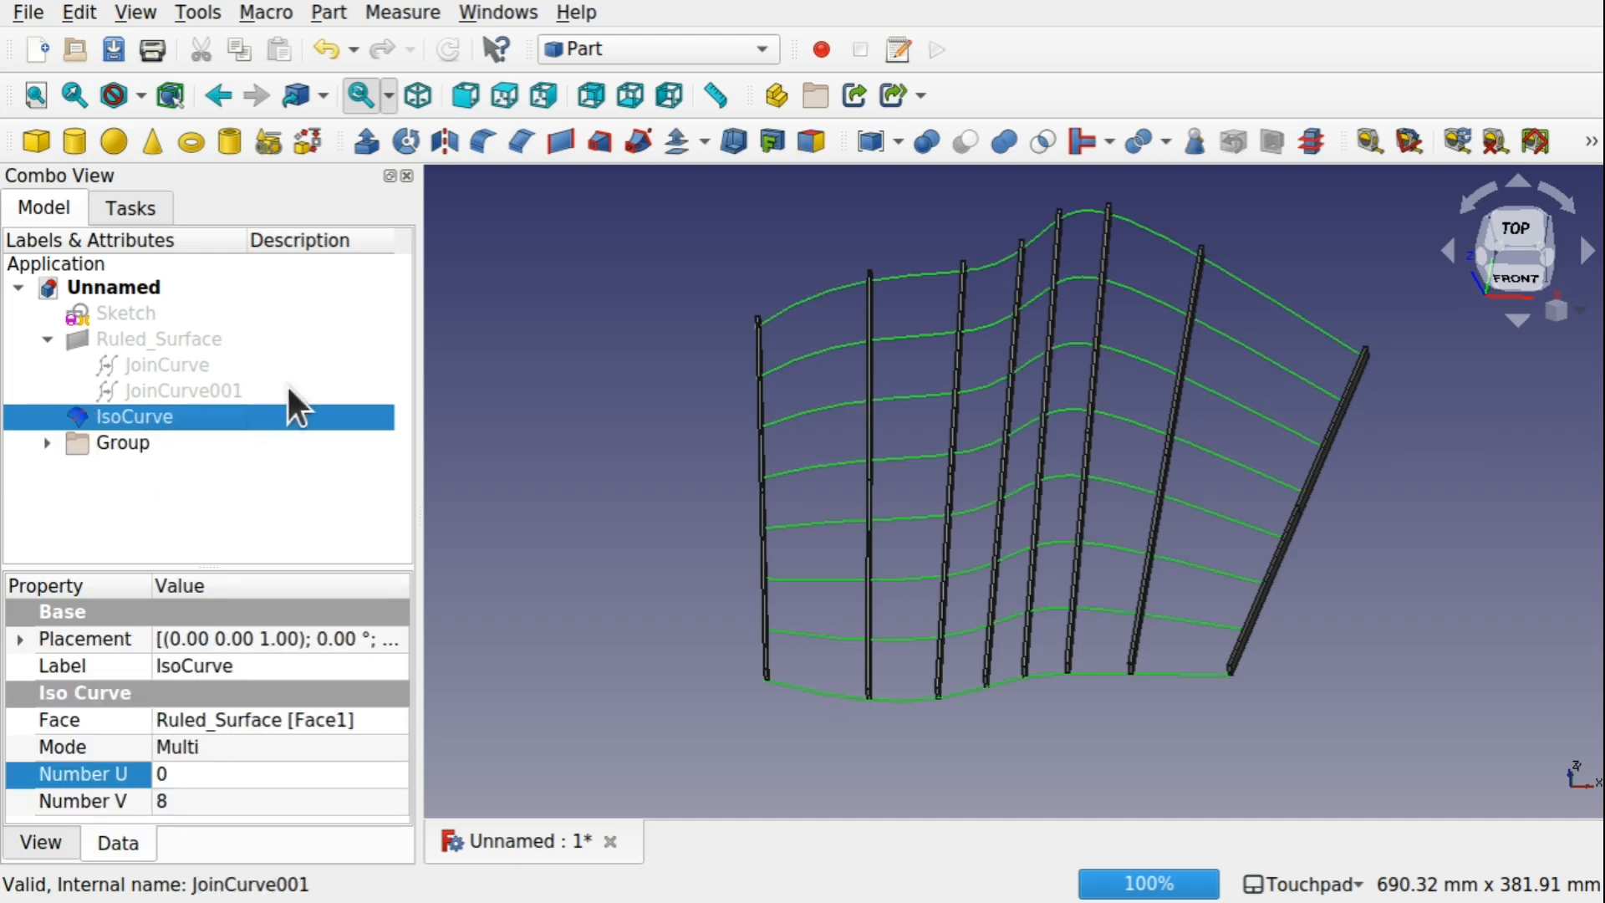
pyautogui.click(124, 443)
pyautogui.press('space')
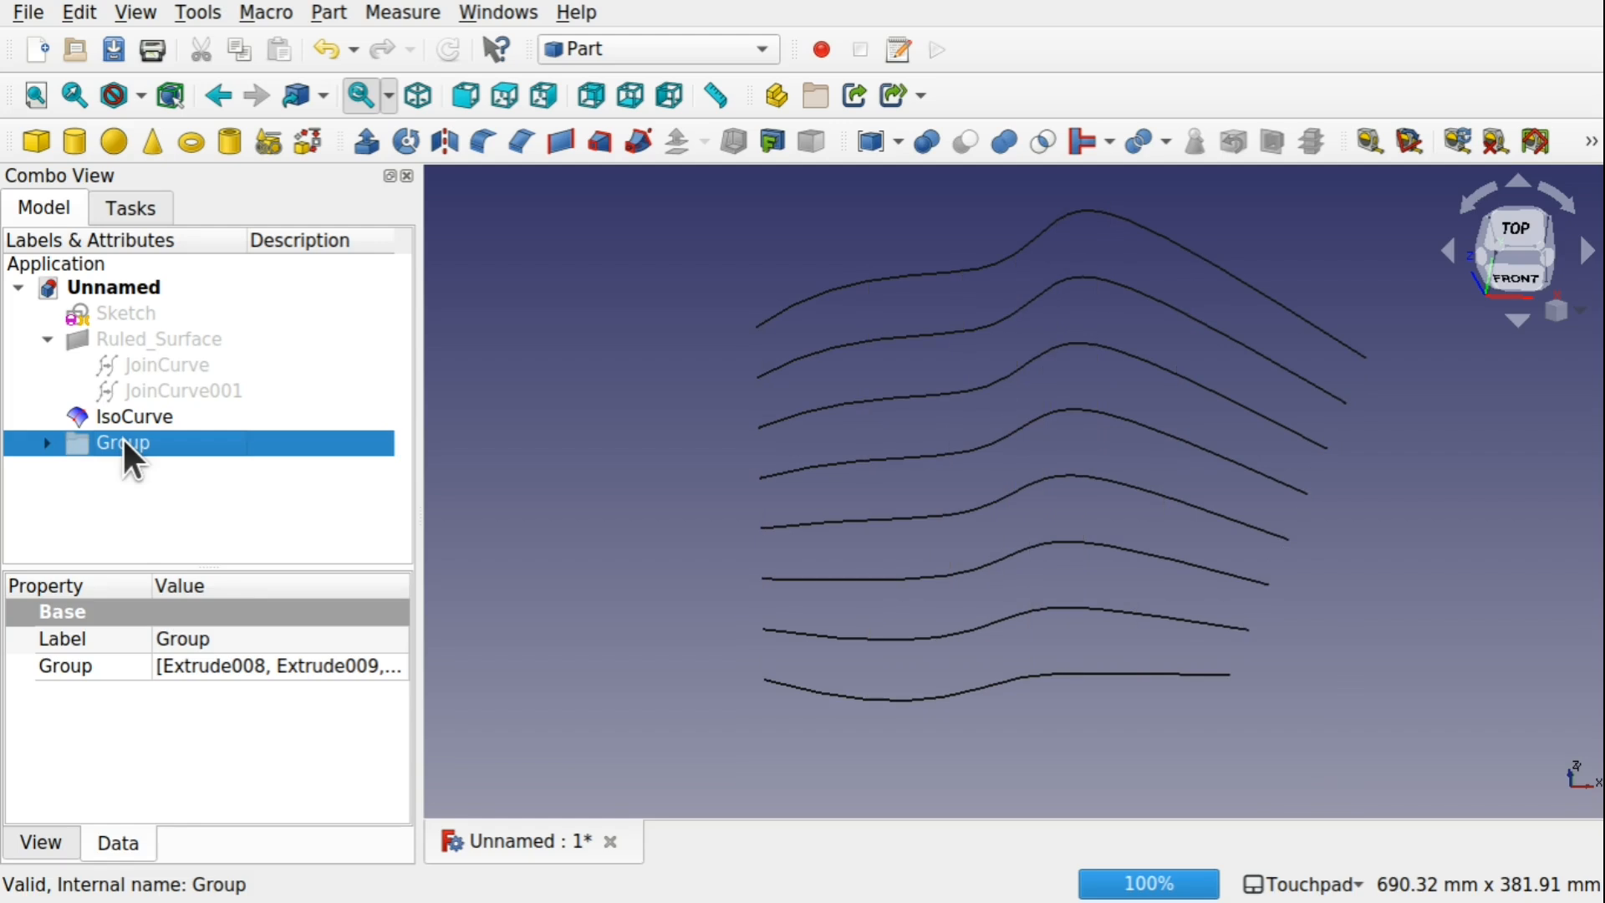
pyautogui.keyDown('alt'); pyautogui.moveTo(729, 523); pyautogui.dragTo(761, 477); pyautogui.keyUp('alt')
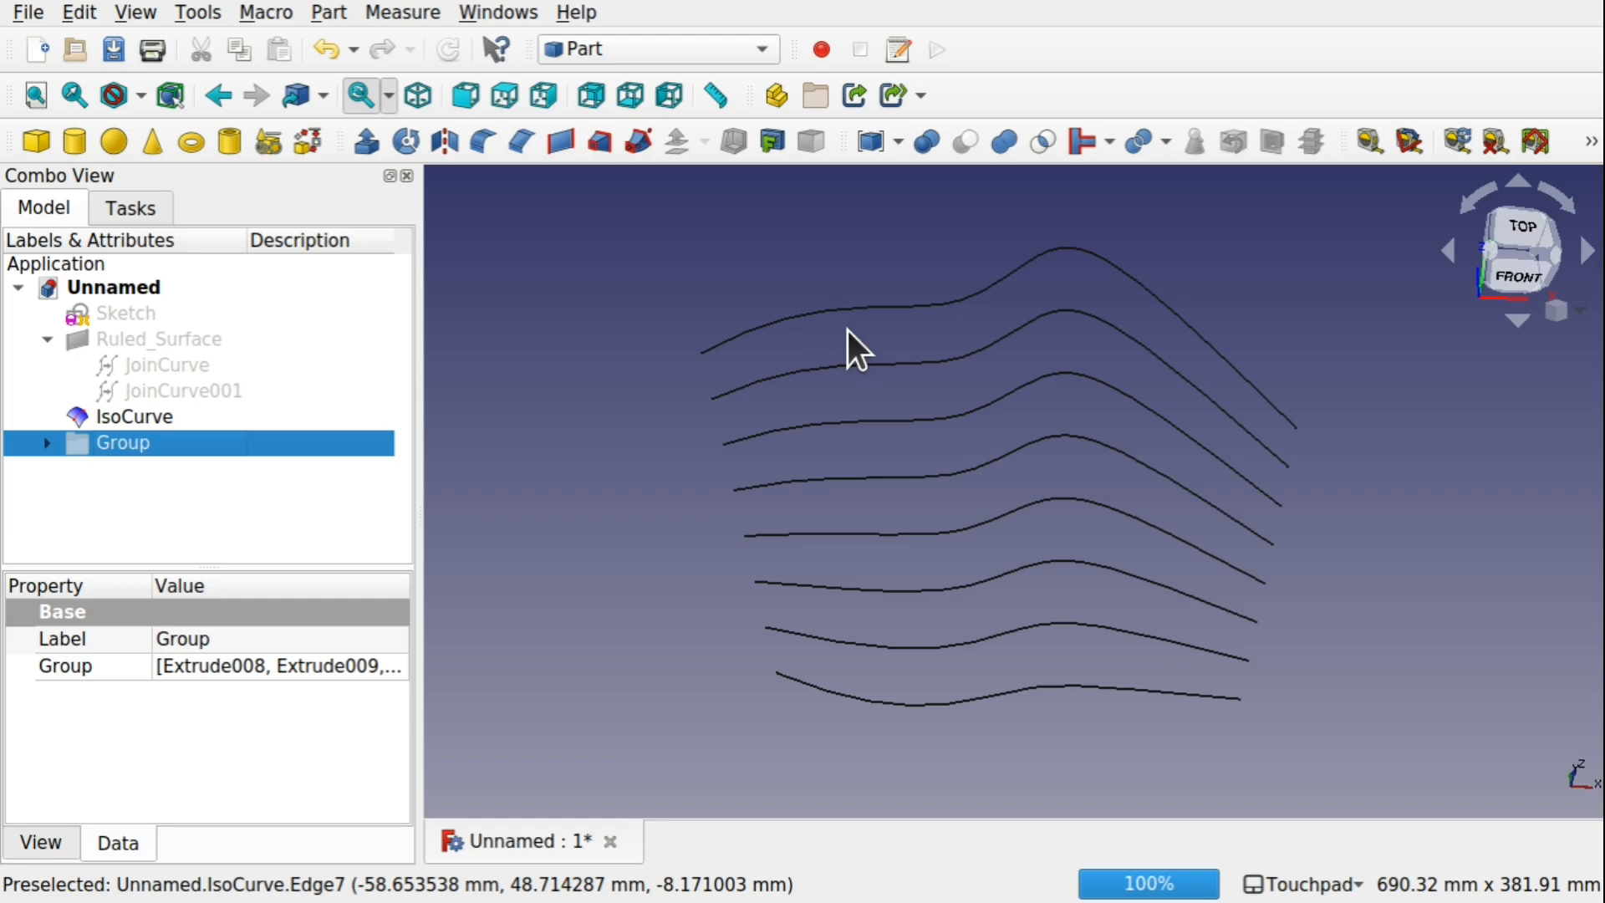
# In the Curves workbench, box-select all eight IsoCurve edges as elements and split them with the Split Curve tool
pyautogui.click(610, 52)
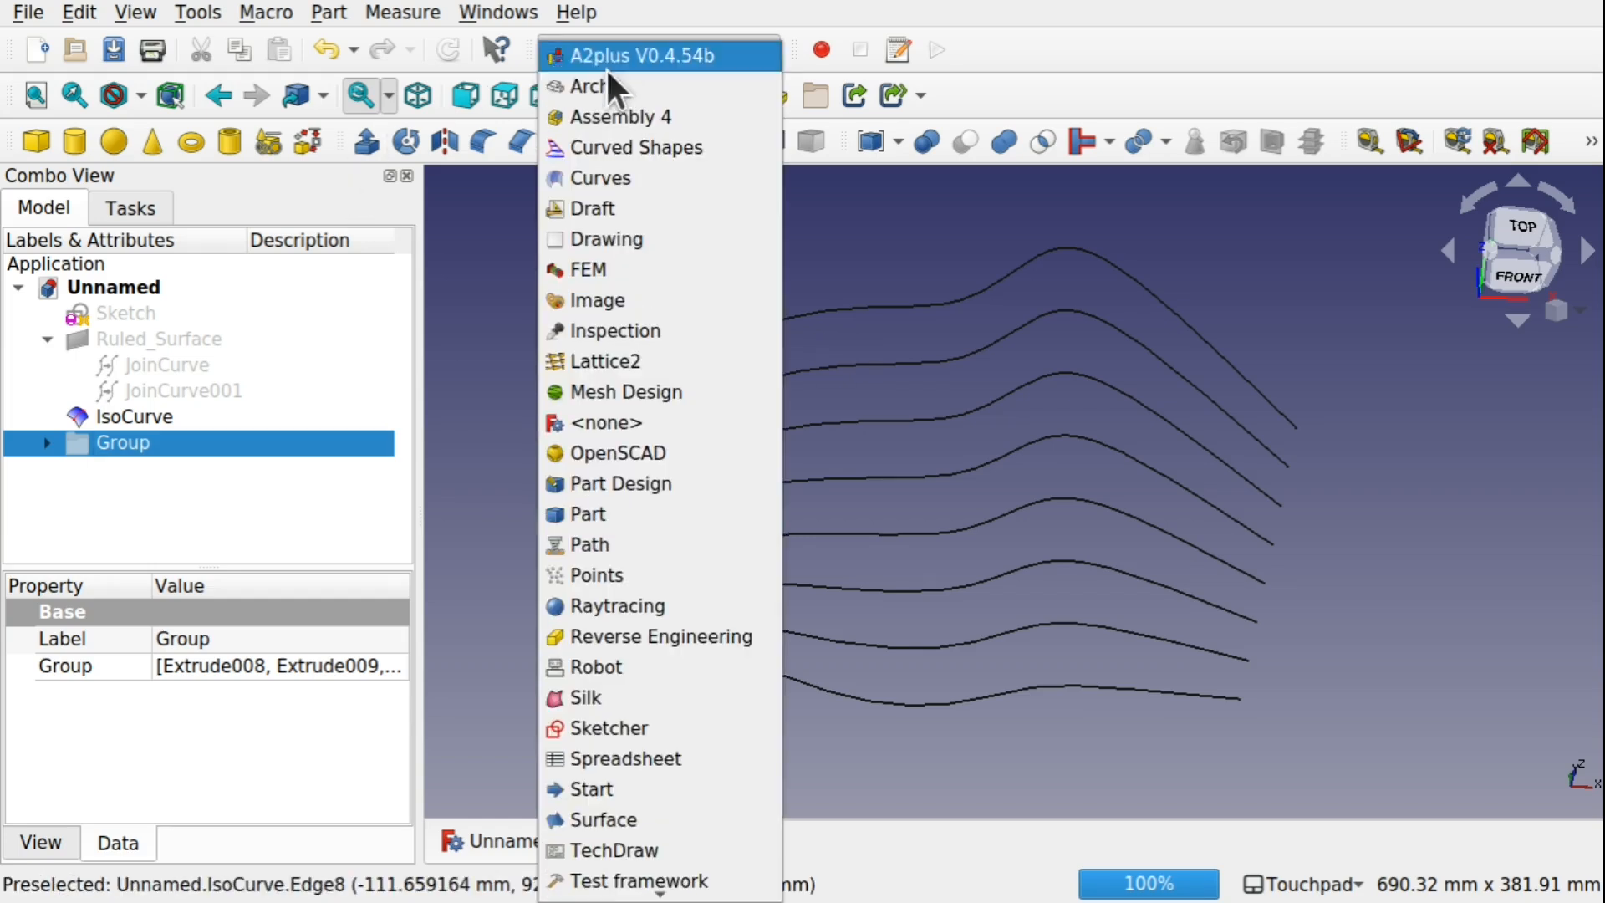
pyautogui.click(619, 179)
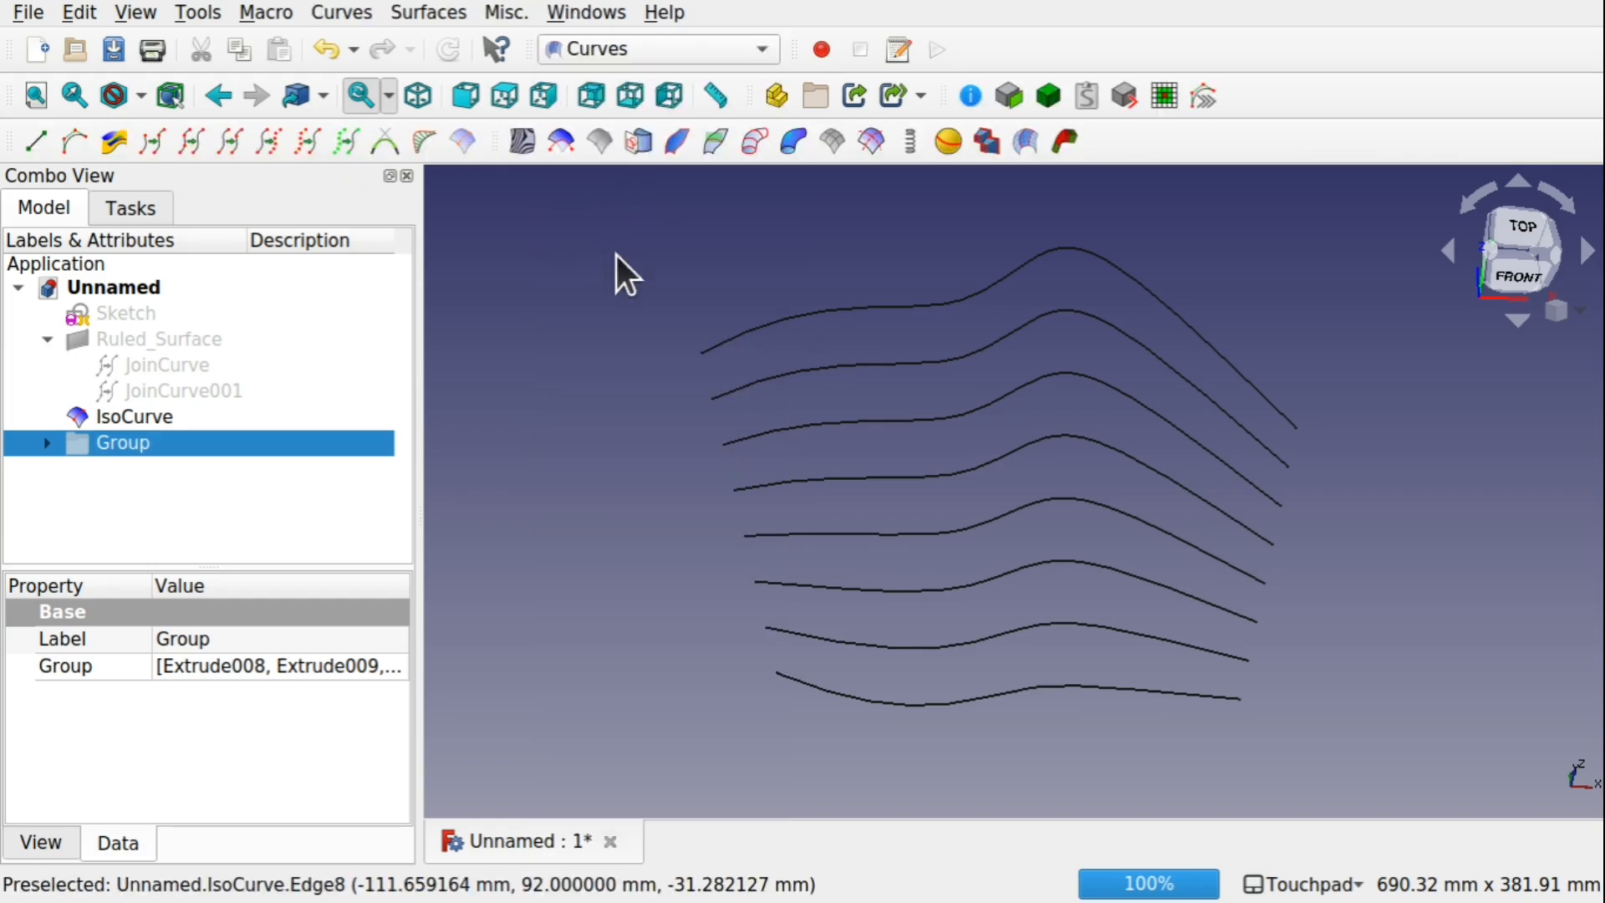
pyautogui.click(662, 278)
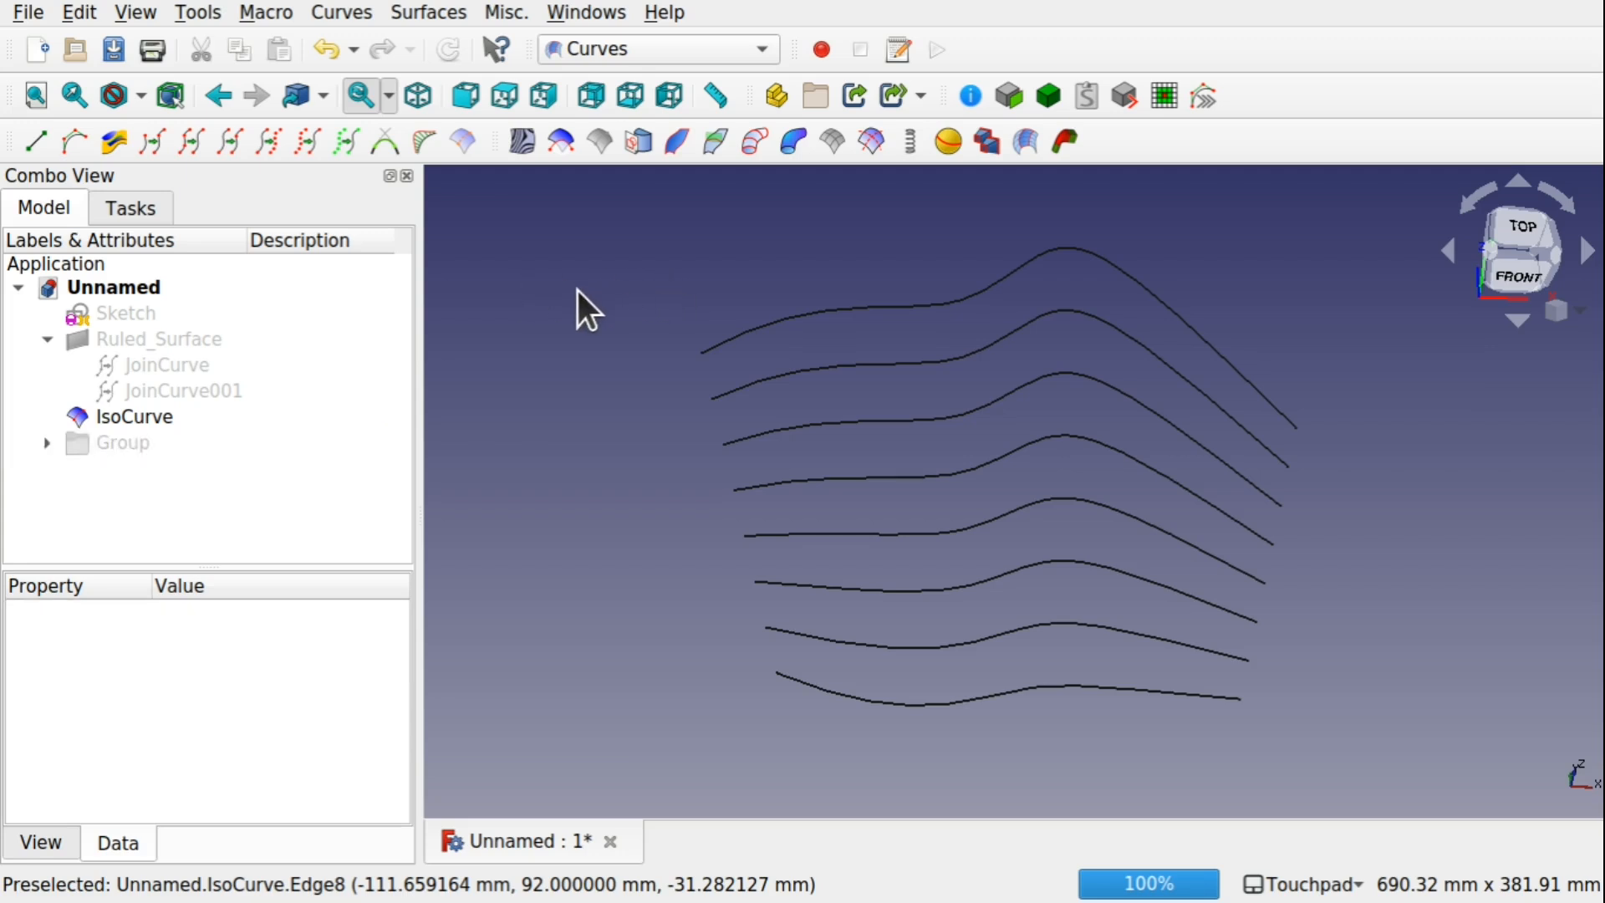
pyautogui.click(77, 12)
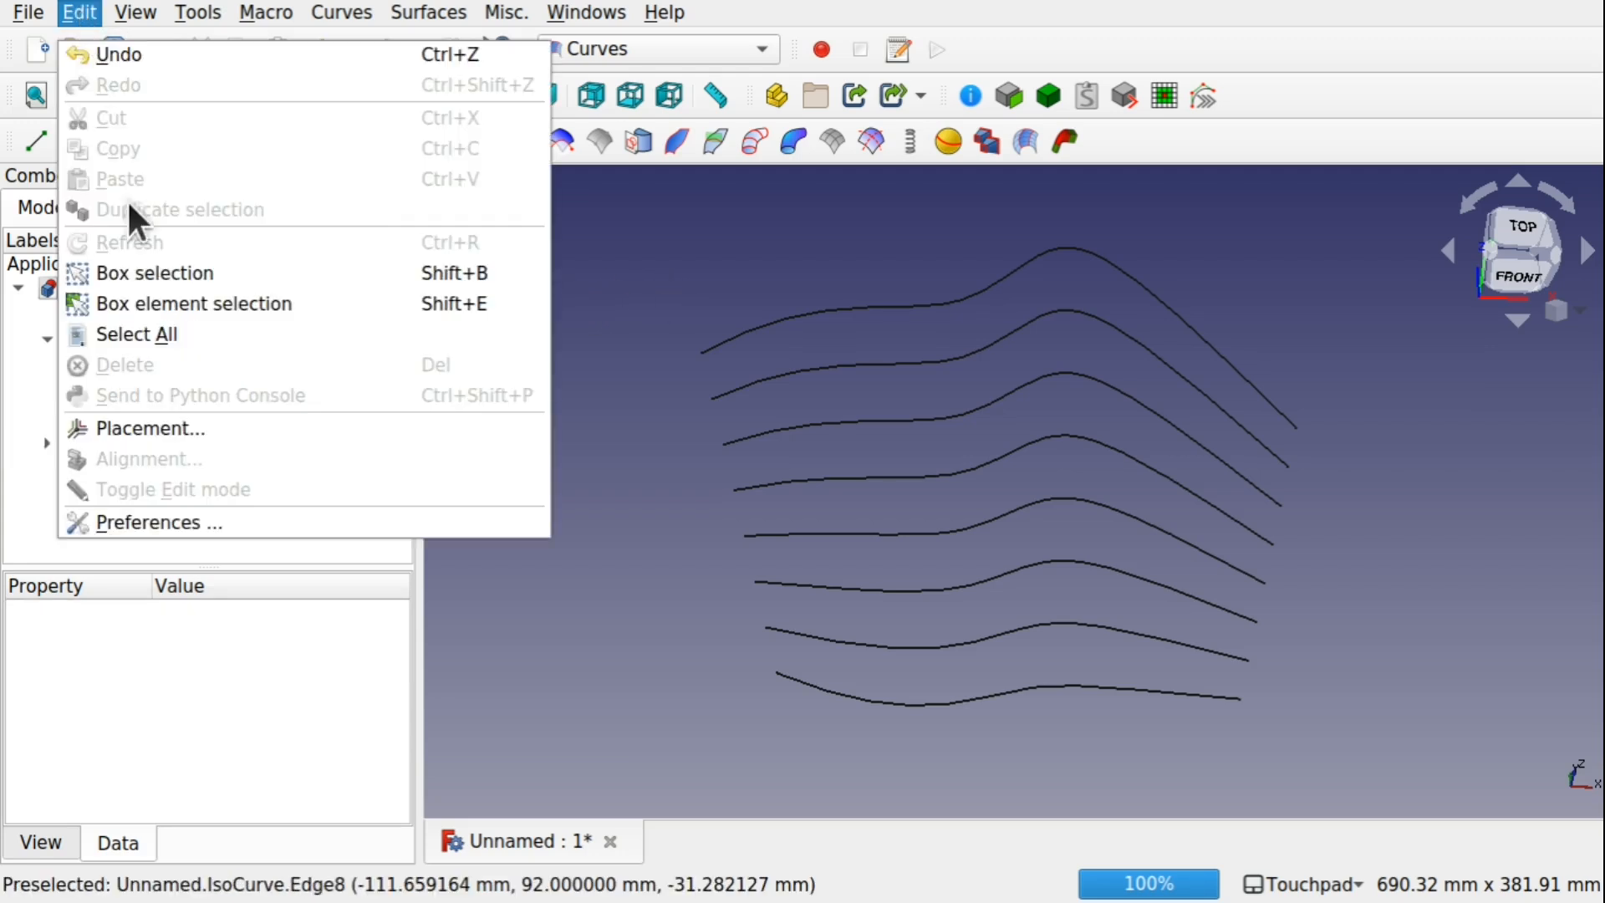
pyautogui.click(231, 300)
pyautogui.moveTo(594, 209); pyautogui.dragTo(1372, 716)
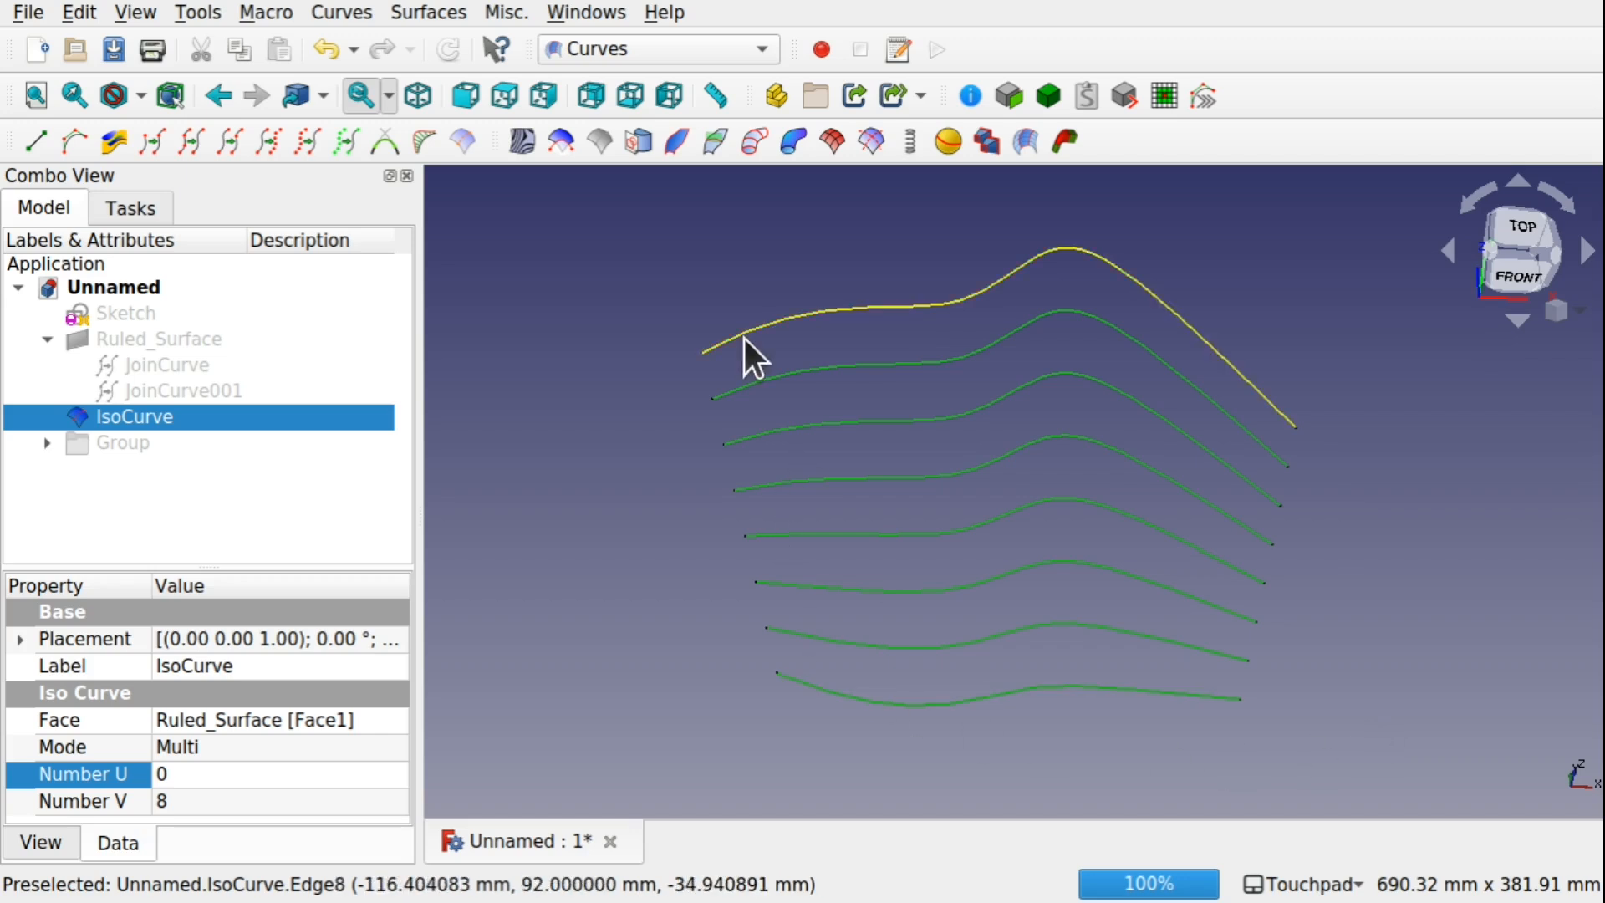
pyautogui.click(226, 149)
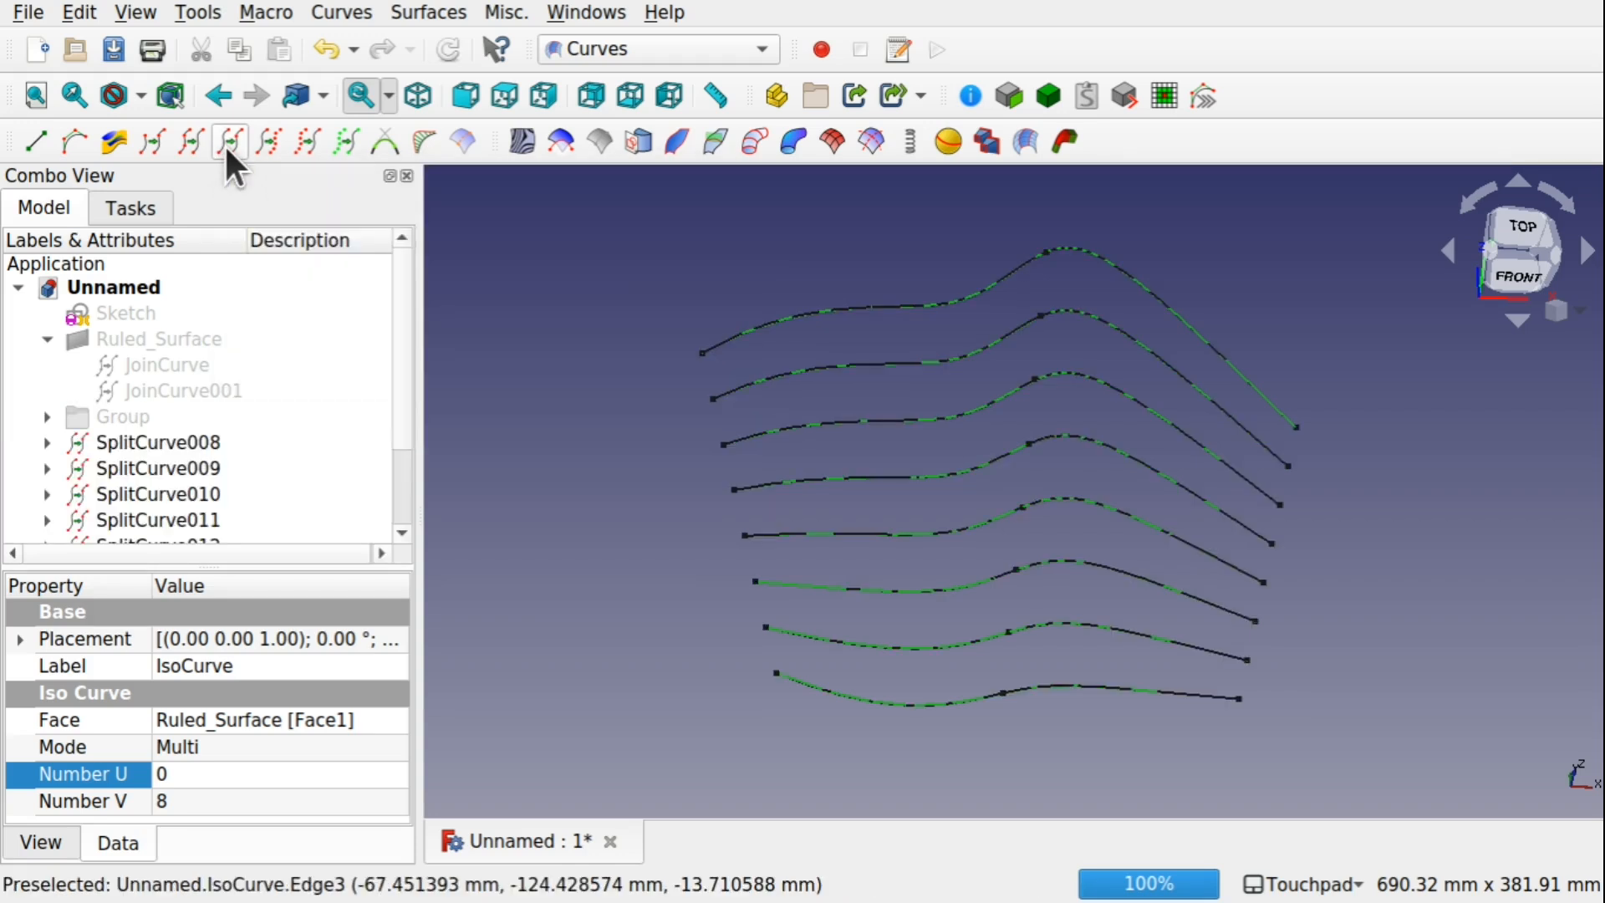
# Hide the IsoCurve nested under SplitCurve008
pyautogui.click(48, 442)
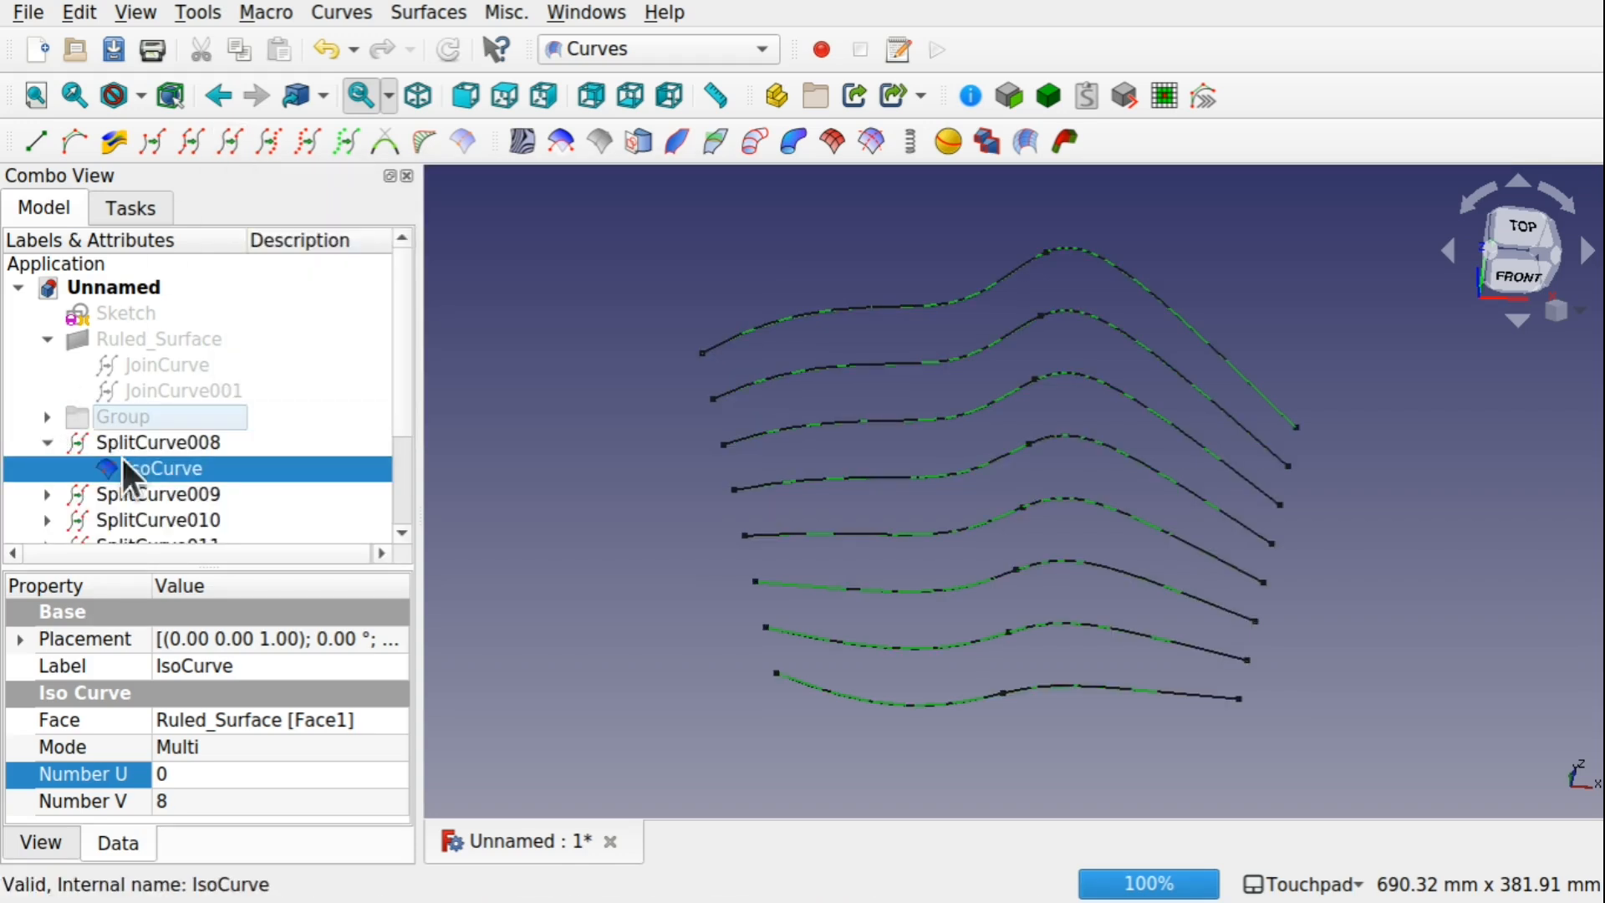
pyautogui.press('space')
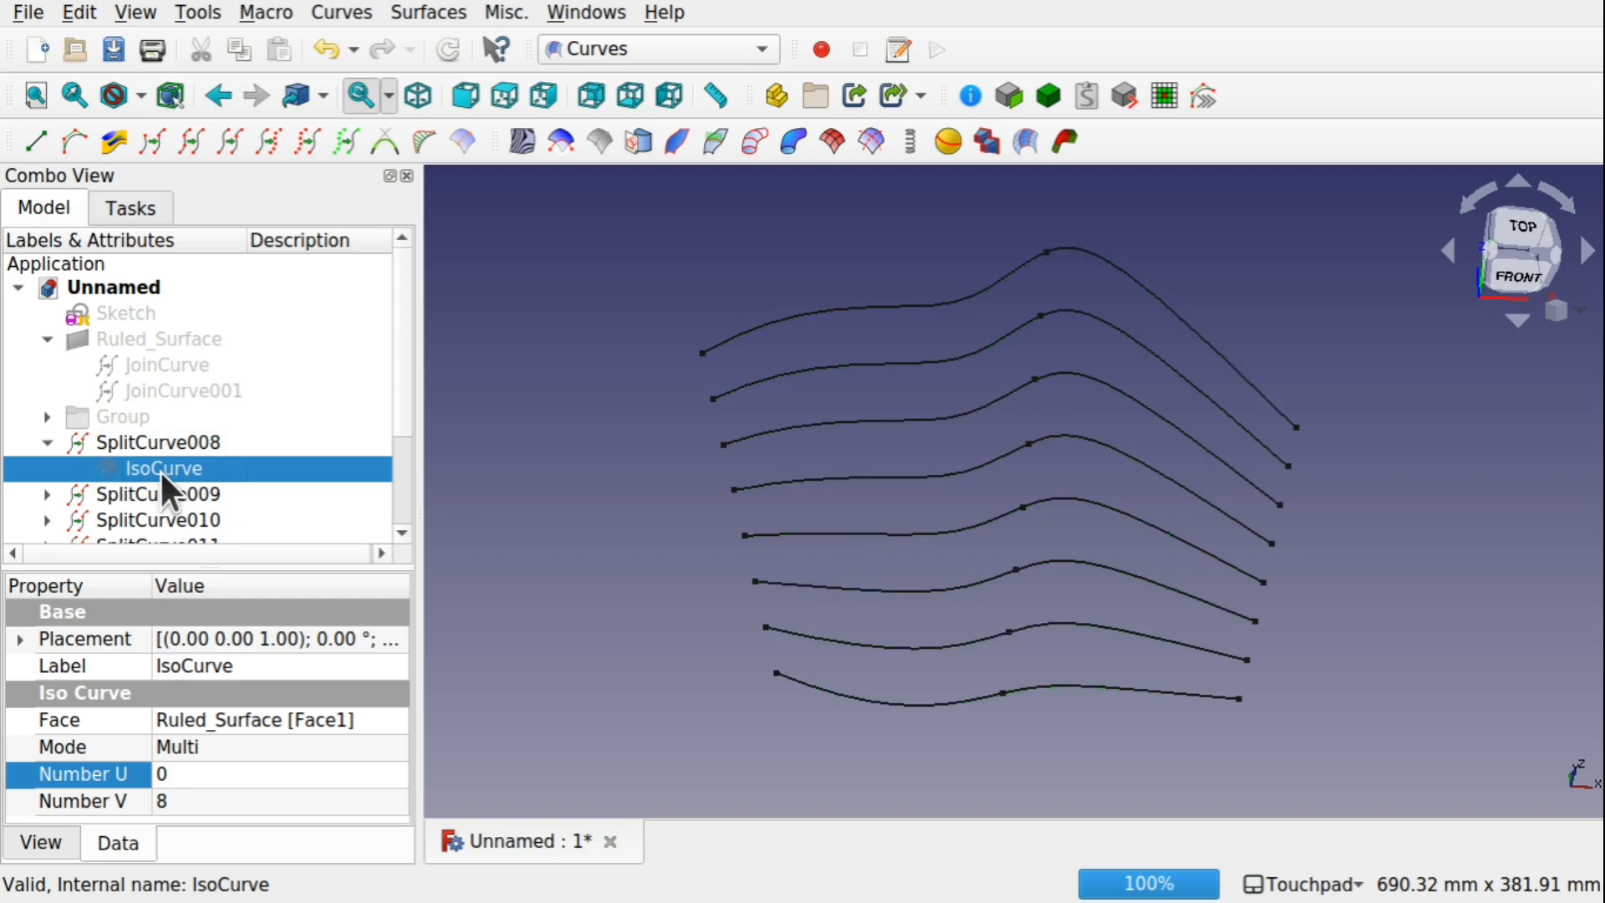
pyautogui.click(47, 436)
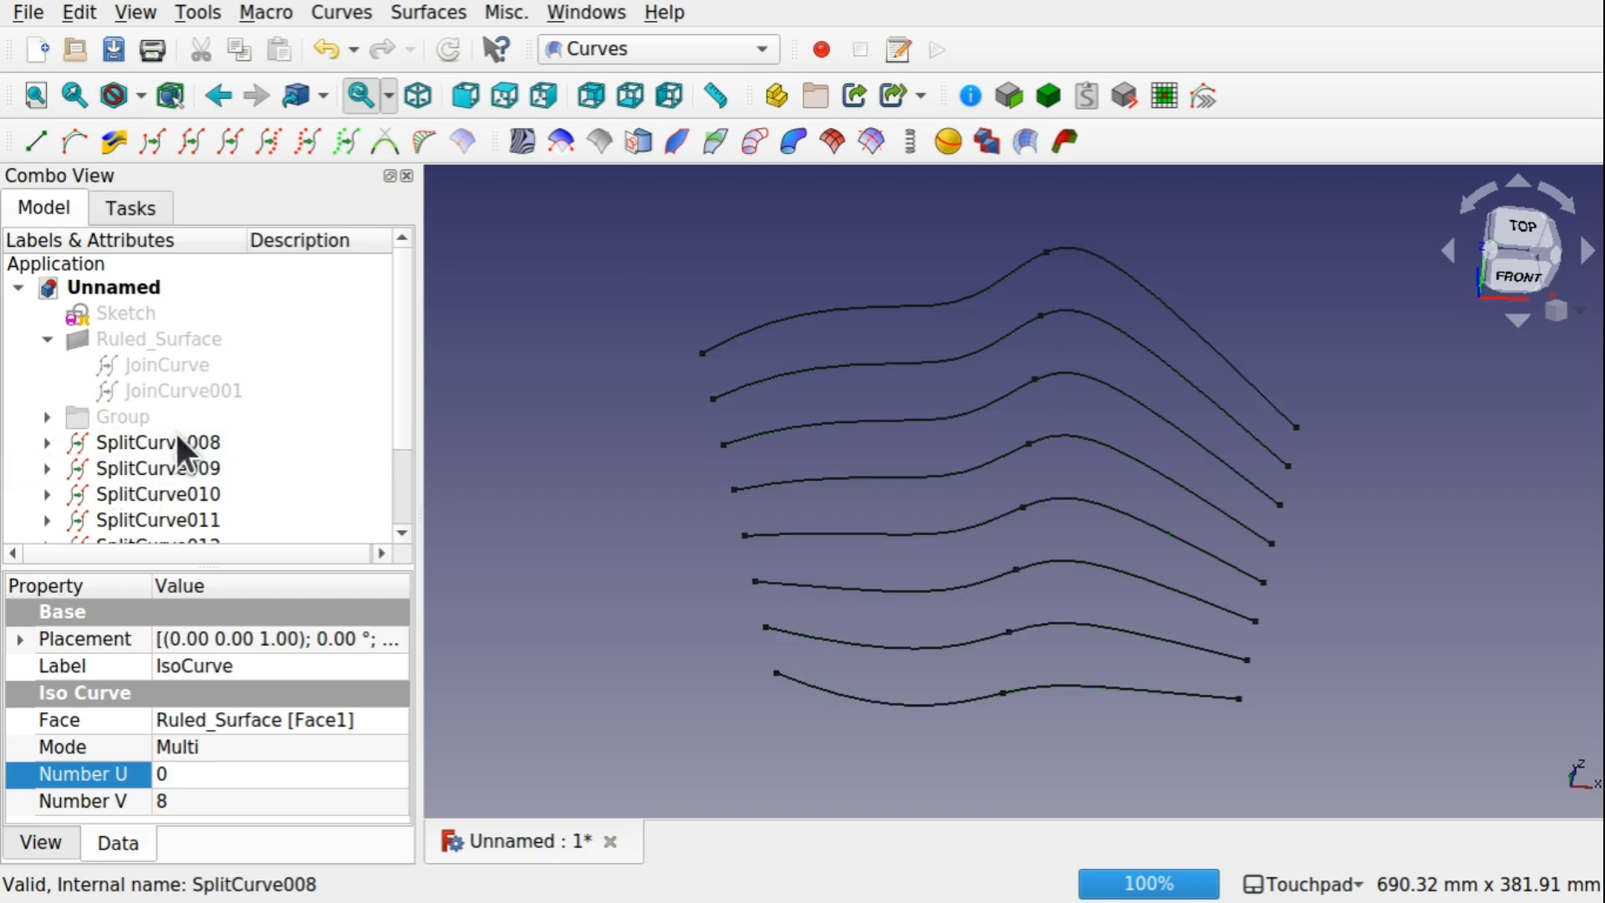
# In the Part workbench, extrude SplitCurve008 to SplitCurve015 by 10 mm along the Z direction
pyautogui.scroll(-2, 398, 394)
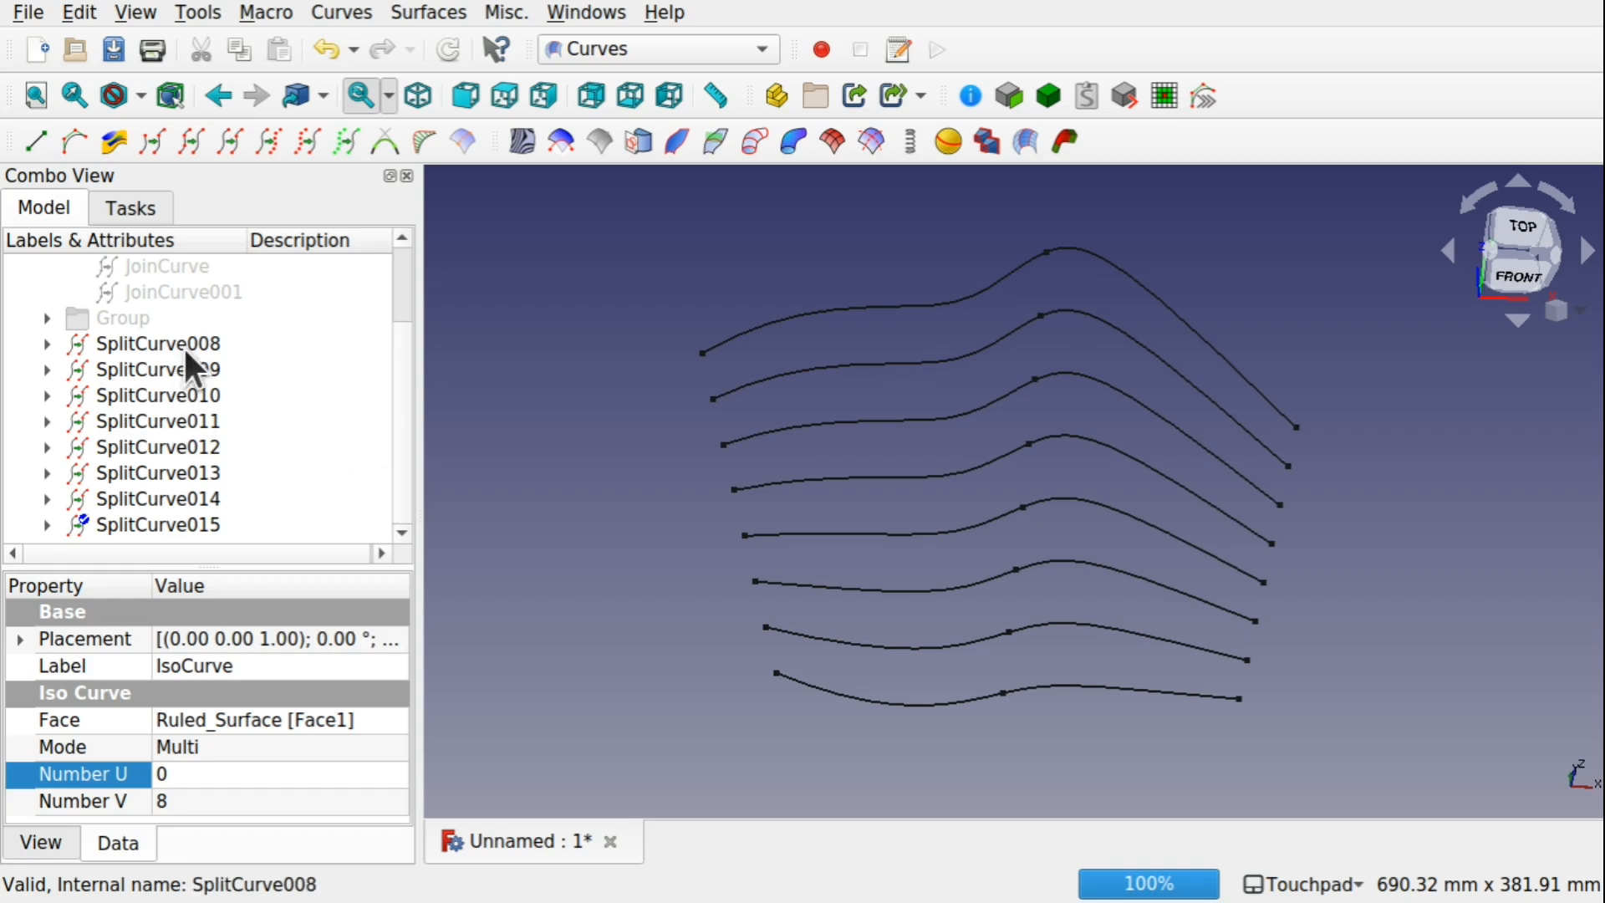
pyautogui.click(733, 52)
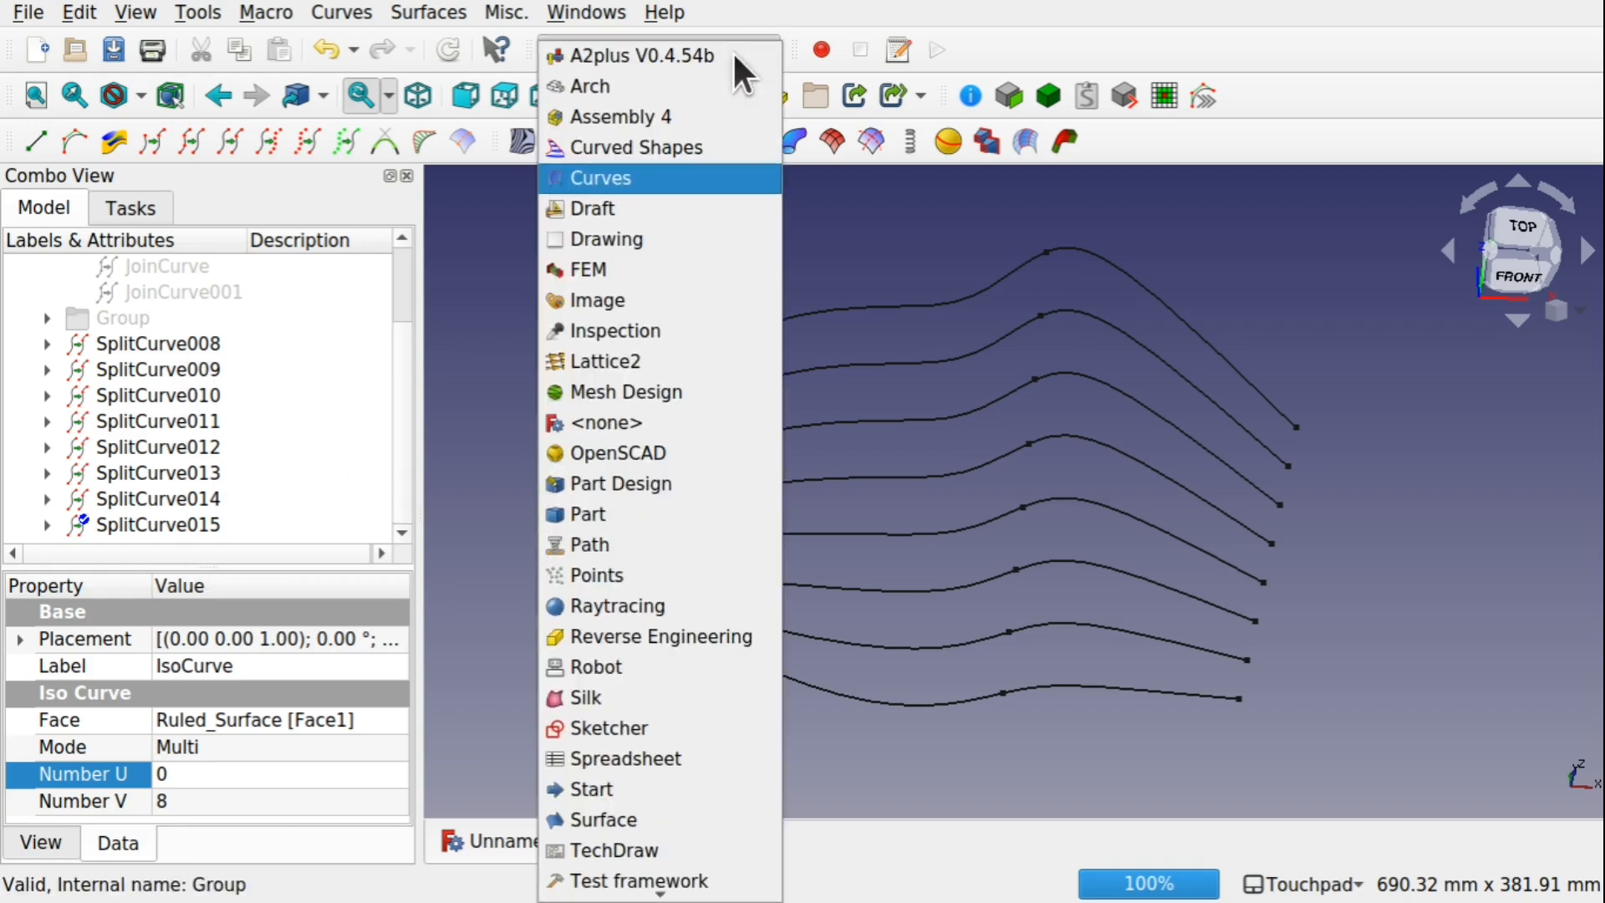
pyautogui.click(669, 514)
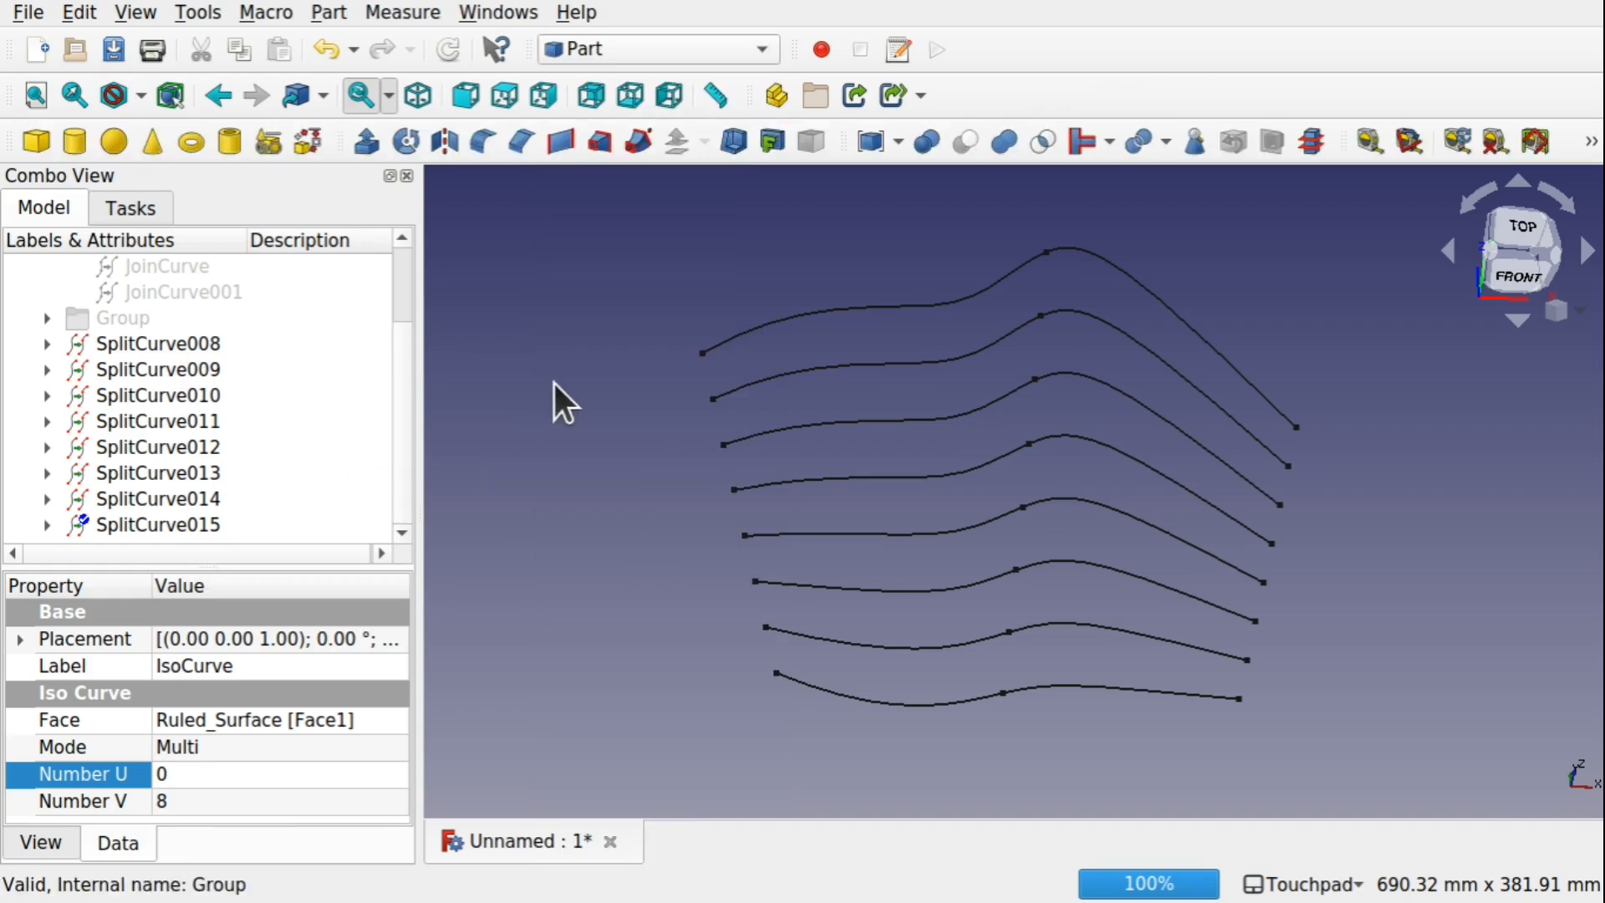
pyautogui.click(158, 344)
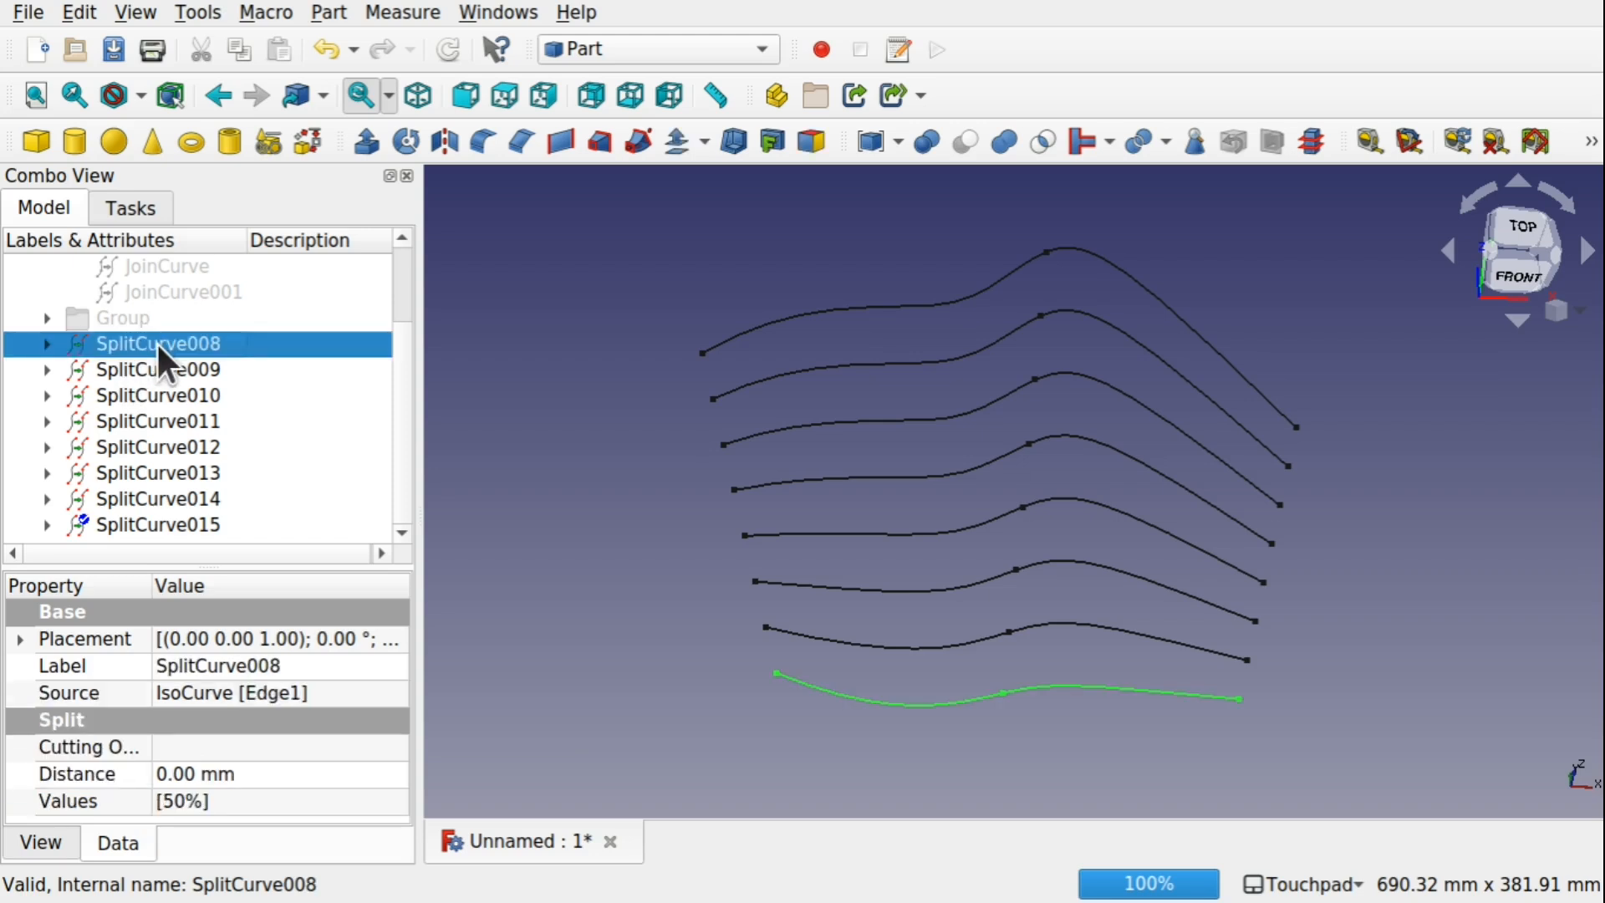
pyautogui.keyDown('shift'); pyautogui.click(214, 520); pyautogui.keyUp('shift')
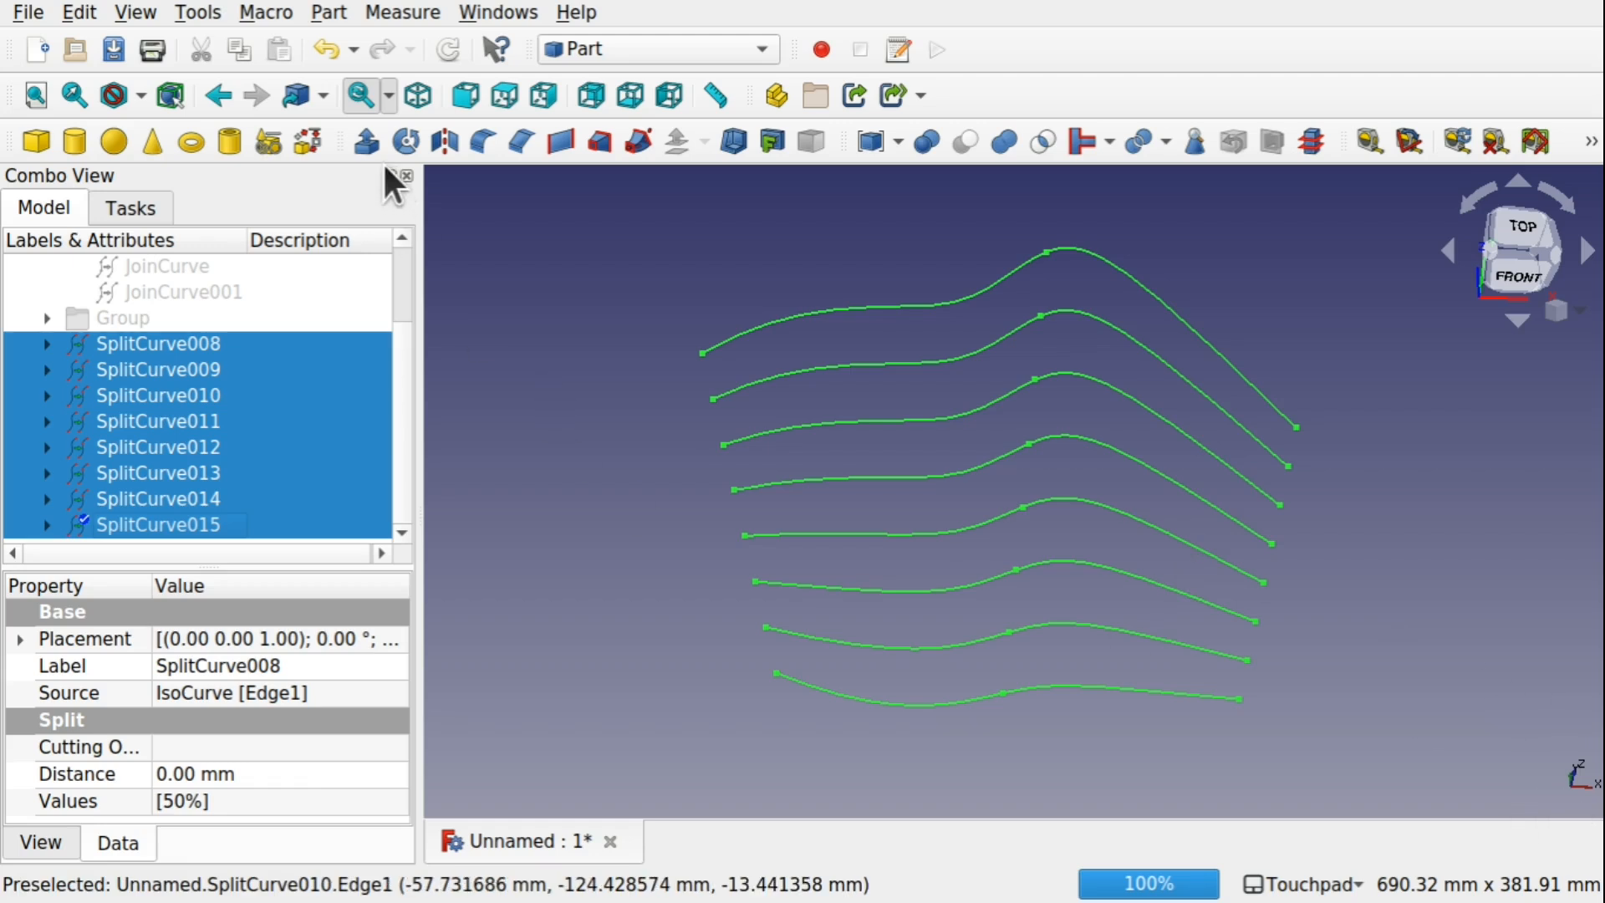
pyautogui.click(366, 141)
pyautogui.click(102, 641)
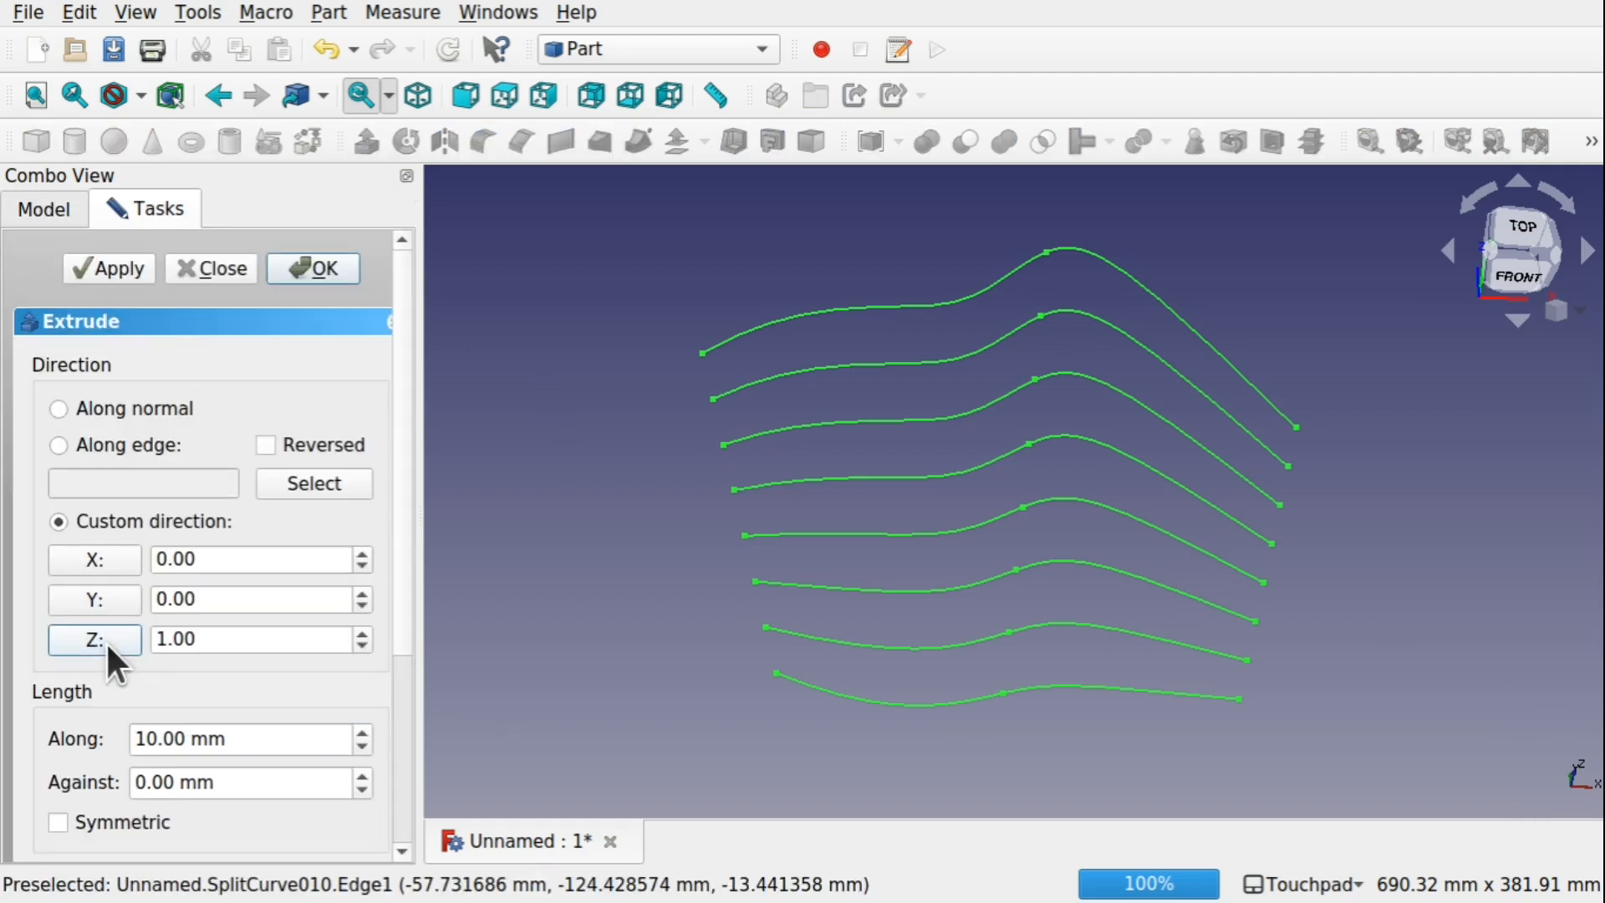
pyautogui.click(319, 268)
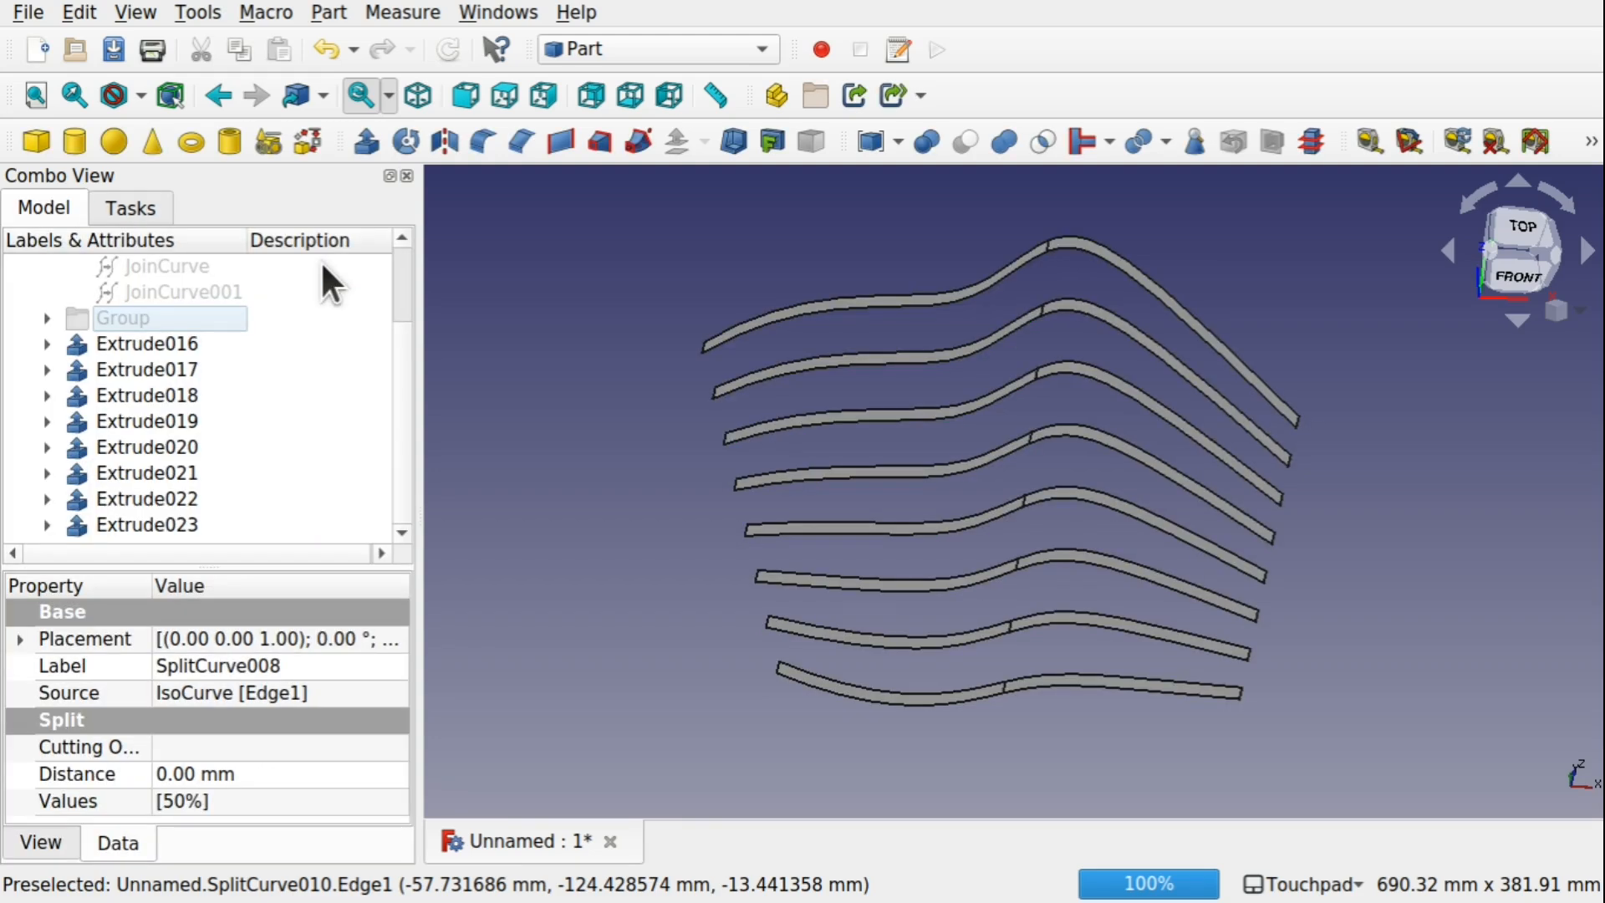
# Extrude the eight curved strips, Extrude016 to Extrude023, 2 mm along the Y direction to thicken them
pyautogui.click(179, 343)
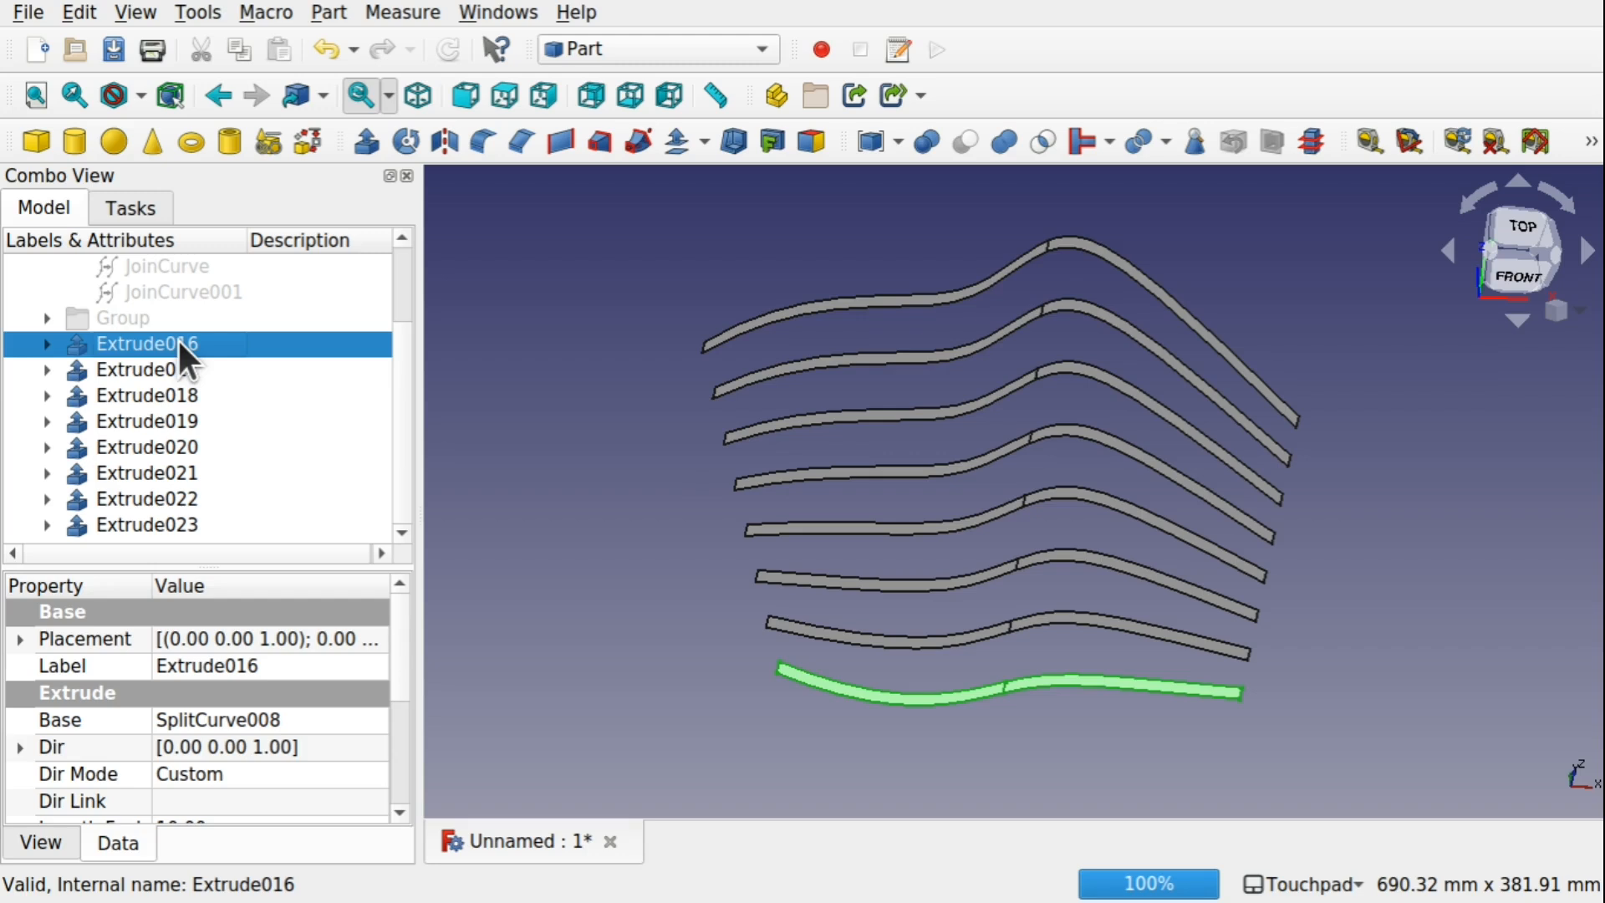
pyautogui.keyDown('shift'); pyautogui.click(183, 525); pyautogui.keyUp('shift')
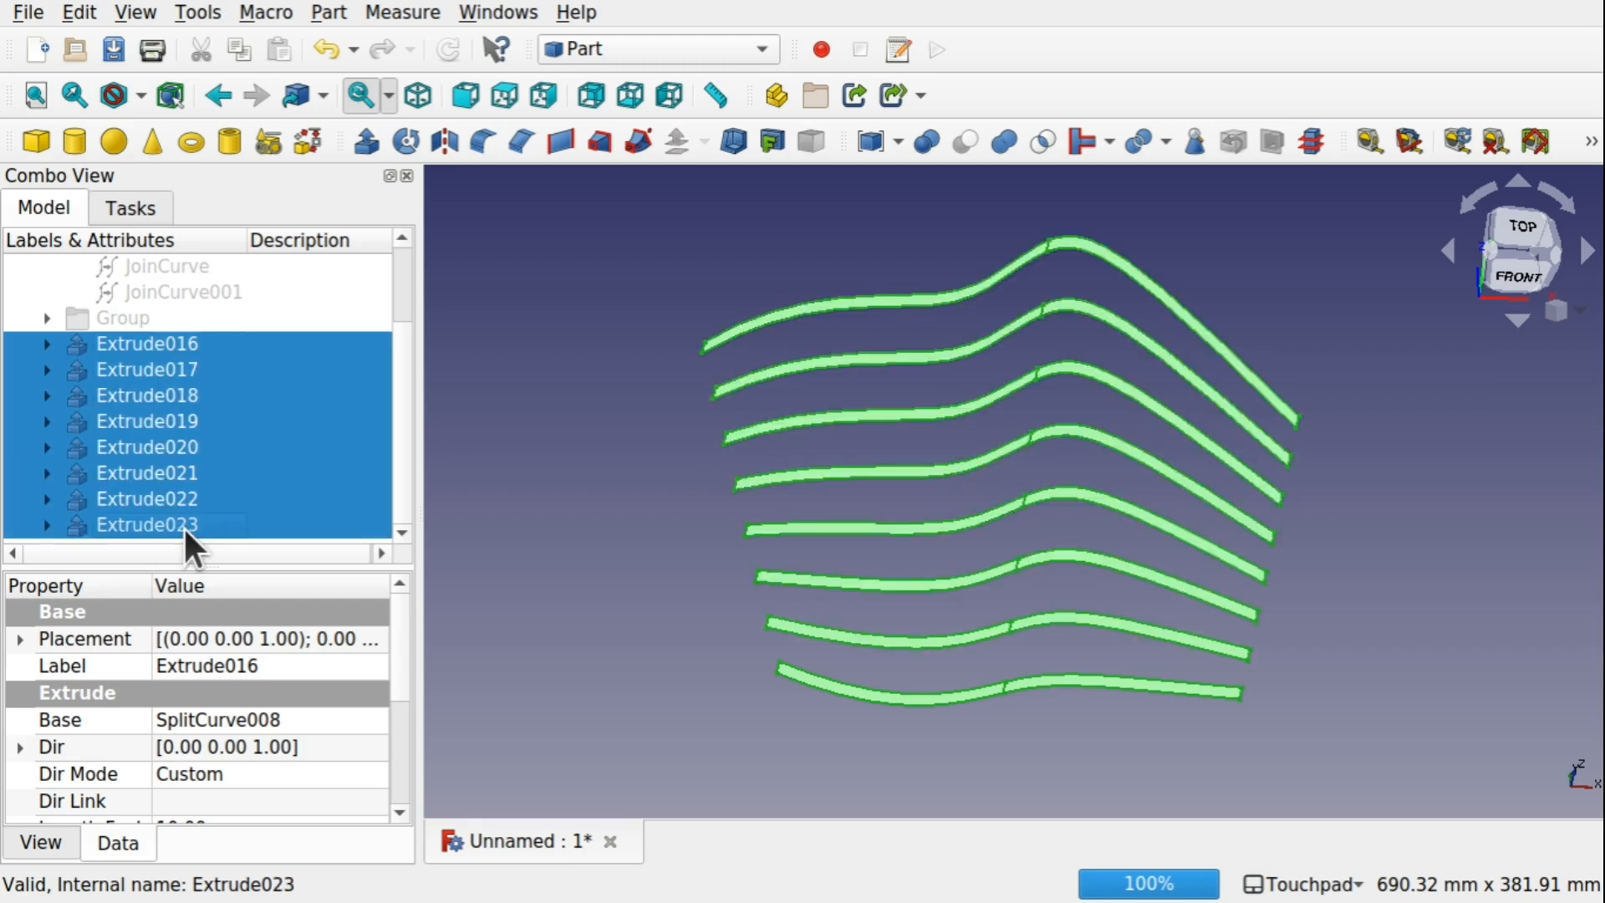
pyautogui.click(368, 144)
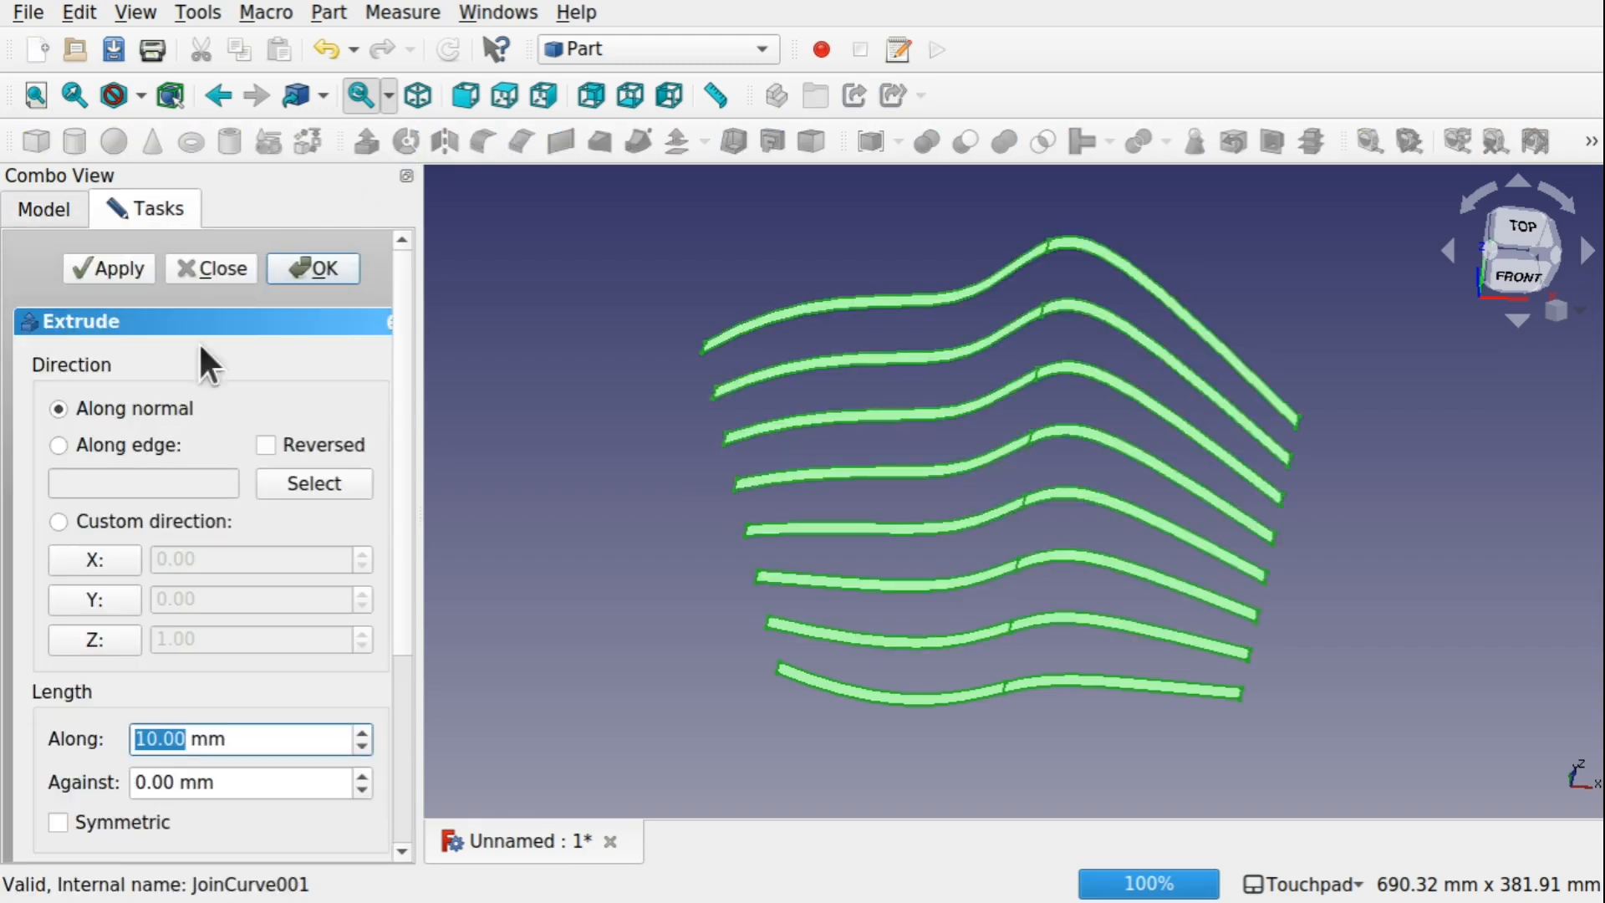
pyautogui.write('1')
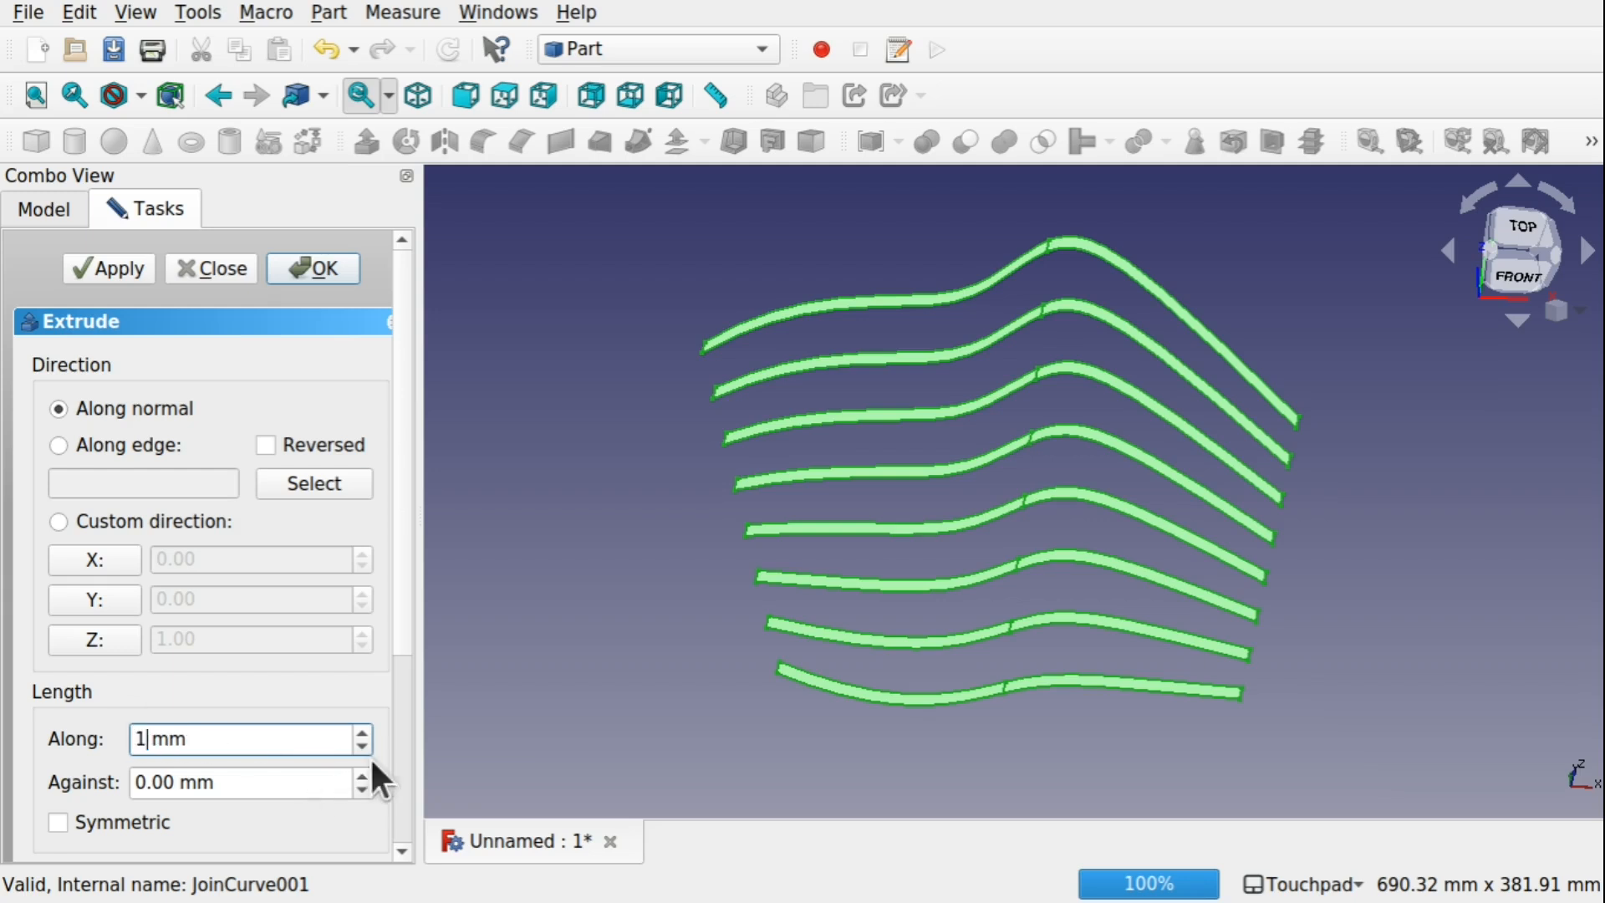
pyautogui.press('BackSpace')
pyautogui.write('2')
pyautogui.moveTo(1551, 793); pyautogui.dragTo(1513, 816, button='middle')
pyautogui.moveTo(1072, 679); pyautogui.dragTo(1065, 616, button='middle')
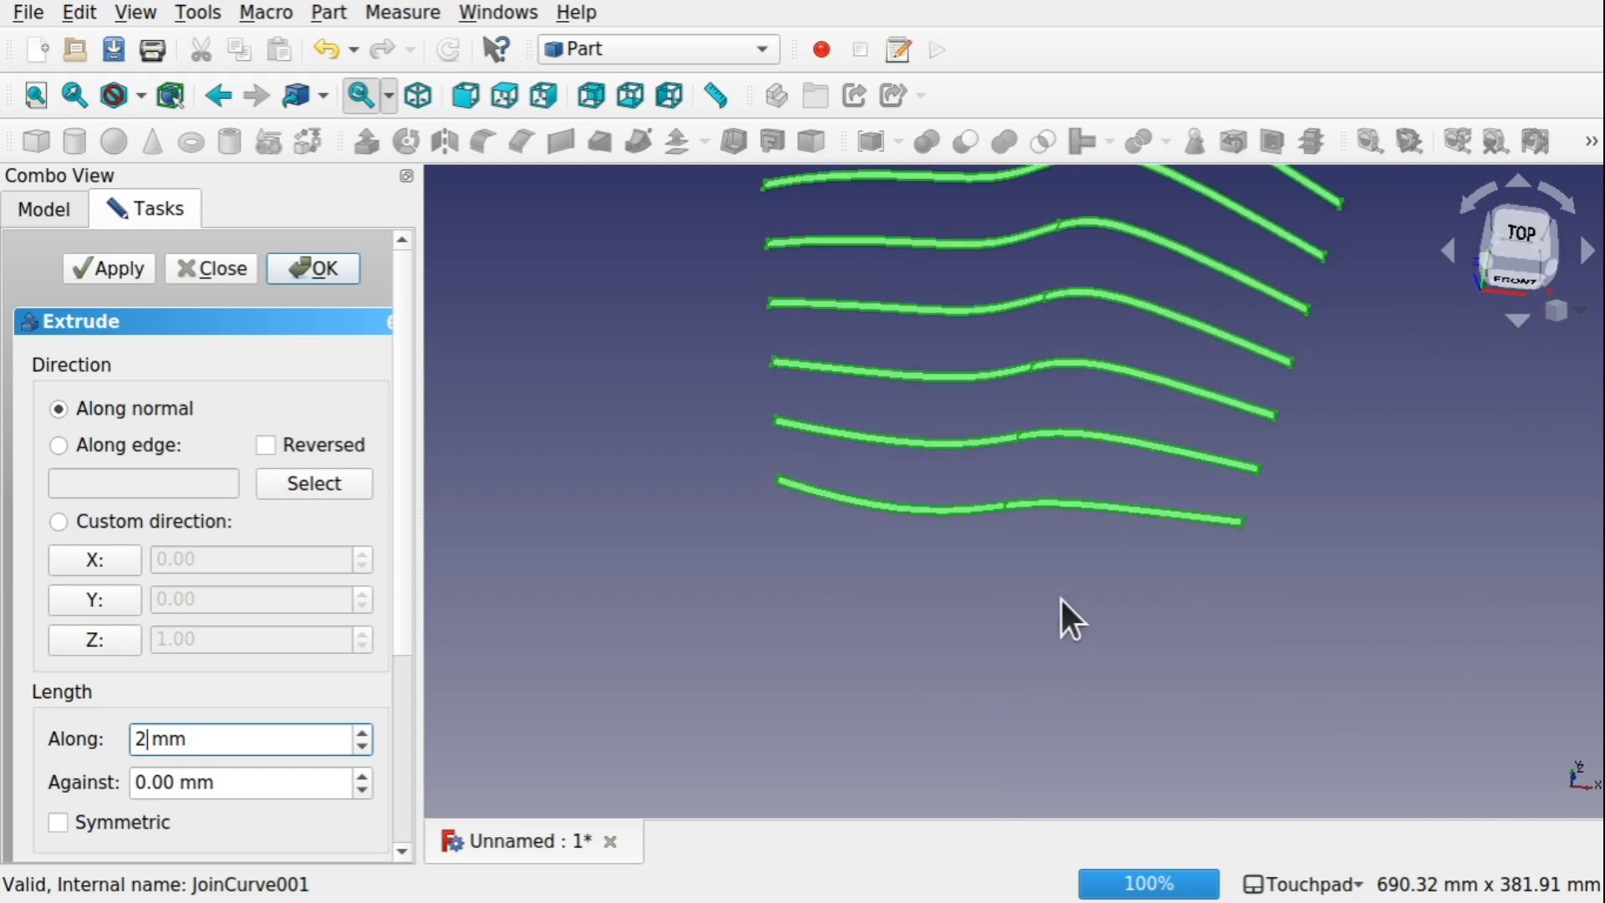
pyautogui.click(80, 598)
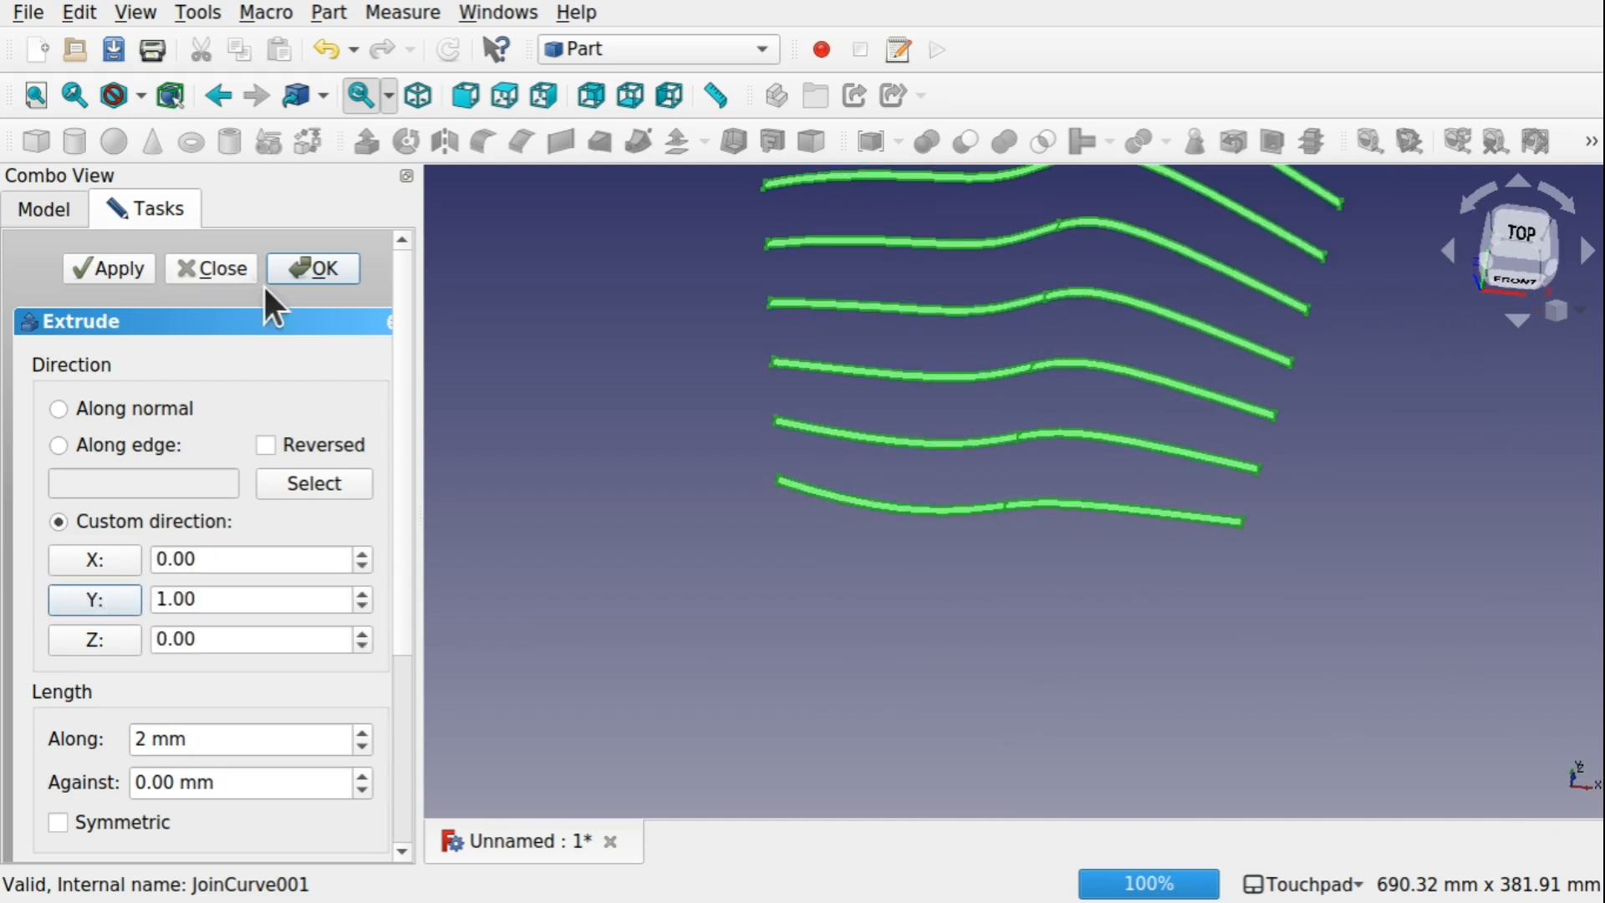
pyautogui.click(314, 269)
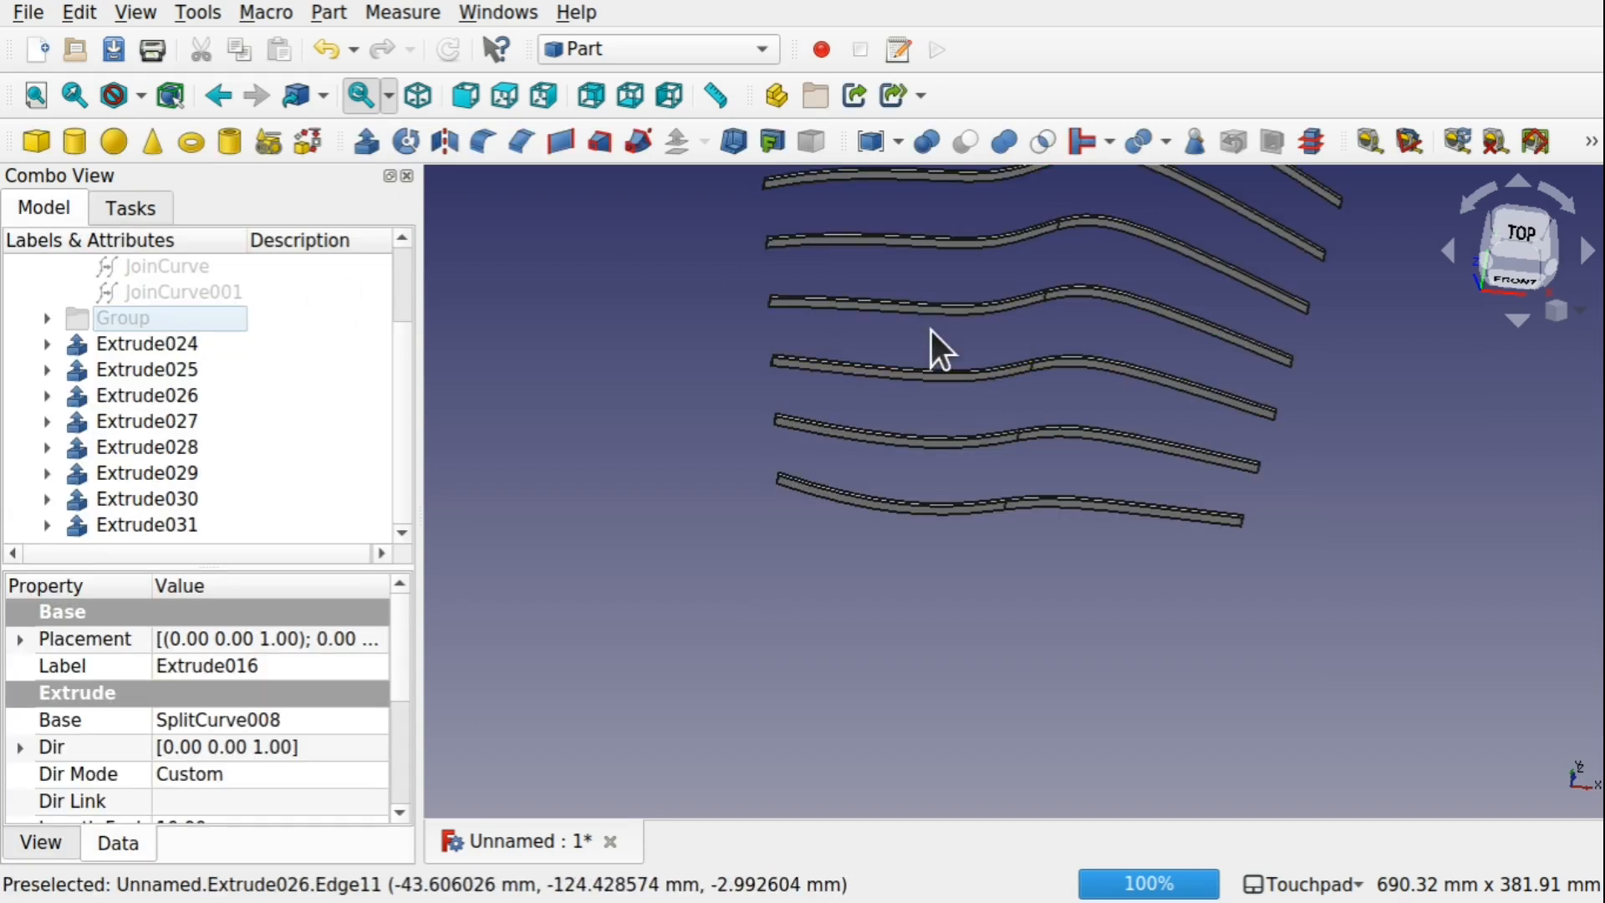
pyautogui.moveTo(931, 329); pyautogui.dragTo(893, 536, button='middle')
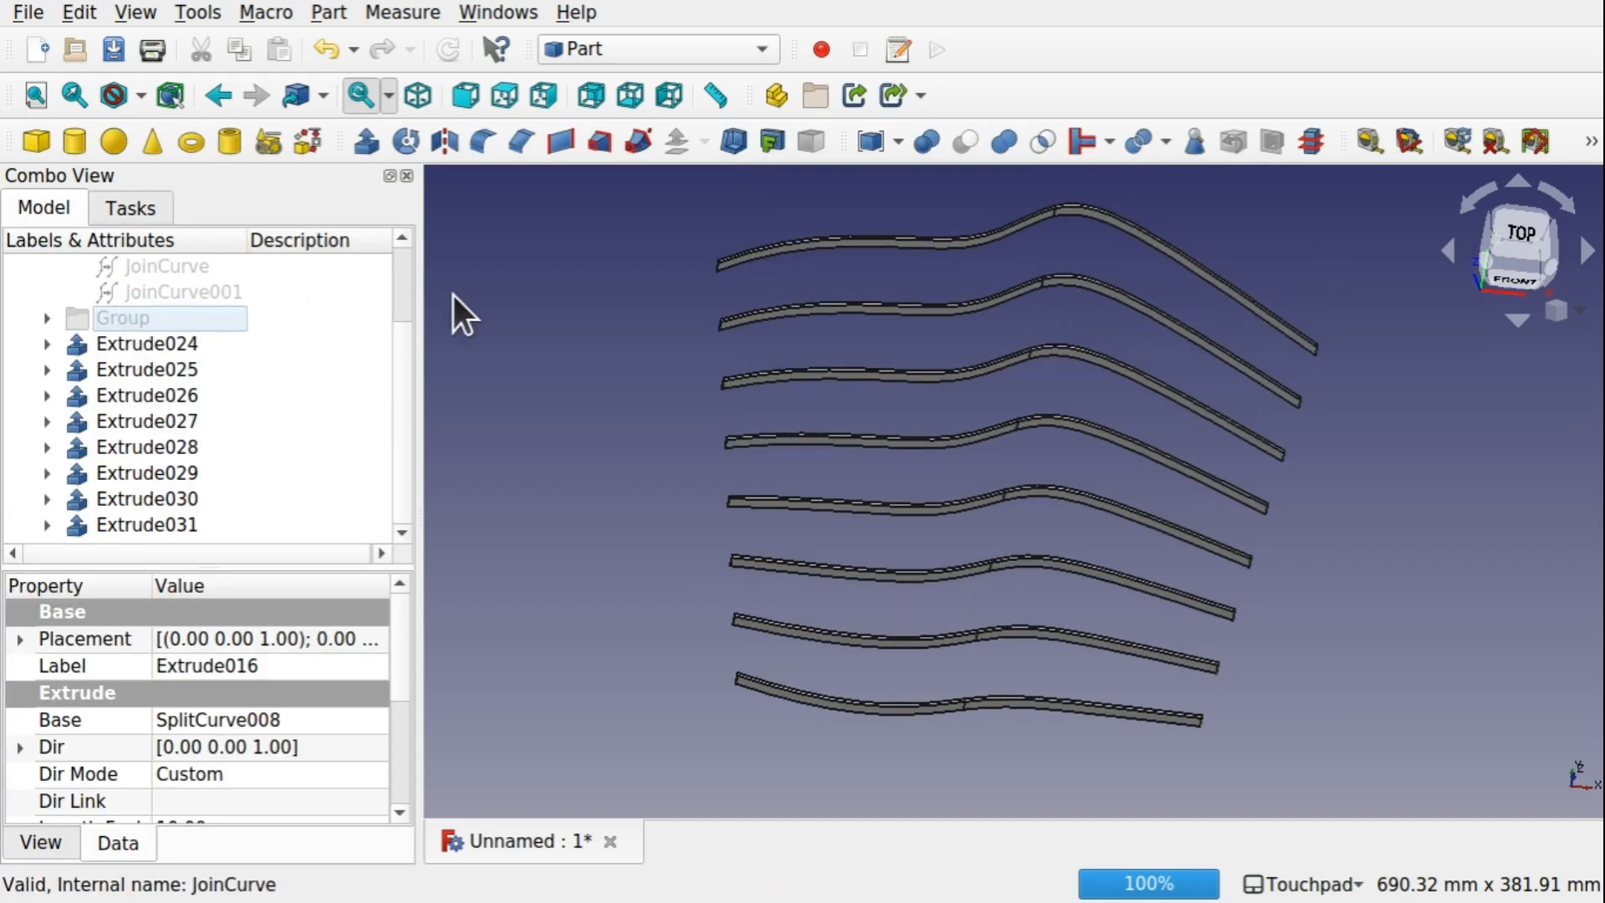
# Create a second group in the Unnamed document and move Extrude024 to Extrude031 into it
pyautogui.moveTo(400, 384); pyautogui.dragTo(385, 263)
pyautogui.click(117, 285)
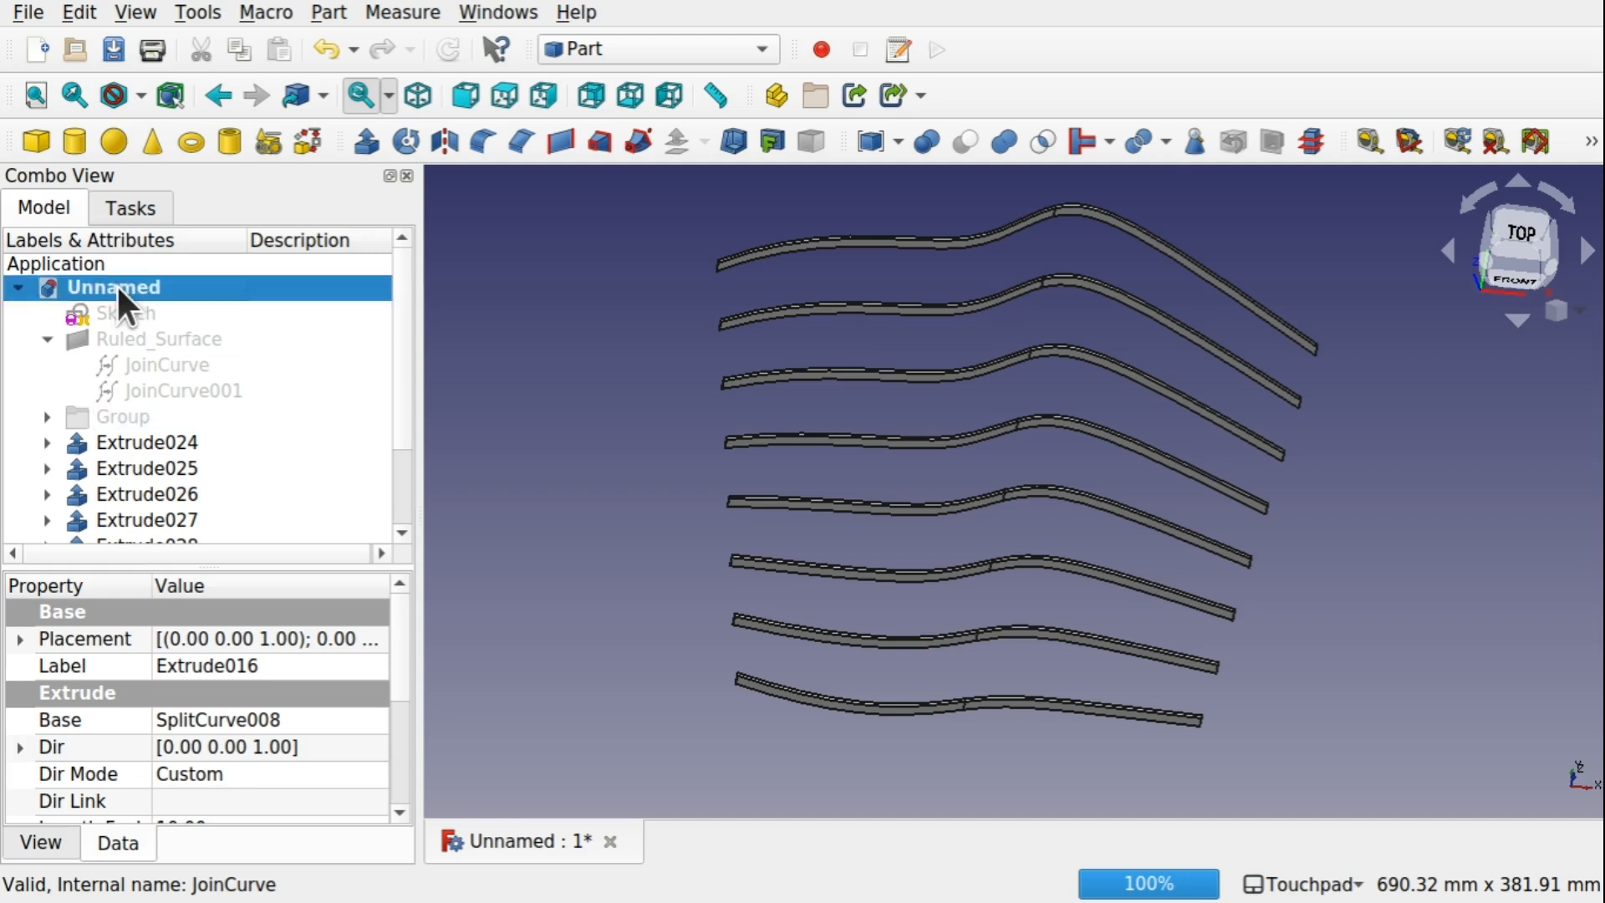
pyautogui.rightClick(118, 285)
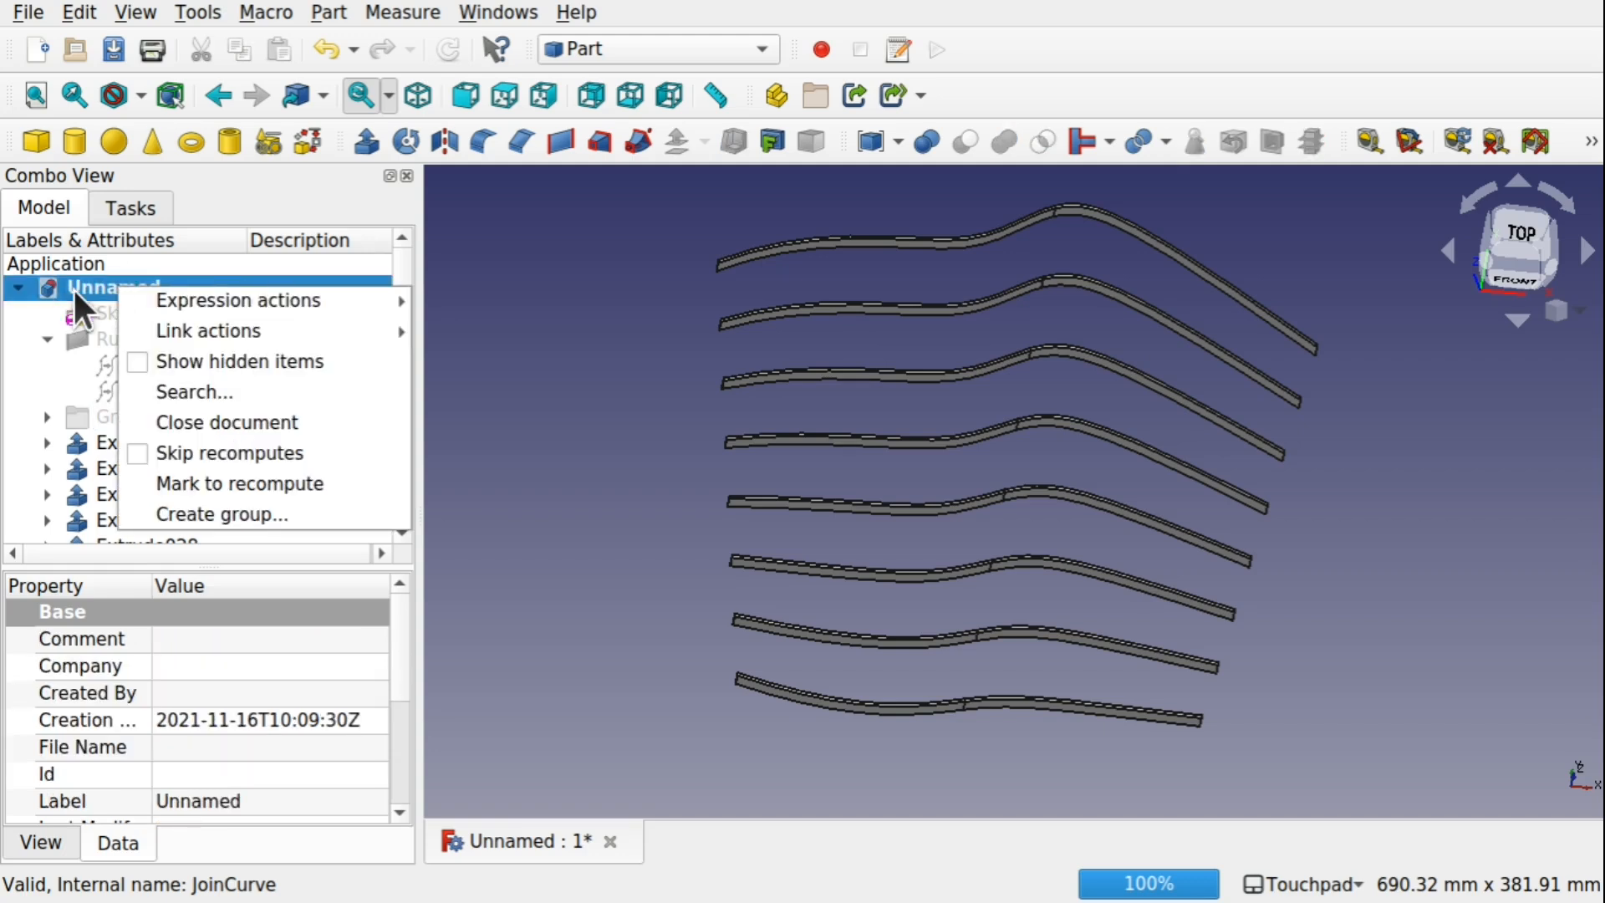
pyautogui.click(261, 508)
pyautogui.click(397, 529)
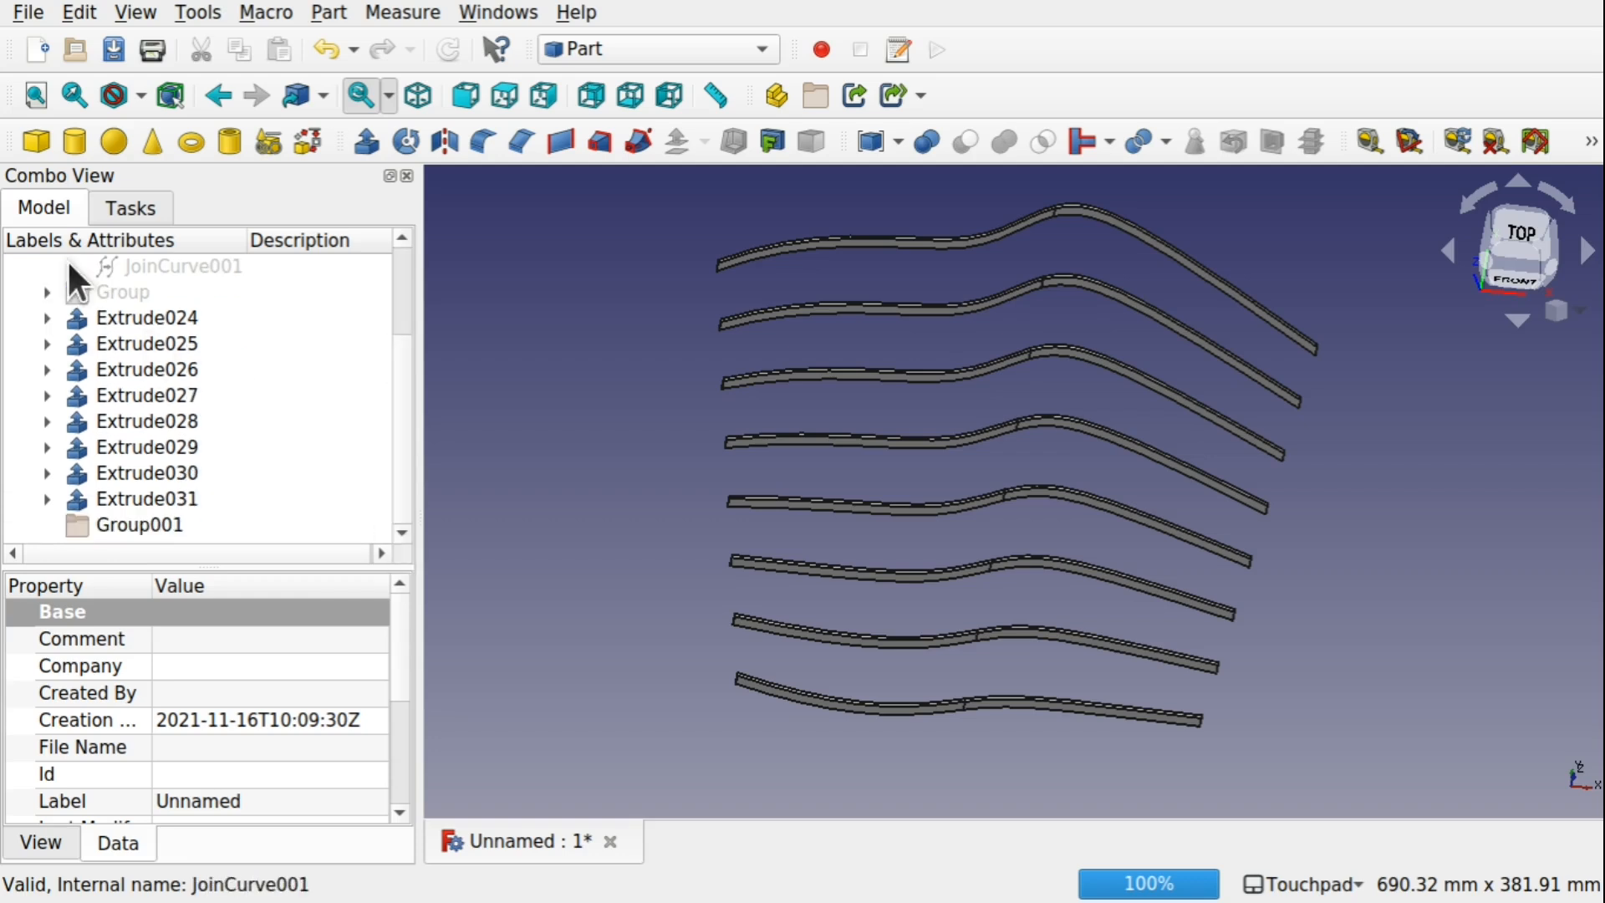
pyautogui.click(169, 321)
pyautogui.keyDown('shift'); pyautogui.click(168, 499); pyautogui.keyUp('shift')
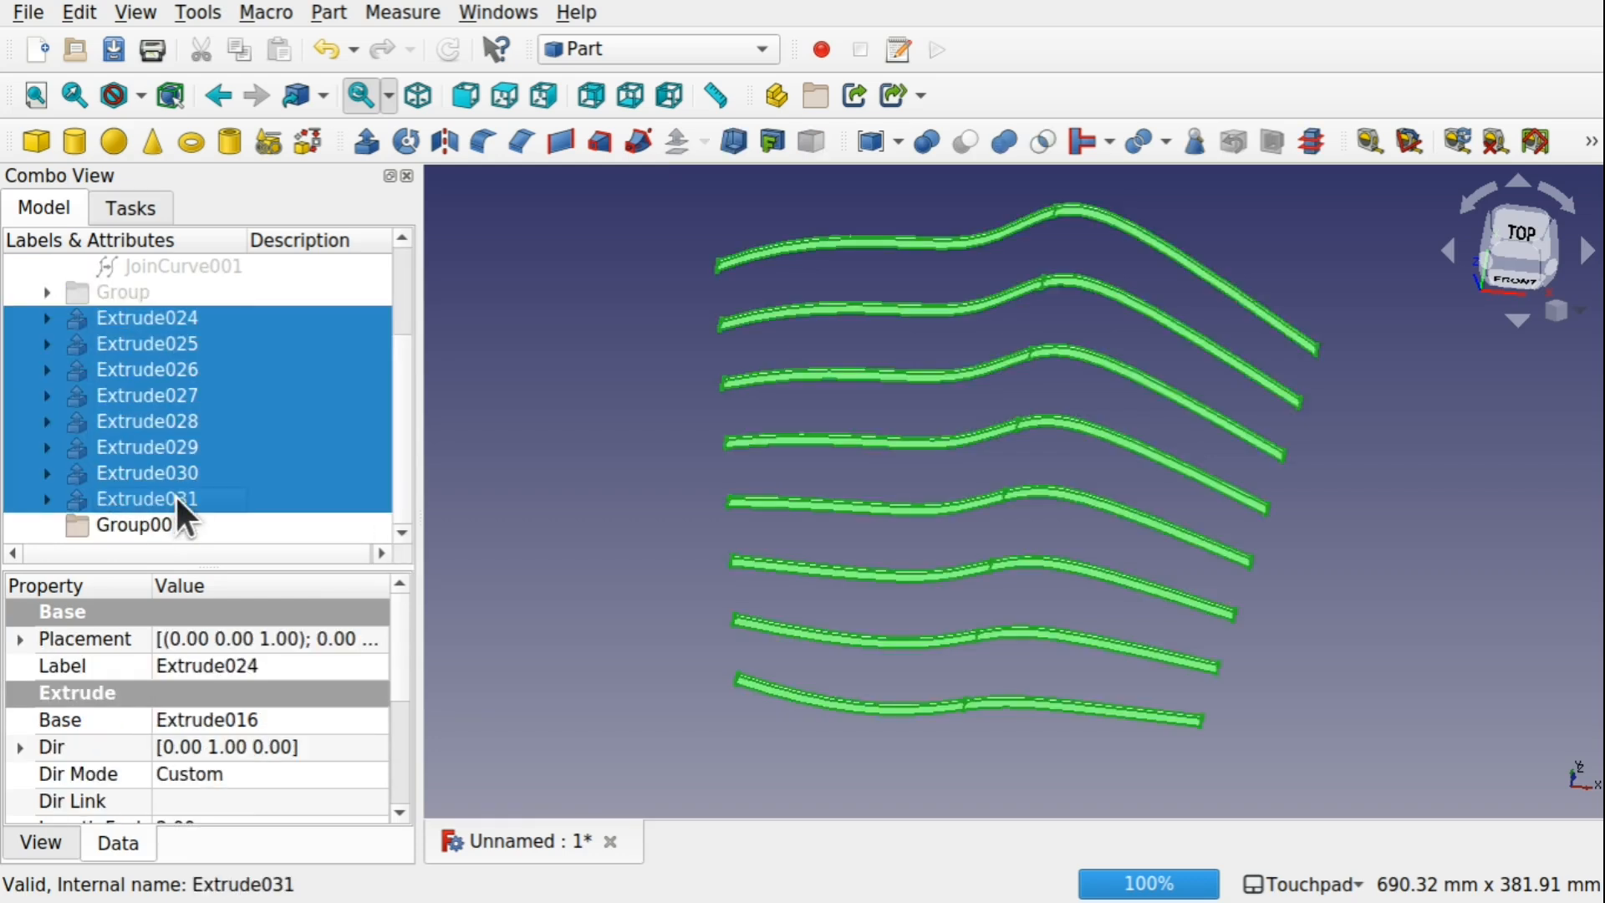
pyautogui.moveTo(174, 495)
pyautogui.mouseDown()
pyautogui.moveTo(215, 505)
pyautogui.moveTo(114, 530)
pyautogui.moveTo(167, 524)
pyautogui.mouseUp()
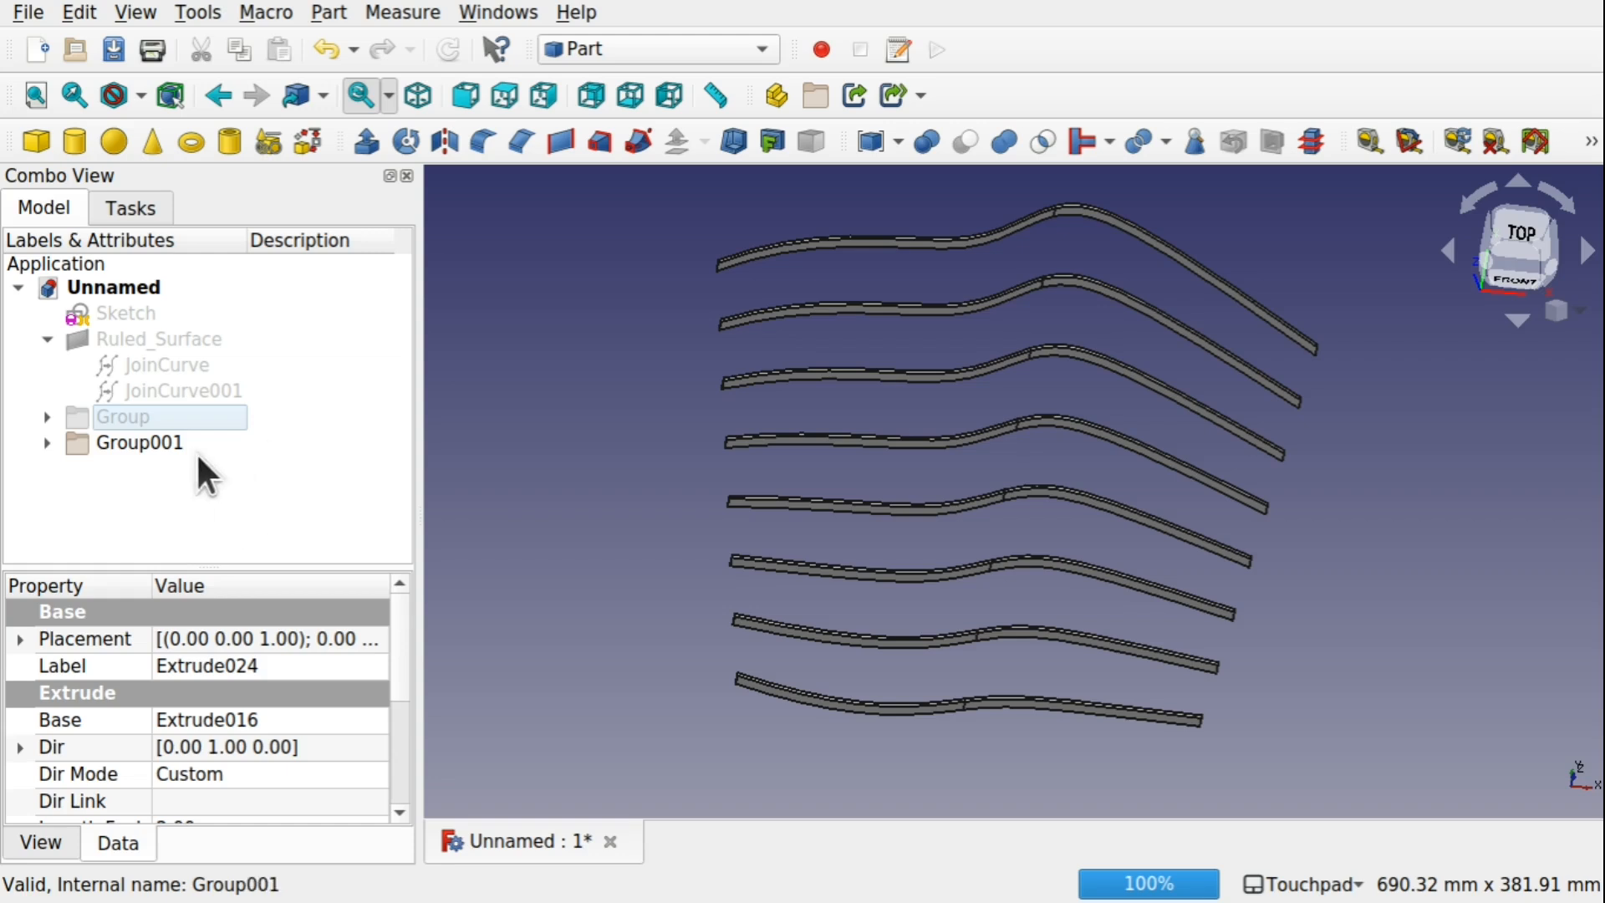
# Toggle Group001 off and on to check it, and show Group so both bar sets form the lattice
pyautogui.click(159, 443)
pyautogui.press('space')
pyautogui.press('space')
pyautogui.click(111, 416)
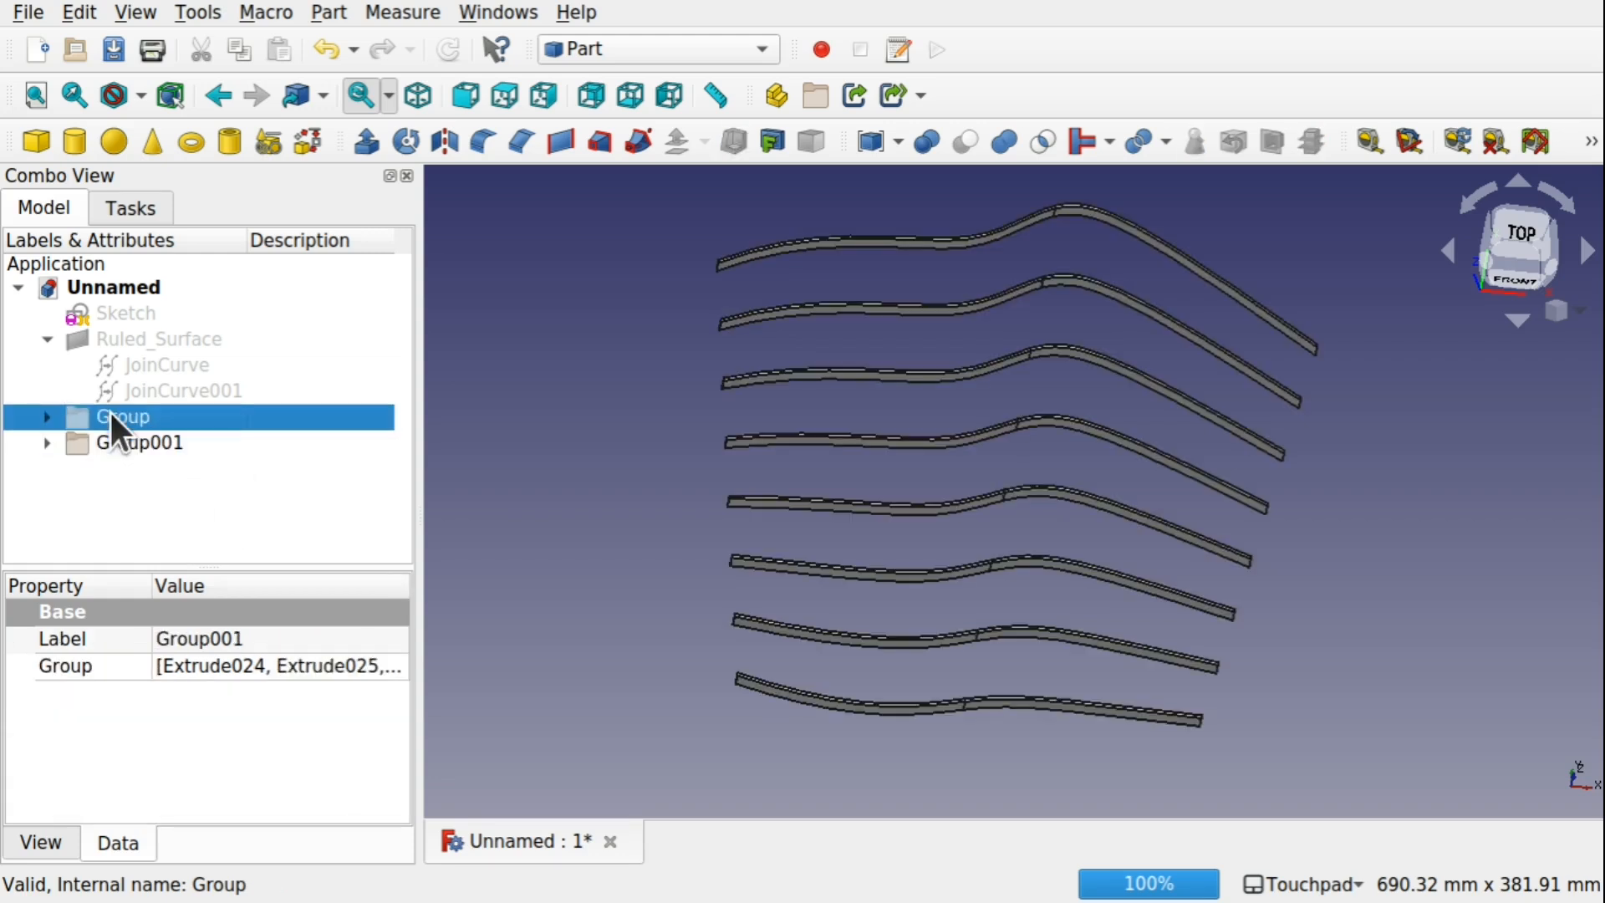
pyautogui.press('space')
# Show Group, expand its contents, and hide the edge bar Extrude008 of the lattice
pyautogui.press('space')
pyautogui.press('space')
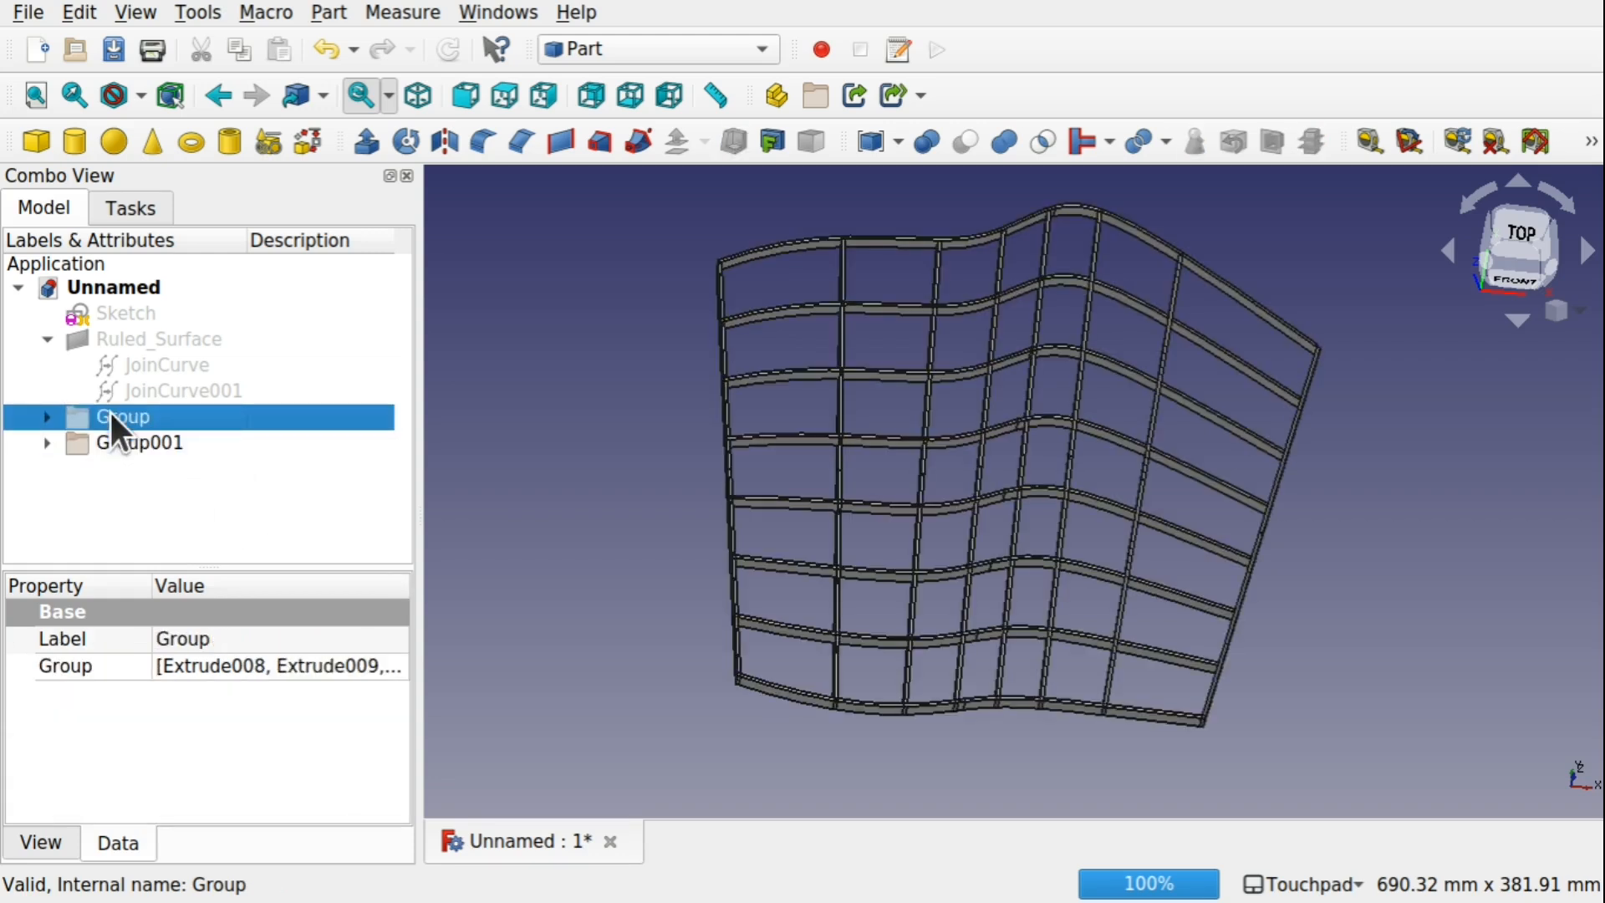
pyautogui.press('space')
pyautogui.press('space')
pyautogui.click(739, 647)
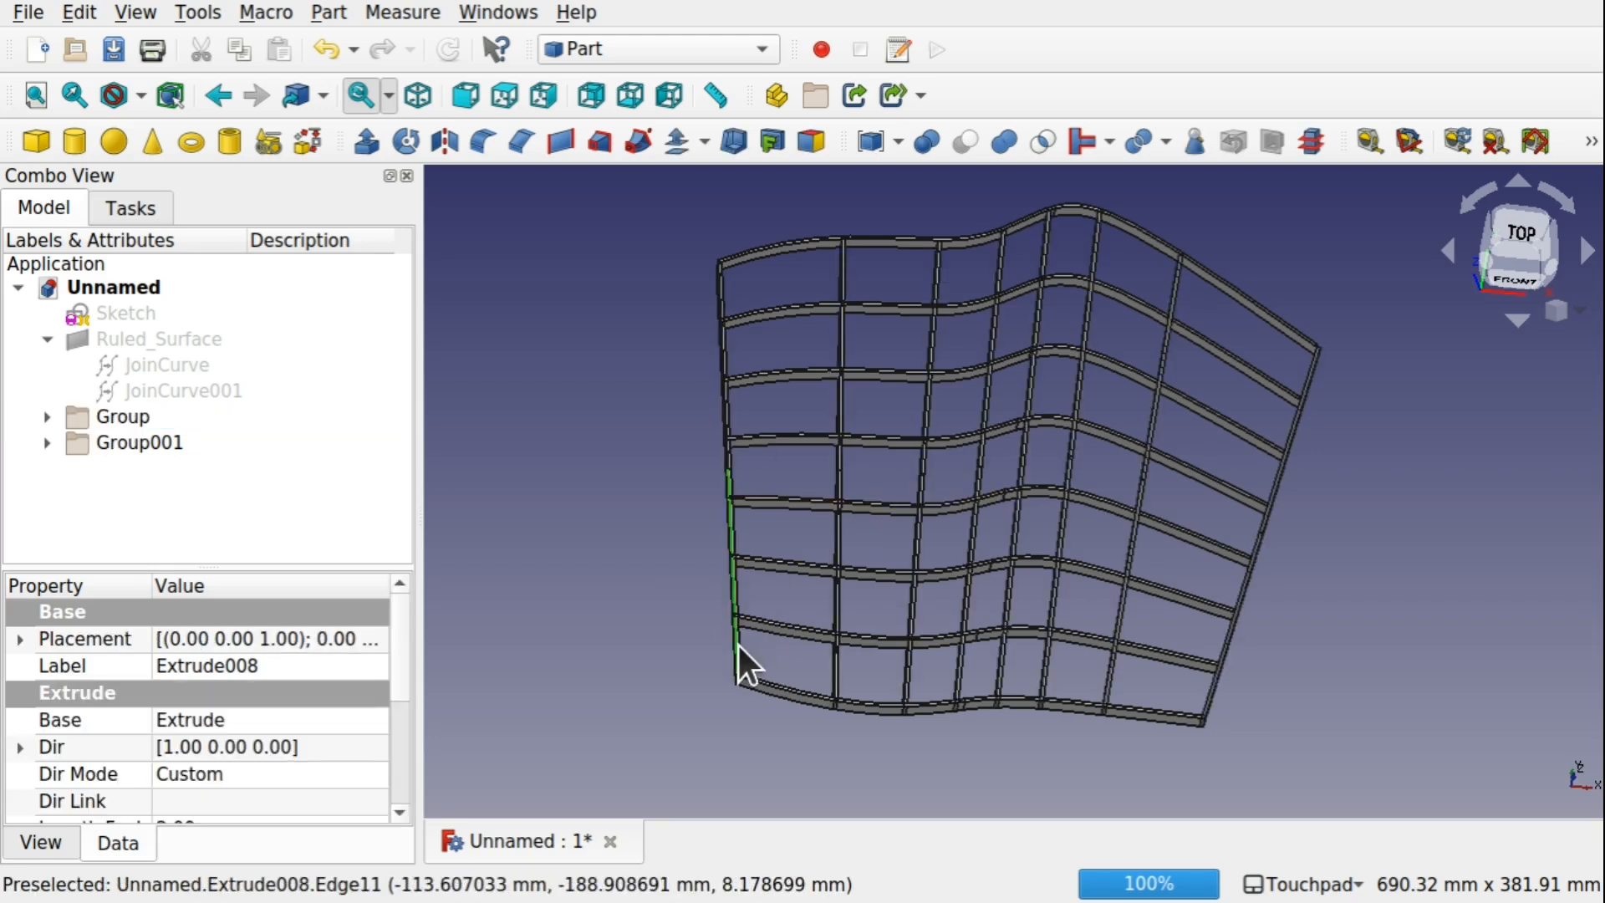
pyautogui.keyDown('alt'); pyautogui.moveTo(663, 660); pyautogui.dragTo(705, 635); pyautogui.keyUp('alt')
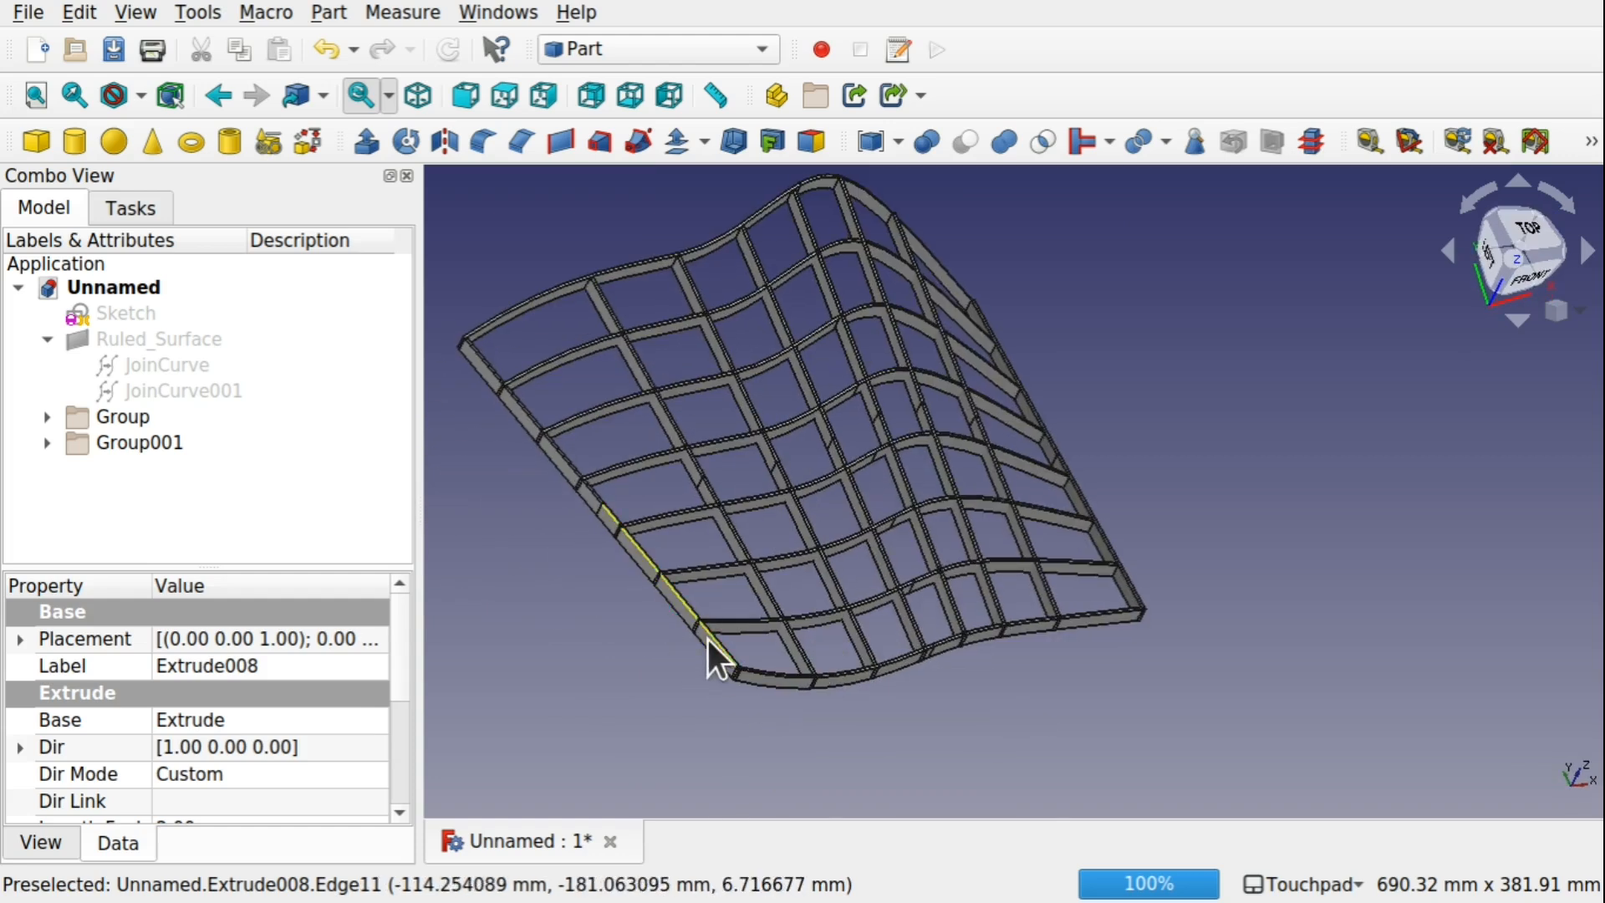
pyautogui.click(48, 416)
pyautogui.click(616, 564)
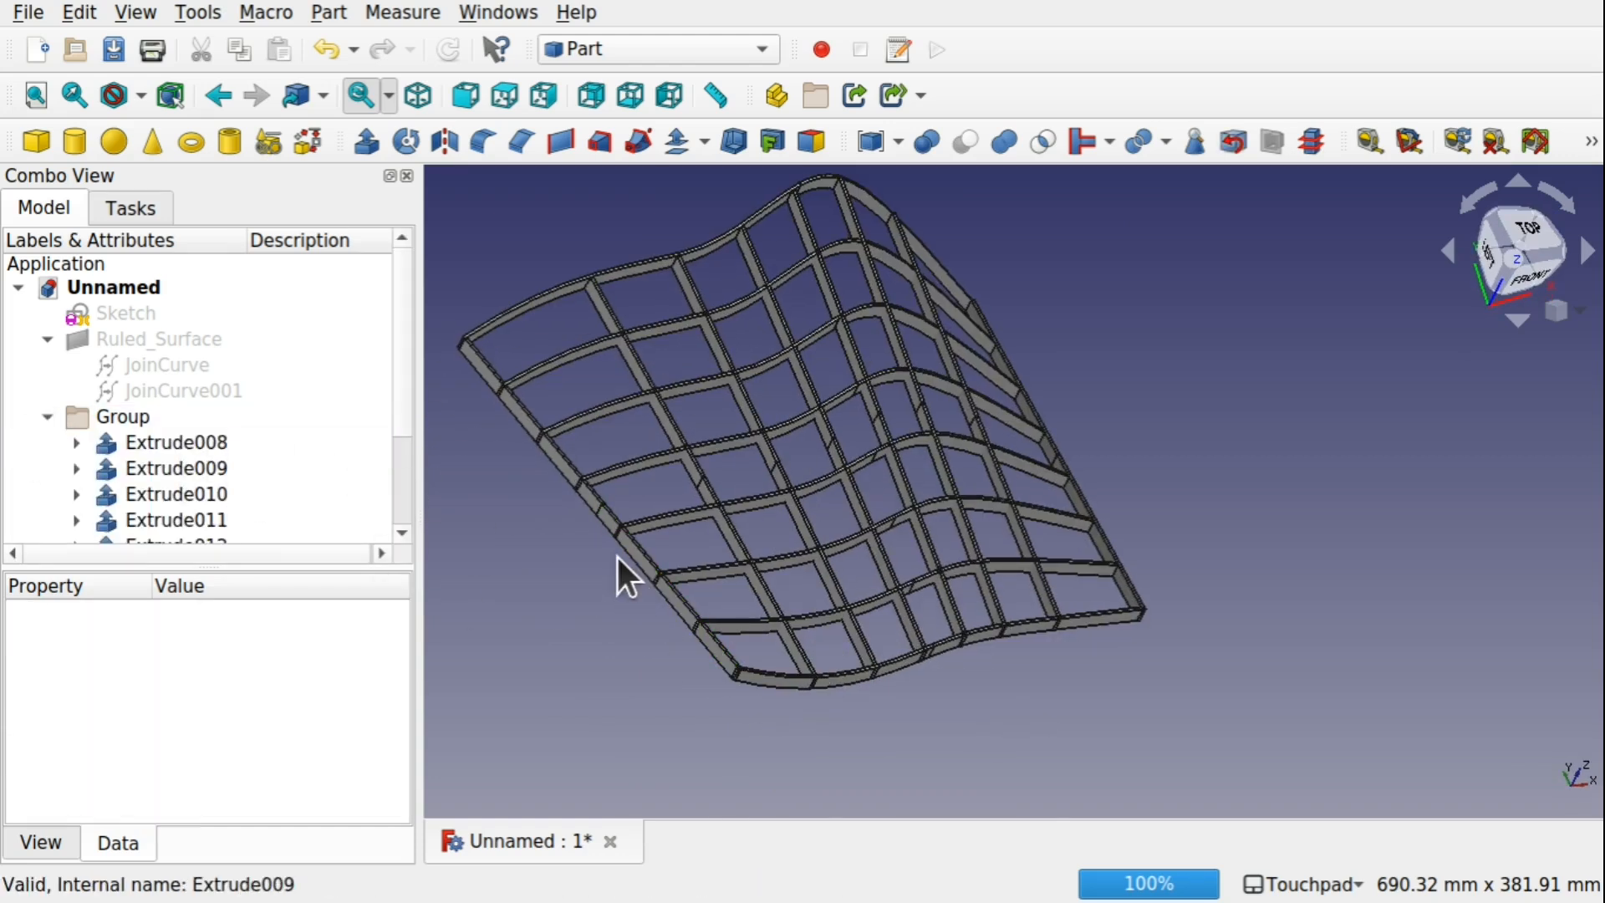
pyautogui.click(611, 520)
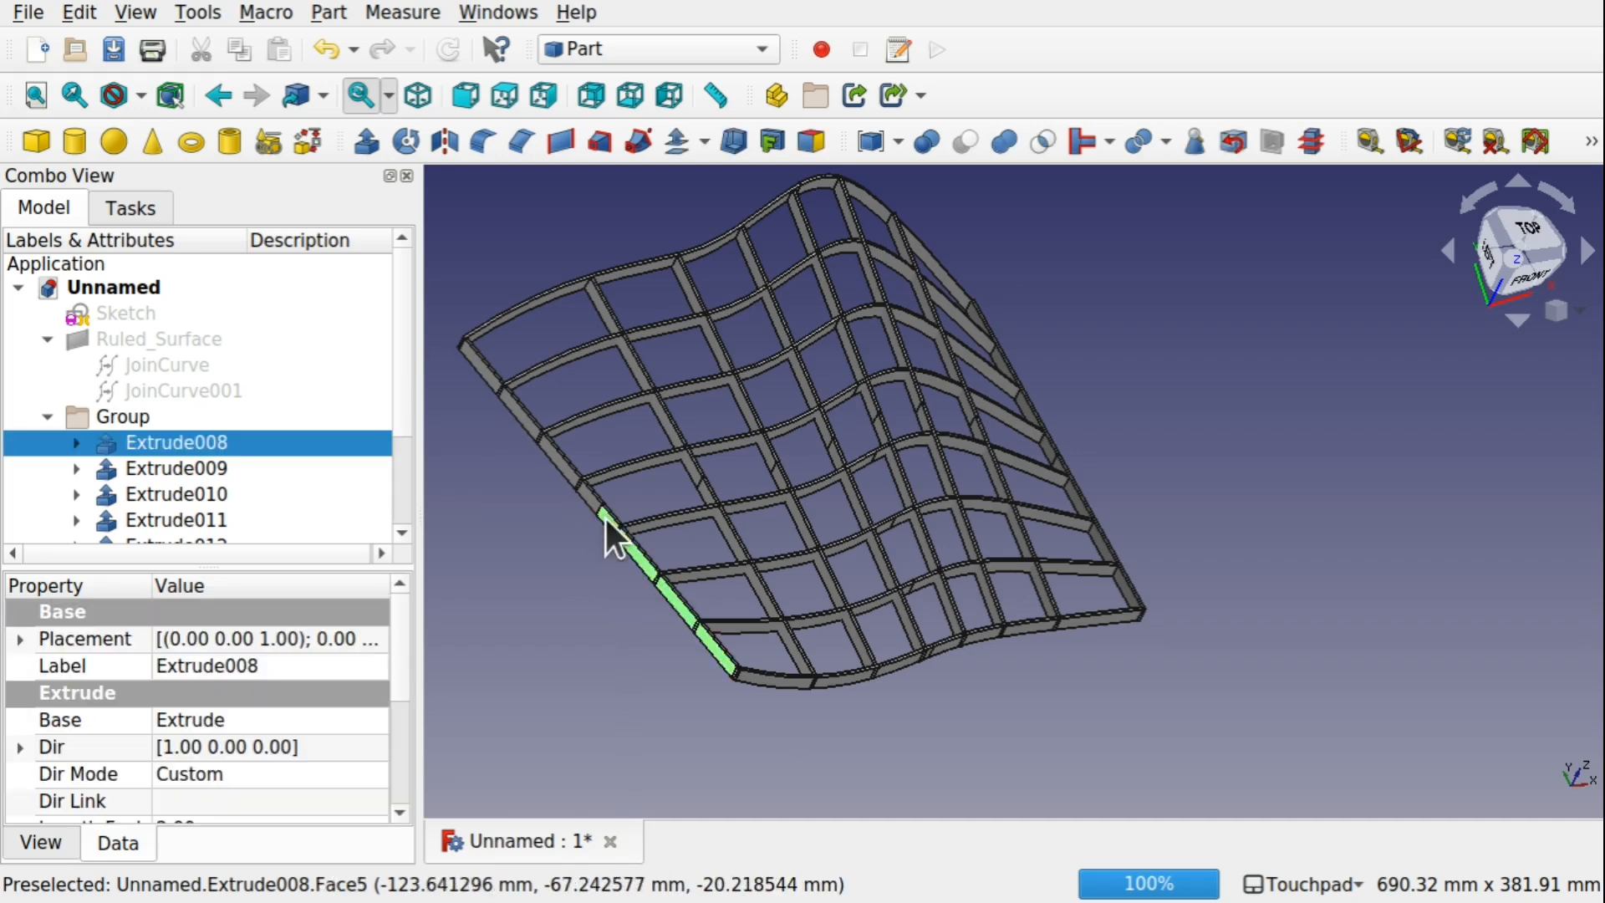
pyautogui.press('space')
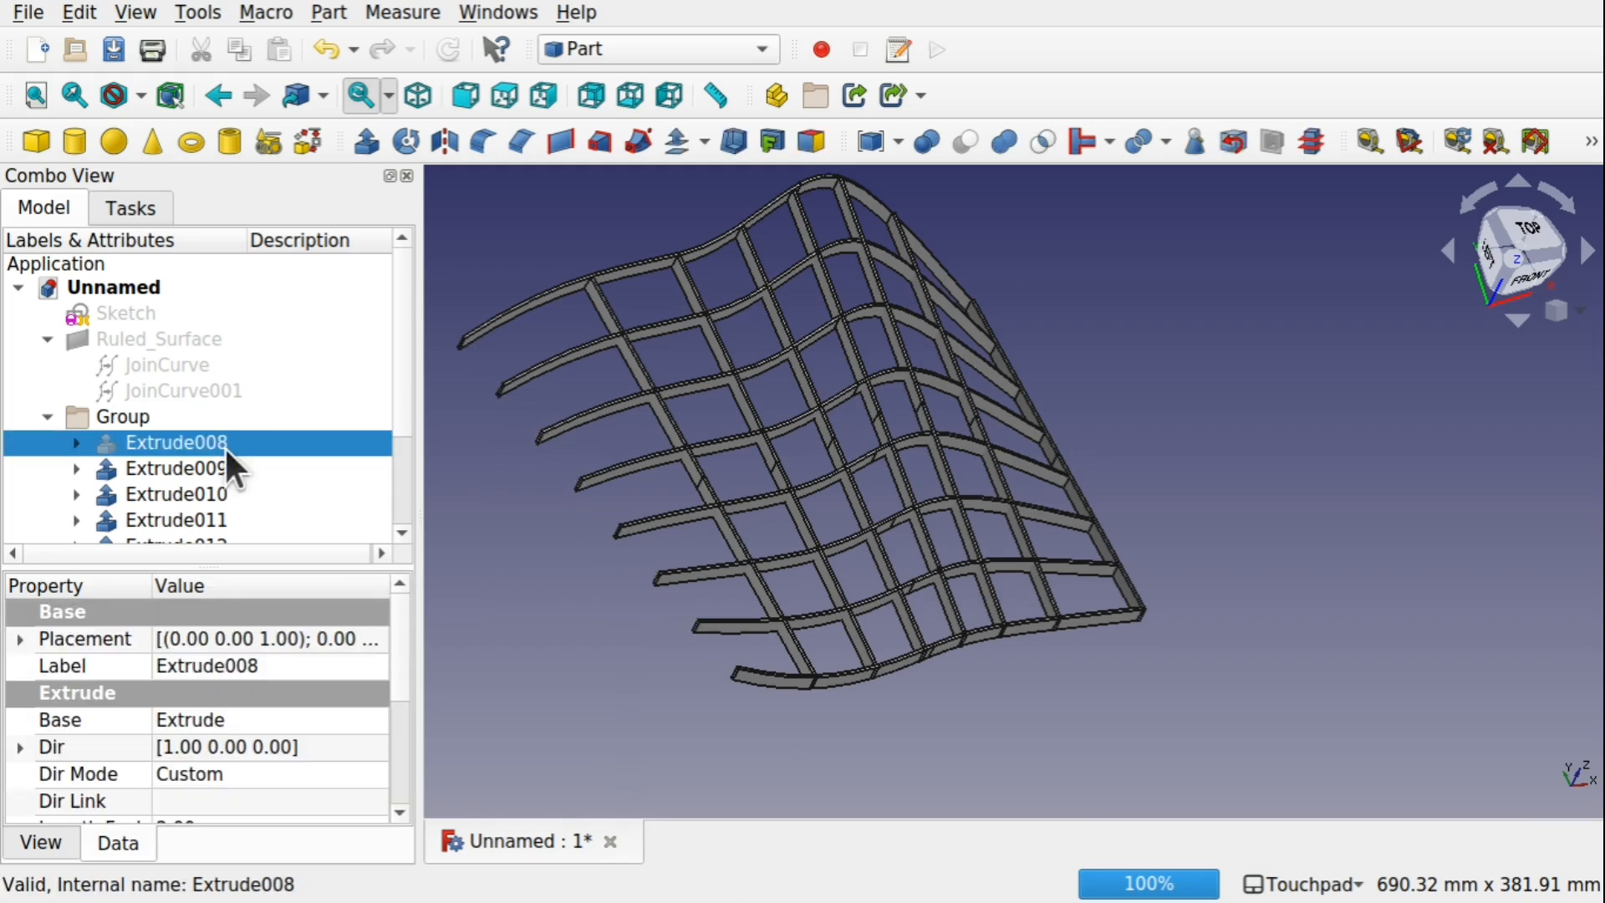
# Hide the remaining three border bars of the lattice, Extrude024, Extrude031 and Extrude015
pyautogui.click(833, 680)
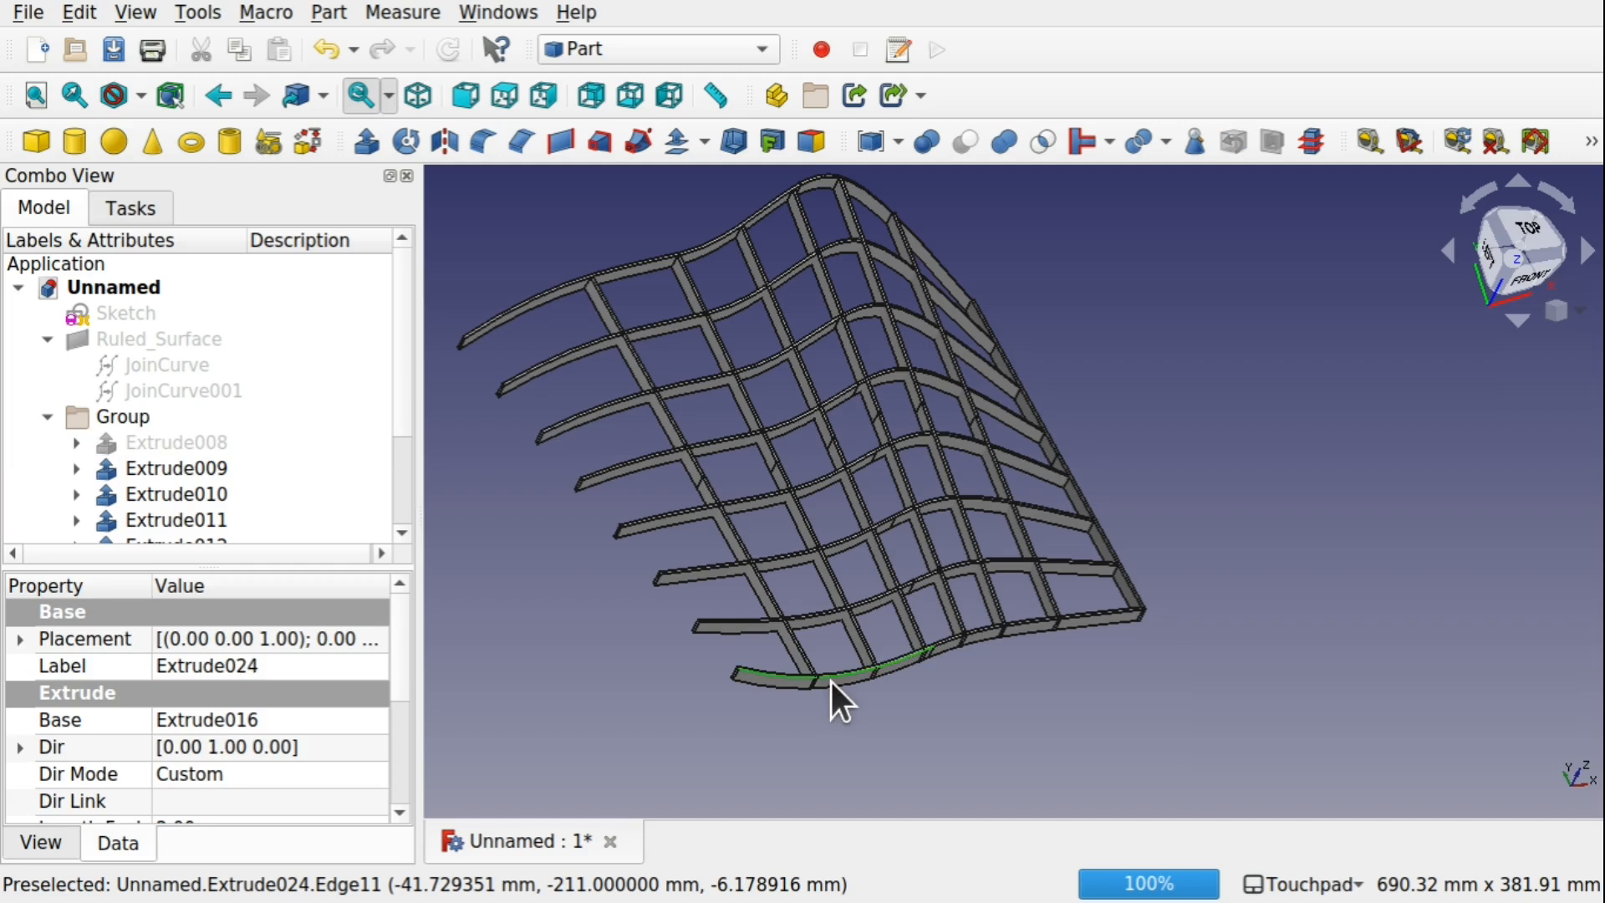
pyautogui.press('space')
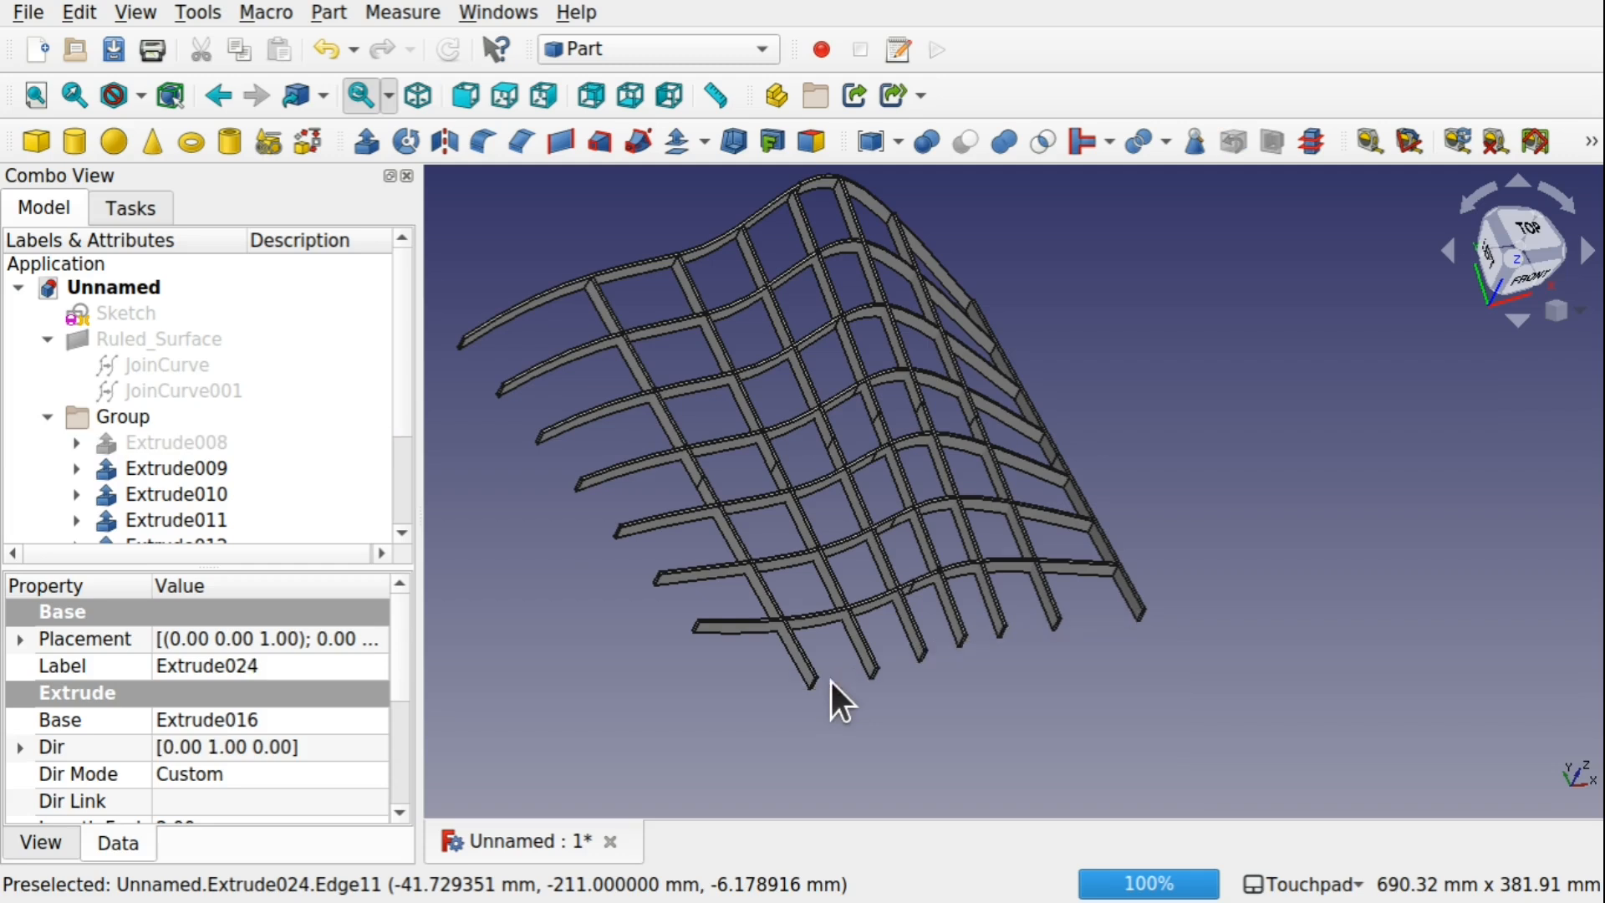
pyautogui.click(715, 247)
pyautogui.press('space')
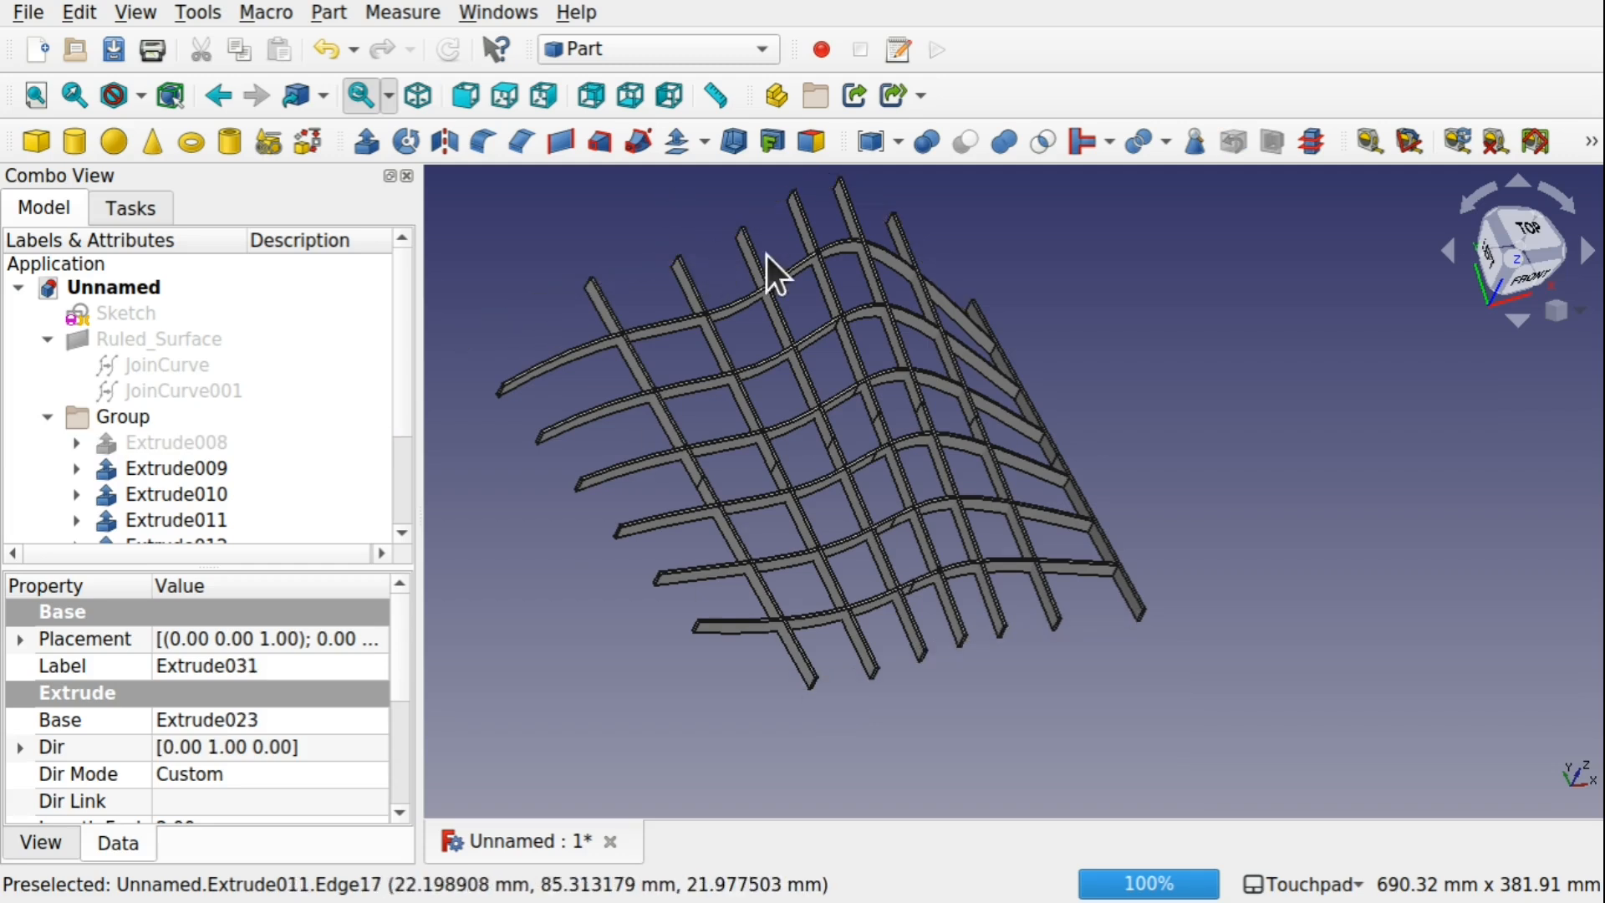
pyautogui.click(1110, 554)
pyautogui.press('space')
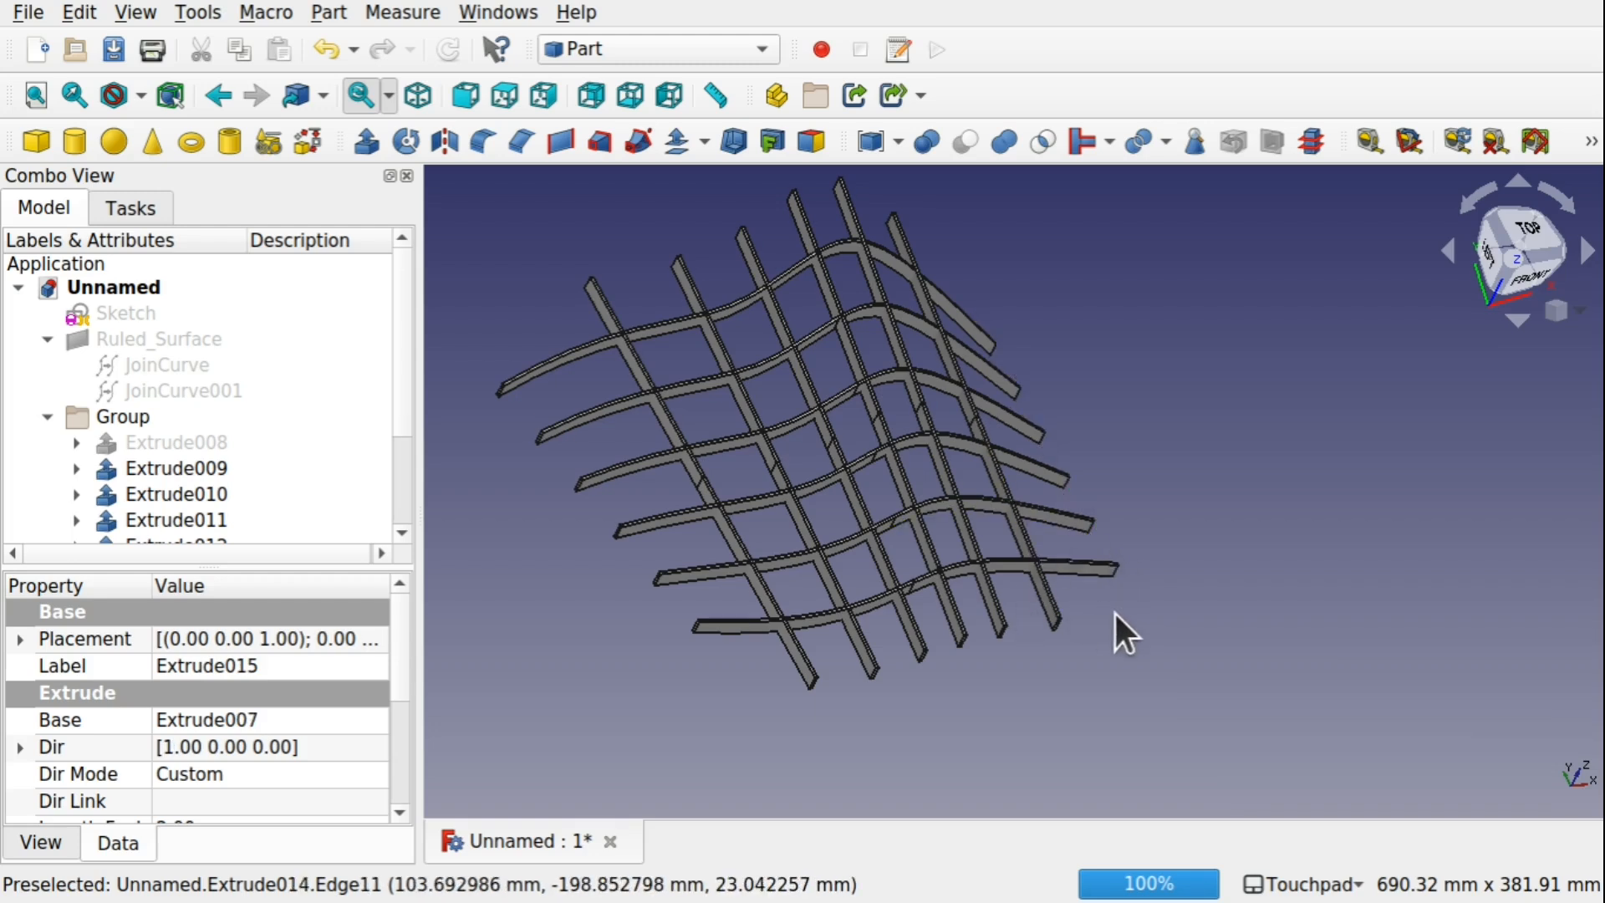
# Show Ruled_Surface together with the lattice and inspect how the bars meet it from below and behind
pyautogui.keyDown('alt'); pyautogui.moveTo(1114, 610); pyautogui.dragTo(1022, 580); pyautogui.keyUp('alt')
pyautogui.scroll(-3, 1022, 580)
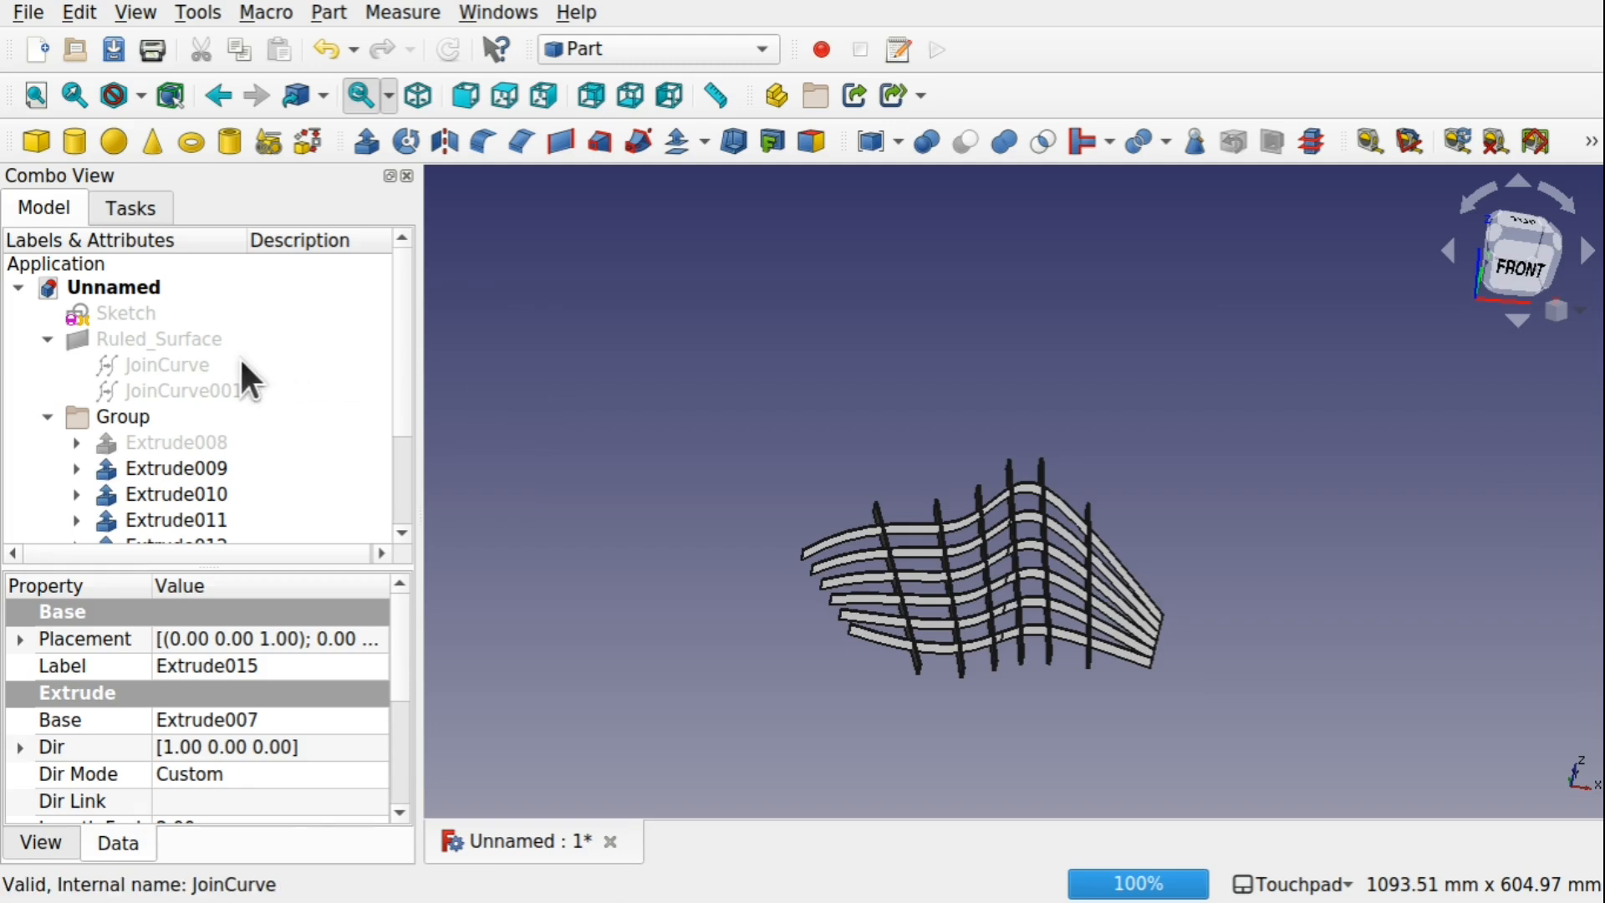
pyautogui.click(194, 339)
pyautogui.keyDown('alt'); pyautogui.moveTo(920, 598); pyautogui.dragTo(843, 736); pyautogui.keyUp('alt')
pyautogui.click(843, 735)
pyautogui.keyDown('alt'); pyautogui.moveTo(1214, 684); pyautogui.dragTo(1204, 614); pyautogui.keyUp('alt')
pyautogui.scroll(4, 1110, 443)
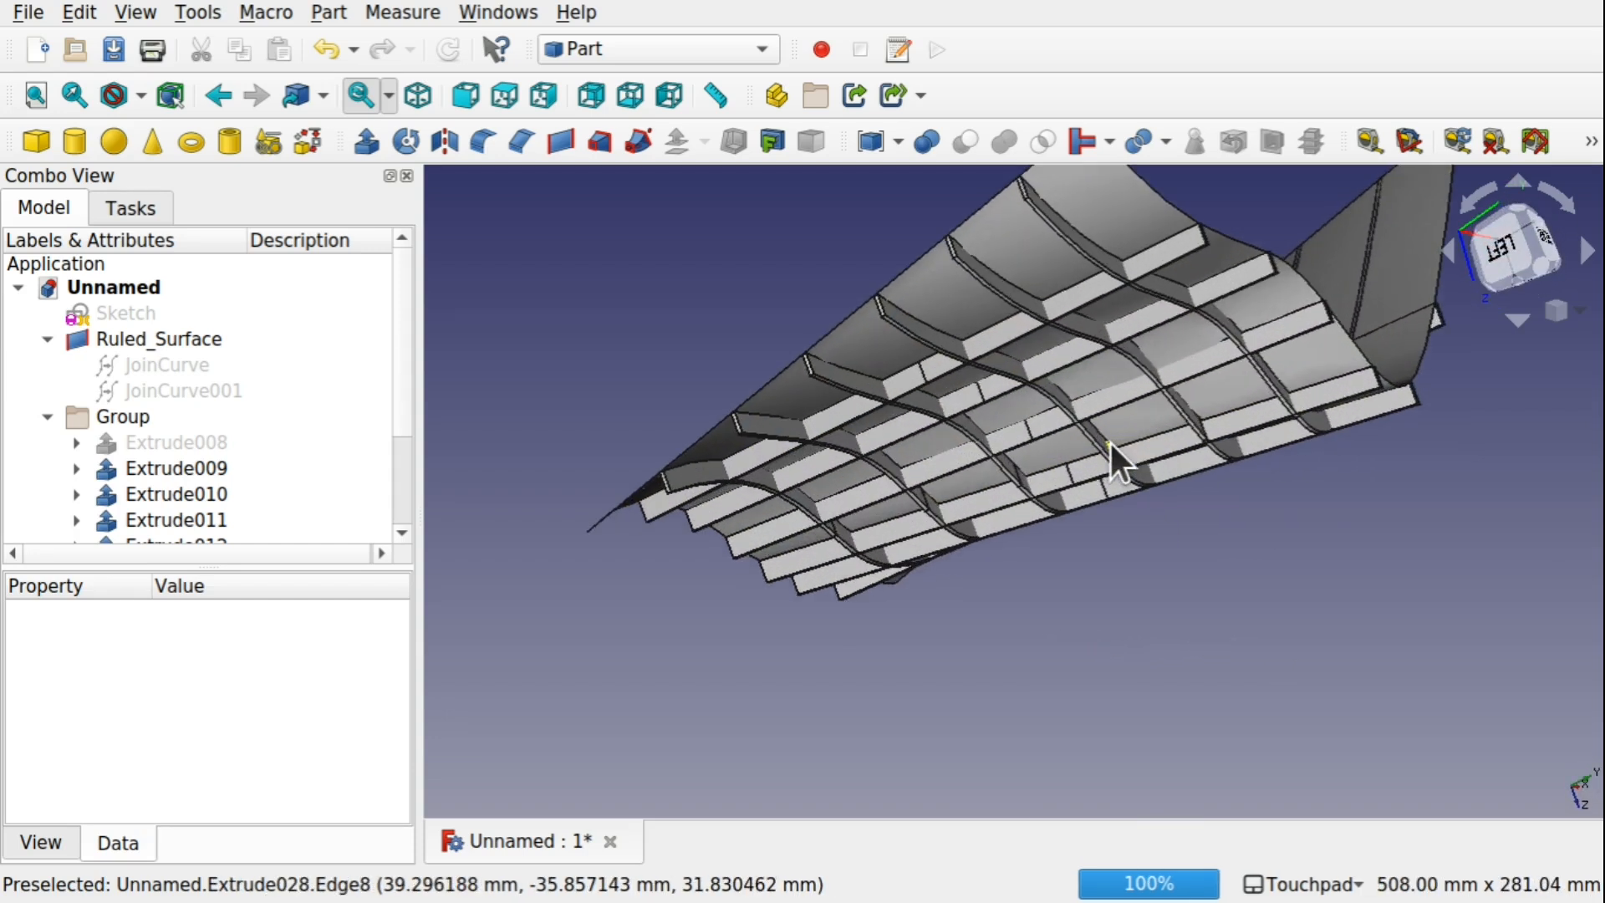
pyautogui.moveTo(1110, 443)
pyautogui.keyDown('alt'); pyautogui.mouseDown()
pyautogui.moveTo(1086, 426)
pyautogui.moveTo(928, 428)
pyautogui.moveTo(829, 465)
pyautogui.moveTo(832, 449)
pyautogui.mouseUp(); pyautogui.keyUp('alt')
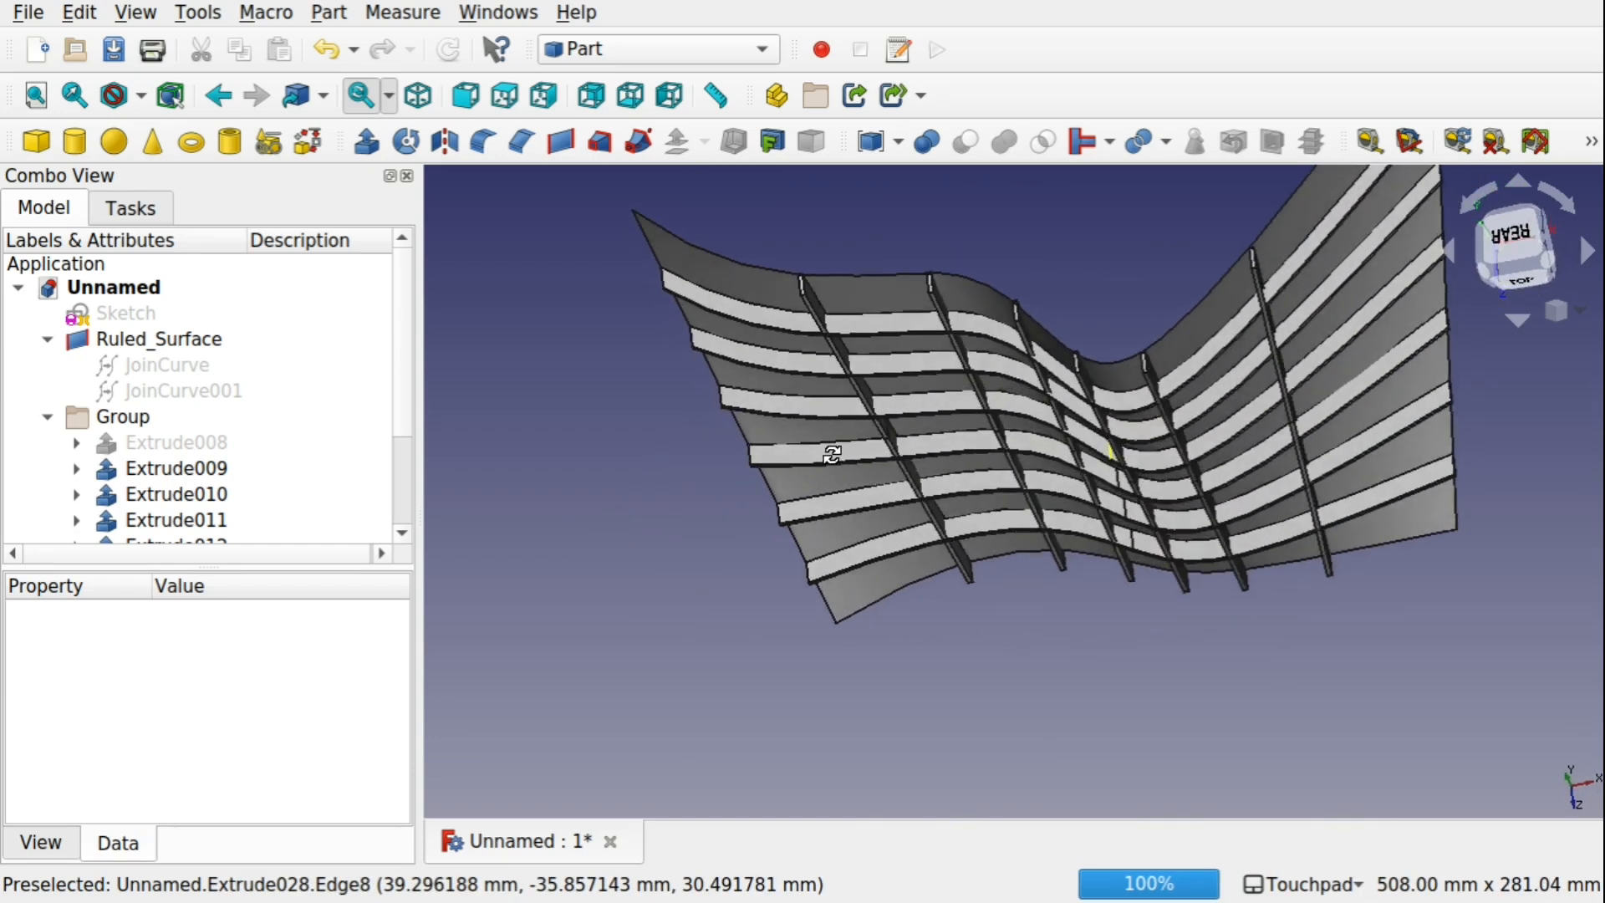
# Open Sketch for editing and lower the first B-spline's highest control point to just above the horizontal axis
pyautogui.click(162, 311)
pyautogui.doubleClick(134, 315)
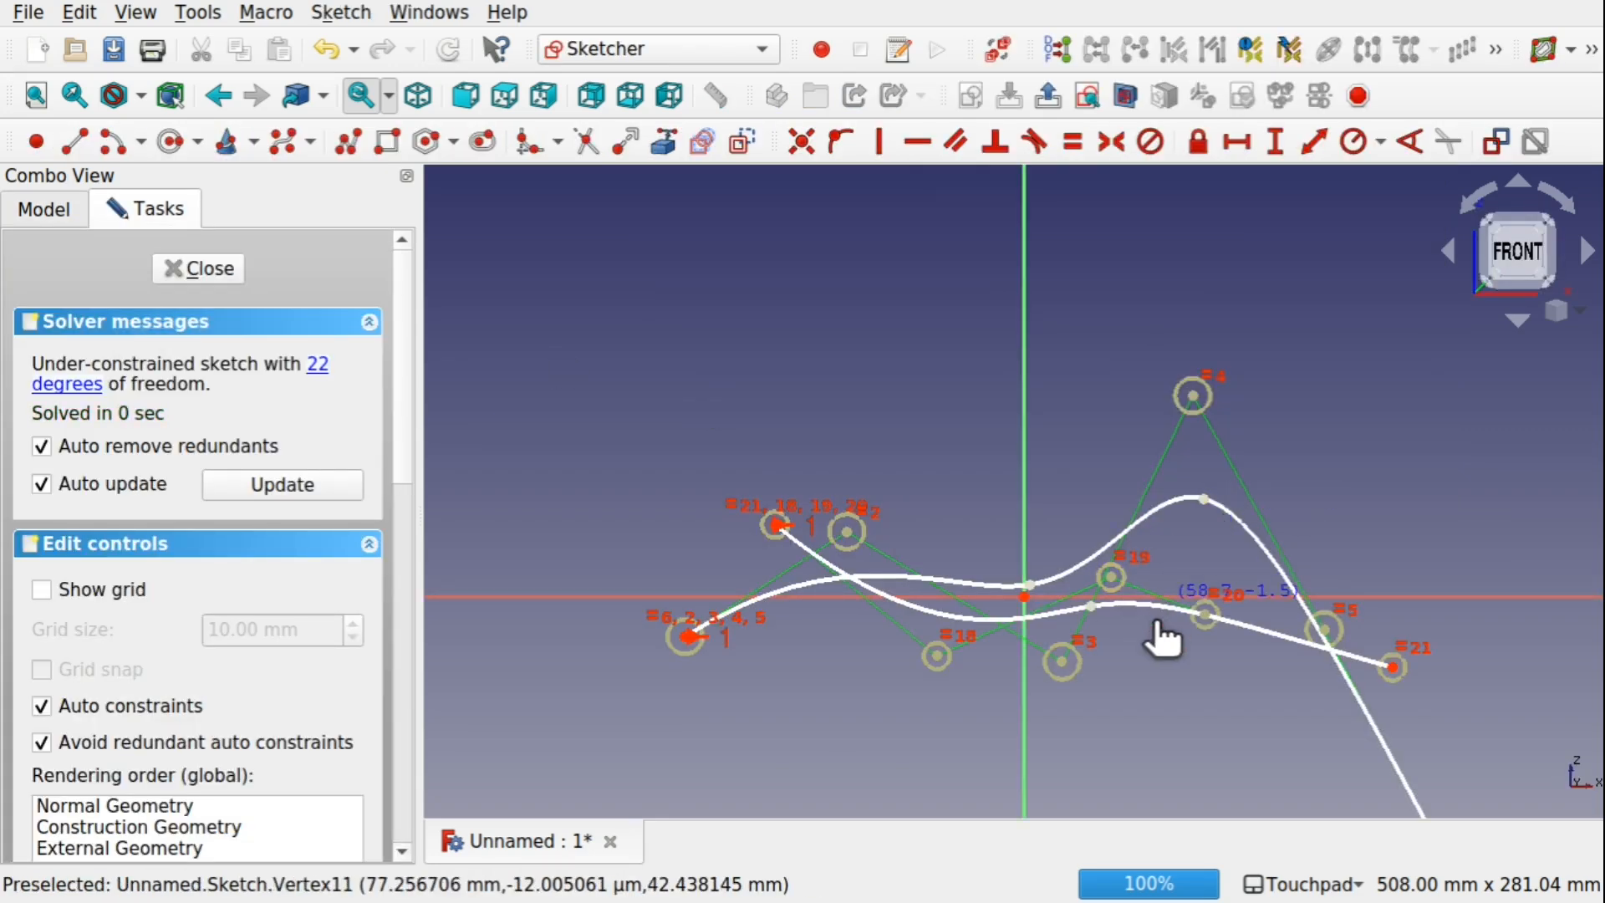
pyautogui.moveTo(1195, 396); pyautogui.dragTo(1175, 554)
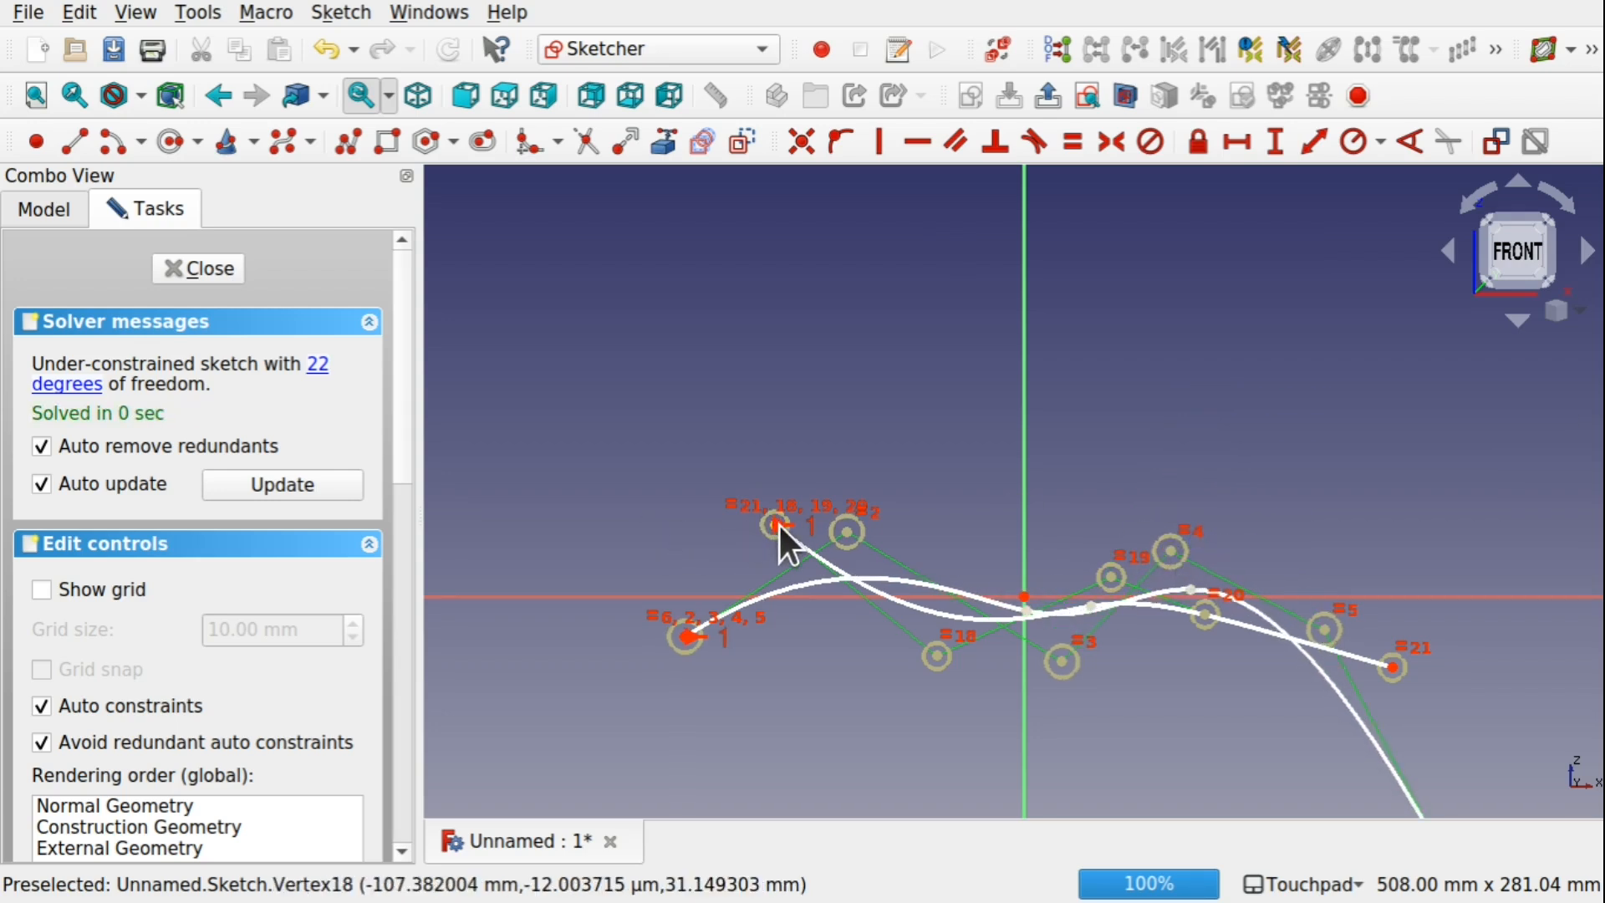
# Raise the second B-spline's left endpoint, move its adjacent control point to about X 20 mm, Z 69 mm, and finish the sketch to review the reshaped lattice
pyautogui.moveTo(778, 524); pyautogui.dragTo(816, 325)
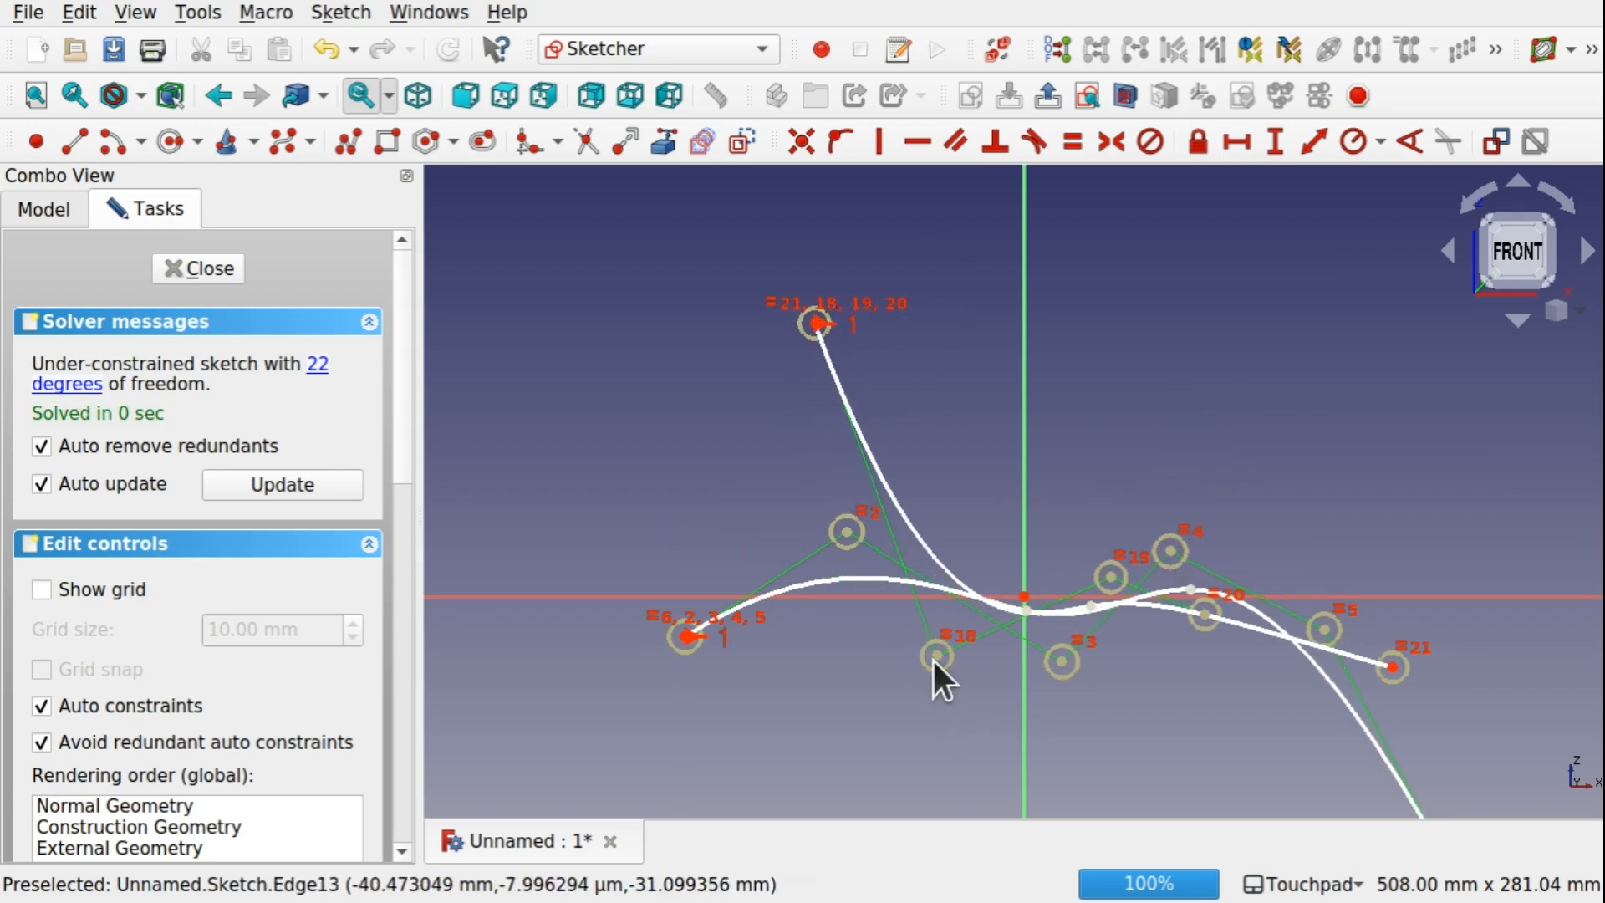
pyautogui.moveTo(937, 657); pyautogui.dragTo(1071, 437)
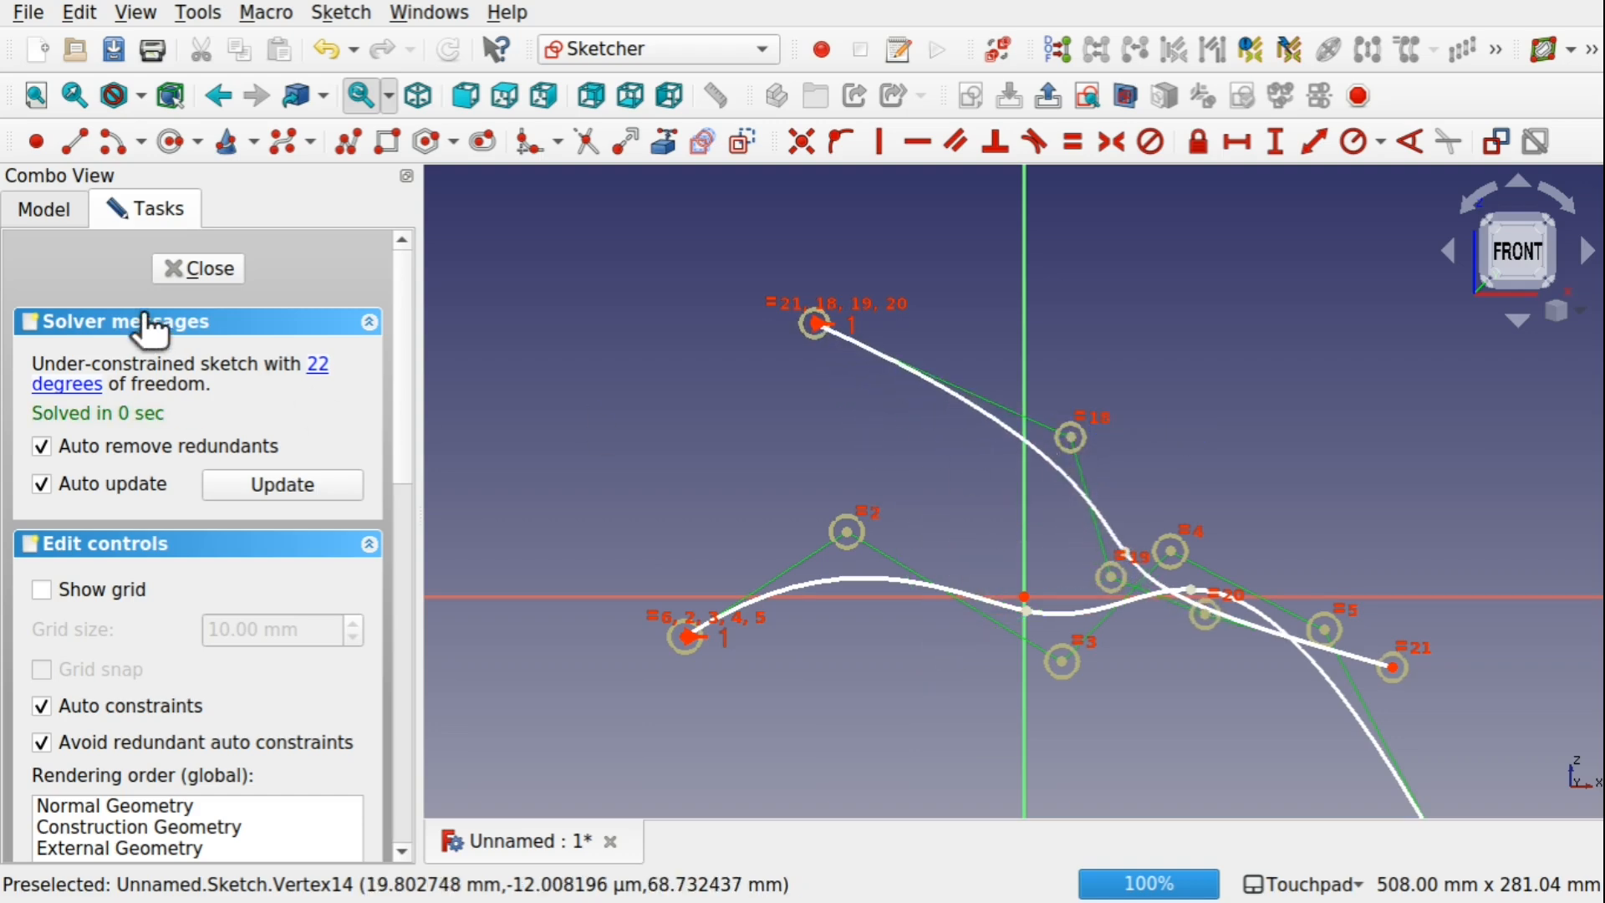
pyautogui.click(198, 268)
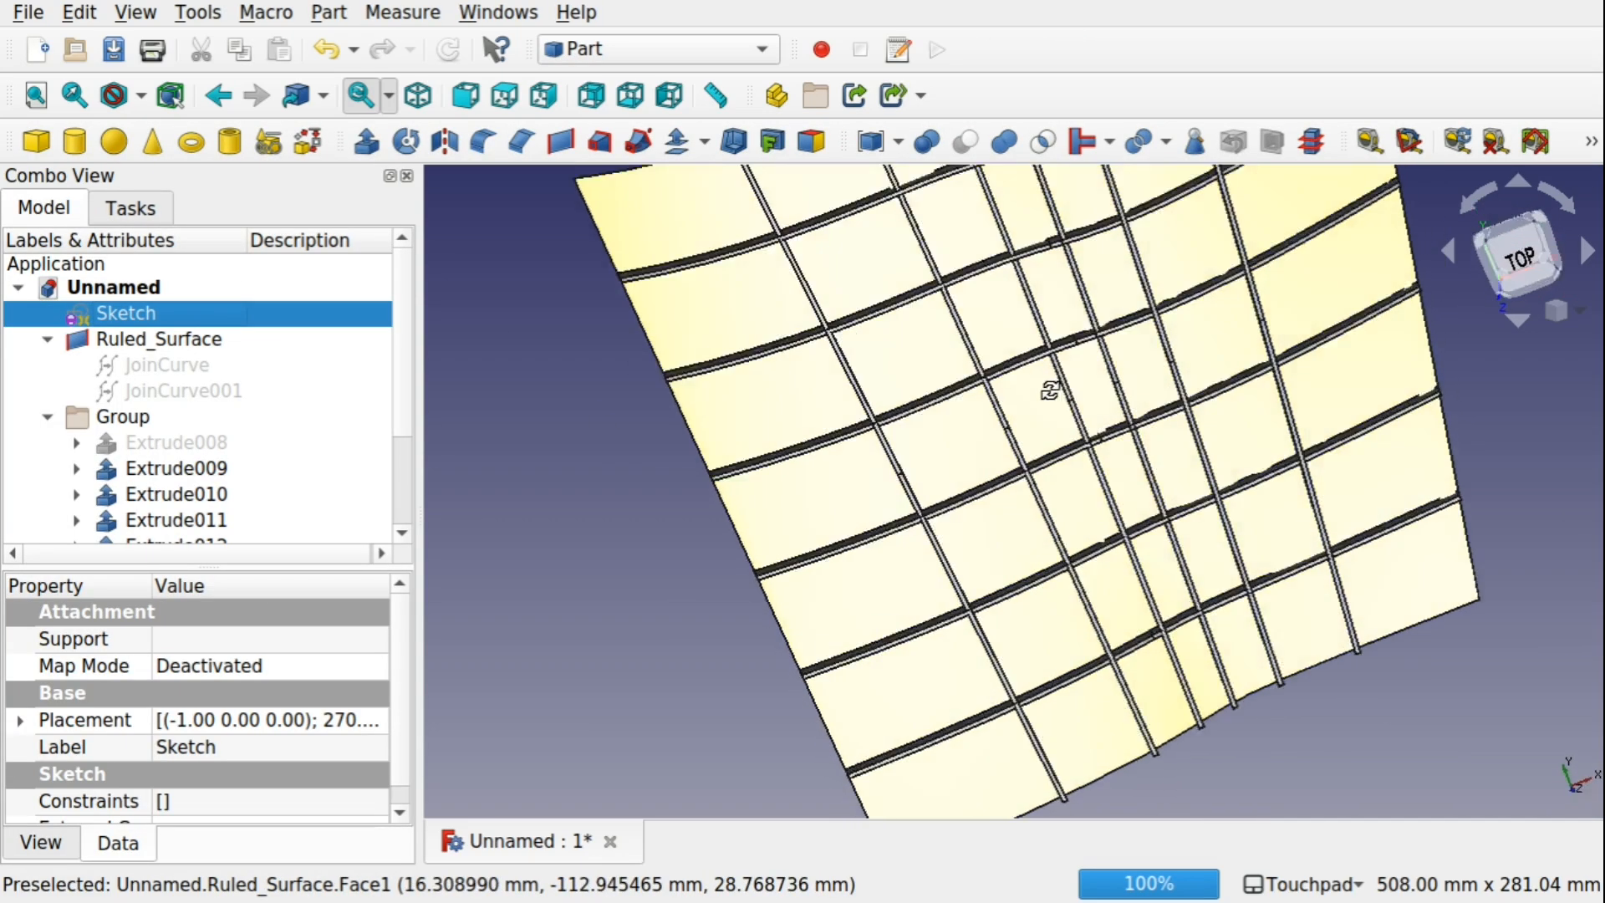
pyautogui.keyDown('alt'); pyautogui.moveTo(944, 237); pyautogui.dragTo(1071, 535); pyautogui.keyUp('alt')
pyautogui.scroll(-3, 950, 274)
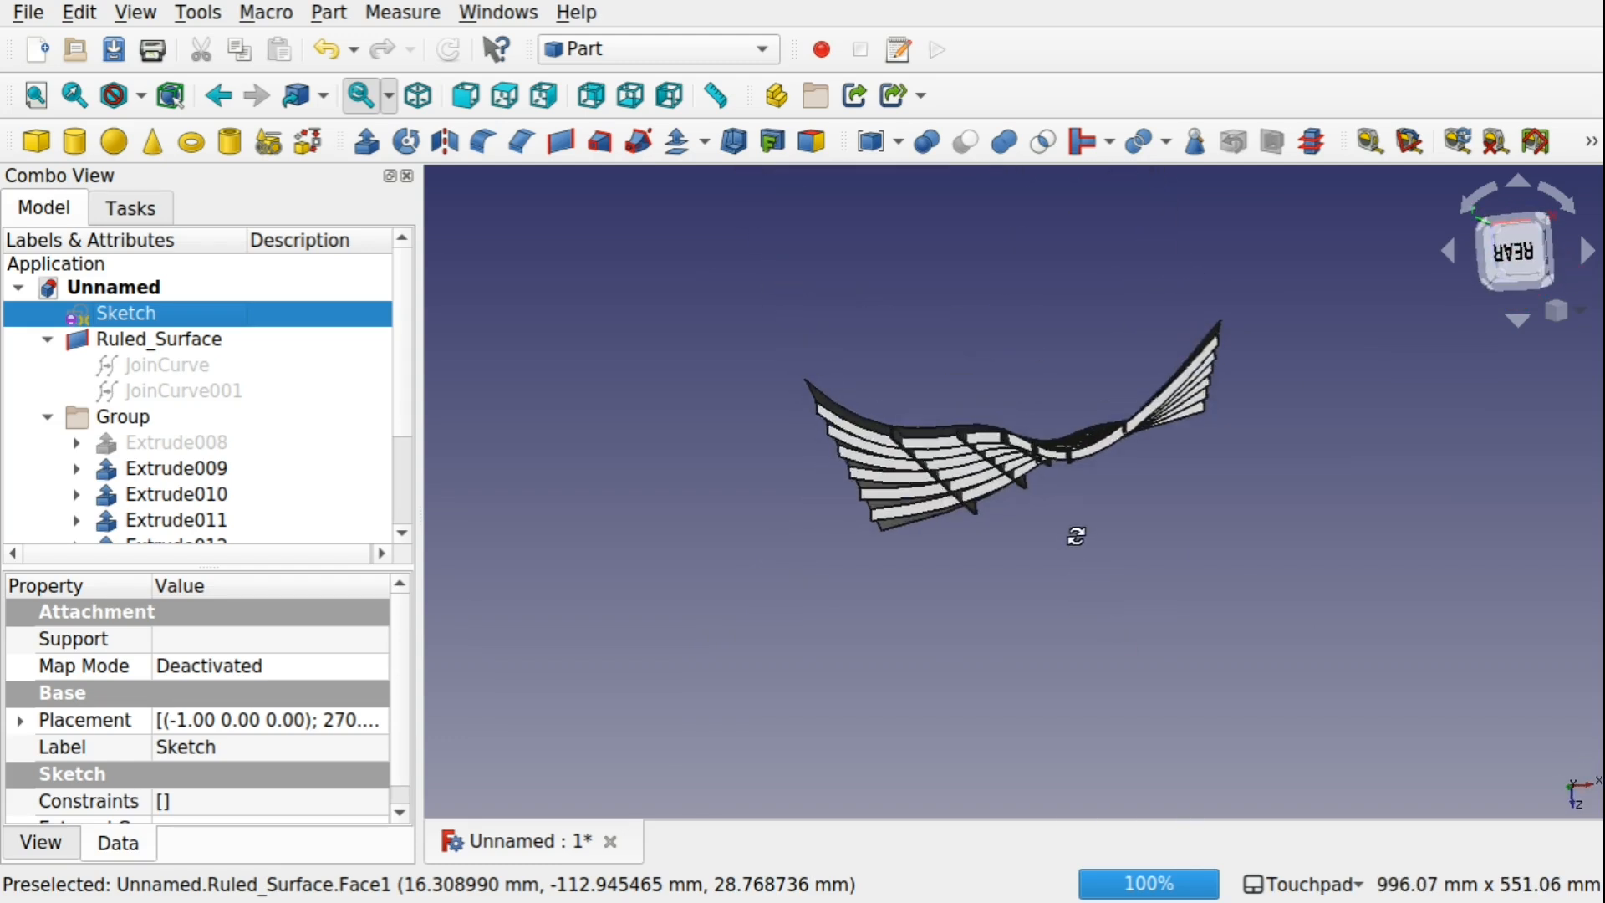
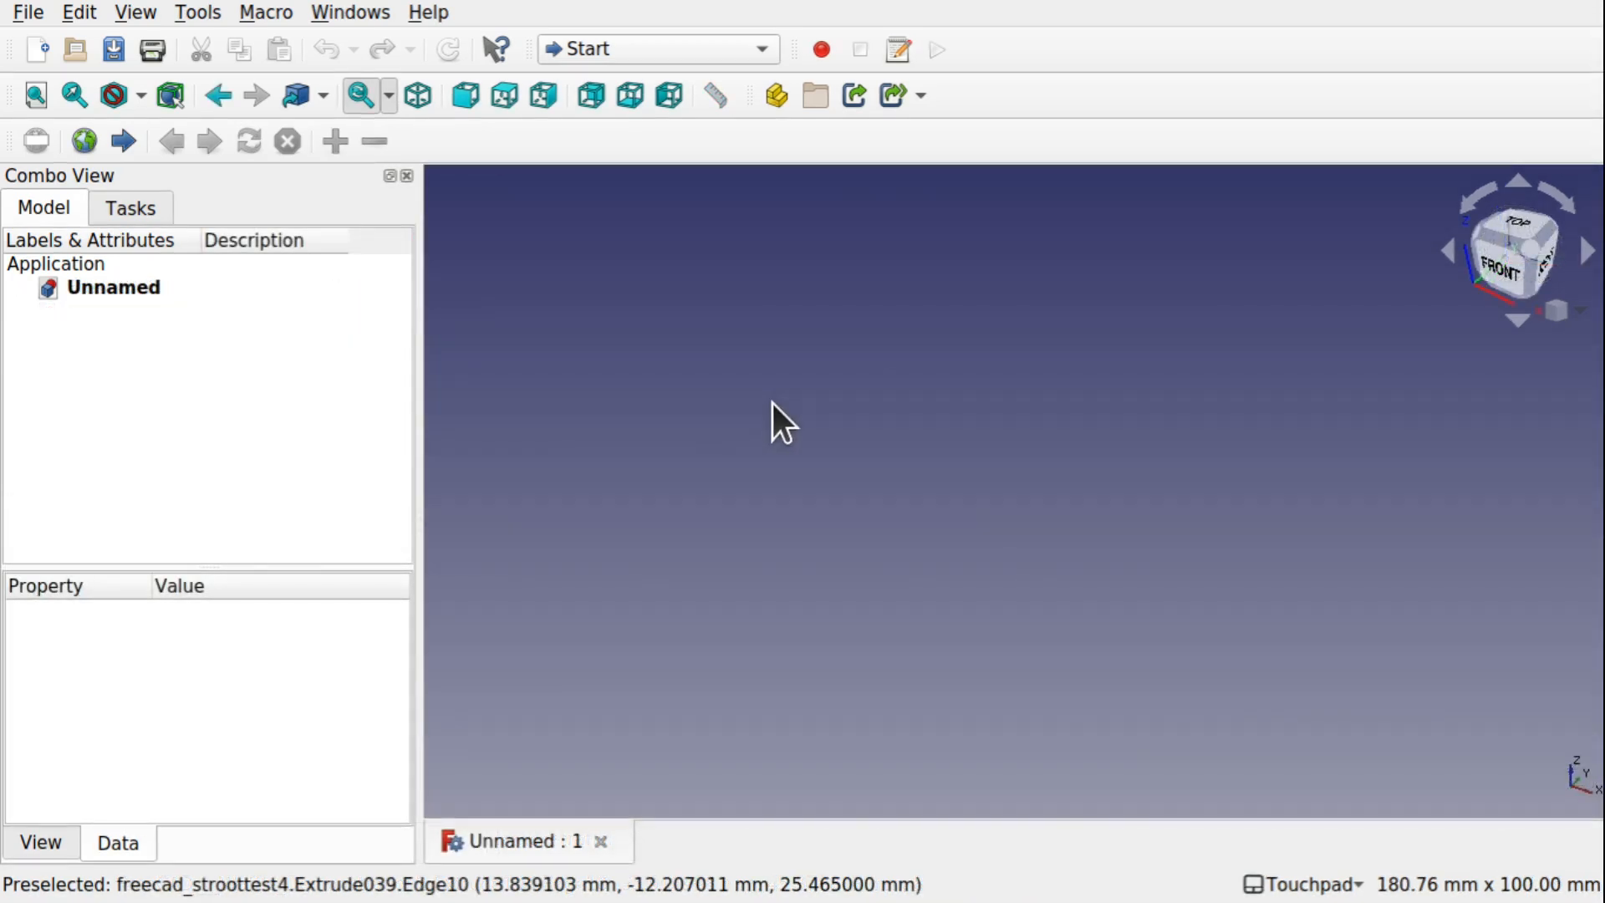
# Create a new sketch on the XZ-Plane in the Sketcher workbench
pyautogui.click(665, 49)
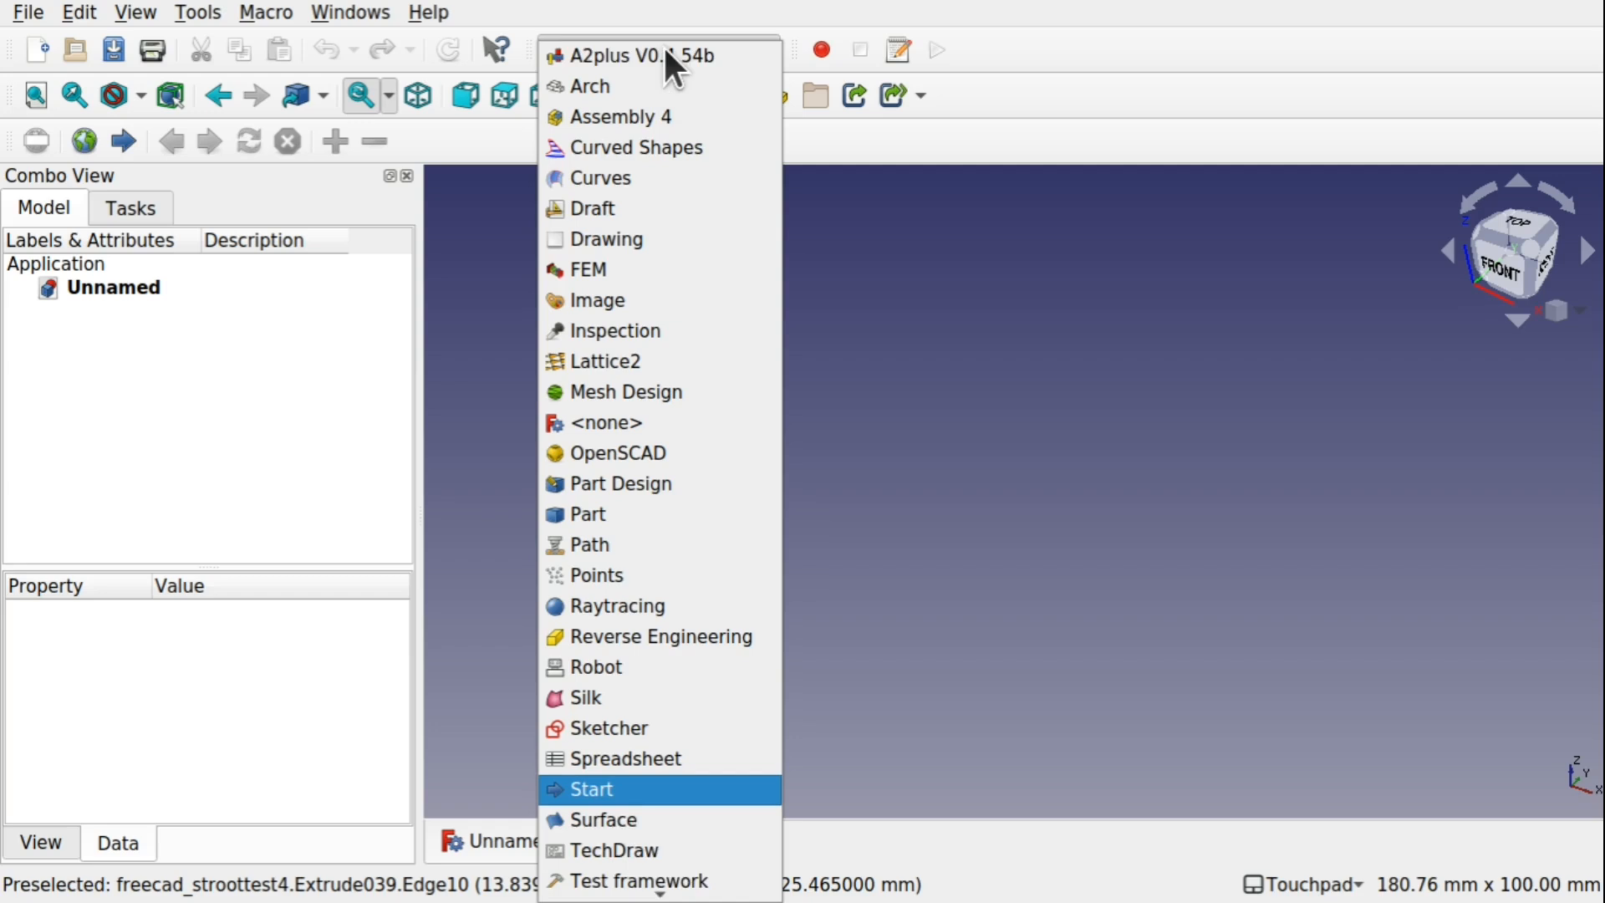
pyautogui.click(619, 727)
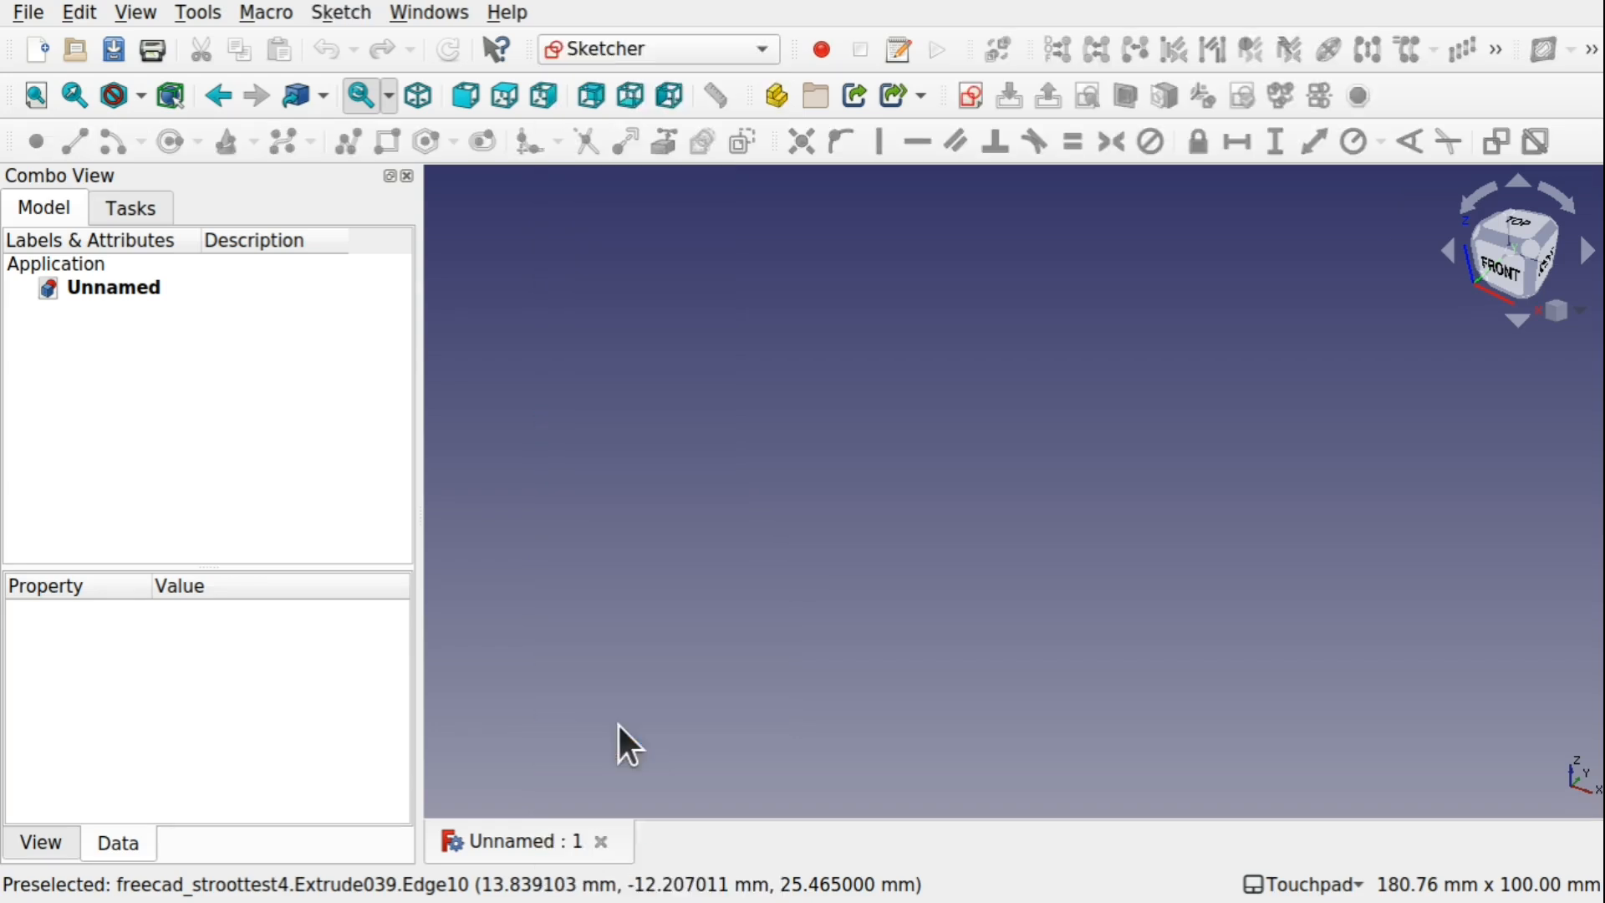
pyautogui.click(969, 99)
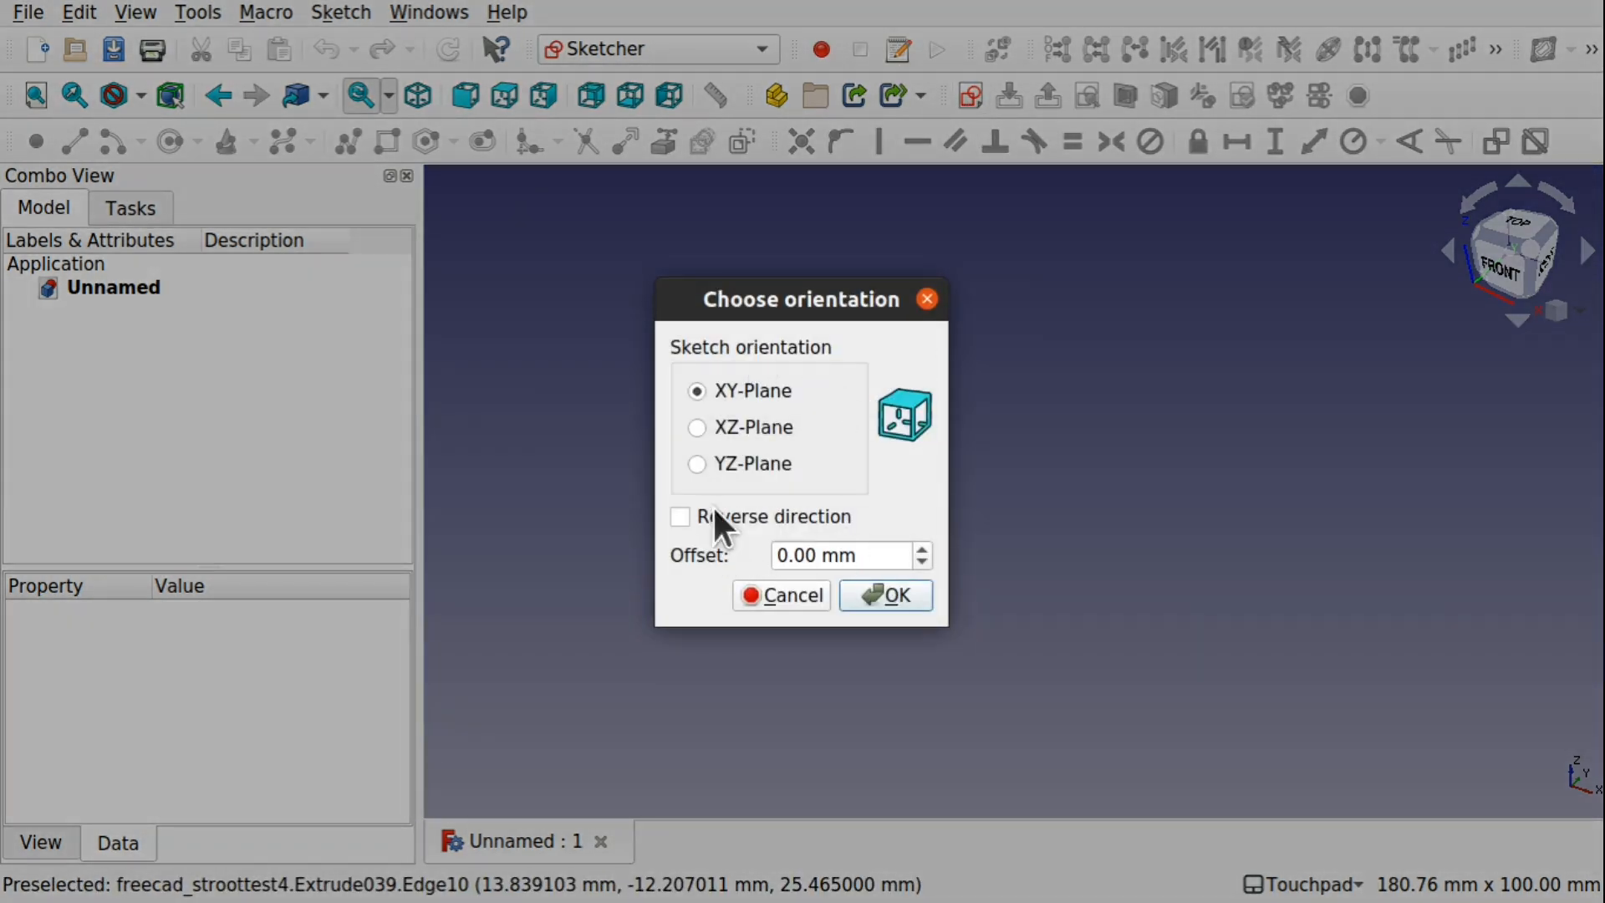
pyautogui.click(751, 437)
pyautogui.click(876, 596)
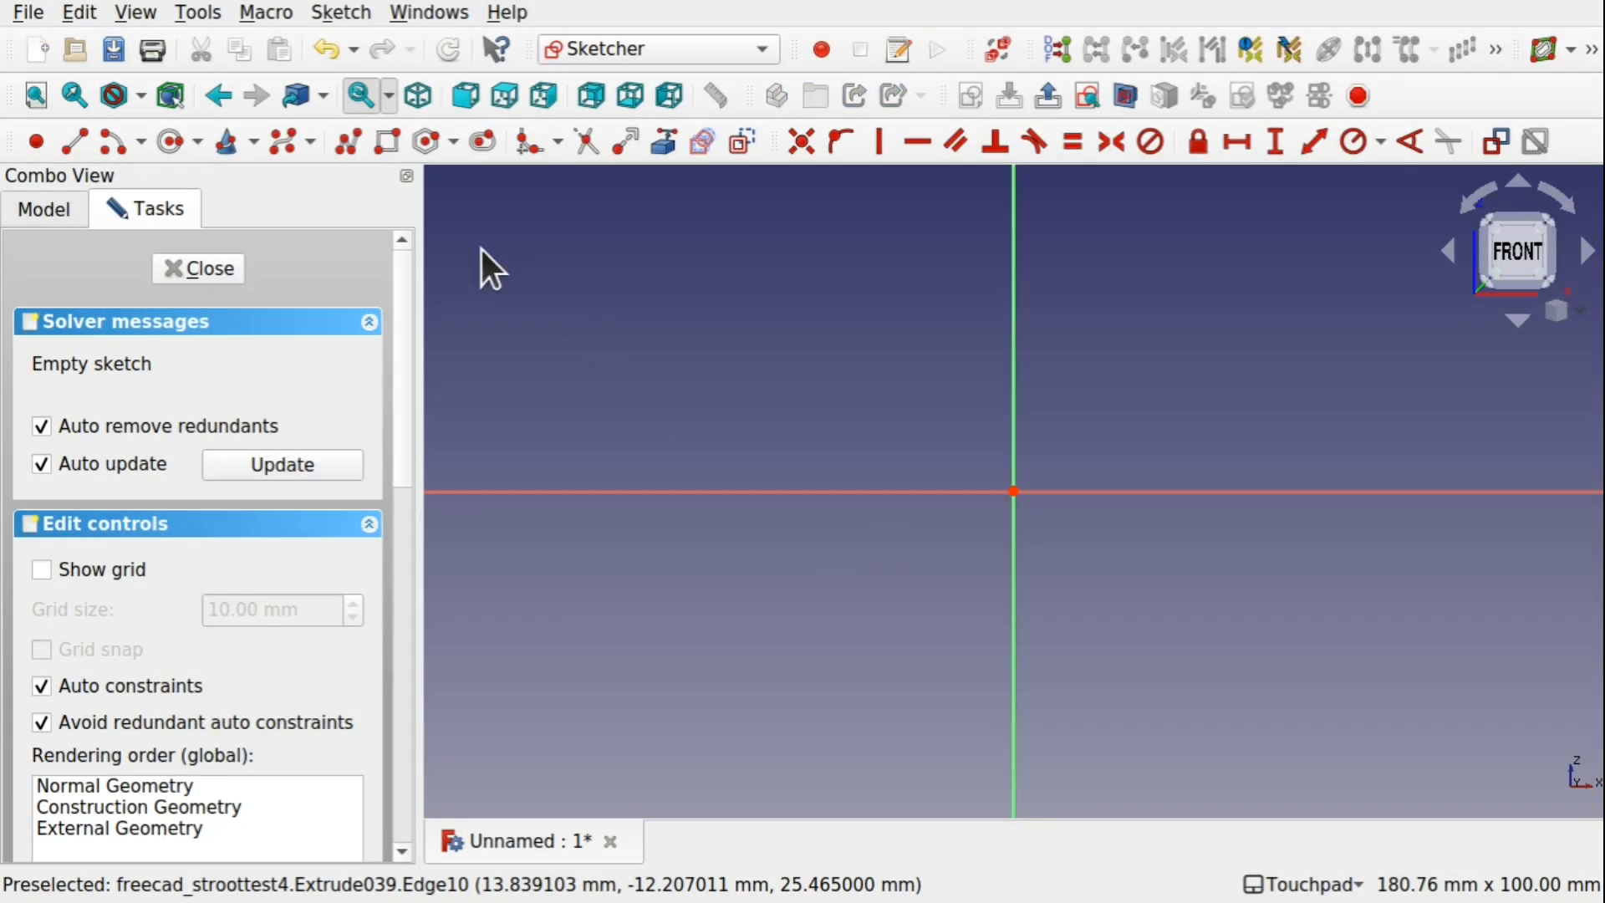
# Draw an open B-spline with five control points zigzagging across the horizontal axis, ending at about X 80 mm, Z -7 mm
pyautogui.click(278, 147)
pyautogui.click(639, 566)
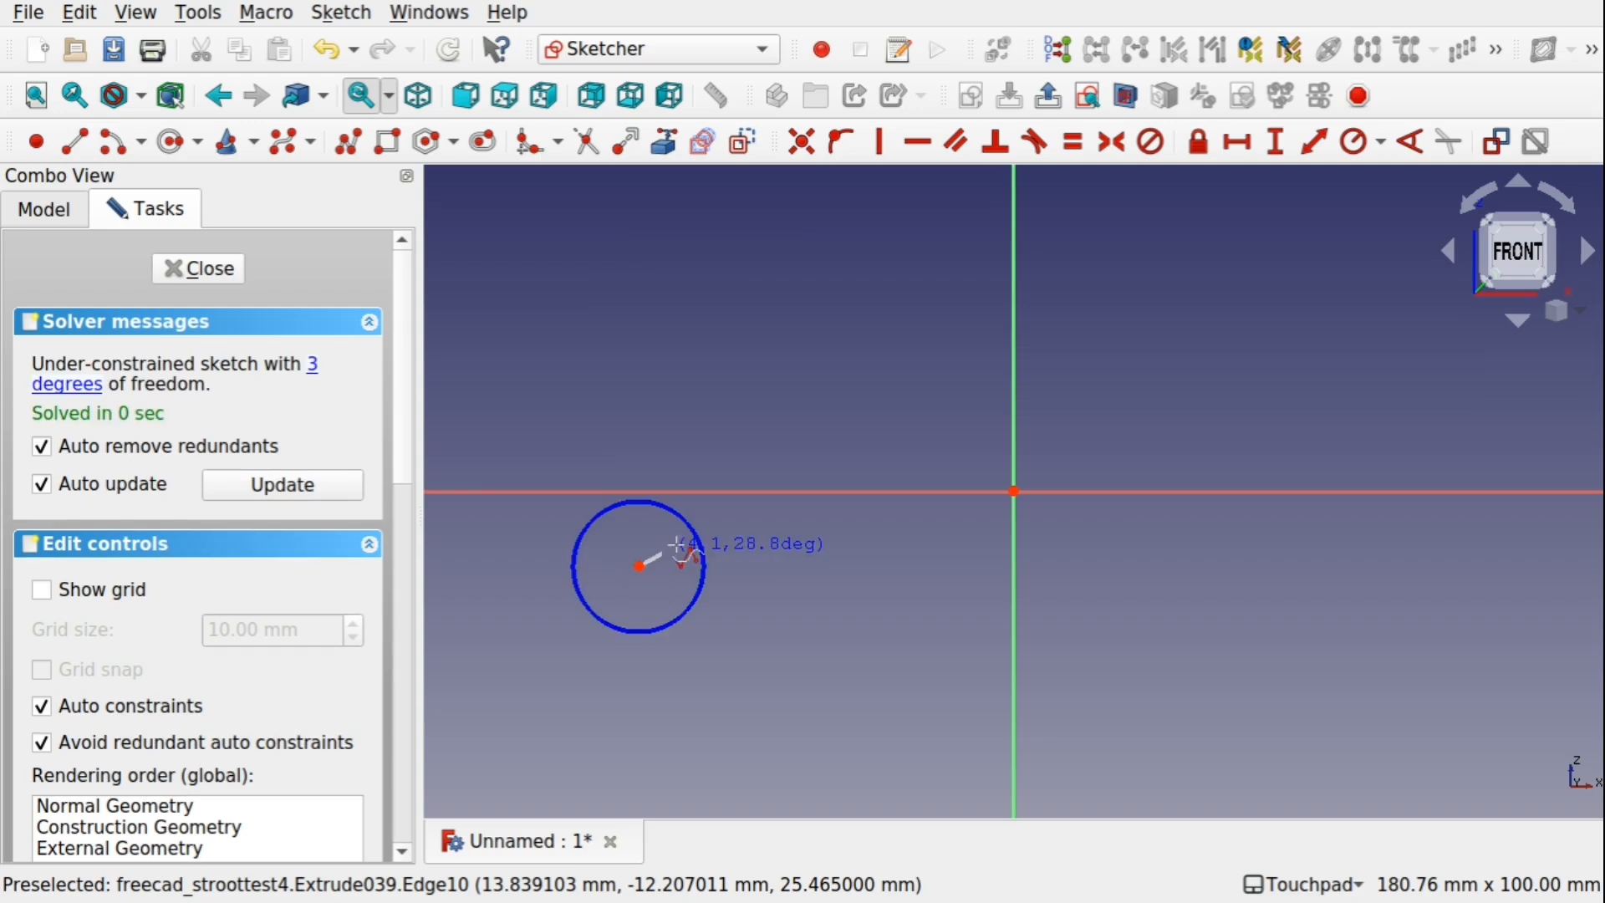
pyautogui.click(851, 450)
pyautogui.click(1152, 597)
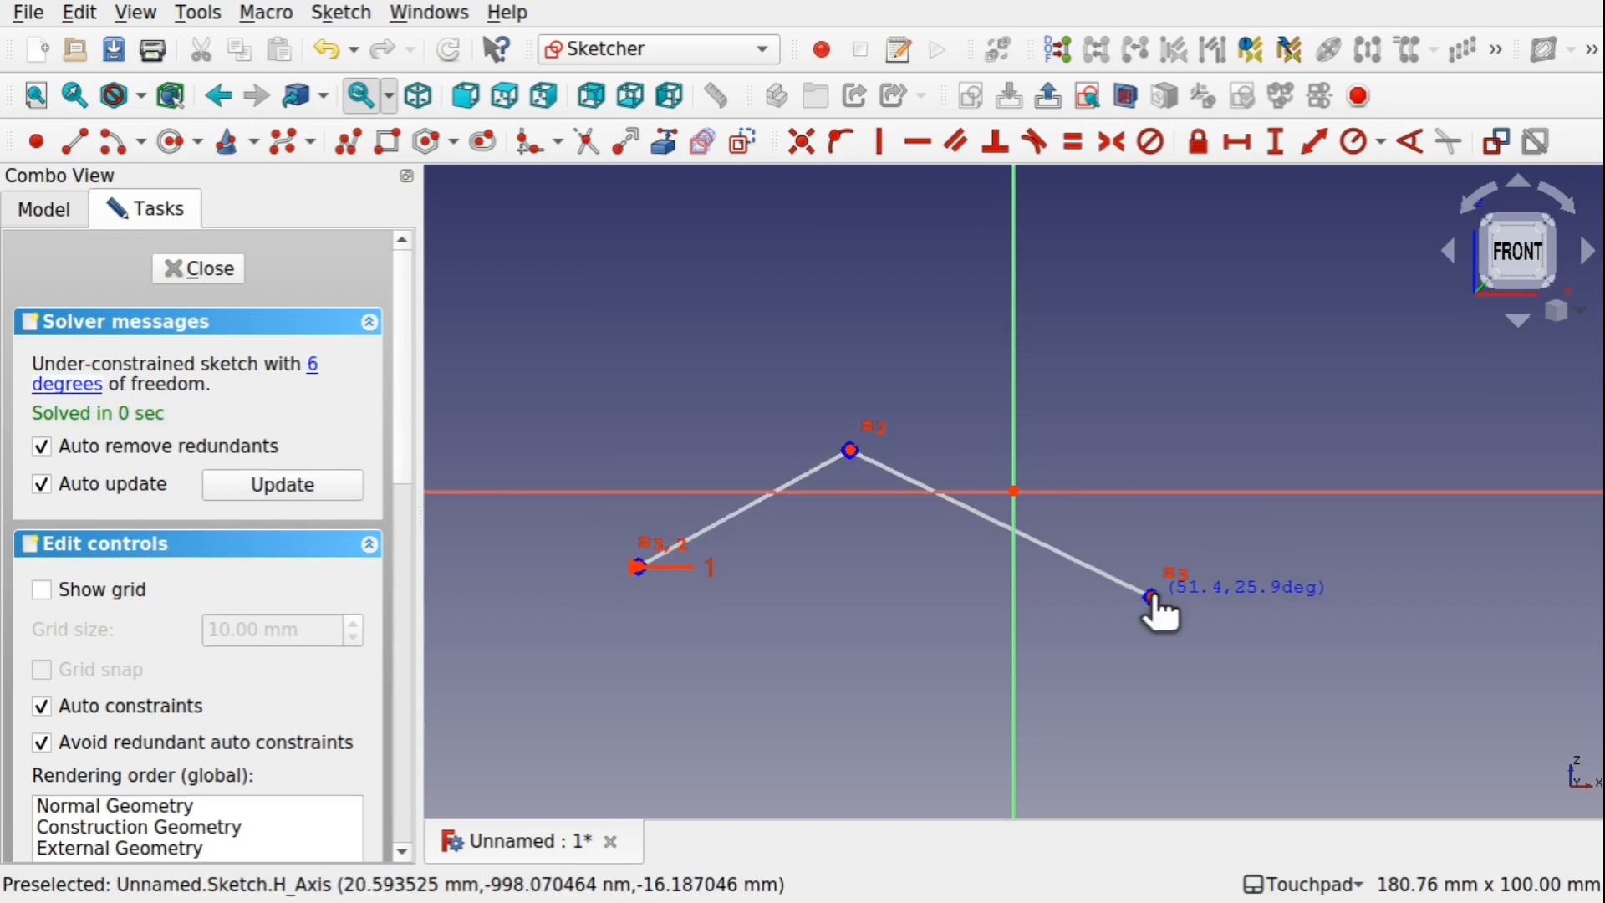
pyautogui.click(1381, 443)
pyautogui.click(1535, 539)
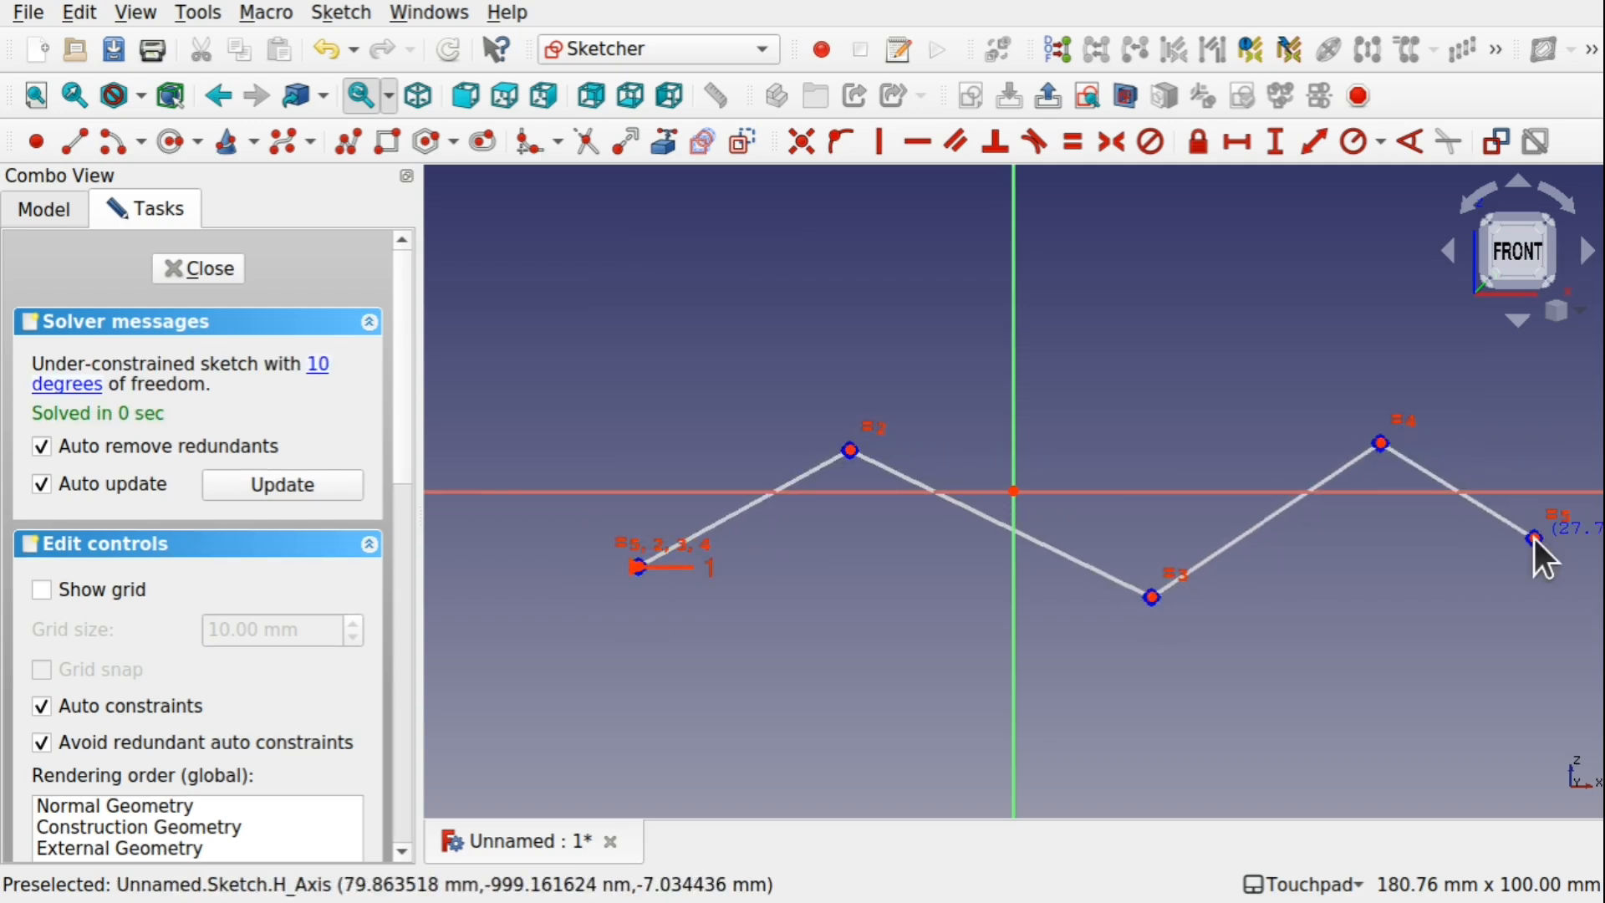
pyautogui.rightClick(1533, 539)
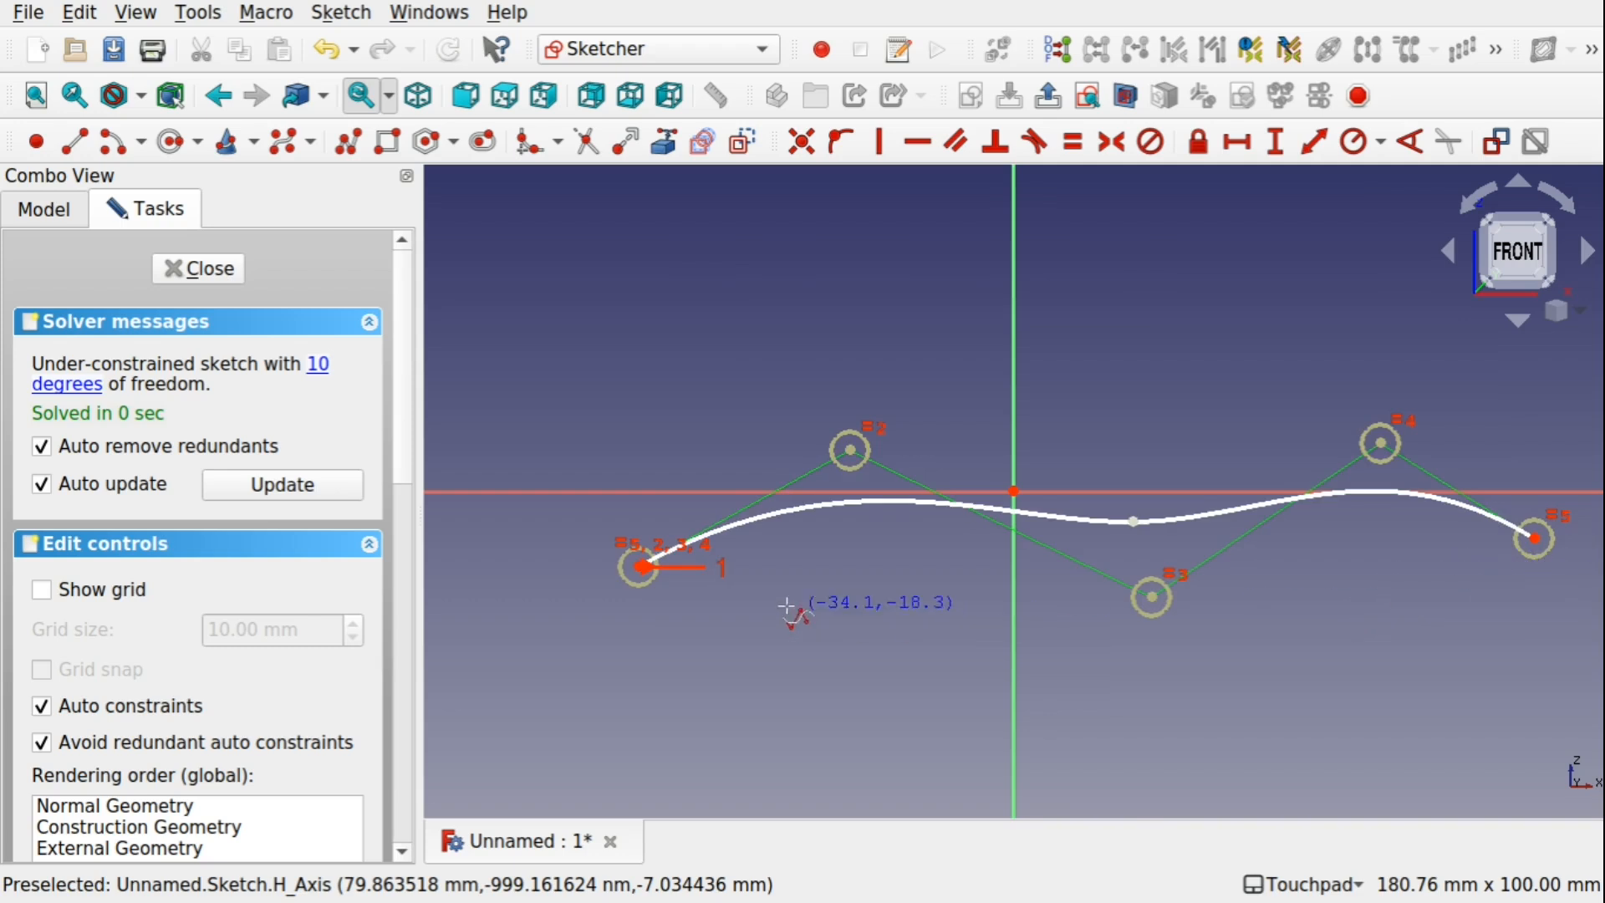
# Draw a second B-spline with four control points, peaking at about X -21 mm, Z 20 mm and ending at about X 75 mm, Z 20 mm
pyautogui.click(717, 592)
pyautogui.click(878, 359)
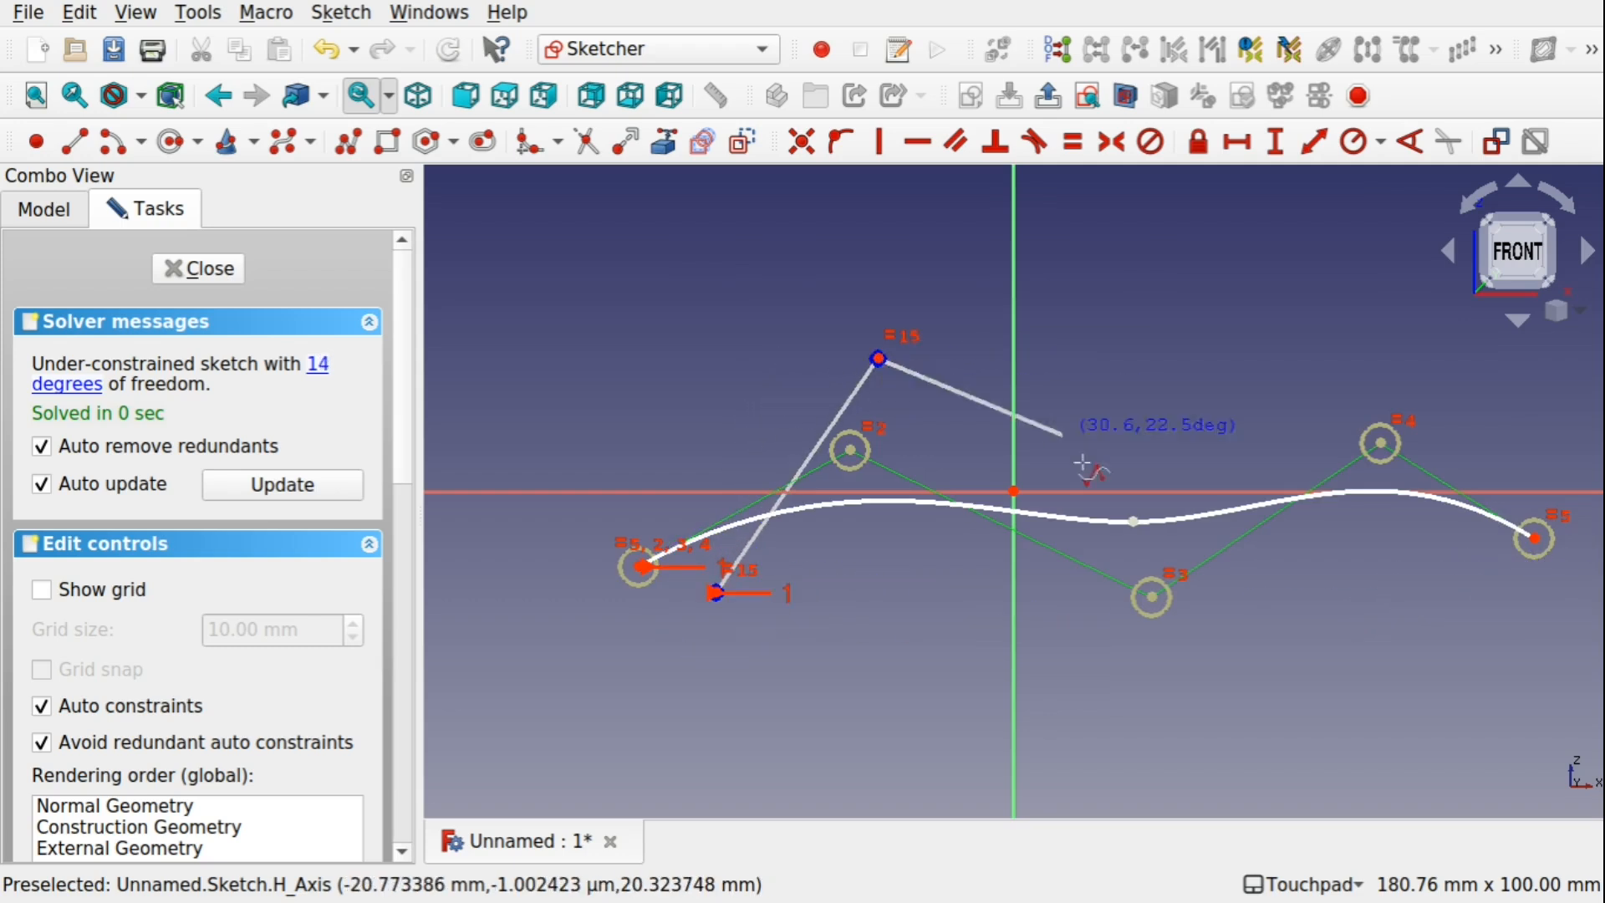
pyautogui.click(1266, 624)
pyautogui.click(1502, 359)
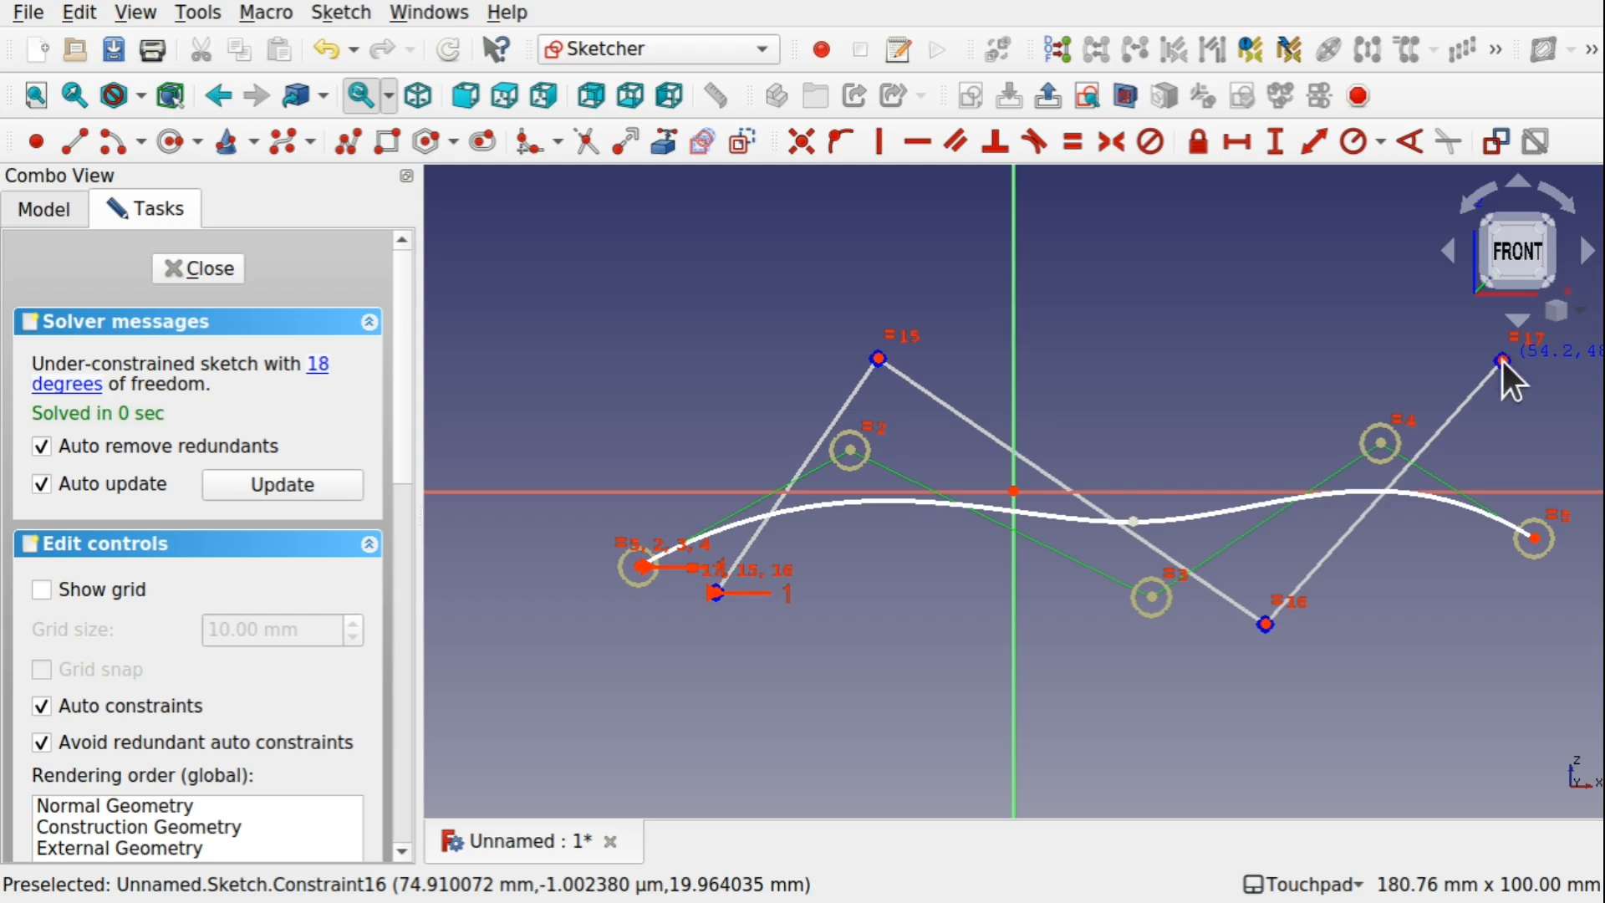
pyautogui.rightClick(1503, 359)
# Draw a third, sagging B-spline with four control points ending at about X 66 mm, Z -13 mm, and finish the sketch in isometric view
pyautogui.click(712, 450)
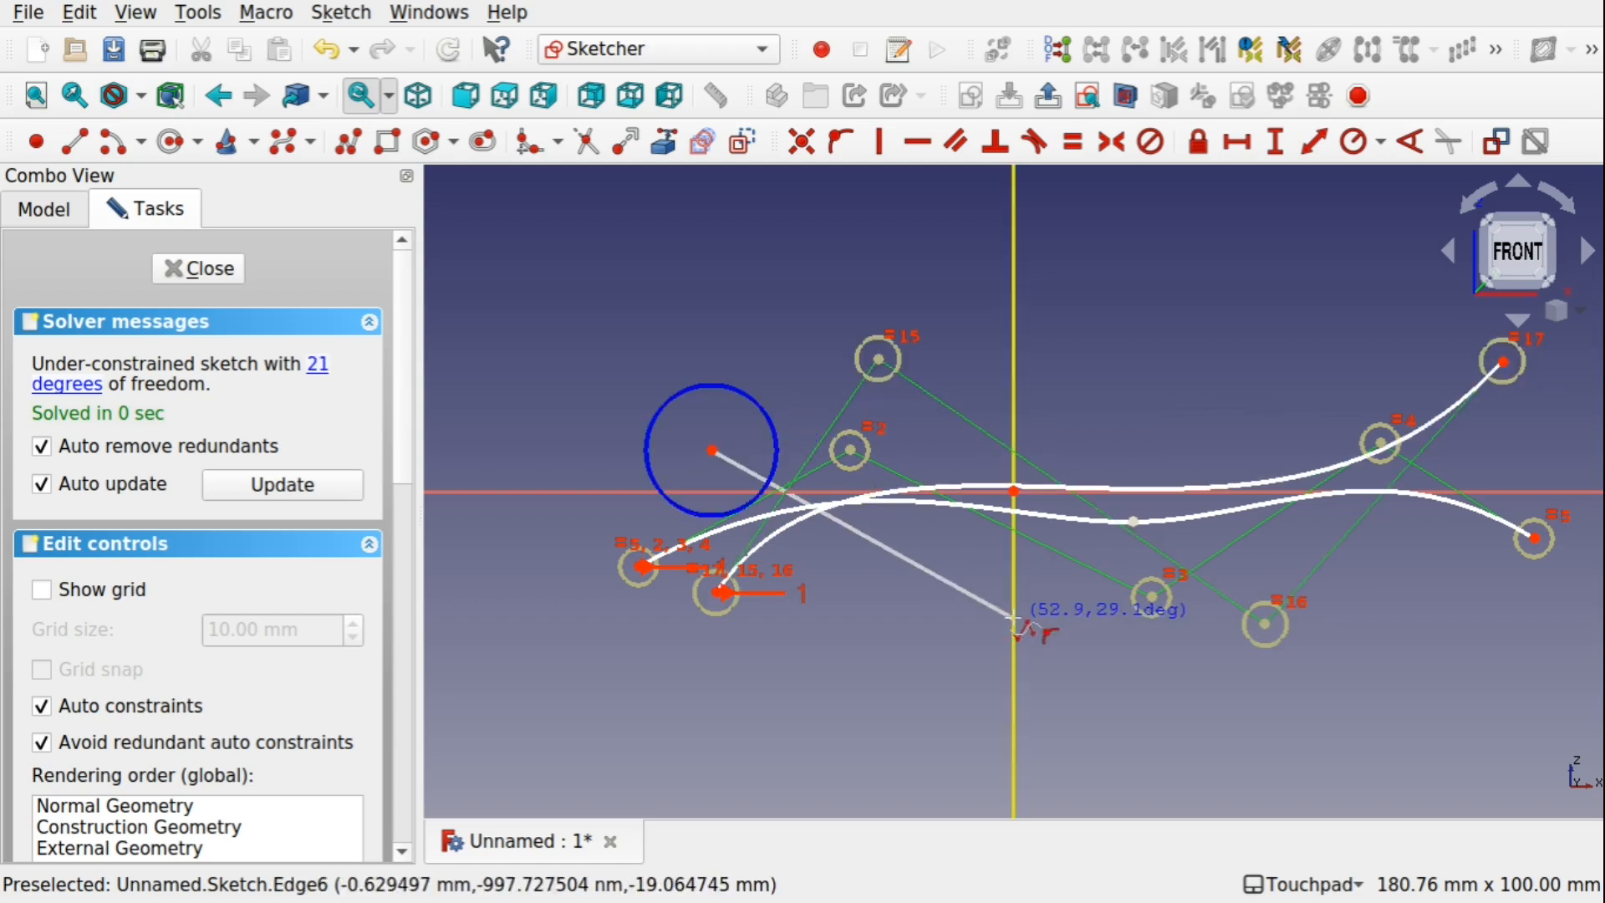
pyautogui.click(956, 611)
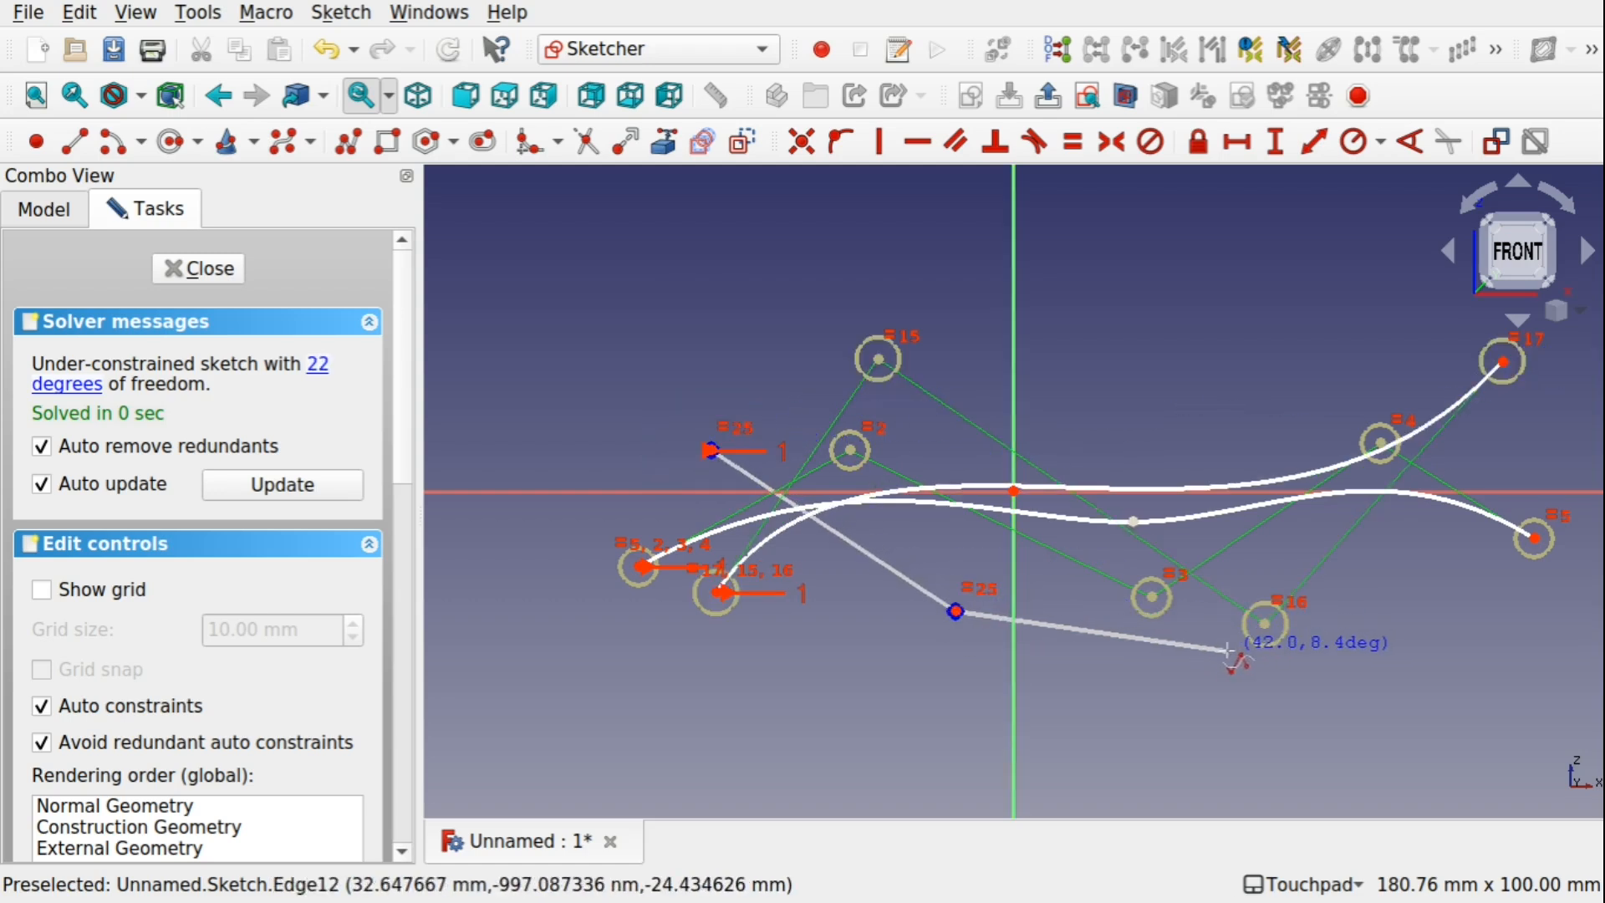
pyautogui.rightClick(1442, 574)
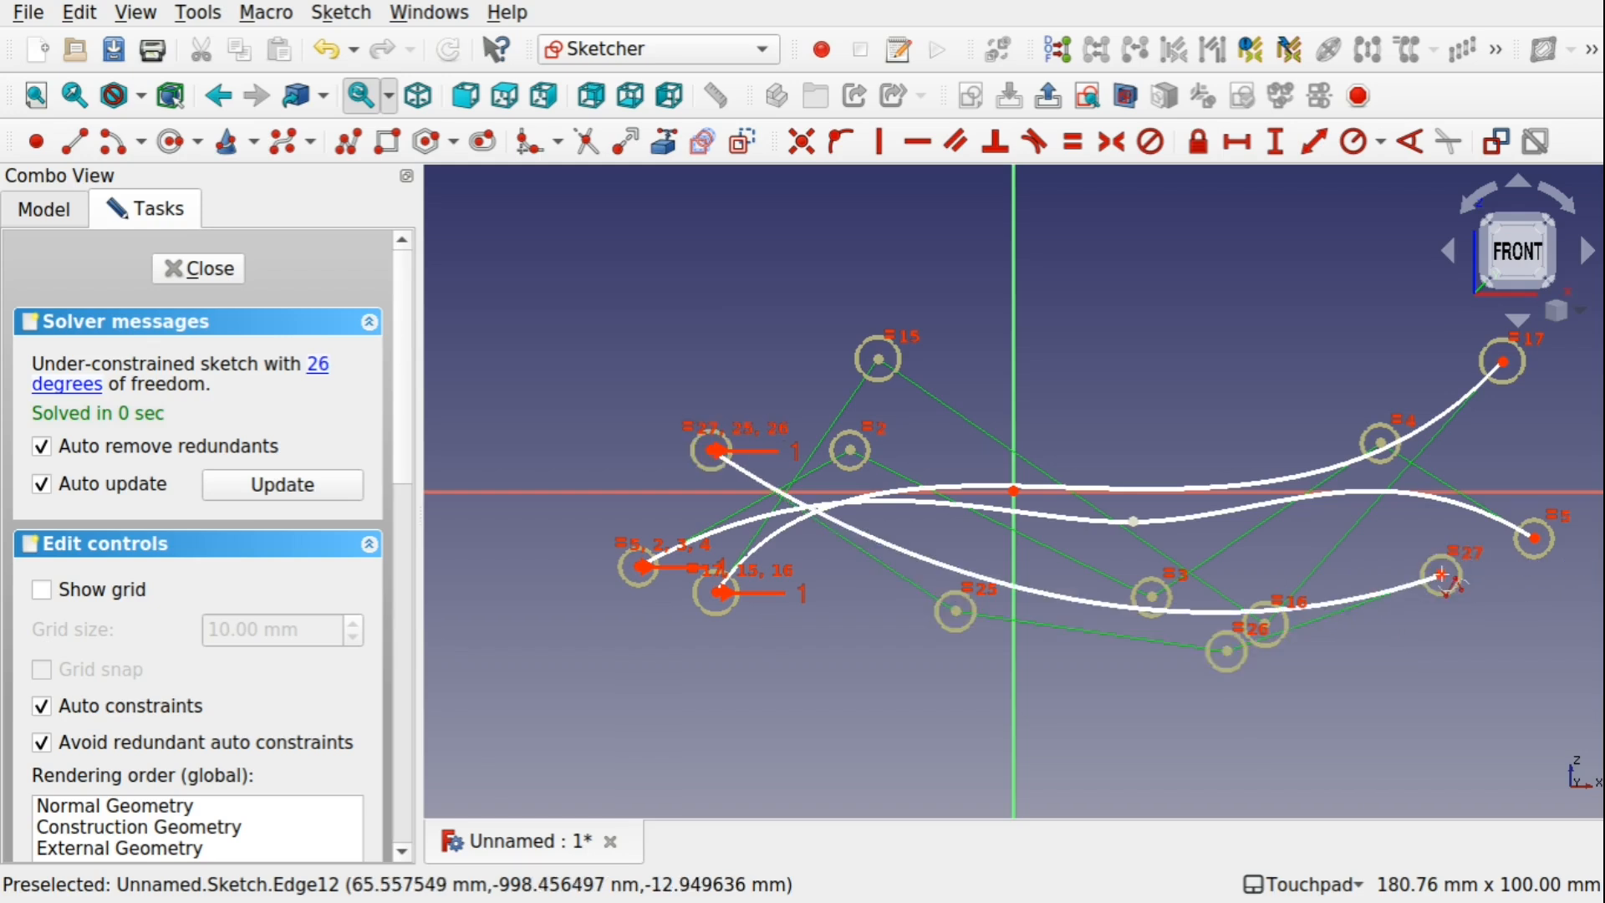
pyautogui.click(181, 279)
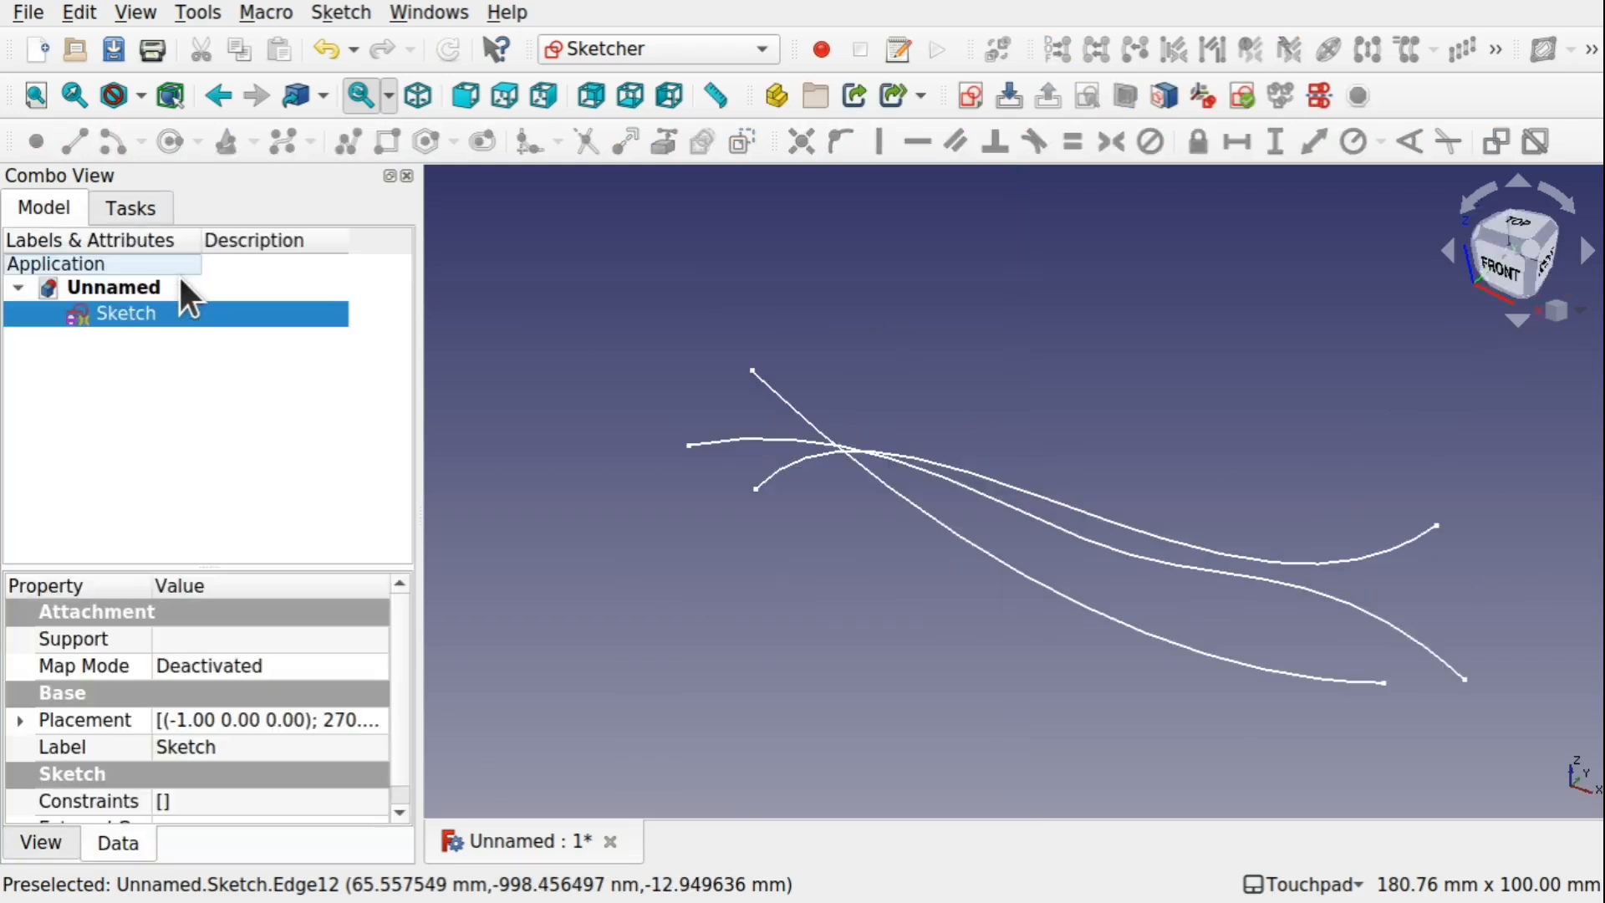
pyautogui.click(421, 95)
# In the Curves workbench, create a Join Curve from the sagging third spline of the sketch
pyautogui.click(610, 50)
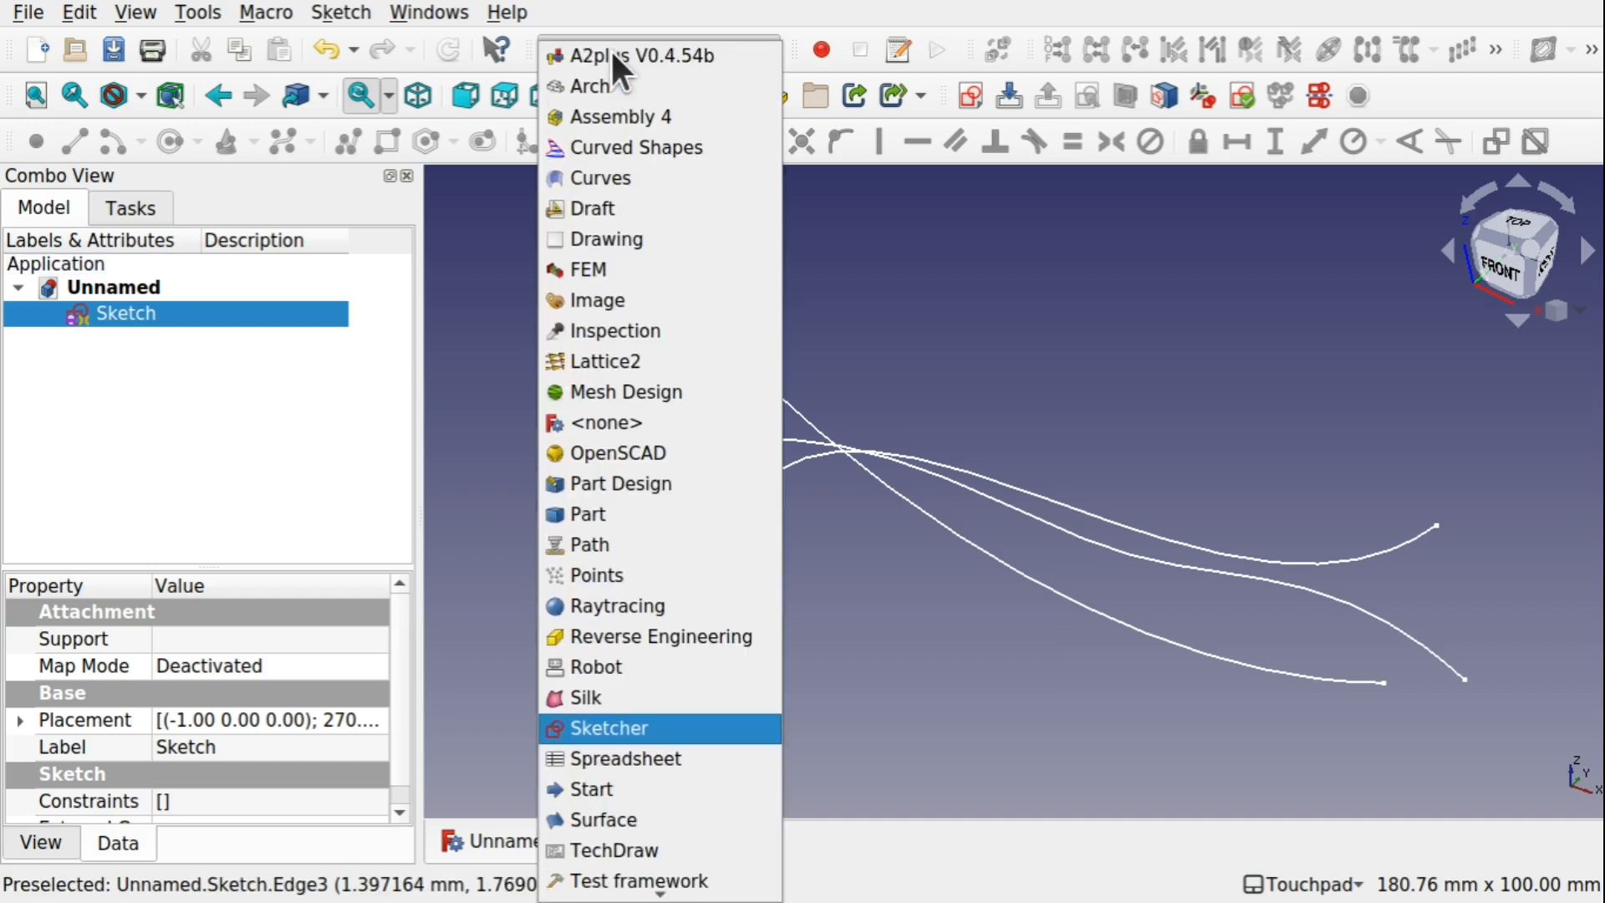
pyautogui.click(616, 174)
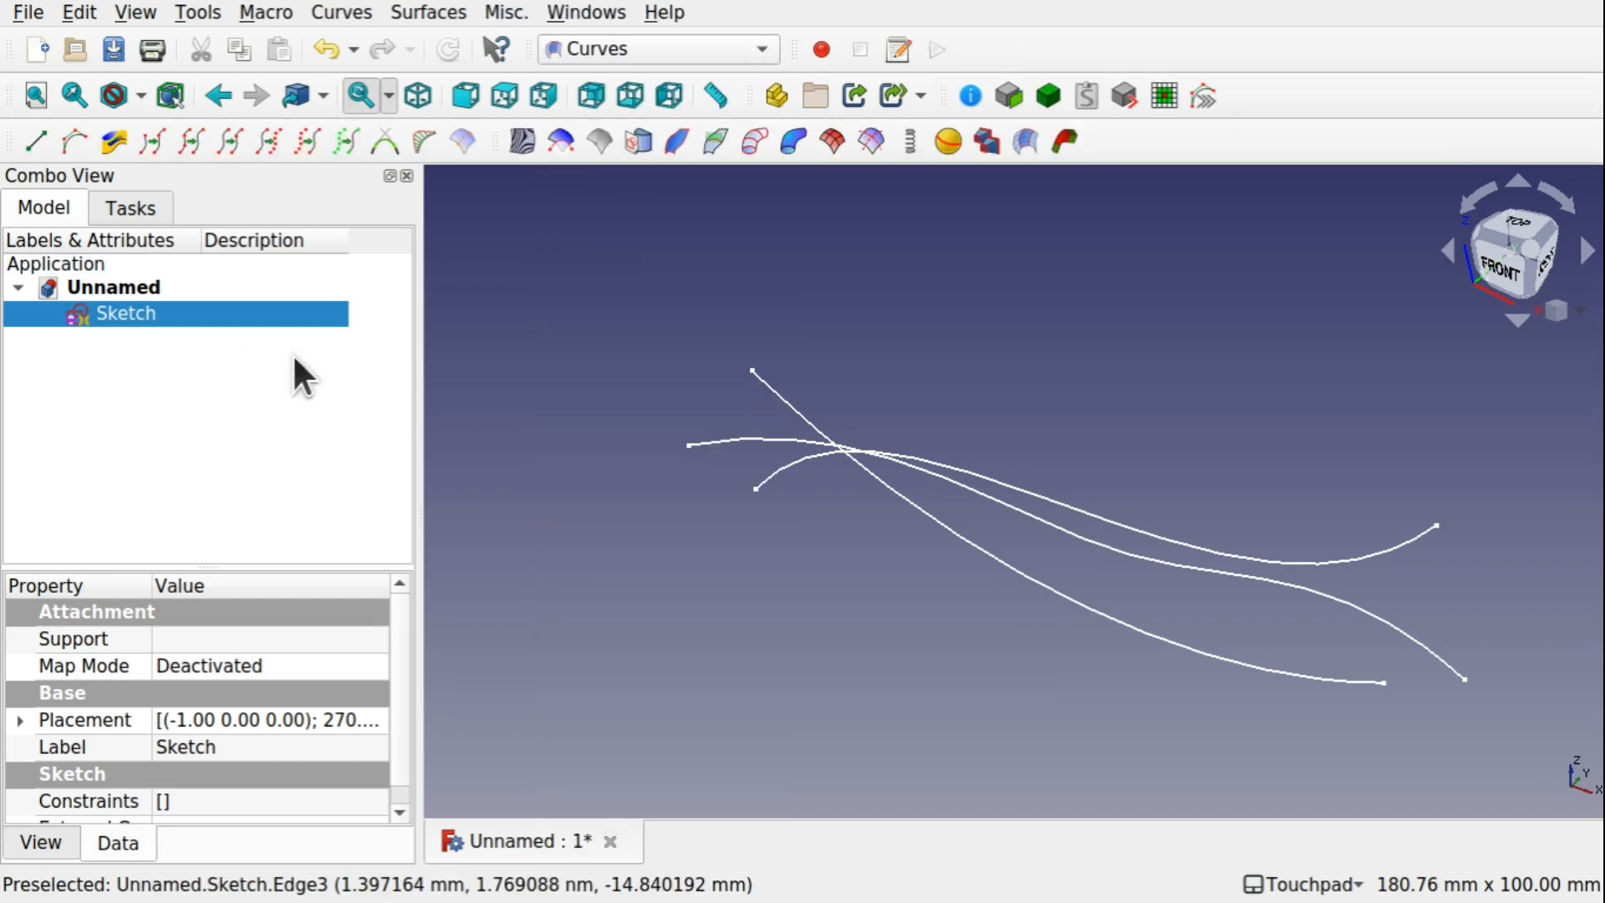
pyautogui.click(1086, 611)
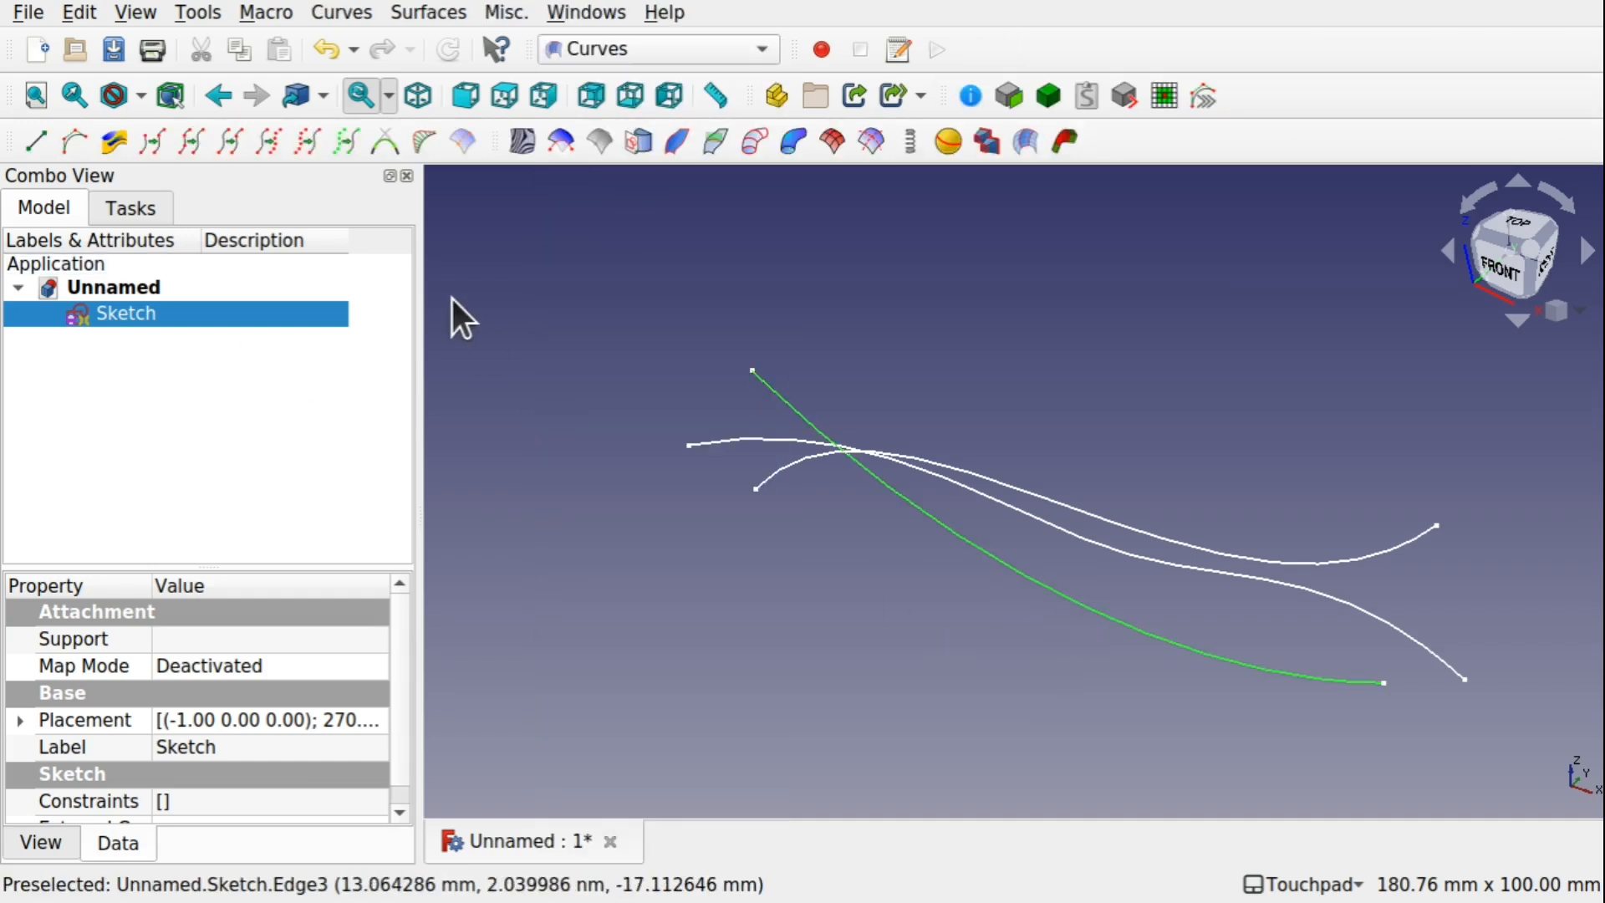
pyautogui.click(186, 138)
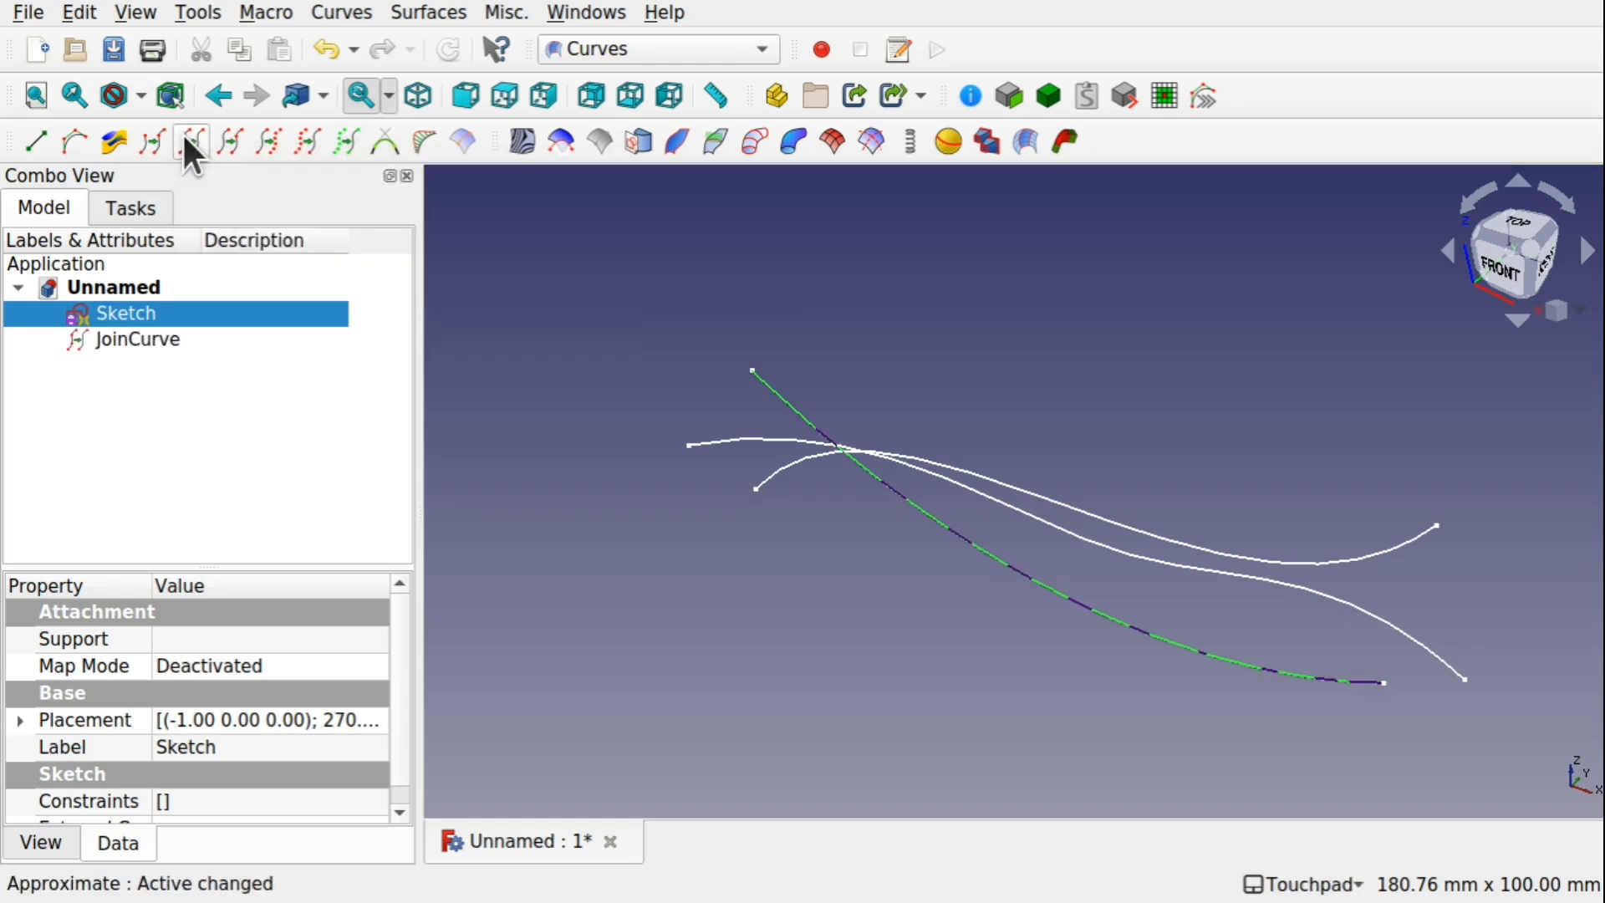
# Create separate Join Curves from the sketch's first and second splines
pyautogui.click(1142, 558)
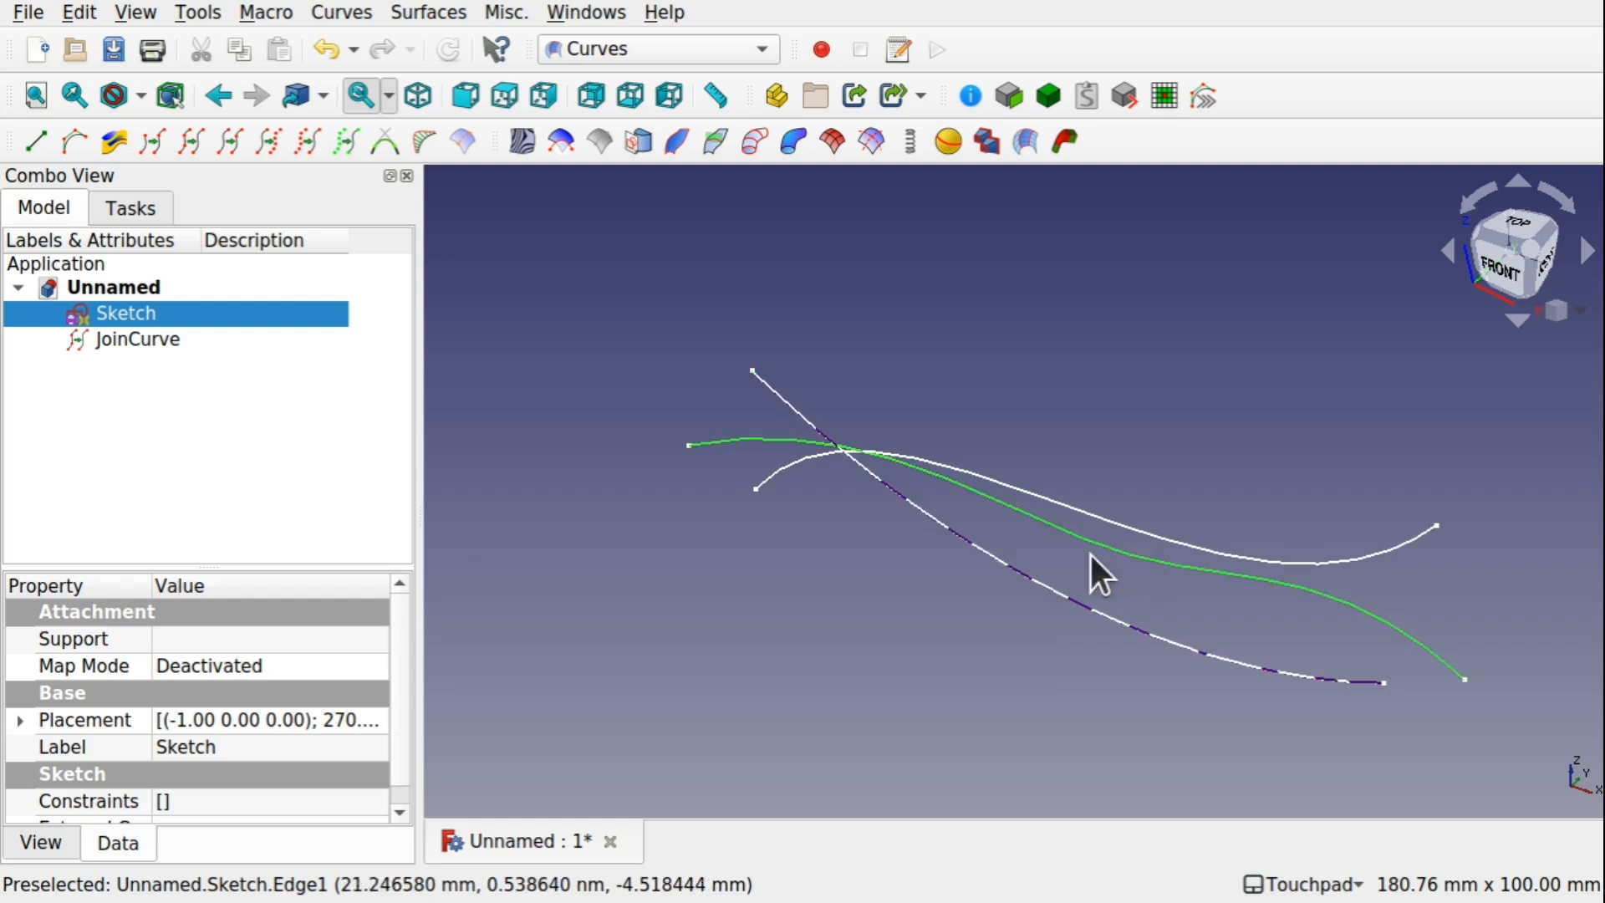
pyautogui.click(198, 149)
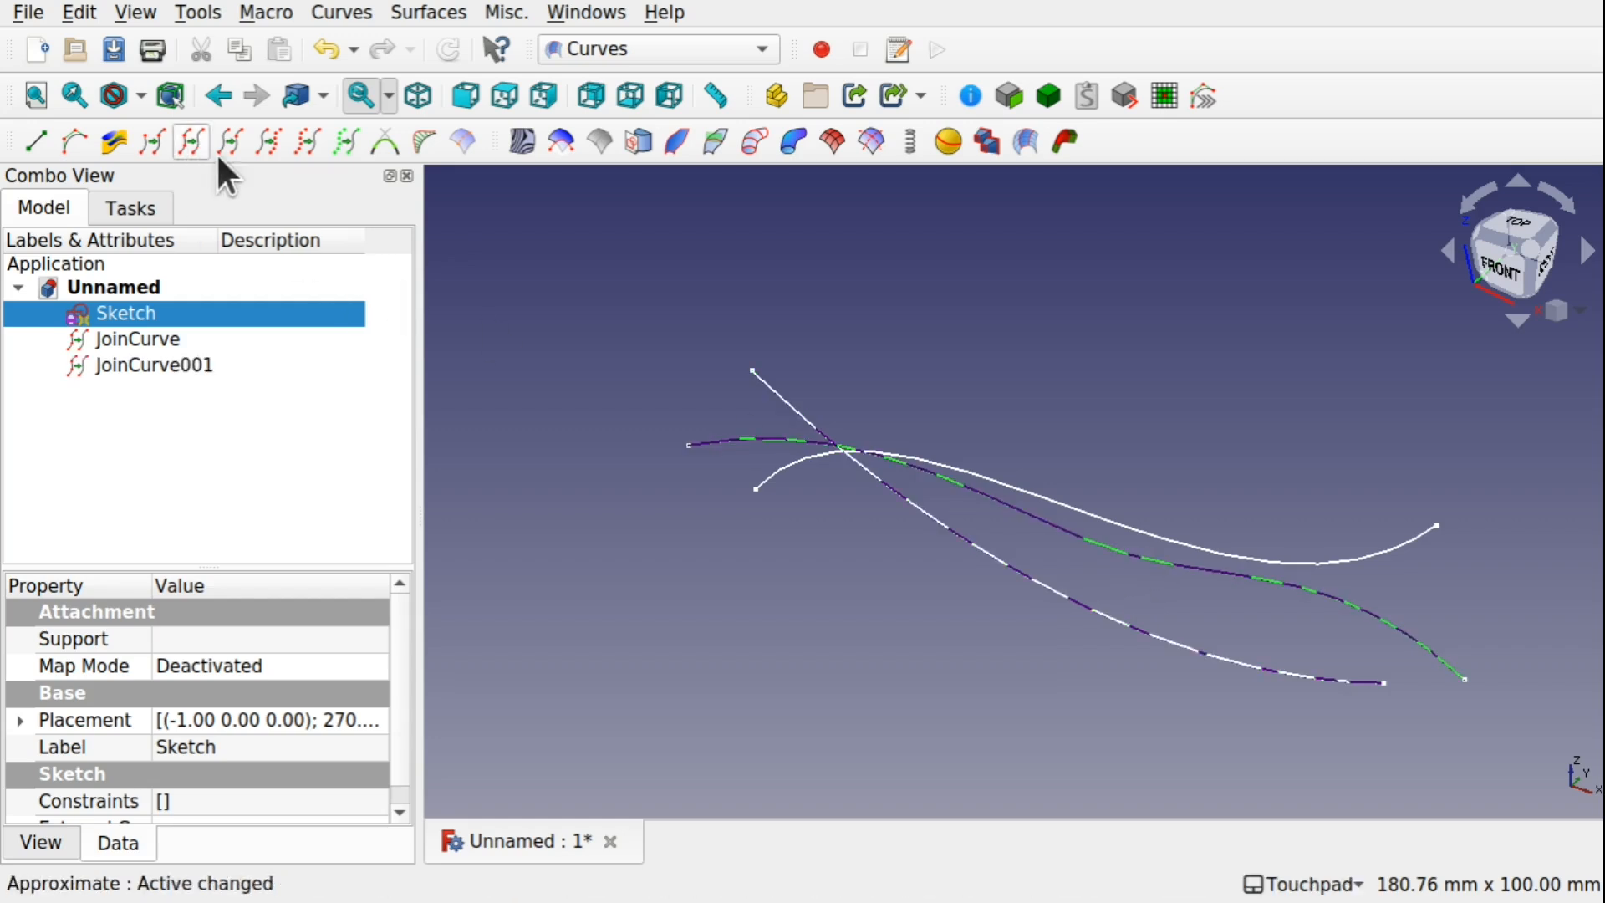
pyautogui.click(1268, 560)
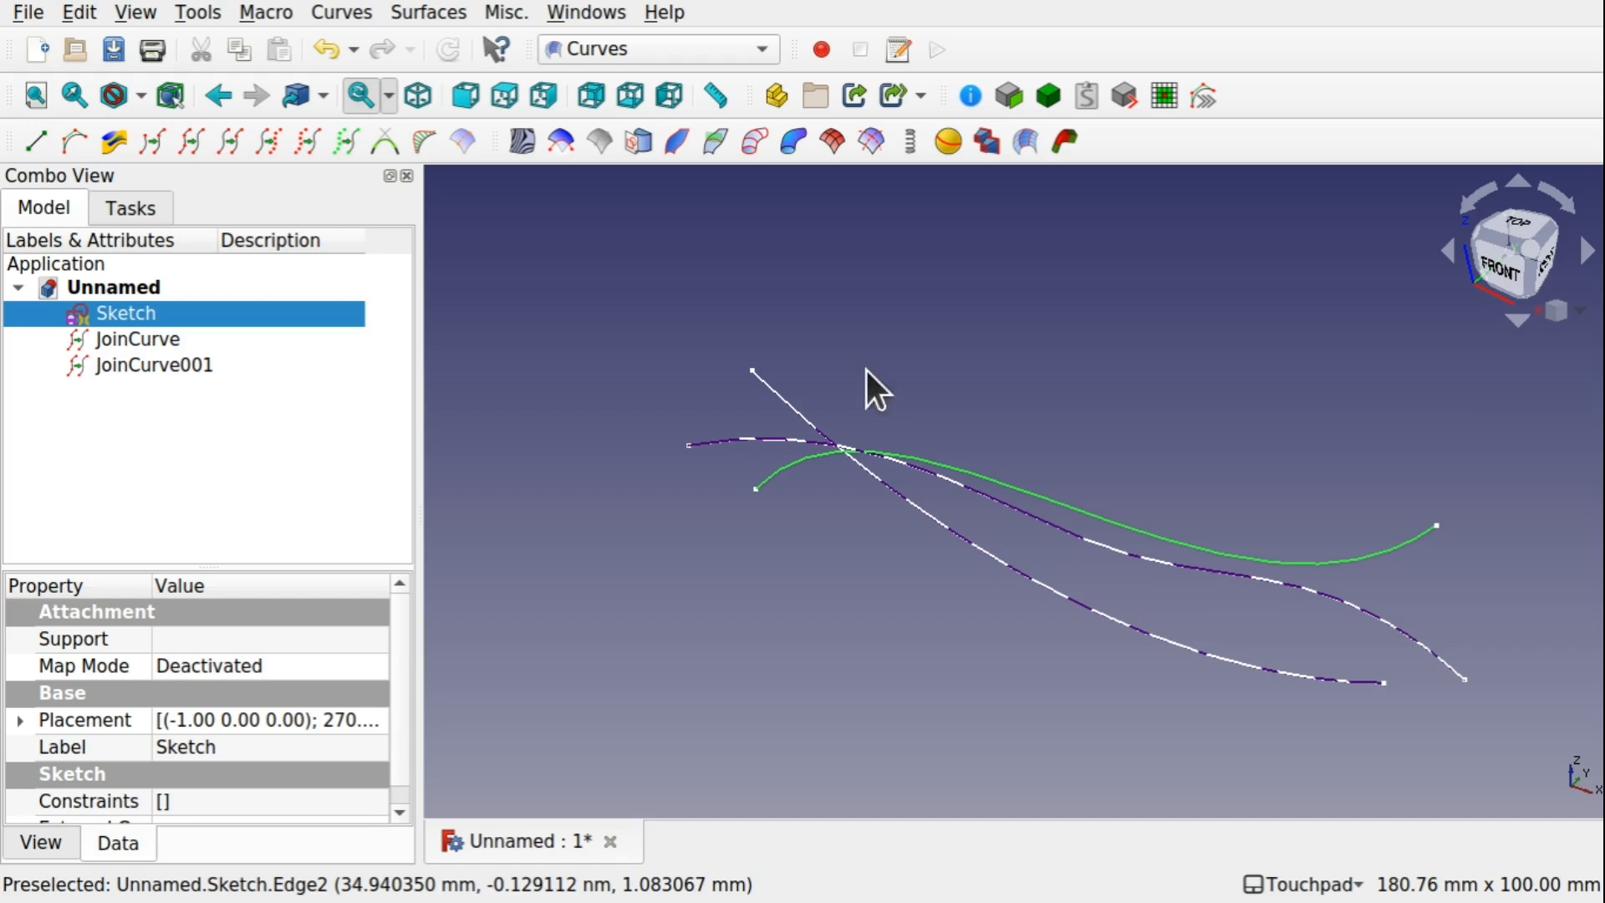
pyautogui.click(201, 151)
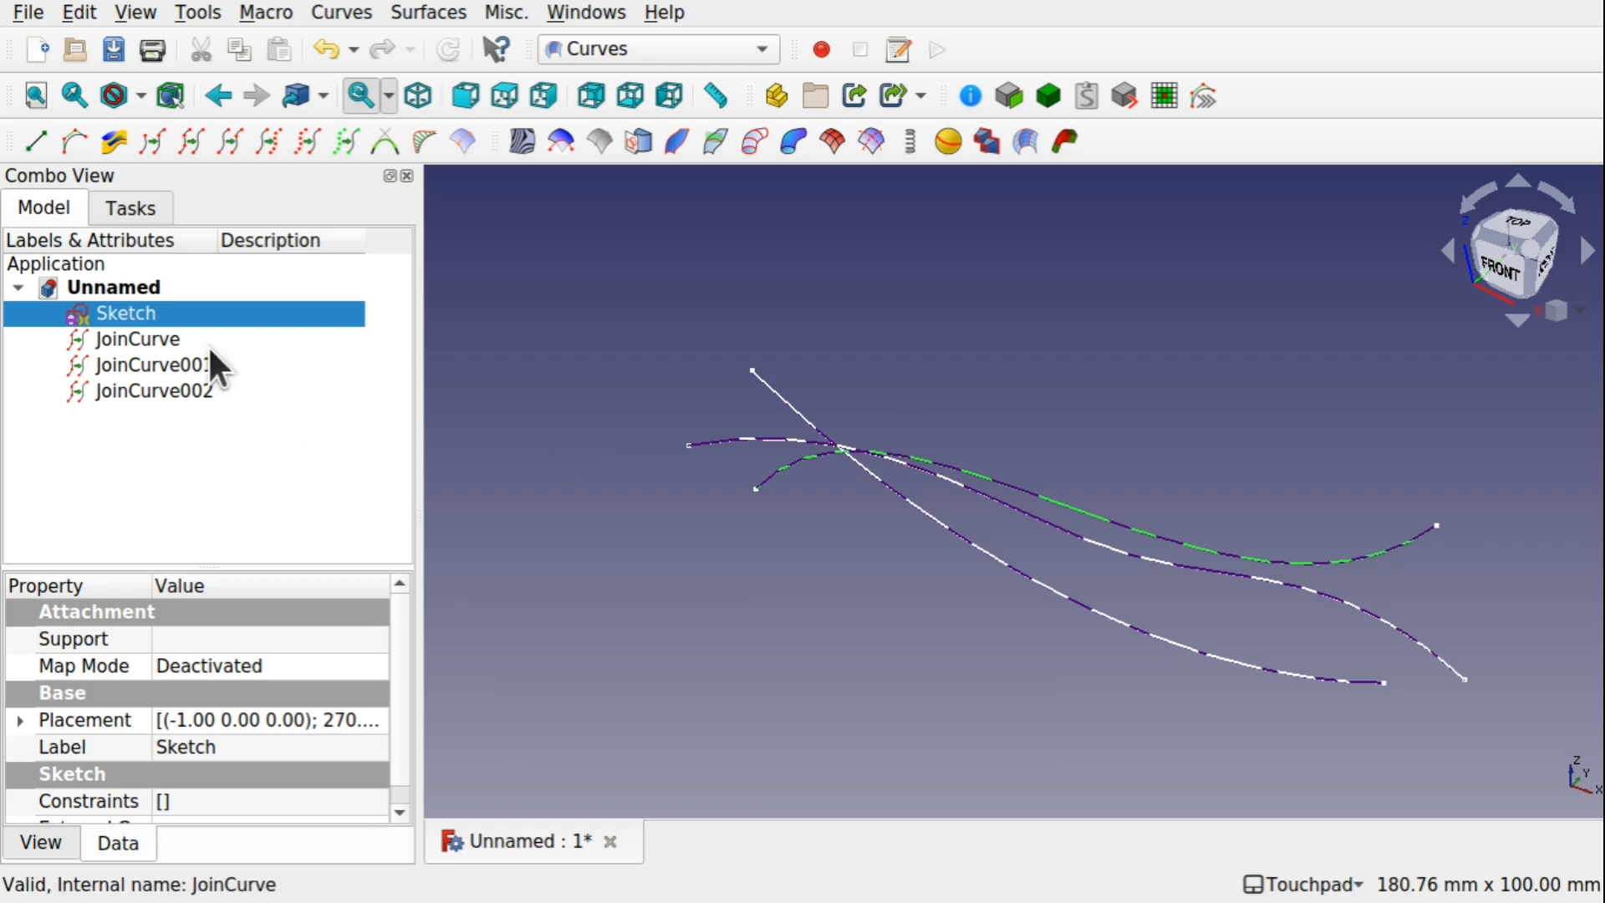
# Hide Sketch and move JoinCurve forward along its Y axis, well clear of the other two curves
pyautogui.click(168, 344)
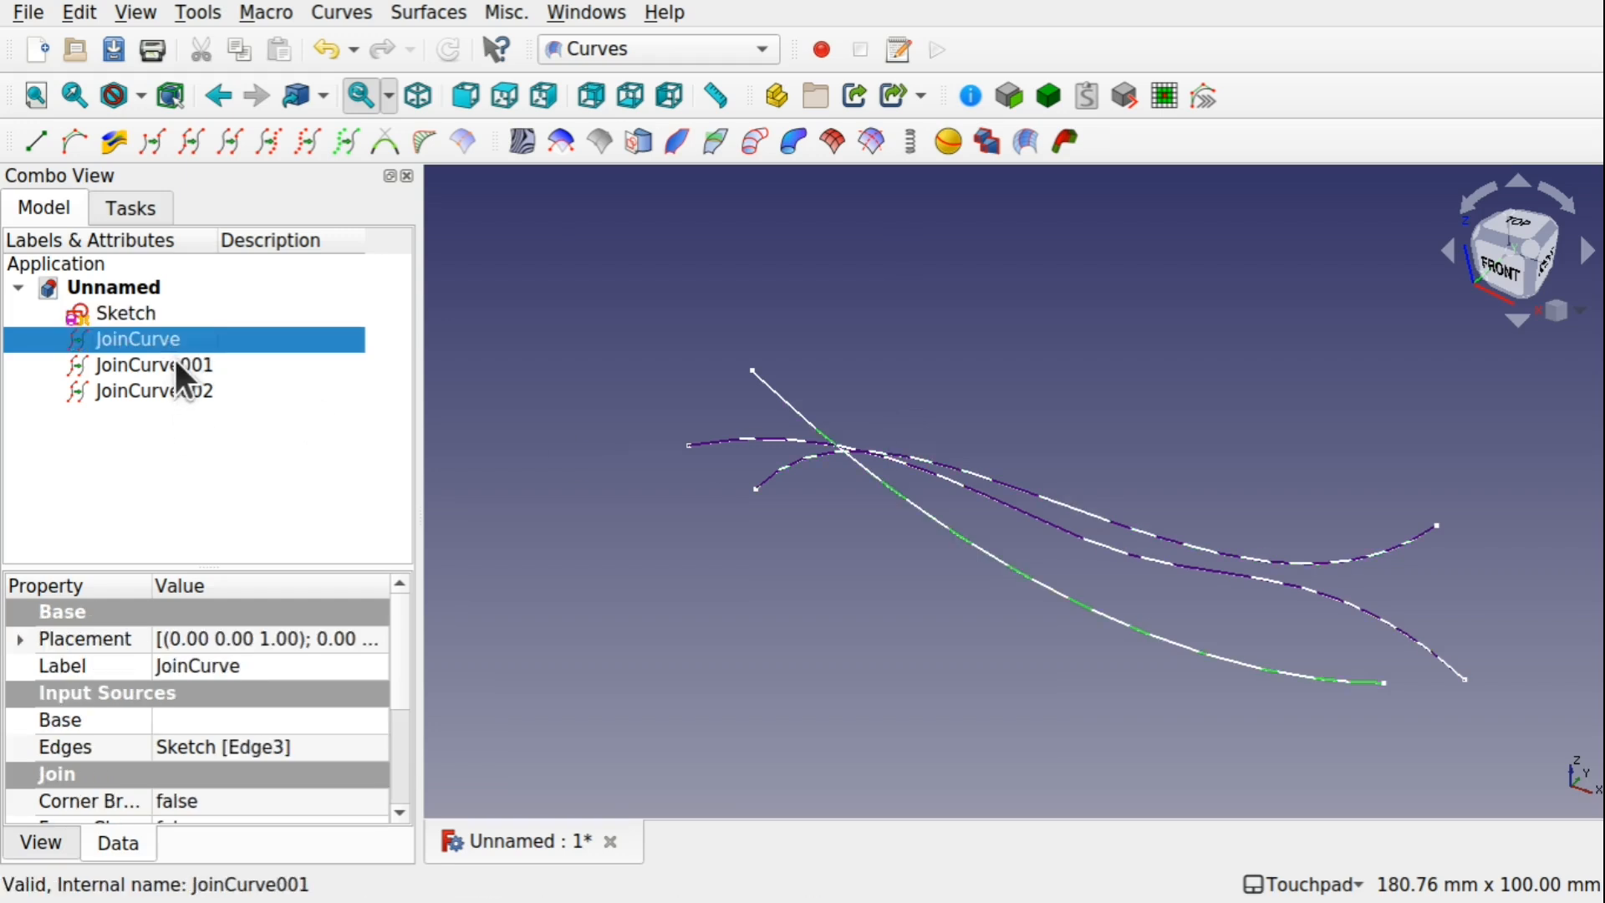
pyautogui.click(102, 309)
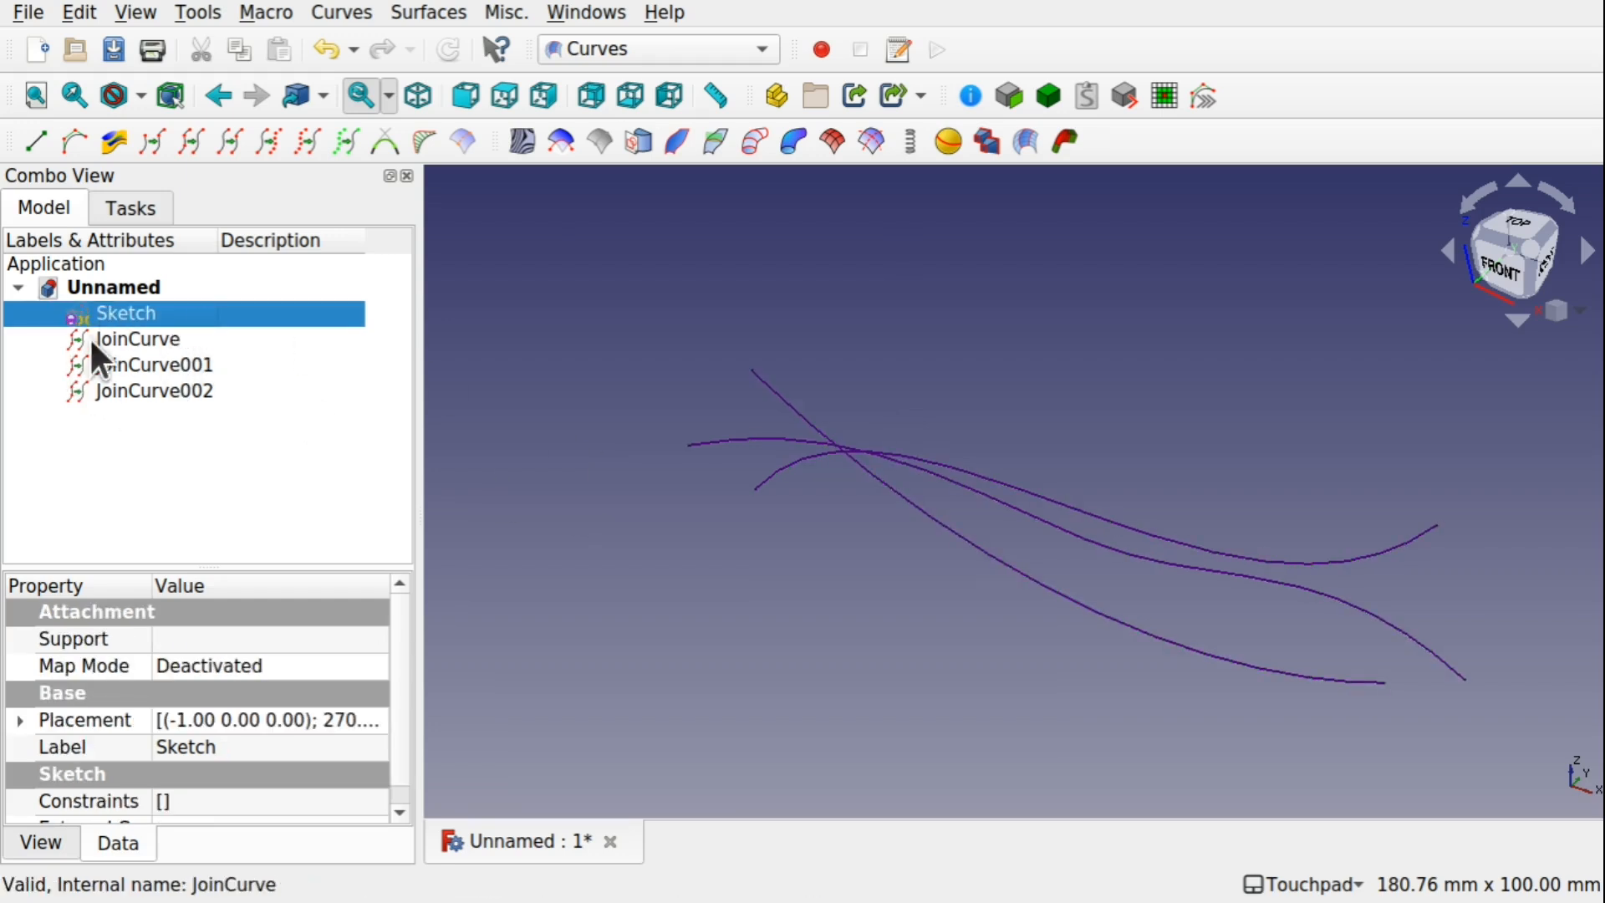
pyautogui.click(126, 340)
pyautogui.rightClick(119, 333)
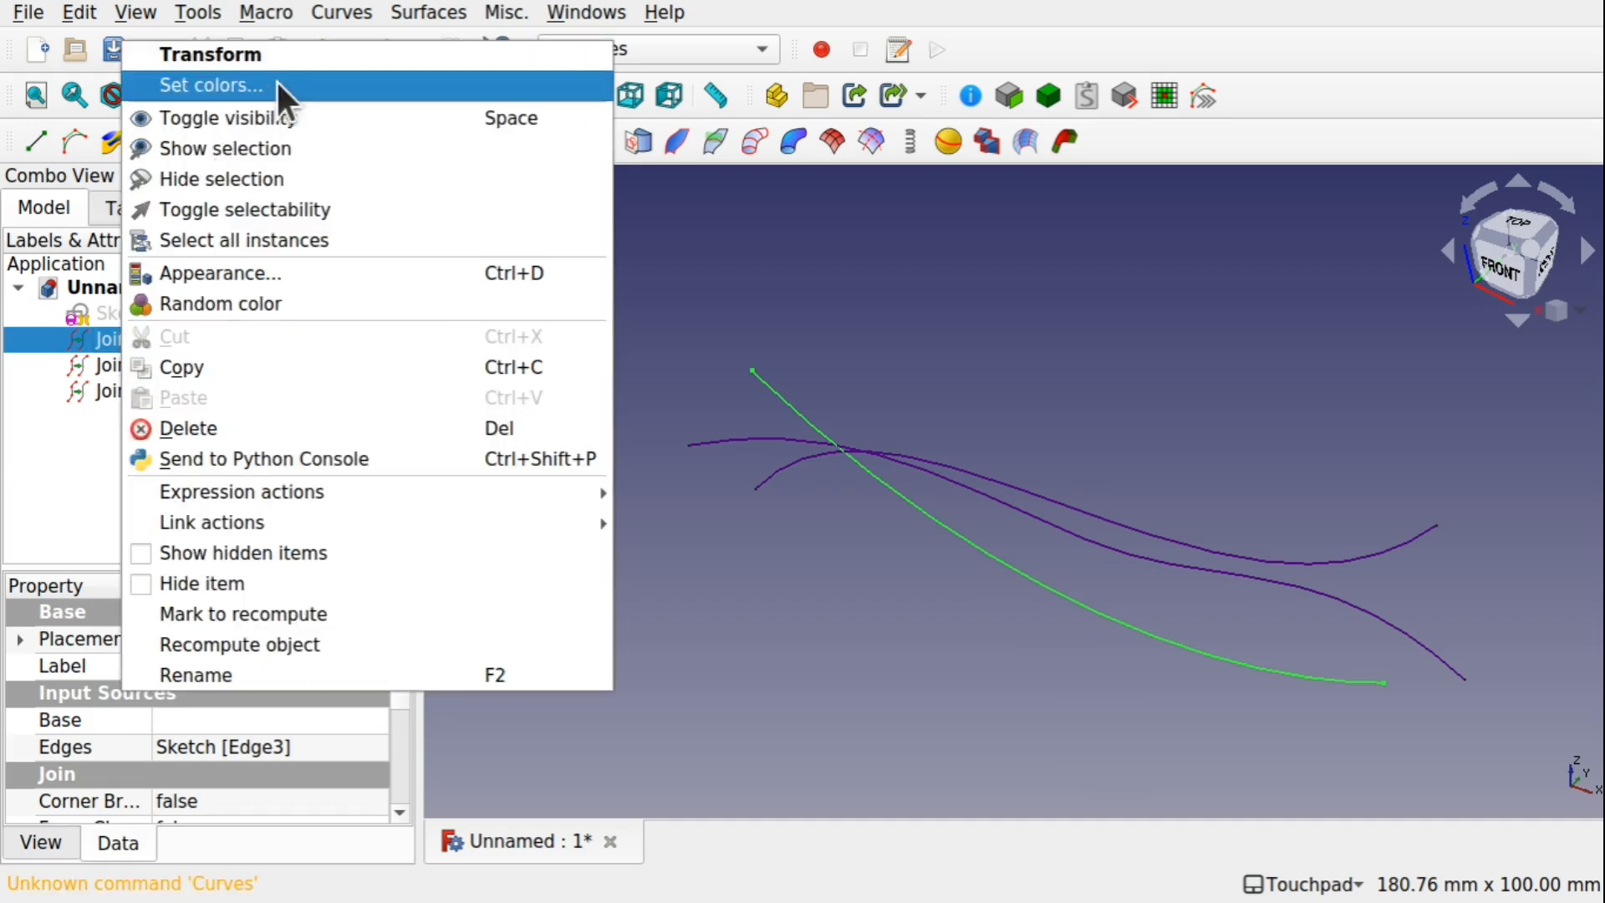
pyautogui.click(300, 53)
pyautogui.moveTo(1104, 406); pyautogui.dragTo(882, 610)
pyautogui.click(233, 267)
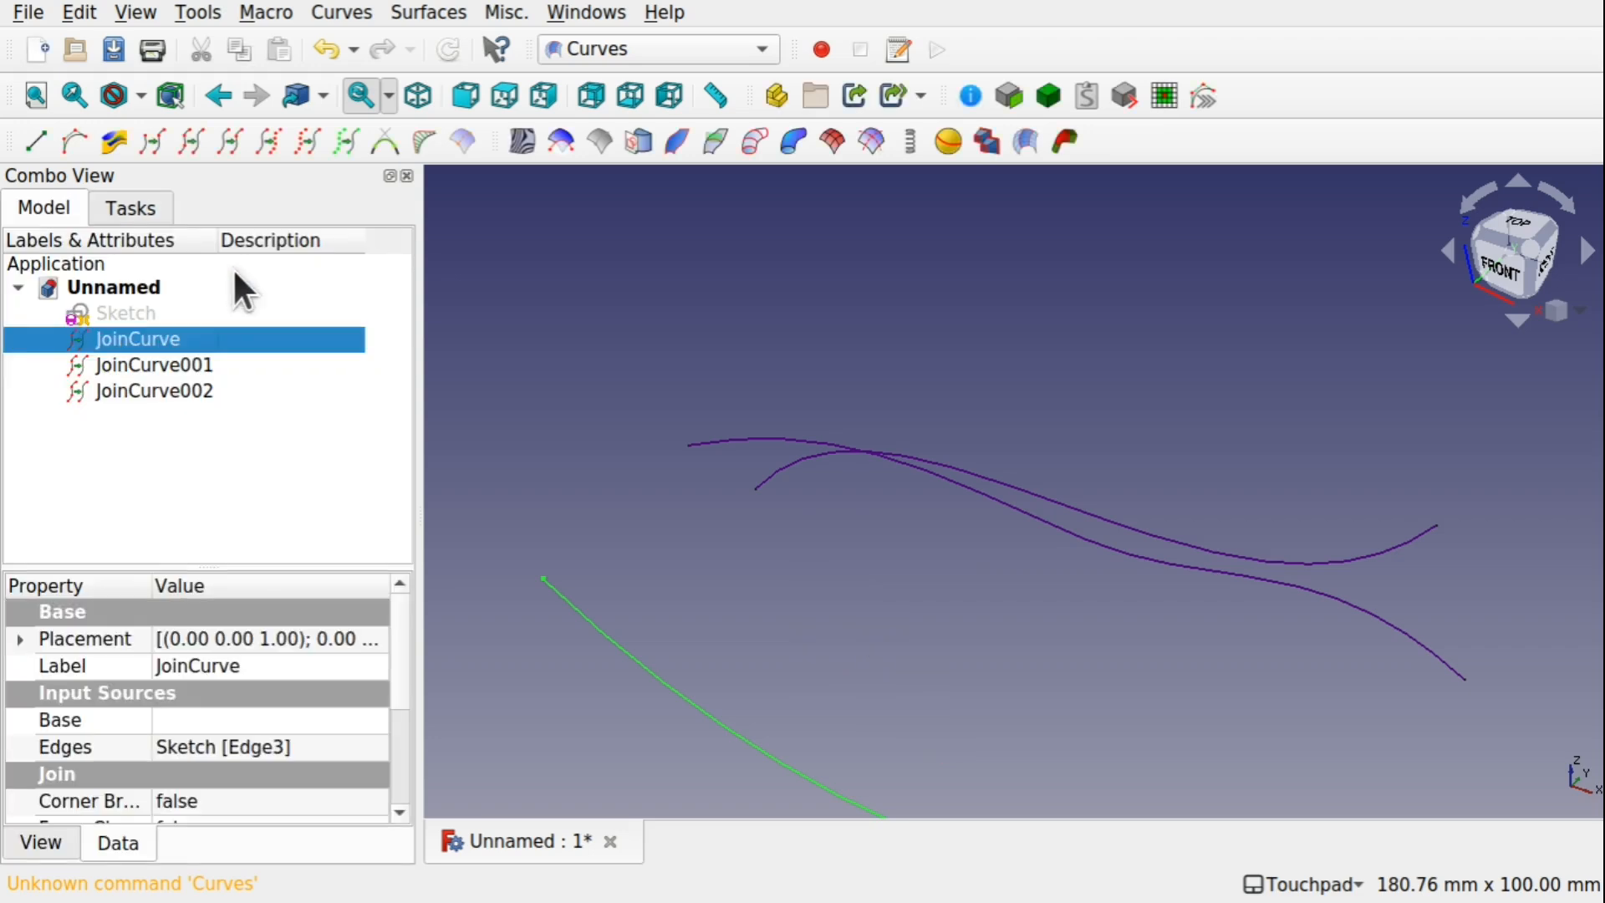
# Move JoinCurve001 by -11 mm along its Y axis
pyautogui.click(194, 365)
pyautogui.rightClick(193, 366)
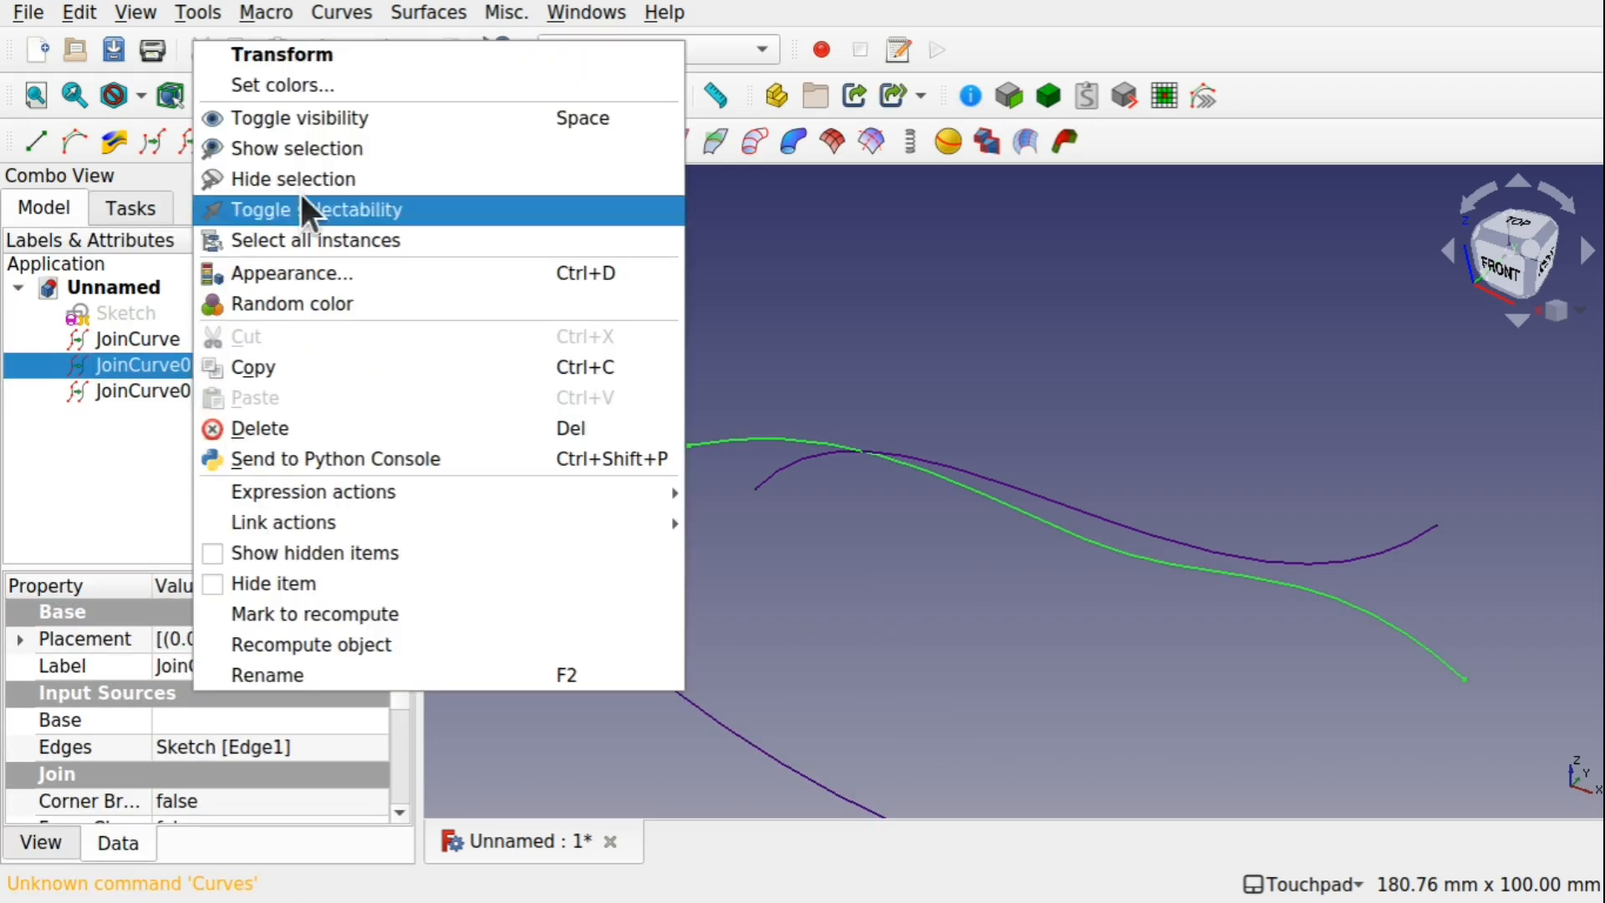
pyautogui.click(465, 51)
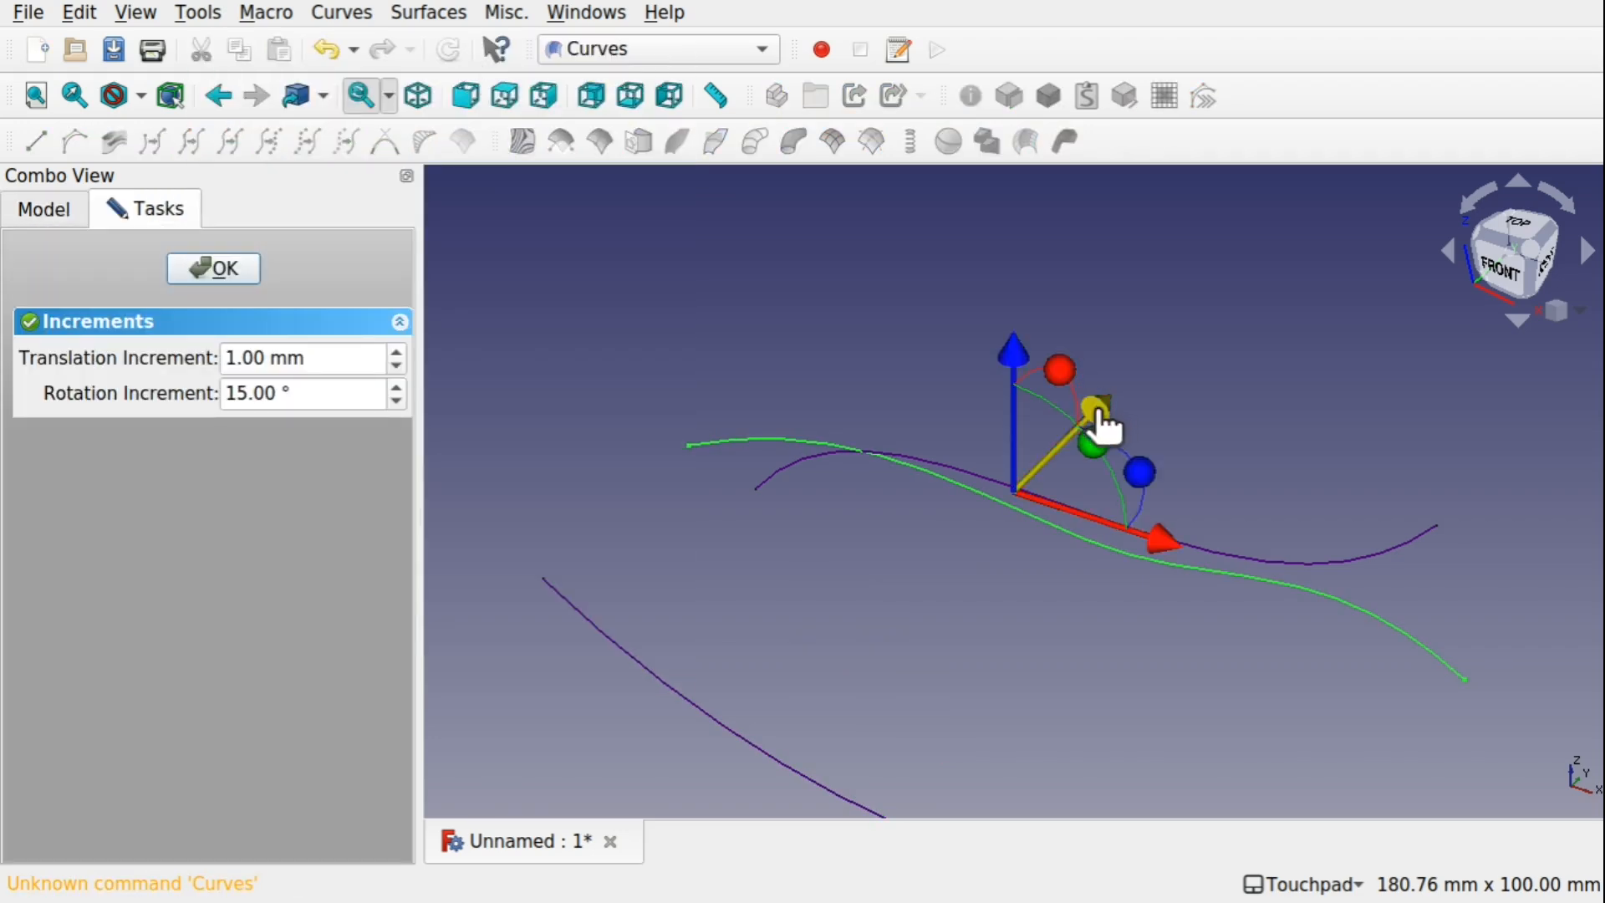
pyautogui.moveTo(1106, 408); pyautogui.dragTo(1067, 448)
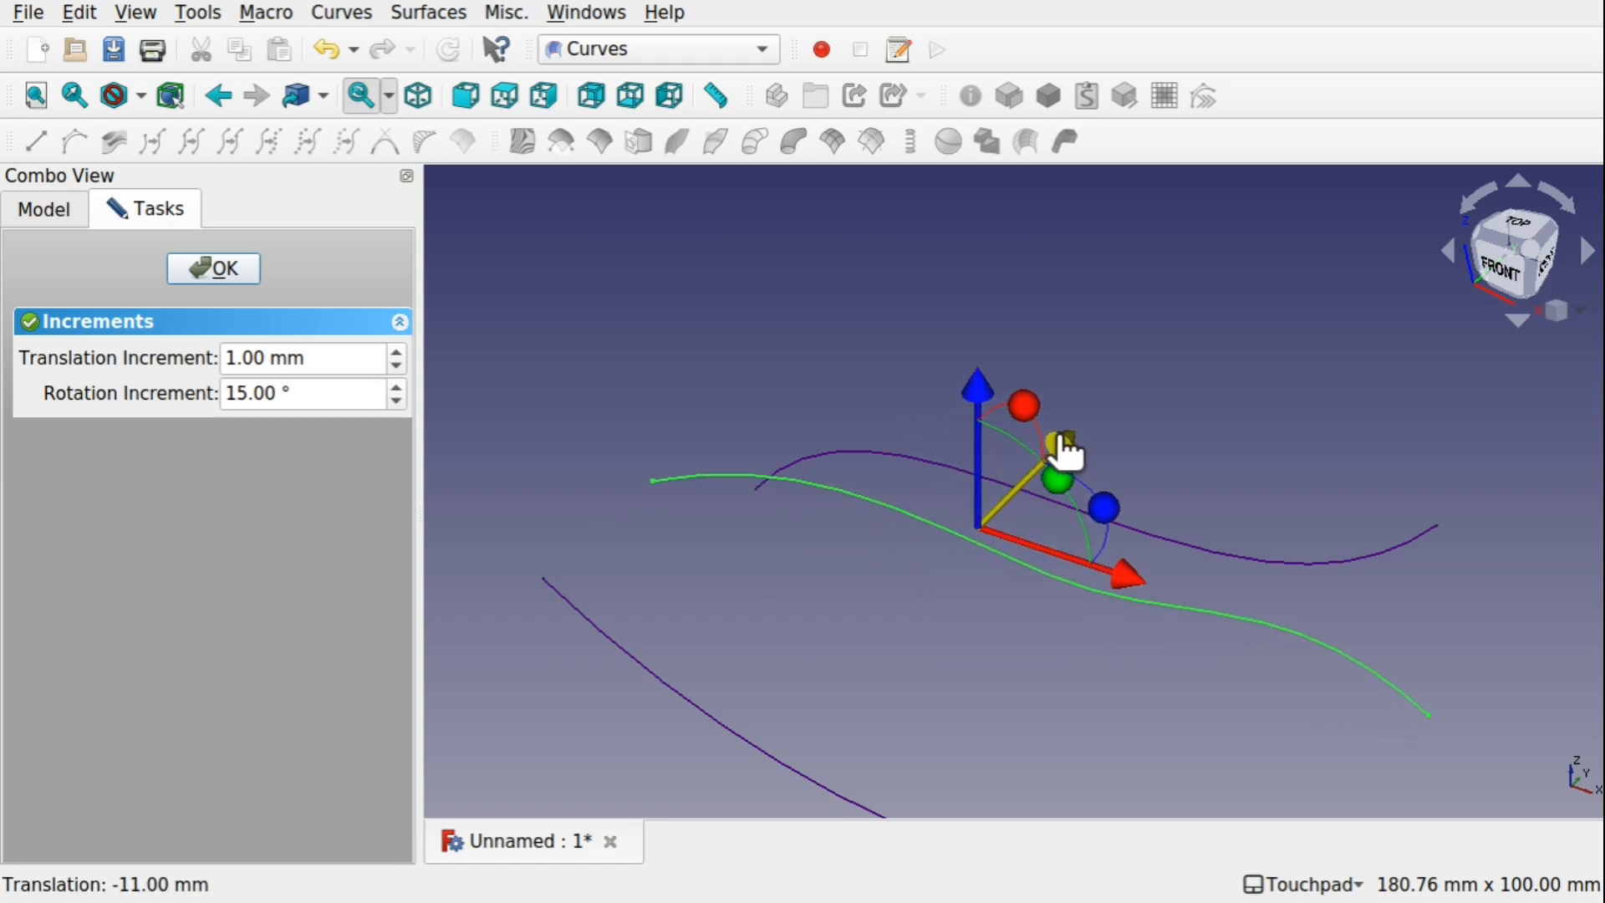
pyautogui.click(206, 259)
# Move JoinCurve002 backward along its Y axis, away from the other two curves
pyautogui.click(171, 390)
pyautogui.rightClick(170, 390)
pyautogui.click(323, 57)
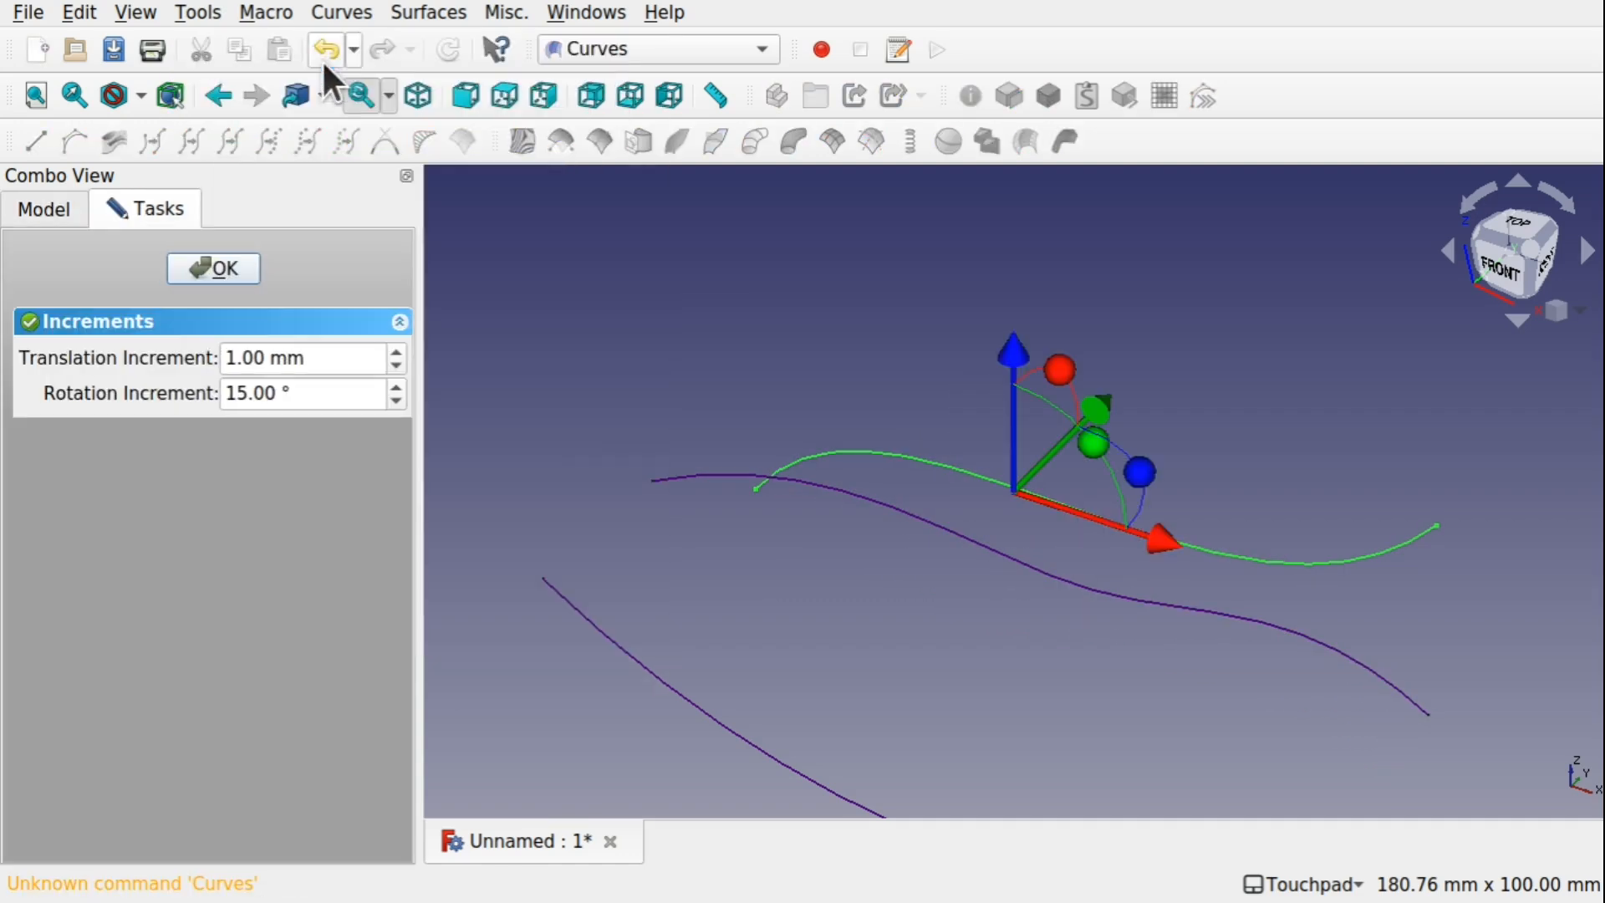
pyautogui.moveTo(1095, 433); pyautogui.dragTo(1221, 287)
pyautogui.click(214, 268)
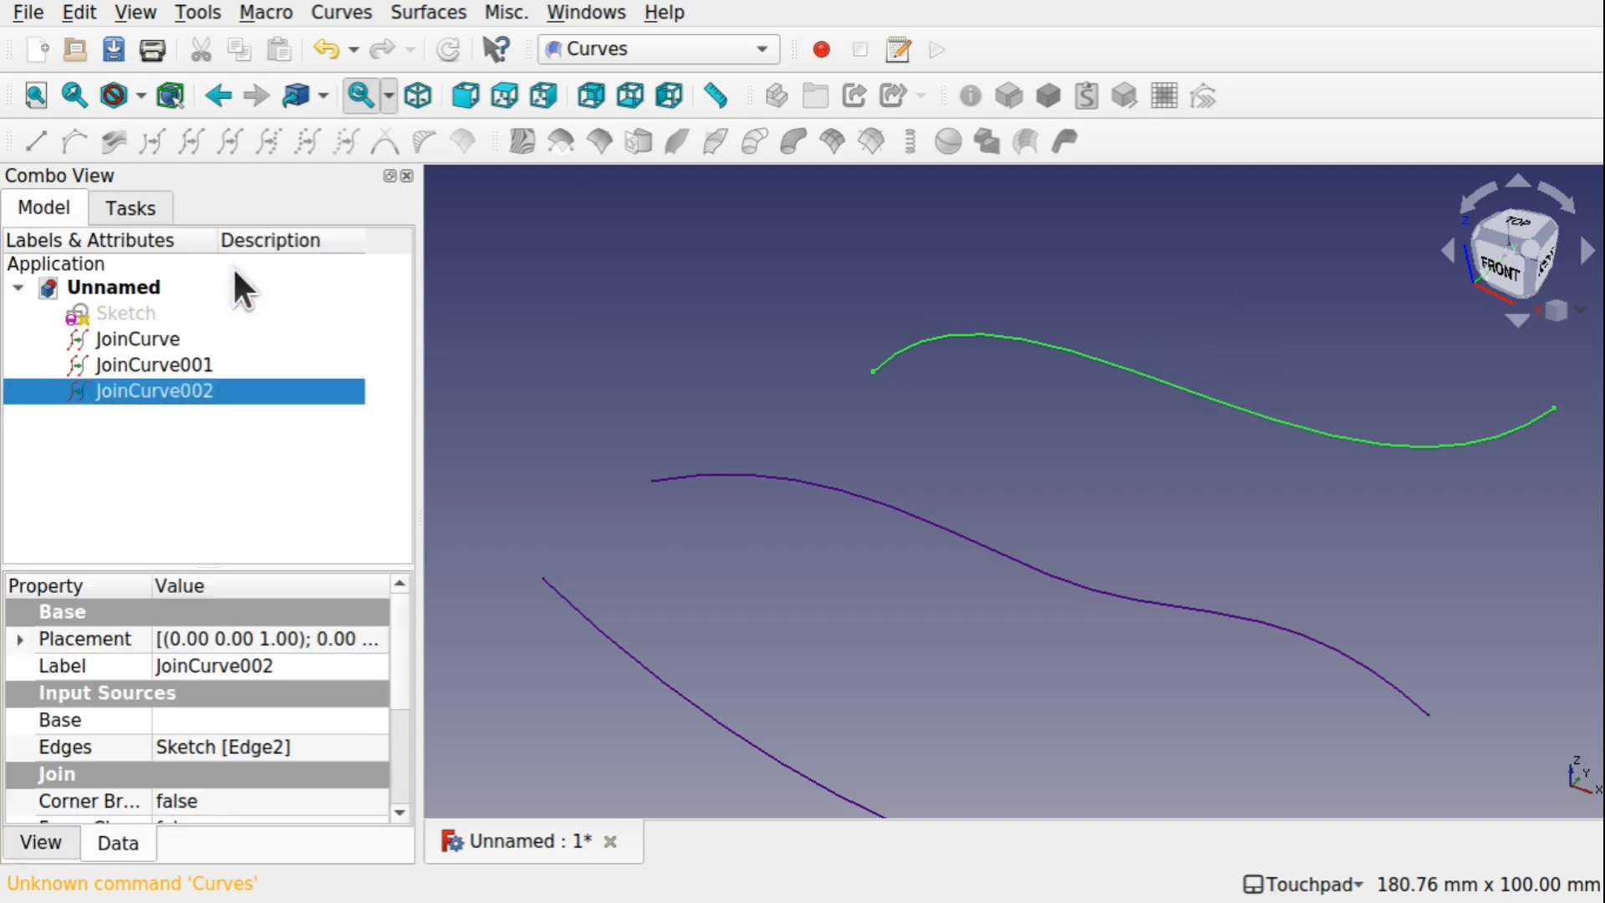
# Switch to the Part workbench and loft a surface through JoinCurve, JoinCurve001 and JoinCurve002, in that order
pyautogui.scroll(-3, 1093, 545)
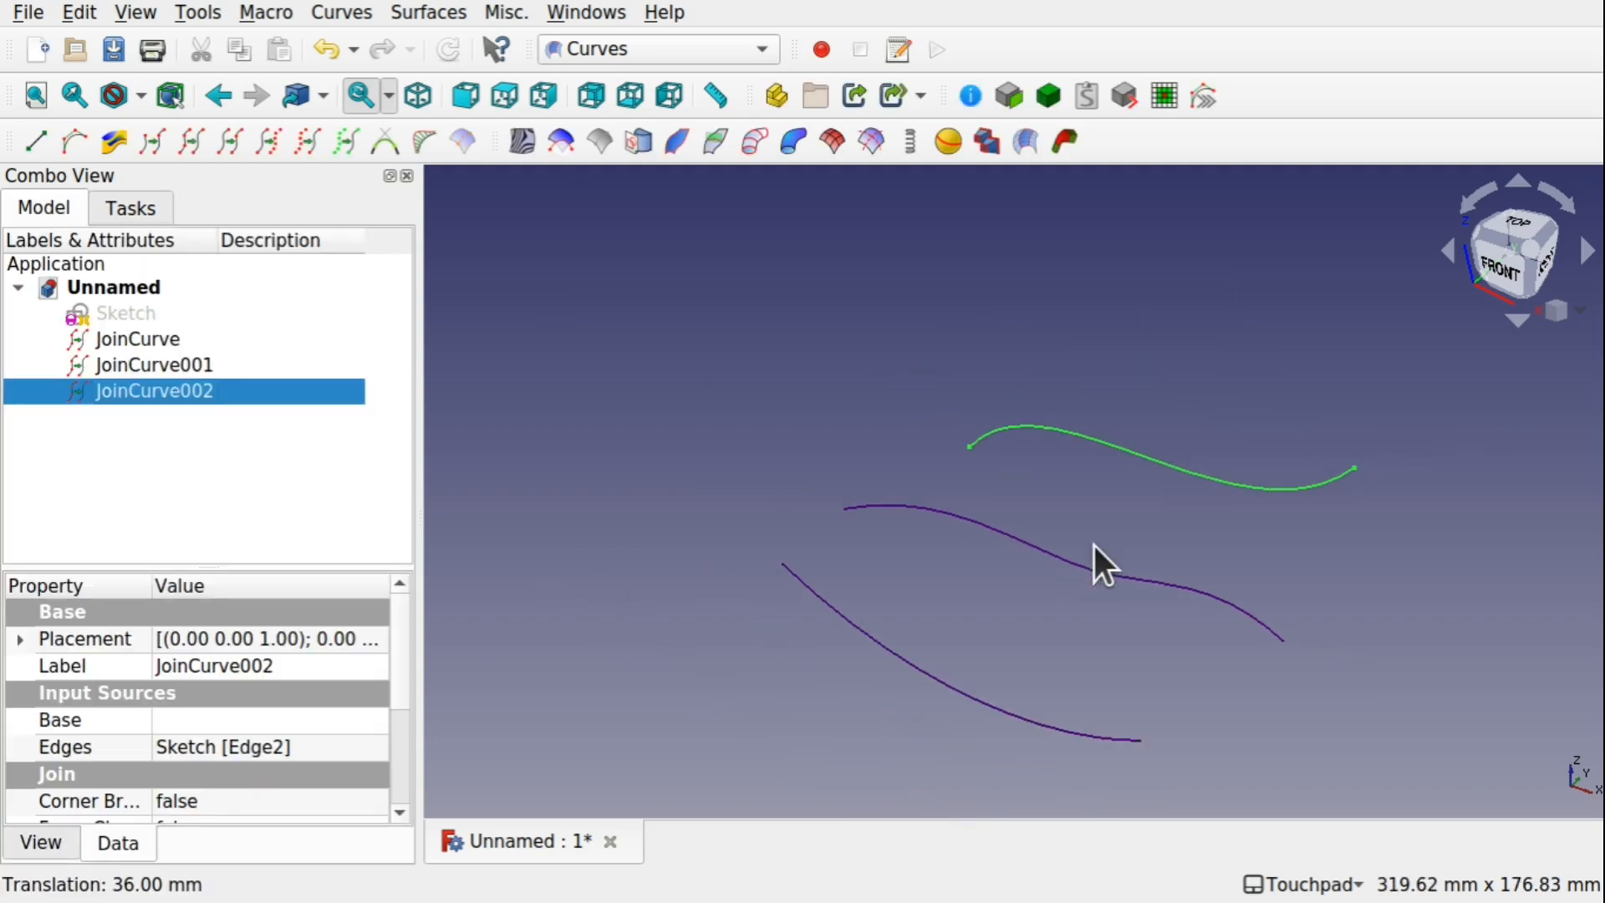
pyautogui.click(650, 48)
pyautogui.click(690, 514)
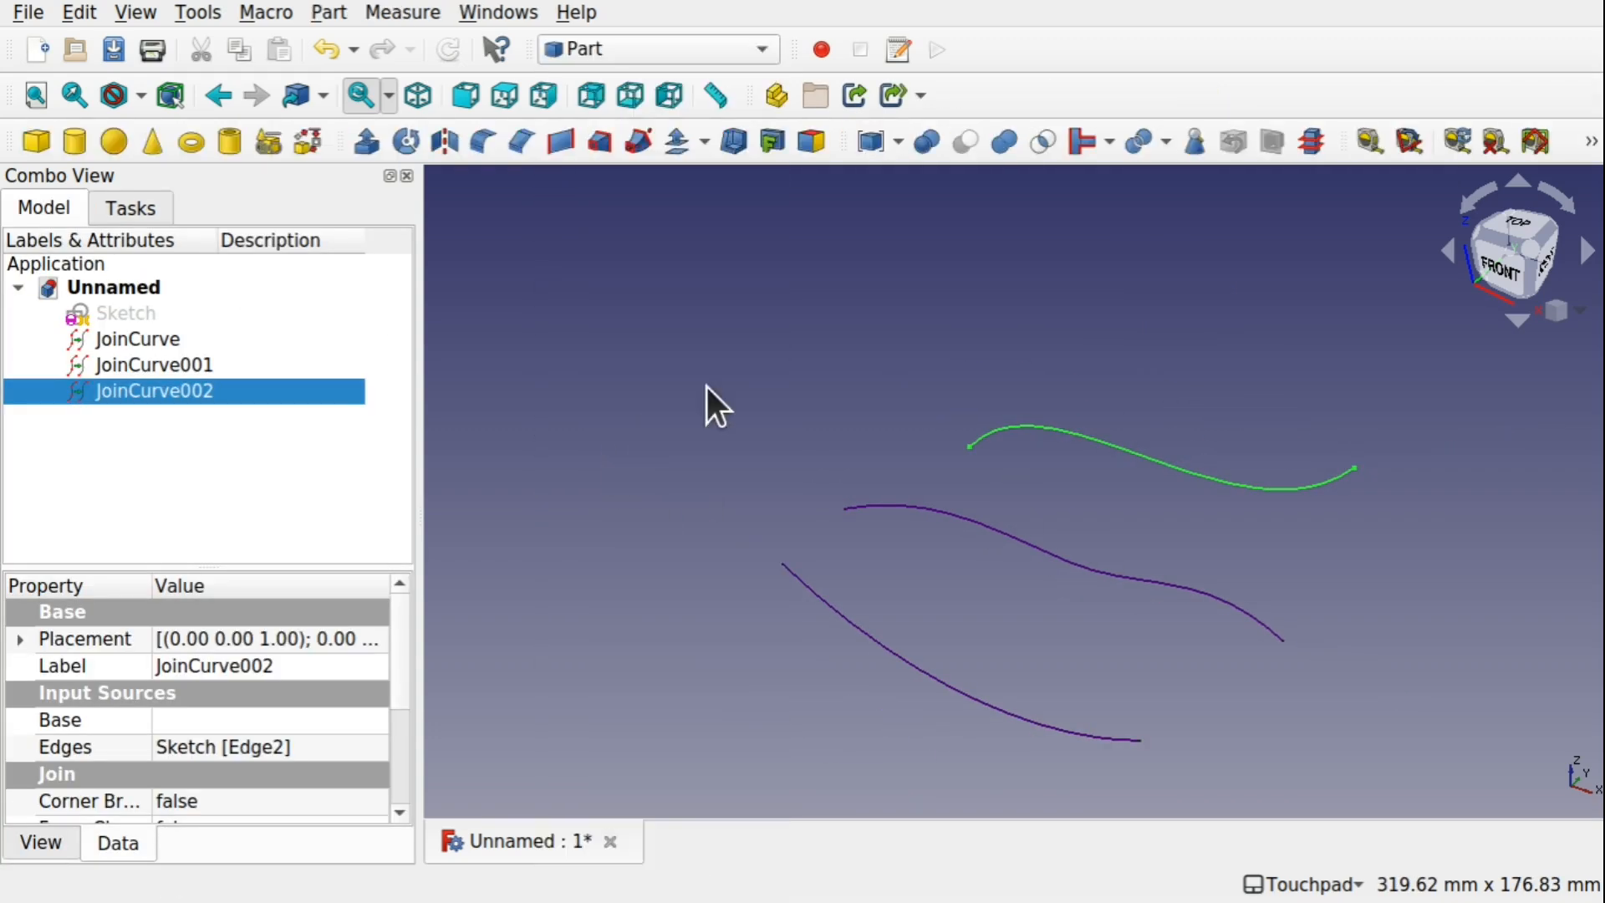
pyautogui.click(759, 373)
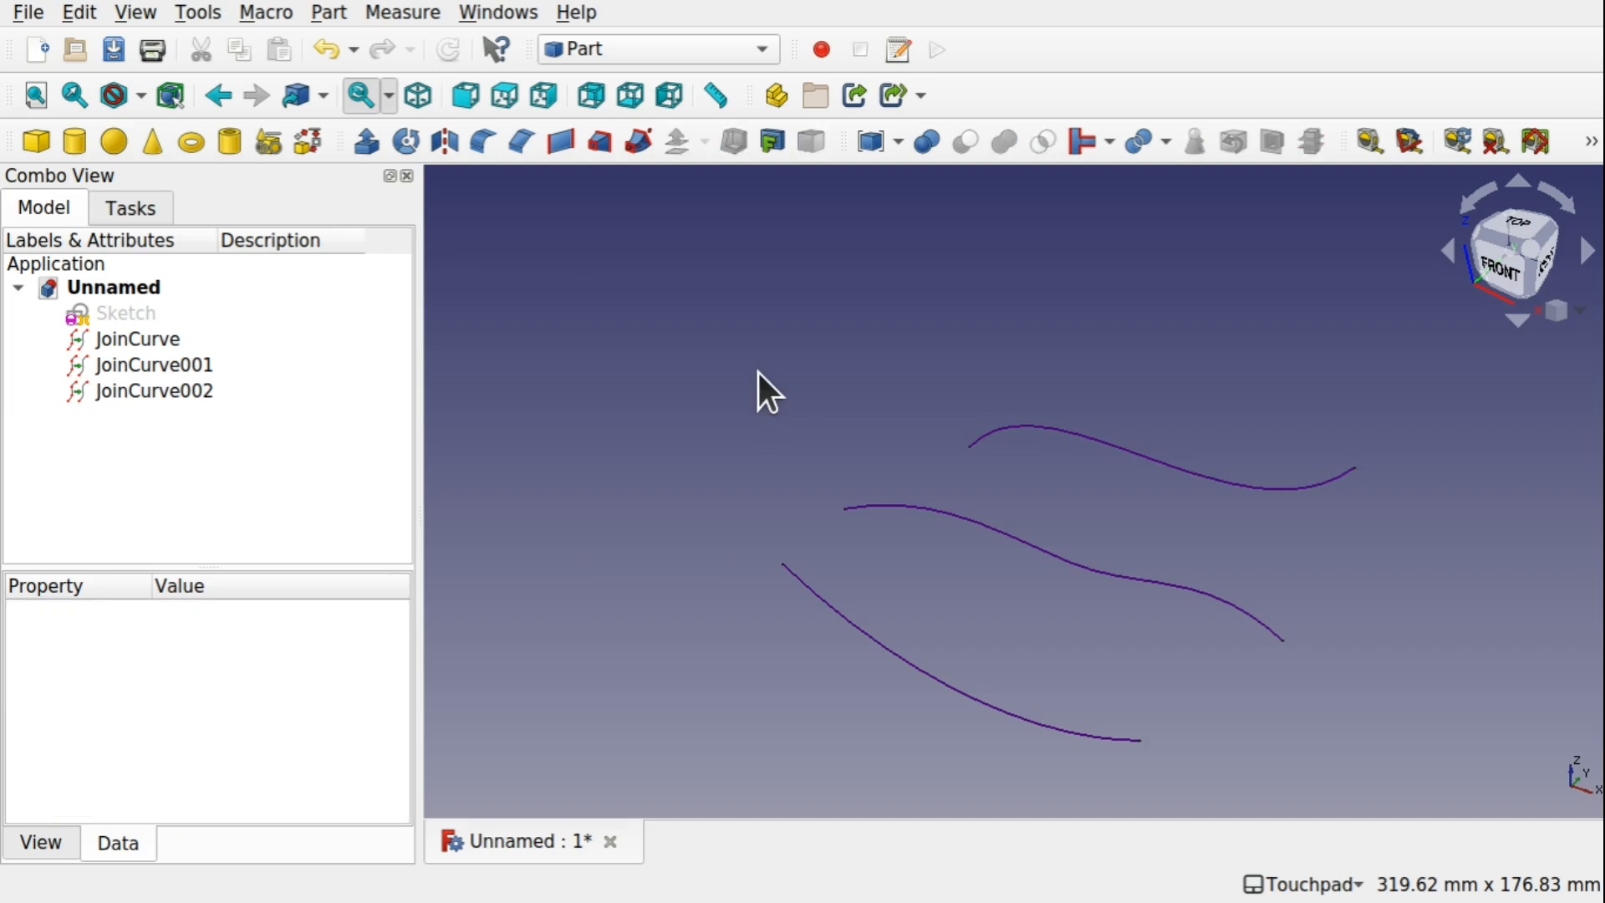
pyautogui.click(328, 12)
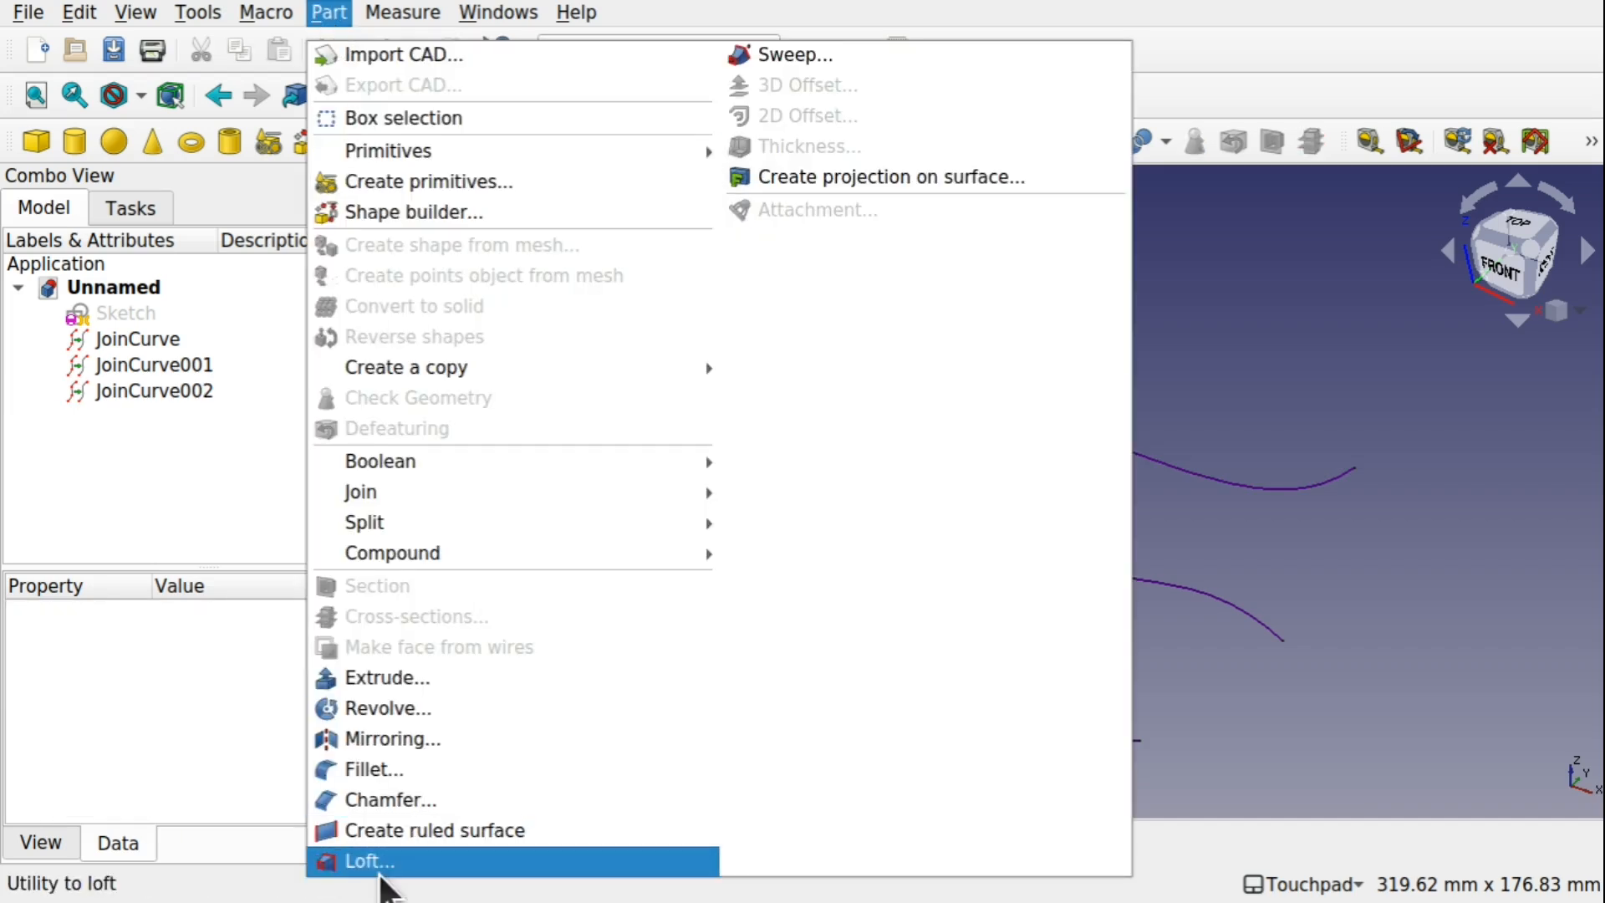
pyautogui.click(380, 874)
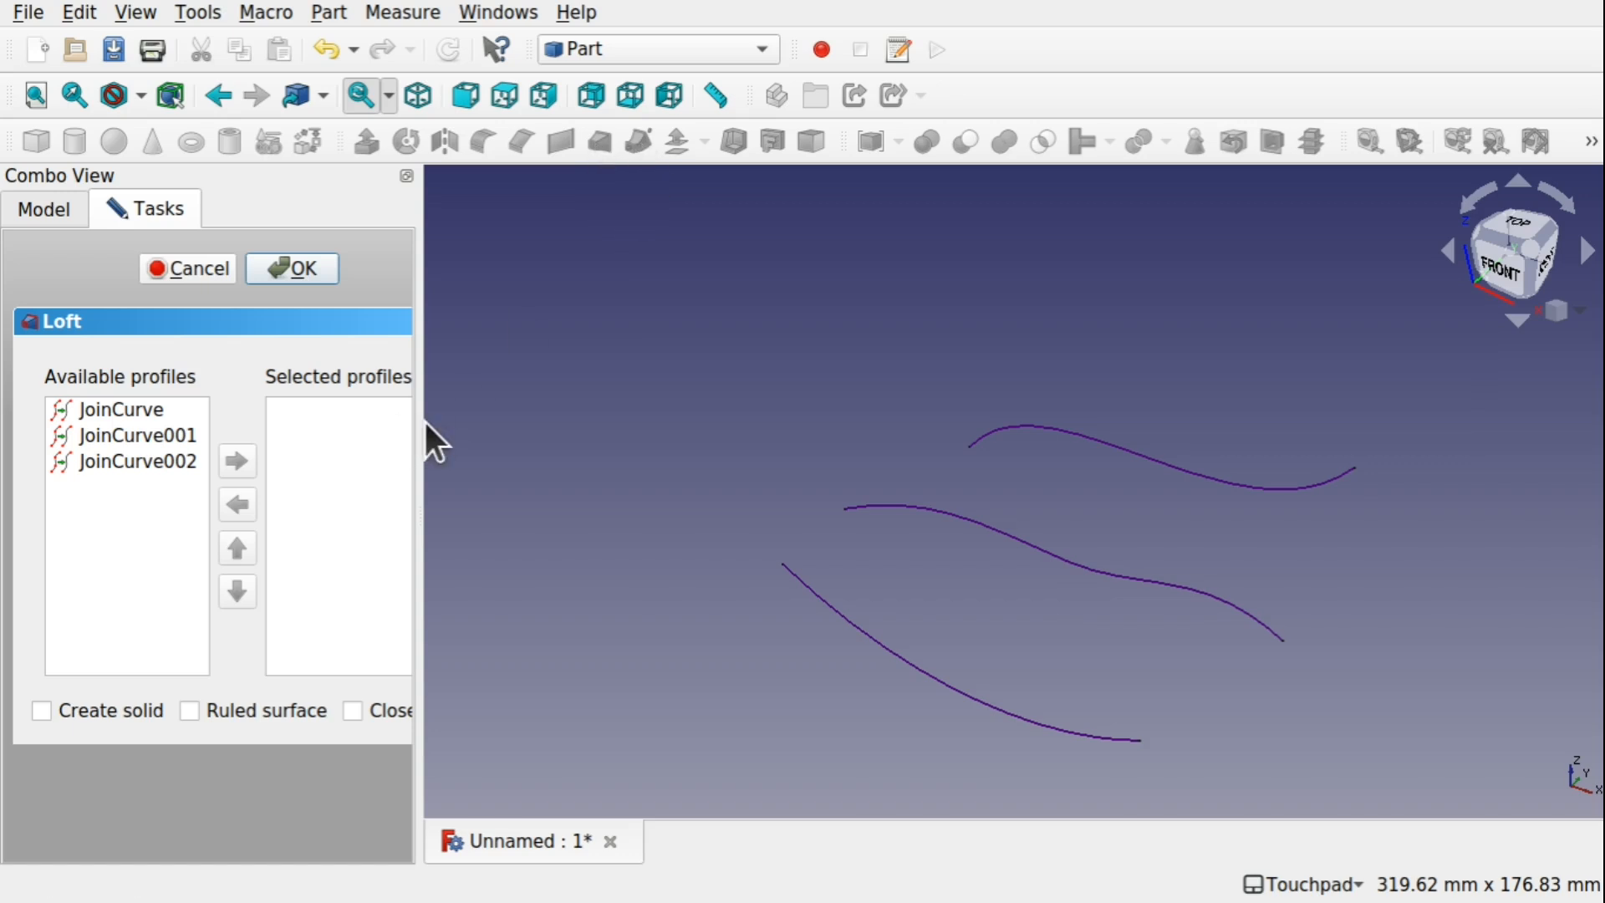
pyautogui.moveTo(424, 423); pyautogui.dragTo(550, 423)
pyautogui.click(137, 411)
pyautogui.doubleClick(137, 411)
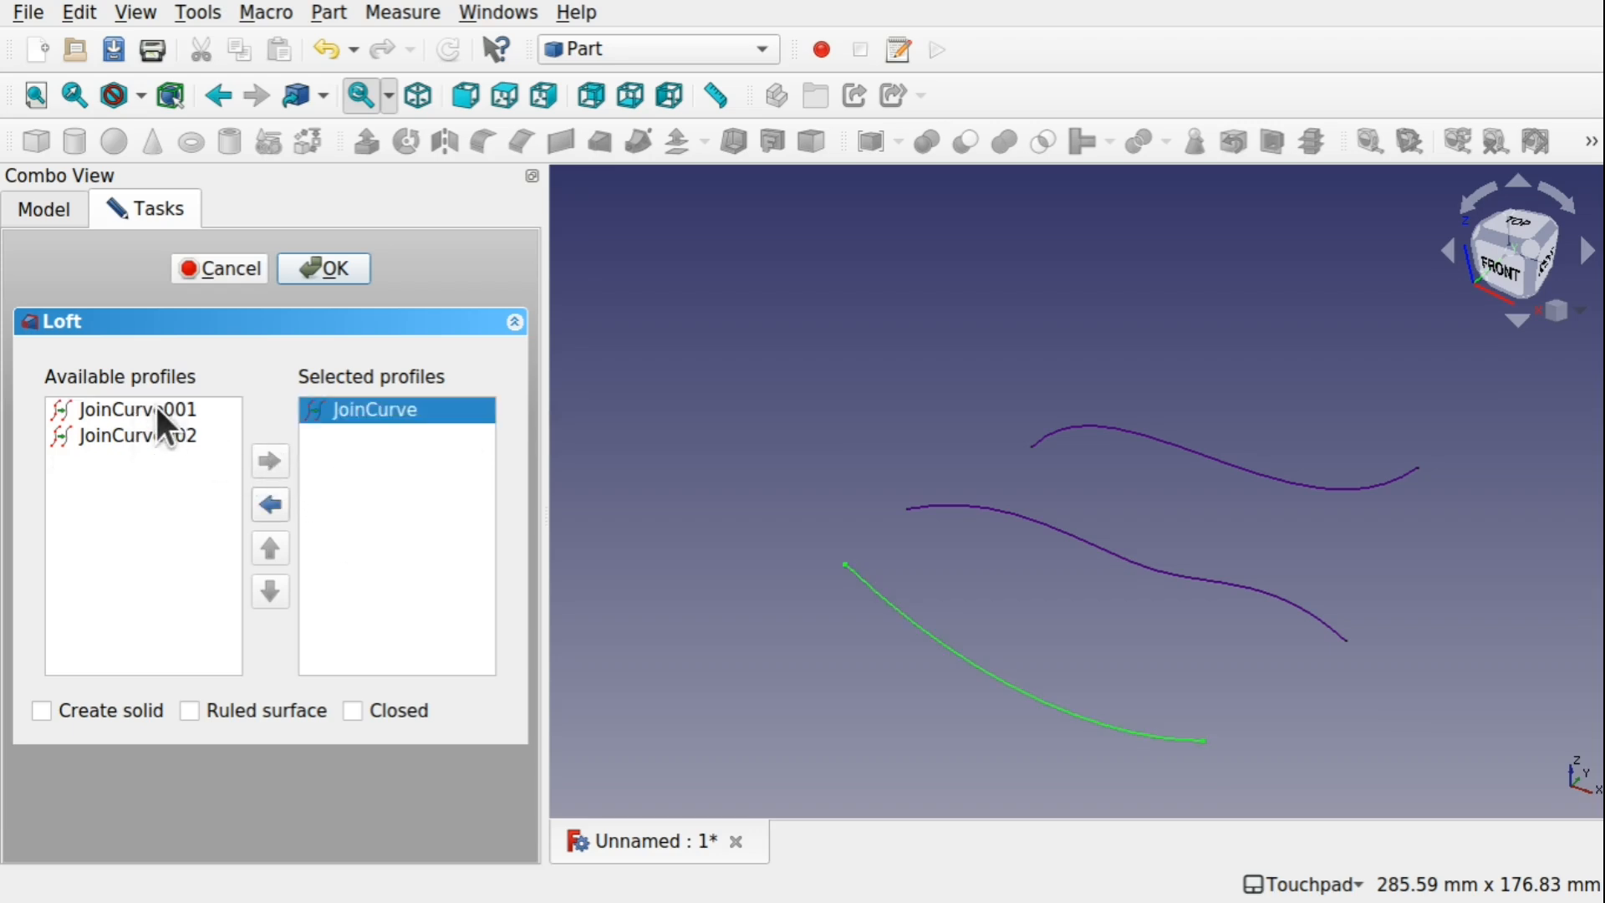
pyautogui.doubleClick(157, 409)
pyautogui.doubleClick(156, 411)
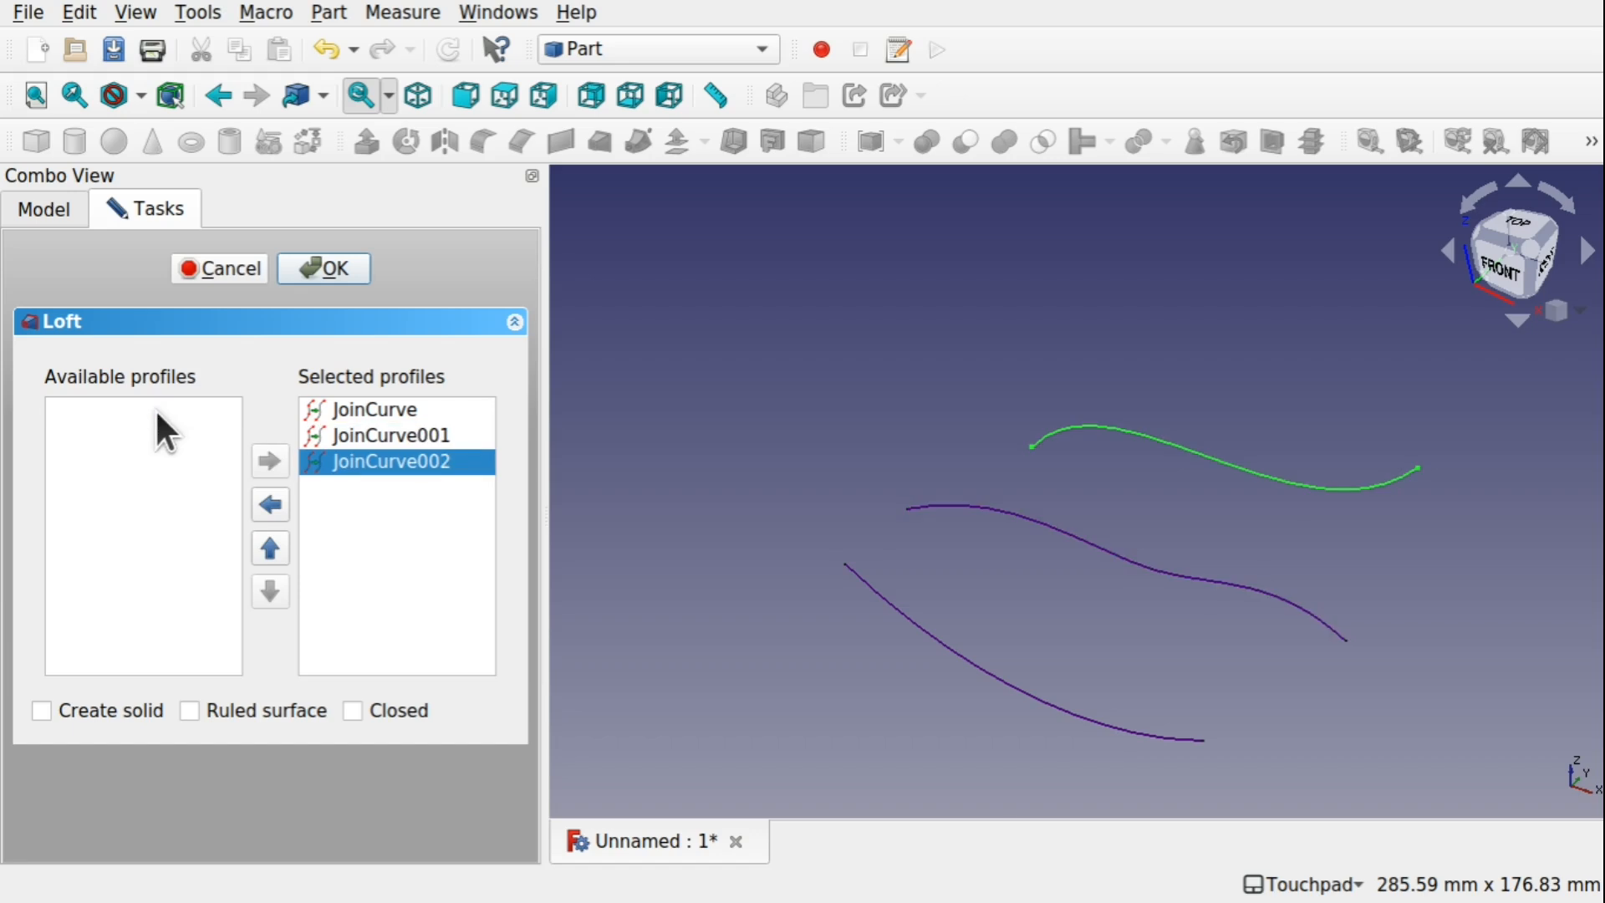
pyautogui.click(334, 269)
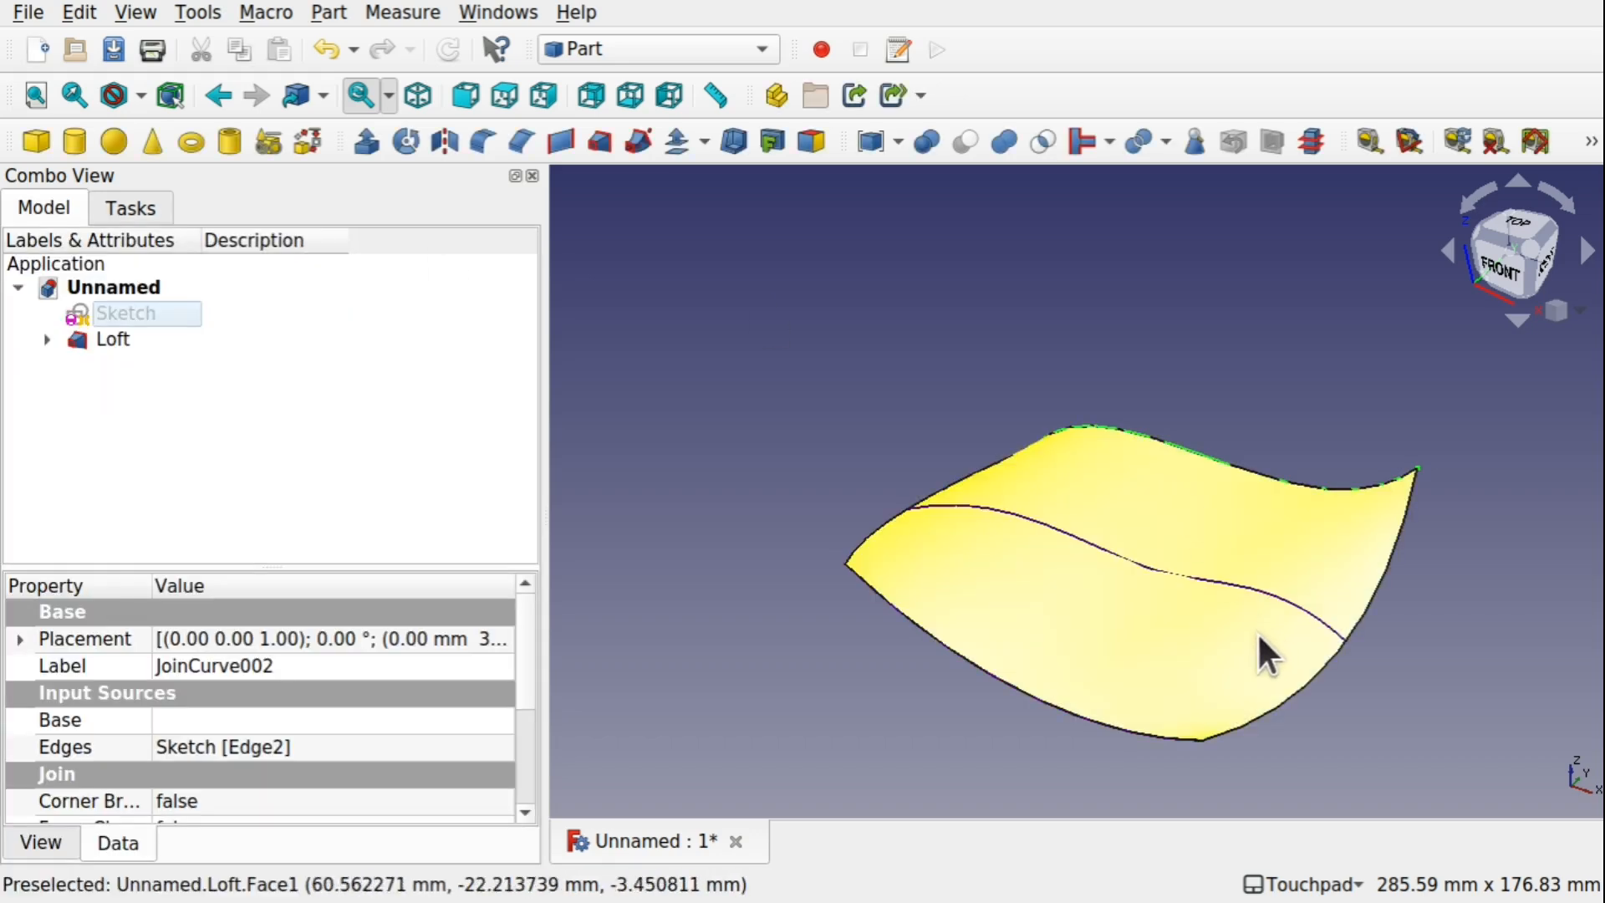
# Hide the three Join Curves nested under Loft so that only the lofted surface is displayed
pyautogui.keyDown('alt'); pyautogui.moveTo(1240, 624); pyautogui.dragTo(1297, 674); pyautogui.keyUp('alt')
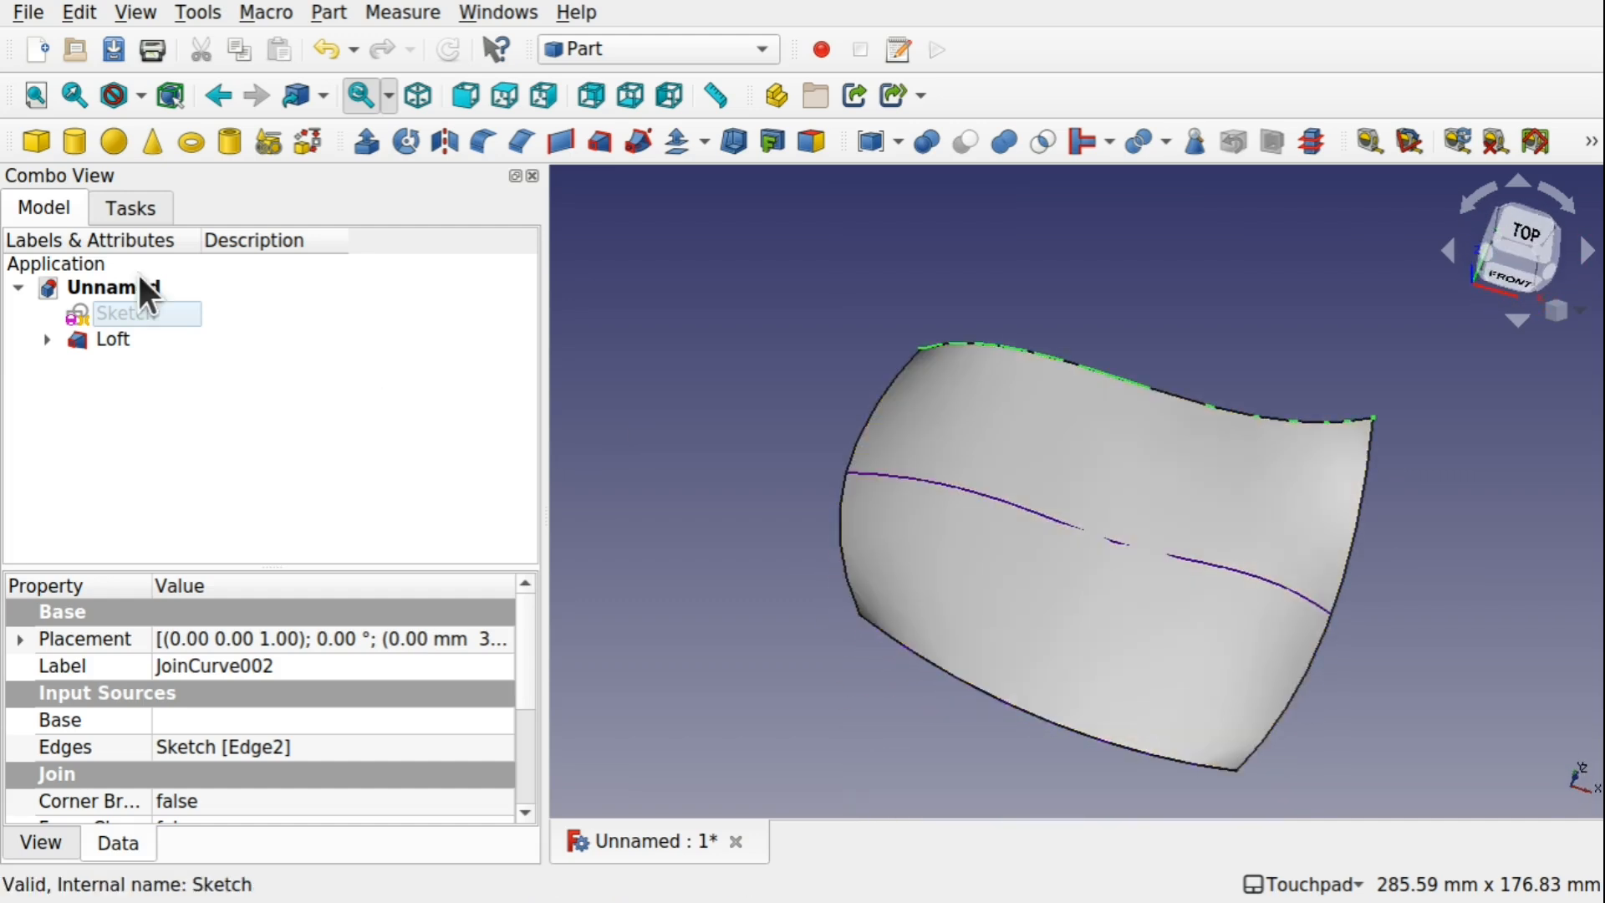
pyautogui.click(55, 337)
pyautogui.click(186, 366)
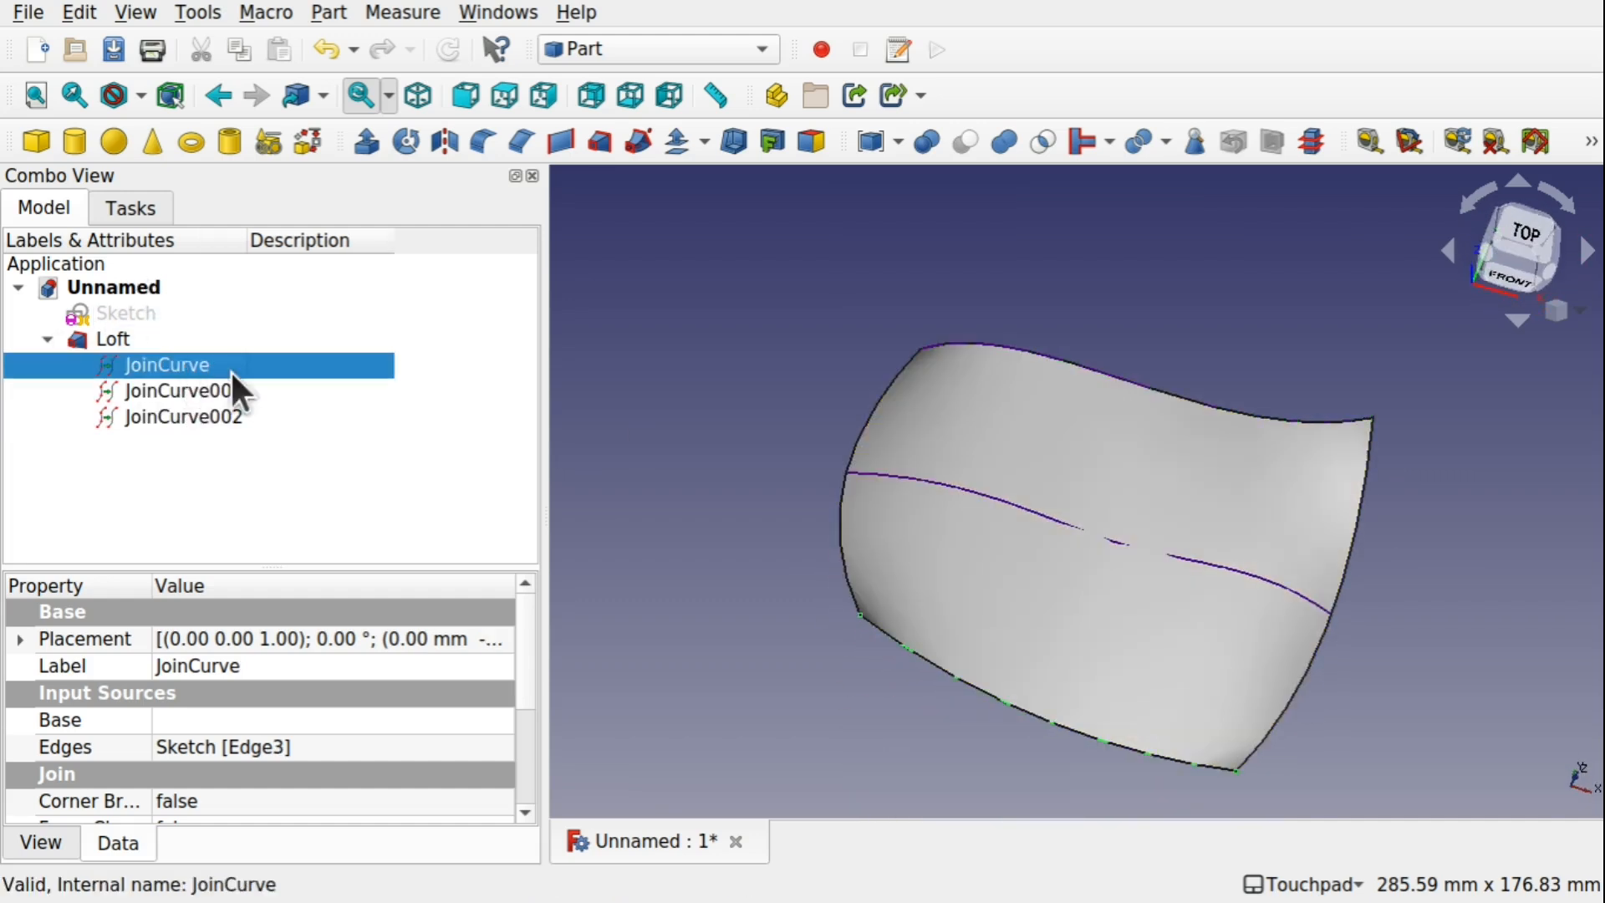
pyautogui.keyDown('shift'); pyautogui.click(212, 415); pyautogui.keyUp('shift')
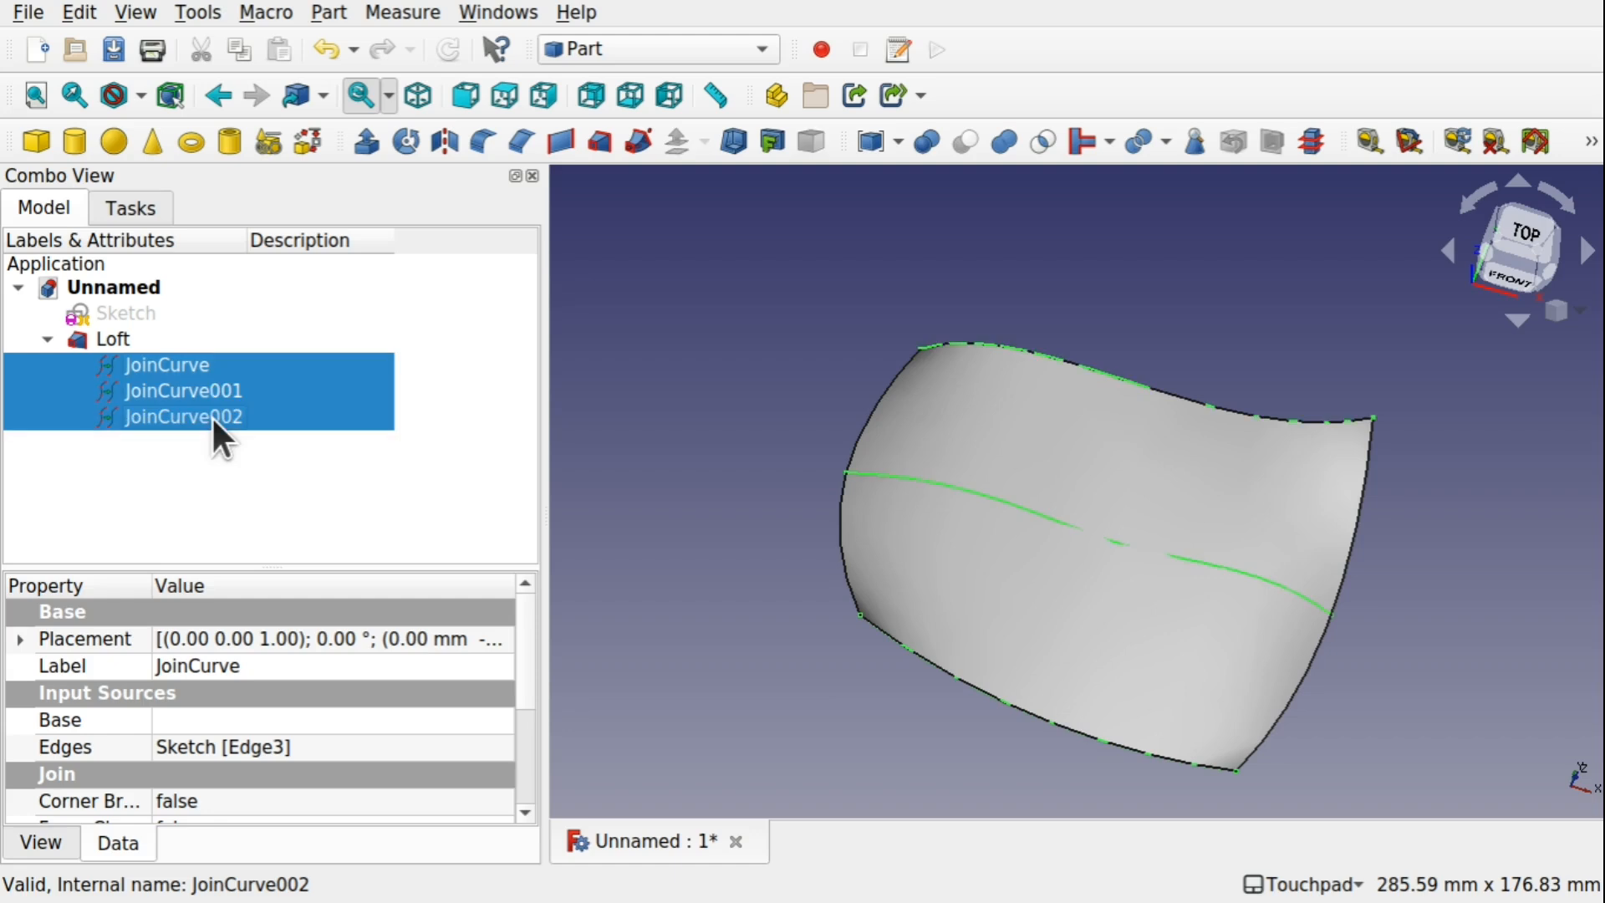
pyautogui.press('space')
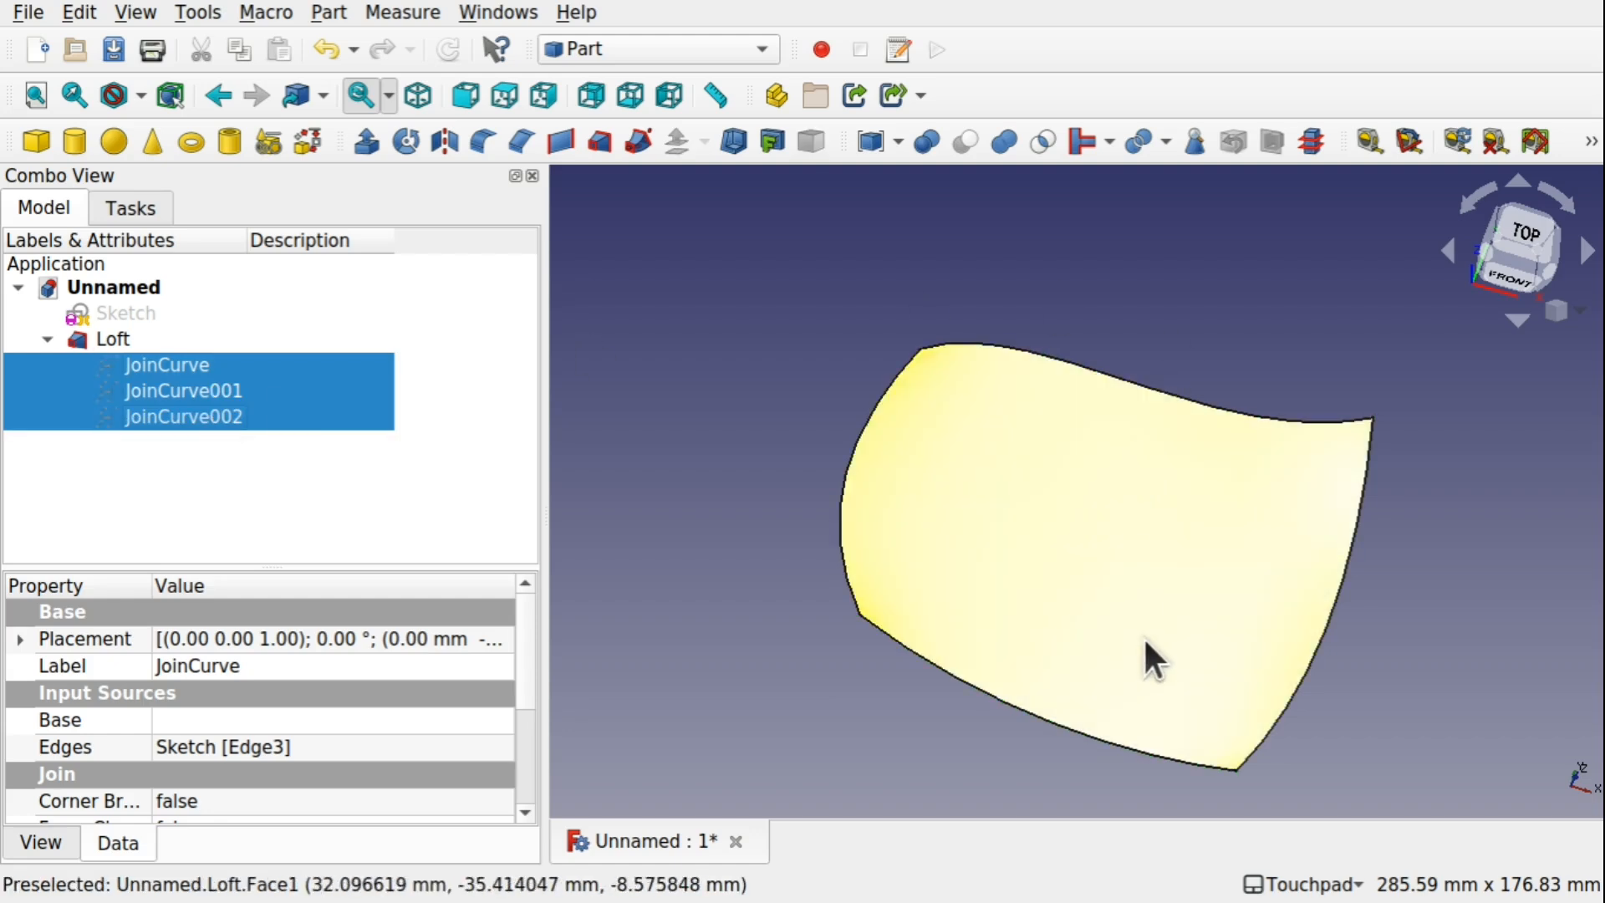
pyautogui.click(786, 410)
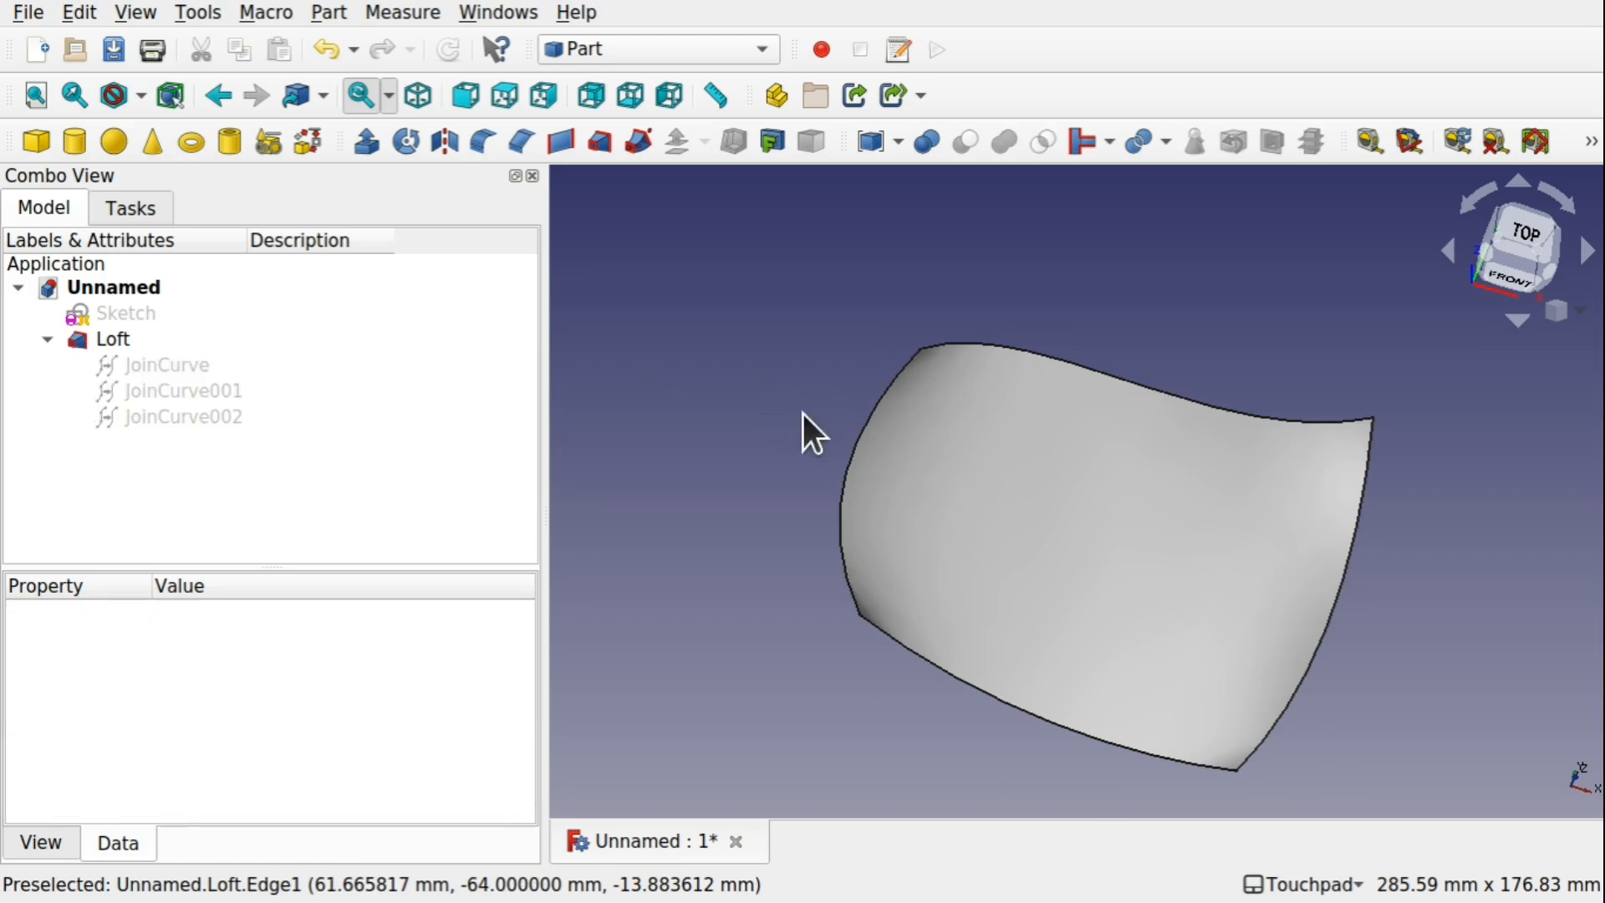
# Switch to the Sketcher workbench and create a new sketch on the XY-Plane with nothing selected
pyautogui.click(1037, 596)
pyautogui.keyDown('alt'); pyautogui.moveTo(1037, 595); pyautogui.dragTo(1191, 666); pyautogui.keyUp('alt')
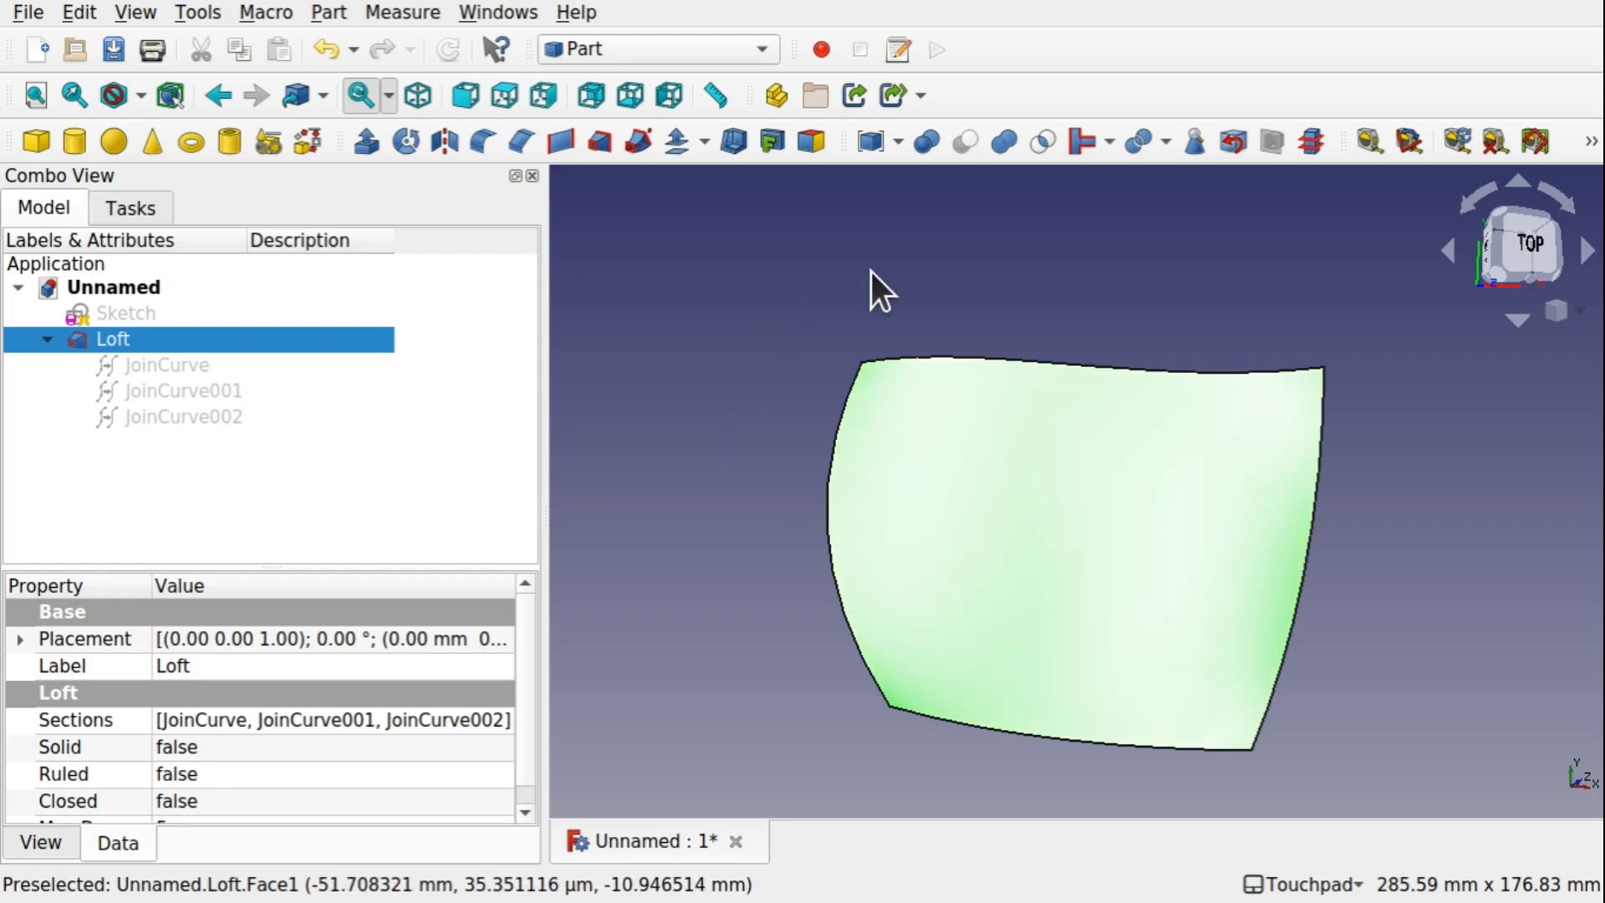
pyautogui.keyDown('alt'); pyautogui.moveTo(1068, 563); pyautogui.dragTo(1015, 568); pyautogui.keyUp('alt')
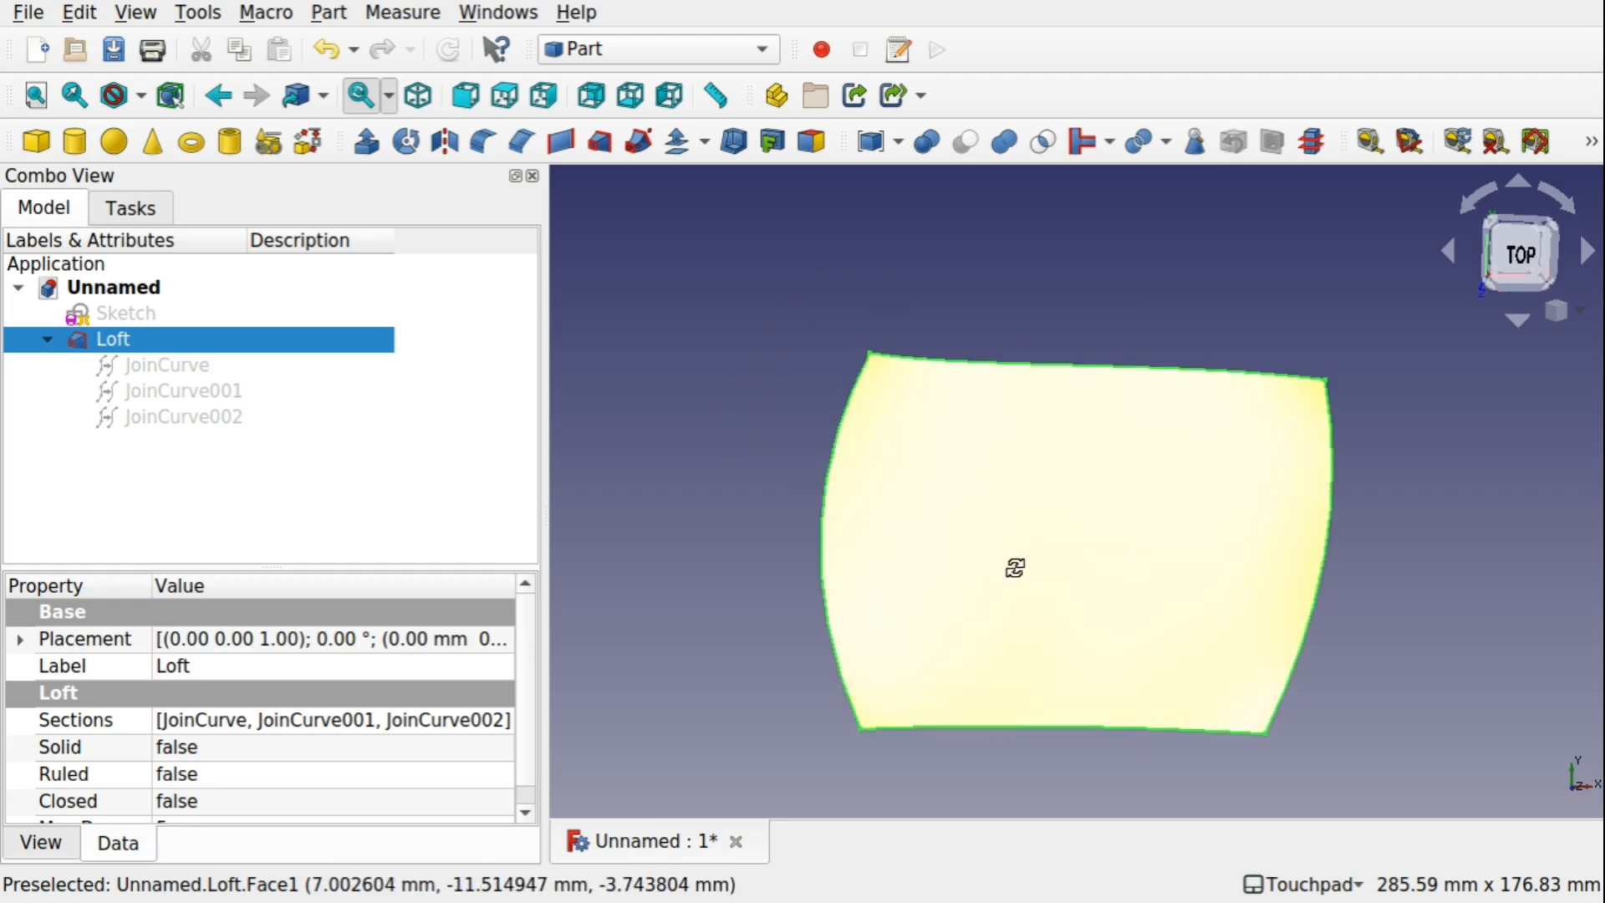
pyautogui.click(674, 49)
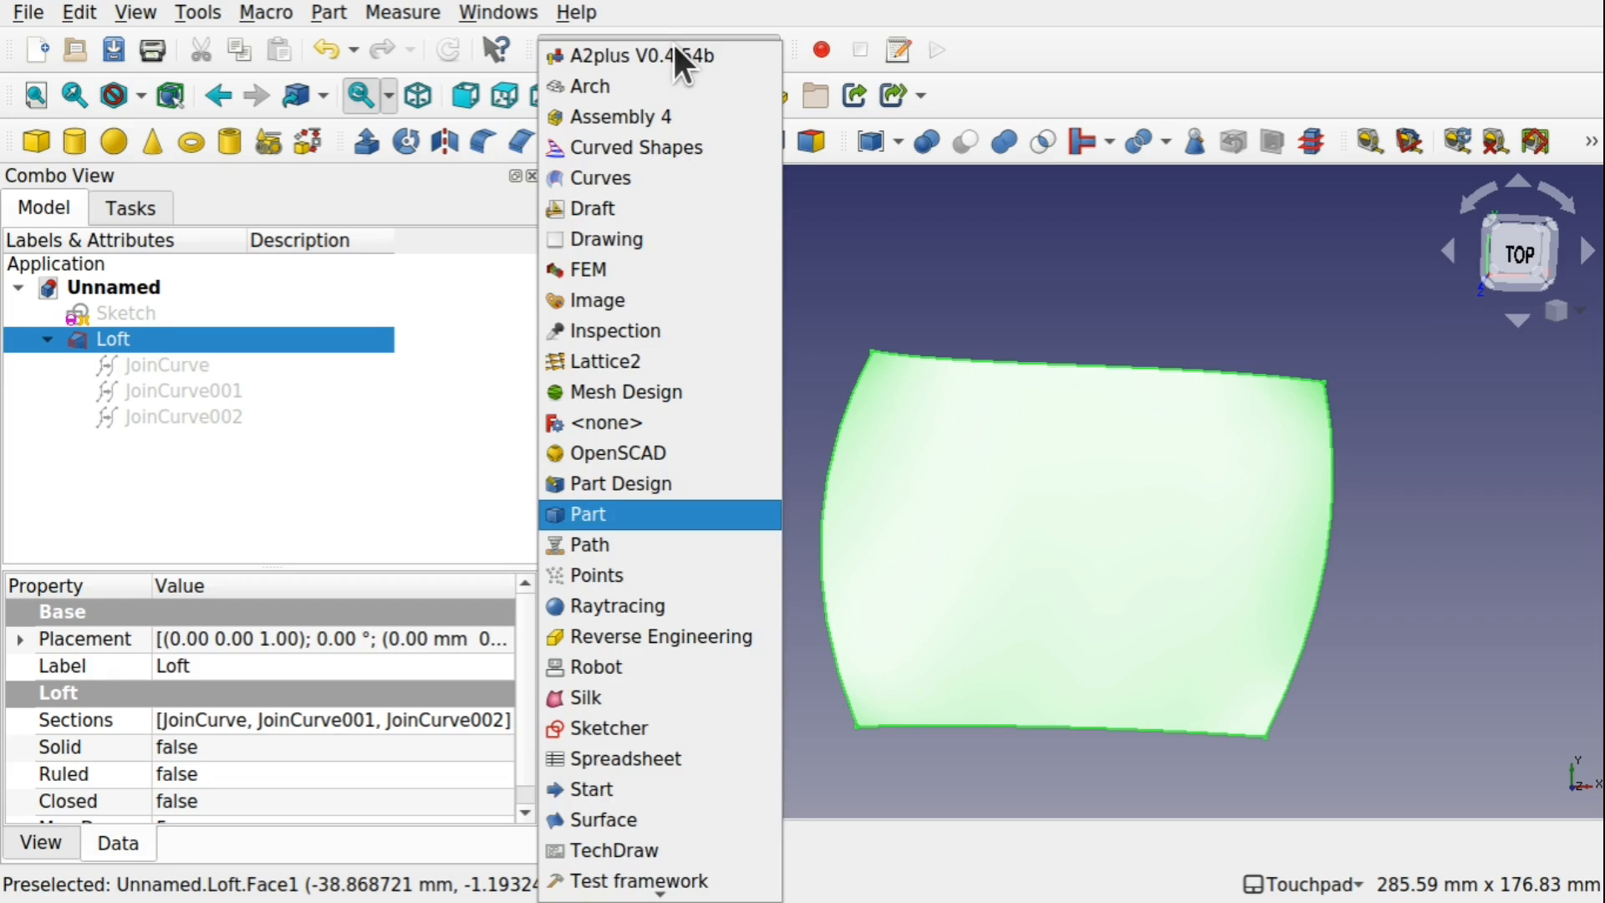
pyautogui.click(701, 729)
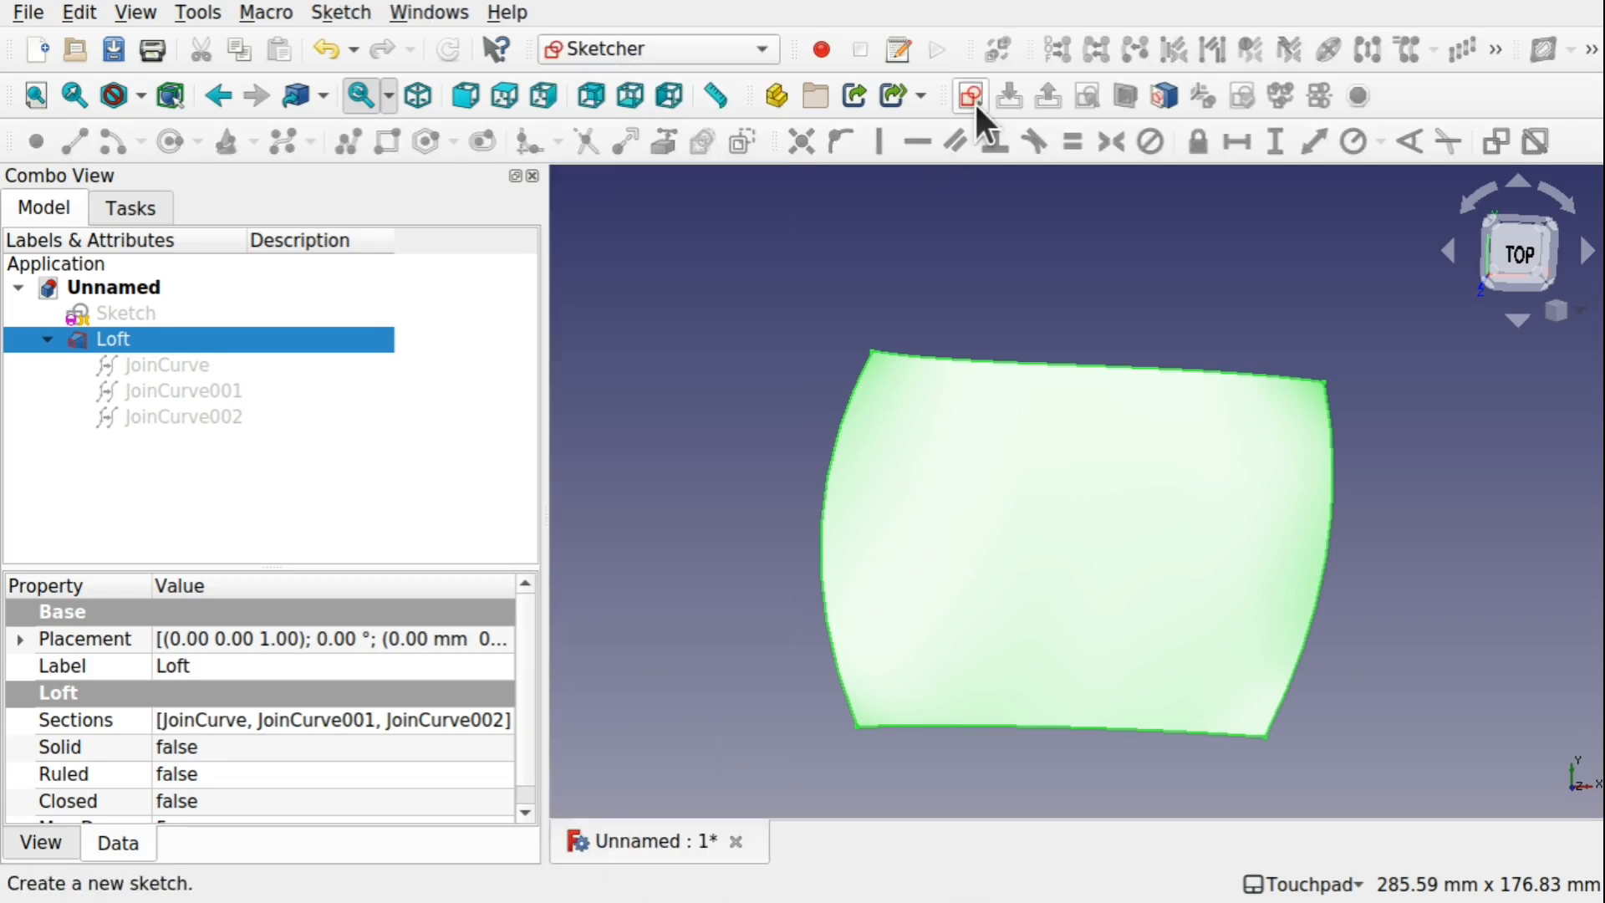
pyautogui.click(1040, 252)
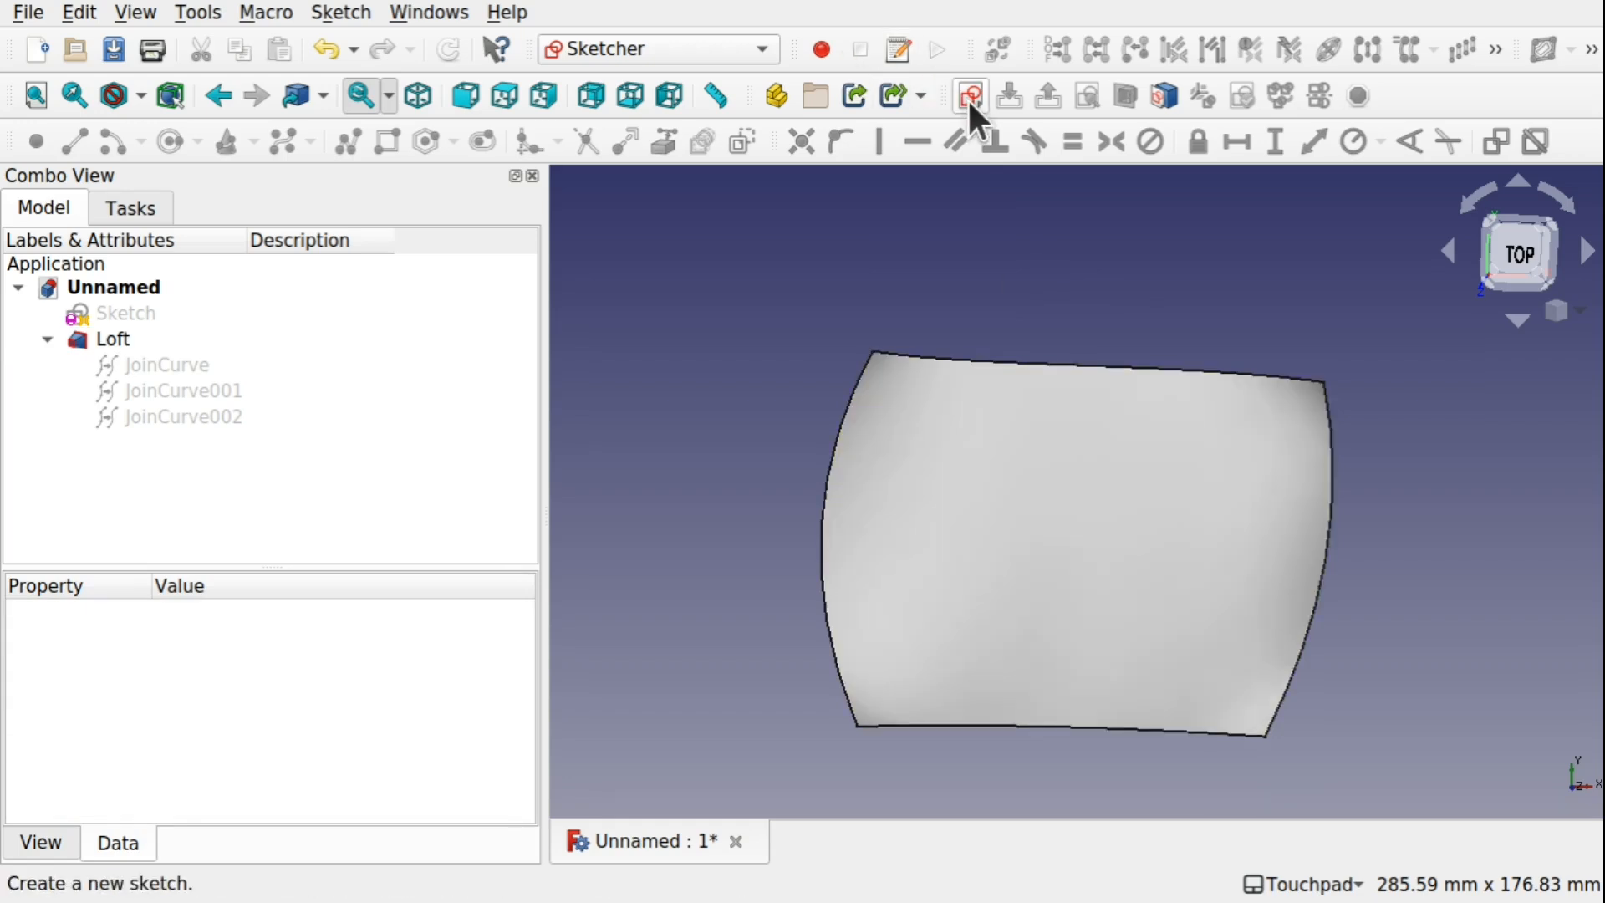
pyautogui.click(968, 97)
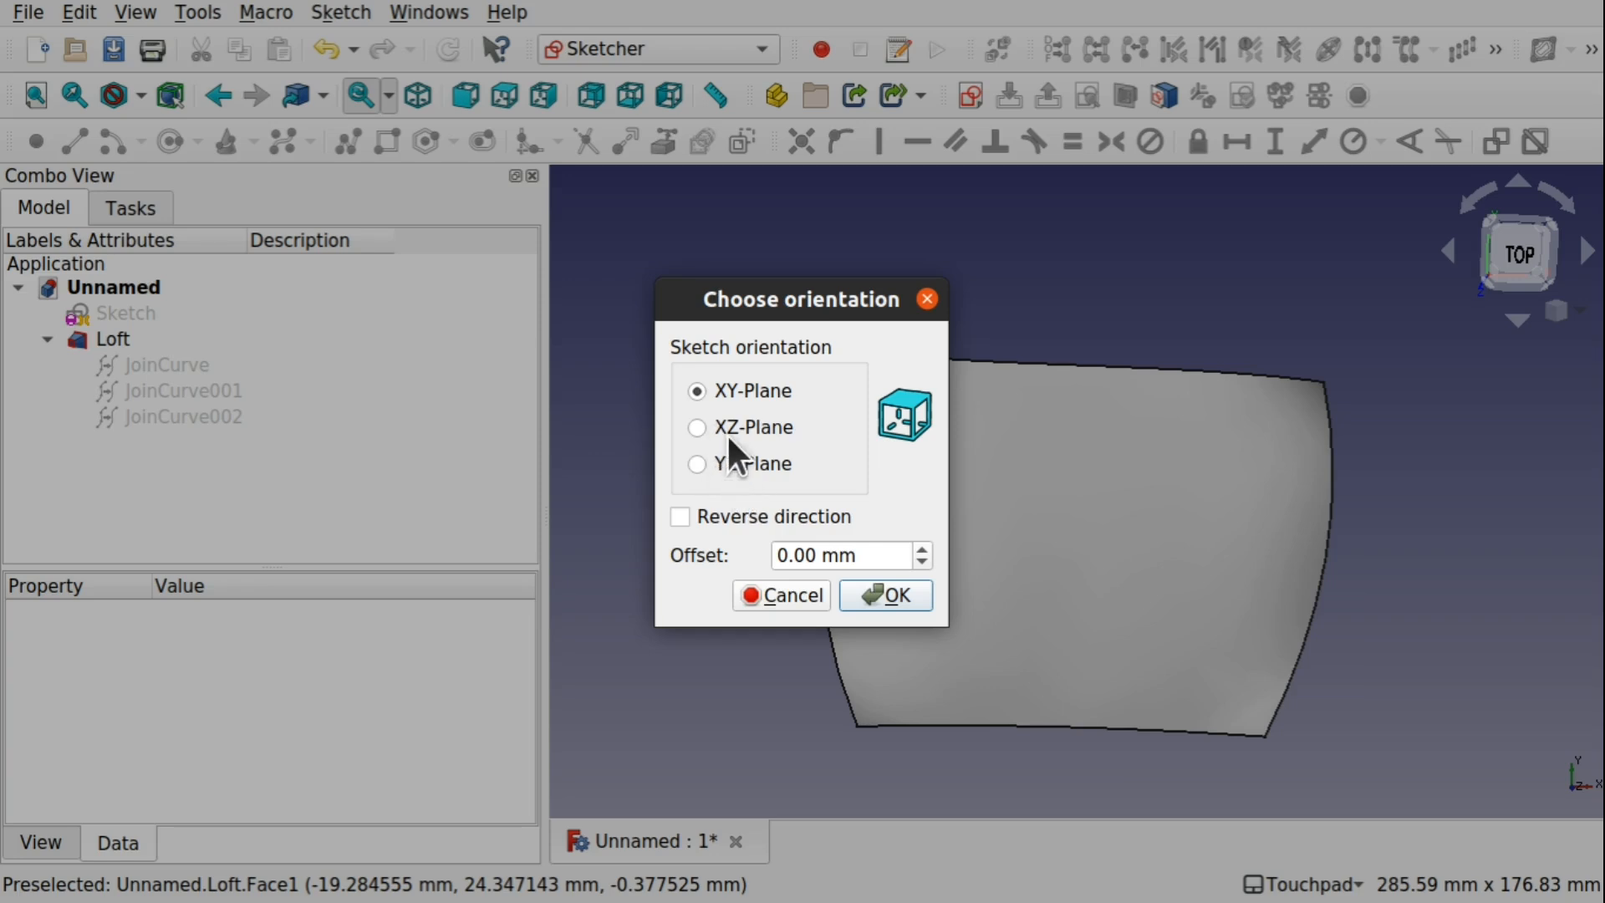
pyautogui.click(900, 595)
# Raise Sketch001 above the loft by setting the z position in its Placement to 7 mm
pyautogui.moveTo(1112, 639)
pyautogui.keyDown('shift'); pyautogui.mouseDown()
pyautogui.moveTo(1156, 442)
pyautogui.moveTo(1089, 566)
pyautogui.moveTo(1132, 619)
pyautogui.moveTo(1094, 532)
pyautogui.moveTo(1104, 443)
pyautogui.mouseUp(); pyautogui.keyUp('shift')
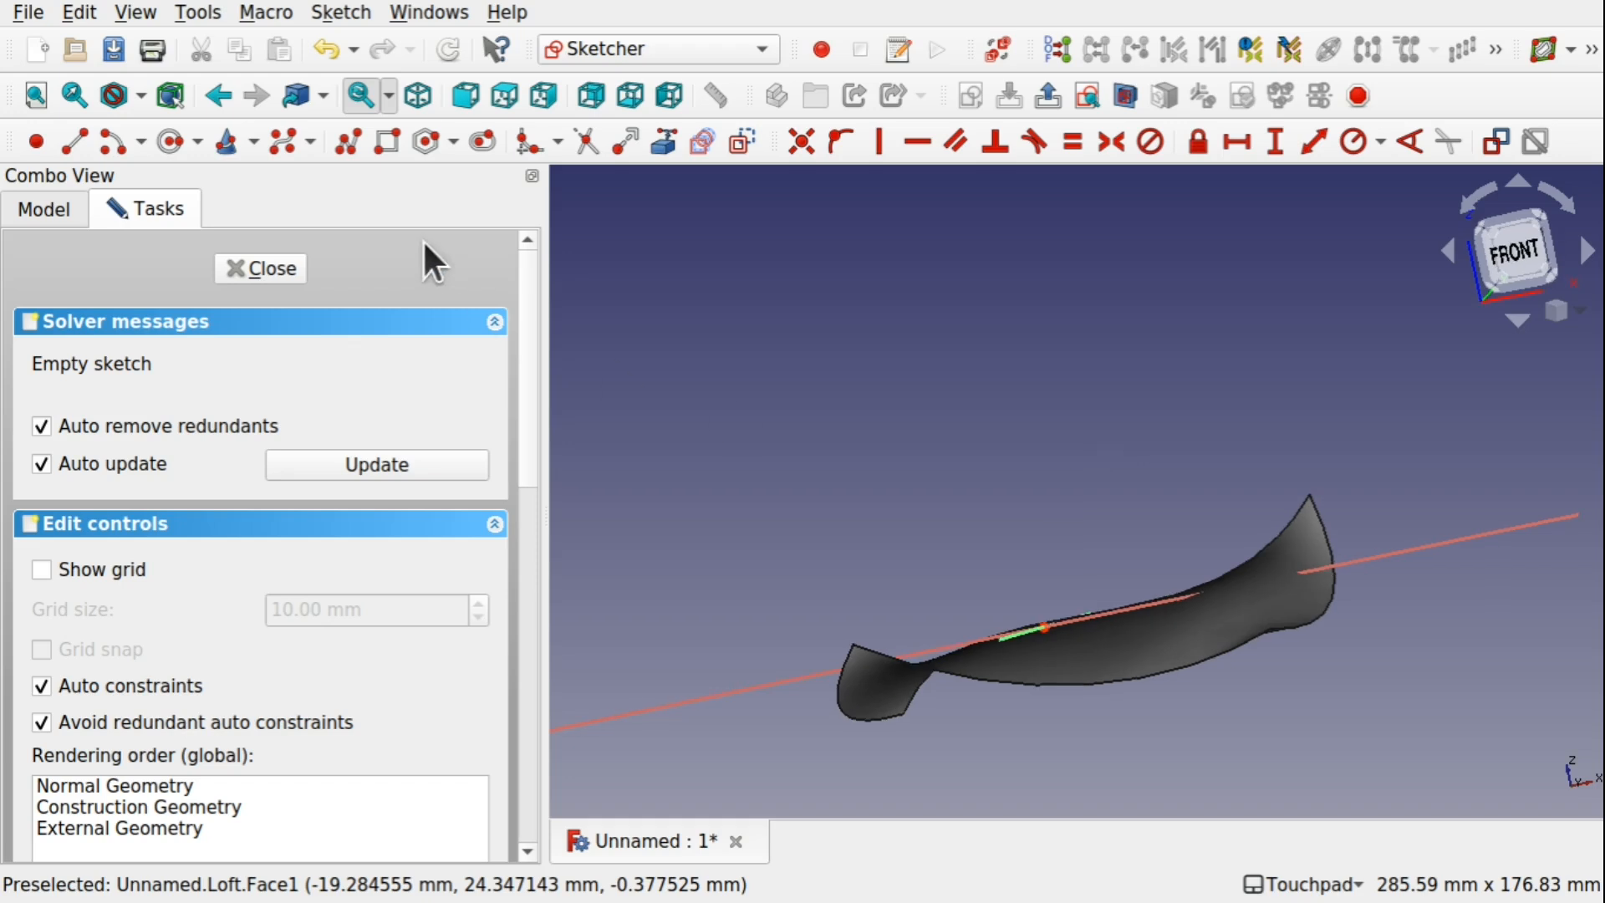
pyautogui.click(52, 211)
pyautogui.click(134, 444)
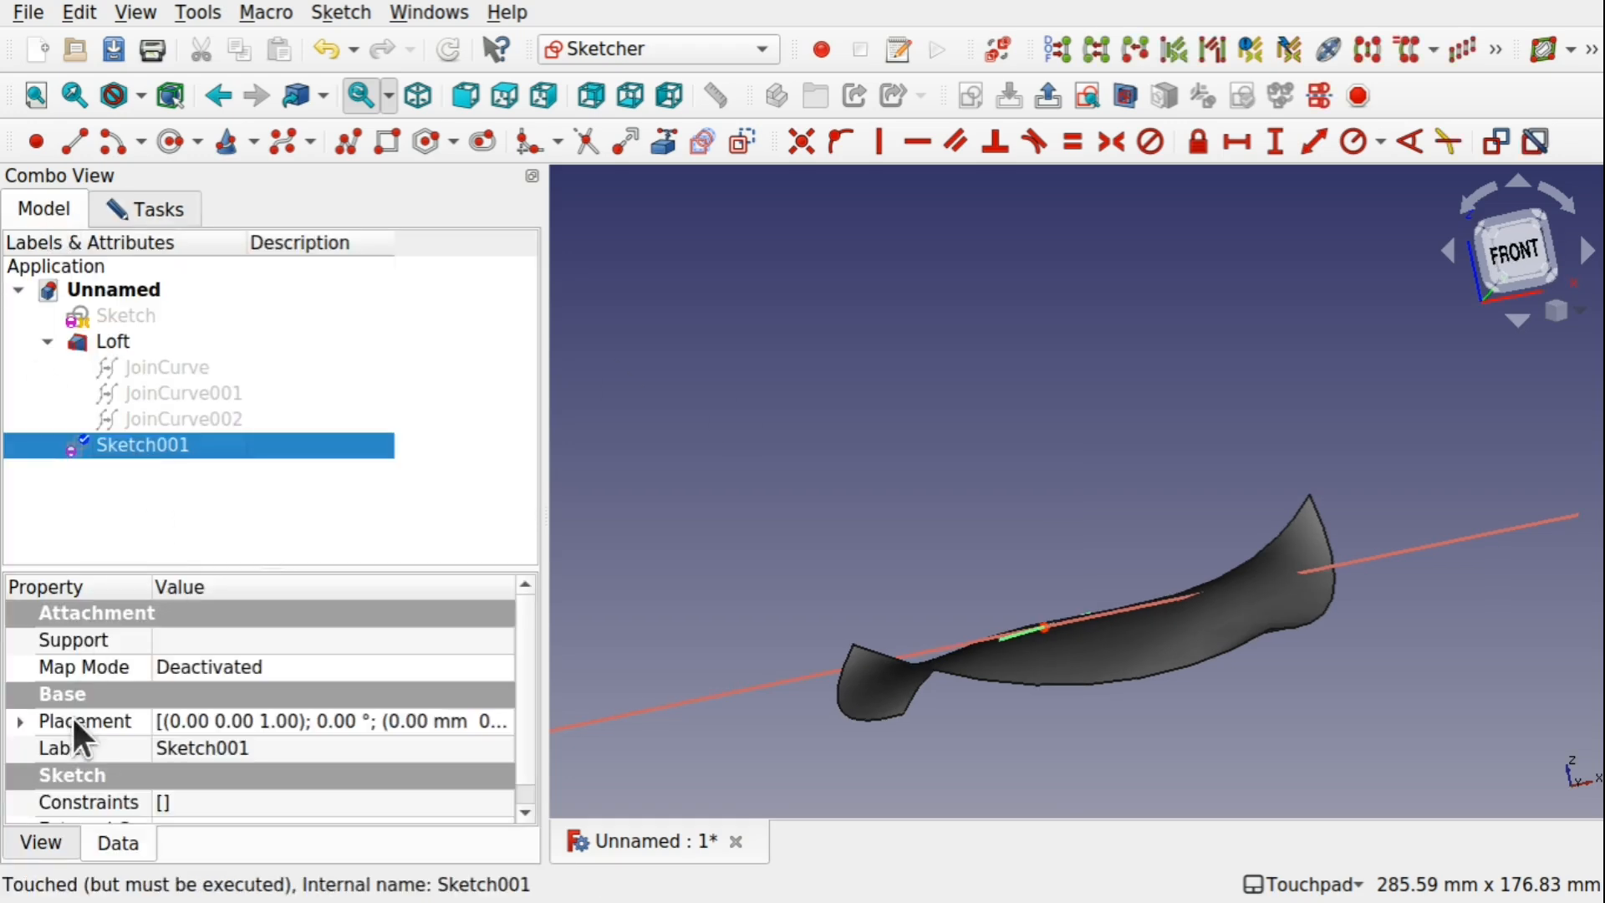
pyautogui.click(20, 722)
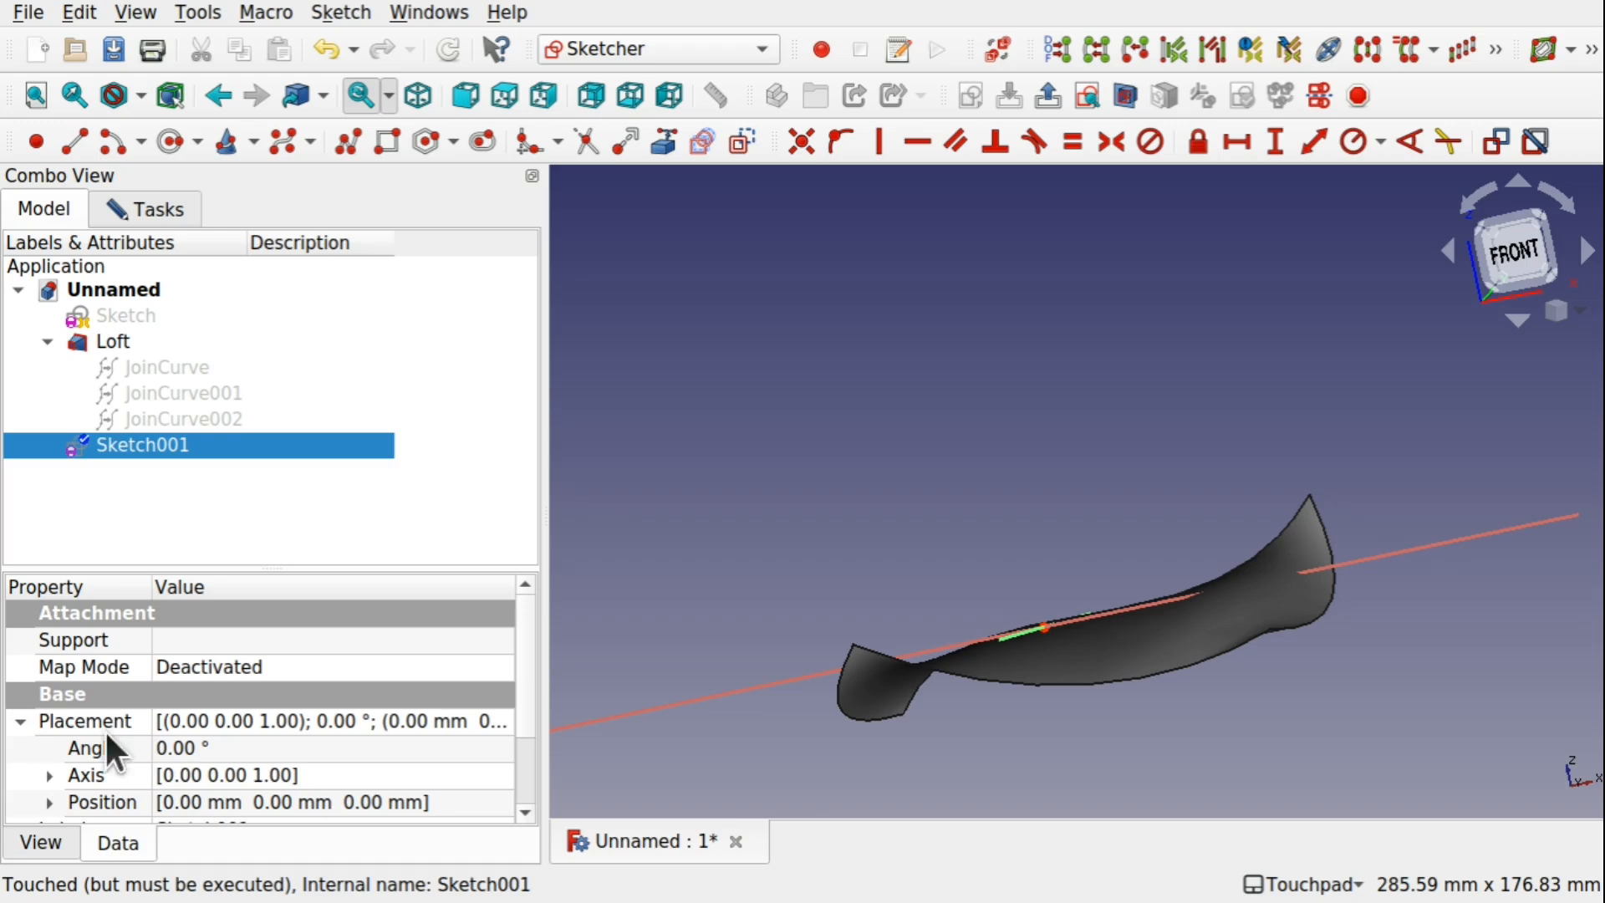
pyautogui.click(51, 803)
pyautogui.moveTo(520, 657); pyautogui.dragTo(524, 743)
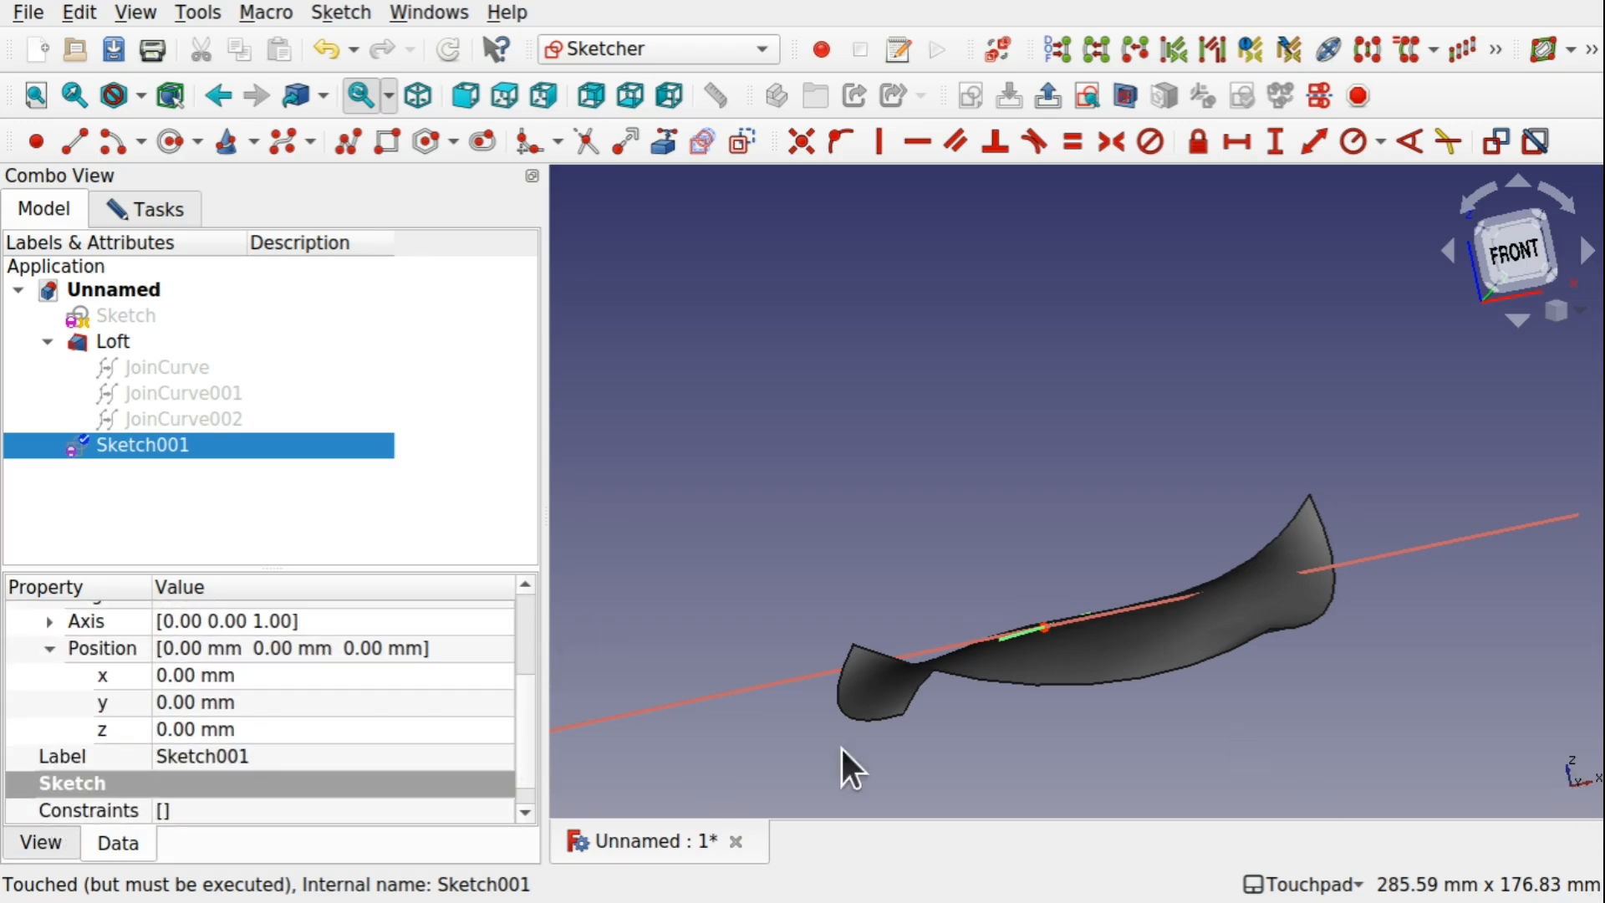
pyautogui.click(286, 727)
pyautogui.click(284, 728)
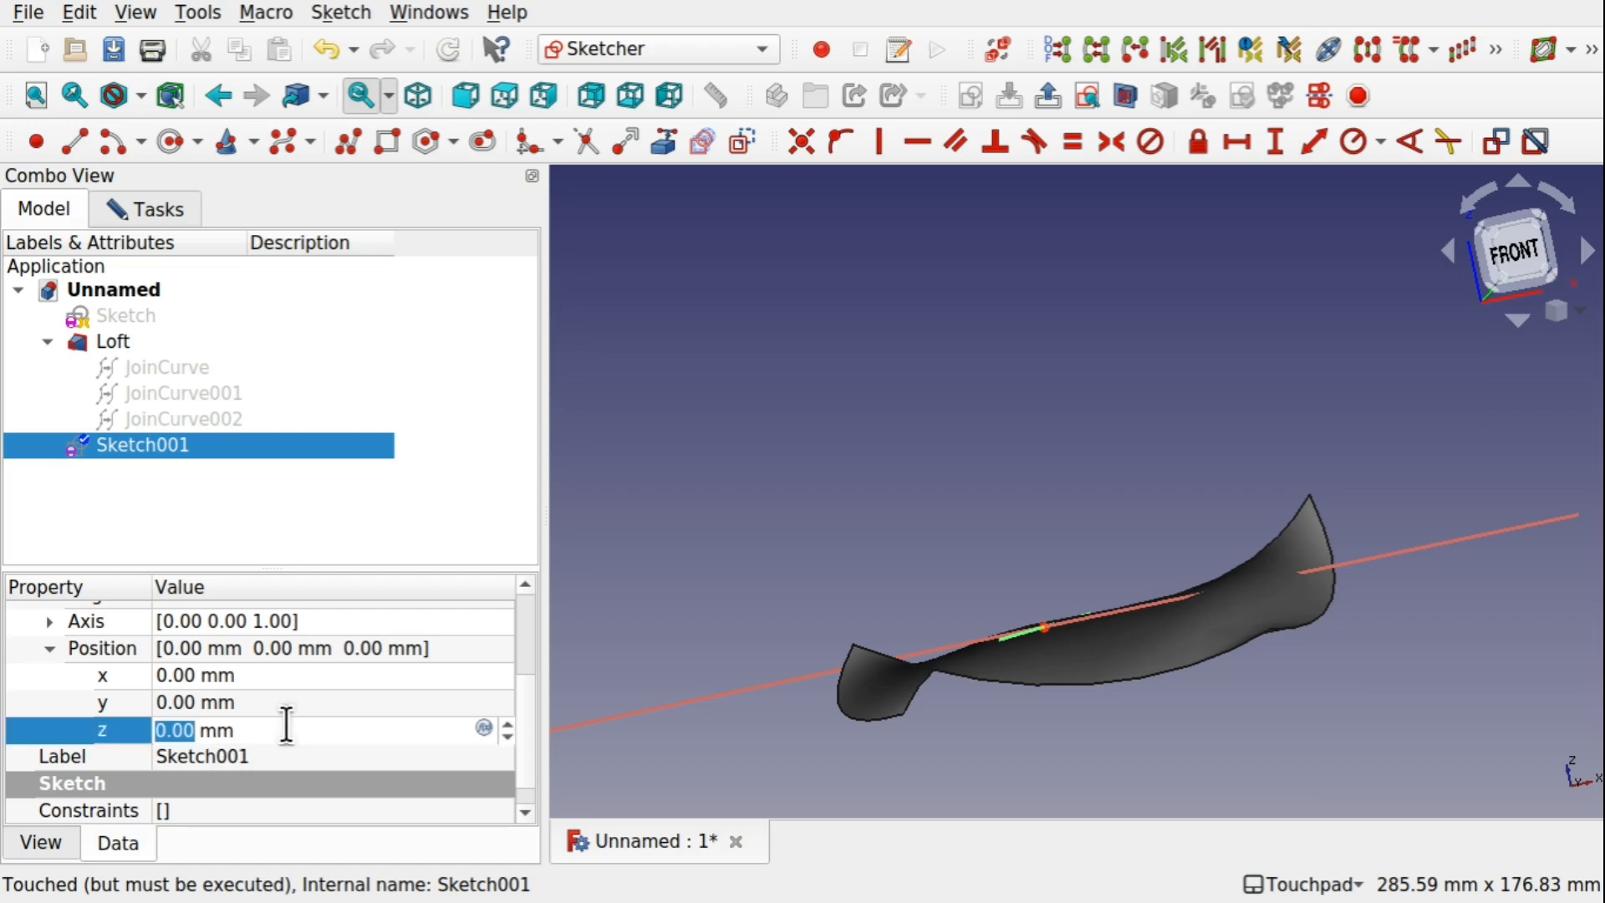
pyautogui.write('7')
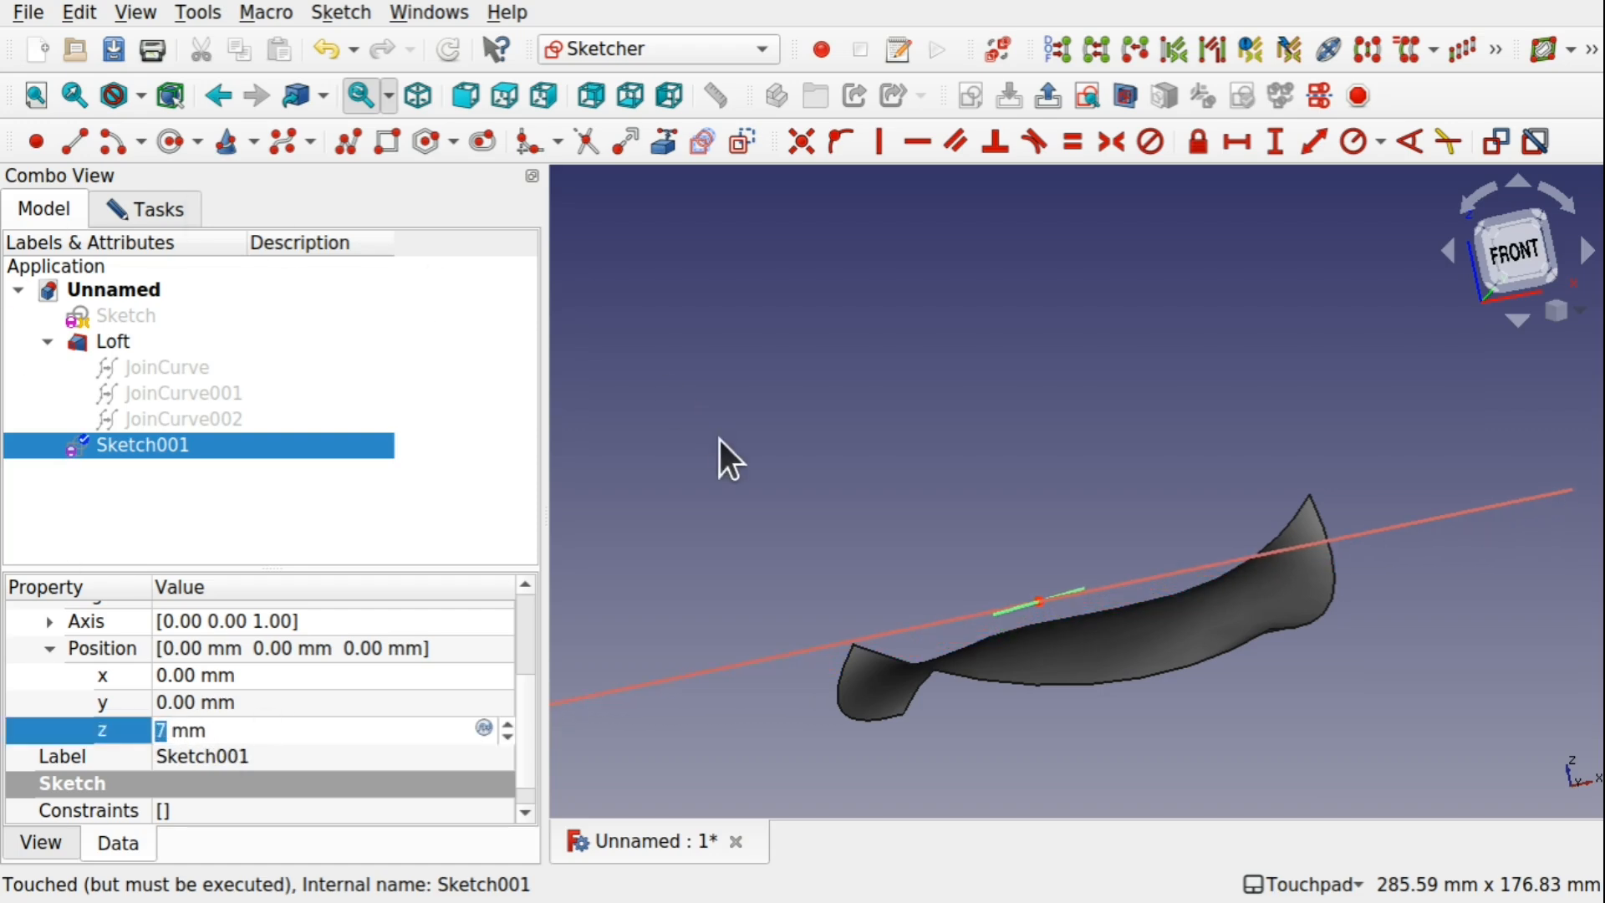
# Draw a circle centred on the sketch origin, well inside the loft's outline, and close the sketch
pyautogui.keyDown('alt'); pyautogui.moveTo(1021, 548); pyautogui.dragTo(1073, 669); pyautogui.keyUp('alt')
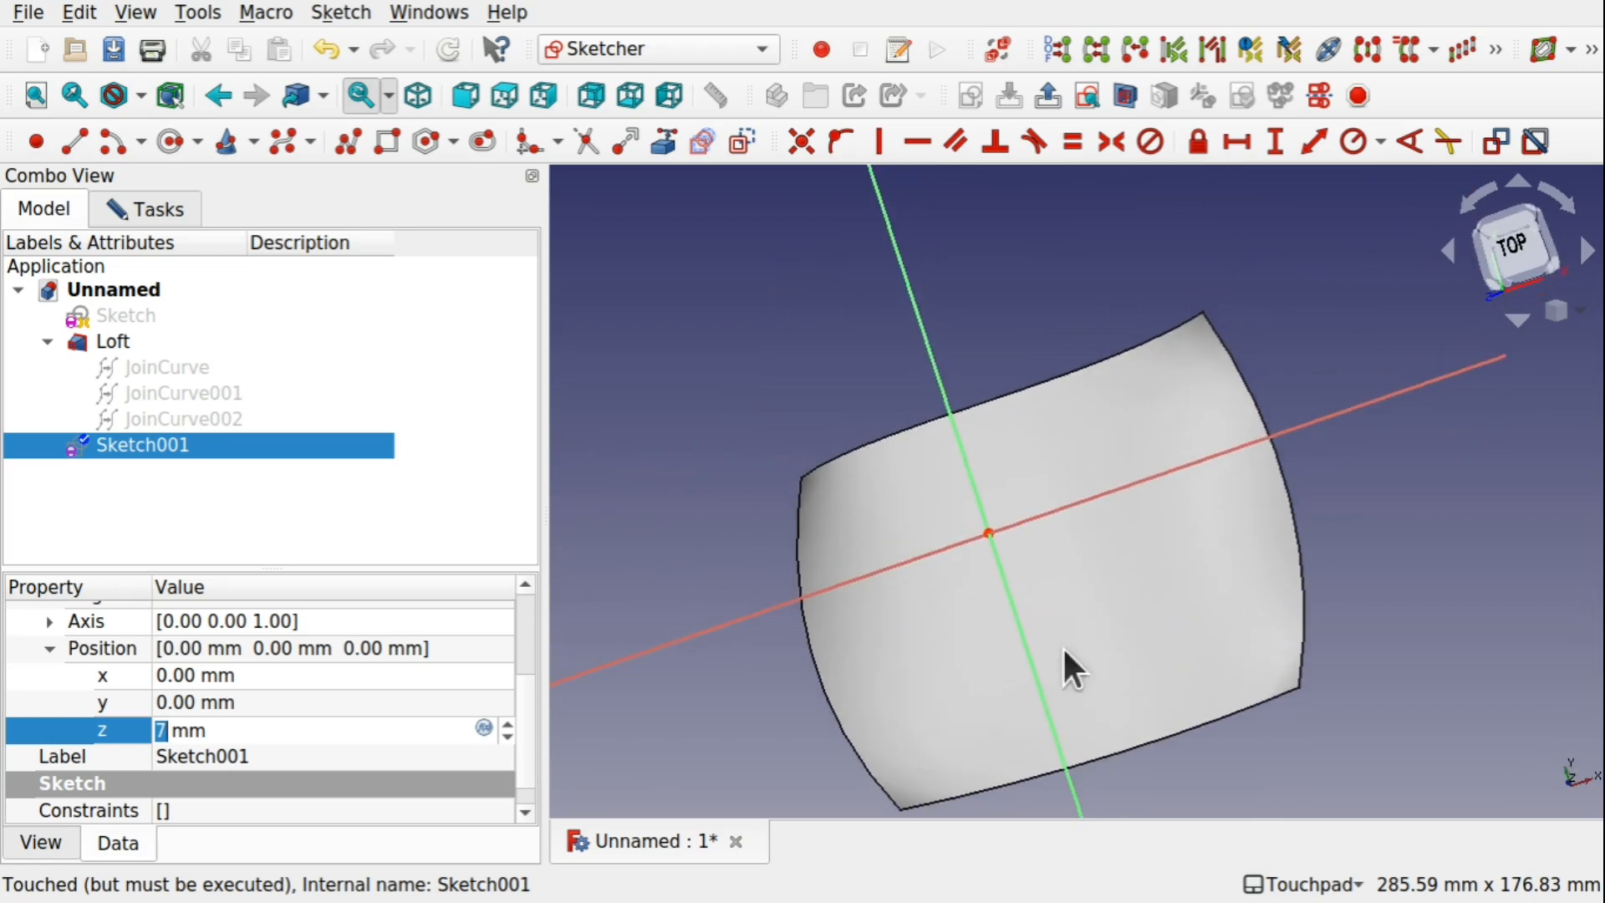
pyautogui.click(171, 142)
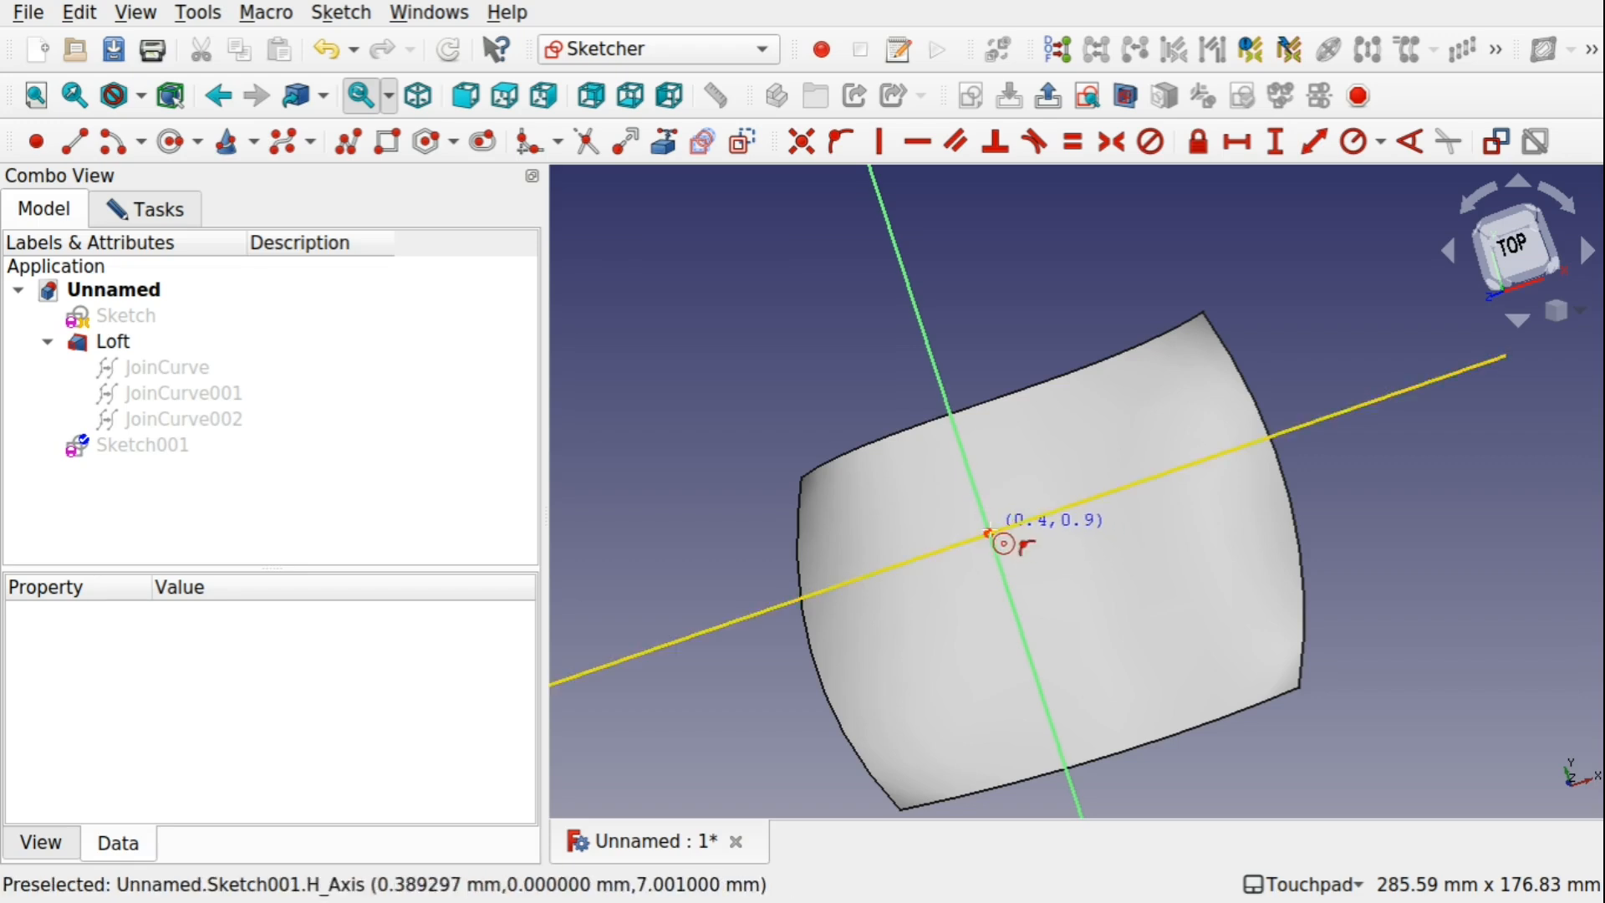
pyautogui.click(152, 209)
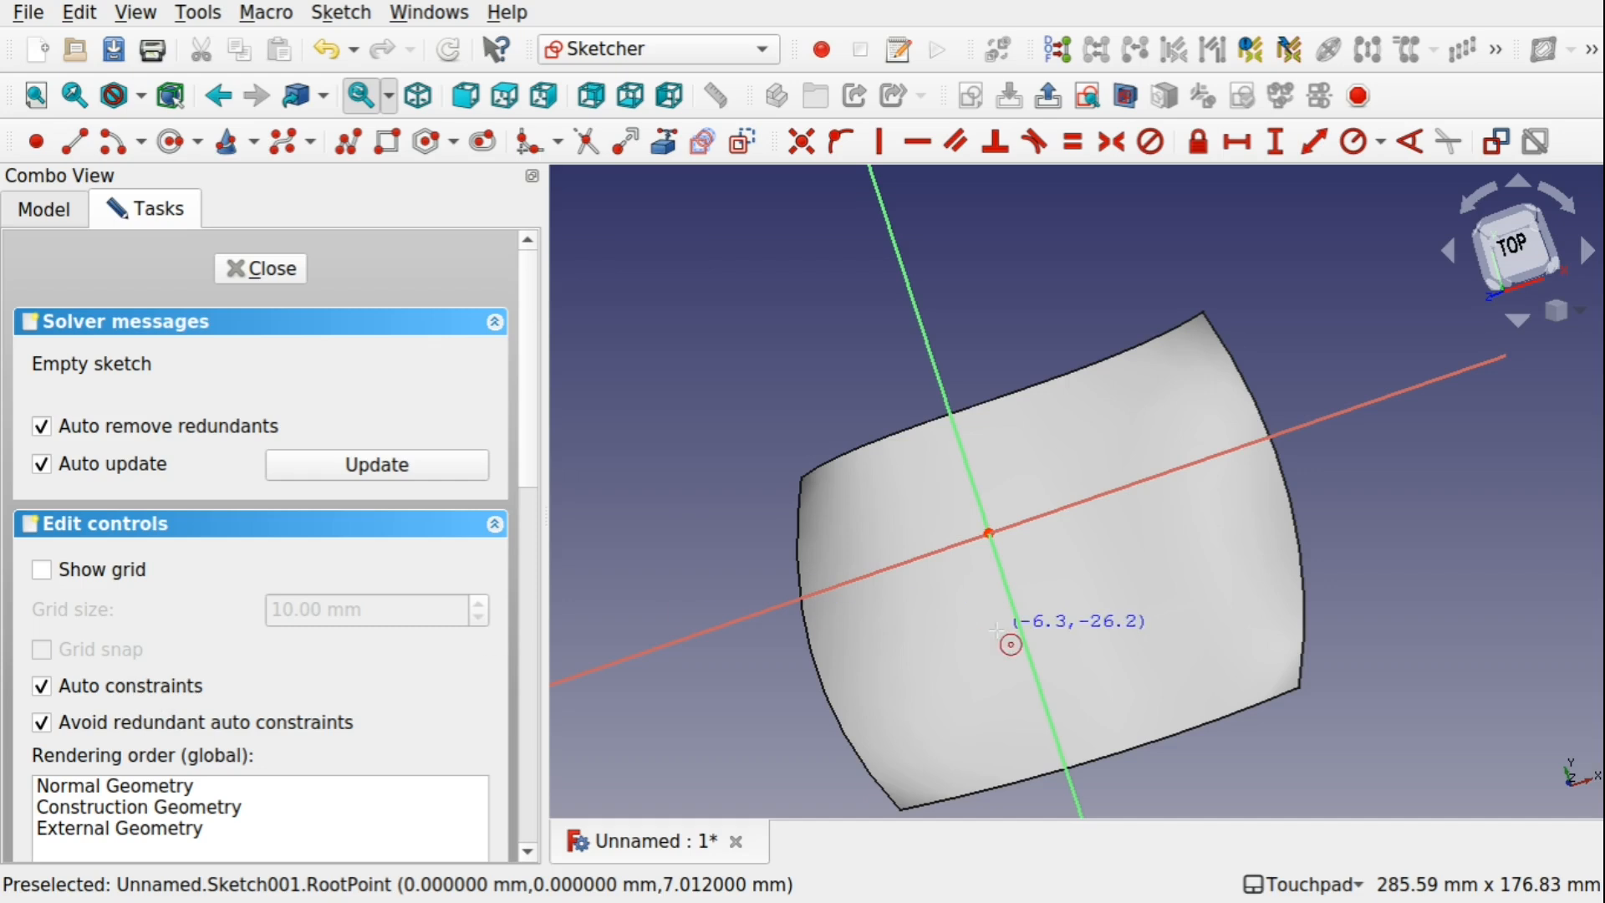
pyautogui.click(989, 533)
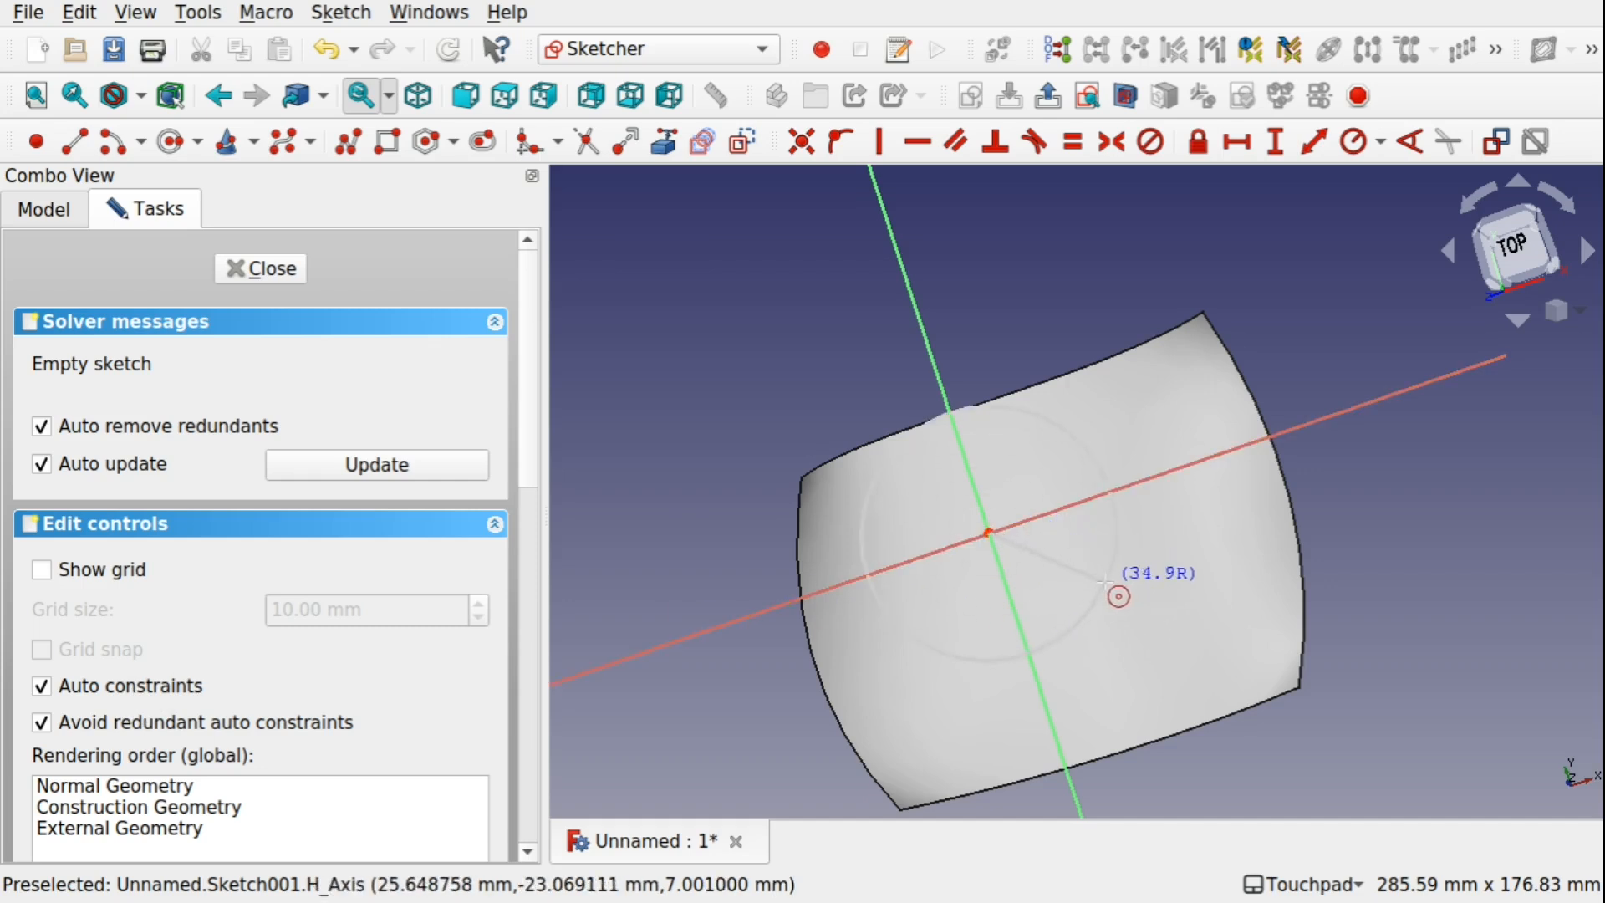
pyautogui.click(1062, 576)
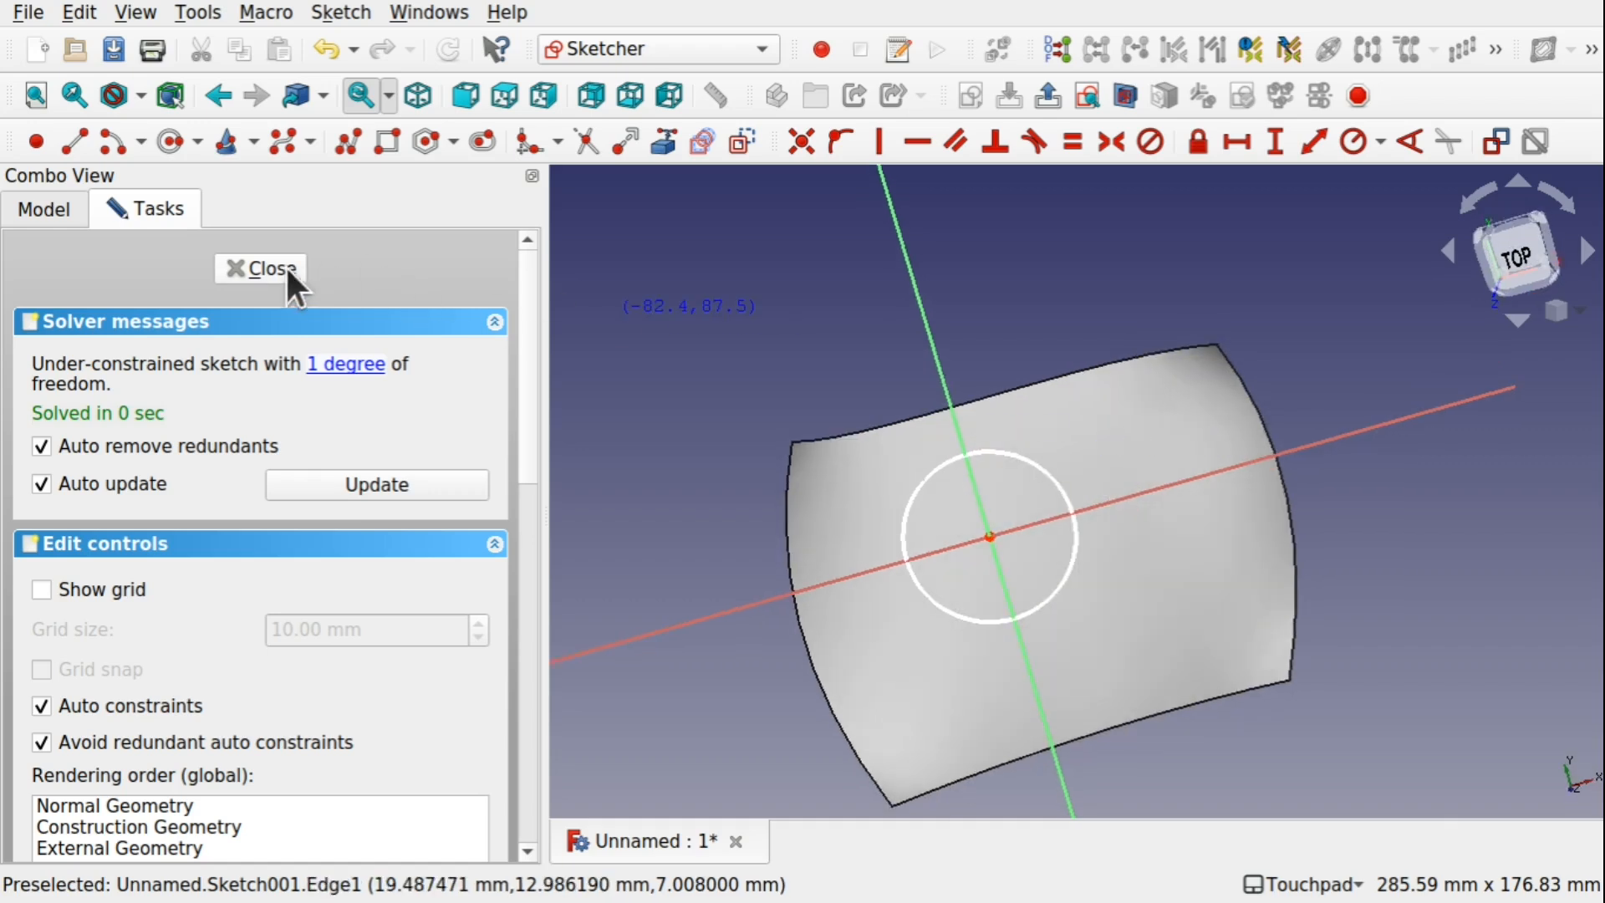
pyautogui.click(283, 266)
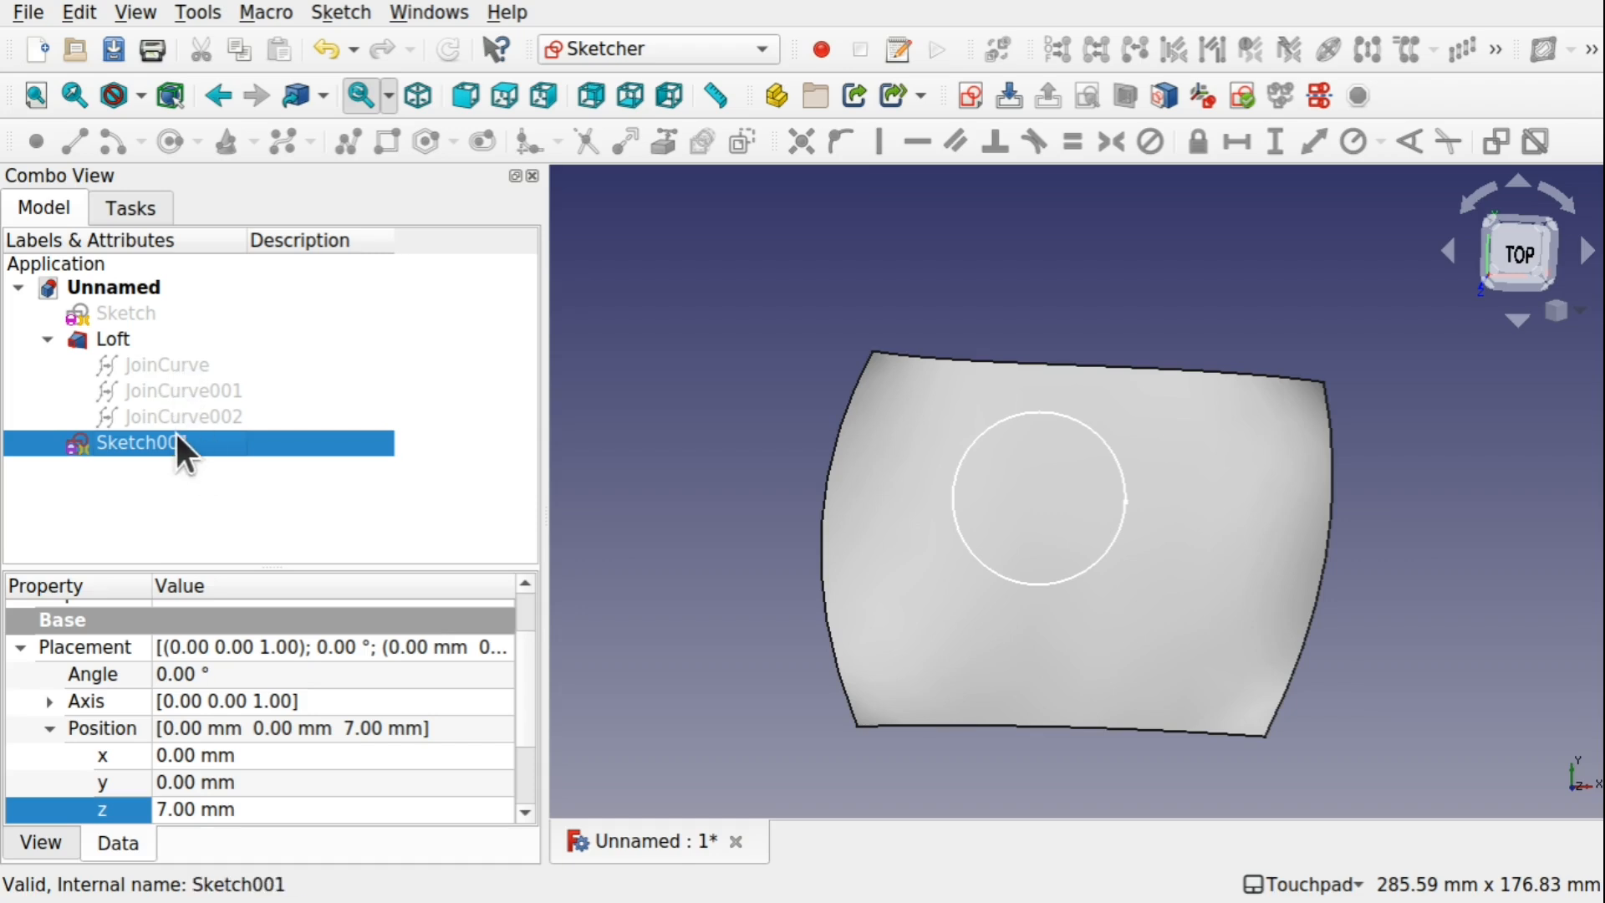
# Transform the Loft by moving it 15 mm along positive Y and 8 mm along negative X so it surrounds the circle evenly
pyautogui.click(98, 339)
pyautogui.rightClick(99, 337)
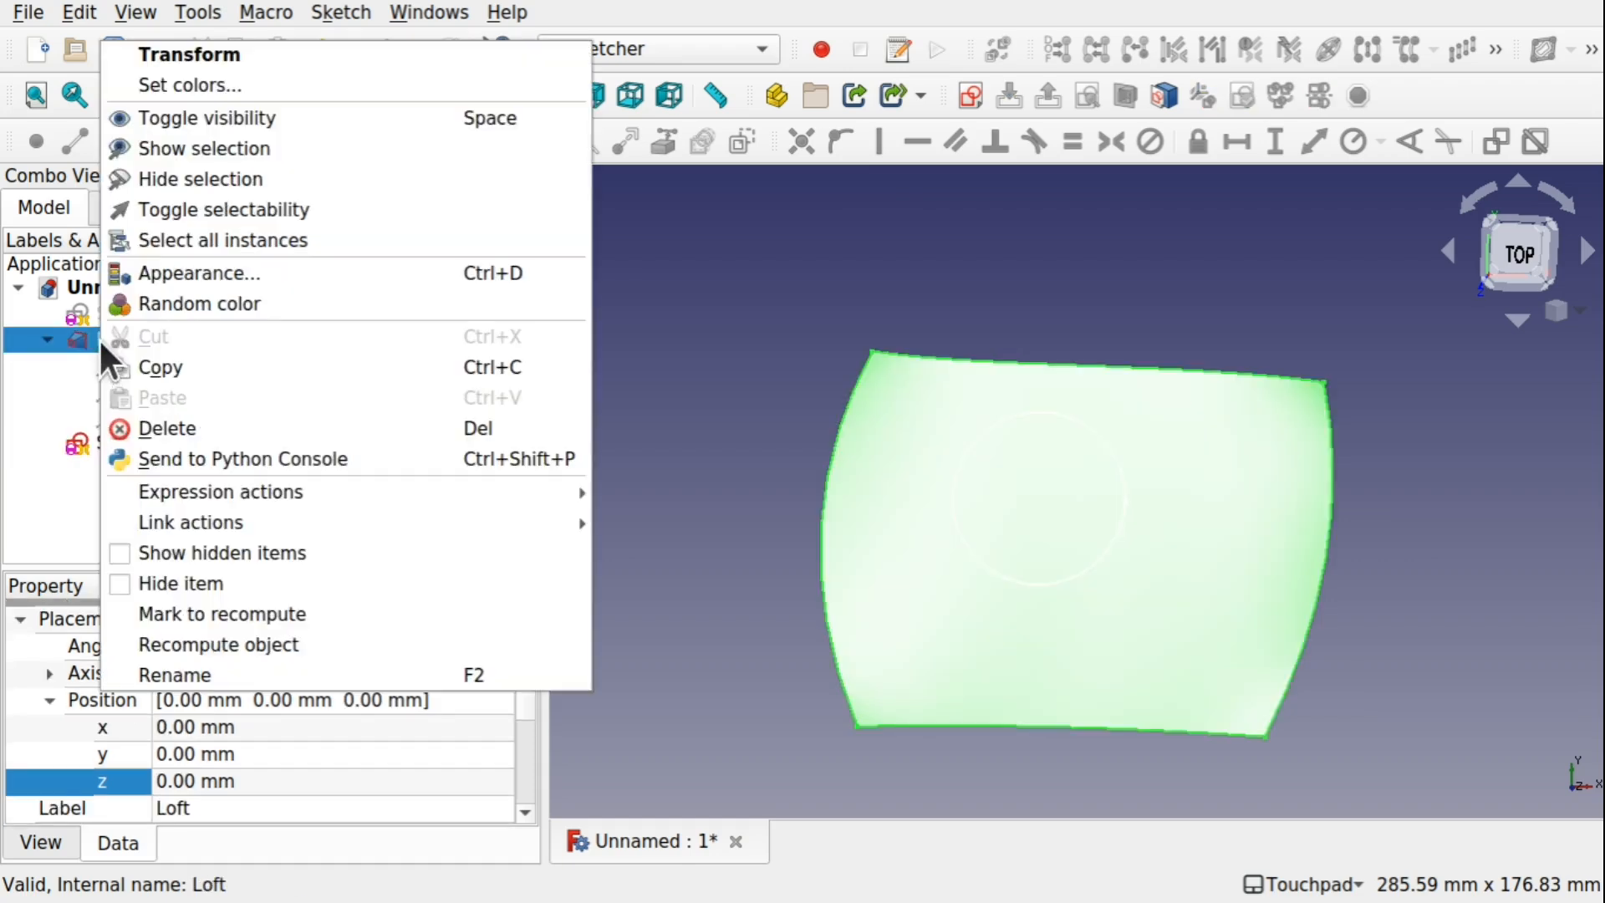
pyautogui.click(233, 58)
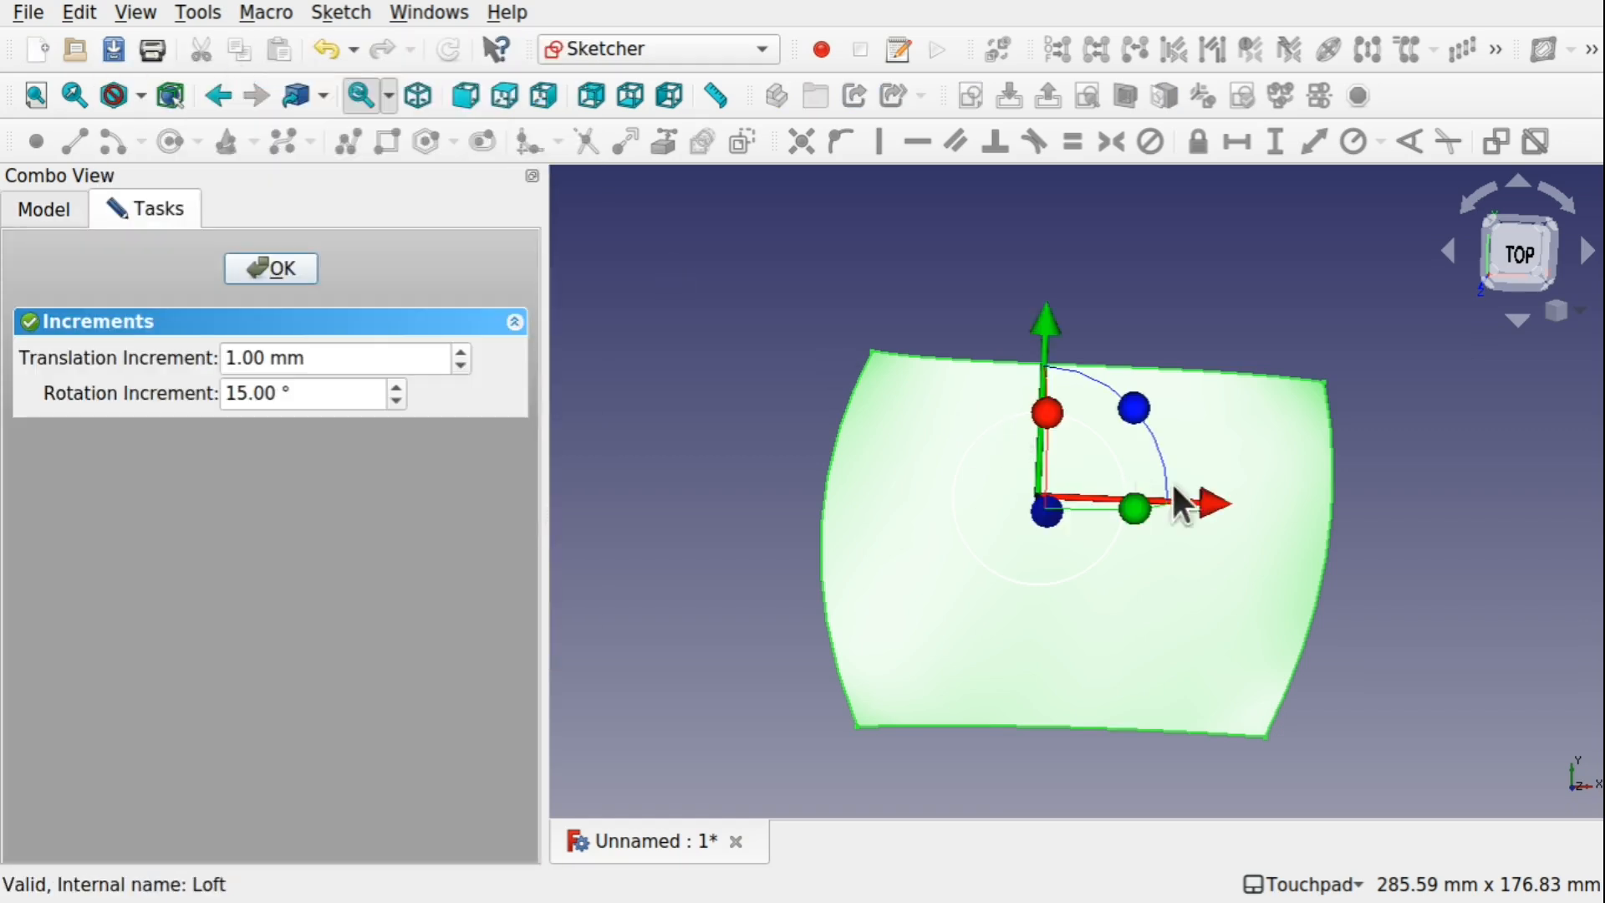
pyautogui.moveTo(1043, 334); pyautogui.dragTo(1042, 265)
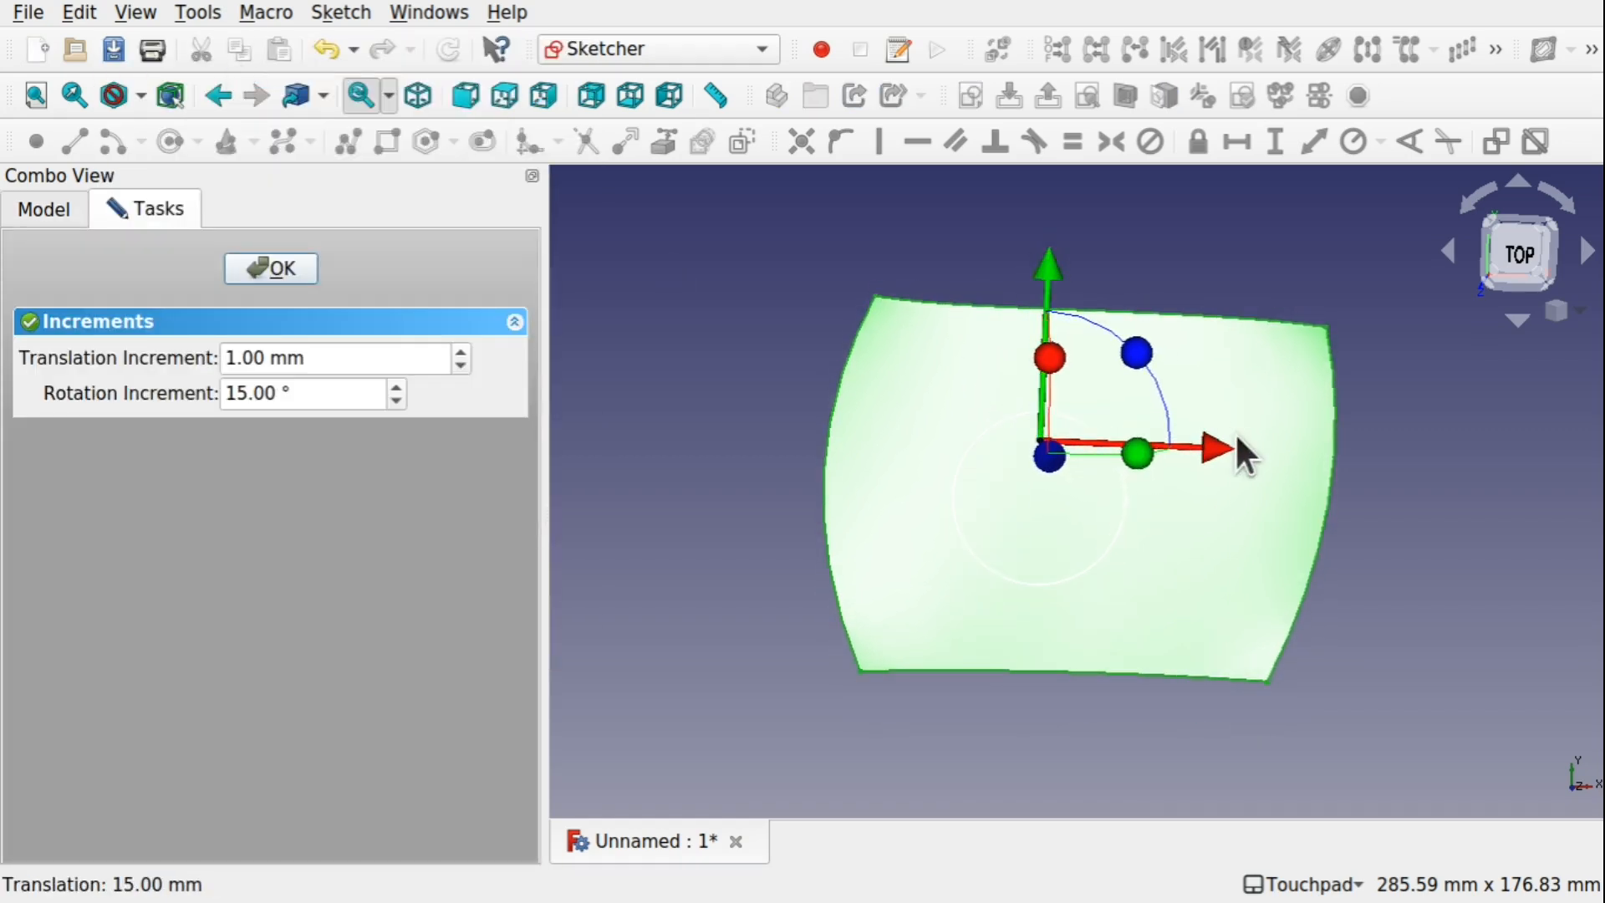
pyautogui.moveTo(1213, 450); pyautogui.dragTo(1186, 455)
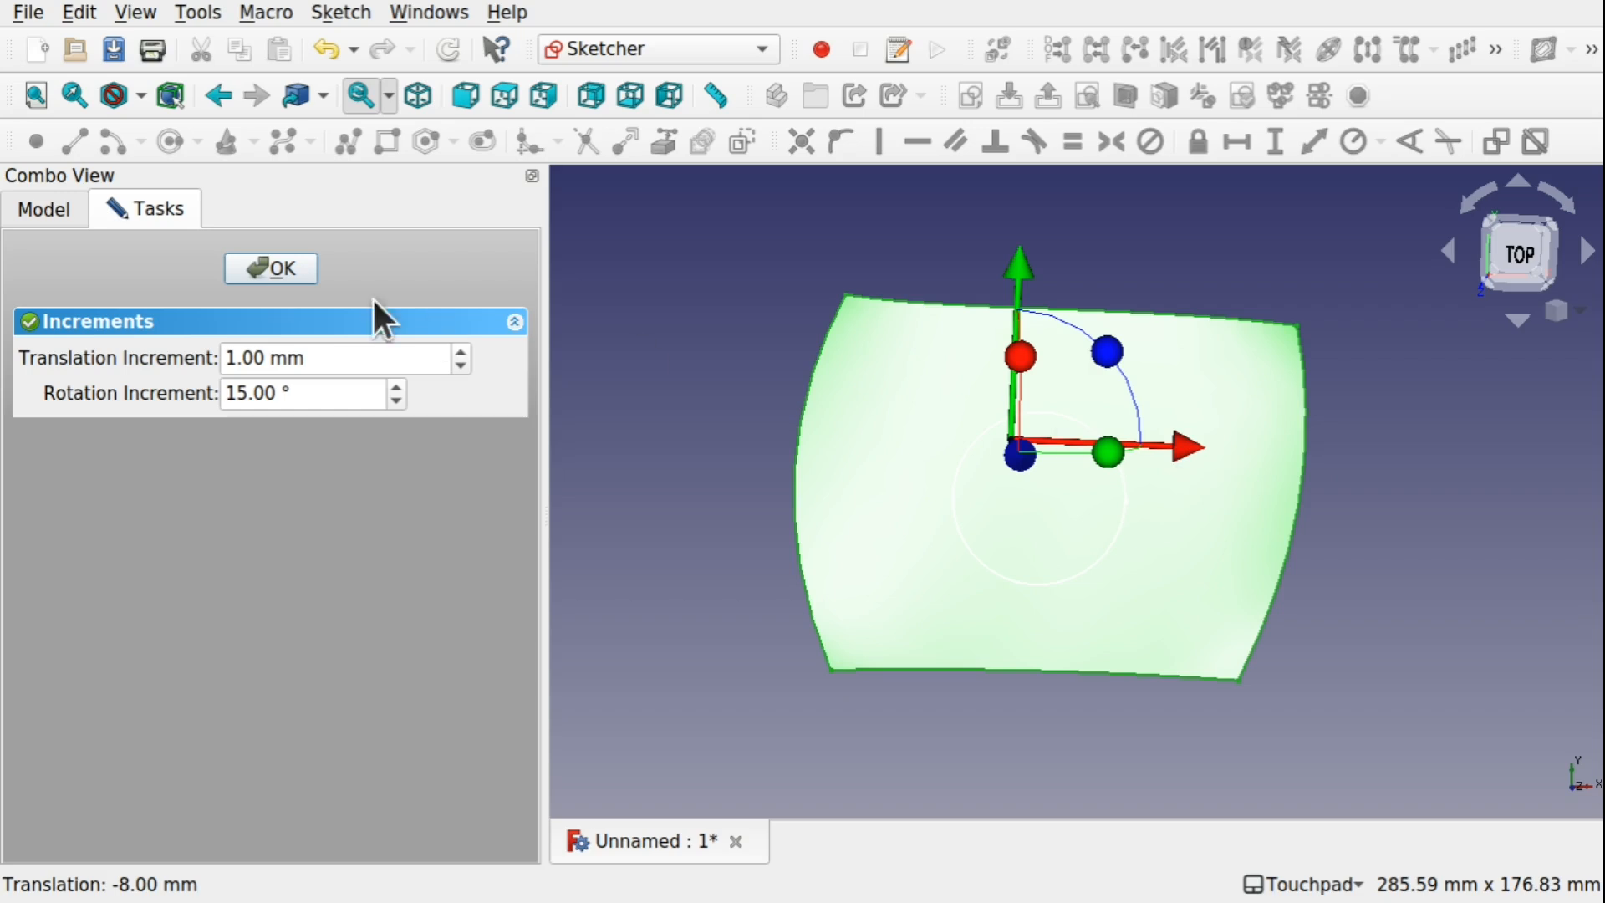
pyautogui.click(304, 268)
pyautogui.click(709, 489)
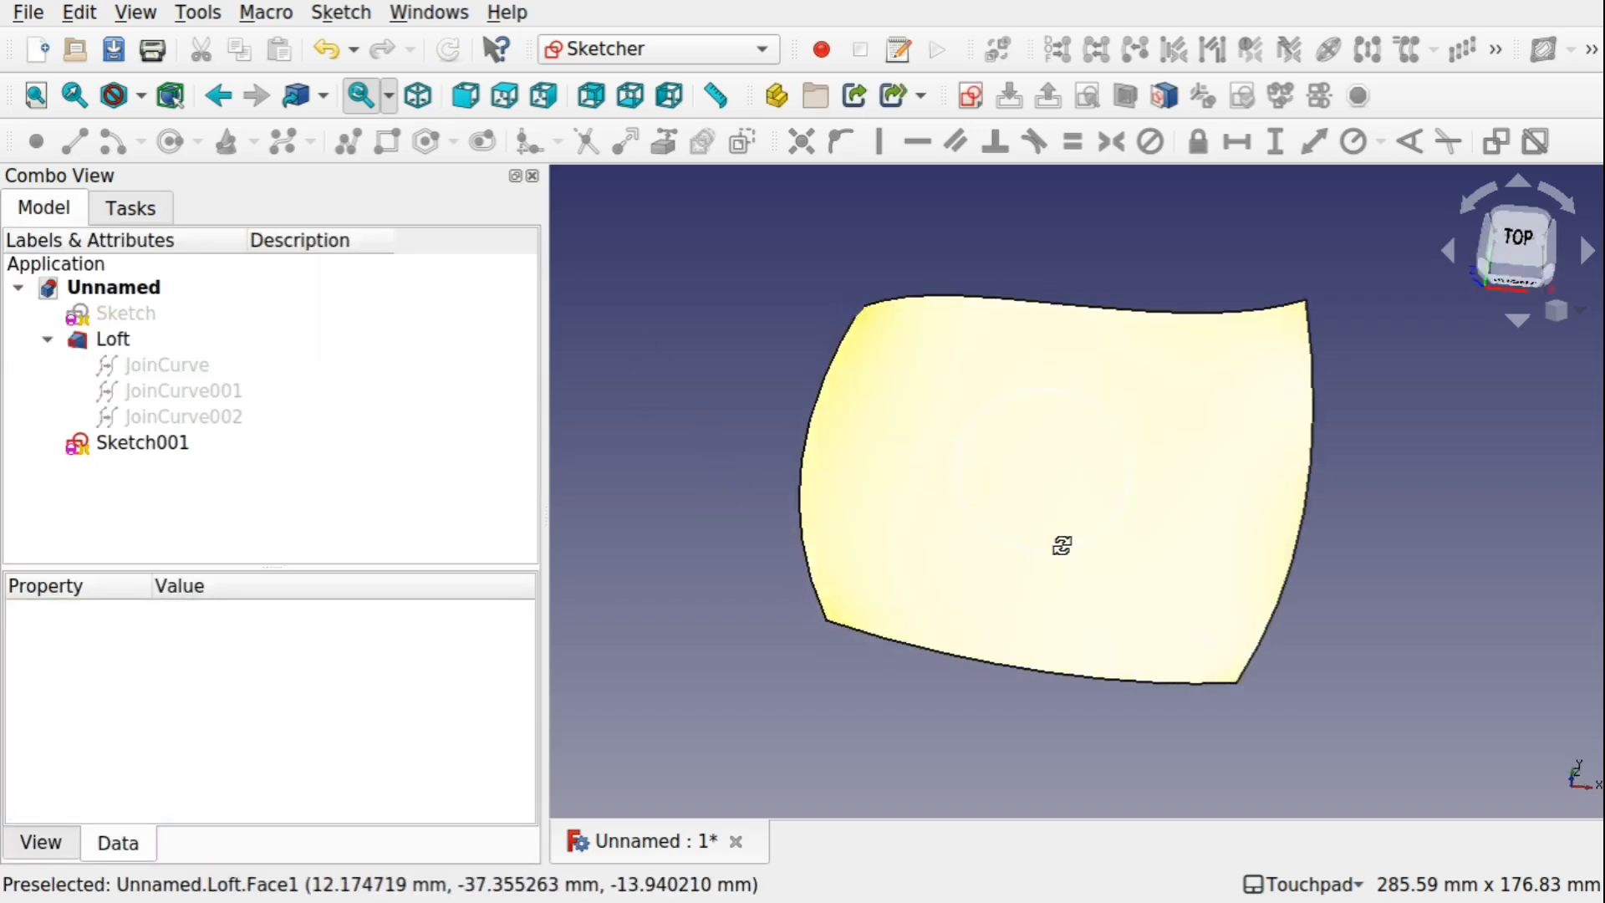
pyautogui.keyDown('alt'); pyautogui.moveTo(1062, 546); pyautogui.dragTo(1075, 607); pyautogui.keyUp('alt')
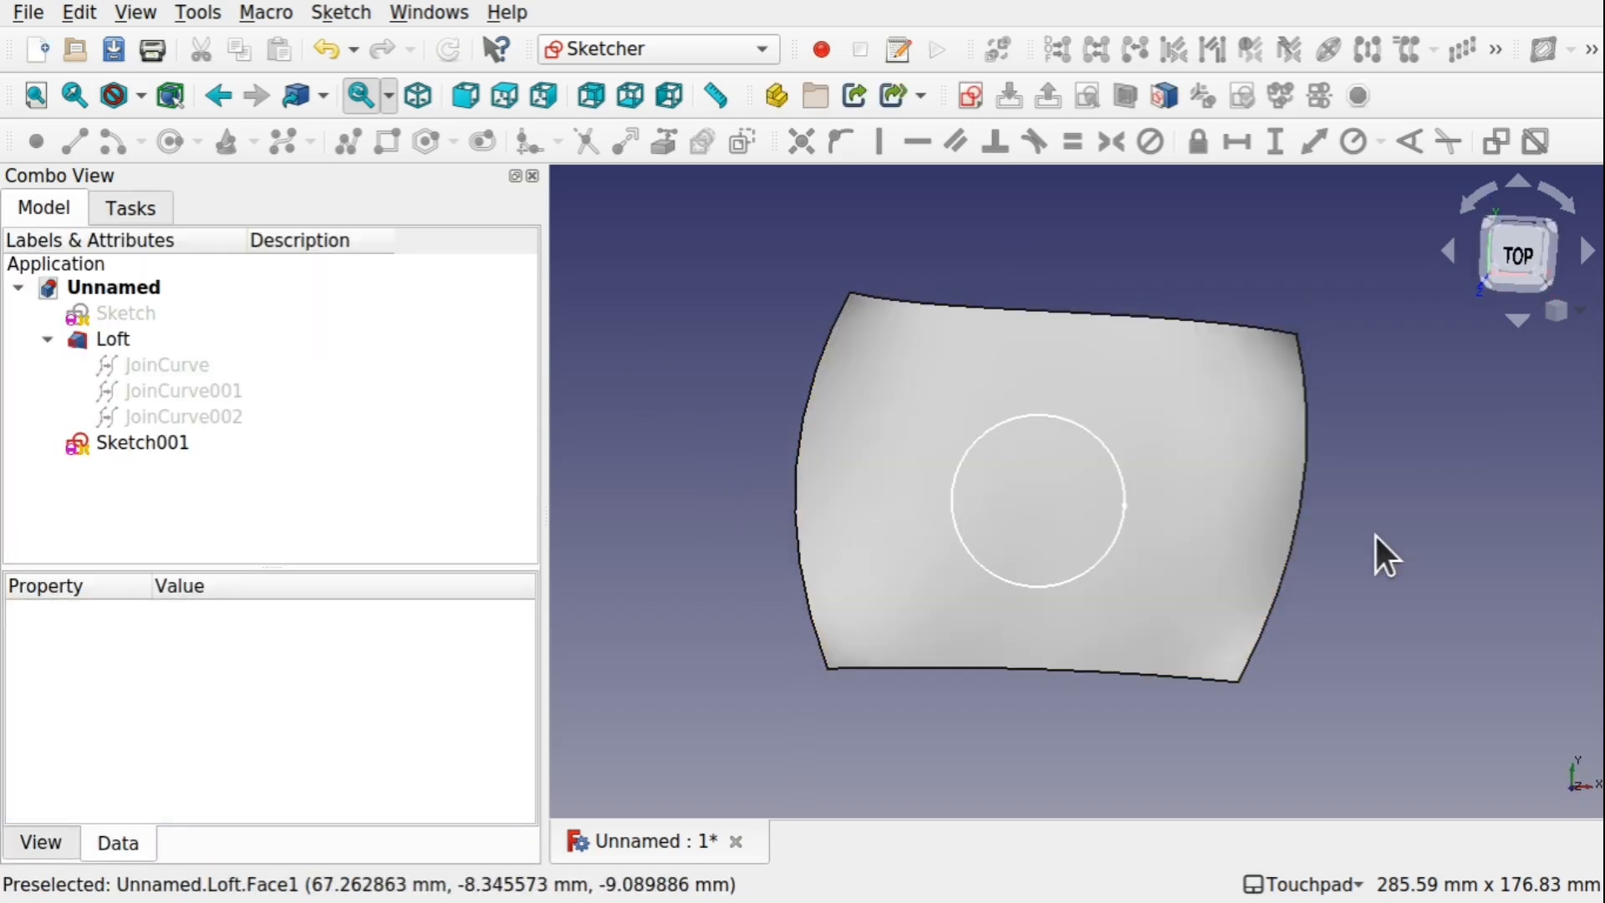
# In the Curves workbench, trim the Loft face with Sketch001's circle projected from the exact top view, selecting the face outside the circle
pyautogui.click(594, 48)
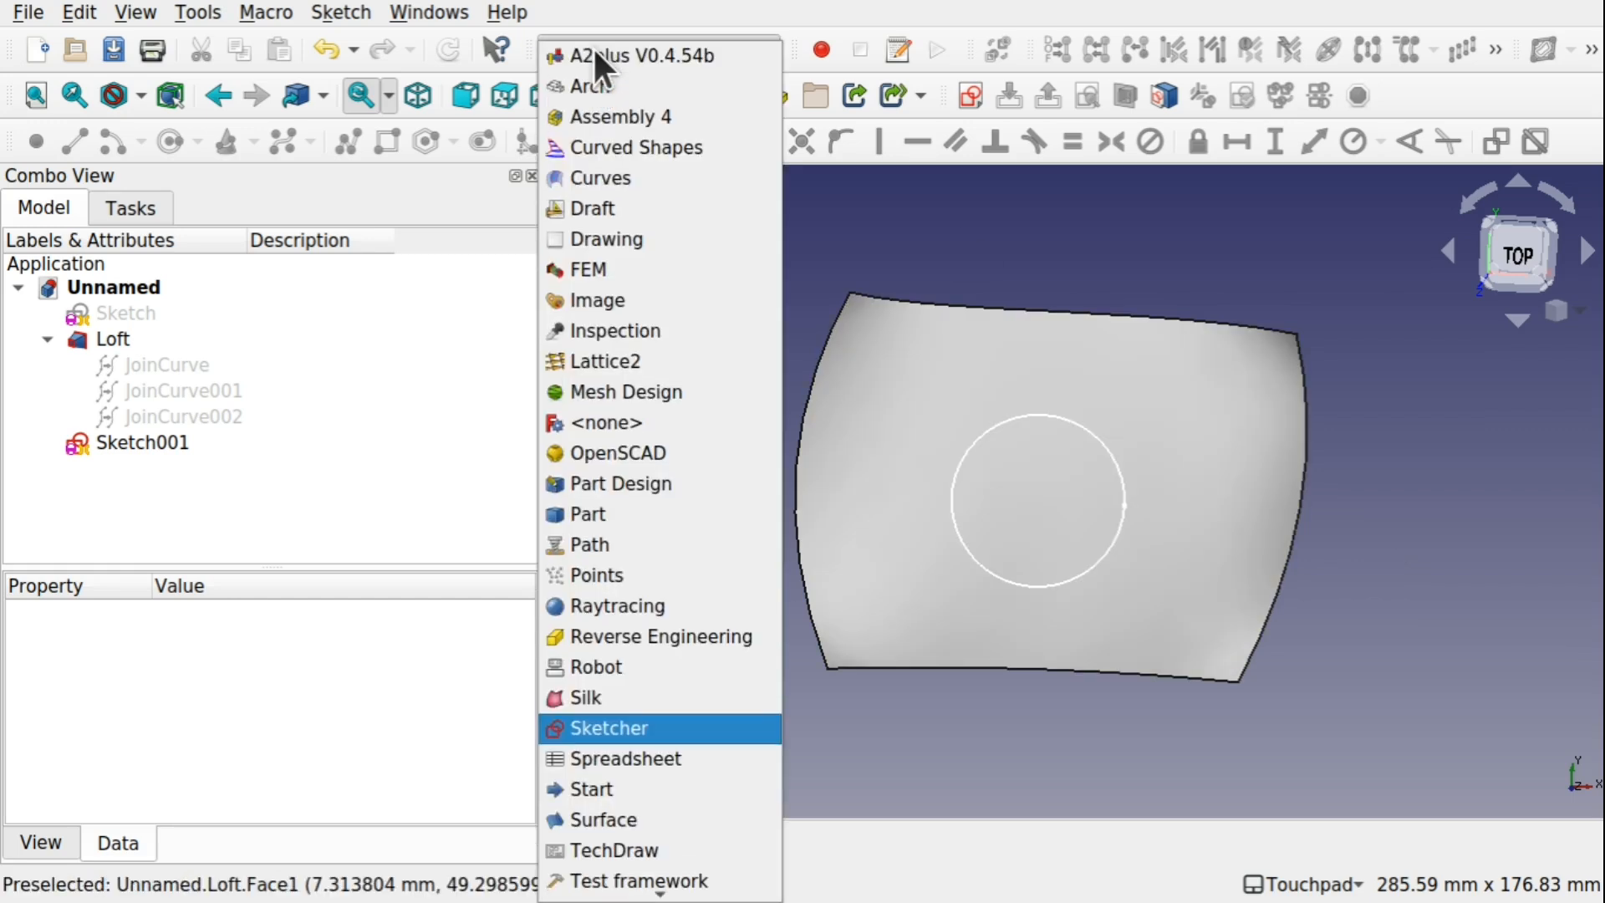
pyautogui.click(627, 175)
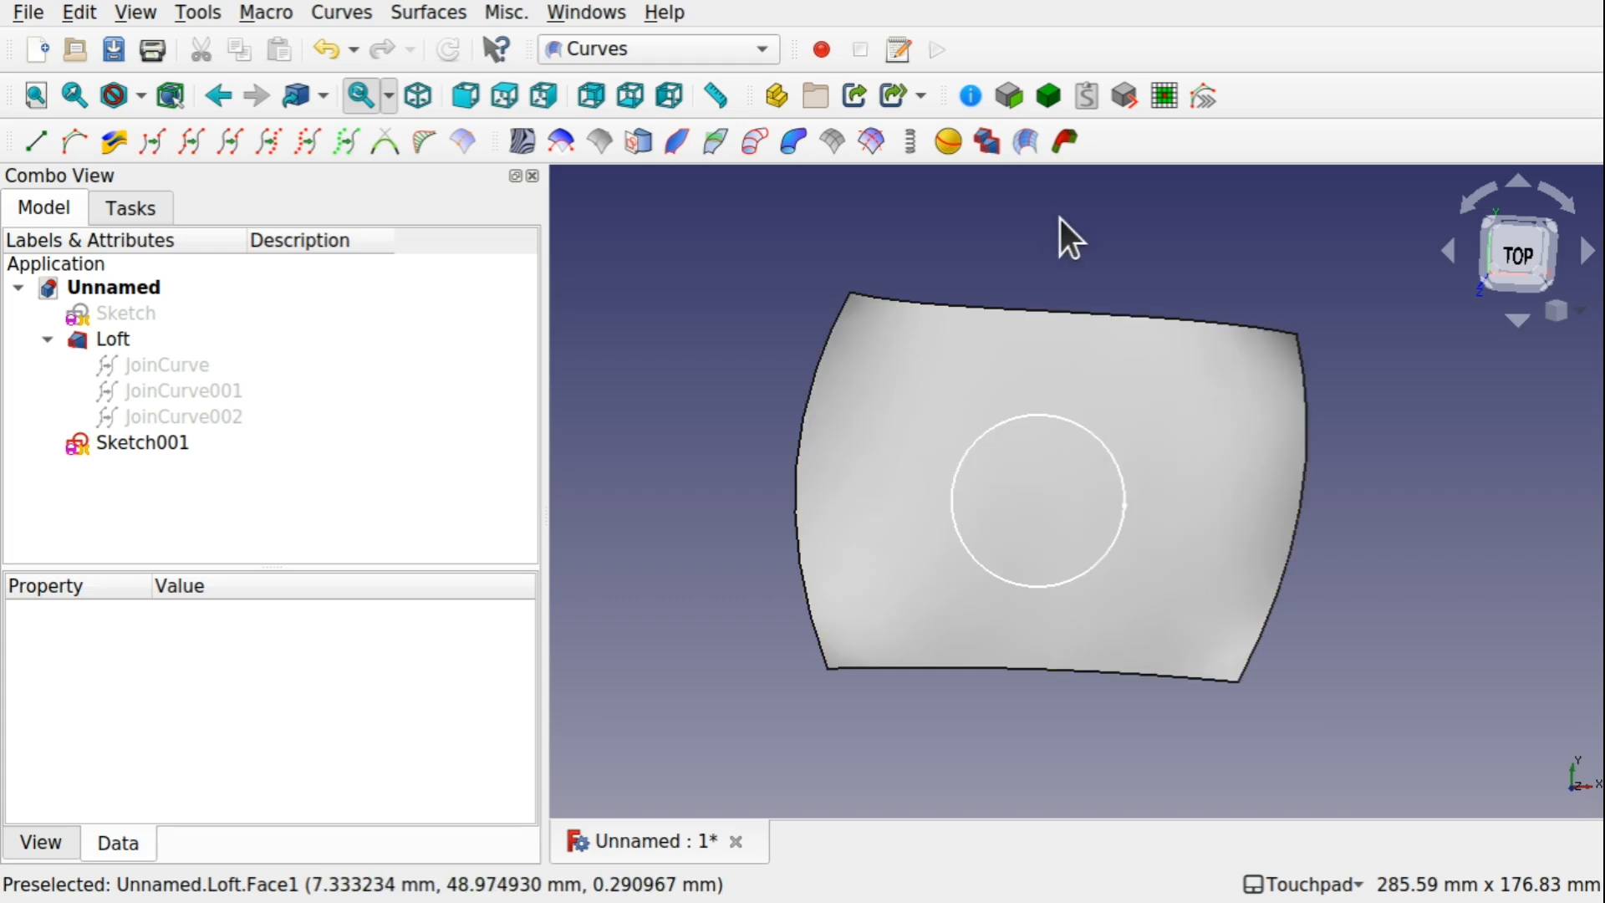
pyautogui.click(1099, 456)
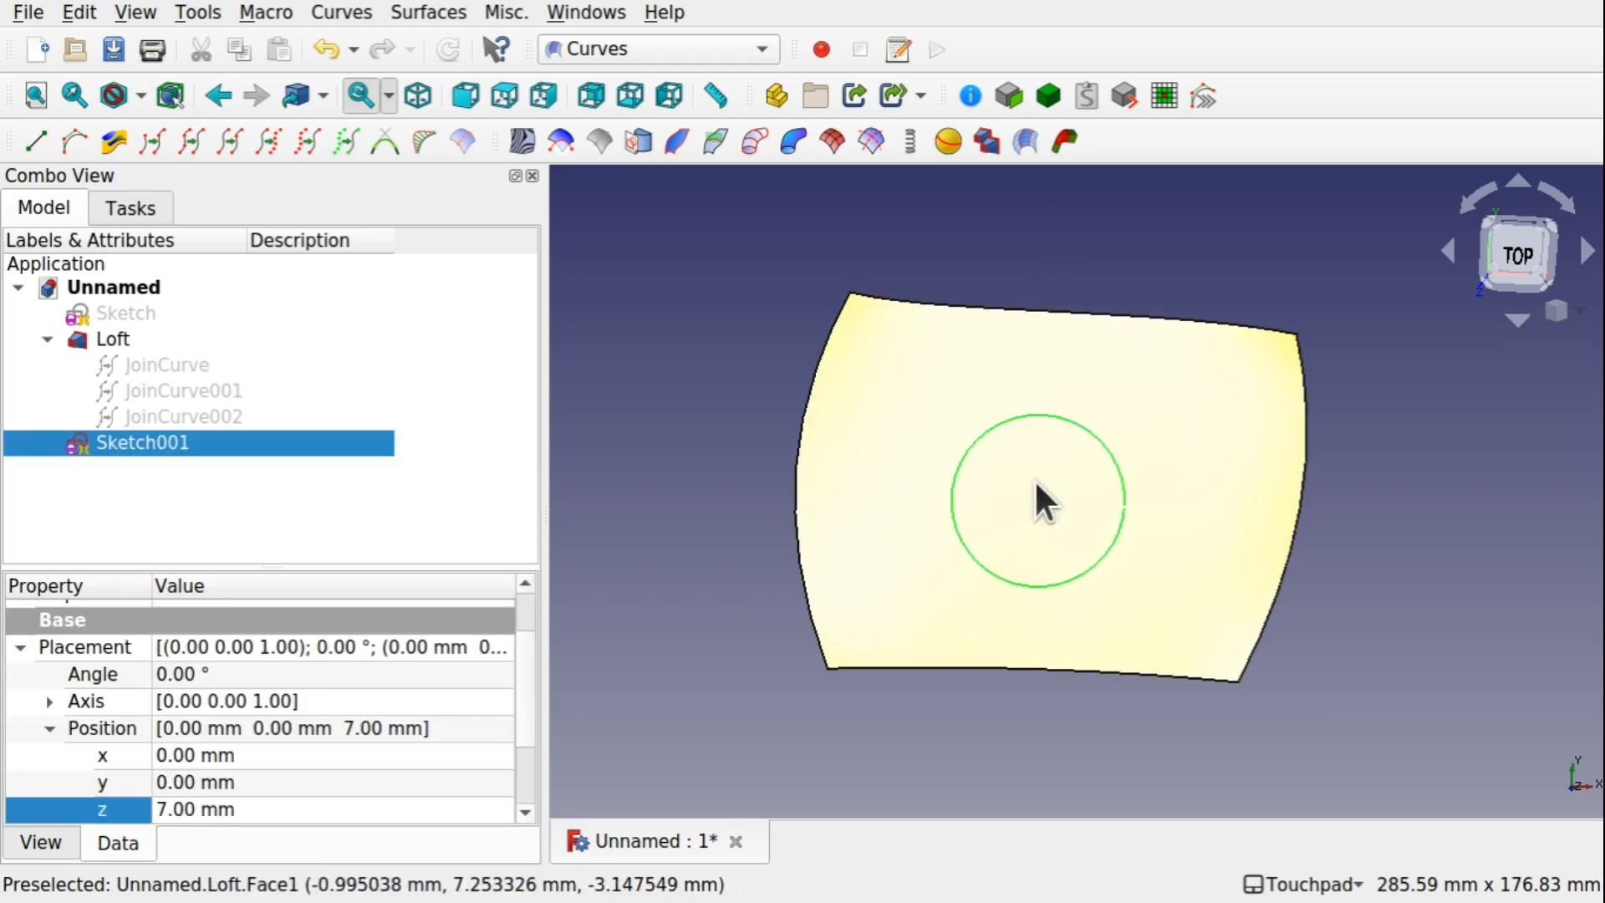
pyautogui.keyDown('ctrl'); pyautogui.click(912, 395); pyautogui.keyUp('ctrl')
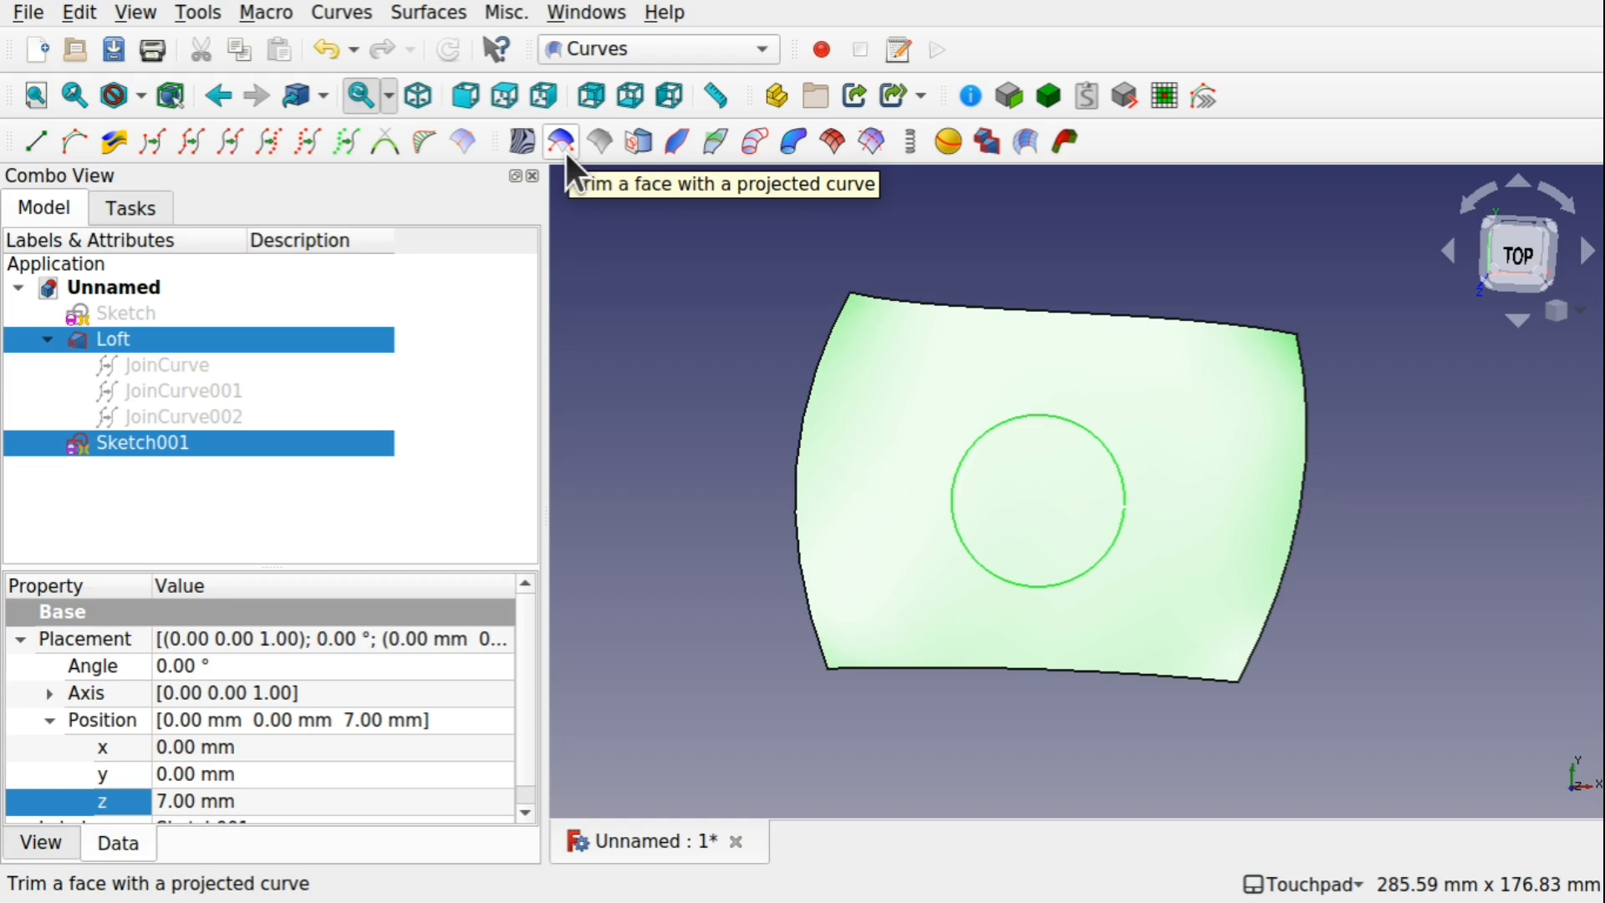
pyautogui.click(1525, 266)
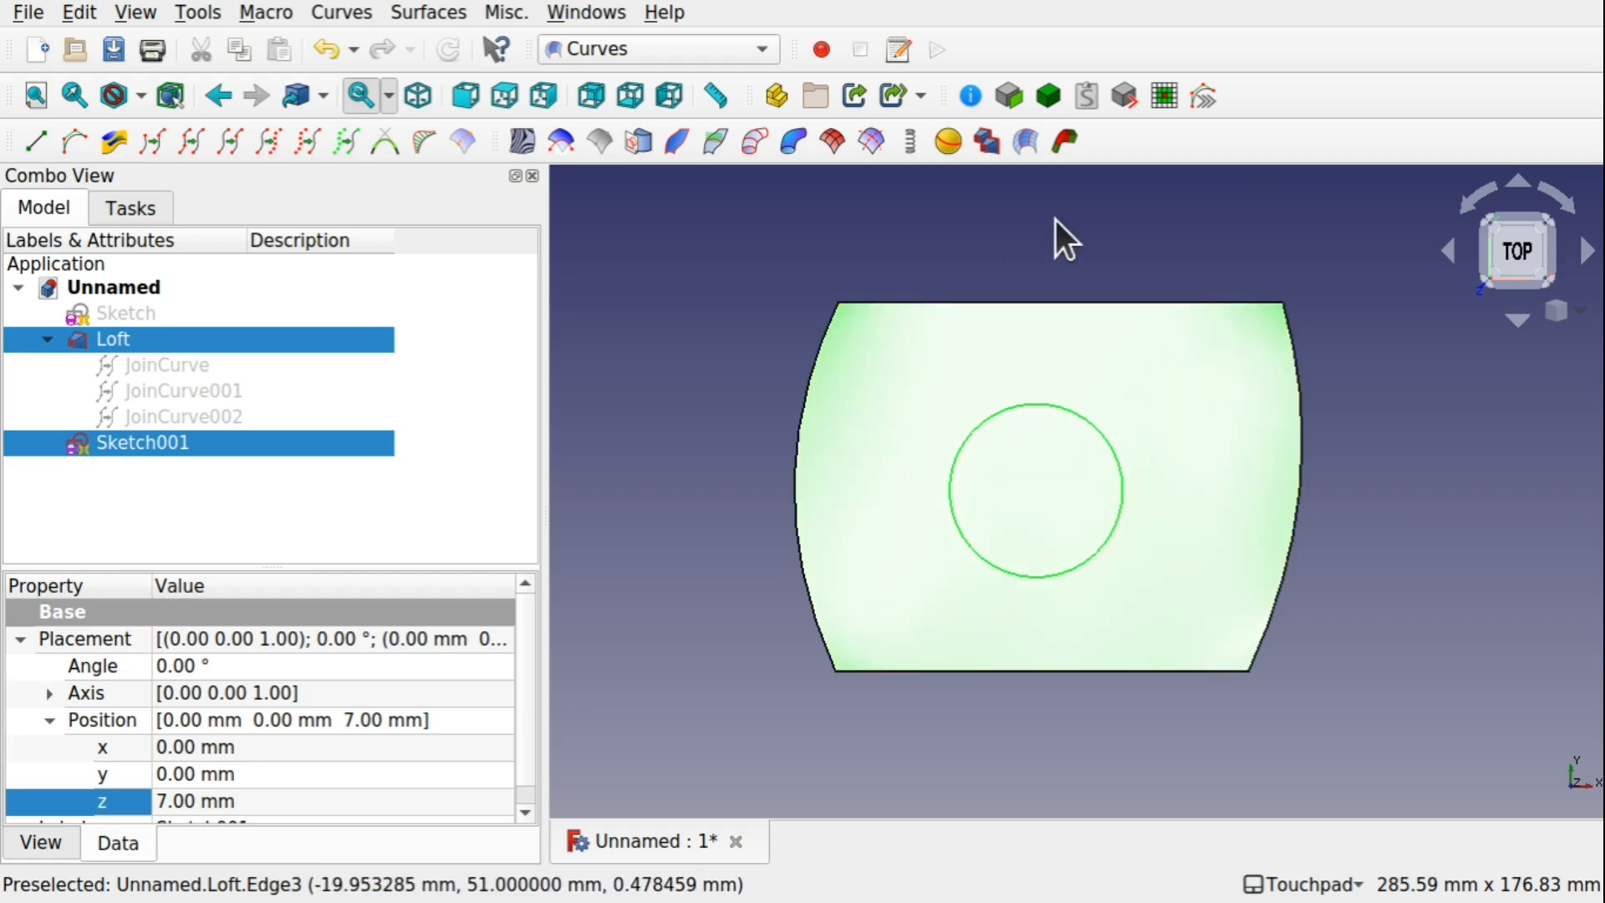
pyautogui.click(559, 144)
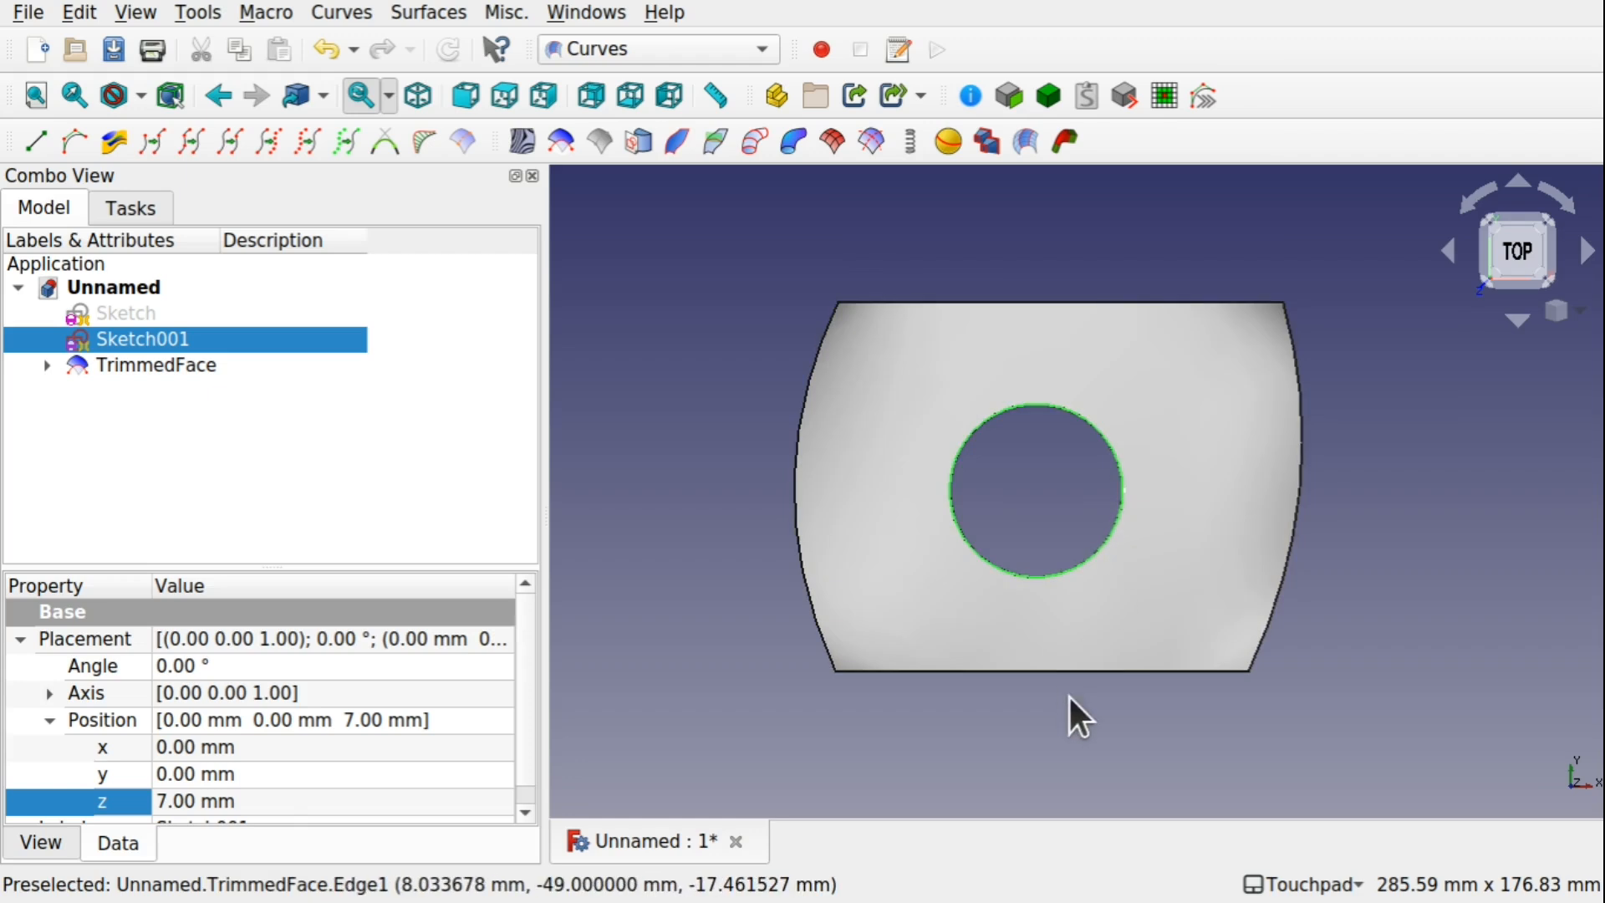
pyautogui.keyDown('alt'); pyautogui.moveTo(1071, 694); pyautogui.dragTo(985, 566); pyautogui.keyUp('alt')
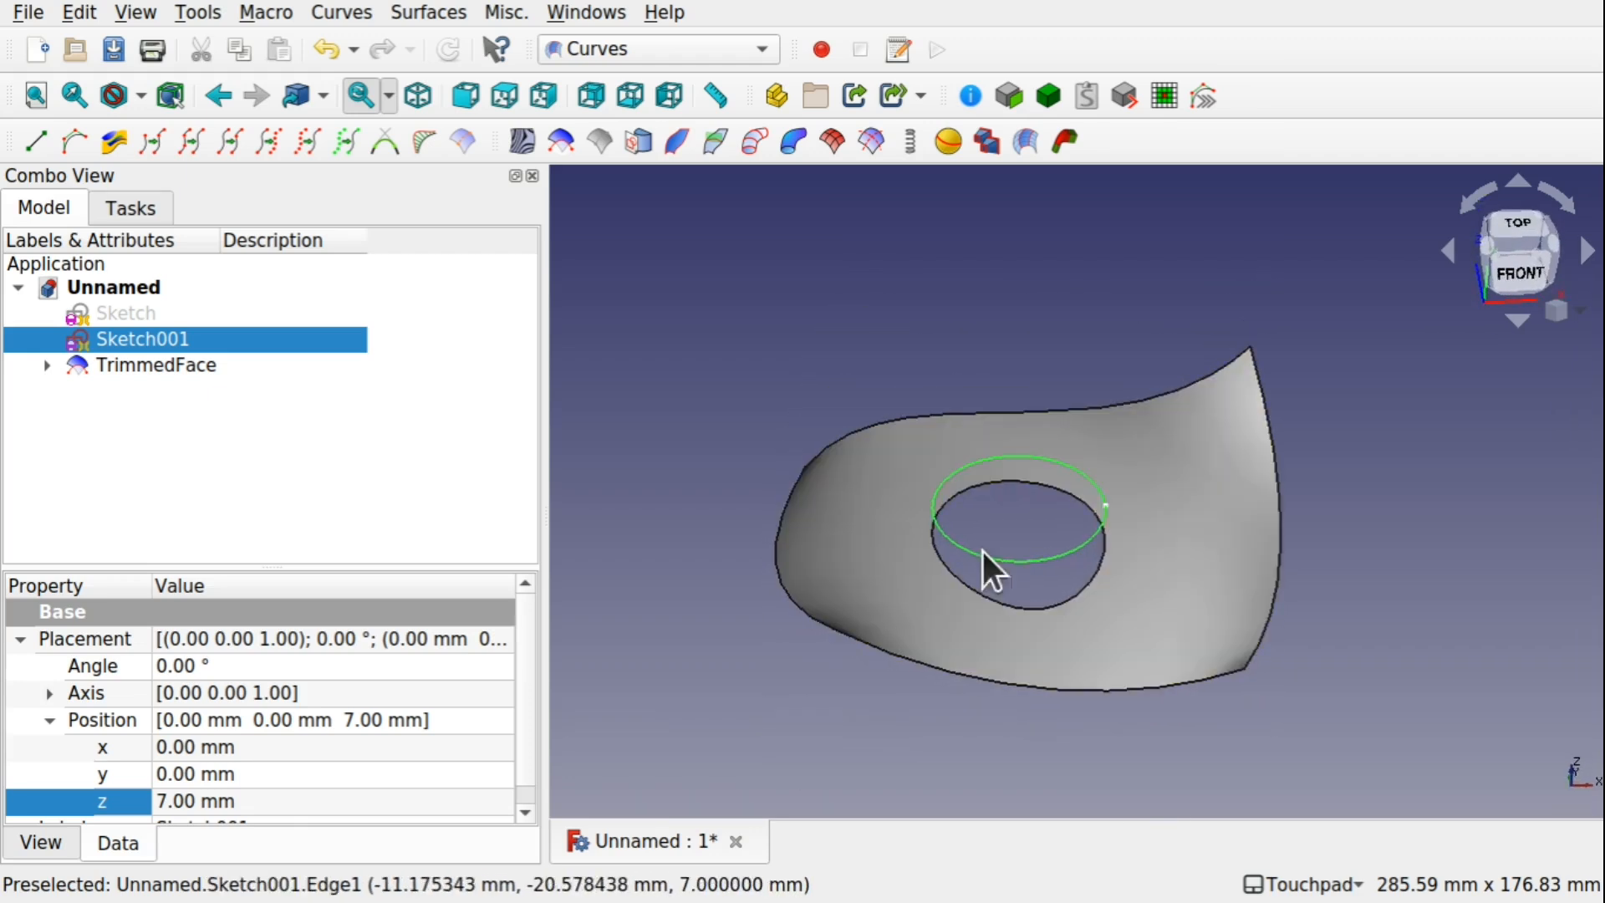
pyautogui.click(1342, 677)
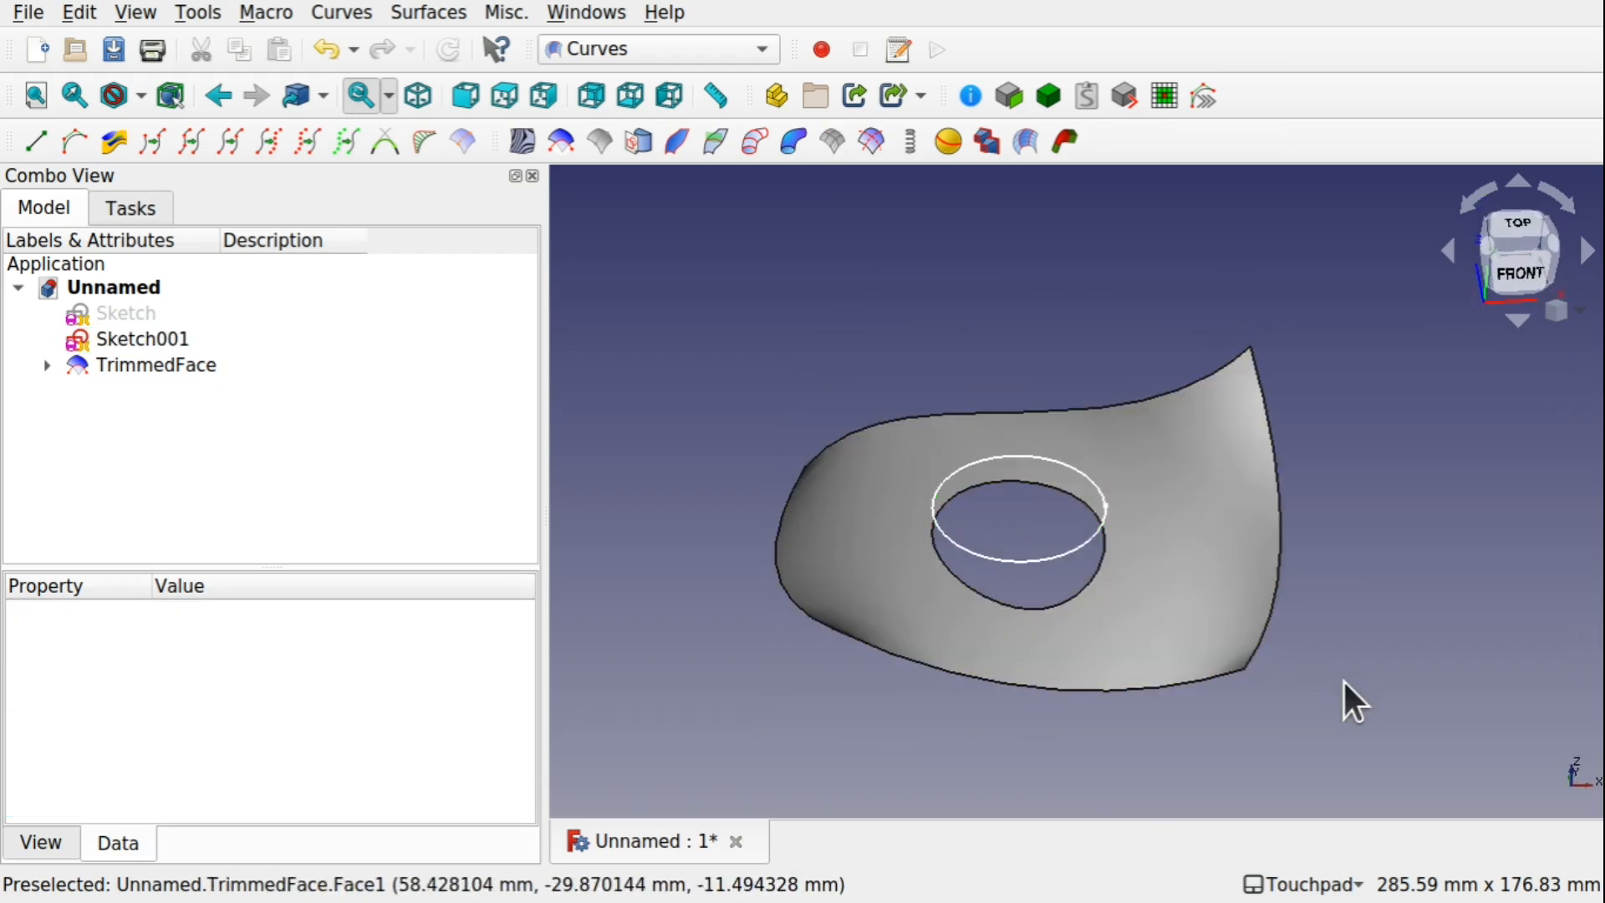
pyautogui.keyDown('alt'); pyautogui.moveTo(1129, 585); pyautogui.dragTo(1147, 498); pyautogui.keyUp('alt')
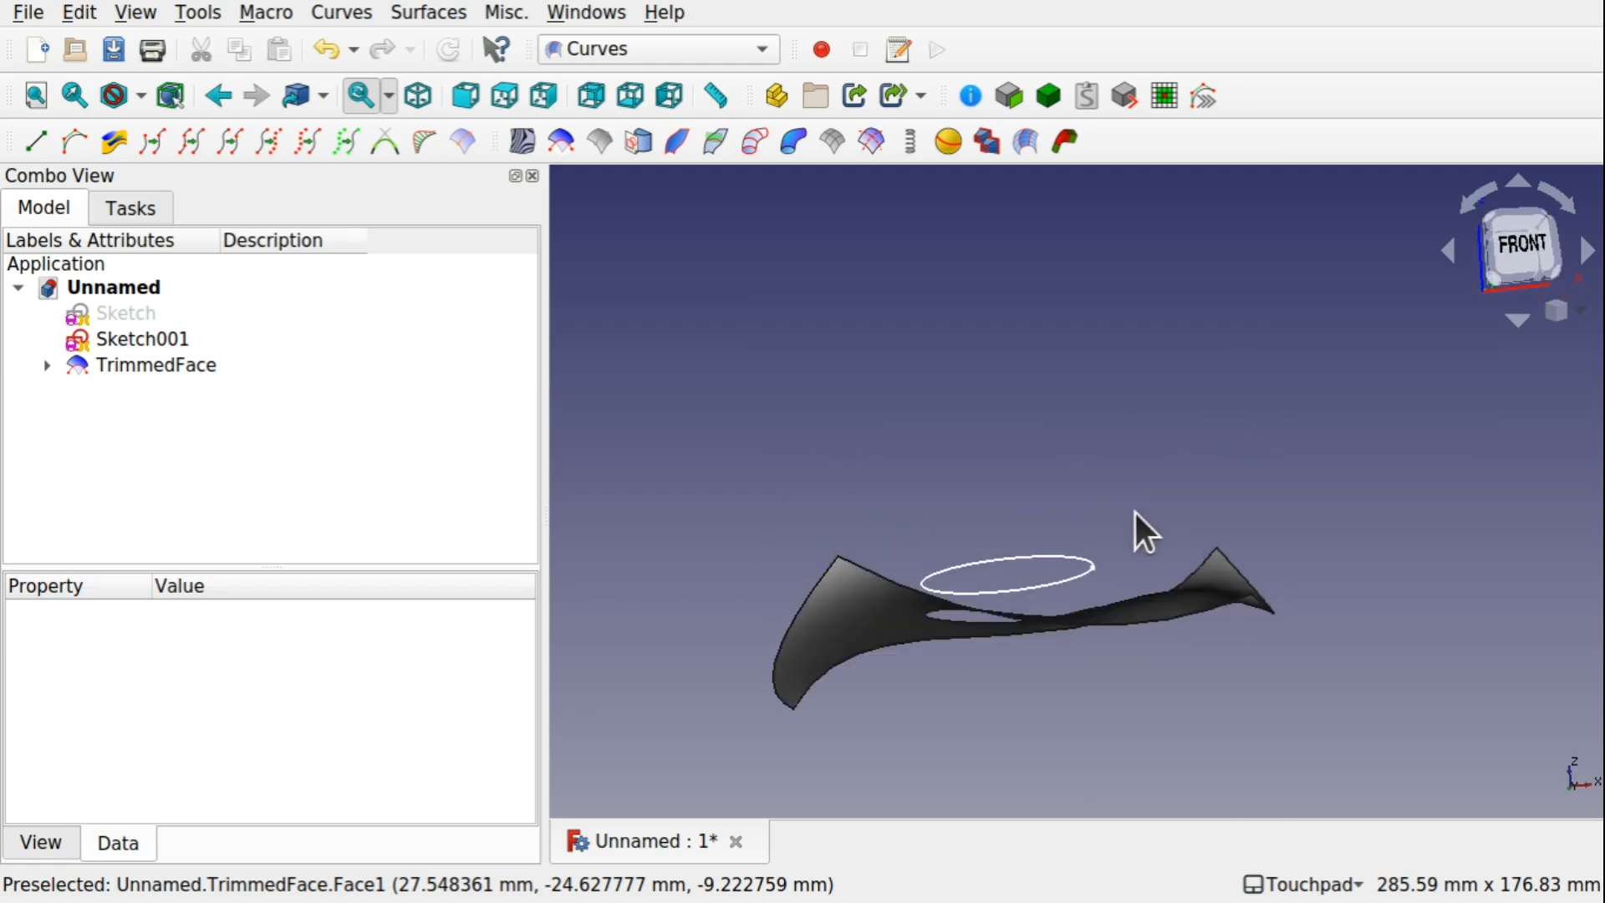
pyautogui.keyDown('shift'); pyautogui.moveTo(1078, 687); pyautogui.dragTo(1061, 627); pyautogui.keyUp('shift')
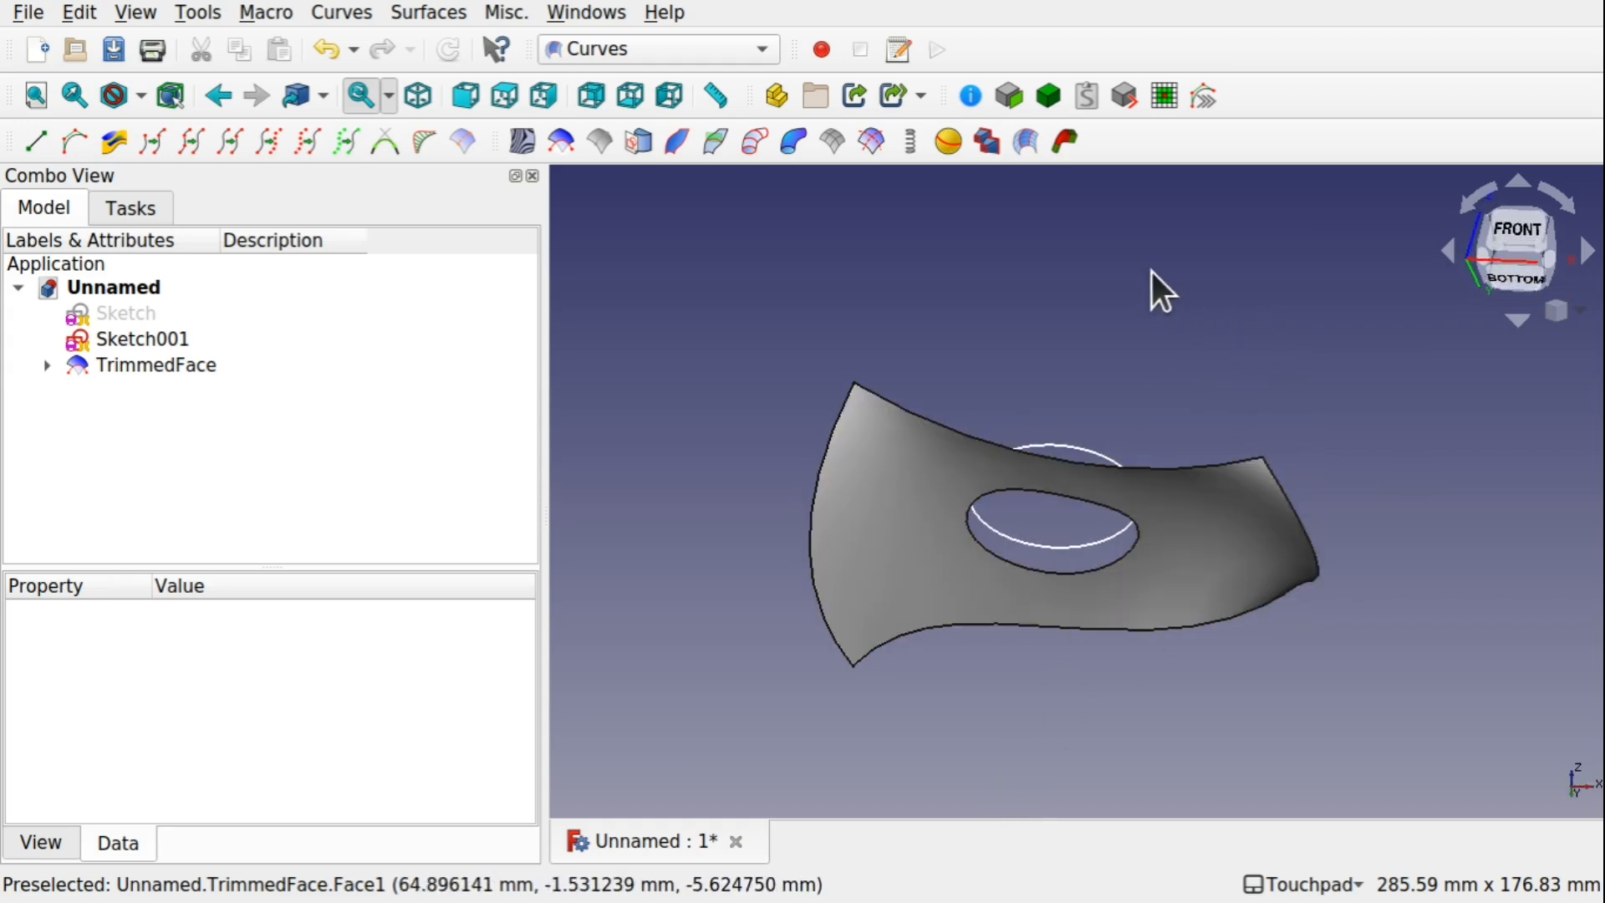
pyautogui.keyDown('alt'); pyautogui.moveTo(1151, 287); pyautogui.dragTo(1025, 763); pyautogui.keyUp('alt')
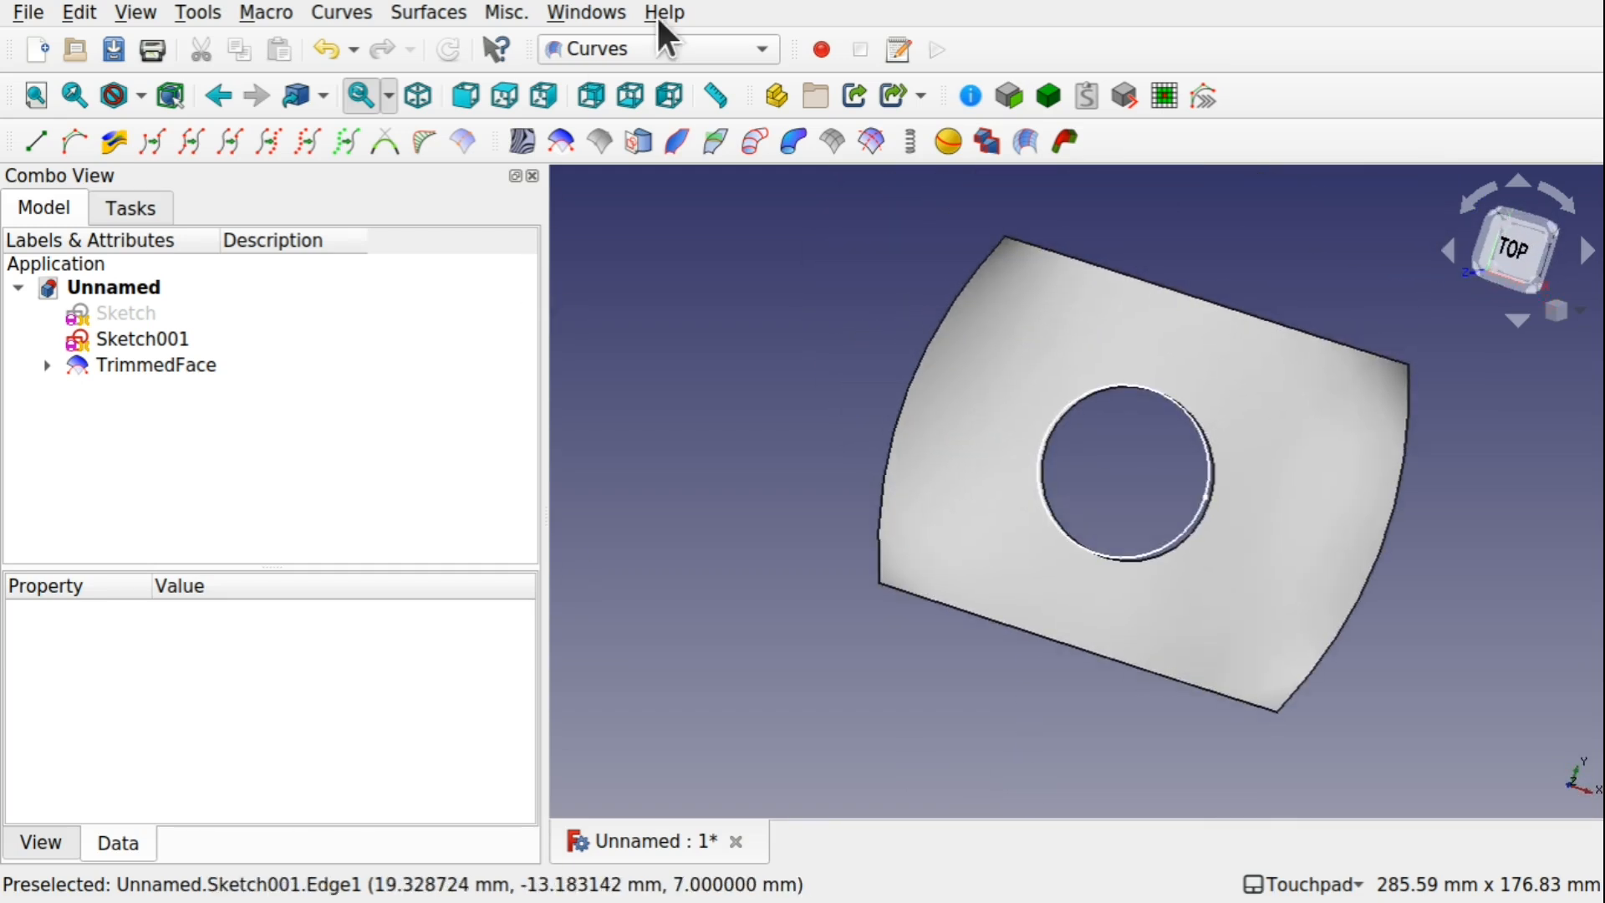
# Switch to the Sketcher workbench and create a new sketch on the XY-Plane with an offset of 0 mm, seen from the top
pyautogui.click(645, 47)
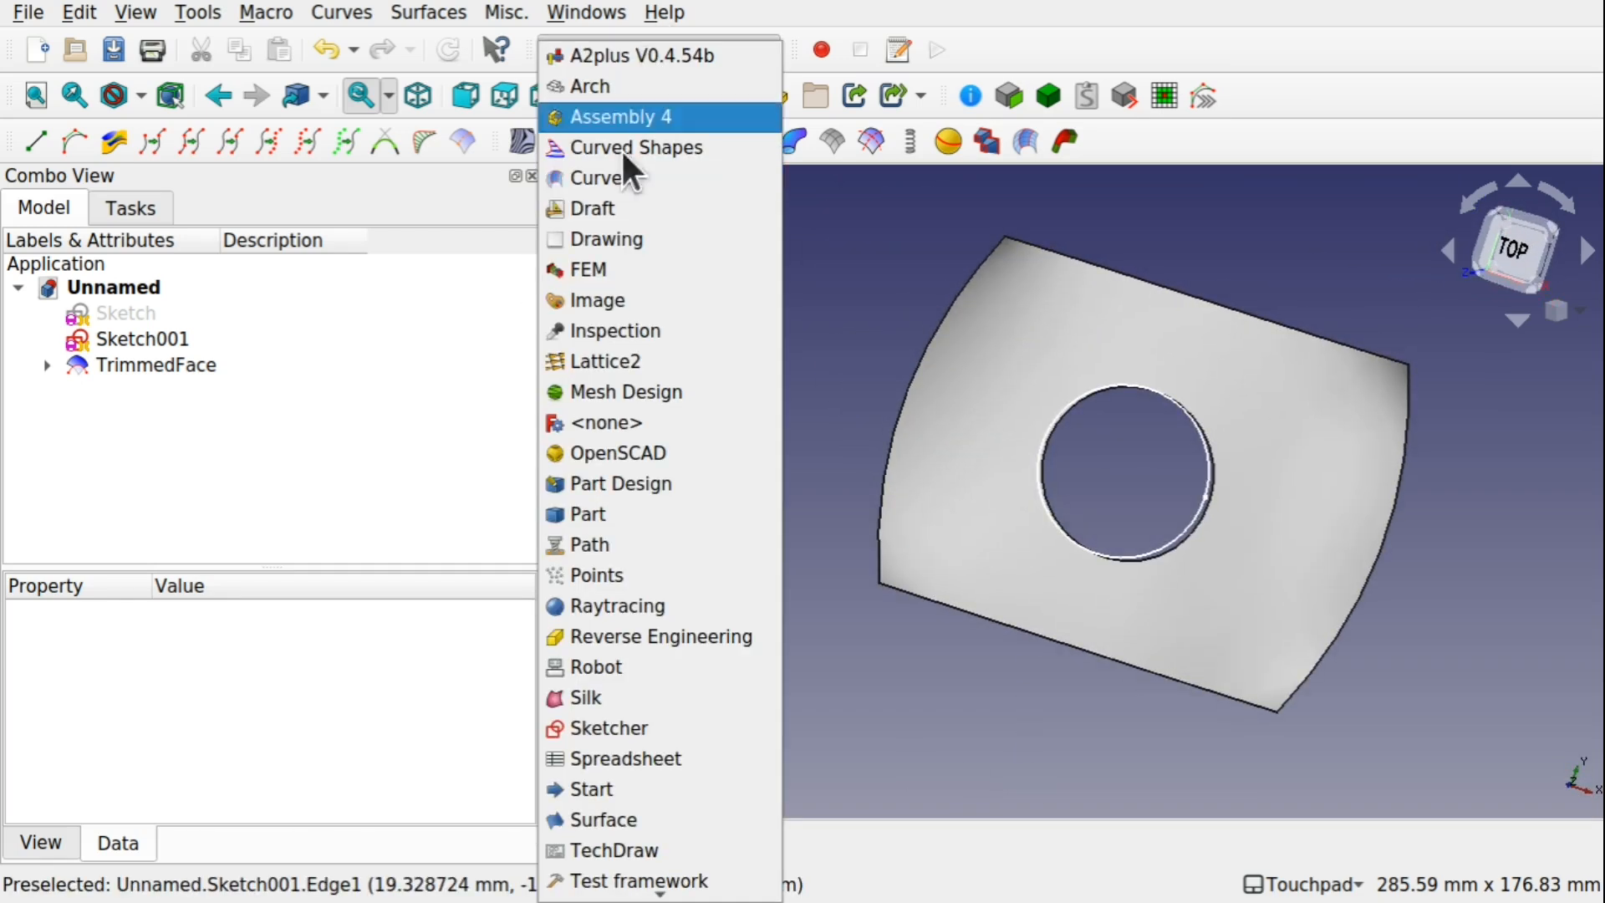
pyautogui.click(631, 724)
pyautogui.click(1515, 249)
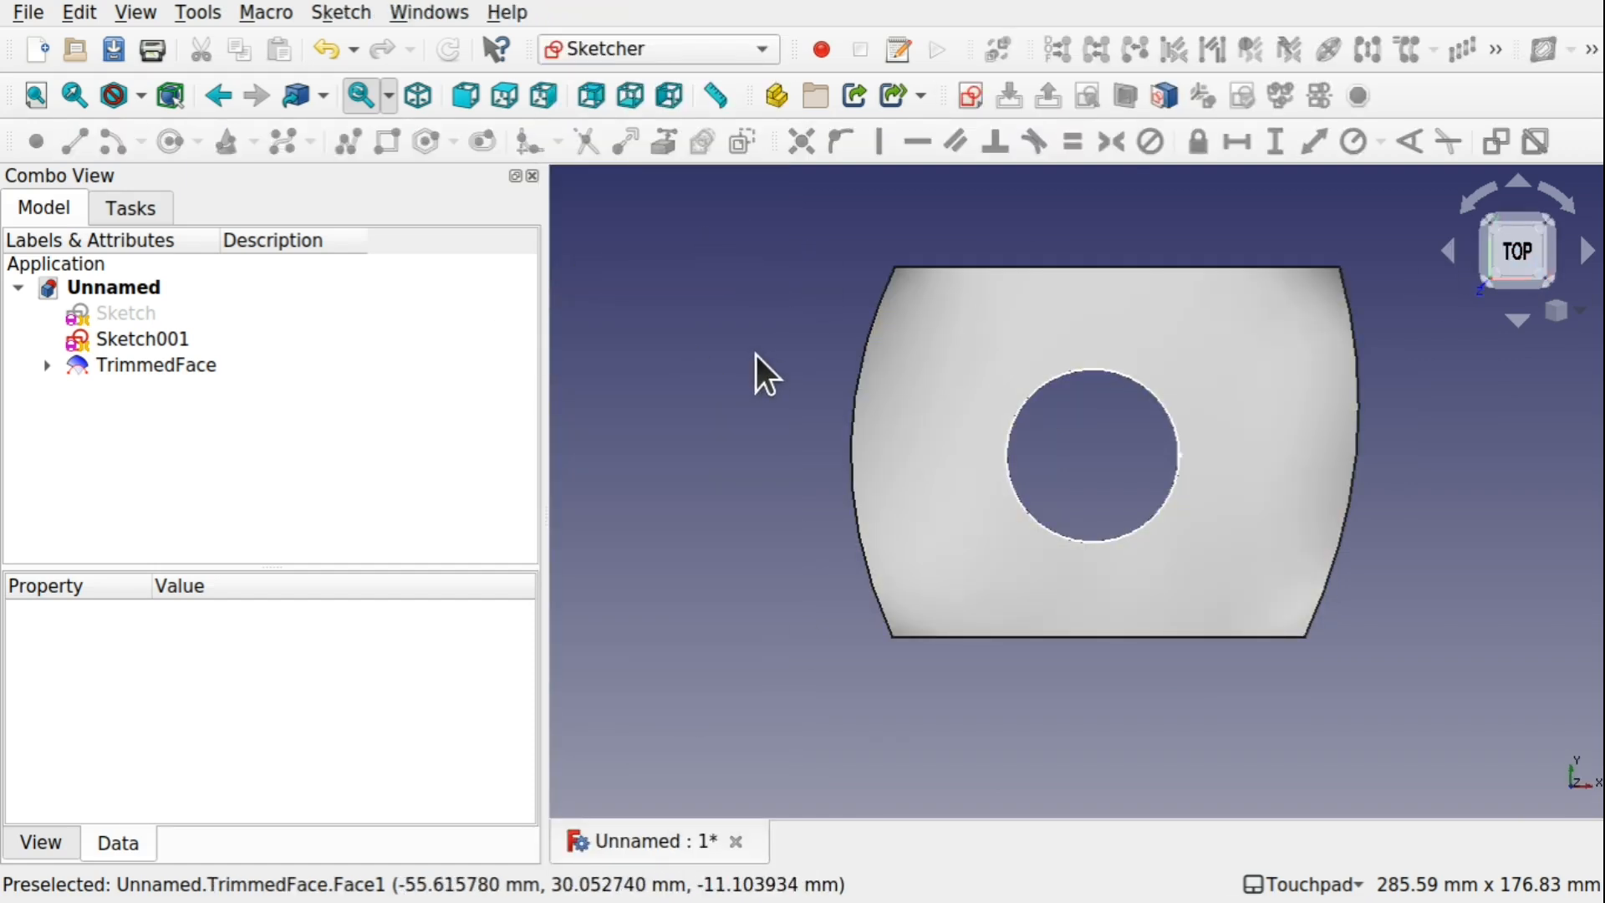
pyautogui.click(970, 97)
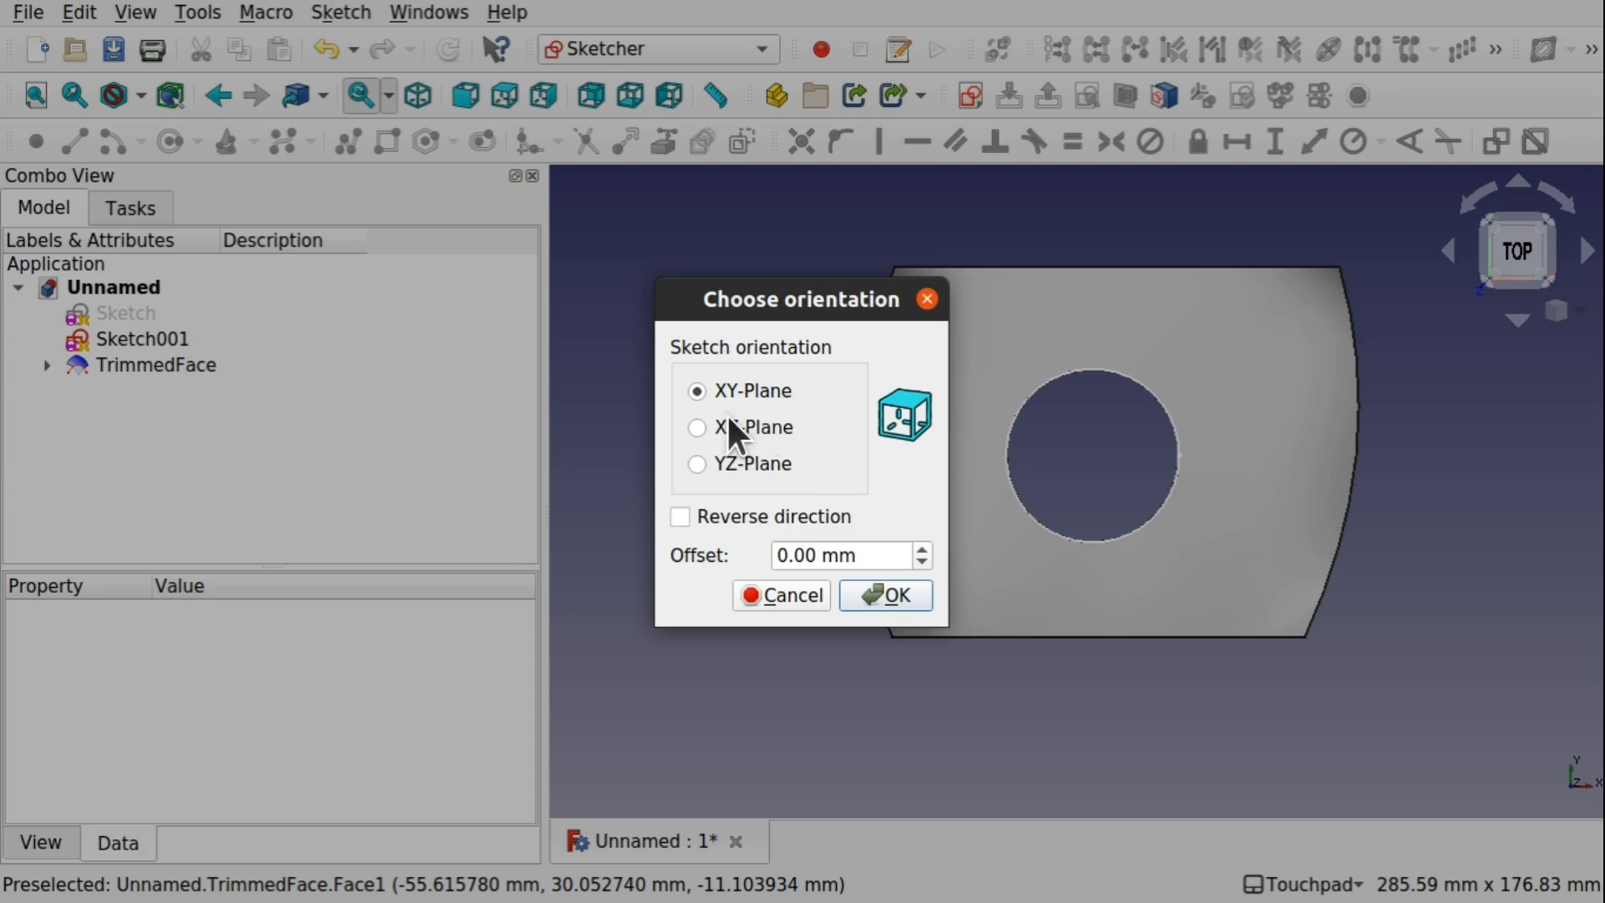
pyautogui.click(889, 595)
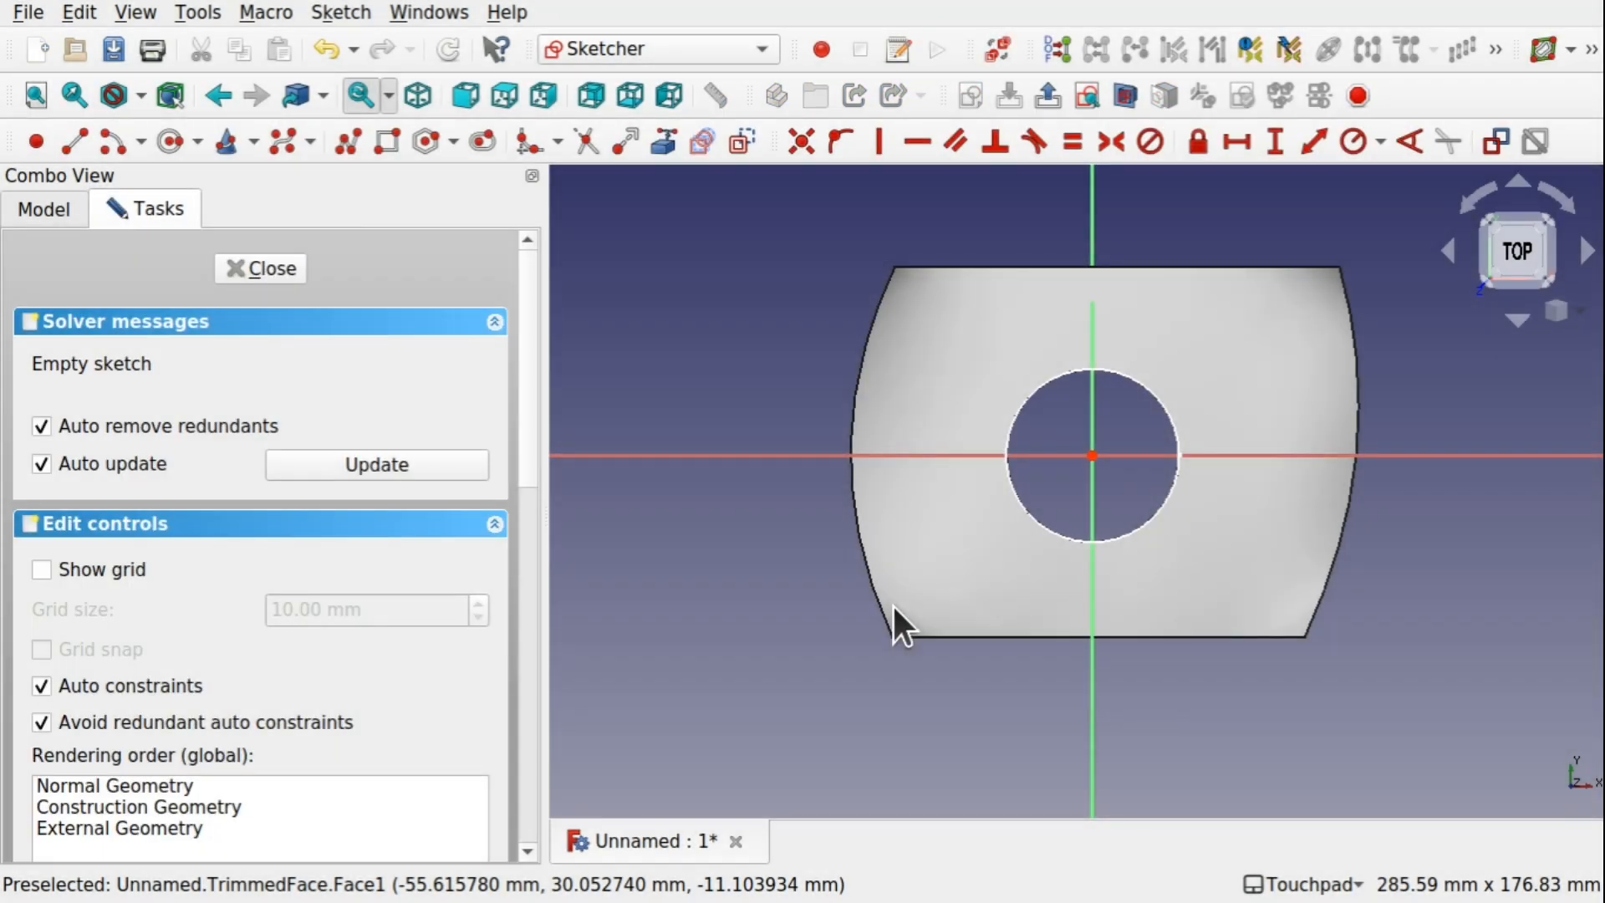
# Draw a circle of about 10 mm radius centred on the sketch origin, inside the trimmed hole, and close the sketch
pyautogui.click(172, 143)
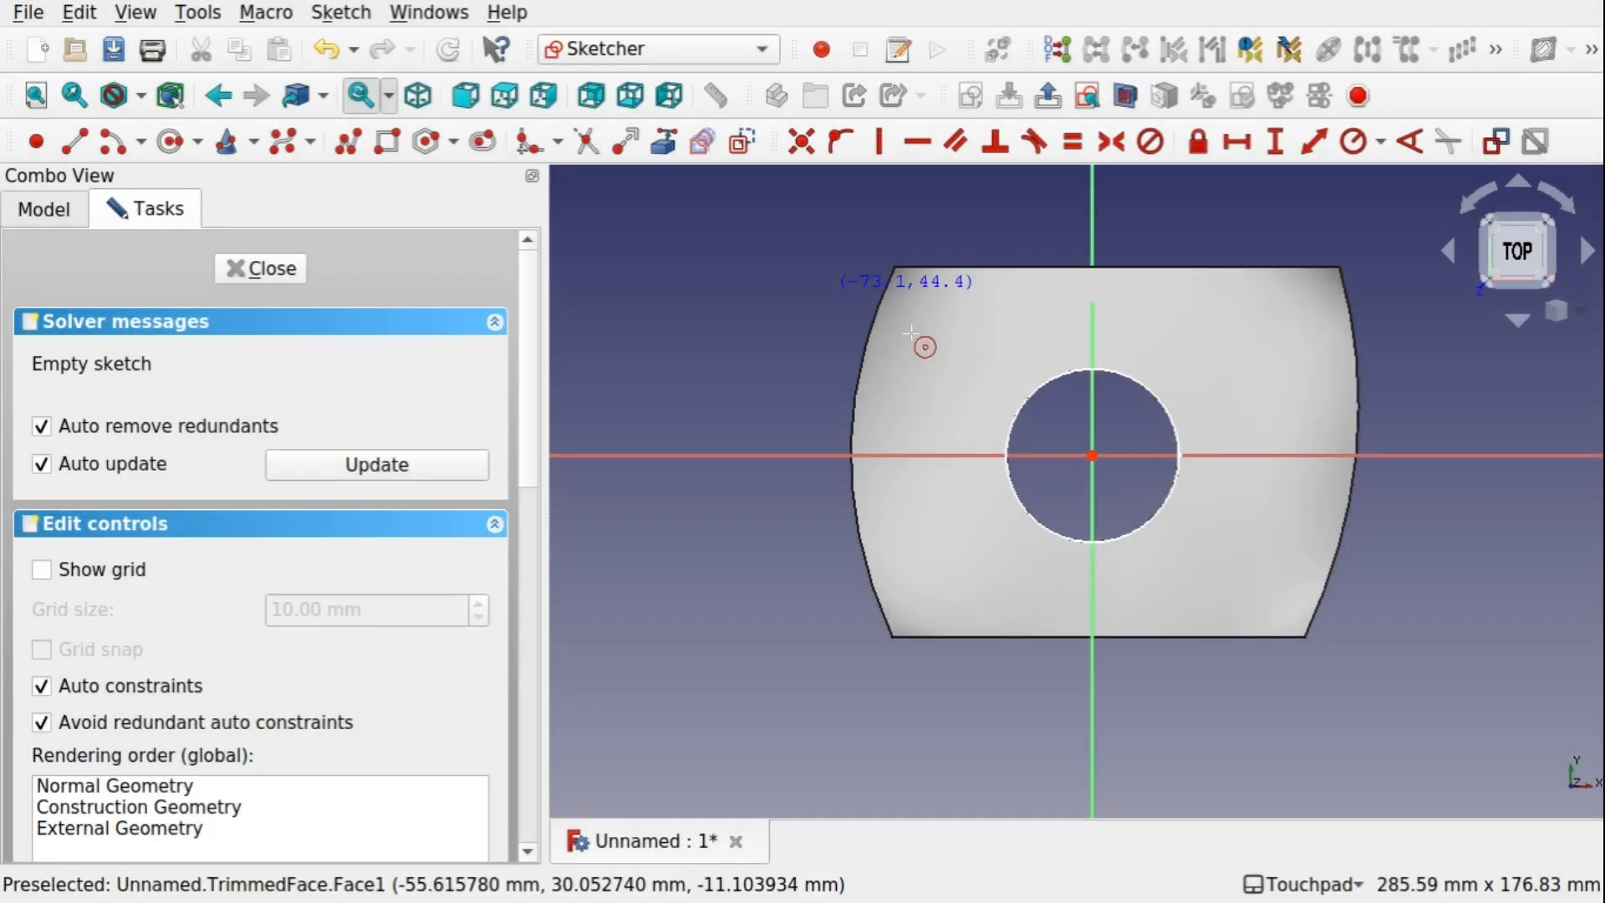
pyautogui.click(1094, 457)
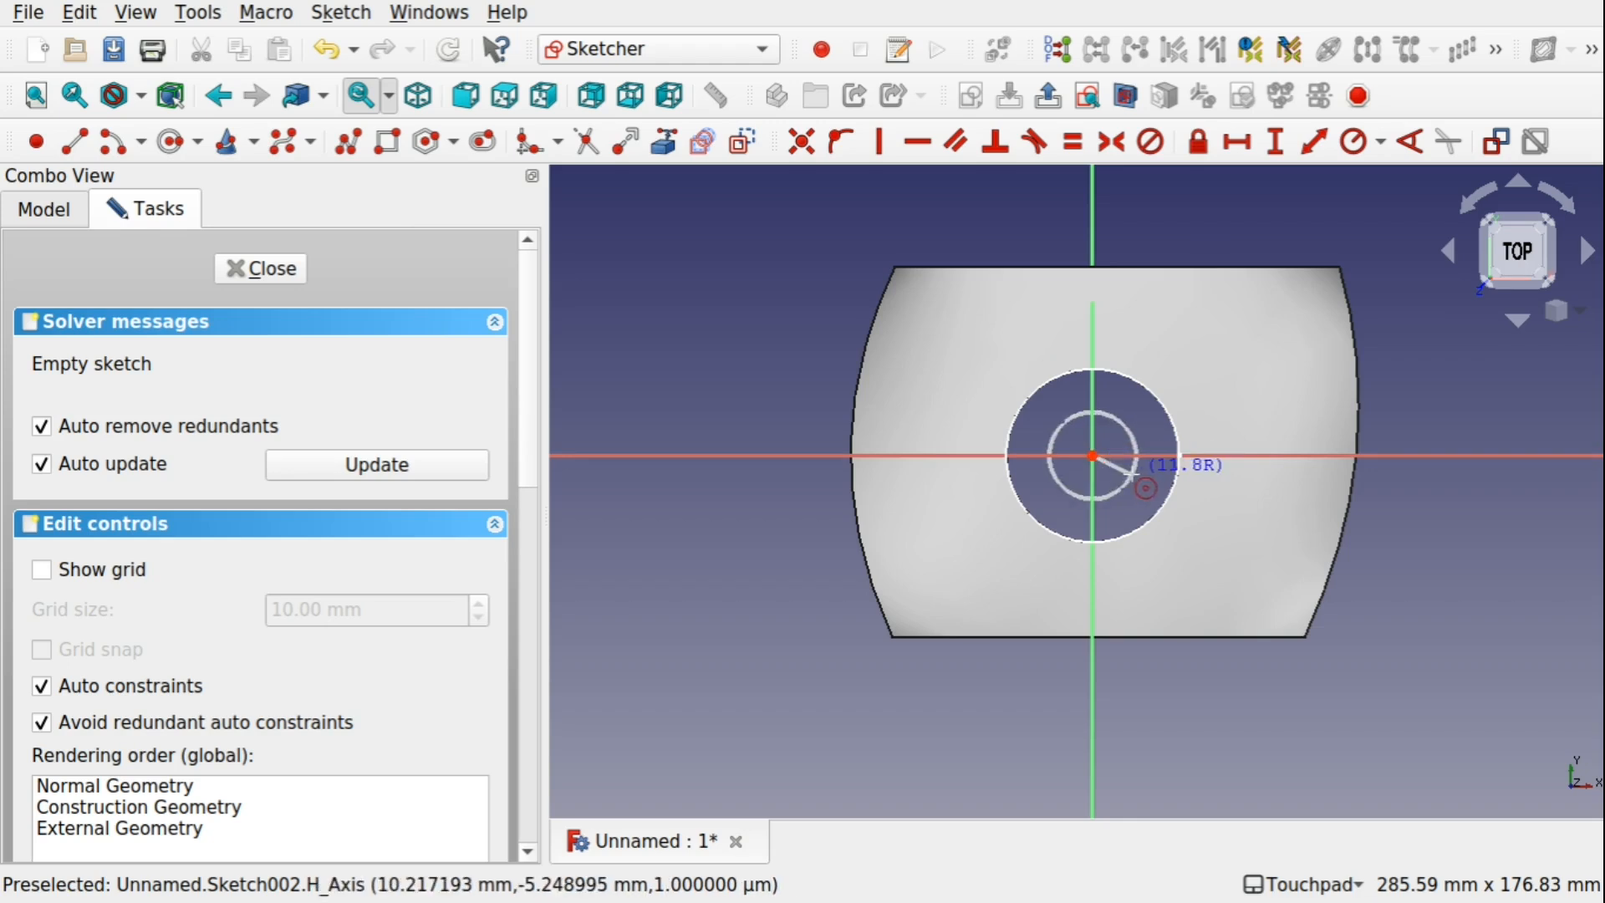
pyautogui.click(1126, 472)
pyautogui.keyDown('alt'); pyautogui.moveTo(1109, 526); pyautogui.dragTo(1110, 379); pyautogui.keyUp('alt')
pyautogui.press('2')
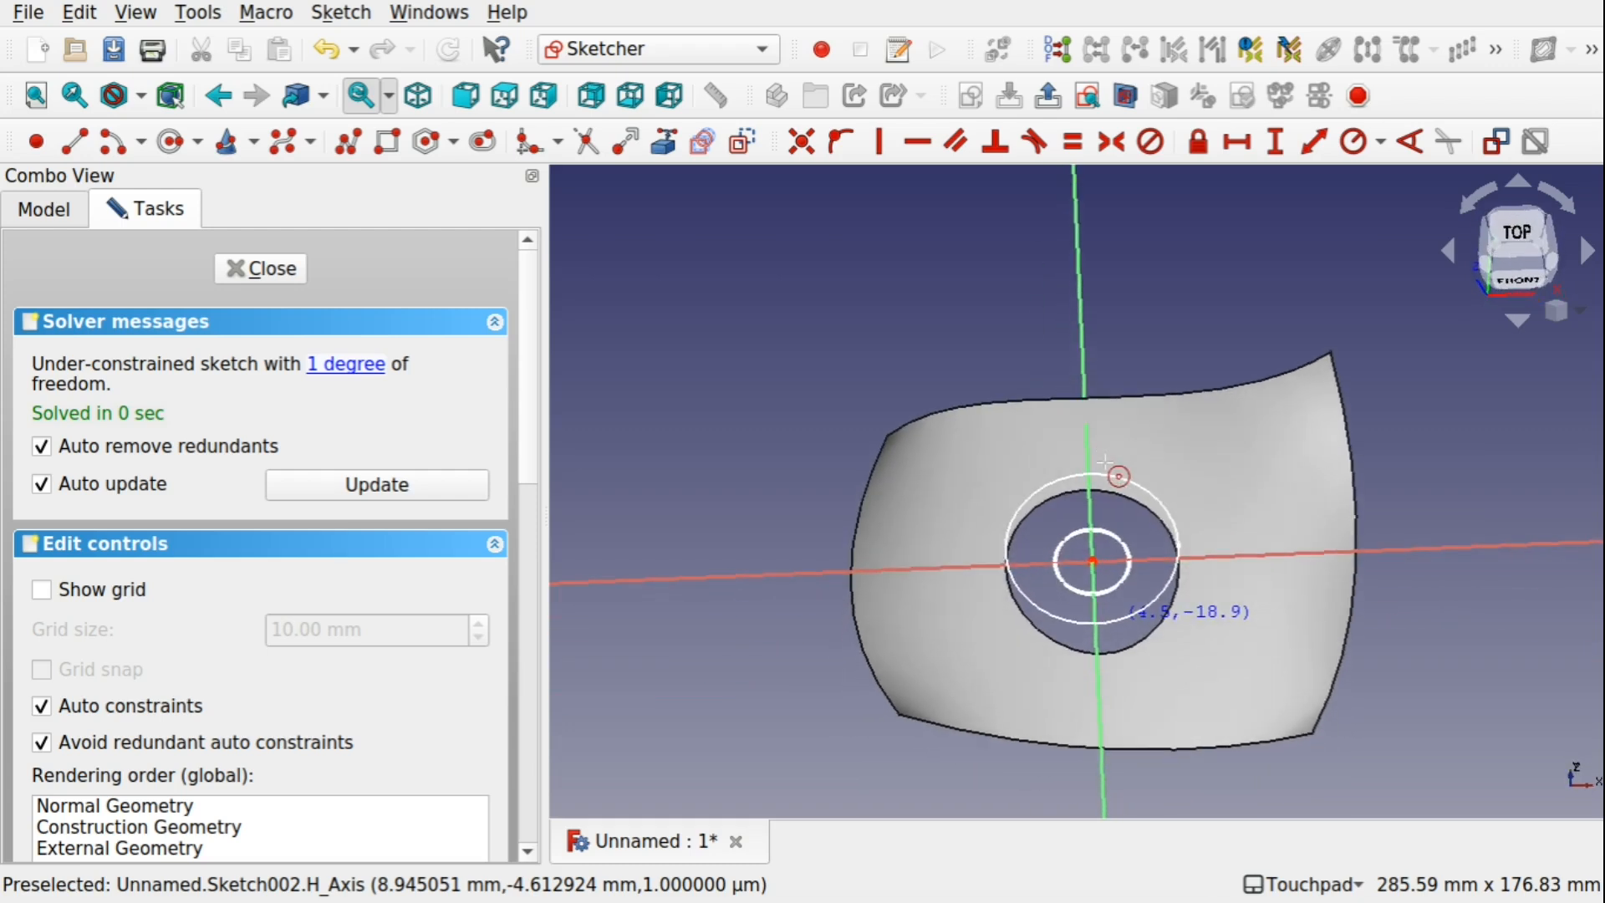
pyautogui.click(251, 268)
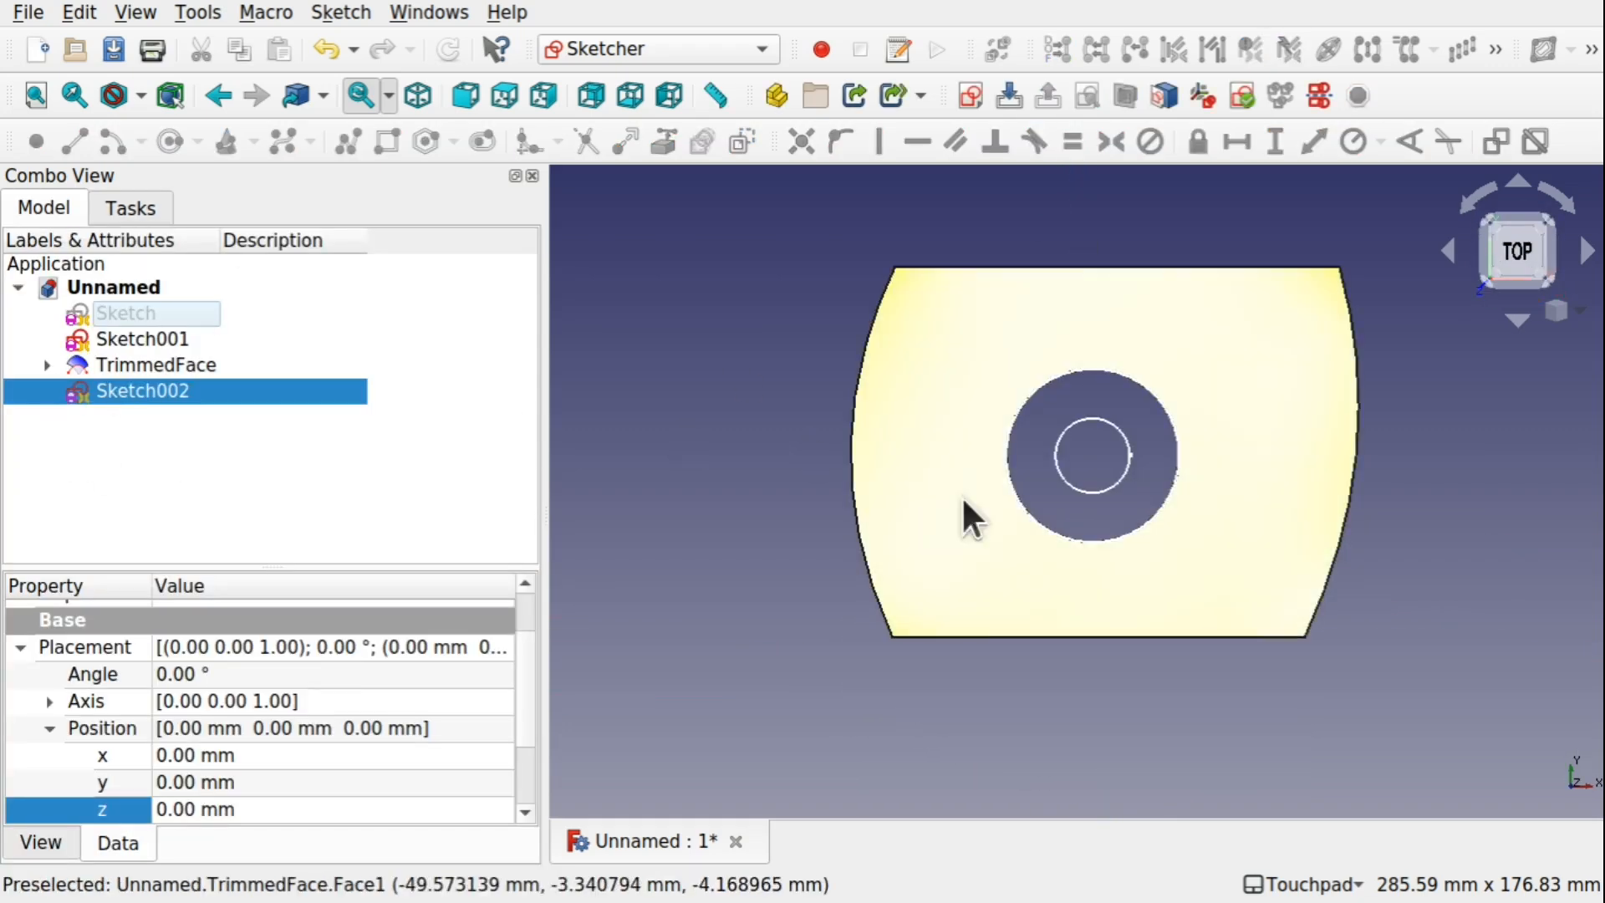
# Lower Sketch002 well below the trimmed face by setting the z position in its Placement to -47 mm
pyautogui.keyDown('alt'); pyautogui.moveTo(962, 495); pyautogui.dragTo(1097, 456); pyautogui.keyUp('alt')
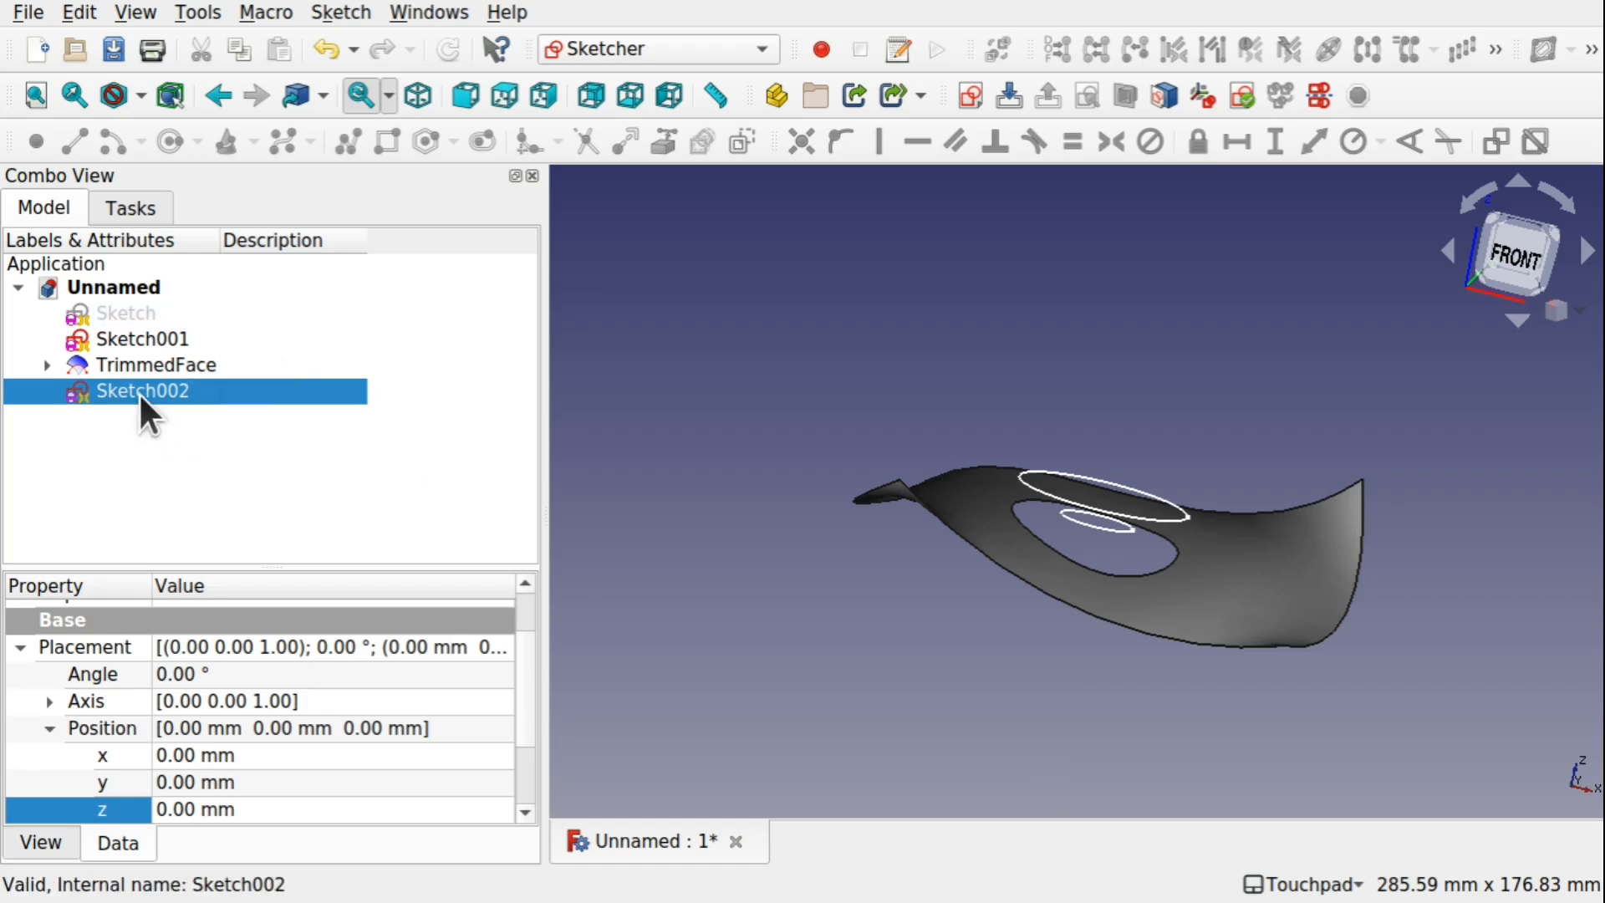
pyautogui.click(271, 808)
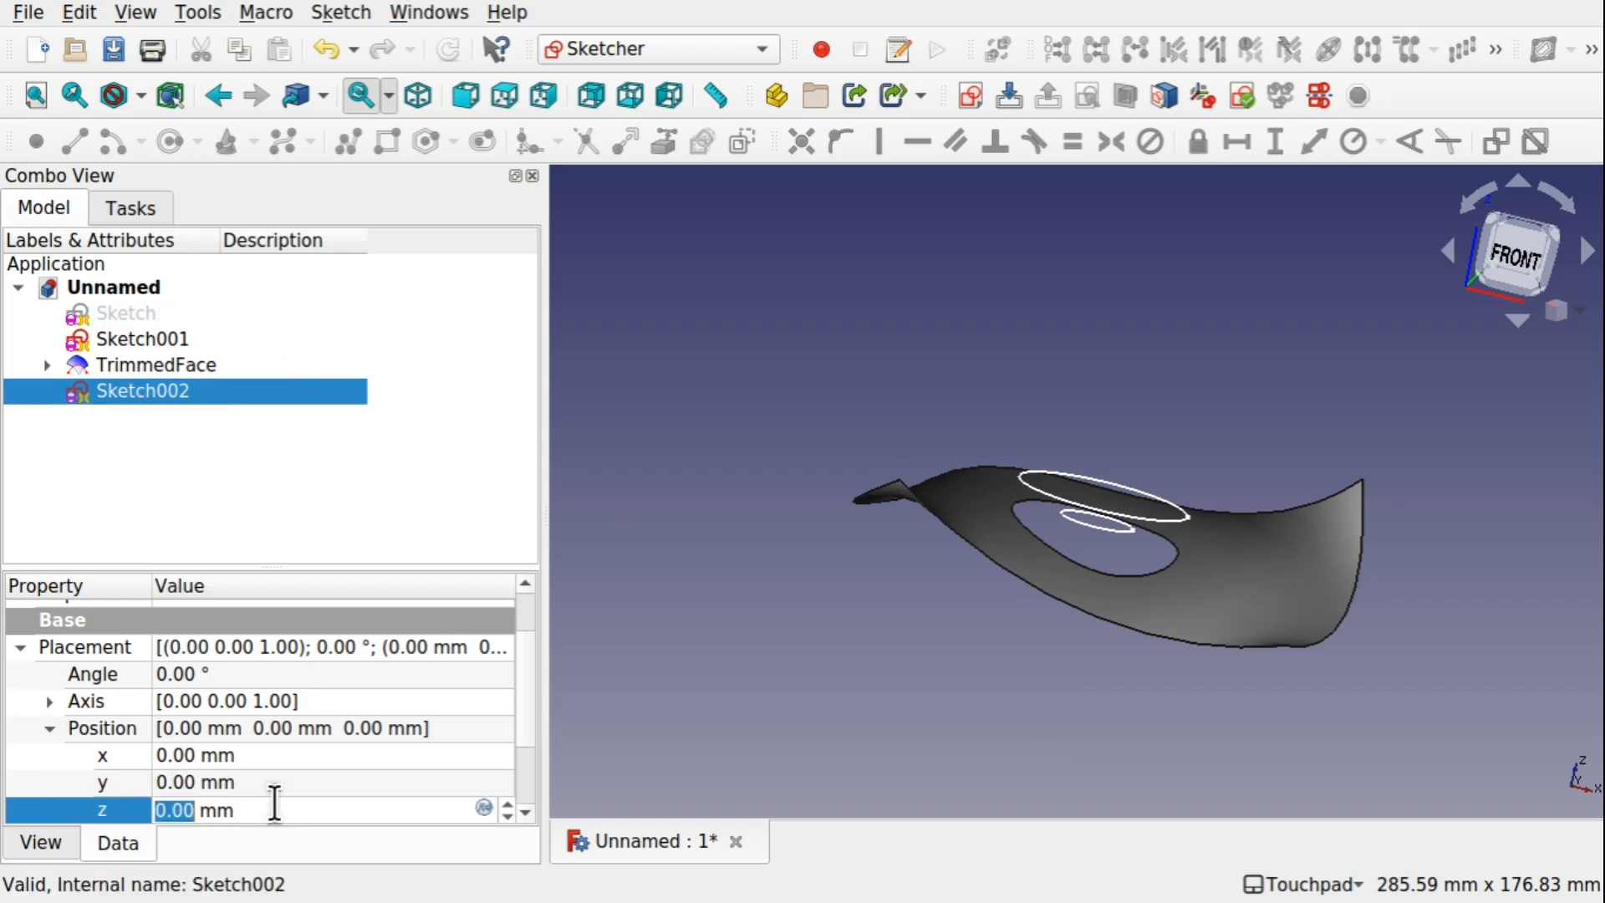
pyautogui.write('-1')
pyautogui.press('Down')
pyautogui.press('Down')
pyautogui.press('Down')
pyautogui.press('Down')
pyautogui.press('Down')
pyautogui.press('Down')
pyautogui.press('Down')
pyautogui.press('Down')
pyautogui.press('Down')
pyautogui.press('Down')
pyautogui.press('Down')
pyautogui.press('Down')
pyautogui.press('Down')
pyautogui.press('Down')
pyautogui.press('Down')
pyautogui.press('Down')
pyautogui.press('Down')
pyautogui.press('Down')
pyautogui.press('Down')
pyautogui.press('Down')
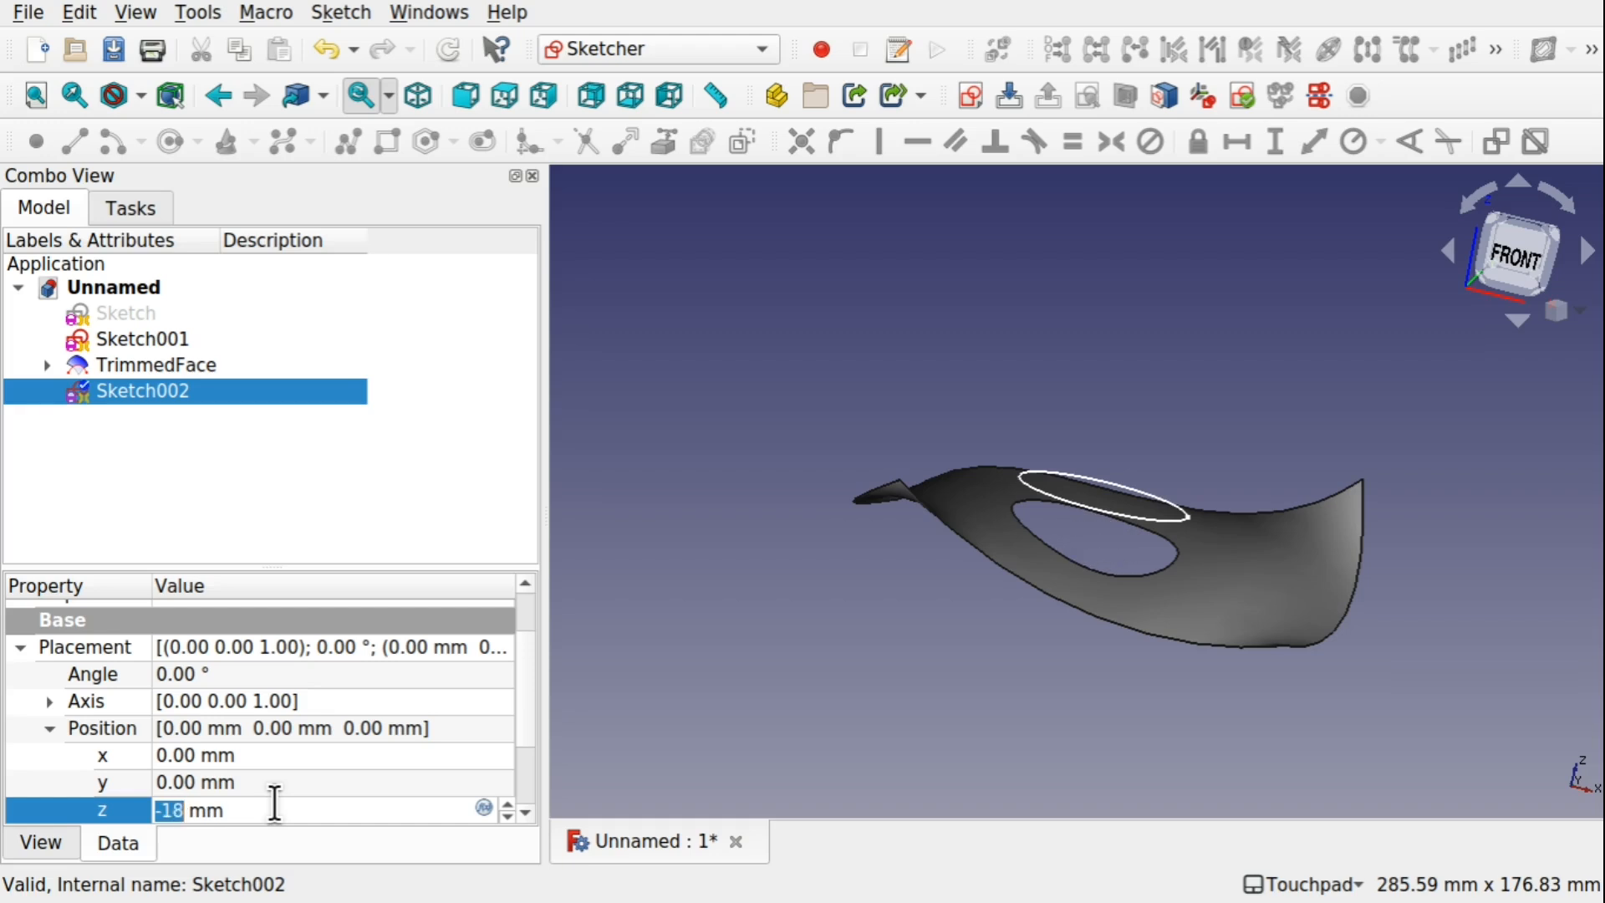
pyautogui.keyDown('shift'); pyautogui.moveTo(1490, 808); pyautogui.dragTo(1245, 550); pyautogui.keyUp('shift')
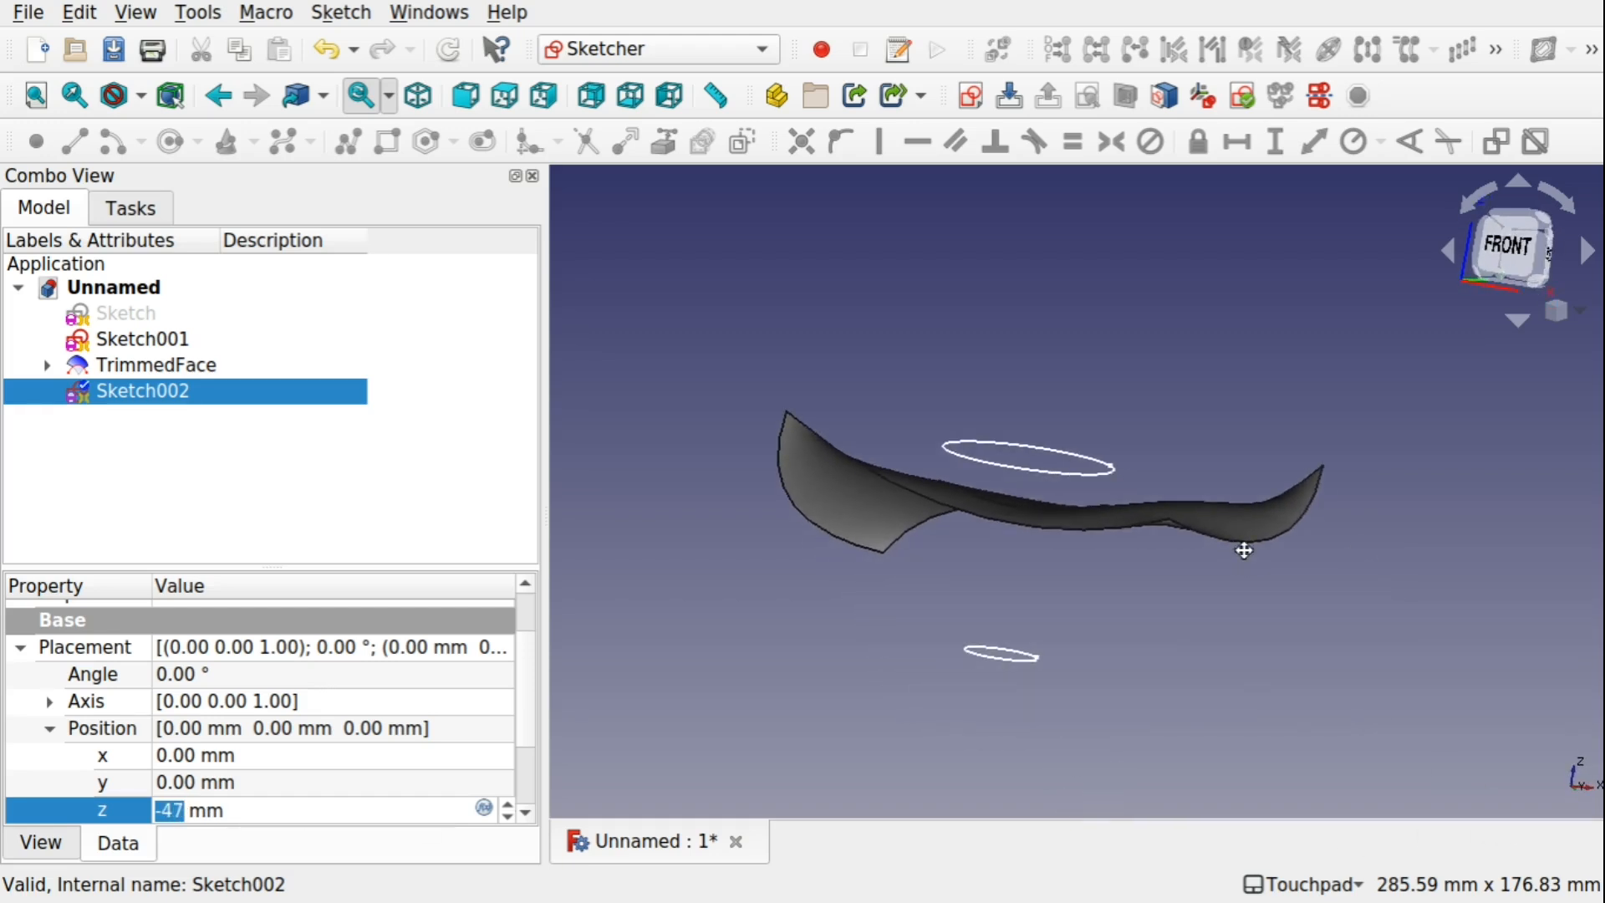
pyautogui.click(820, 583)
# Move Sketch001 below the trimmed face by setting the z position in its Placement to -21 mm
pyautogui.click(143, 329)
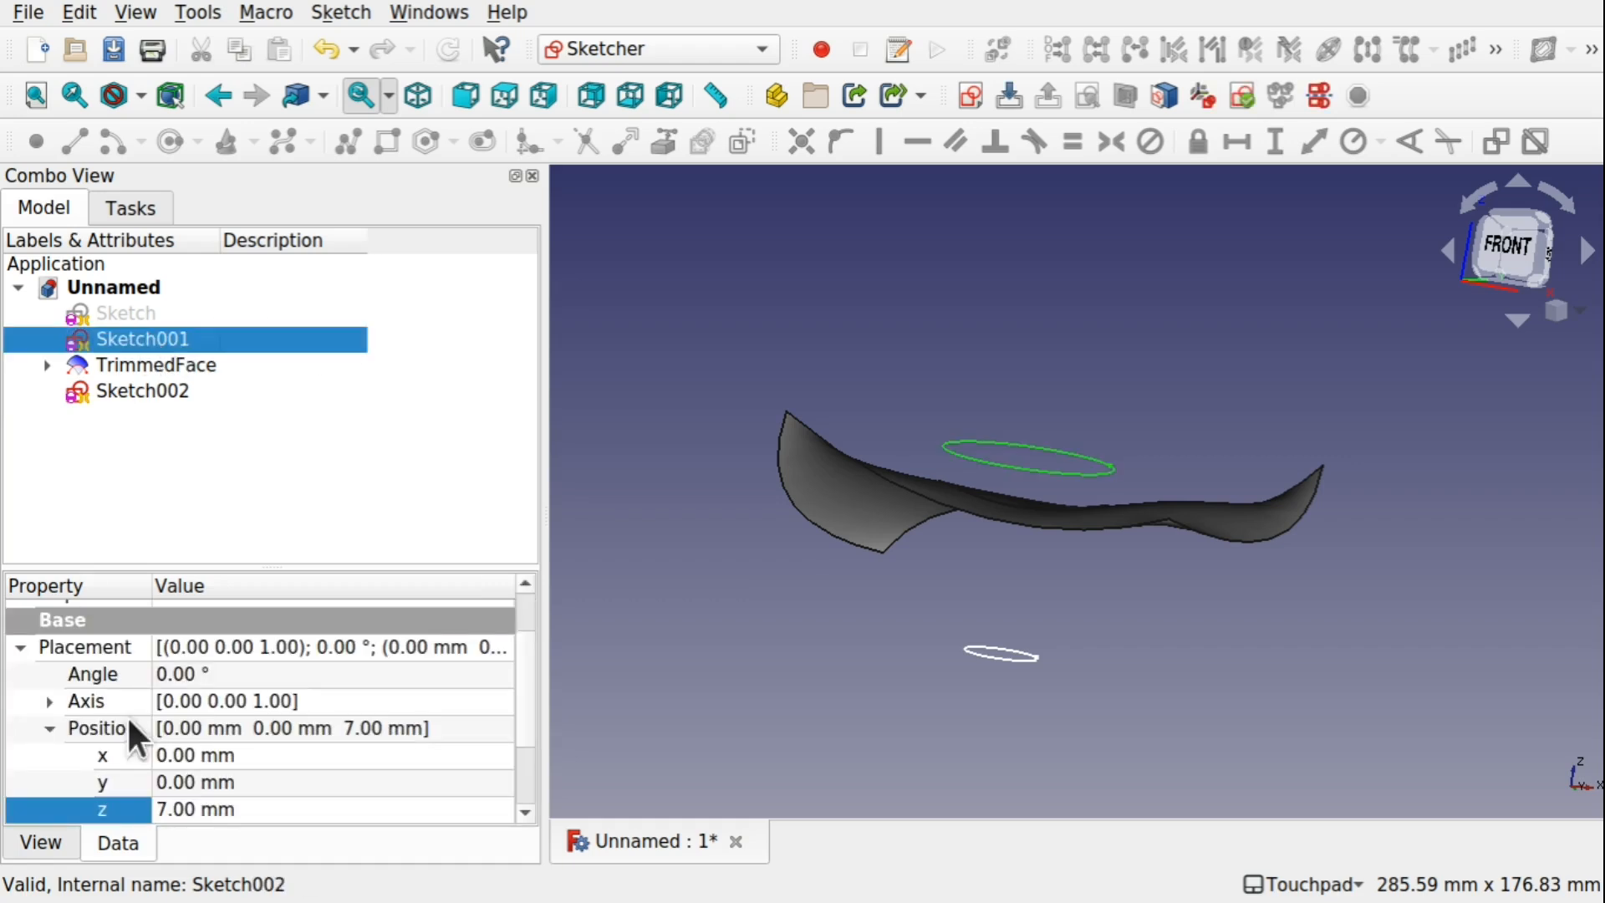
pyautogui.click(273, 809)
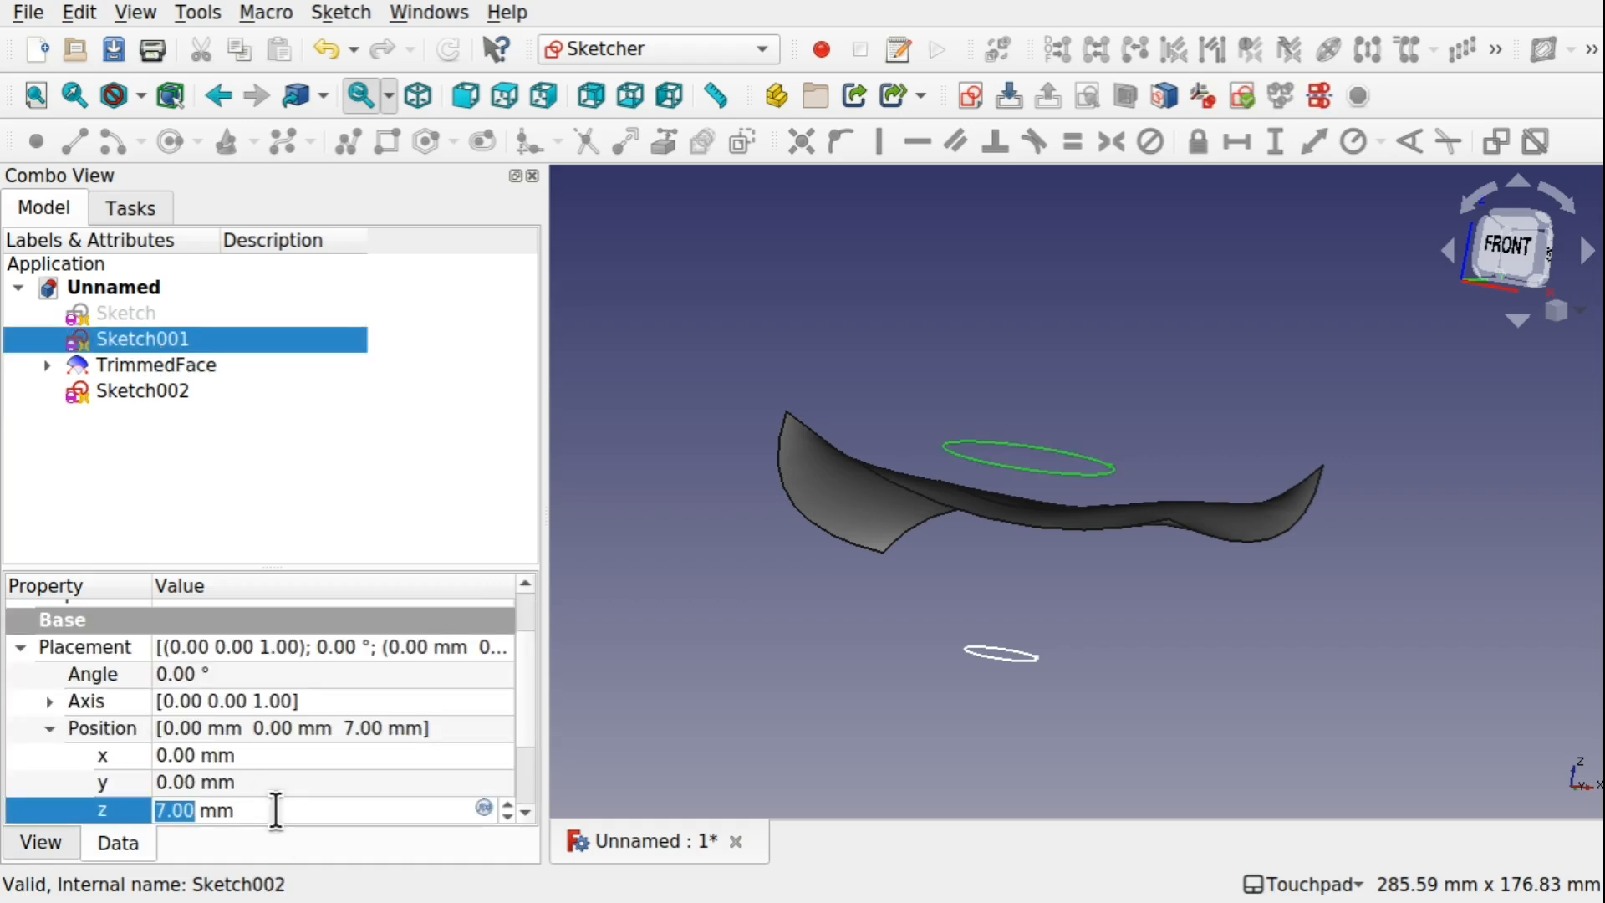
pyautogui.scroll(-20, 276, 809)
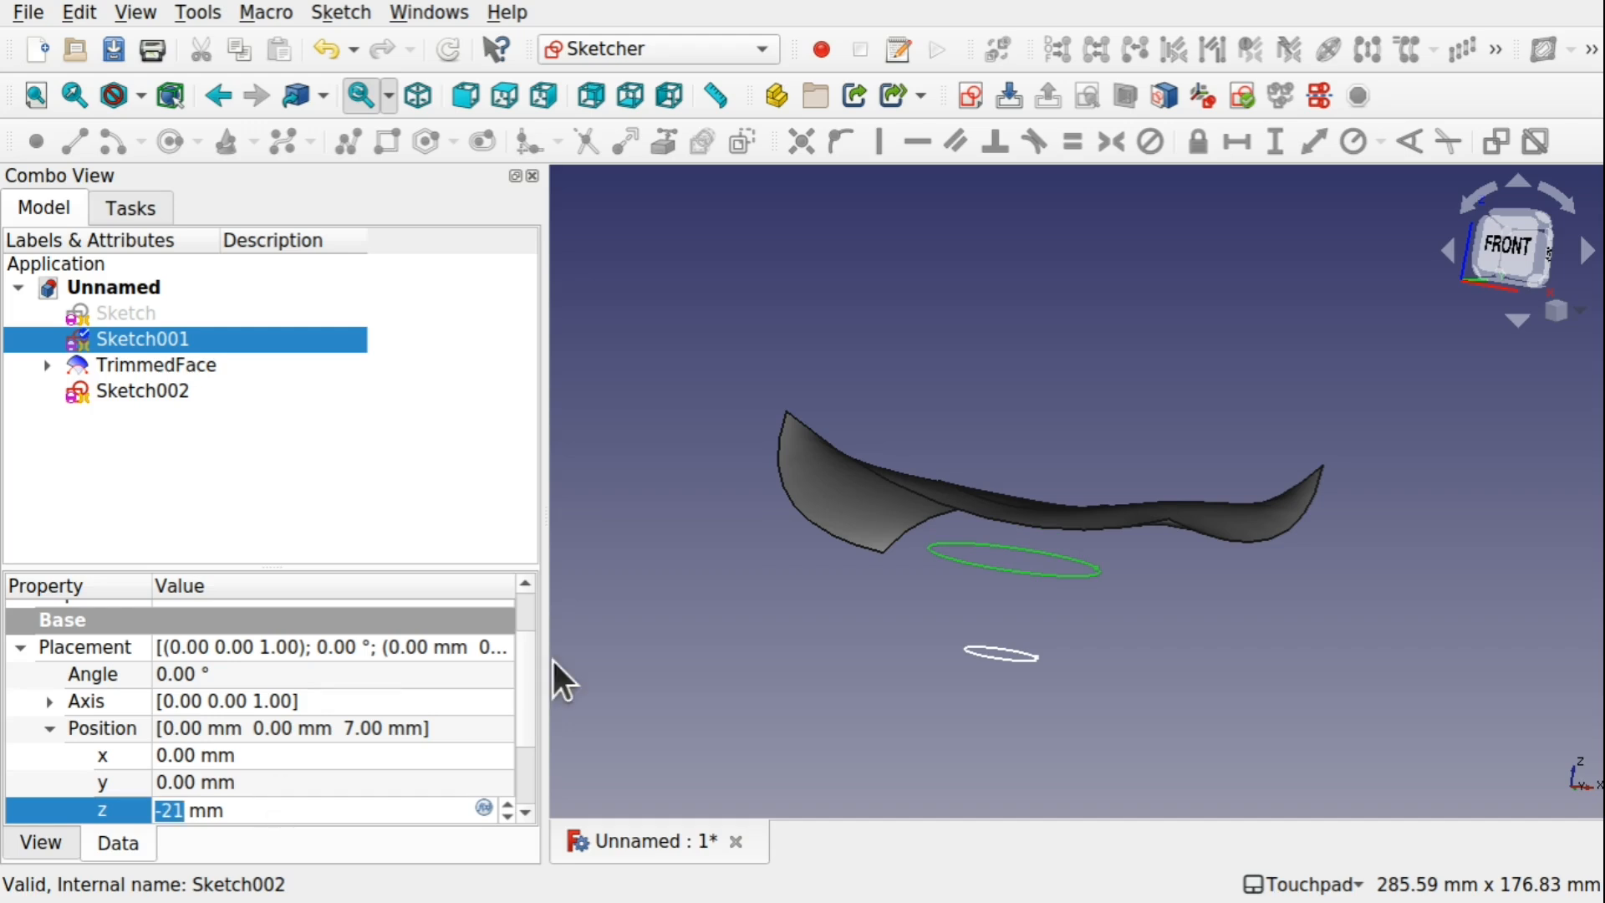
pyautogui.click(1162, 586)
pyautogui.moveTo(1121, 419)
pyautogui.keyDown('shift'); pyautogui.mouseDown()
pyautogui.moveTo(1079, 574)
pyautogui.moveTo(1086, 619)
pyautogui.moveTo(1165, 468)
pyautogui.moveTo(1133, 394)
pyautogui.moveTo(1086, 532)
pyautogui.moveTo(948, 612)
pyautogui.moveTo(1028, 339)
pyautogui.mouseUp(); pyautogui.keyUp('shift')
pyautogui.keyDown('shift'); pyautogui.moveTo(1064, 530); pyautogui.dragTo(1051, 589); pyautogui.keyUp('shift')
pyautogui.moveTo(1050, 437)
pyautogui.keyDown('shift'); pyautogui.mouseDown()
pyautogui.moveTo(1157, 280)
pyautogui.moveTo(1207, 279)
pyautogui.mouseUp(); pyautogui.keyUp('shift')
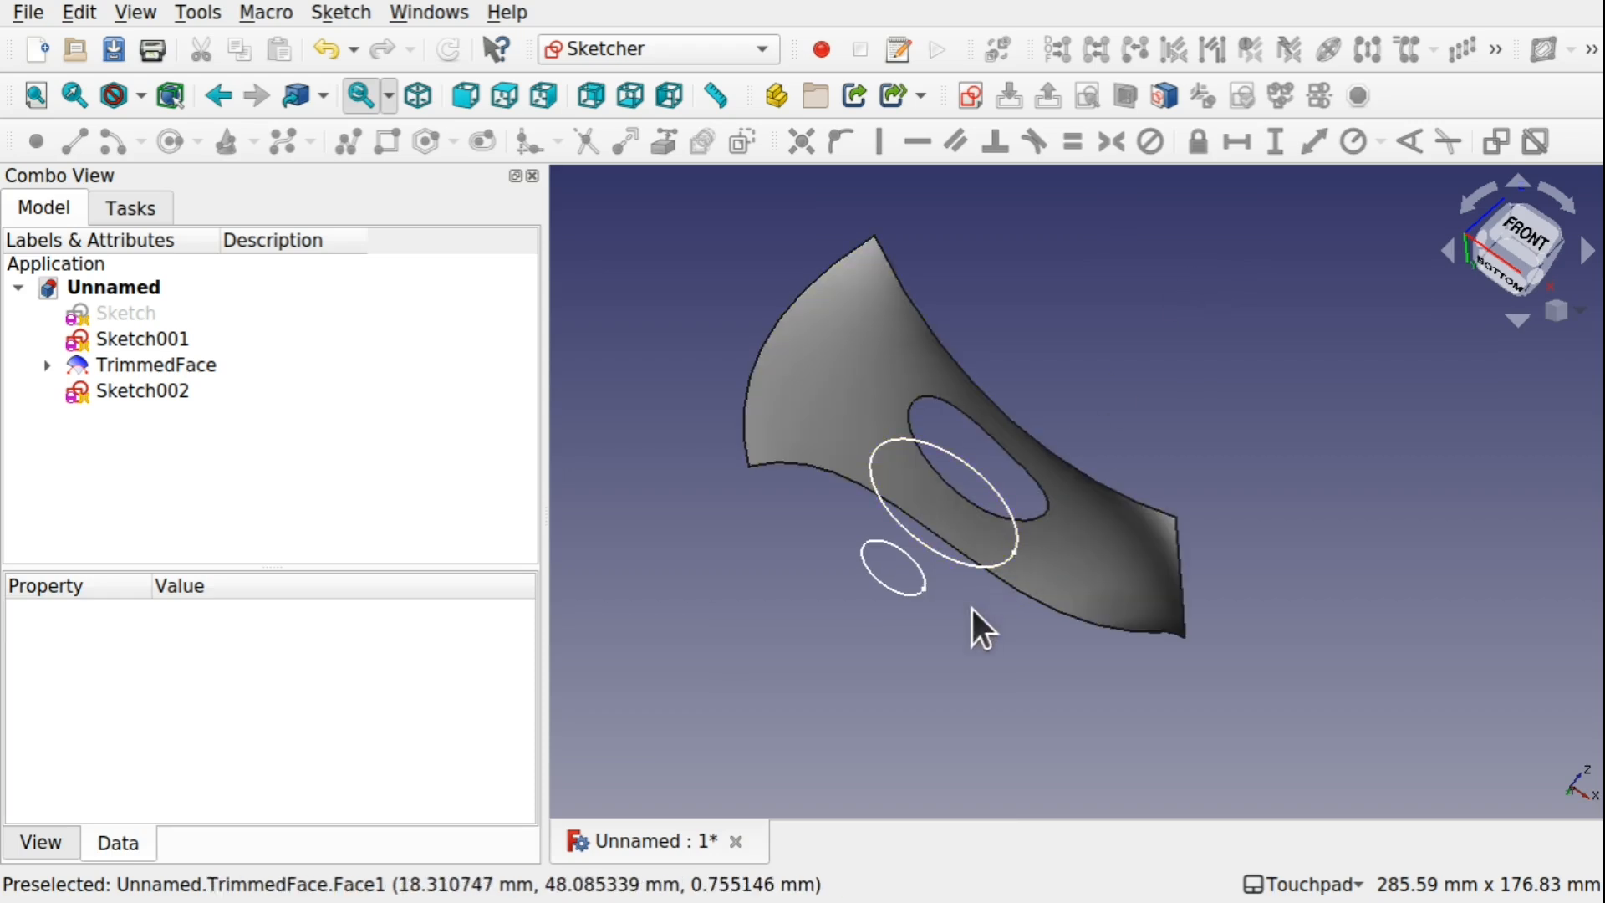
# Raise Sketch001 closer to the trimmed face by setting the z position in its Placement to -12 mm
pyautogui.click(148, 339)
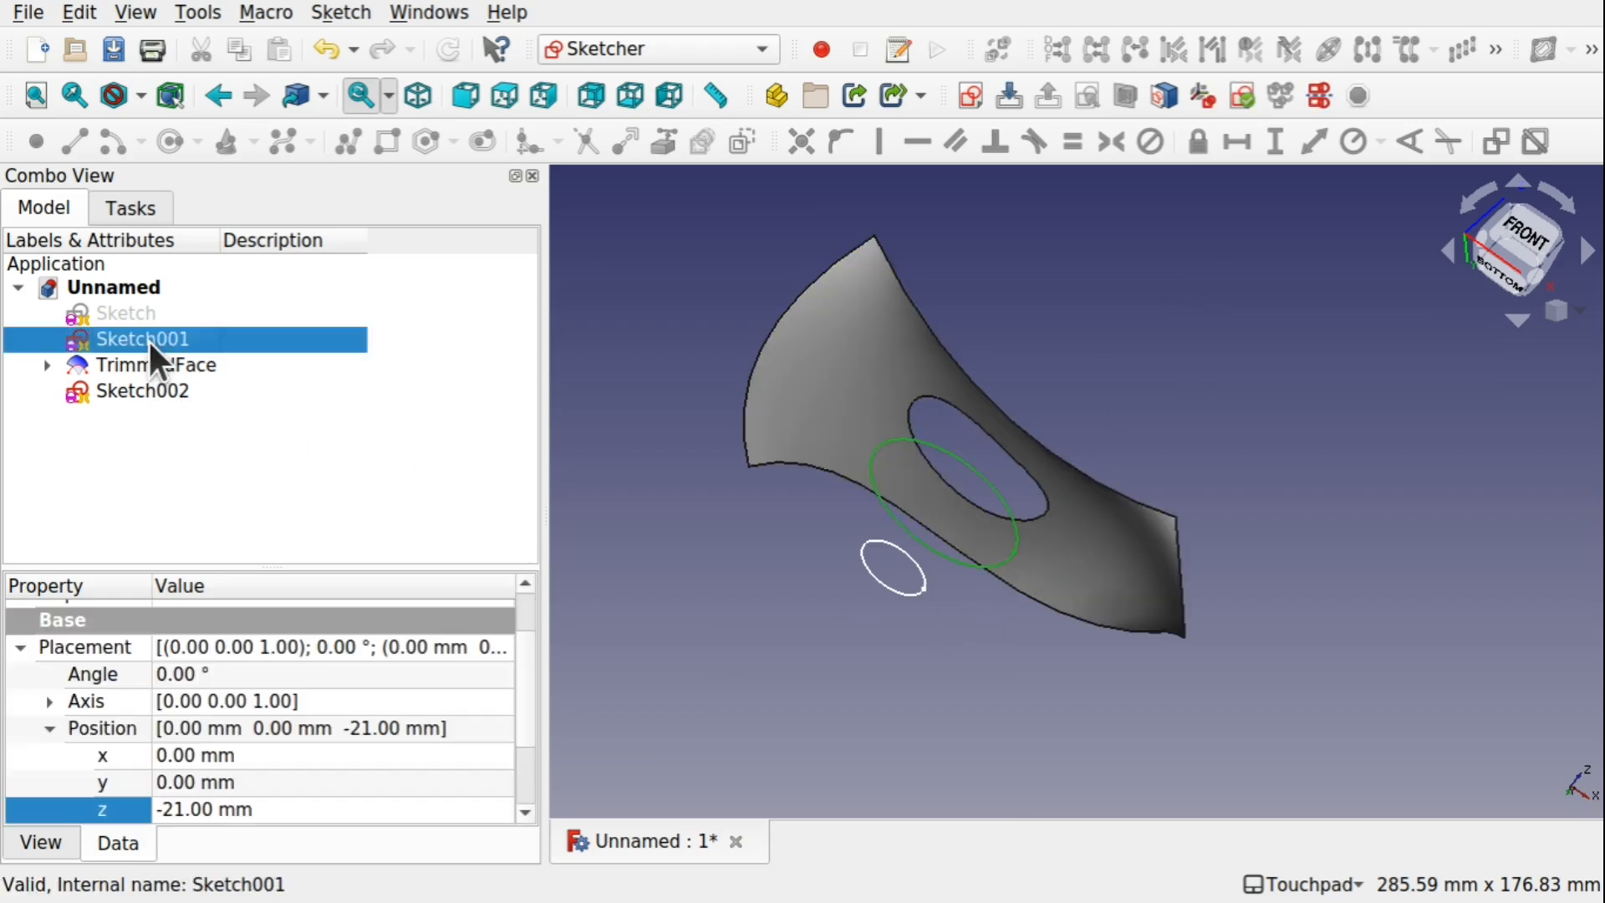
pyautogui.click(284, 793)
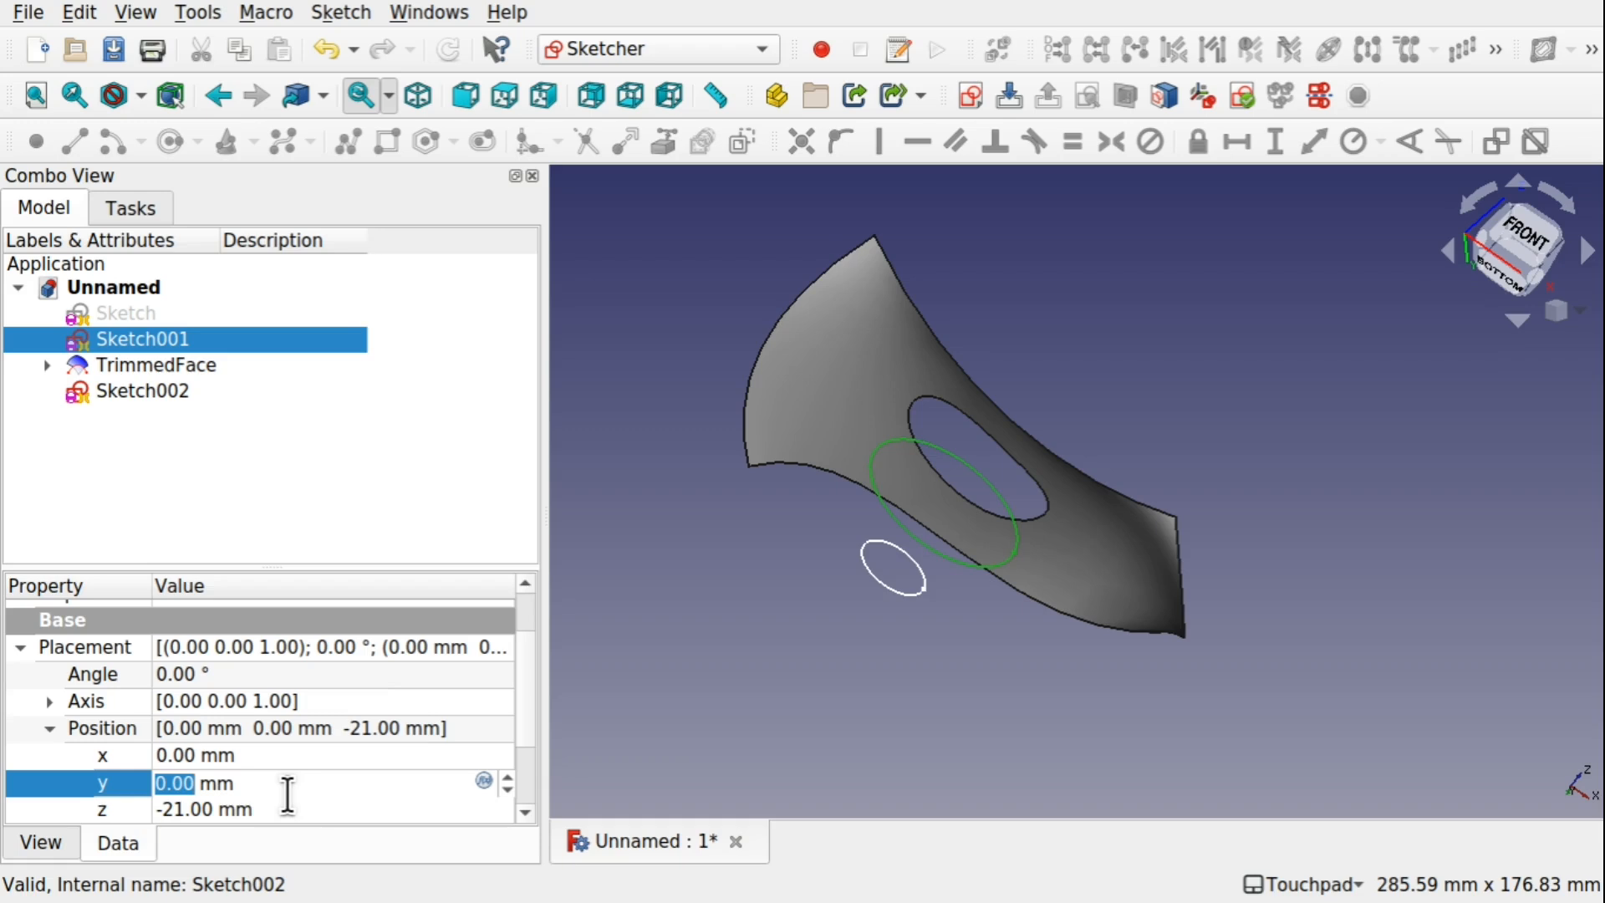
pyautogui.click(293, 808)
pyautogui.scroll(-3, 293, 805)
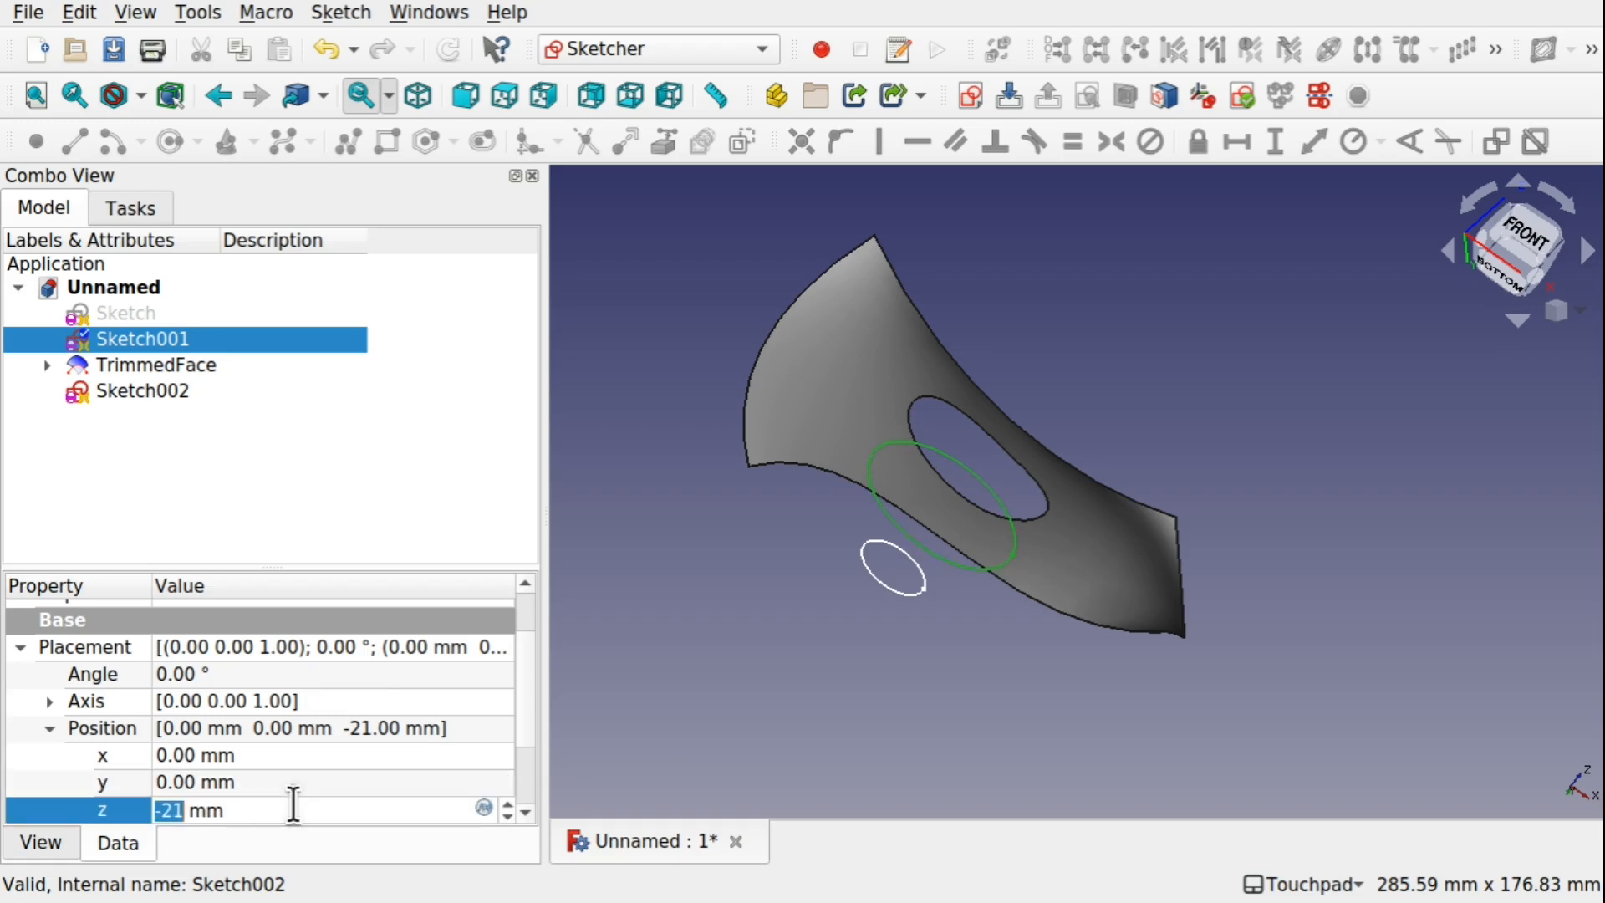
pyautogui.scroll(3, 293, 806)
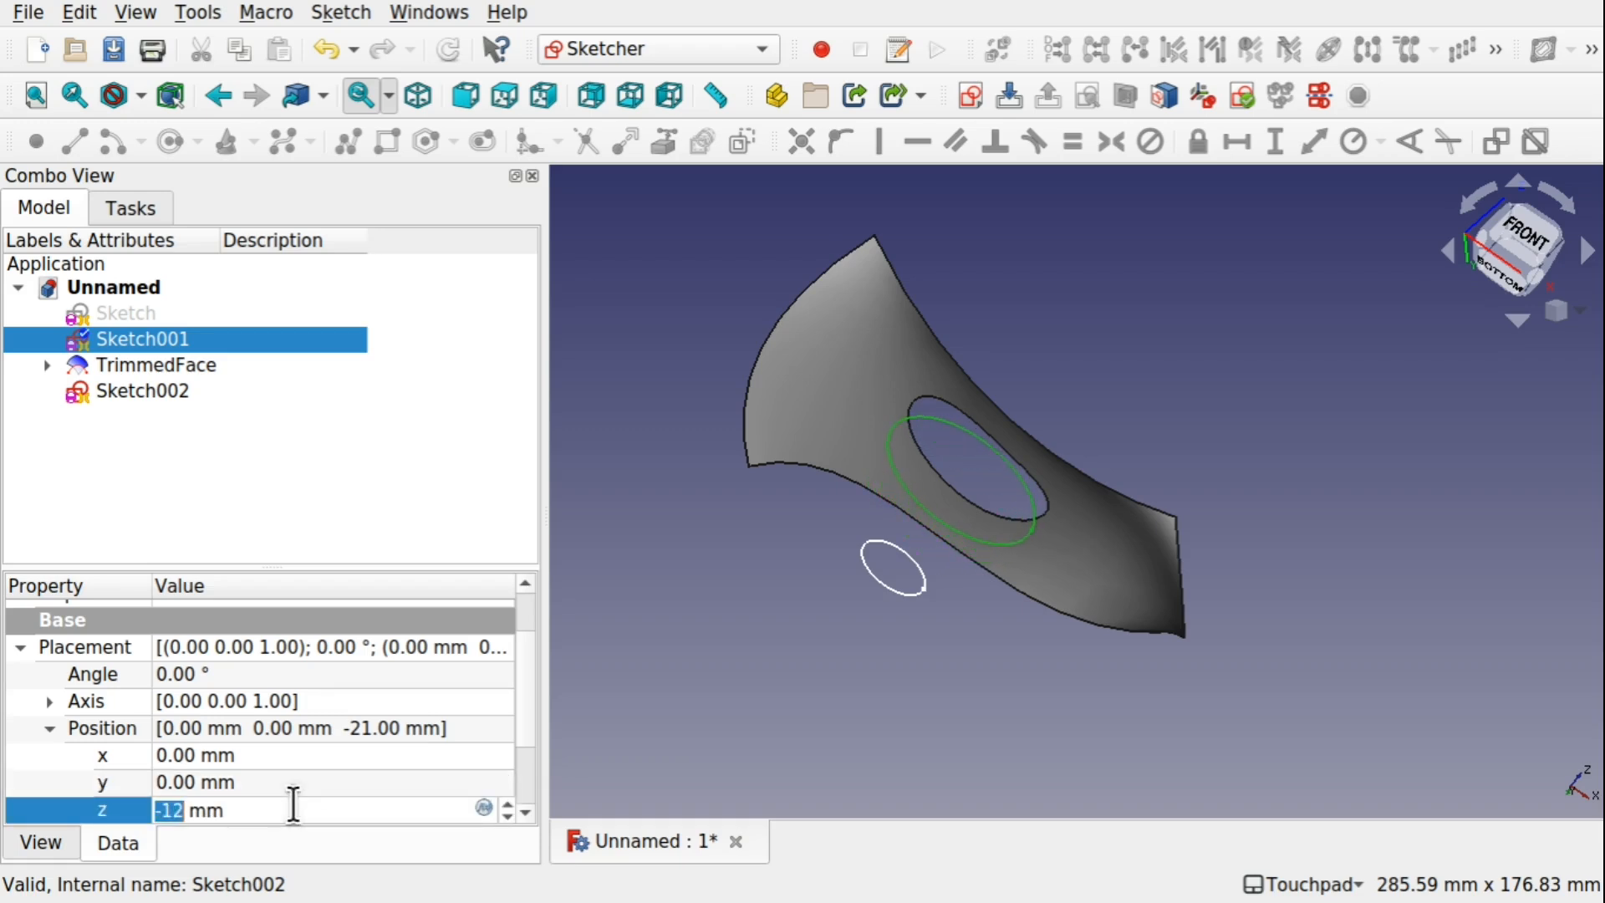
pyautogui.moveTo(1005, 485)
pyautogui.mouseDown()
pyautogui.moveTo(953, 537)
pyautogui.moveTo(1018, 548)
pyautogui.moveTo(1037, 594)
pyautogui.moveTo(1045, 559)
pyautogui.moveTo(1184, 572)
pyautogui.moveTo(1111, 555)
pyautogui.mouseUp()
pyautogui.click(1037, 593)
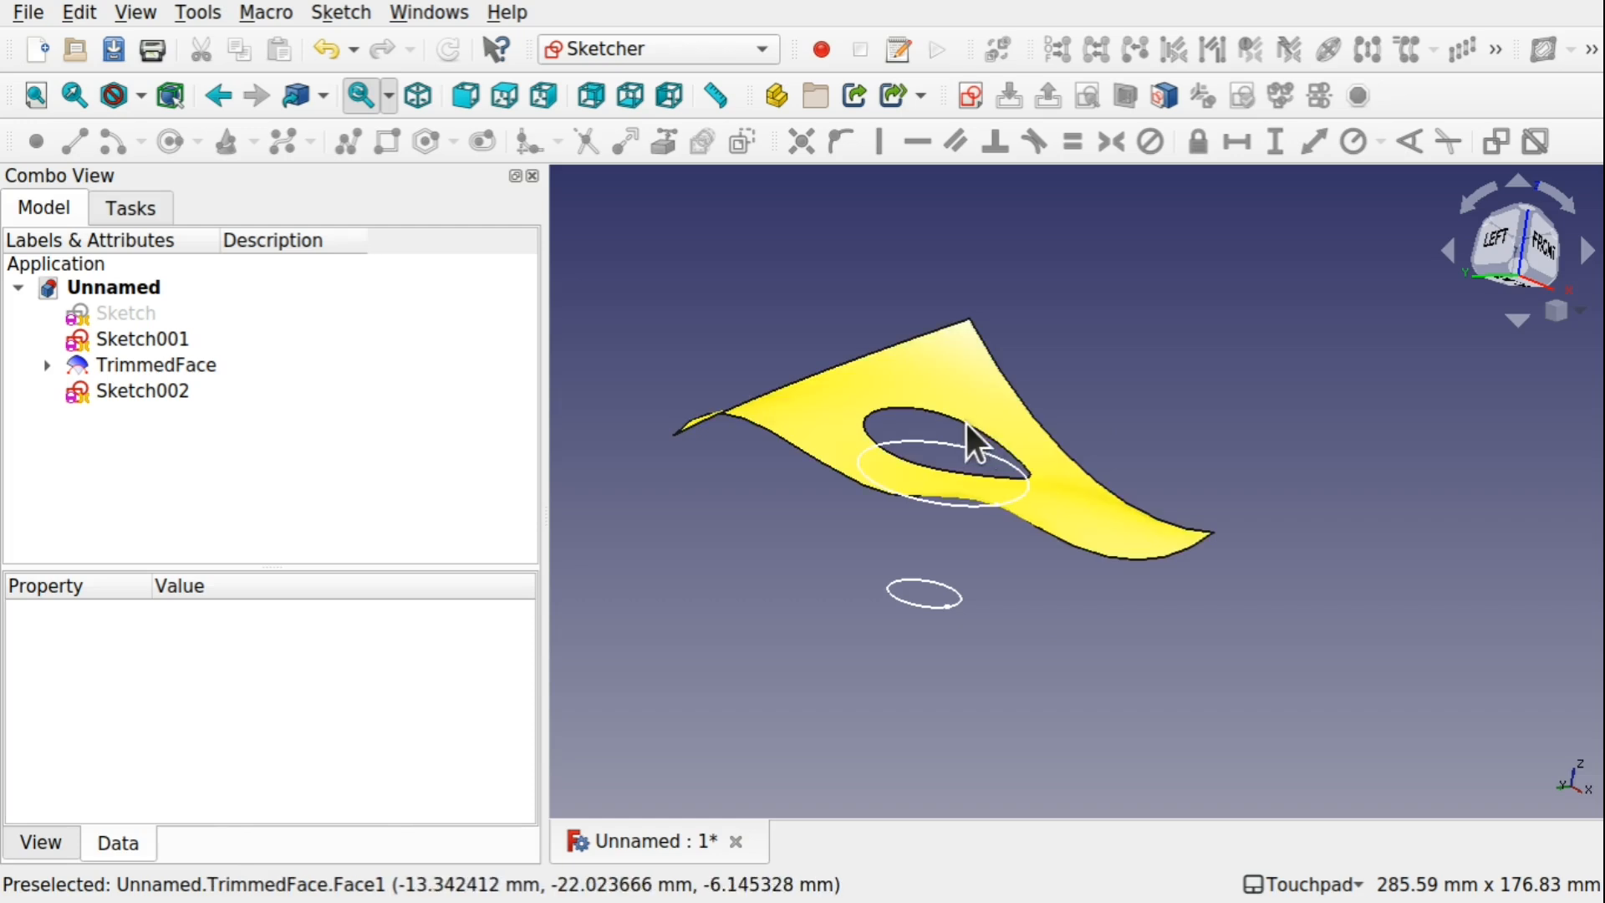
pyautogui.moveTo(996, 627); pyautogui.dragTo(1014, 563)
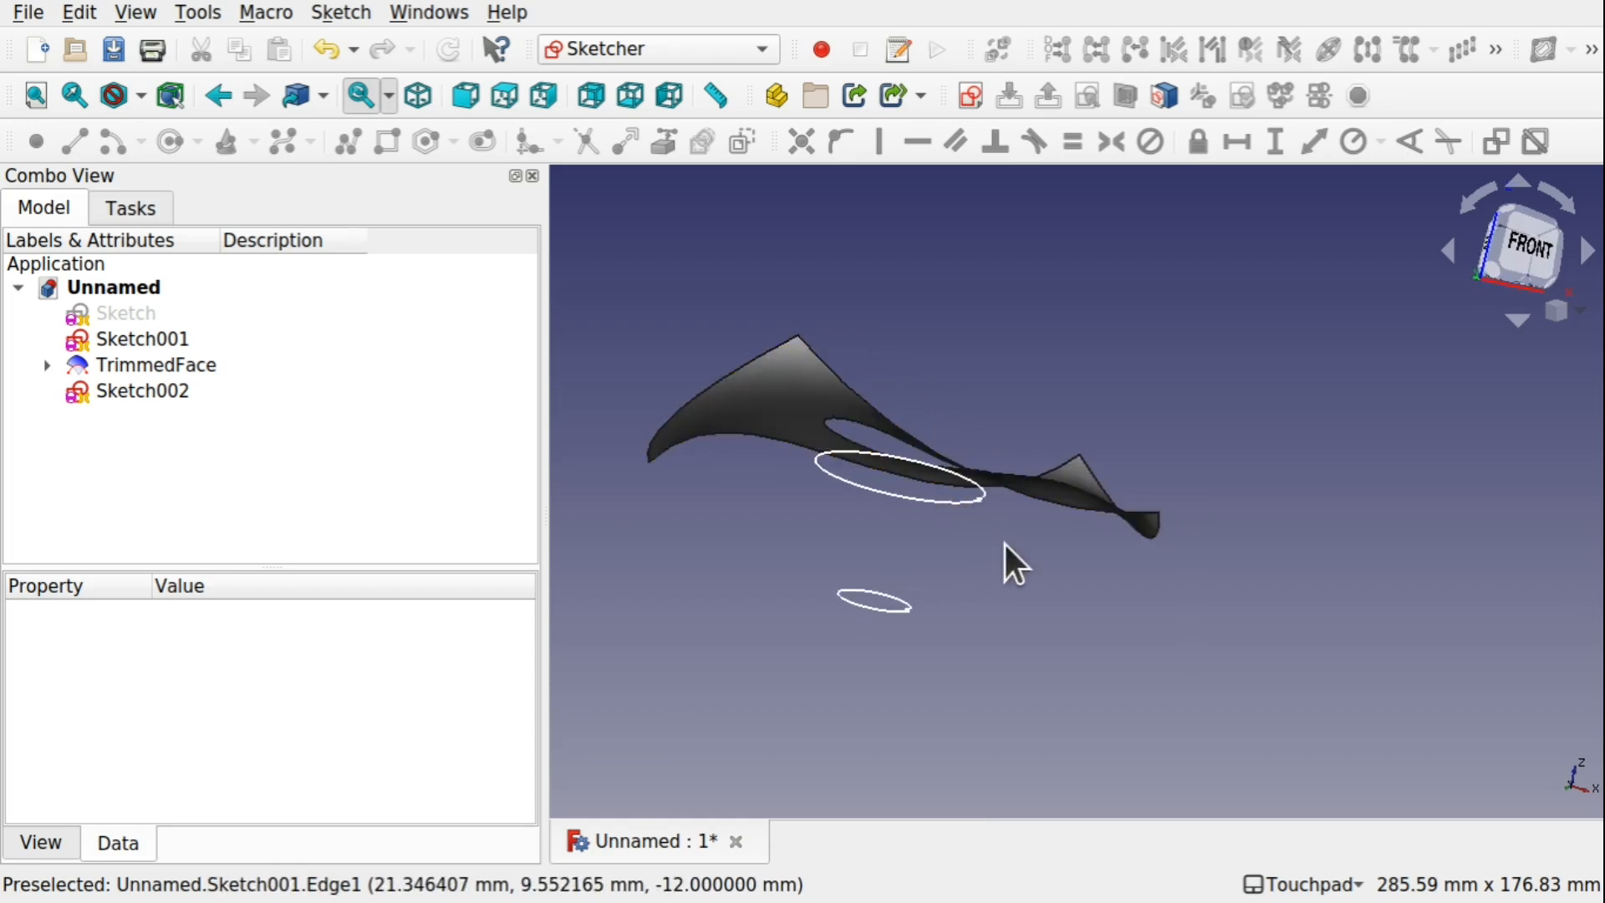
# Switch to the Curves workbench and narrow the Combo View to give the 3D view more room
pyautogui.scroll(3, 821, 328)
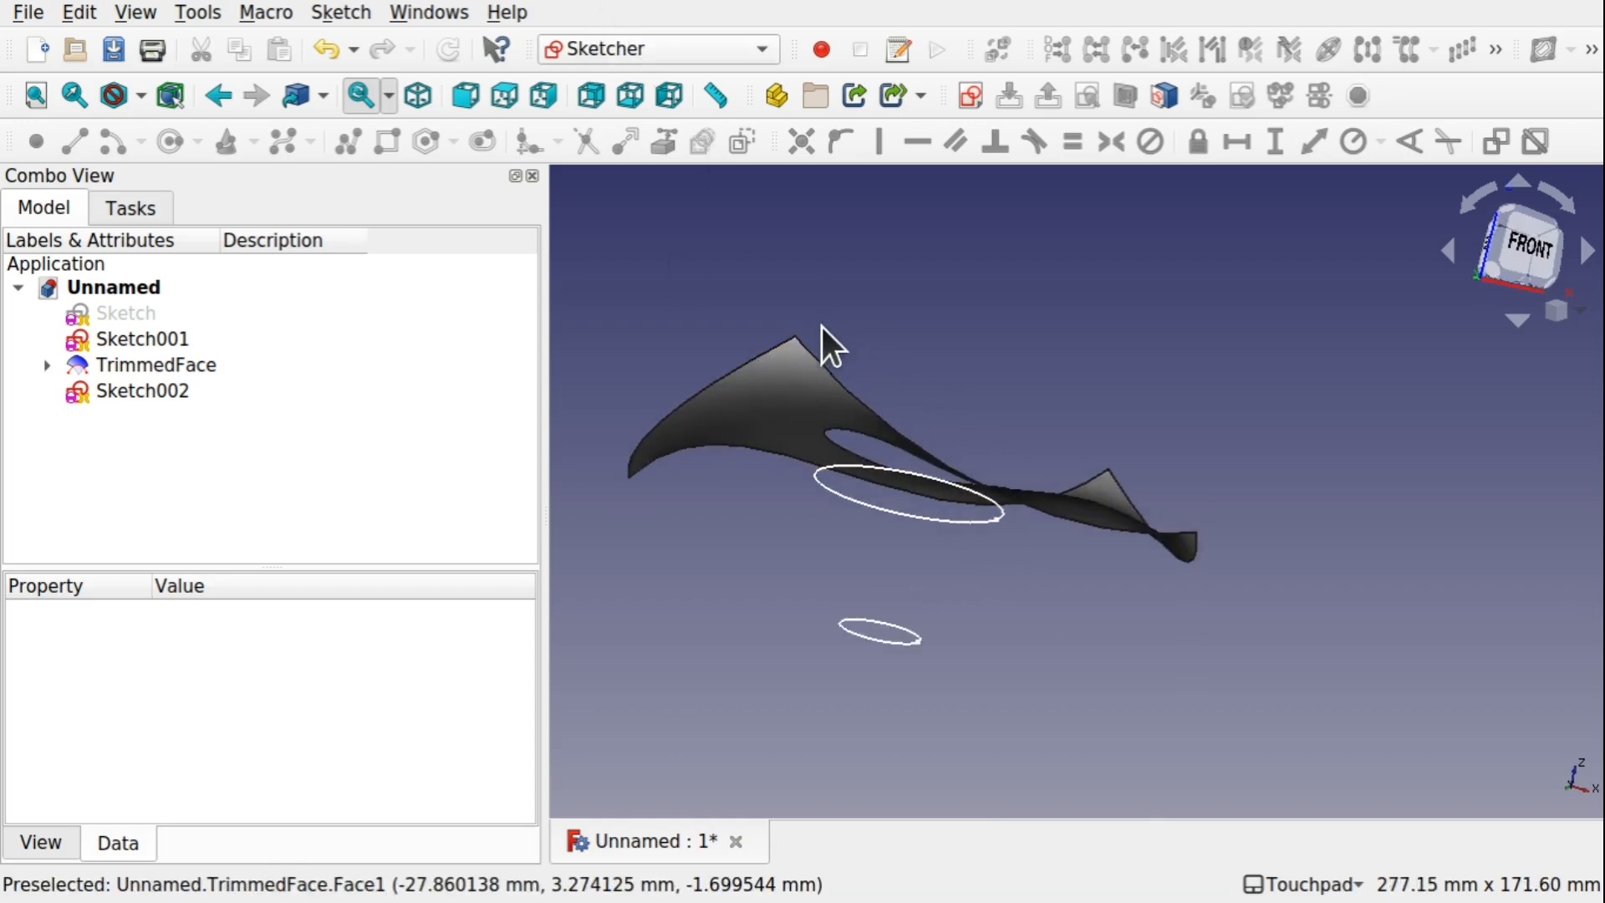
pyautogui.scroll(-1, 821, 328)
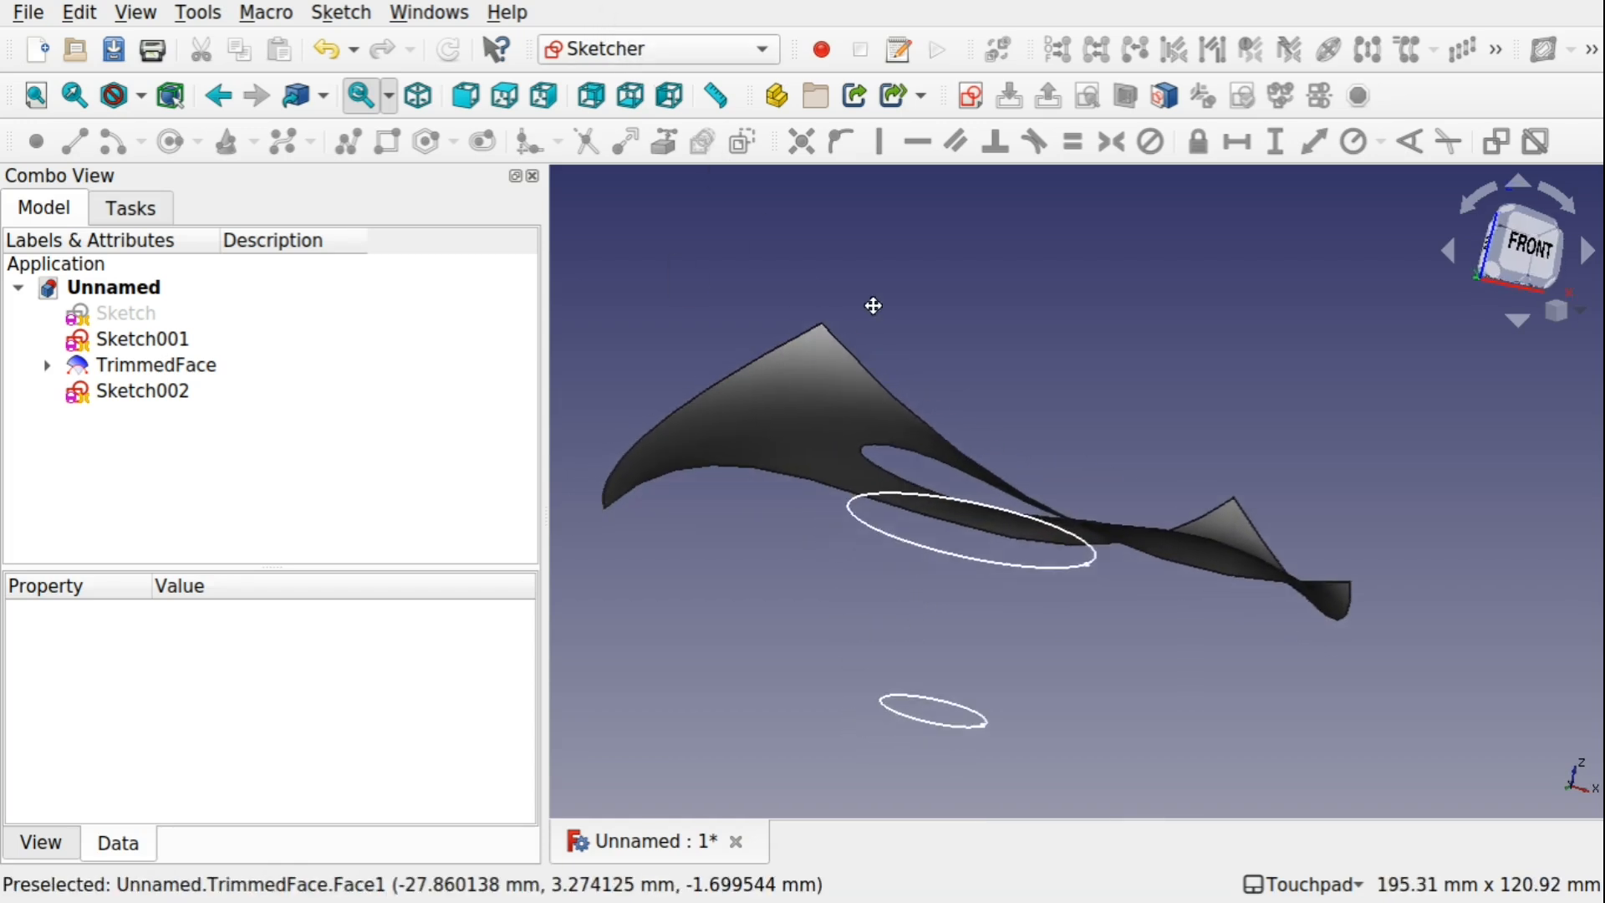
pyautogui.click(652, 52)
pyautogui.click(652, 161)
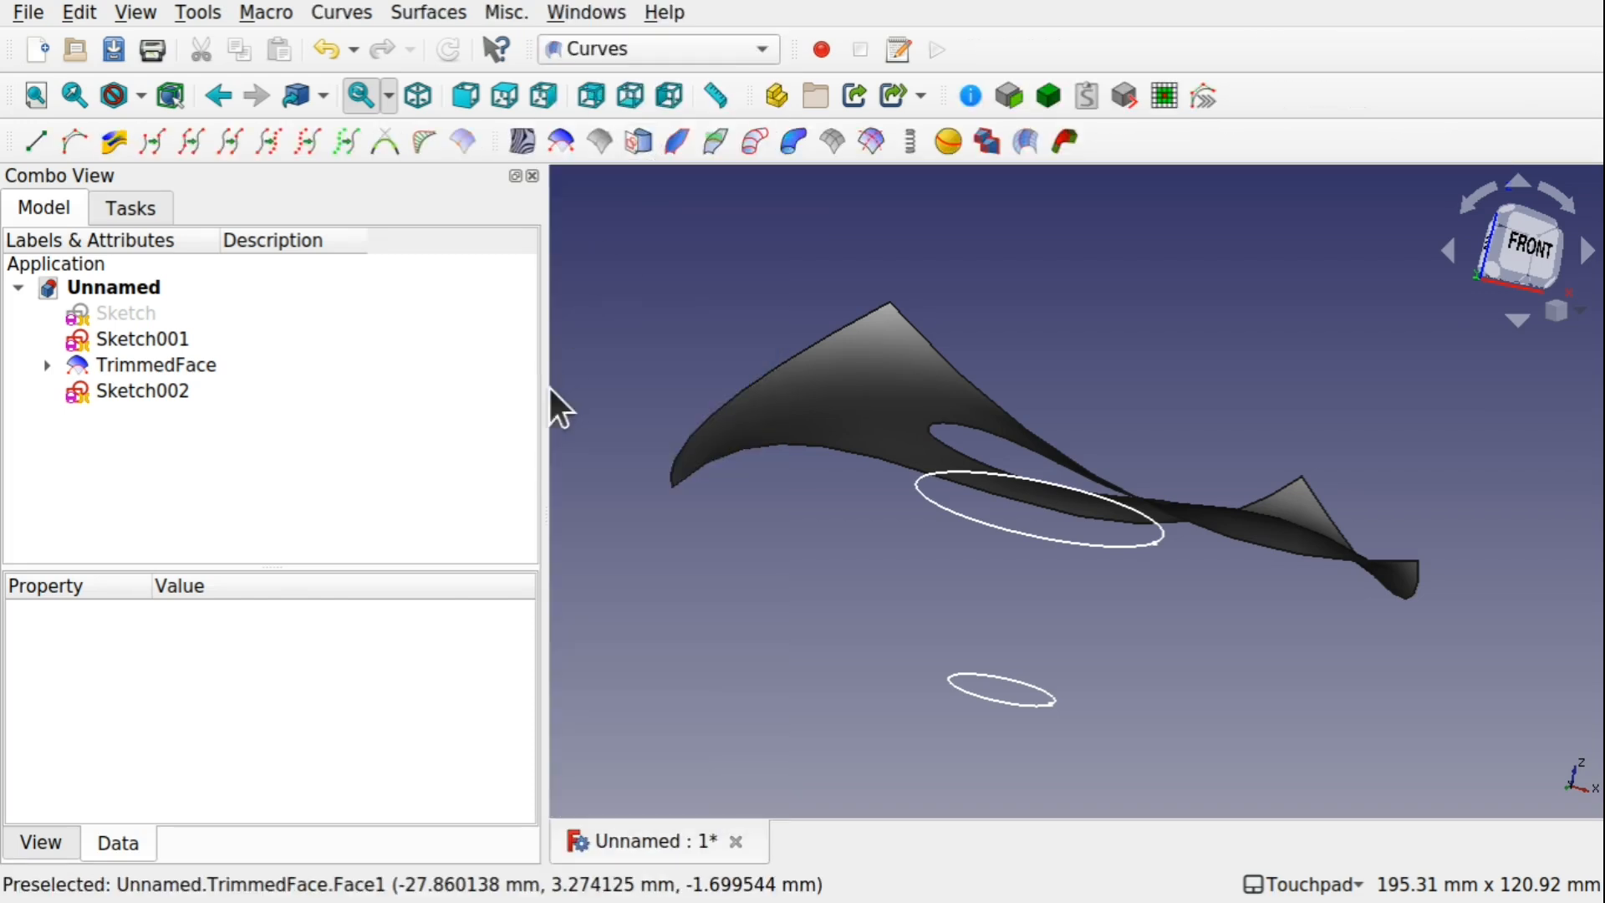
pyautogui.moveTo(545, 394); pyautogui.dragTo(376, 397)
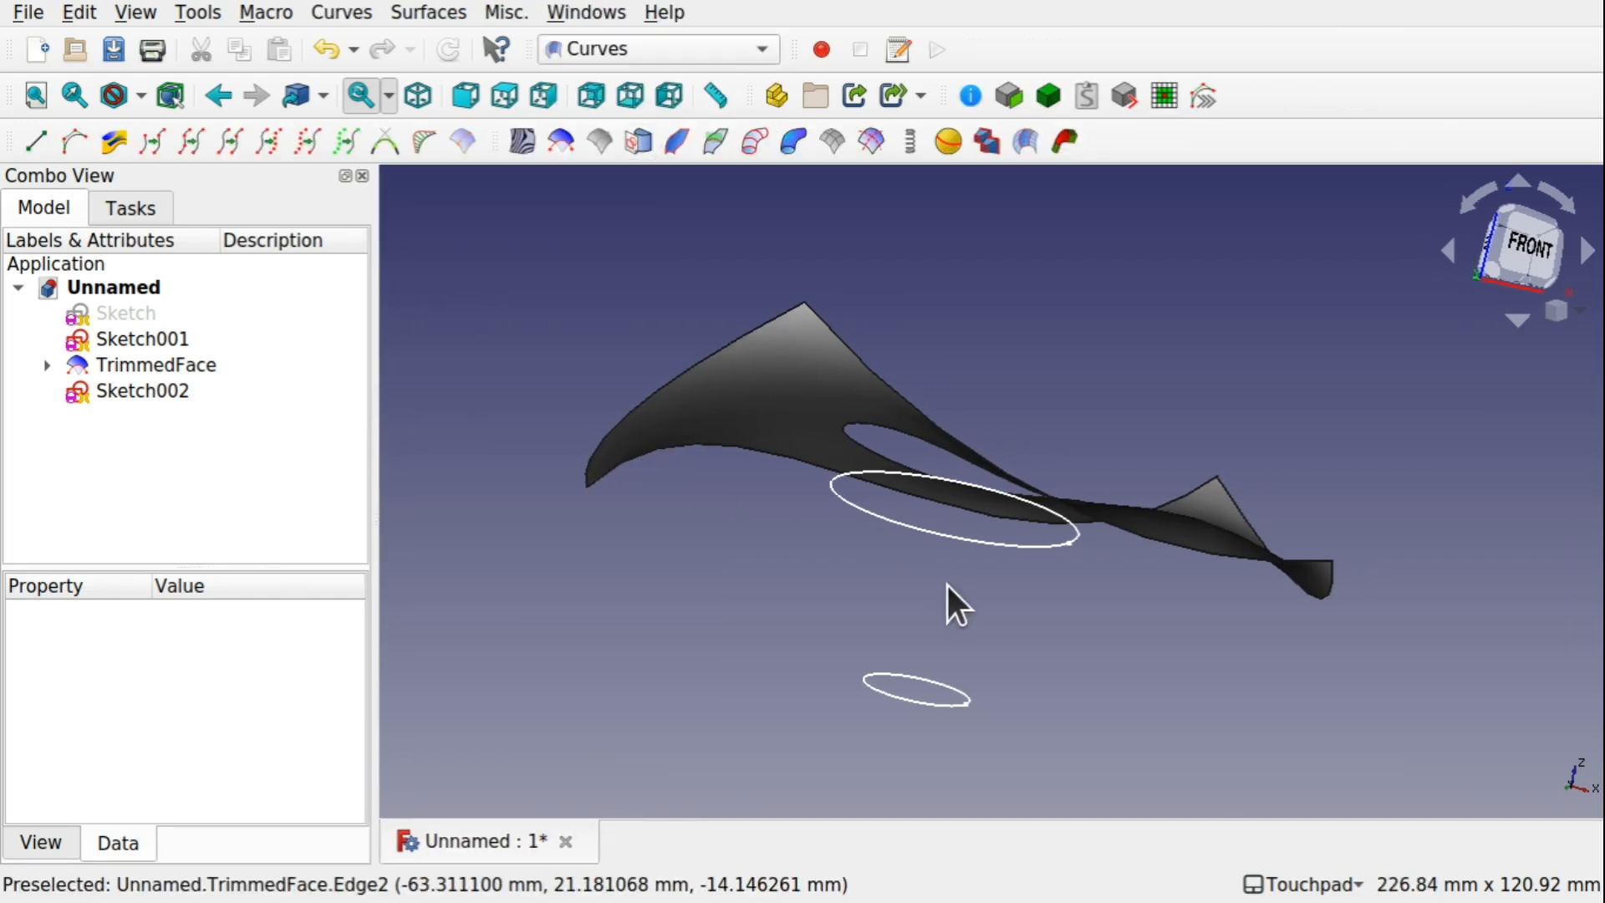
# Enlarge the vertices of both Sketch001 and Sketch002 by setting their Point Size to 7
pyautogui.scroll(3, 946, 586)
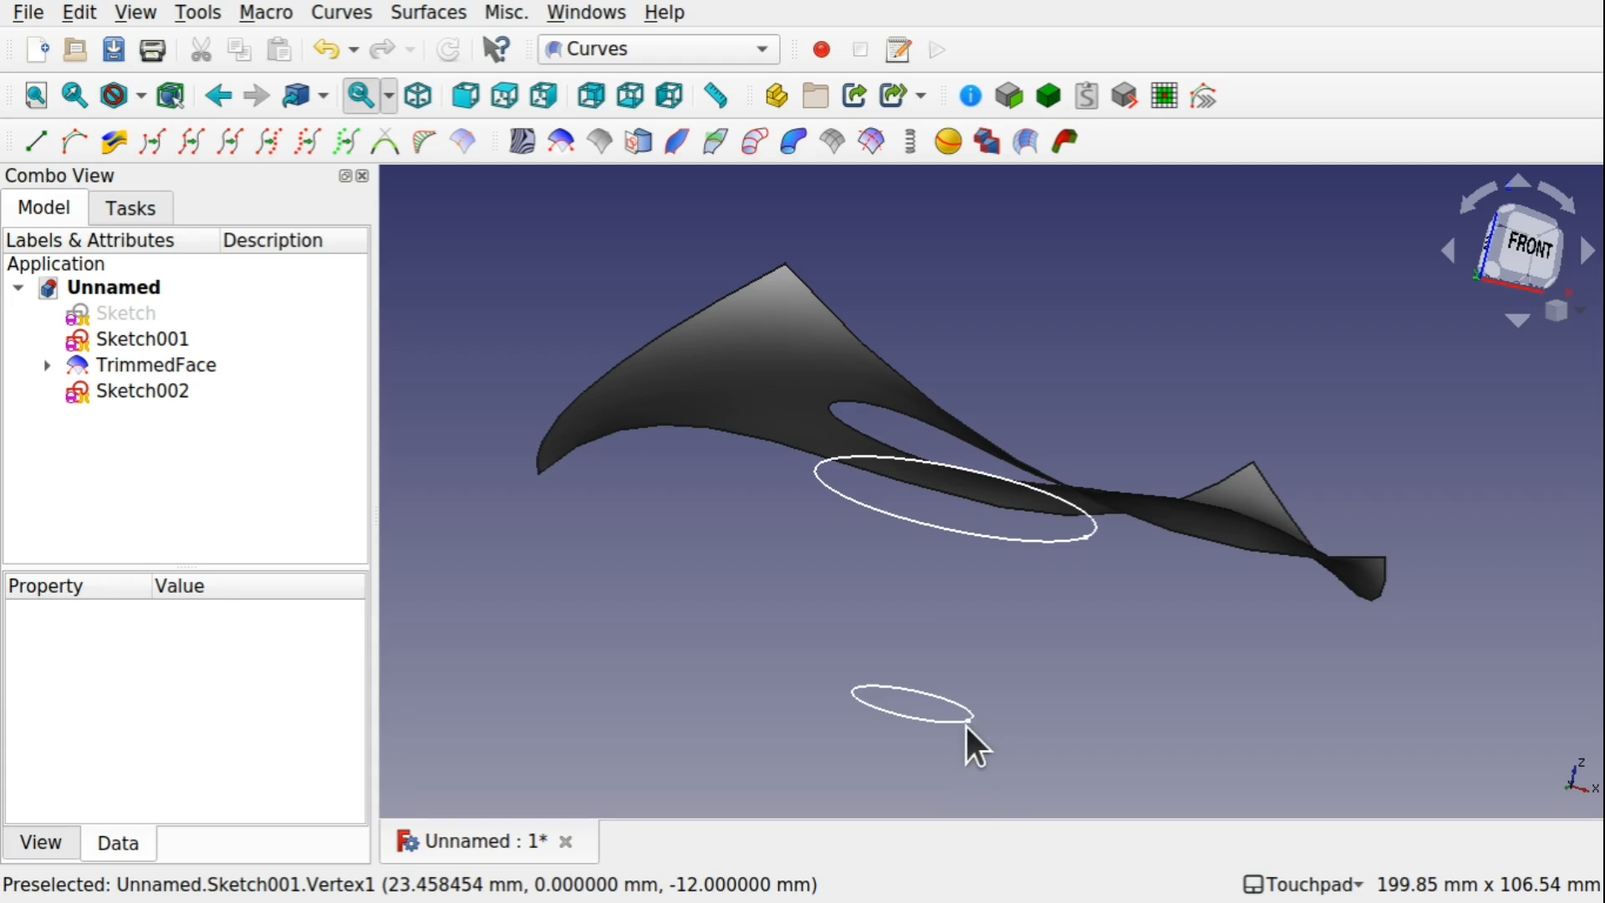
pyautogui.click(149, 338)
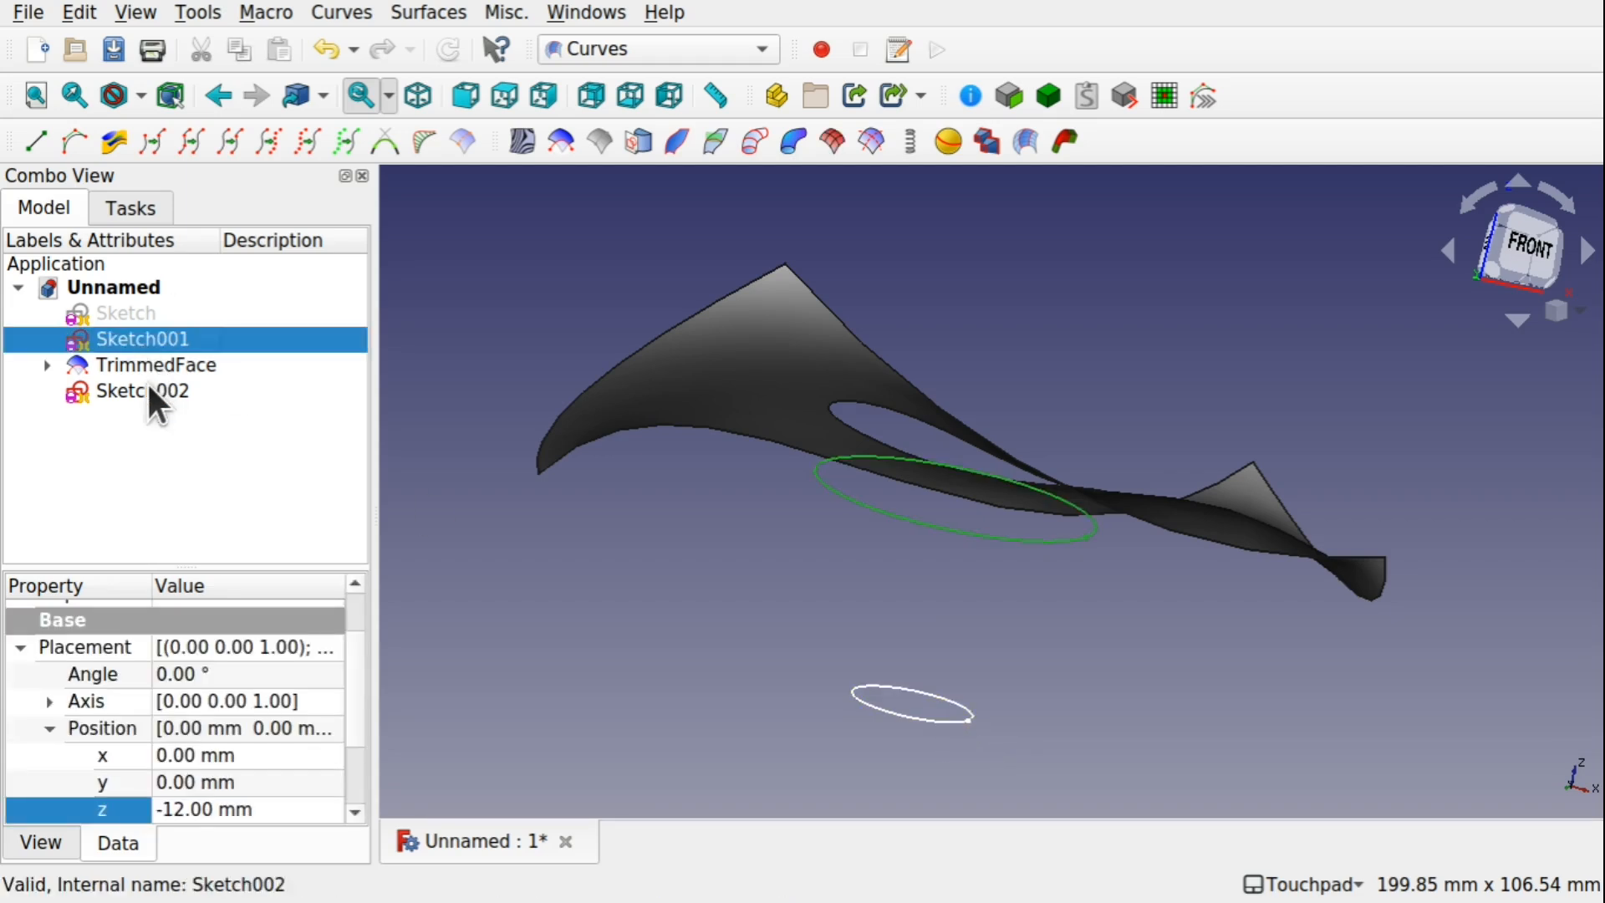
pyautogui.keyDown('ctrl'); pyautogui.click(148, 388); pyautogui.keyUp('ctrl')
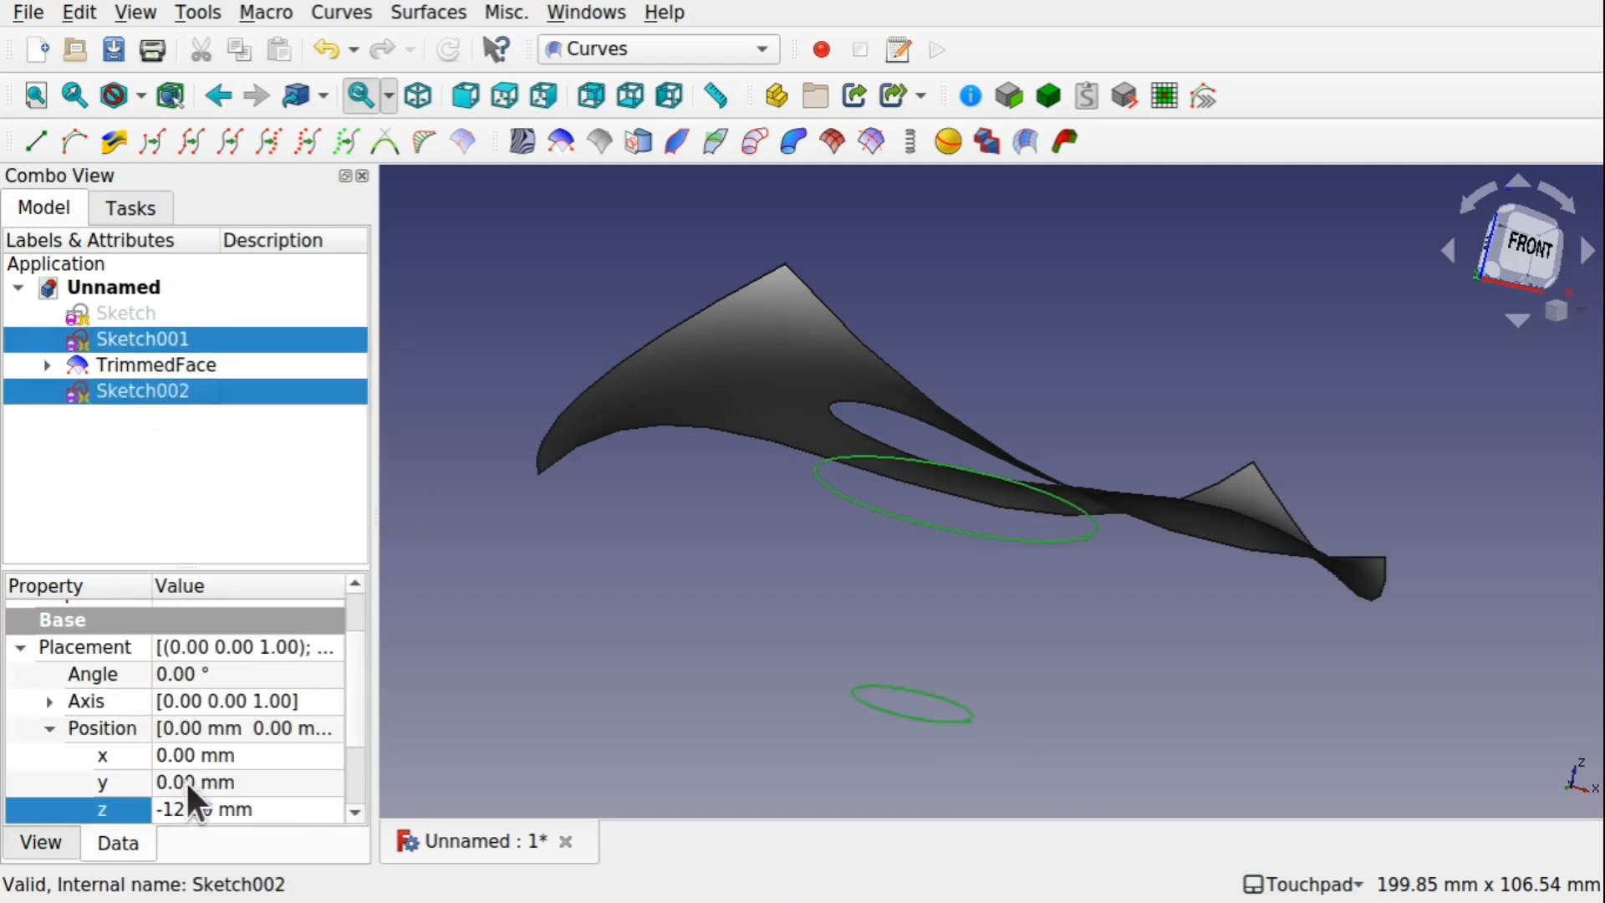
pyautogui.click(42, 842)
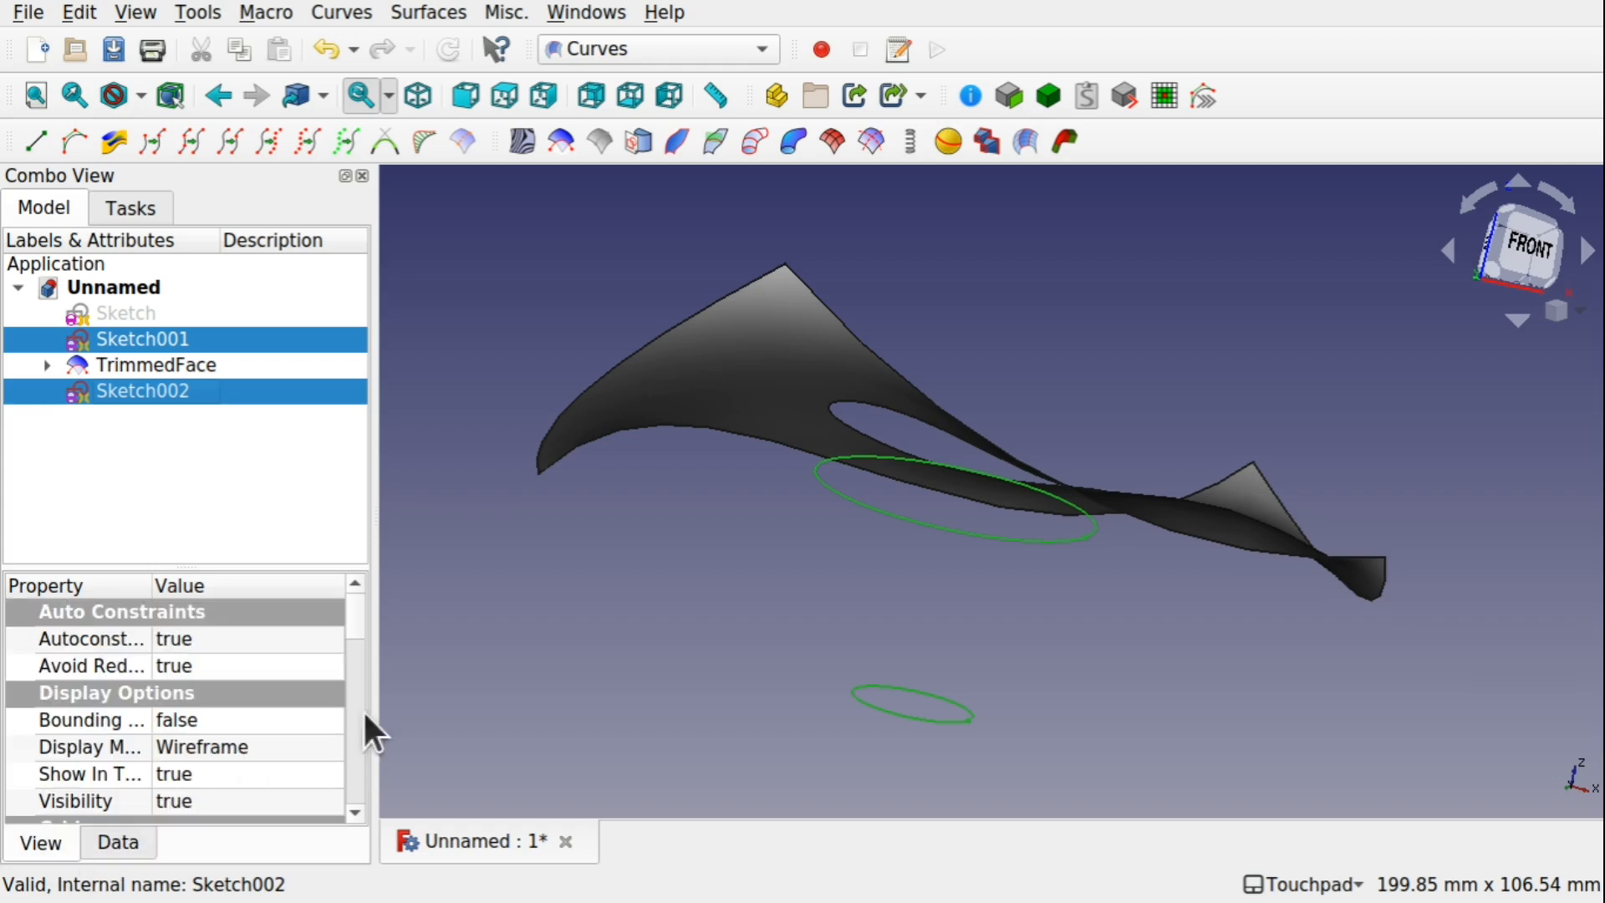
pyautogui.moveTo(356, 631); pyautogui.dragTo(354, 739)
pyautogui.click(255, 739)
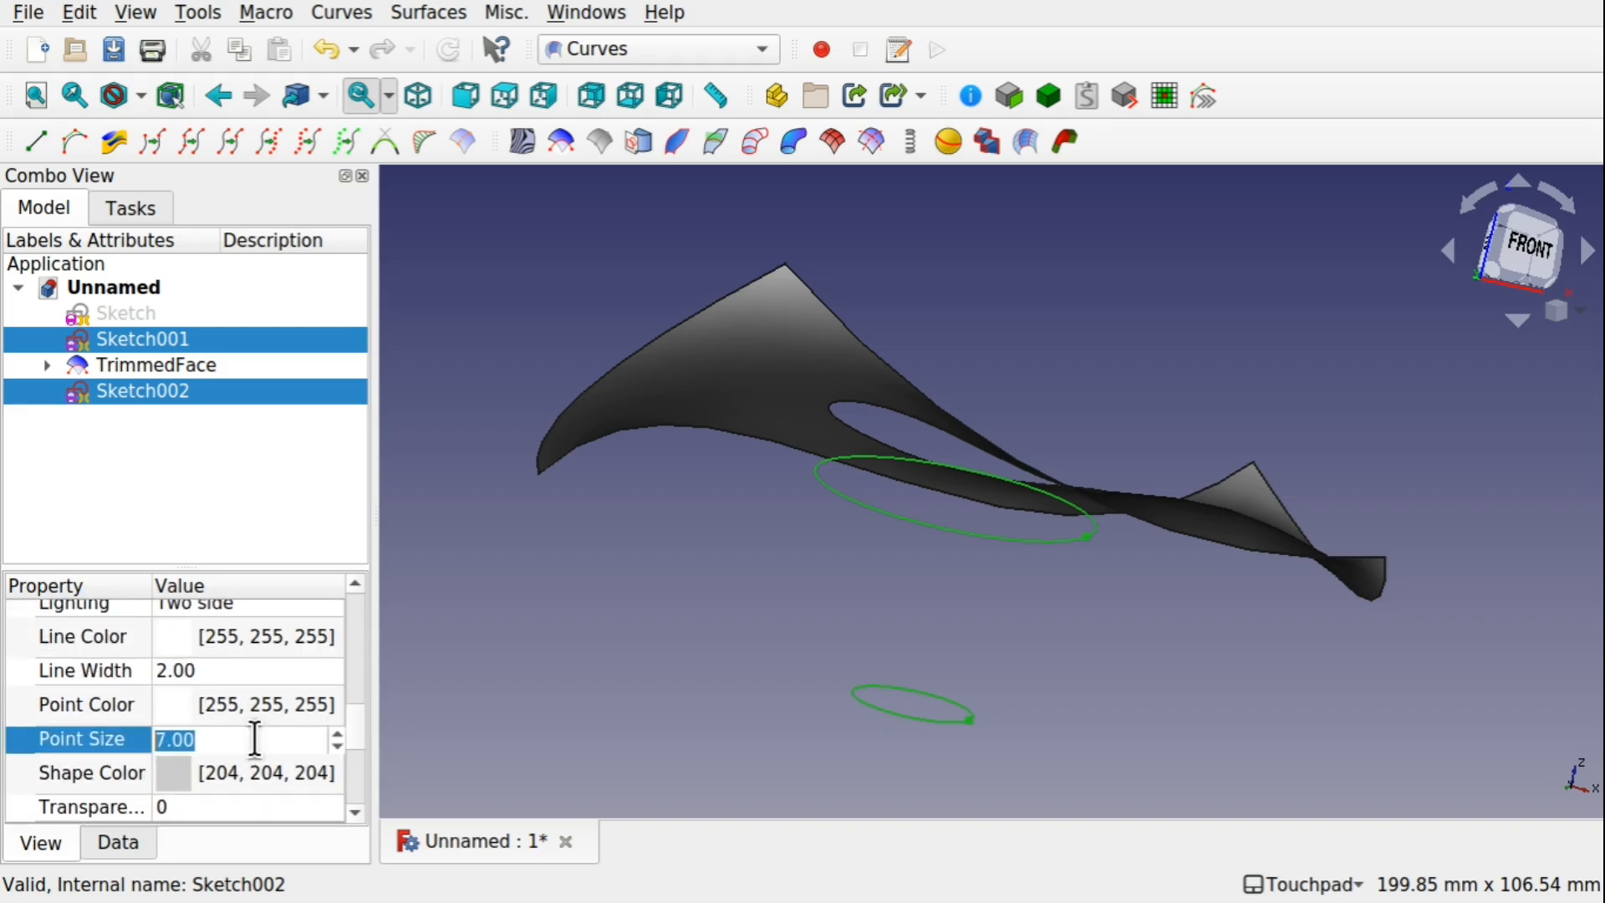
pyautogui.click(1191, 604)
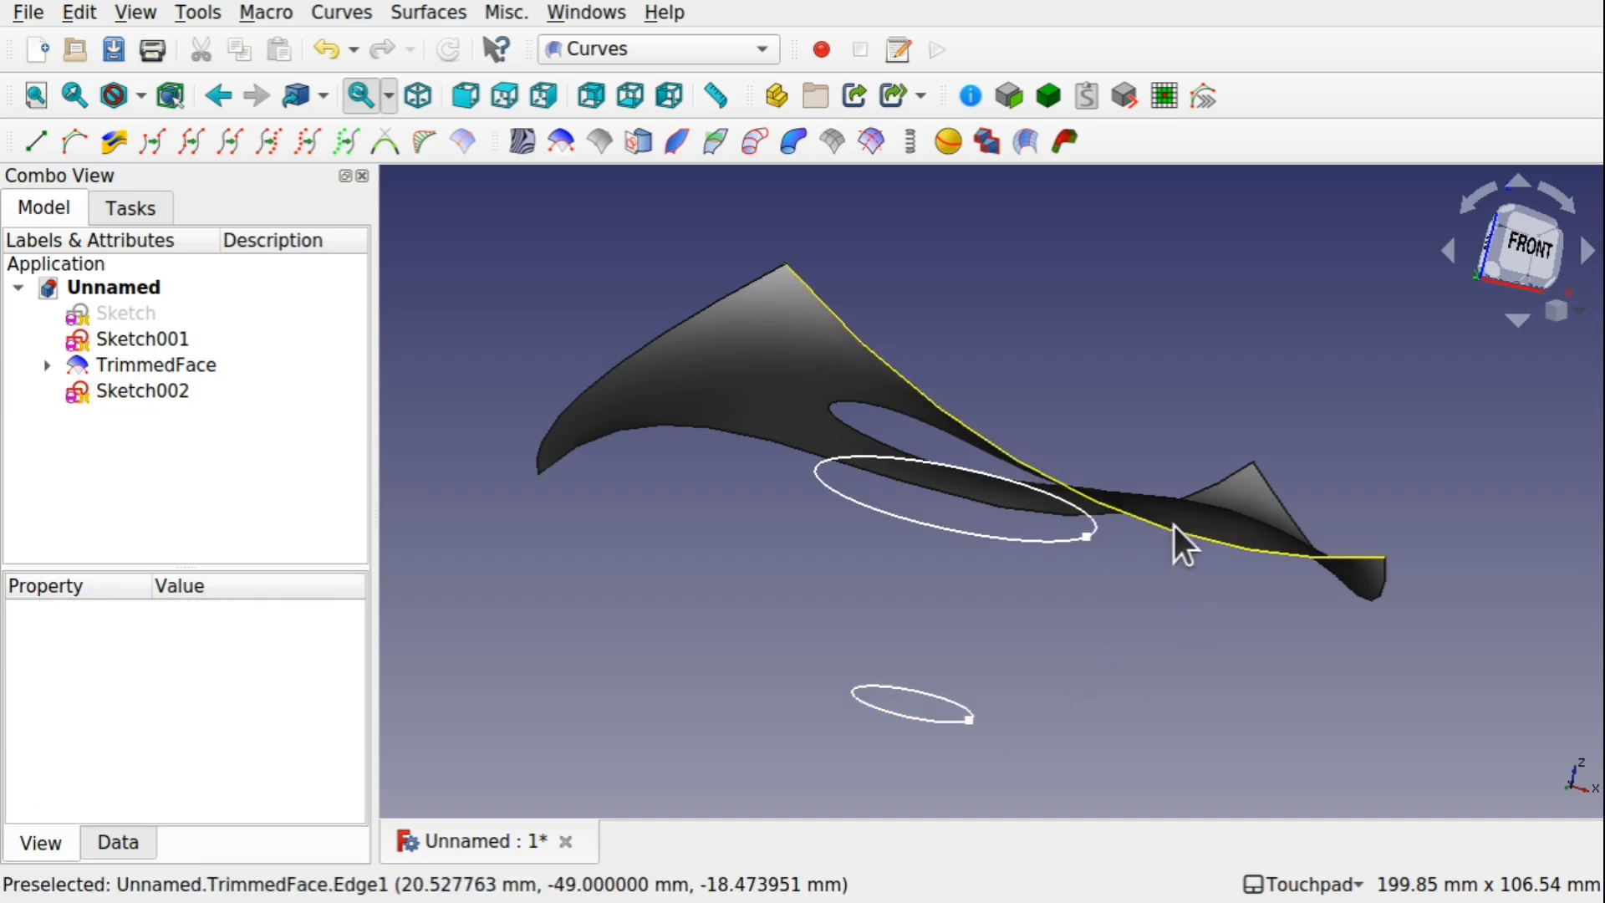
# Look at the model from the front and hide TrimmedFace so only the two circle sketches show
pyautogui.click(1525, 257)
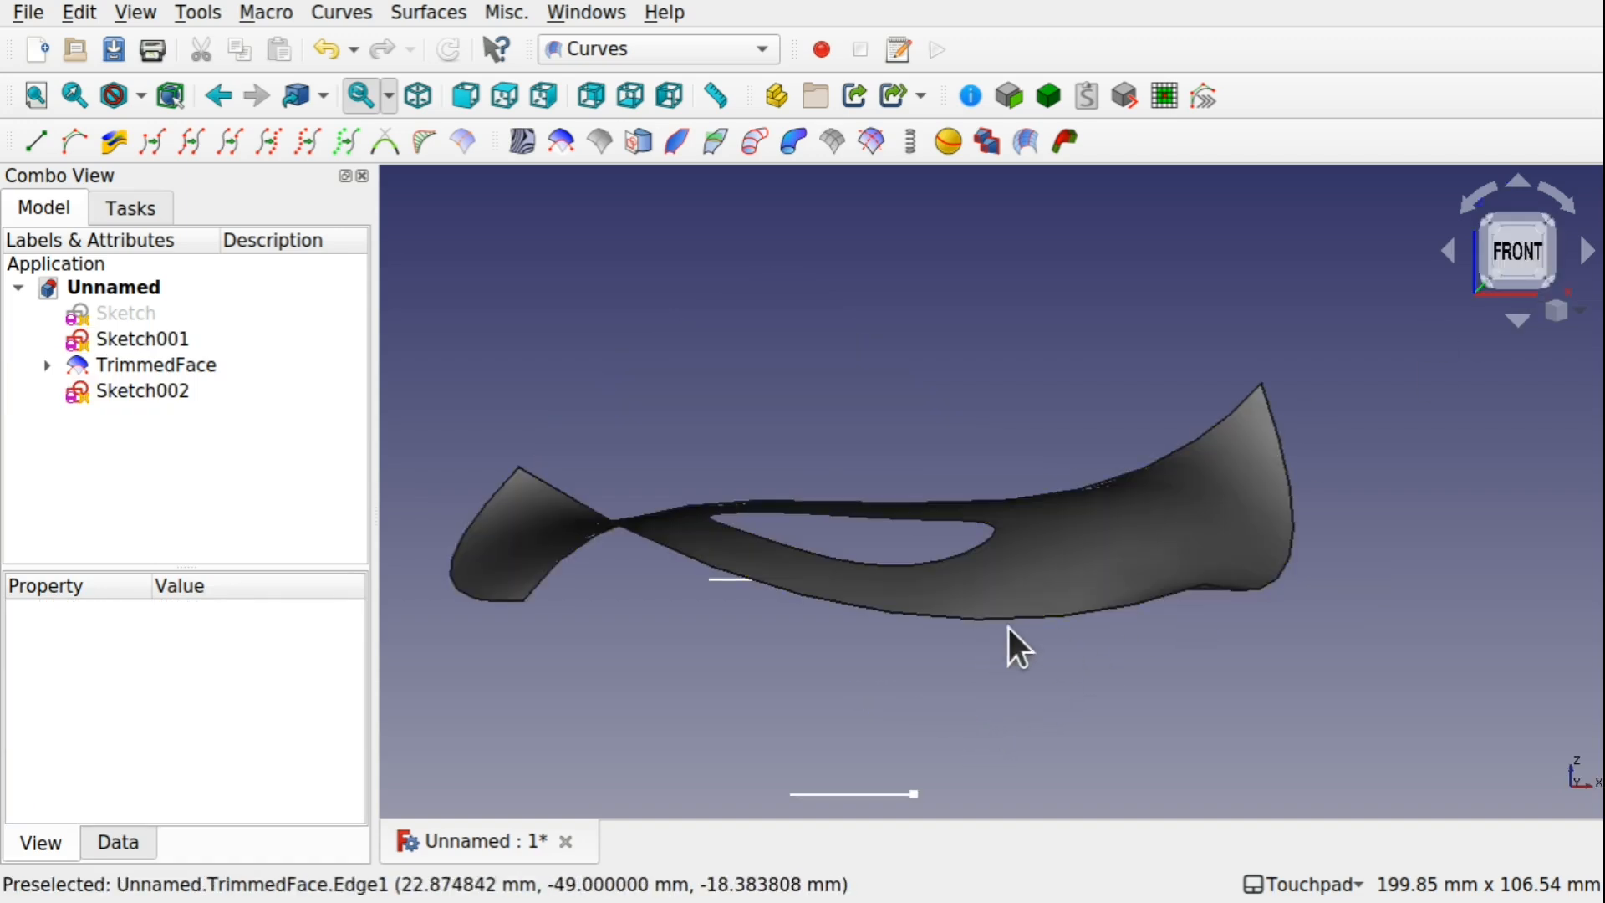
pyautogui.click(1075, 562)
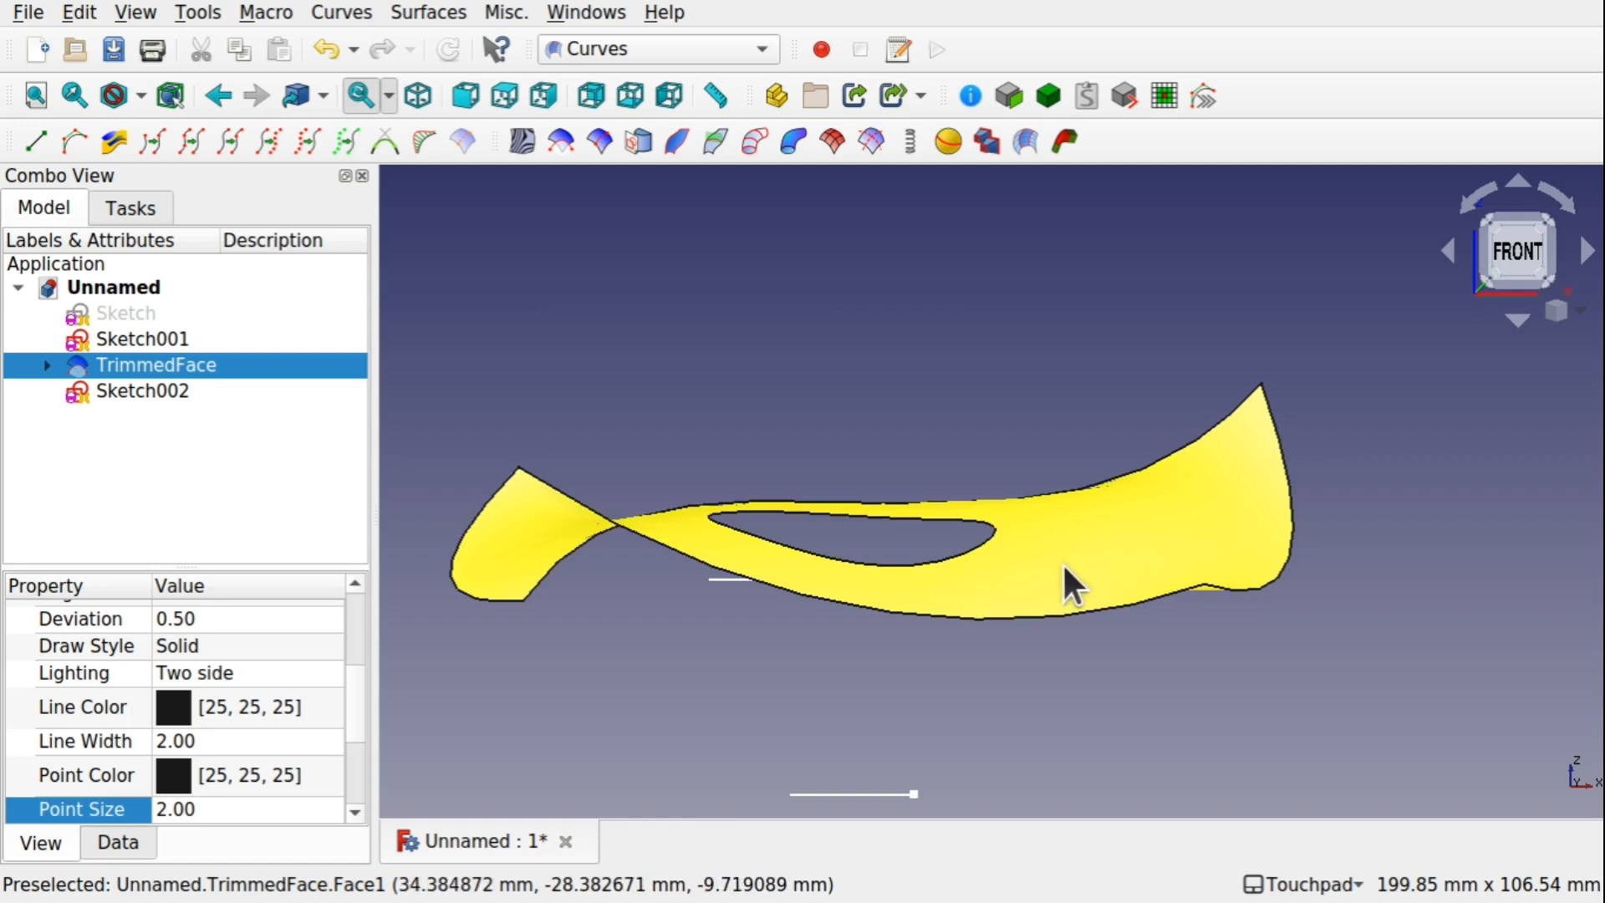
pyautogui.press('space')
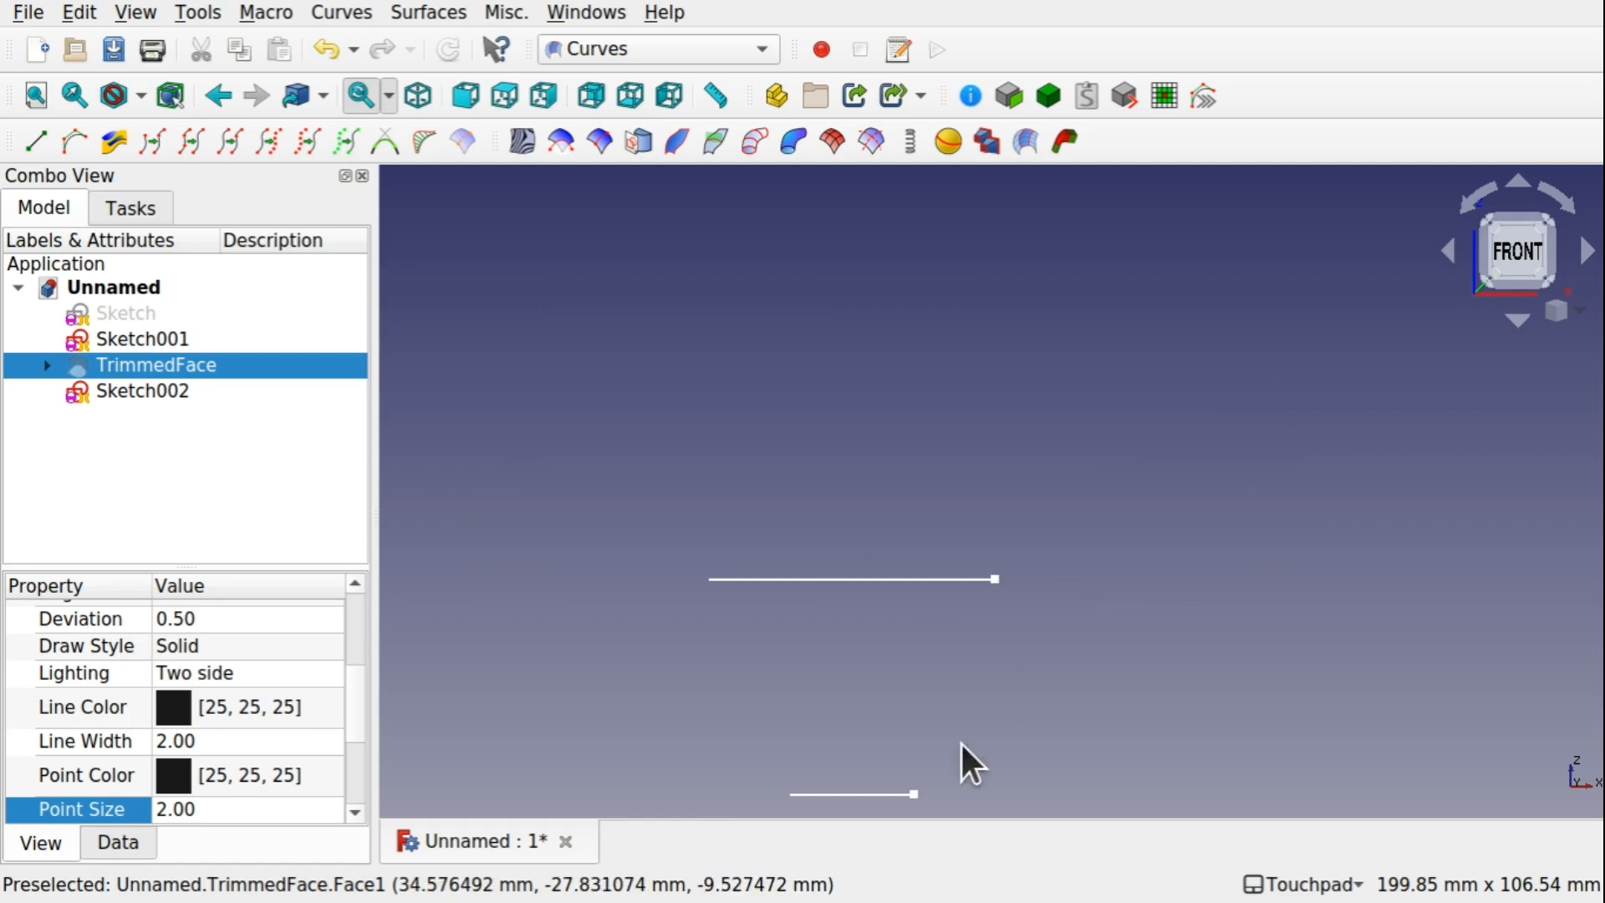
pyautogui.click(1051, 590)
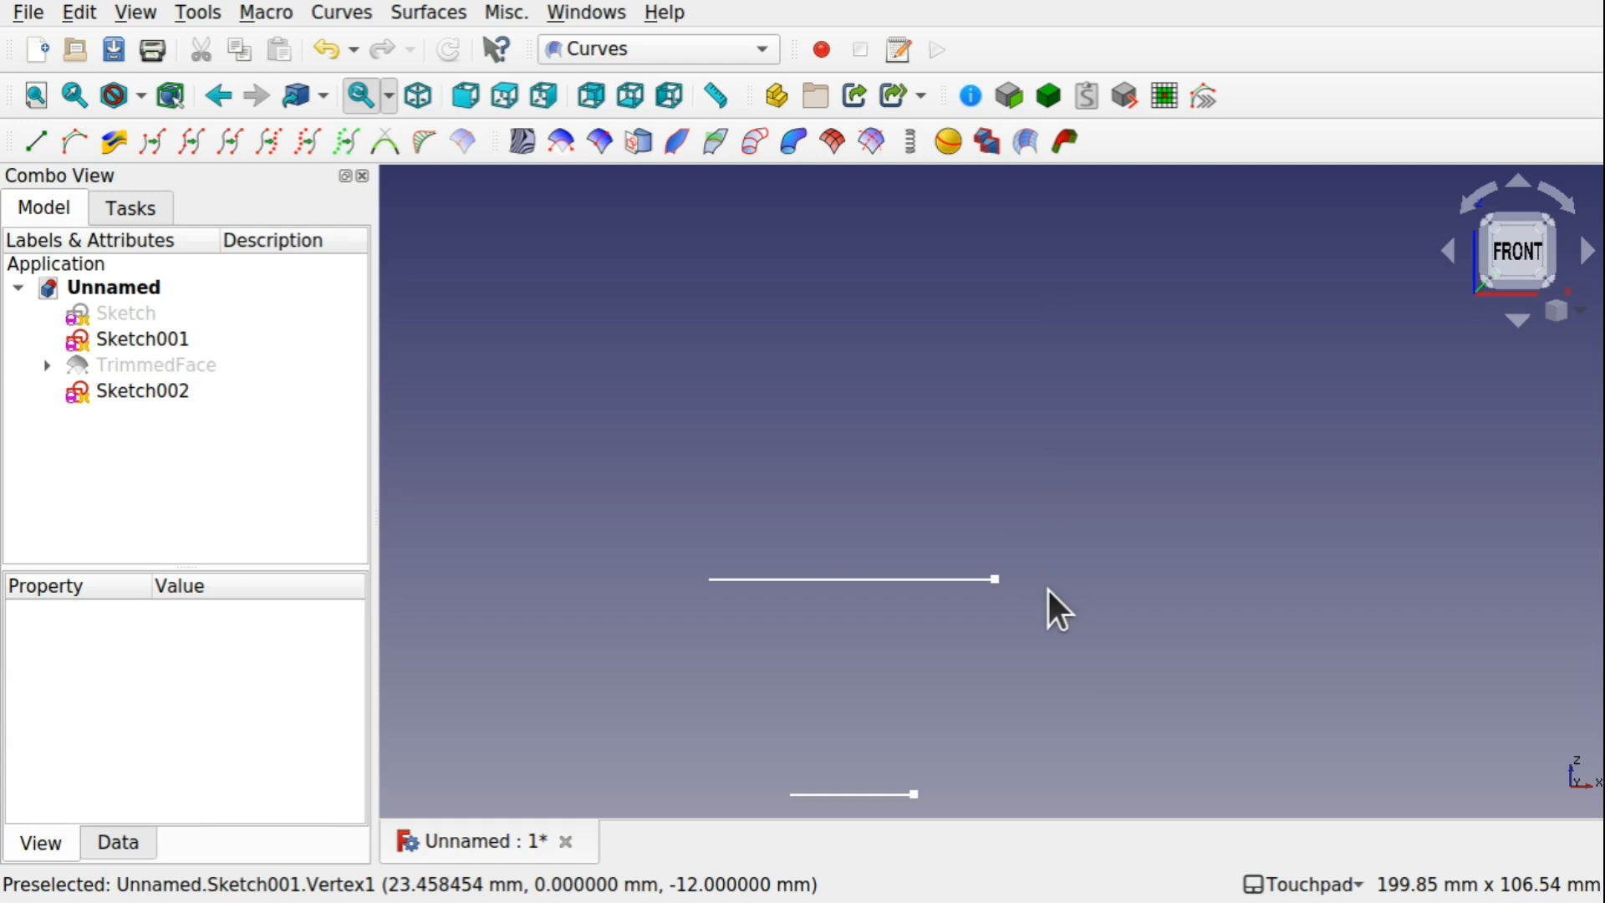
# Create a Freehand BSpline joining the vertex of the Sketch001 circle to the vertex of the Sketch002 circle
pyautogui.click(996, 578)
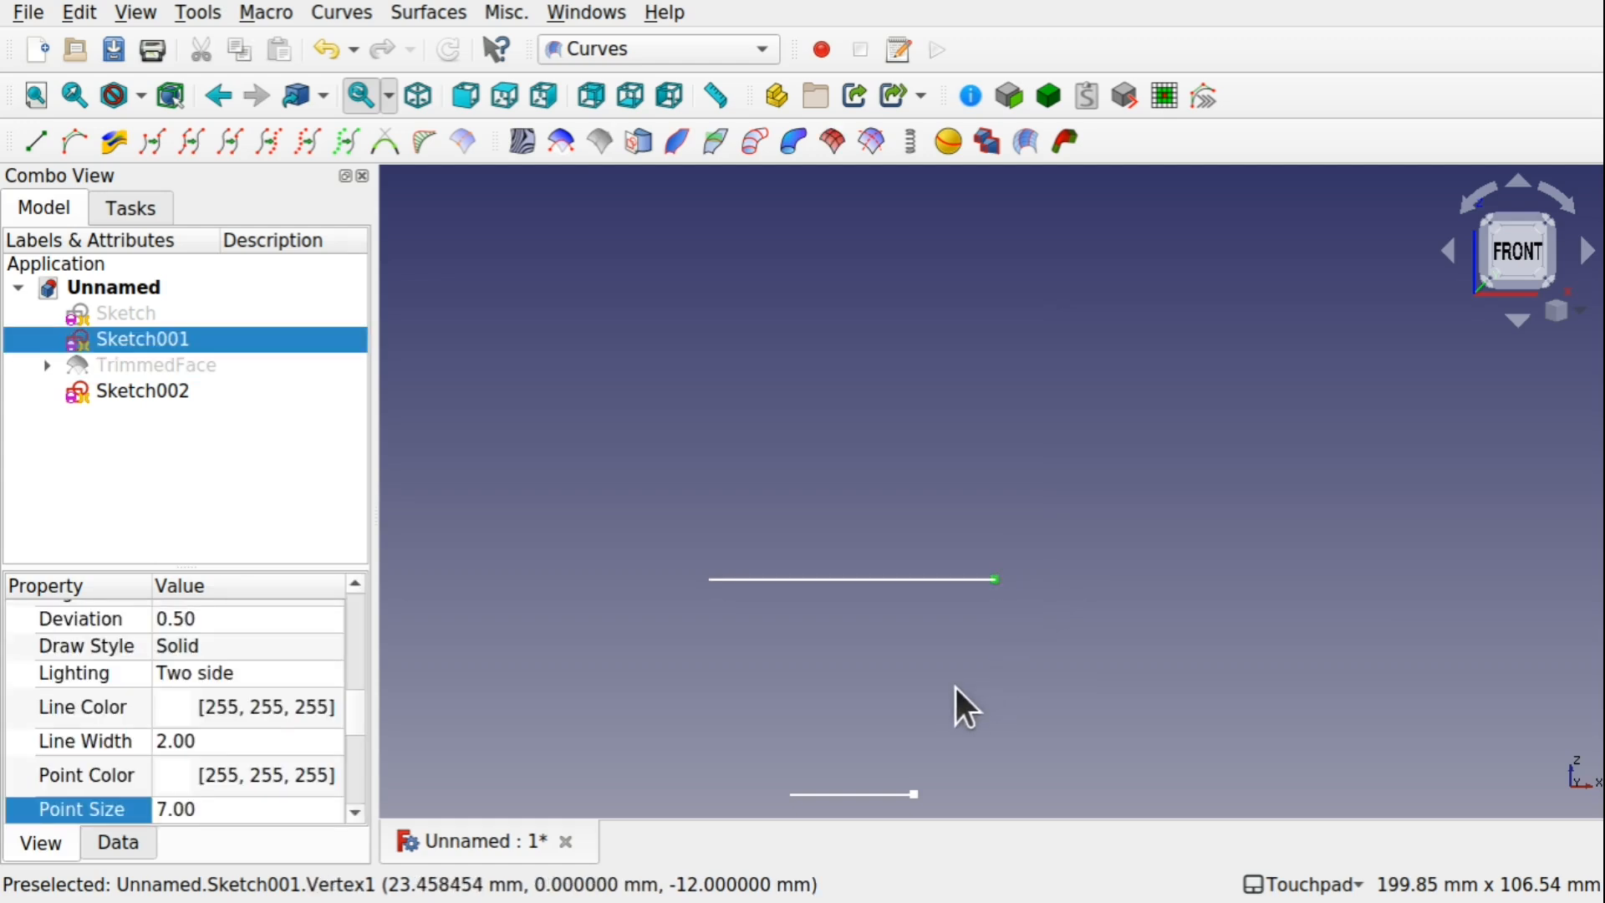
pyautogui.keyDown('ctrl'); pyautogui.click(913, 791); pyautogui.keyUp('ctrl')
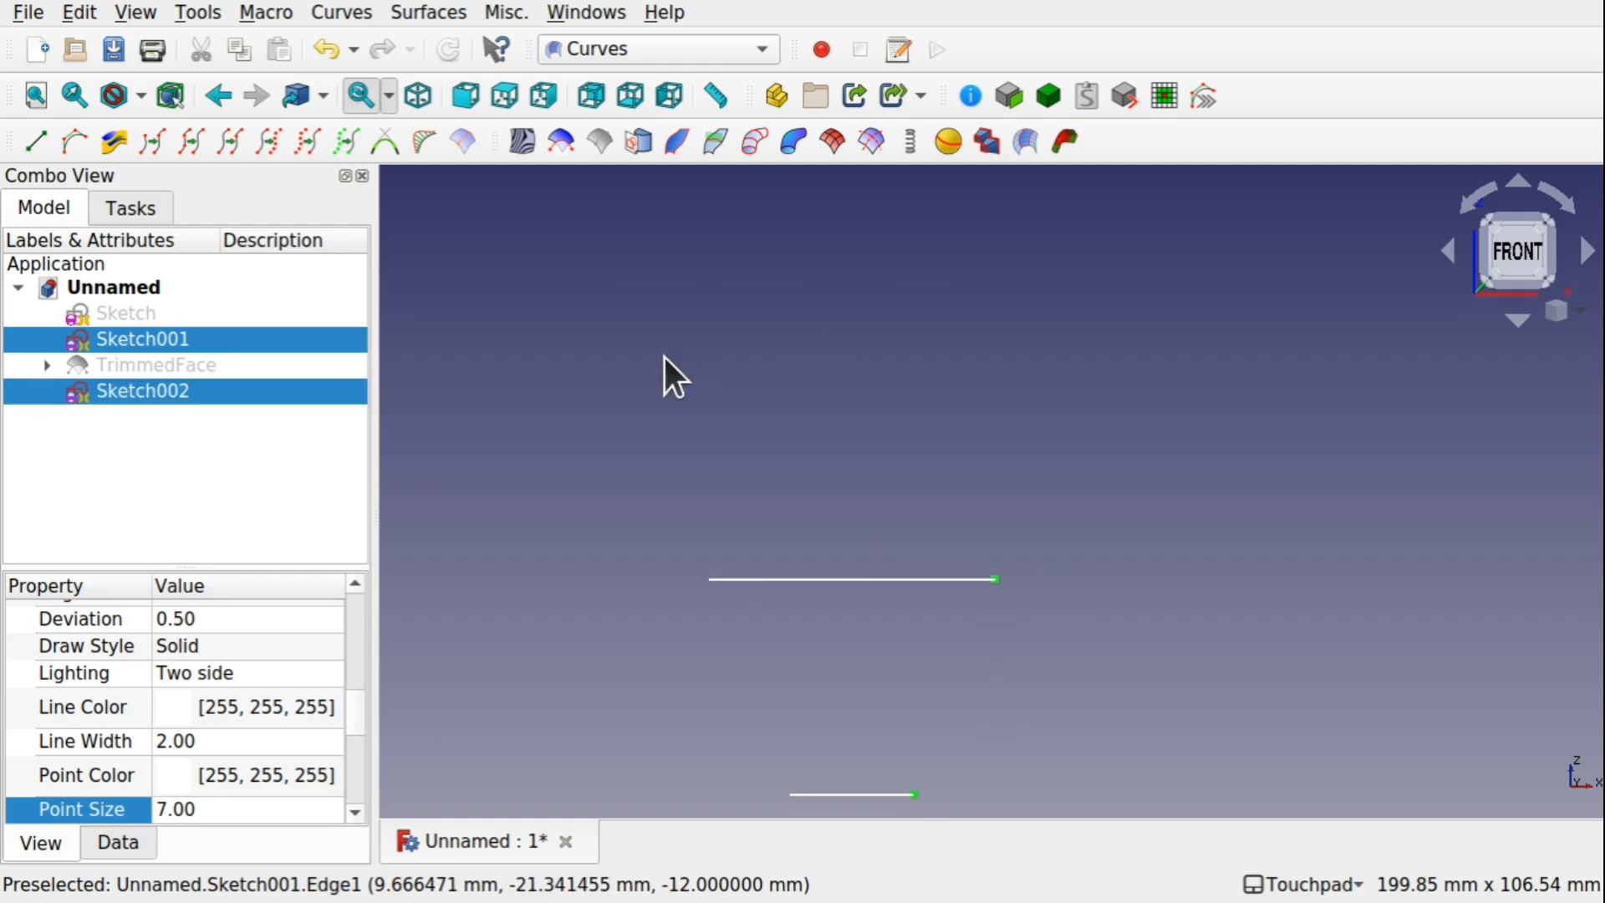
pyautogui.click(75, 144)
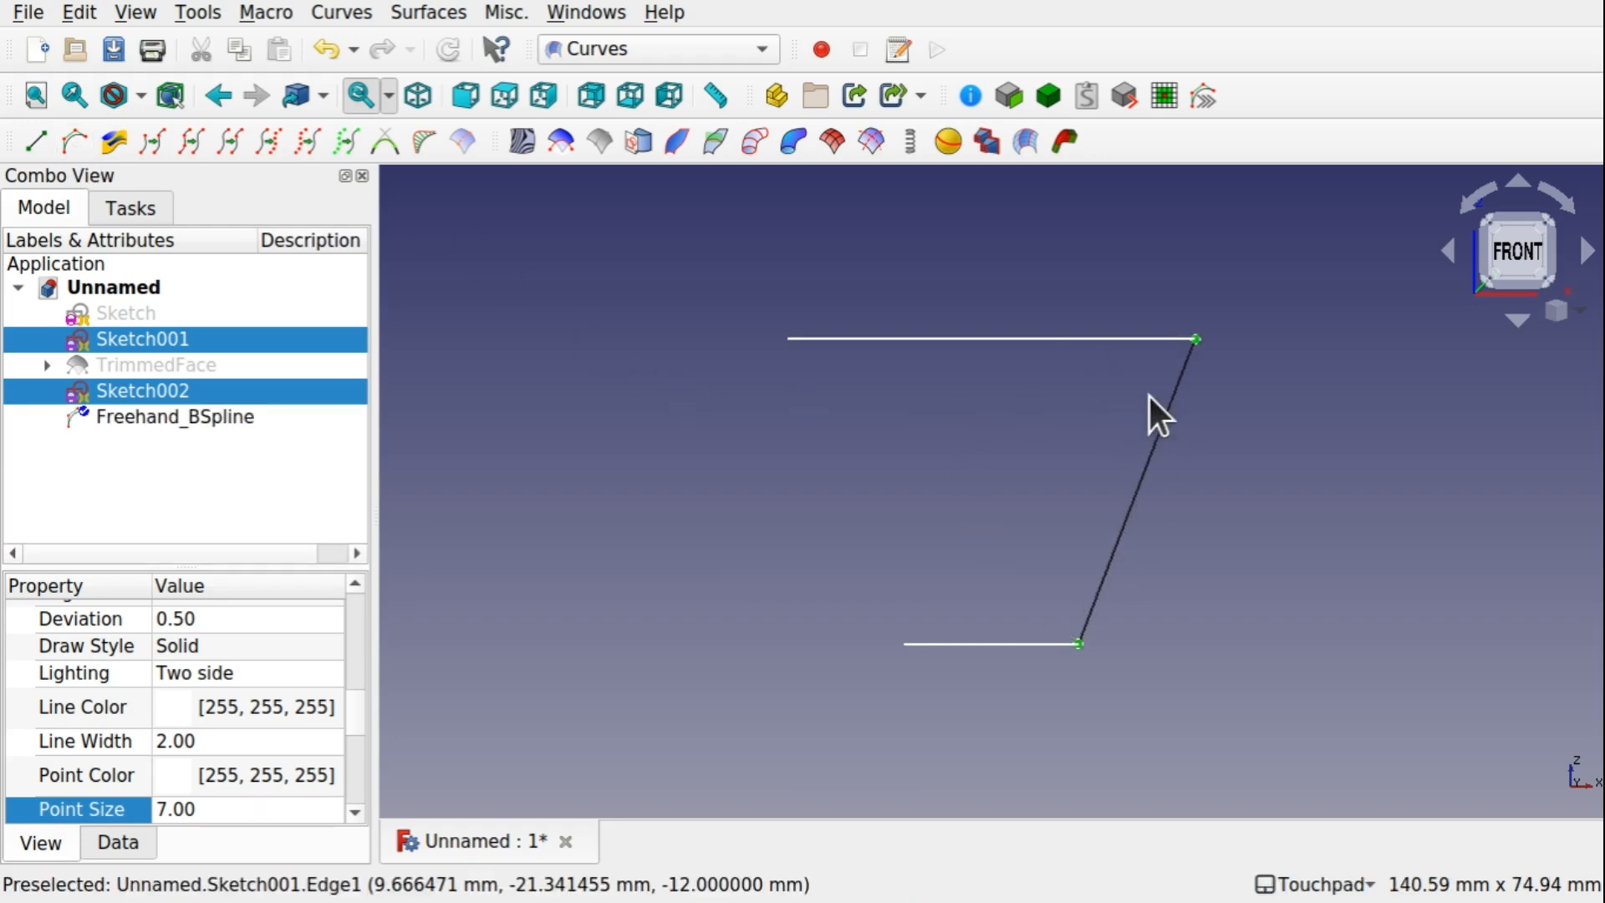
# Subdivide the spline with a middle point, move it inward and down to directly above the lower endpoint, and finish editing the curve
pyautogui.click(1162, 452)
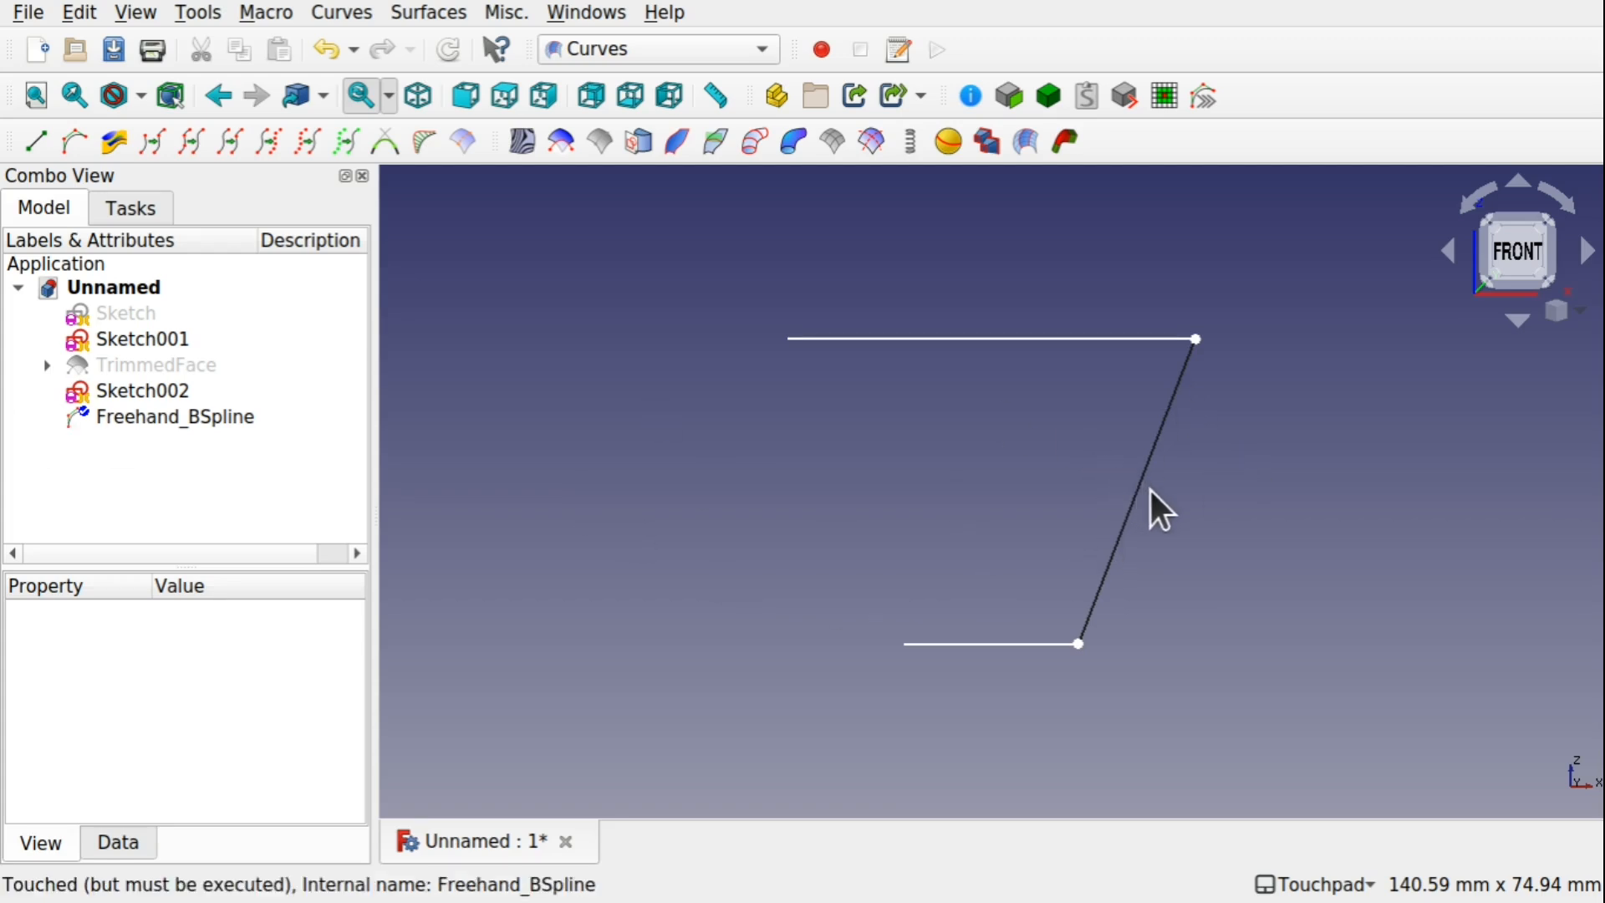
pyautogui.press('i')
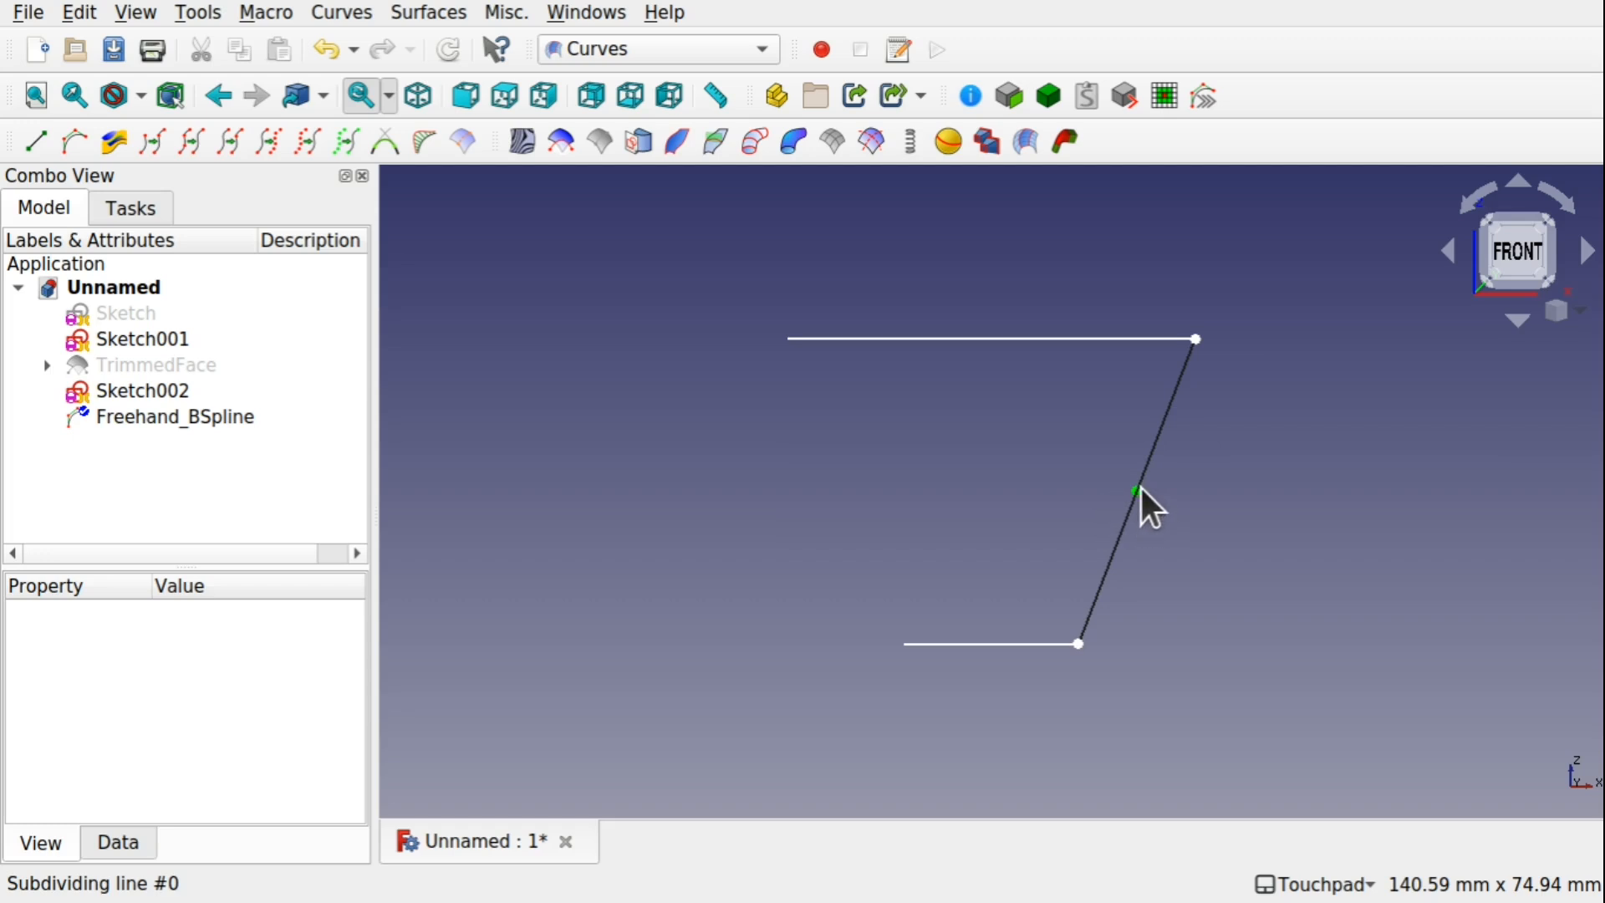
pyautogui.moveTo(1144, 489); pyautogui.dragTo(1095, 538)
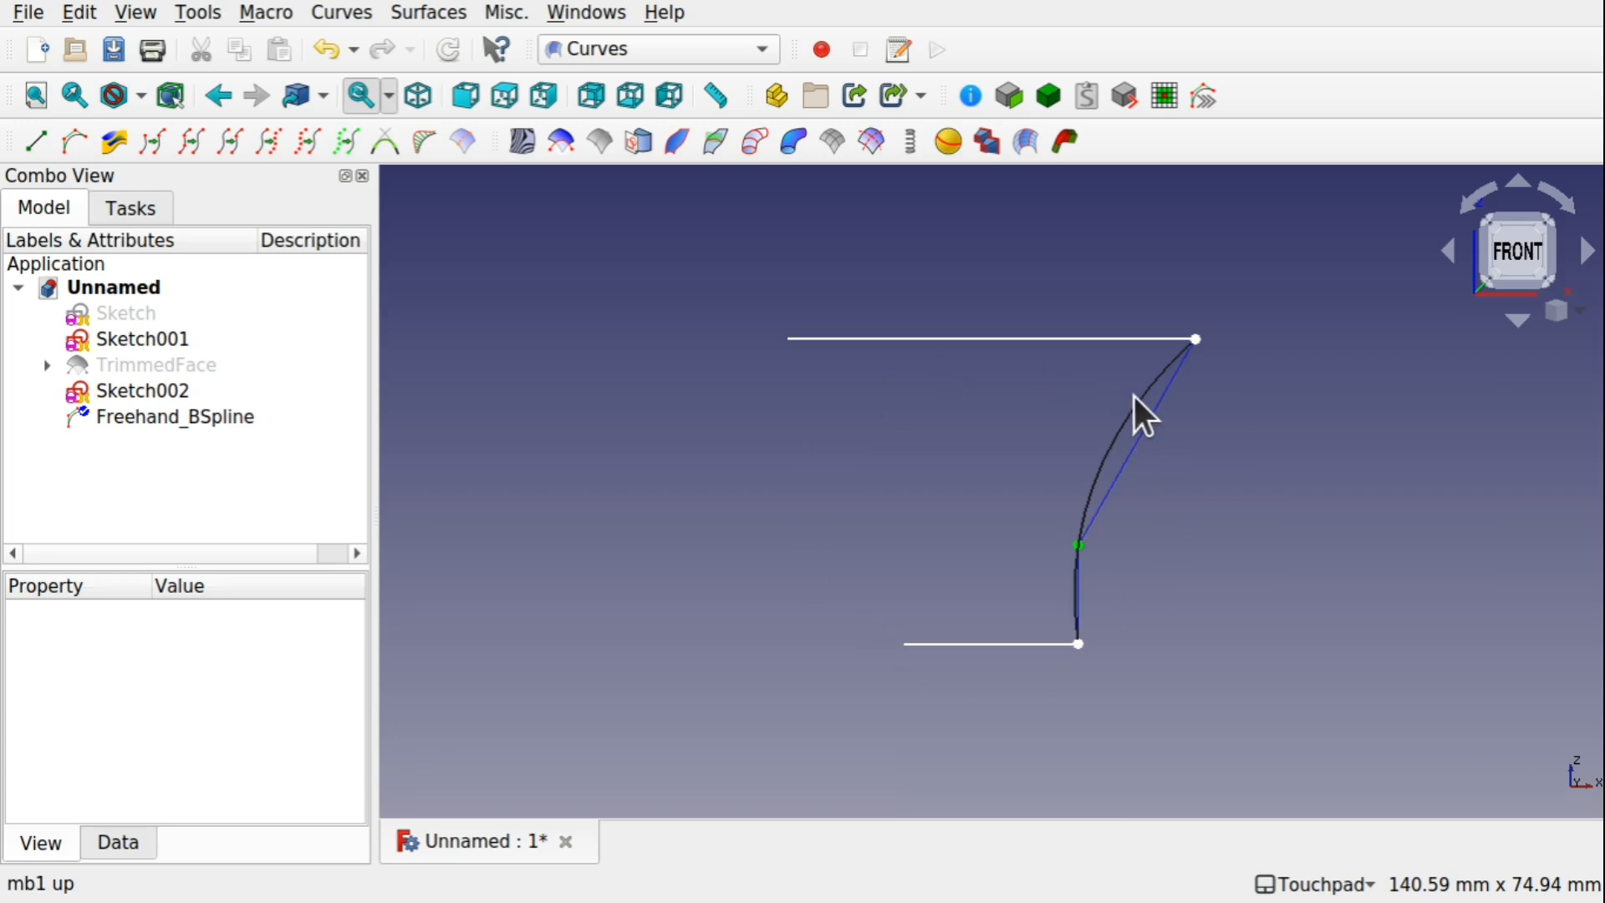
pyautogui.click(189, 424)
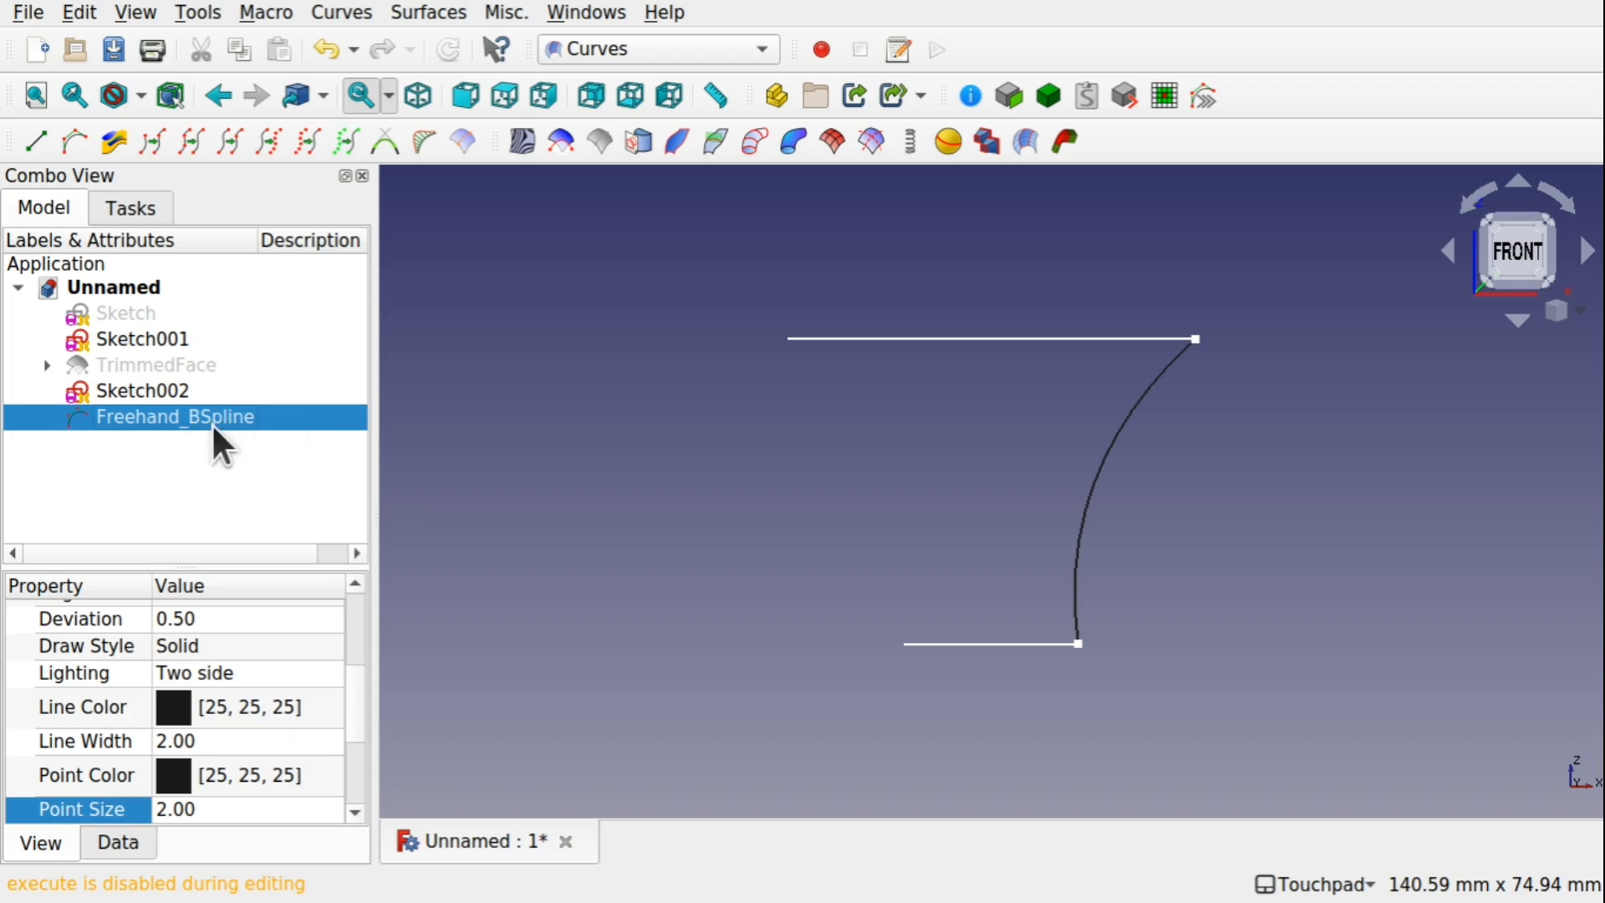
pyautogui.moveTo(960, 438); pyautogui.dragTo(1076, 393, button='middle')
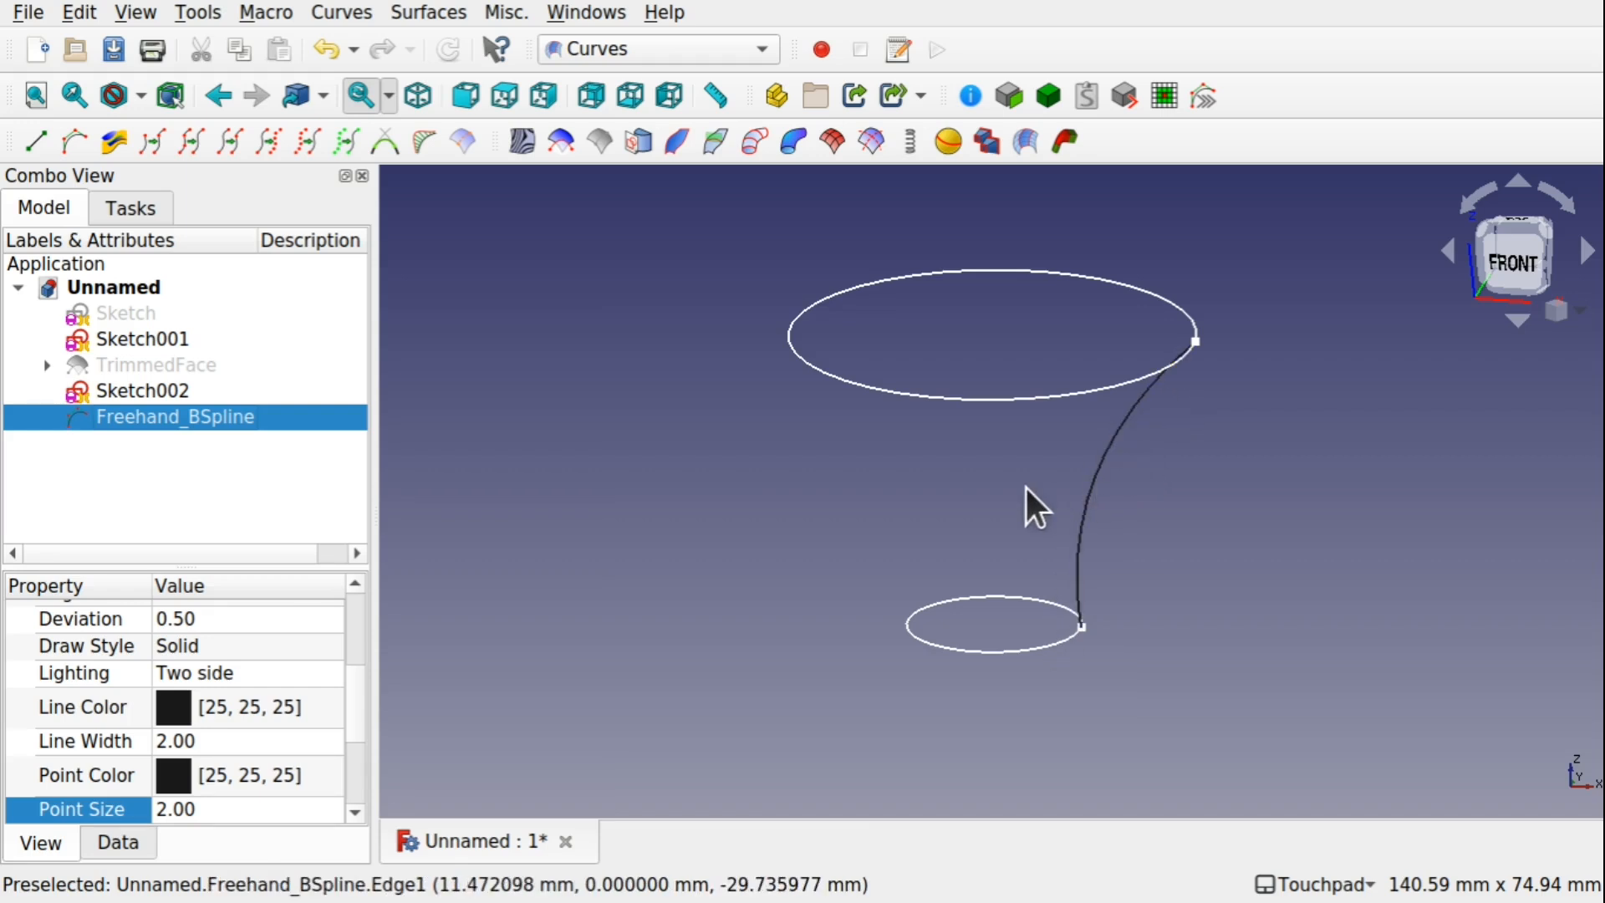
# Save the document under the new name "FreeCAD - Waffle Demonstration2.FCStd" in /home/spare
pyautogui.click(28, 13)
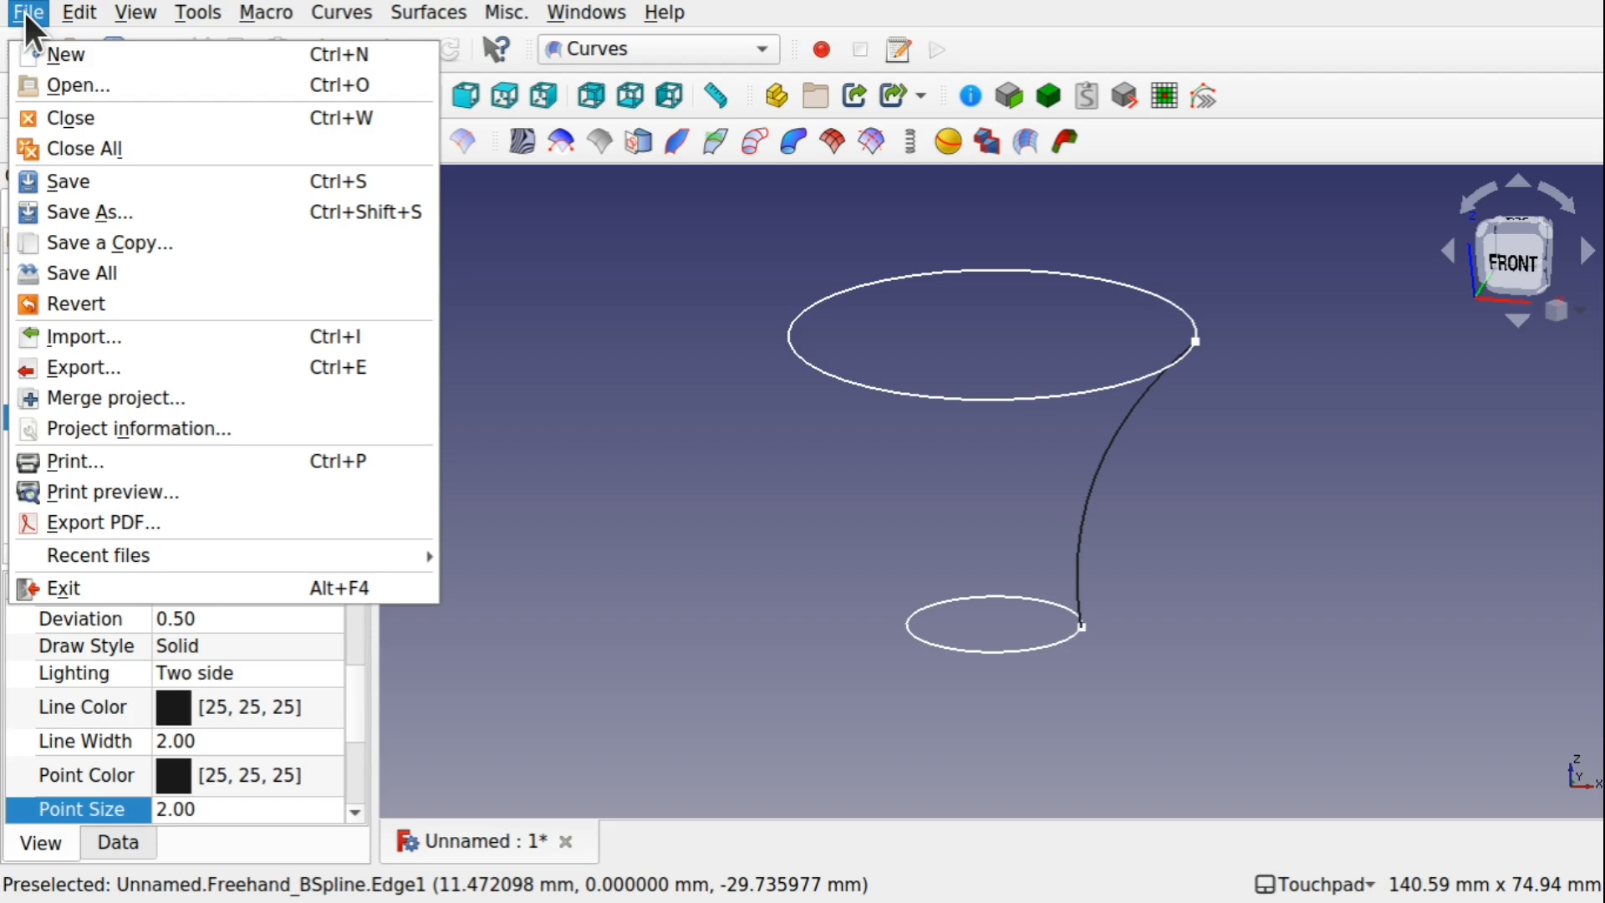
pyautogui.click(146, 219)
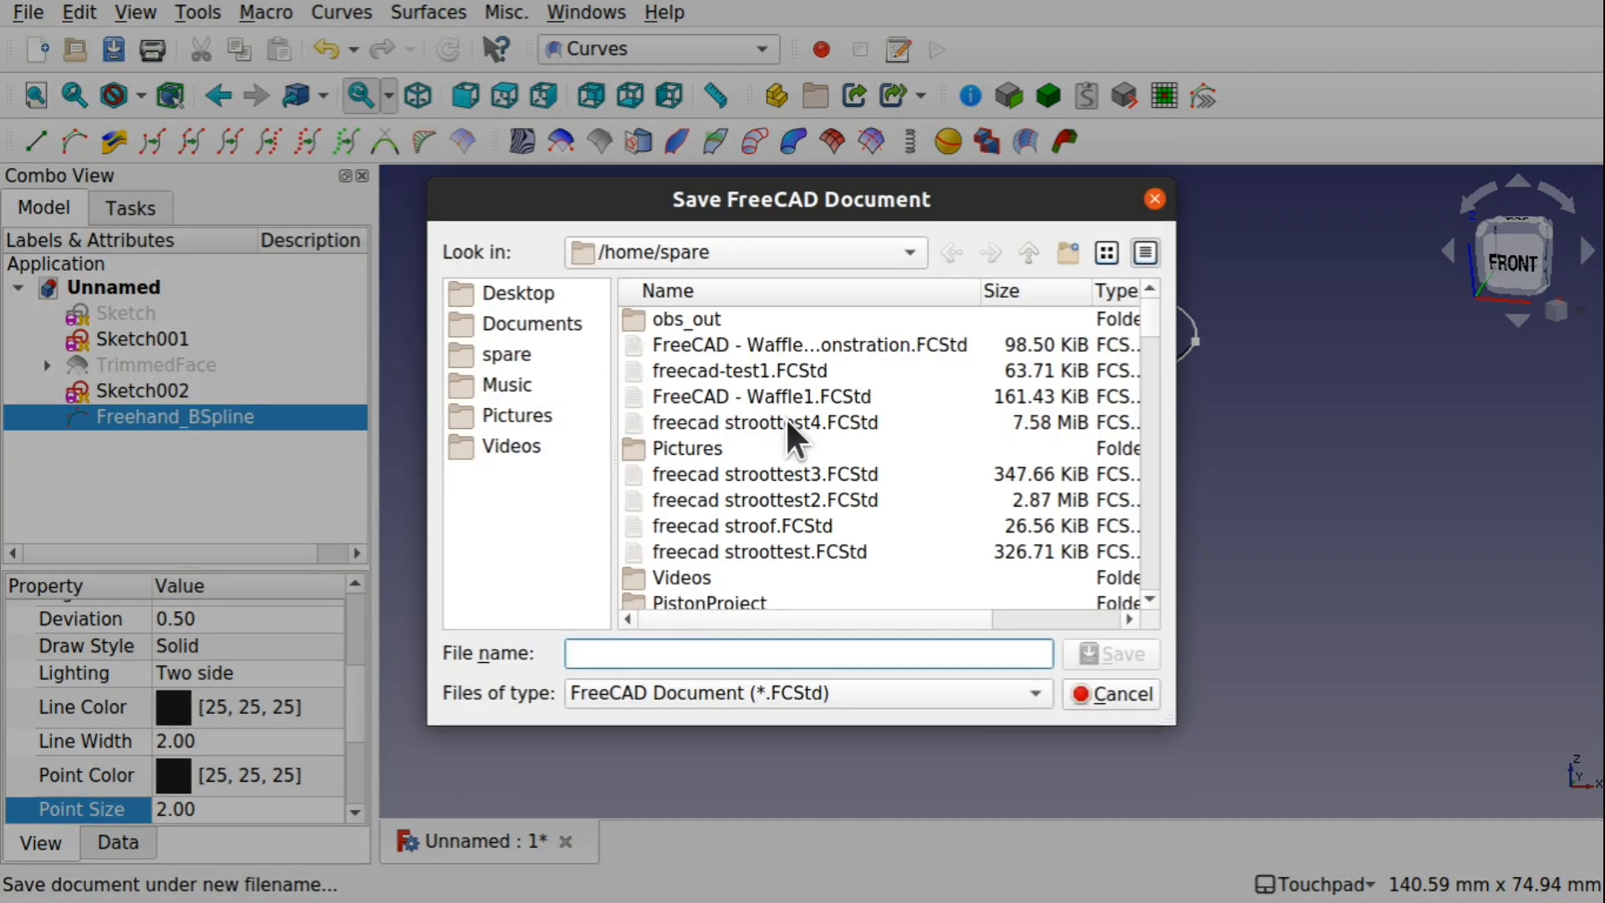
pyautogui.click(759, 342)
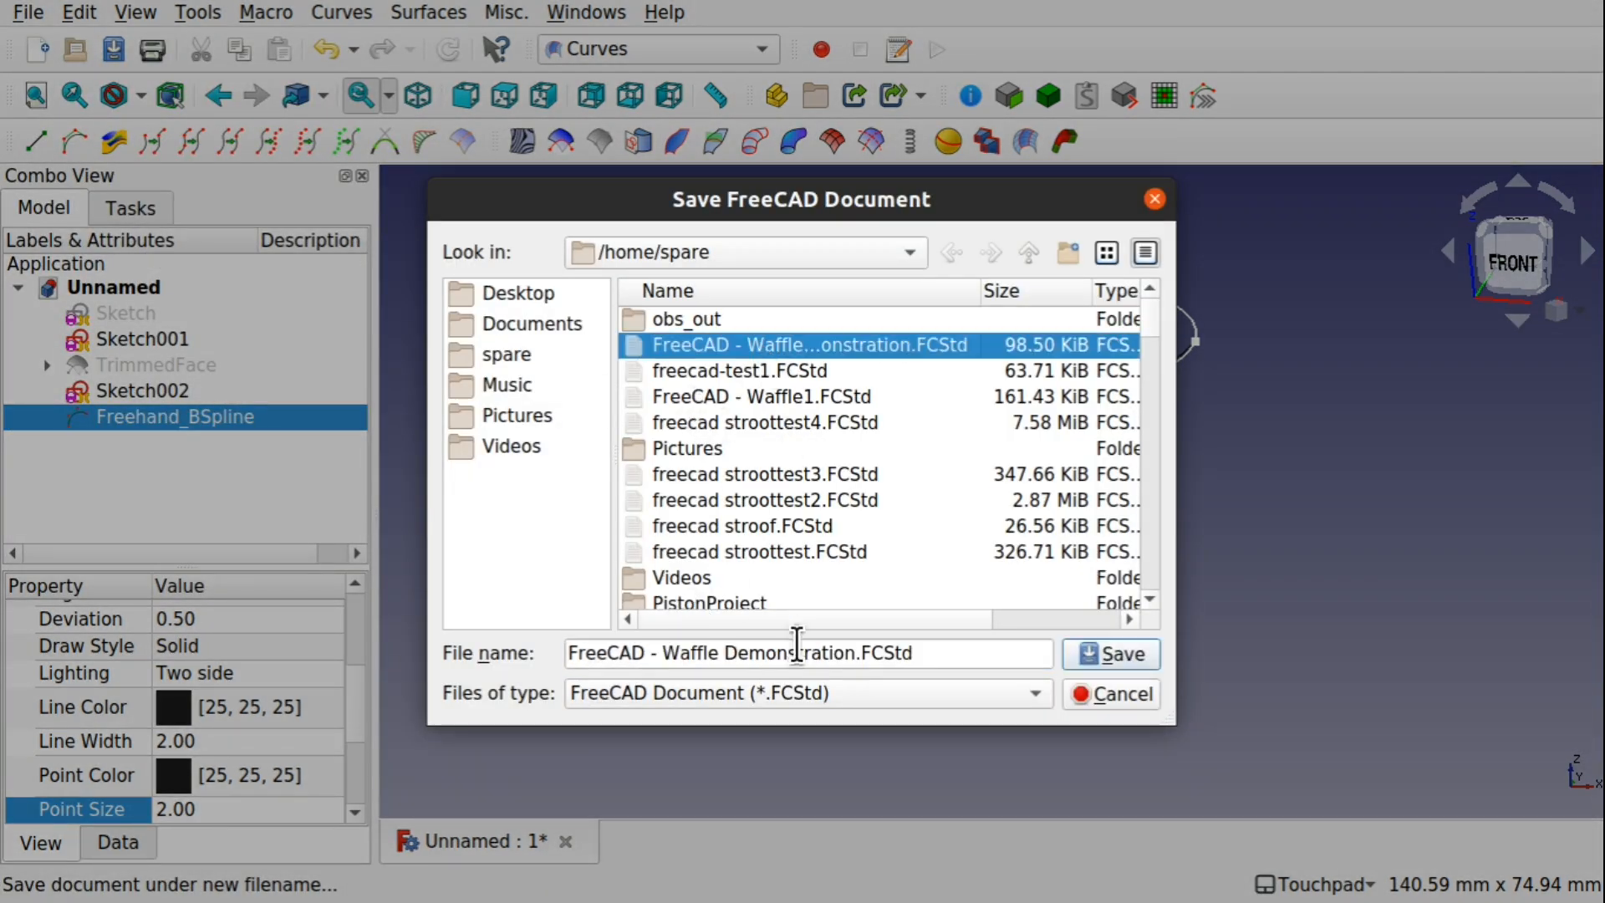
pyautogui.click(858, 653)
pyautogui.write('2')
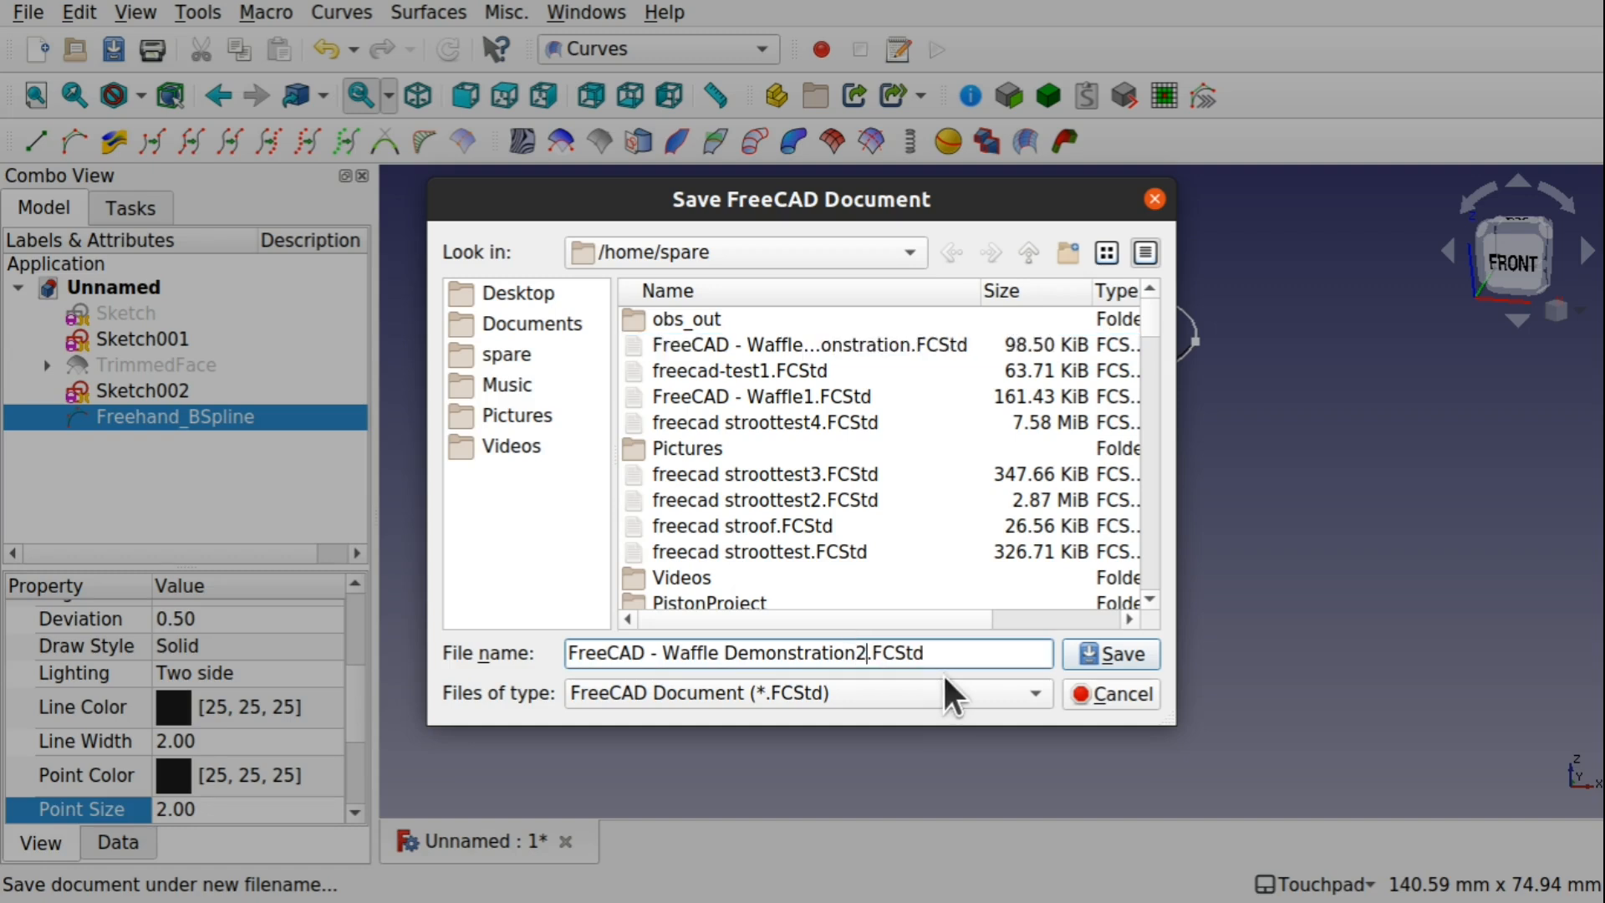
pyautogui.press('Return')
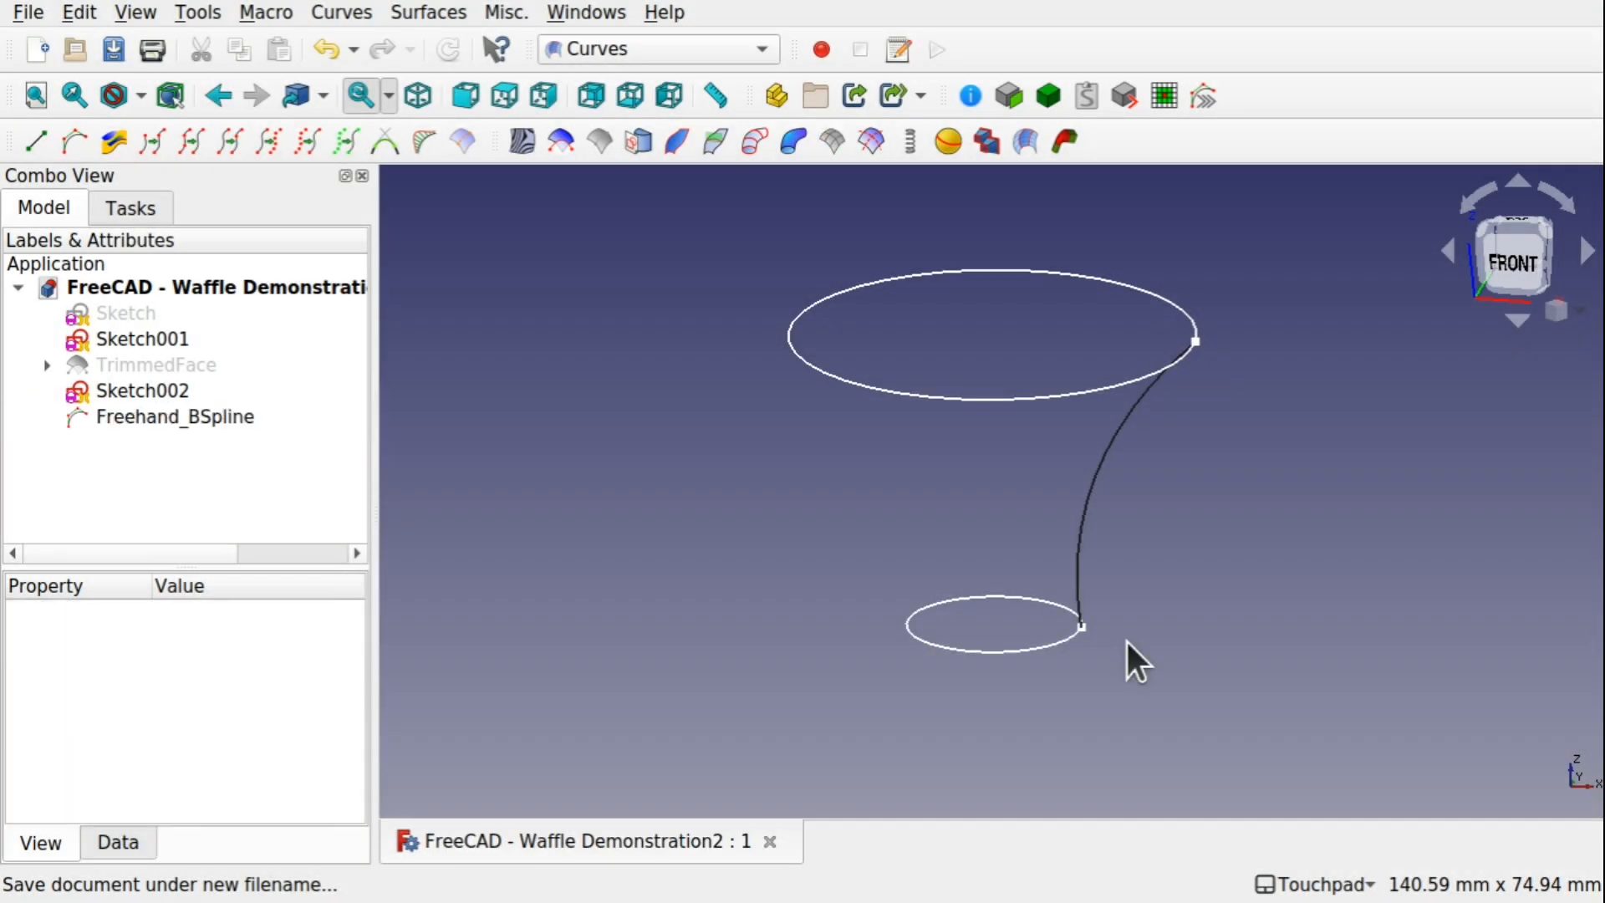
# Create a PipeShell Profile object from the Freehand_BSpline curve and hide the original spline
pyautogui.click(1093, 482)
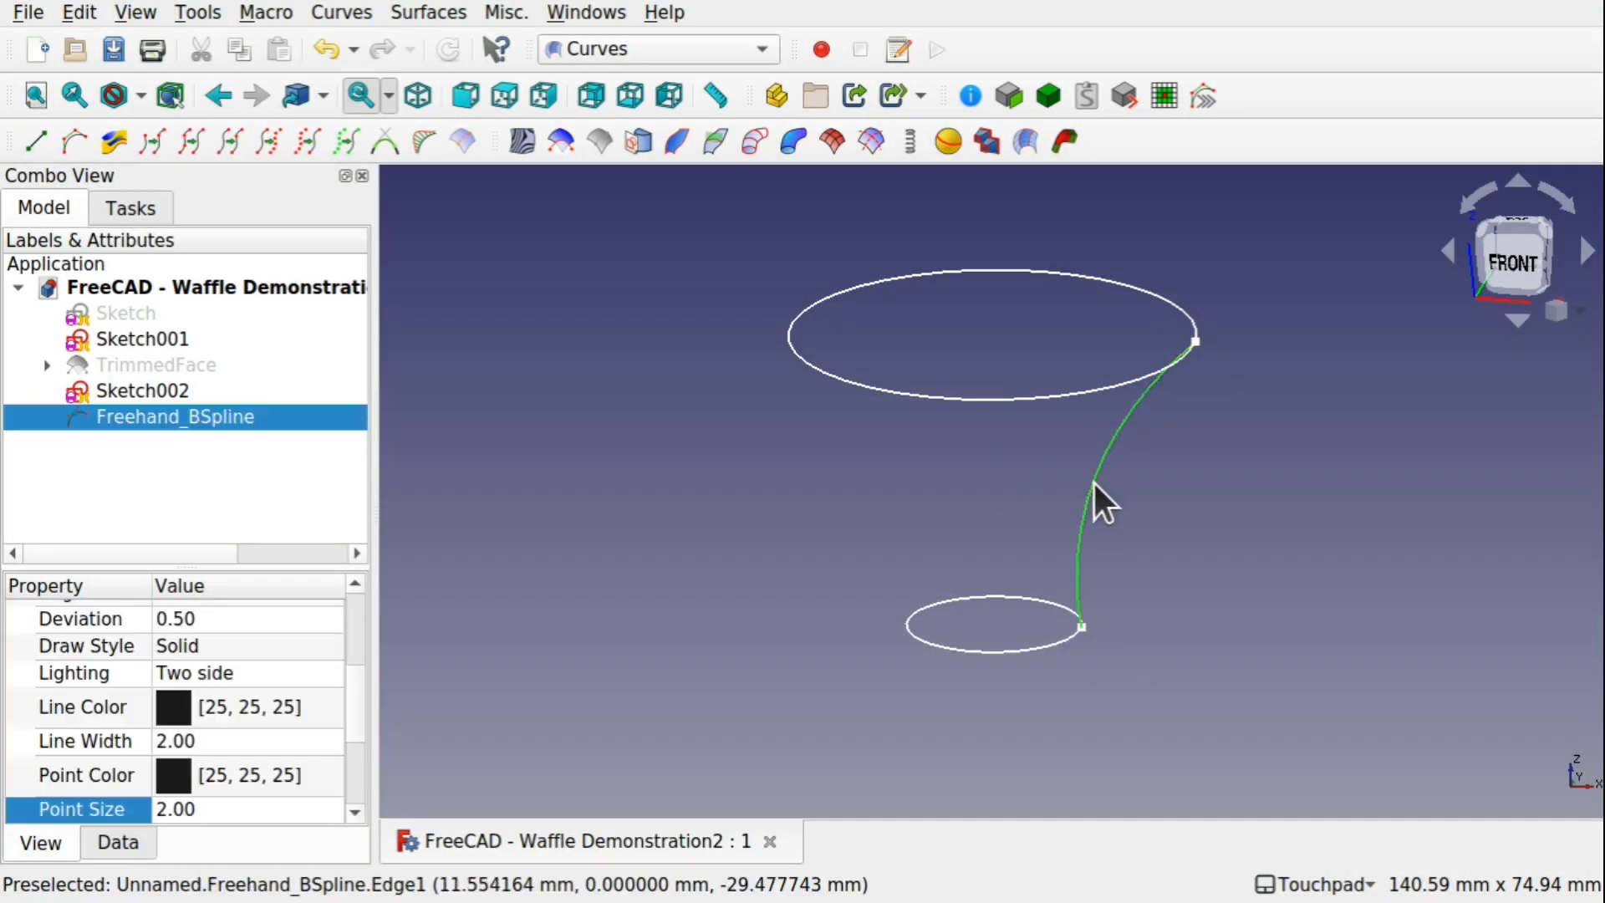
pyautogui.click(1004, 400)
pyautogui.click(1126, 532)
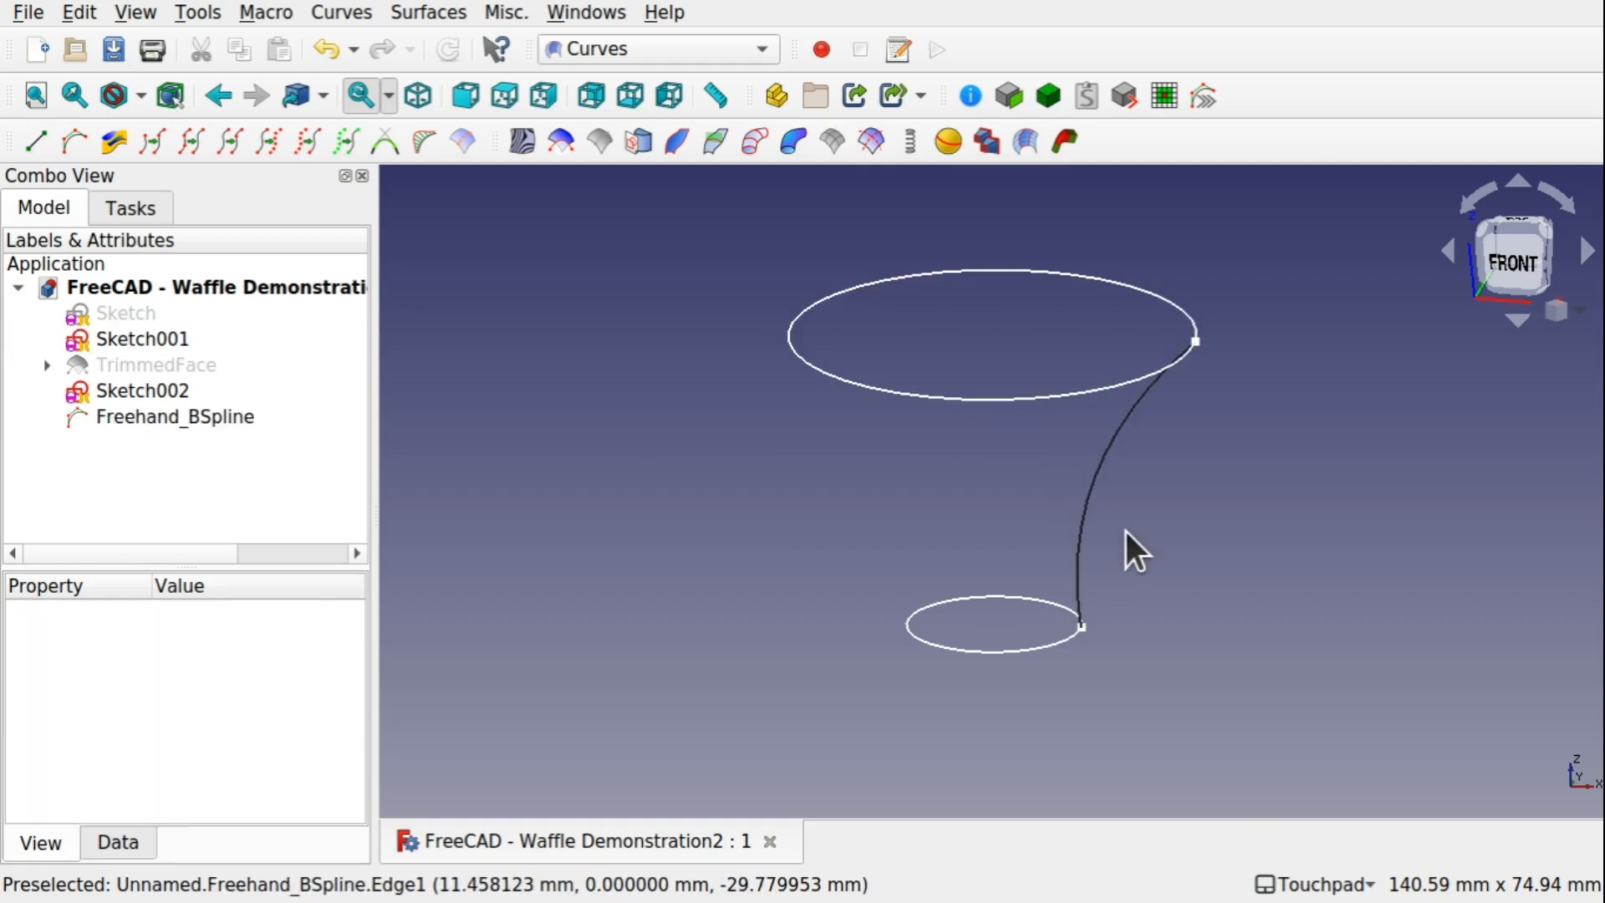
pyautogui.click(1087, 547)
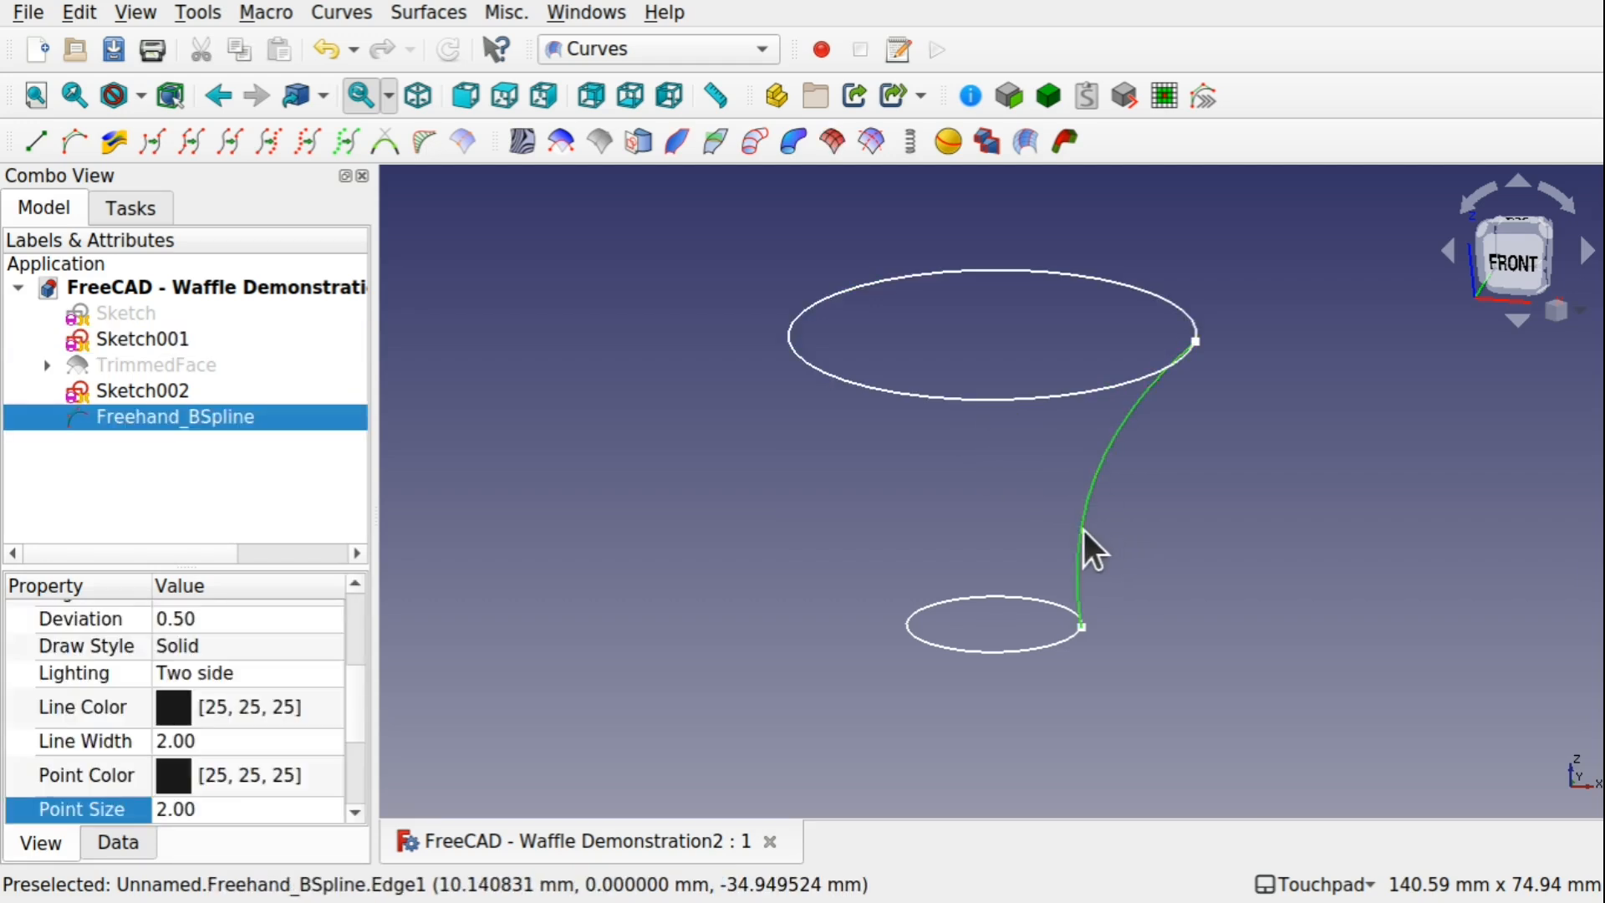
pyautogui.click(1185, 550)
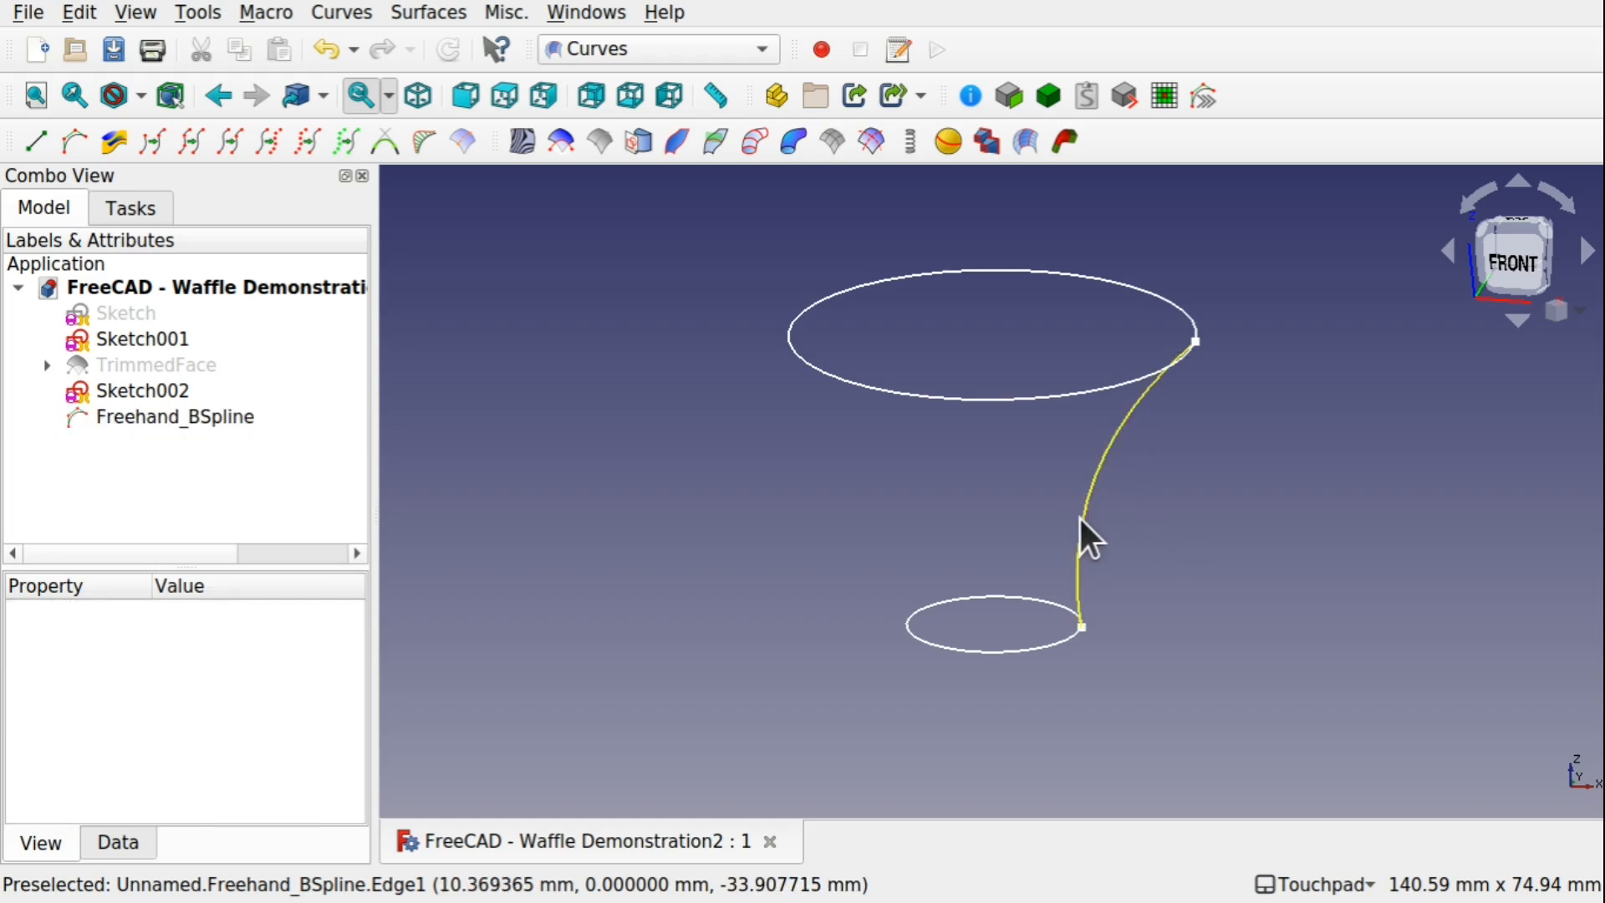
pyautogui.click(1087, 540)
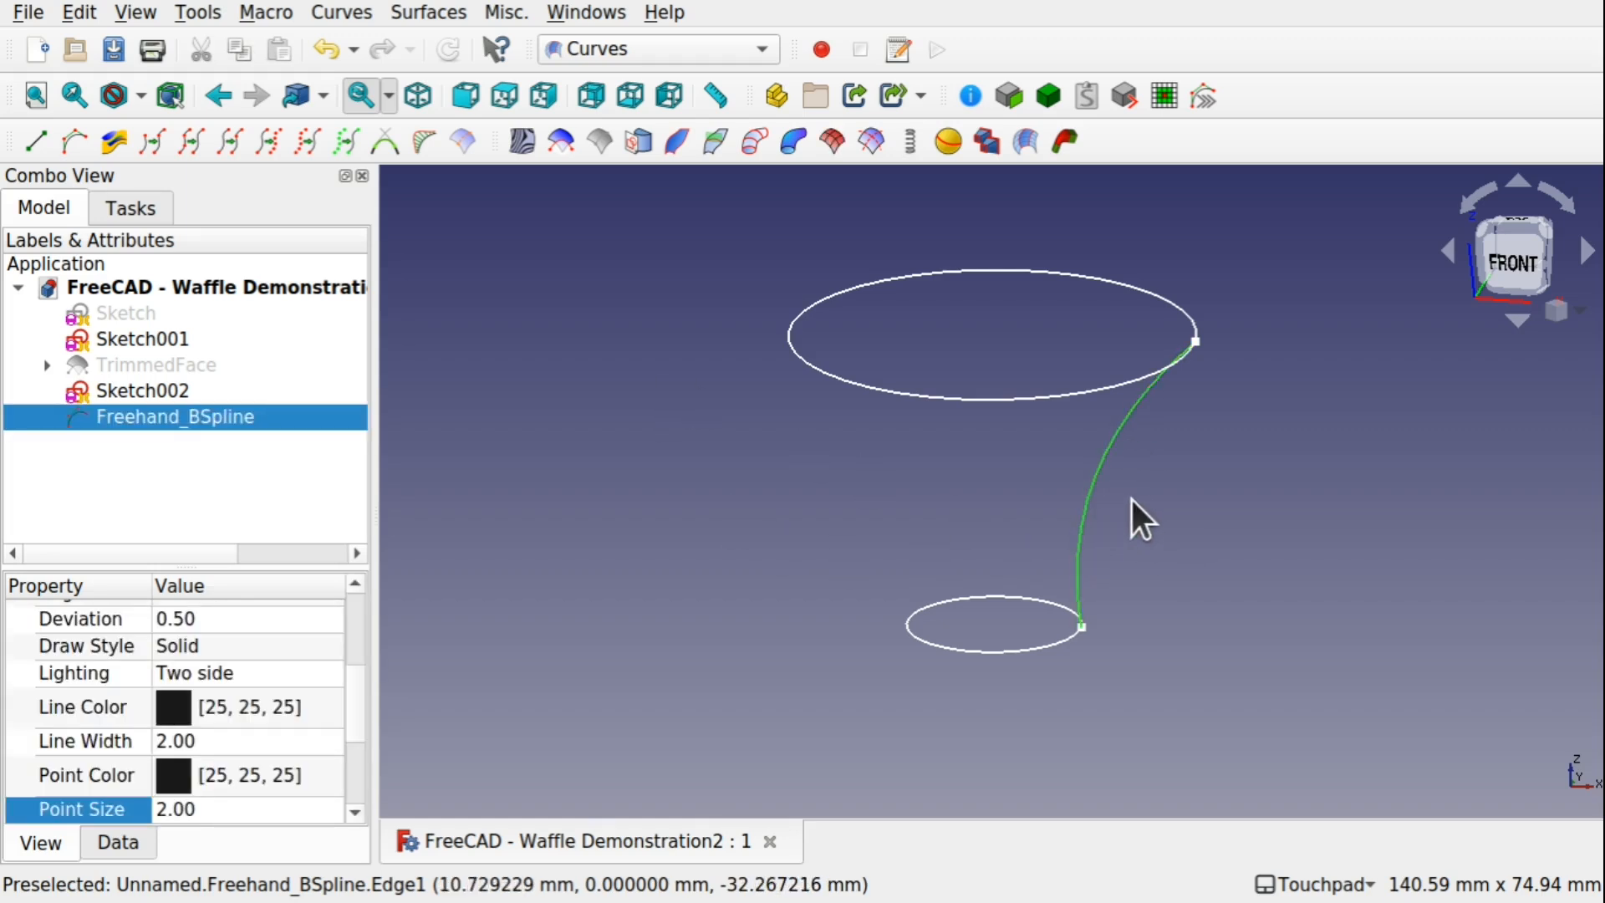
pyautogui.click(755, 164)
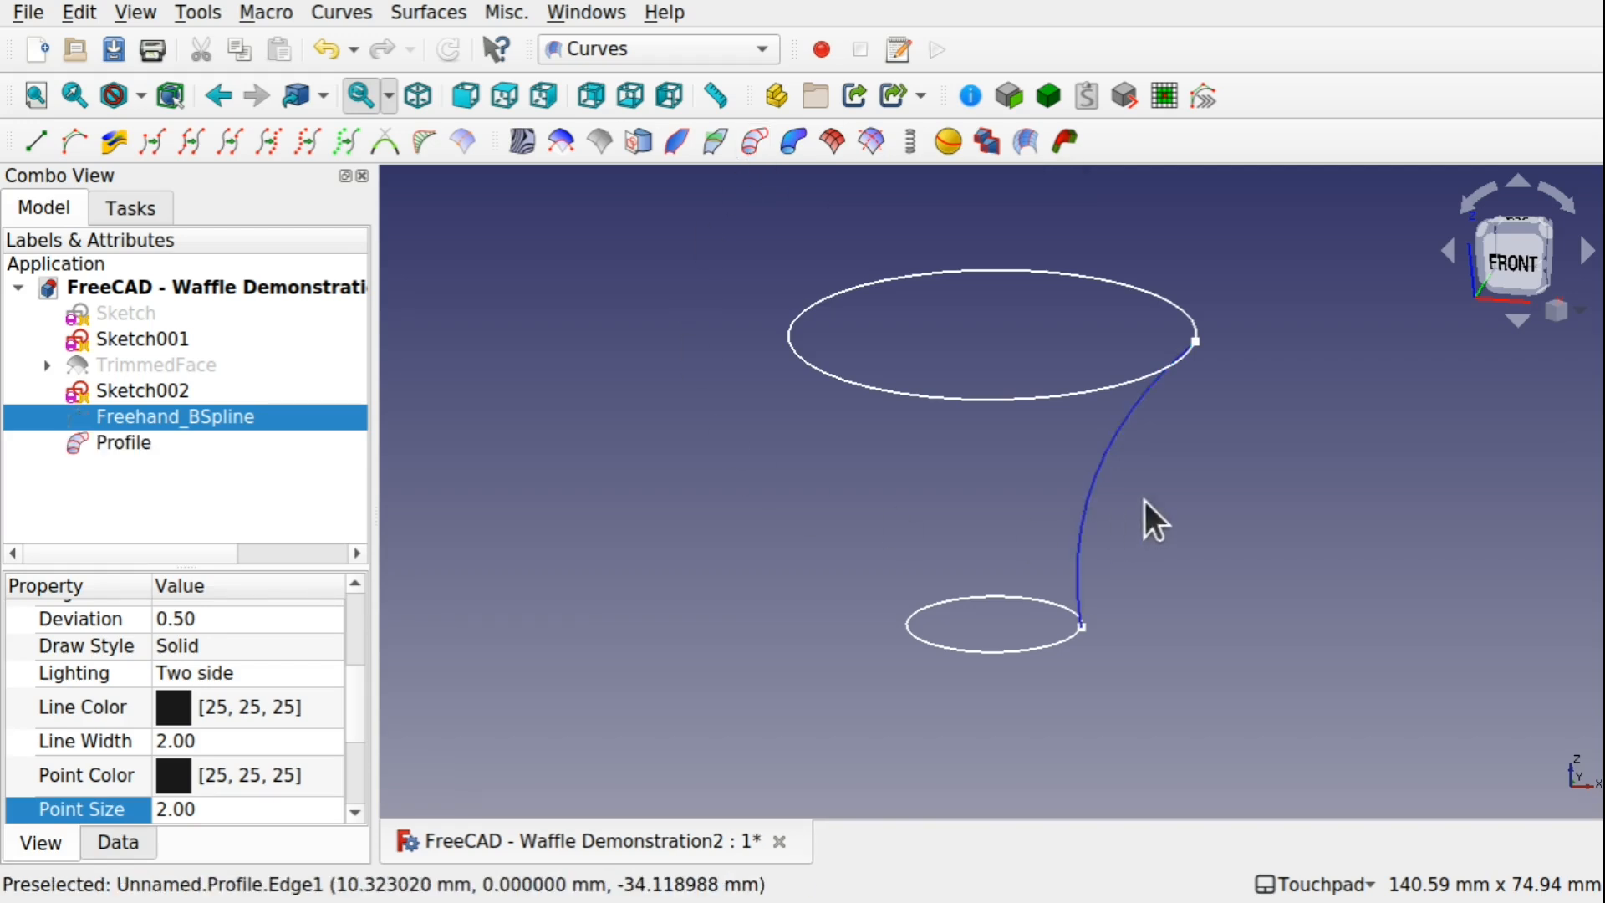
pyautogui.press('space')
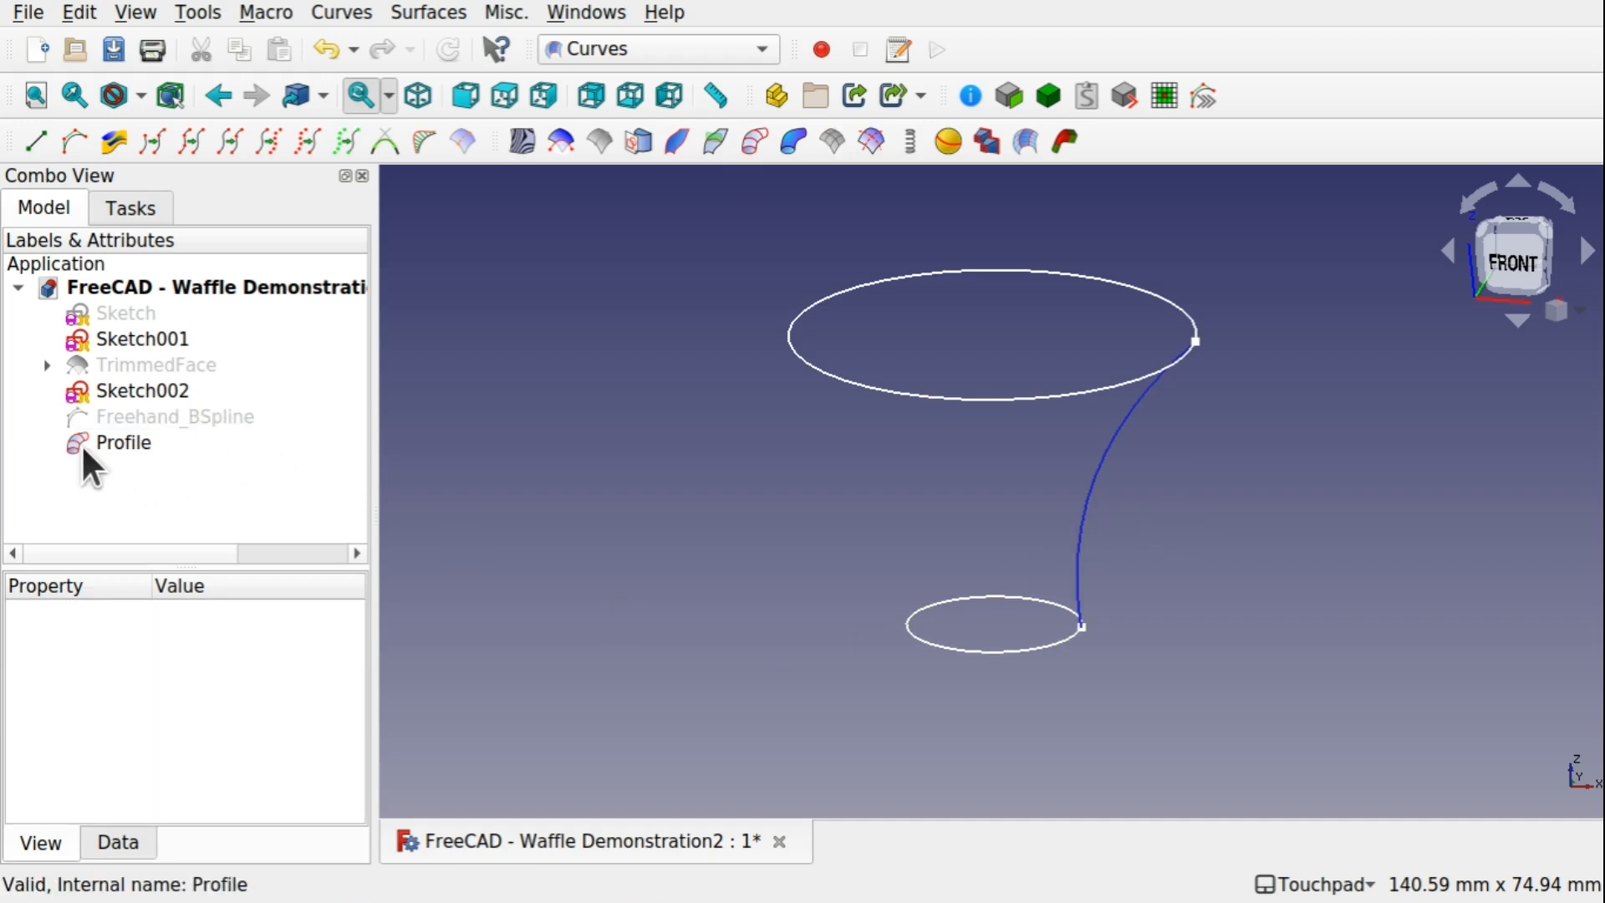
# Create a PipeShell sweep of the Profile along the lower circle of Sketch002
pyautogui.click(110, 443)
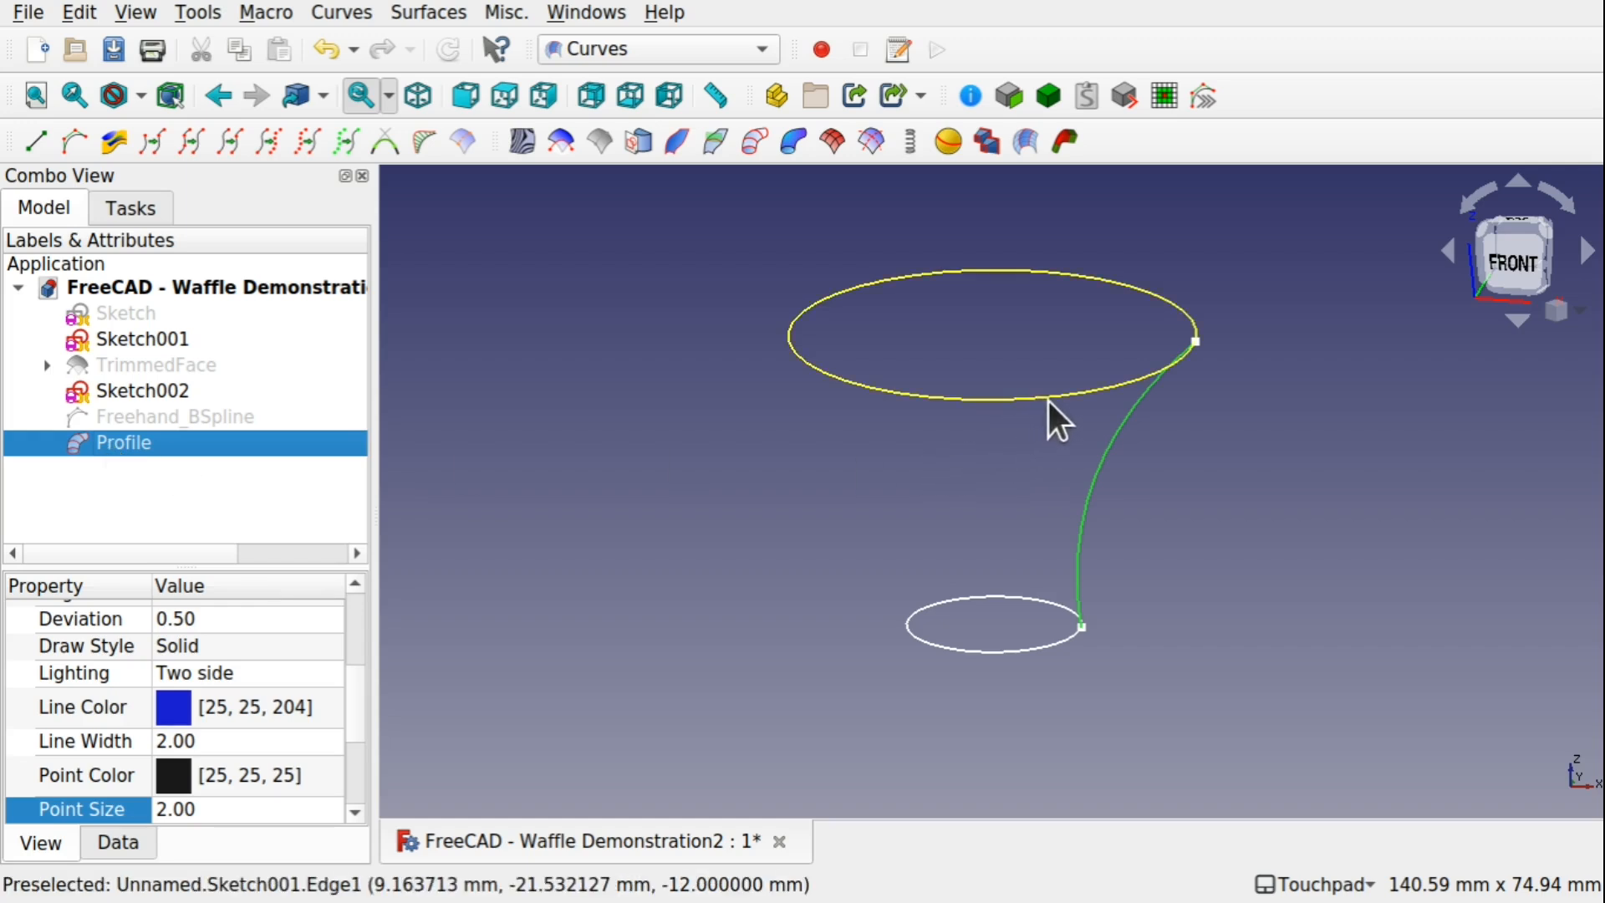
pyautogui.keyDown('ctrl'); pyautogui.click(1038, 656); pyautogui.keyUp('ctrl')
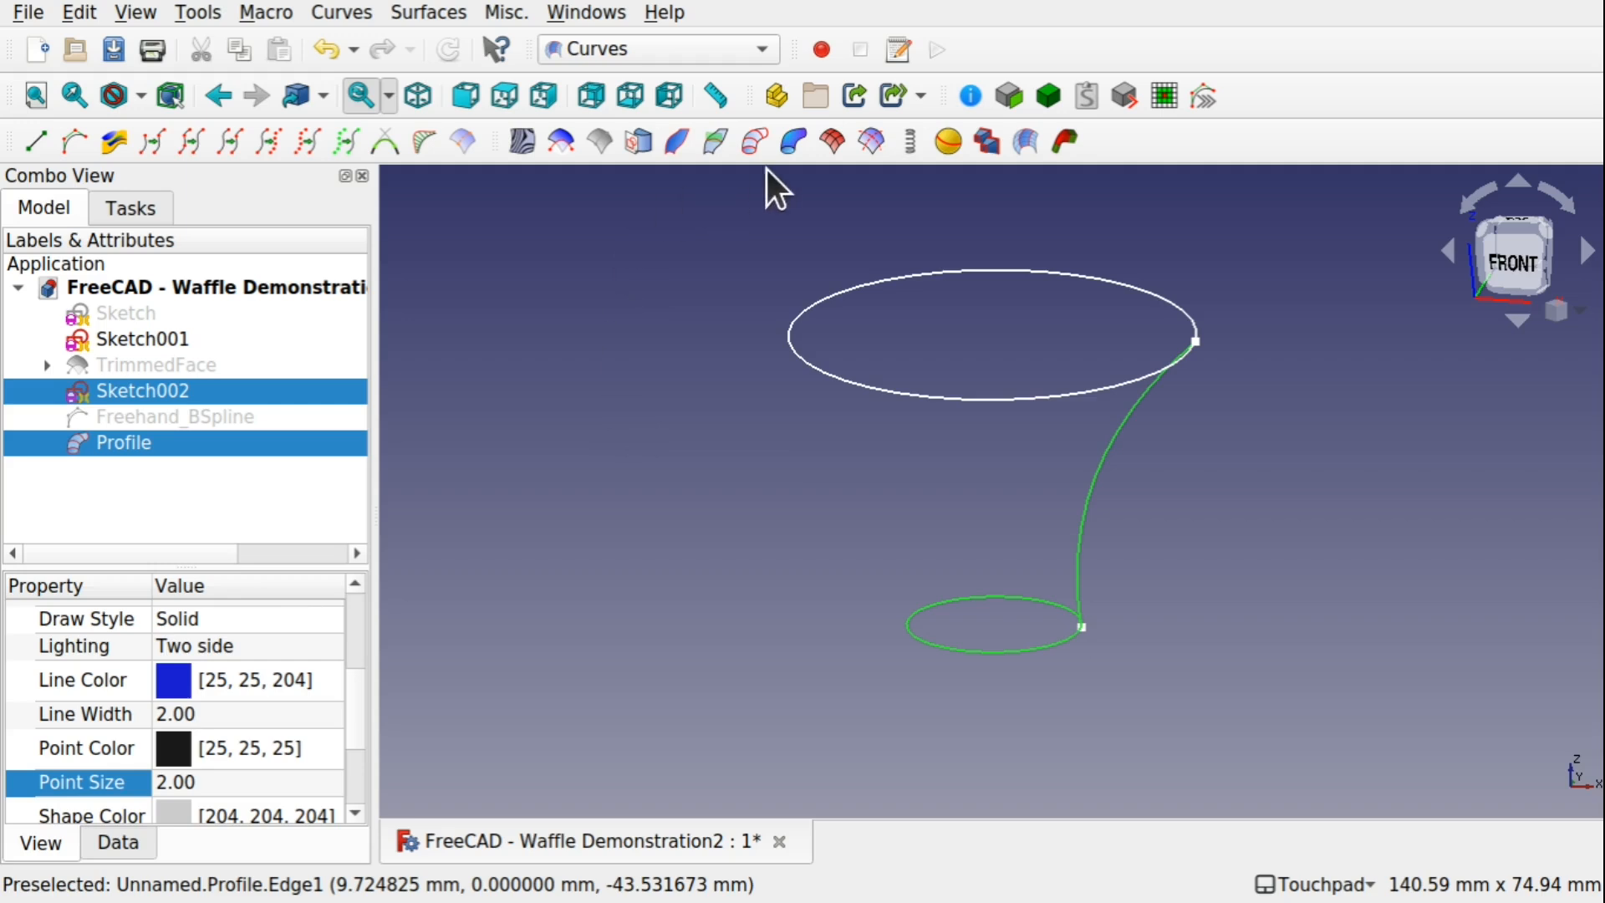
pyautogui.click(801, 145)
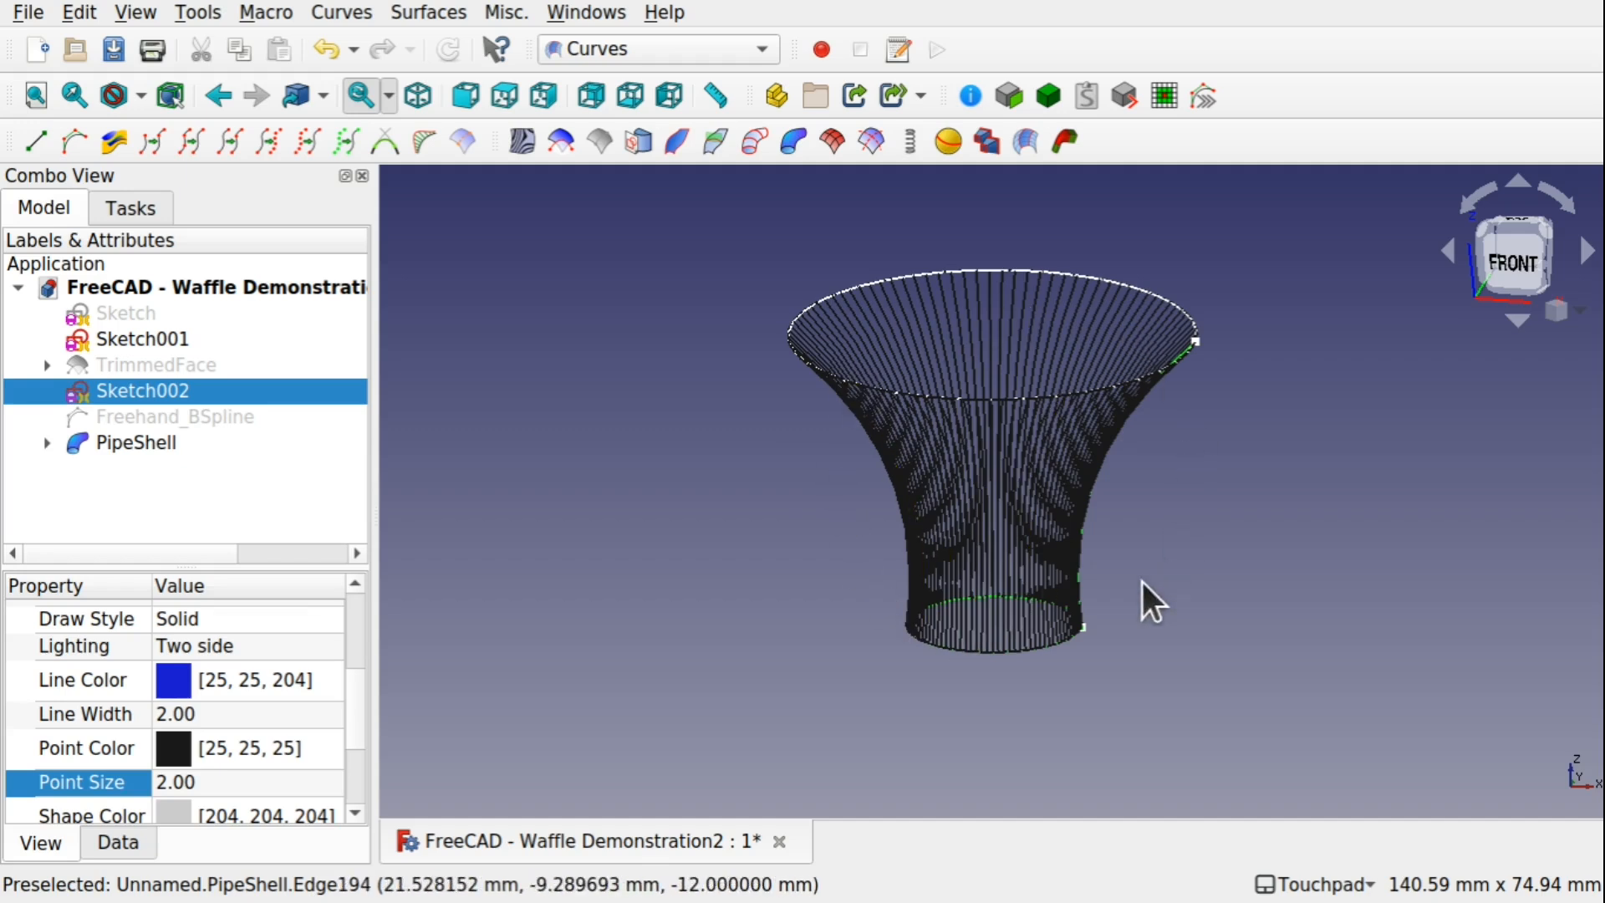
pyautogui.keyDown('shift'); pyautogui.moveTo(1242, 496); pyautogui.dragTo(1085, 531); pyautogui.keyUp('shift')
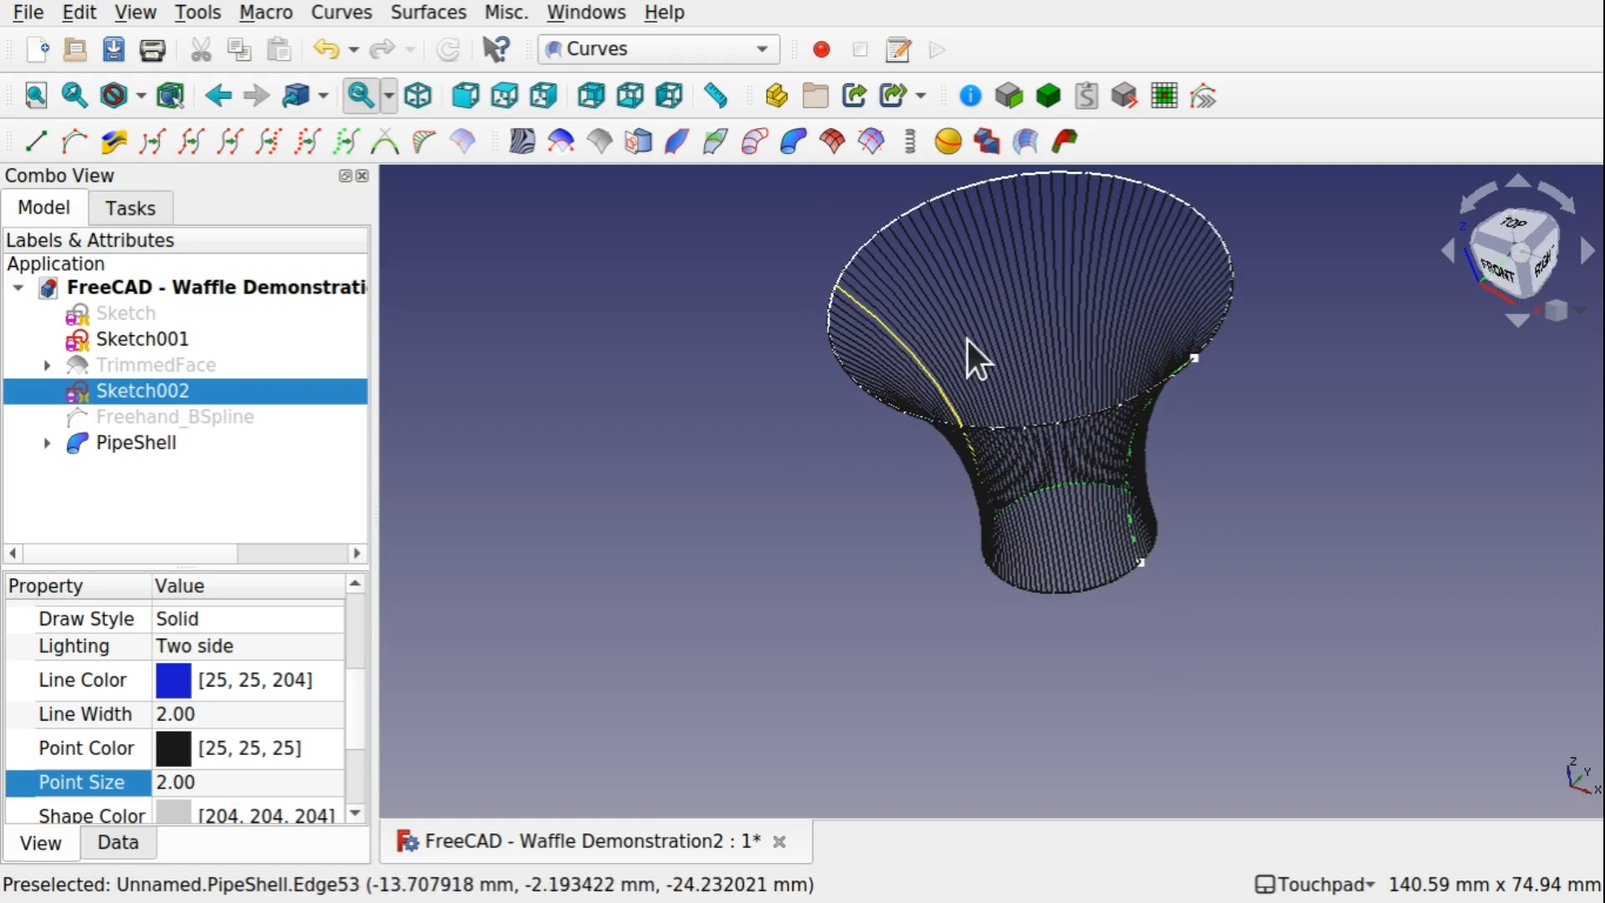
pyautogui.keyDown('shift'); pyautogui.moveTo(1015, 483); pyautogui.dragTo(961, 394); pyautogui.keyUp('shift')
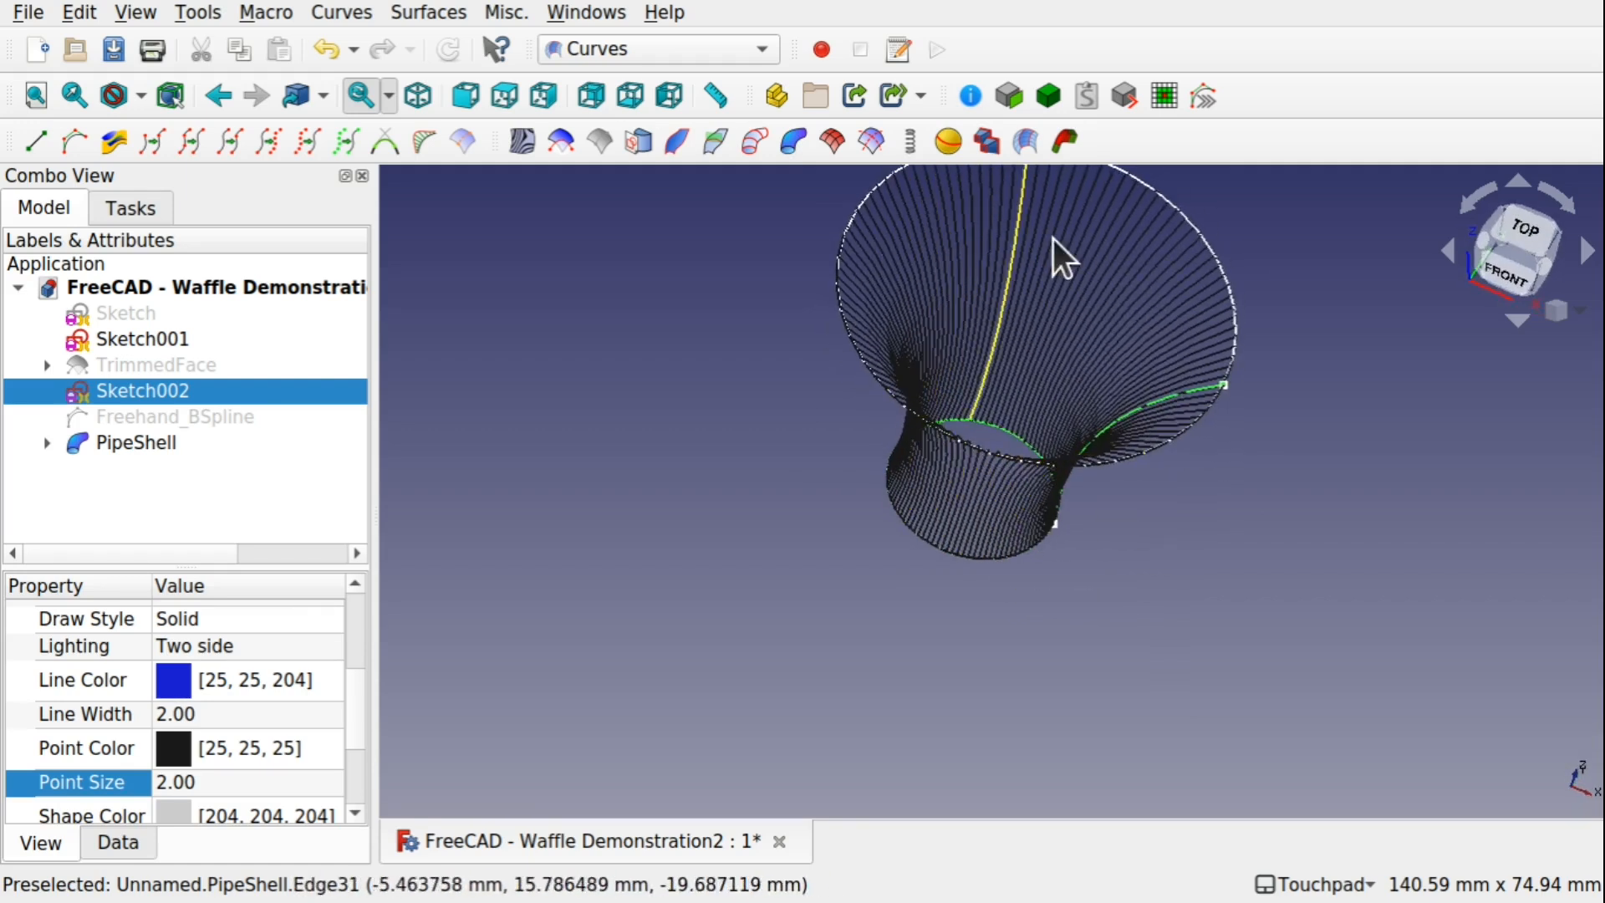
pyautogui.keyDown('shift'); pyautogui.moveTo(1039, 298); pyautogui.dragTo(1100, 394); pyautogui.keyUp('shift')
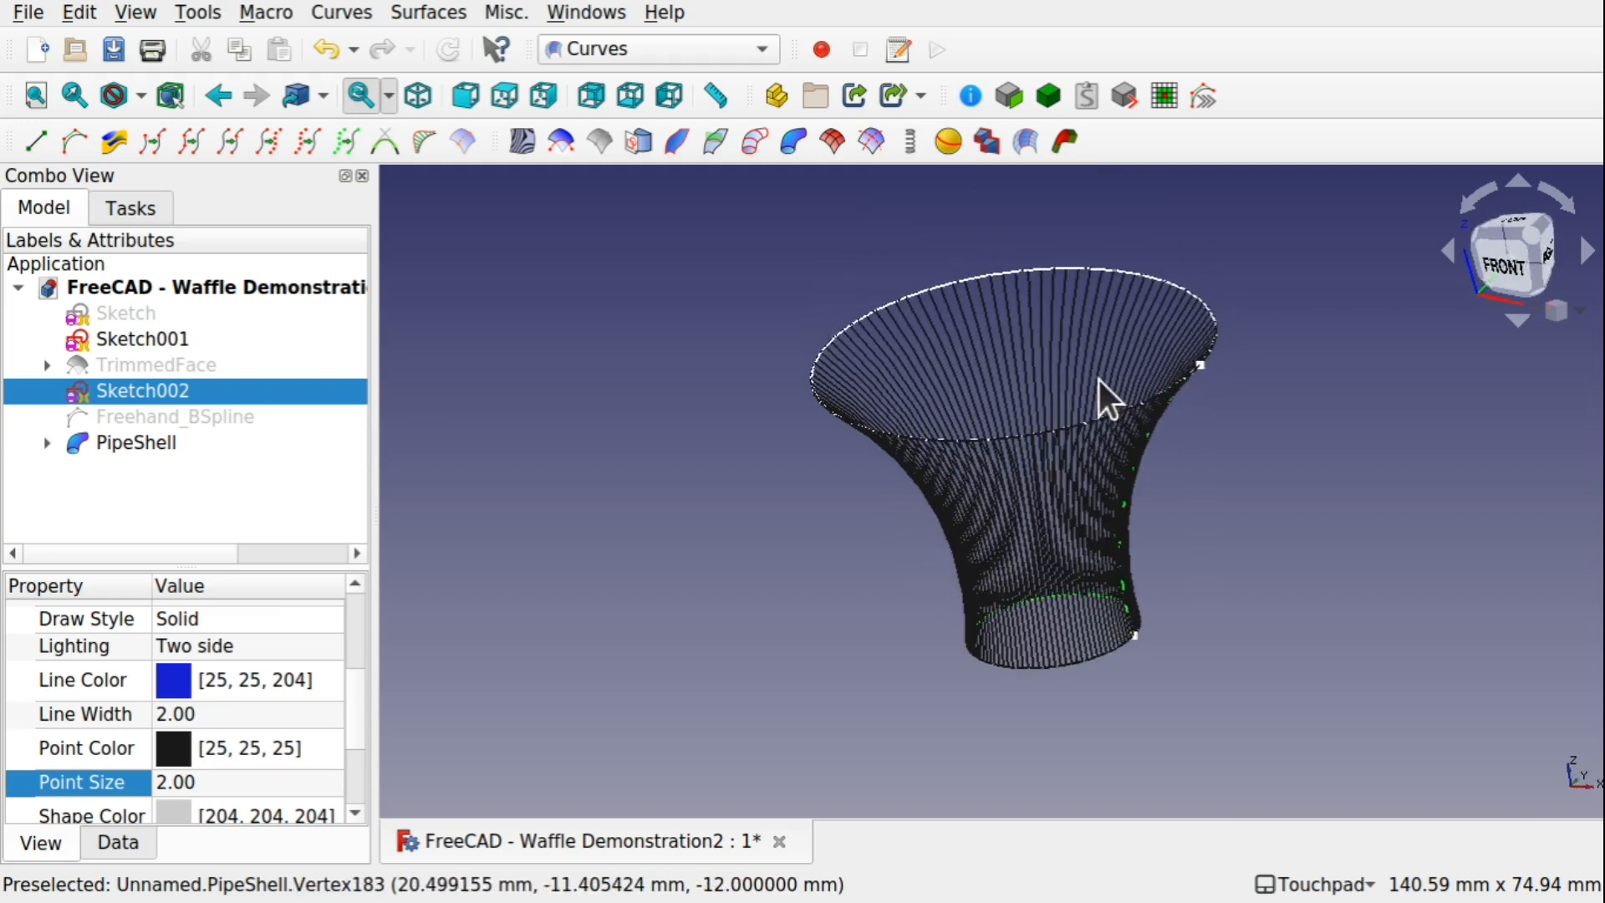
pyautogui.moveTo(1243, 539)
pyautogui.keyDown('shift'); pyautogui.mouseDown()
pyautogui.moveTo(1247, 570)
pyautogui.moveTo(1239, 559)
pyautogui.mouseUp(); pyautogui.keyUp('shift')
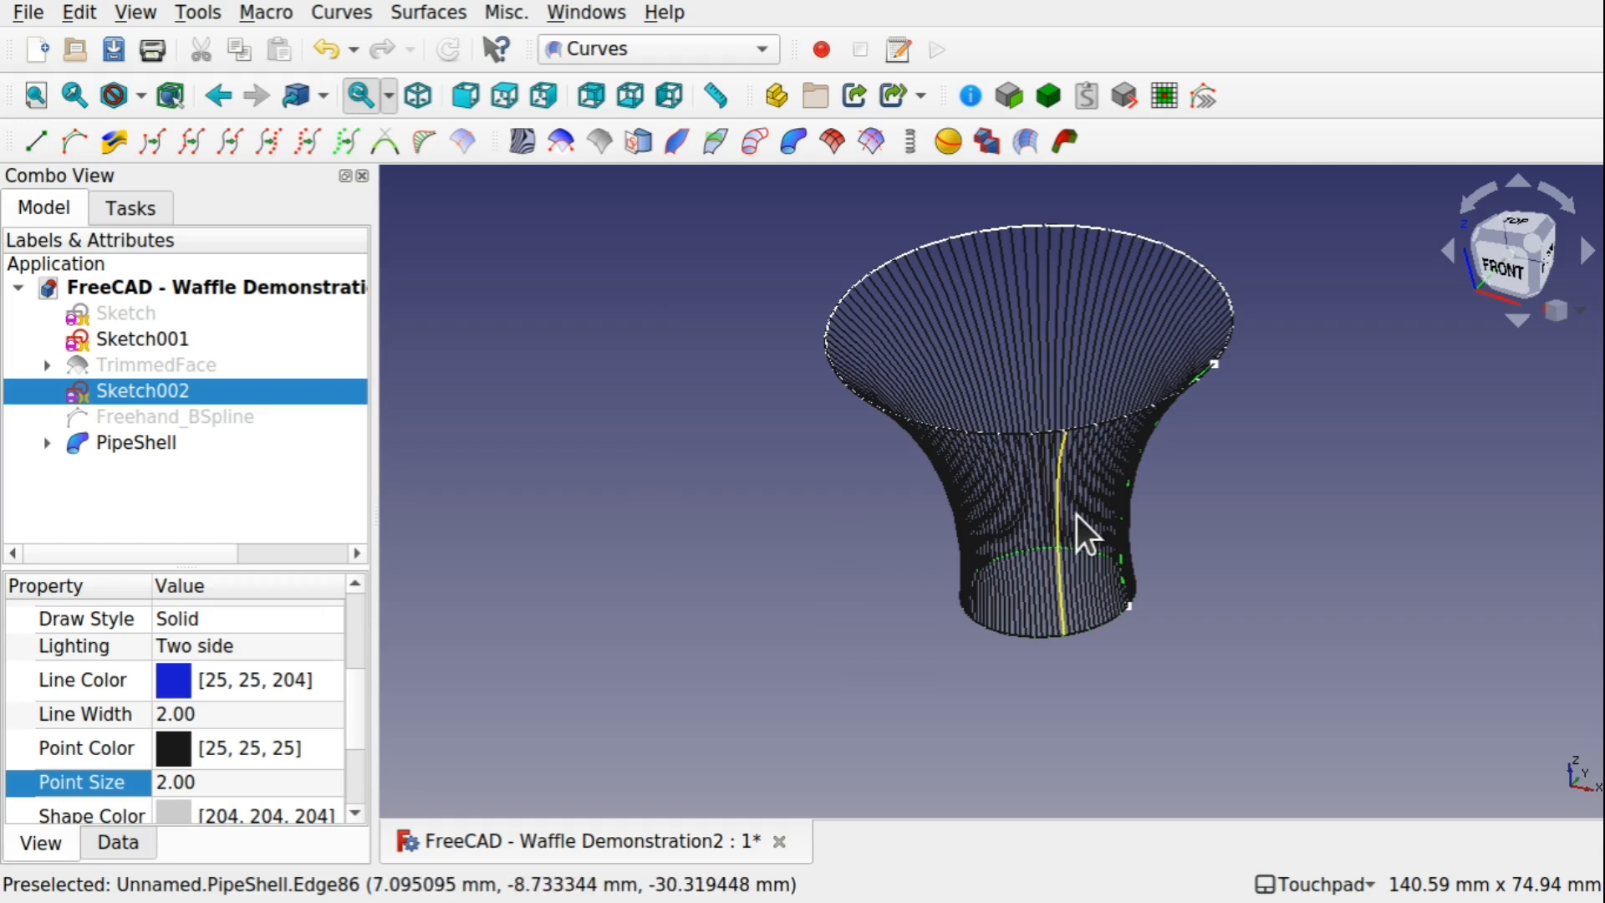
# Set the PipeShell's Samples property to 20, enlarging the property area for easier editing
pyautogui.click(157, 443)
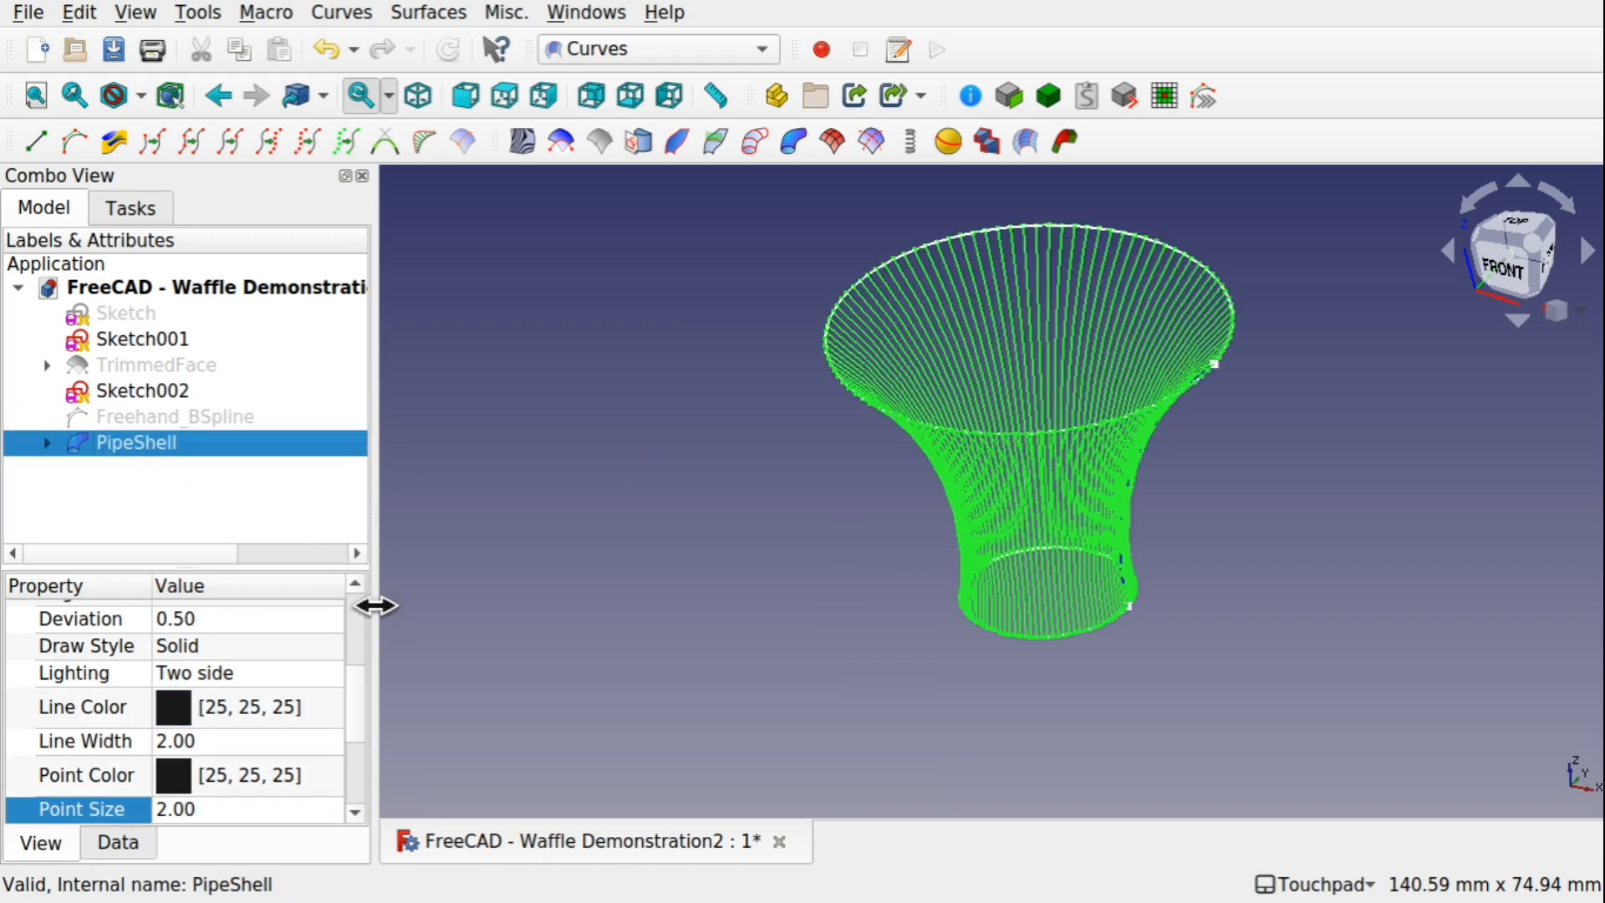
pyautogui.moveTo(376, 606); pyautogui.dragTo(411, 606)
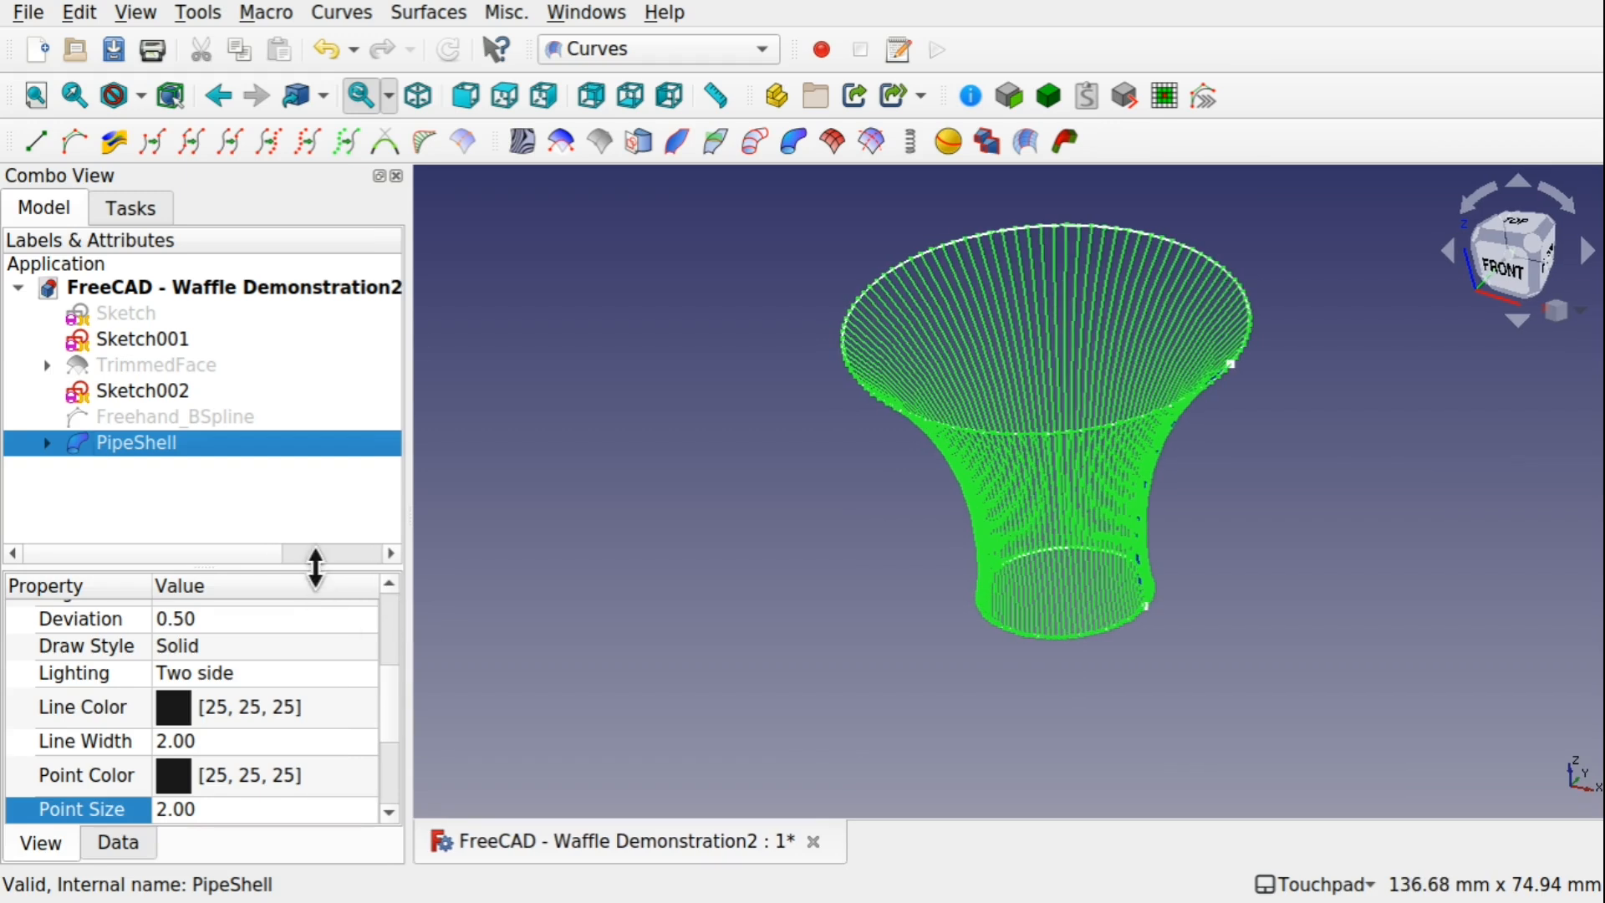
pyautogui.moveTo(315, 568); pyautogui.dragTo(339, 466)
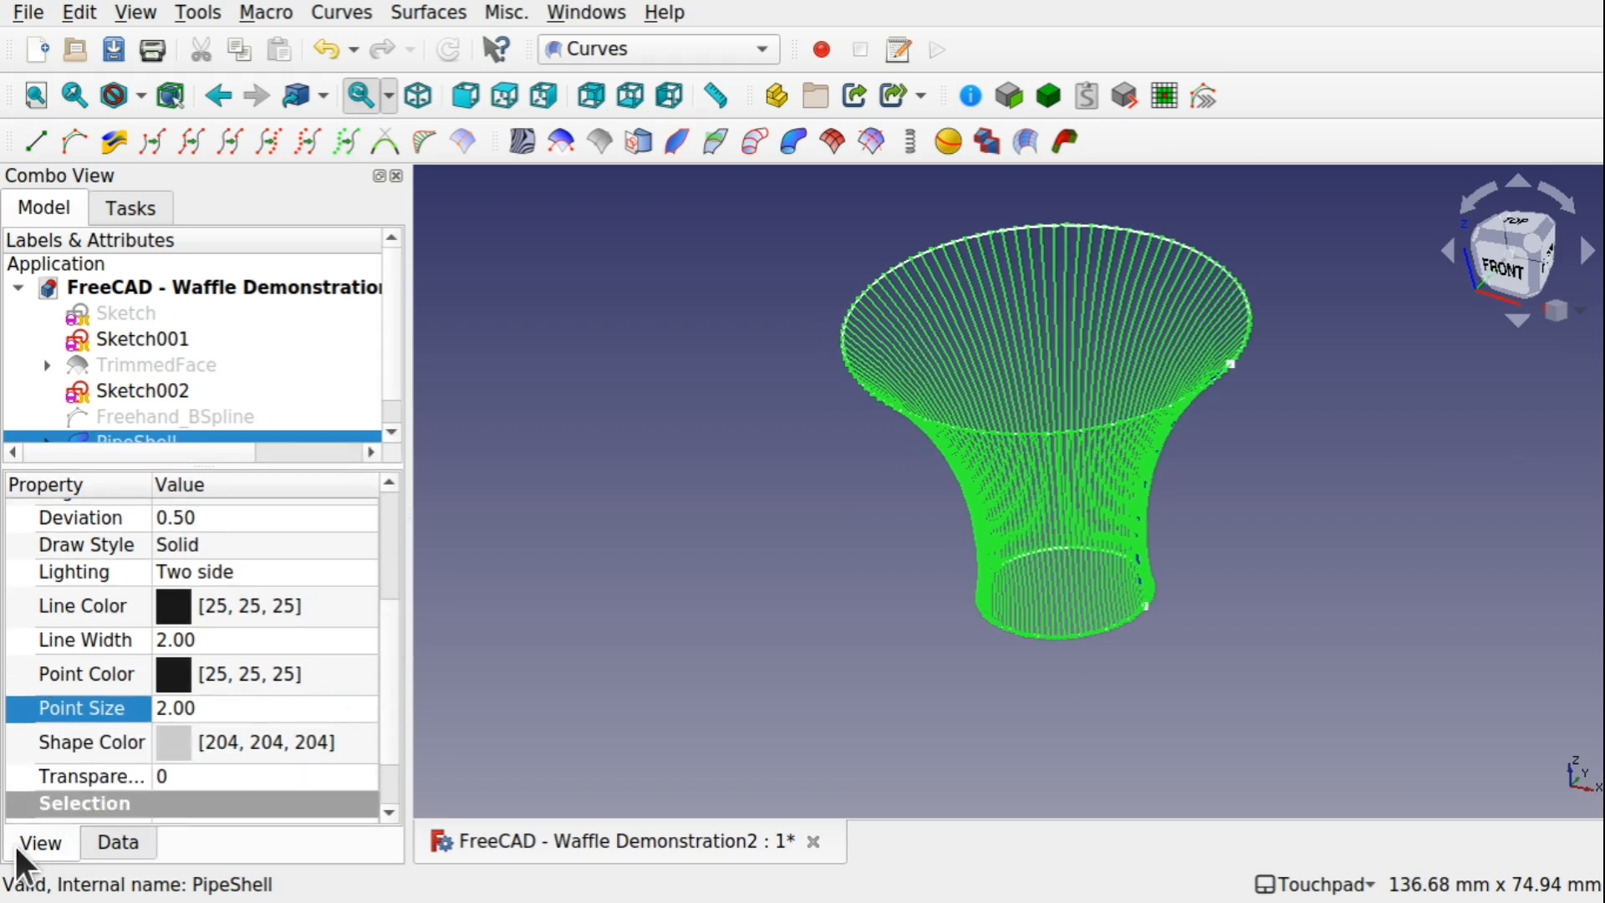
pyautogui.click(118, 843)
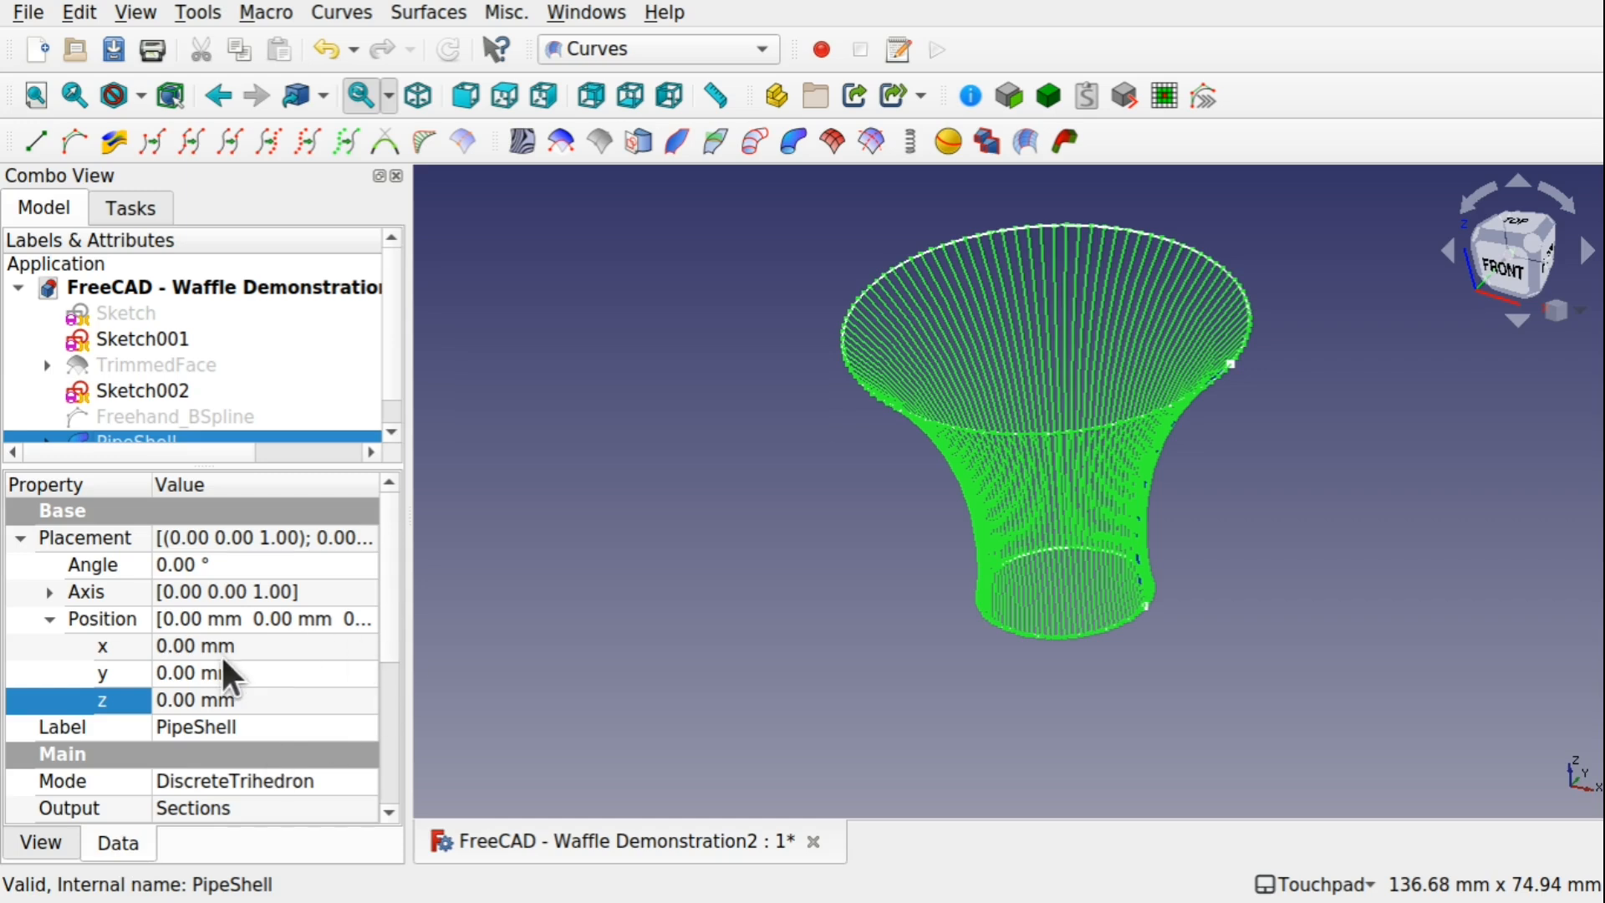
pyautogui.scroll(-4, 388, 592)
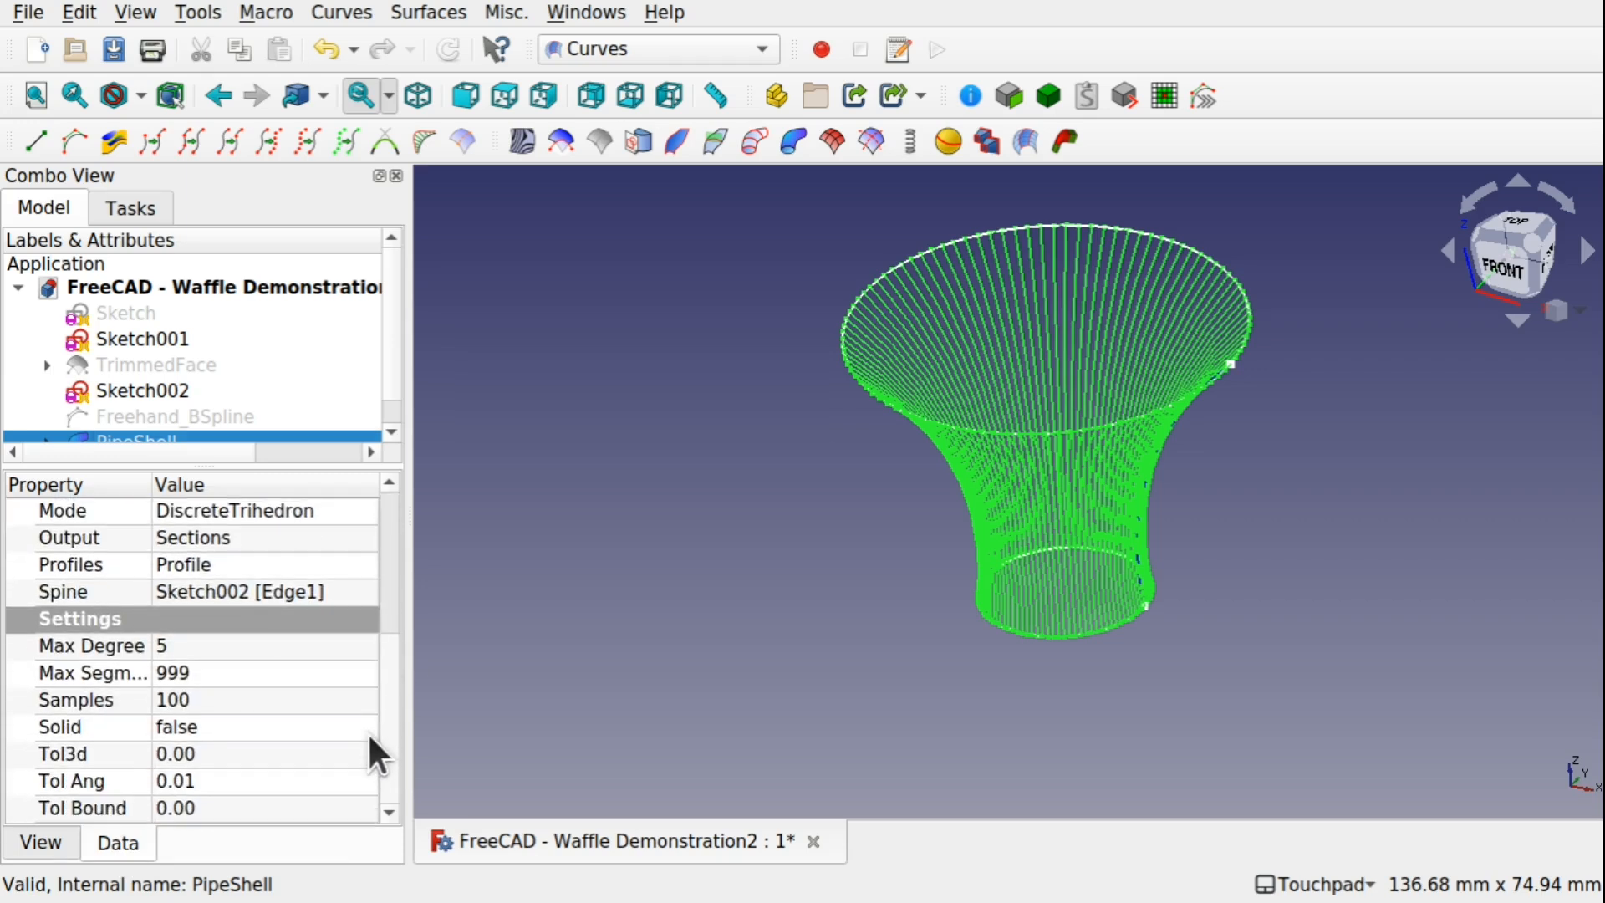
pyautogui.click(201, 700)
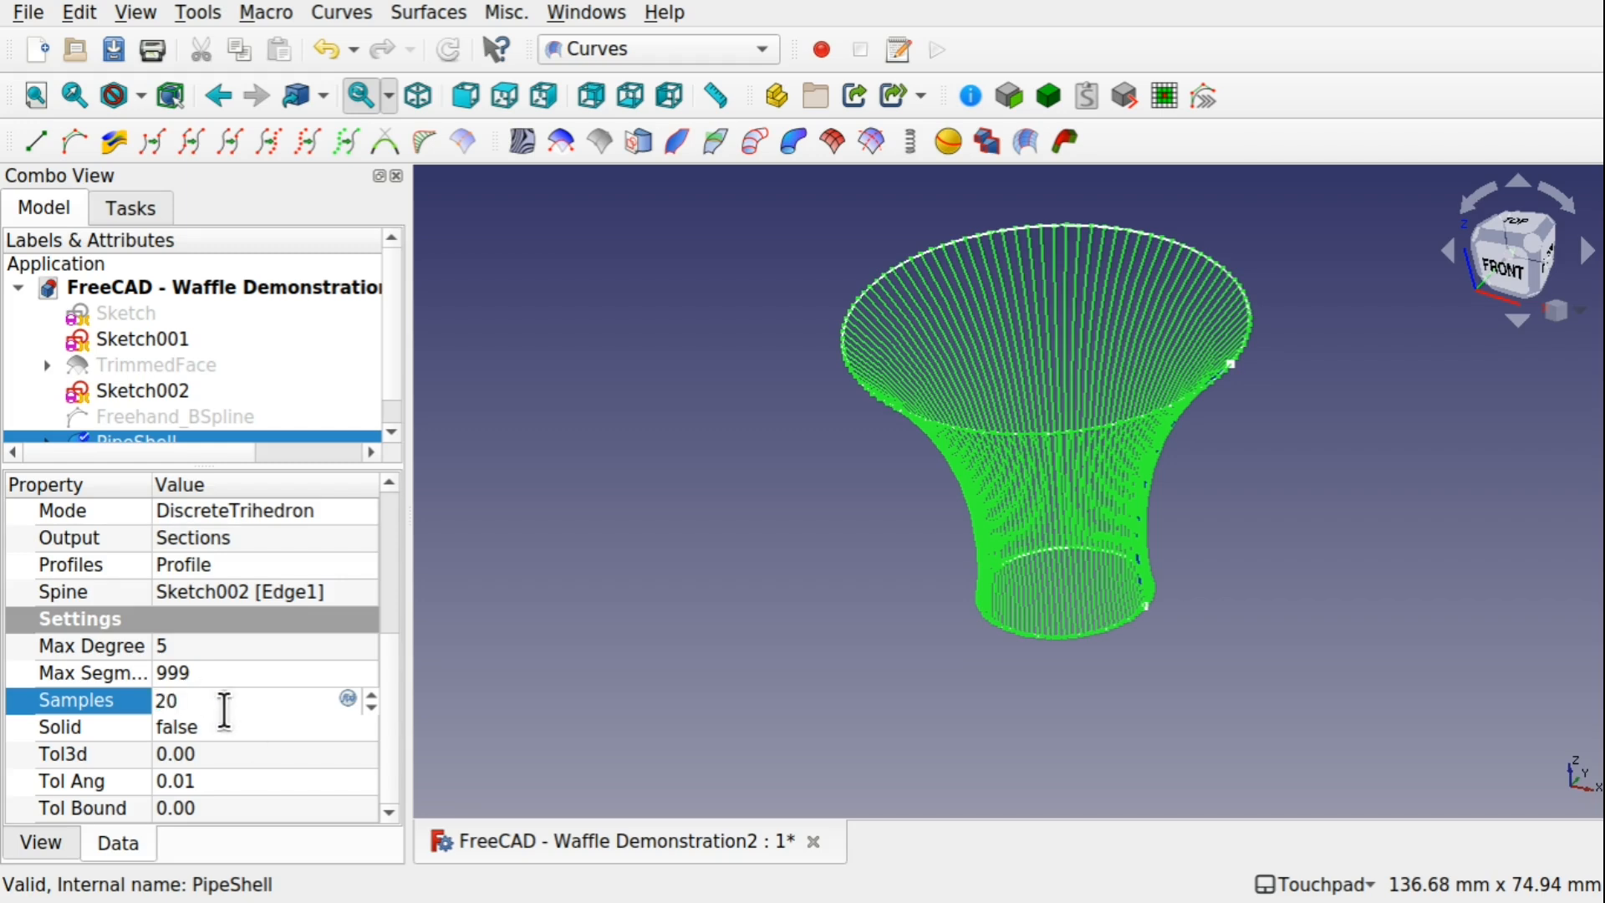
pyautogui.write('20')
pyautogui.click(243, 728)
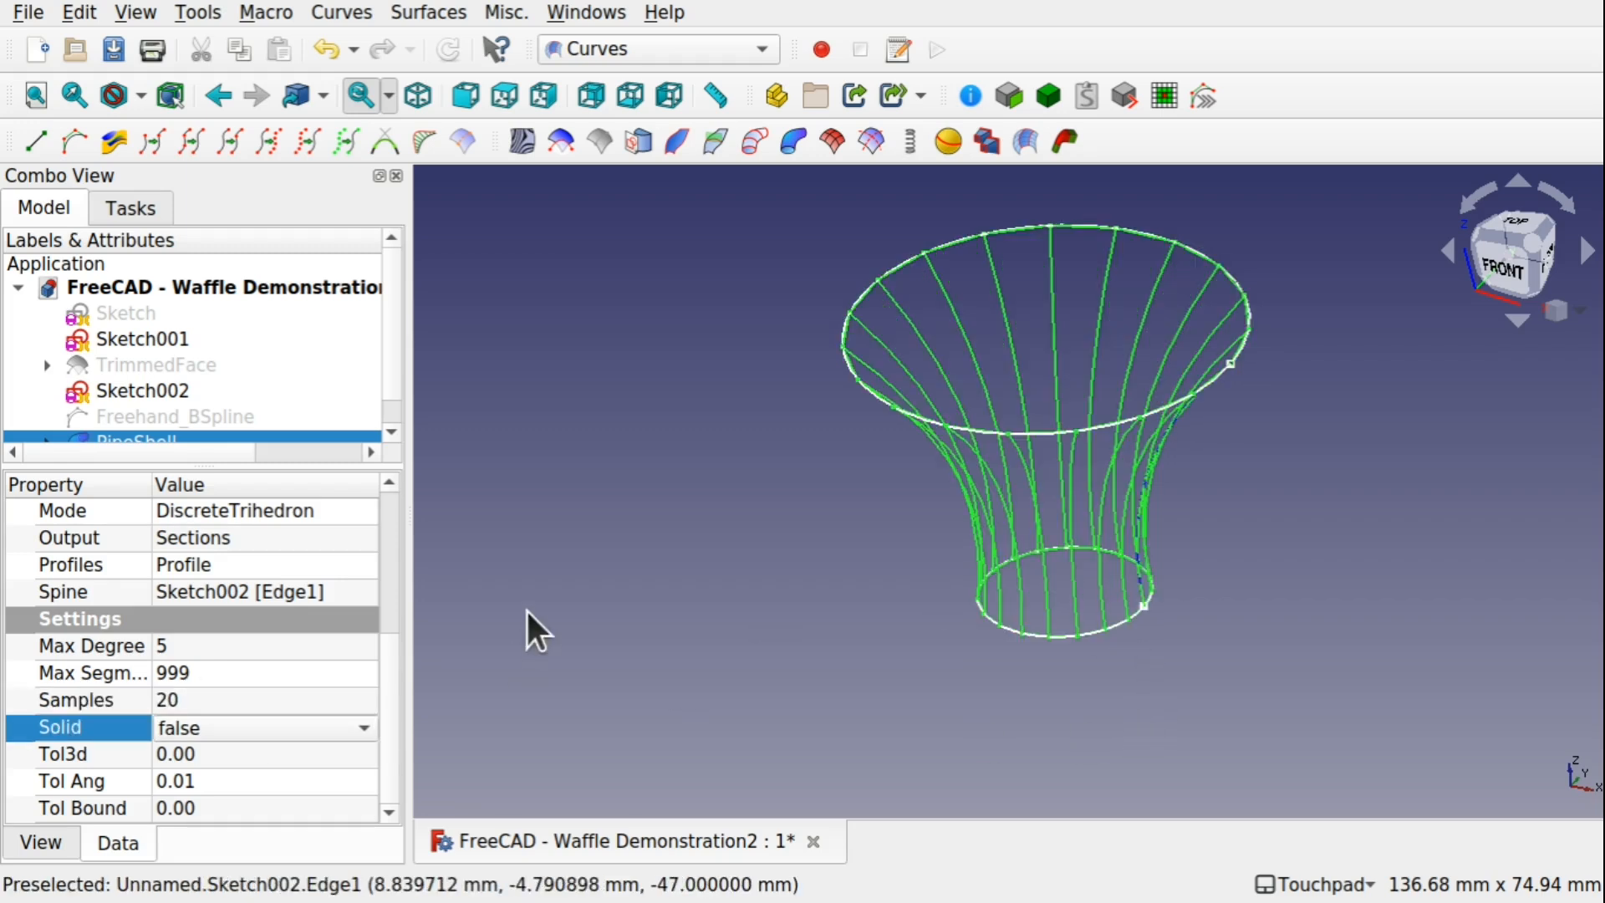
pyautogui.moveTo(763, 559)
pyautogui.keyDown('shift'); pyautogui.mouseDown()
pyautogui.moveTo(865, 619)
pyautogui.moveTo(849, 499)
pyautogui.moveTo(784, 539)
pyautogui.mouseUp(); pyautogui.keyUp('shift')
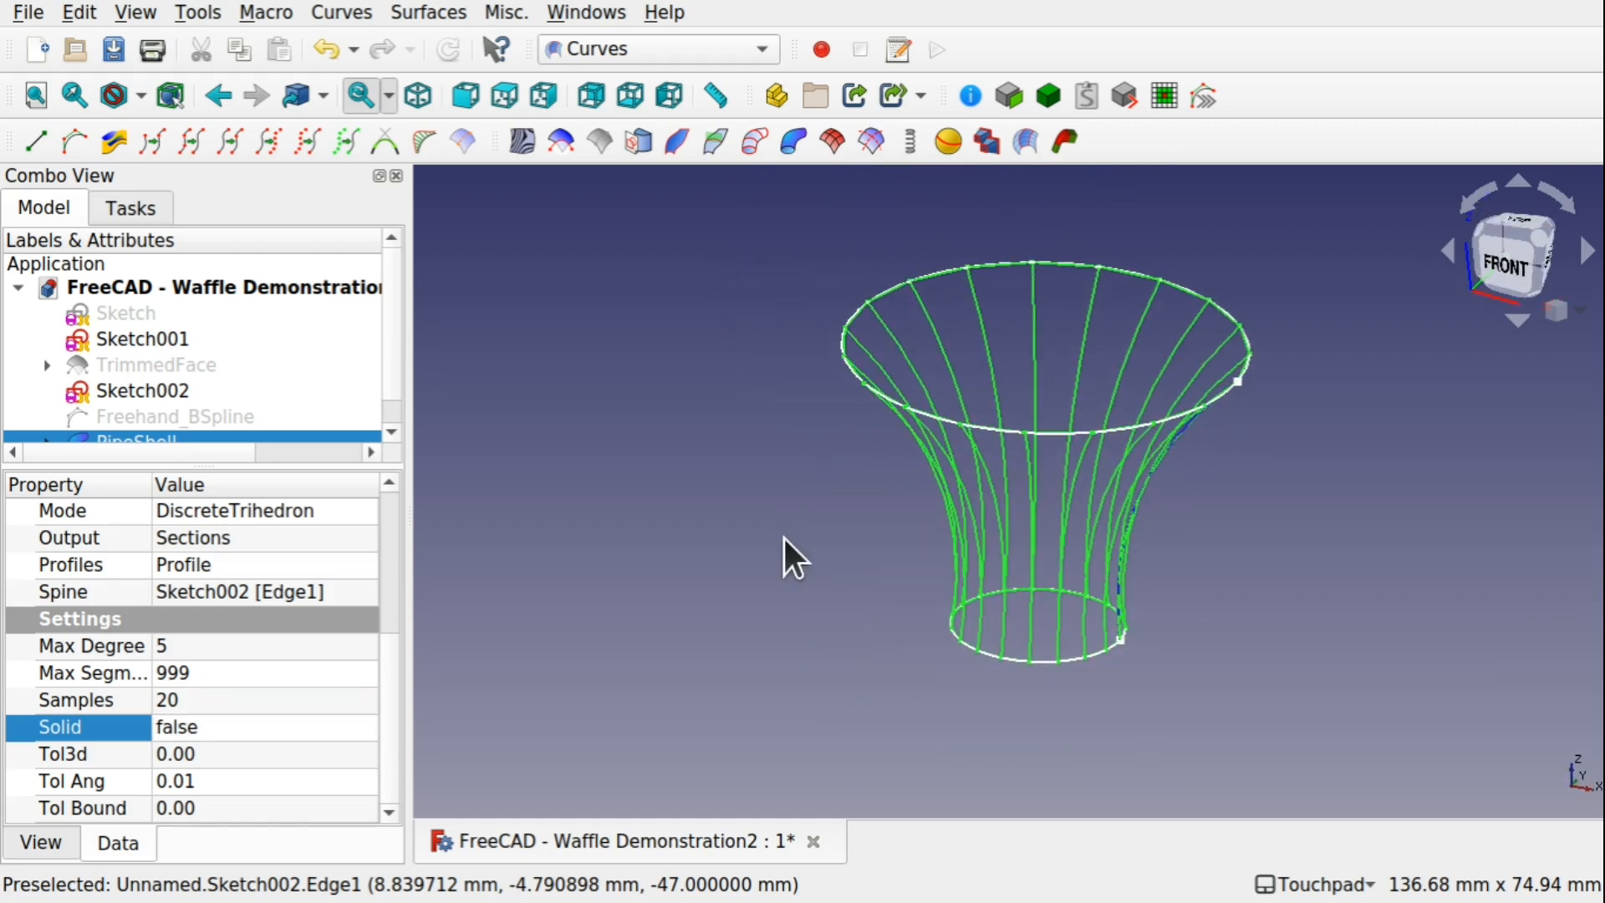
# Change the PipeShell's Output property to Surface
pyautogui.scroll(3, 394, 702)
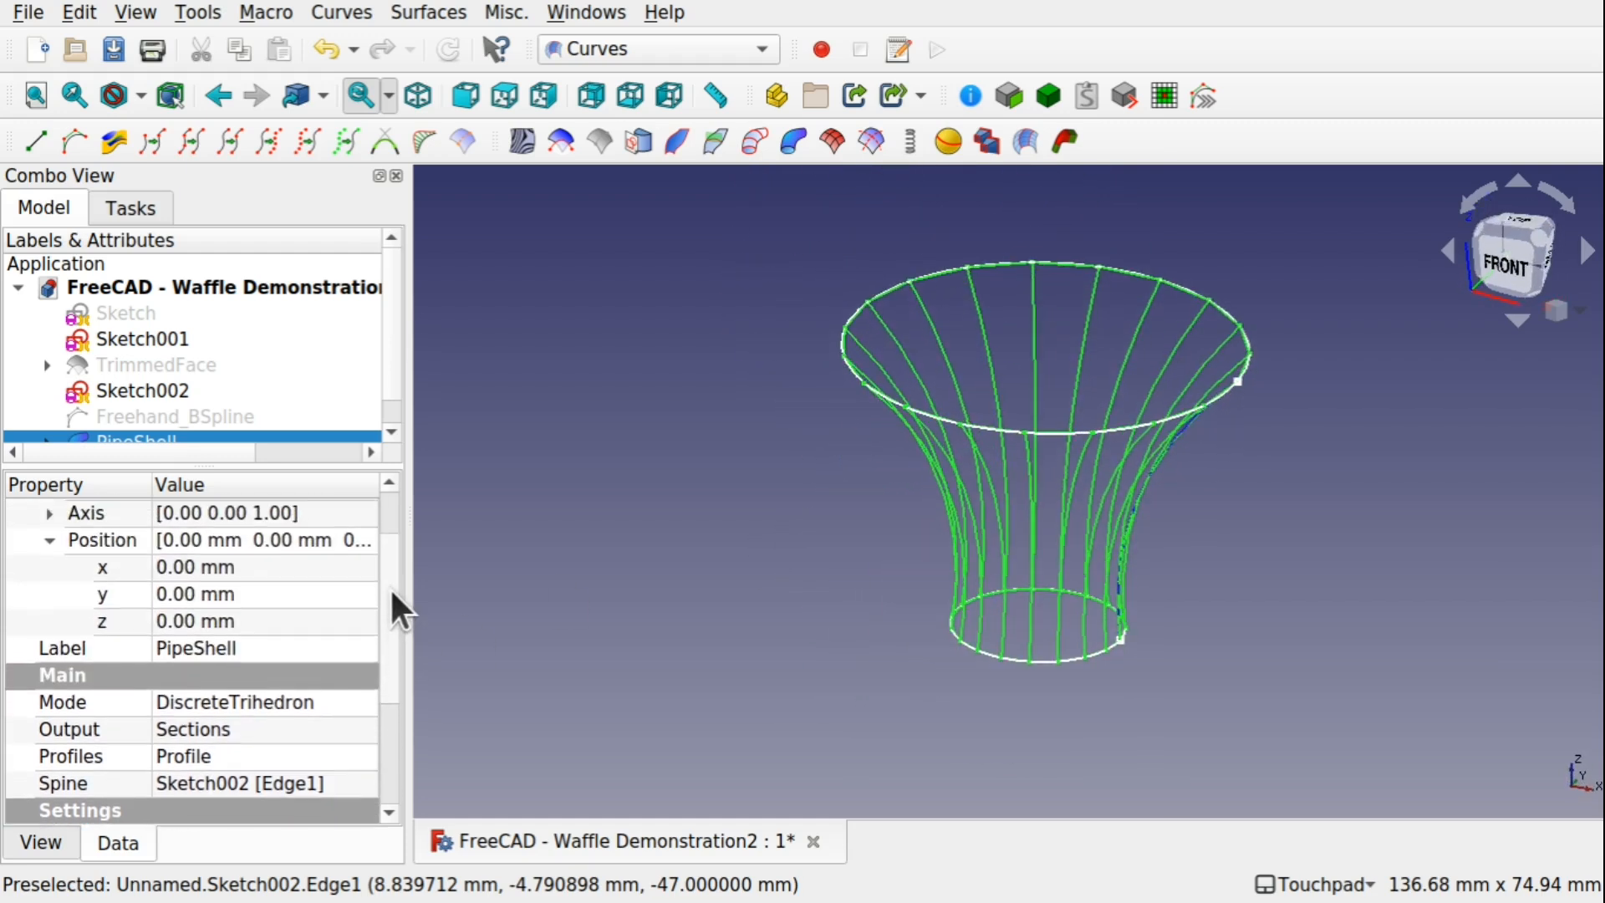
pyautogui.scroll(1, 400, 607)
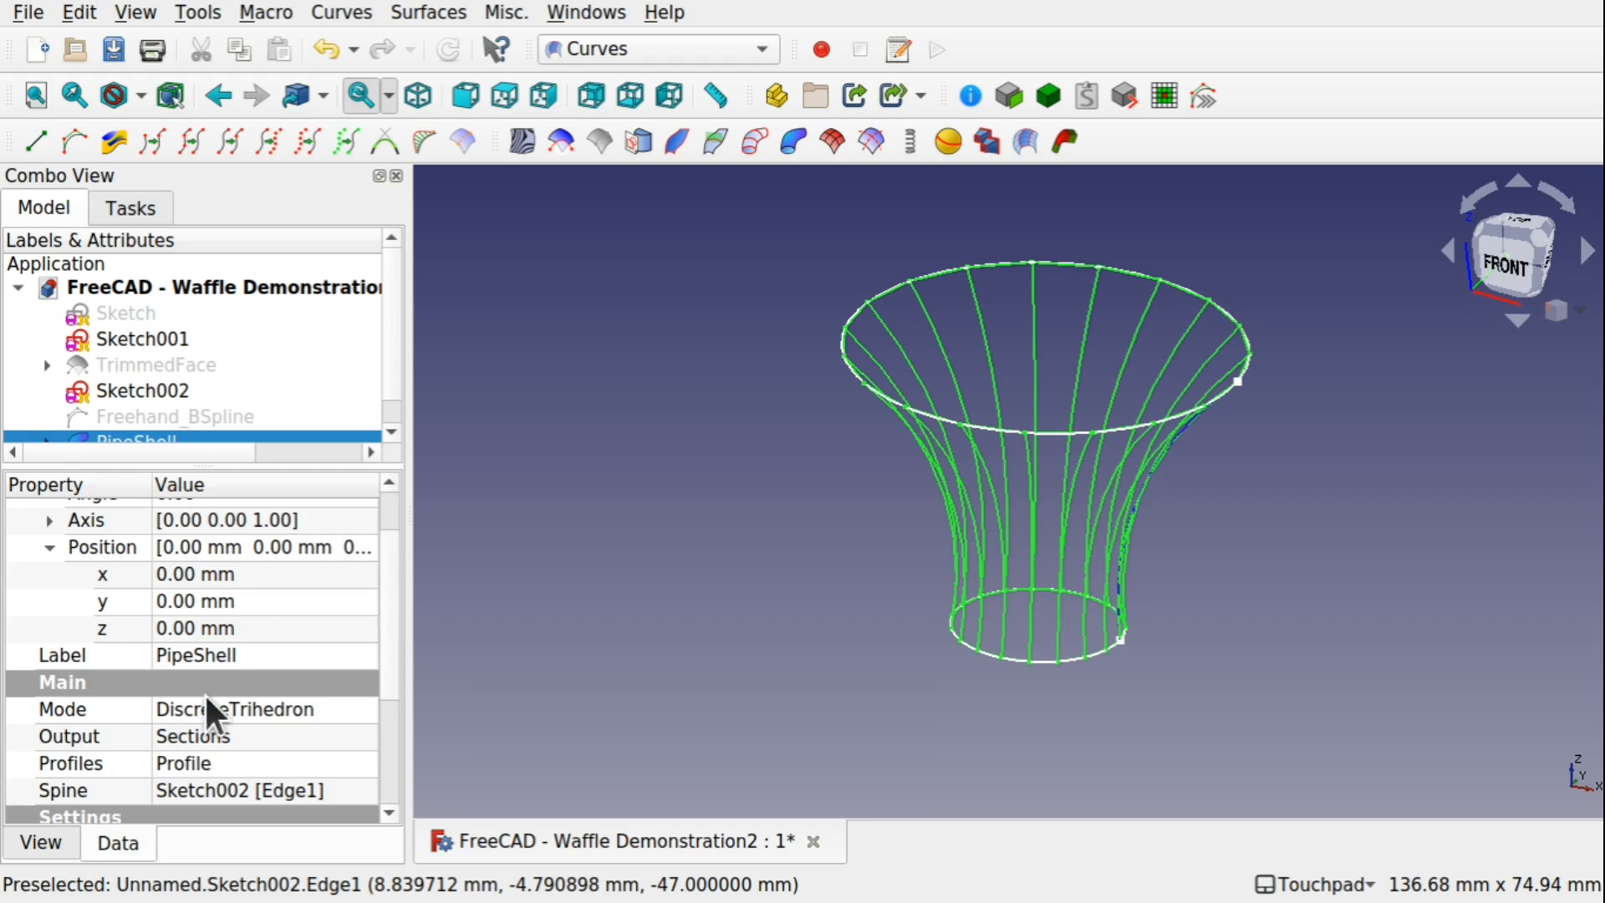
pyautogui.click(266, 738)
pyautogui.click(275, 739)
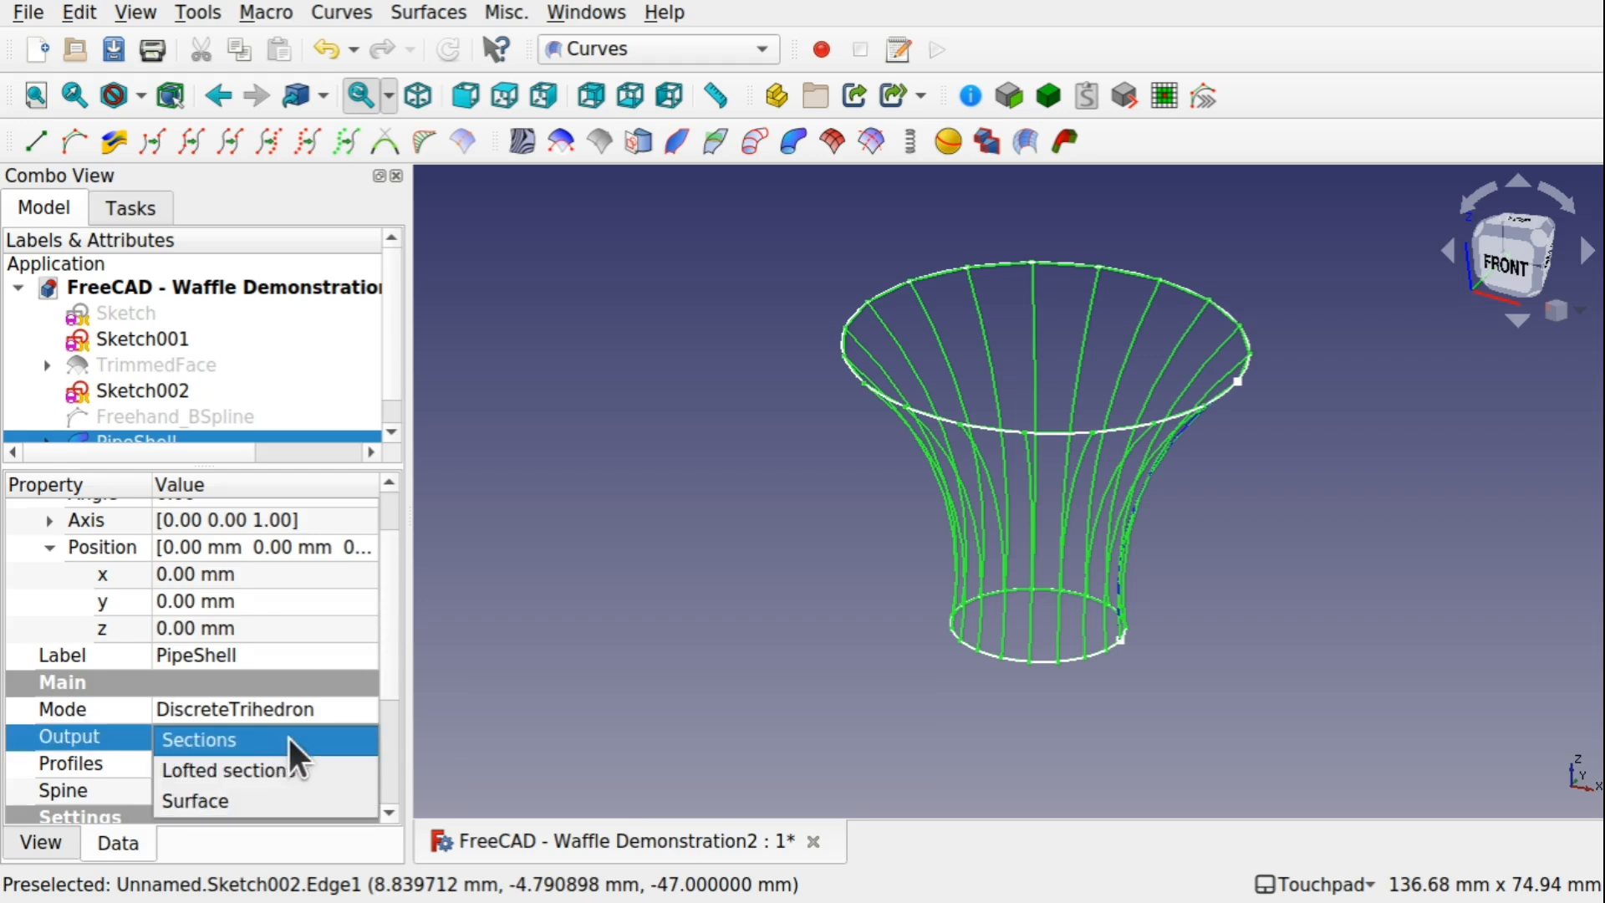
pyautogui.click(266, 799)
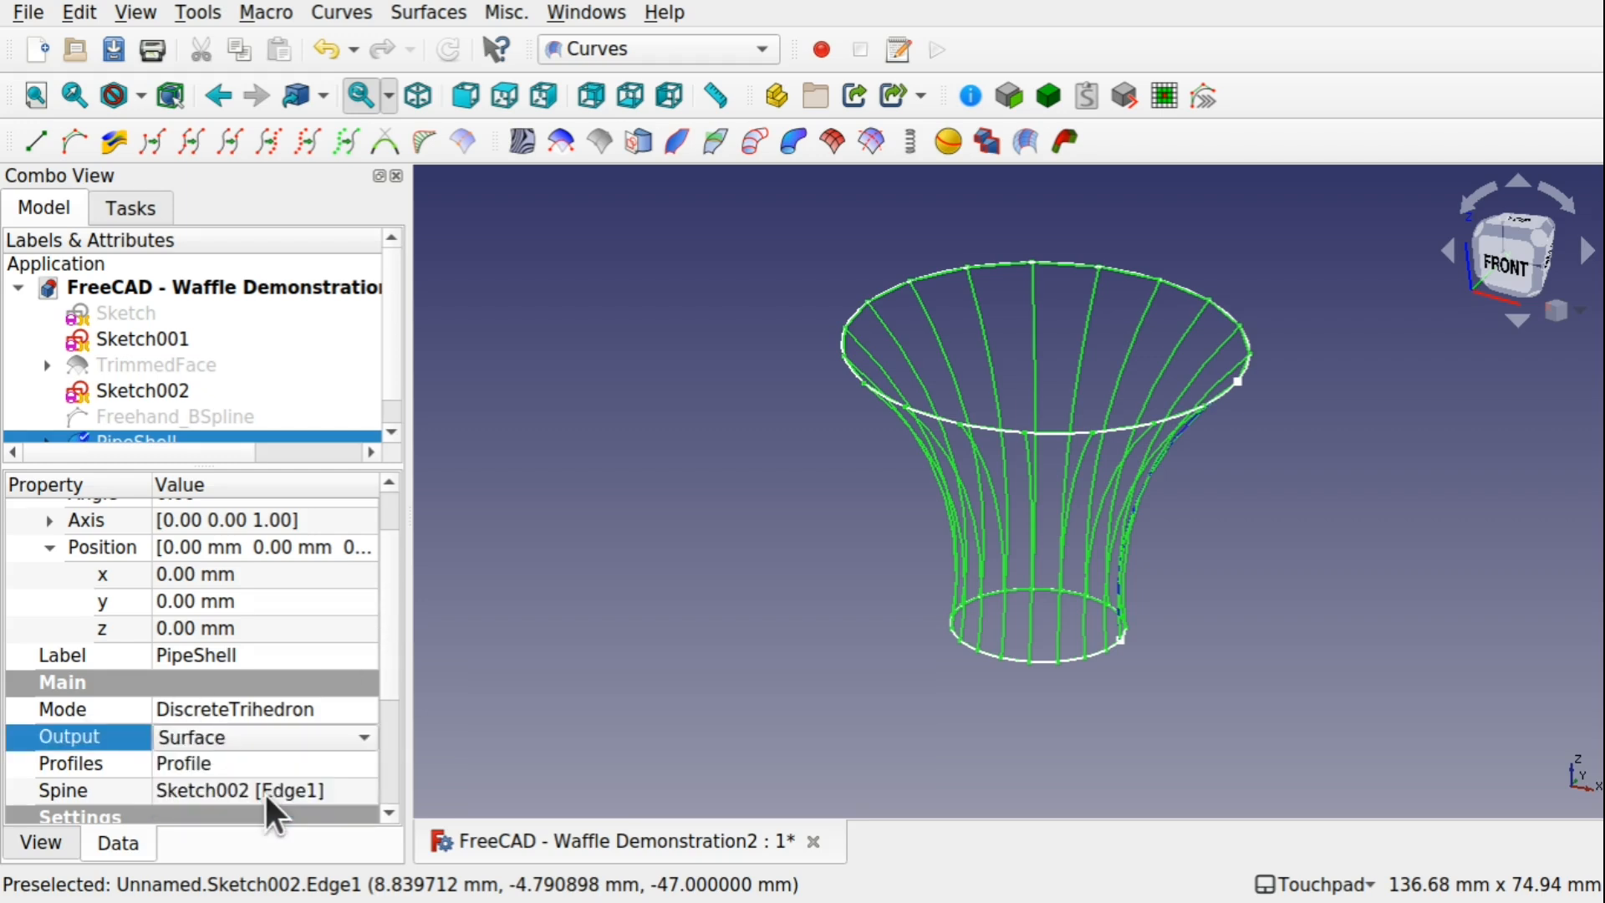
pyautogui.click(718, 637)
pyautogui.keyDown('shift'); pyautogui.moveTo(1109, 443); pyautogui.dragTo(1073, 436); pyautogui.keyUp('shift')
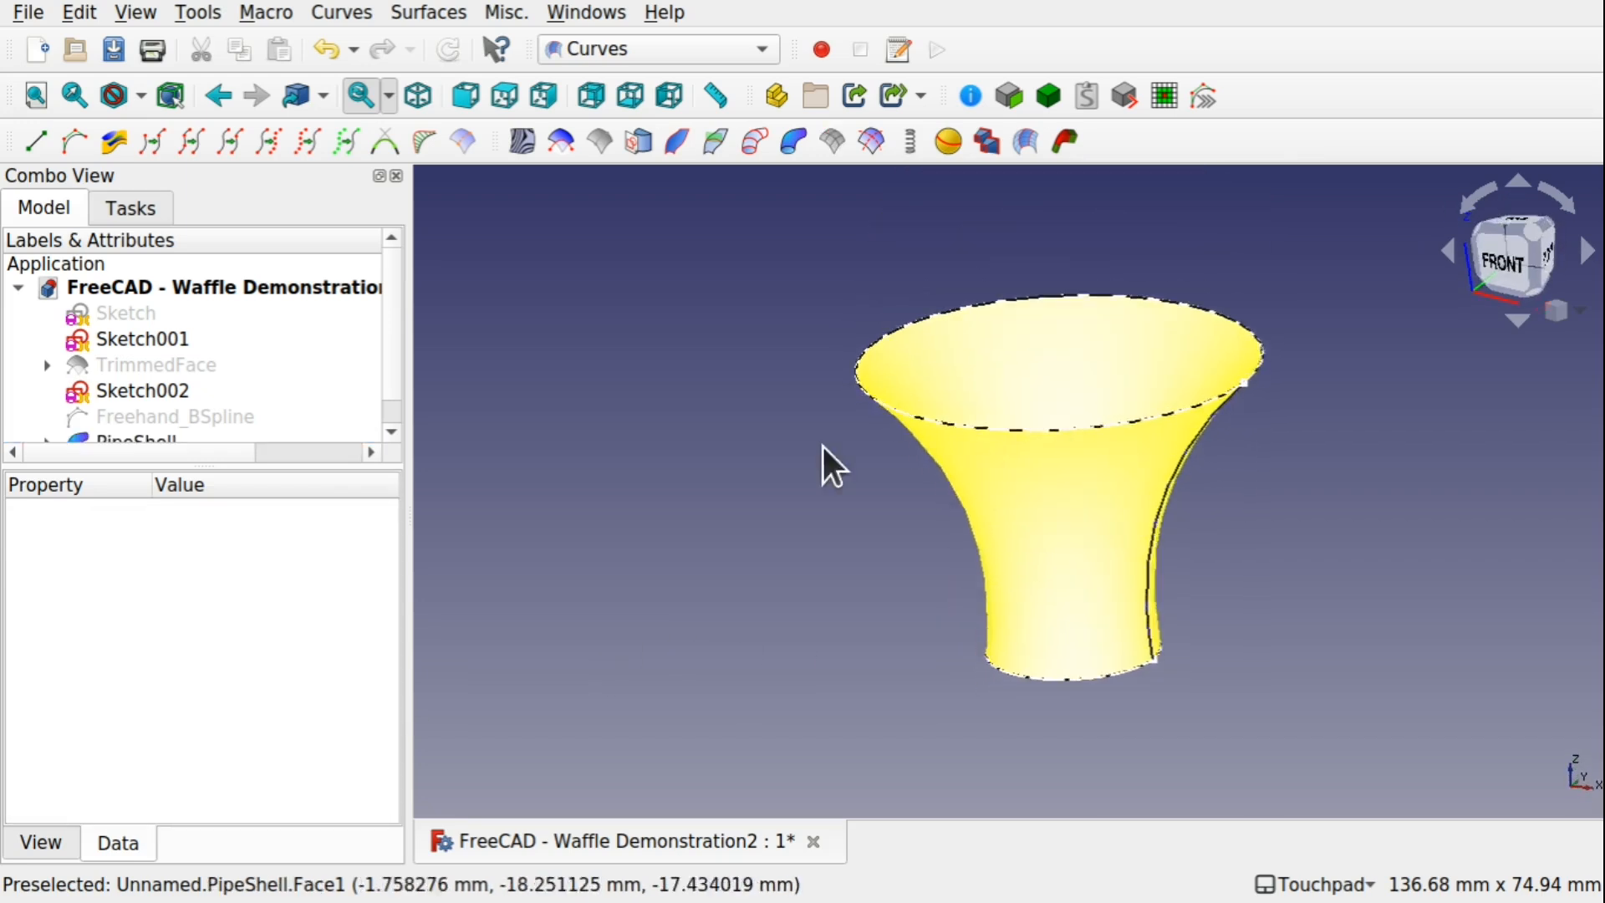
# Show TrimmedFace again above the PipeShell surface and view both surfaces together
pyautogui.click(177, 361)
pyautogui.press('space')
pyautogui.keyDown('shift'); pyautogui.moveTo(870, 512); pyautogui.dragTo(1025, 440); pyautogui.keyUp('shift')
pyautogui.scroll(-5, 1027, 459)
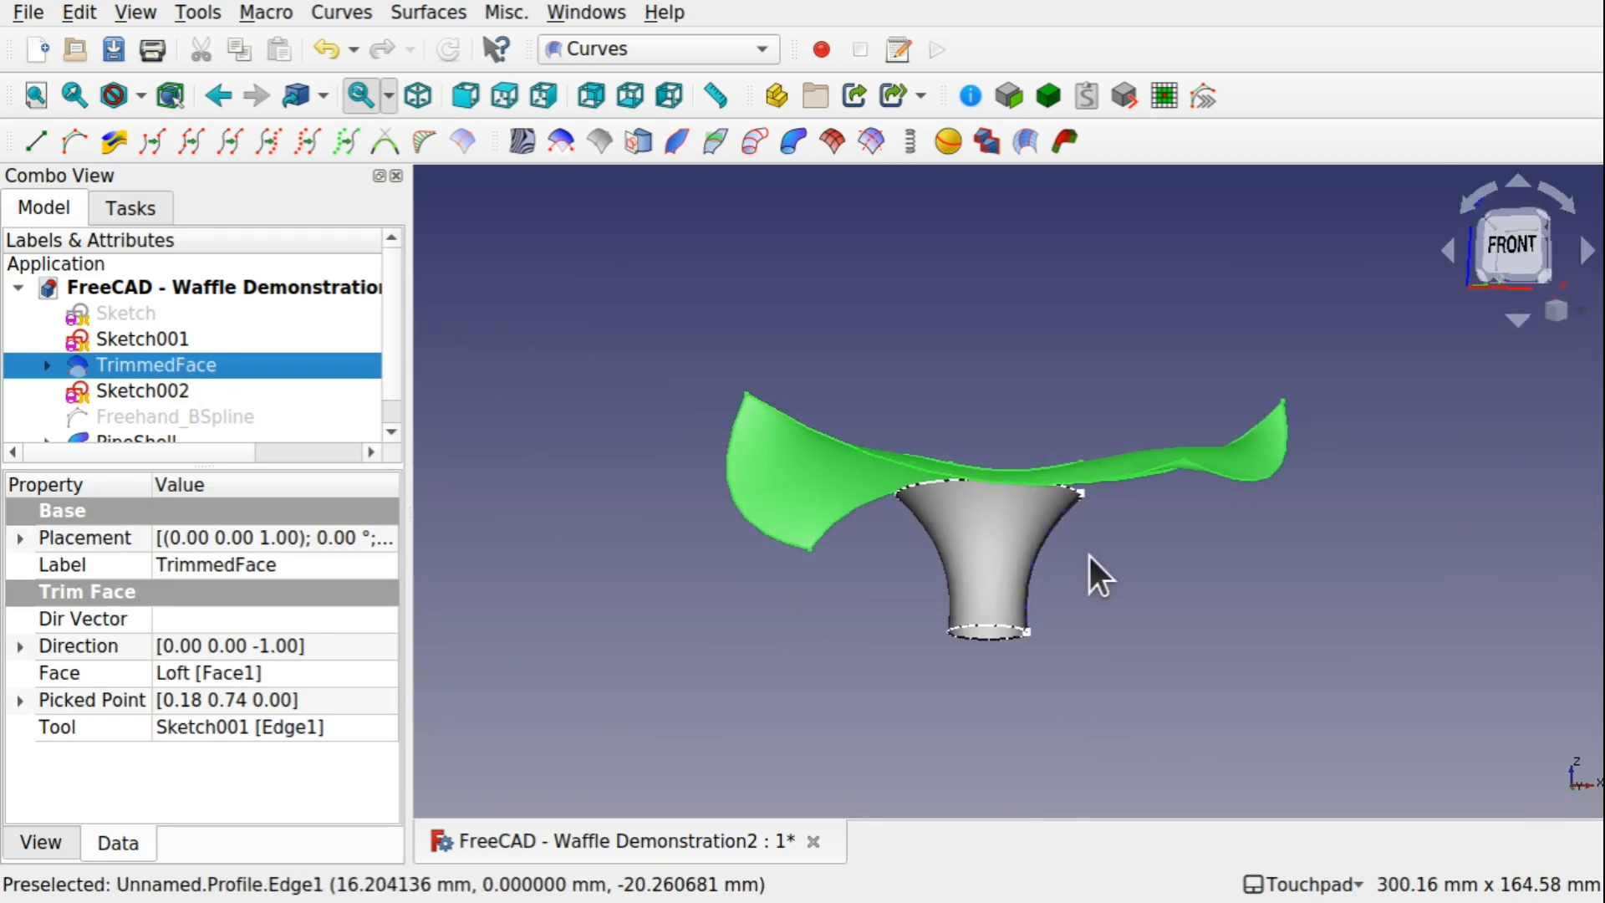
pyautogui.click(1088, 556)
pyautogui.keyDown('shift'); pyautogui.moveTo(1088, 557); pyautogui.dragTo(1029, 552); pyautogui.keyUp('shift')
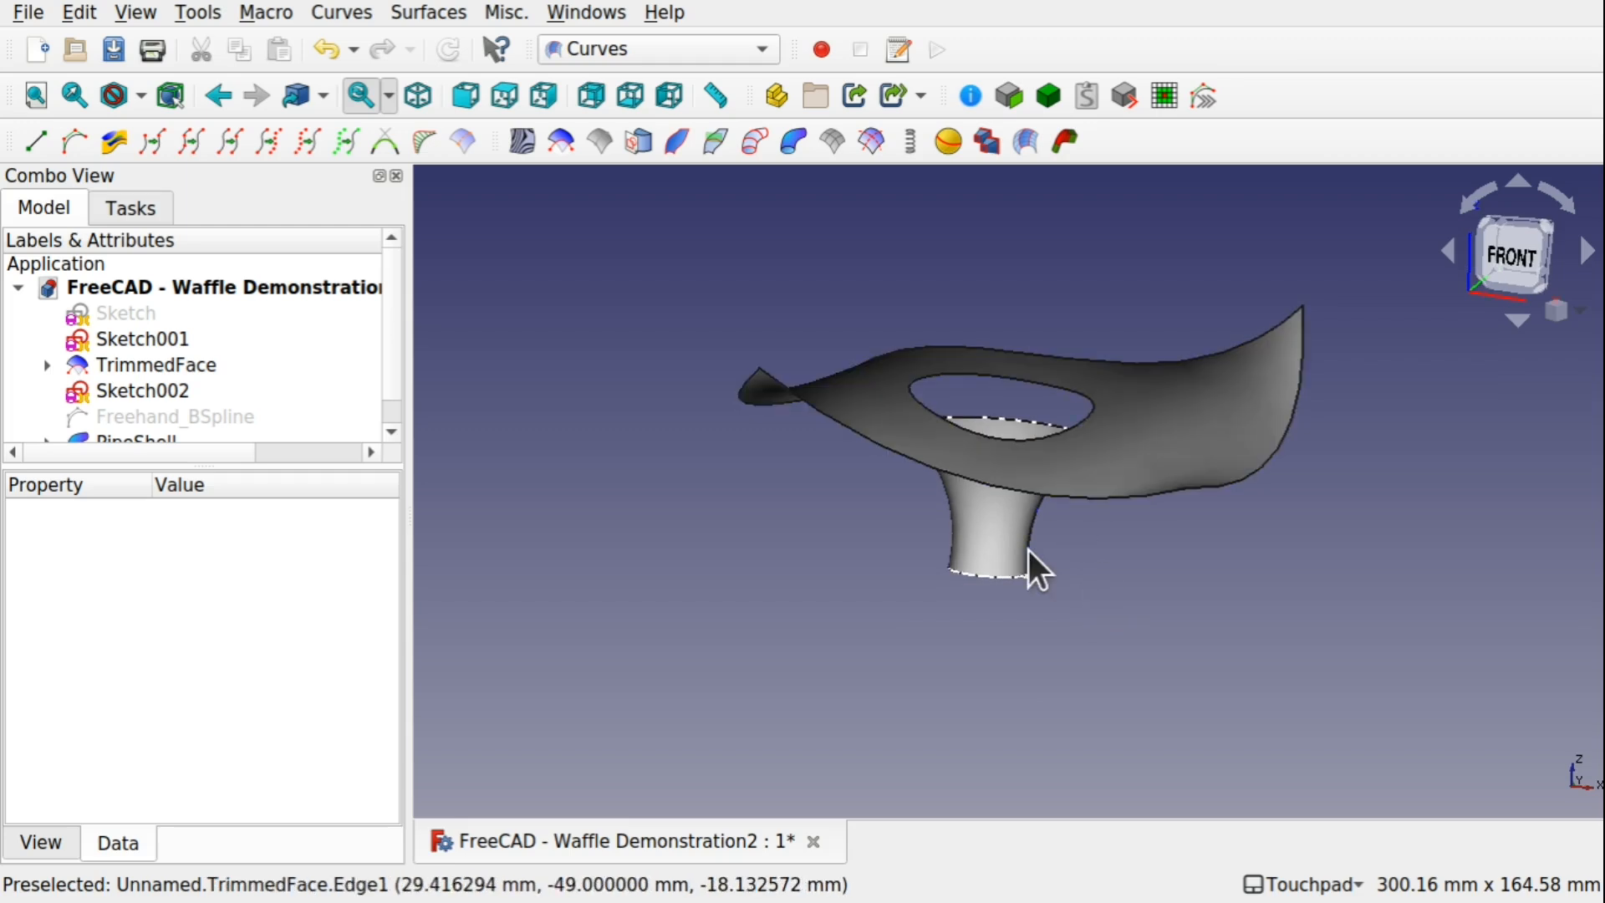
# Hide Sketch002 and Sketch001 so only the surfaces remain, and check them from the front
pyautogui.click(140, 399)
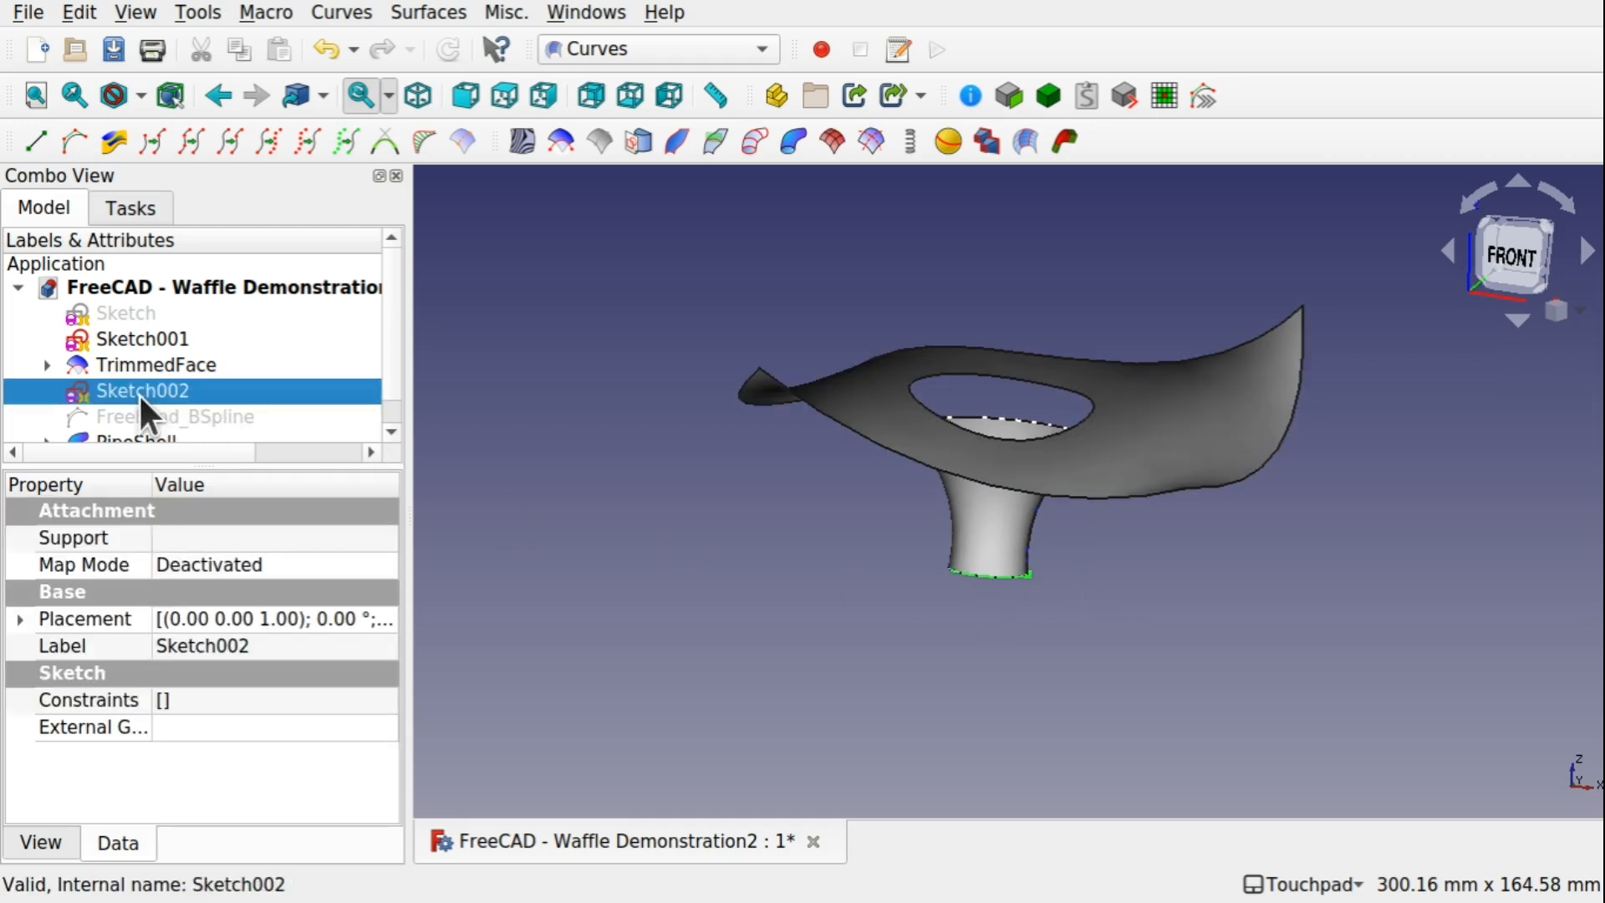
pyautogui.click(171, 343)
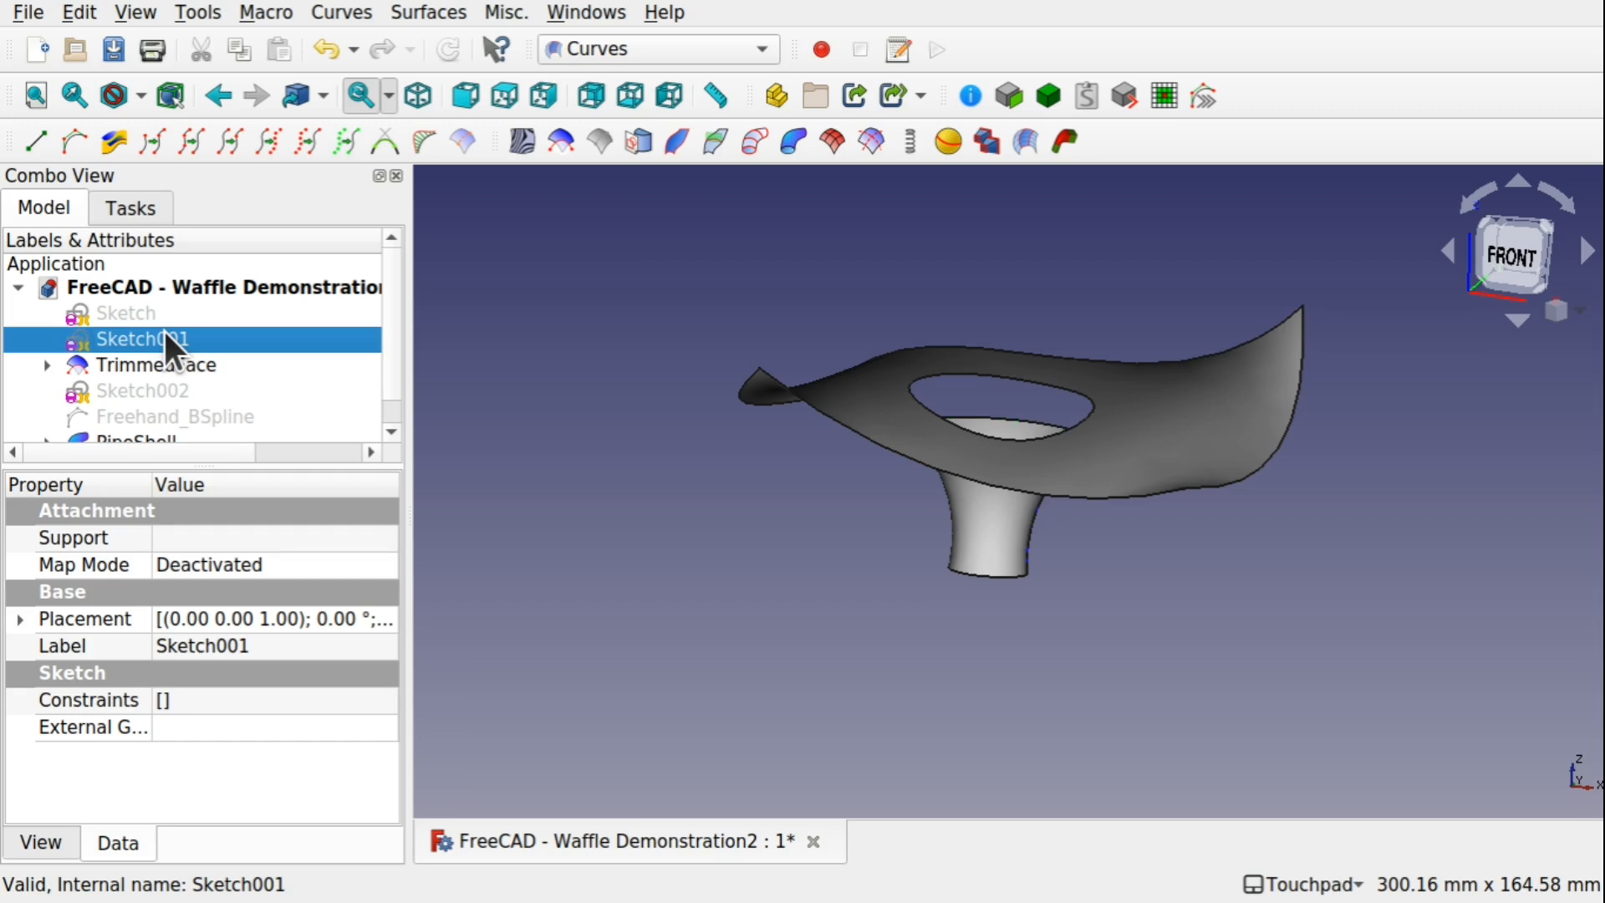
pyautogui.keyDown('alt'); pyautogui.moveTo(978, 566); pyautogui.dragTo(1078, 615); pyautogui.keyUp('alt')
pyautogui.scroll(5, 1014, 537)
pyautogui.scroll(-3, 1079, 615)
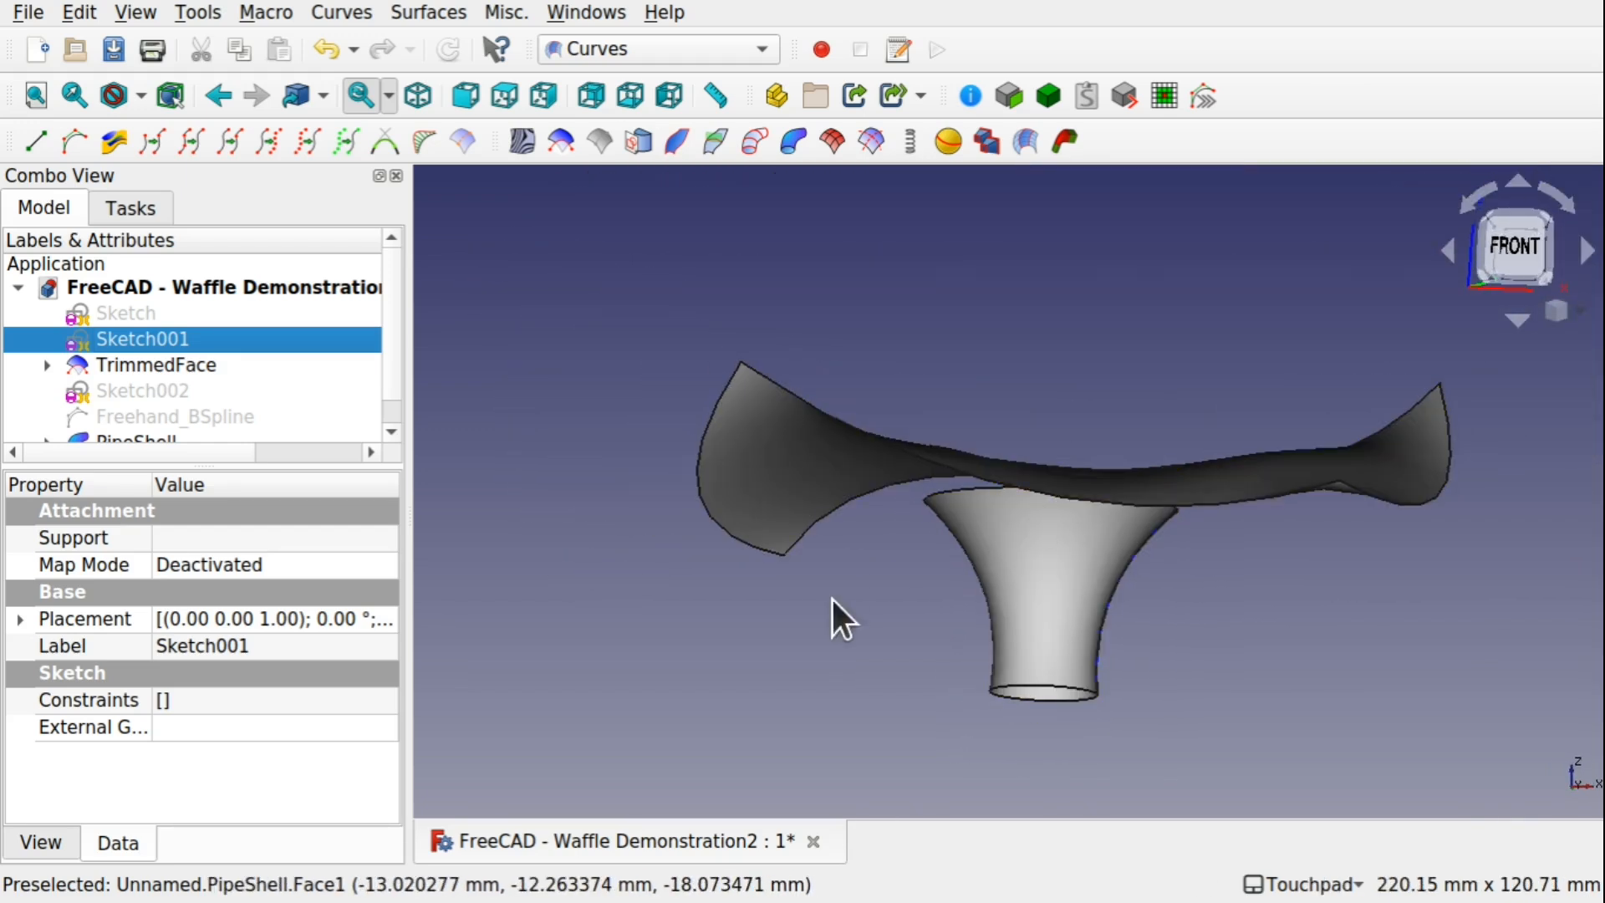
# Switch to the Part workbench and orbit to a tilted front view of the two surfaces
pyautogui.click(616, 52)
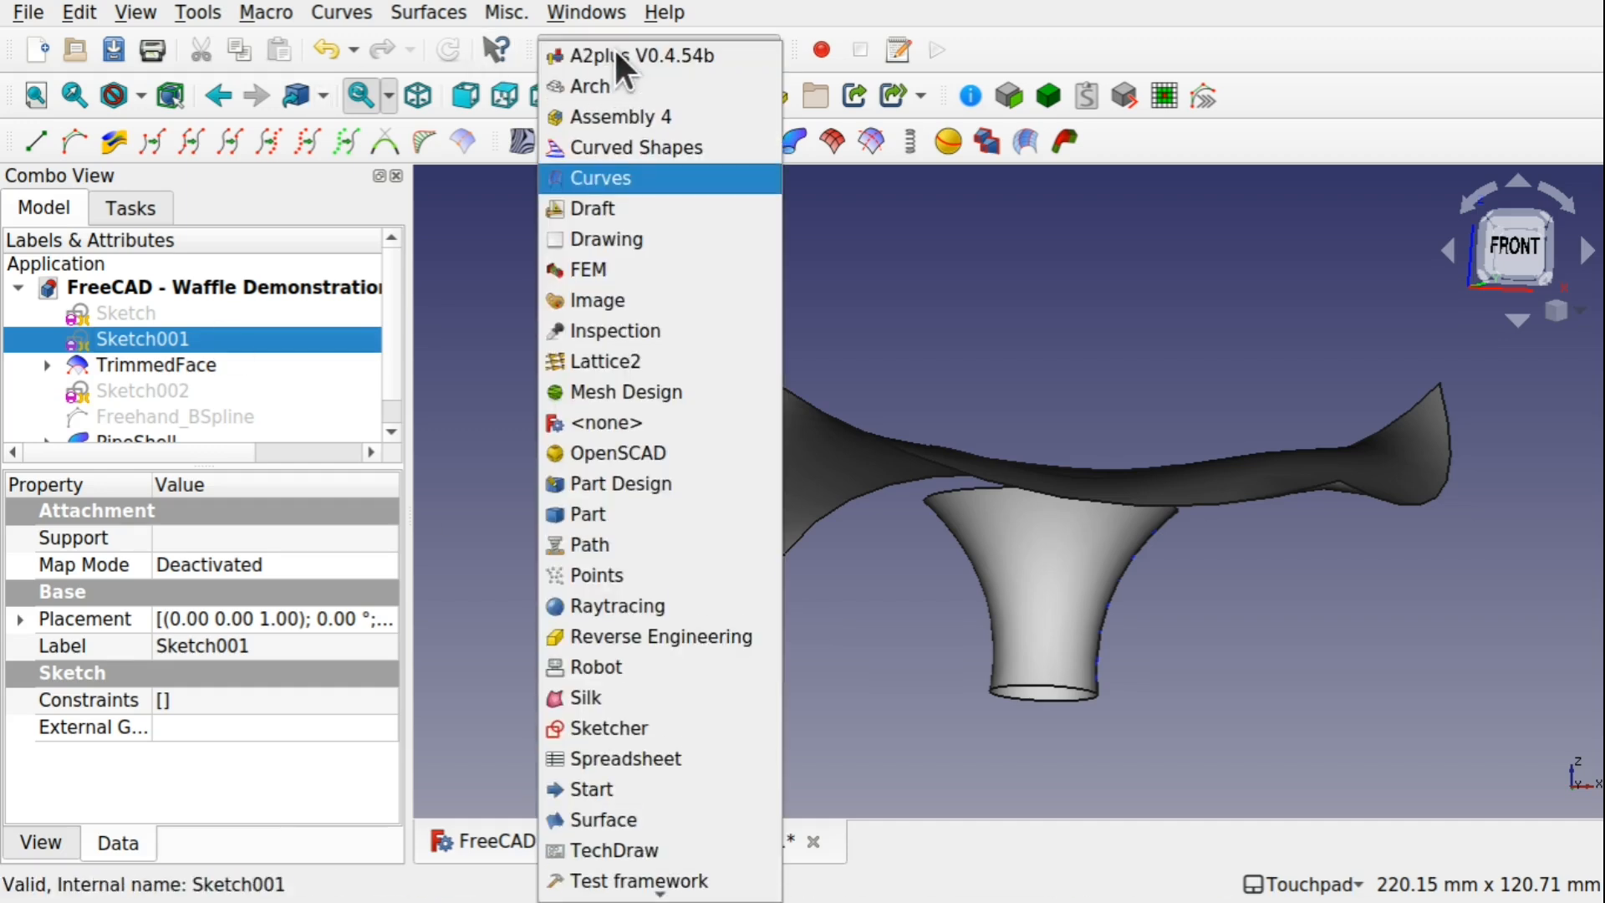
pyautogui.click(589, 514)
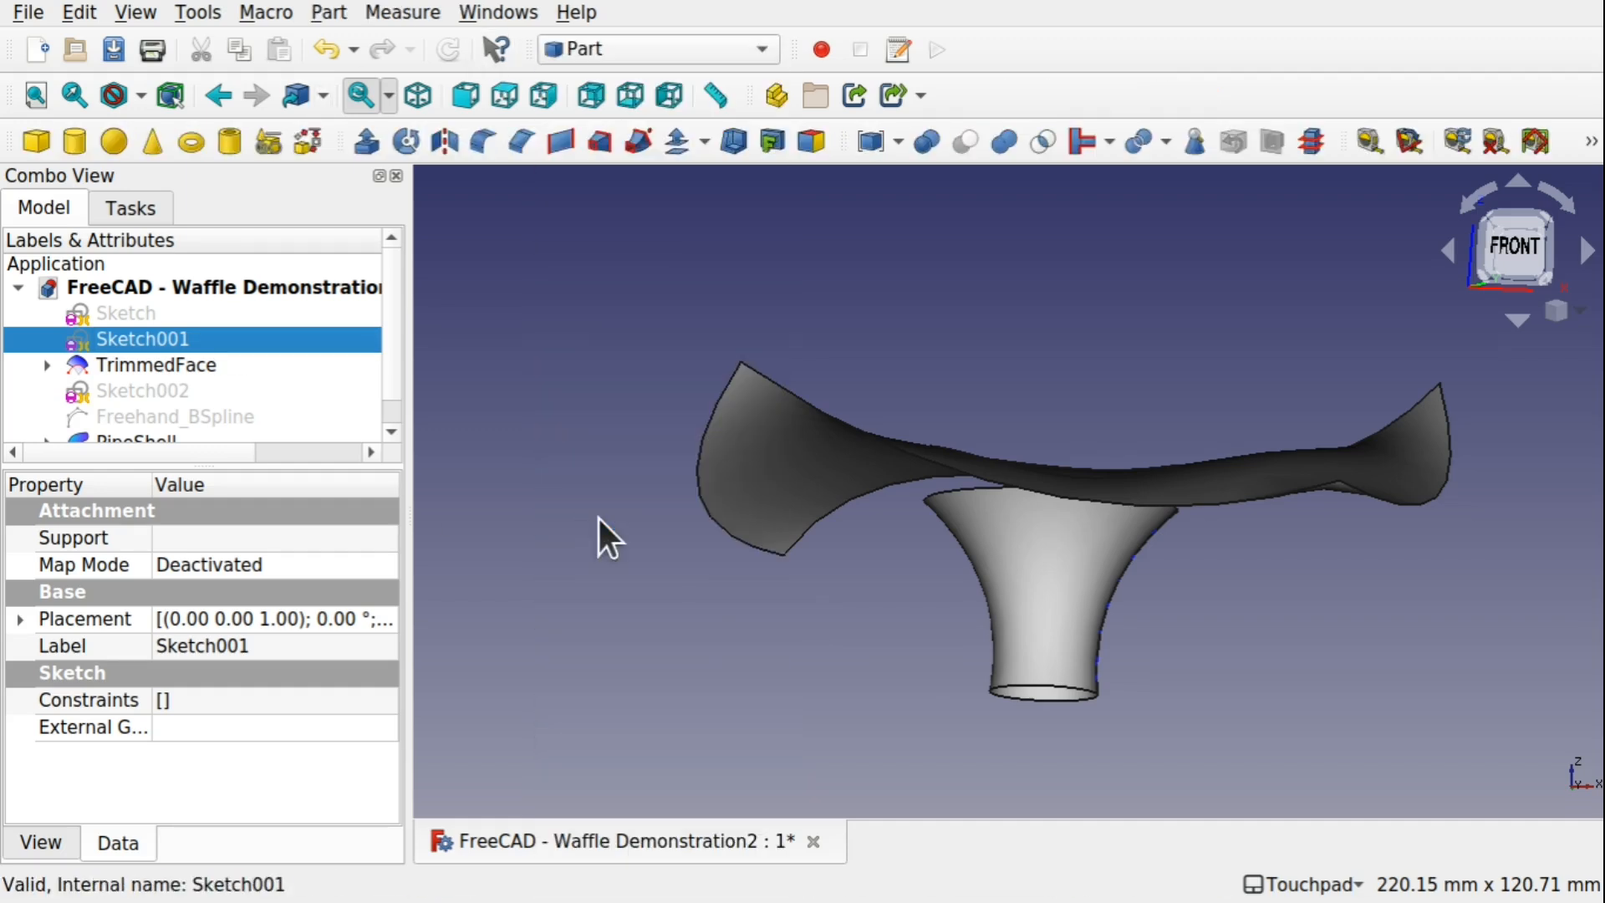
pyautogui.moveTo(743, 368); pyautogui.dragTo(1154, 335, button='middle')
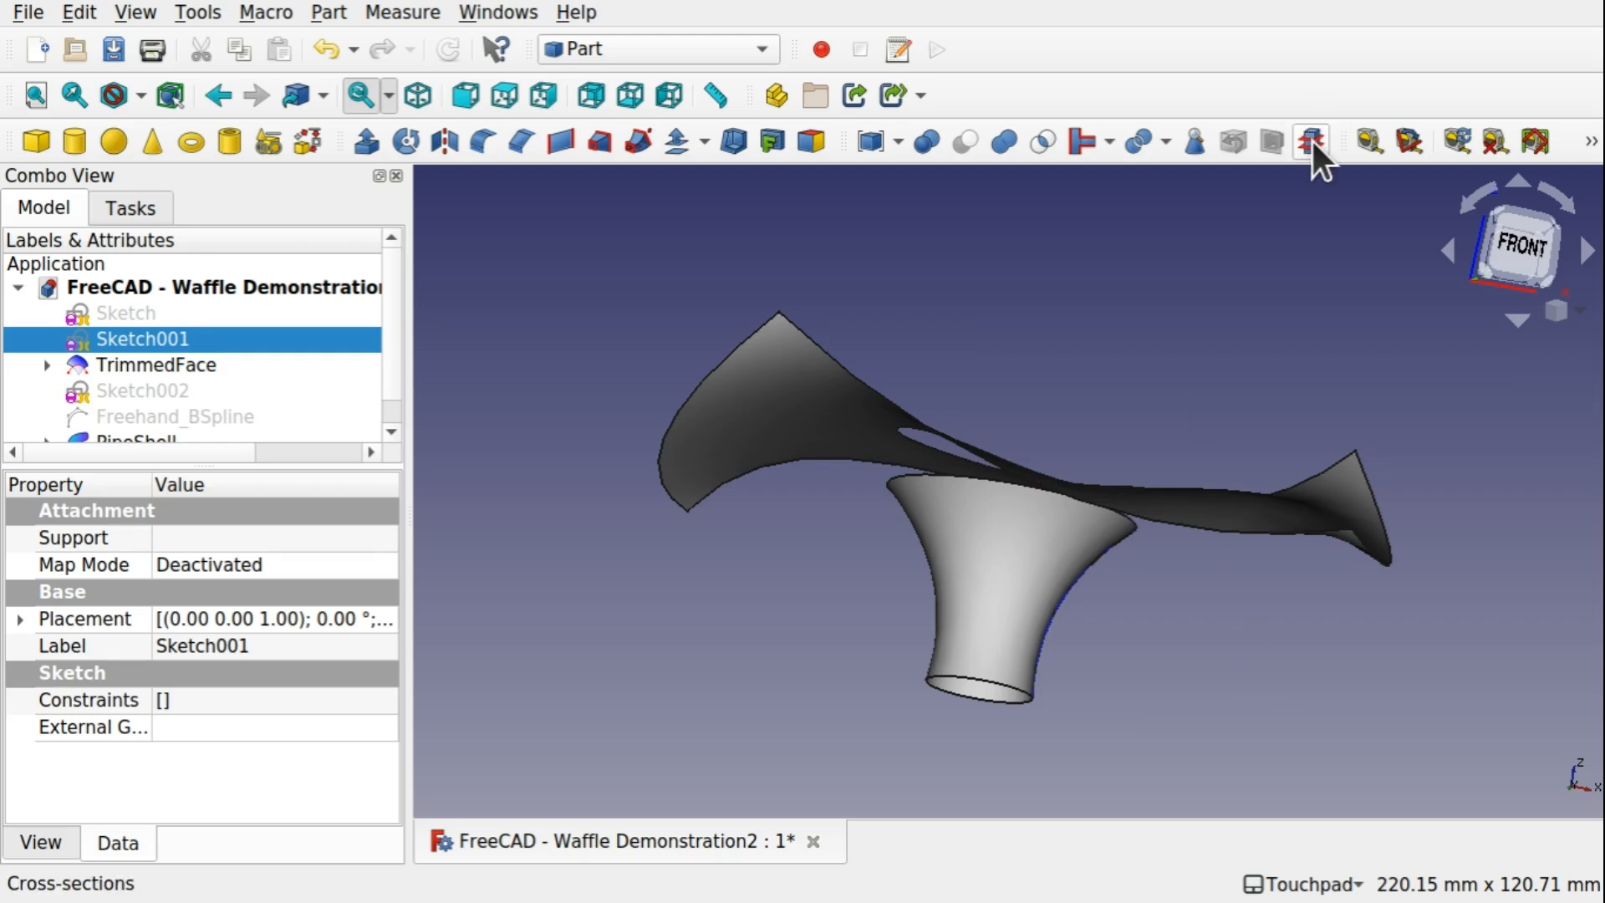
# Combine TrimmedFace and the PipeShell surface into a single compound
pyautogui.moveTo(1061, 412); pyautogui.dragTo(1111, 401, button='middle')
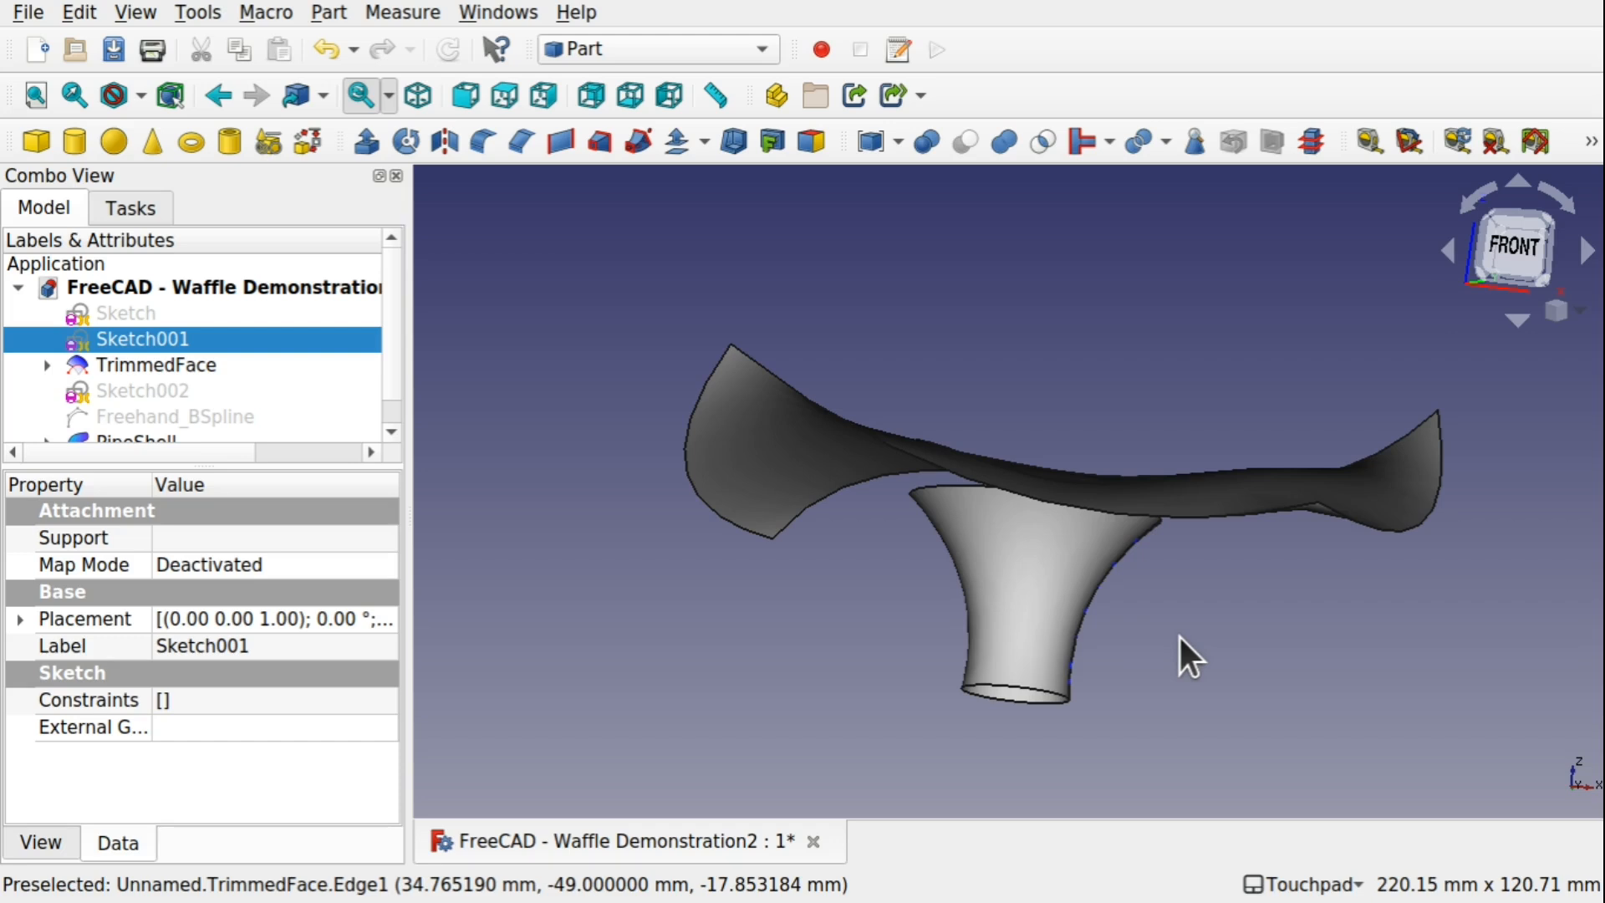
pyautogui.moveTo(1187, 657); pyautogui.dragTo(1050, 544, button='middle')
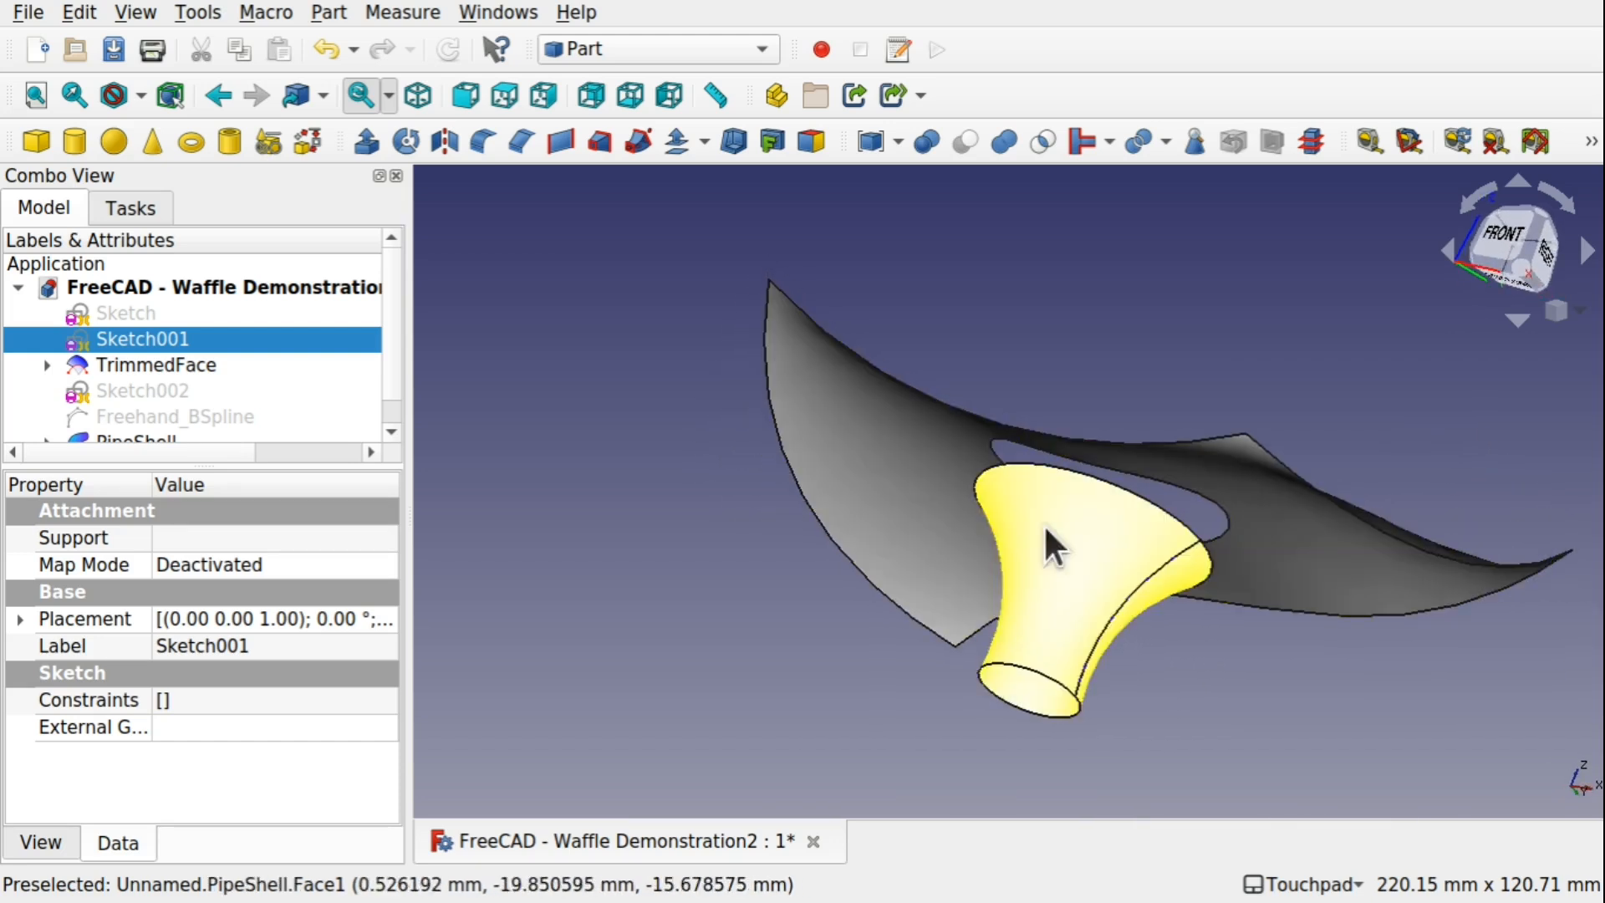
pyautogui.moveTo(1050, 610); pyautogui.dragTo(1132, 644, button='middle')
pyautogui.click(790, 515)
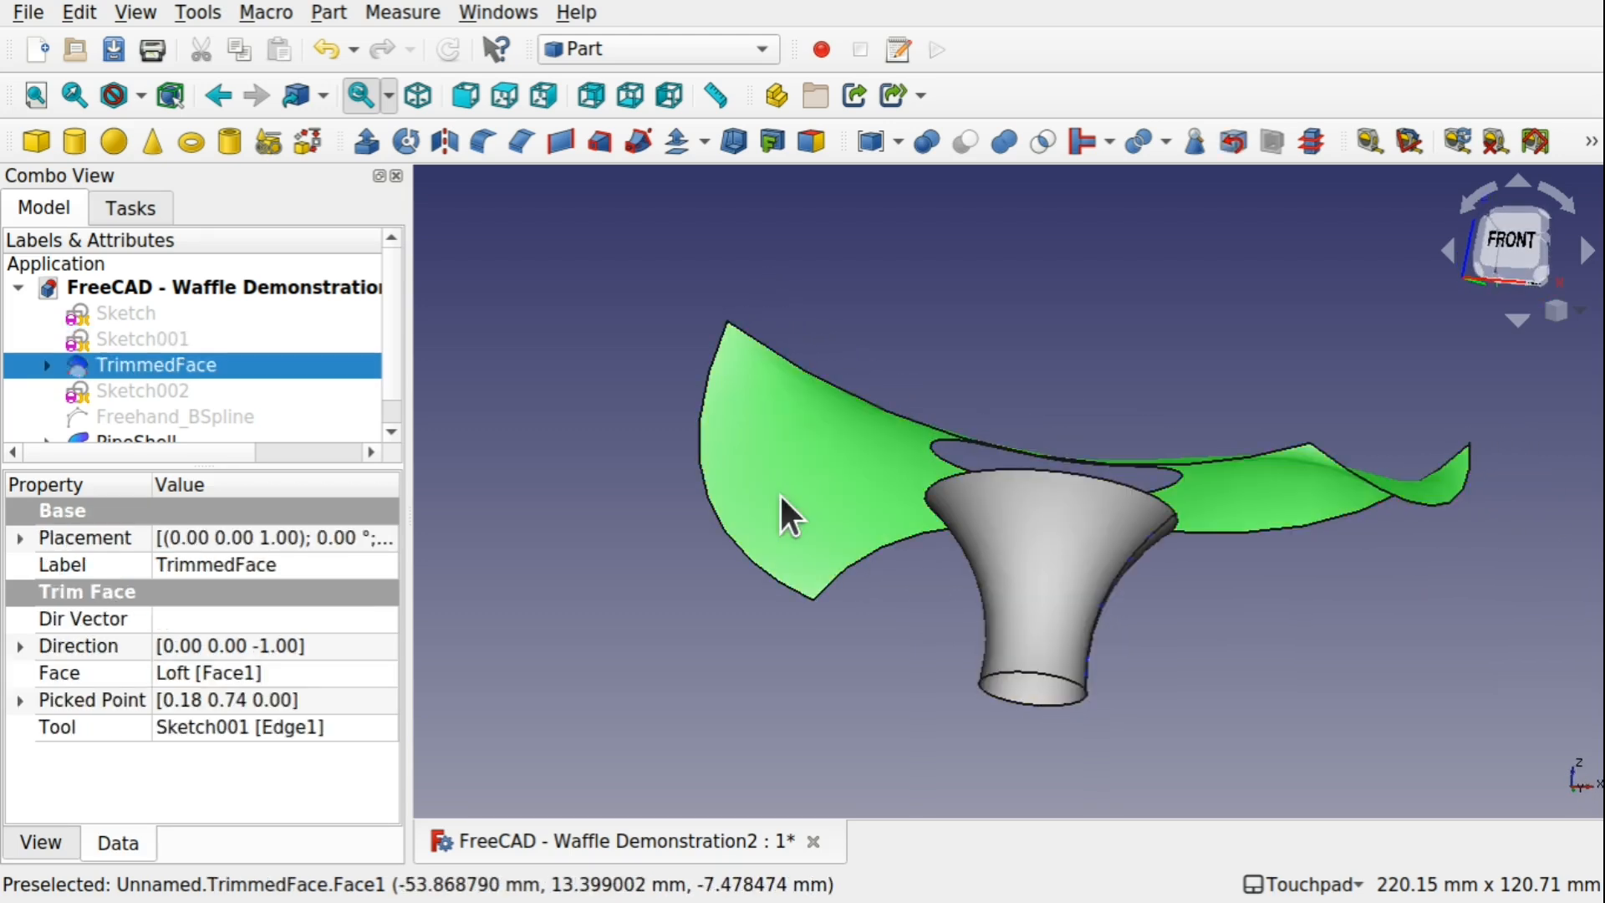
pyautogui.keyDown('ctrl'); pyautogui.click(1050, 575); pyautogui.keyUp('ctrl')
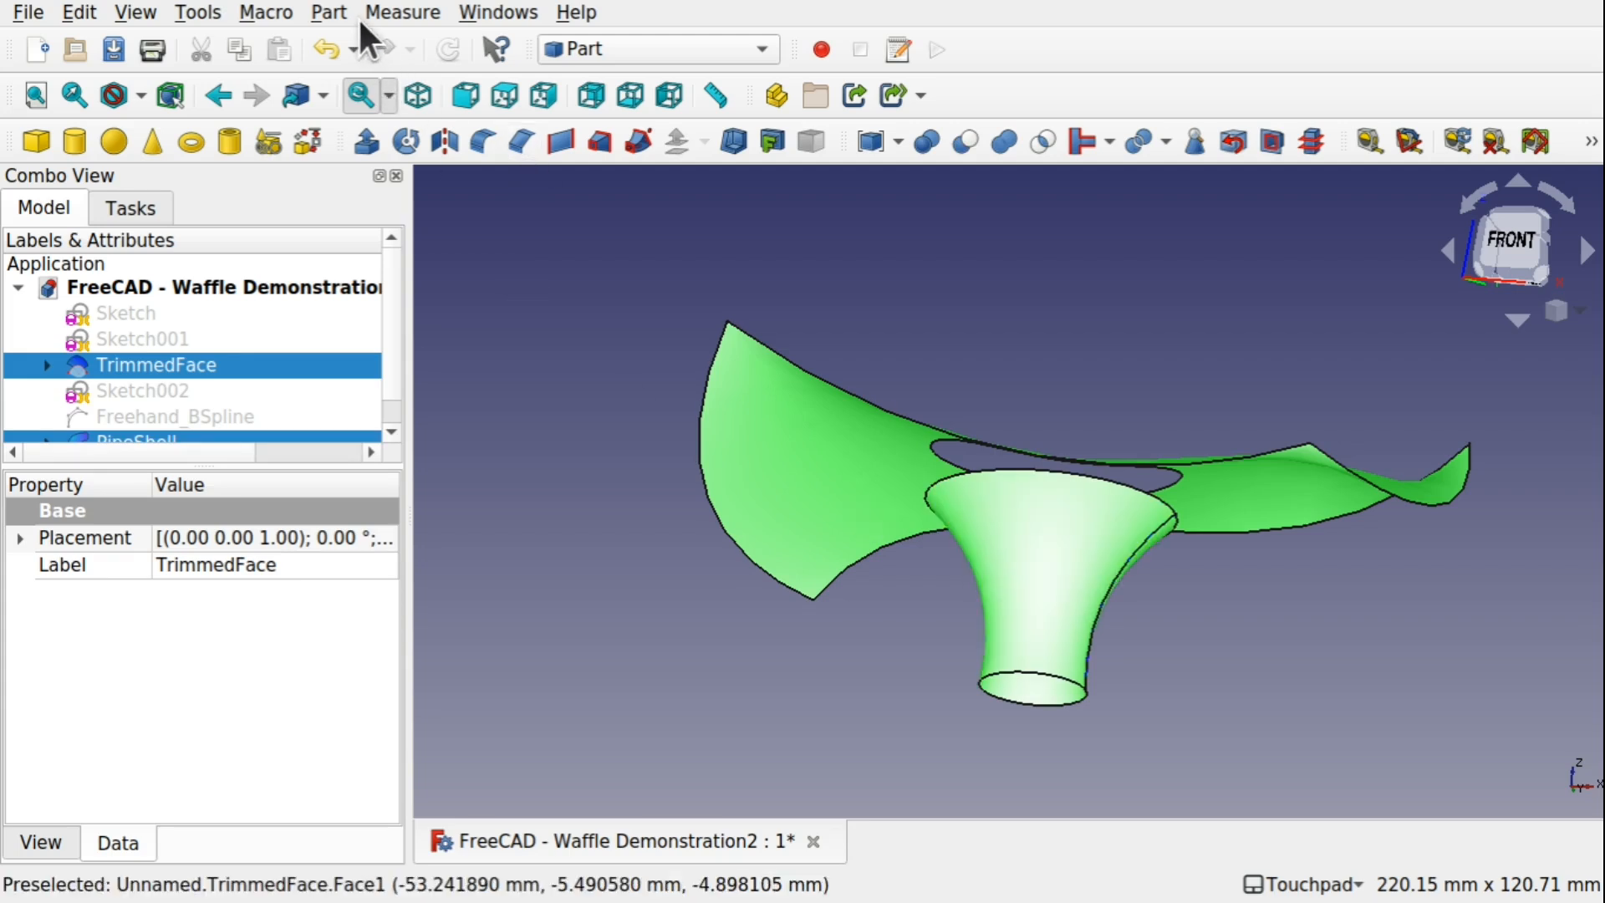
pyautogui.click(338, 10)
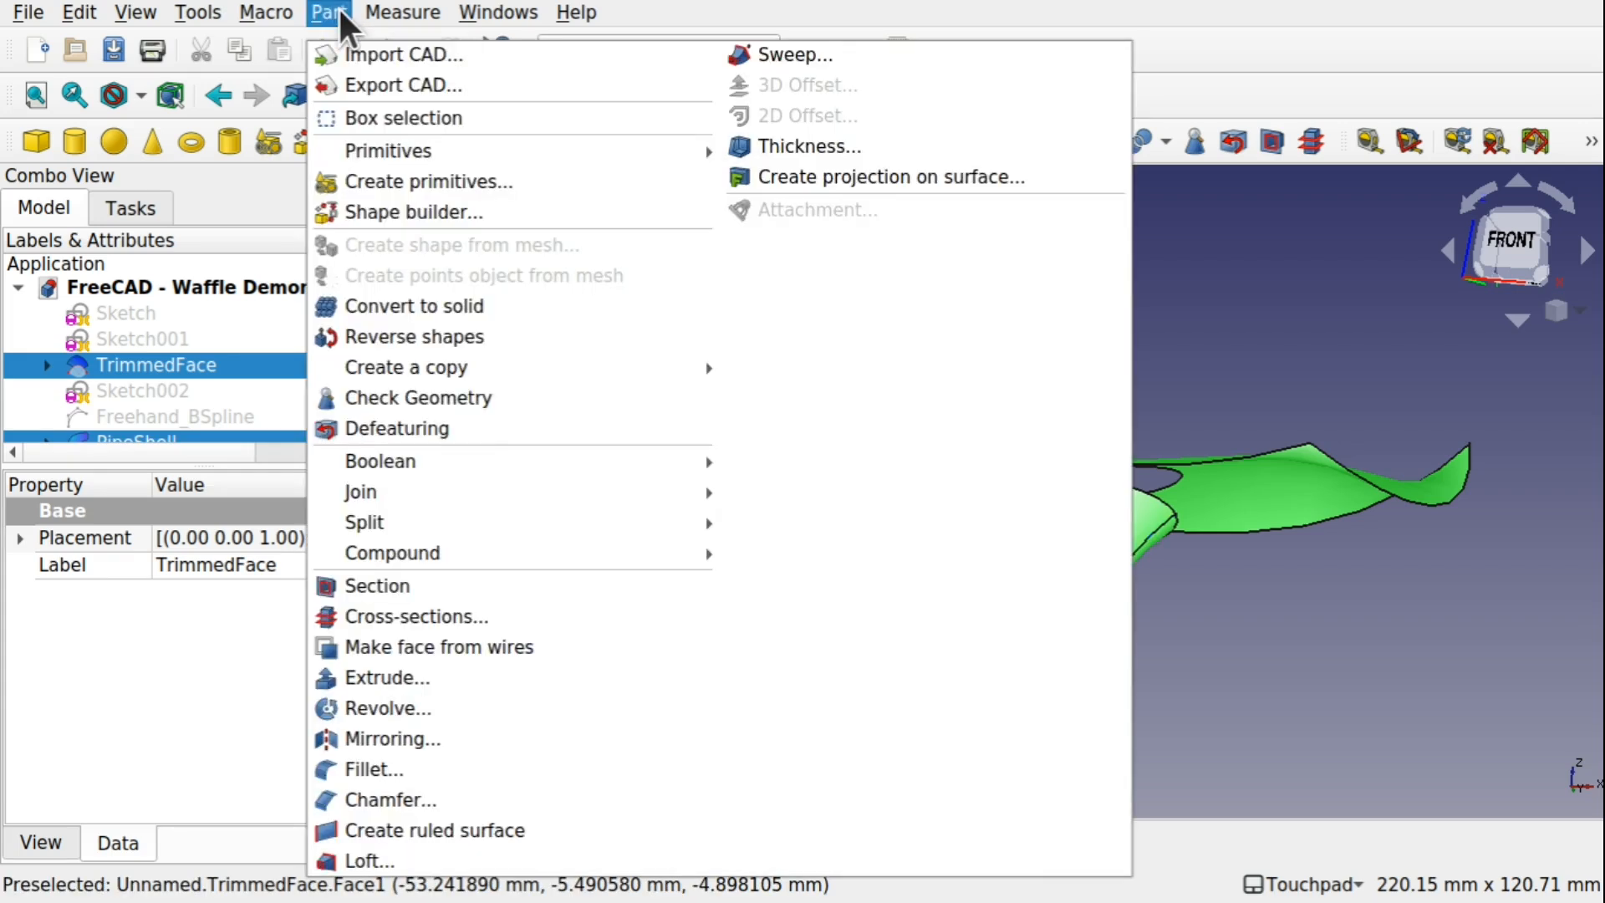
pyautogui.moveTo(588, 559)
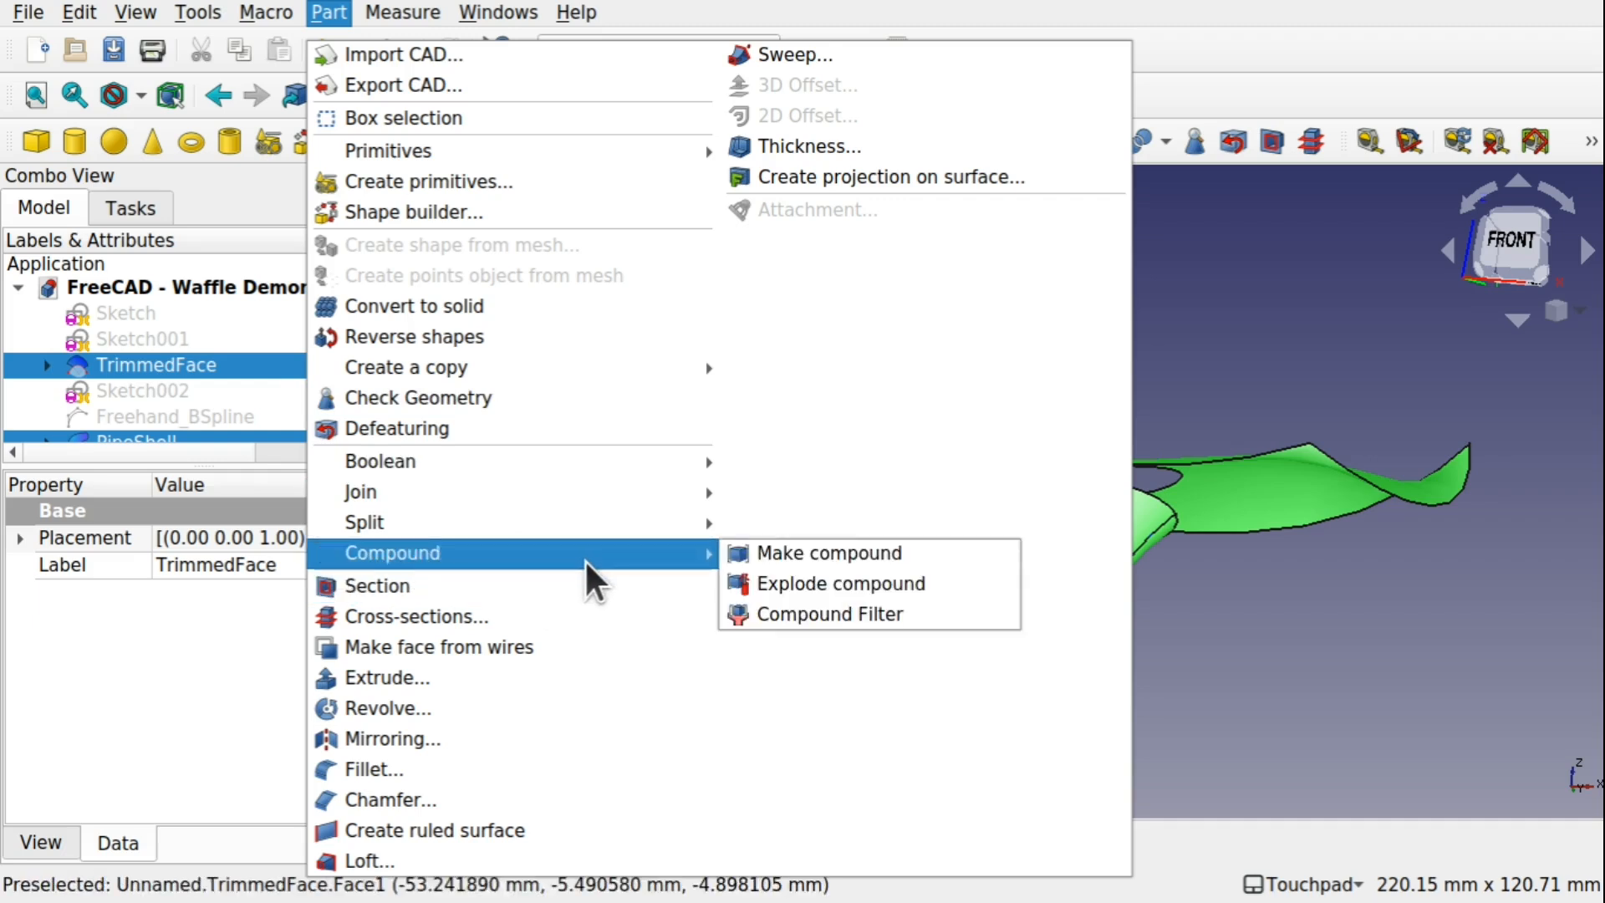
pyautogui.click(800, 563)
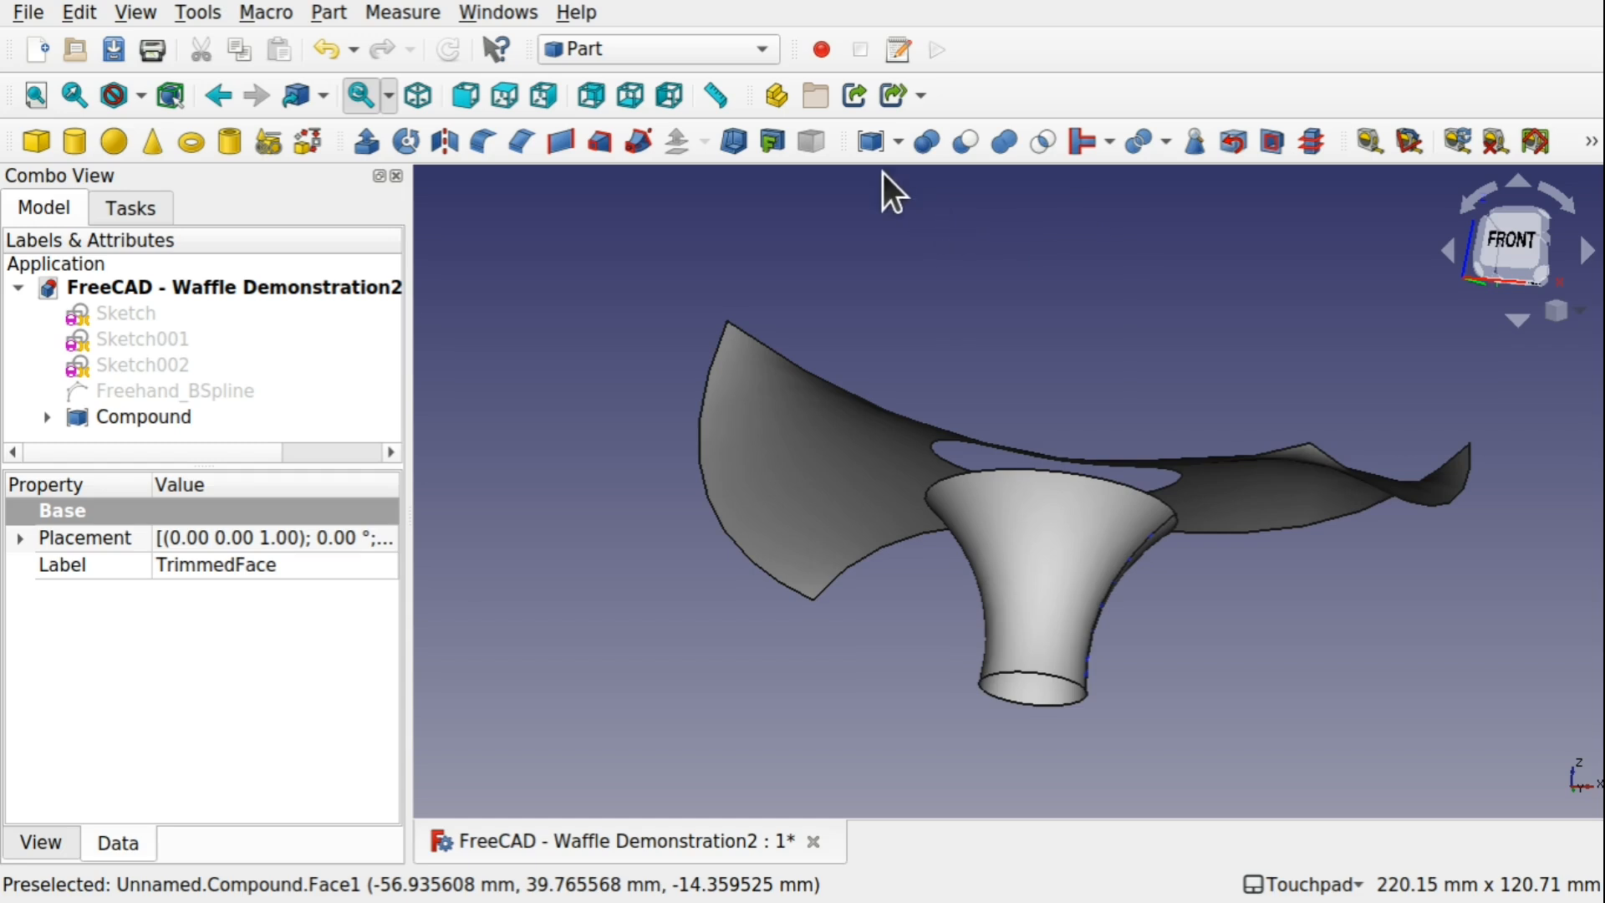
pyautogui.click(898, 140)
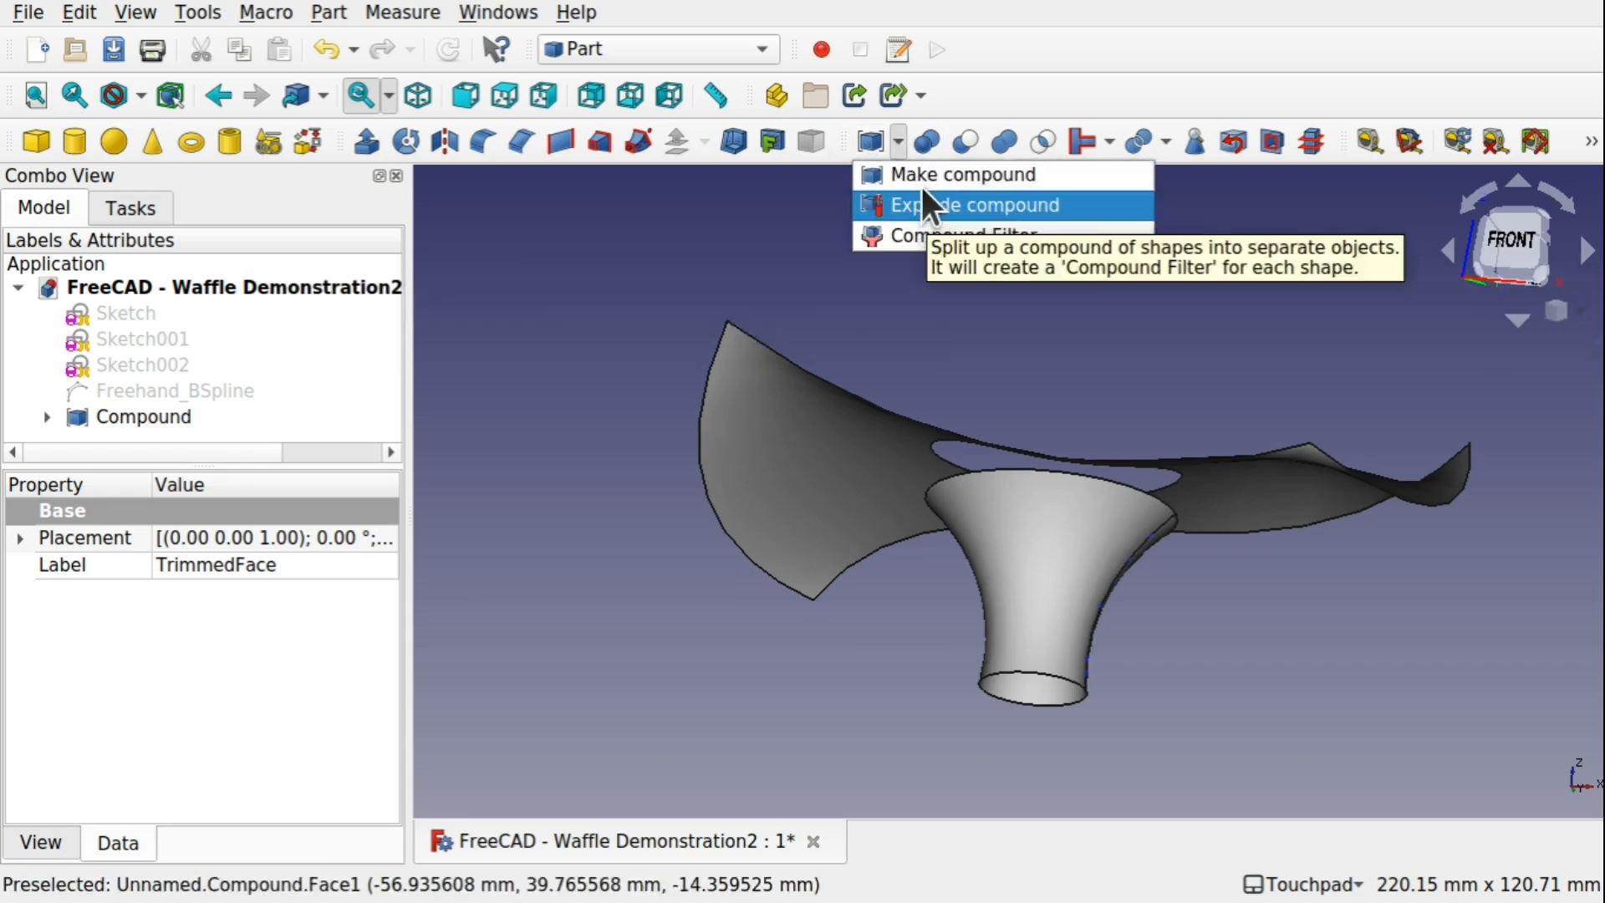
pyautogui.click(863, 127)
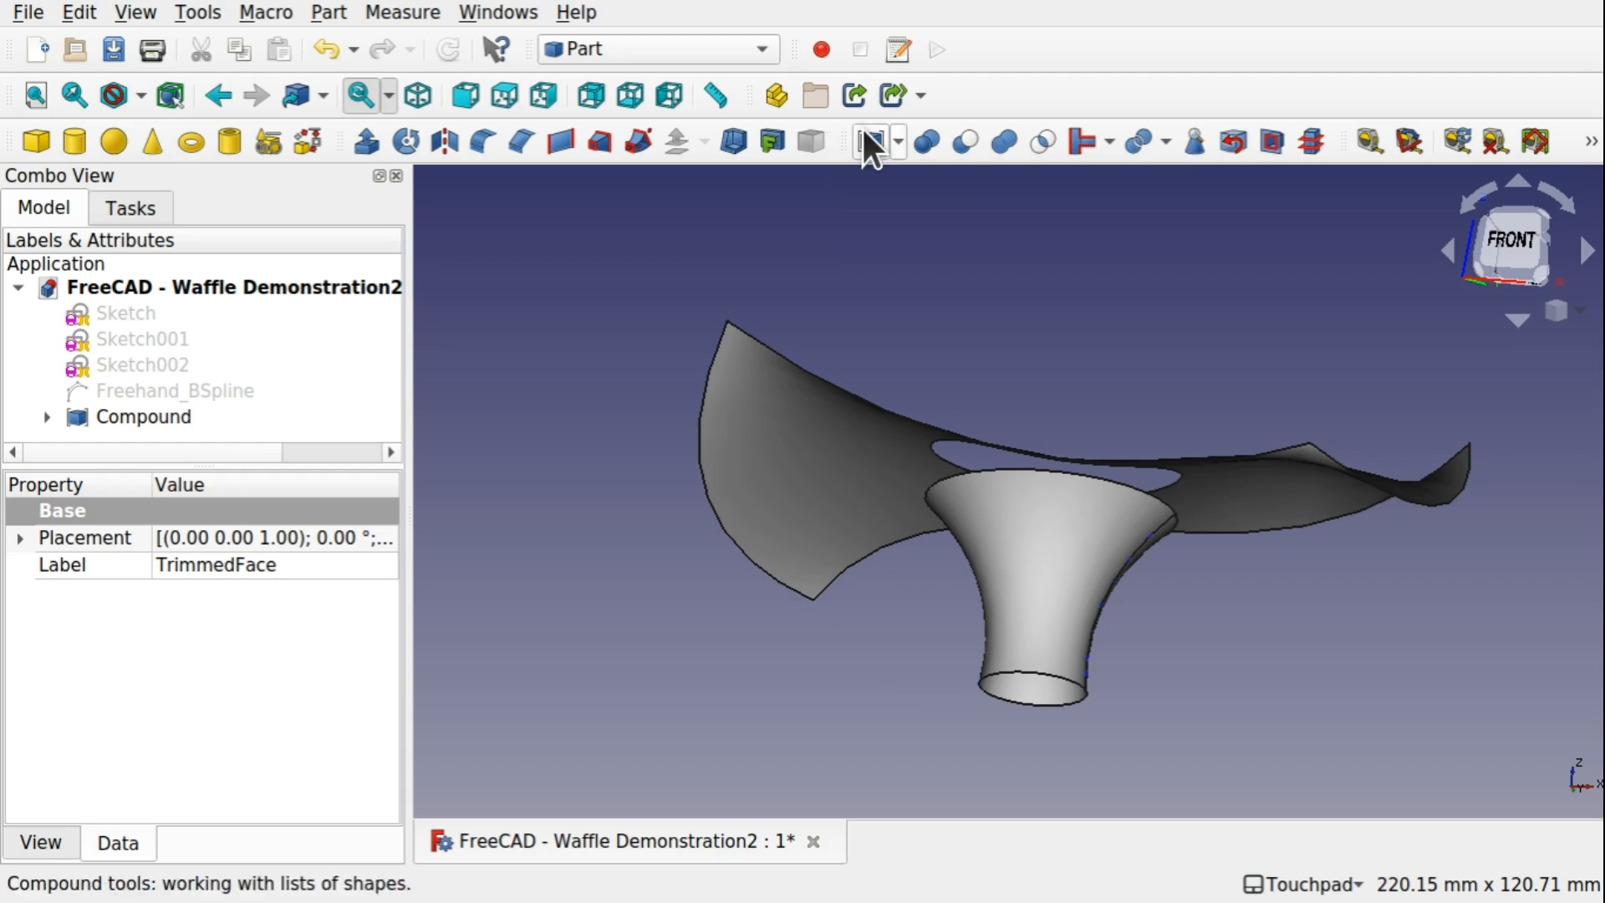
pyautogui.click(1146, 389)
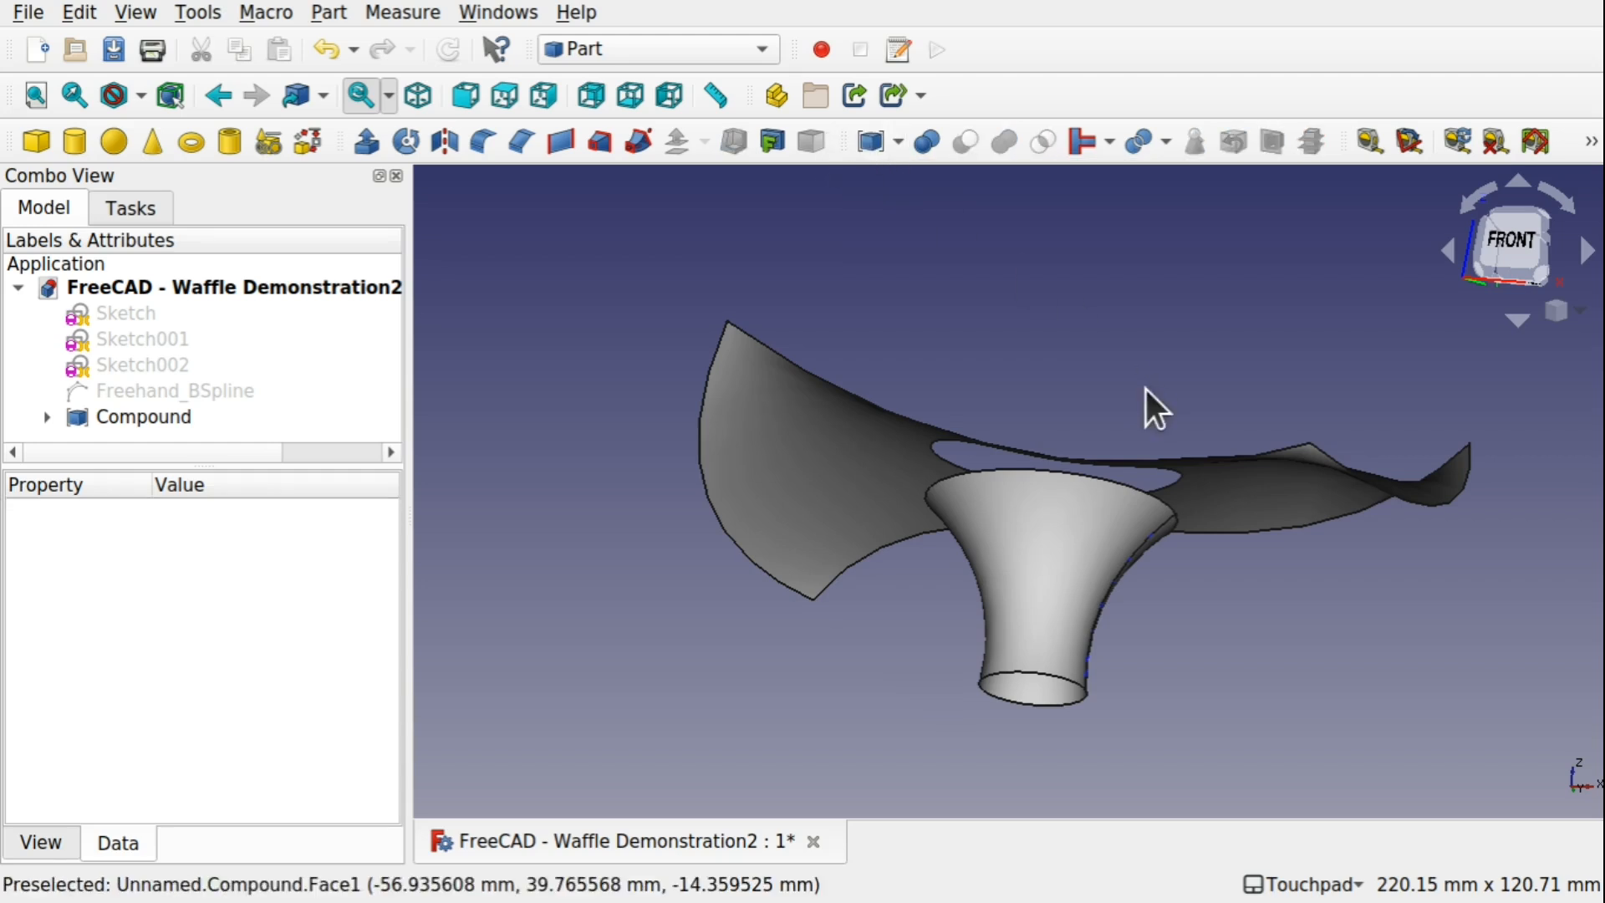
# Start Cross-sections on the Compound with YZ as the guiding plane
pyautogui.click(154, 419)
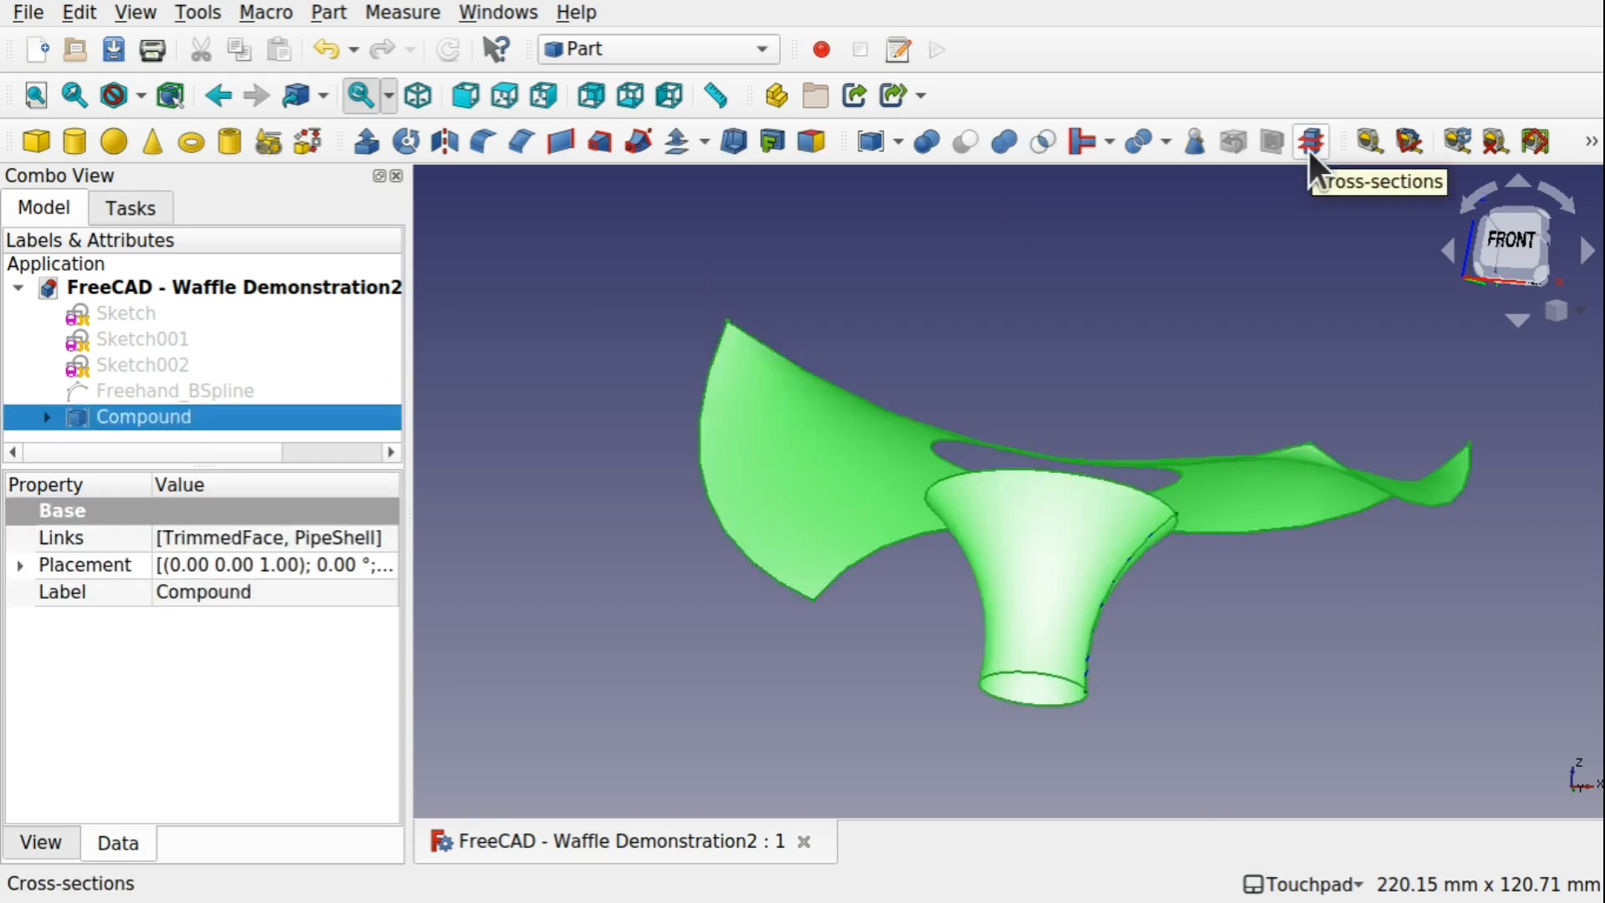
pyautogui.click(328, 12)
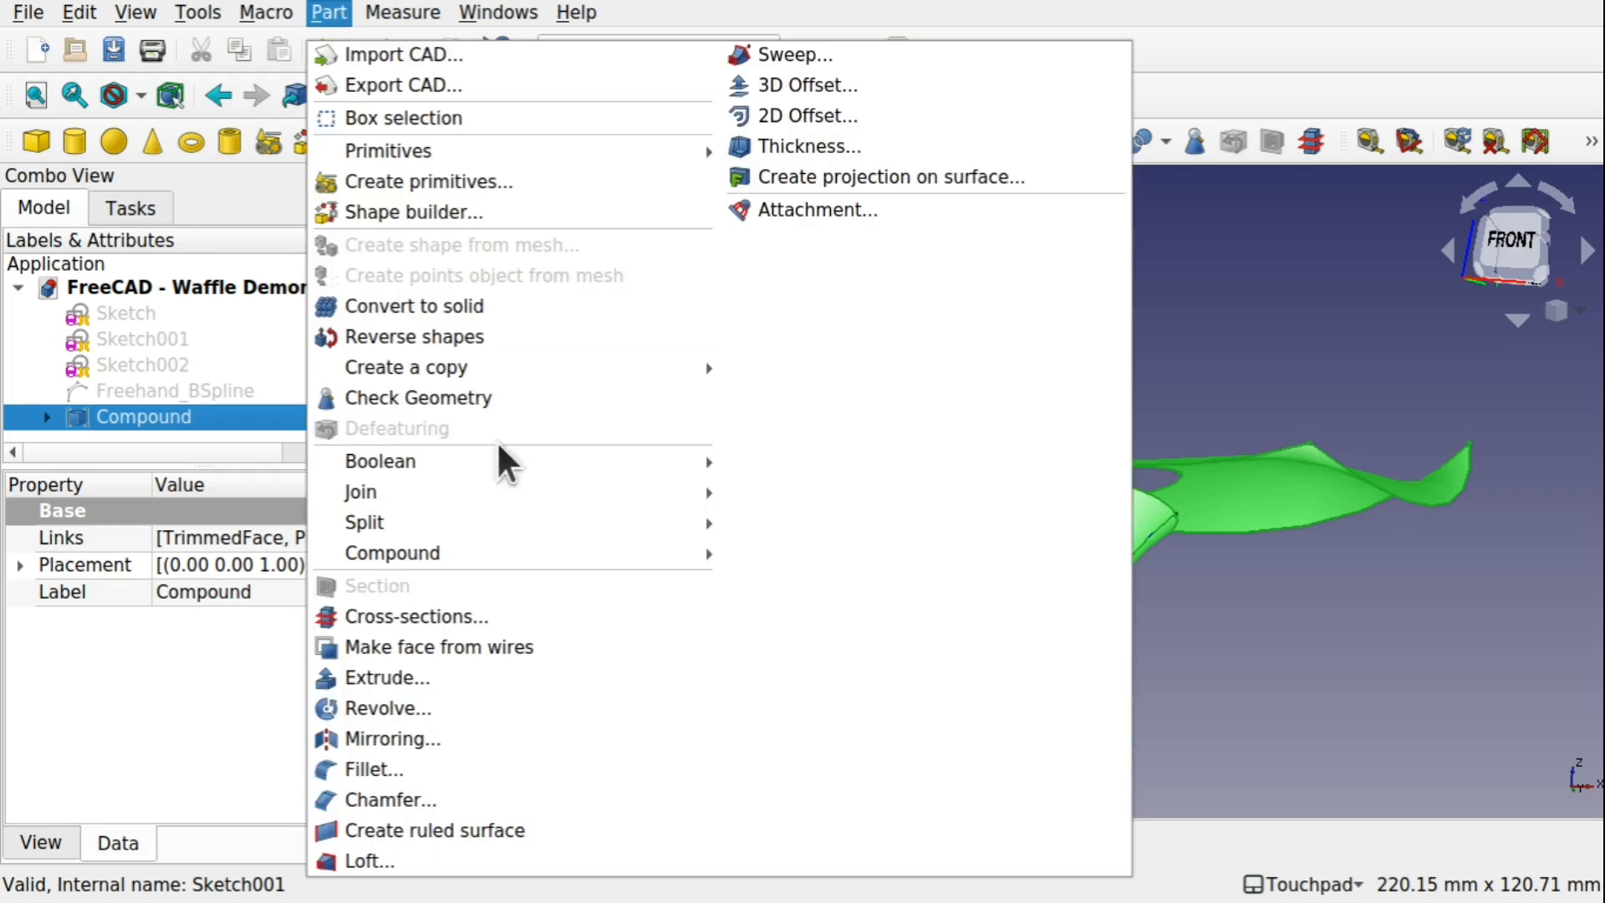
pyautogui.click(499, 613)
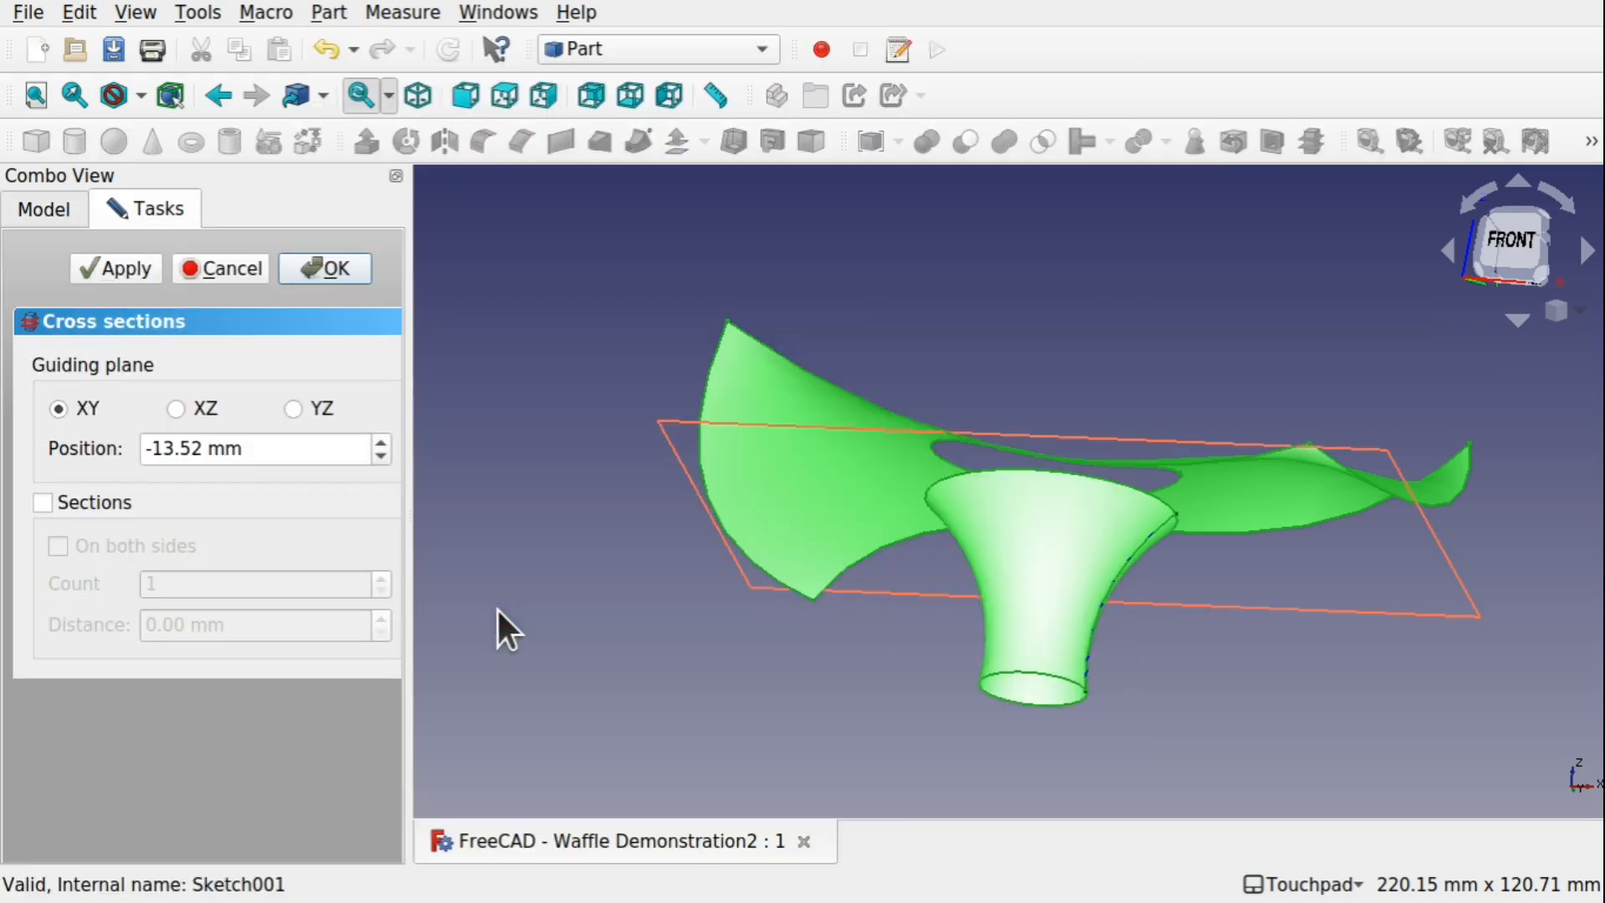
pyautogui.click(179, 409)
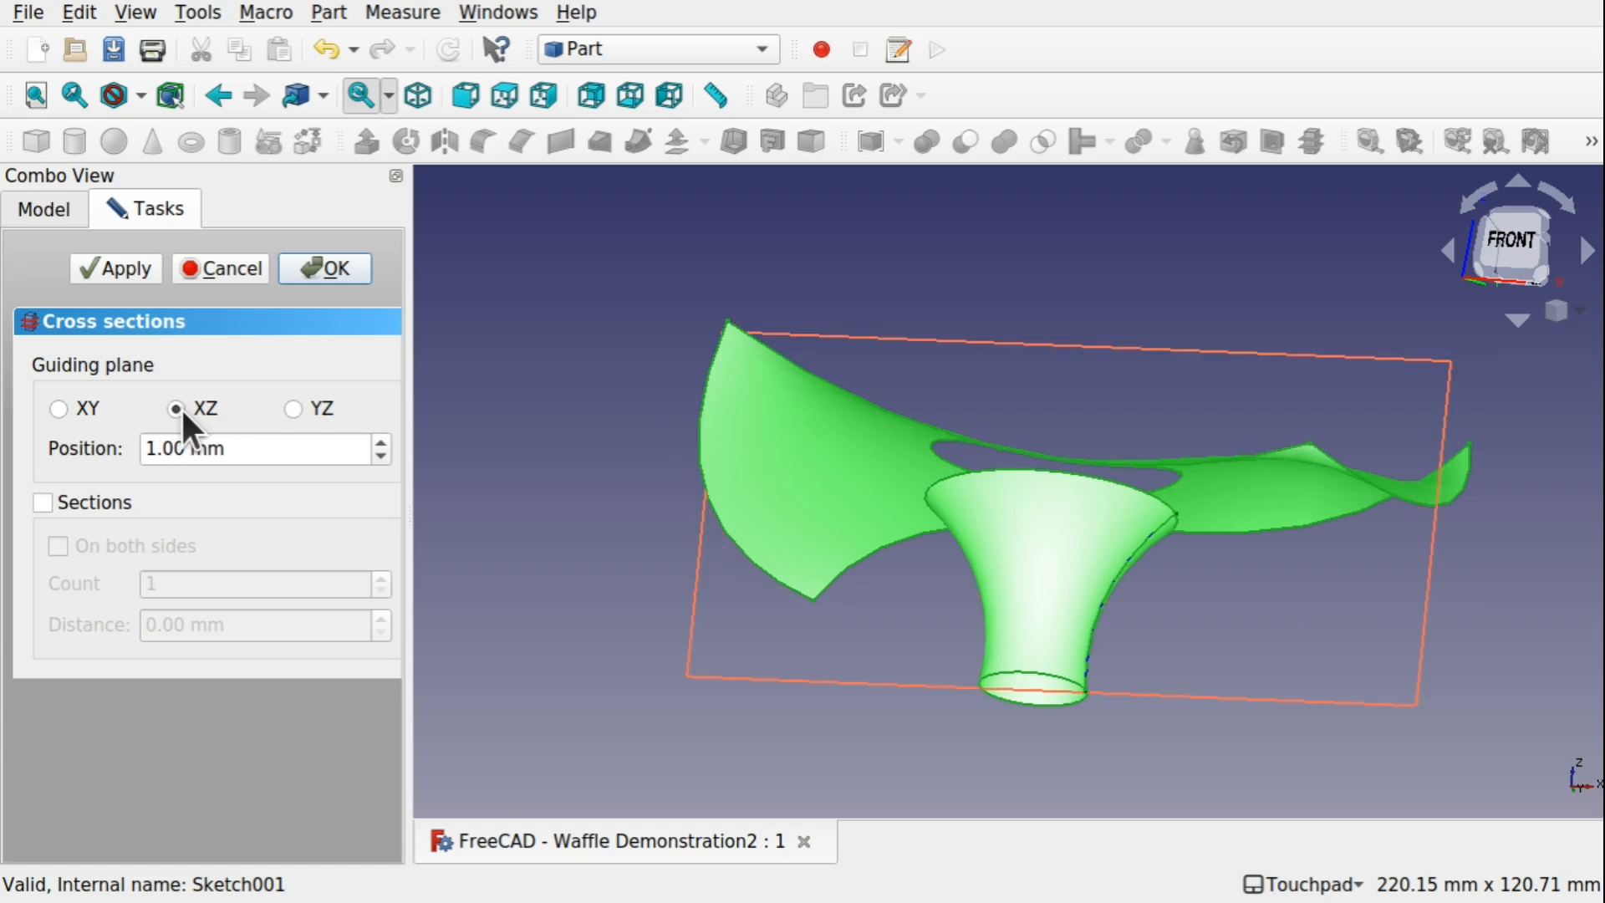
pyautogui.click(292, 409)
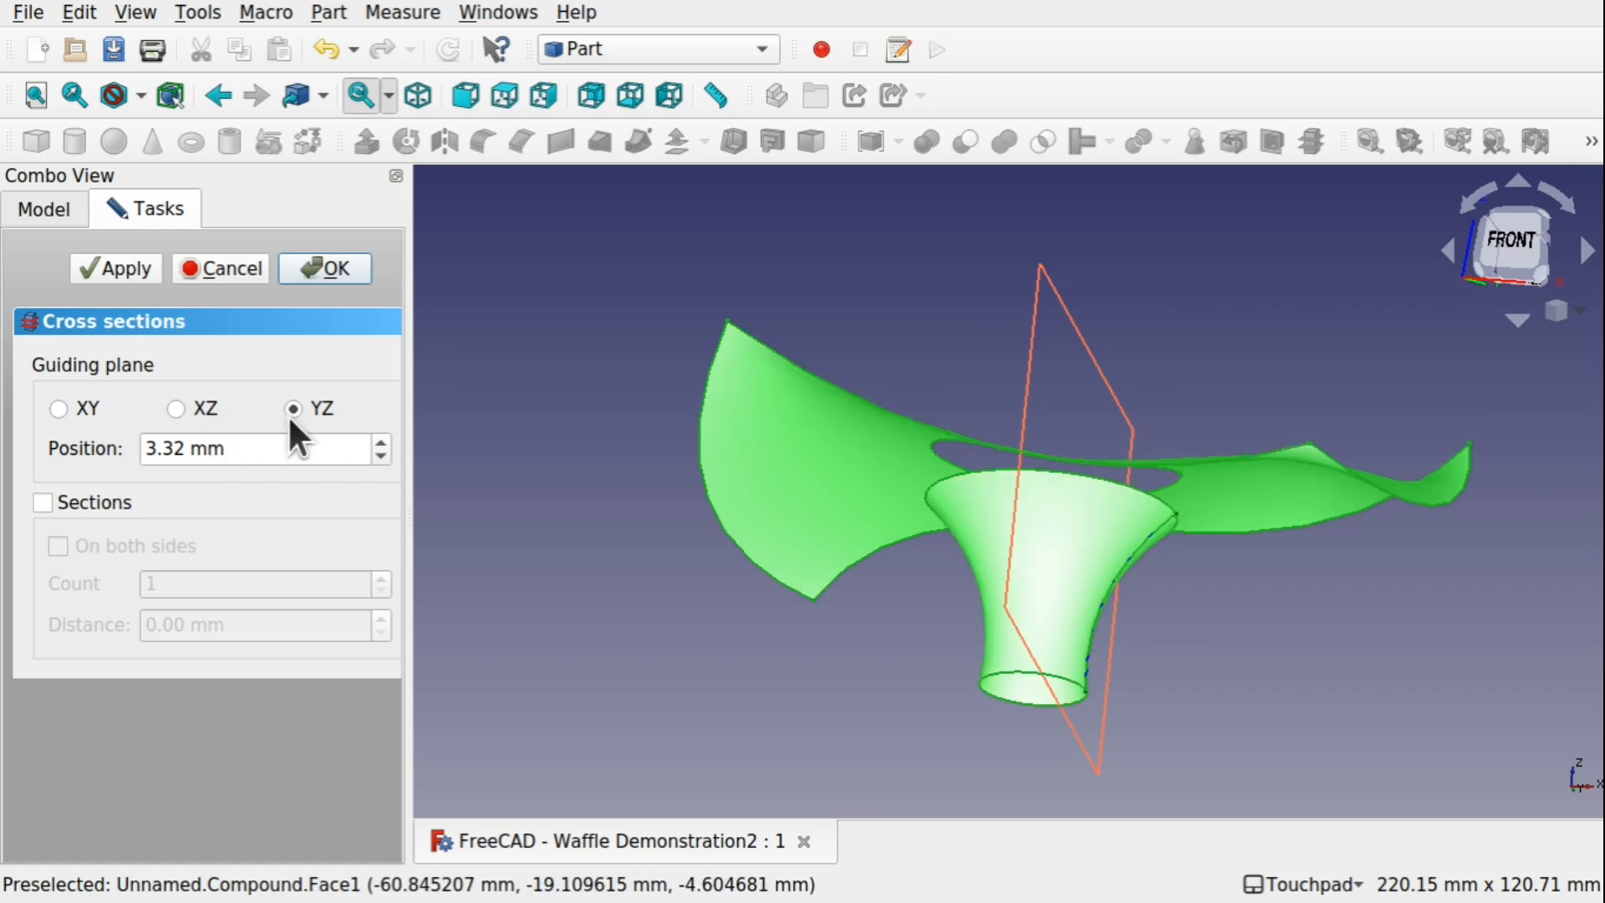
# Enable multiple sections with a count of 10, distributed on both sides of the guiding plane
pyautogui.click(42, 500)
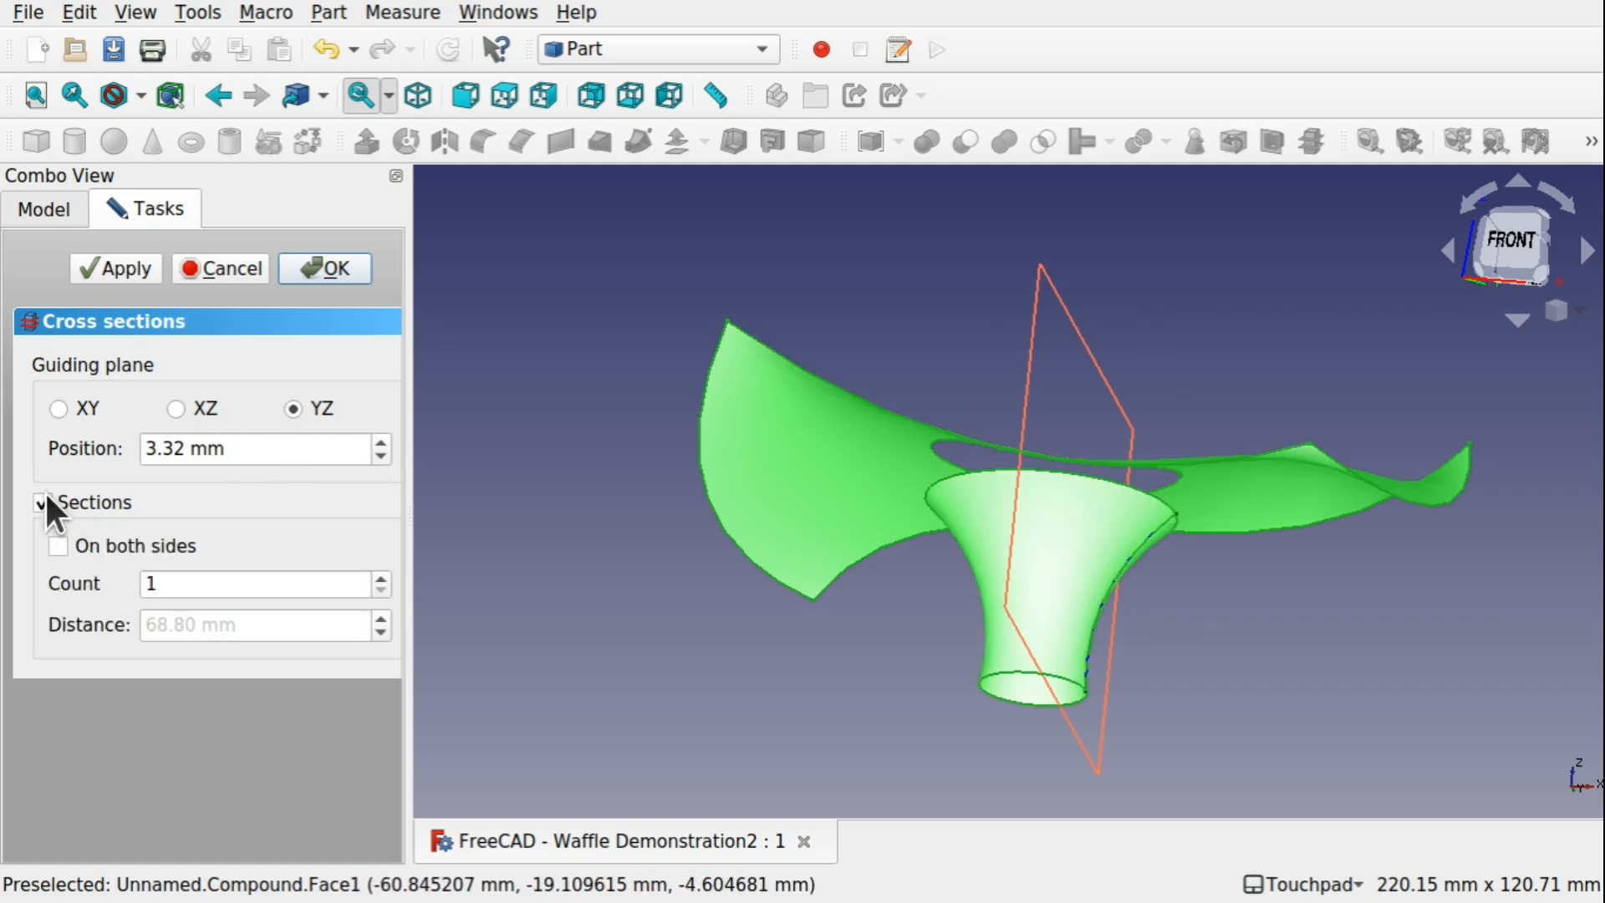
pyautogui.click(192, 583)
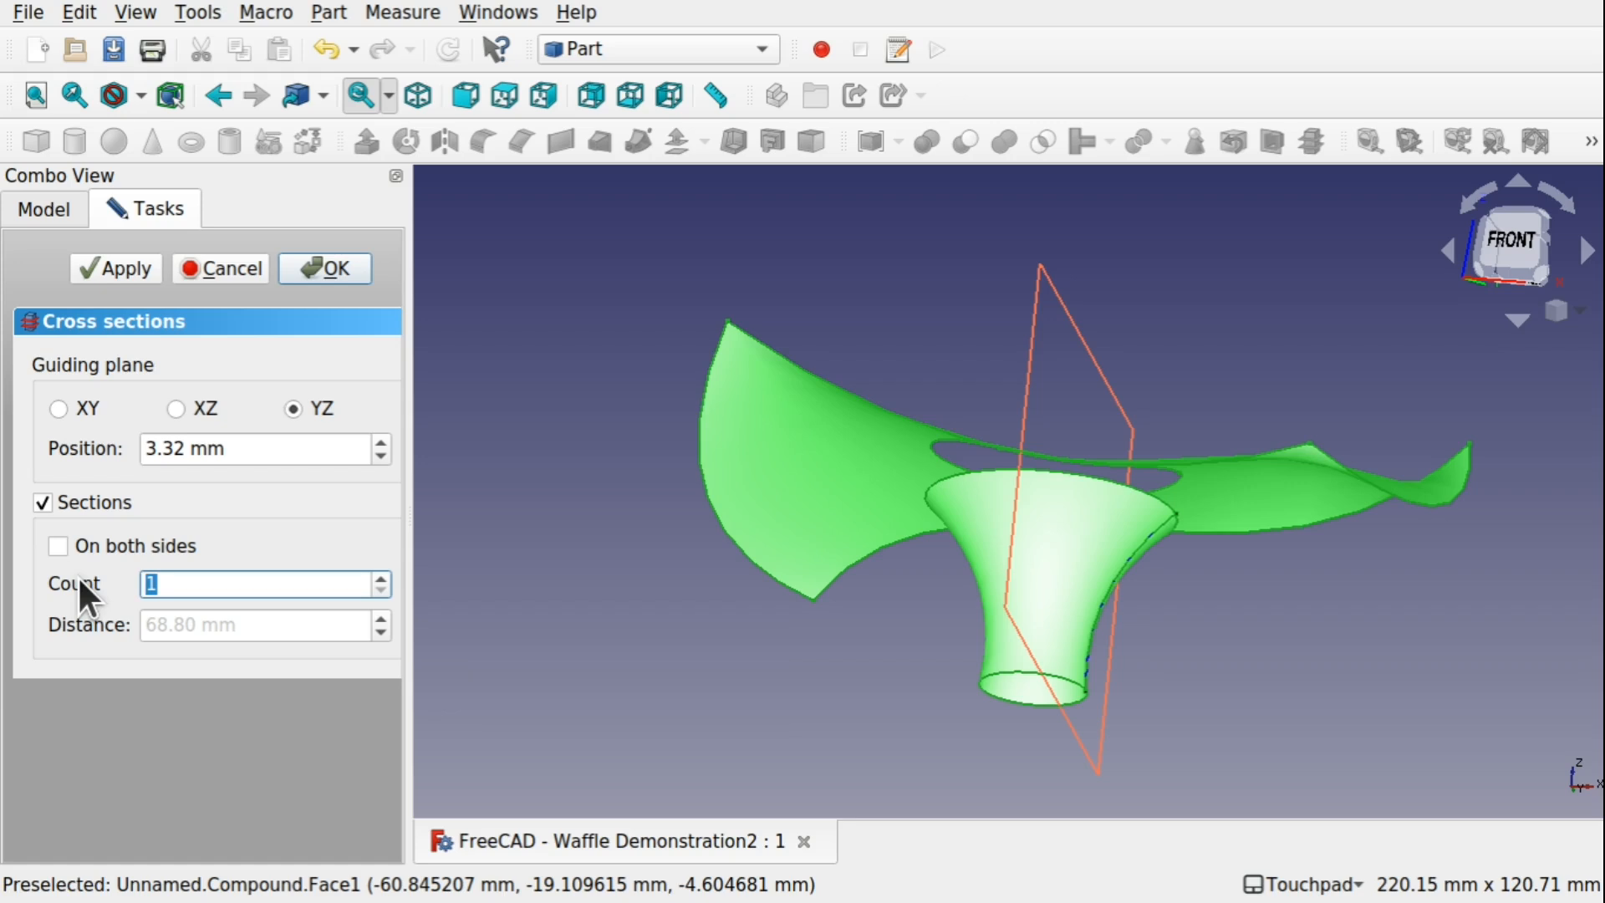
pyautogui.write('10')
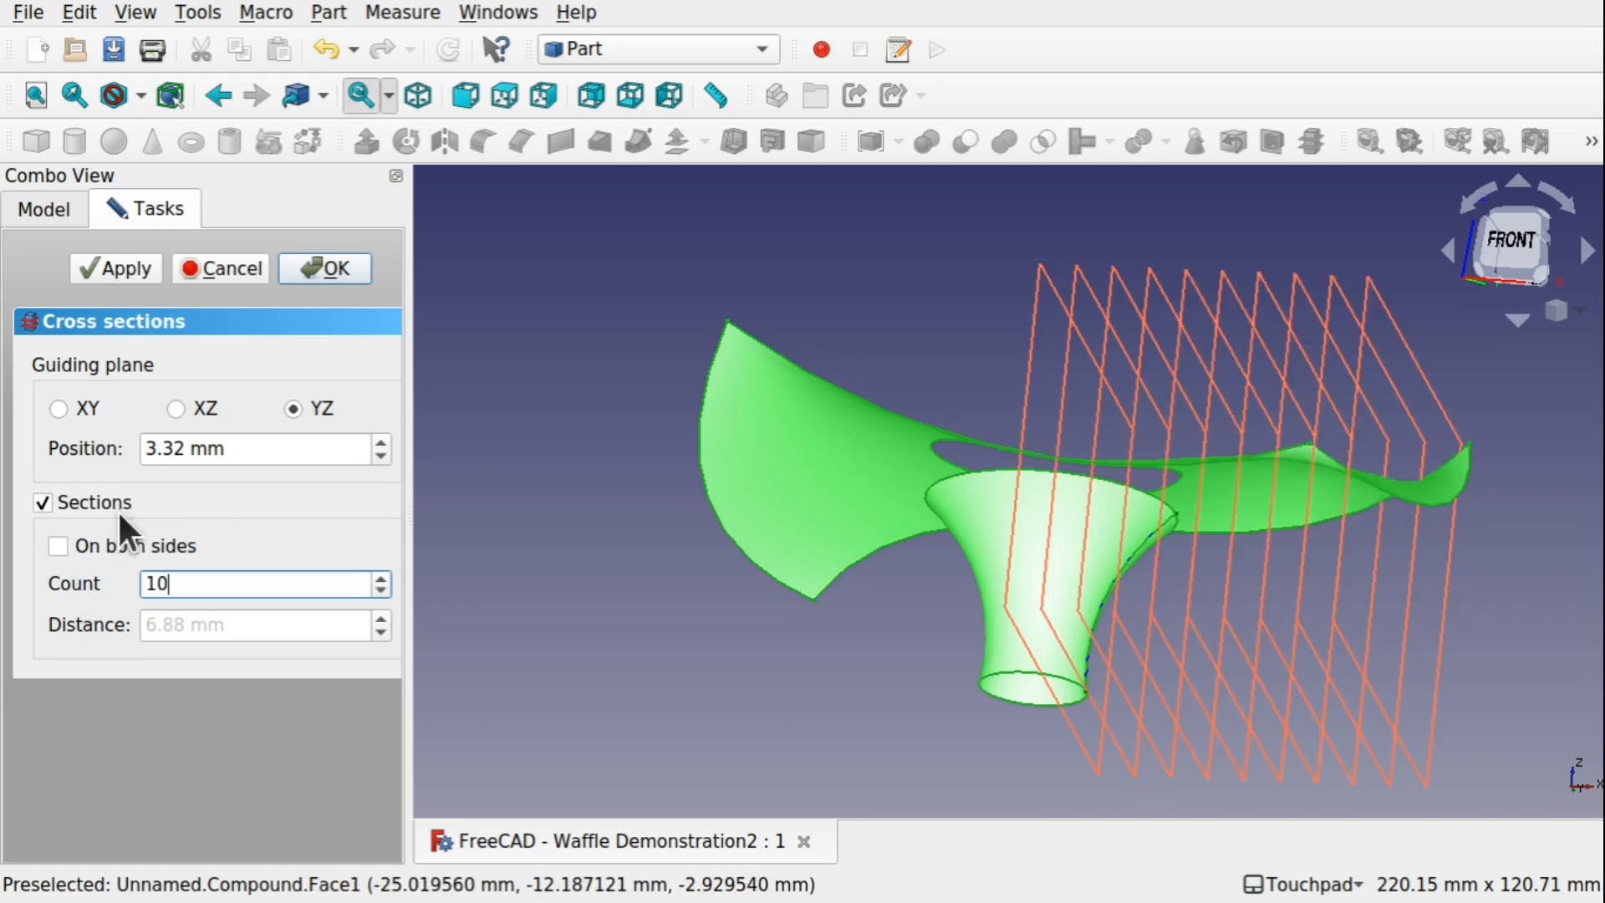
pyautogui.click(49, 550)
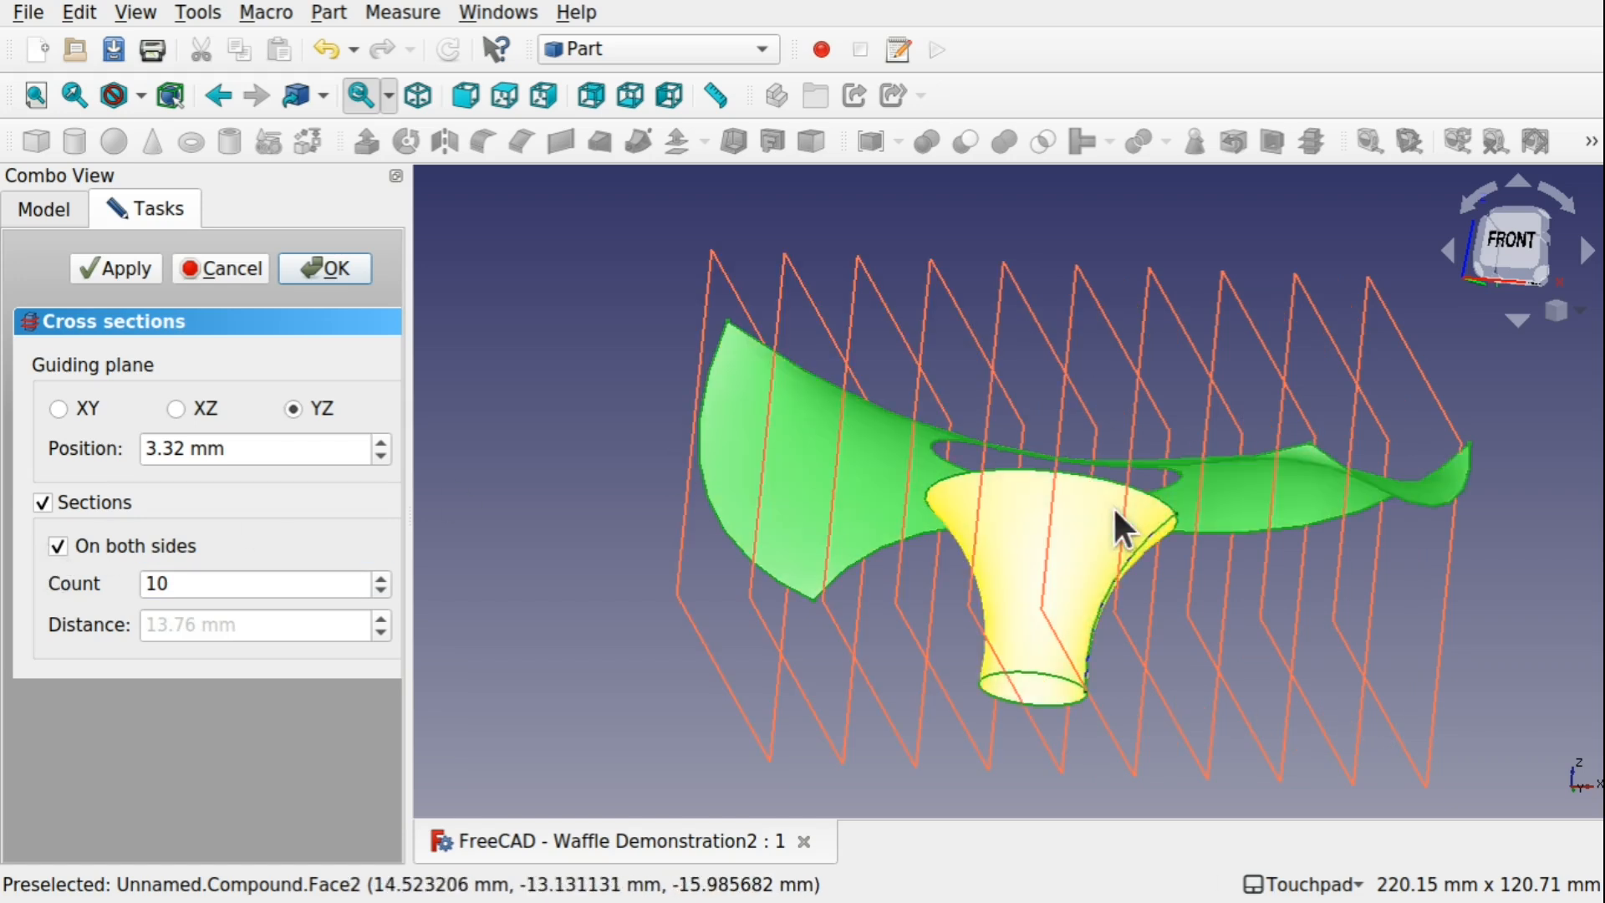
# Raise the section count to 20 and create the YZ cross-sections of the Compound
pyautogui.keyDown('alt'); pyautogui.moveTo(1112, 505); pyautogui.dragTo(1243, 544); pyautogui.keyUp('alt')
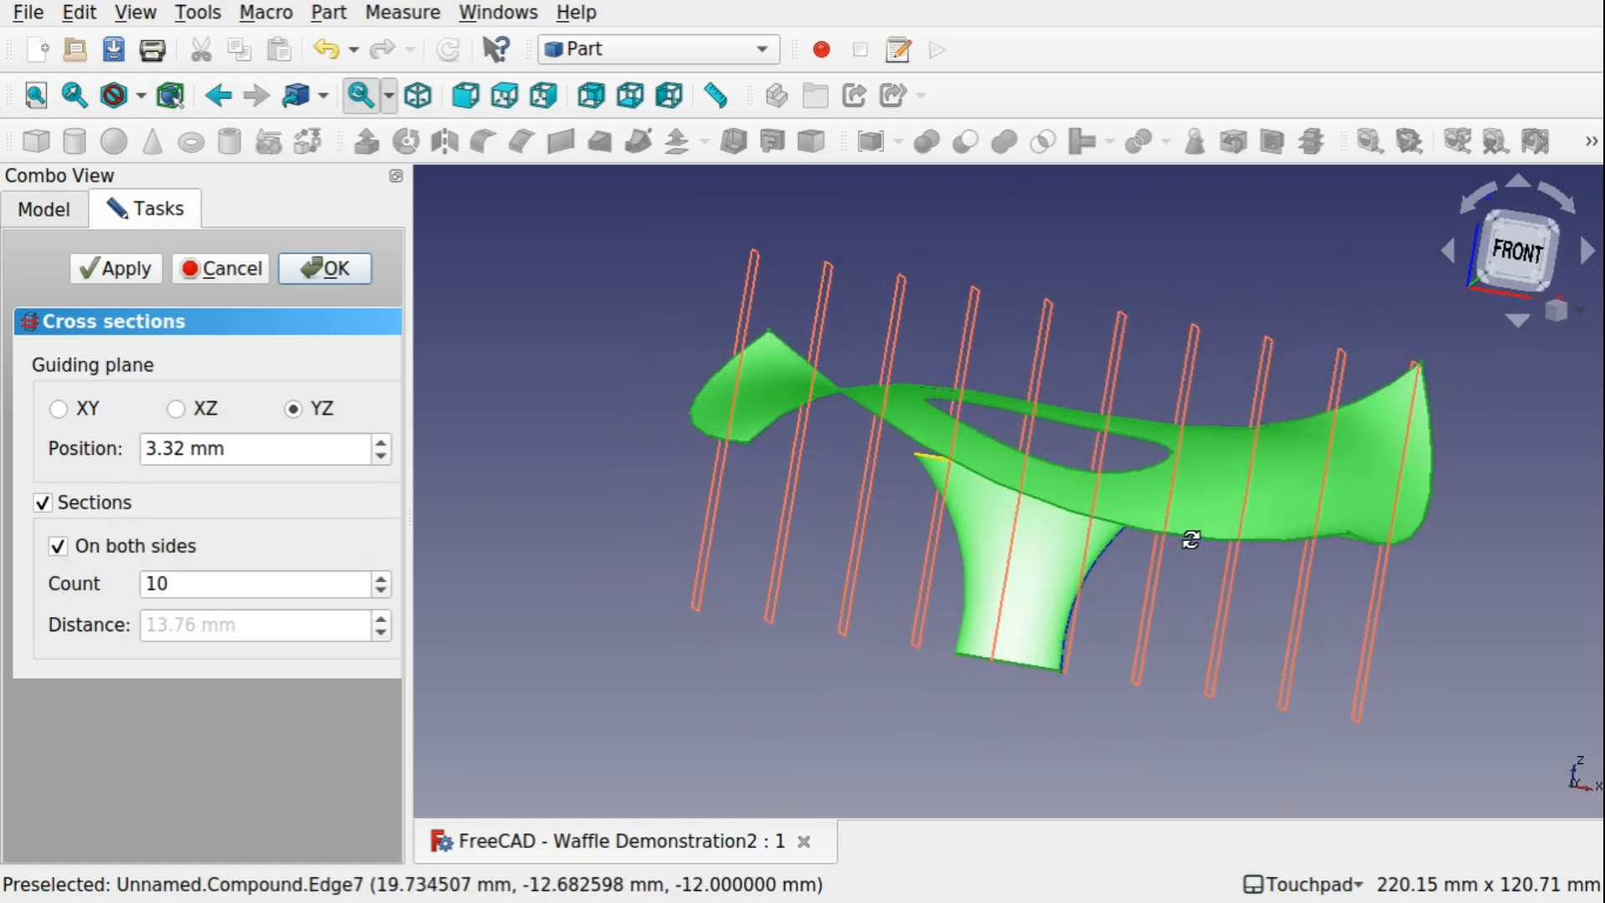
pyautogui.keyDown('alt'); pyautogui.moveTo(1056, 667); pyautogui.dragTo(1064, 524); pyautogui.keyUp('alt')
pyautogui.keyDown('shift'); pyautogui.moveTo(1057, 556); pyautogui.dragTo(932, 599); pyautogui.keyUp('shift')
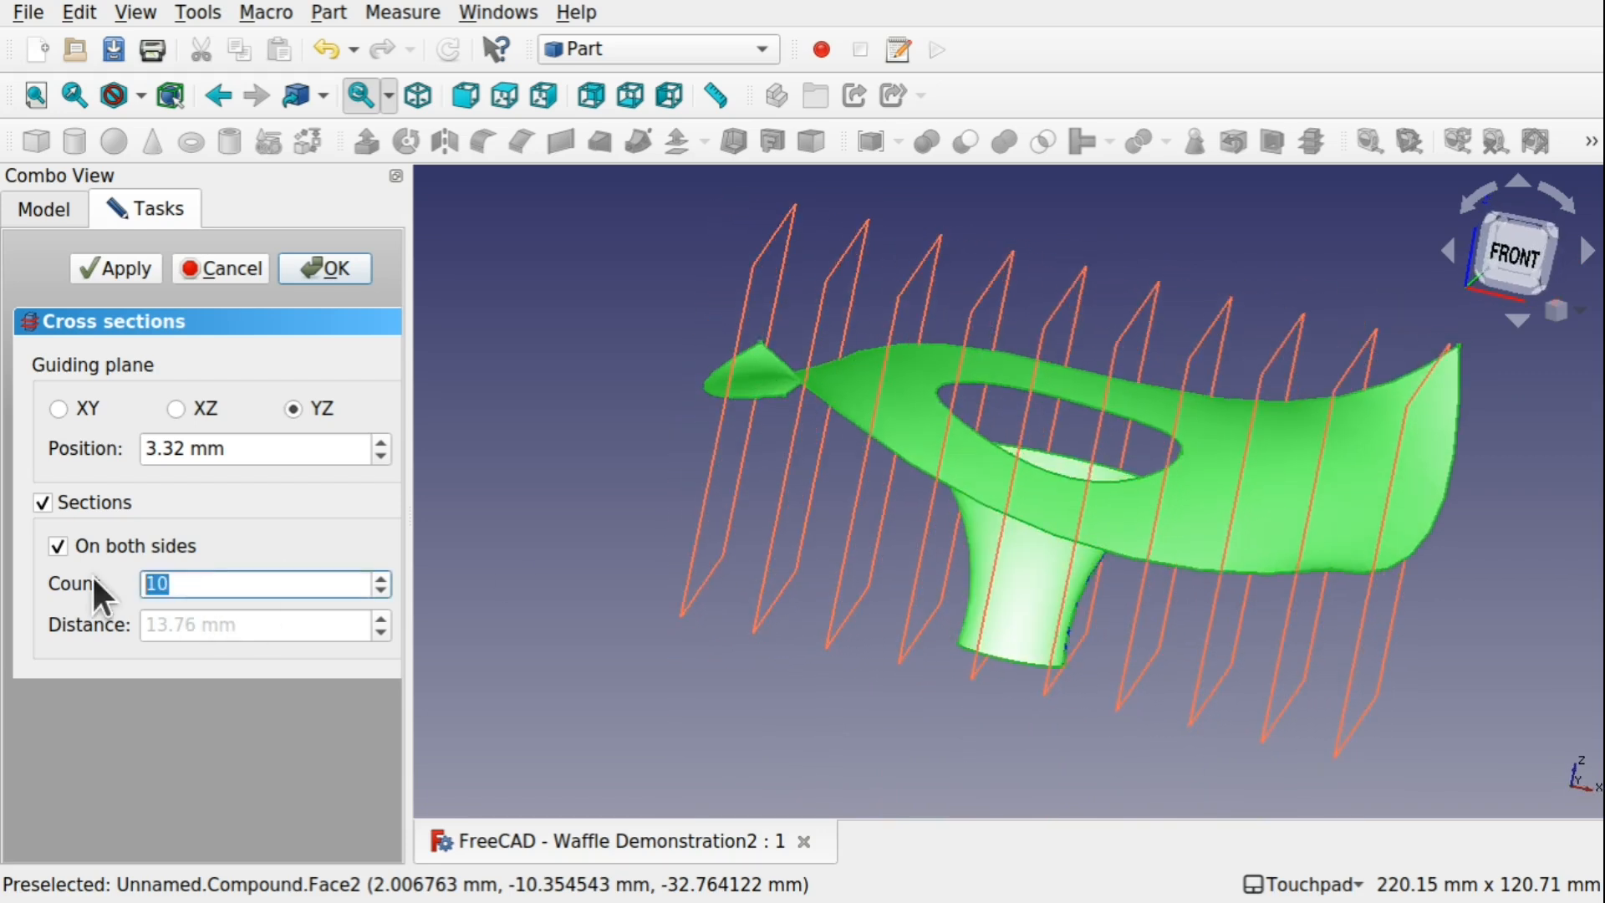
pyautogui.write('20')
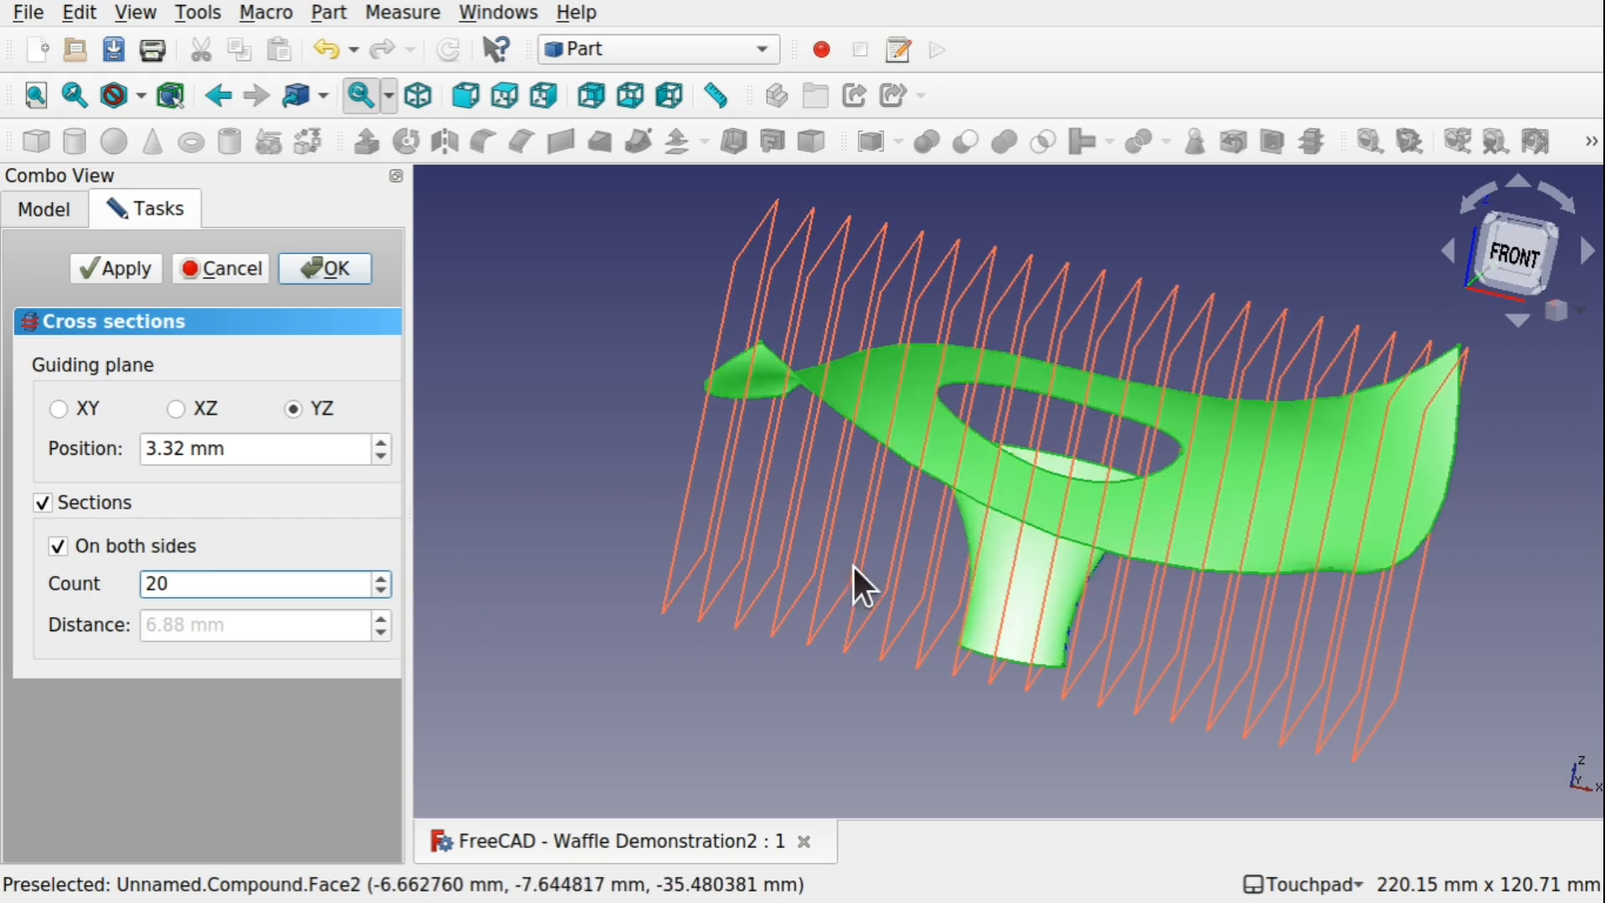
pyautogui.keyDown('shift'); pyautogui.moveTo(1017, 654); pyautogui.dragTo(1087, 624); pyautogui.keyUp('shift')
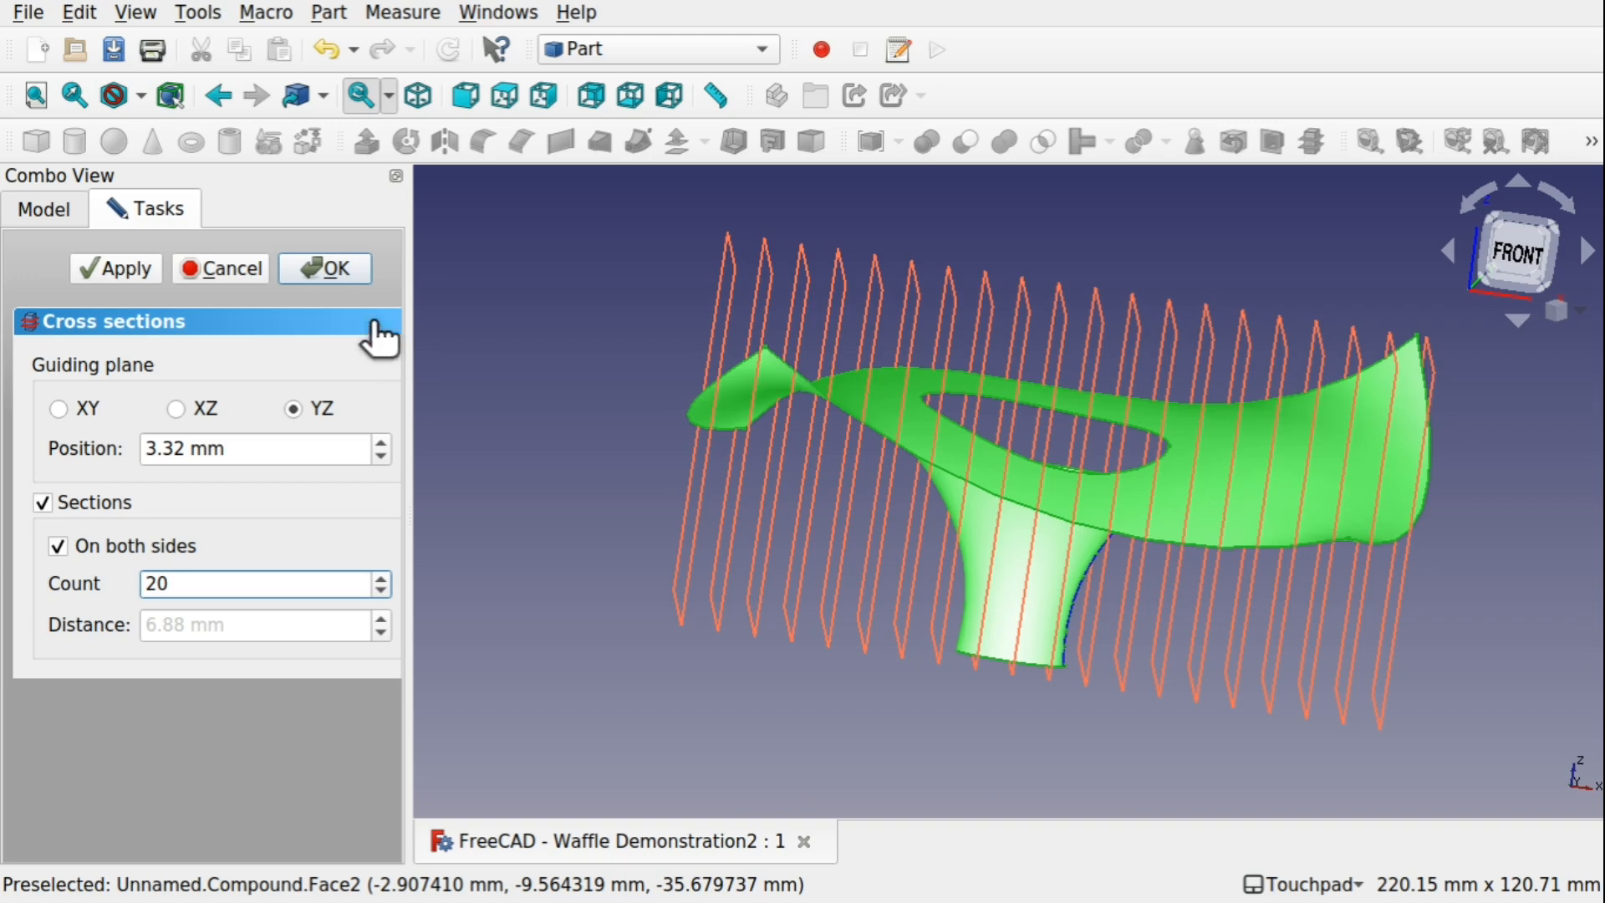
pyautogui.click(331, 269)
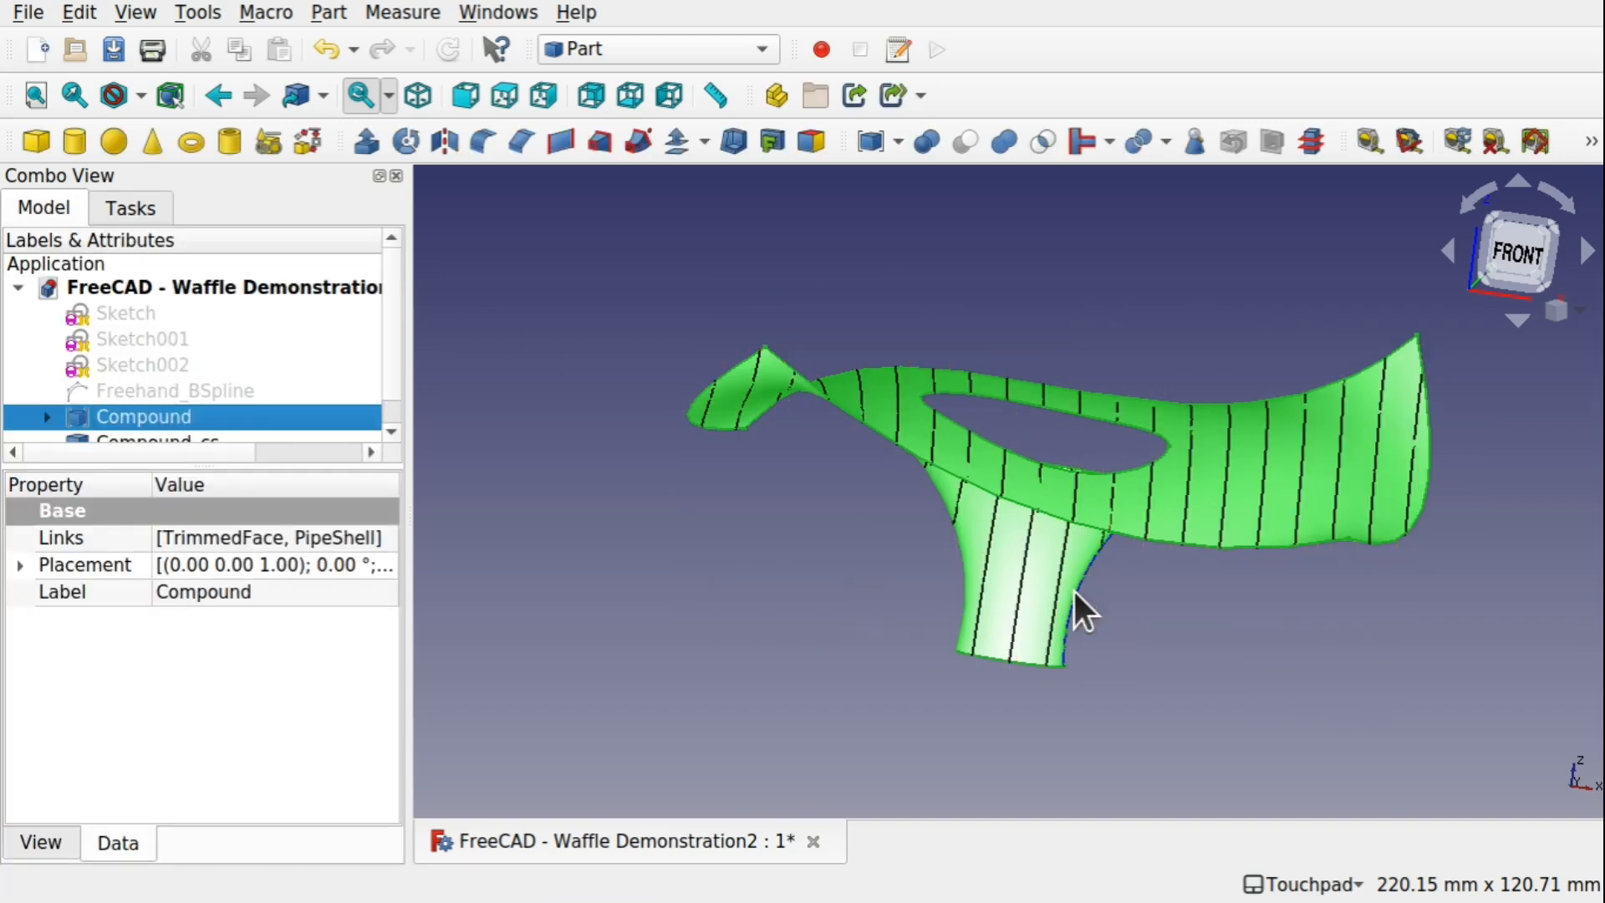
# Examine the YZ cross-sections on the surfaces, then hide the Compound and inspect the curves alone from several angles
pyautogui.keyDown('shift'); pyautogui.moveTo(1025, 595); pyautogui.dragTo(1032, 430); pyautogui.keyUp('shift')
pyautogui.keyDown('shift'); pyautogui.moveTo(1120, 637); pyautogui.dragTo(1076, 663); pyautogui.keyUp('shift')
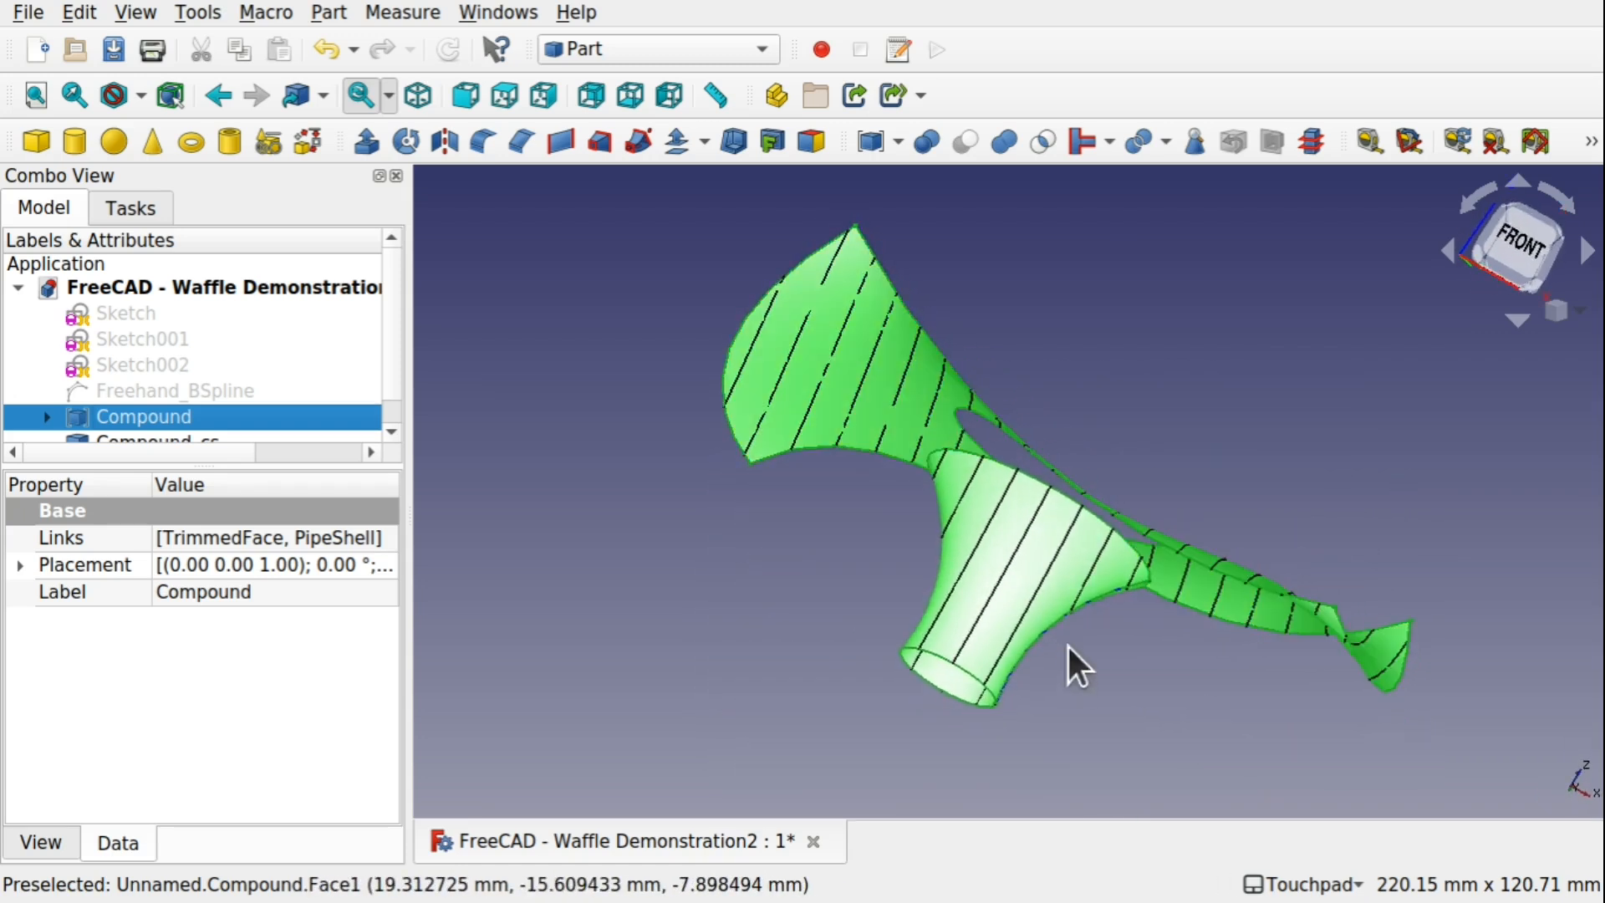
pyautogui.keyDown('shift'); pyautogui.moveTo(925, 527); pyautogui.dragTo(1039, 537); pyautogui.keyUp('shift')
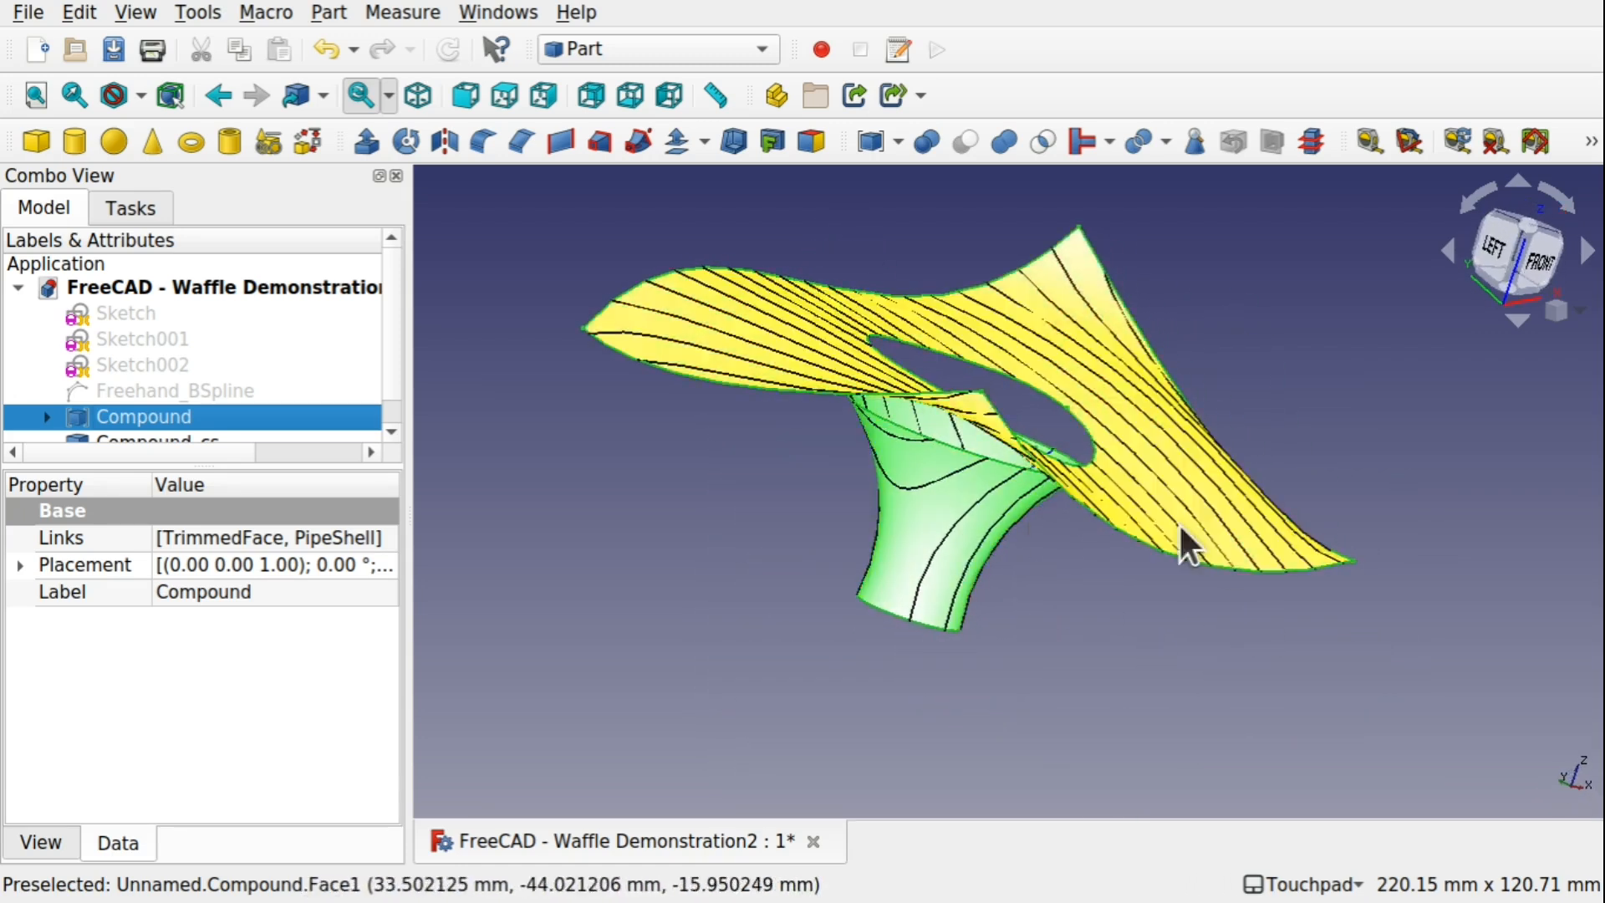
pyautogui.keyDown('shift'); pyautogui.moveTo(1187, 544); pyautogui.dragTo(967, 493); pyautogui.keyUp('shift')
pyautogui.press('space')
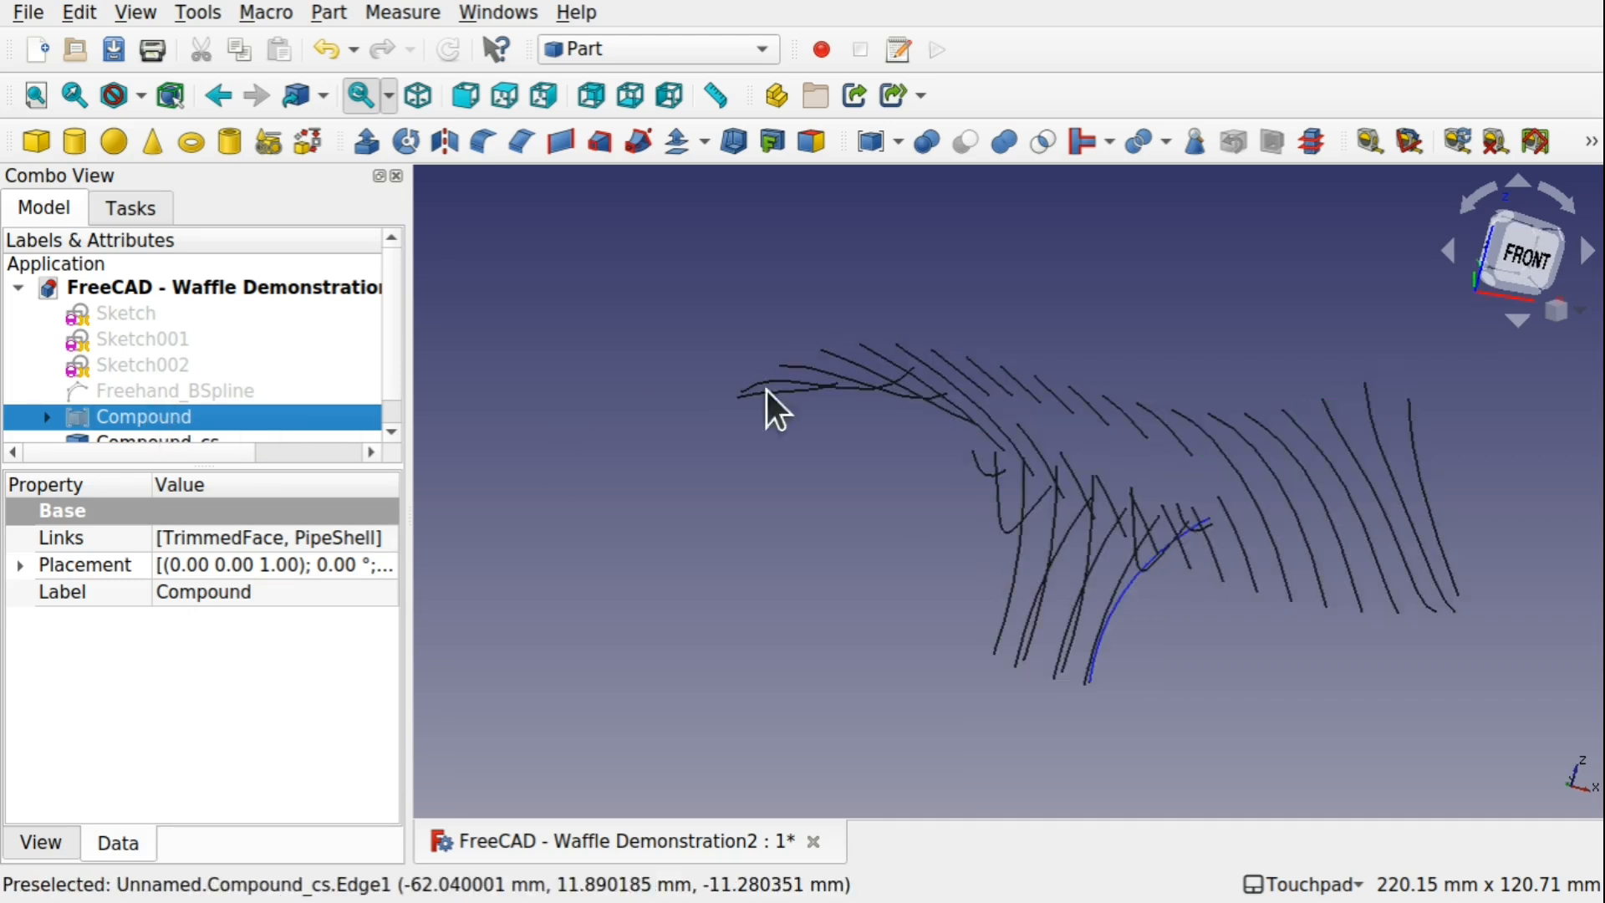
pyautogui.keyDown('shift'); pyautogui.moveTo(763, 404); pyautogui.dragTo(1142, 423); pyautogui.keyUp('shift')
pyautogui.click(1152, 585)
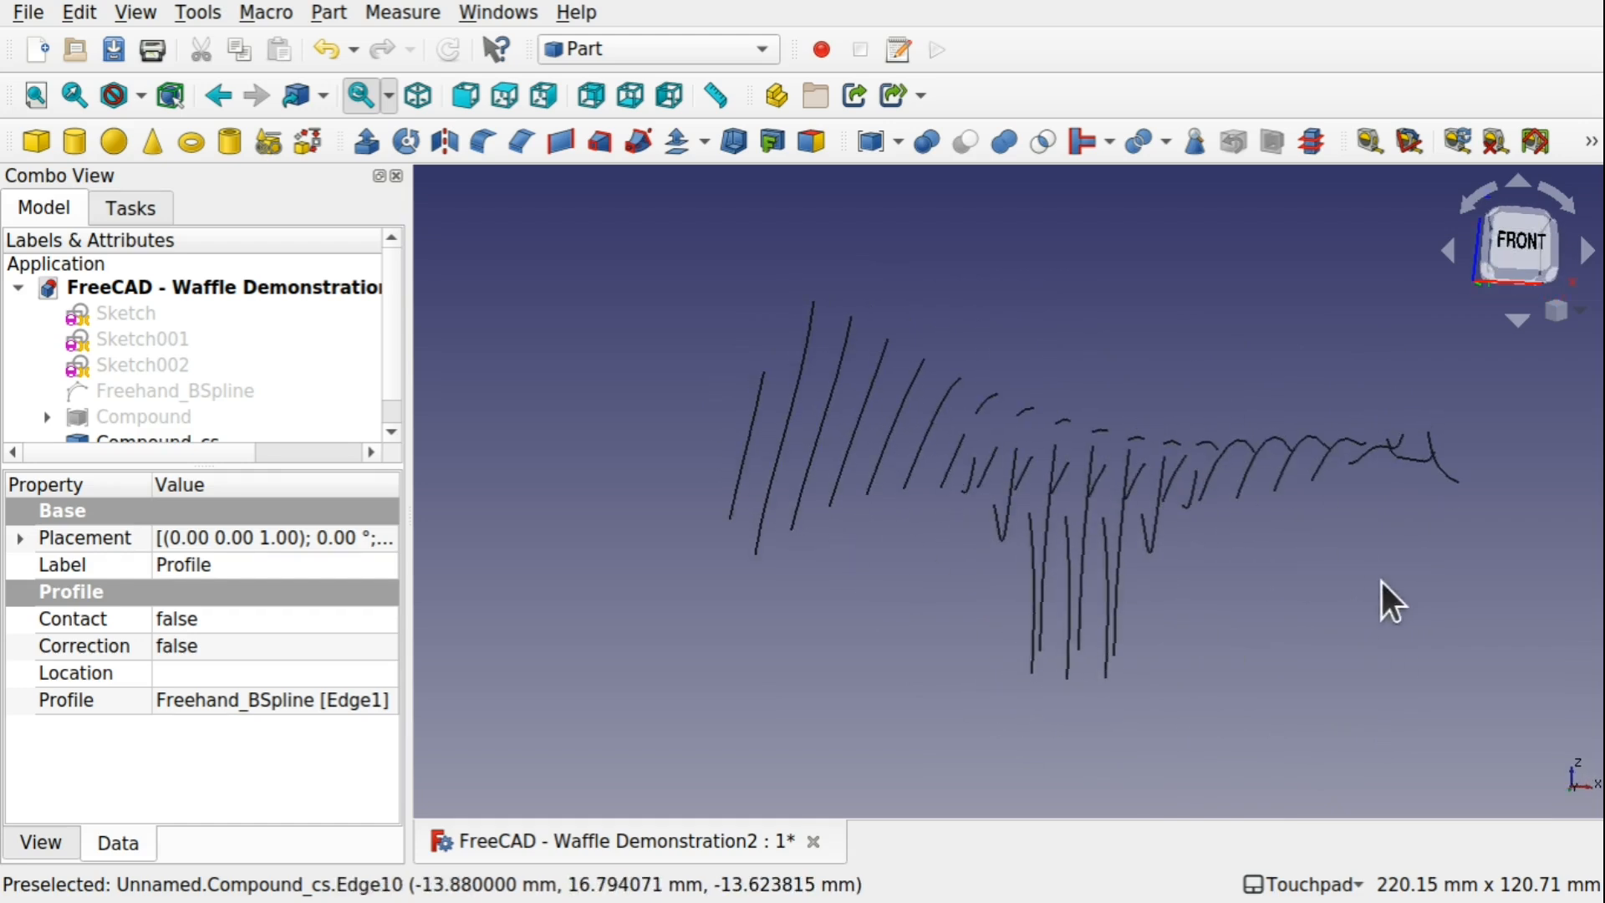
pyautogui.keyDown('shift'); pyautogui.moveTo(1100, 584); pyautogui.dragTo(1219, 538); pyautogui.keyUp('shift')
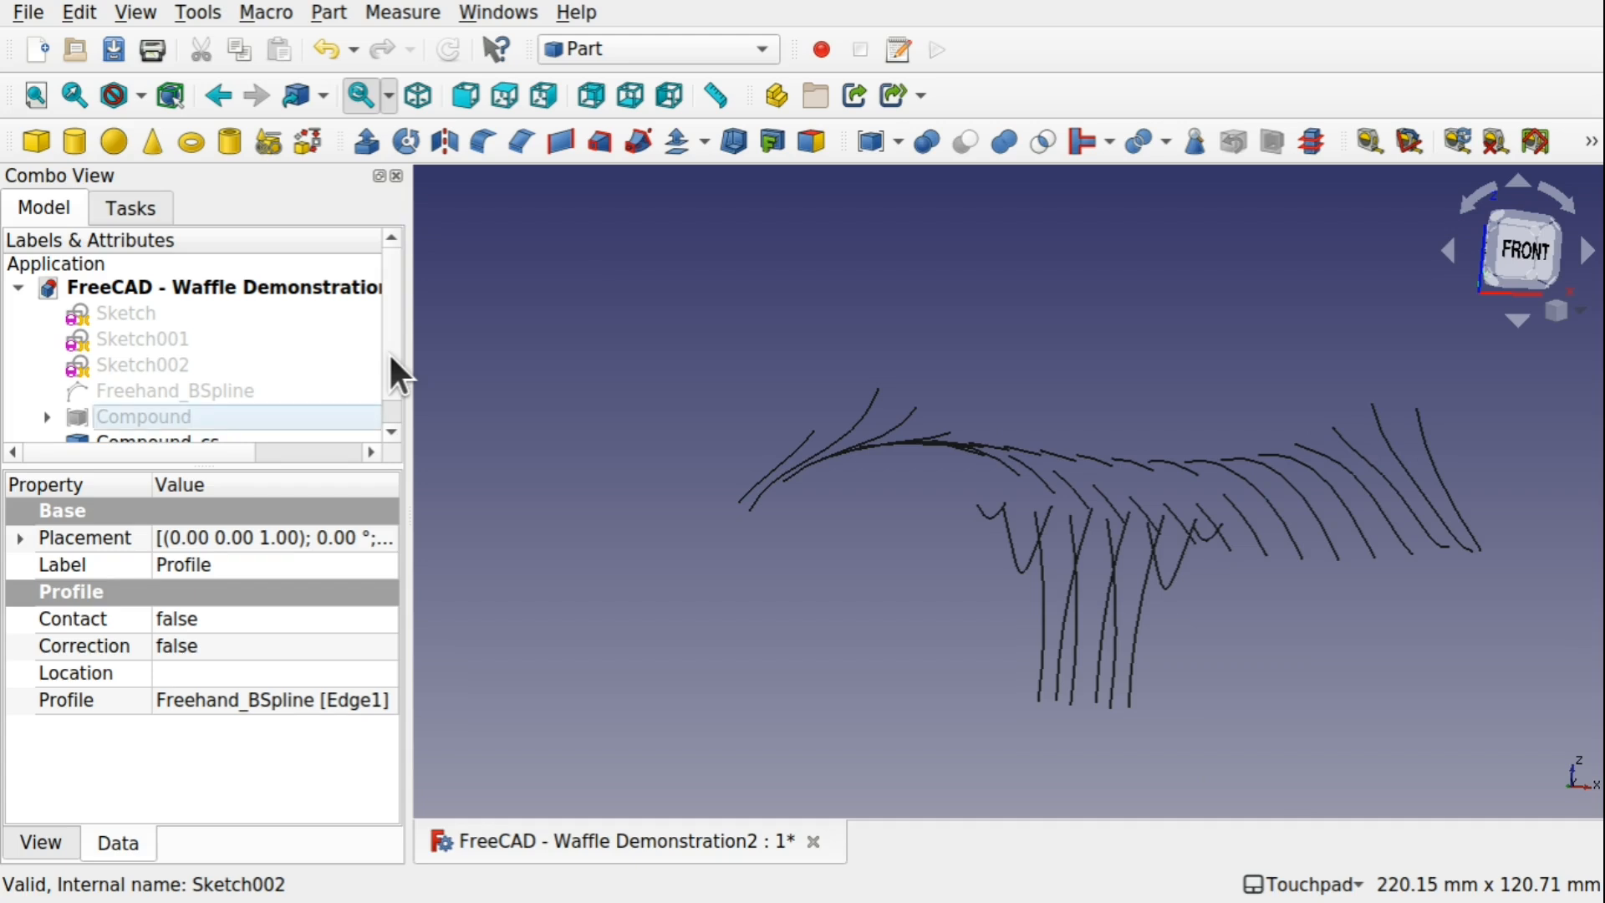
# Show the Compound again and hide the Compound_cs cross-section curves
pyautogui.scroll(-1, 388, 363)
pyautogui.click(211, 397)
pyautogui.press('space')
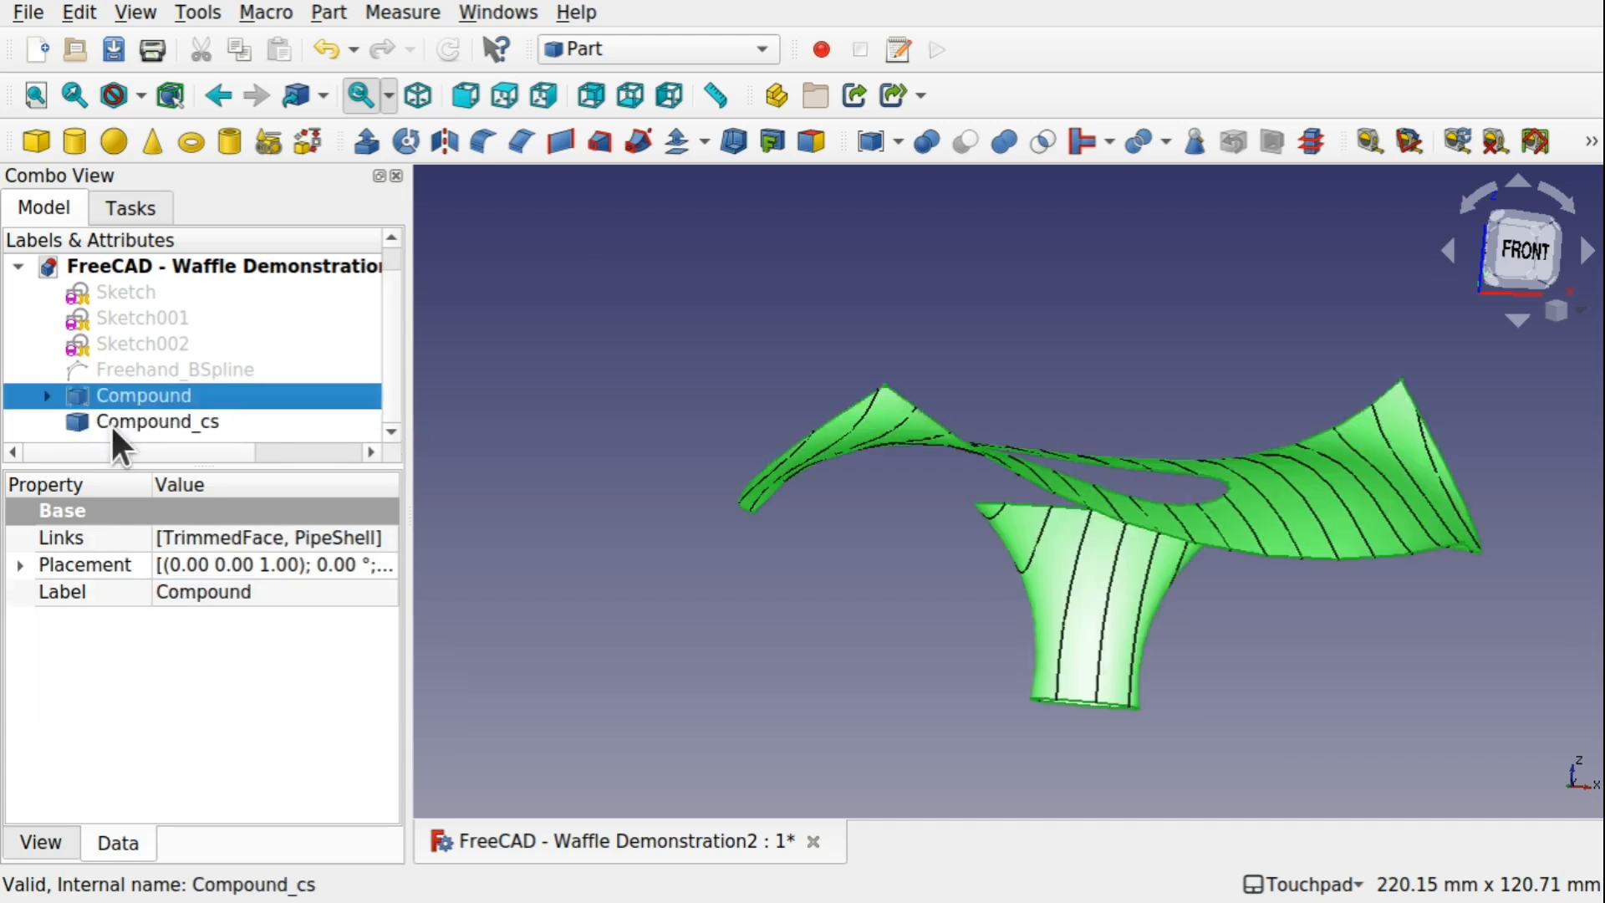
pyautogui.click(134, 420)
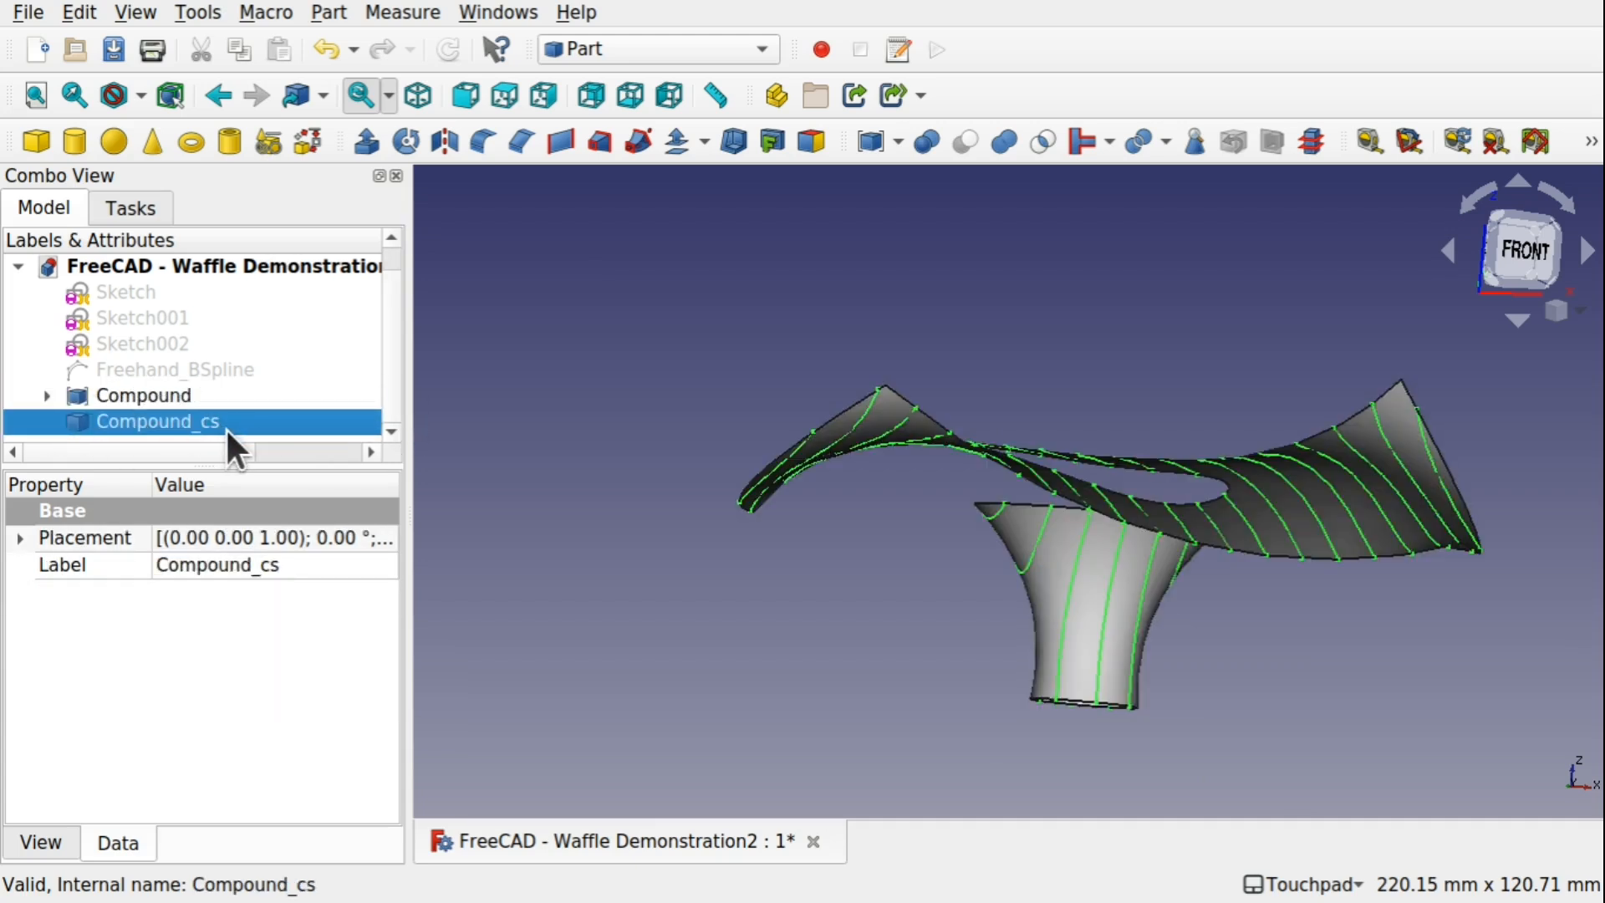
pyautogui.press('space')
pyautogui.keyDown('alt'); pyautogui.moveTo(935, 426); pyautogui.dragTo(1021, 459); pyautogui.keyUp('alt')
# Set up cross-sections of the Compound on the XZ guiding plane with multiple sections, a count of 10, on both sides
pyautogui.click(126, 394)
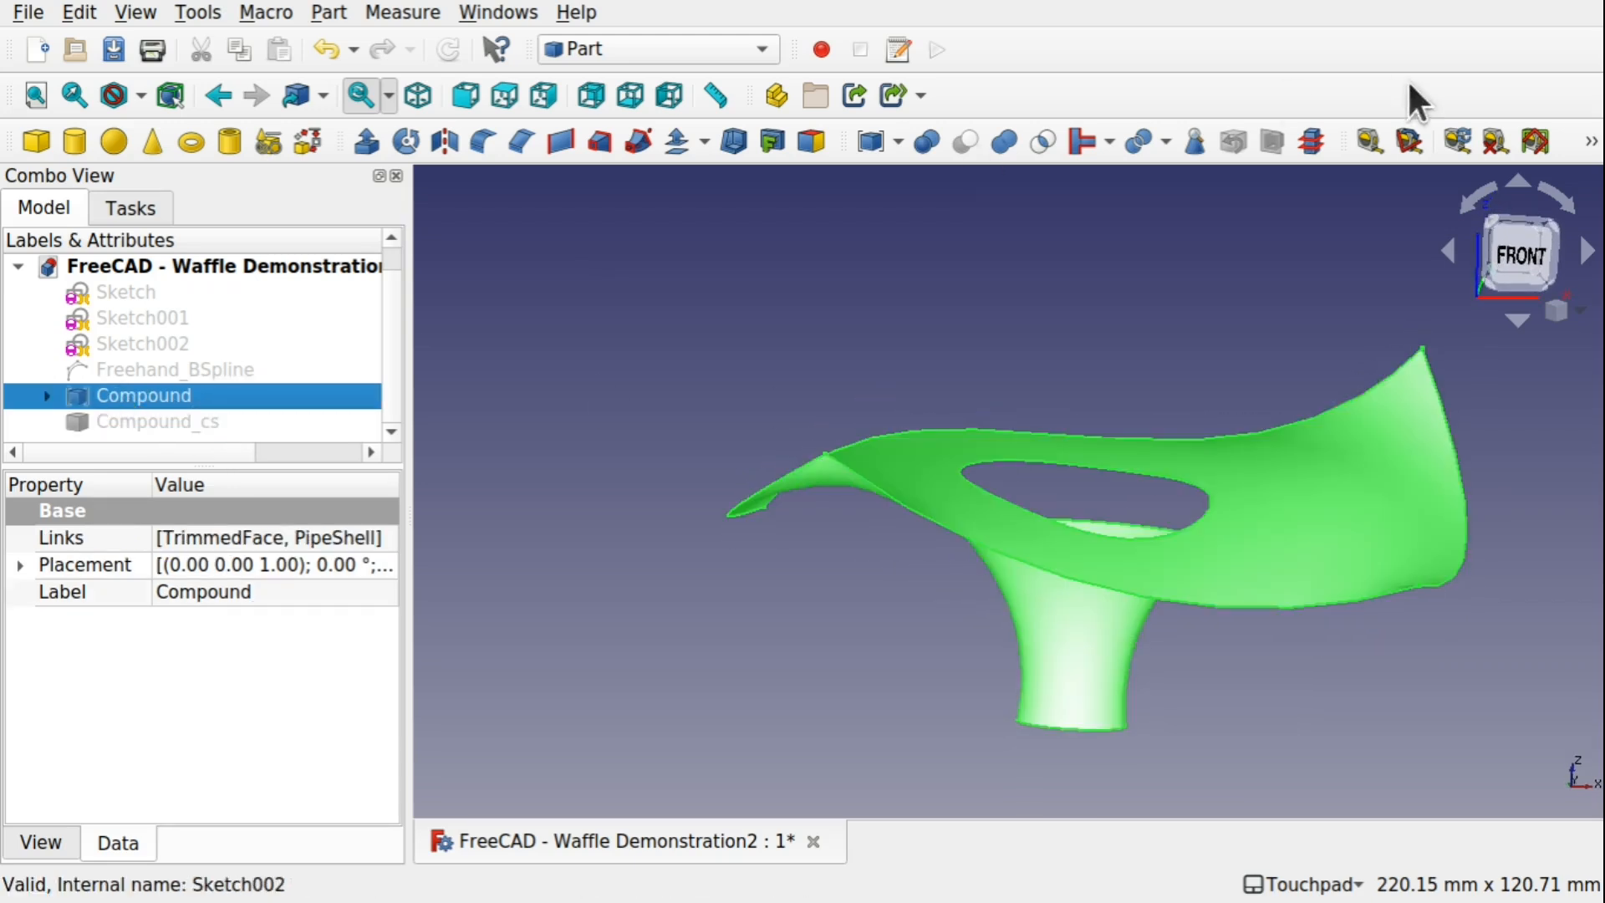
pyautogui.click(1311, 142)
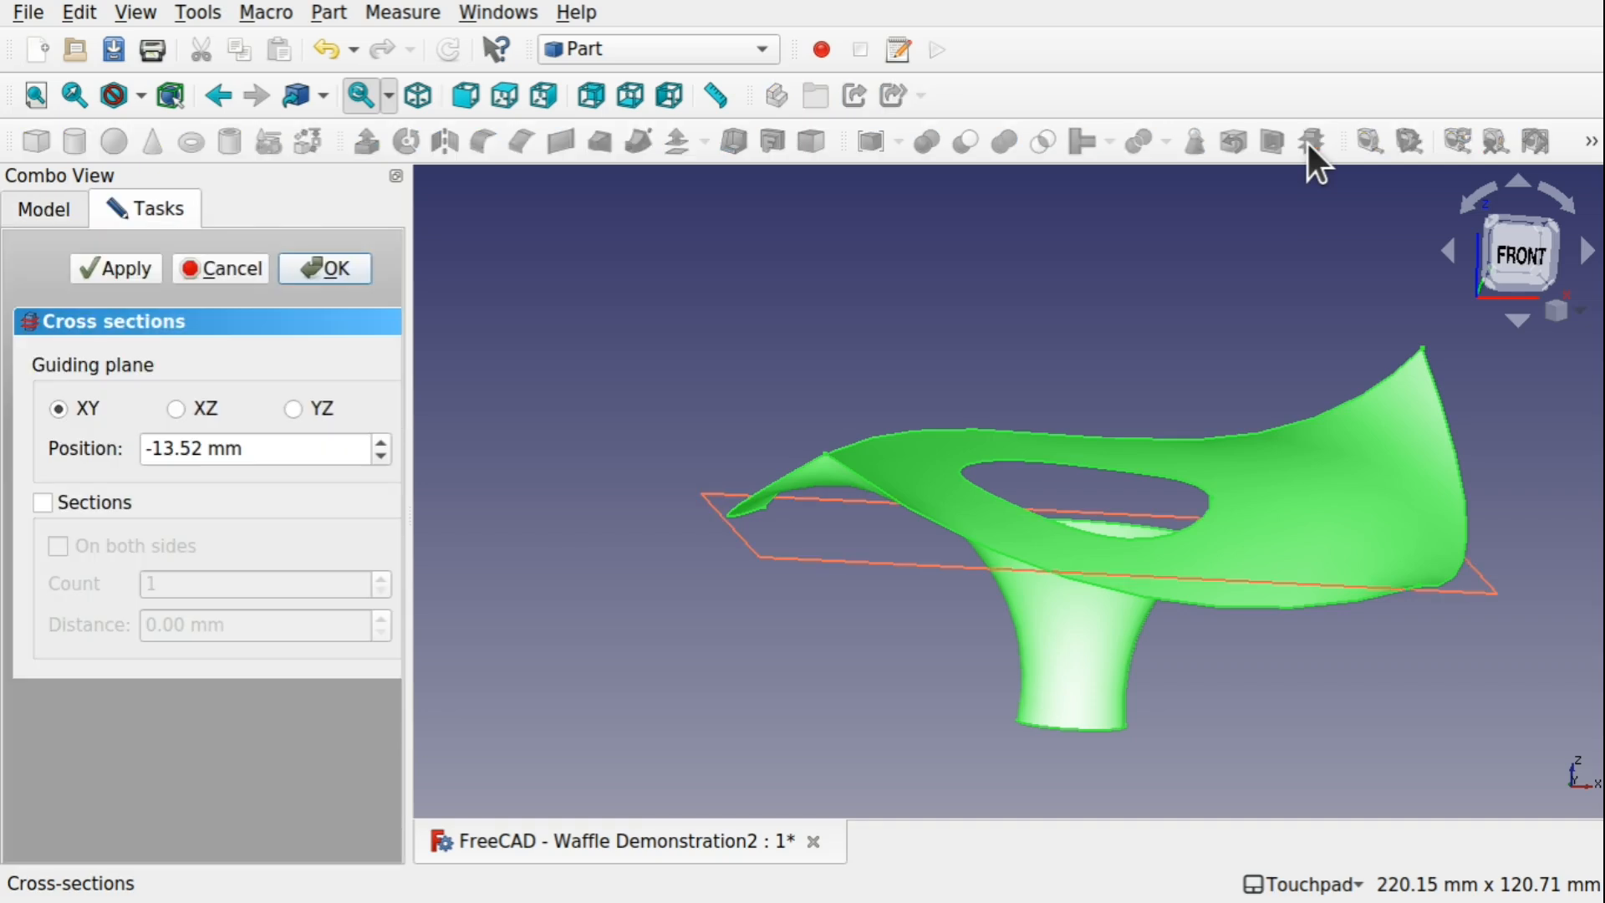
pyautogui.click(176, 408)
pyautogui.keyDown('alt'); pyautogui.moveTo(887, 451); pyautogui.dragTo(931, 479); pyautogui.keyUp('alt')
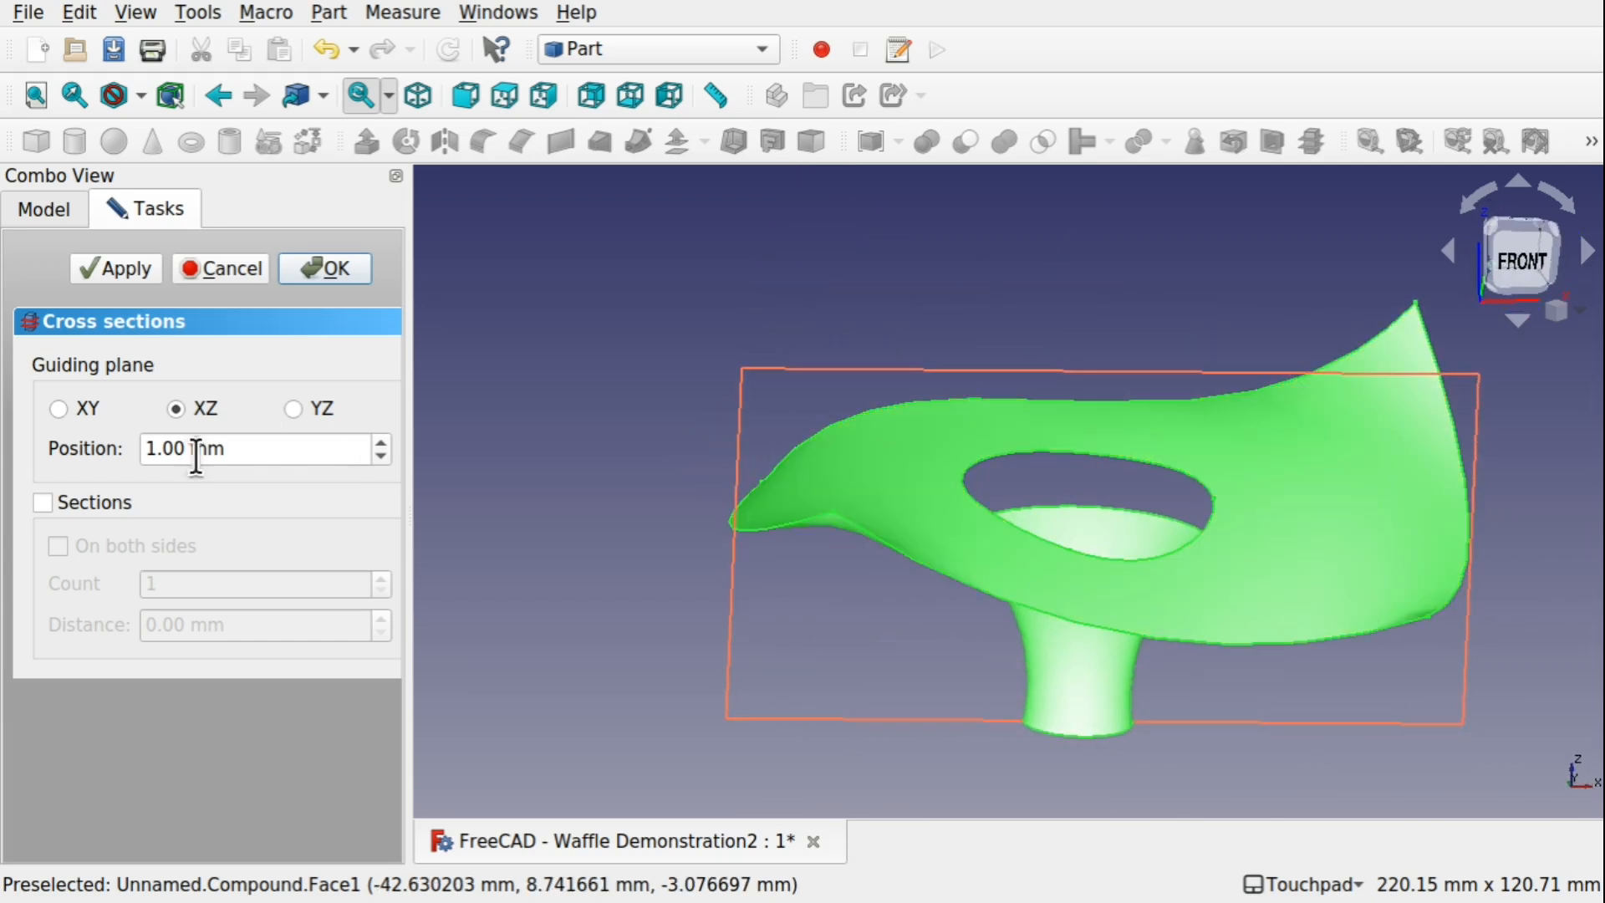
pyautogui.click(42, 501)
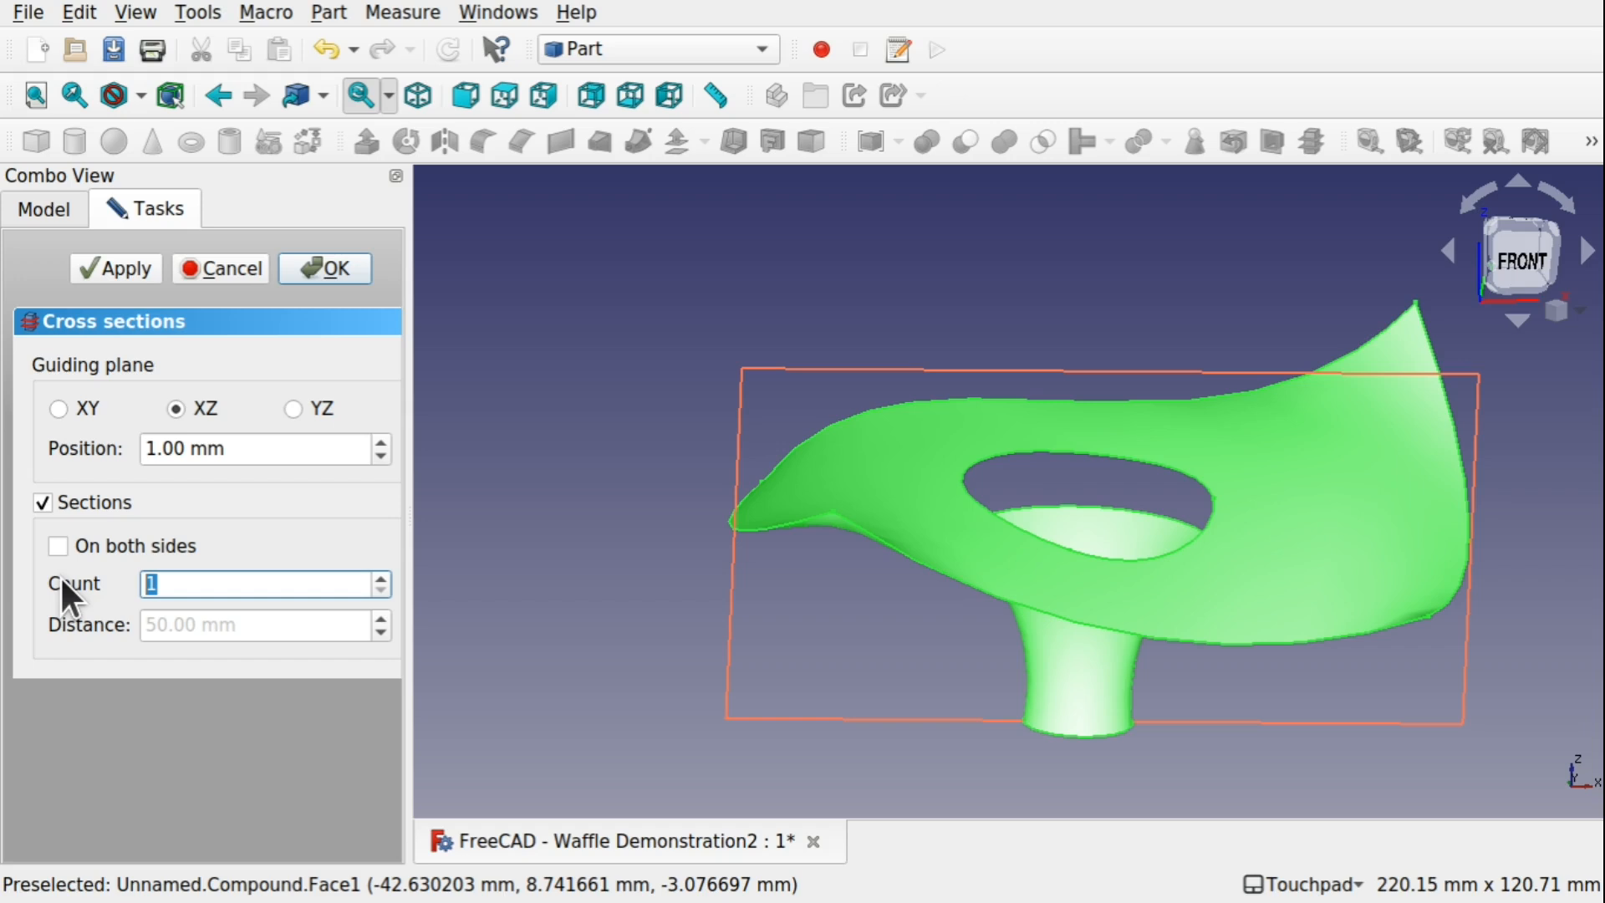
pyautogui.write('10')
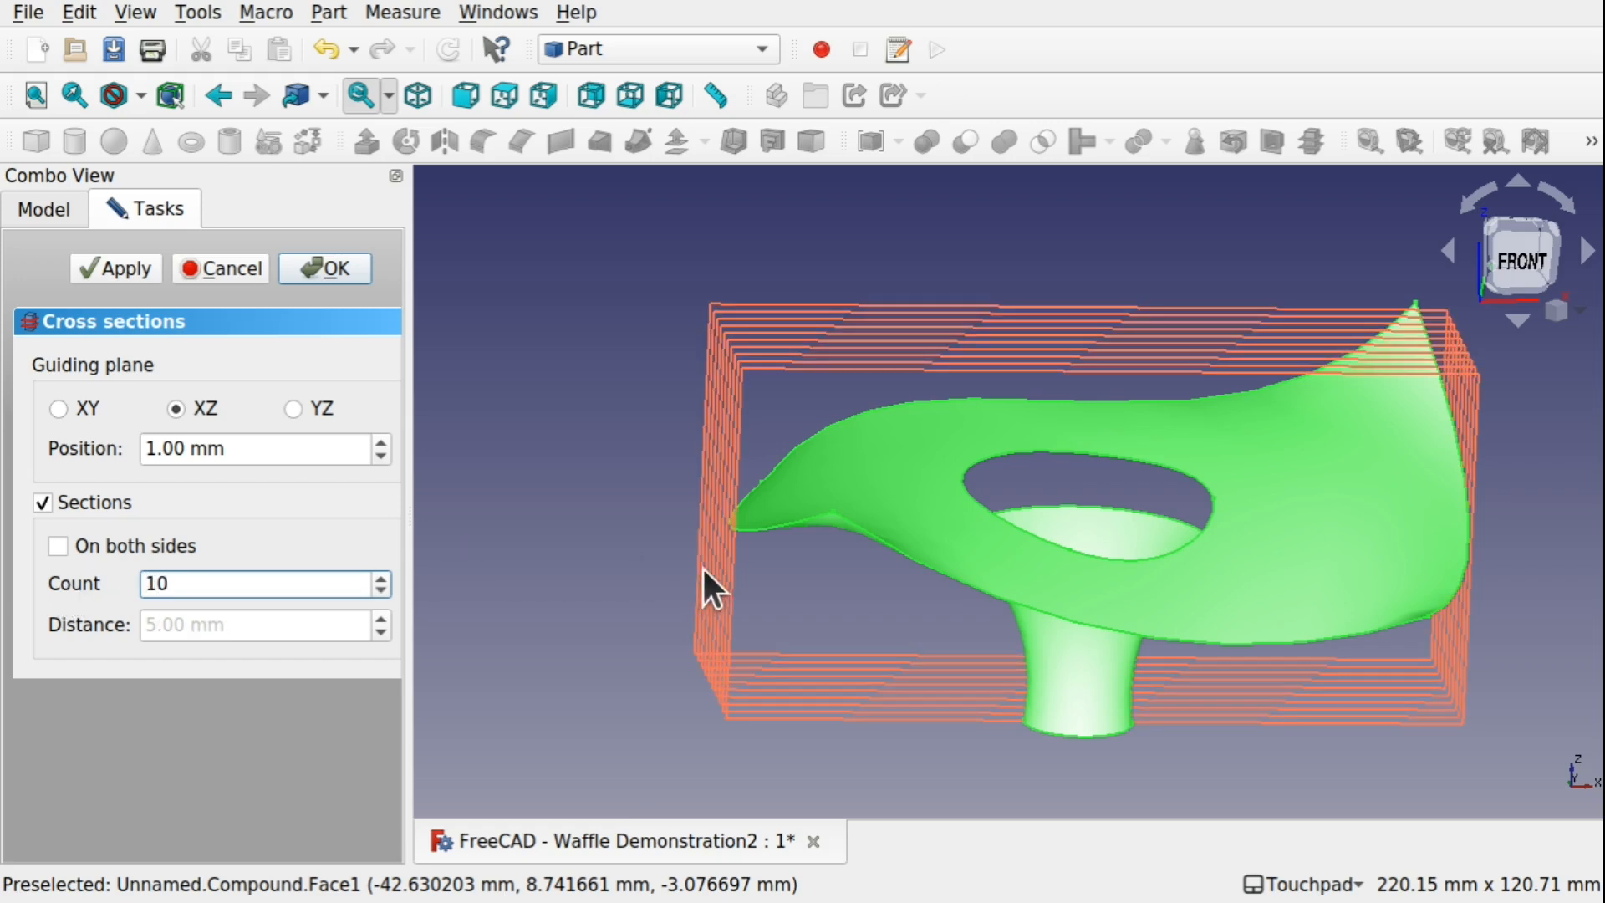
pyautogui.click(55, 545)
pyautogui.keyDown('alt'); pyautogui.moveTo(777, 585); pyautogui.dragTo(761, 484); pyautogui.keyUp('alt')
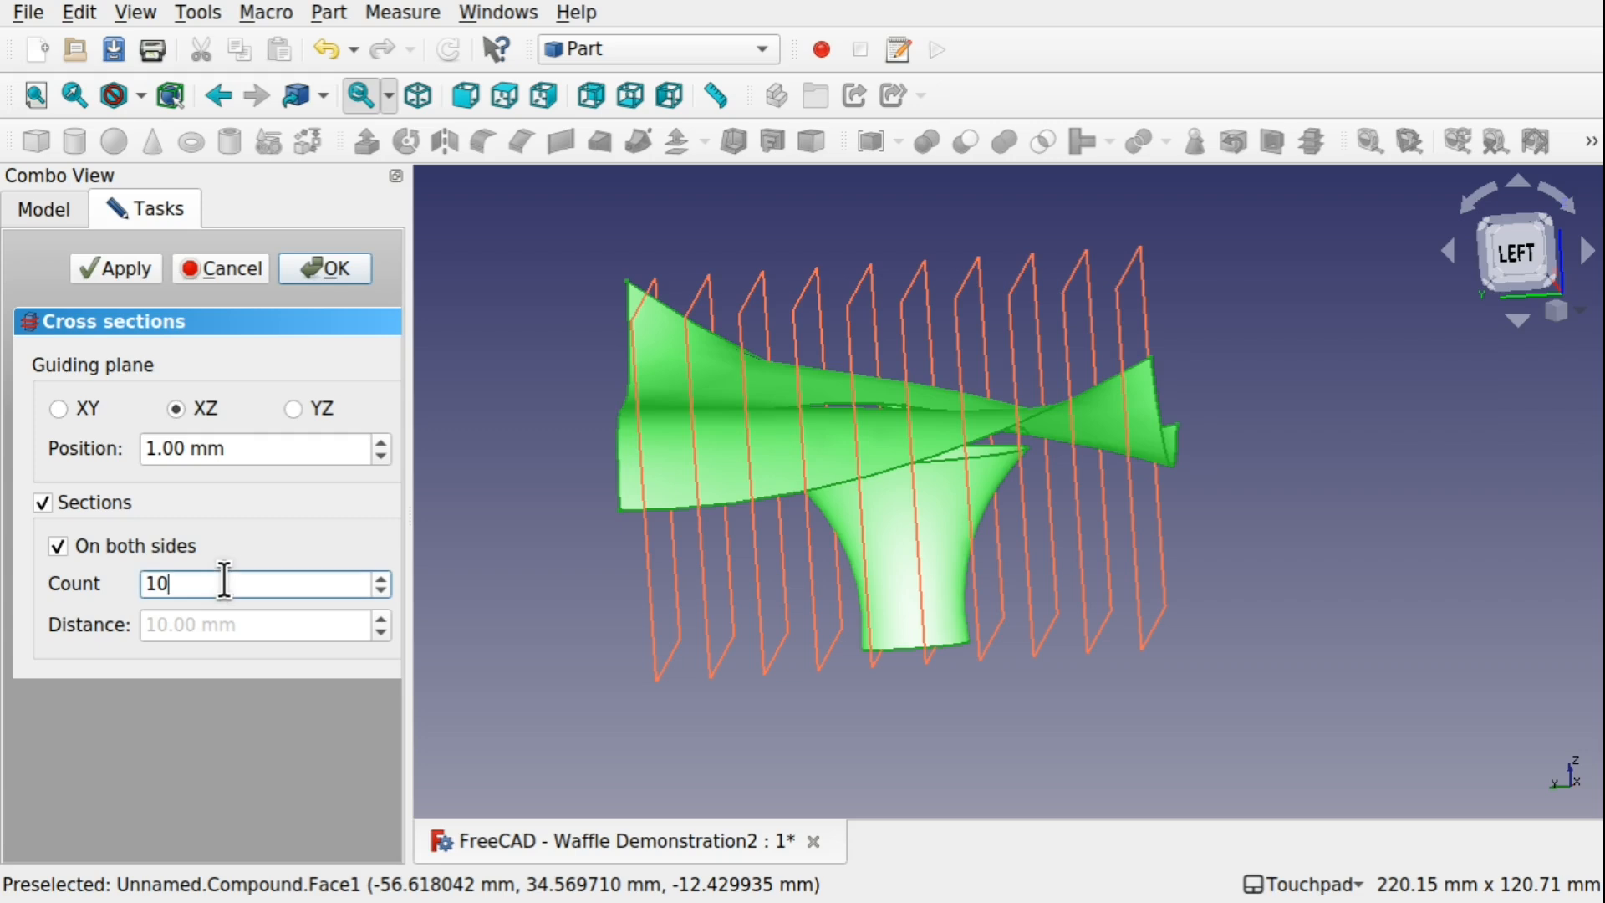
# Raise the section count to 14 and create the XZ cross-sections of the Compound
pyautogui.press('BackSpace')
pyautogui.write('4')
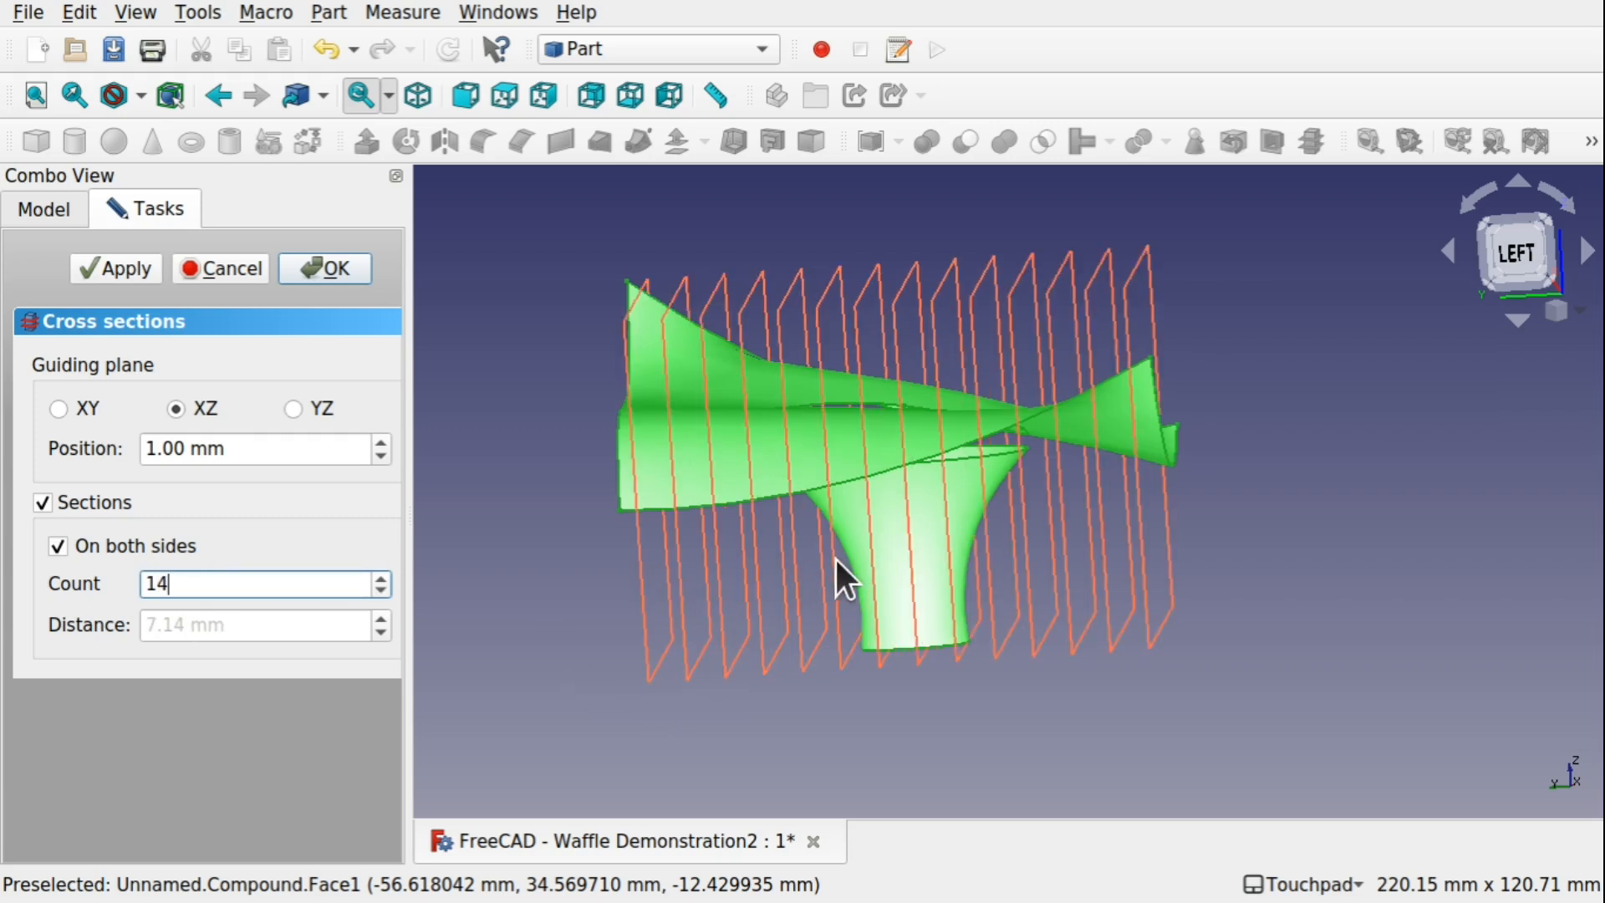
pyautogui.click(341, 268)
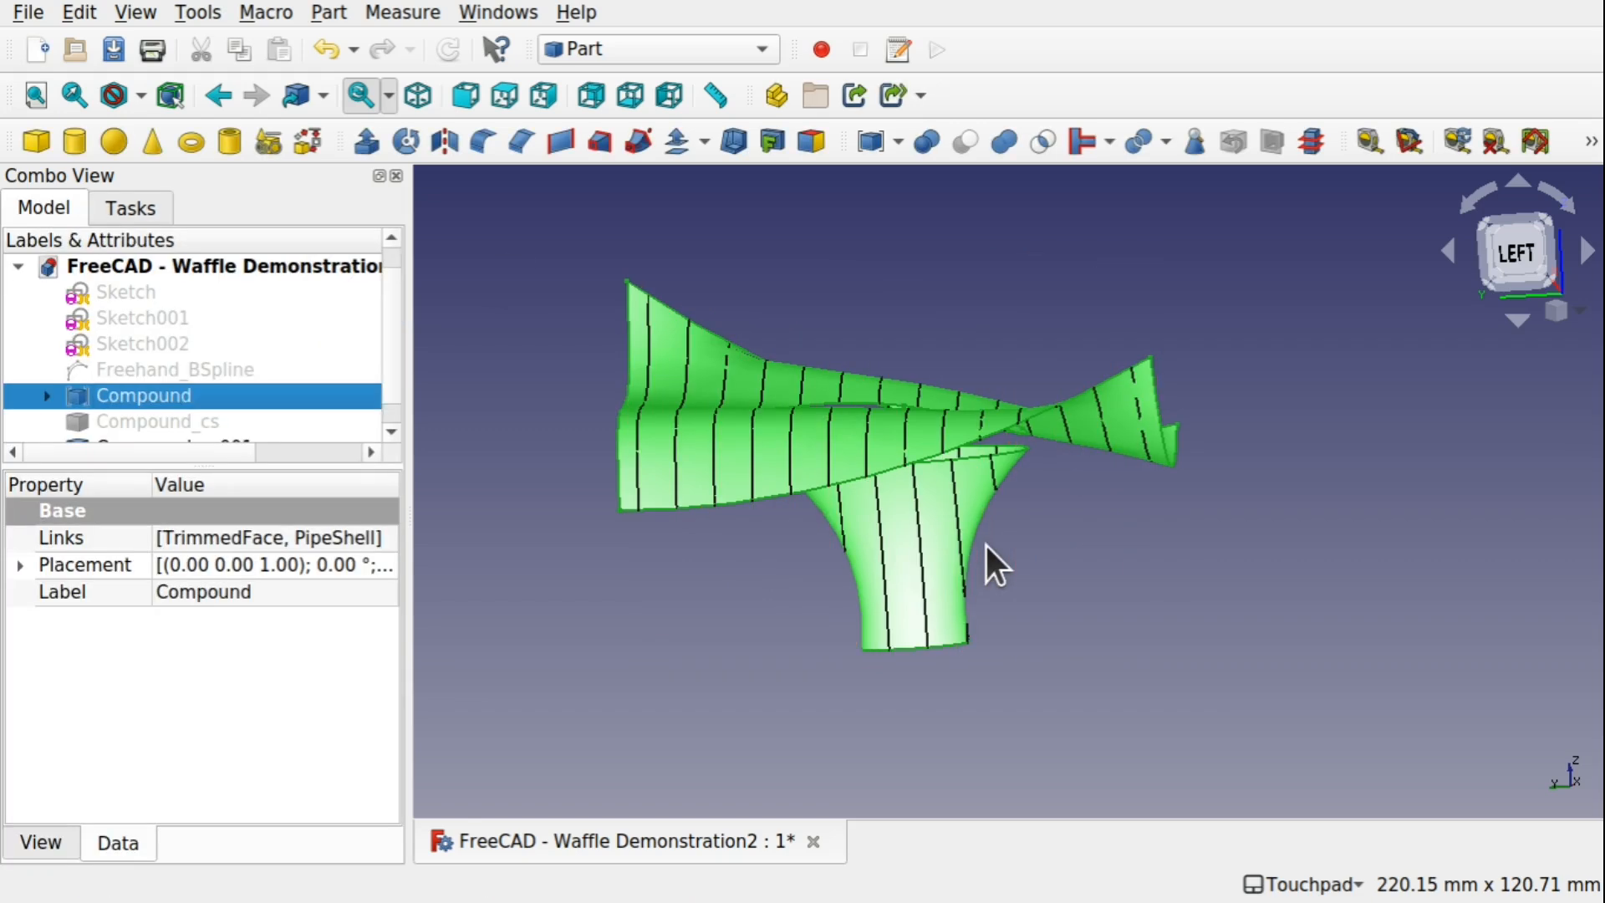
# Inspect the XZ cross-sections on the surfaces, then hide the Compound to view the curves alone
pyautogui.keyDown('alt'); pyautogui.moveTo(1092, 524); pyautogui.dragTo(1043, 536); pyautogui.keyUp('alt')
pyautogui.scroll(-2, 1044, 536)
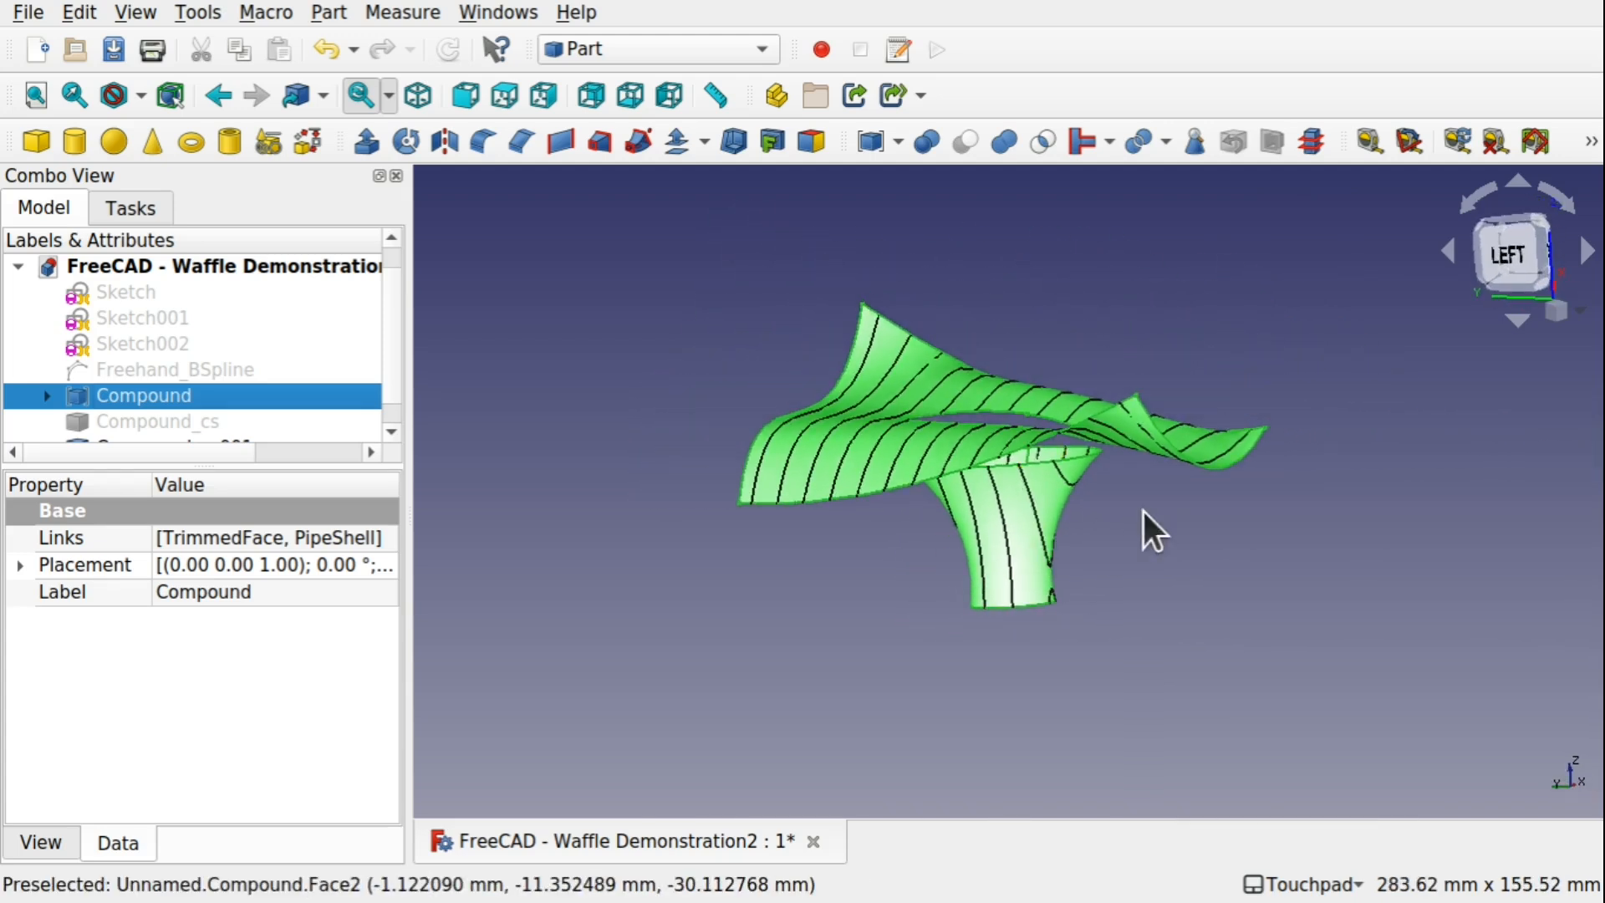
pyautogui.moveTo(1142, 510)
pyautogui.keyDown('alt'); pyautogui.mouseDown()
pyautogui.moveTo(1014, 510)
pyautogui.moveTo(1154, 537)
pyautogui.moveTo(1161, 519)
pyautogui.mouseUp(); pyautogui.keyUp('alt')
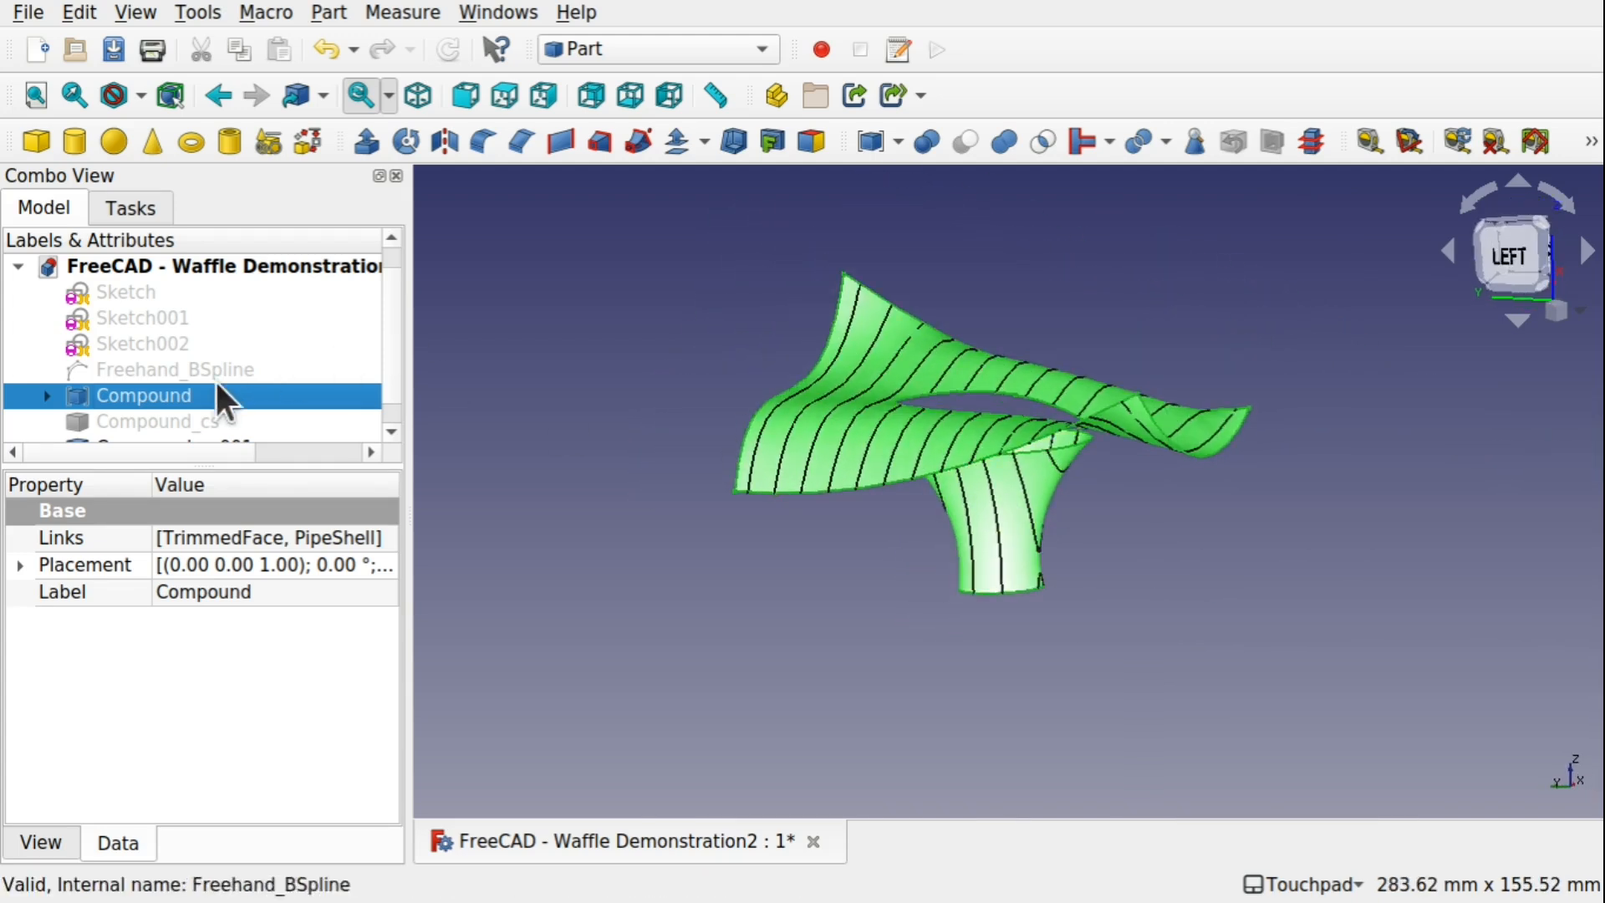
pyautogui.press('space')
pyautogui.keyDown('alt'); pyautogui.moveTo(1008, 399); pyautogui.dragTo(1005, 435); pyautogui.keyUp('alt')
pyautogui.scroll(-1, 395, 393)
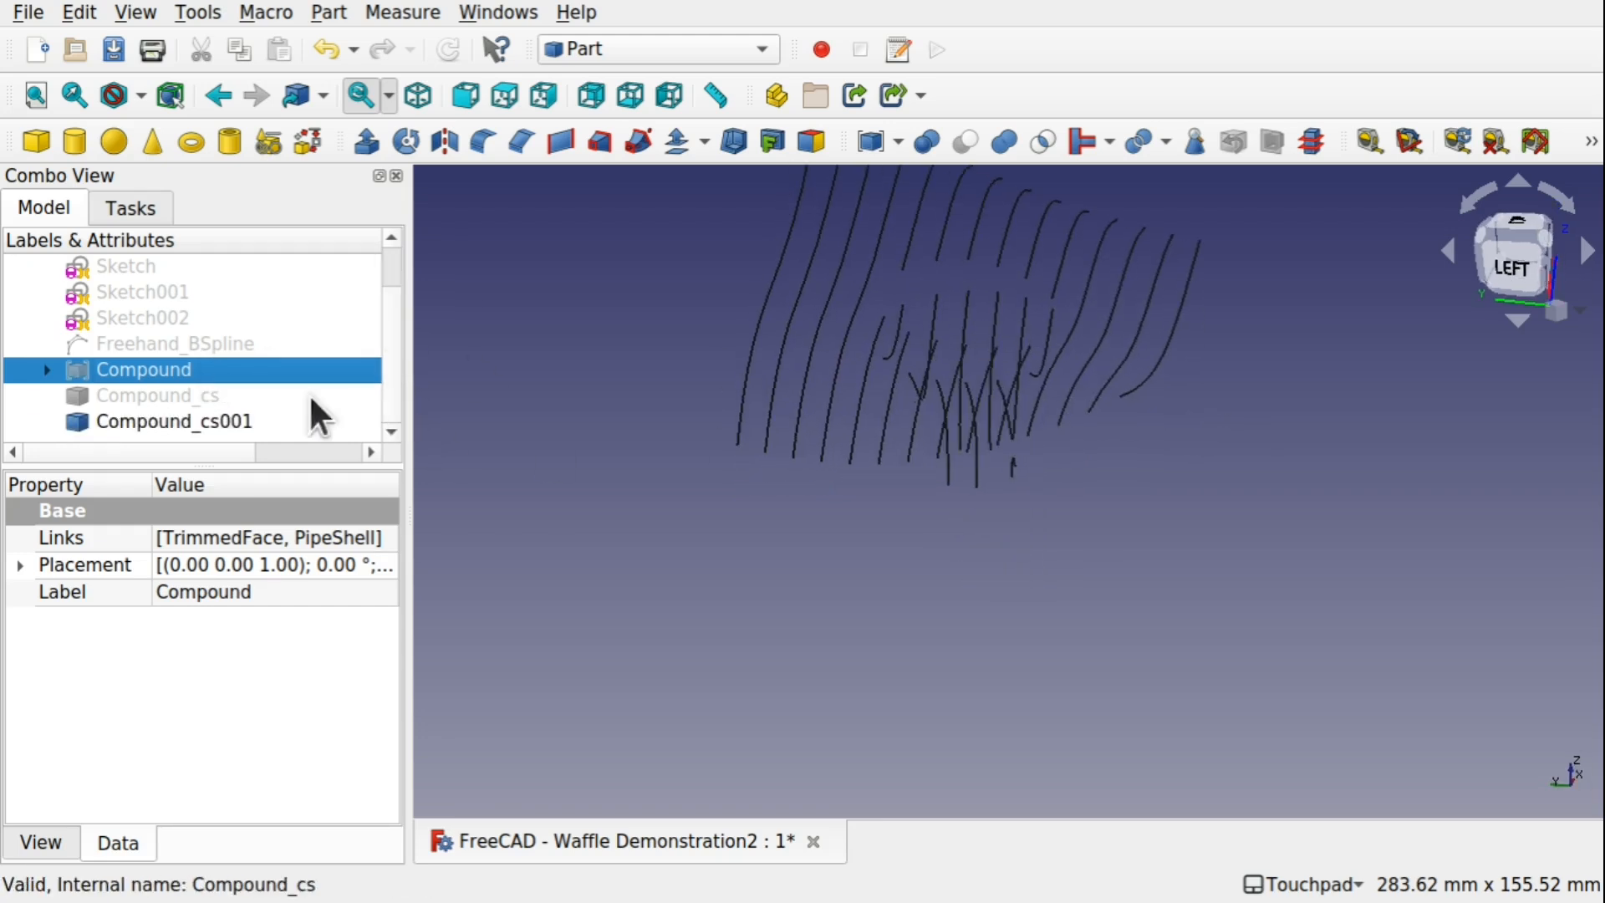
# Show the Compound_cs curves together with the XZ curves and inspect the waffle grid from several angles
pyautogui.click(204, 396)
pyautogui.press('space')
pyautogui.keyDown('alt'); pyautogui.moveTo(1030, 358); pyautogui.dragTo(967, 449); pyautogui.keyUp('alt')
pyautogui.keyDown('alt'); pyautogui.moveTo(802, 476); pyautogui.dragTo(756, 434); pyautogui.keyUp('alt')
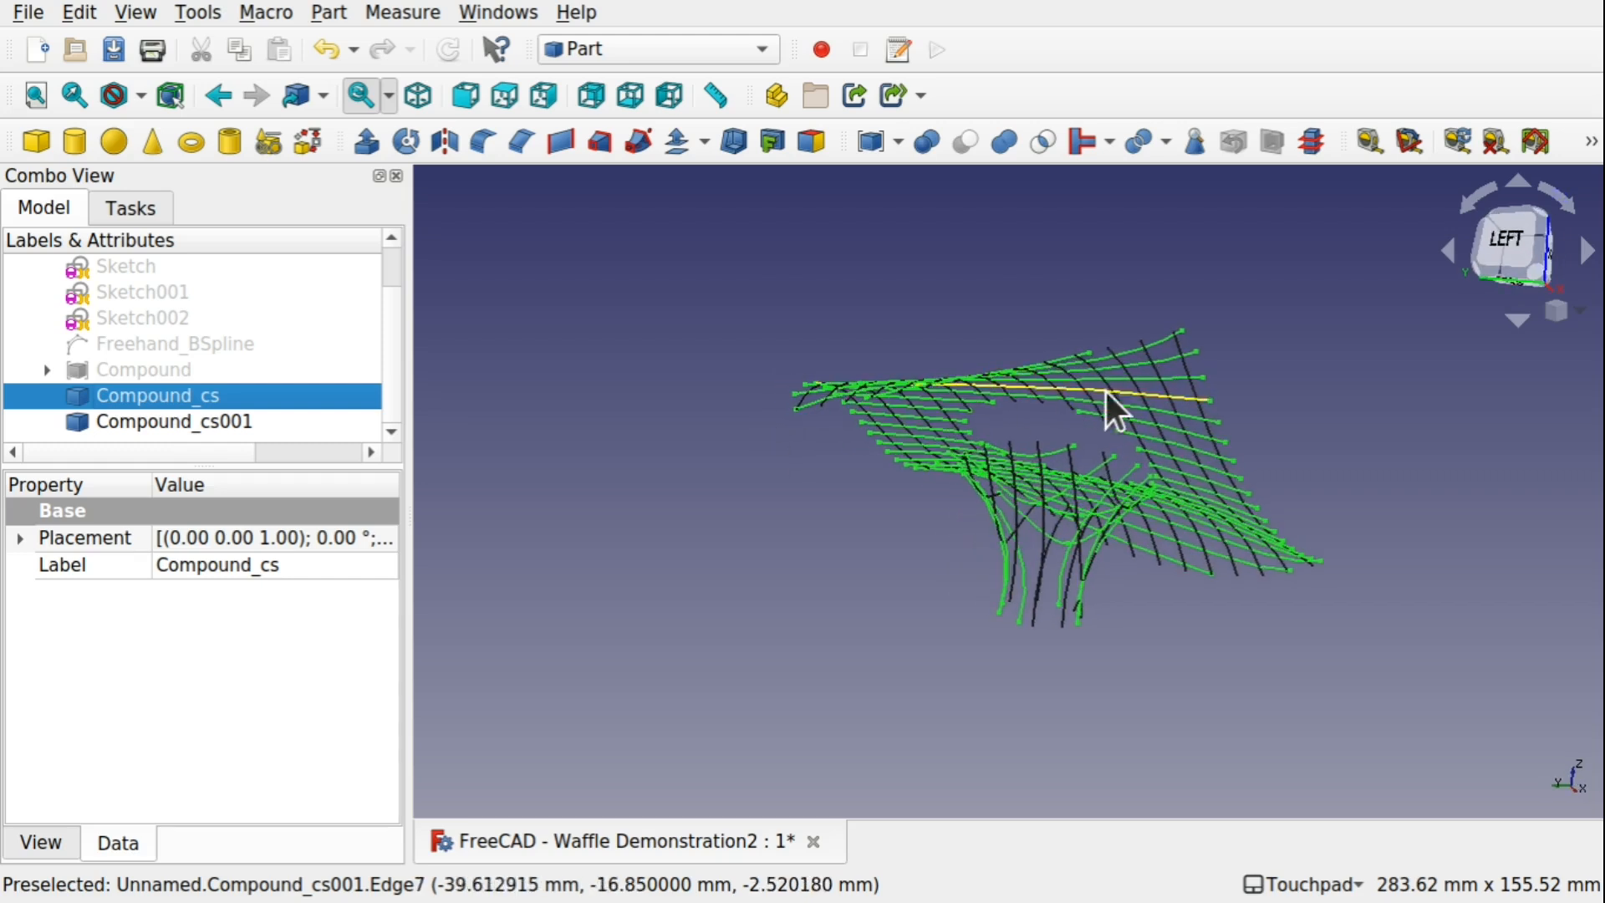
pyautogui.keyDown('shift'); pyautogui.moveTo(1107, 394); pyautogui.dragTo(1000, 439); pyautogui.keyUp('shift')
pyautogui.scroll(1, 974, 500)
pyautogui.scroll(2, 974, 500)
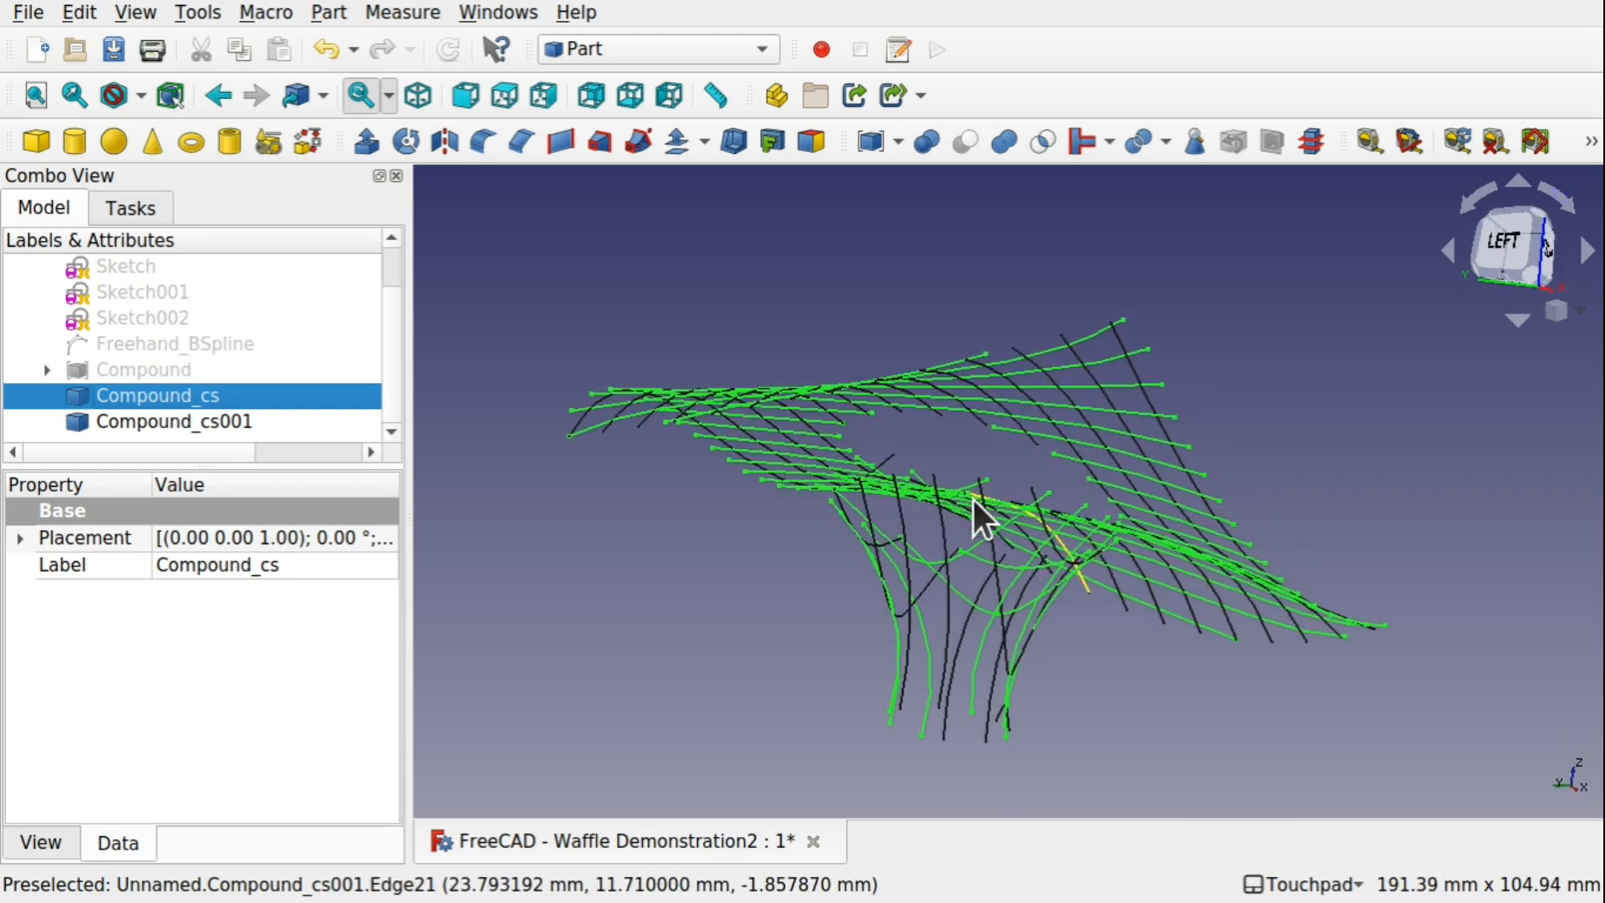
pyautogui.keyDown('alt'); pyautogui.moveTo(975, 509); pyautogui.dragTo(913, 552); pyautogui.keyUp('alt')
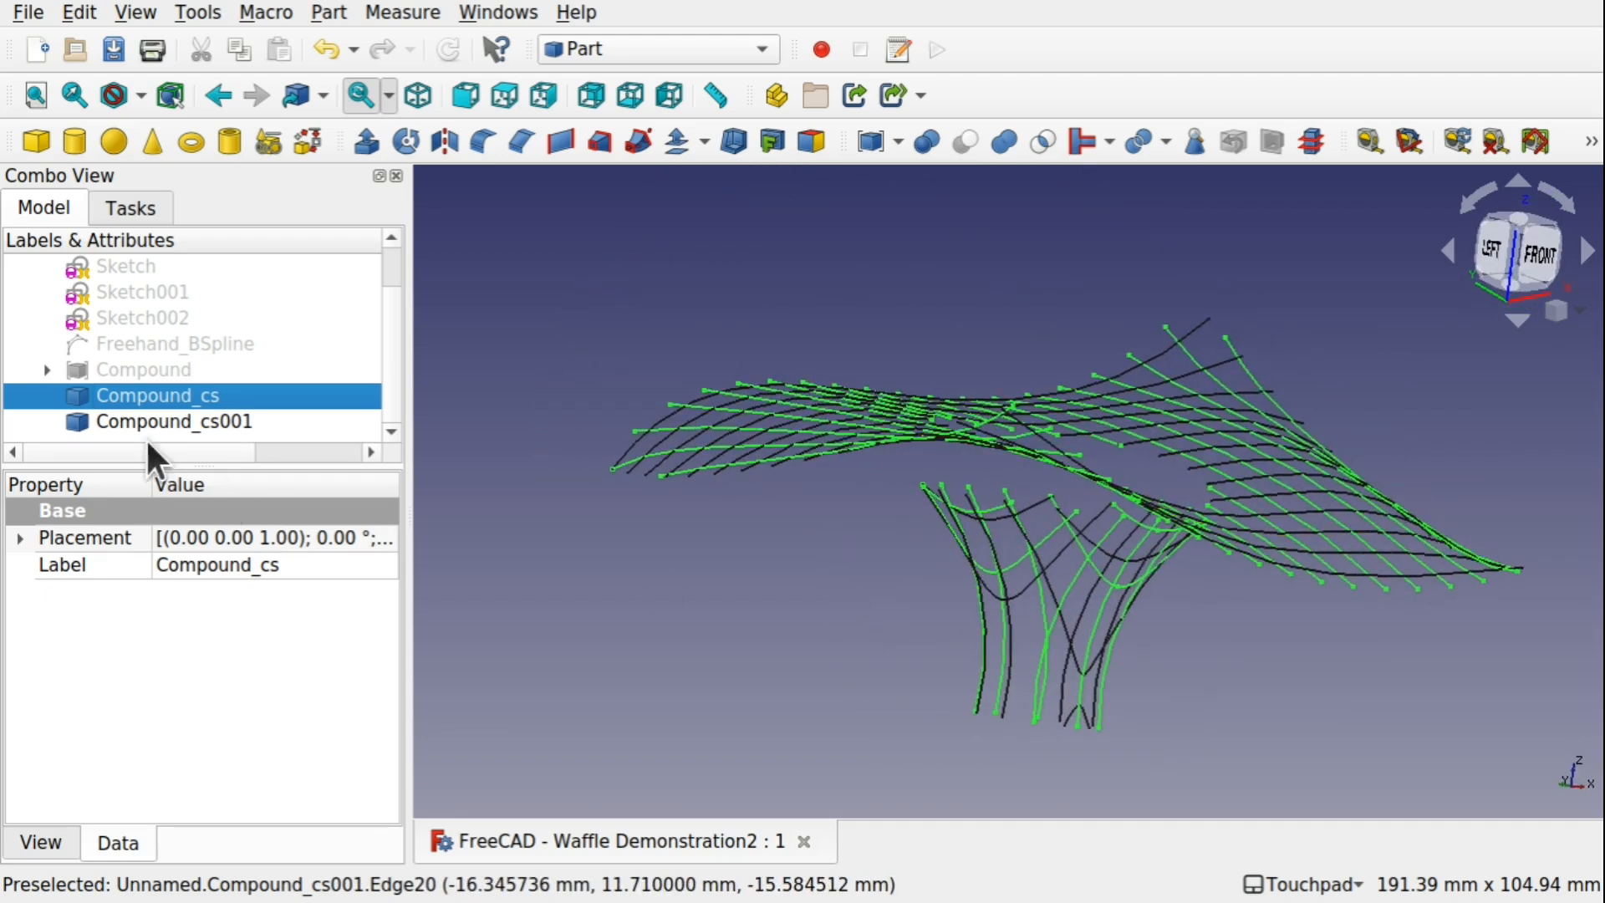
# Highlight and inspect the Compound_cs001 curves, then hide them so only the YZ cross-sections are displayed
pyautogui.click(216, 422)
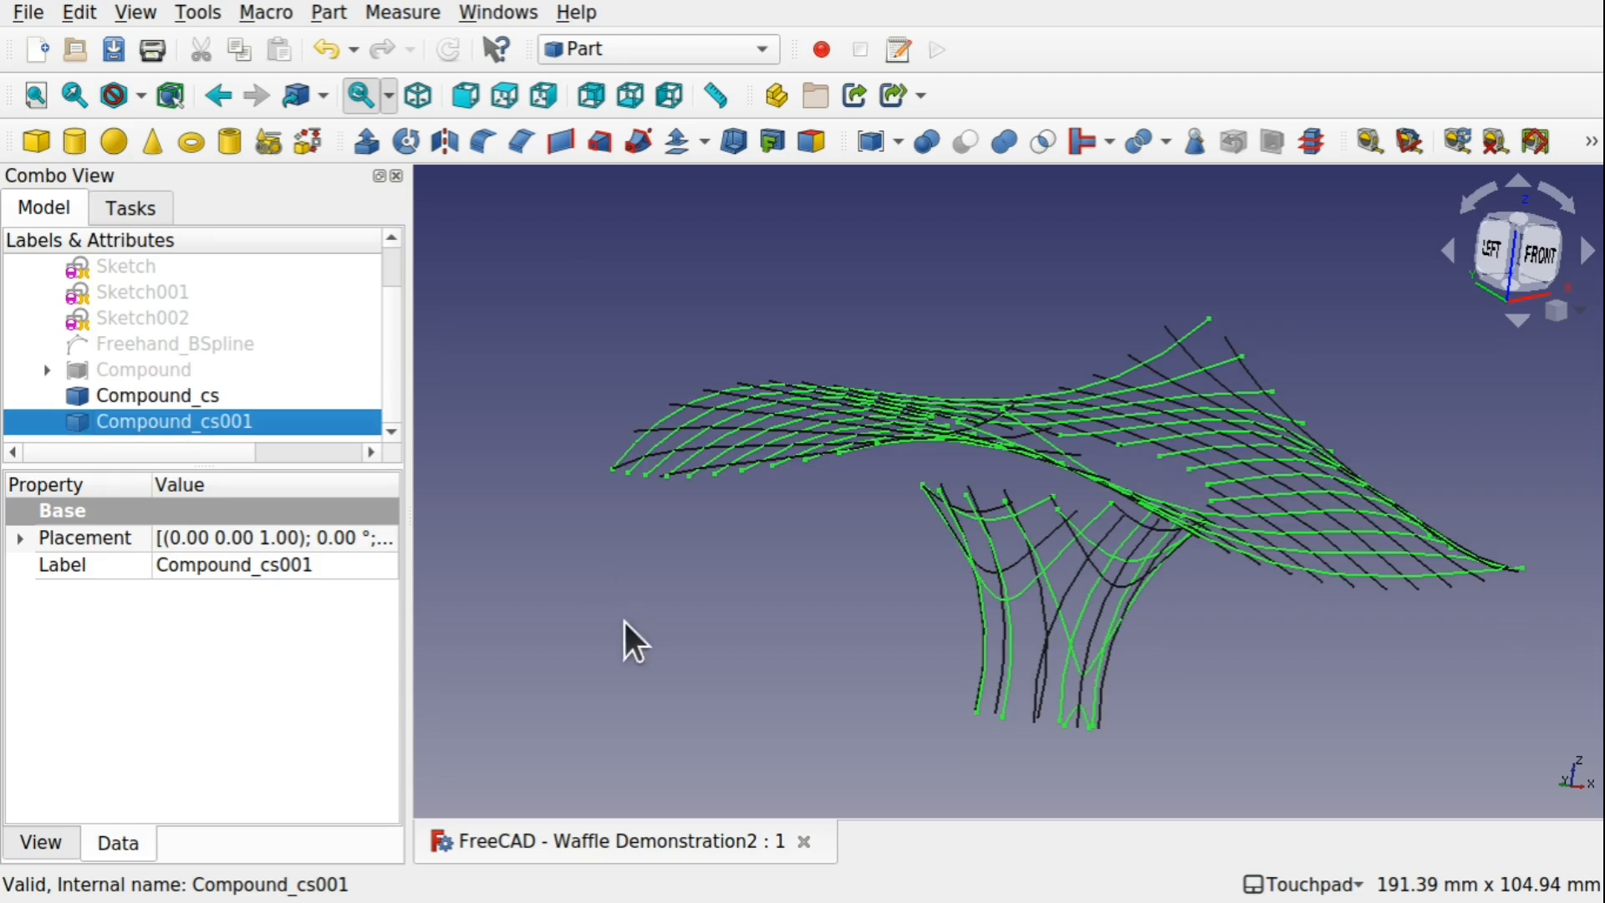
pyautogui.keyDown('alt'); pyautogui.moveTo(590, 559); pyautogui.dragTo(661, 573); pyautogui.keyUp('alt')
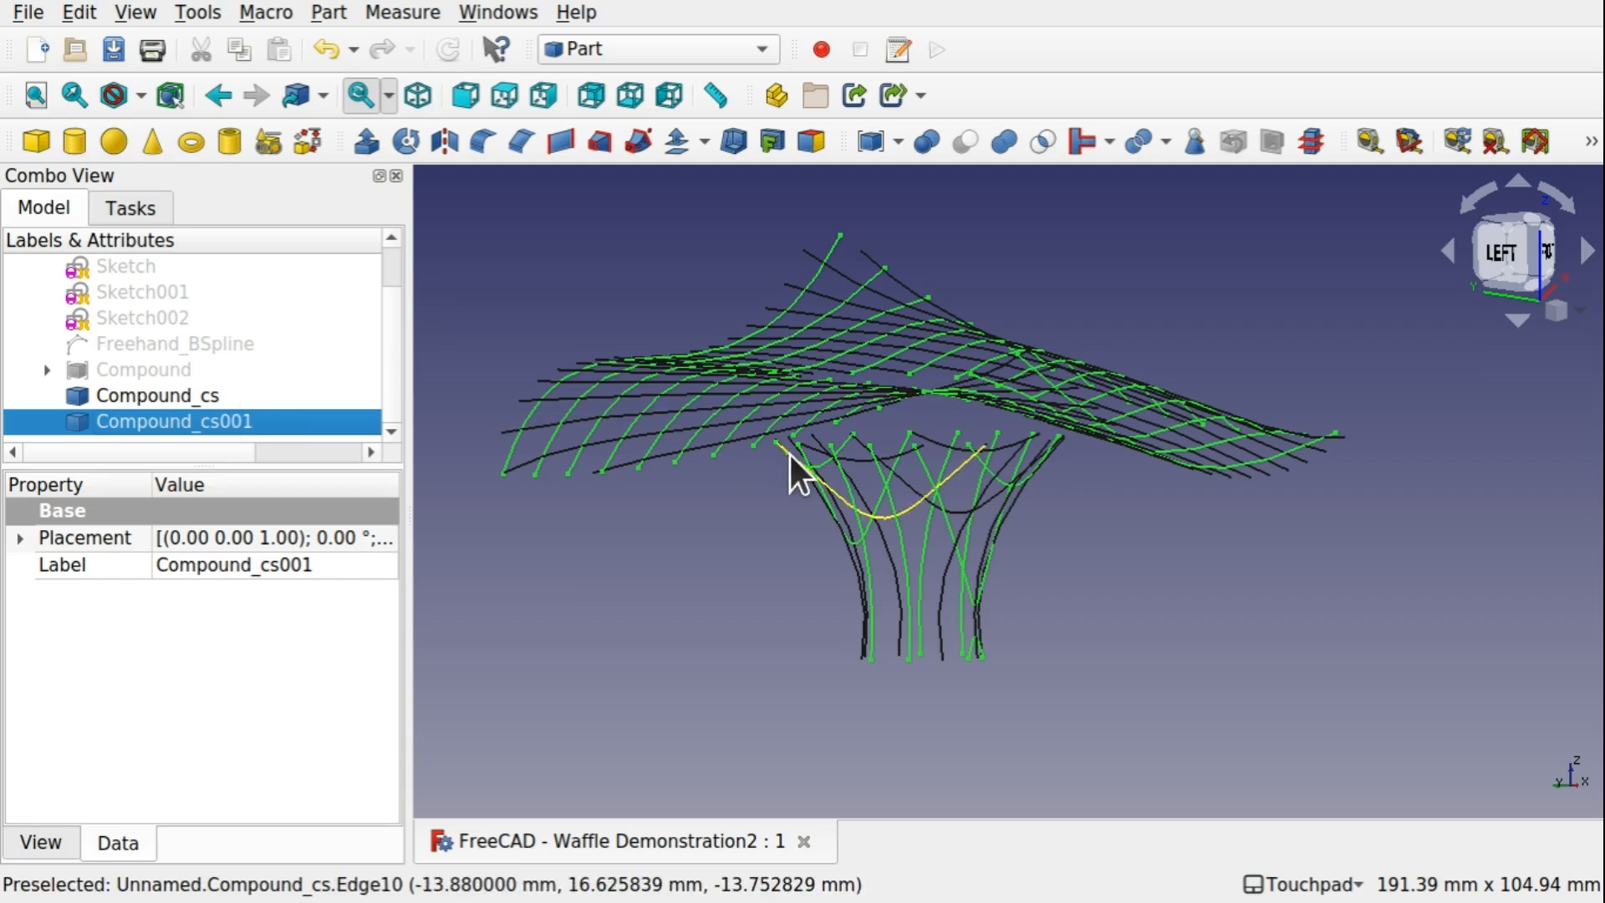
pyautogui.keyDown('alt'); pyautogui.moveTo(792, 466); pyautogui.dragTo(802, 500); pyautogui.keyUp('alt')
pyautogui.press('space')
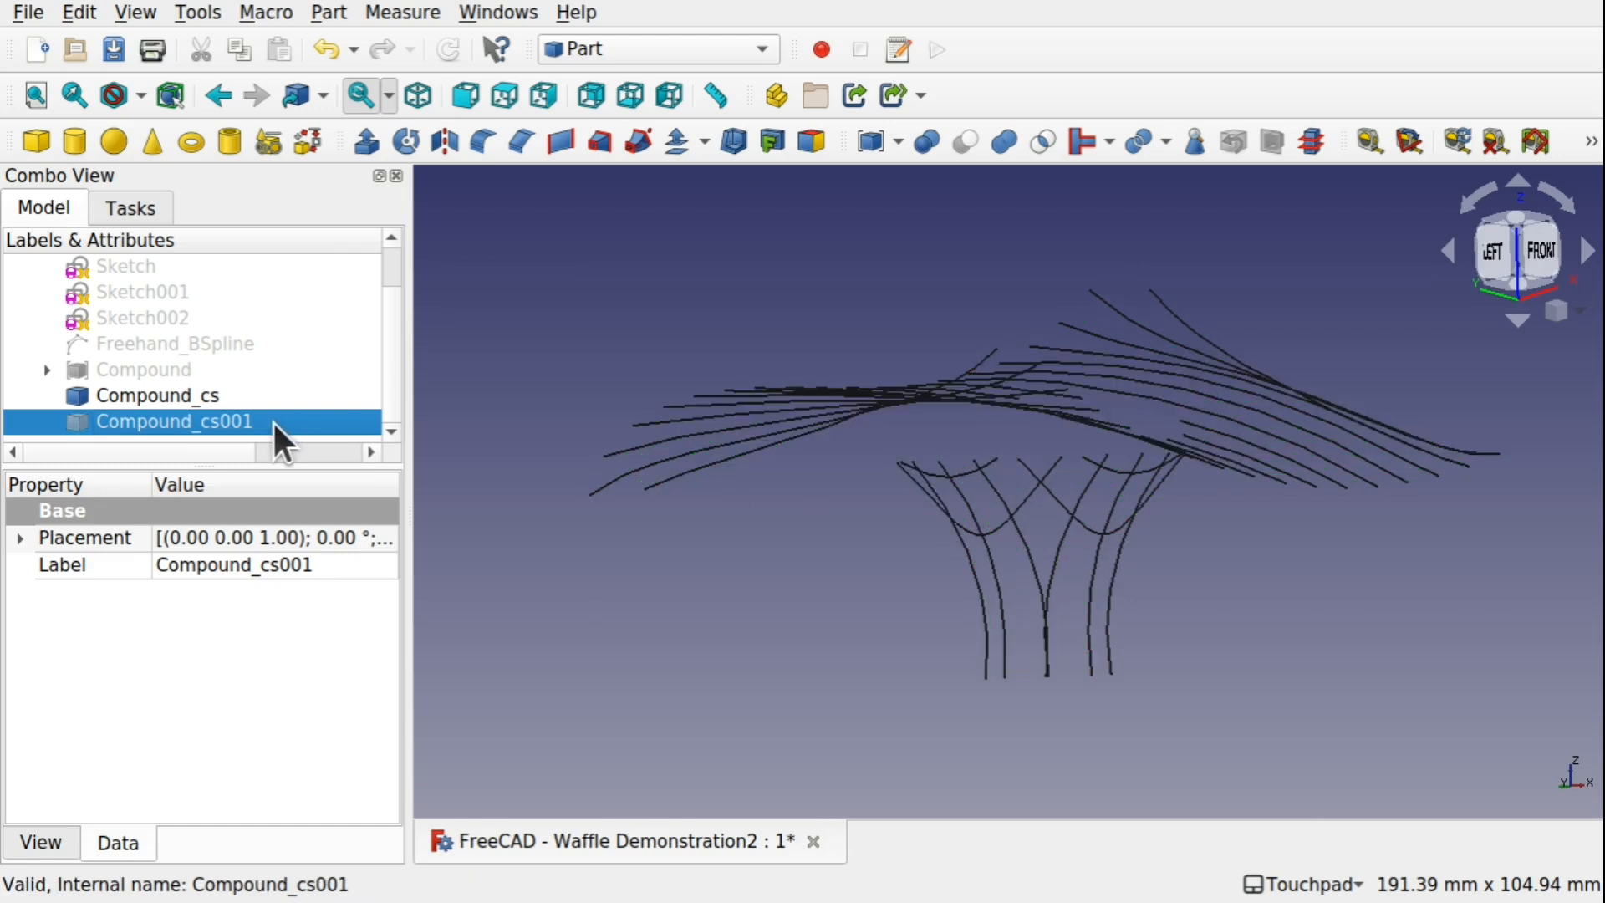
pyautogui.keyDown('alt'); pyautogui.moveTo(839, 331); pyautogui.dragTo(939, 441); pyautogui.keyUp('alt')
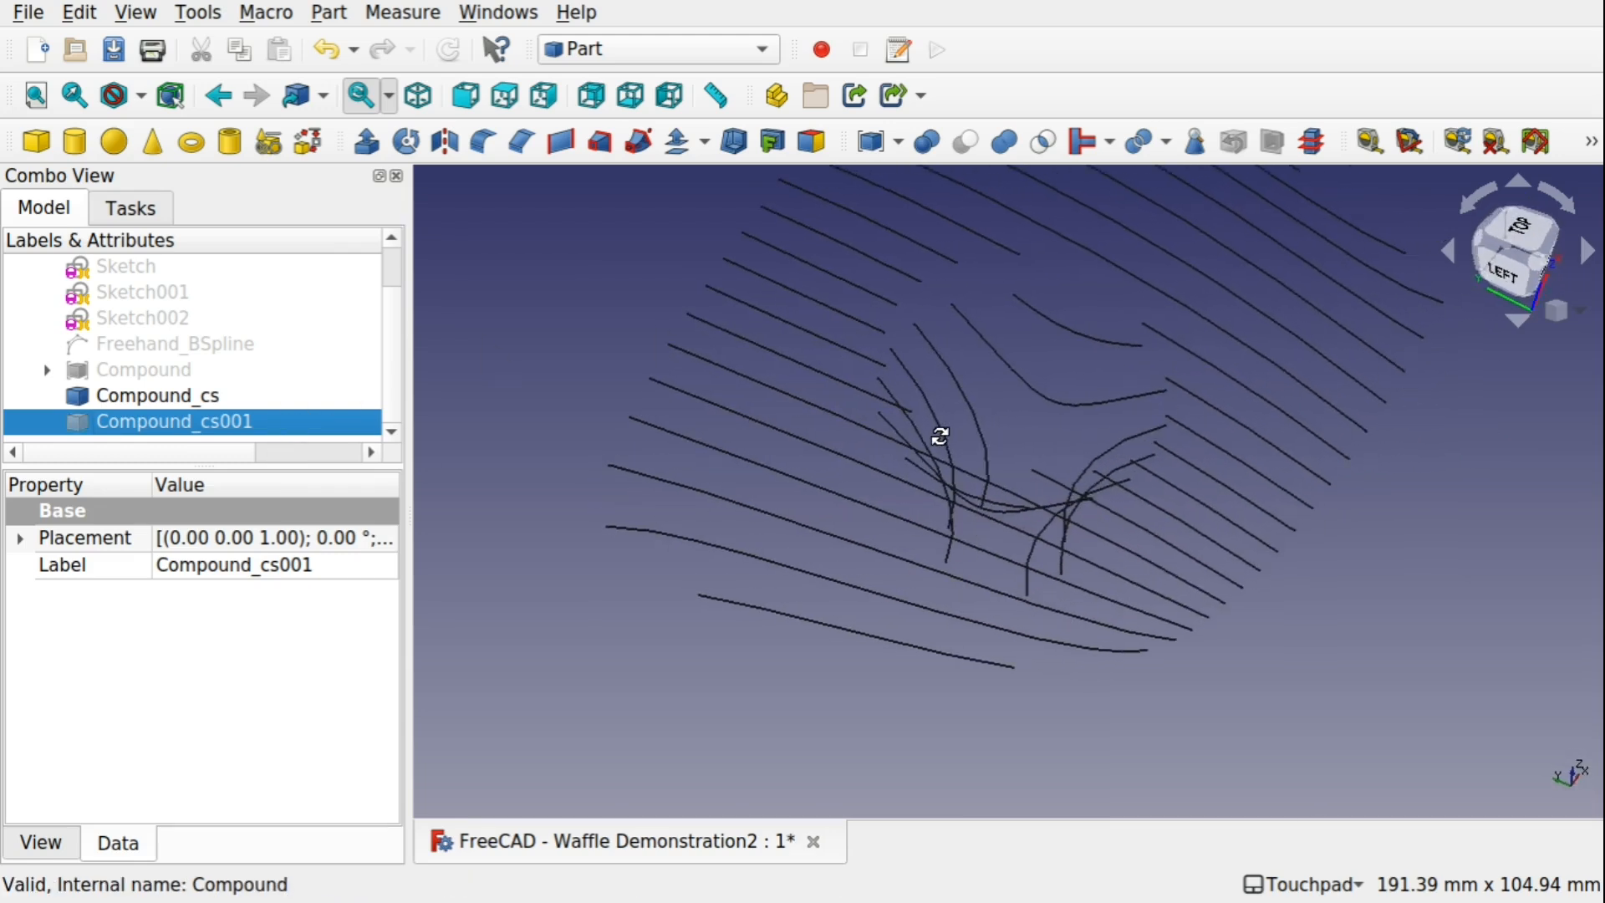
# Select the Compound_cs curves and switch to the Draft workbench
pyautogui.click(189, 396)
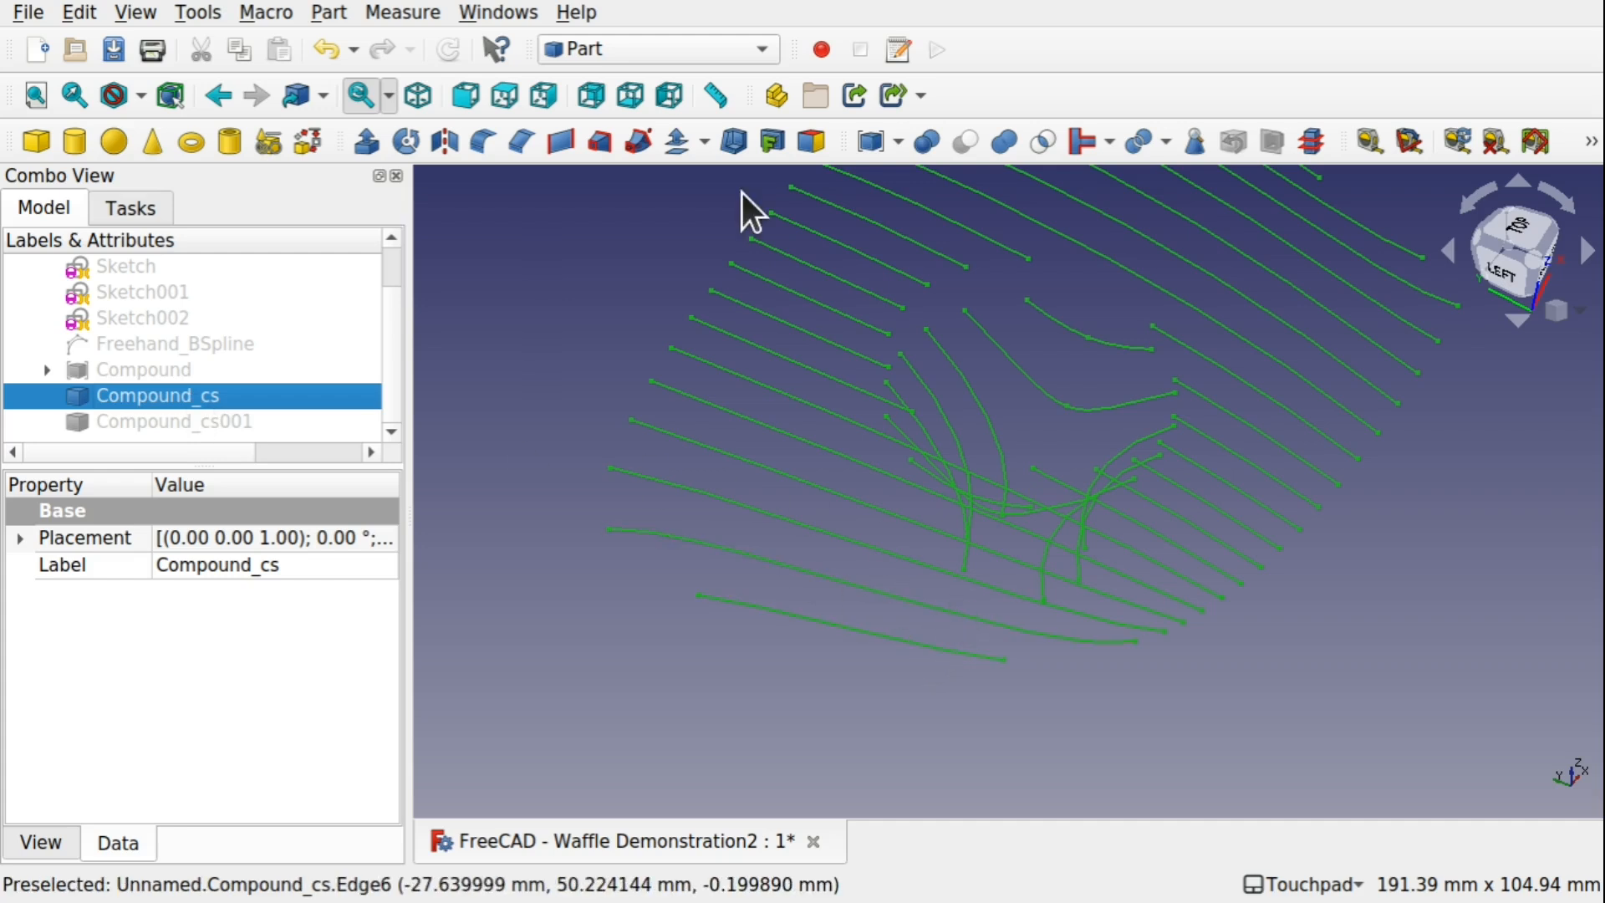
pyautogui.click(687, 46)
pyautogui.scroll(1, 689, 43)
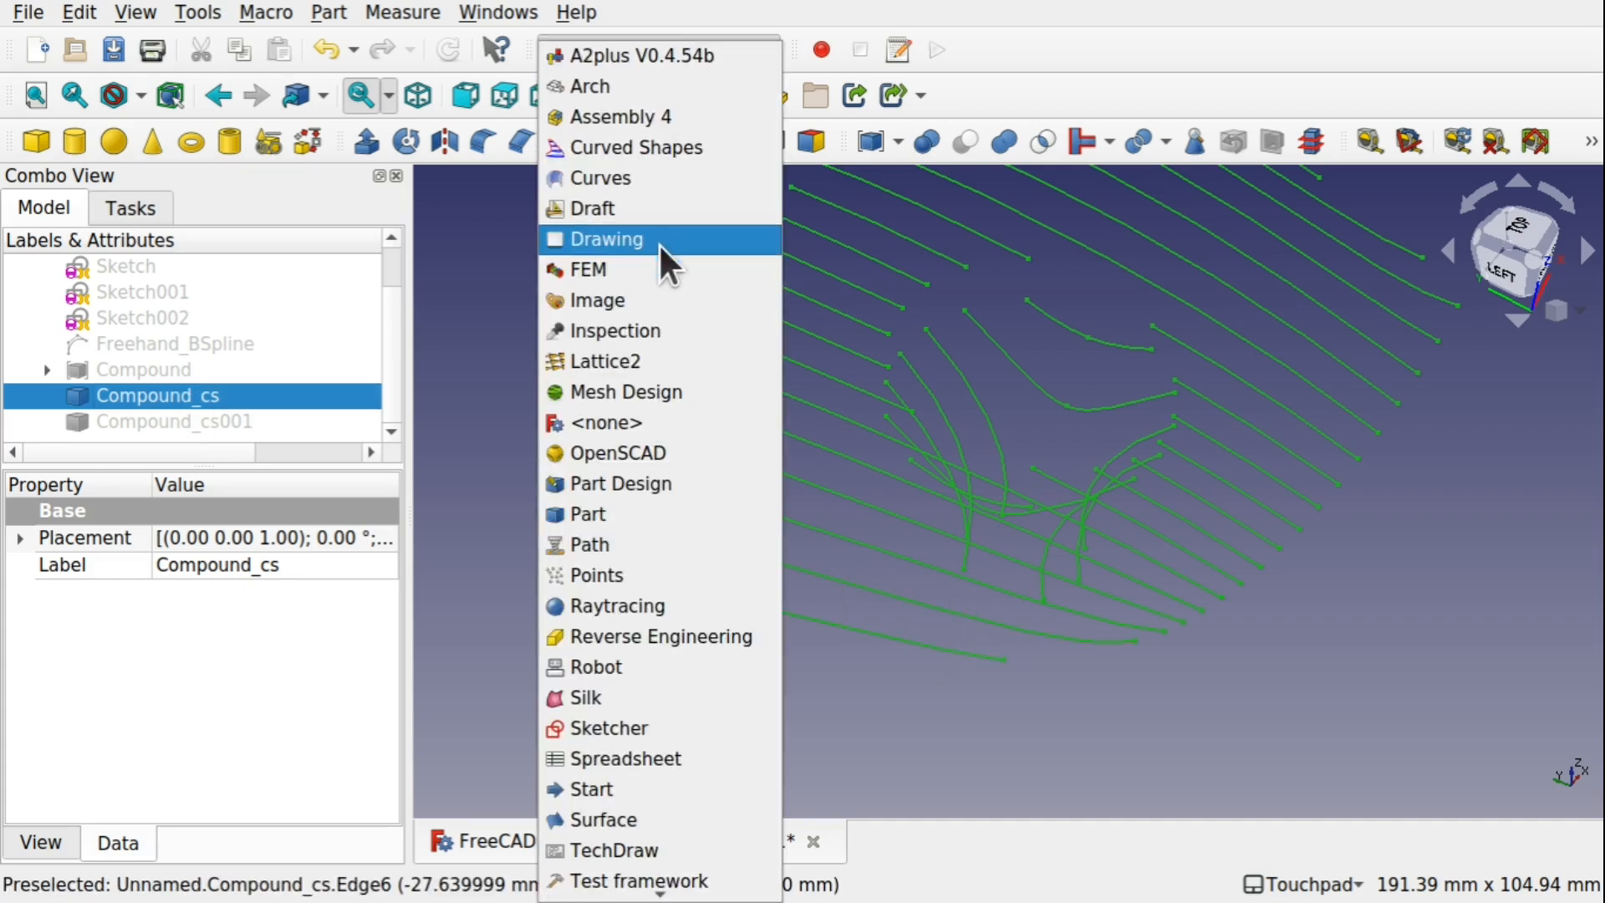
pyautogui.click(674, 215)
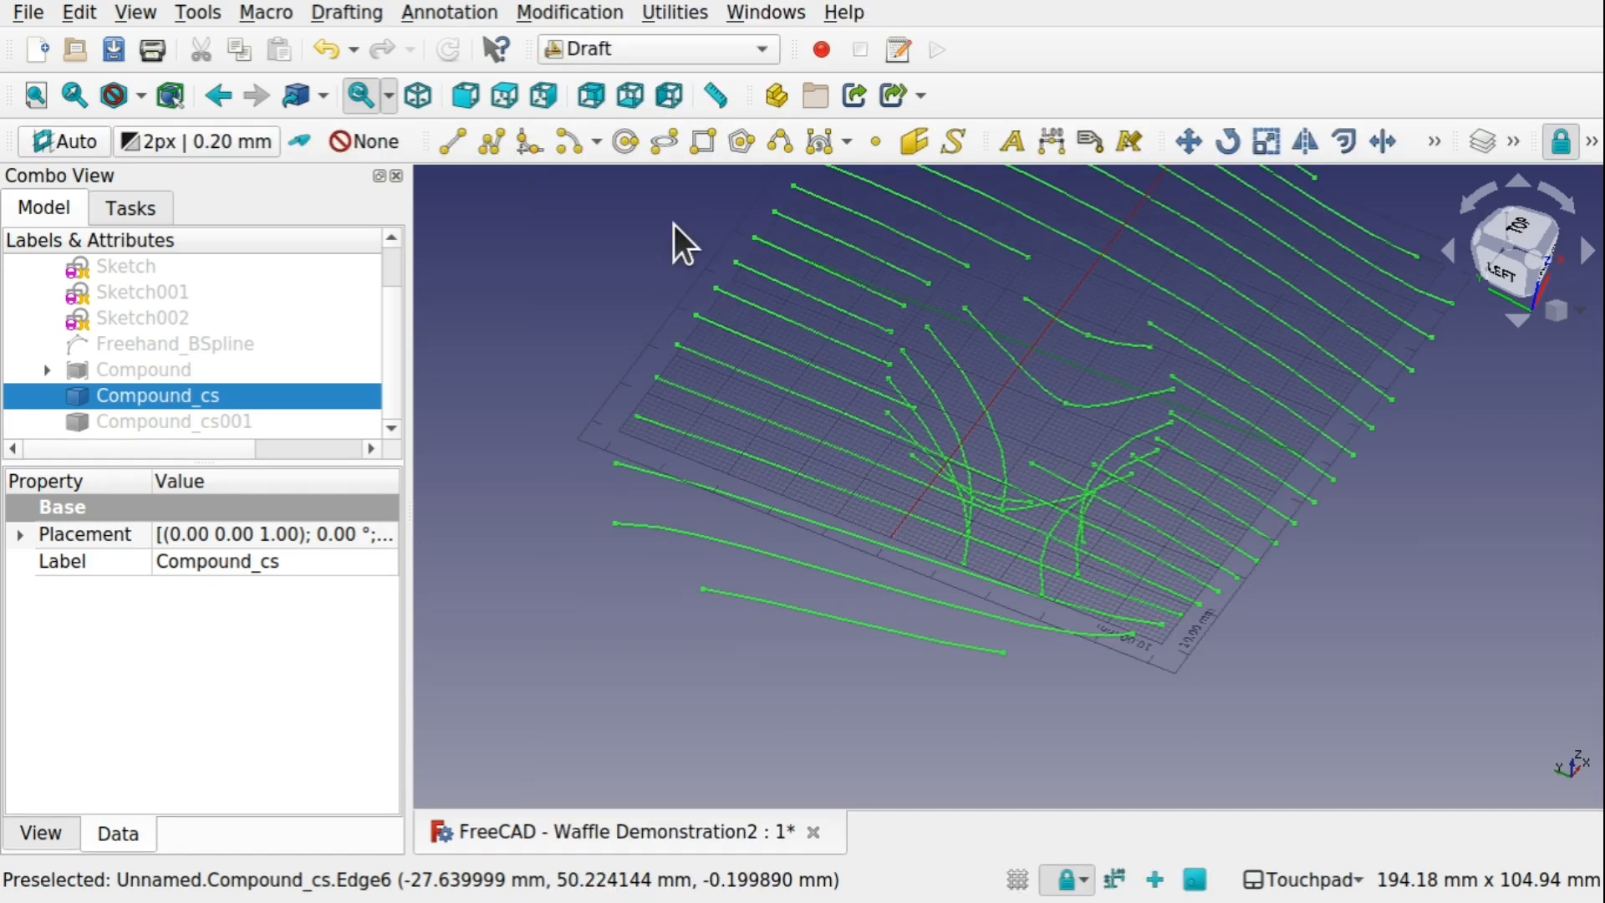
# Turn off the Draft working-plane grid and clear the selection
pyautogui.keyDown('shift'); pyautogui.moveTo(1064, 330); pyautogui.dragTo(1023, 438, button='middle'); pyautogui.keyUp('shift')
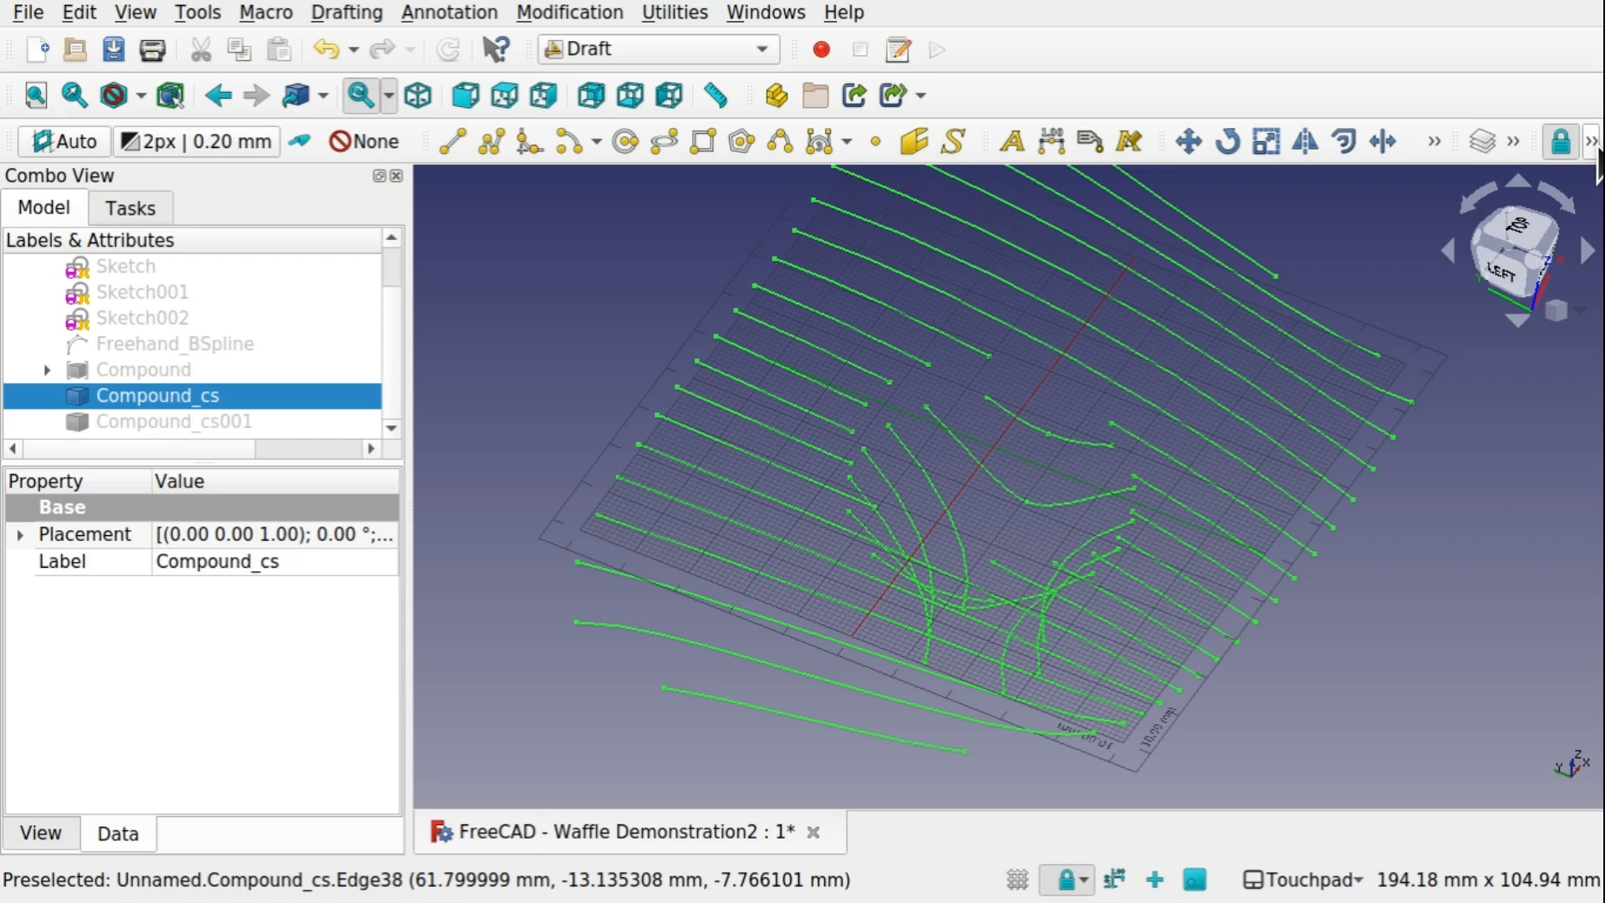
pyautogui.click(1596, 145)
pyautogui.click(1594, 144)
pyautogui.click(1563, 248)
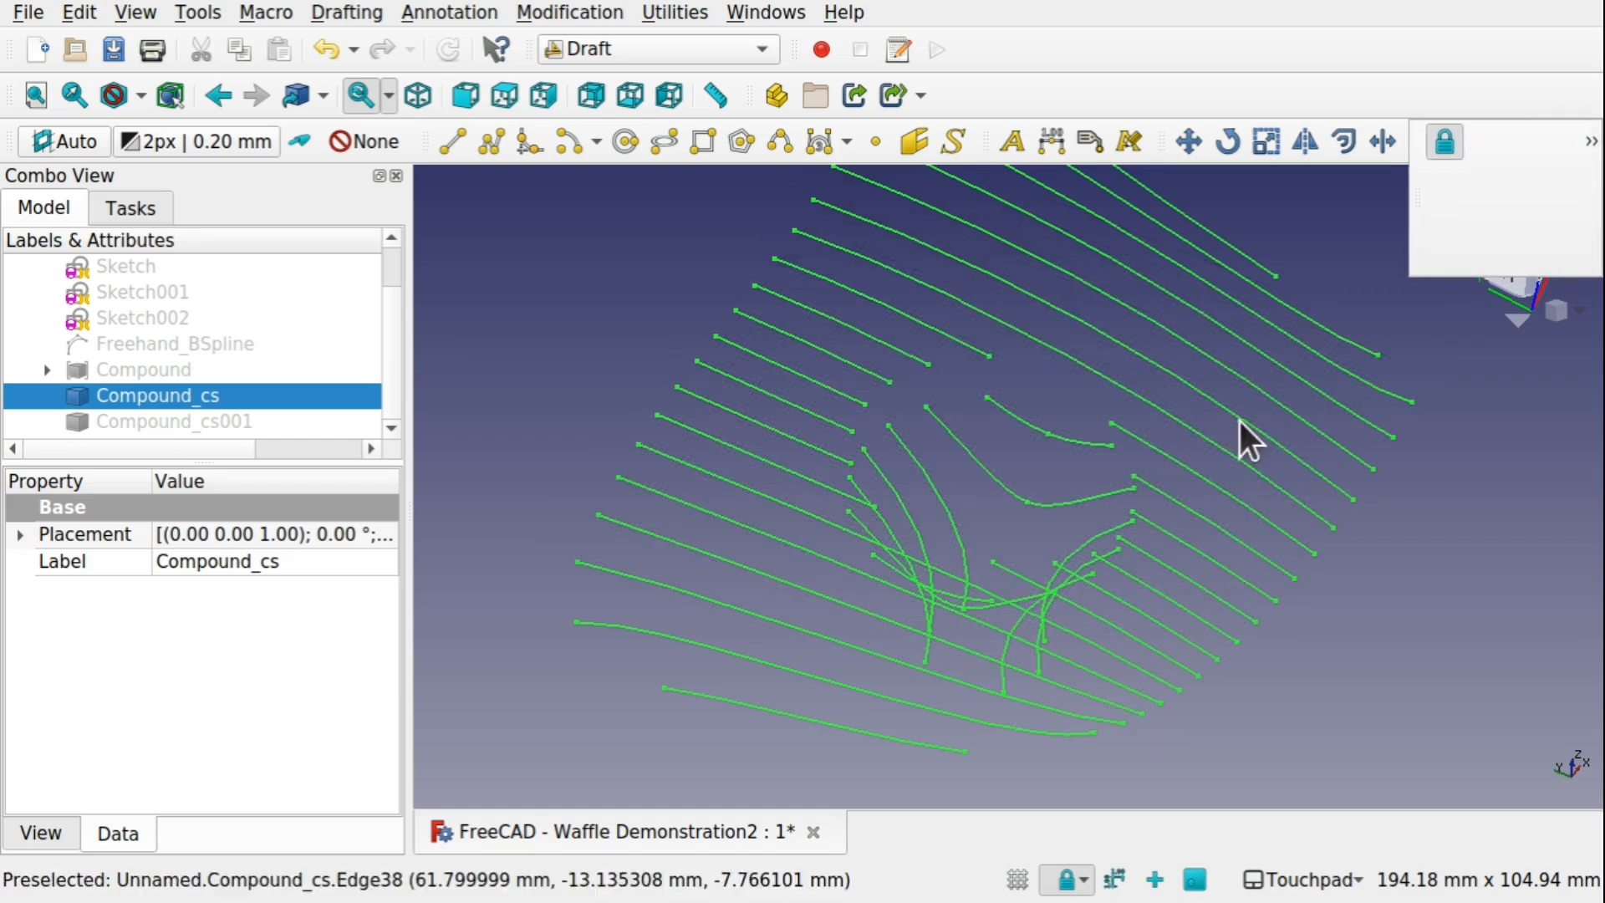
pyautogui.click(1380, 578)
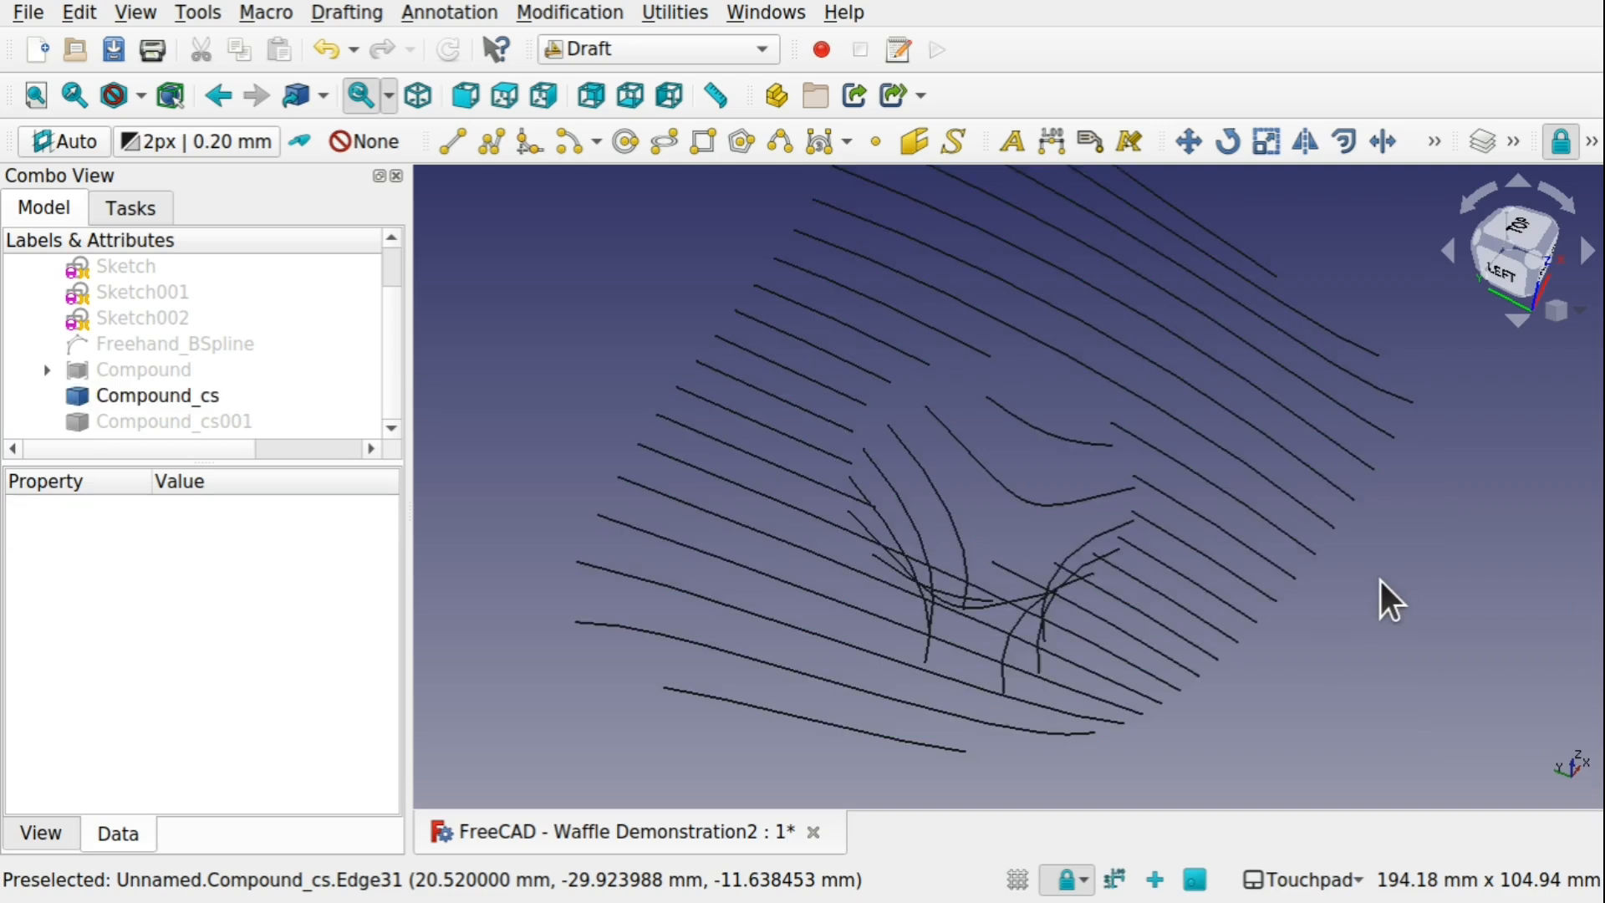
# Downgrade Compound_cs into individual edges and look through them in the model tree
pyautogui.click(189, 396)
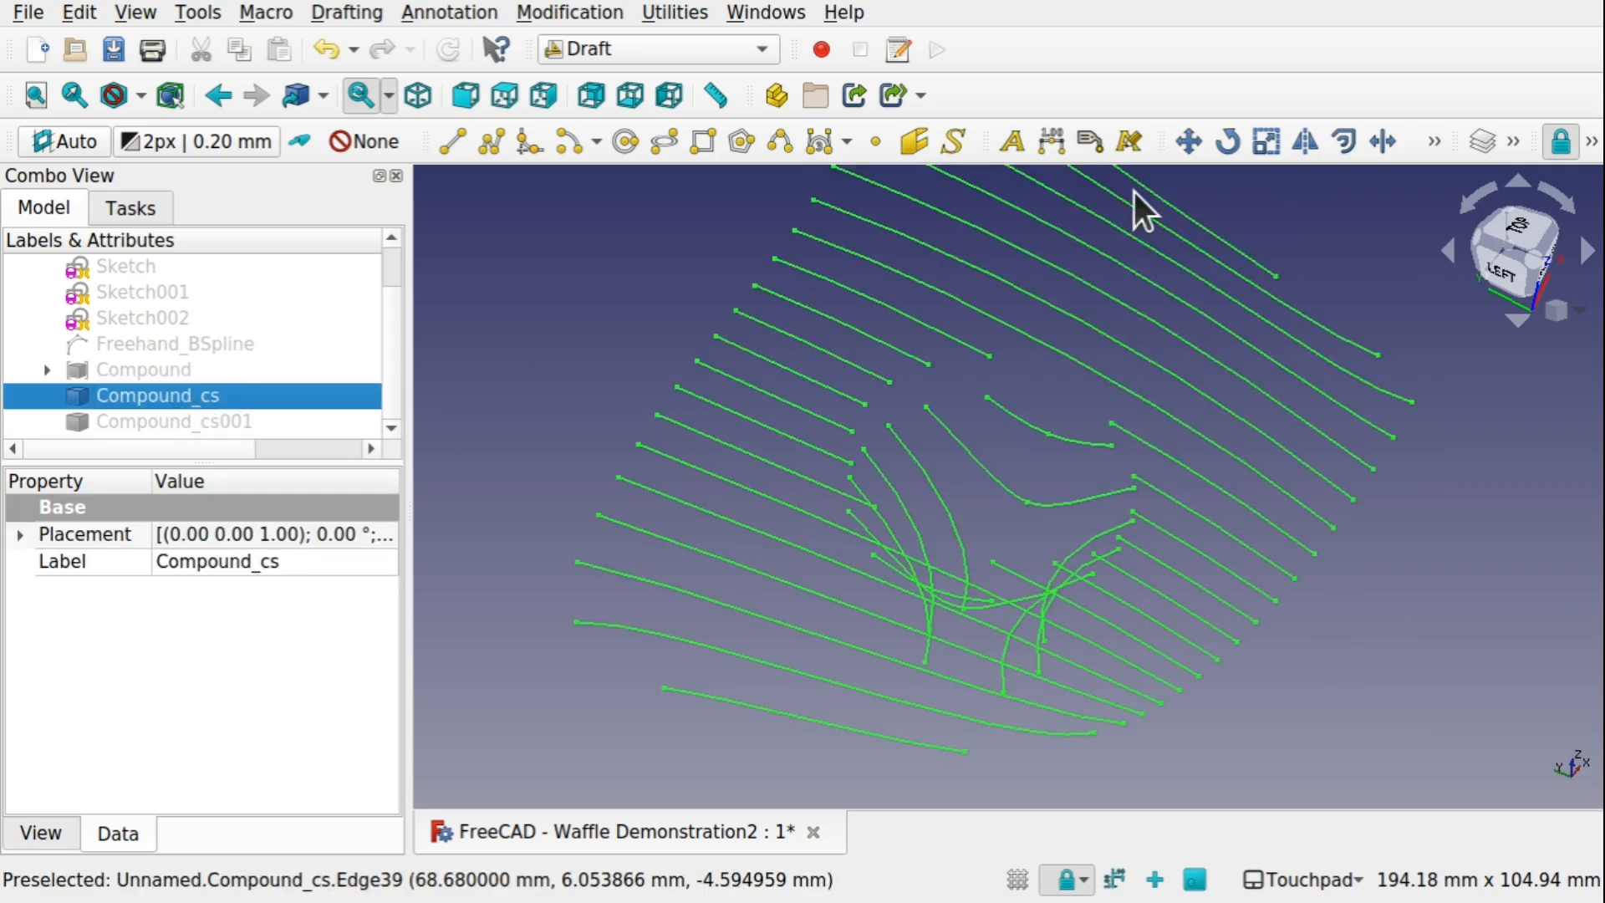
pyautogui.click(567, 12)
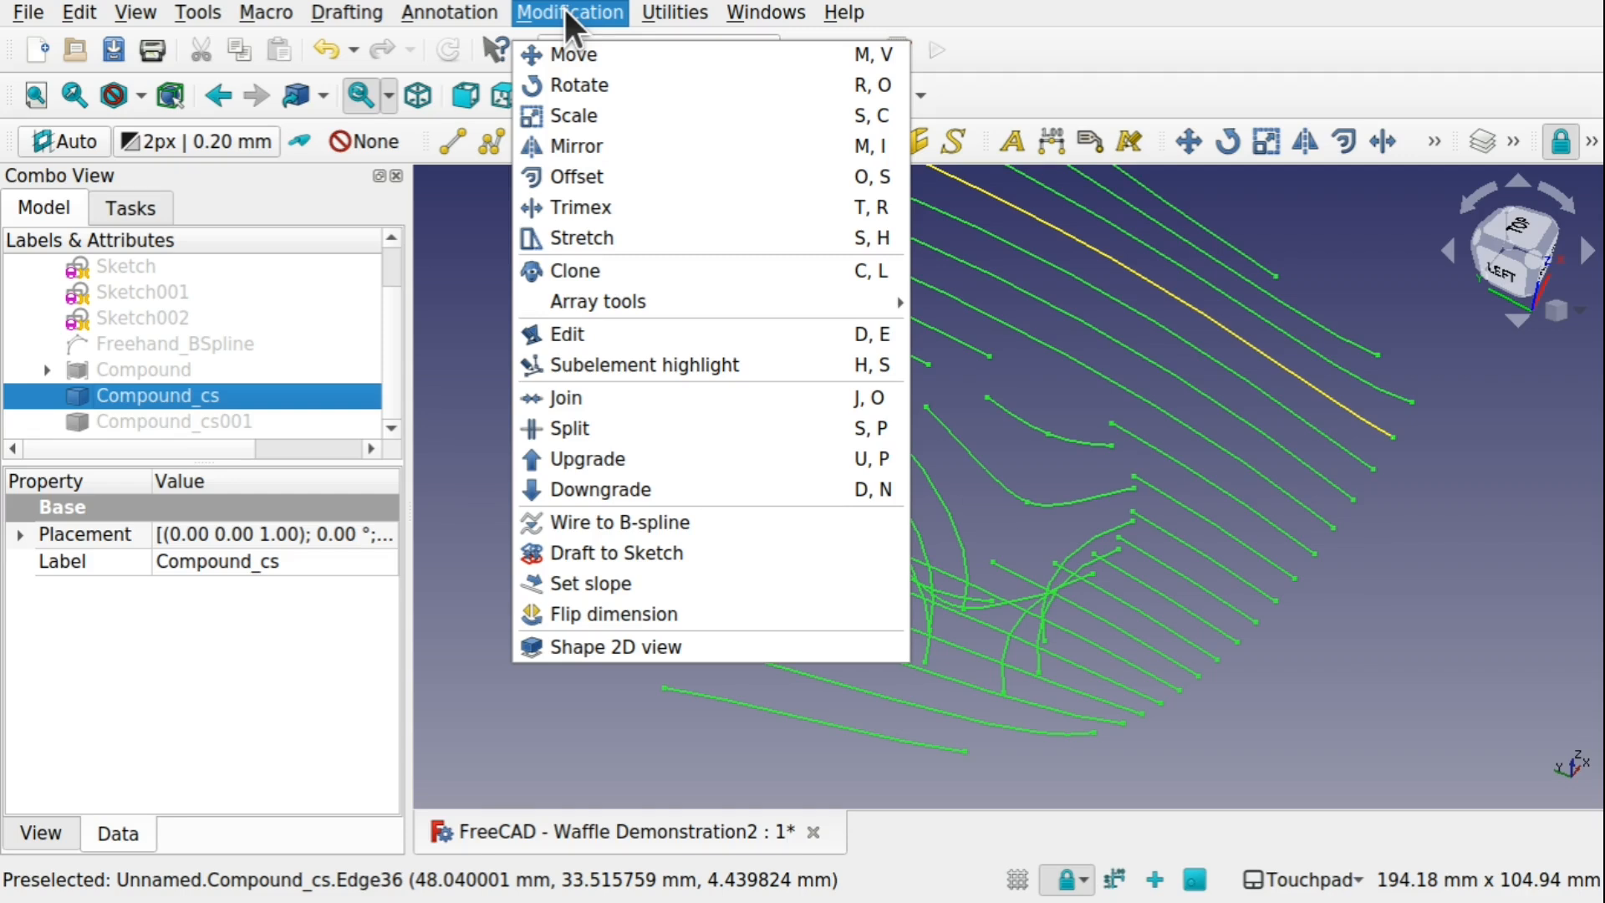
pyautogui.click(648, 485)
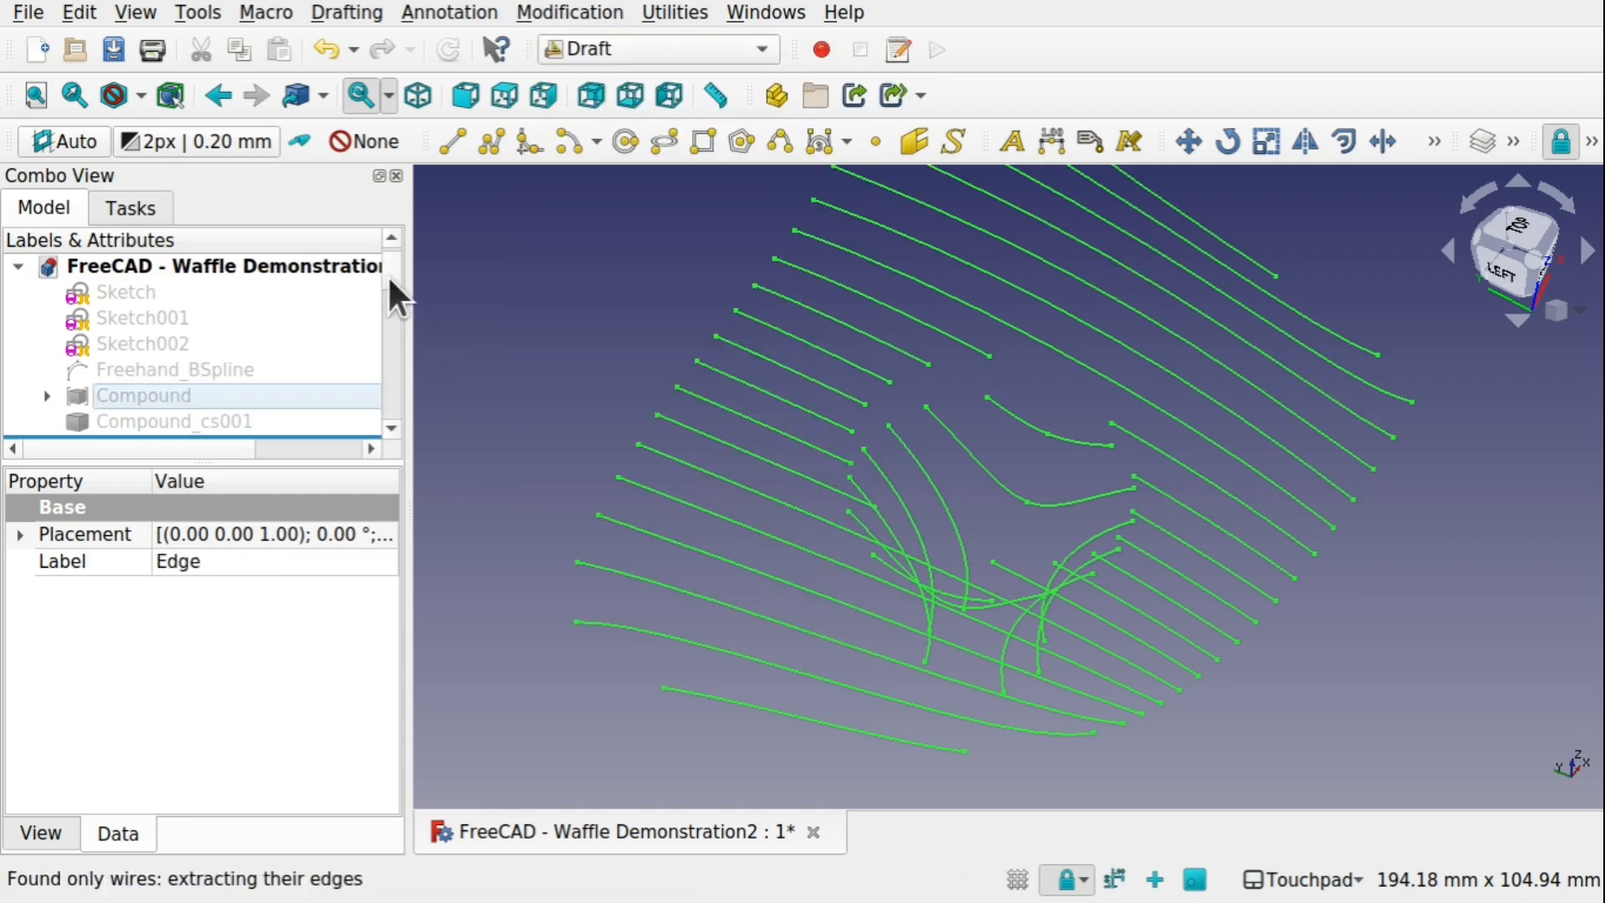
pyautogui.moveTo(388, 274)
pyautogui.mouseDown()
pyautogui.moveTo(394, 431)
pyautogui.moveTo(390, 290)
pyautogui.mouseUp()
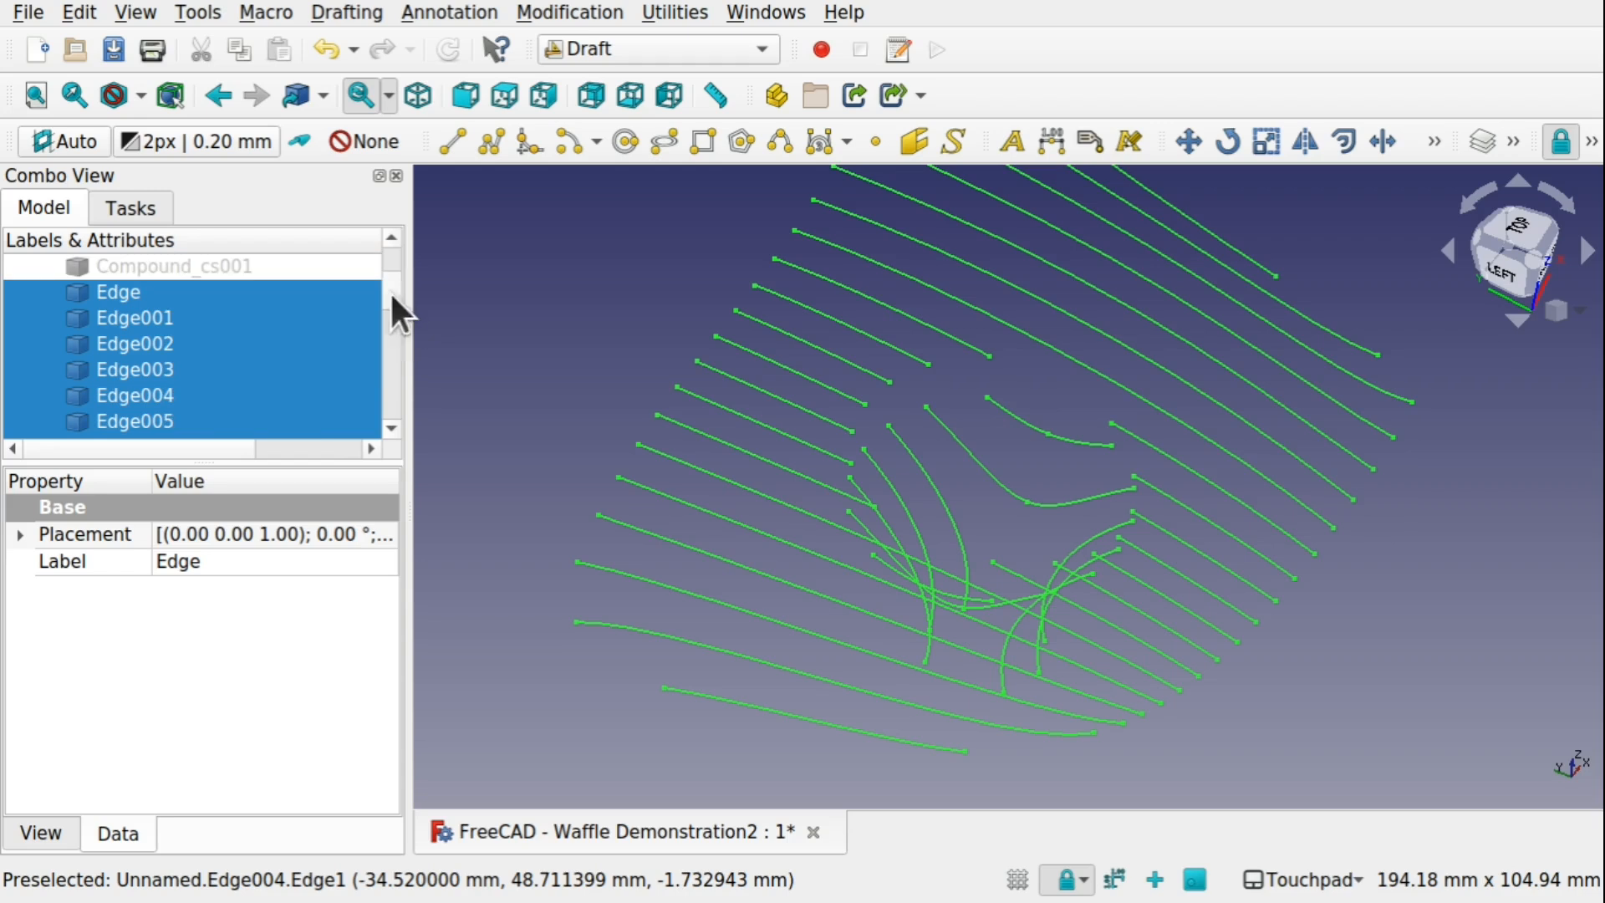
# Switch back to the Part workbench and select the hidden Compound_cs001 cross-sections
pyautogui.click(610, 51)
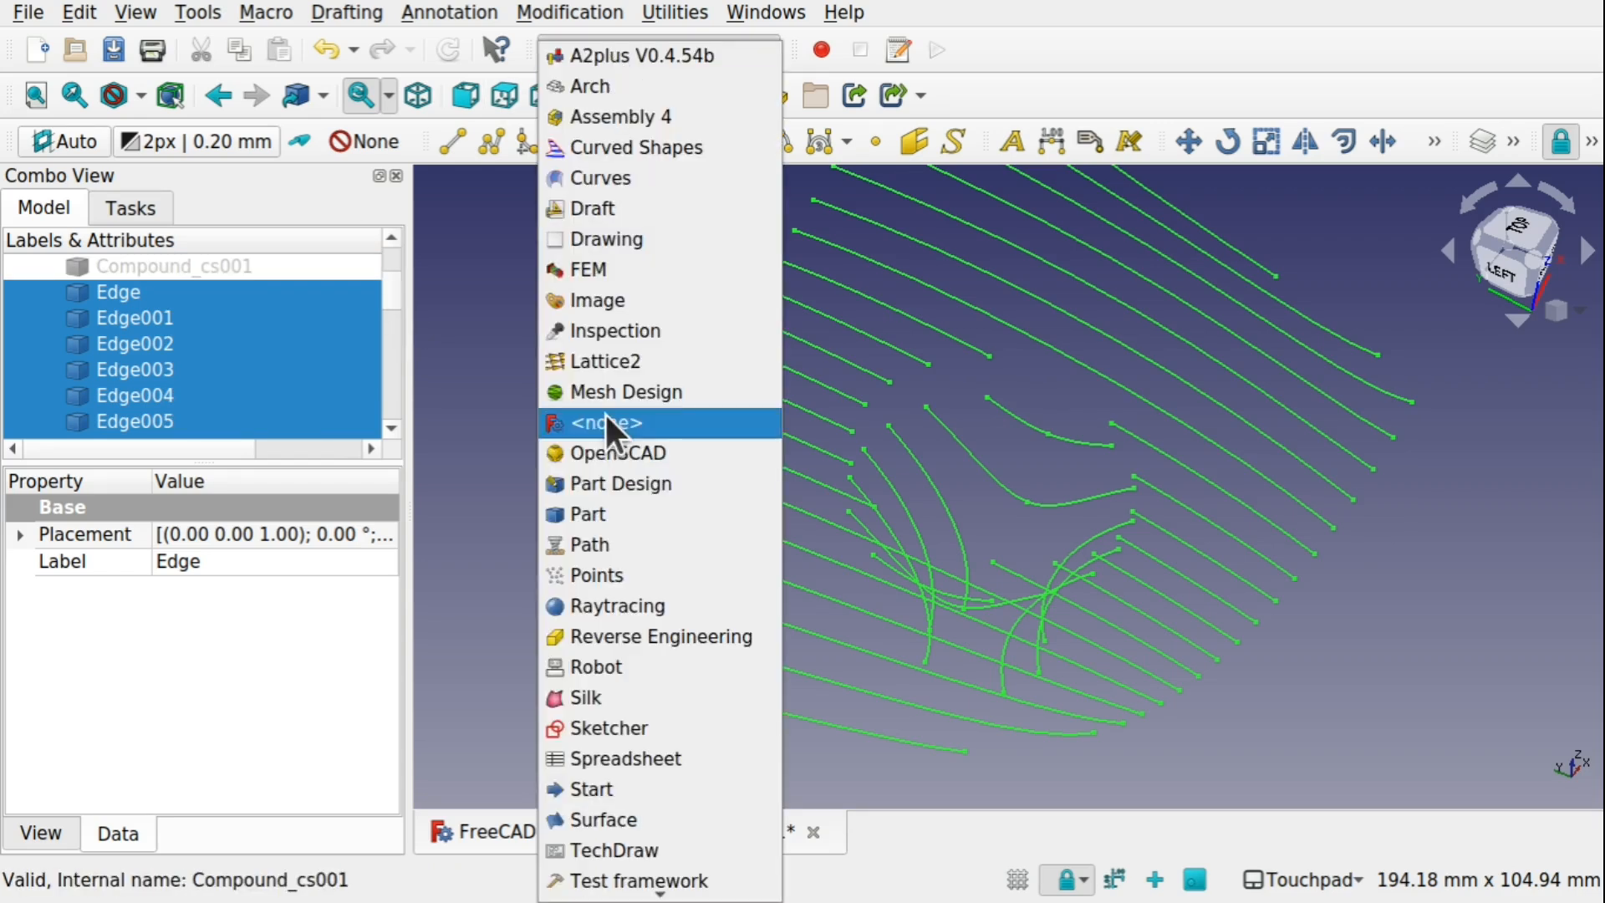
pyautogui.click(581, 514)
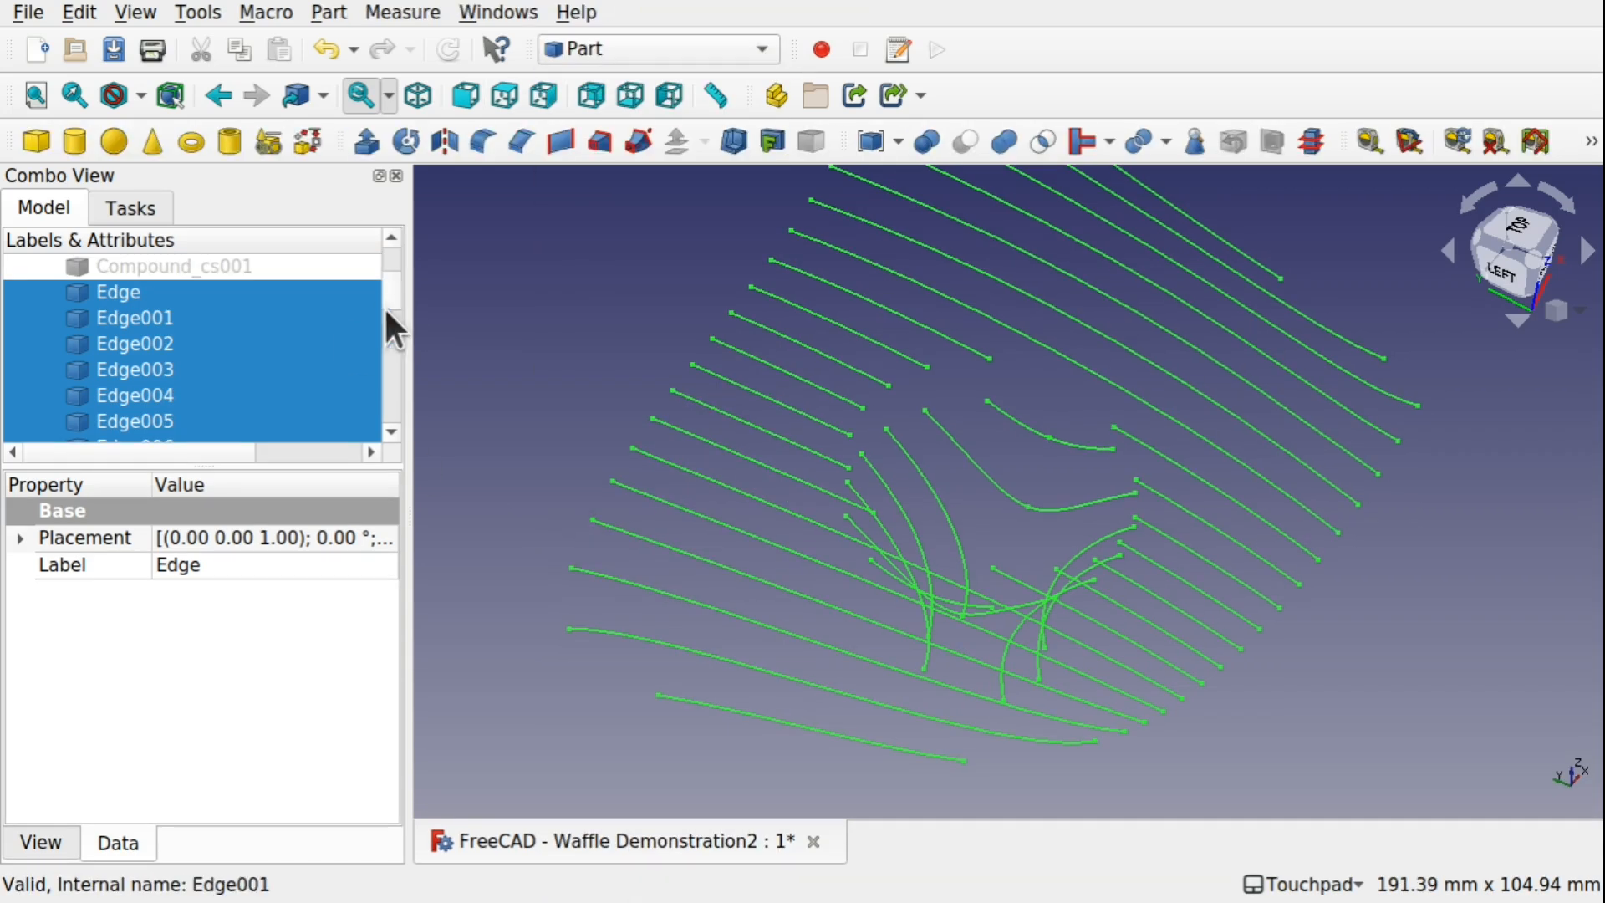
pyautogui.scroll(2, 395, 302)
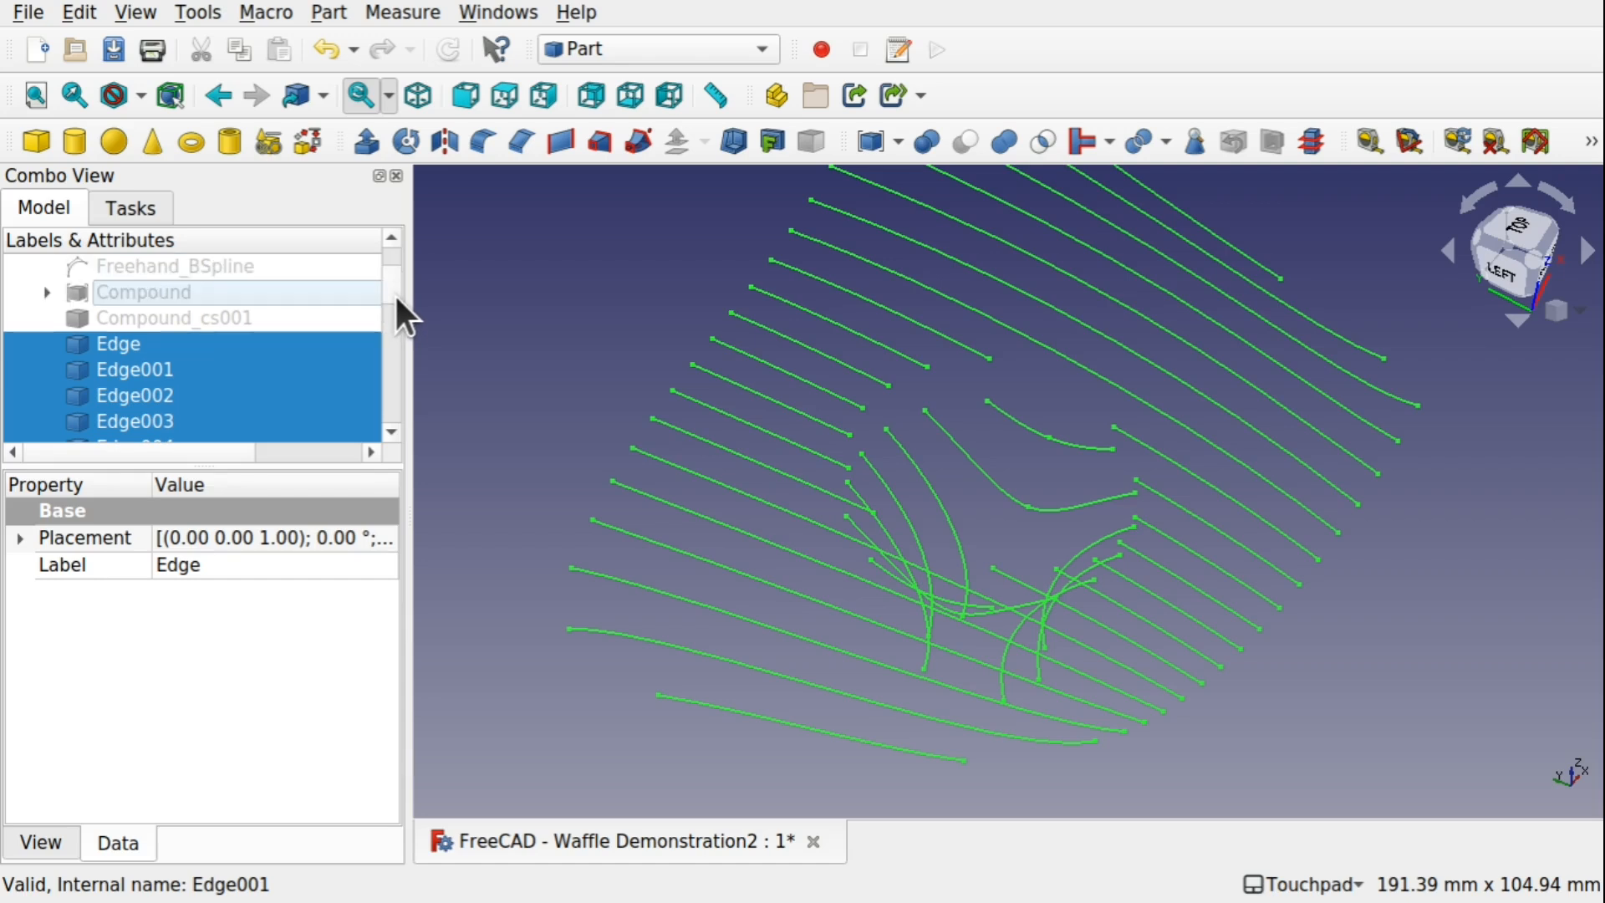
pyautogui.click(243, 320)
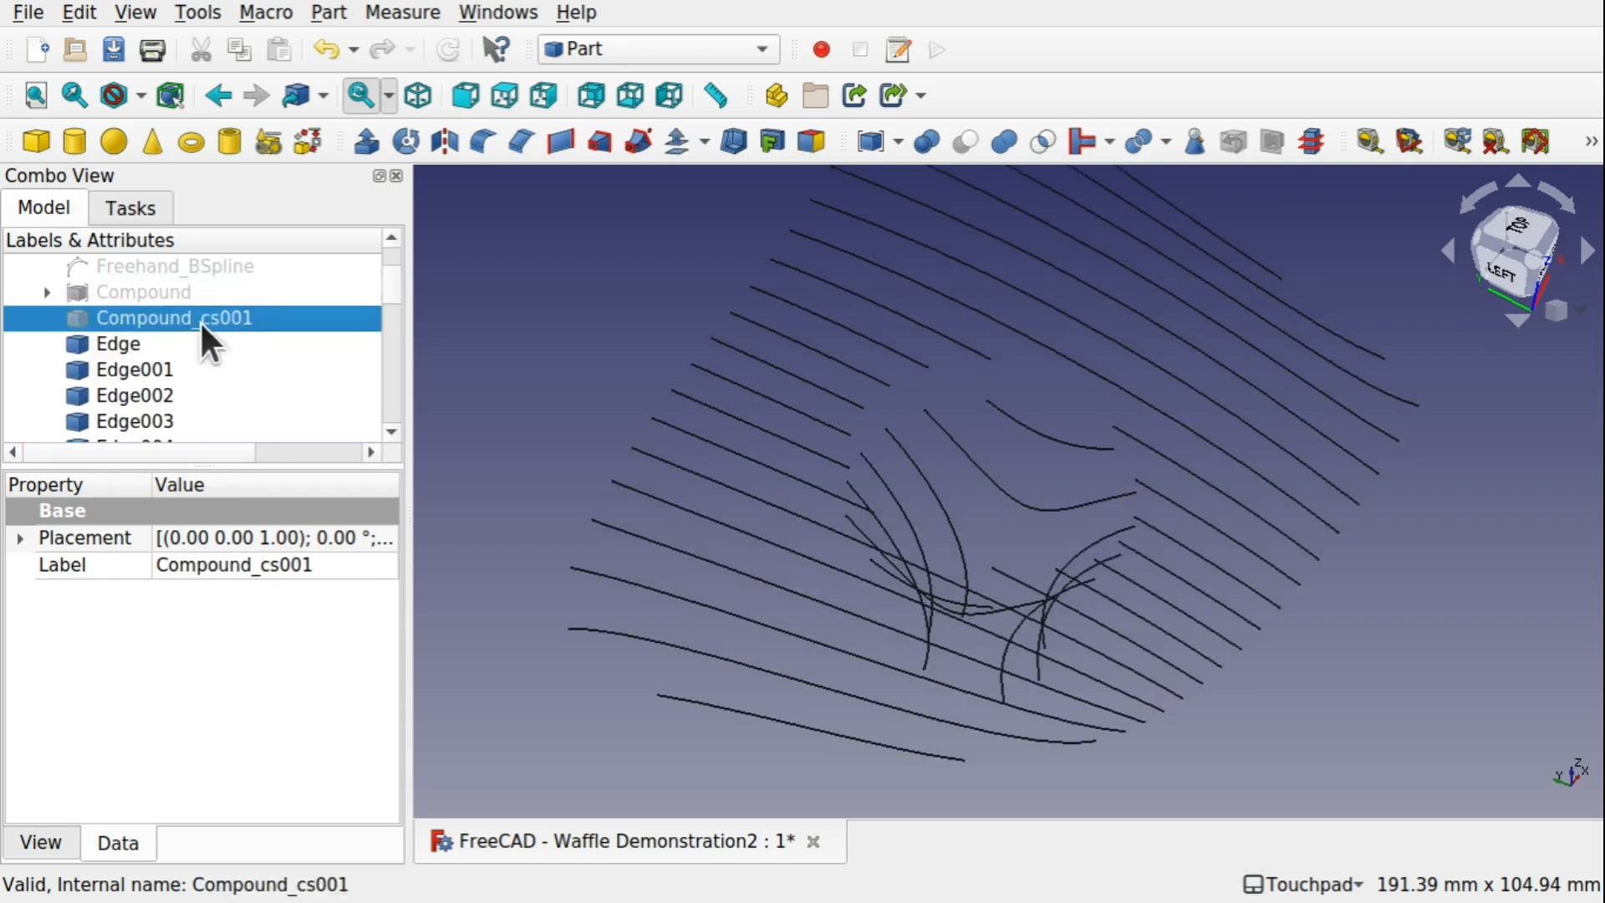
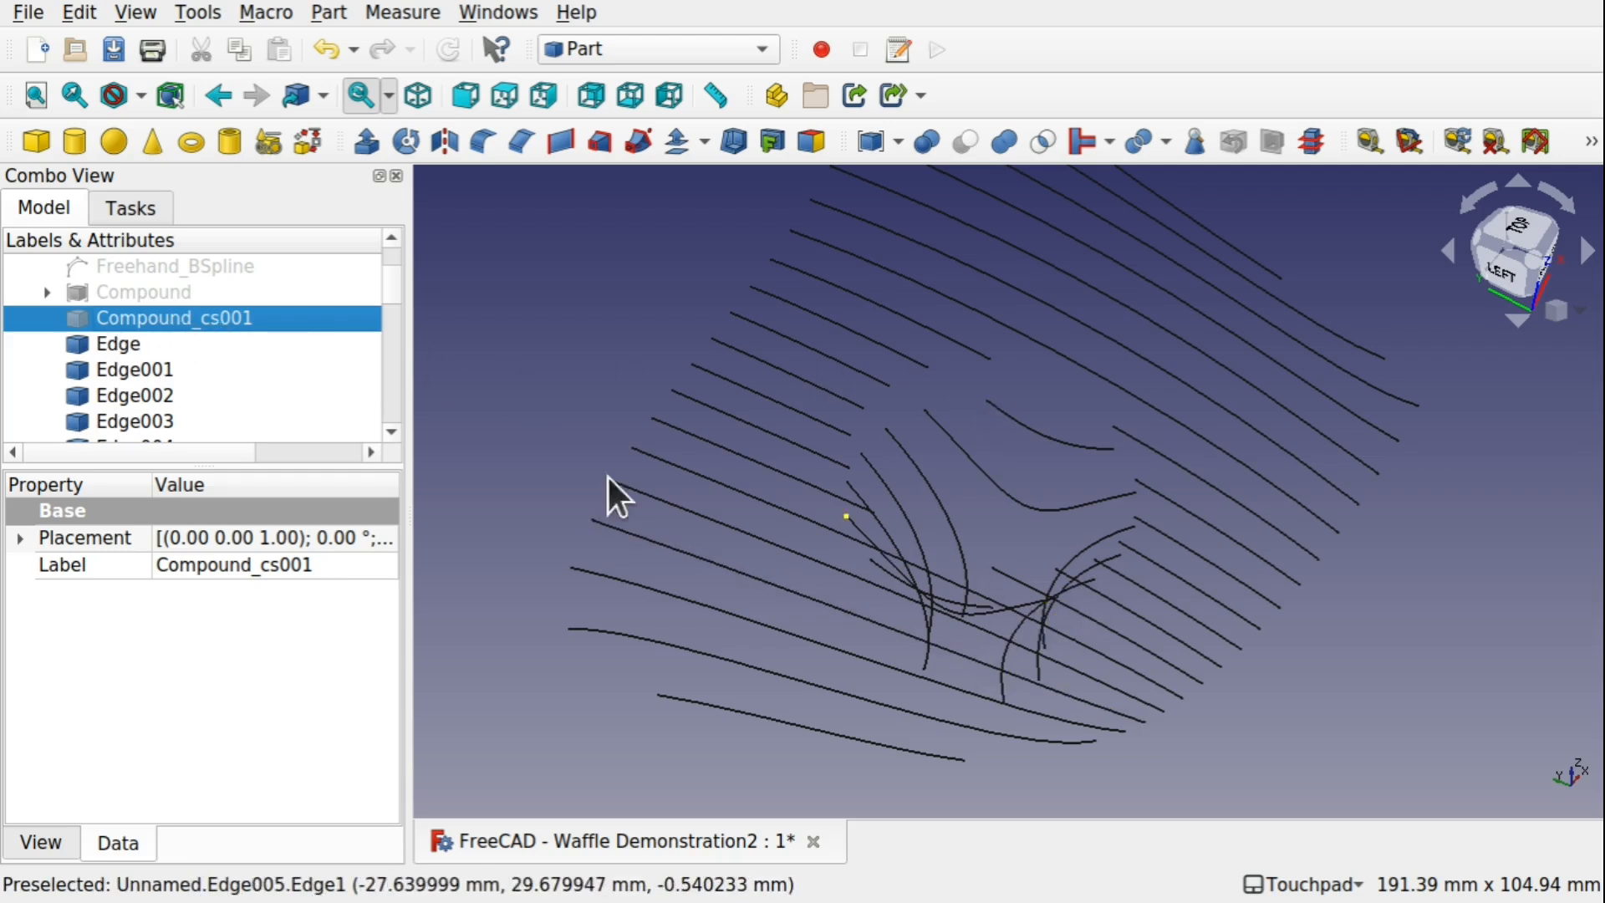
# Extrude all the downgraded edges, Edge through Edge038, by 15 mm along the custom Z direction
pyautogui.moveTo(395, 298)
pyautogui.mouseDown()
pyautogui.moveTo(385, 442)
pyautogui.moveTo(385, 289)
pyautogui.mouseUp()
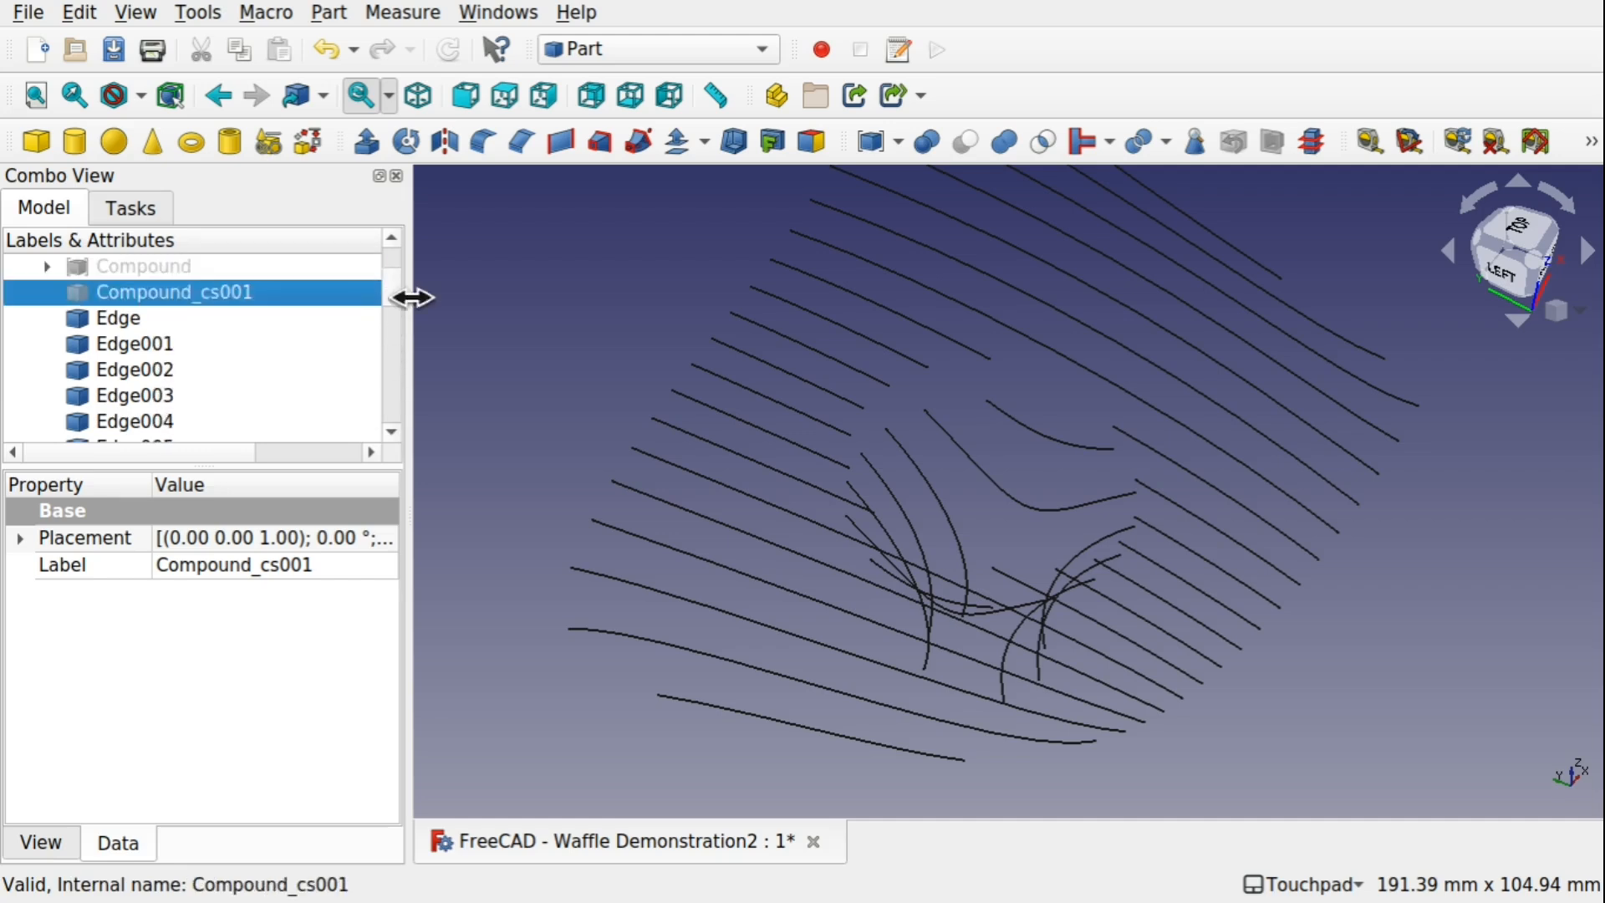
pyautogui.keyDown('shift'); pyautogui.moveTo(1054, 485); pyautogui.dragTo(1021, 416); pyautogui.keyUp('shift')
pyautogui.scroll(-2, 1017, 415)
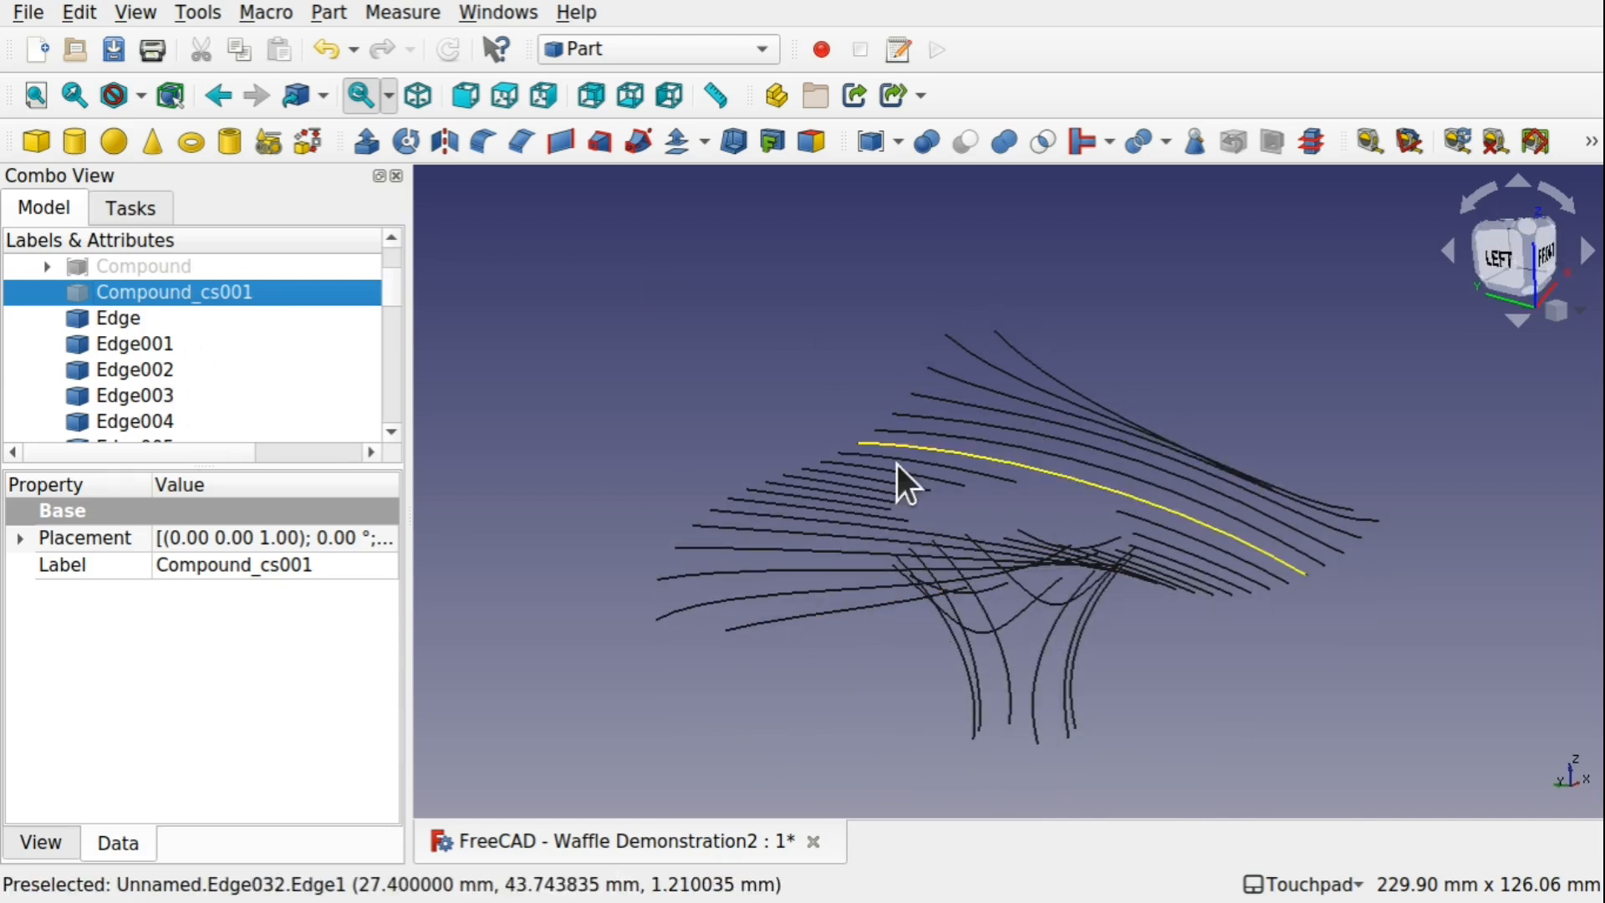
pyautogui.keyDown('shift'); pyautogui.moveTo(896, 484); pyautogui.dragTo(825, 463); pyautogui.keyUp('shift')
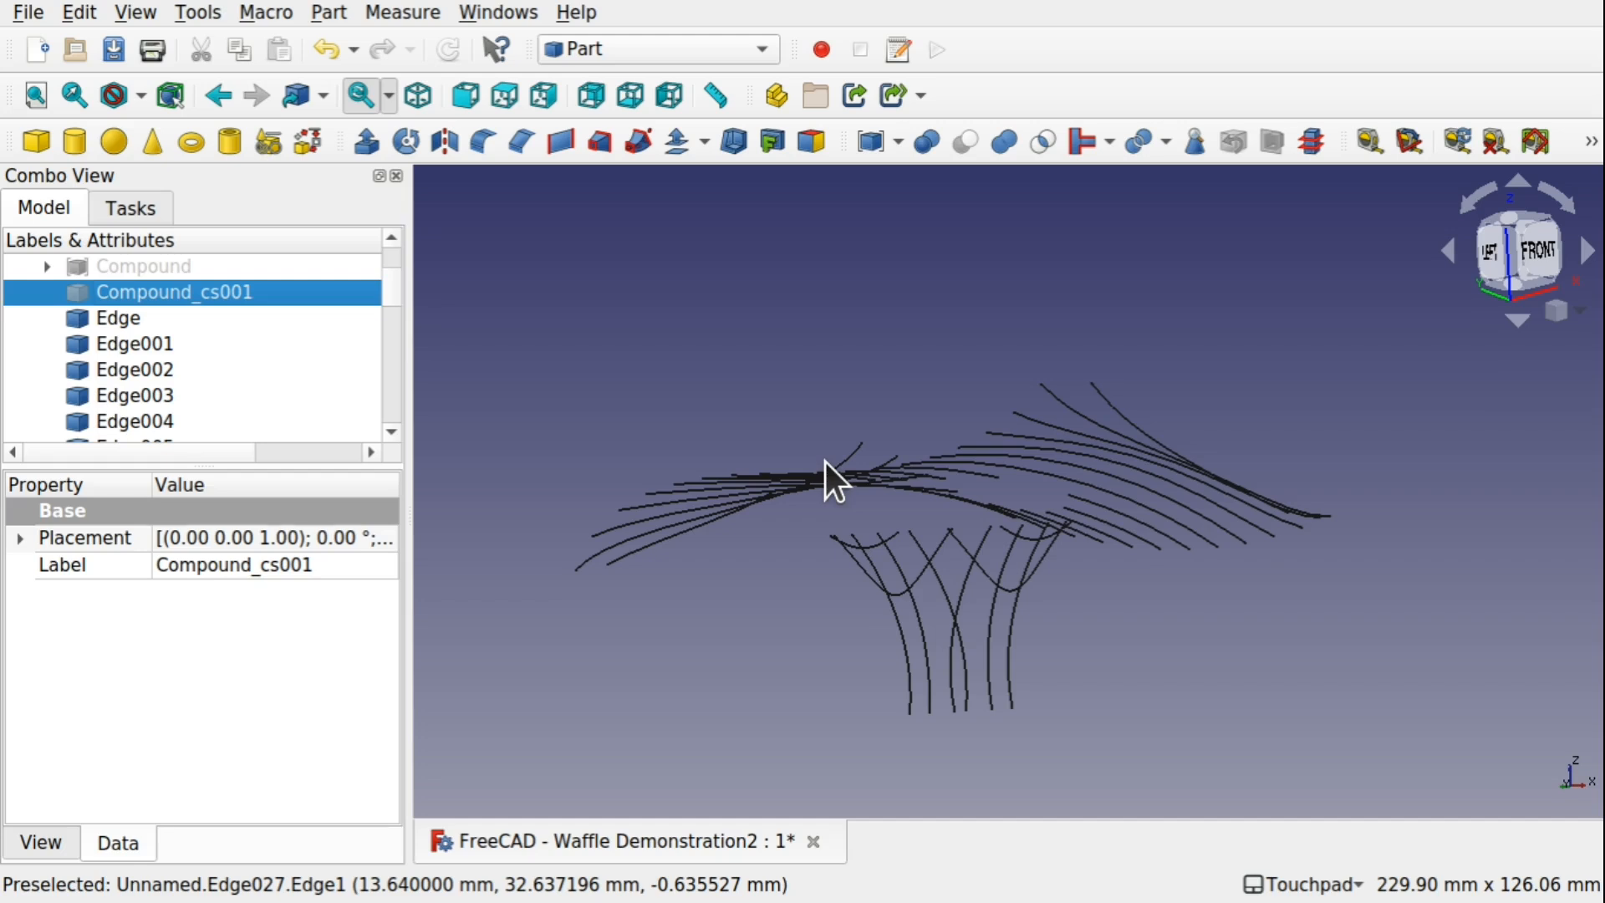
pyautogui.moveTo(825, 463)
pyautogui.keyDown('shift'); pyautogui.mouseDown()
pyautogui.moveTo(911, 501)
pyautogui.moveTo(1007, 585)
pyautogui.moveTo(832, 485)
pyautogui.mouseUp(); pyautogui.keyUp('shift')
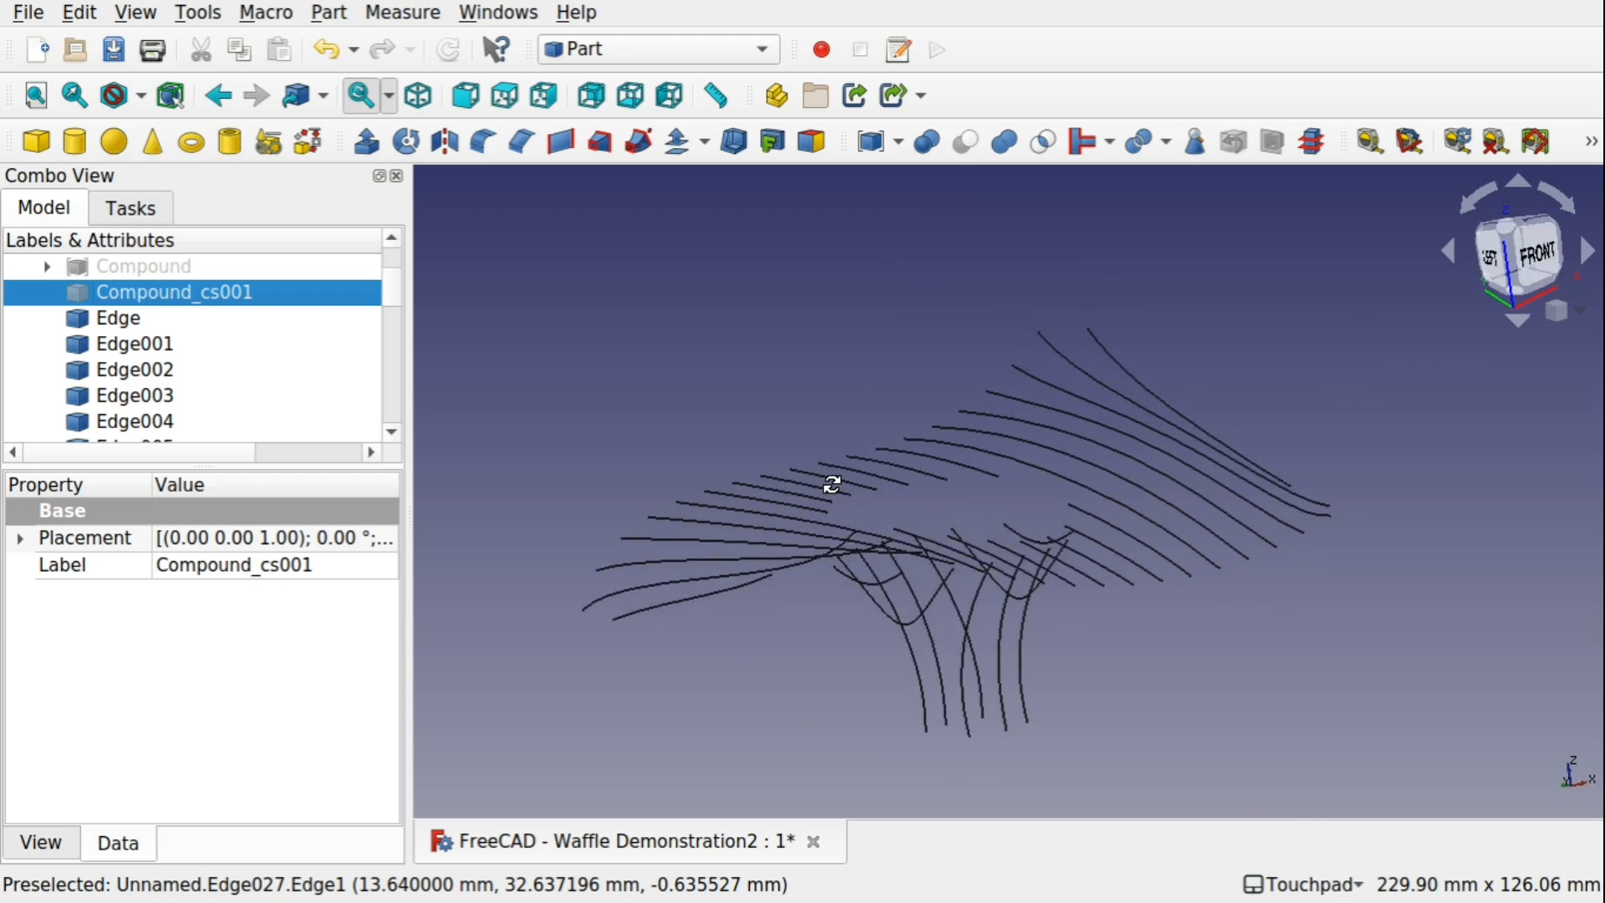
pyautogui.click(104, 318)
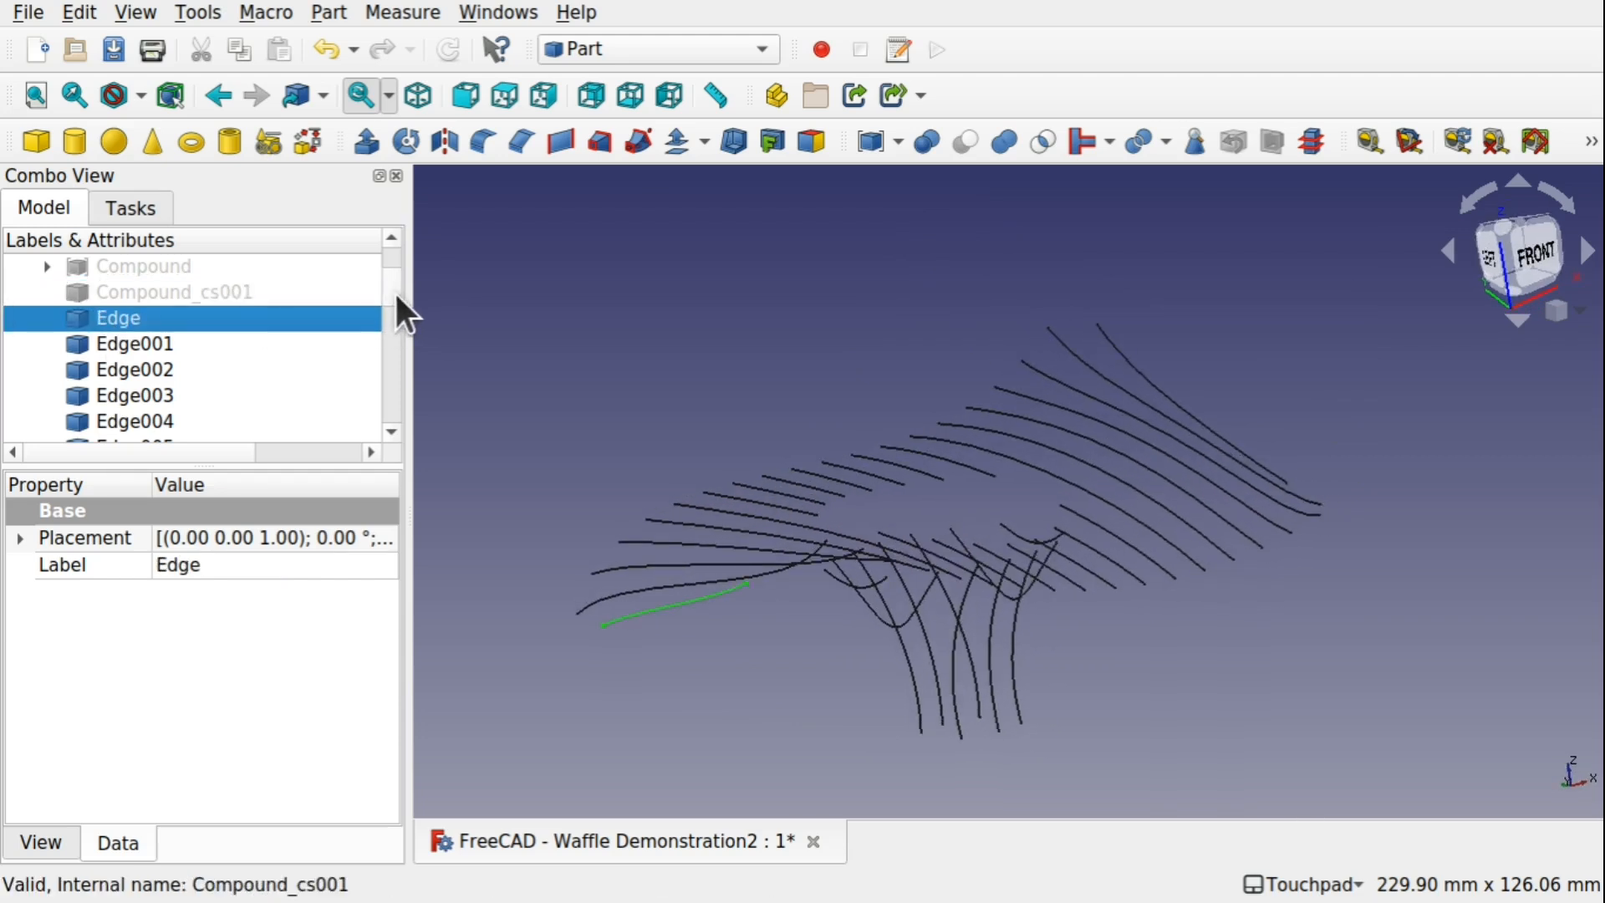
pyautogui.moveTo(394, 294); pyautogui.dragTo(388, 410)
pyautogui.keyDown('shift'); pyautogui.click(194, 421); pyautogui.keyUp('shift')
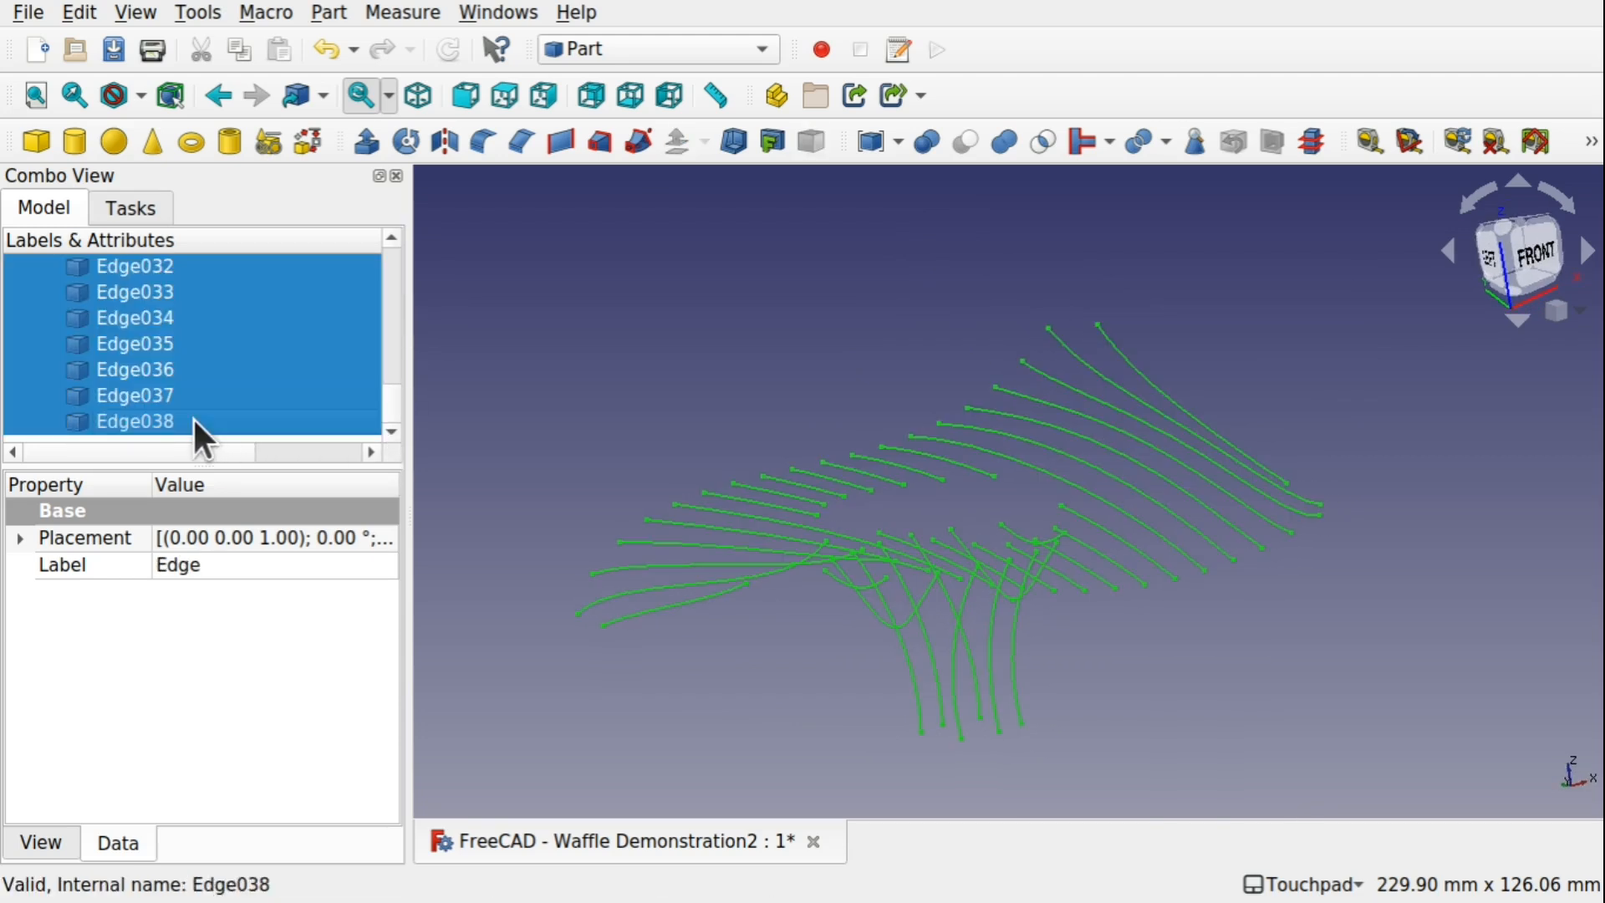
pyautogui.click(368, 144)
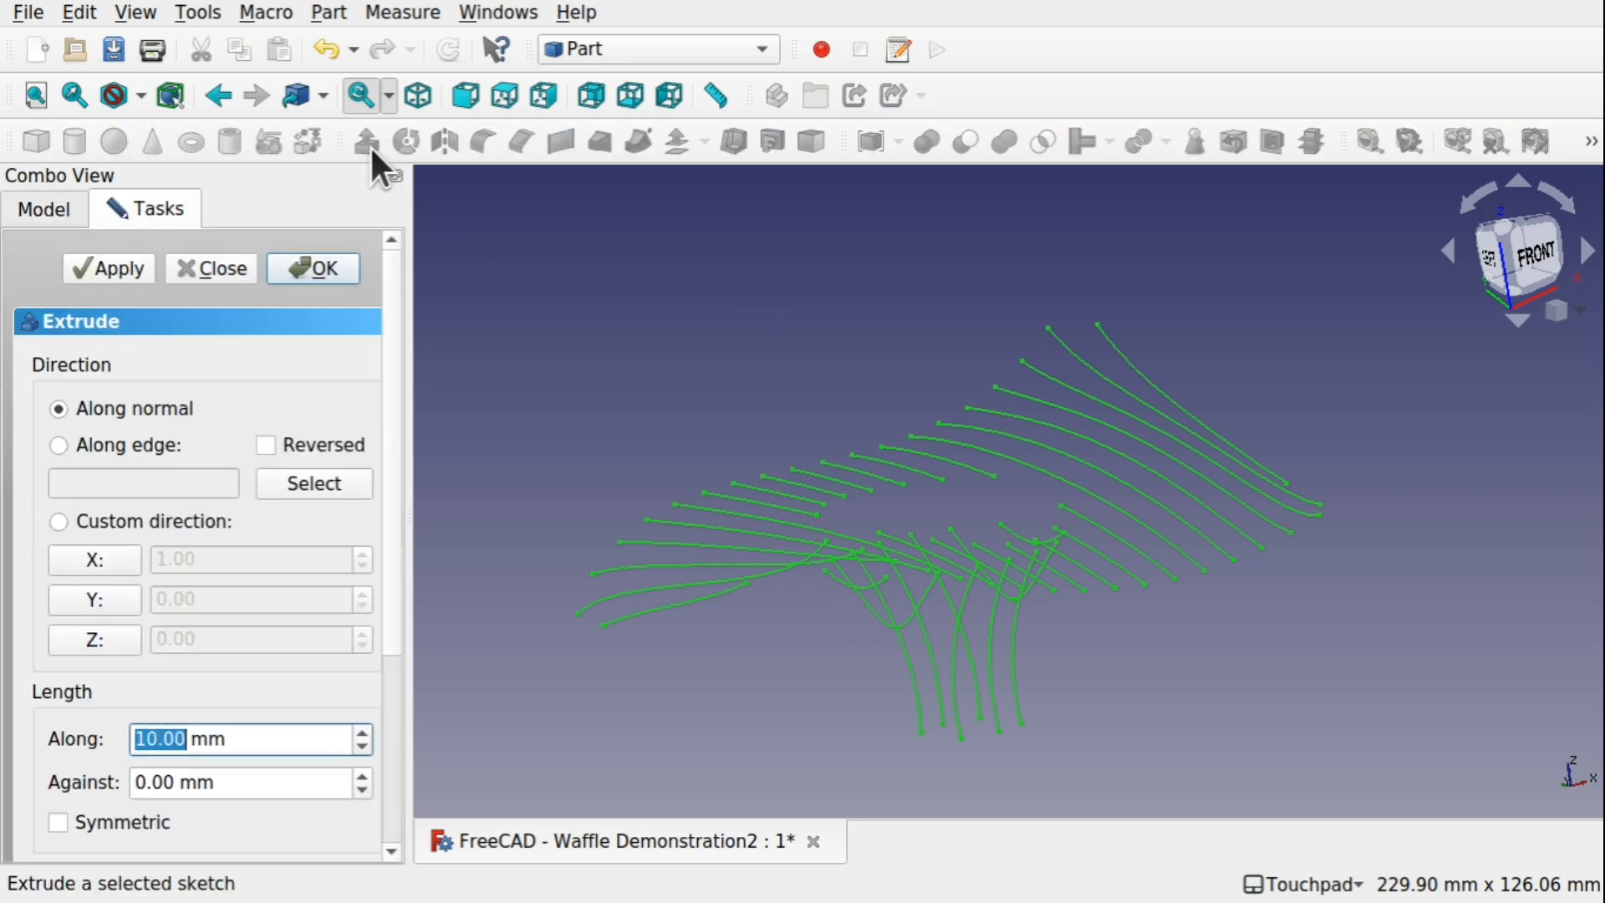
pyautogui.click(90, 637)
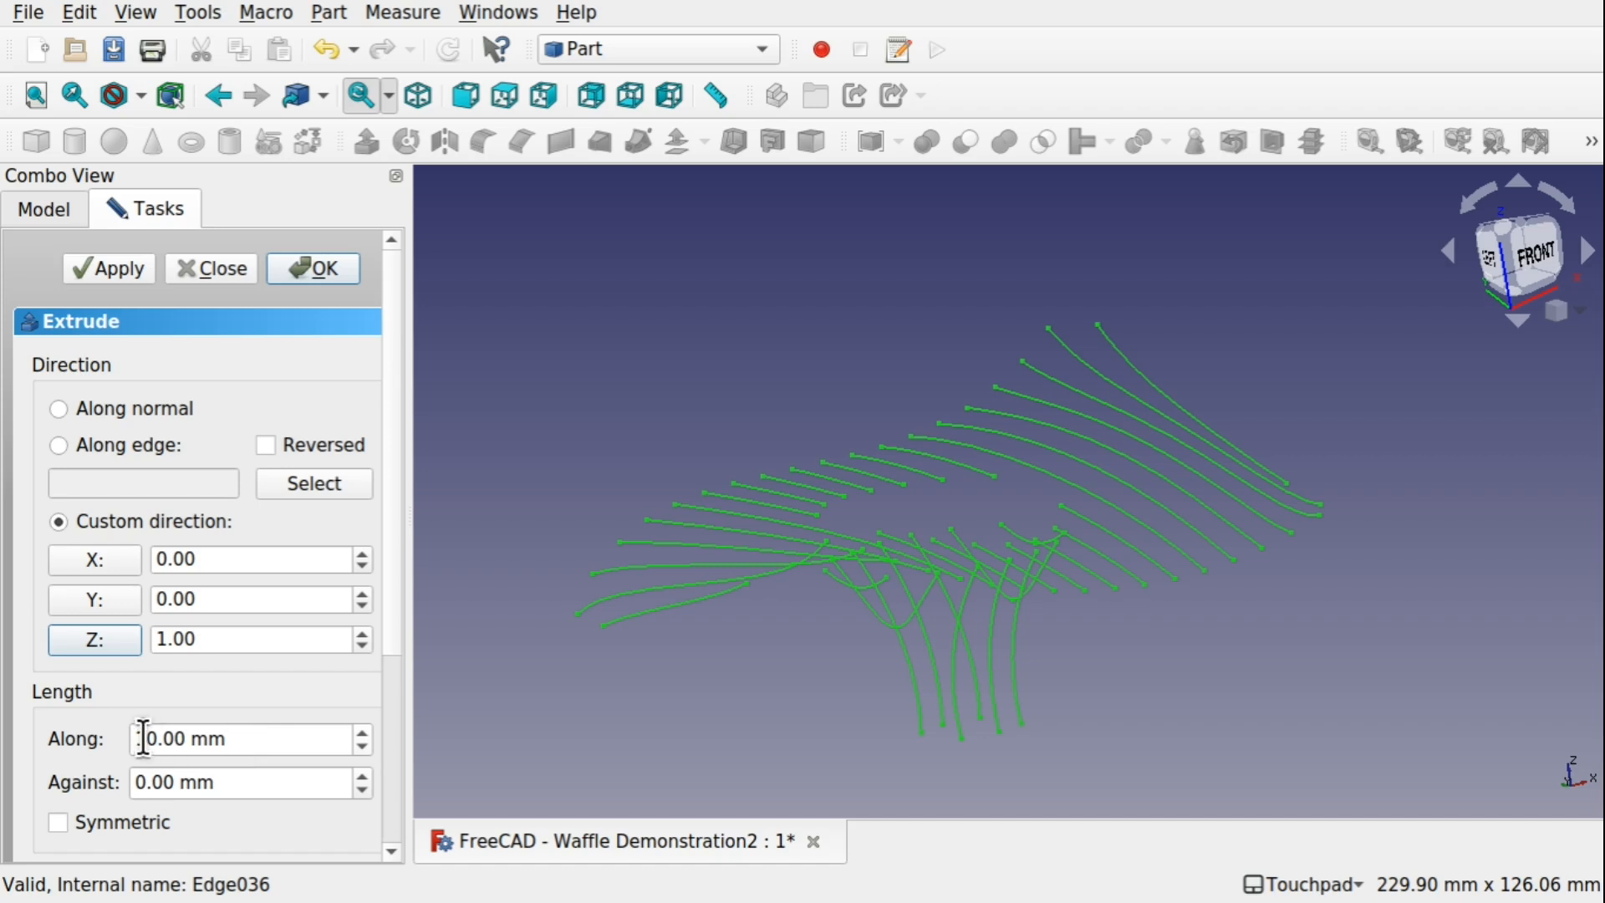
pyautogui.press('BackSpace')
pyautogui.press('BackSpace')
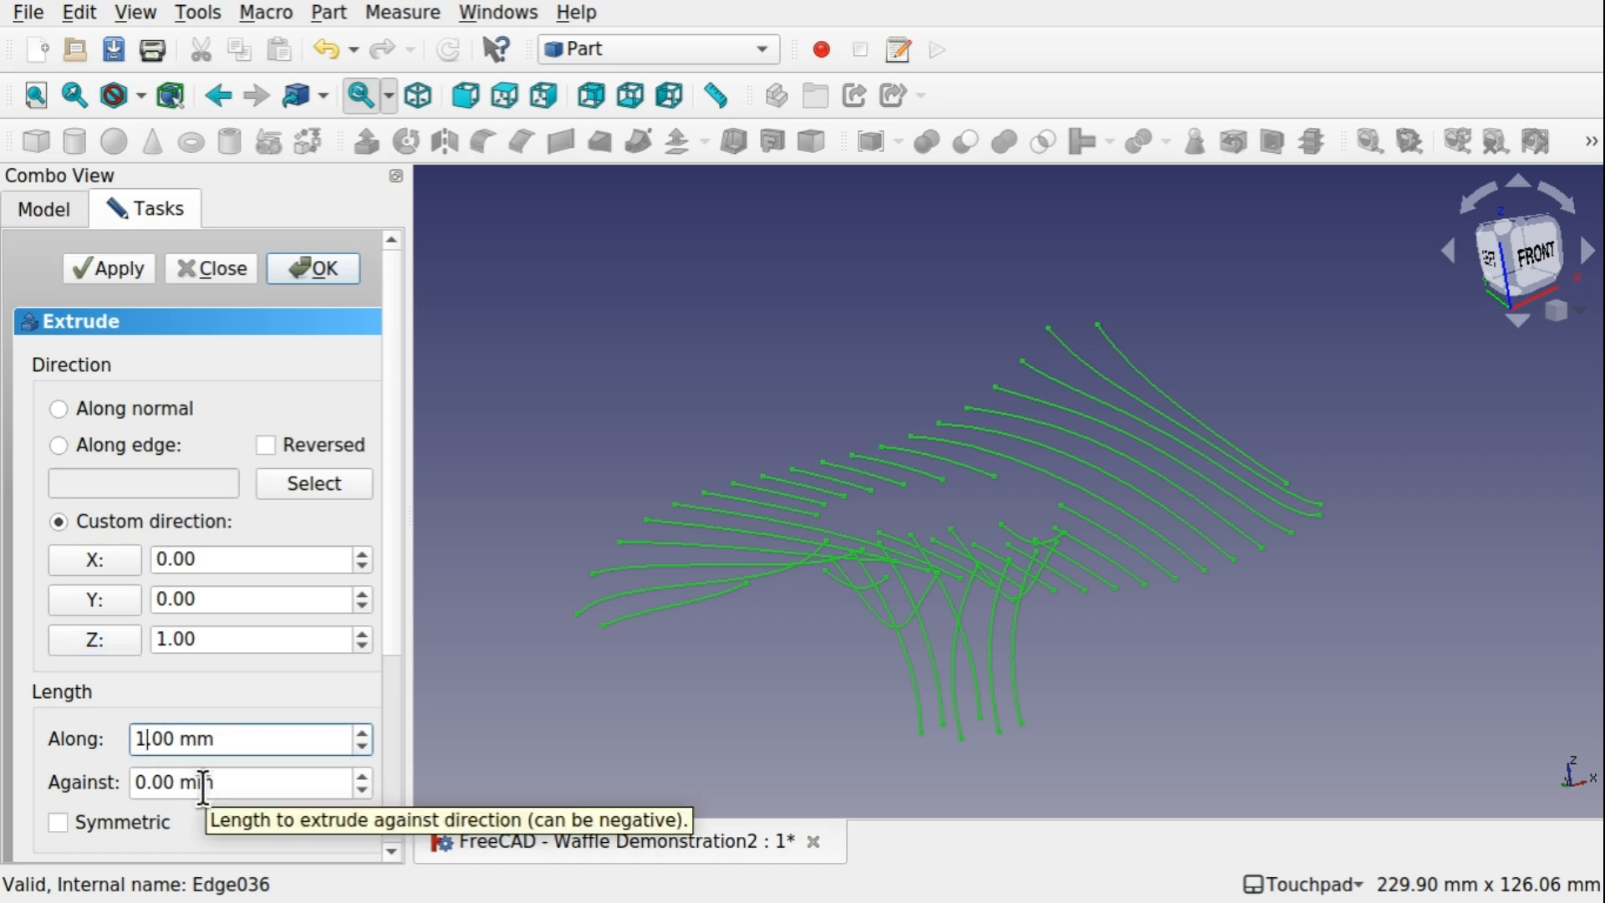
pyautogui.click(318, 266)
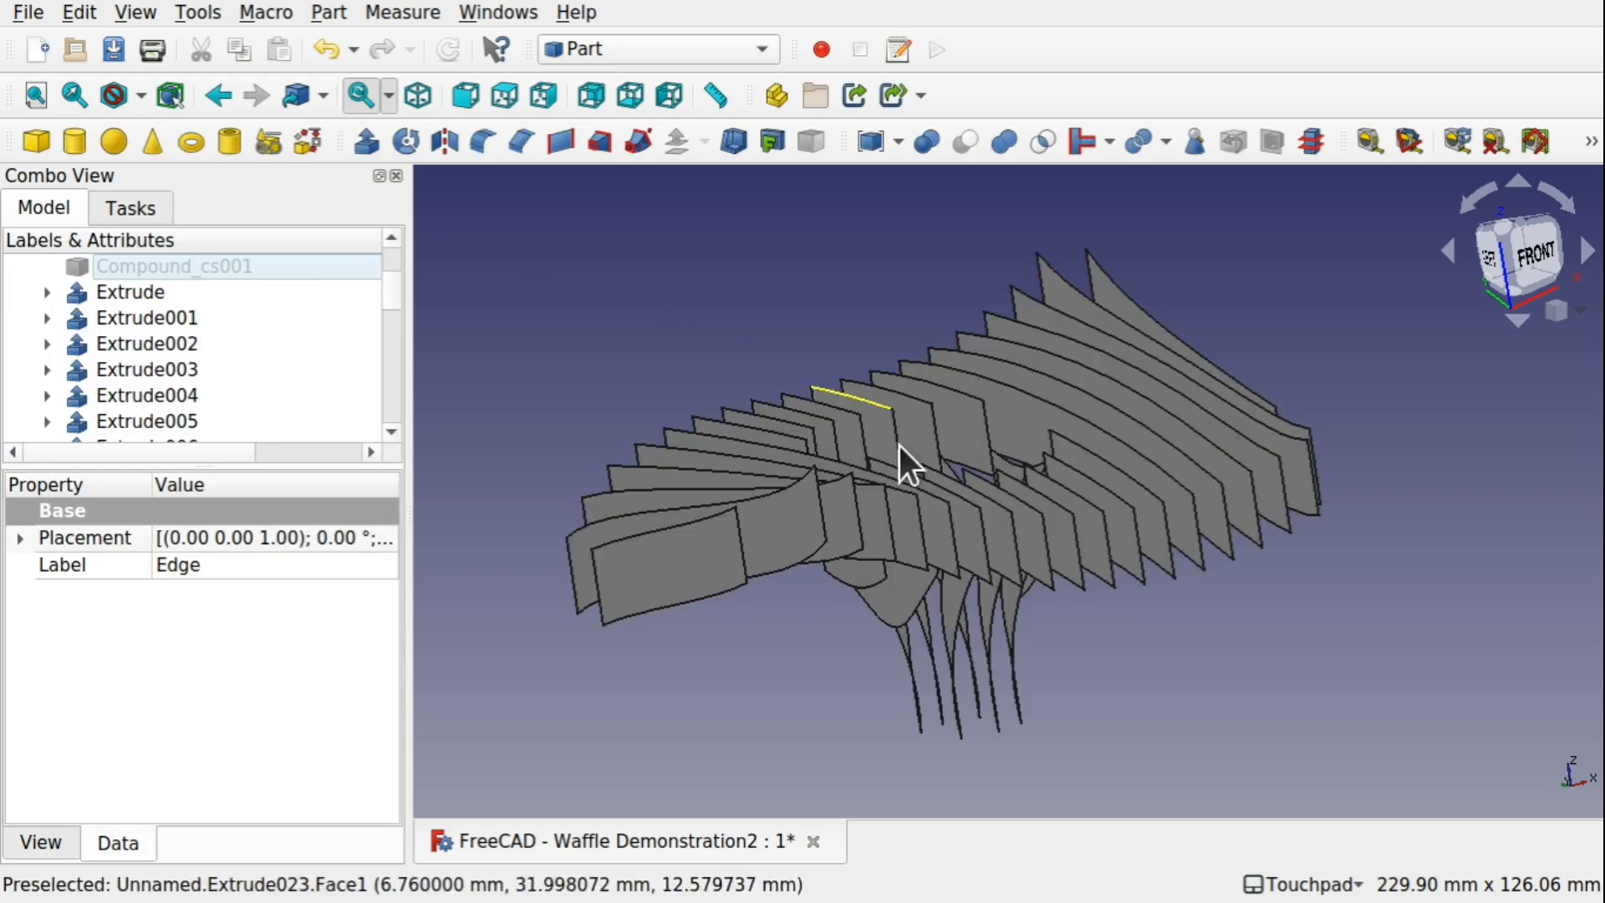
# Set the forward length of all the extrusions, Extrude through Extrude038, to 10 mm
pyautogui.keyDown('shift'); pyautogui.moveTo(919, 497); pyautogui.dragTo(1038, 388); pyautogui.keyUp('shift')
pyautogui.press('1')
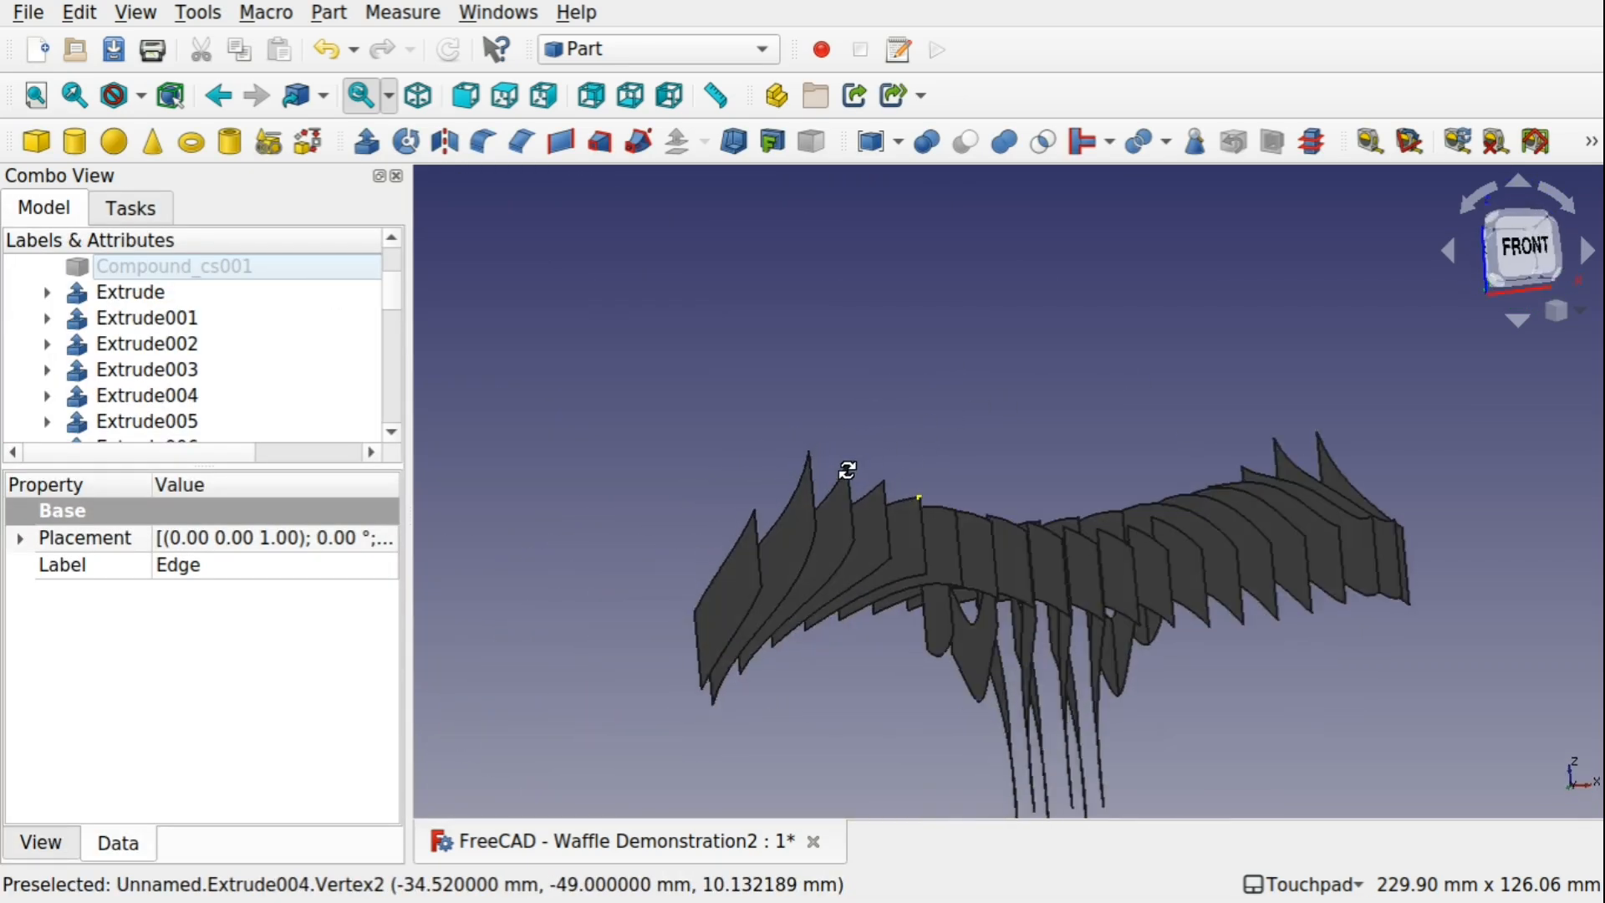
pyautogui.click(164, 292)
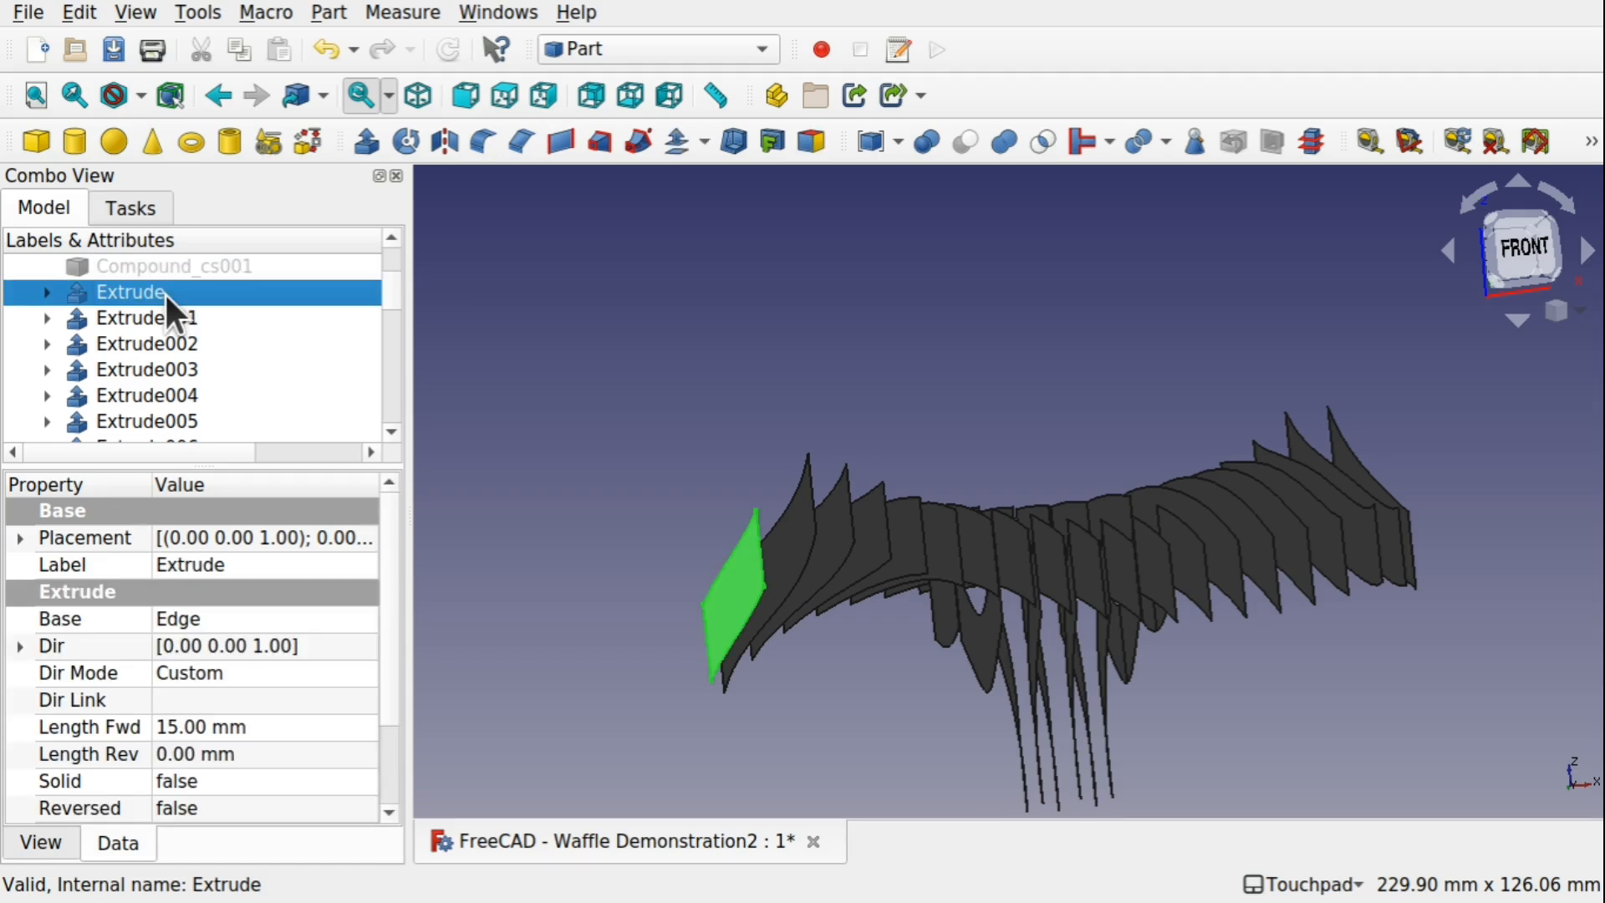
pyautogui.moveTo(390, 295); pyautogui.dragTo(388, 430)
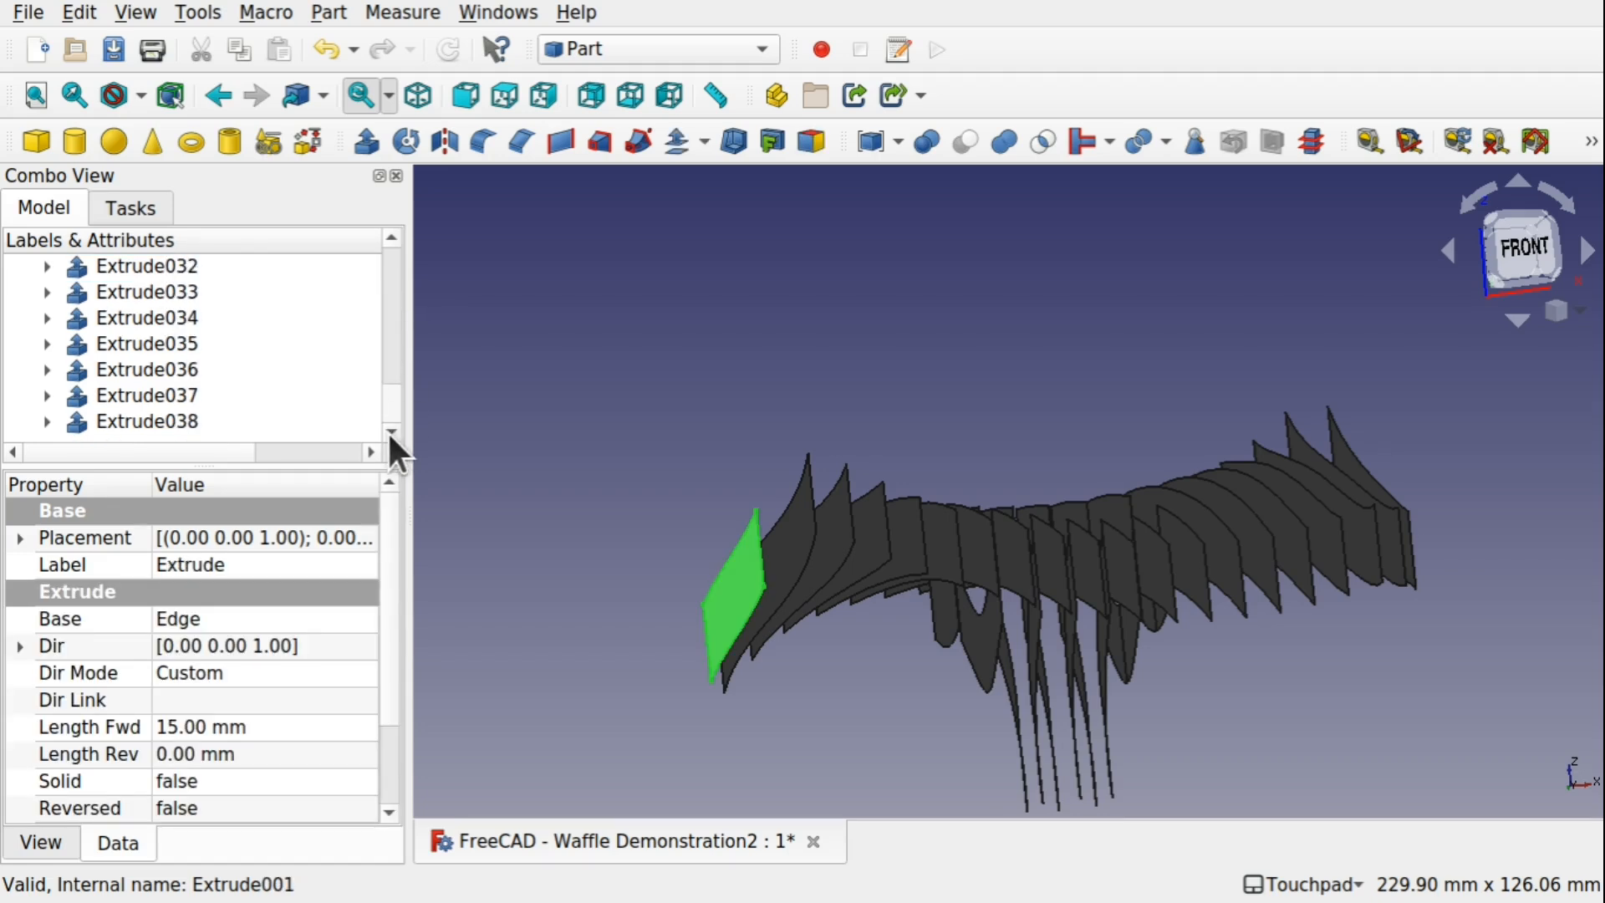
pyautogui.keyDown('shift'); pyautogui.click(197, 422); pyautogui.keyUp('shift')
pyautogui.click(165, 730)
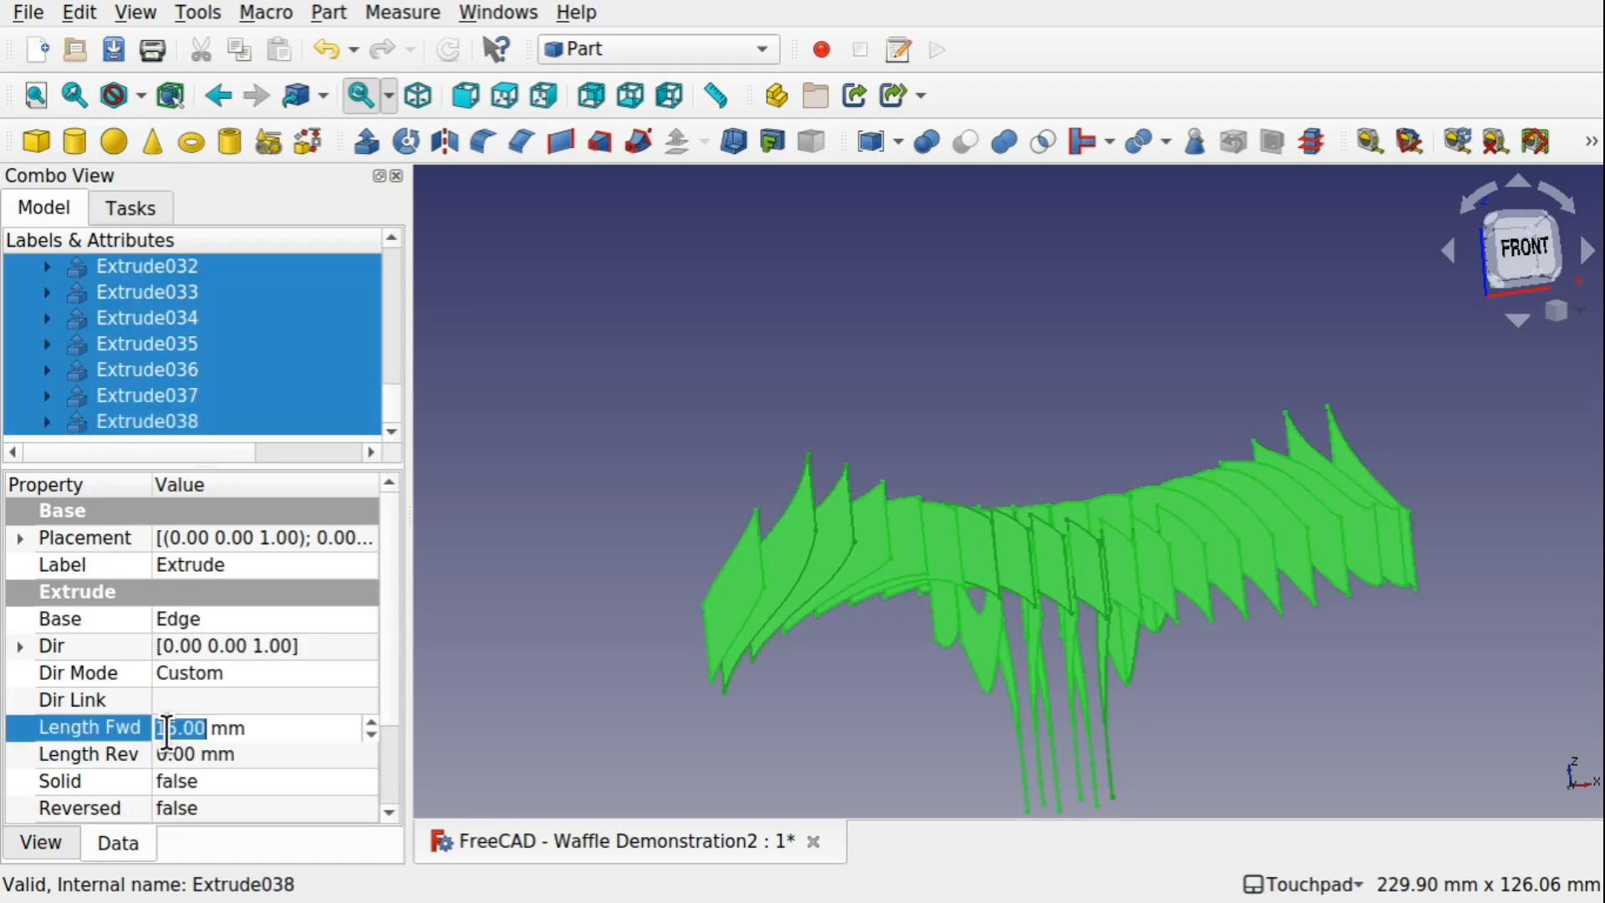
pyautogui.click(166, 729)
pyautogui.press('Right')
pyautogui.press('BackSpace')
pyautogui.press('BackSpace')
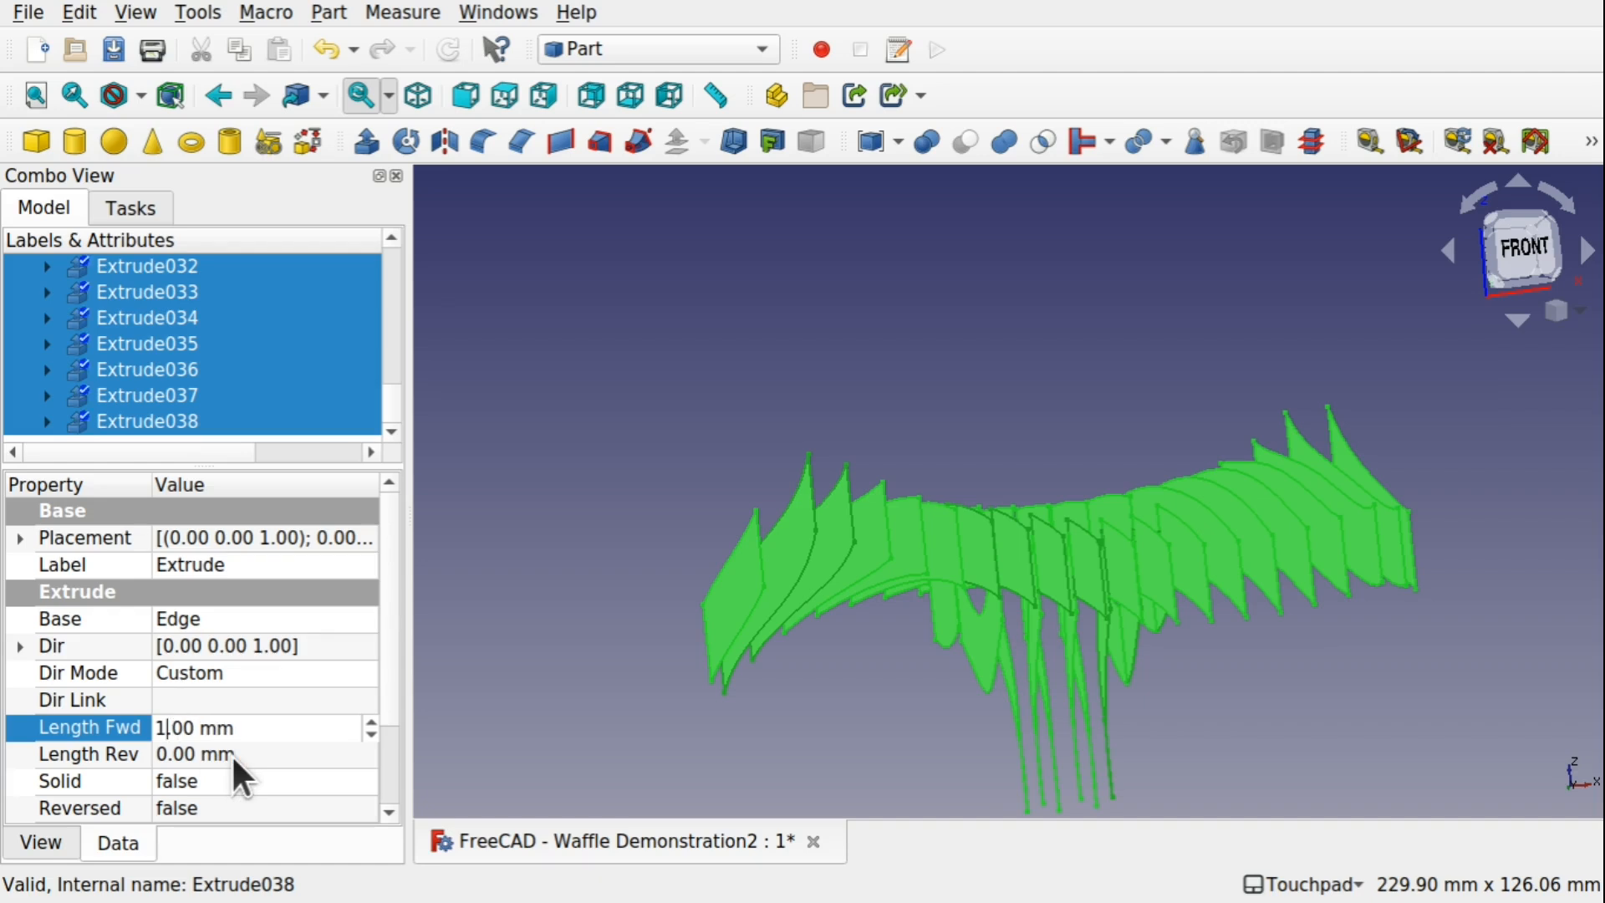
pyautogui.write('10')
pyautogui.press('Return')
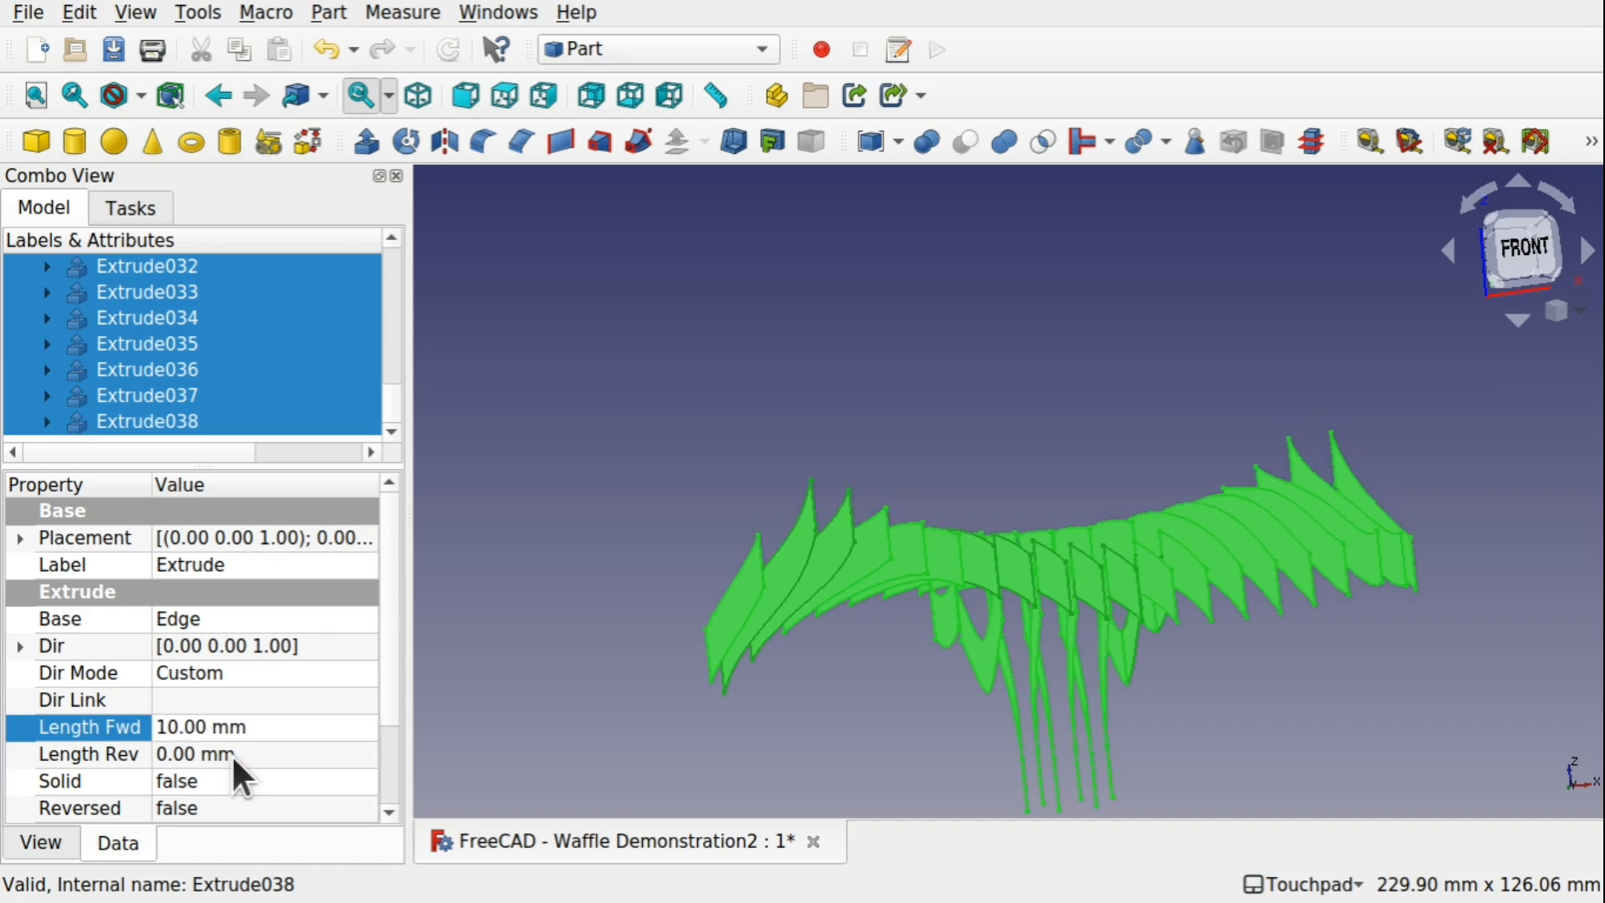
# Clear the selection and create a new group in the Waffle Demonstration2 document
pyautogui.keyDown('alt'); pyautogui.moveTo(1067, 459); pyautogui.dragTo(856, 578); pyautogui.keyUp('alt')
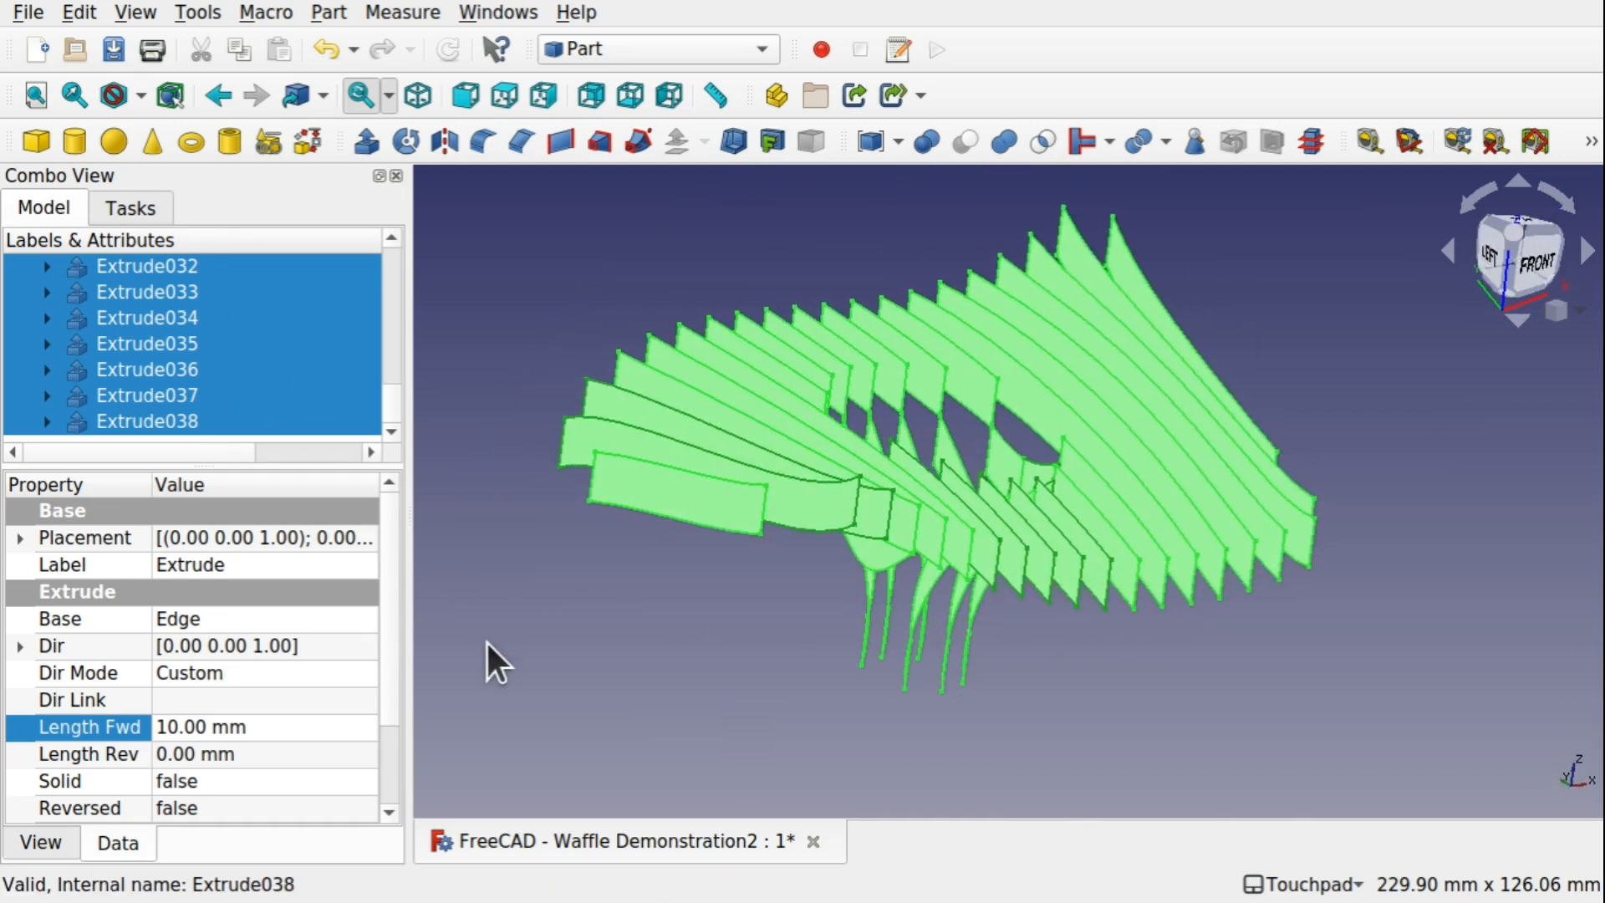
pyautogui.click(727, 561)
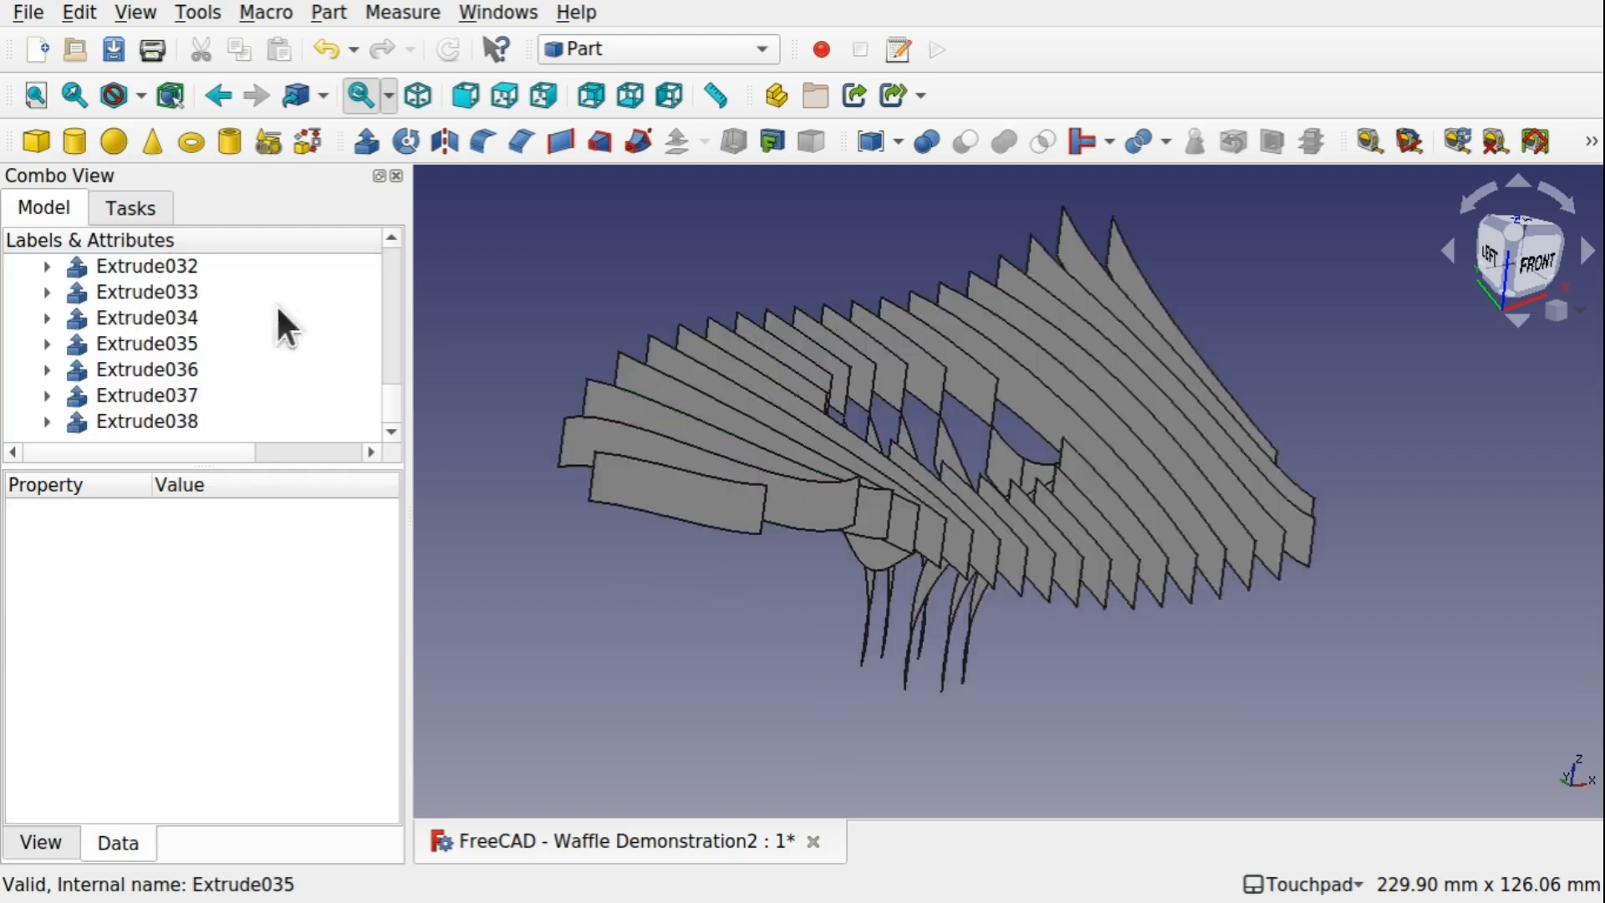
pyautogui.moveTo(385, 392); pyautogui.dragTo(386, 256)
pyautogui.click(158, 290)
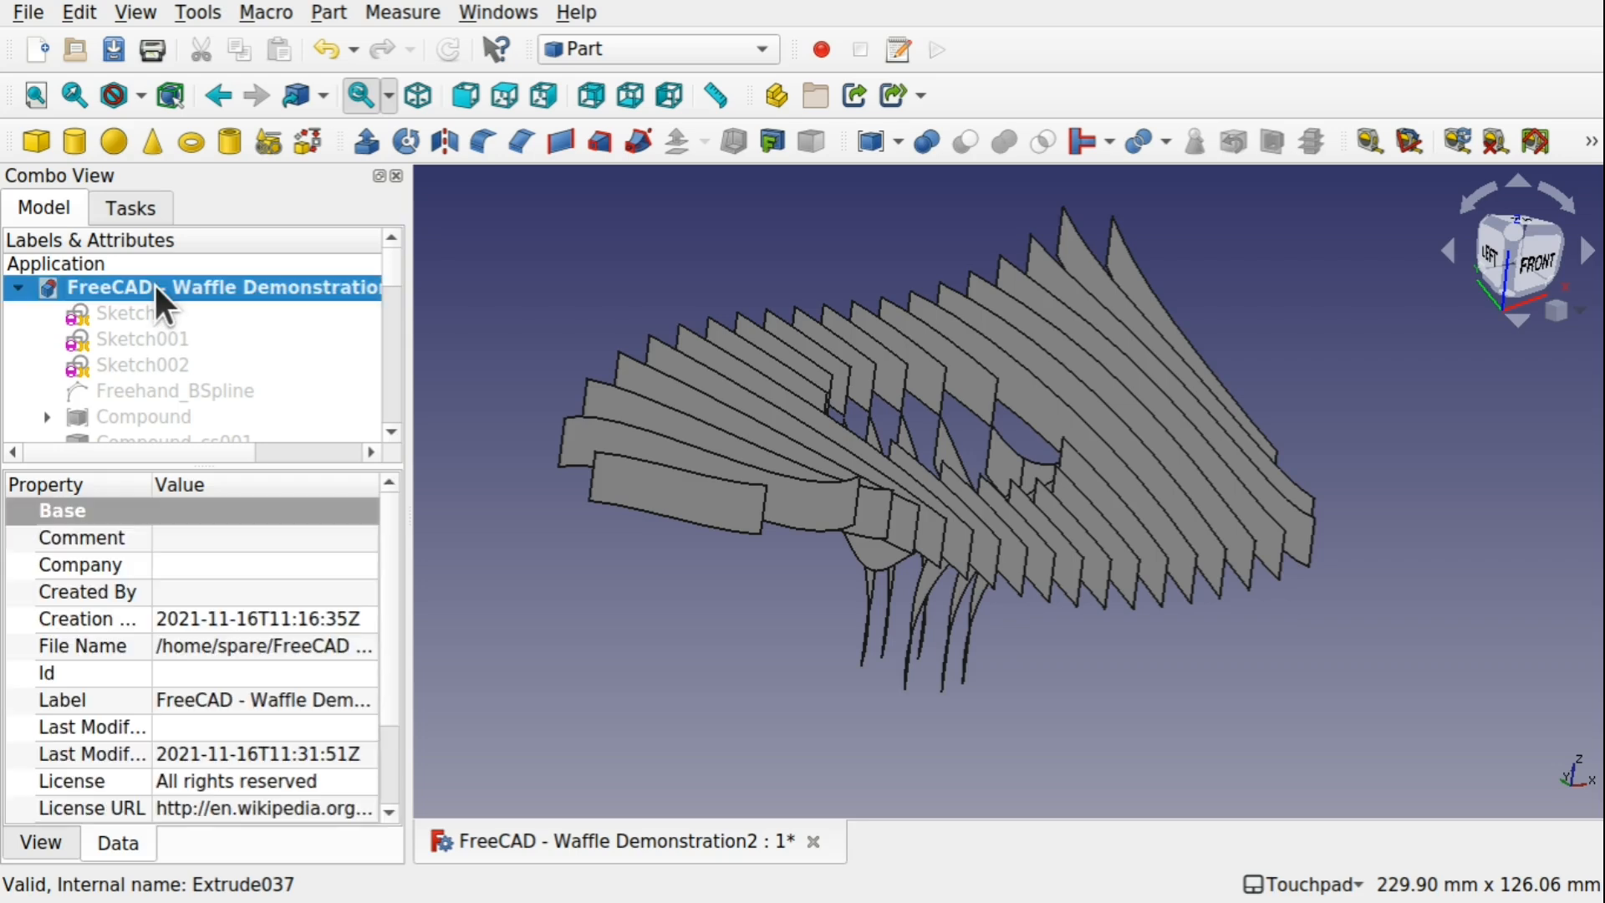
pyautogui.rightClick(155, 285)
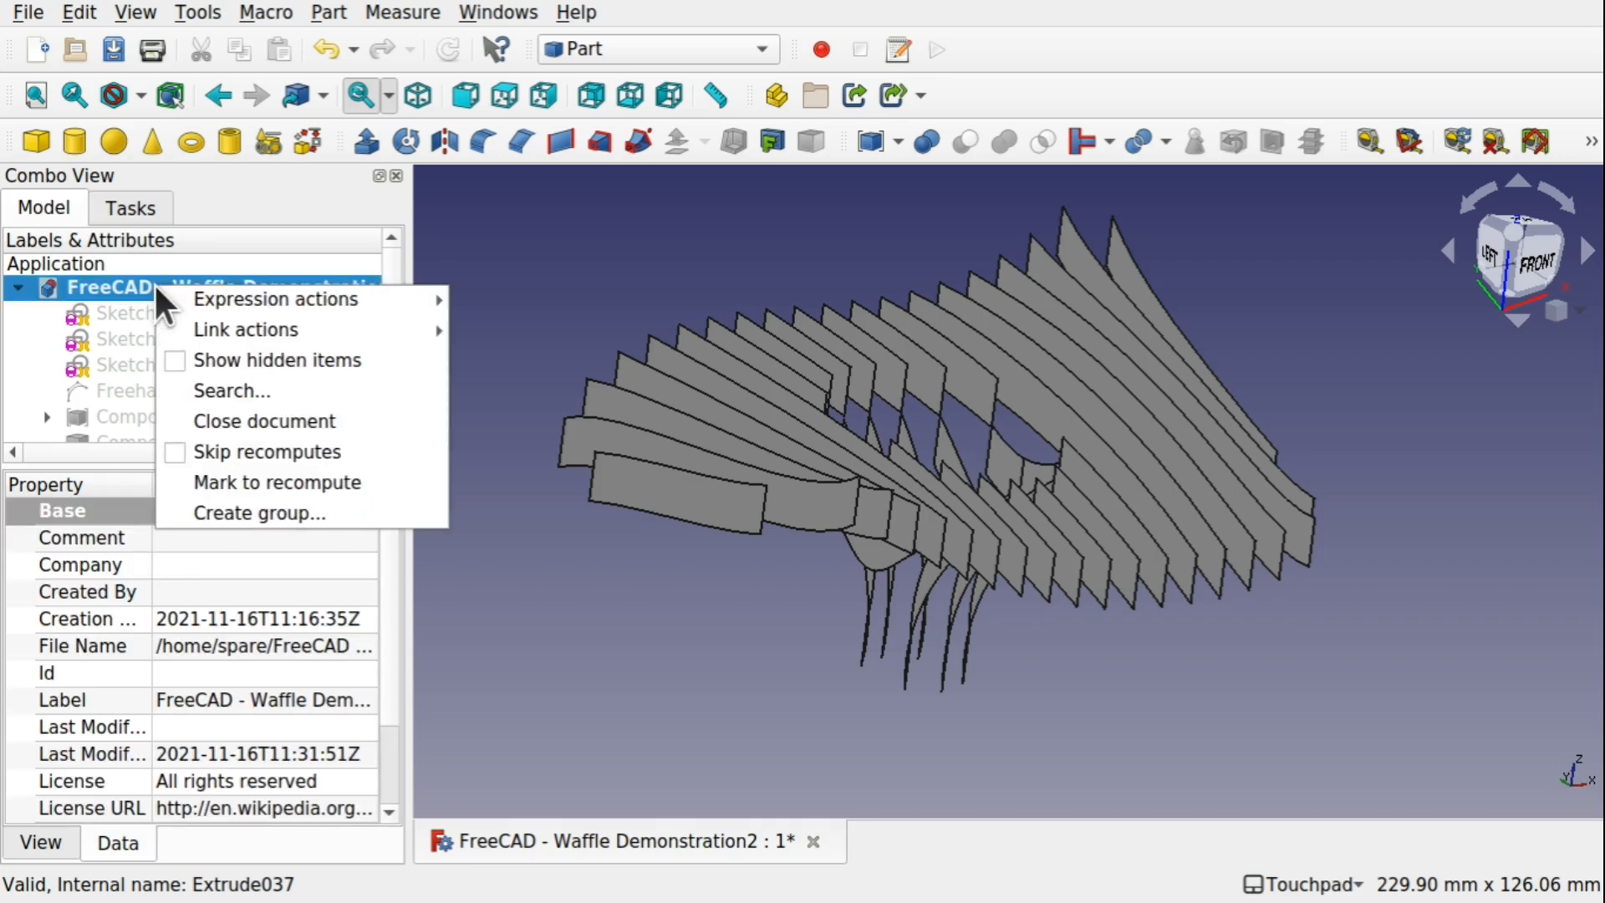
pyautogui.moveTo(264, 303)
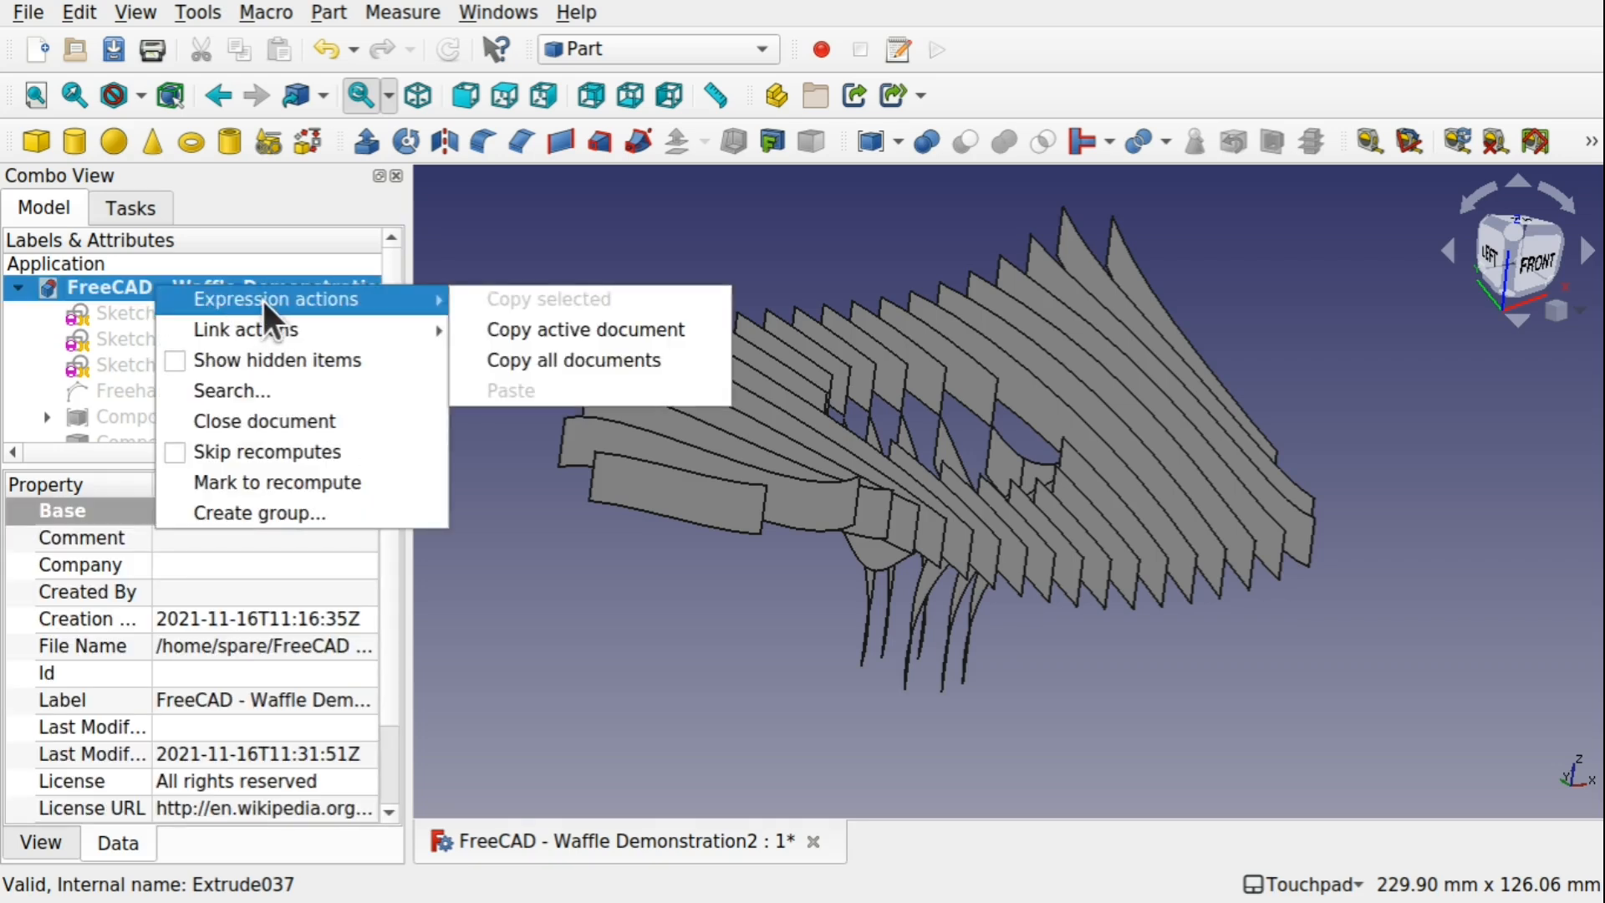
pyautogui.click(293, 513)
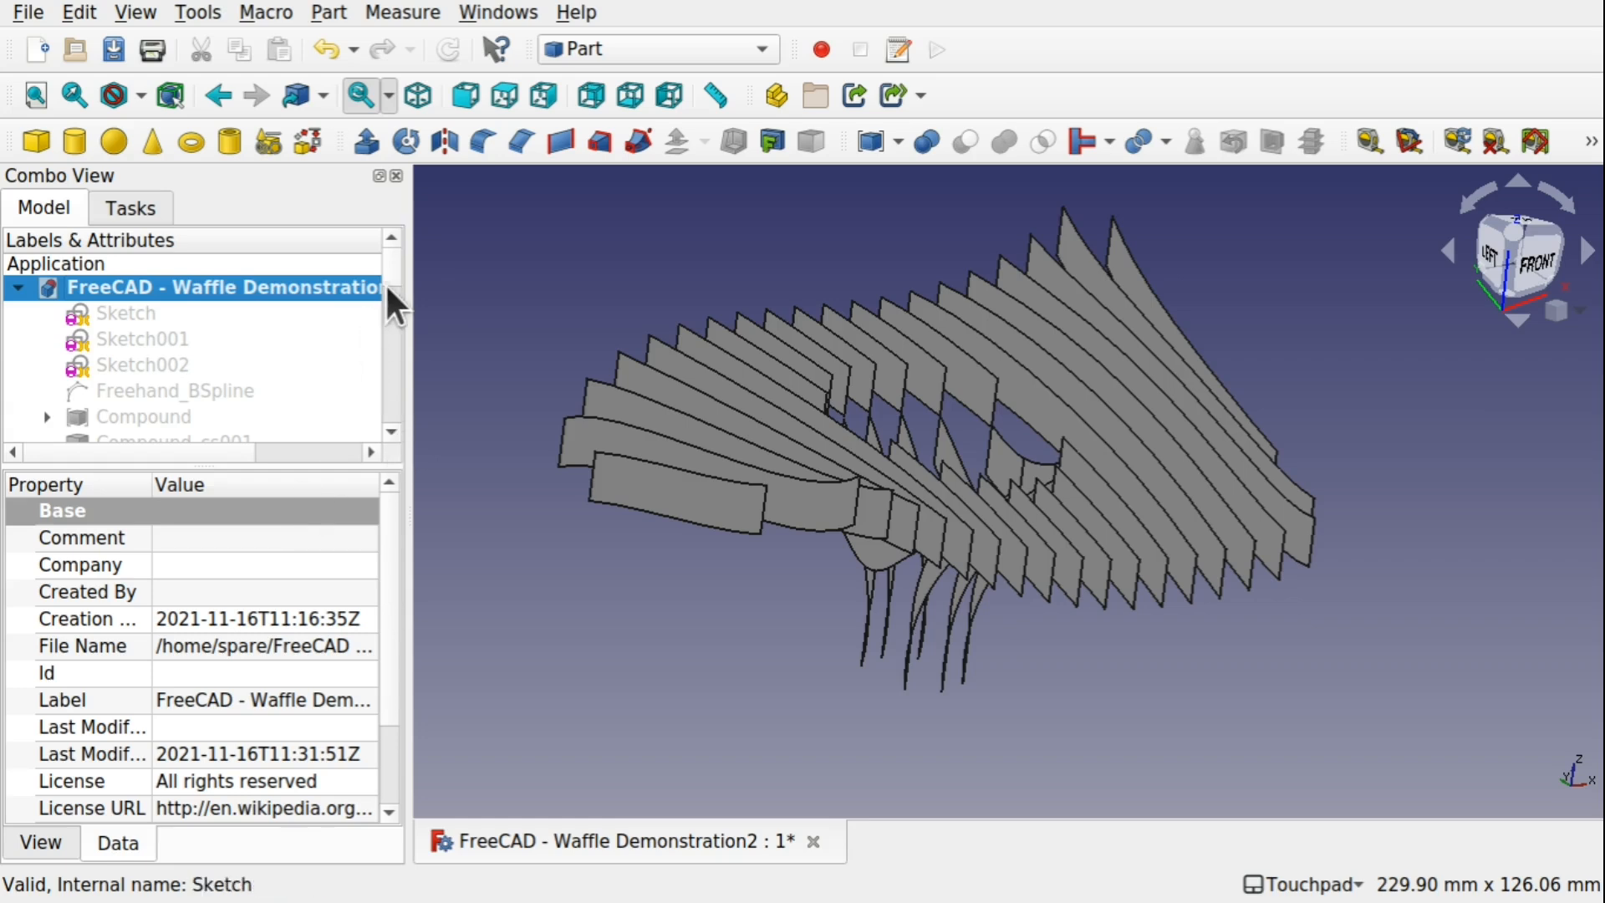
# Move all the extrusions, Extrude through Extrude038, into the new group in the model tree
pyautogui.moveTo(387, 284)
pyautogui.mouseDown()
pyautogui.moveTo(390, 415)
pyautogui.moveTo(396, 298)
pyautogui.mouseUp()
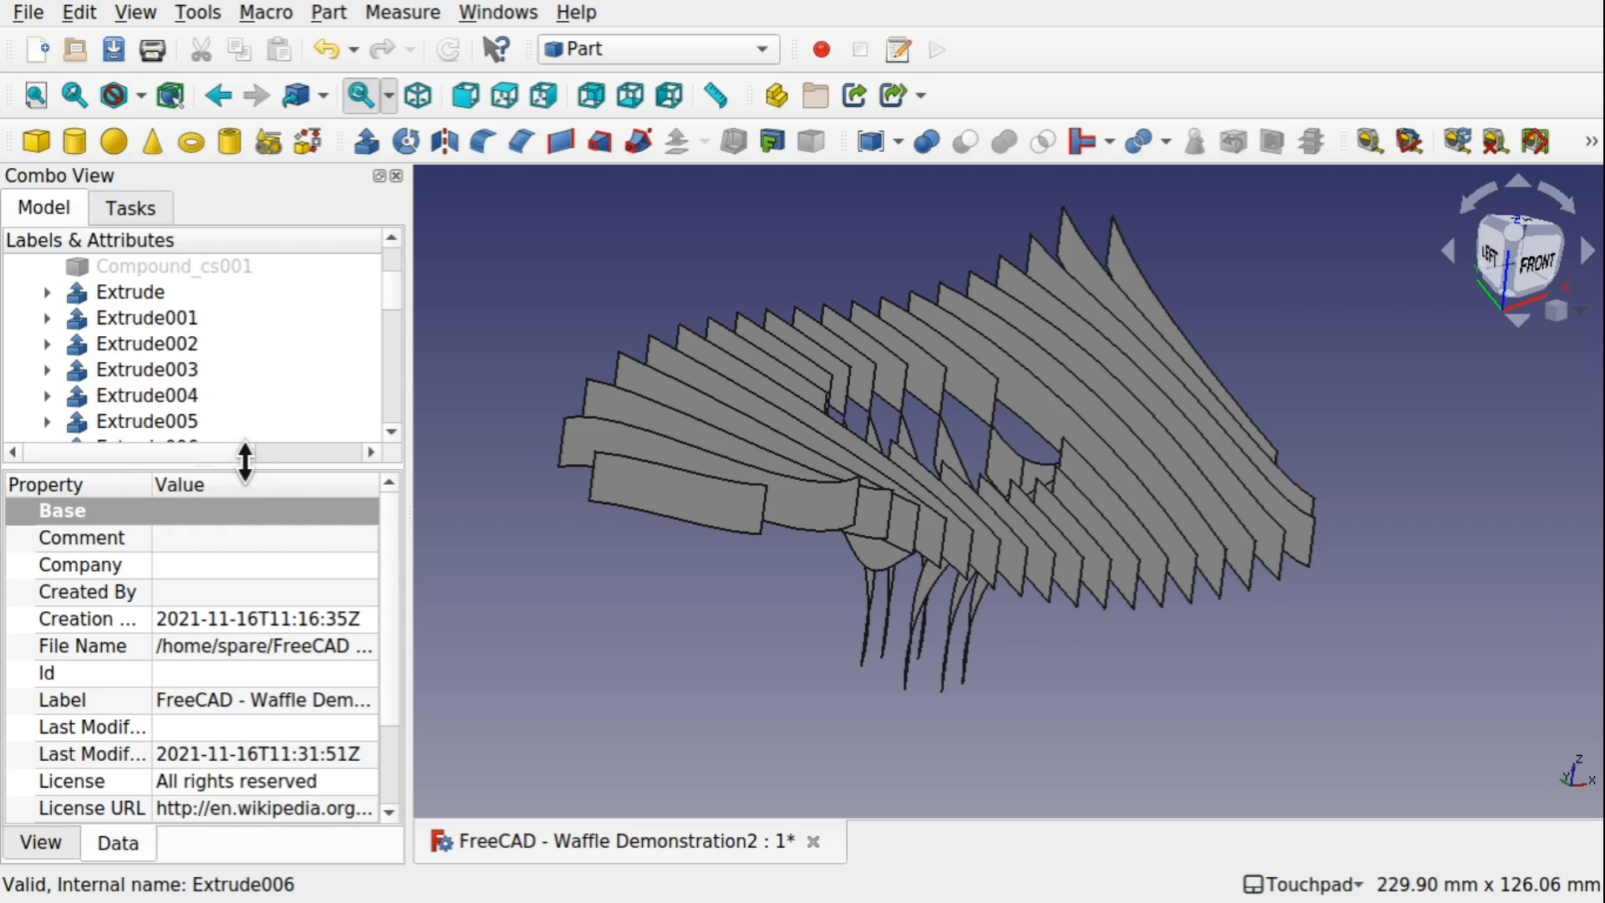
pyautogui.moveTo(245, 461); pyautogui.dragTo(206, 718)
pyautogui.click(144, 292)
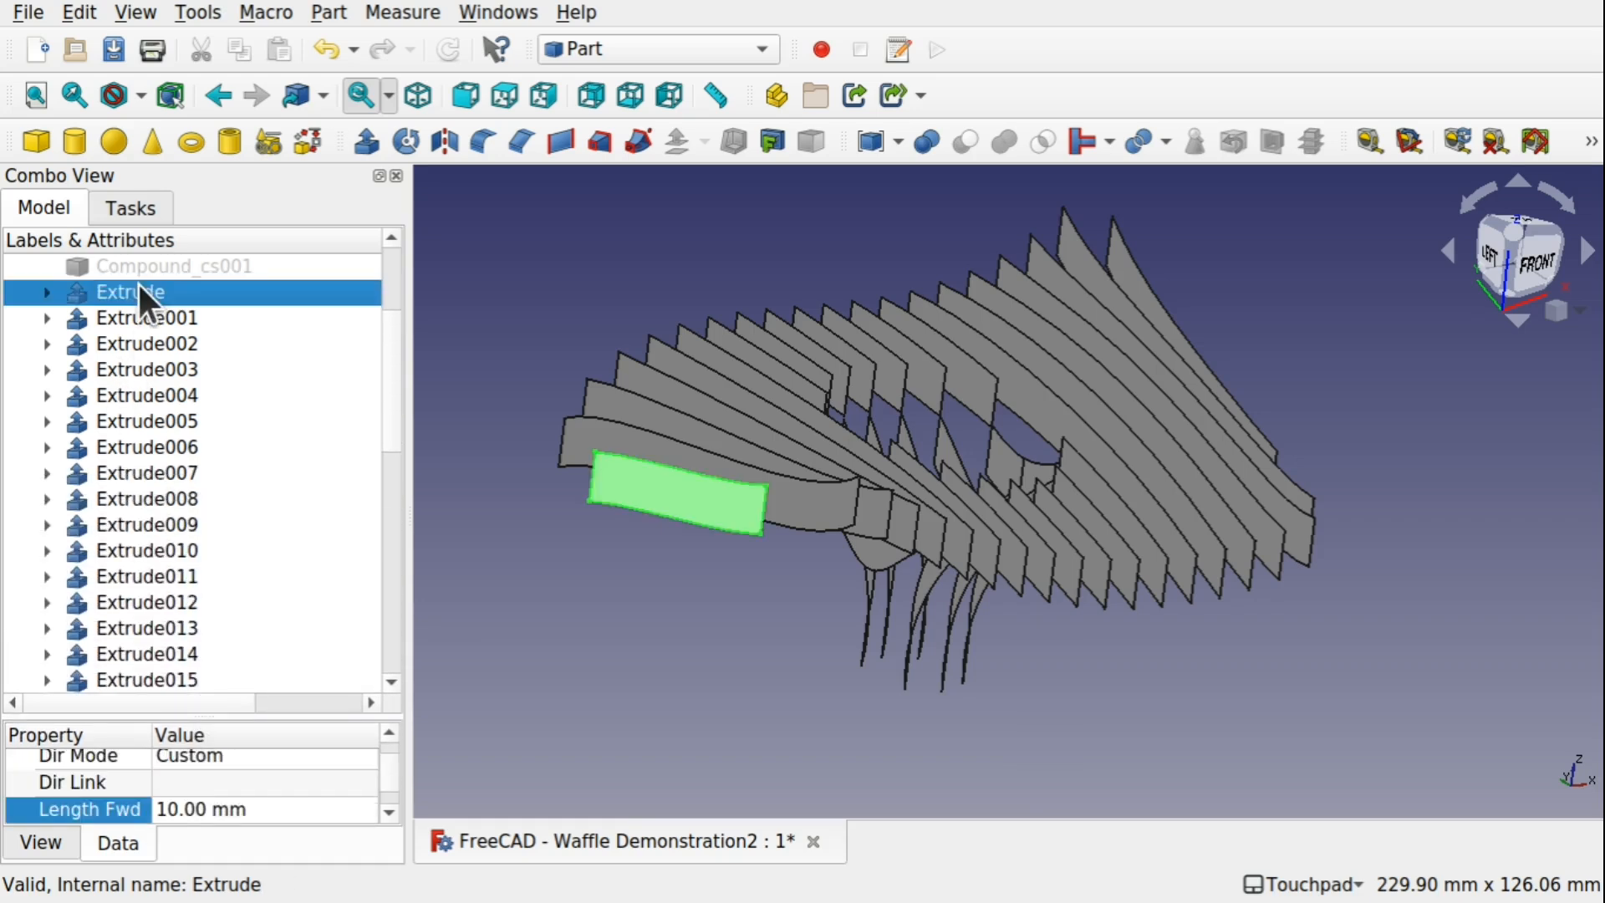
pyautogui.keyDown('shift'); pyautogui.click(185, 673); pyautogui.keyUp('shift')
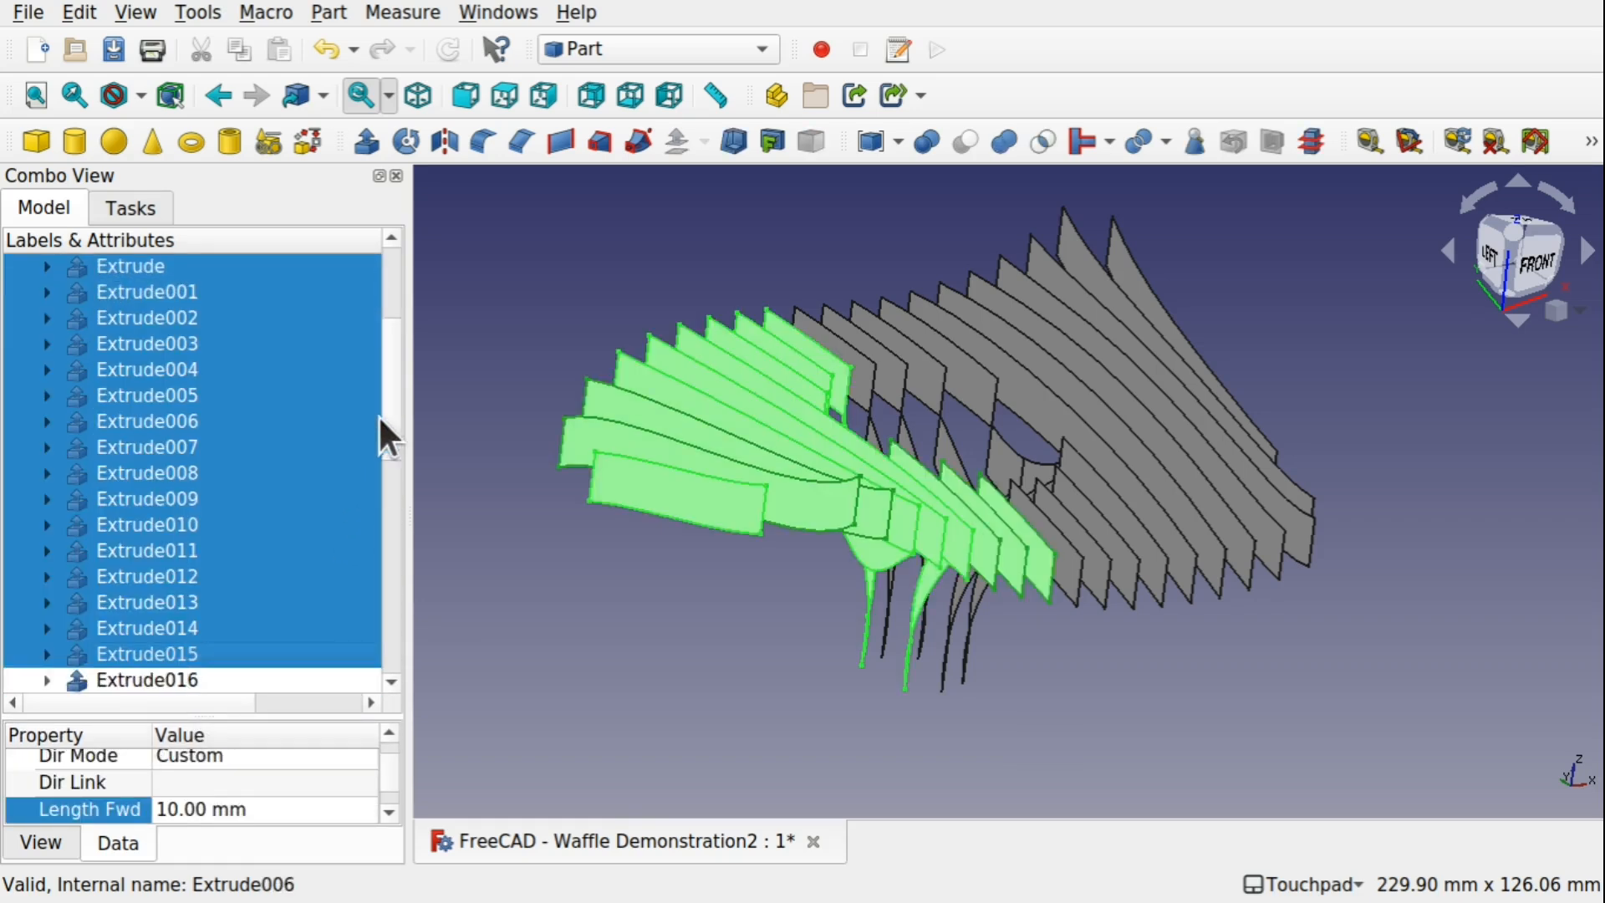
pyautogui.moveTo(395, 408); pyautogui.dragTo(373, 640)
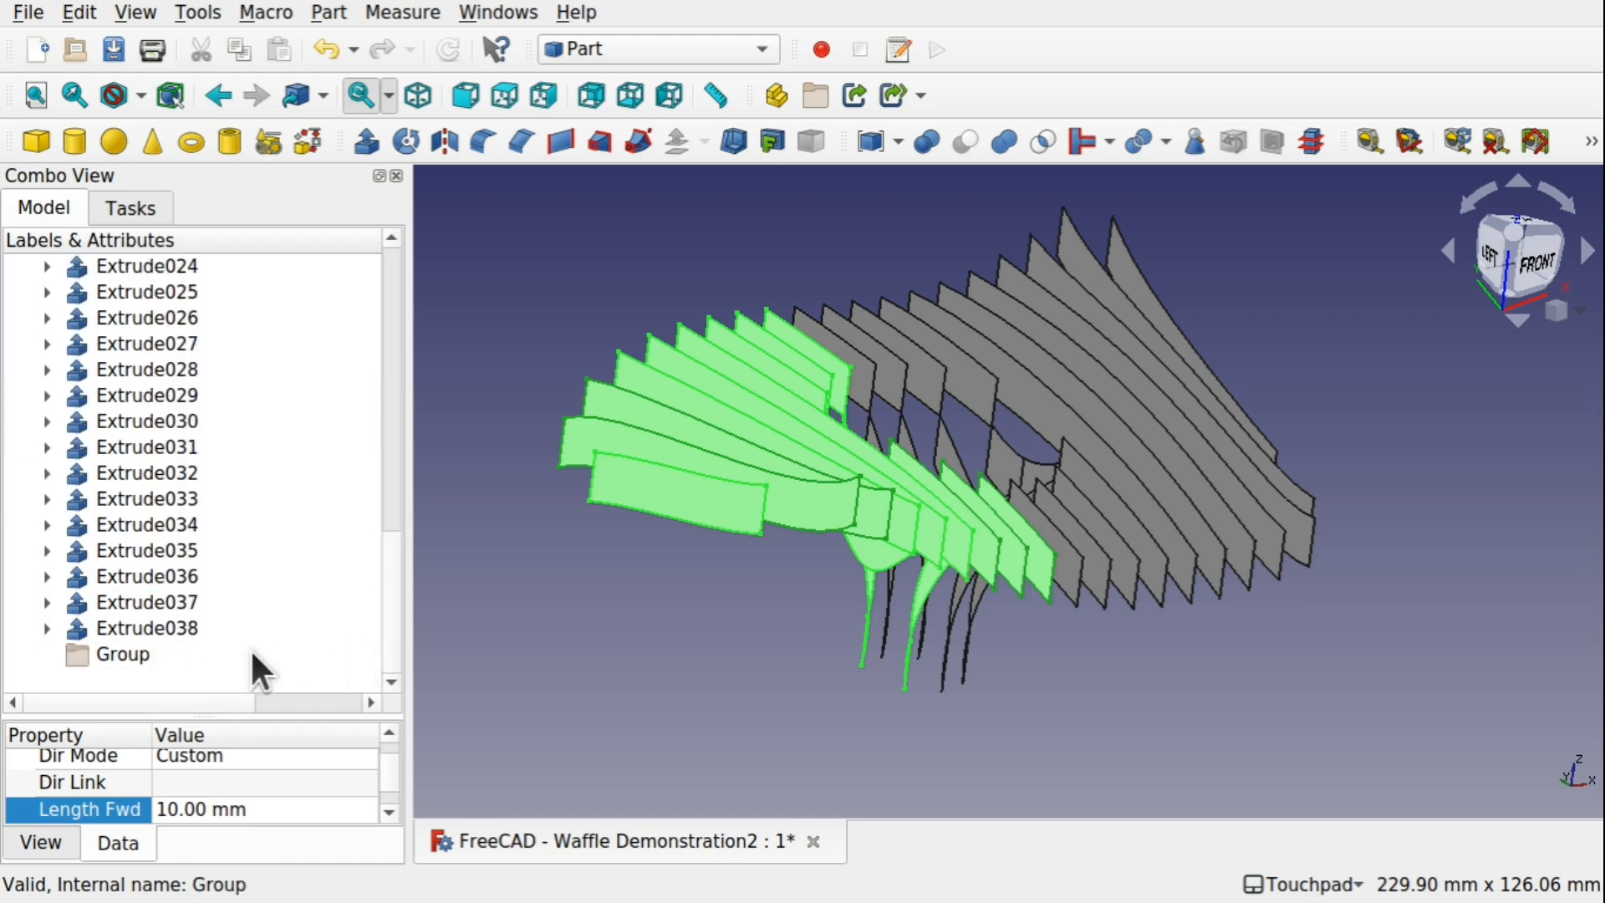
pyautogui.keyDown('shift'); pyautogui.click(162, 629); pyautogui.keyUp('shift')
pyautogui.moveTo(163, 629); pyautogui.dragTo(138, 661)
pyautogui.click(99, 470)
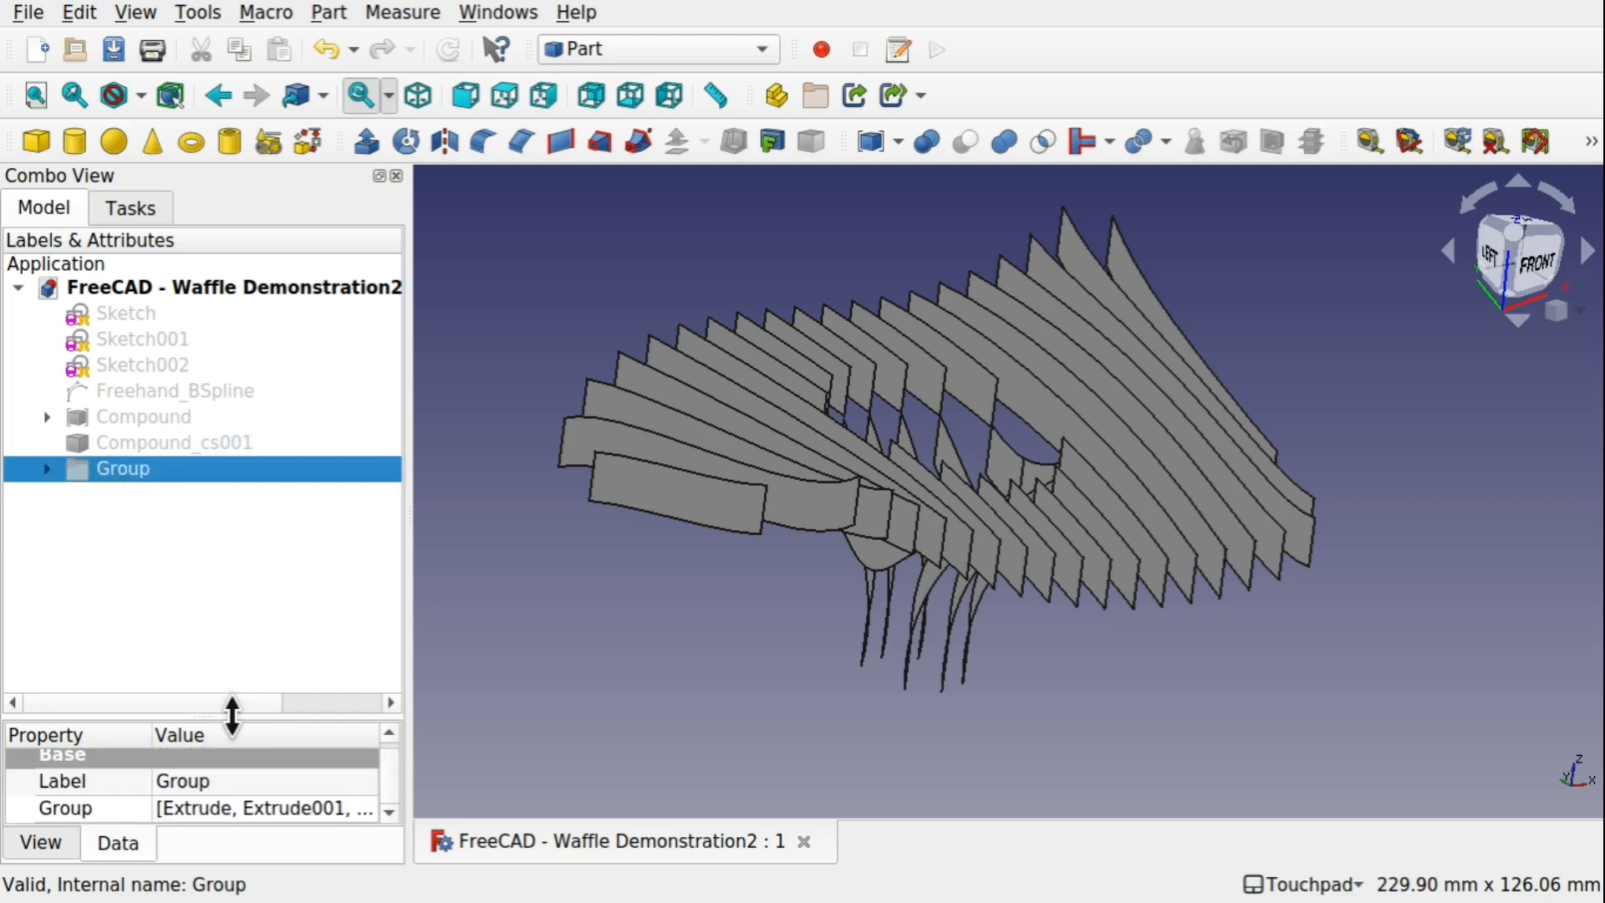
pyautogui.moveTo(233, 717); pyautogui.dragTo(238, 569)
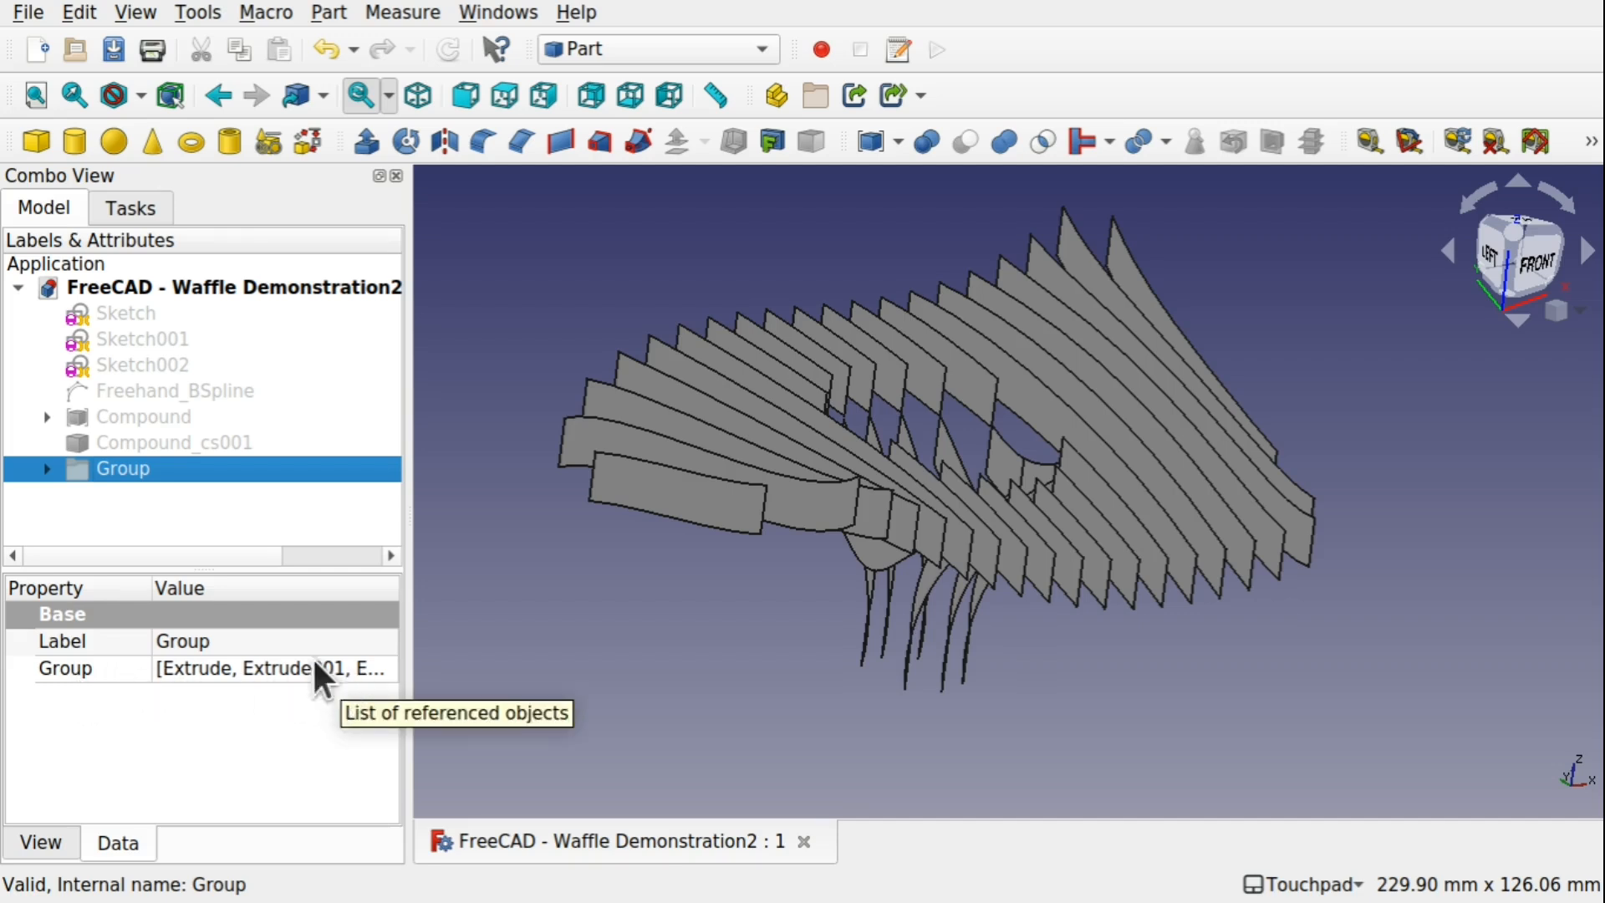
# Show the Compound_cs001 cross-sections and hide the group of extrusions
pyautogui.click(186, 443)
pyautogui.press('space')
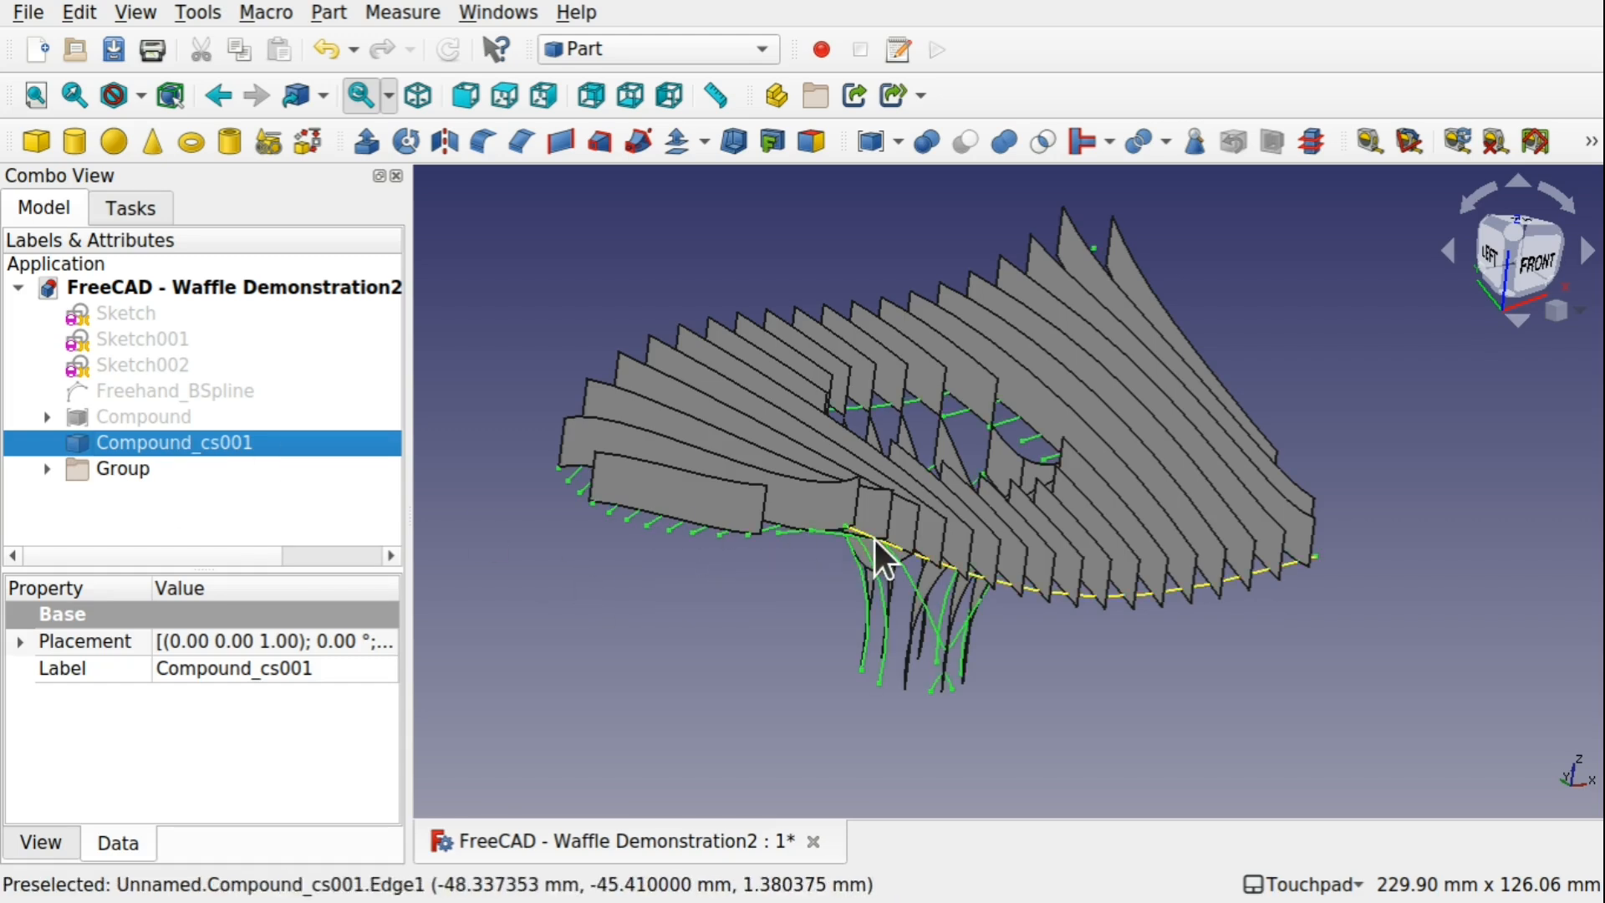
pyautogui.click(127, 466)
pyautogui.press('space')
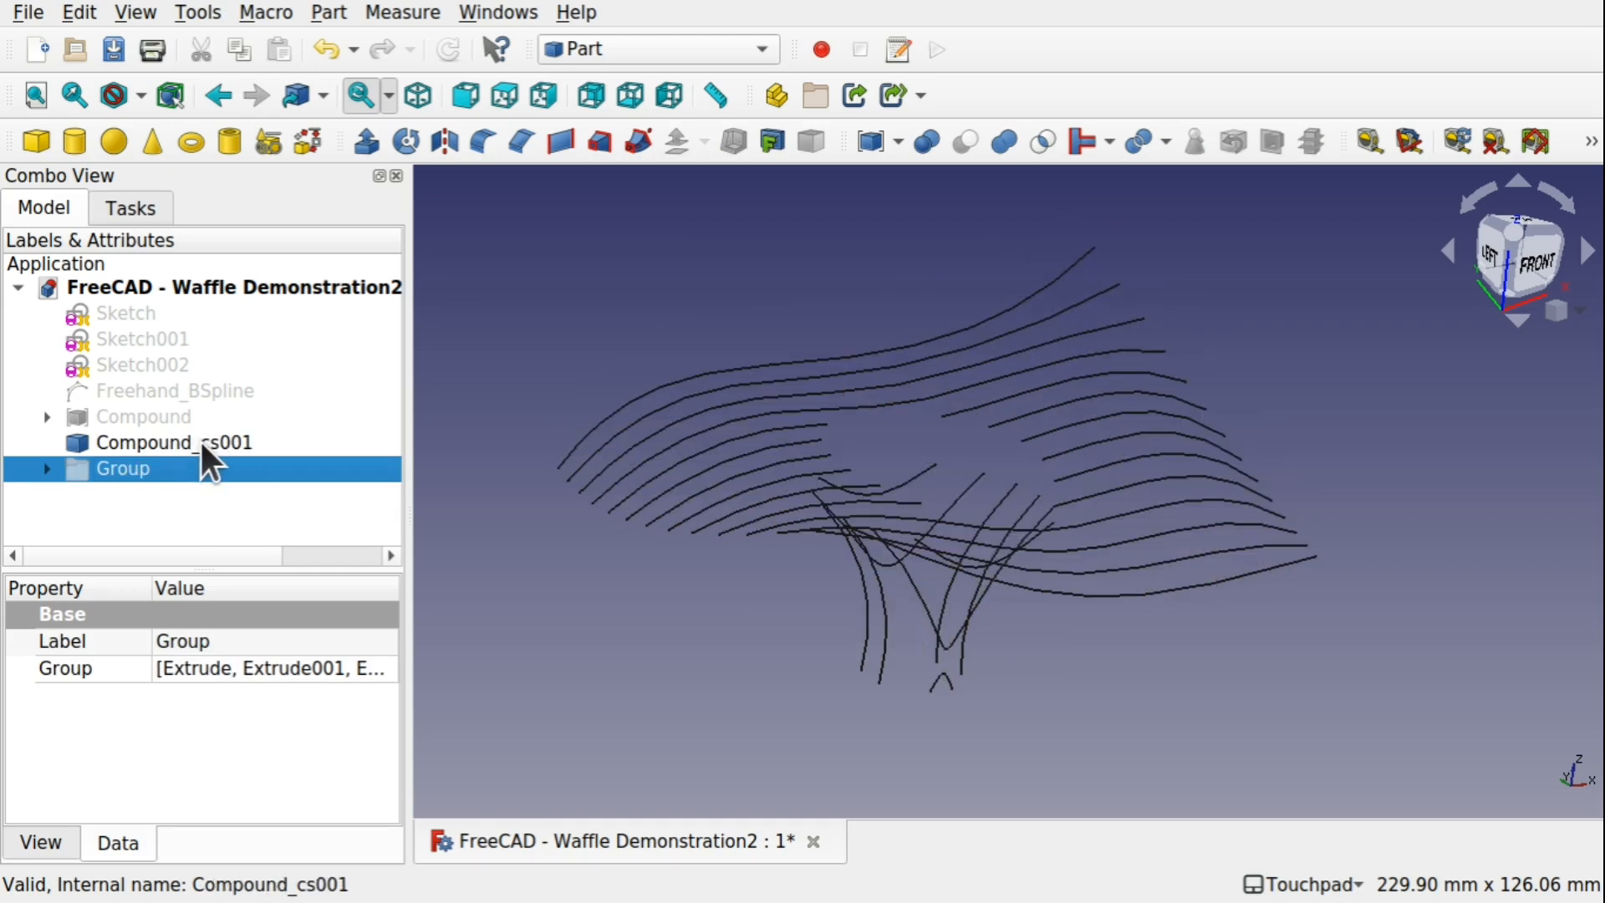
# Switch to the Draft workbench and downgrade the Compound_cs001 cross-sections into separate edges
pyautogui.keyDown('alt'); pyautogui.moveTo(1025, 437); pyautogui.dragTo(1053, 528); pyautogui.keyUp('alt')
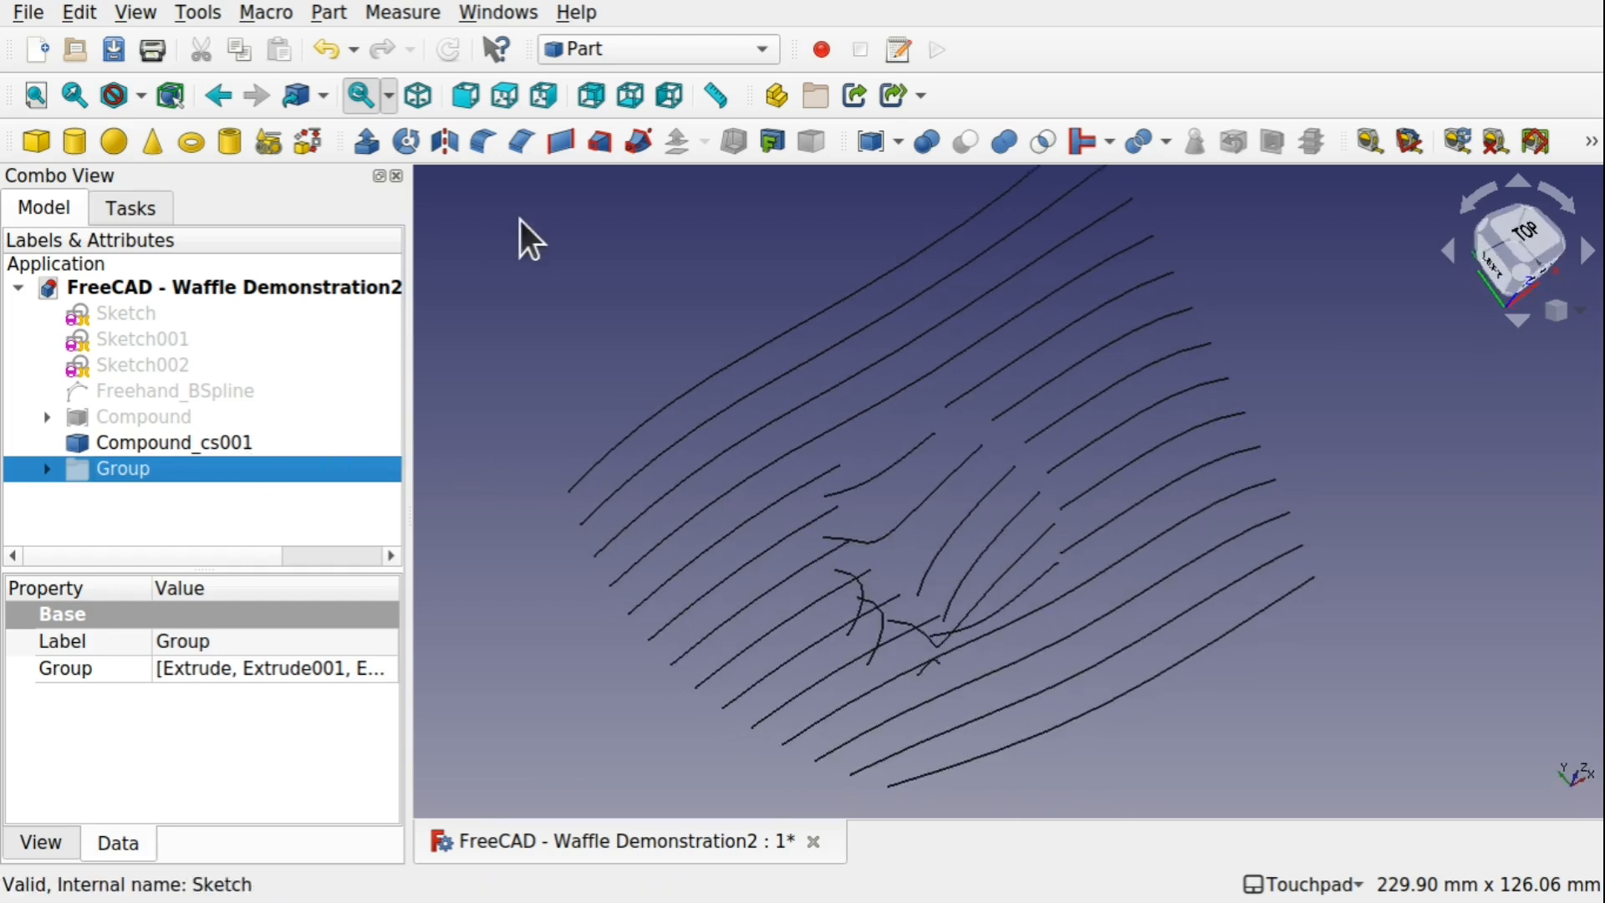
pyautogui.click(648, 55)
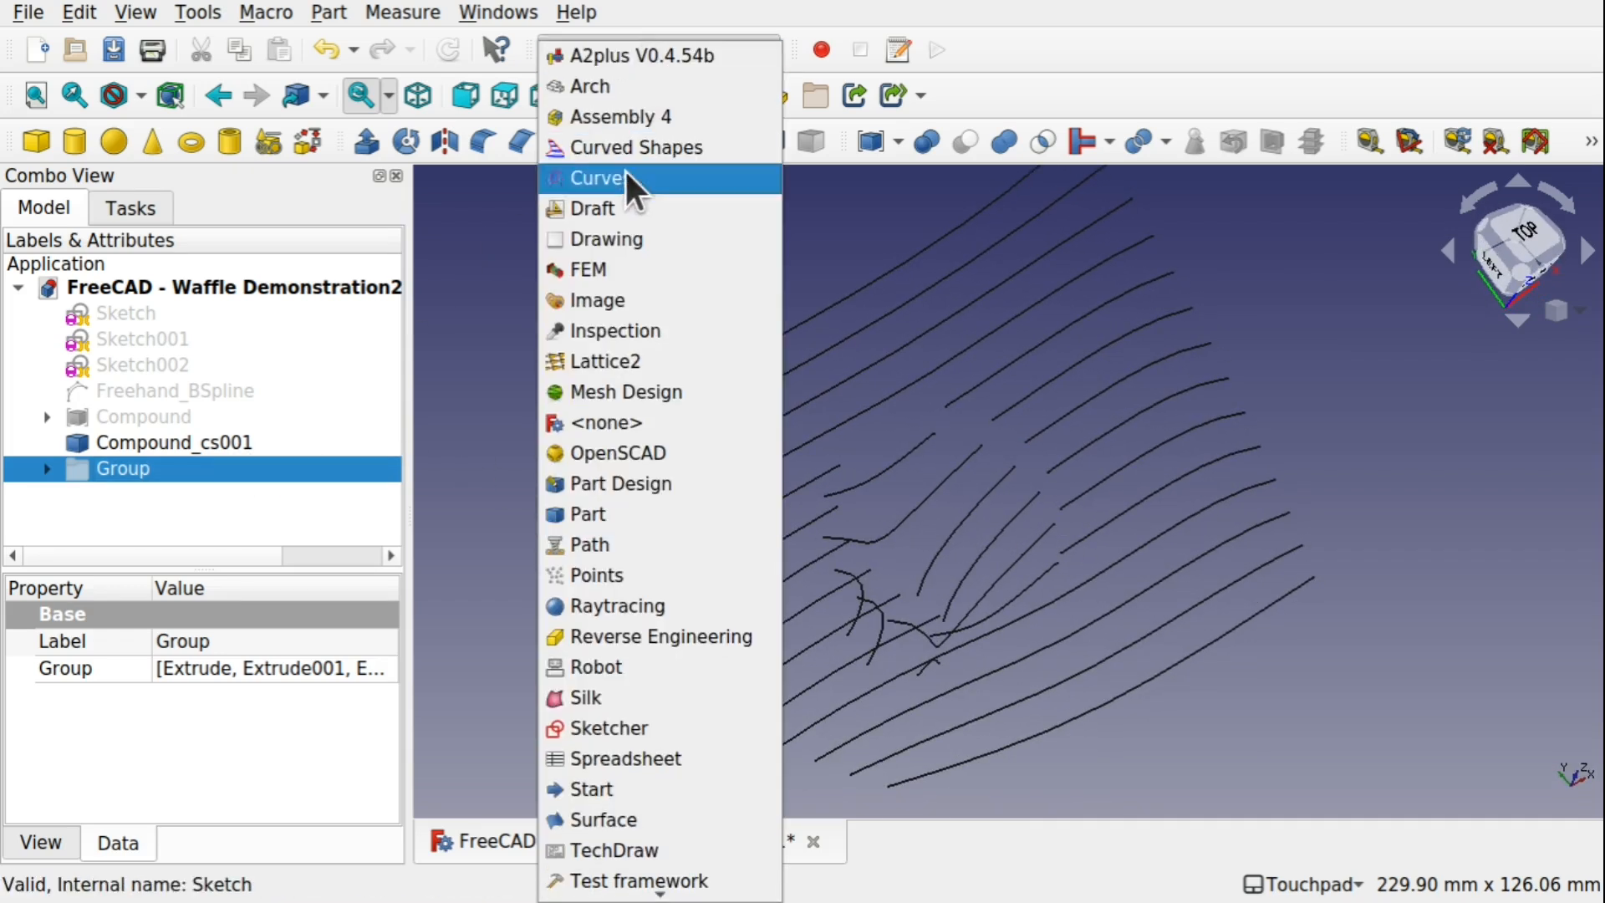
pyautogui.click(627, 209)
pyautogui.click(213, 443)
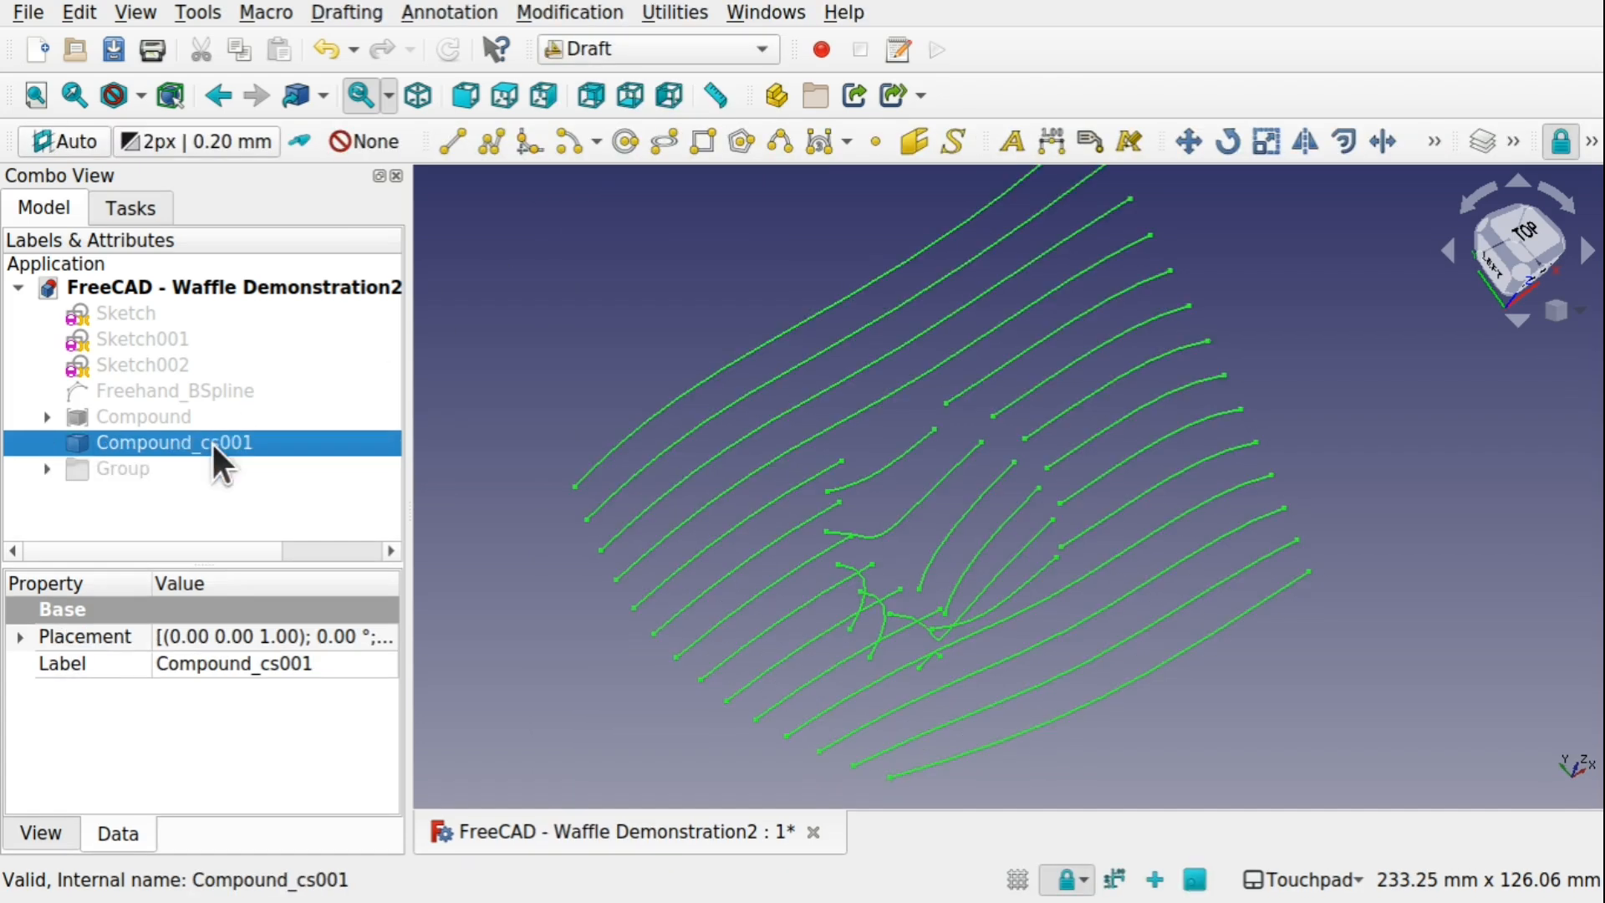
pyautogui.click(1428, 147)
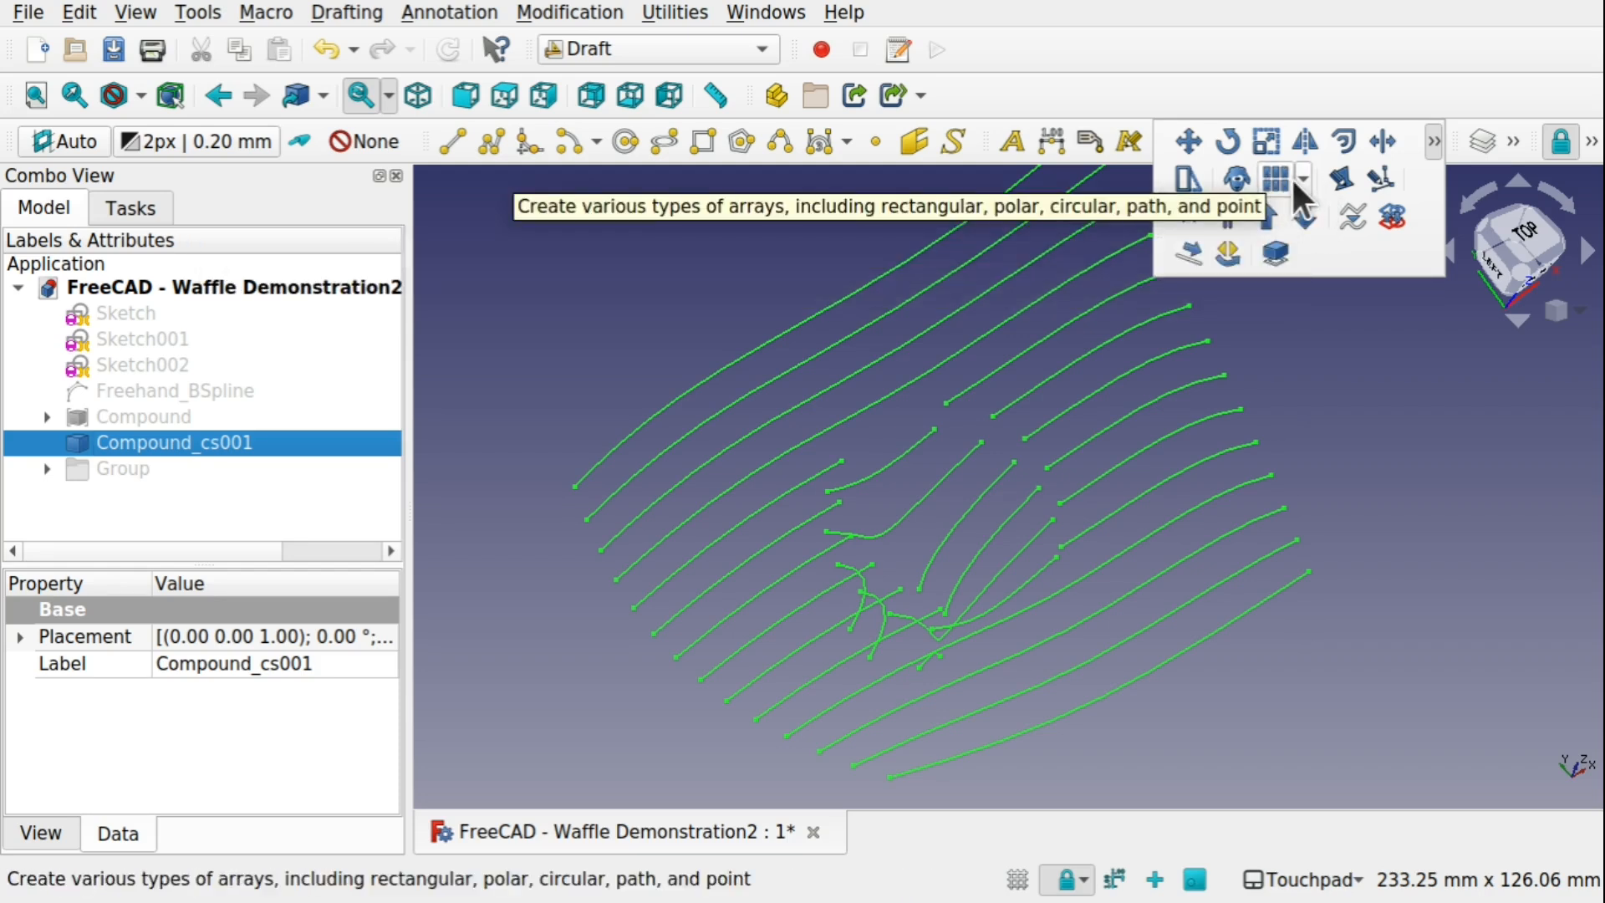
pyautogui.click(569, 13)
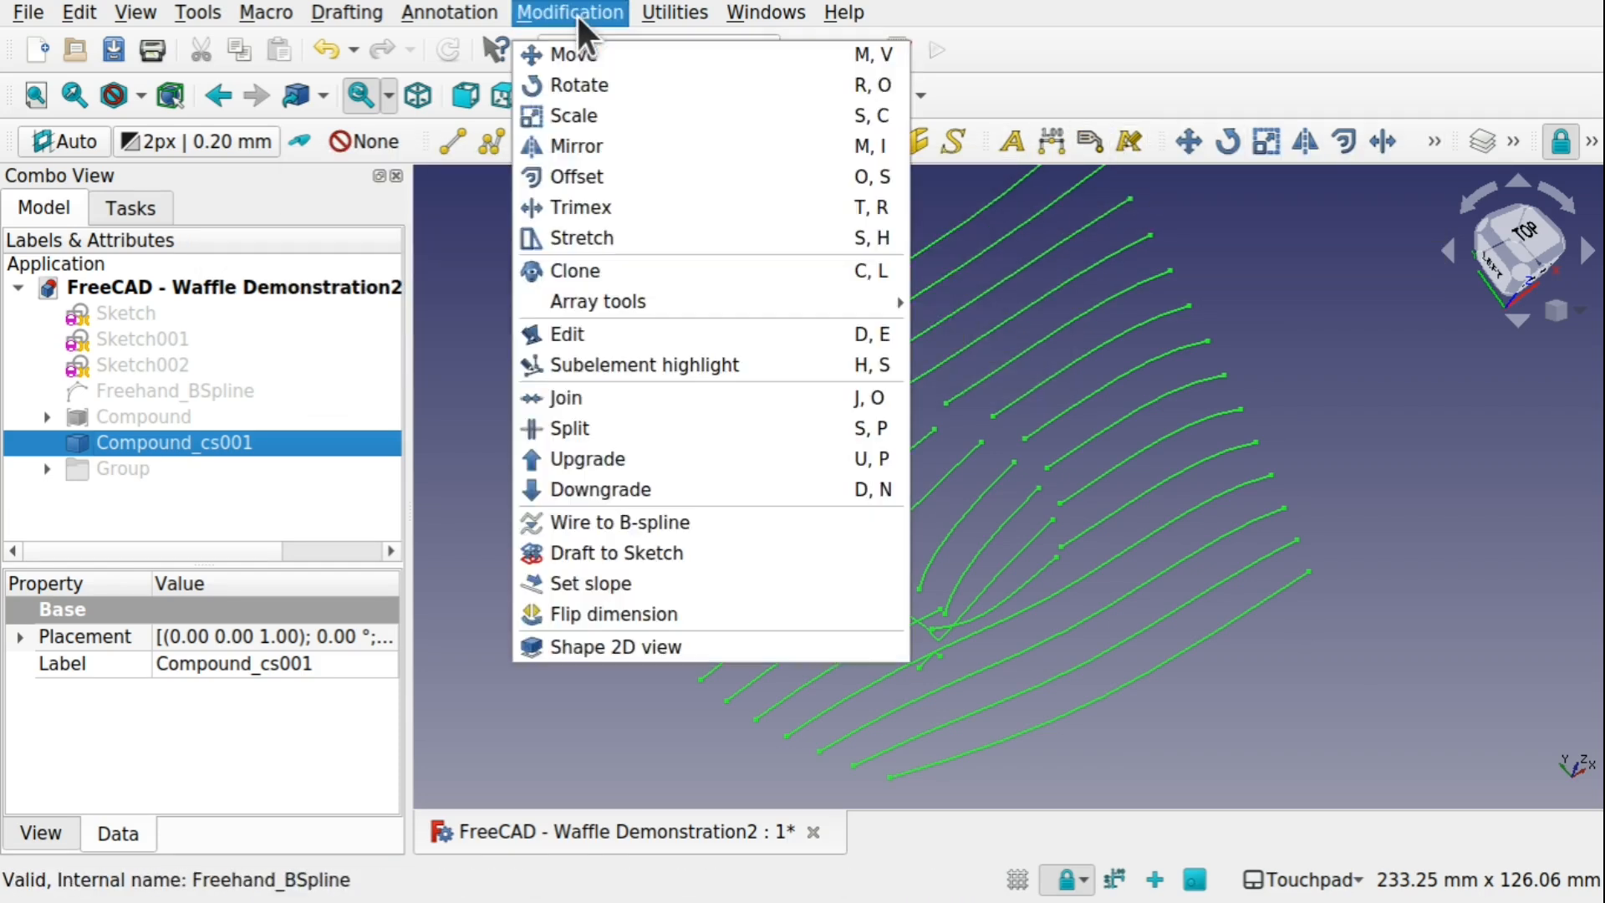
pyautogui.click(633, 485)
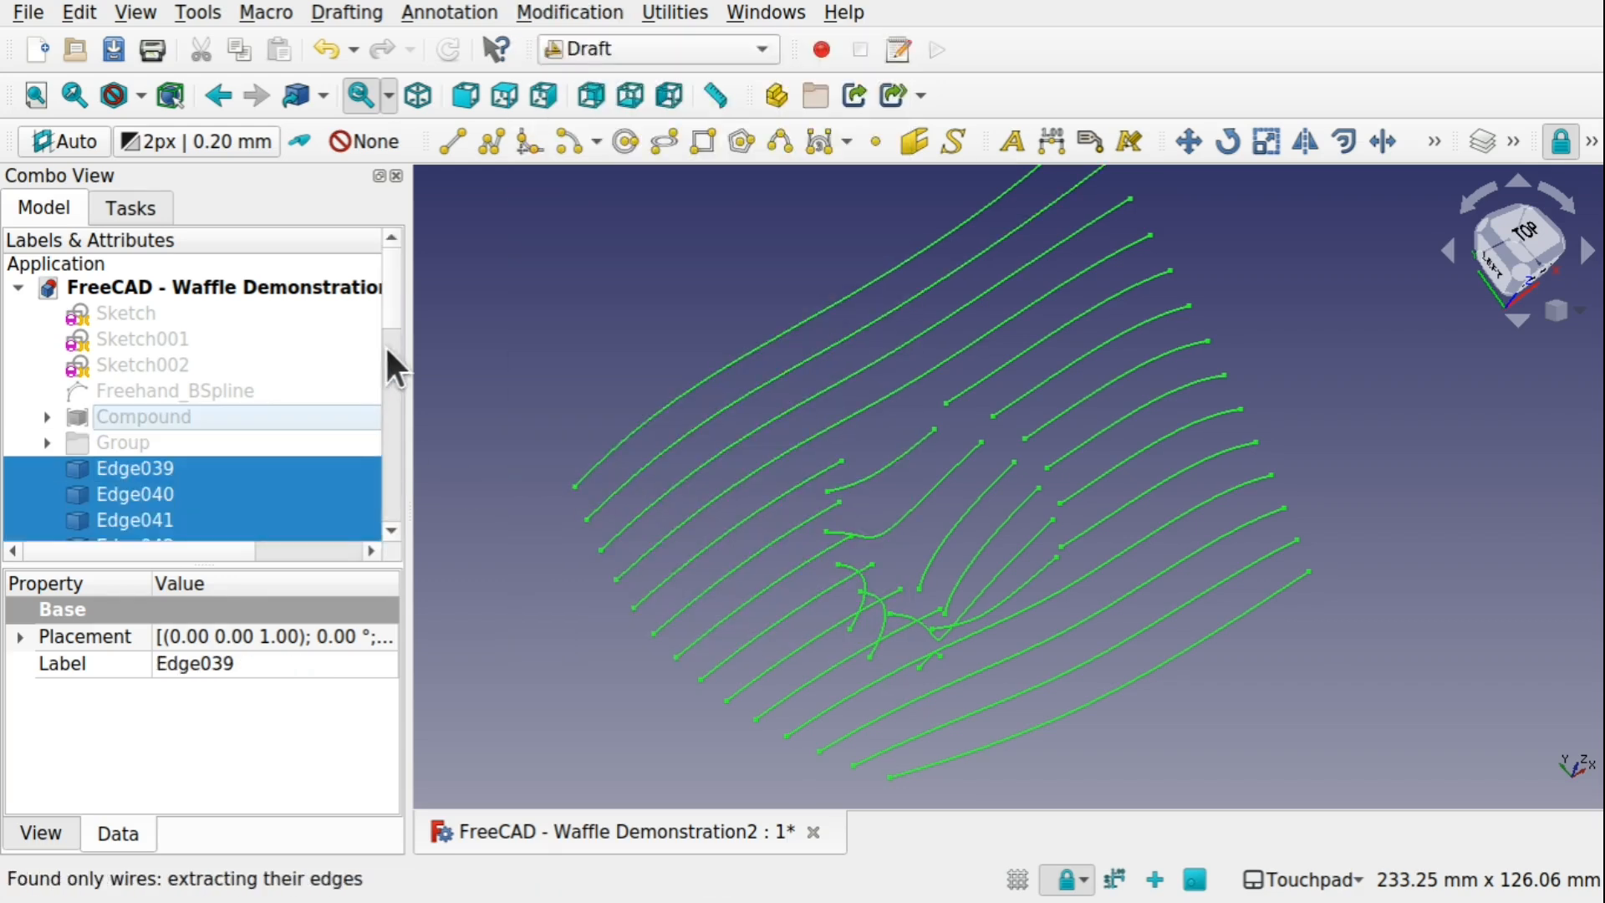
# Switch to the Part workbench and extrude the downgraded edges, Edge039 through Edge067, 10 mm along the custom Z direction
pyautogui.moveTo(391, 302); pyautogui.dragTo(384, 269)
pyautogui.keyDown('shift'); pyautogui.moveTo(955, 527); pyautogui.dragTo(834, 438); pyautogui.keyUp('shift')
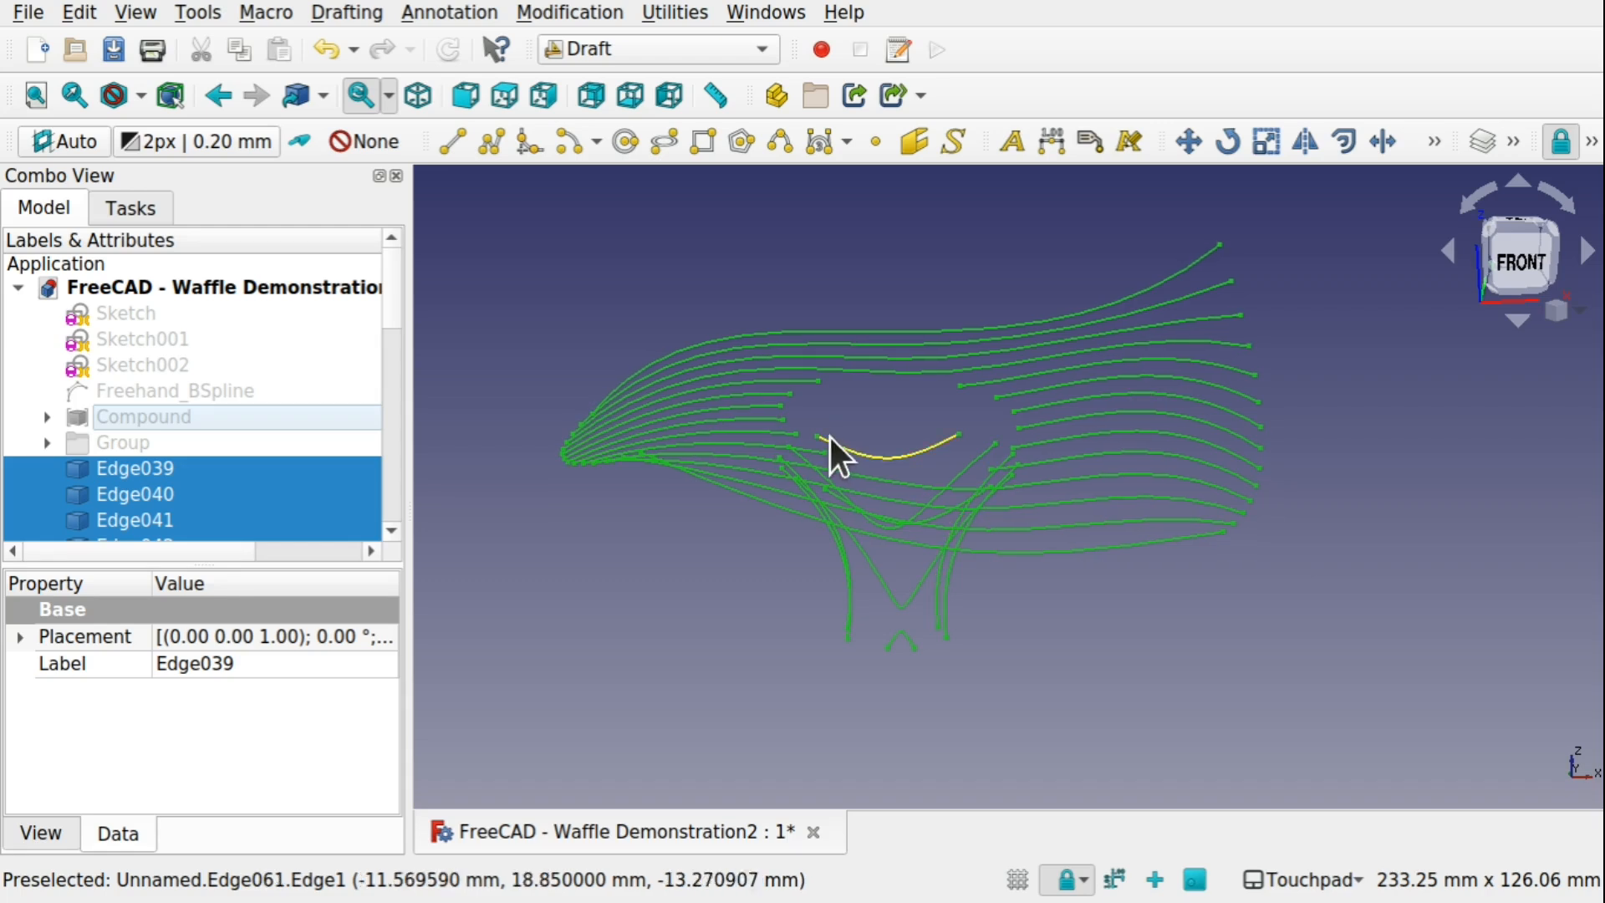
pyautogui.click(610, 59)
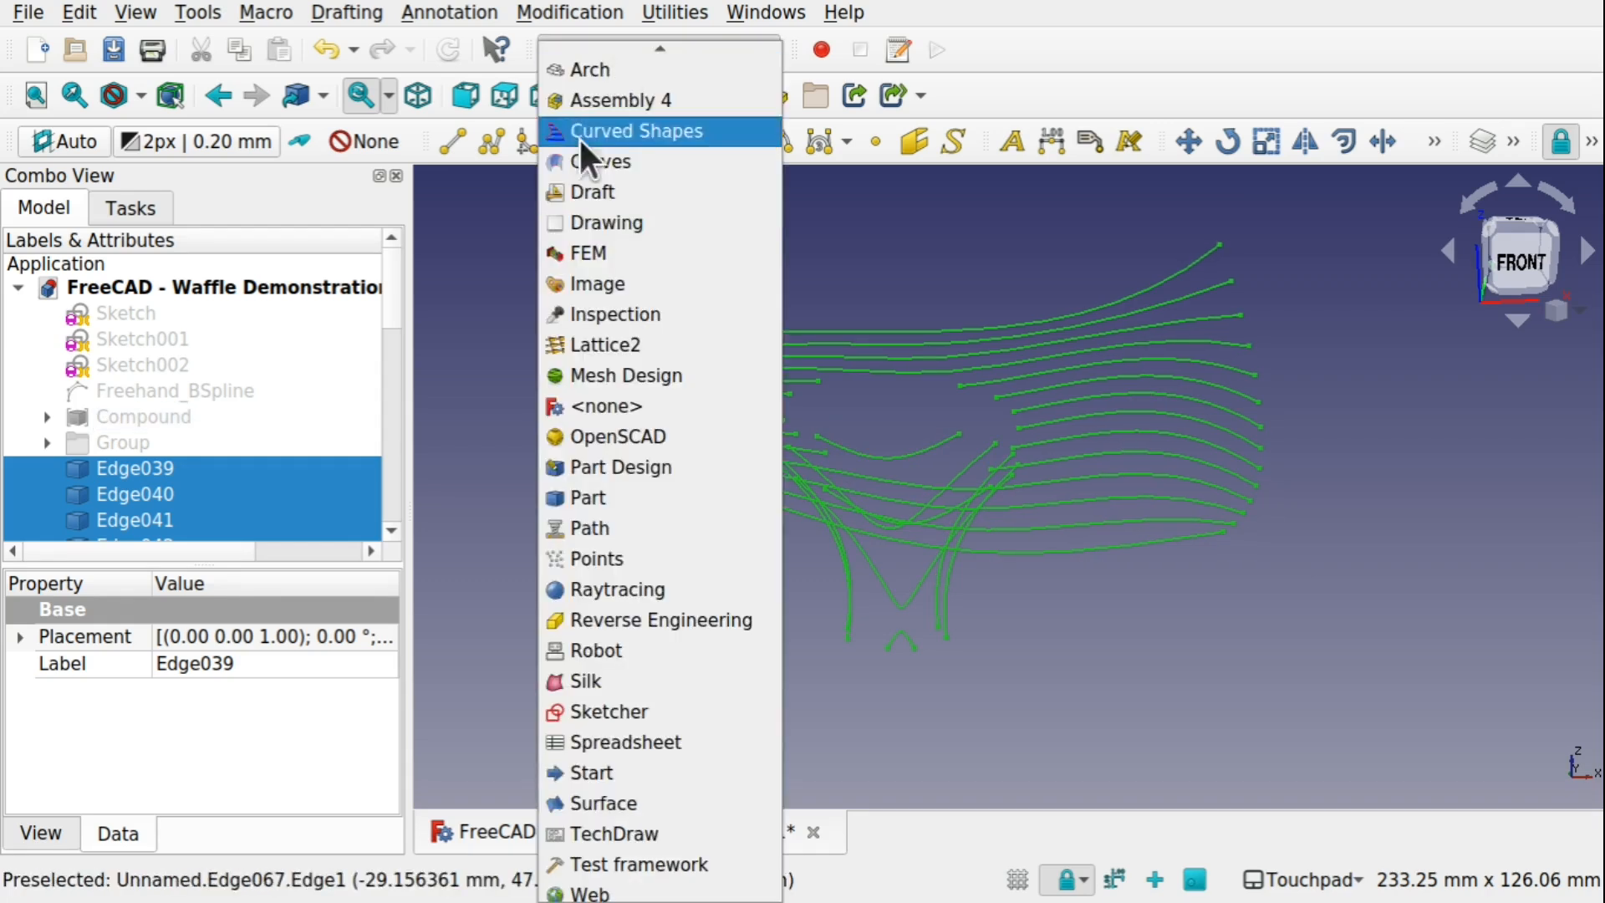
pyautogui.click(603, 498)
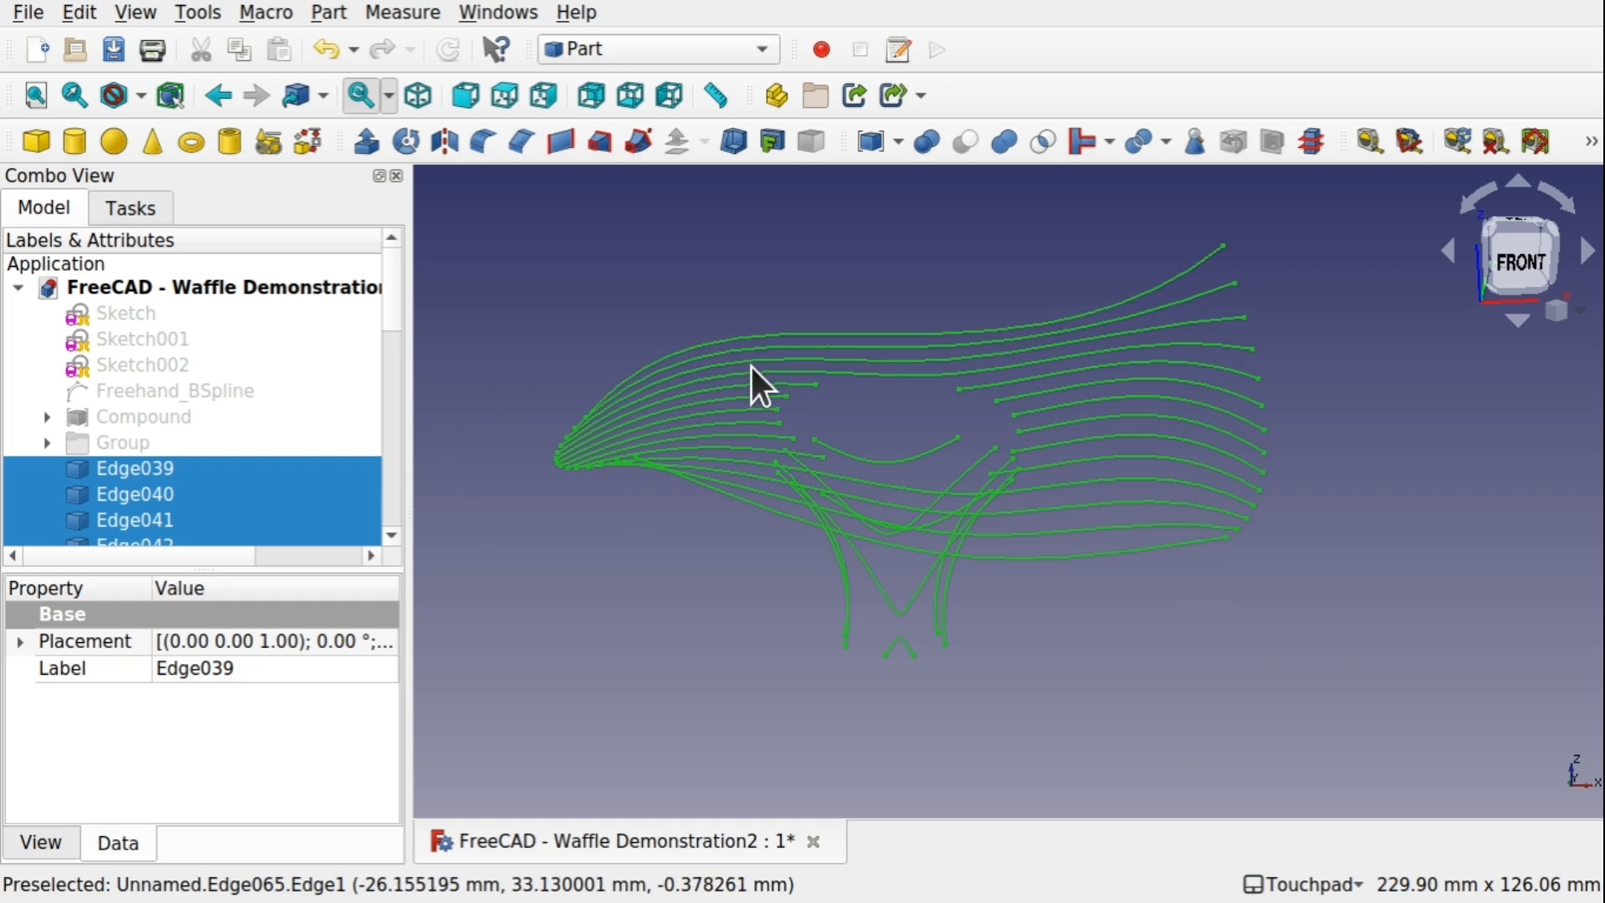
pyautogui.scroll(-2, 390, 331)
pyautogui.moveTo(390, 332)
pyautogui.mouseDown()
pyautogui.moveTo(389, 524)
pyautogui.moveTo(375, 346)
pyautogui.moveTo(405, 499)
pyautogui.mouseUp()
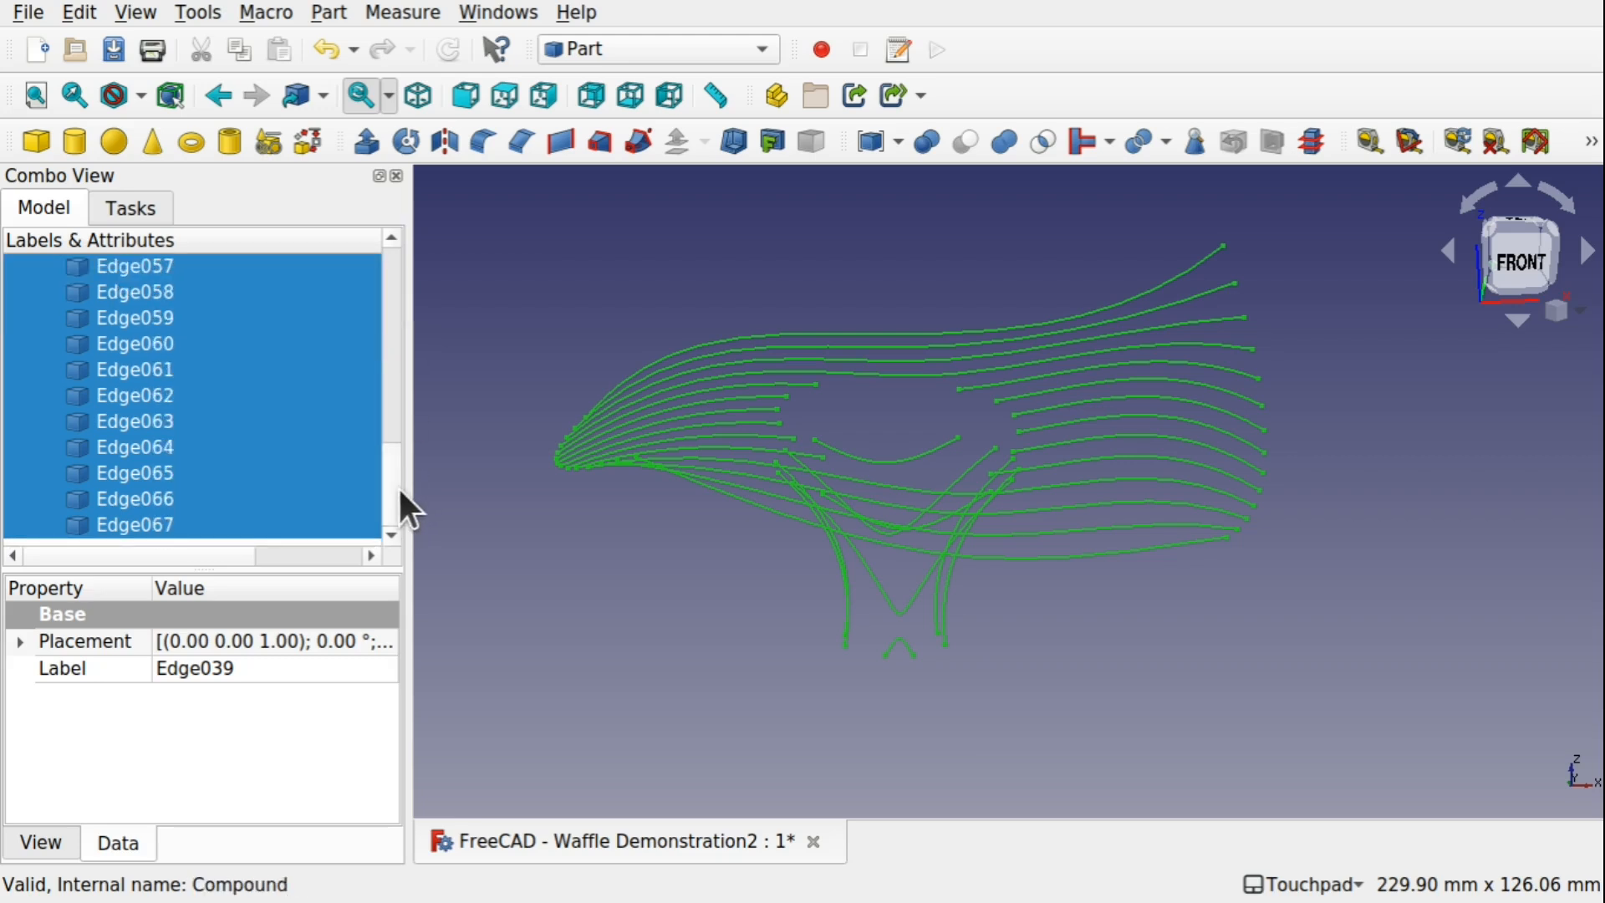
pyautogui.click(365, 142)
pyautogui.click(184, 739)
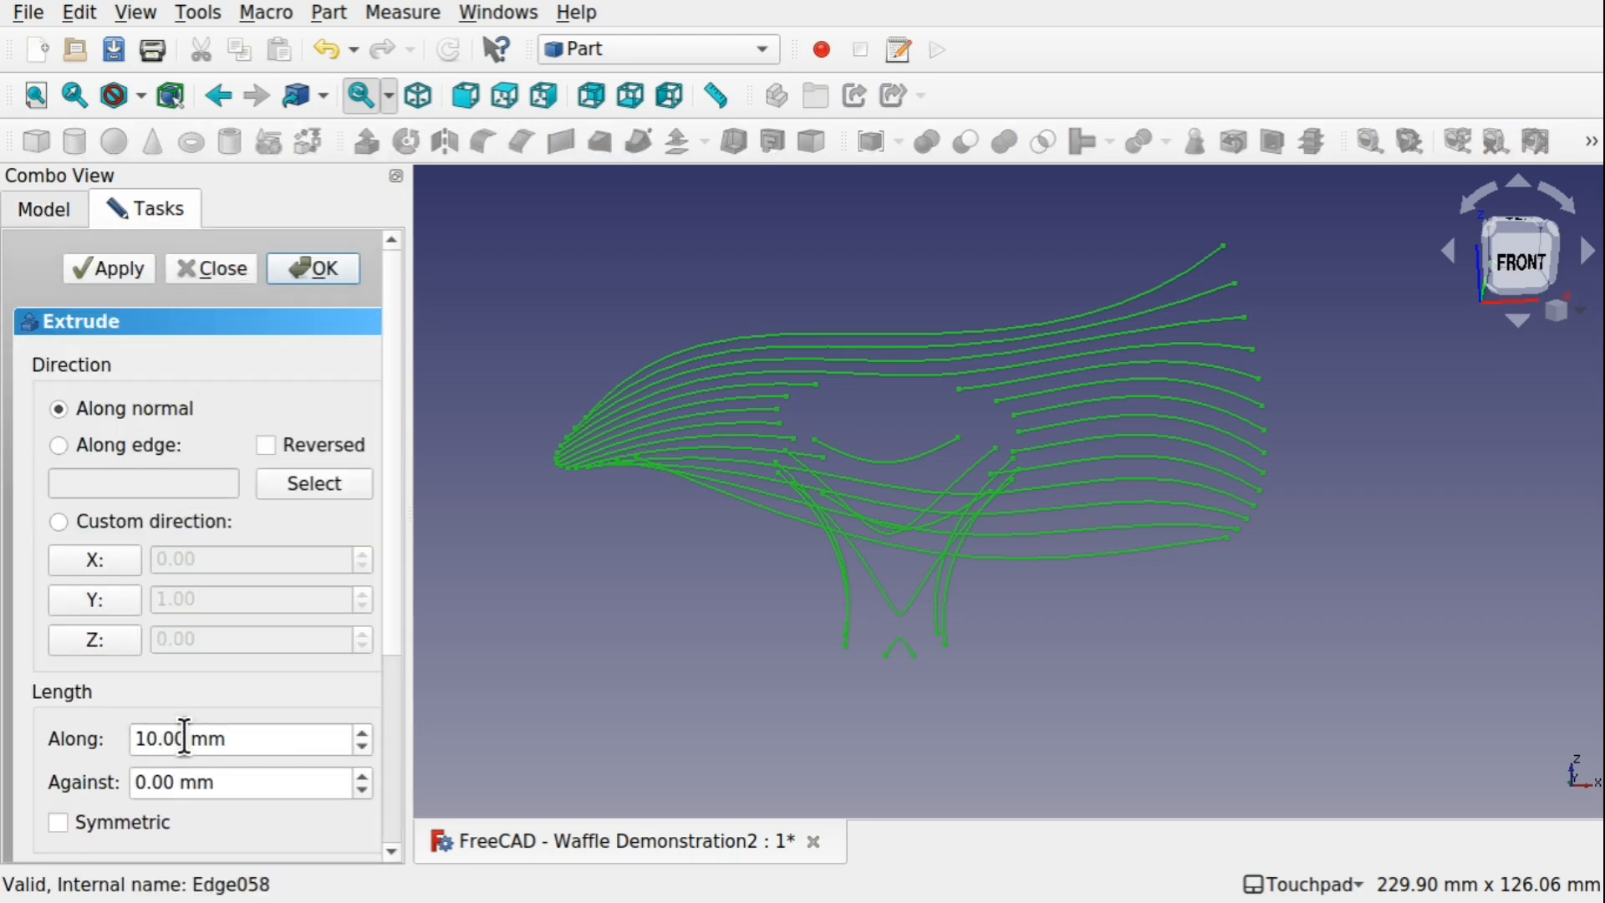
pyautogui.click(90, 644)
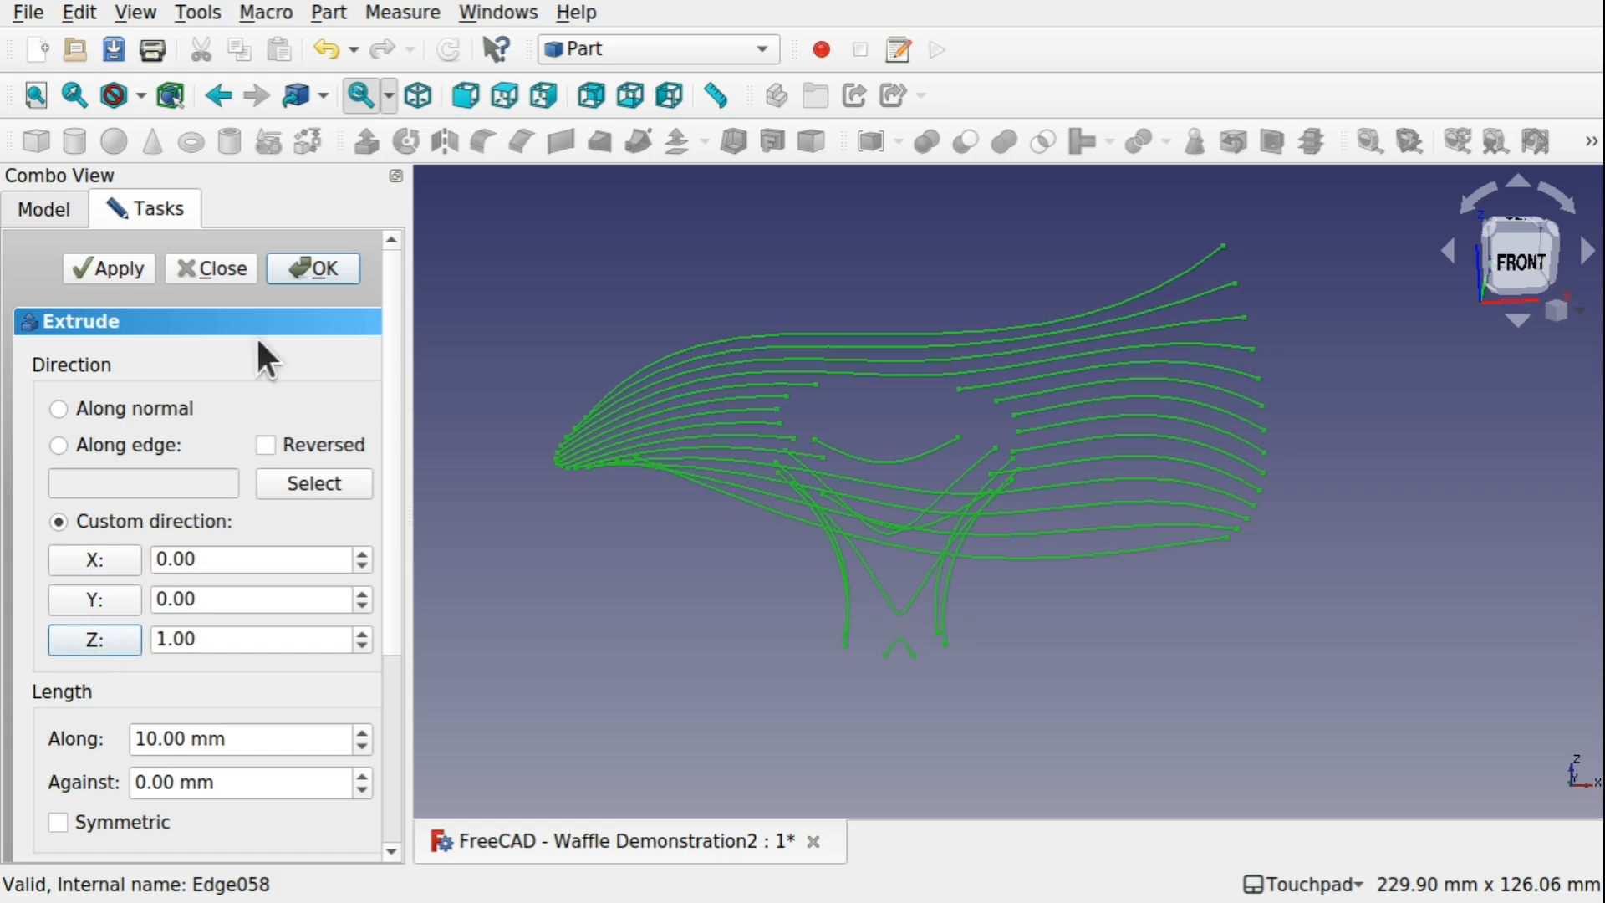
pyautogui.click(325, 286)
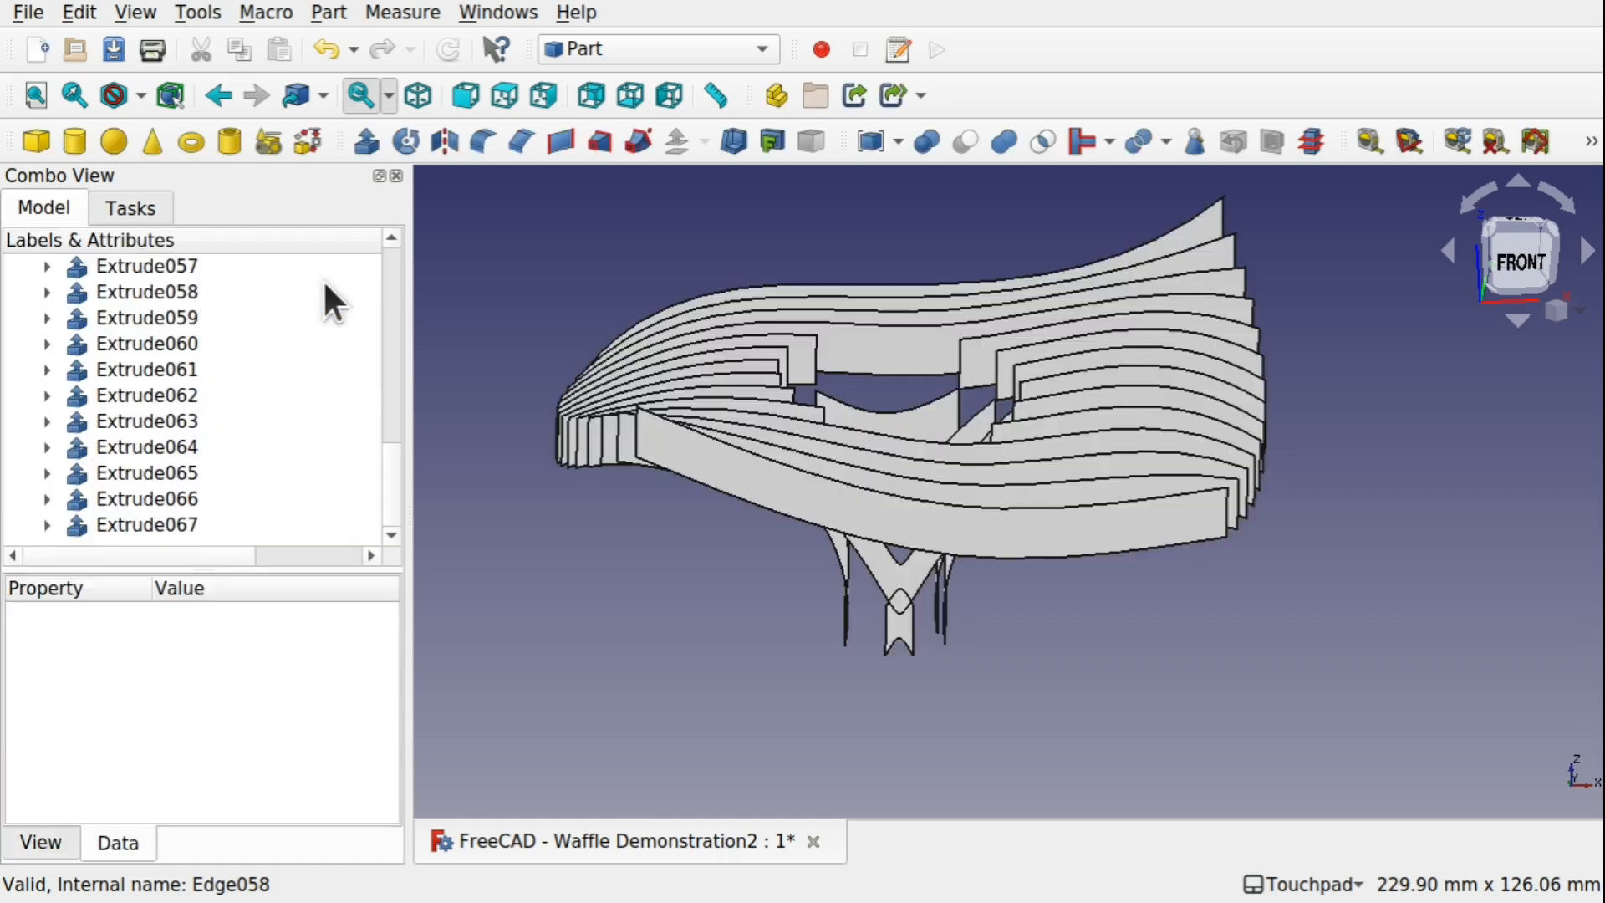
# Create a second group in the Waffle Demonstration2 document for the new extrusions
pyautogui.moveTo(886, 499)
pyautogui.keyDown('shift'); pyautogui.mouseDown()
pyautogui.moveTo(987, 395)
pyautogui.moveTo(990, 494)
pyautogui.moveTo(821, 490)
pyautogui.moveTo(936, 494)
pyautogui.moveTo(897, 453)
pyautogui.moveTo(890, 468)
pyautogui.mouseUp(); pyautogui.keyUp('shift')
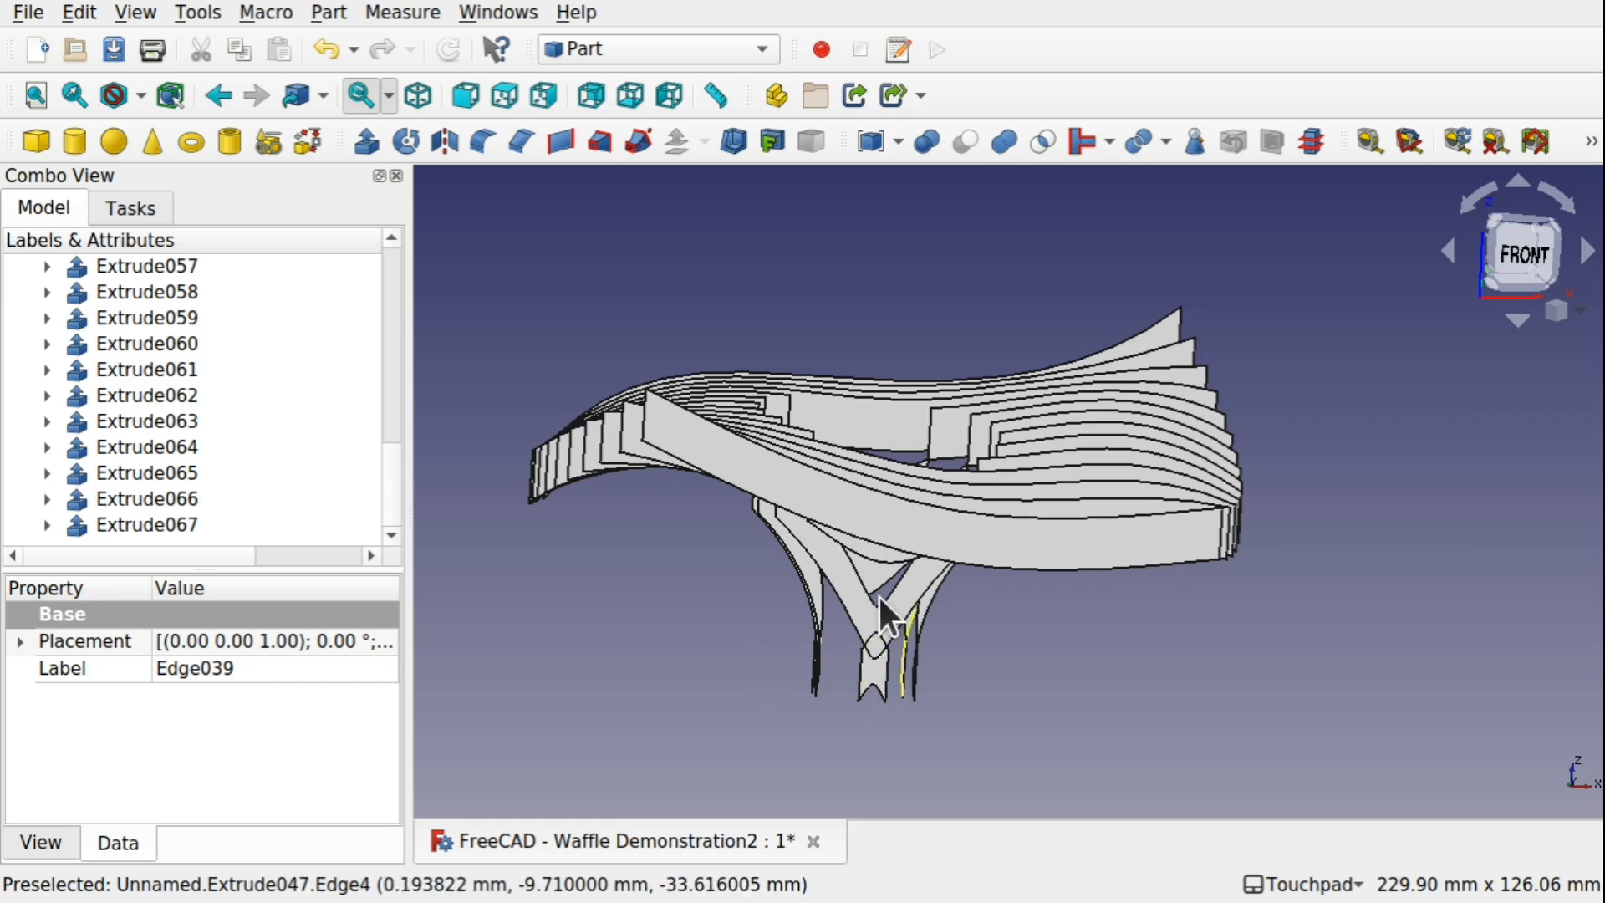
pyautogui.keyDown('shift'); pyautogui.moveTo(878, 594); pyautogui.dragTo(892, 649); pyautogui.keyUp('shift')
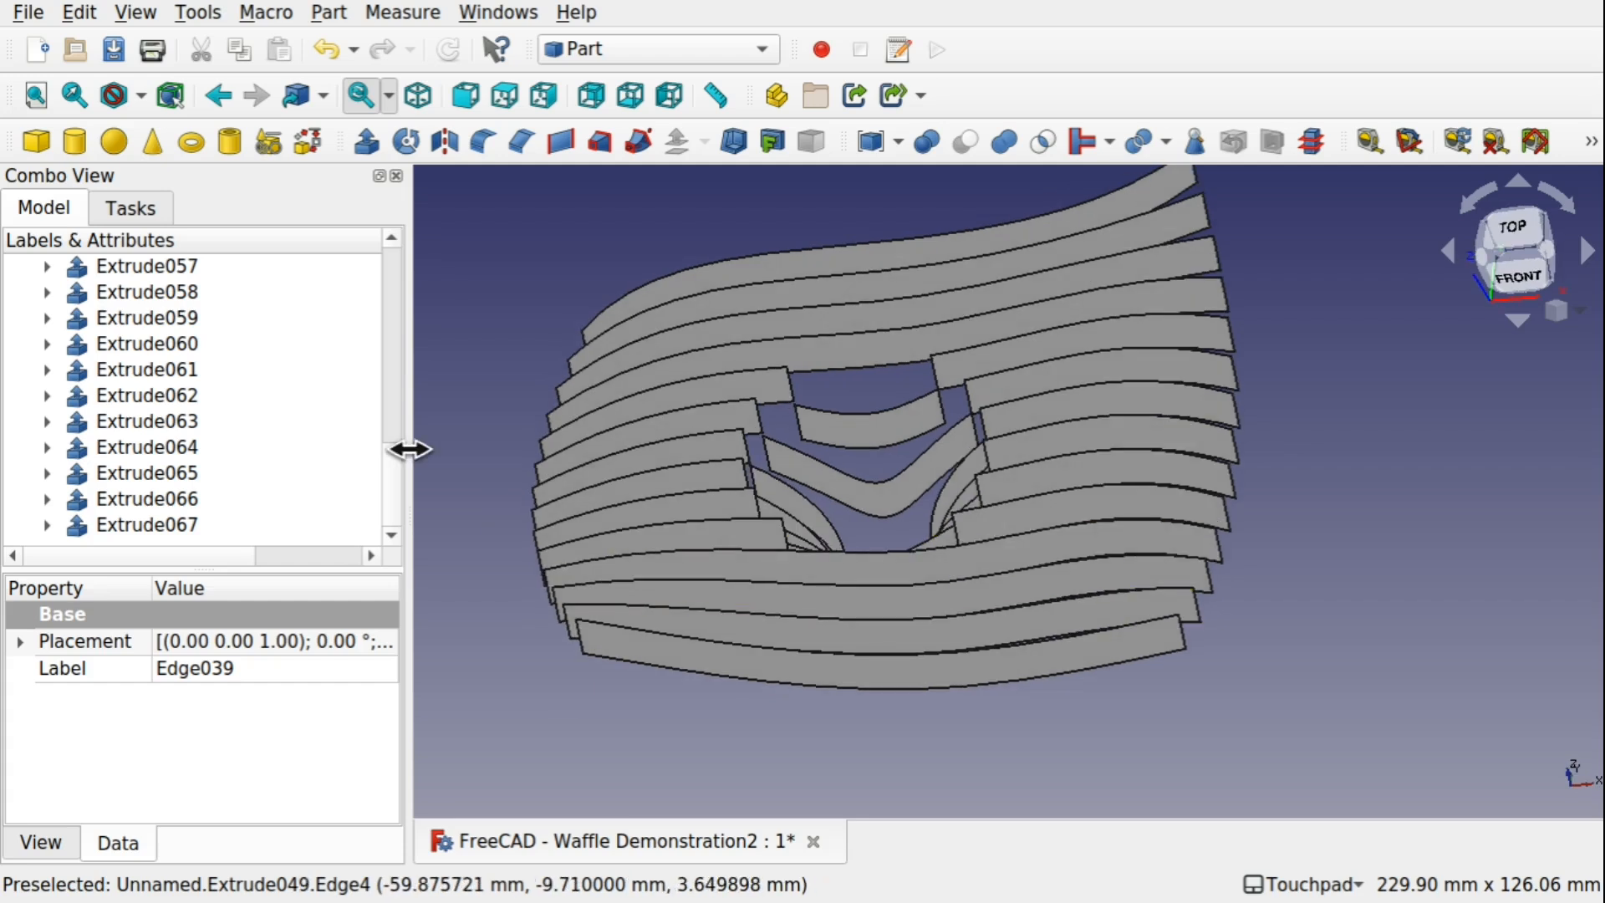
pyautogui.moveTo(392, 474); pyautogui.dragTo(390, 271)
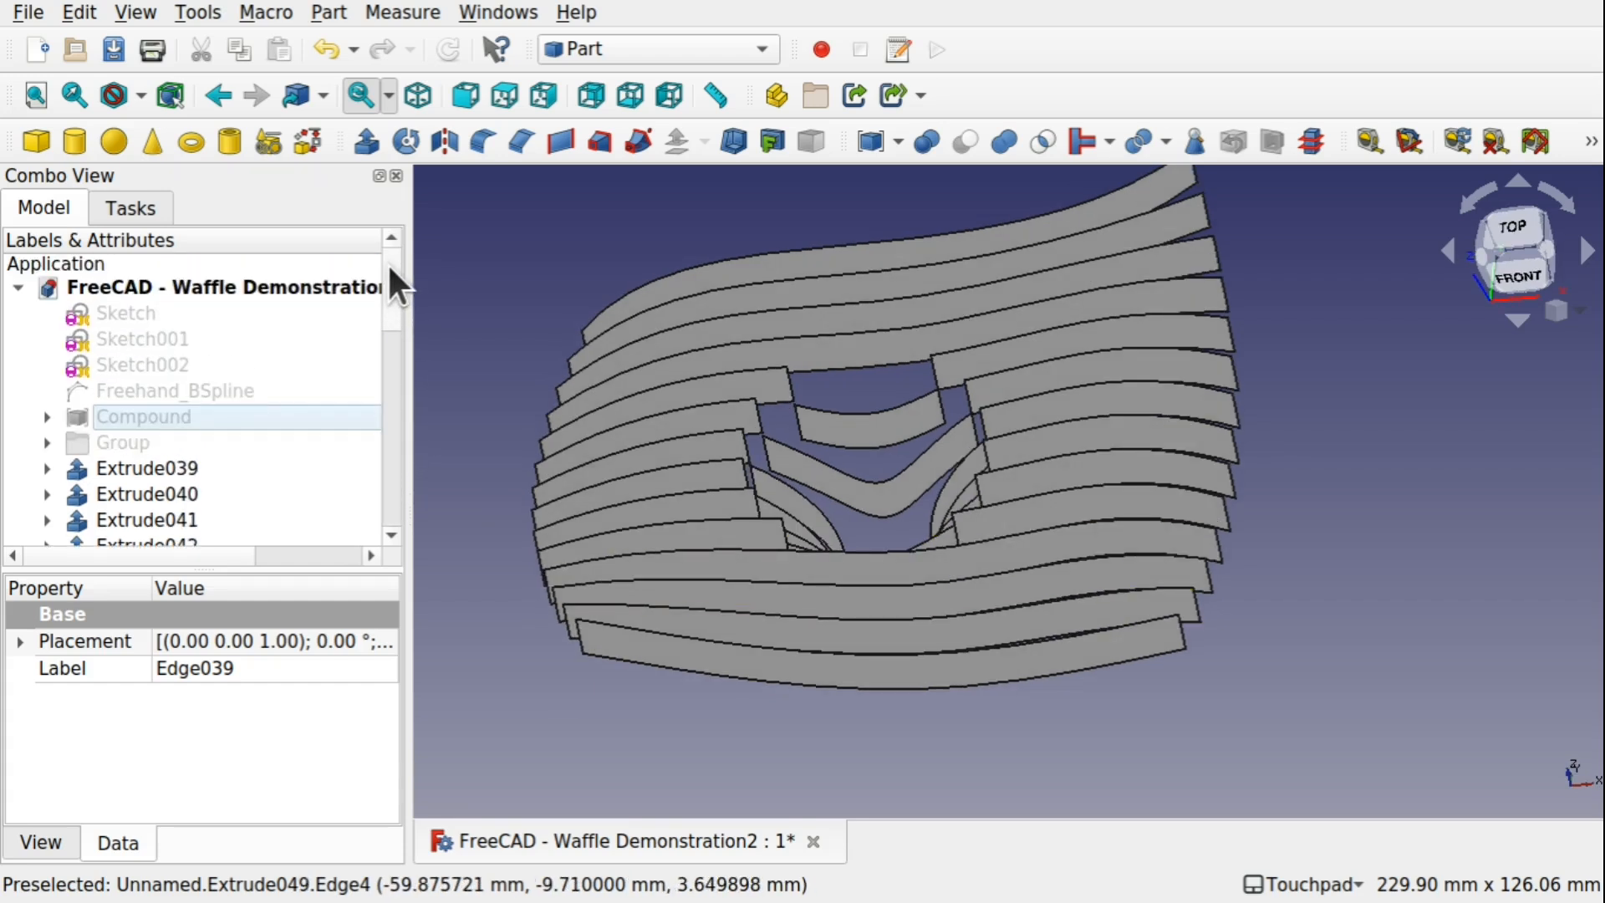
pyautogui.click(210, 283)
pyautogui.rightClick(210, 283)
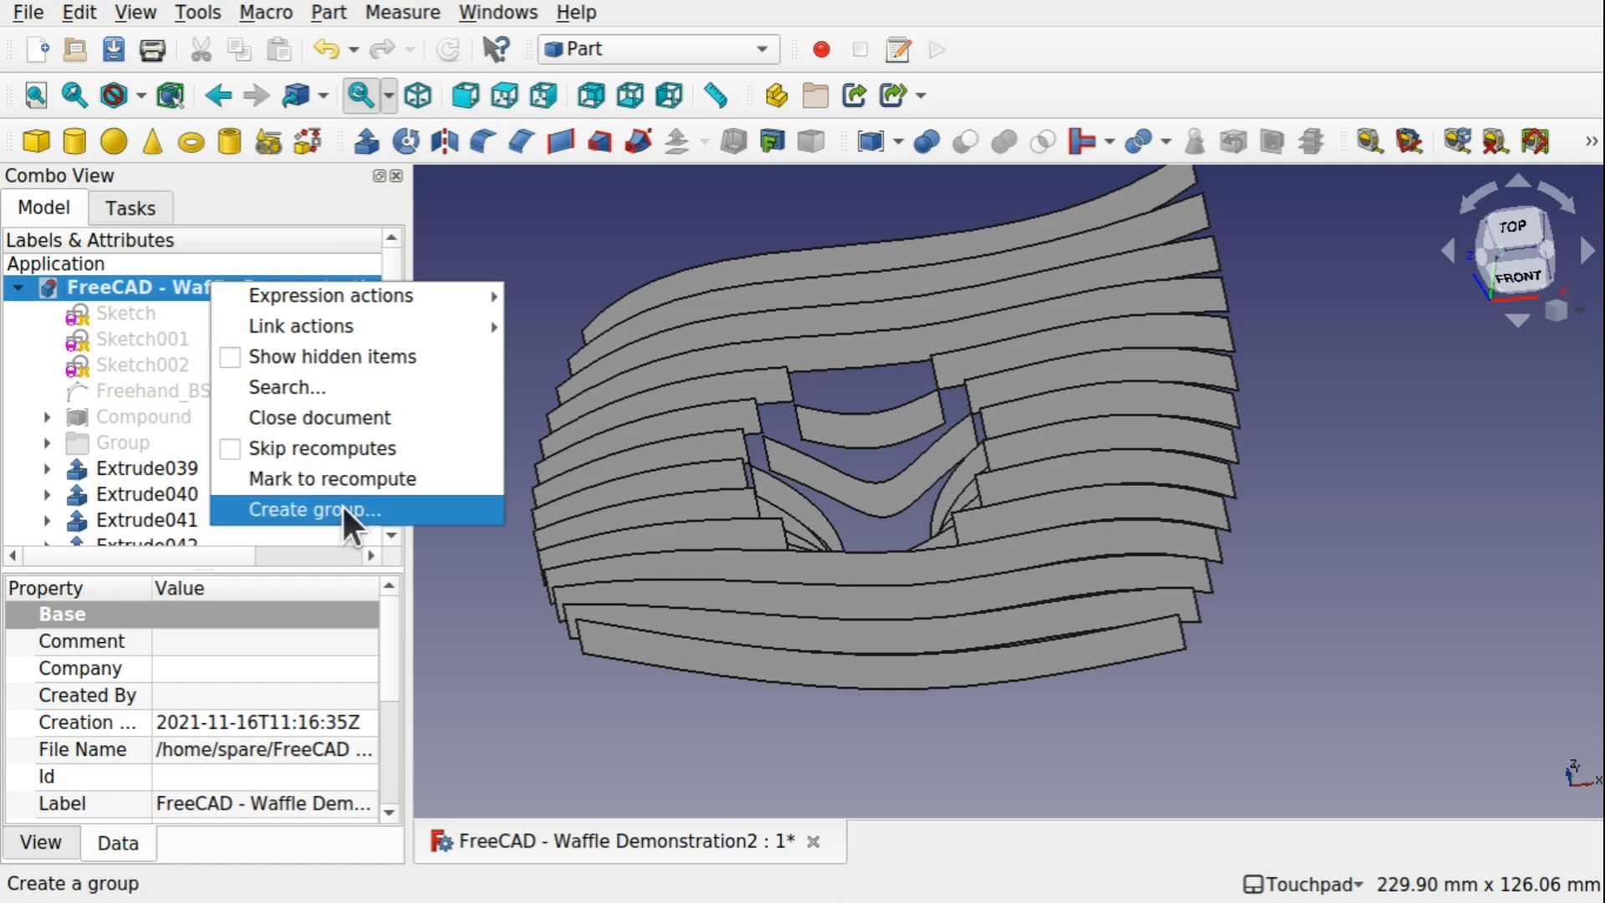
pyautogui.press('Escape')
# Move the extrusions Extrude039 through Extrude067 into the newly created group in the model tree
pyautogui.click(174, 471)
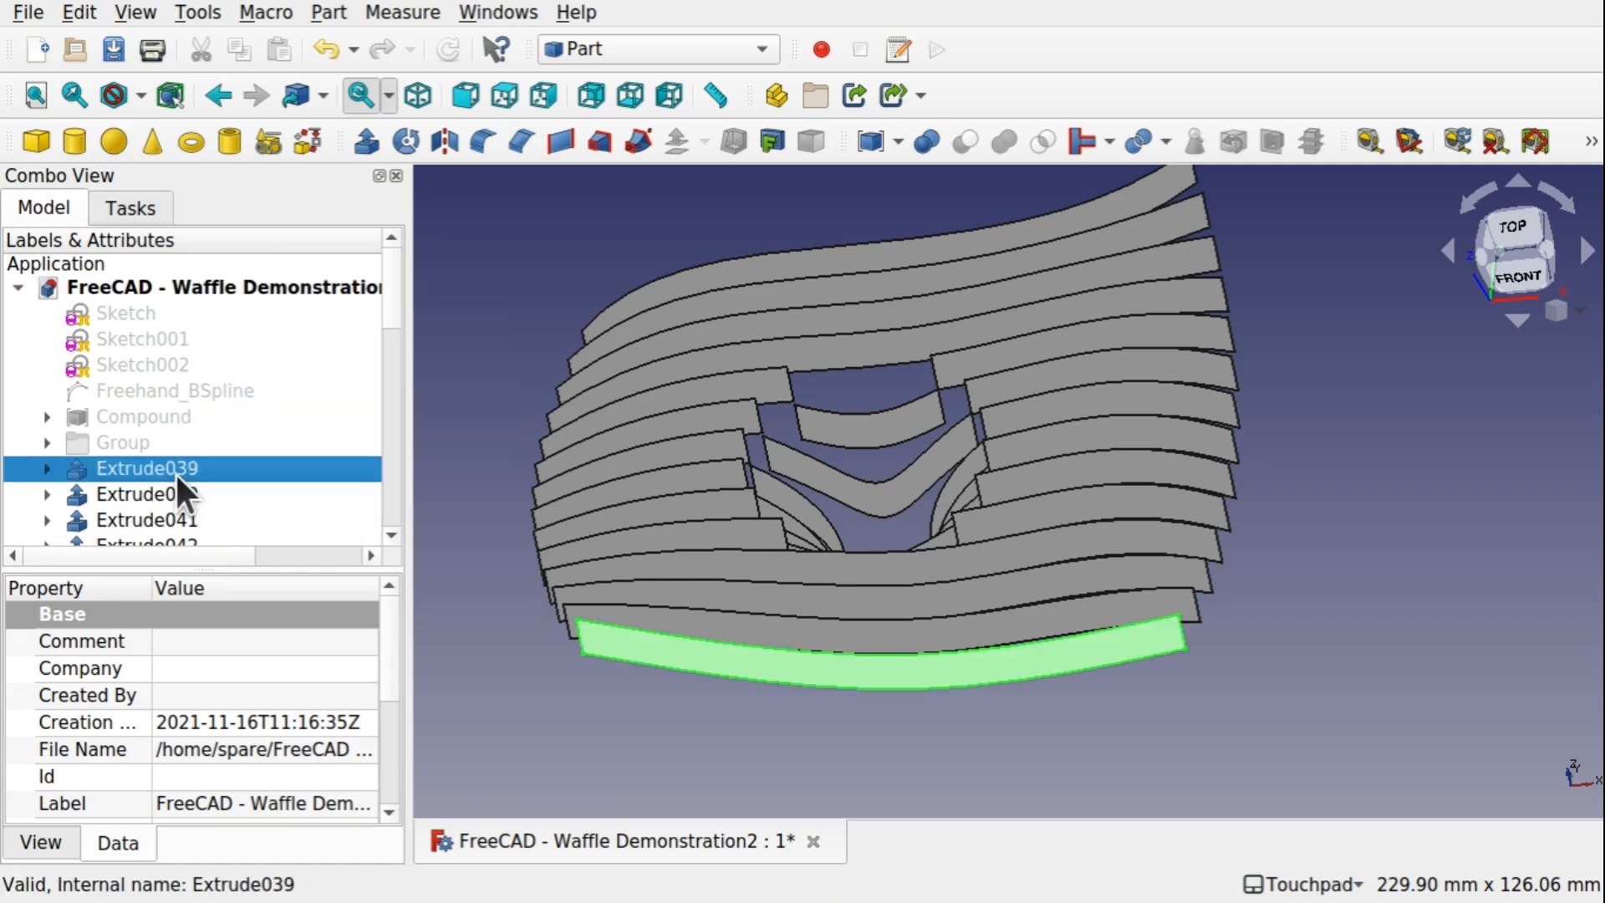
pyautogui.moveTo(392, 308); pyautogui.dragTo(381, 539)
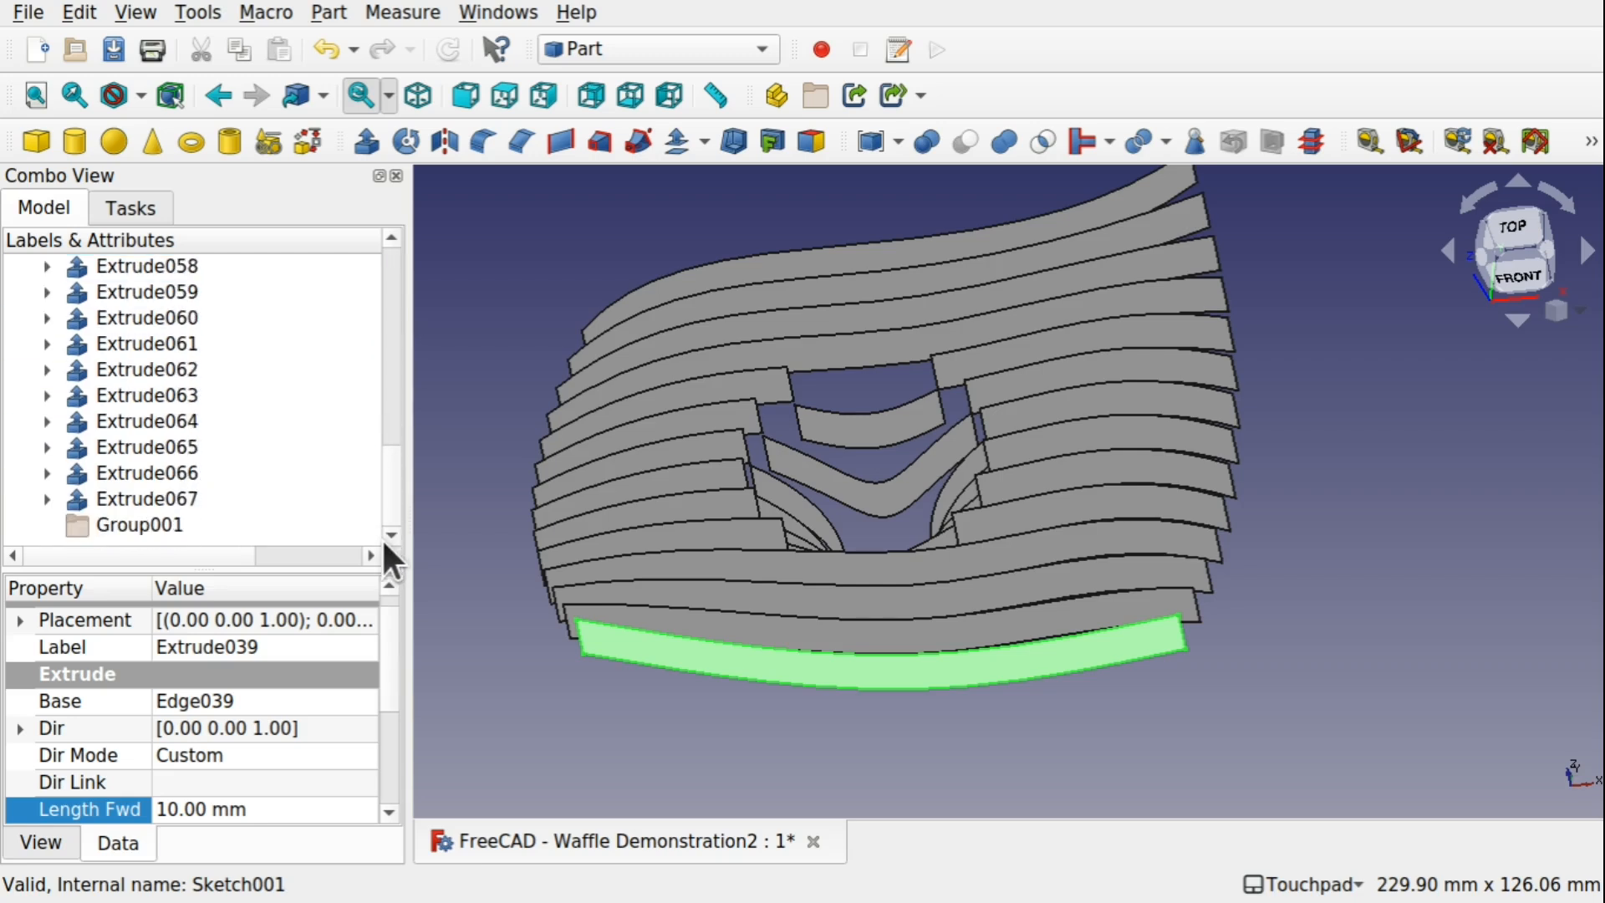
pyautogui.keyDown('shift'); pyautogui.click(158, 499); pyautogui.keyUp('shift')
pyautogui.moveTo(157, 499)
pyautogui.mouseDown()
pyautogui.moveTo(255, 530)
pyautogui.moveTo(164, 527)
pyautogui.mouseUp()
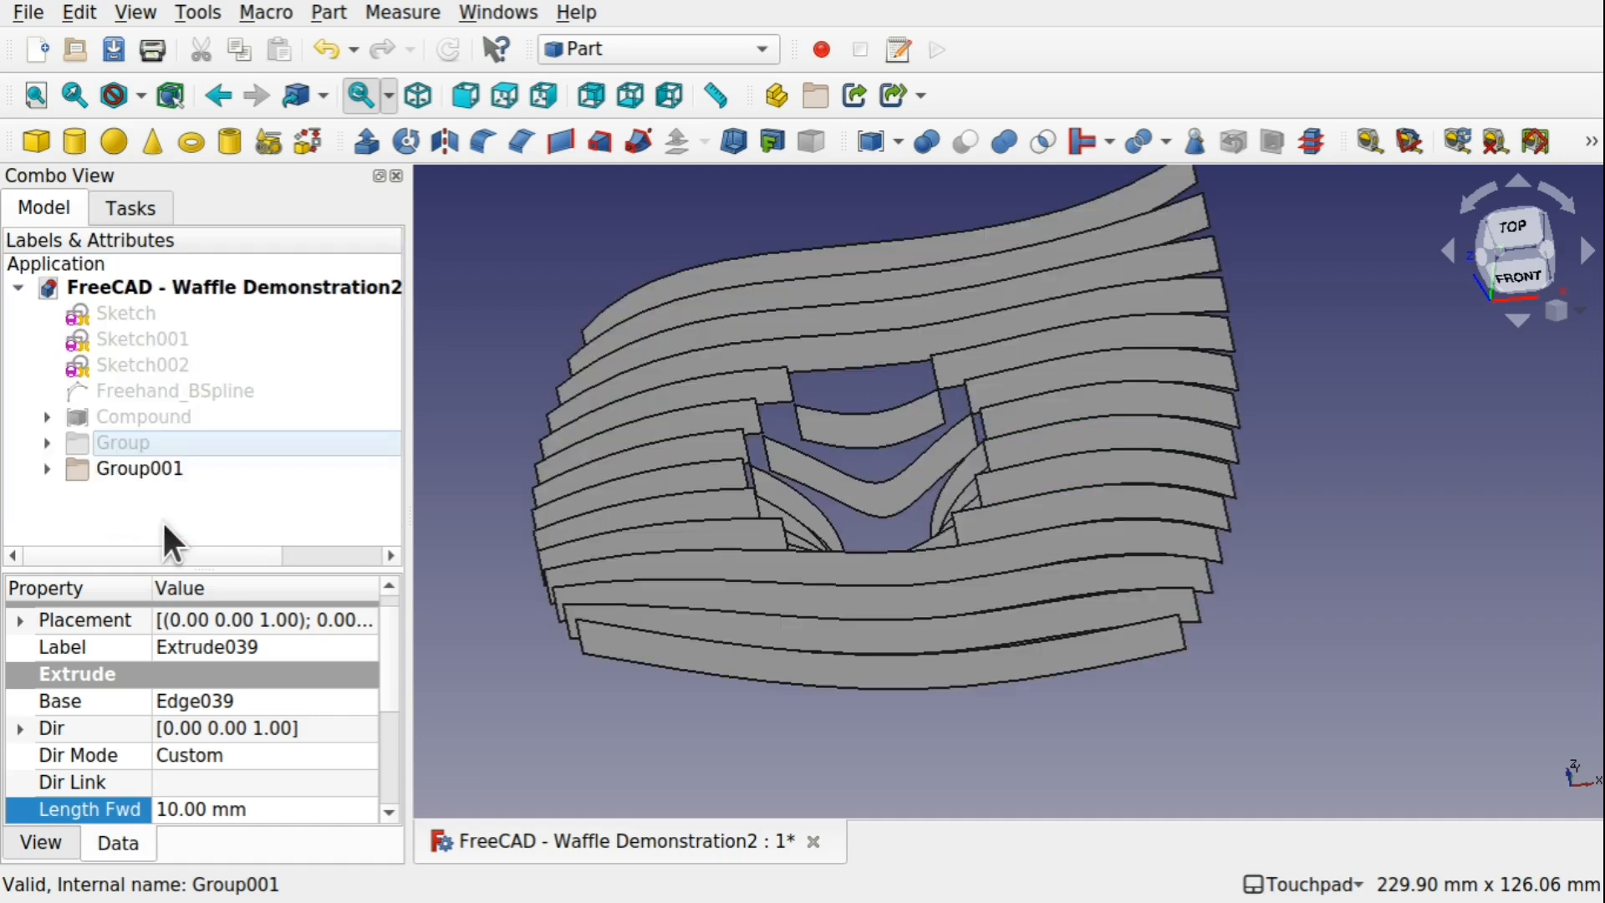
# Show the first group of extrusions together with Group001 and inspect the combined waffle structure from several angles
pyautogui.click(124, 471)
pyautogui.press('space')
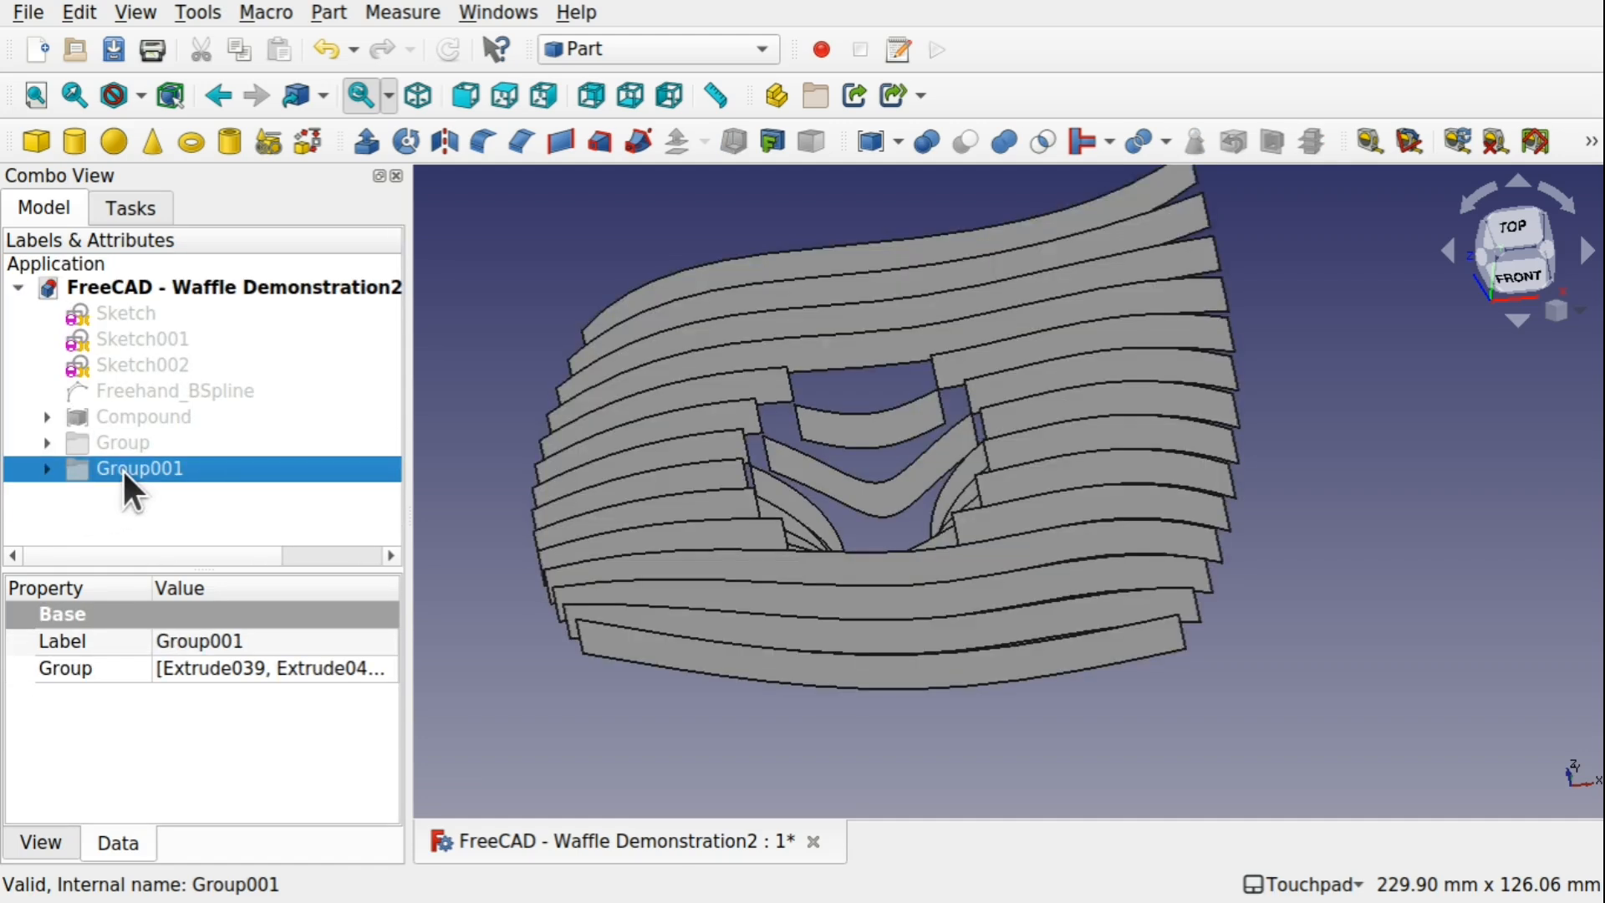
pyautogui.click(142, 438)
pyautogui.press('space')
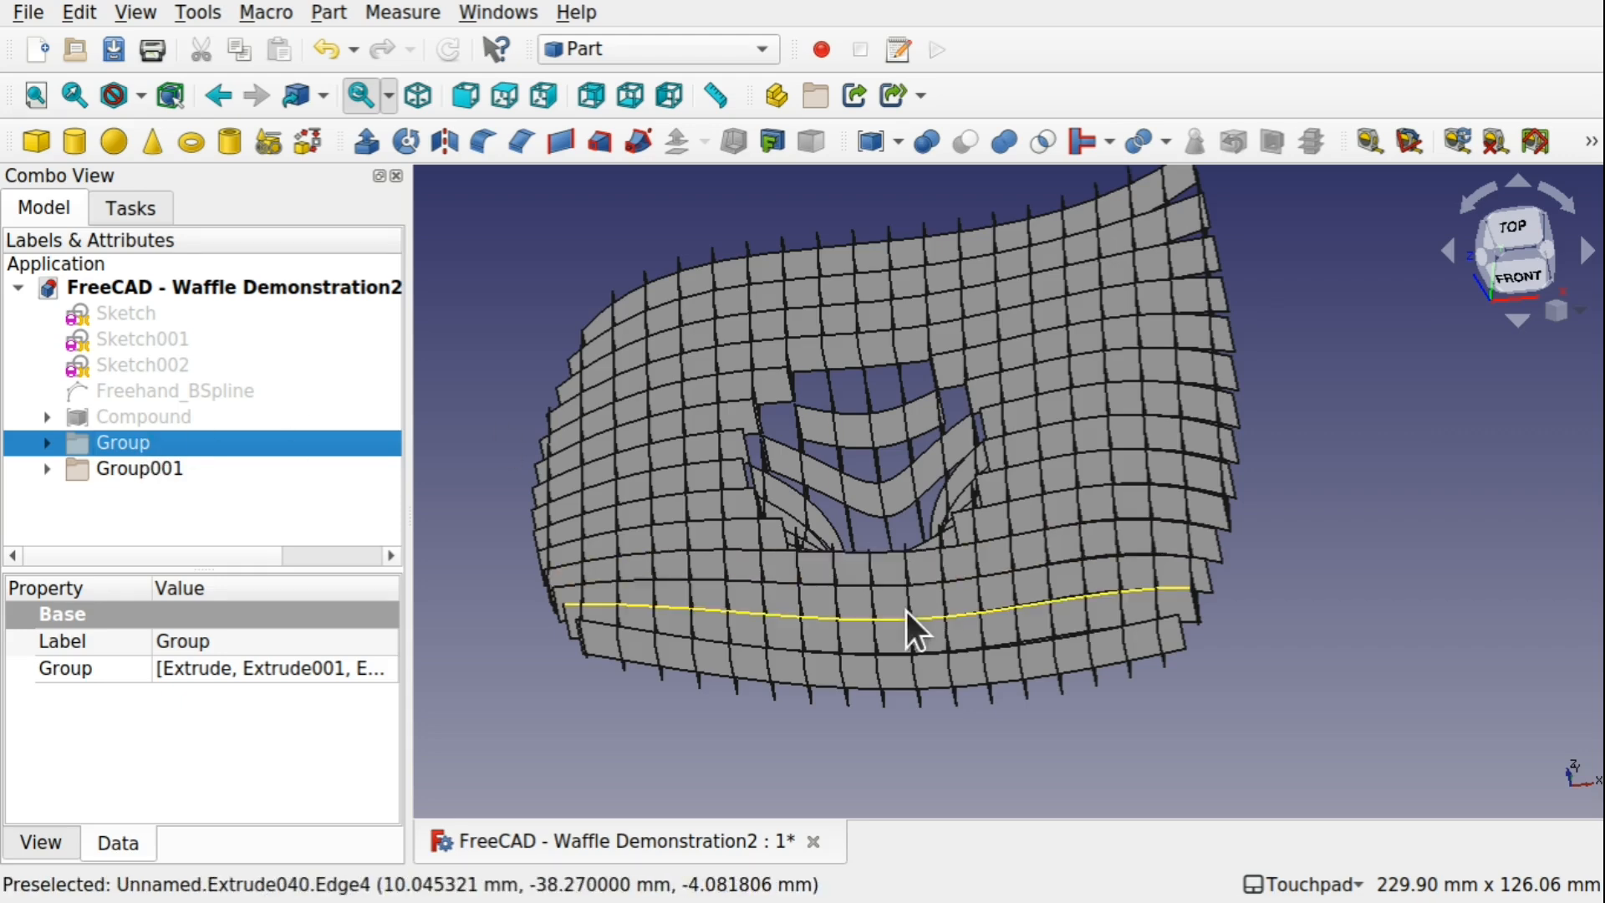
pyautogui.keyDown('alt'); pyautogui.moveTo(873, 592); pyautogui.dragTo(1086, 405); pyautogui.keyUp('alt')
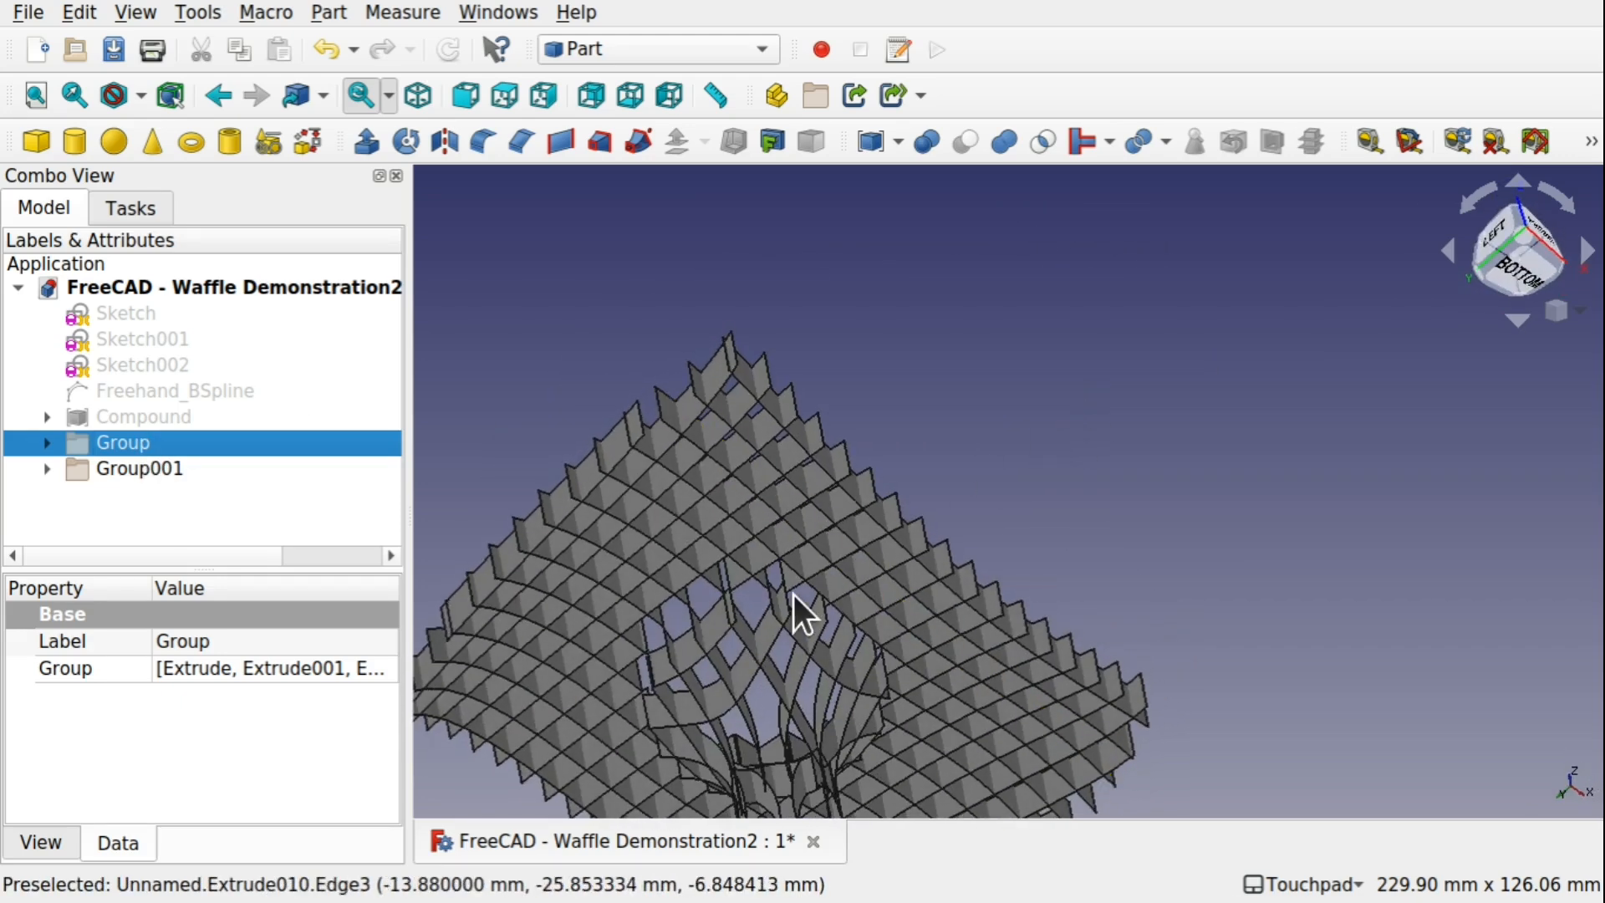
pyautogui.scroll(-2, 794, 594)
pyautogui.keyDown('alt'); pyautogui.moveTo(794, 595); pyautogui.dragTo(886, 465); pyautogui.keyUp('alt')
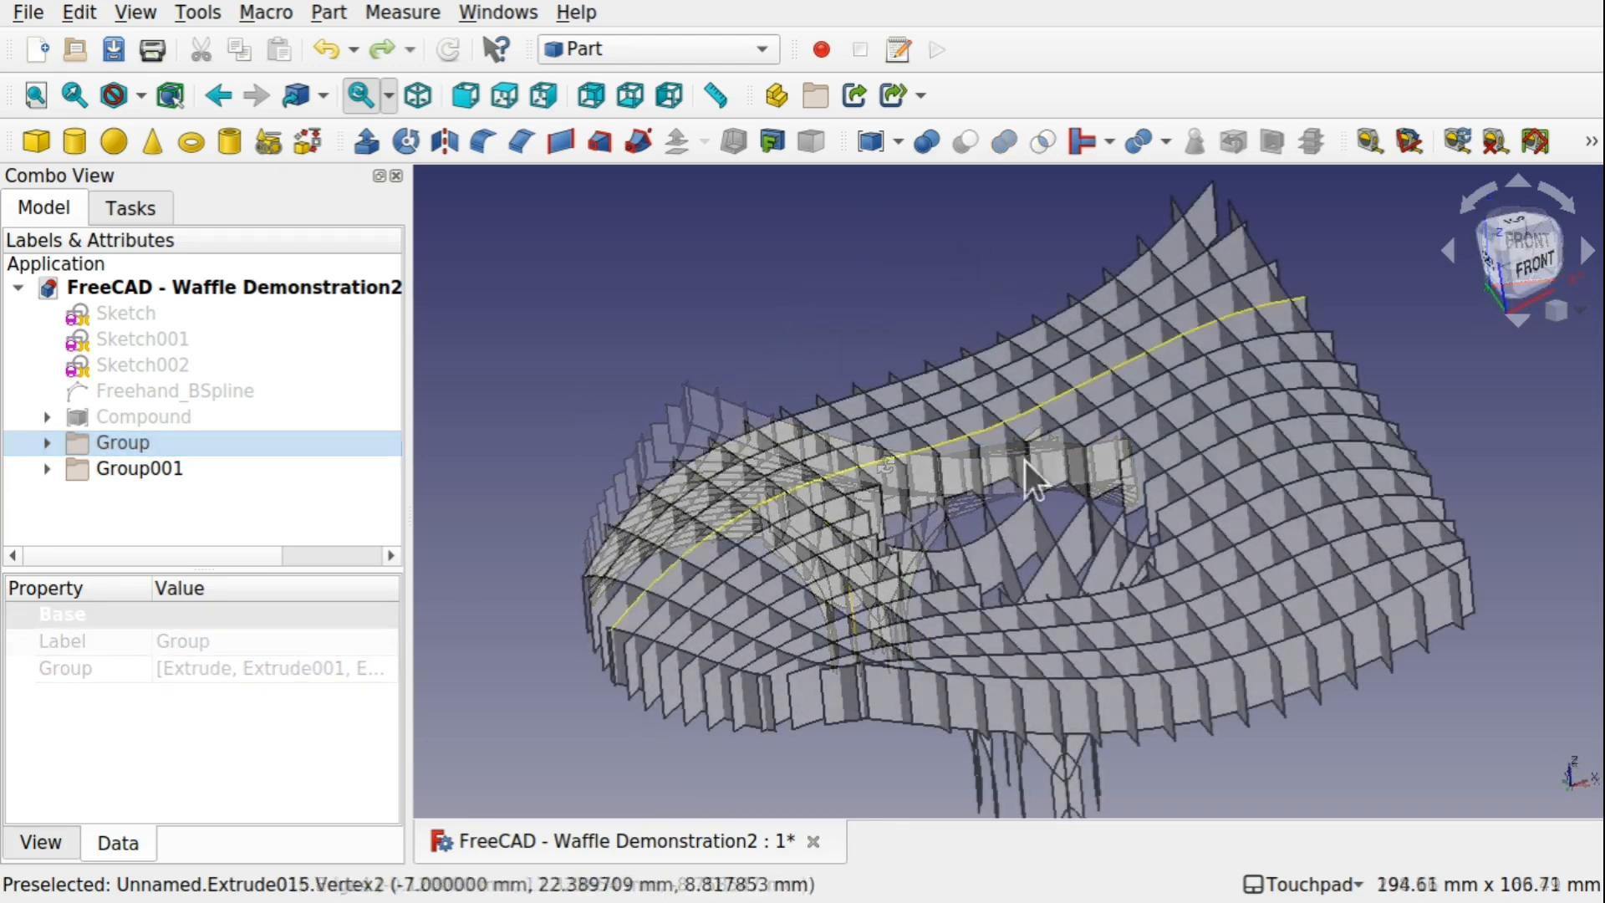
pyautogui.keyDown('alt'); pyautogui.moveTo(1034, 468); pyautogui.dragTo(1057, 537); pyautogui.keyUp('alt')
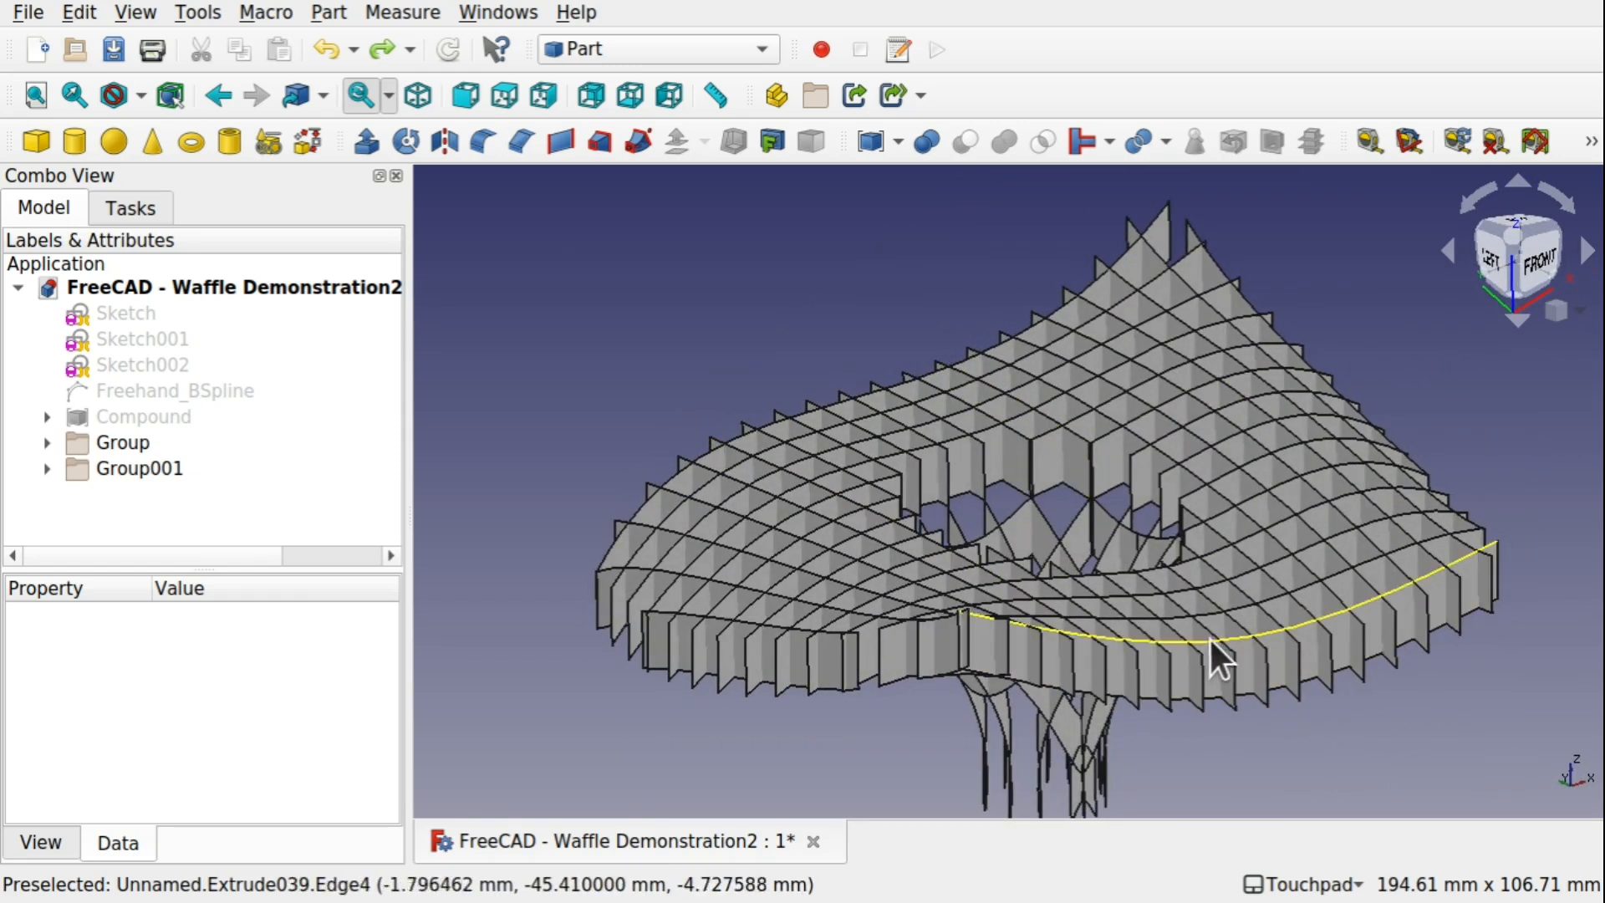
# Check the contents of the first extrusion group and rename that group to HGroup
pyautogui.click(47, 442)
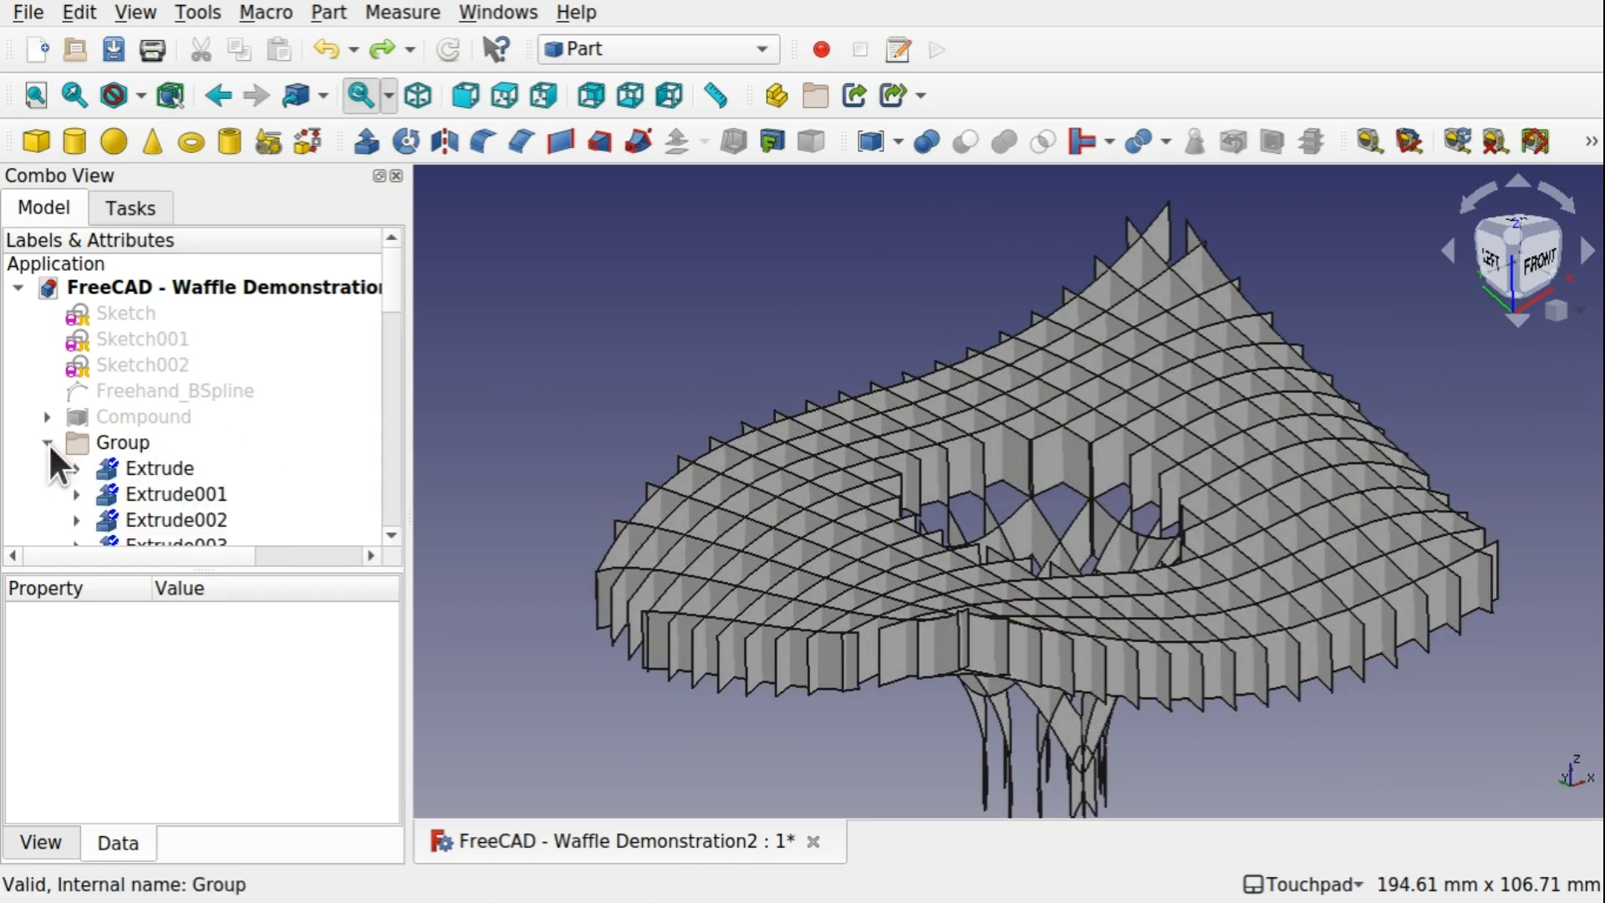
pyautogui.click(144, 468)
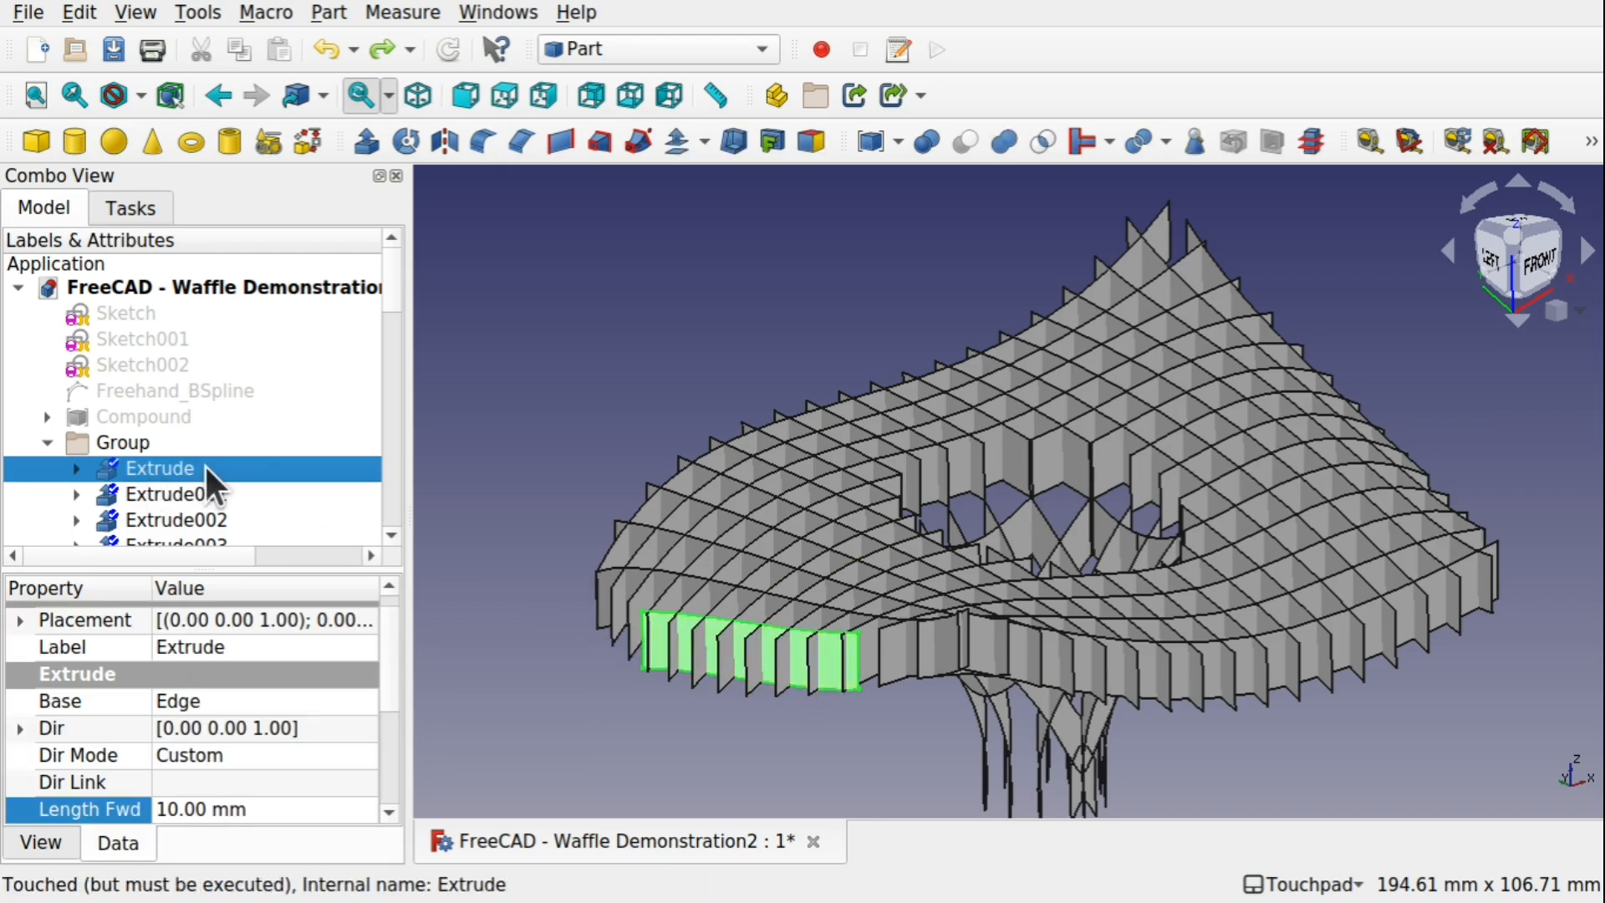
pyautogui.click(102, 441)
pyautogui.rightClick(102, 441)
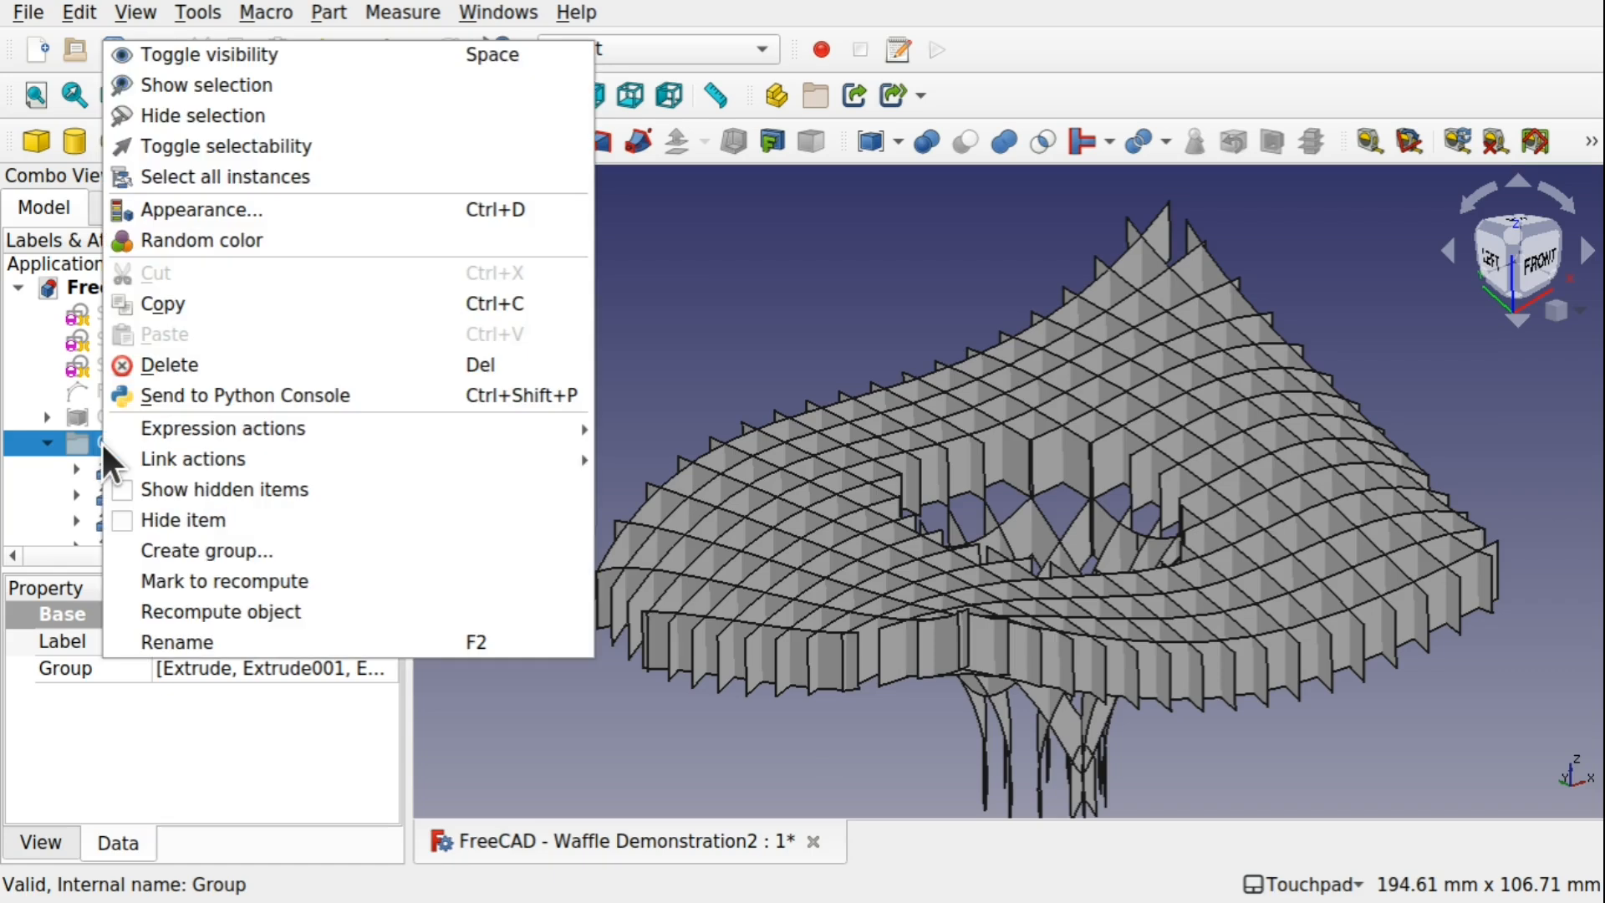
pyautogui.click(266, 637)
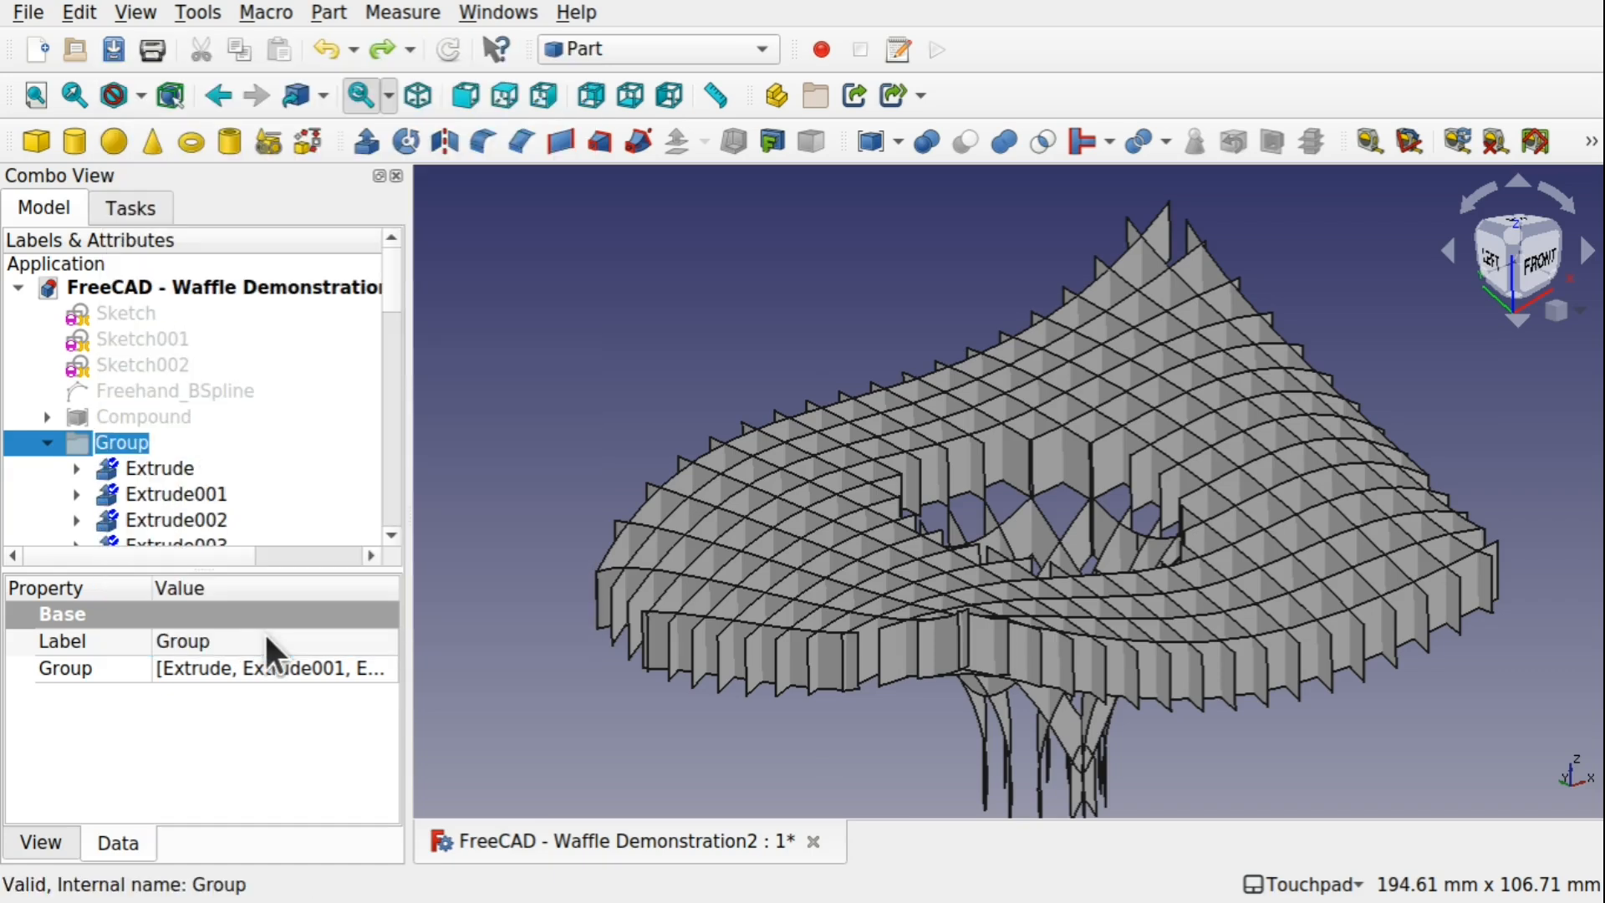
pyautogui.press('Home')
pyautogui.write('H')
pyautogui.press('Return')
pyautogui.click(46, 443)
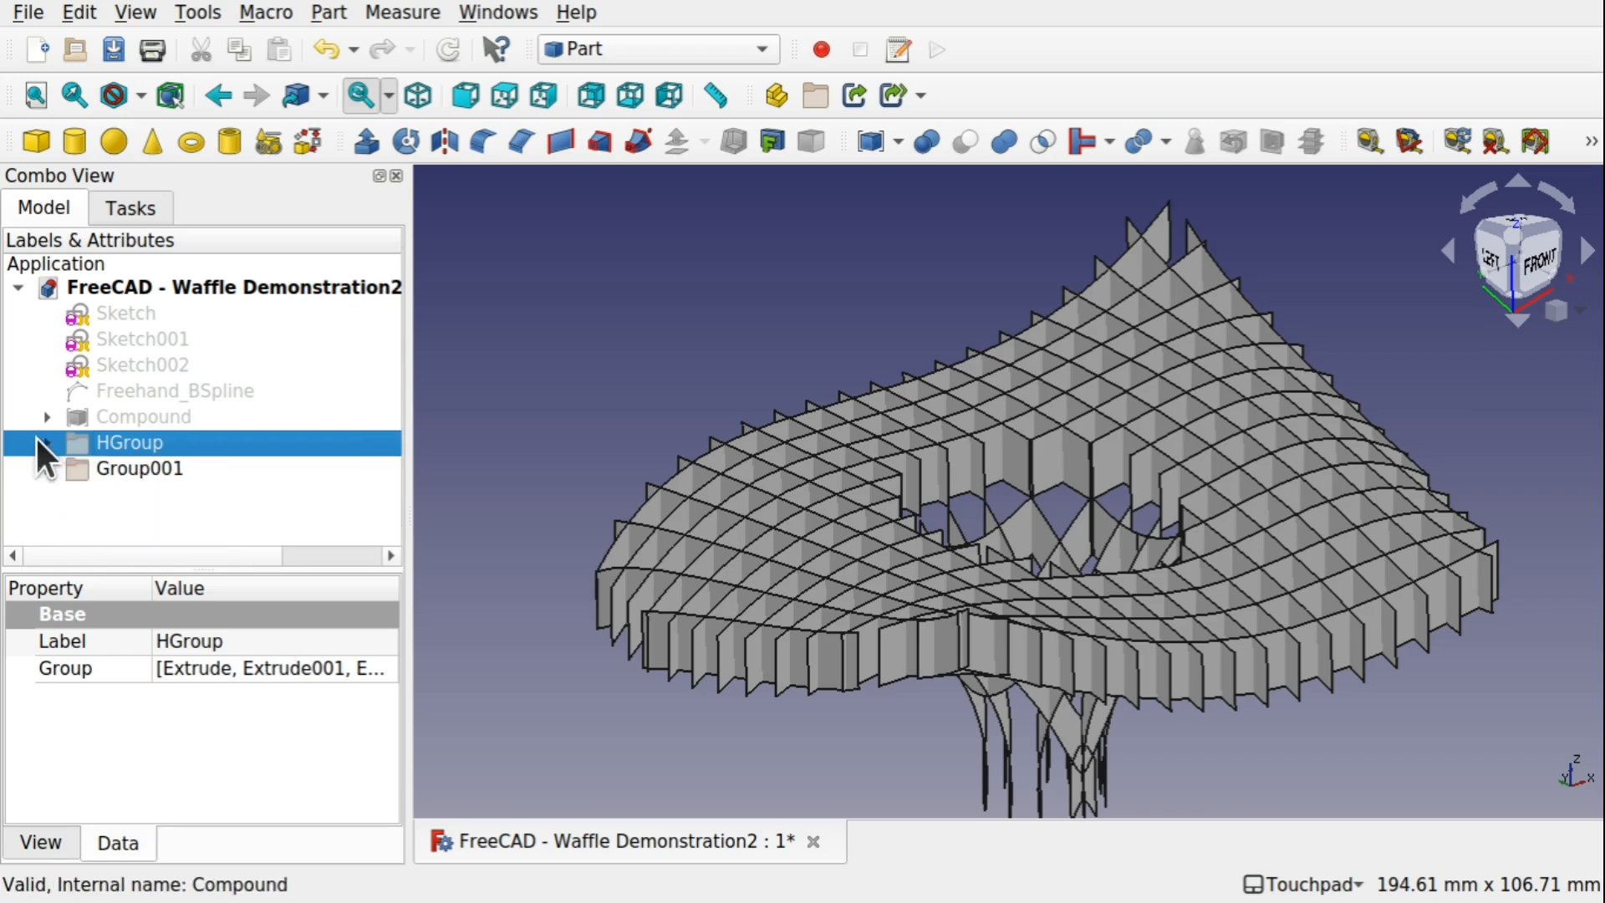
# Rename Group001, the second extrusion group, to VGroup and clear the selection
pyautogui.click(109, 469)
pyautogui.rightClick(96, 468)
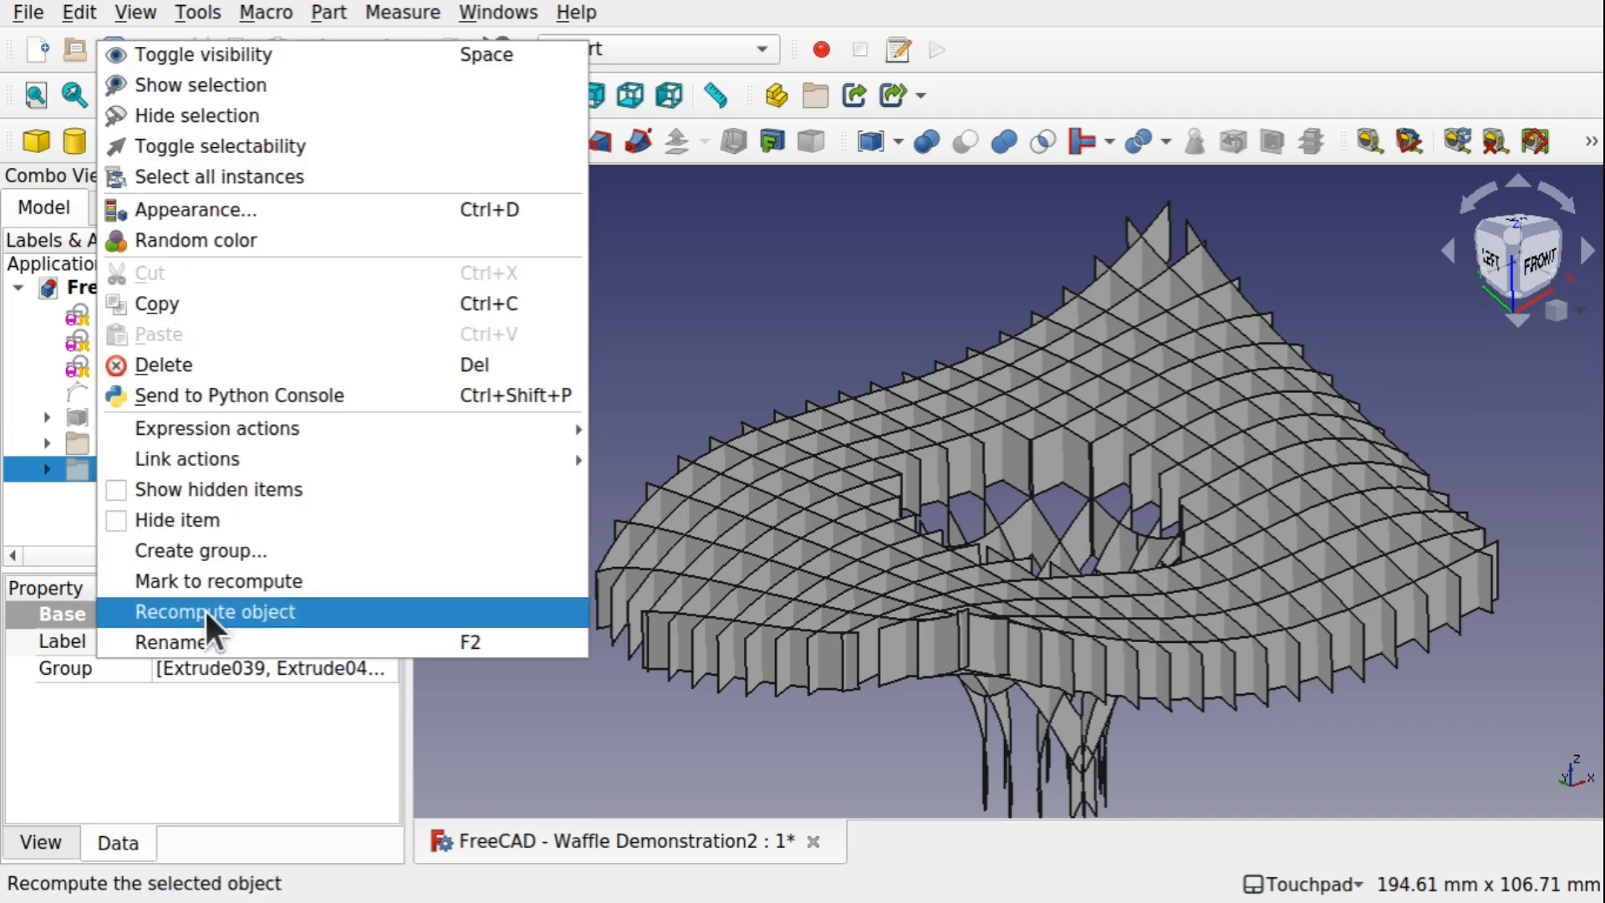
pyautogui.click(222, 637)
pyautogui.press('Home')
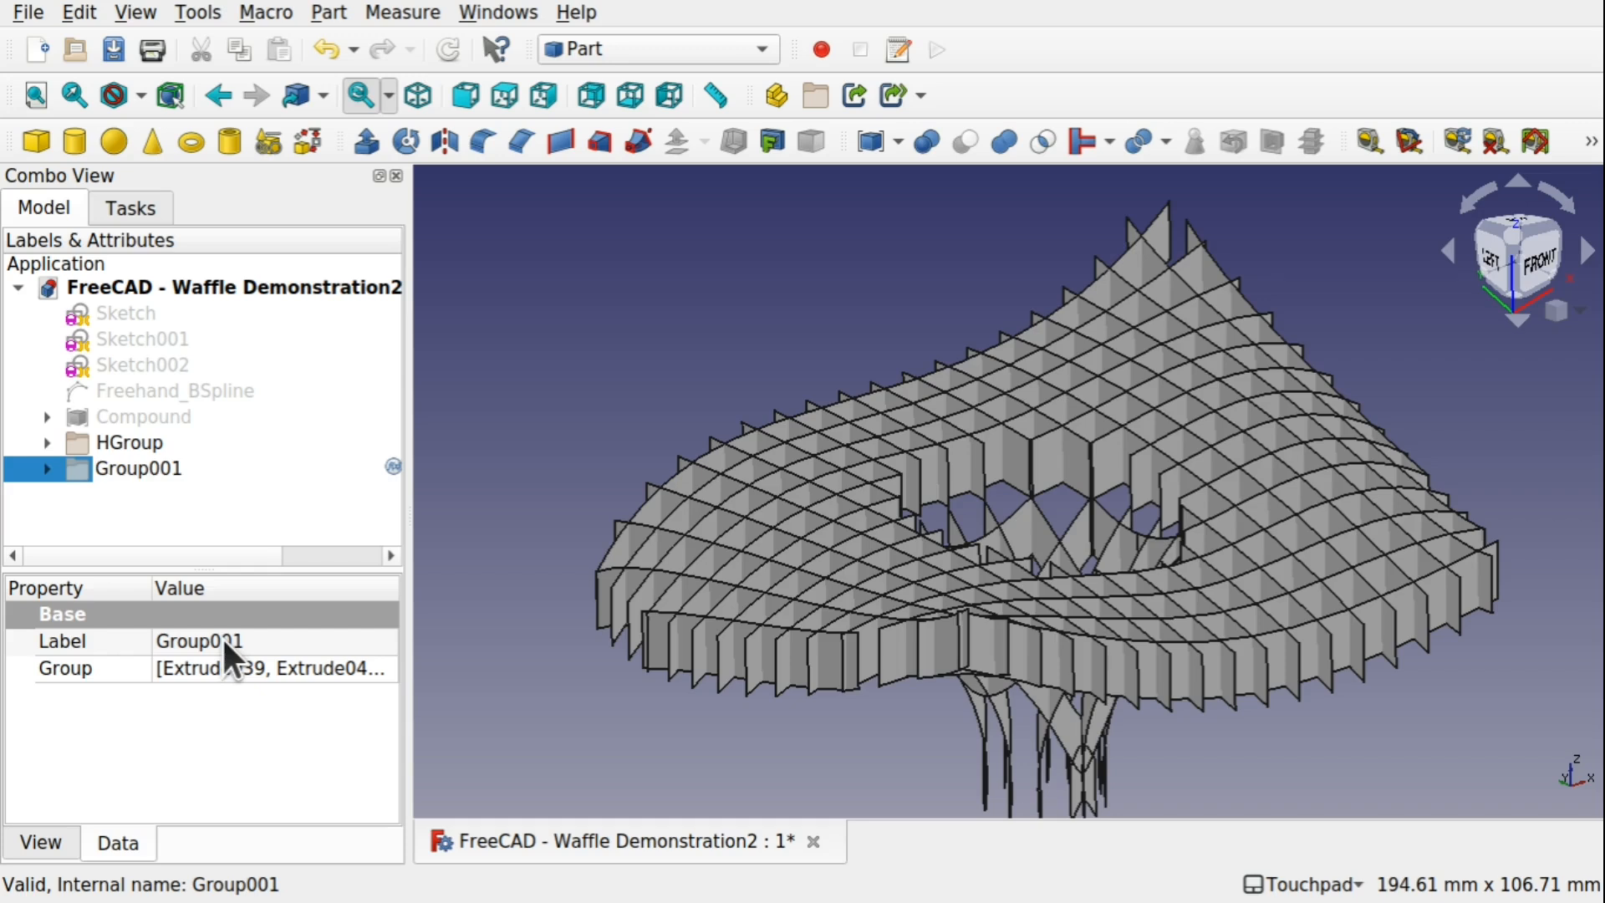
pyautogui.write('V')
pyautogui.press('Right')
pyautogui.press('Right')
pyautogui.press('Right')
pyautogui.press('Right')
pyautogui.press('Right')
pyautogui.press('Right')
pyautogui.press('Right')
pyautogui.press('Right')
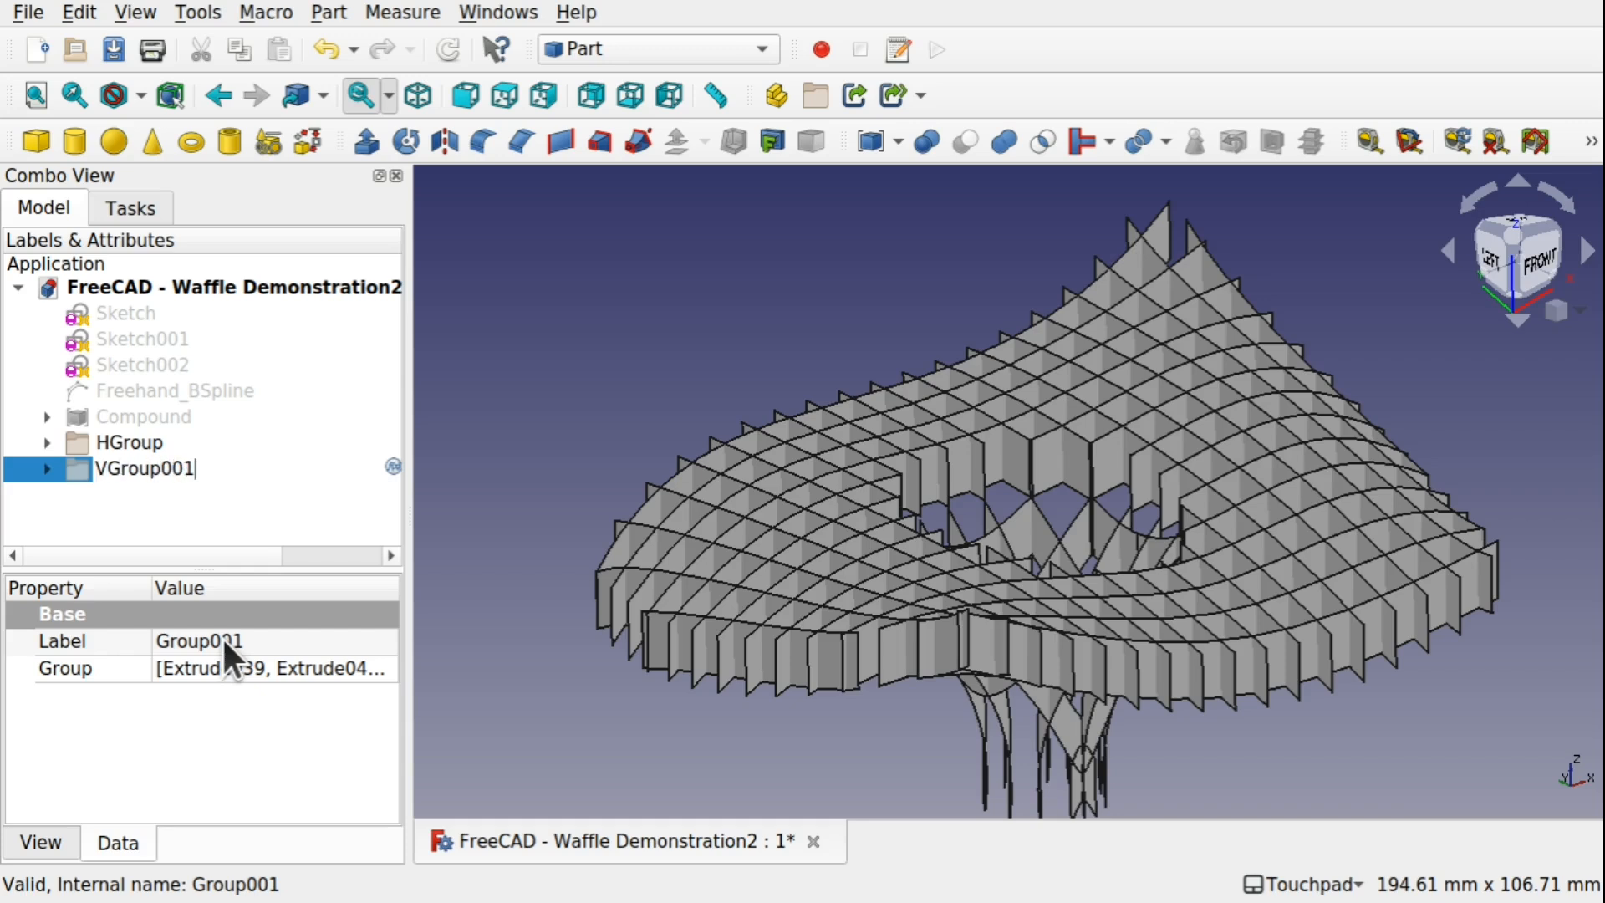
pyautogui.press('BackSpace')
pyautogui.press('BackSpace')
pyautogui.press('BackSpace')
pyautogui.press('Return')
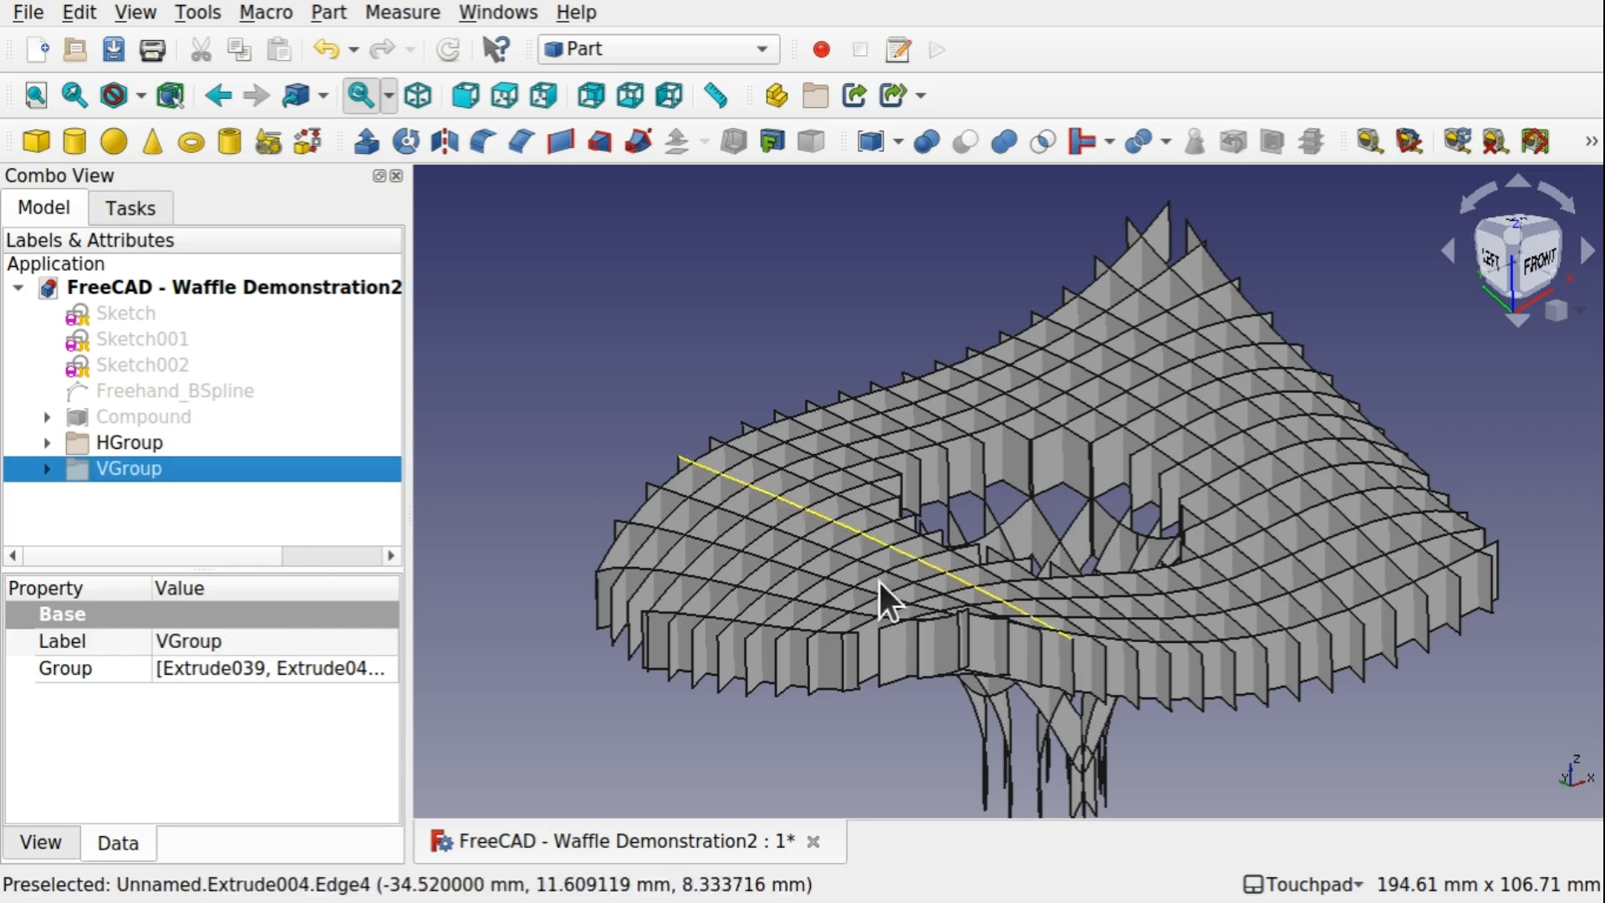
pyautogui.click(859, 732)
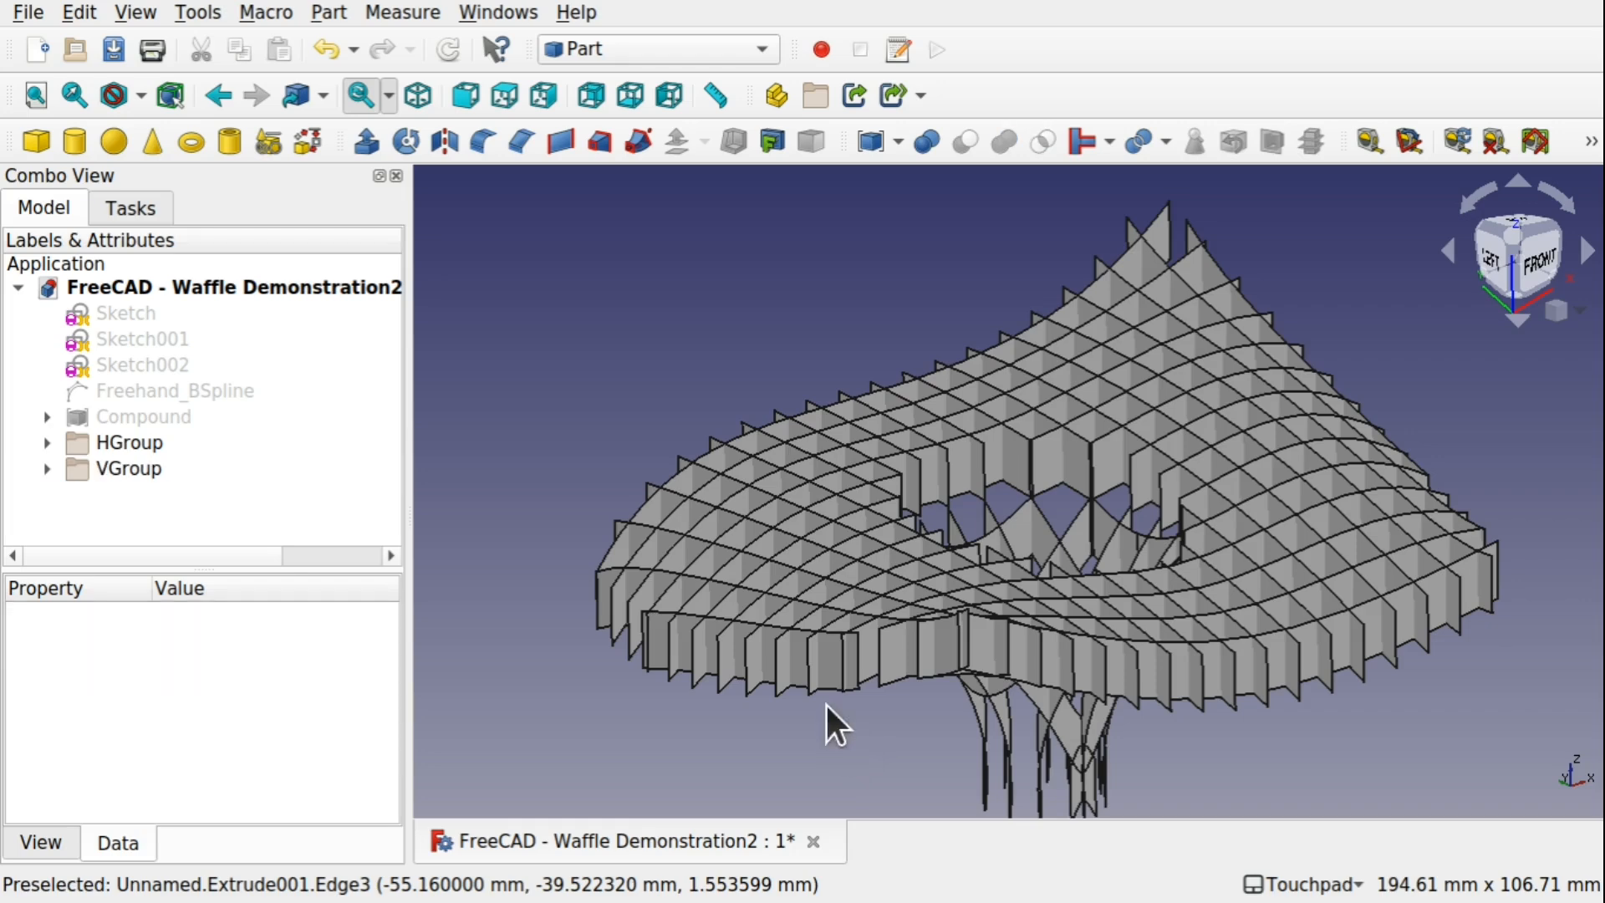
# Extrude all the HGroup extrusions, Extrude through Extrude038, by 1 mm along the X direction
pyautogui.moveTo(828, 720); pyautogui.dragTo(939, 555, button='middle')
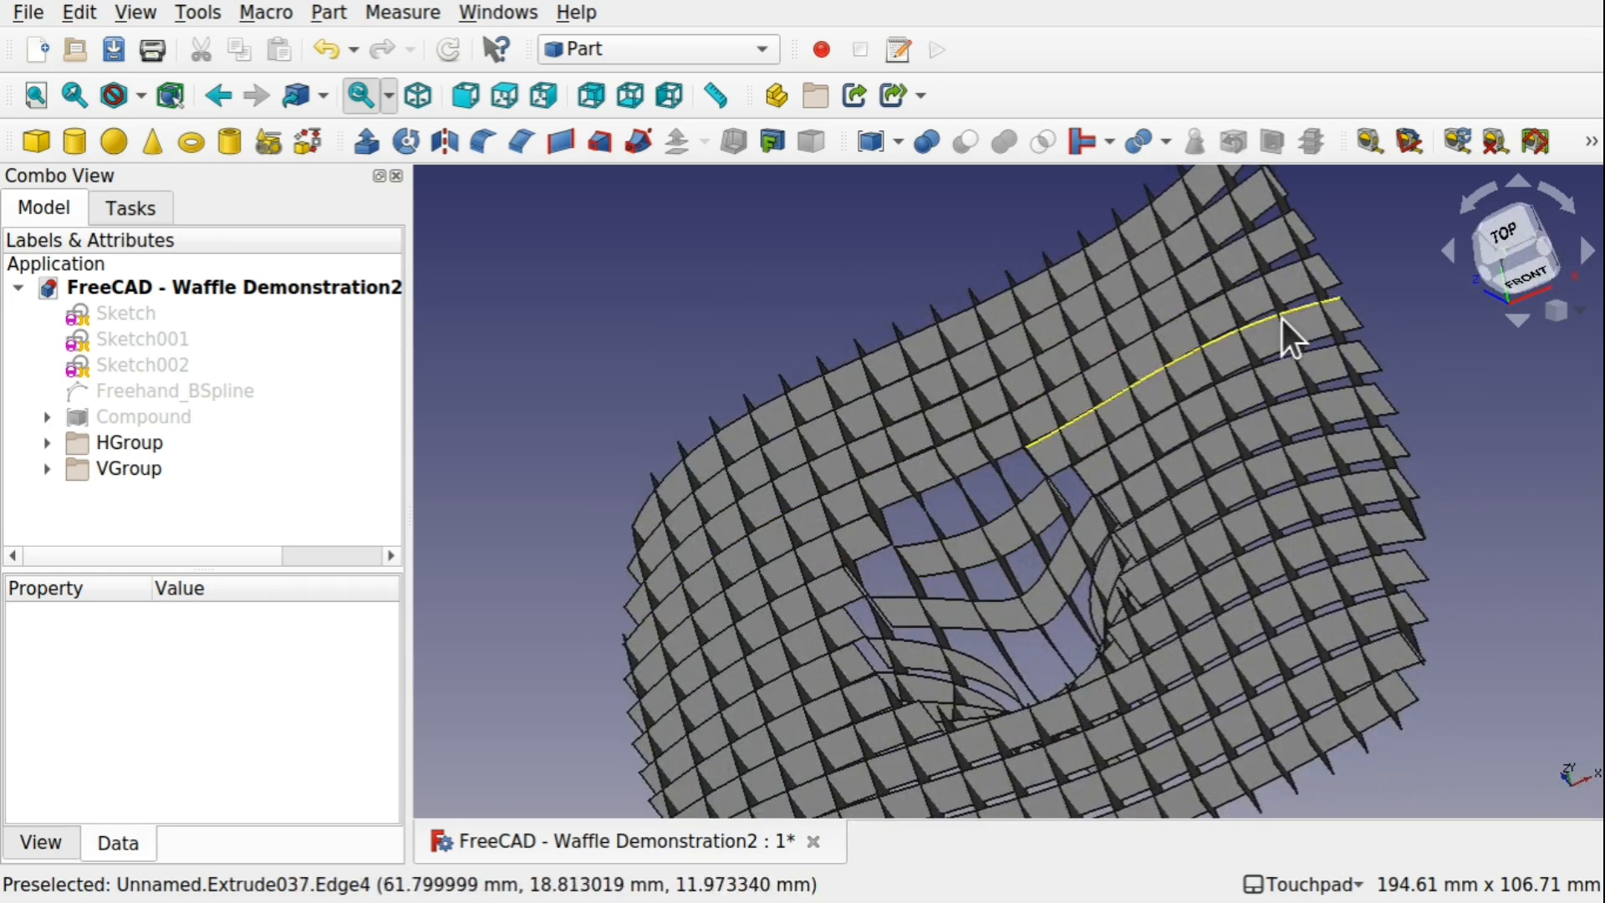
pyautogui.moveTo(821, 574); pyautogui.dragTo(854, 567, button='middle')
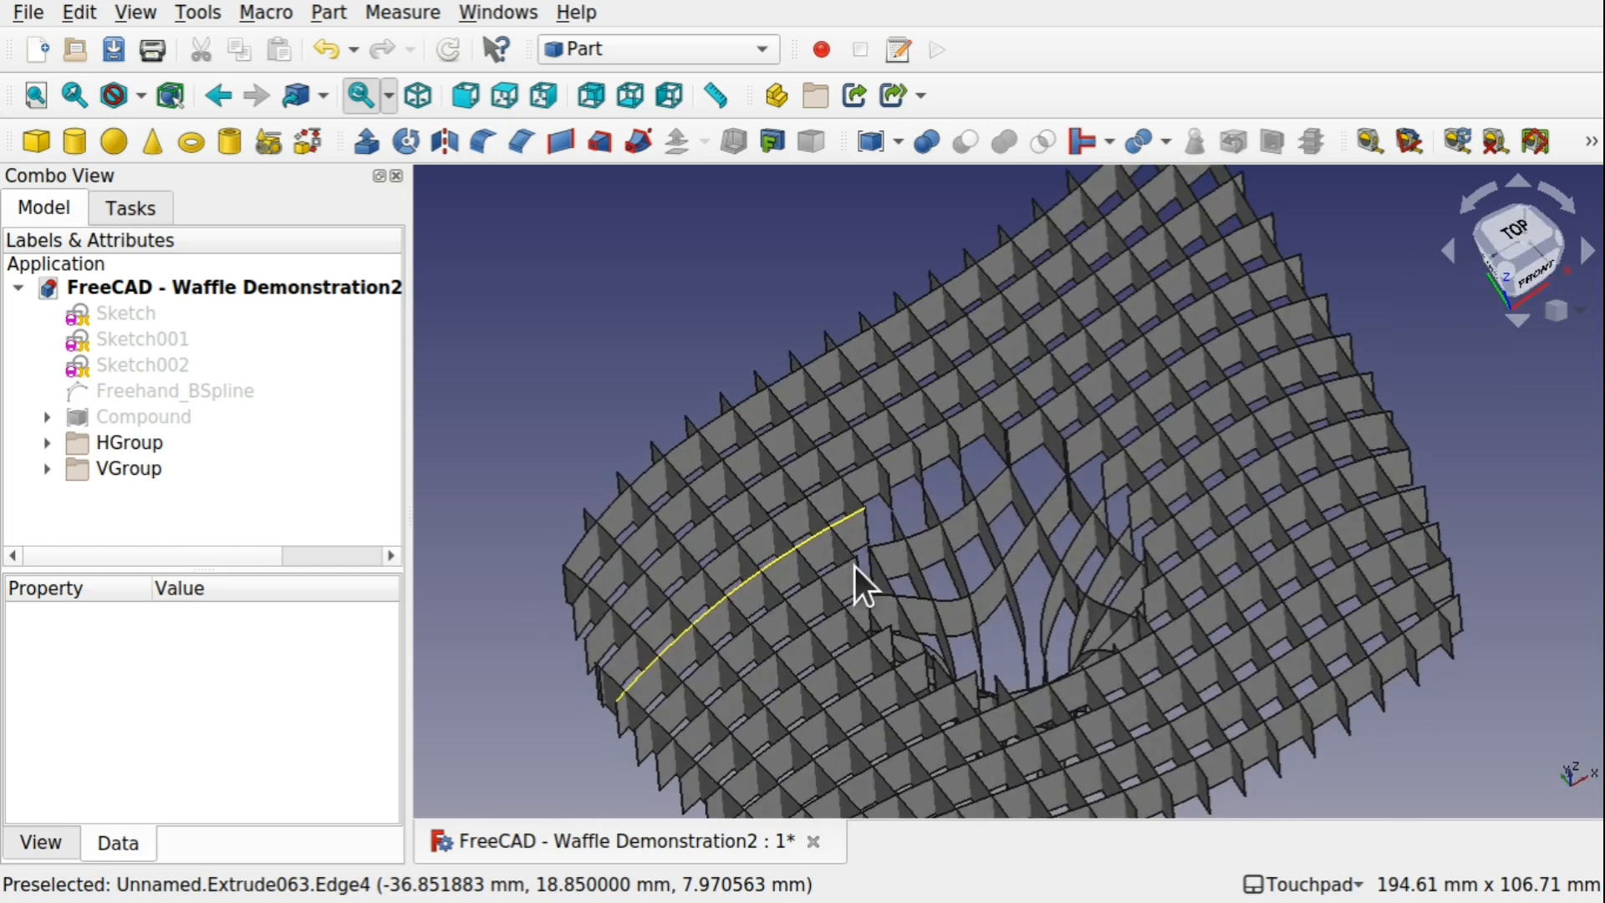
pyautogui.click(50, 444)
pyautogui.click(150, 470)
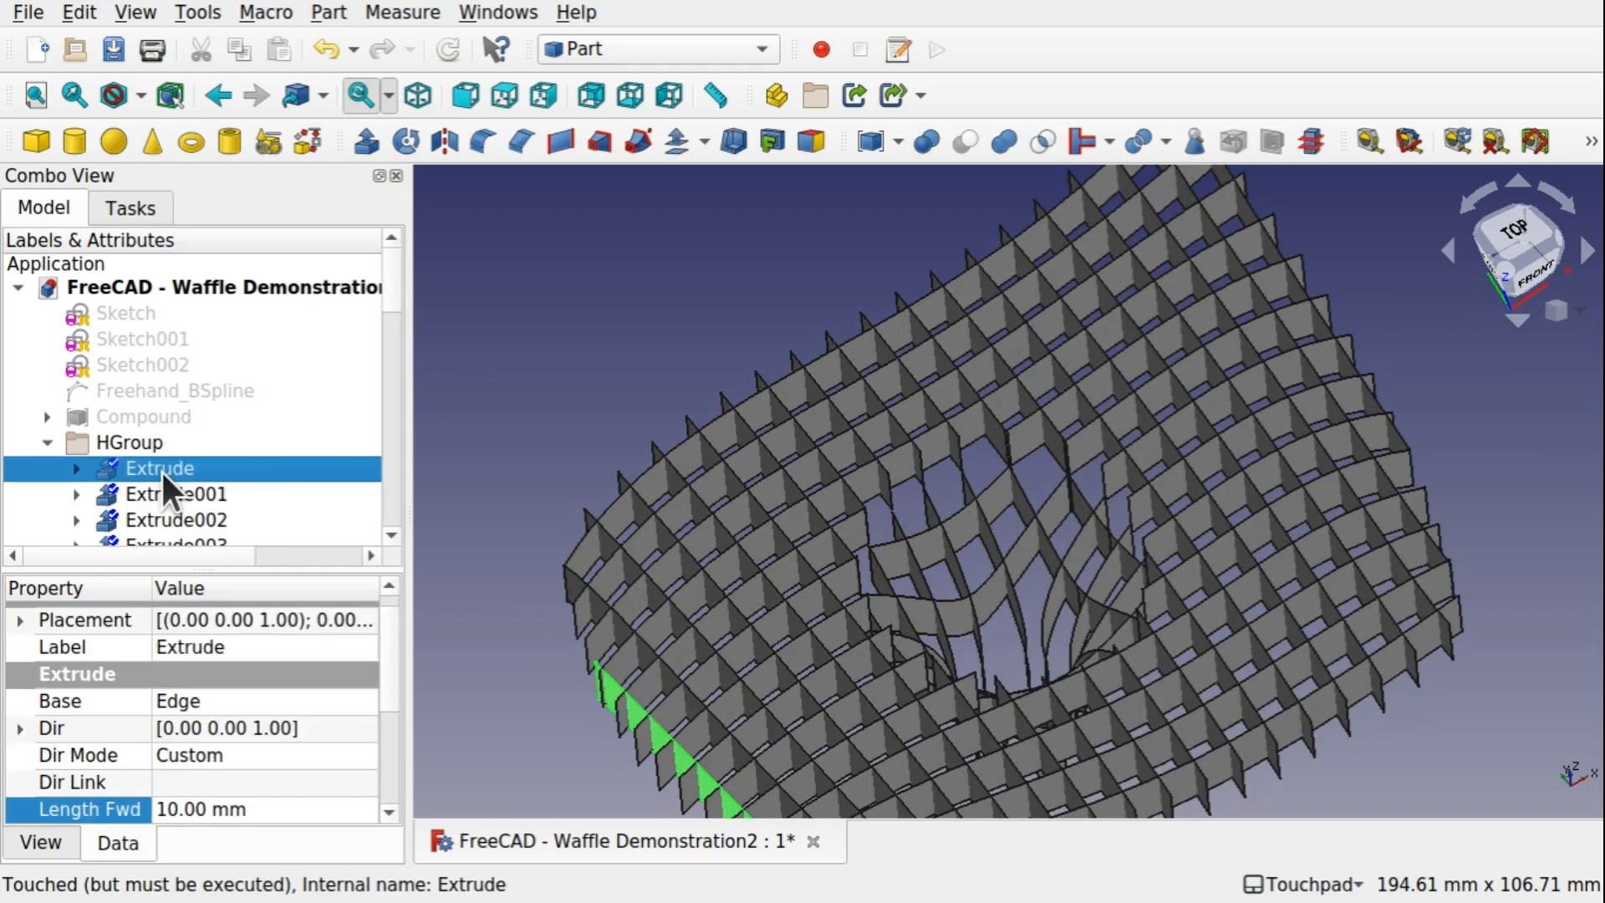
pyautogui.scroll(-13, 393, 334)
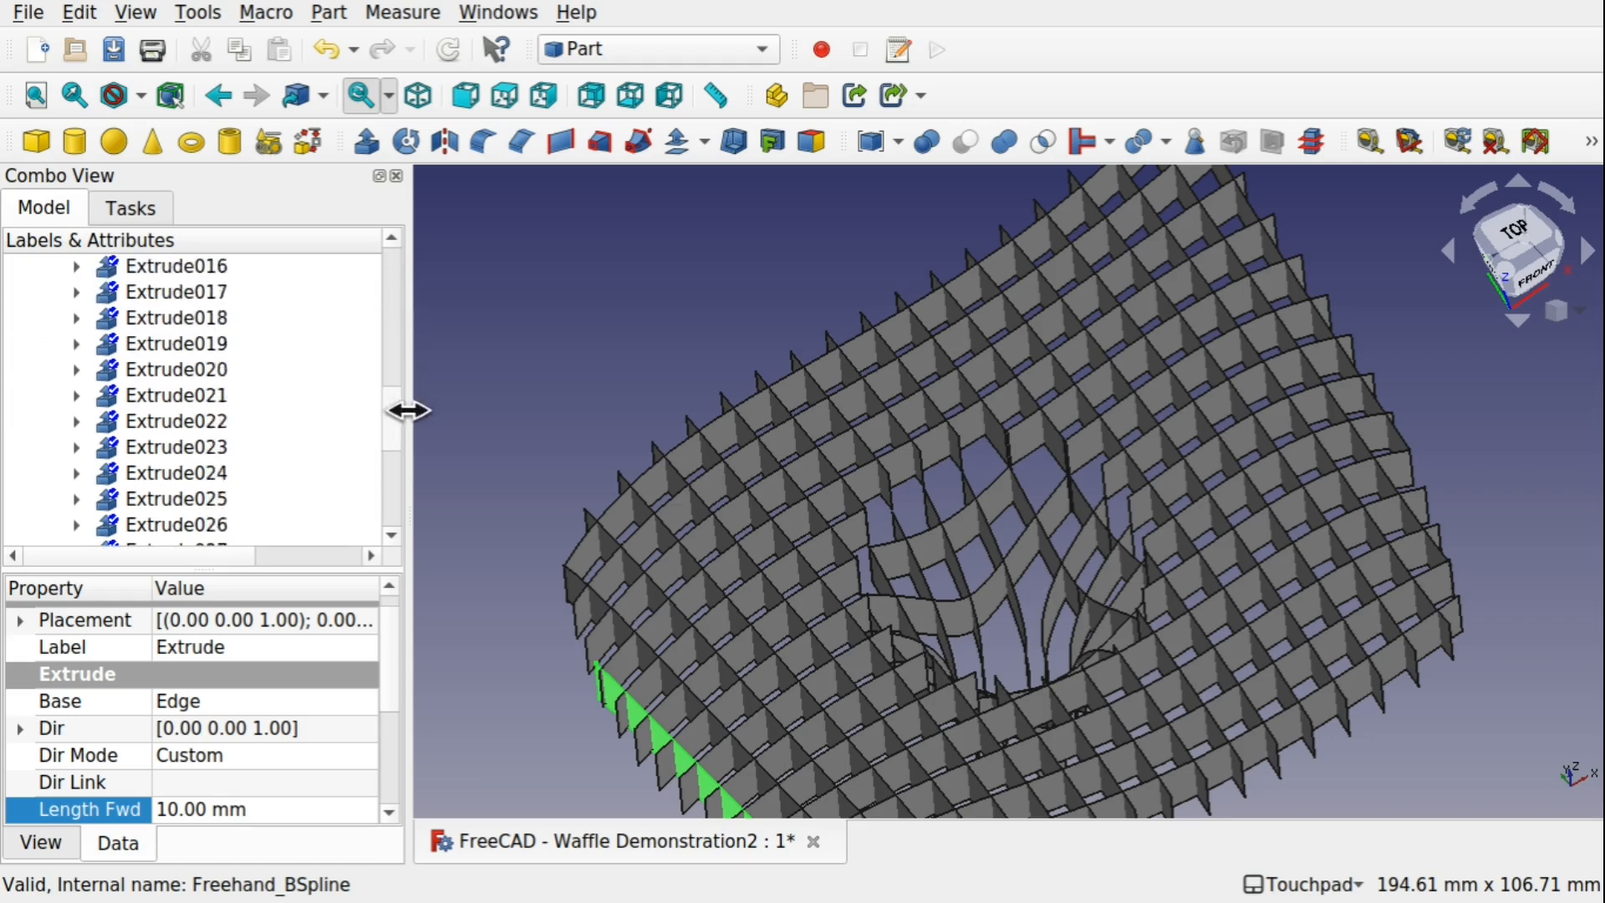
pyautogui.keyDown('shift'); pyautogui.click(209, 498); pyautogui.keyUp('shift')
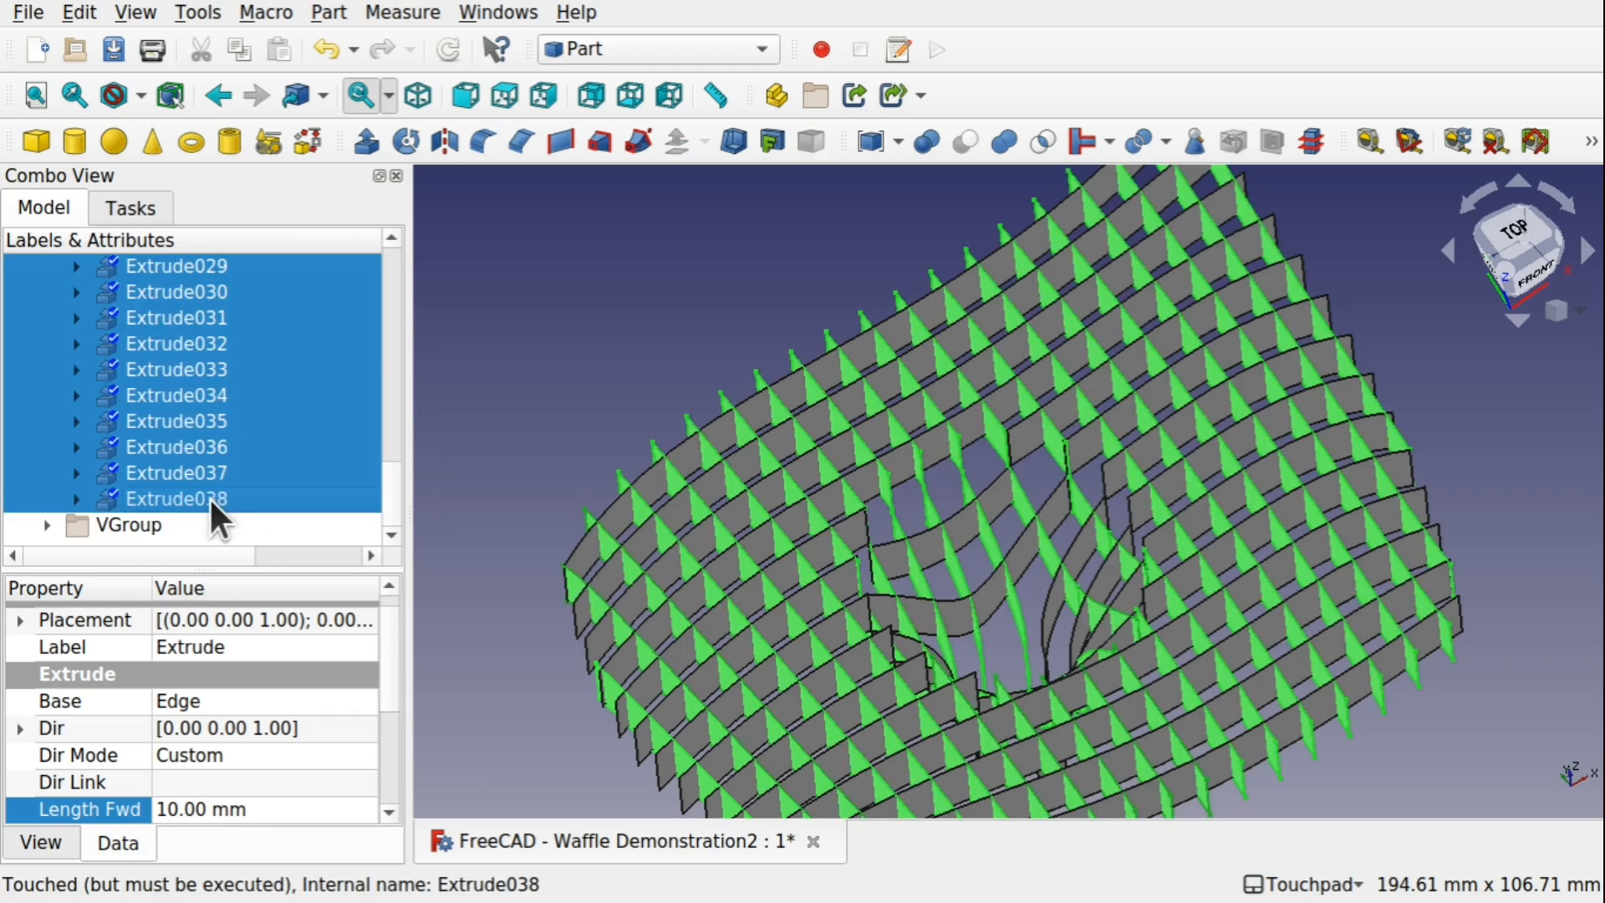
pyautogui.click(366, 140)
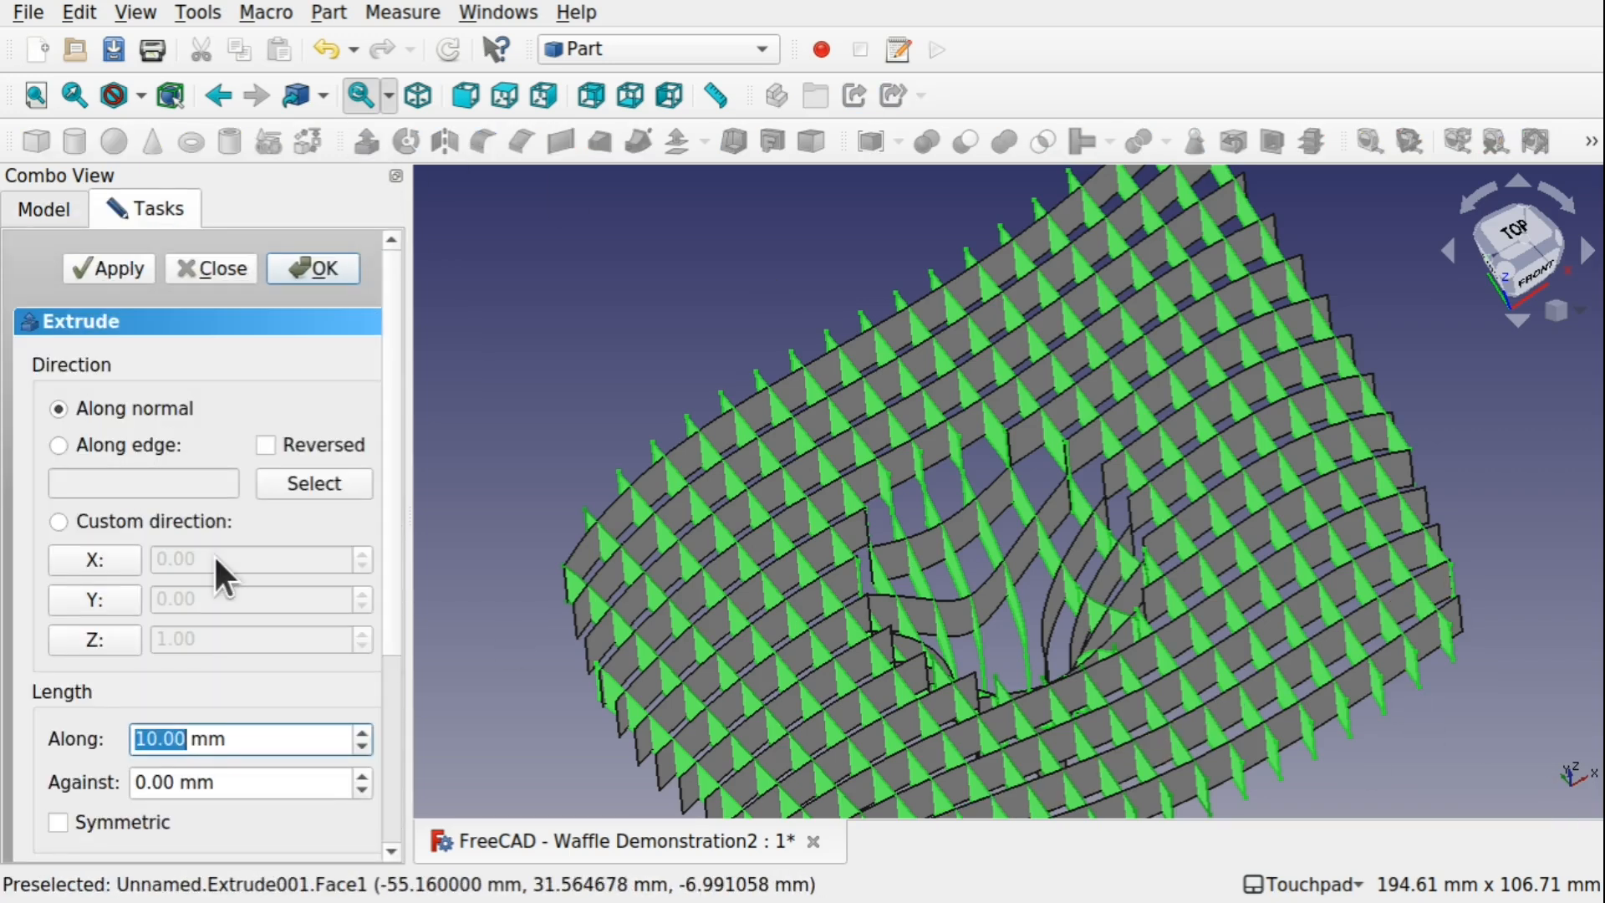
pyautogui.click(116, 562)
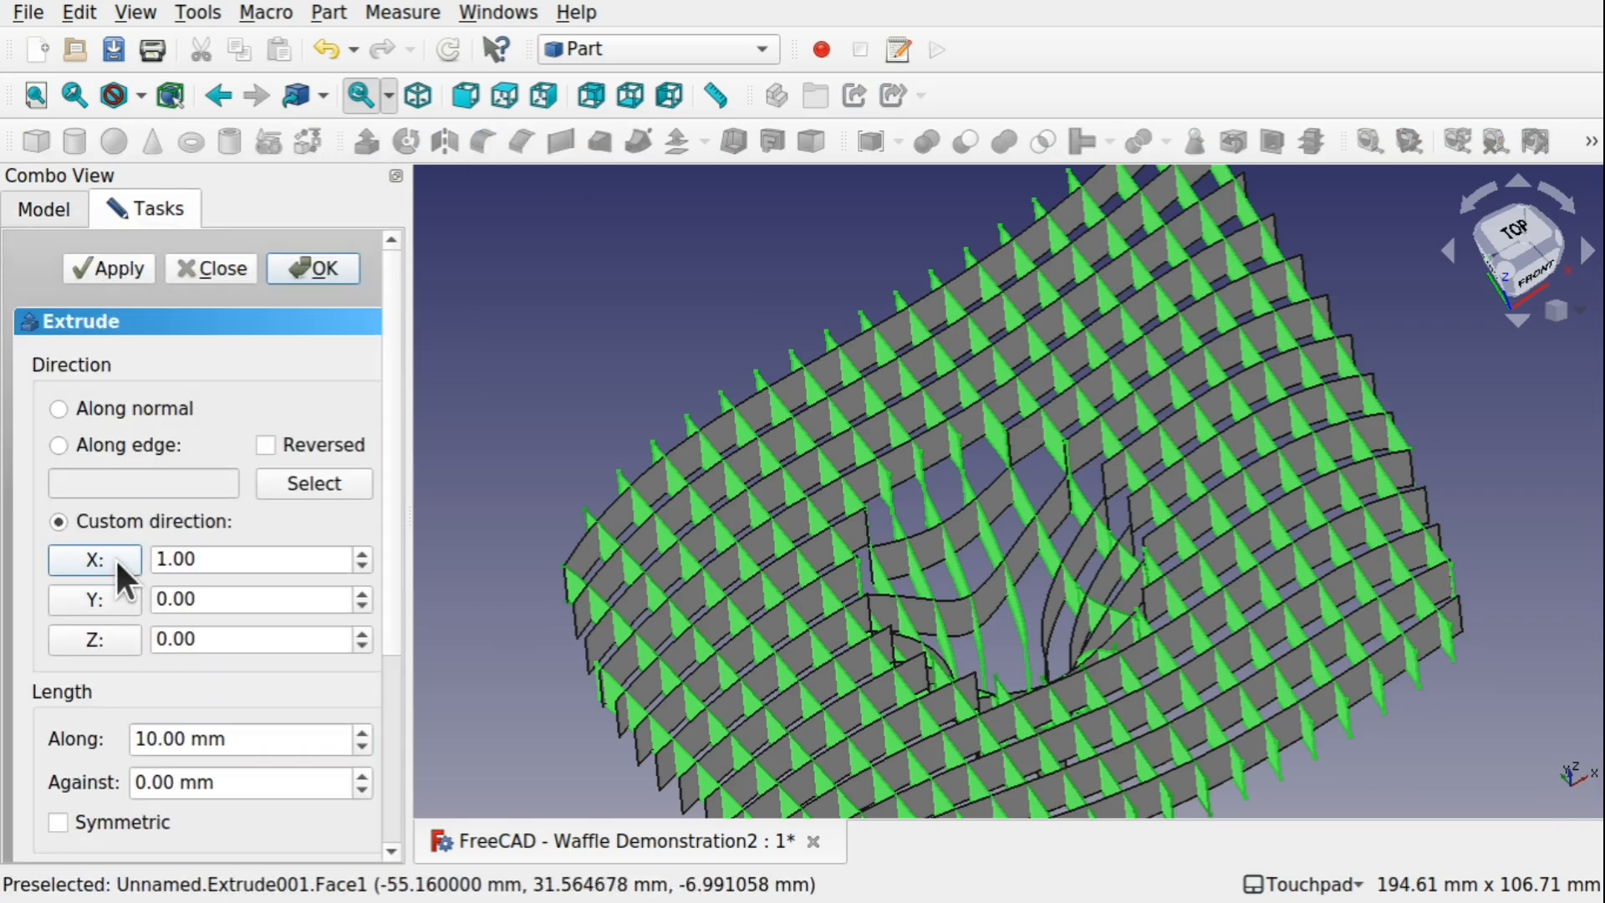
pyautogui.click(159, 740)
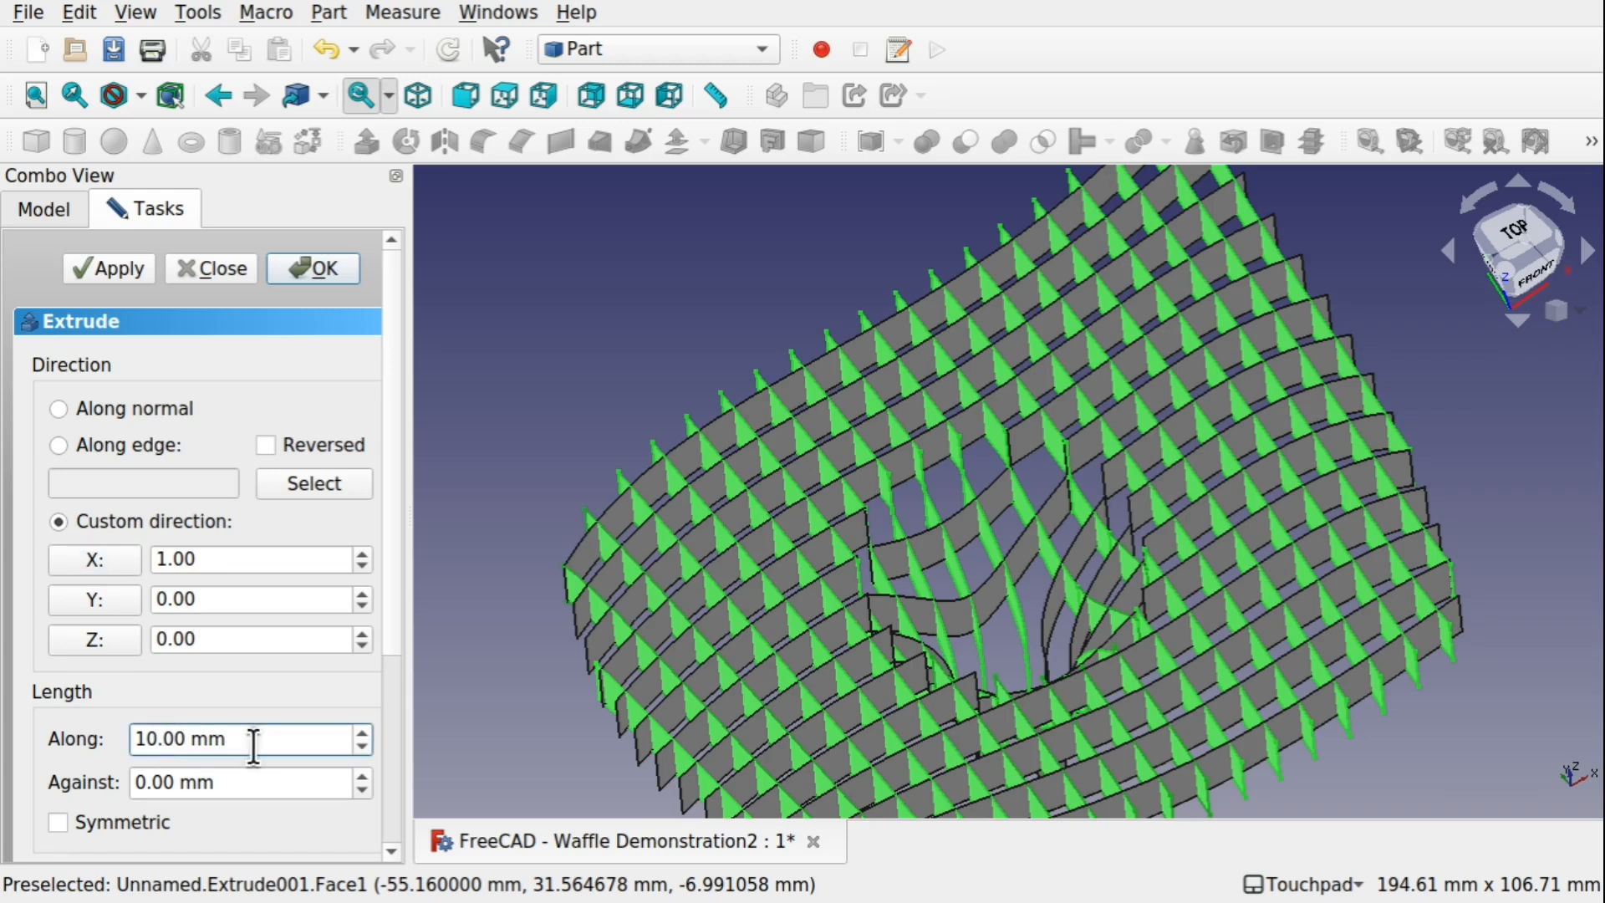
pyautogui.press('BackSpace')
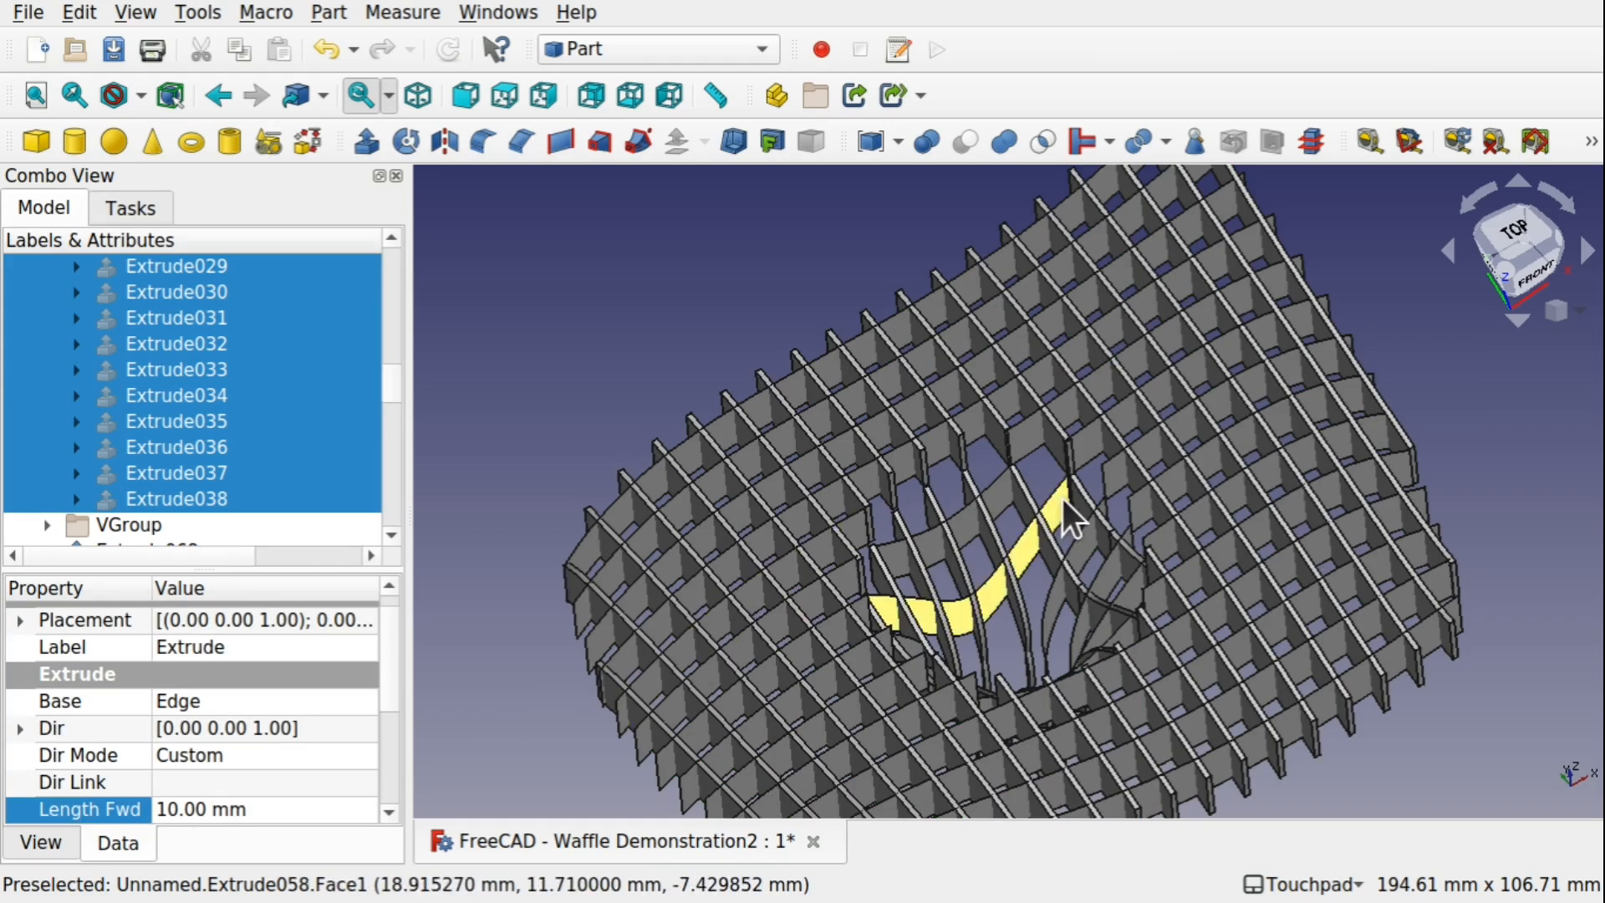
# Move Extrude068 through Extrude106 into HGroup in the model tree and check that group's contents
pyautogui.moveTo(393, 383); pyautogui.dragTo(373, 281)
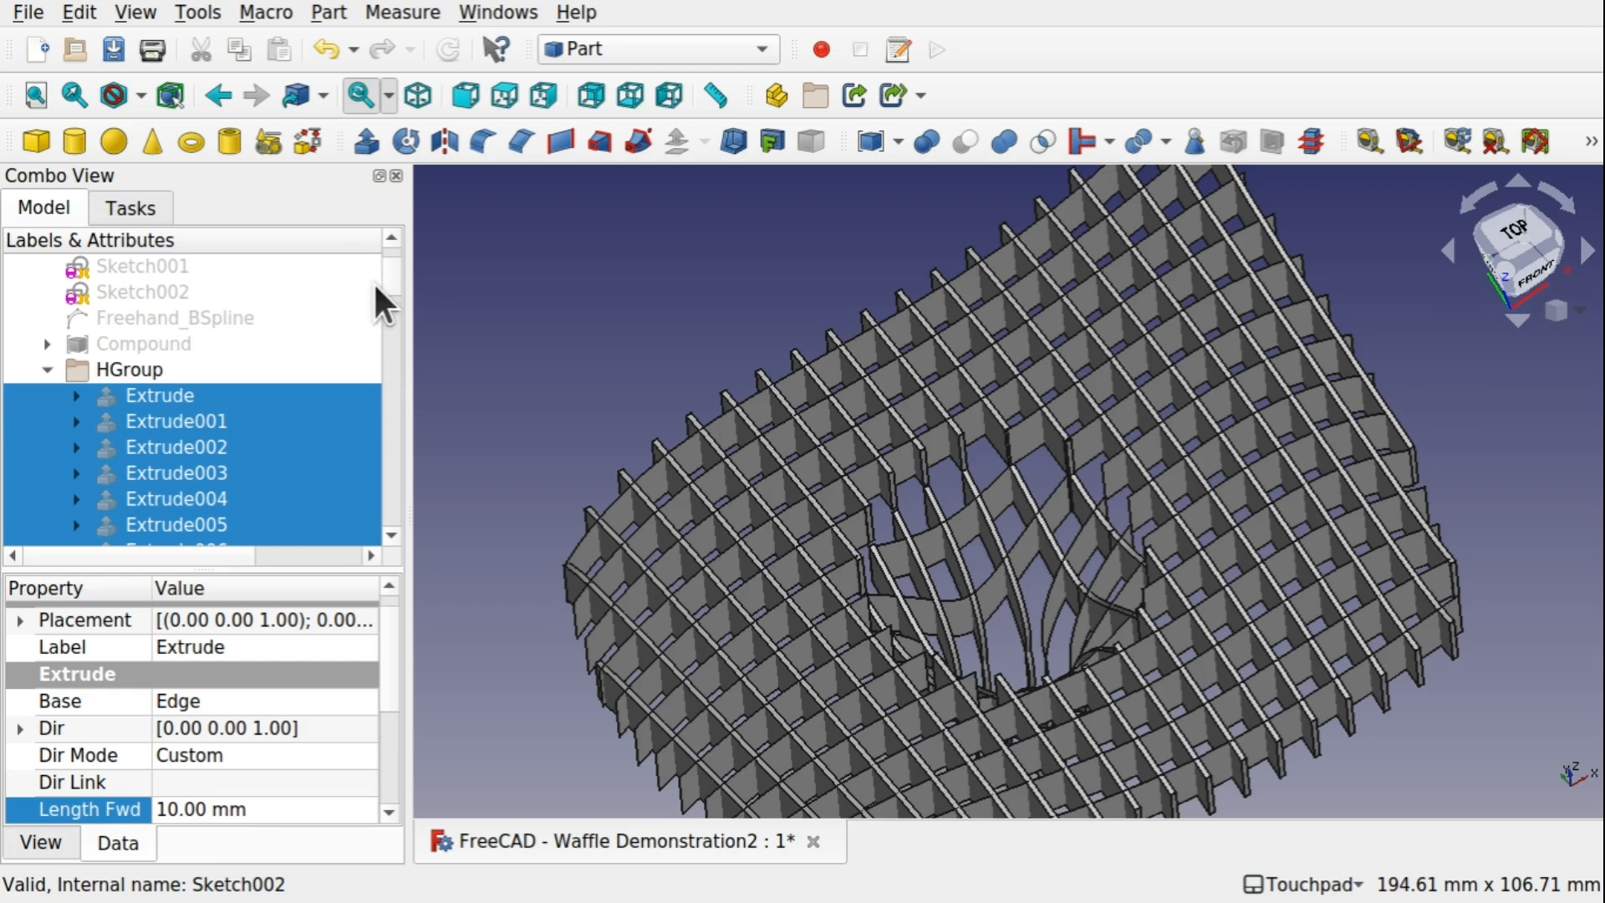
pyautogui.click(37, 369)
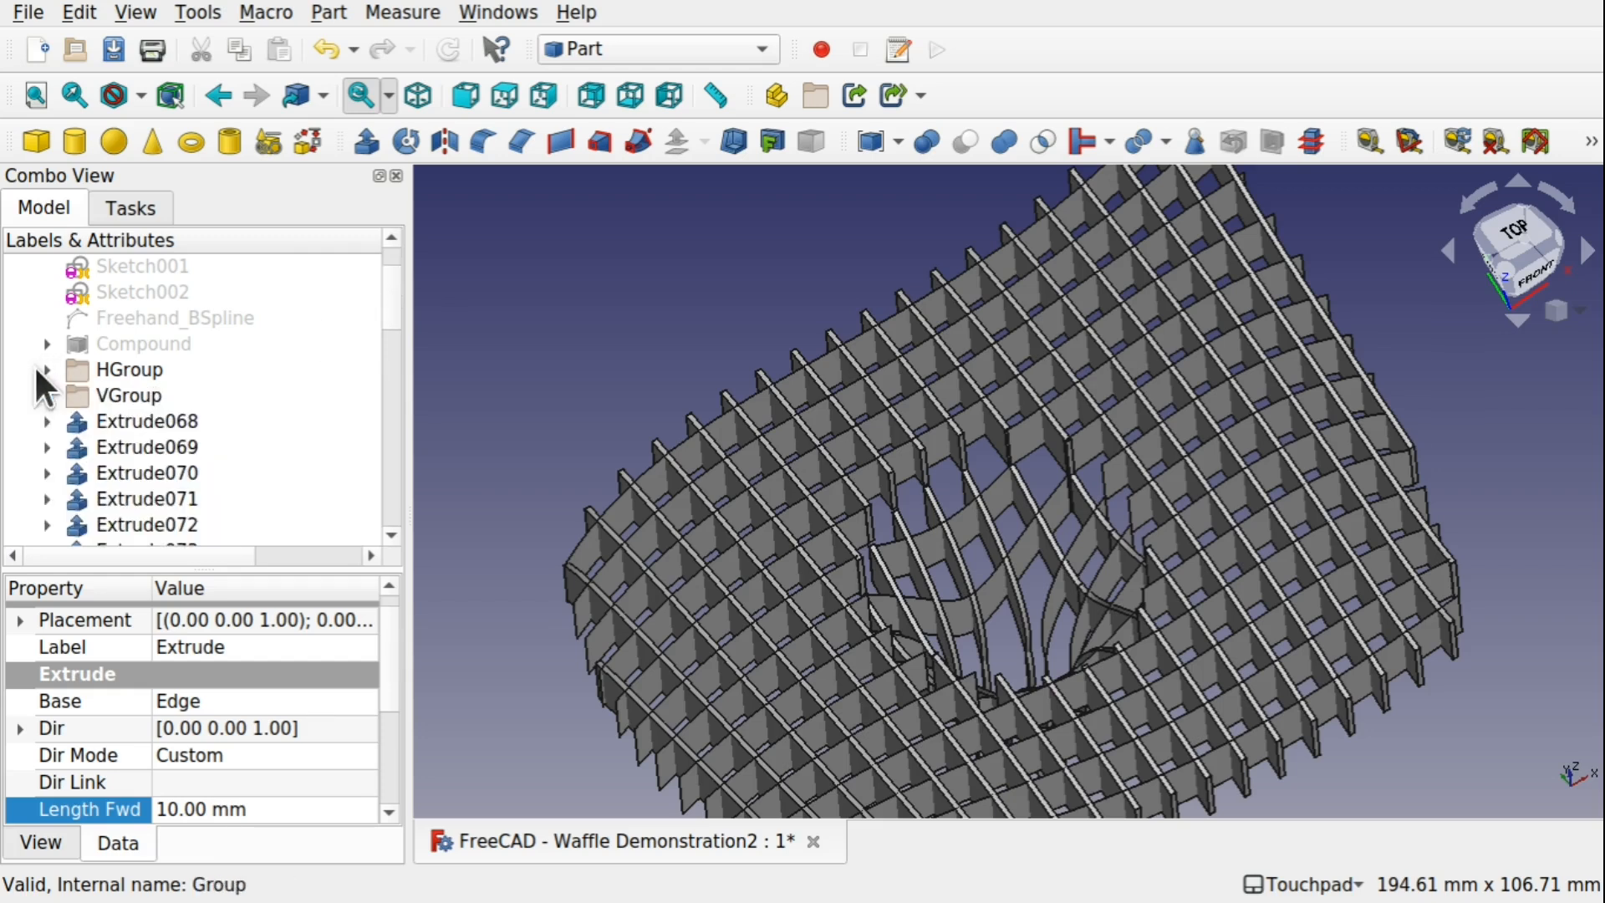
pyautogui.click(138, 423)
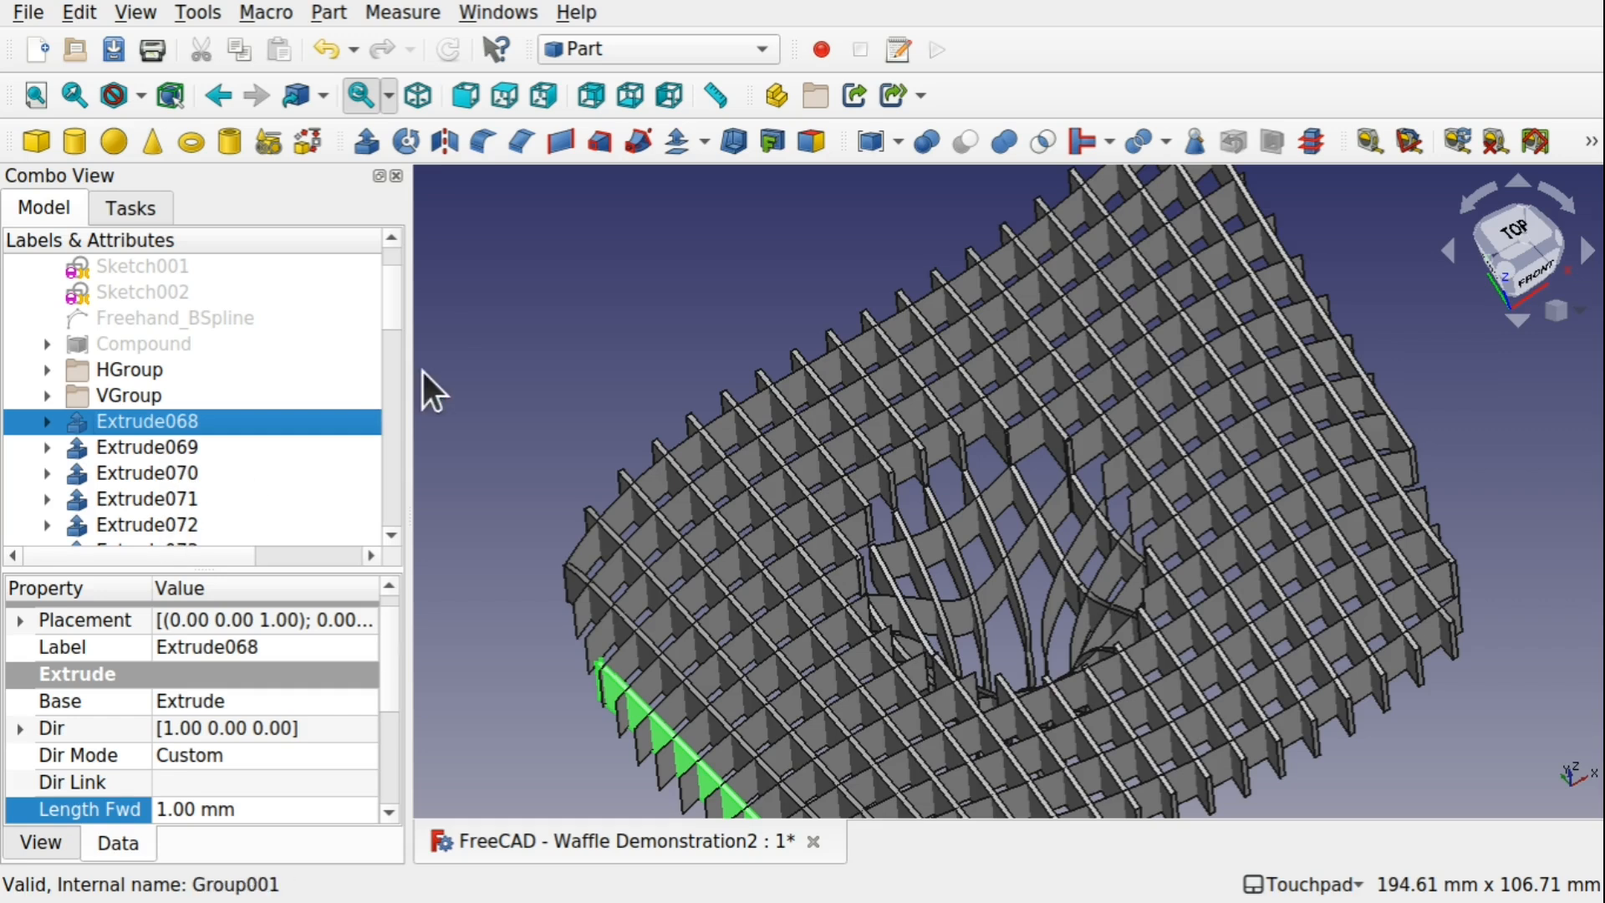
pyautogui.moveTo(390, 304); pyautogui.dragTo(371, 520)
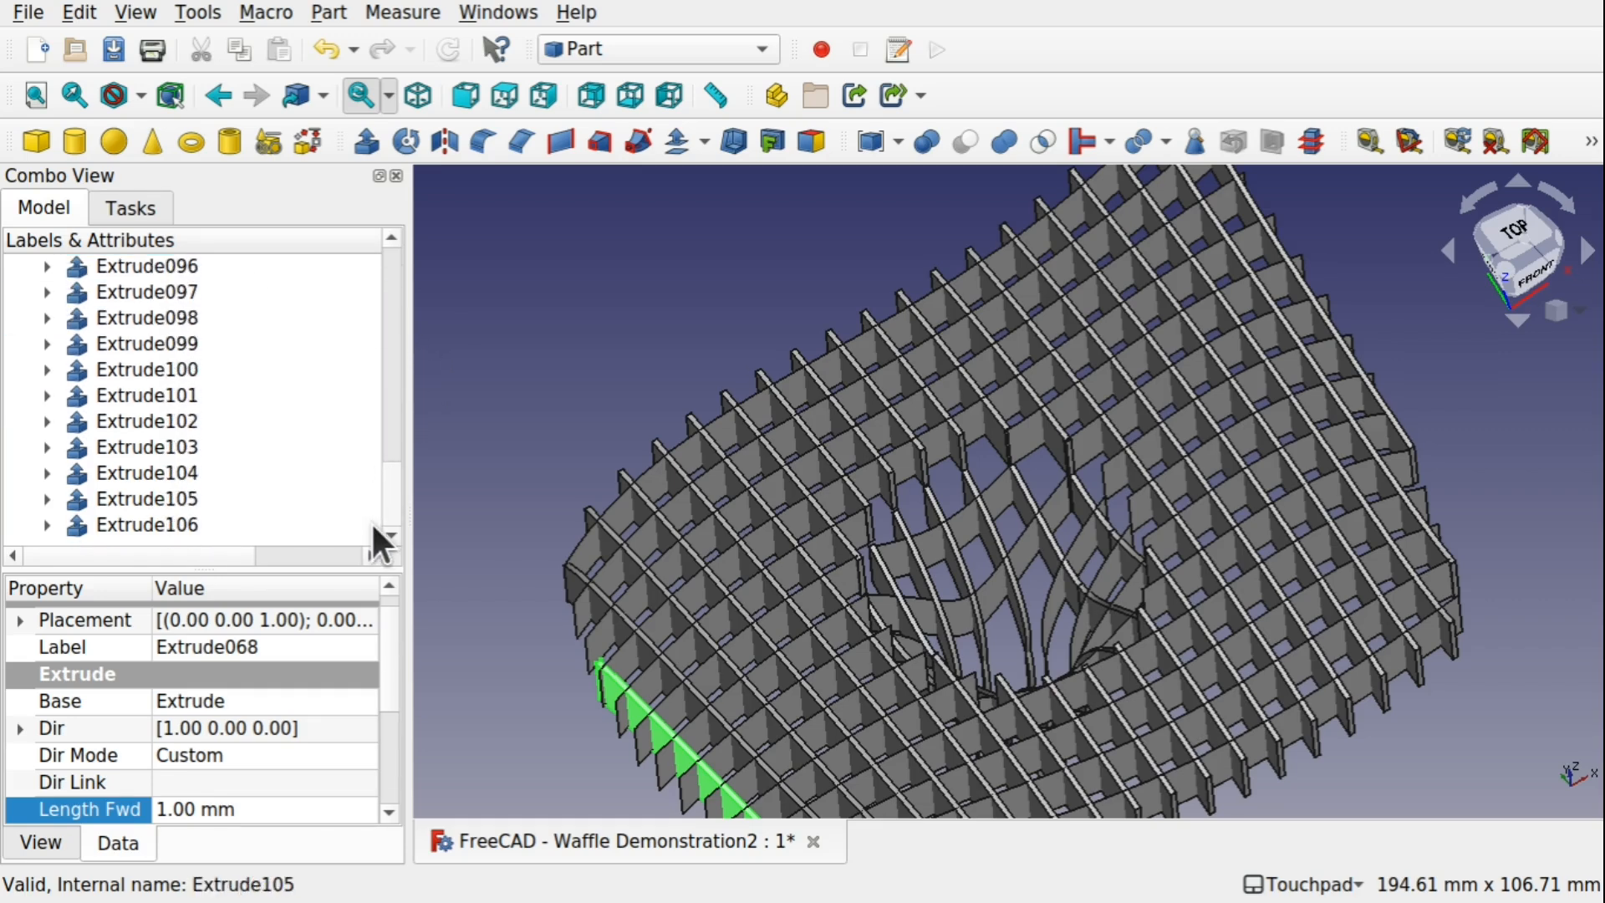
pyautogui.keyDown('shift'); pyautogui.click(191, 527); pyautogui.keyUp('shift')
pyautogui.moveTo(393, 486); pyautogui.dragTo(386, 289)
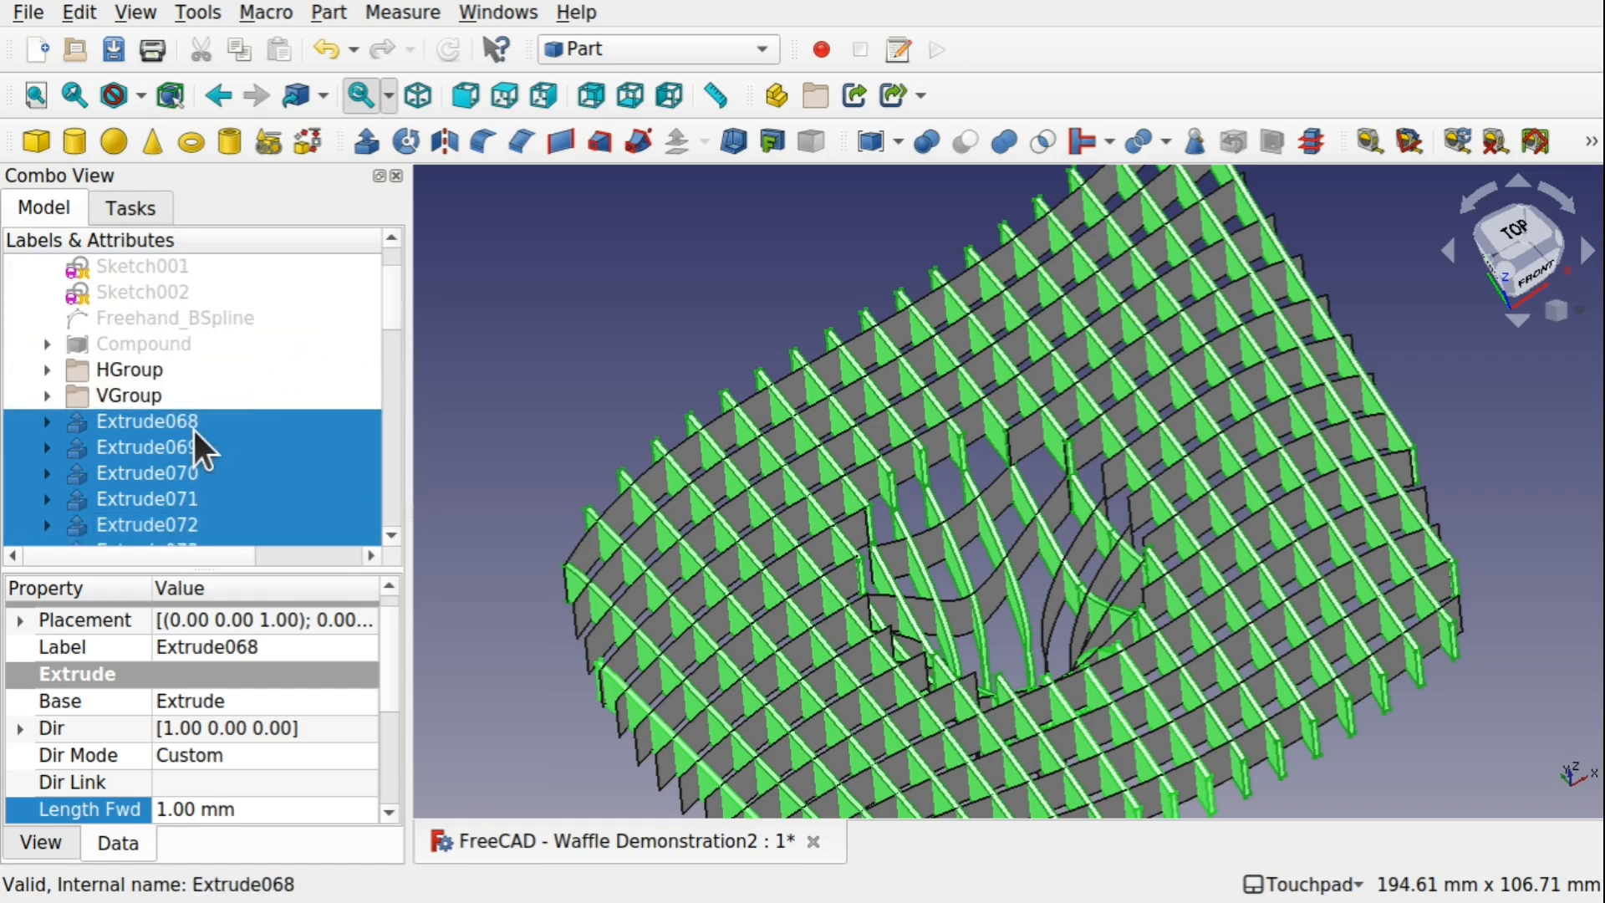
pyautogui.moveTo(186, 441); pyautogui.dragTo(130, 370)
pyautogui.click(101, 444)
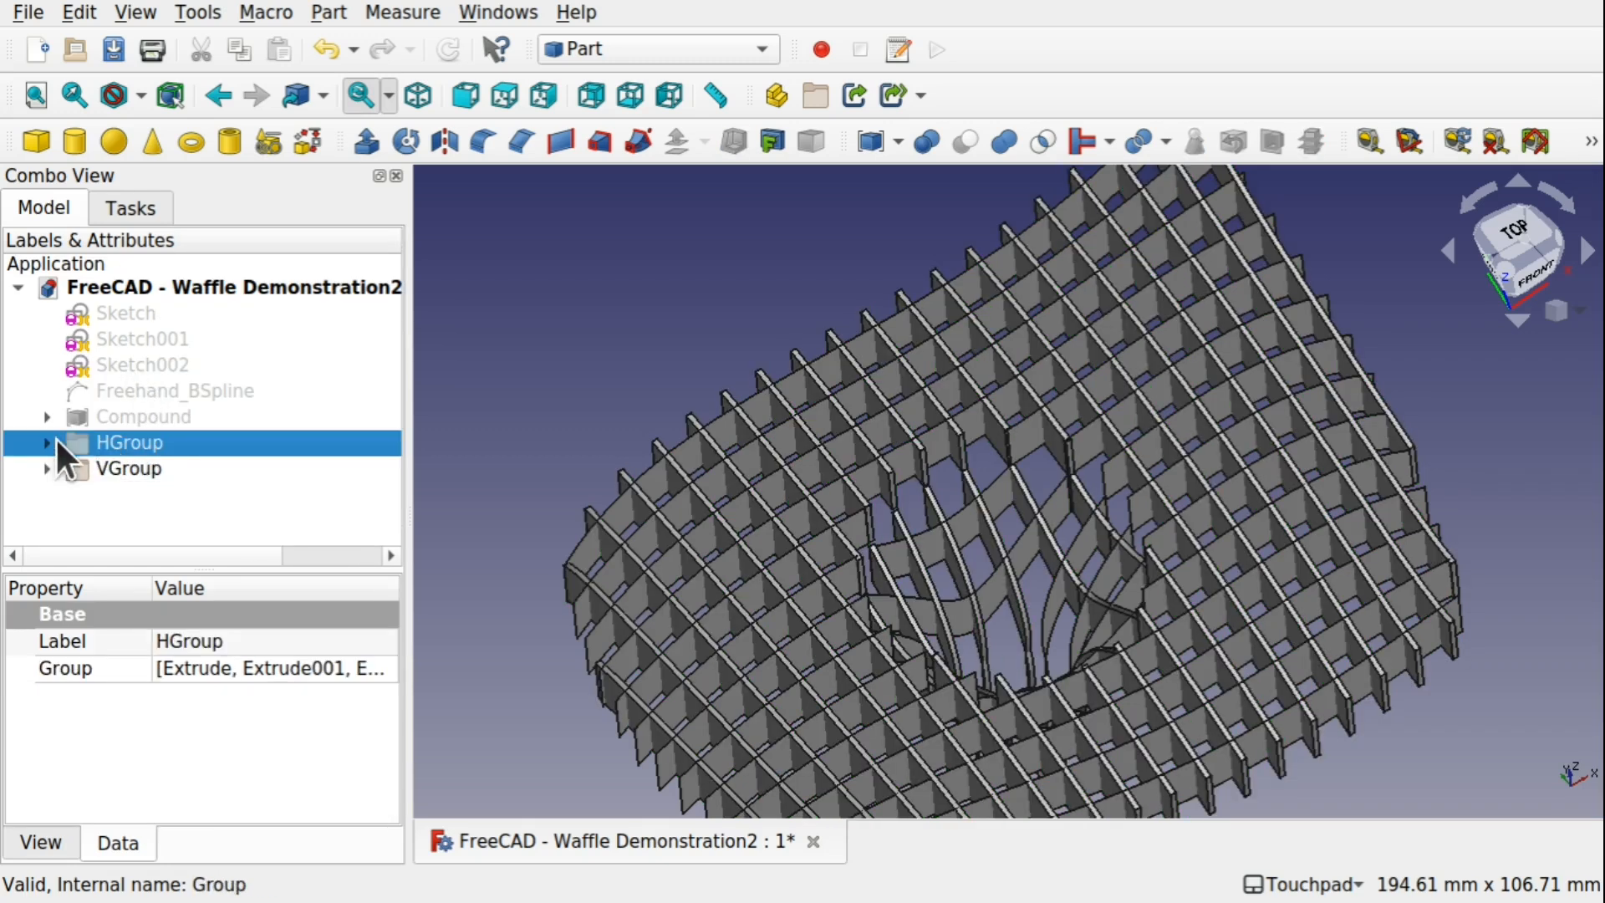
pyautogui.click(48, 442)
pyautogui.moveTo(390, 264)
pyautogui.mouseDown()
pyautogui.moveTo(375, 564)
pyautogui.moveTo(366, 268)
pyautogui.mouseUp()
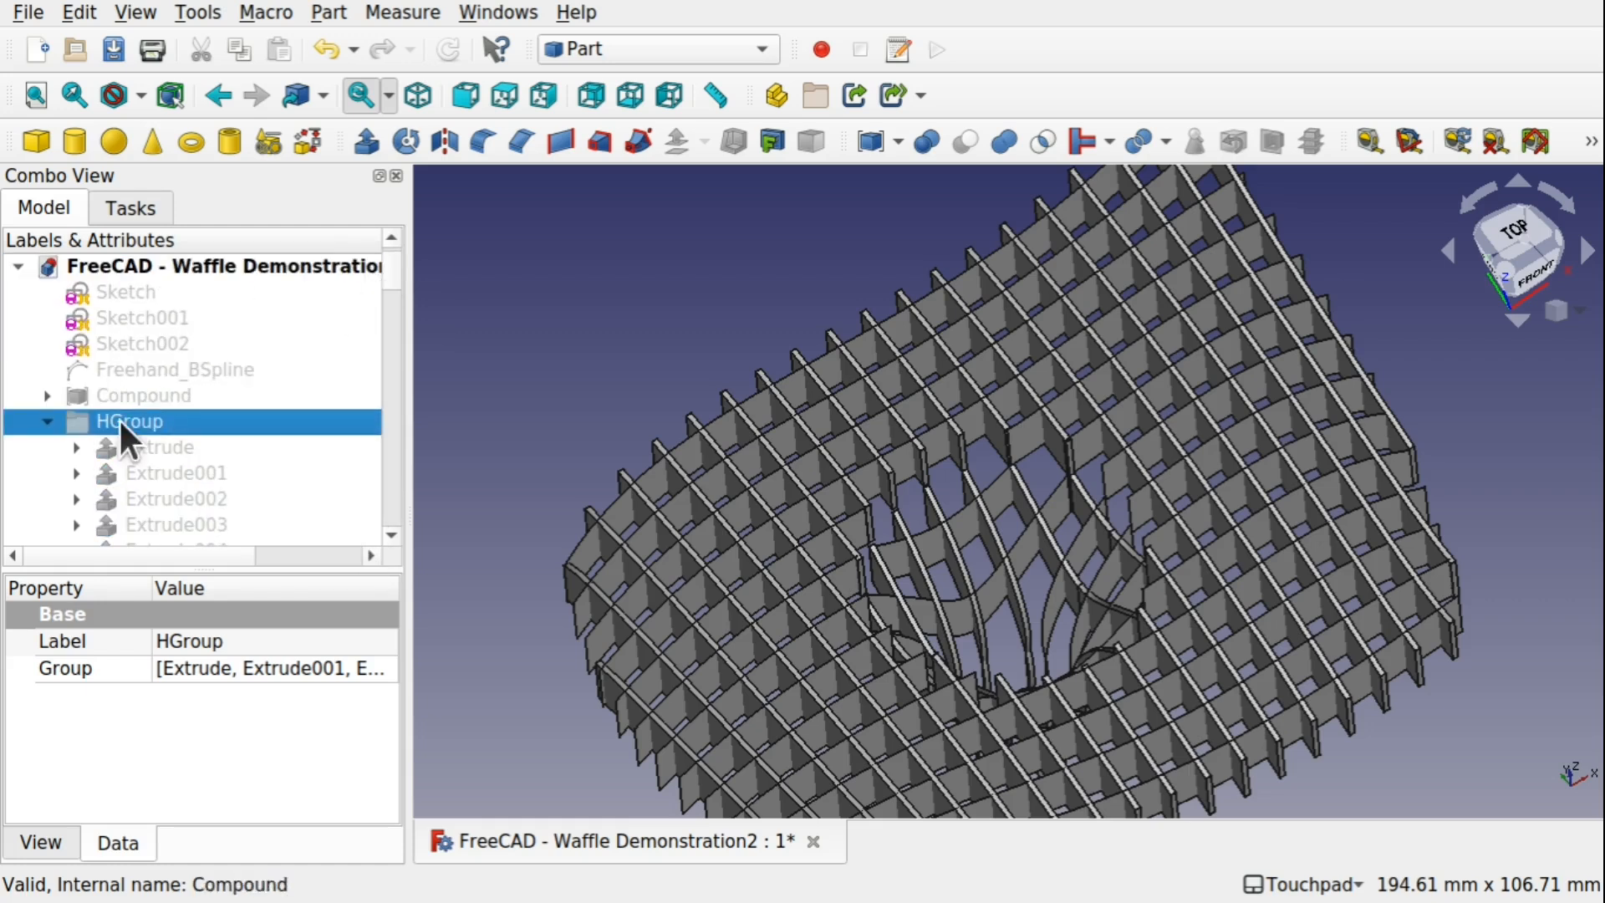
pyautogui.click(49, 420)
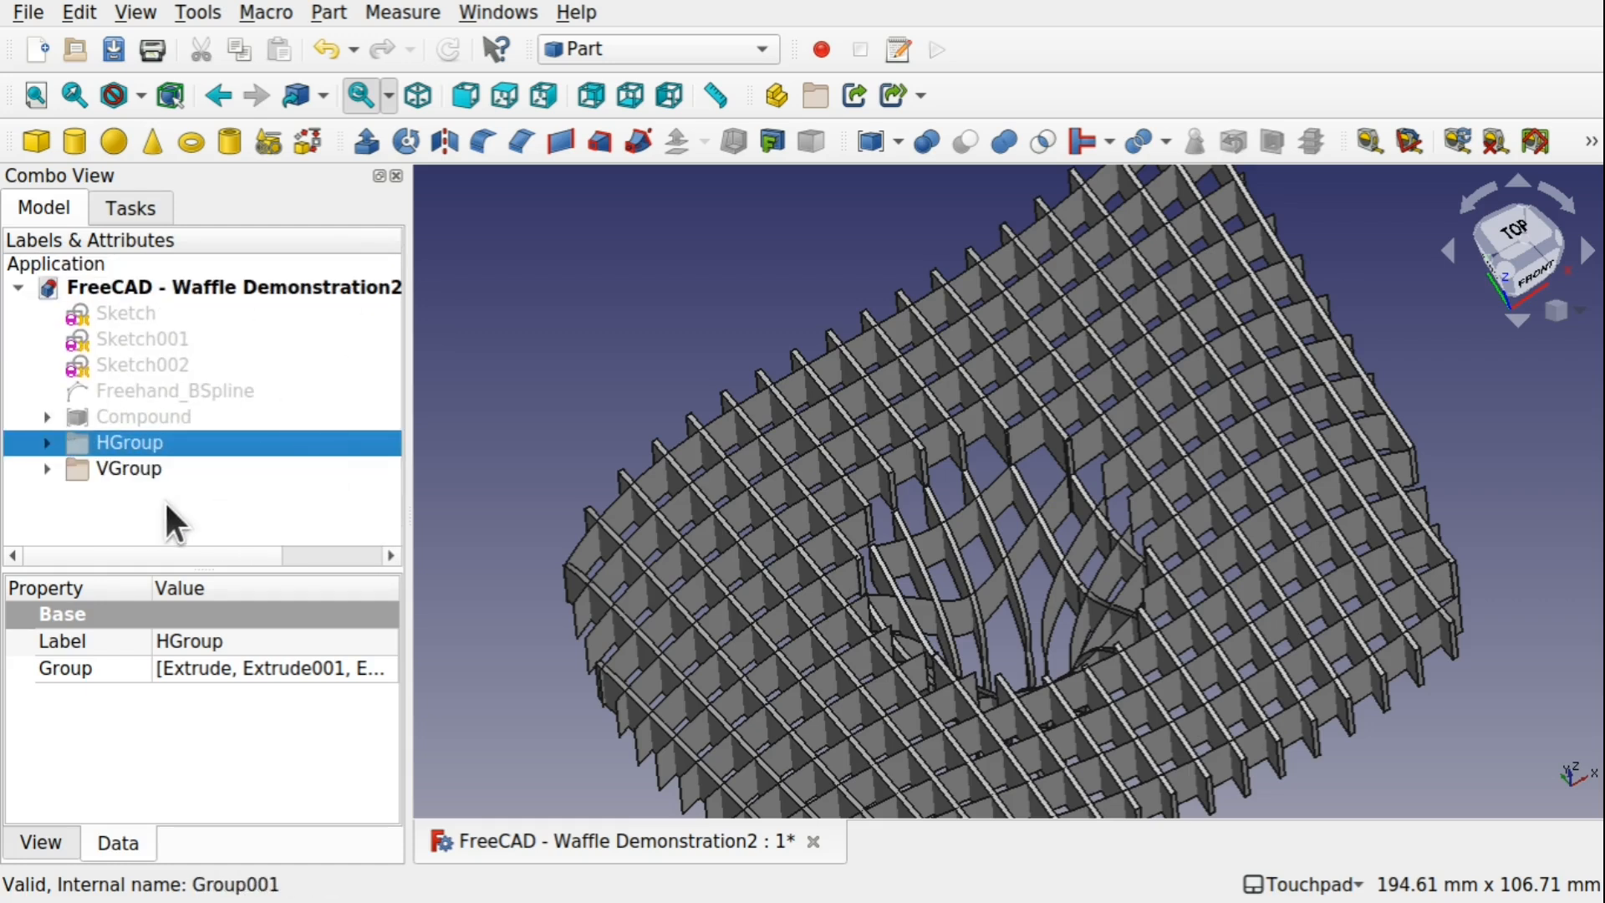
# Extrude all the VGroup extrusions, Extrude039 through Extrude067, by 1 mm along the Y direction
pyautogui.click(109, 472)
pyautogui.click(49, 469)
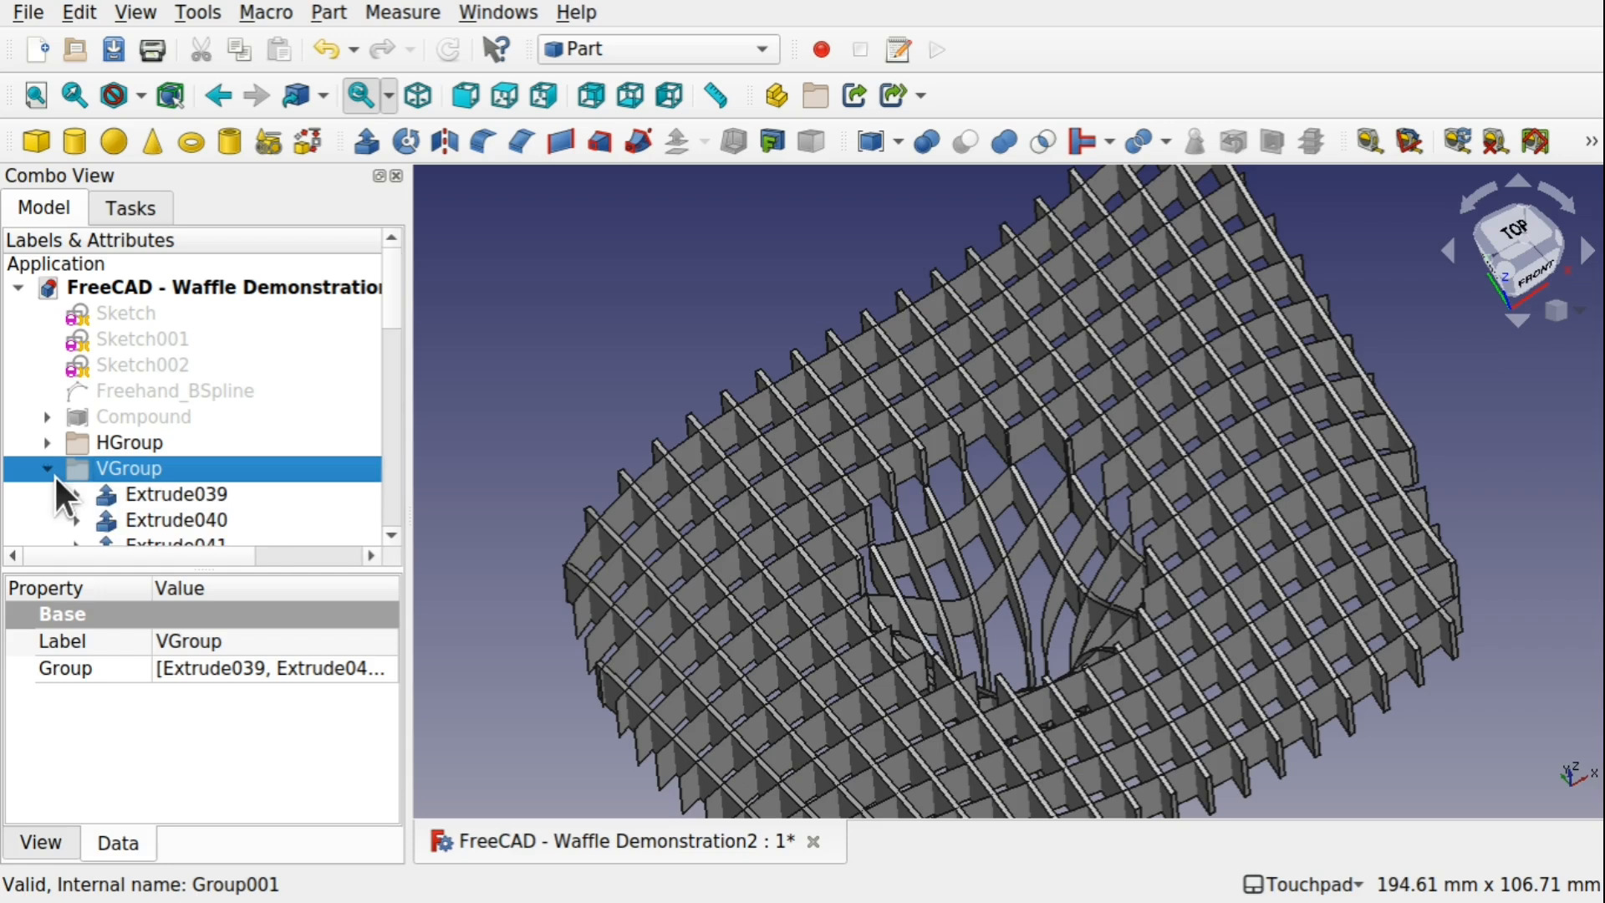
pyautogui.click(209, 499)
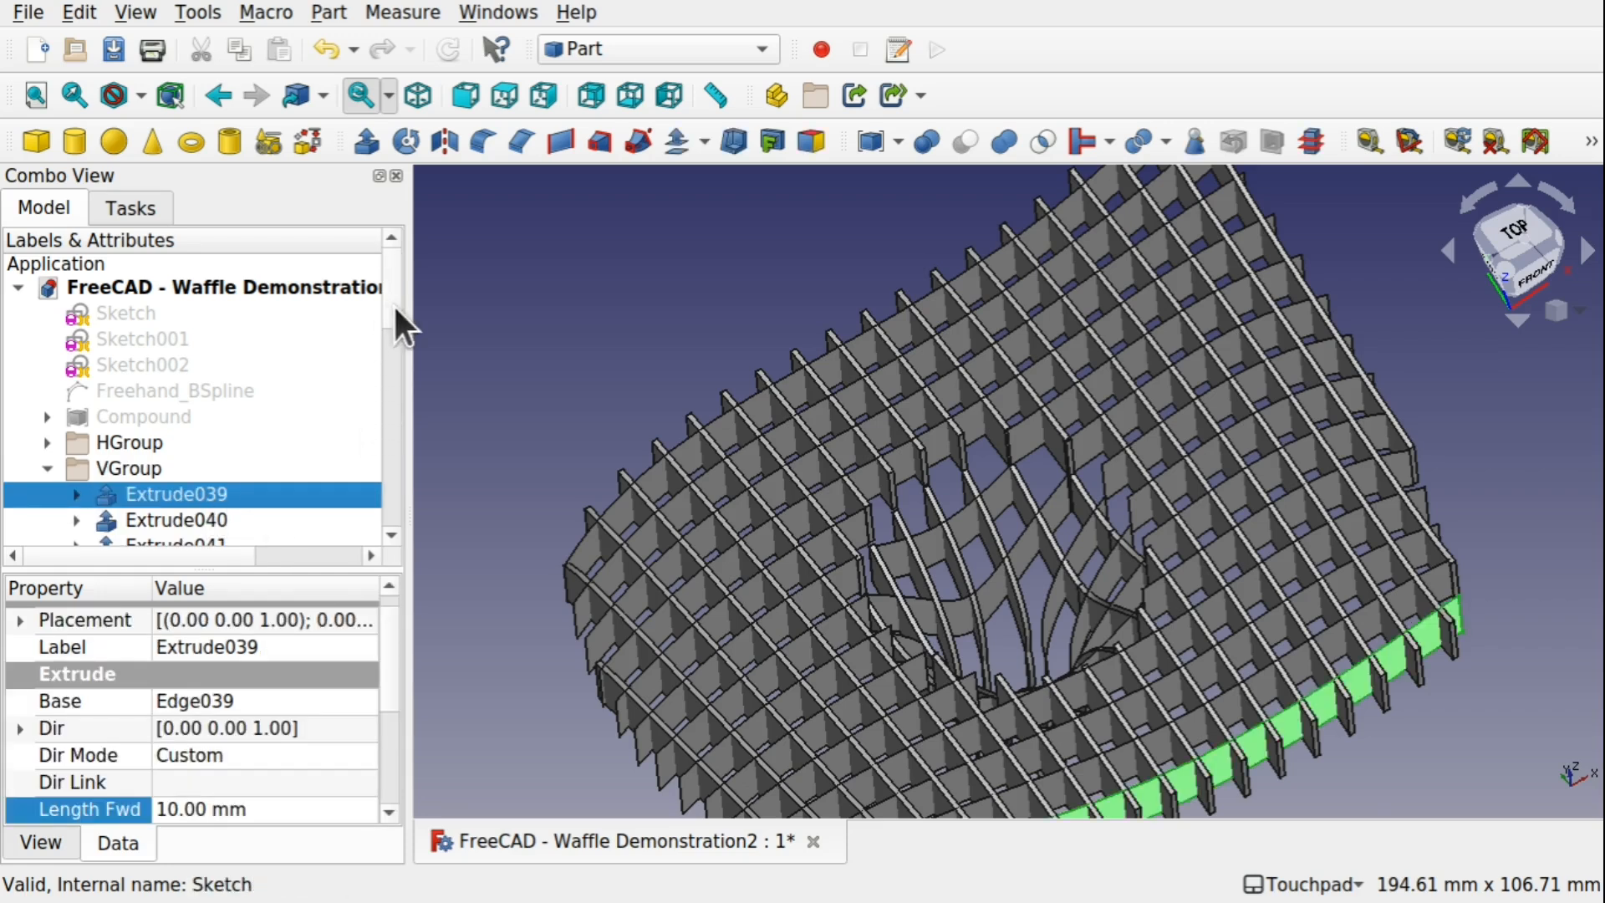
pyautogui.moveTo(393, 311); pyautogui.dragTo(400, 514)
pyautogui.keyDown('shift'); pyautogui.click(210, 522); pyautogui.keyUp('shift')
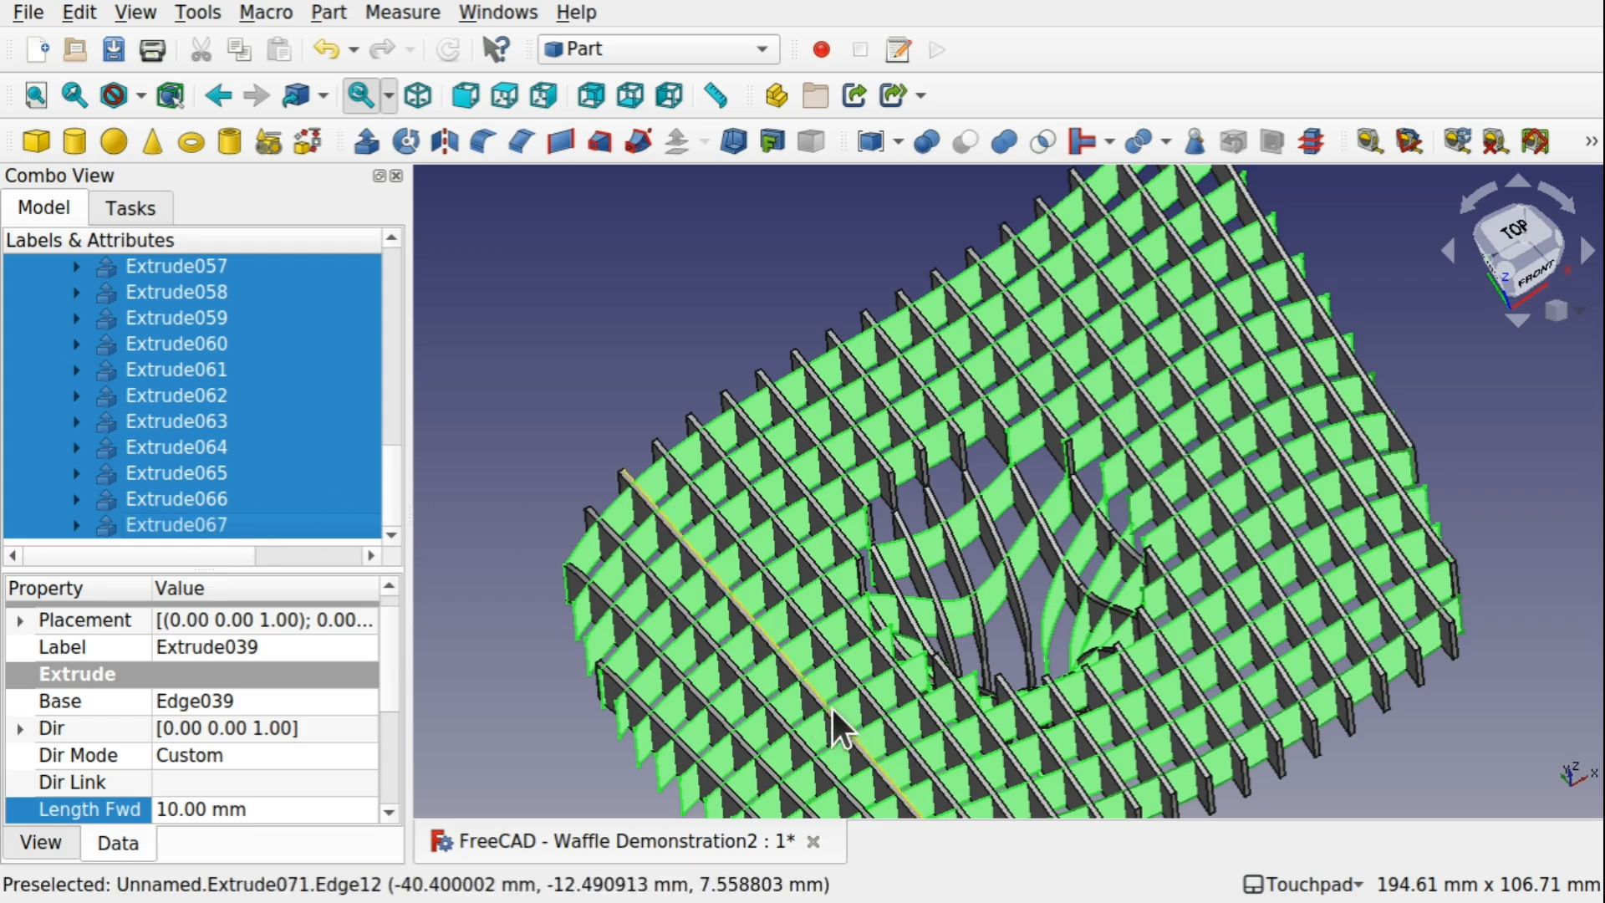
pyautogui.click(371, 143)
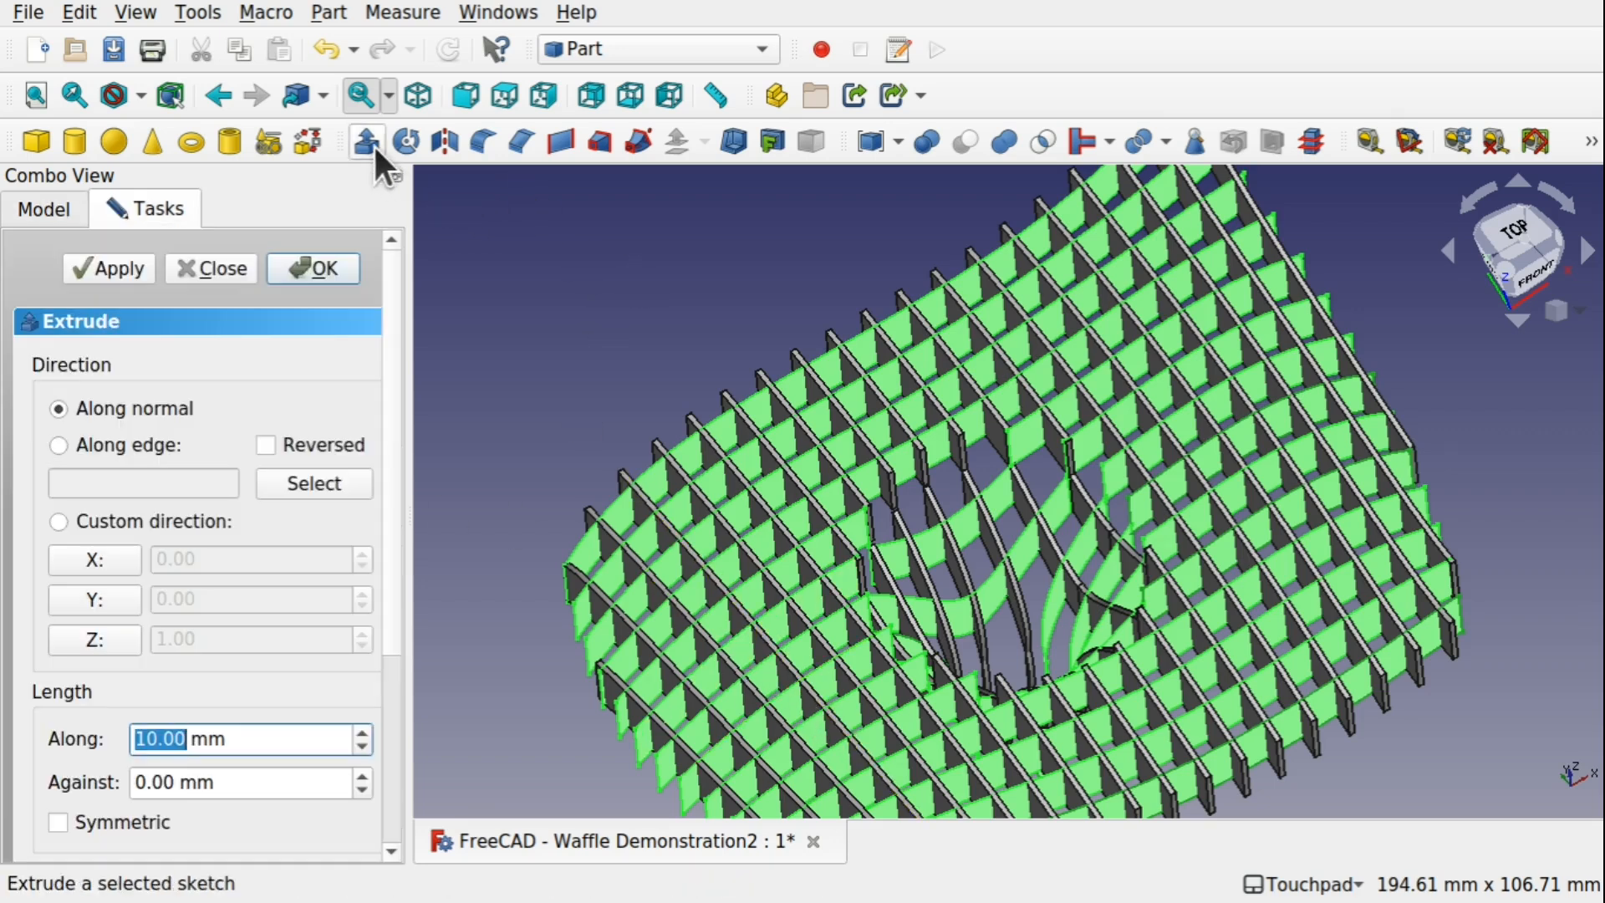
pyautogui.click(102, 597)
pyautogui.click(155, 740)
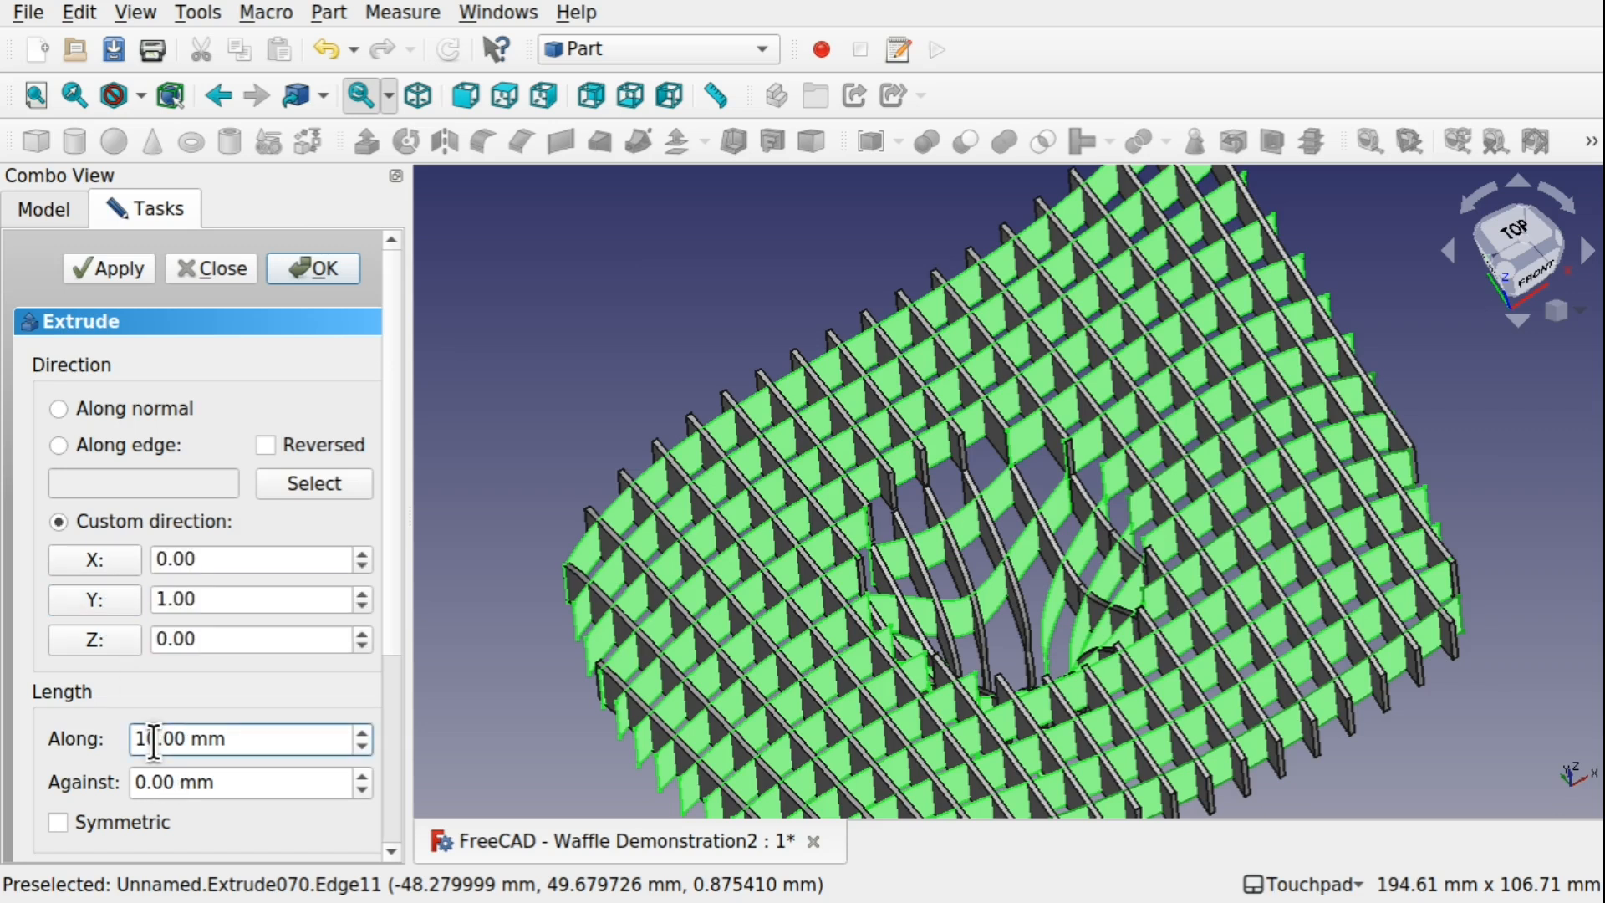
pyautogui.press('Delete')
pyautogui.click(332, 265)
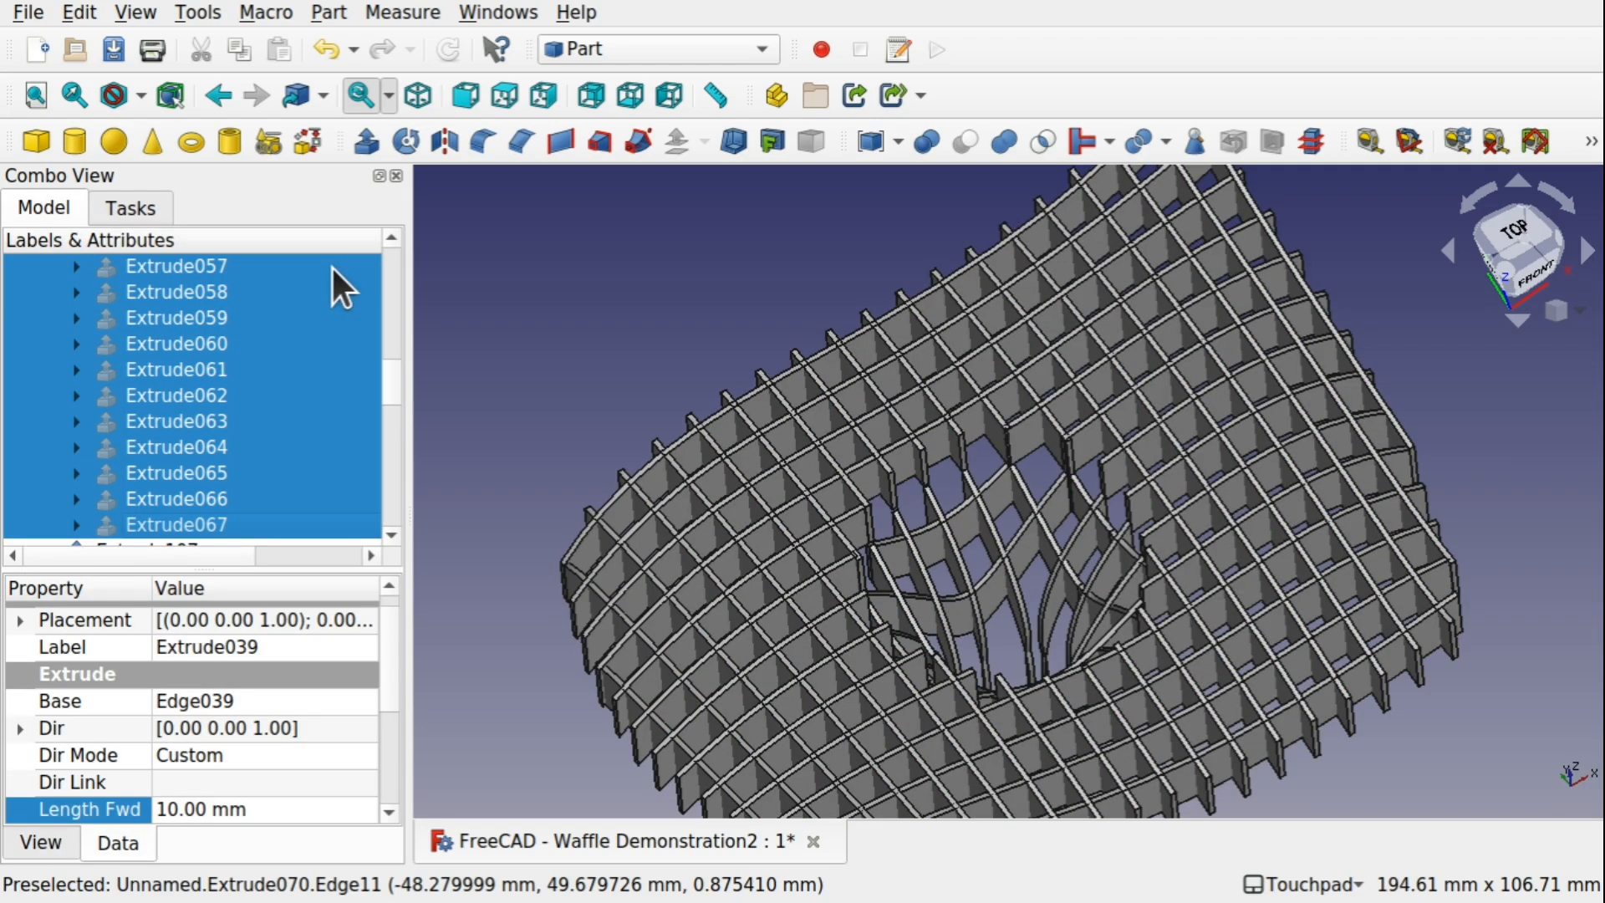
# Show the Compound surface together with the thickened waffle structure and inspect how they fit from several angles
pyautogui.keyDown('shift'); pyautogui.moveTo(935, 570); pyautogui.dragTo(871, 445); pyautogui.keyUp('shift')
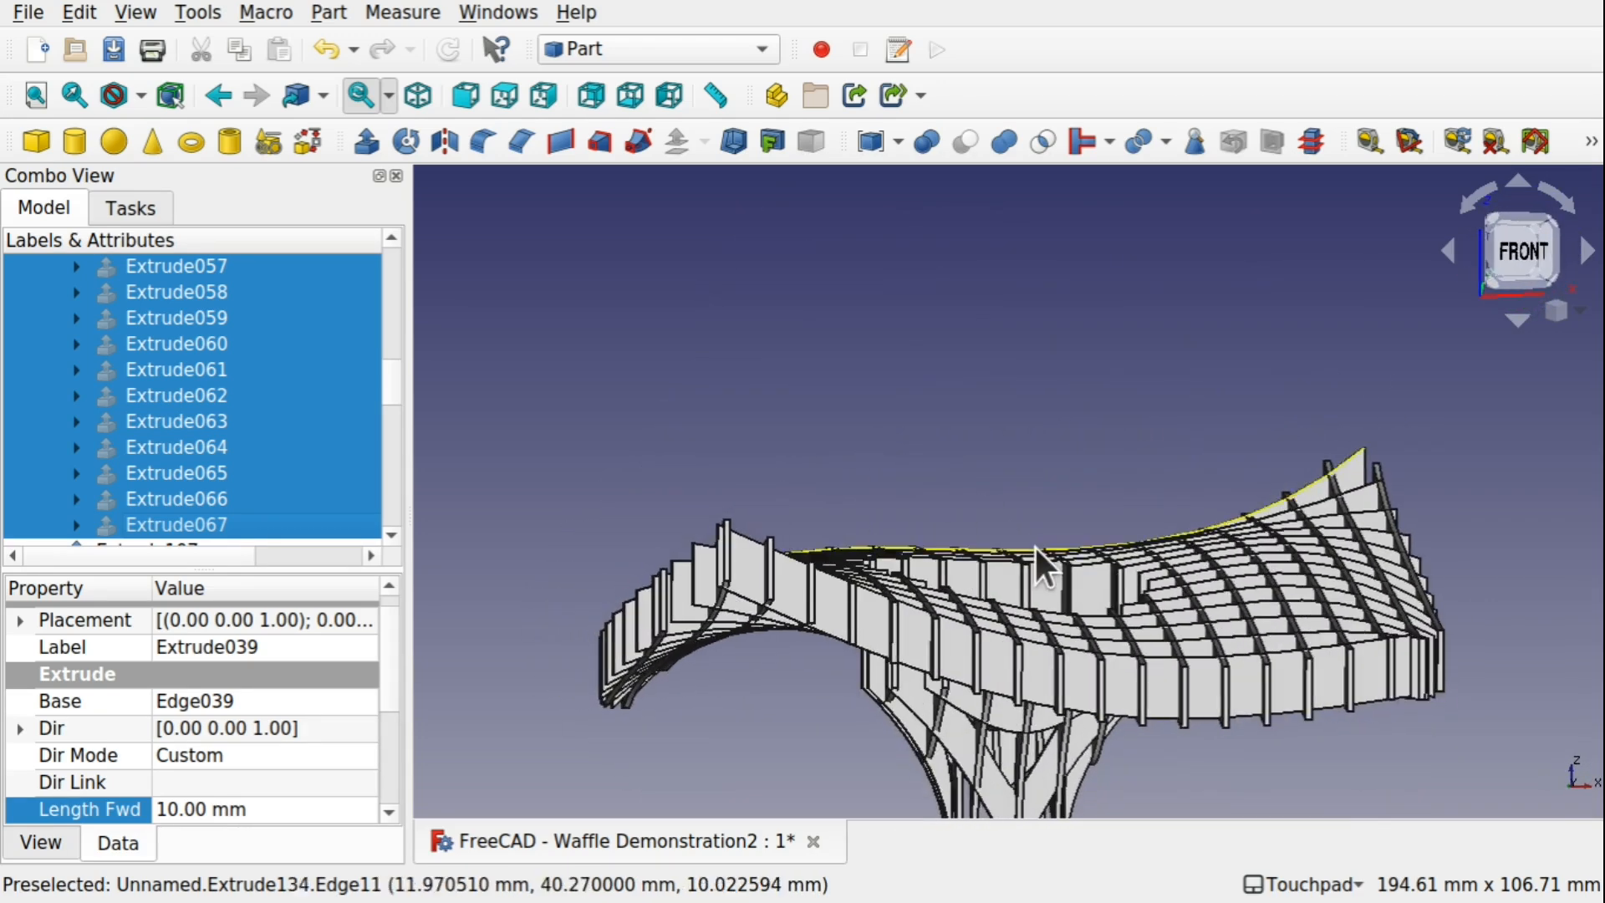
pyautogui.scroll(-4, 1032, 549)
pyautogui.scroll(3, 1035, 553)
pyautogui.keyDown('shift'); pyautogui.moveTo(1035, 553); pyautogui.dragTo(1120, 501); pyautogui.keyUp('shift')
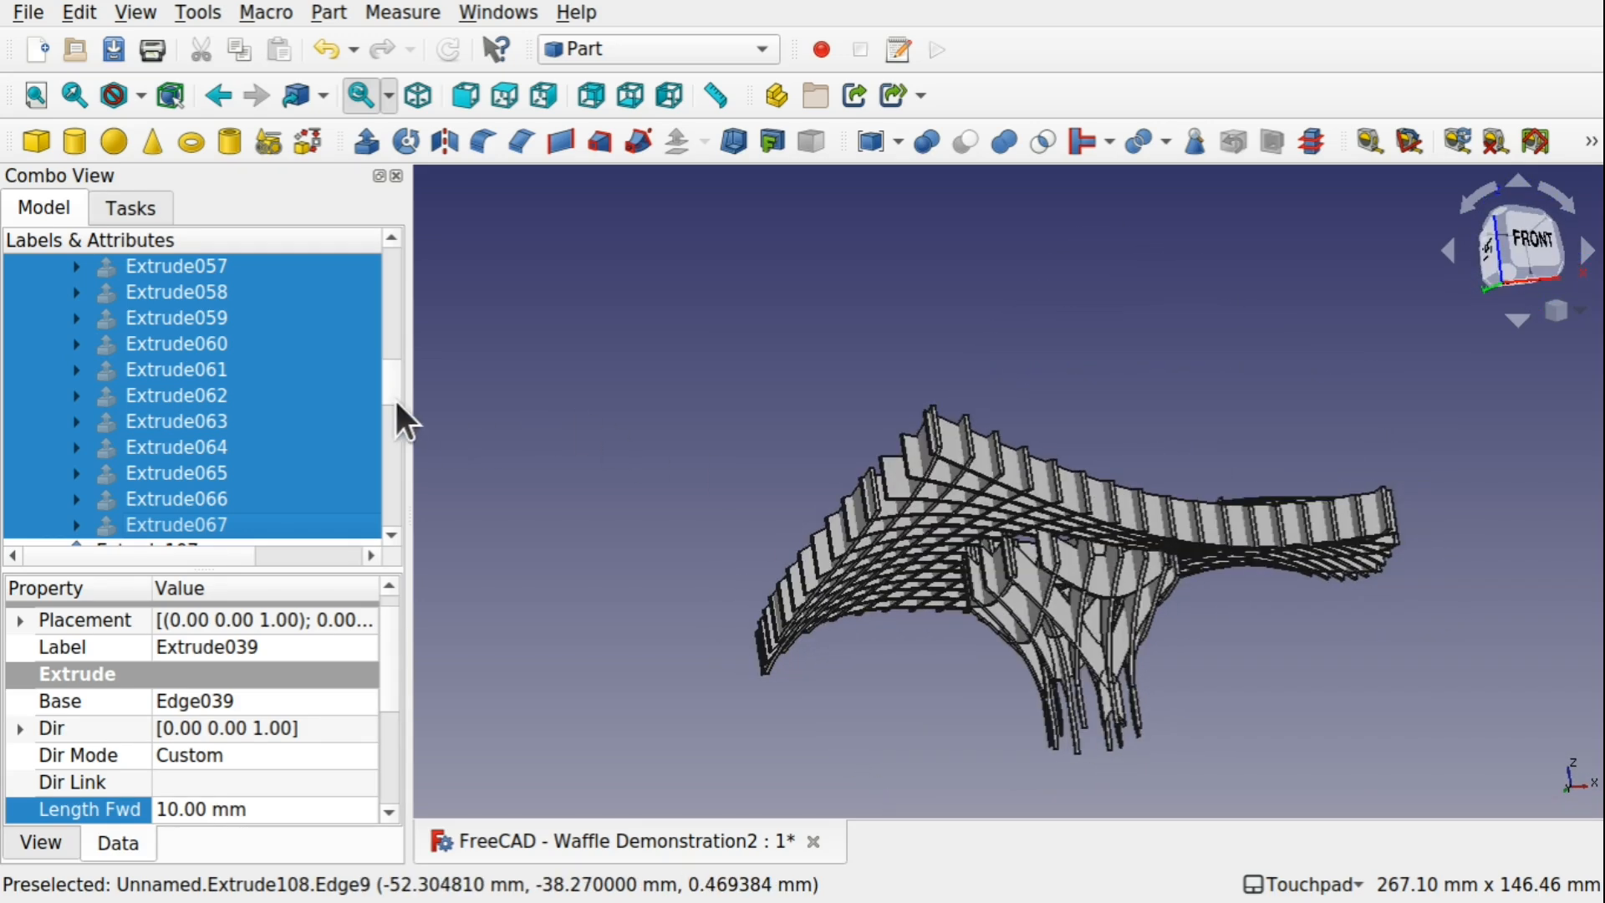
pyautogui.moveTo(393, 398); pyautogui.dragTo(368, 269)
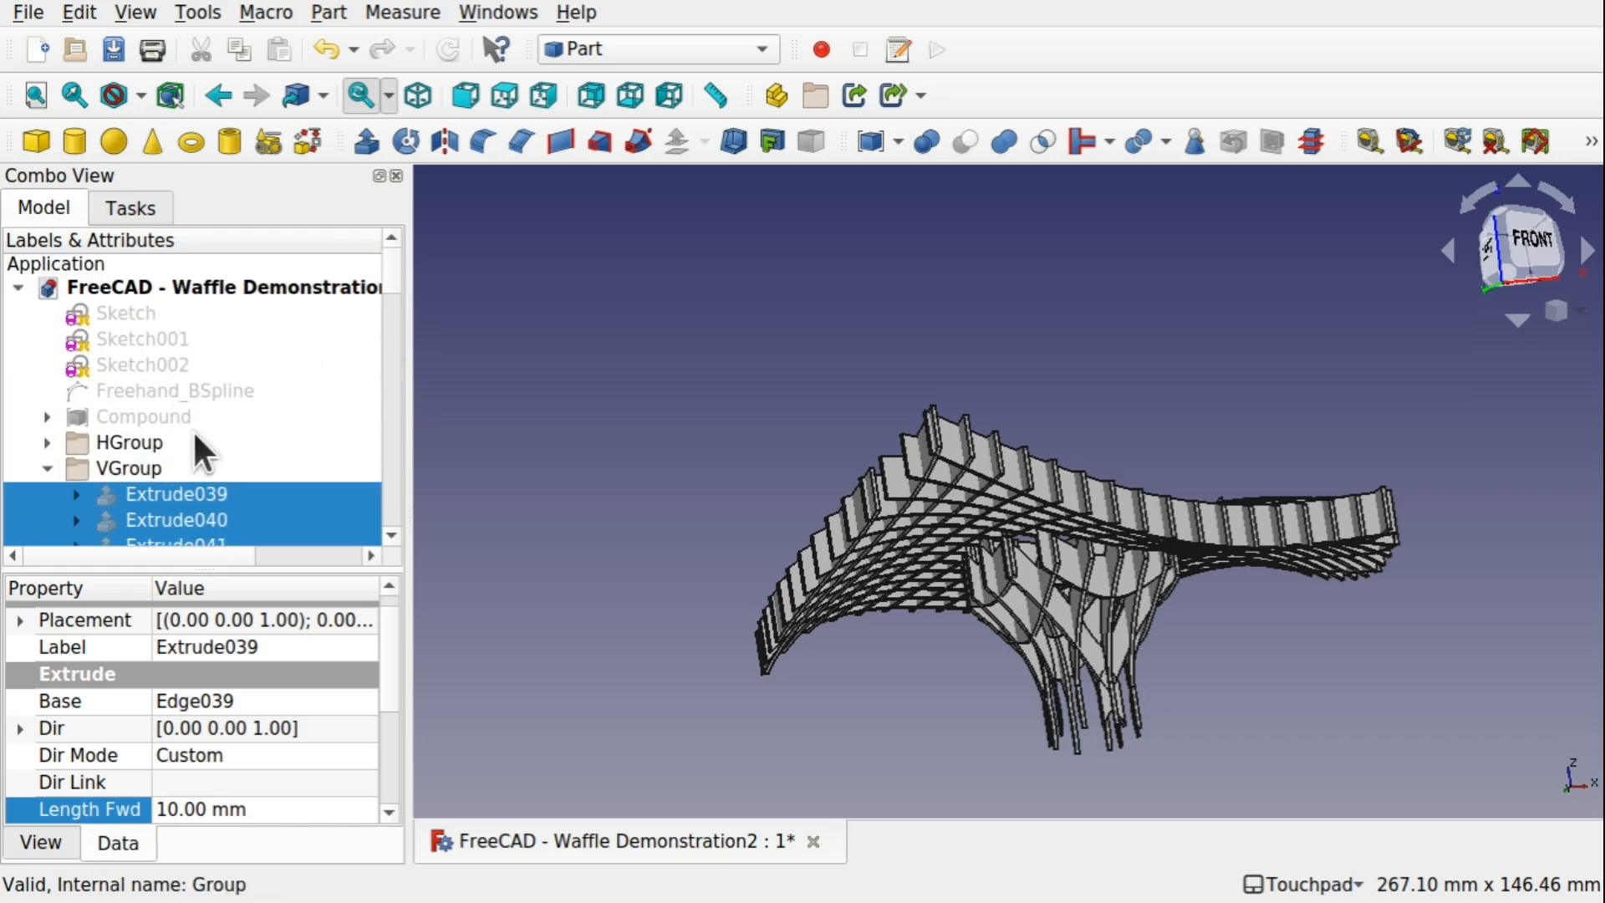
pyautogui.click(155, 409)
pyautogui.press('space')
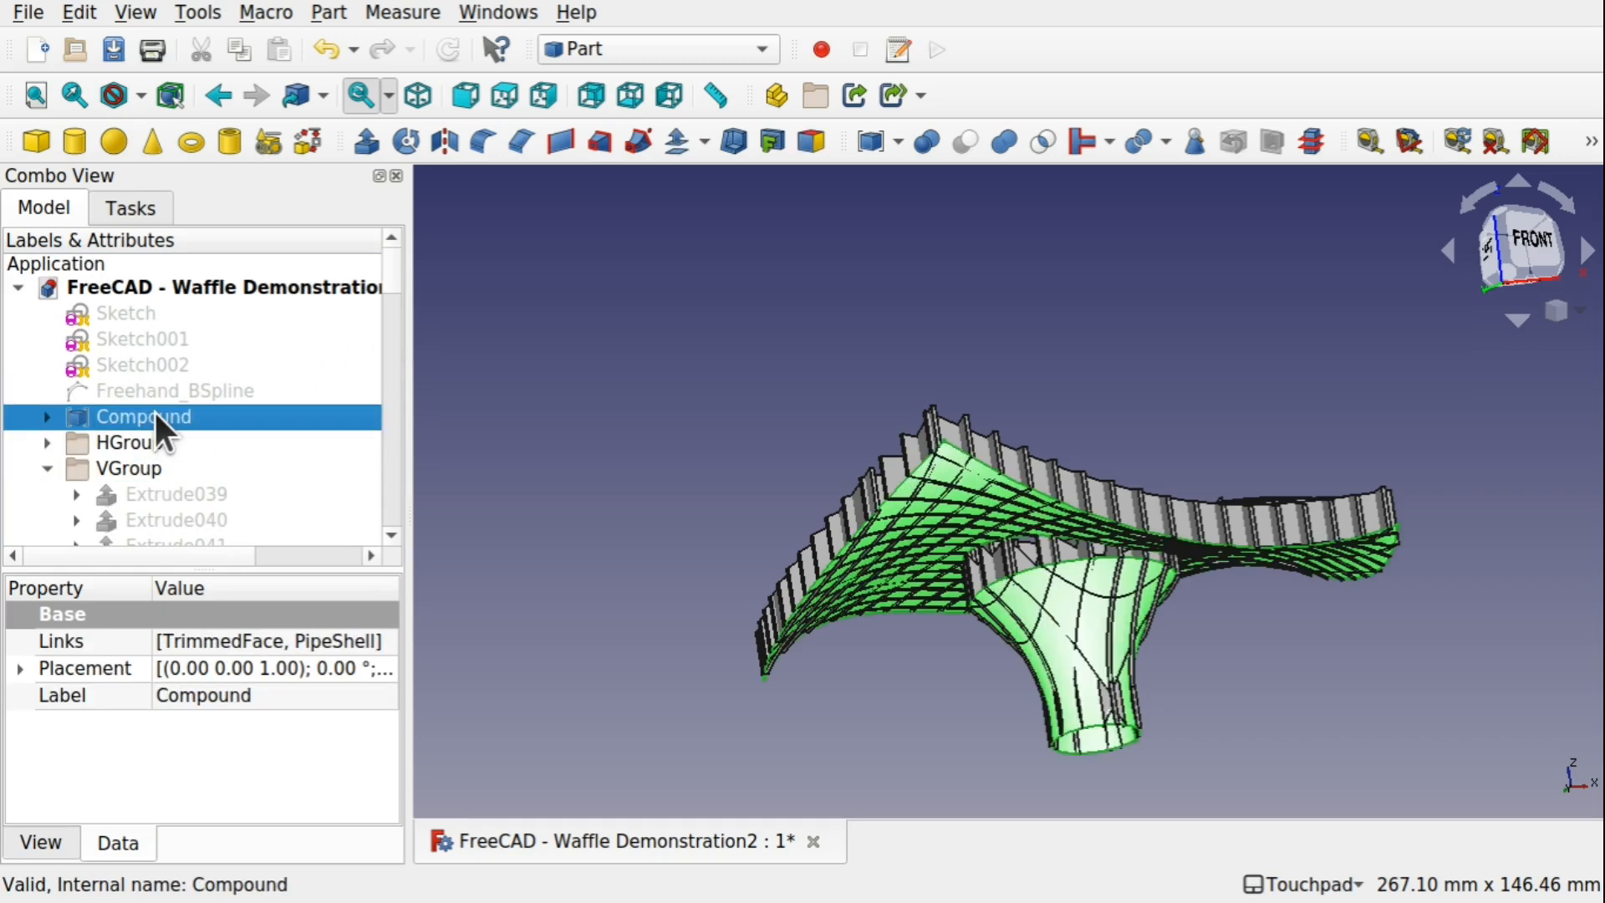
pyautogui.keyDown('shift'); pyautogui.moveTo(978, 465); pyautogui.dragTo(1075, 400); pyautogui.keyUp('shift')
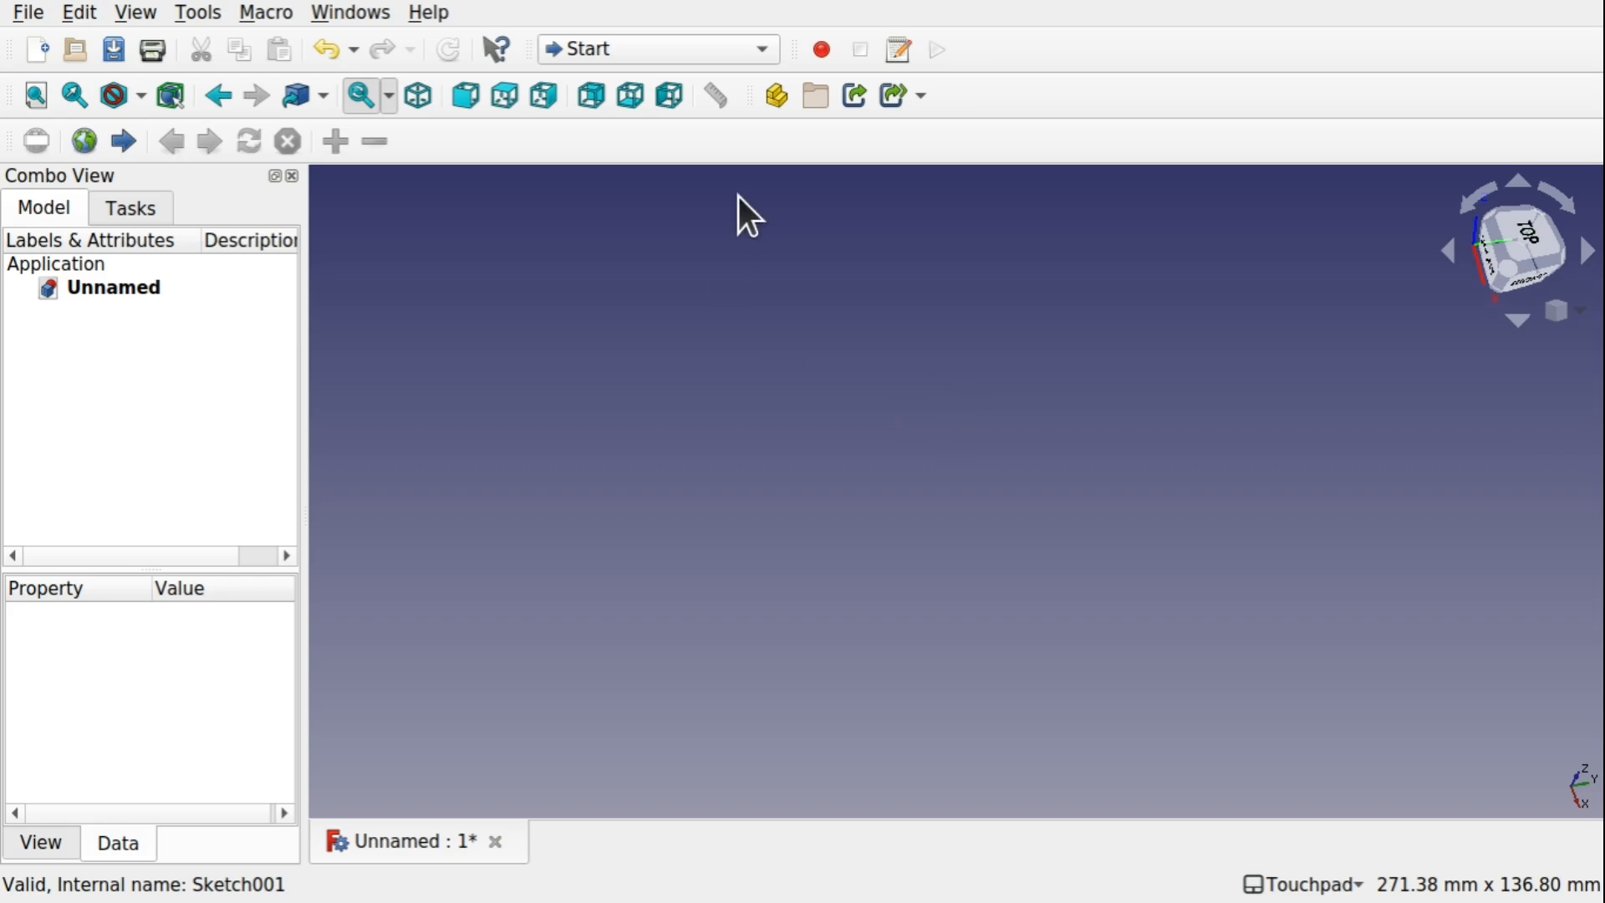
# Switch to the Sketcher workbench and create a new sketch on the XZ-plane of the empty document
pyautogui.click(629, 49)
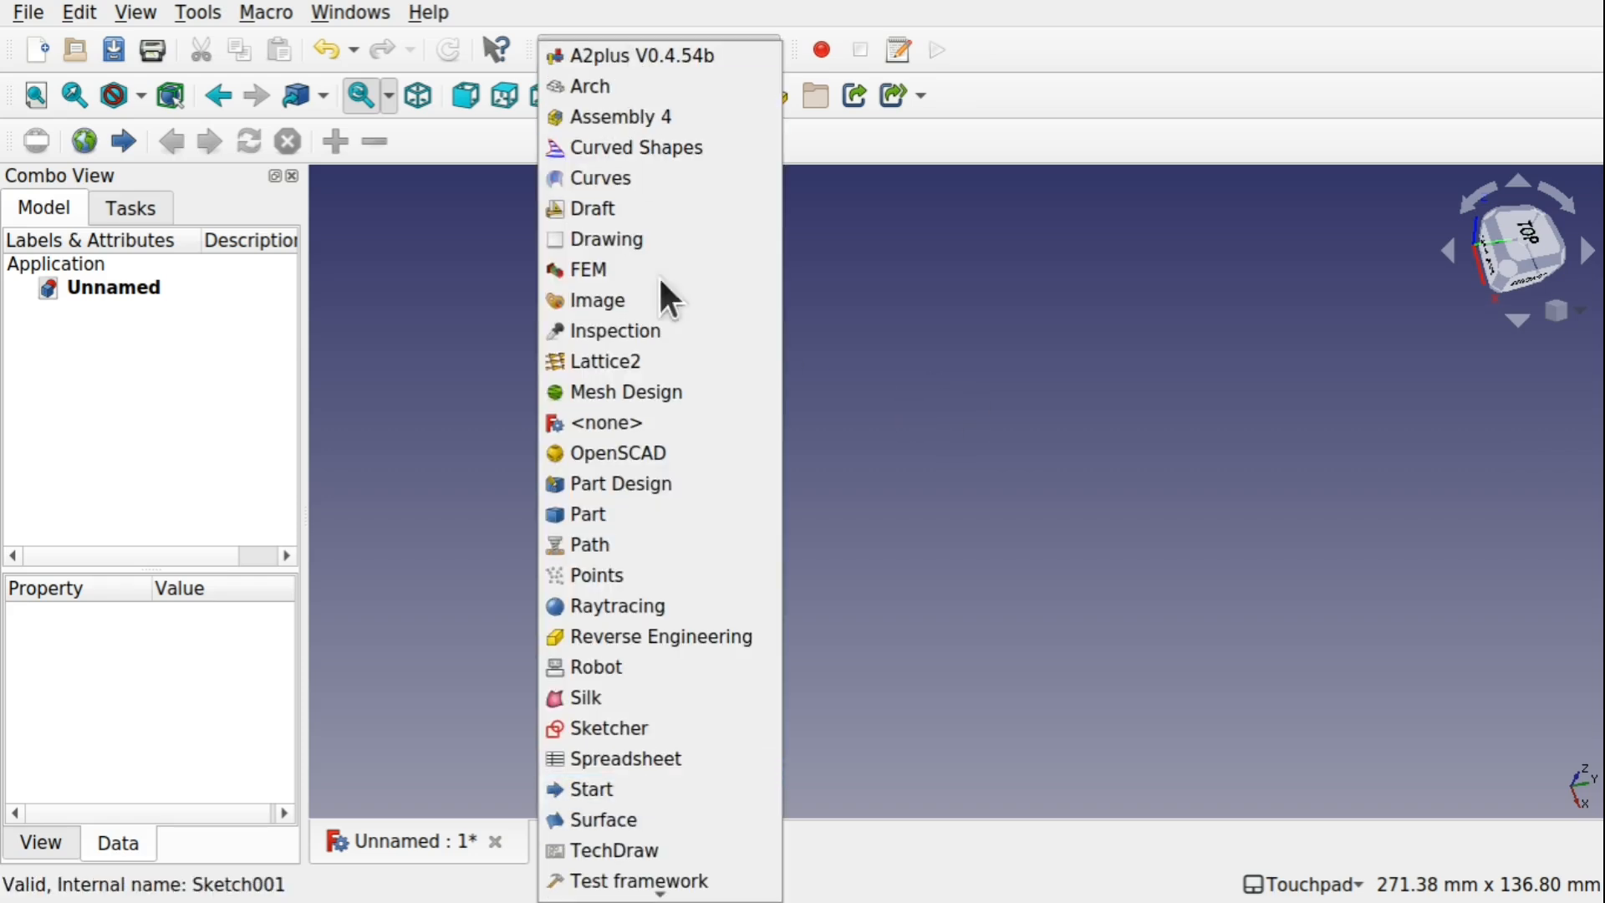
pyautogui.click(662, 726)
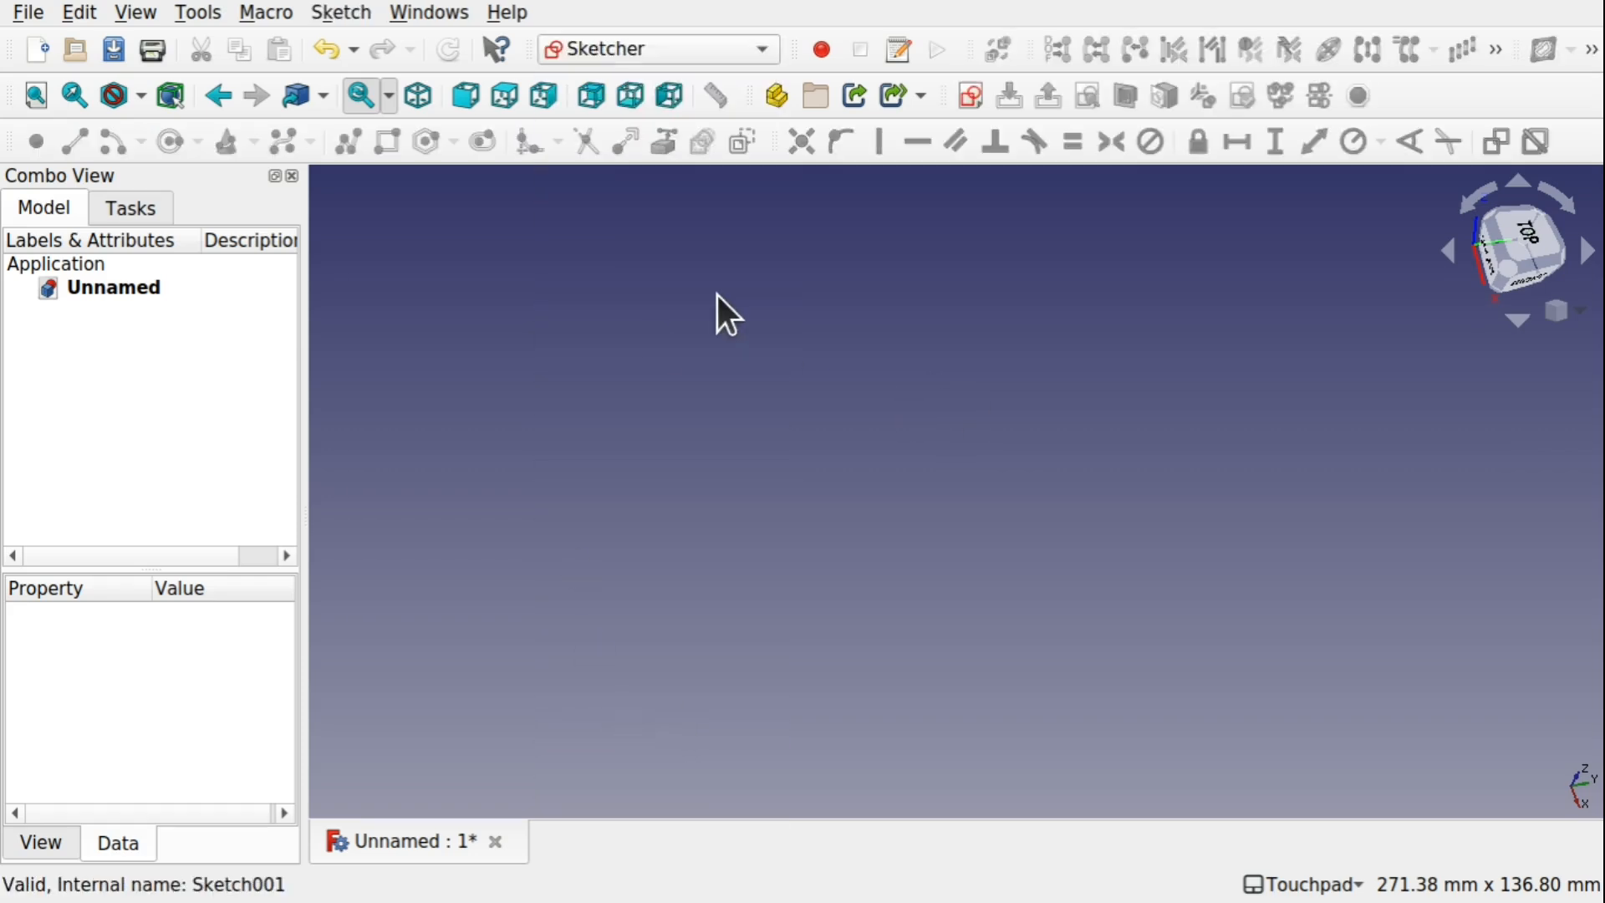
pyautogui.click(959, 100)
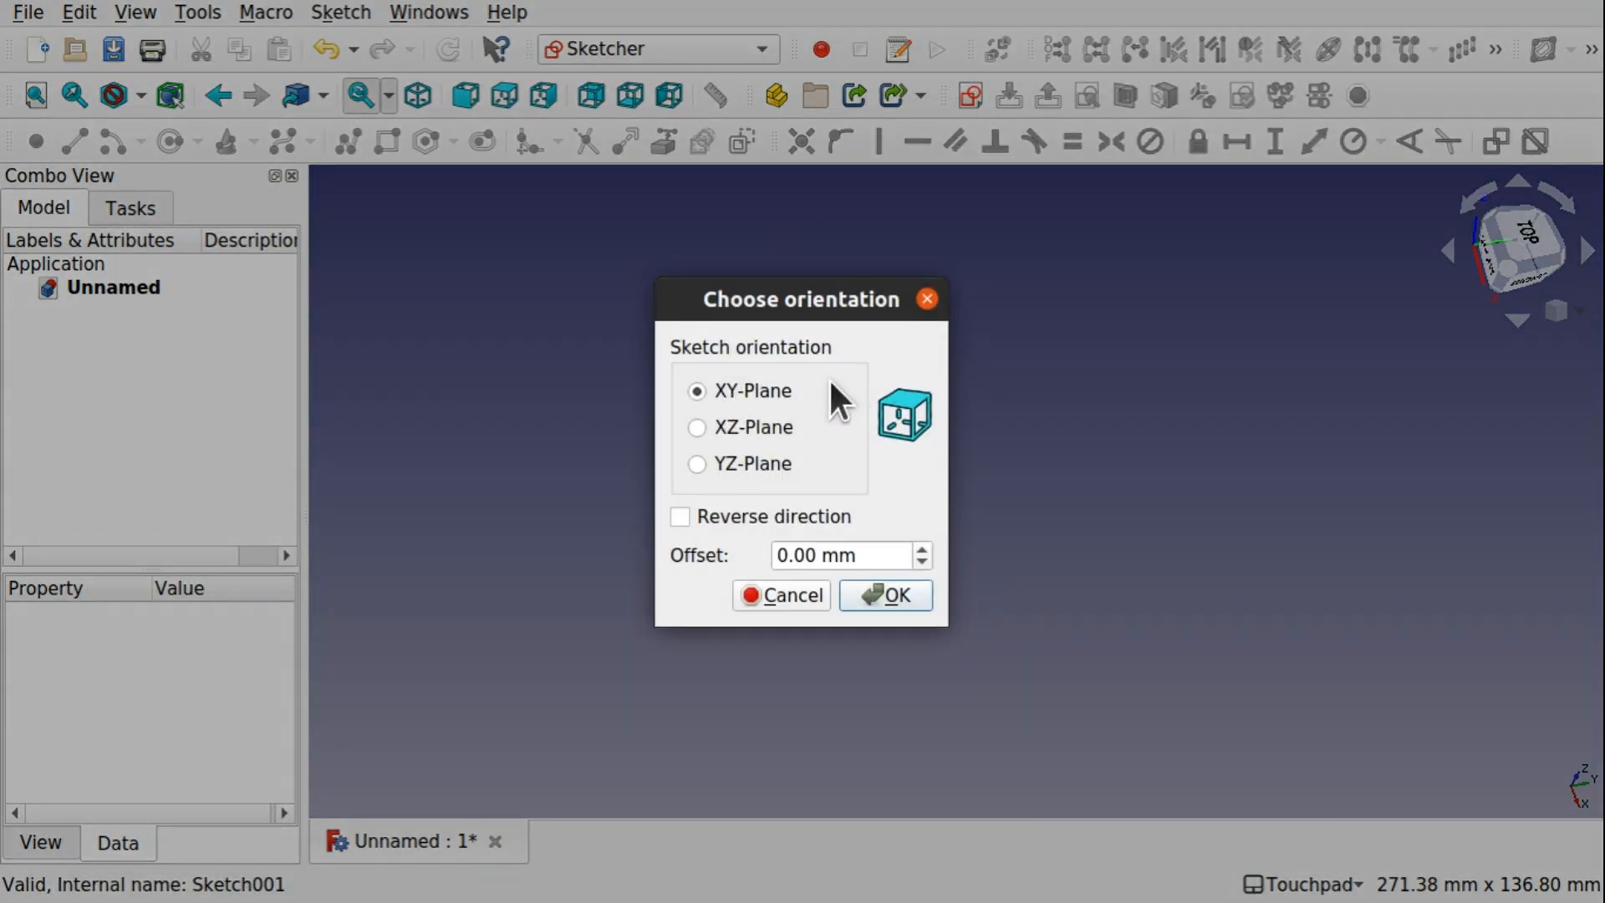
pyautogui.click(698, 431)
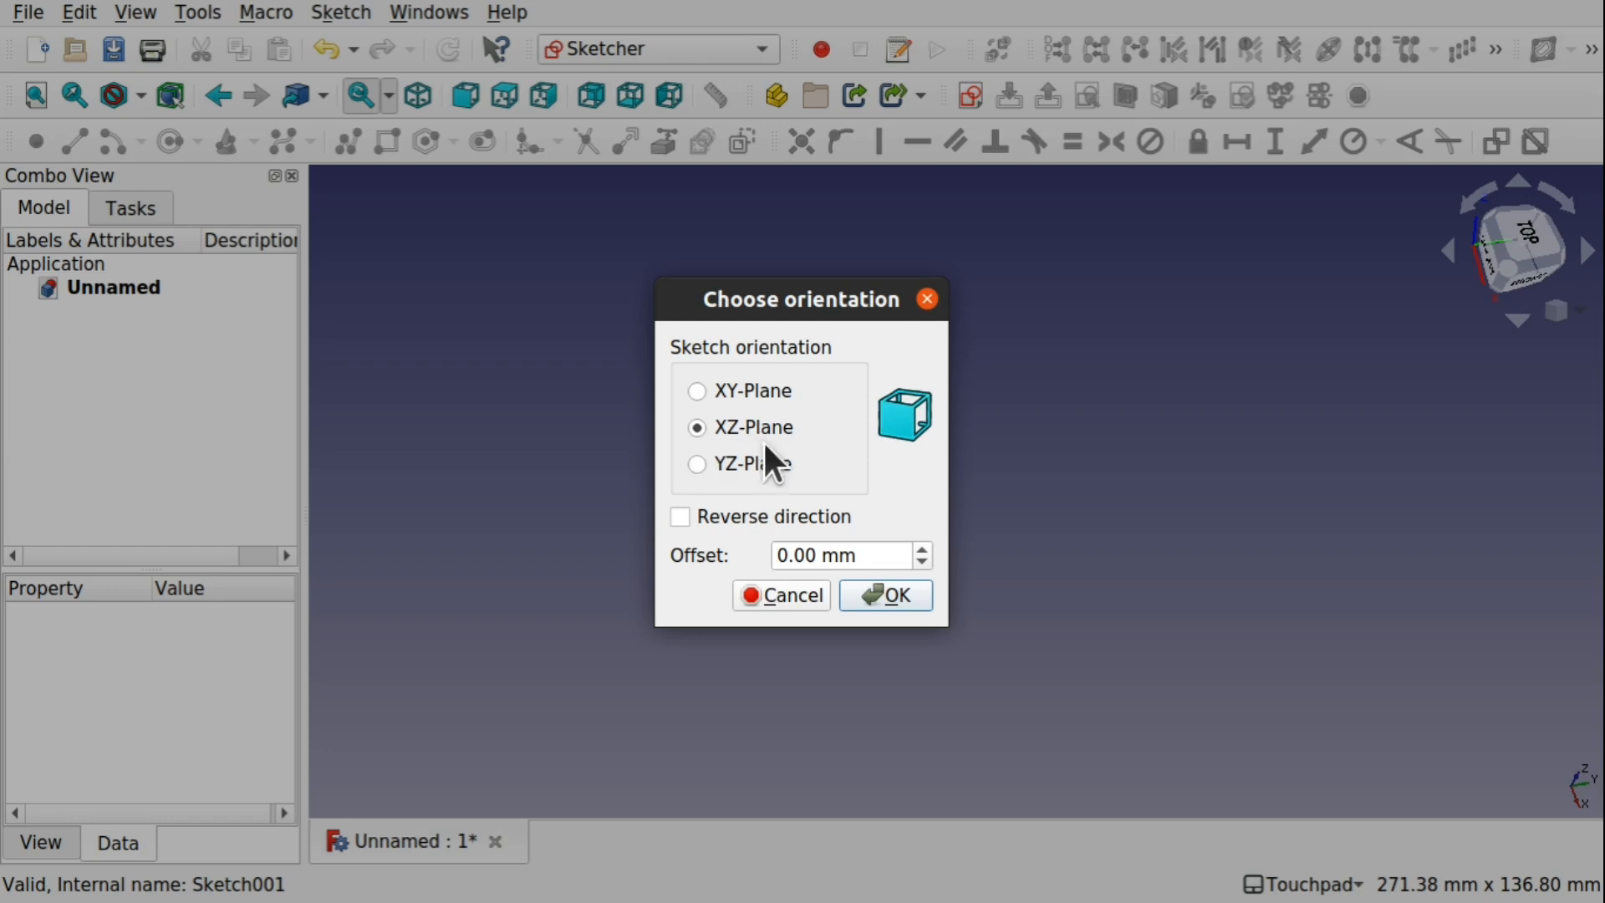
pyautogui.click(896, 595)
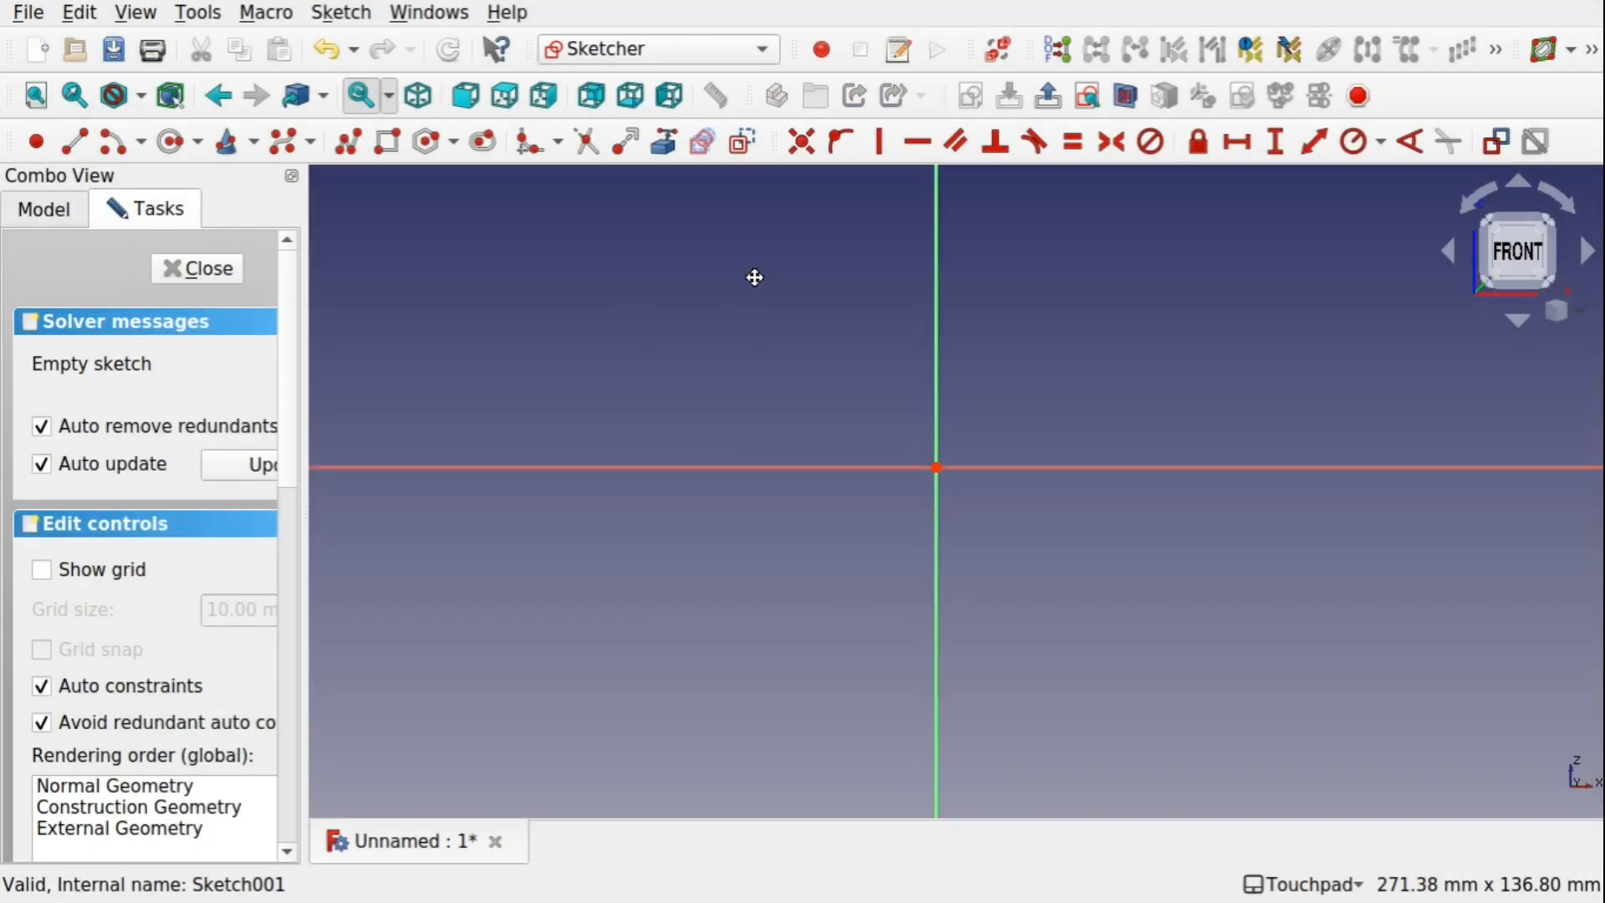
# Draw a closed B-spline airfoil-like outline from ten control points around the origin, starting on the horizontal axis, and close the sketch
pyautogui.click(487, 149)
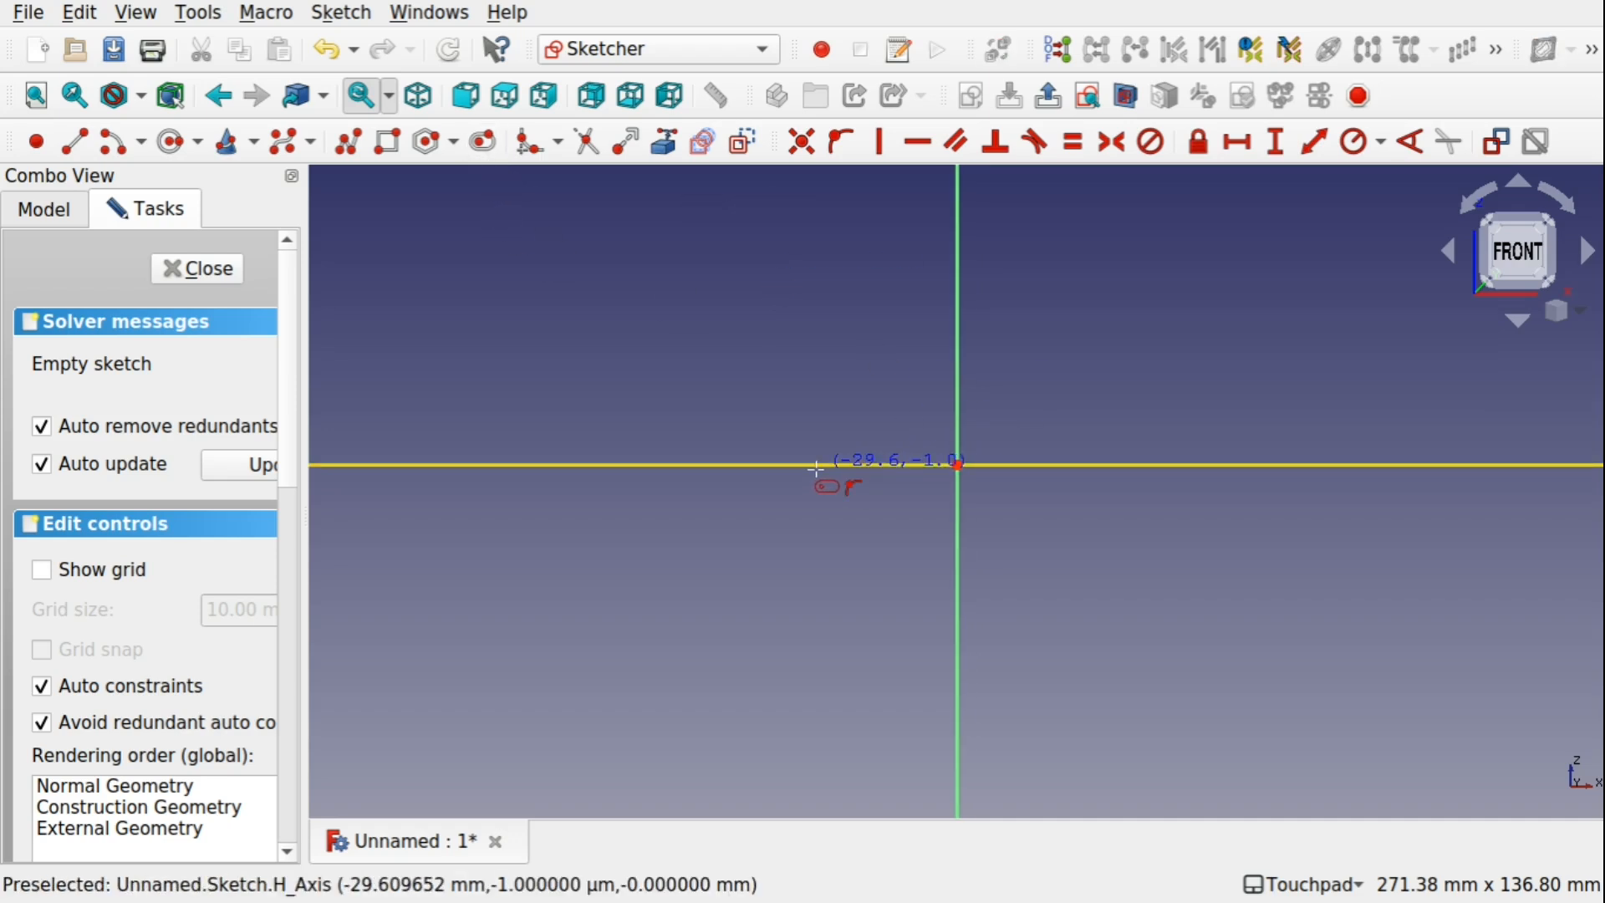
pyautogui.click(285, 143)
pyautogui.click(689, 465)
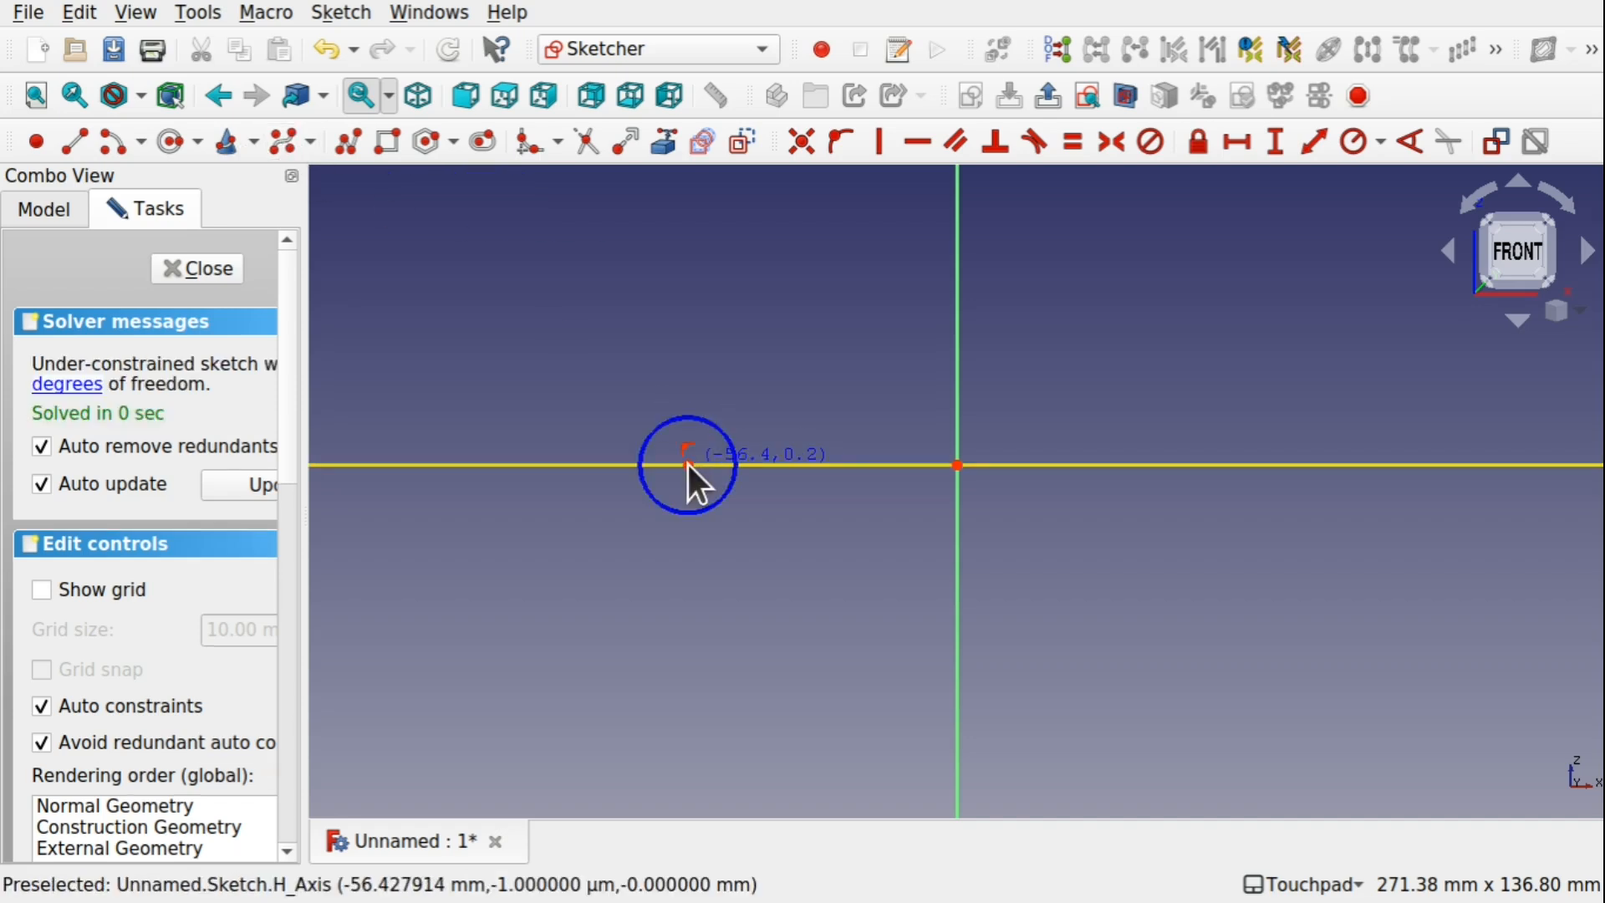
pyautogui.click(834, 396)
pyautogui.click(1021, 391)
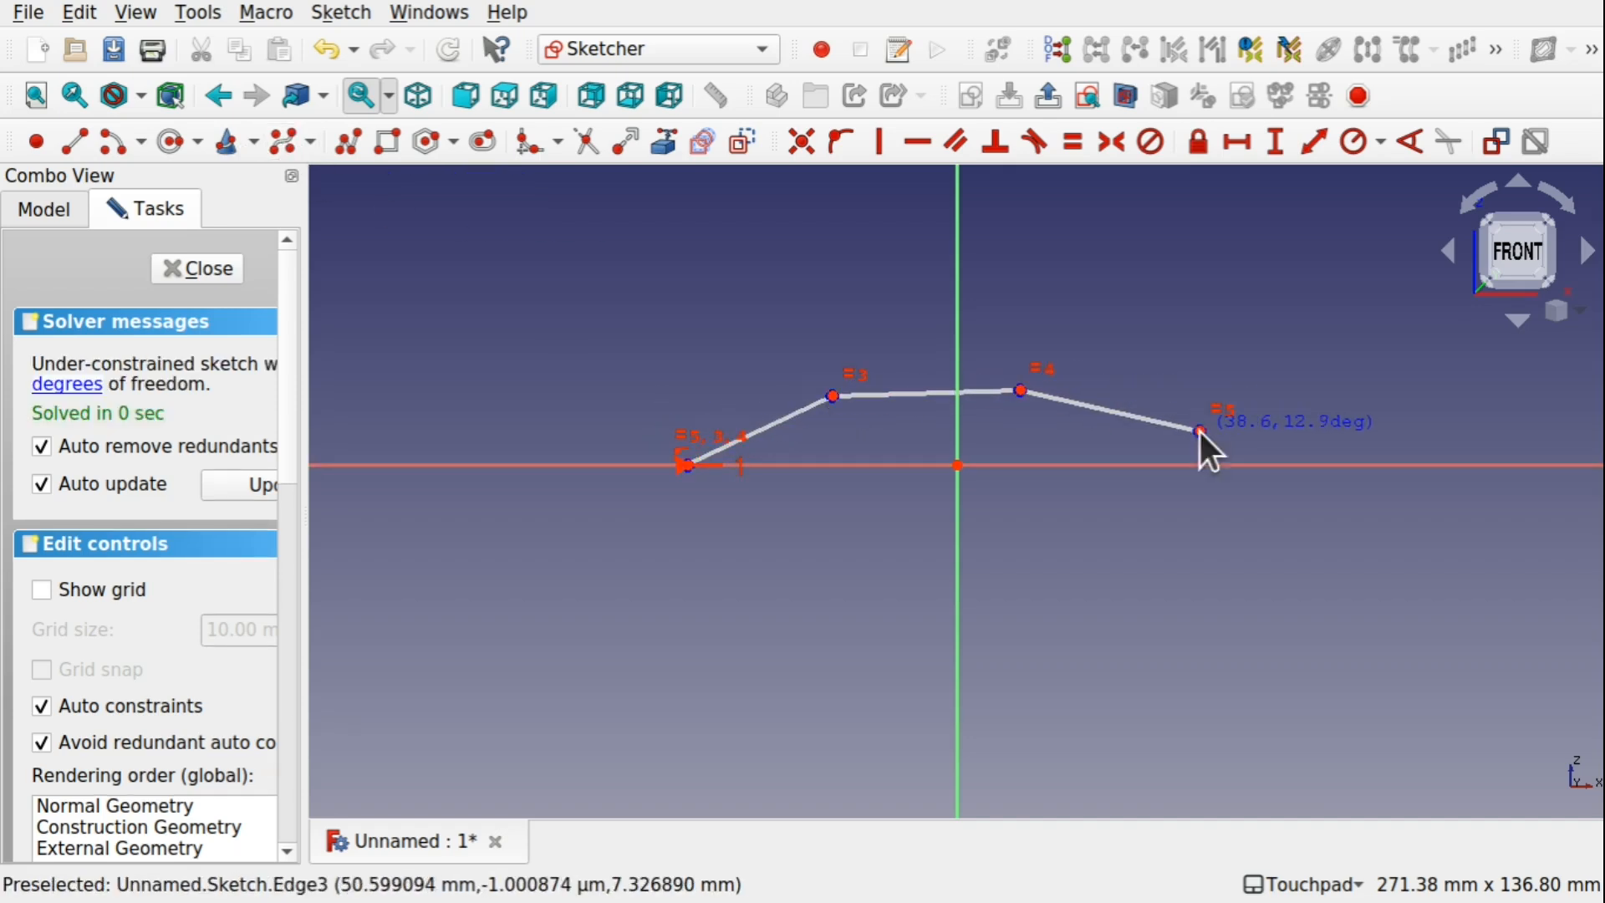
pyautogui.click(1201, 432)
pyautogui.click(1228, 515)
pyautogui.click(1113, 549)
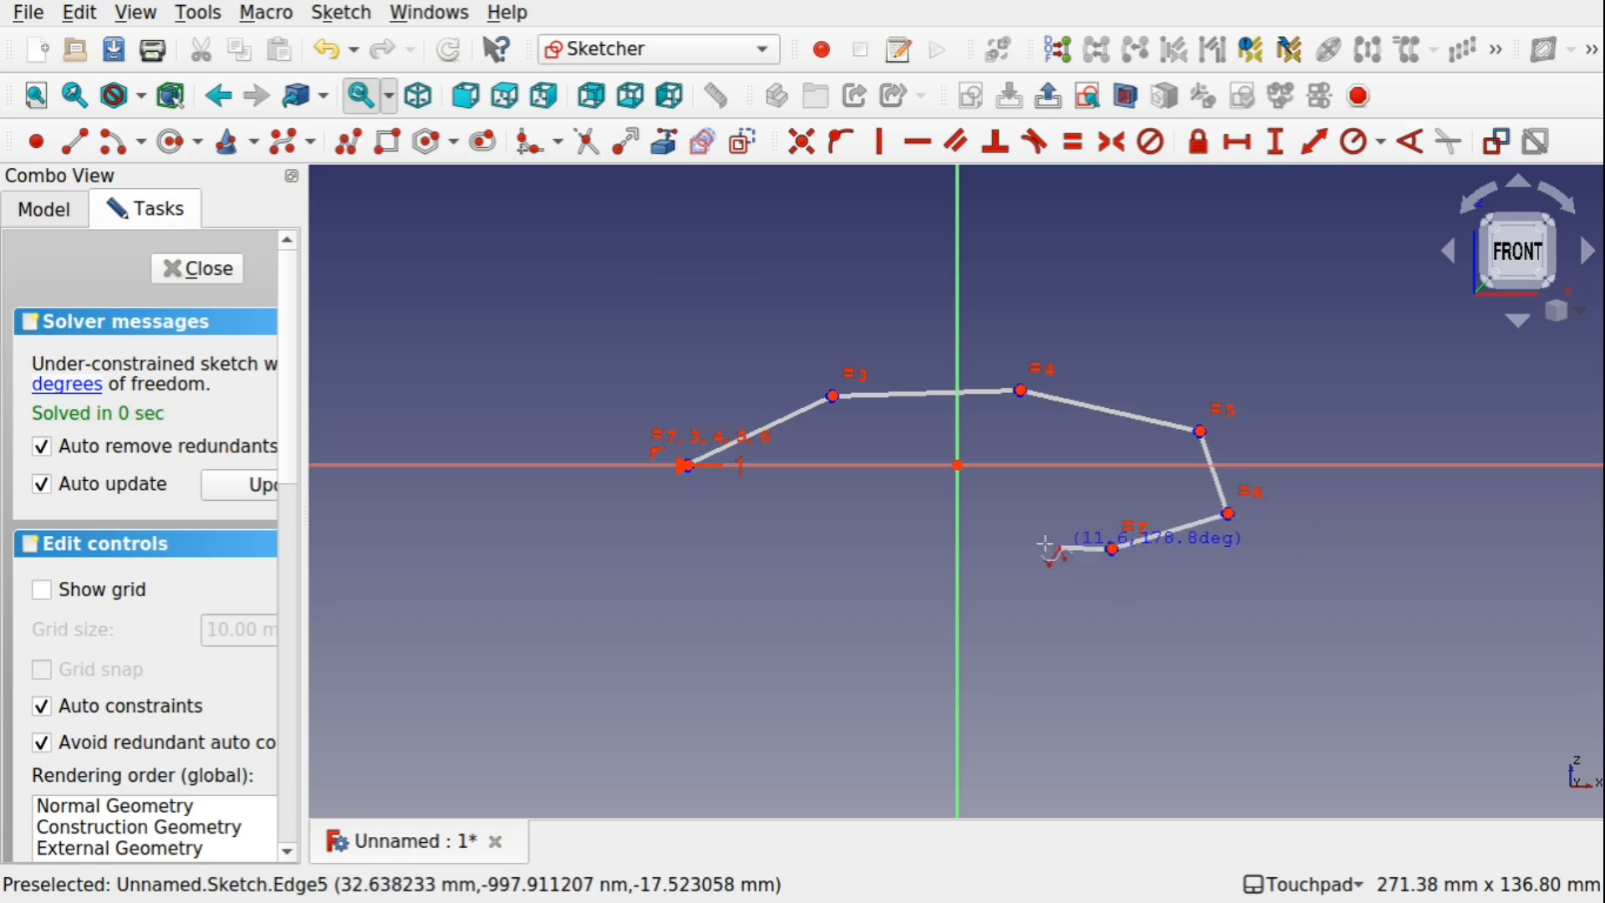
pyautogui.click(988, 523)
pyautogui.click(860, 516)
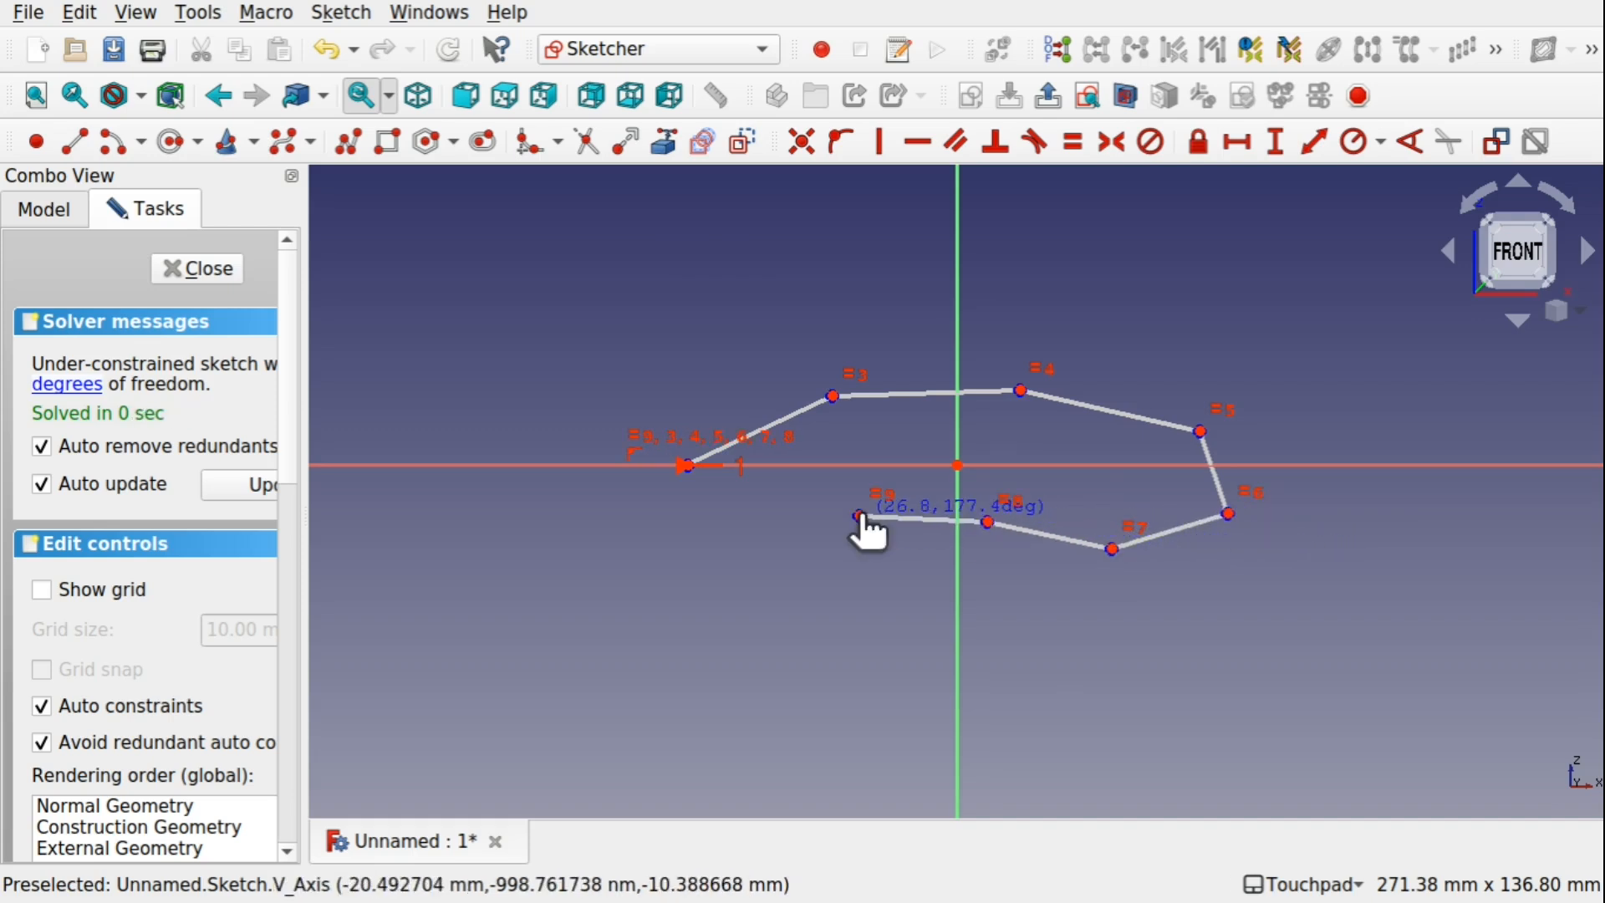
pyautogui.click(721, 556)
pyautogui.click(622, 510)
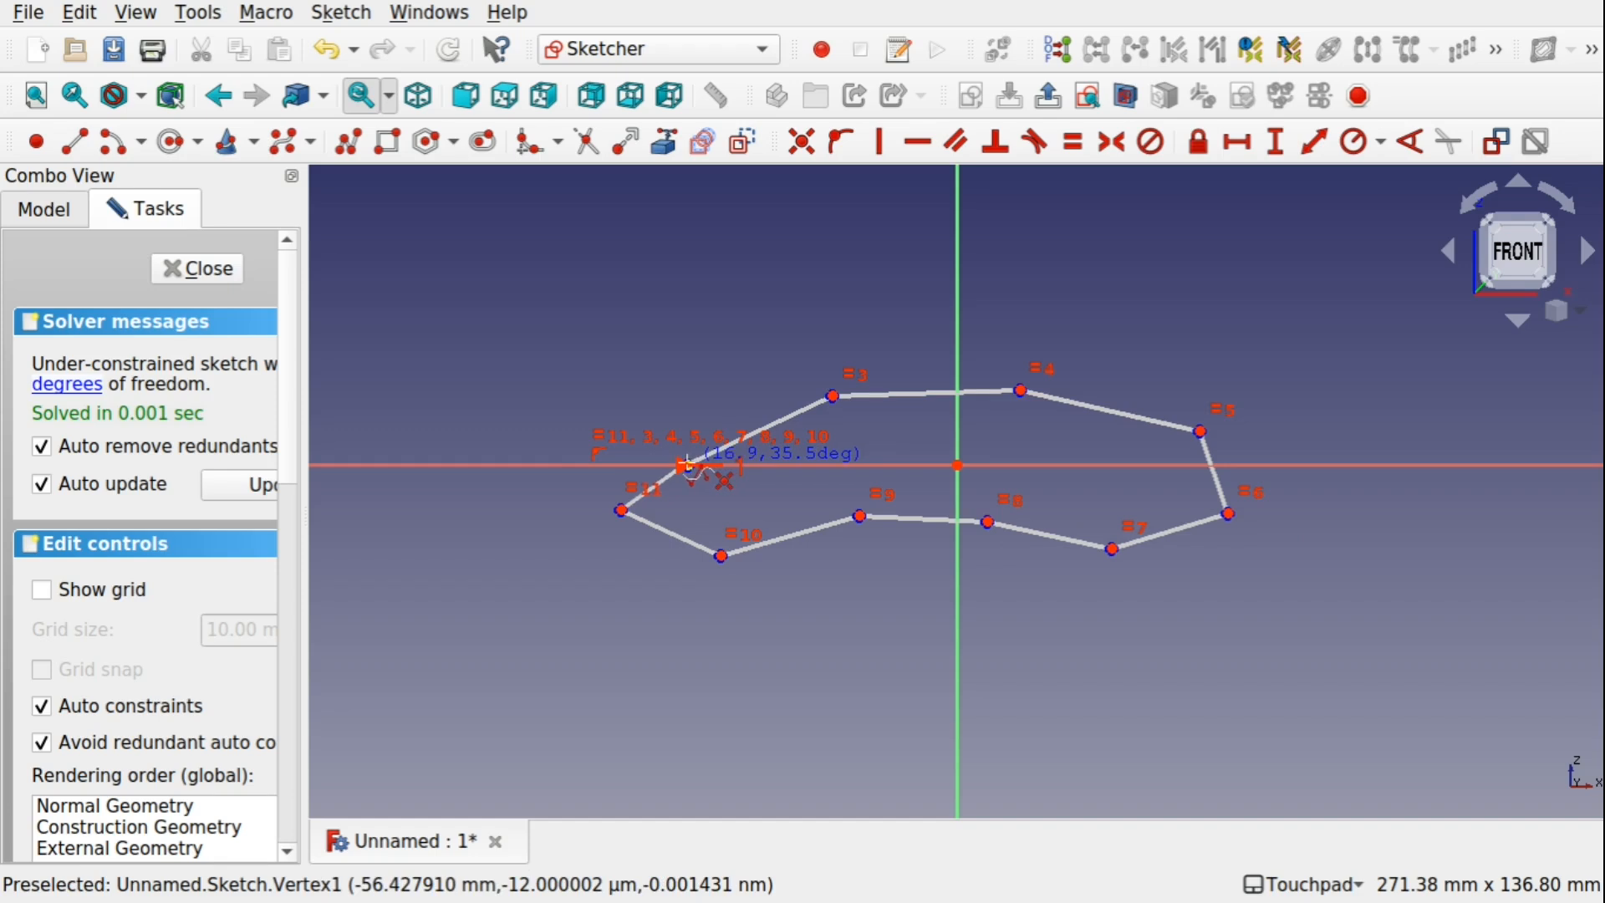
pyautogui.click(686, 463)
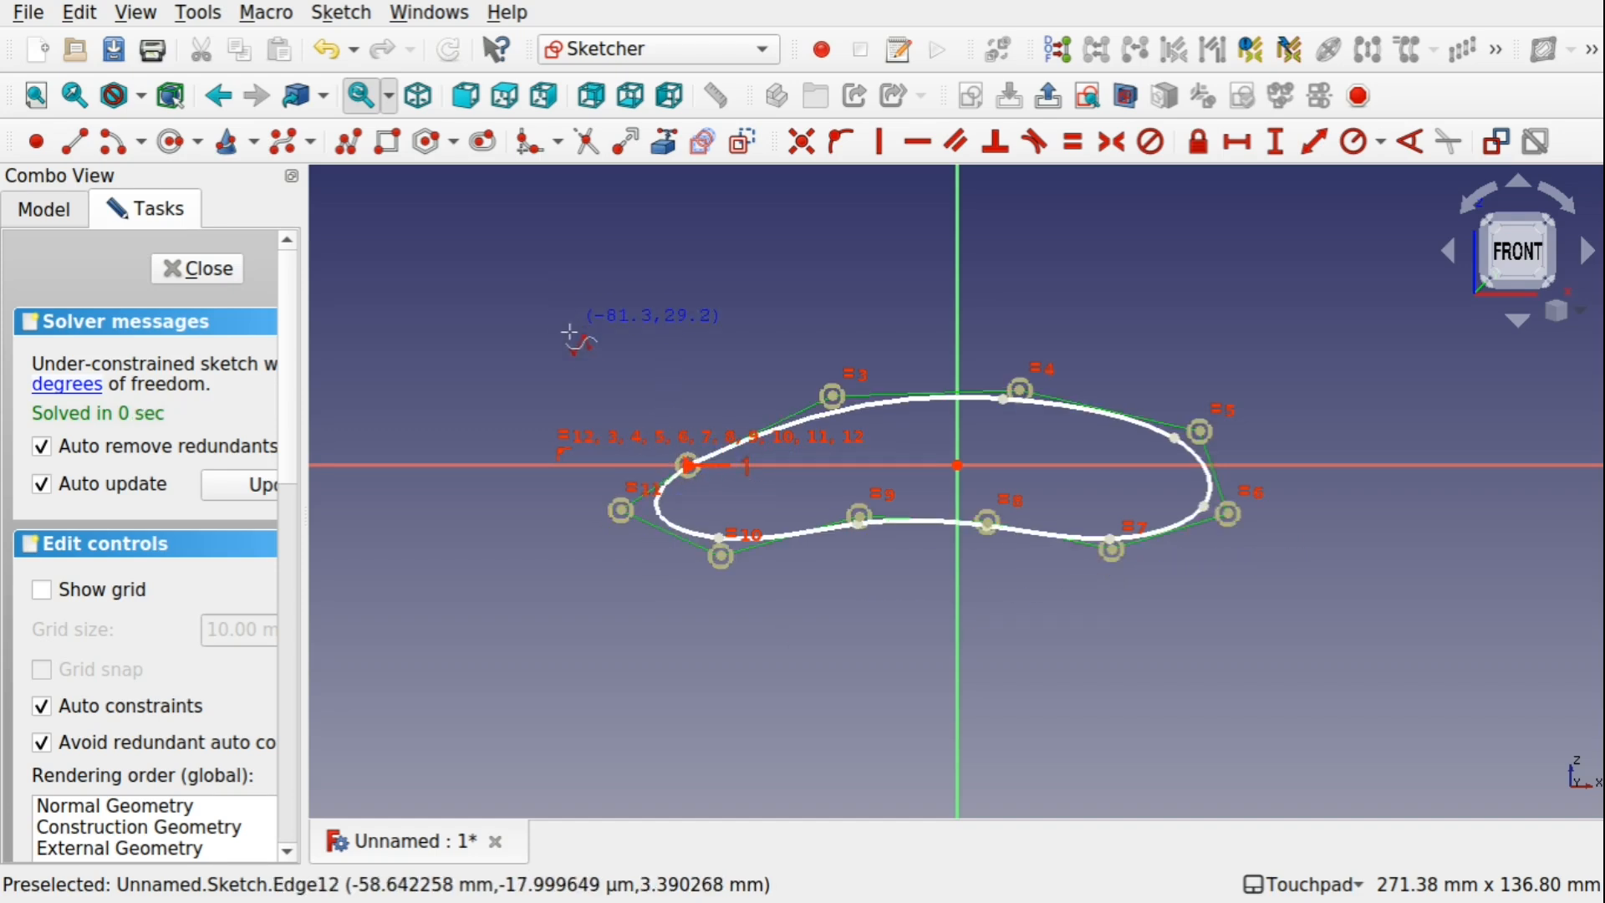
pyautogui.click(212, 271)
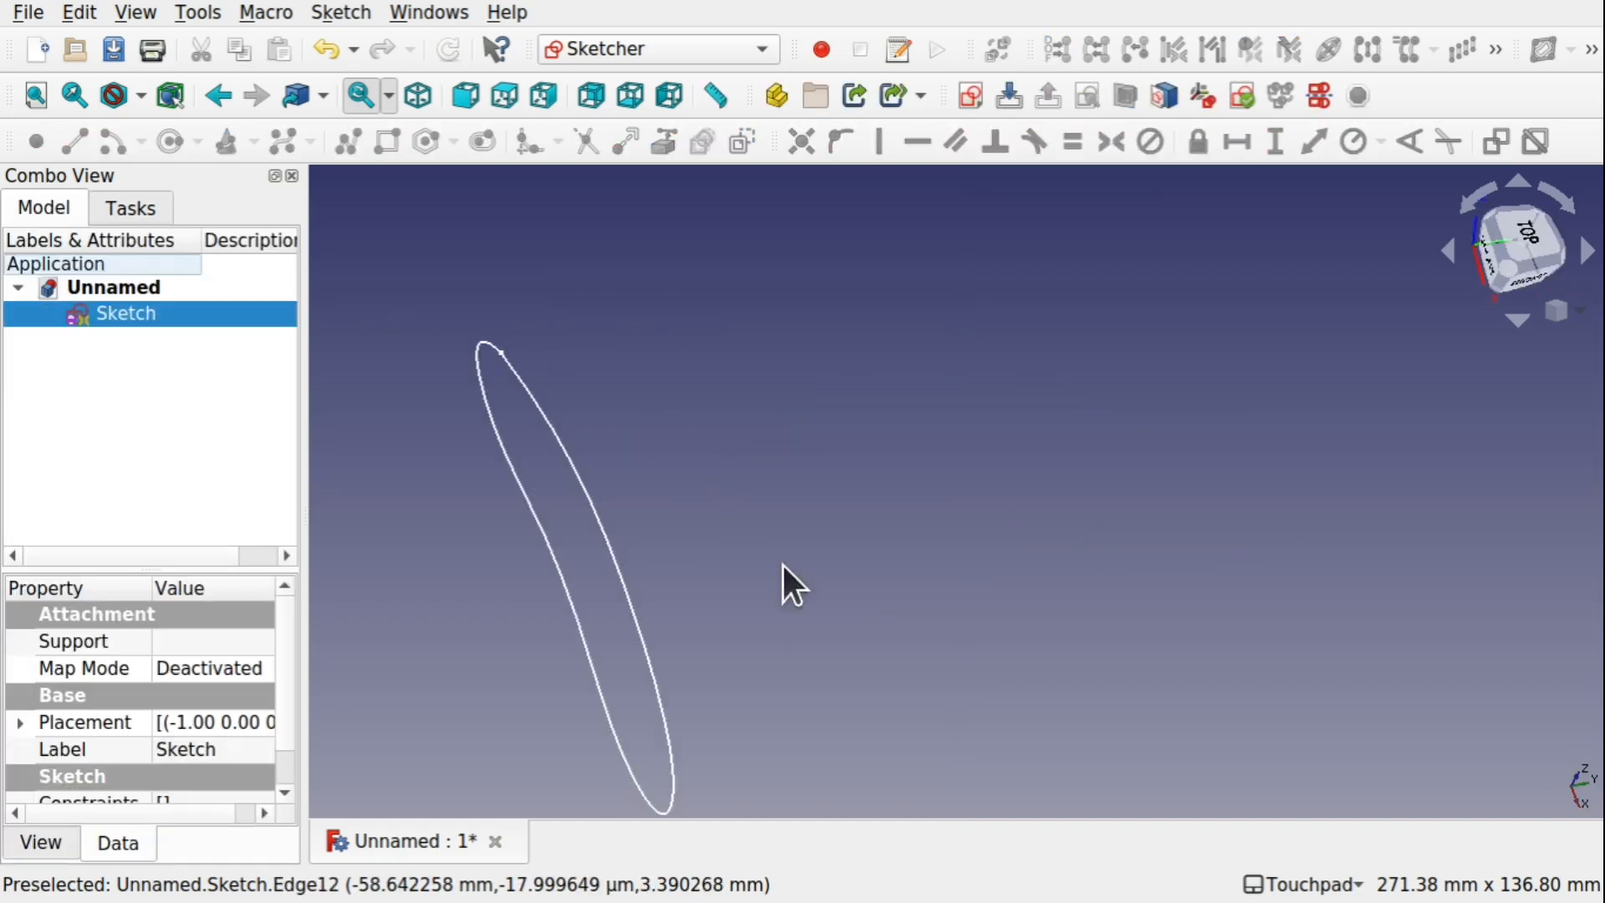
# Switch to the Curves workbench and create a joined curve from the sketch's B-spline edge
pyautogui.moveTo(784, 651); pyautogui.dragTo(924, 518, button='middle')
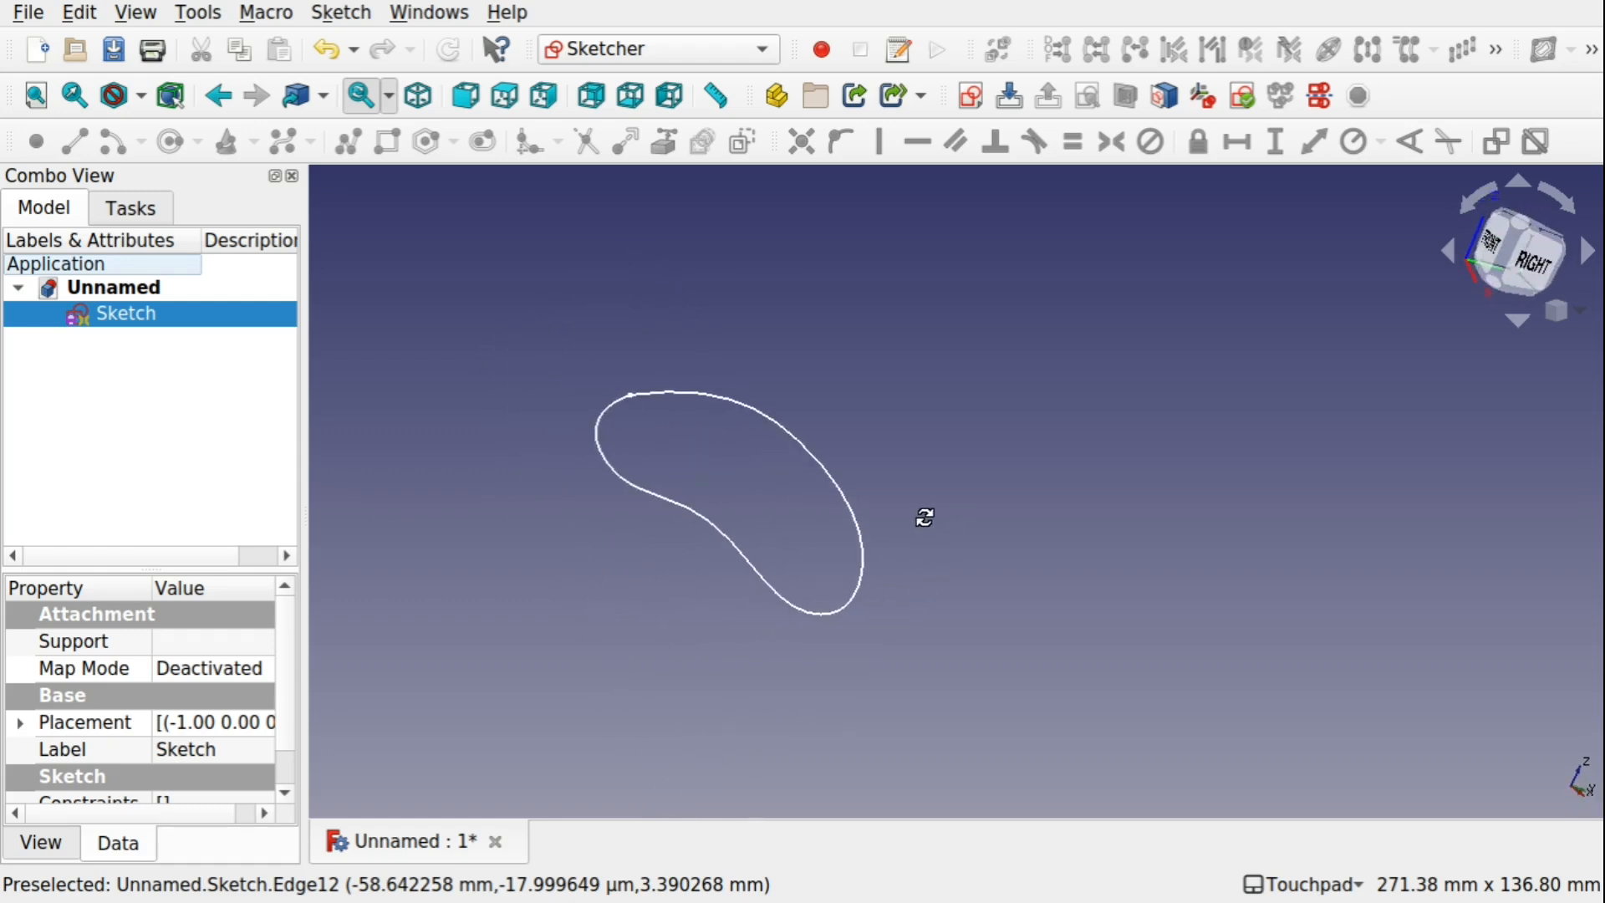
pyautogui.click(577, 50)
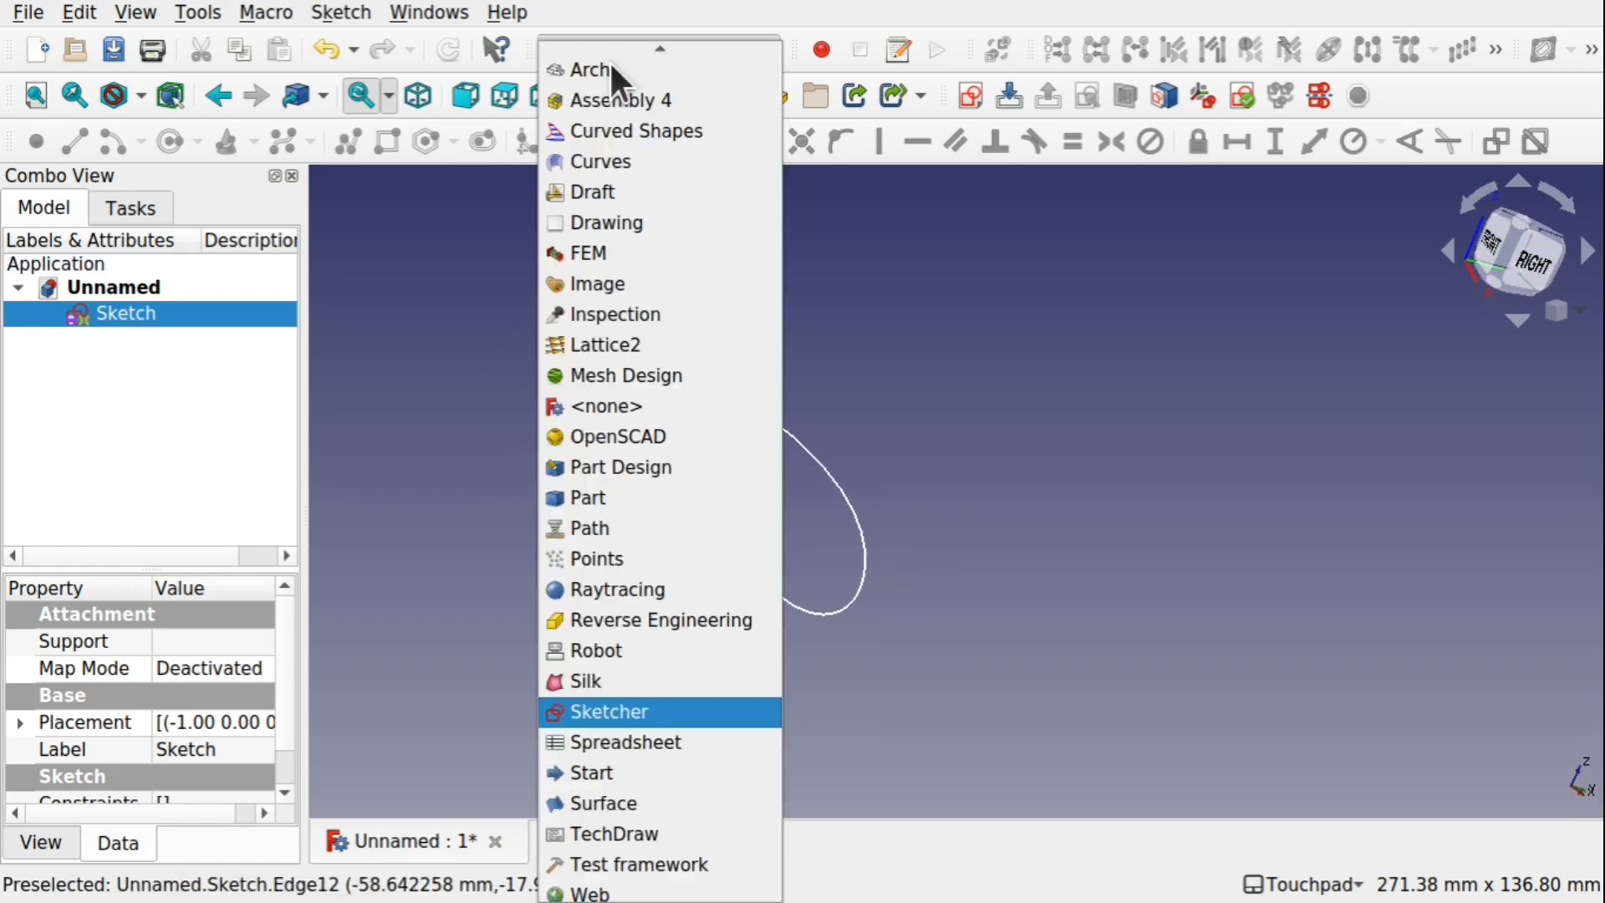
pyautogui.click(609, 163)
pyautogui.moveTo(809, 311); pyautogui.dragTo(788, 418, button='middle')
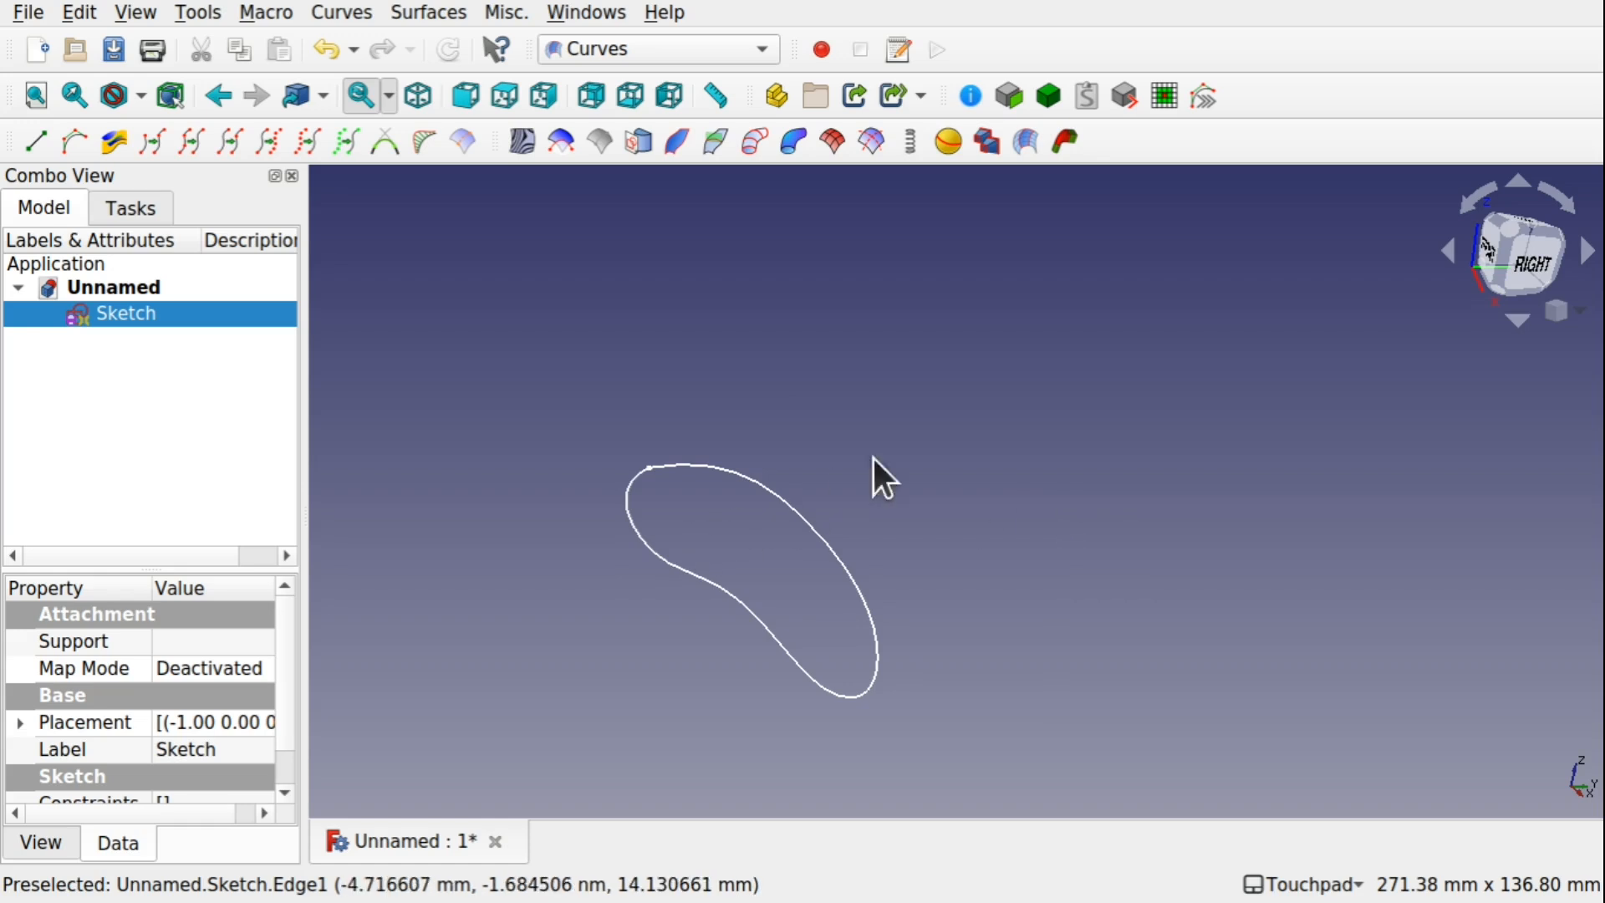
pyautogui.click(837, 561)
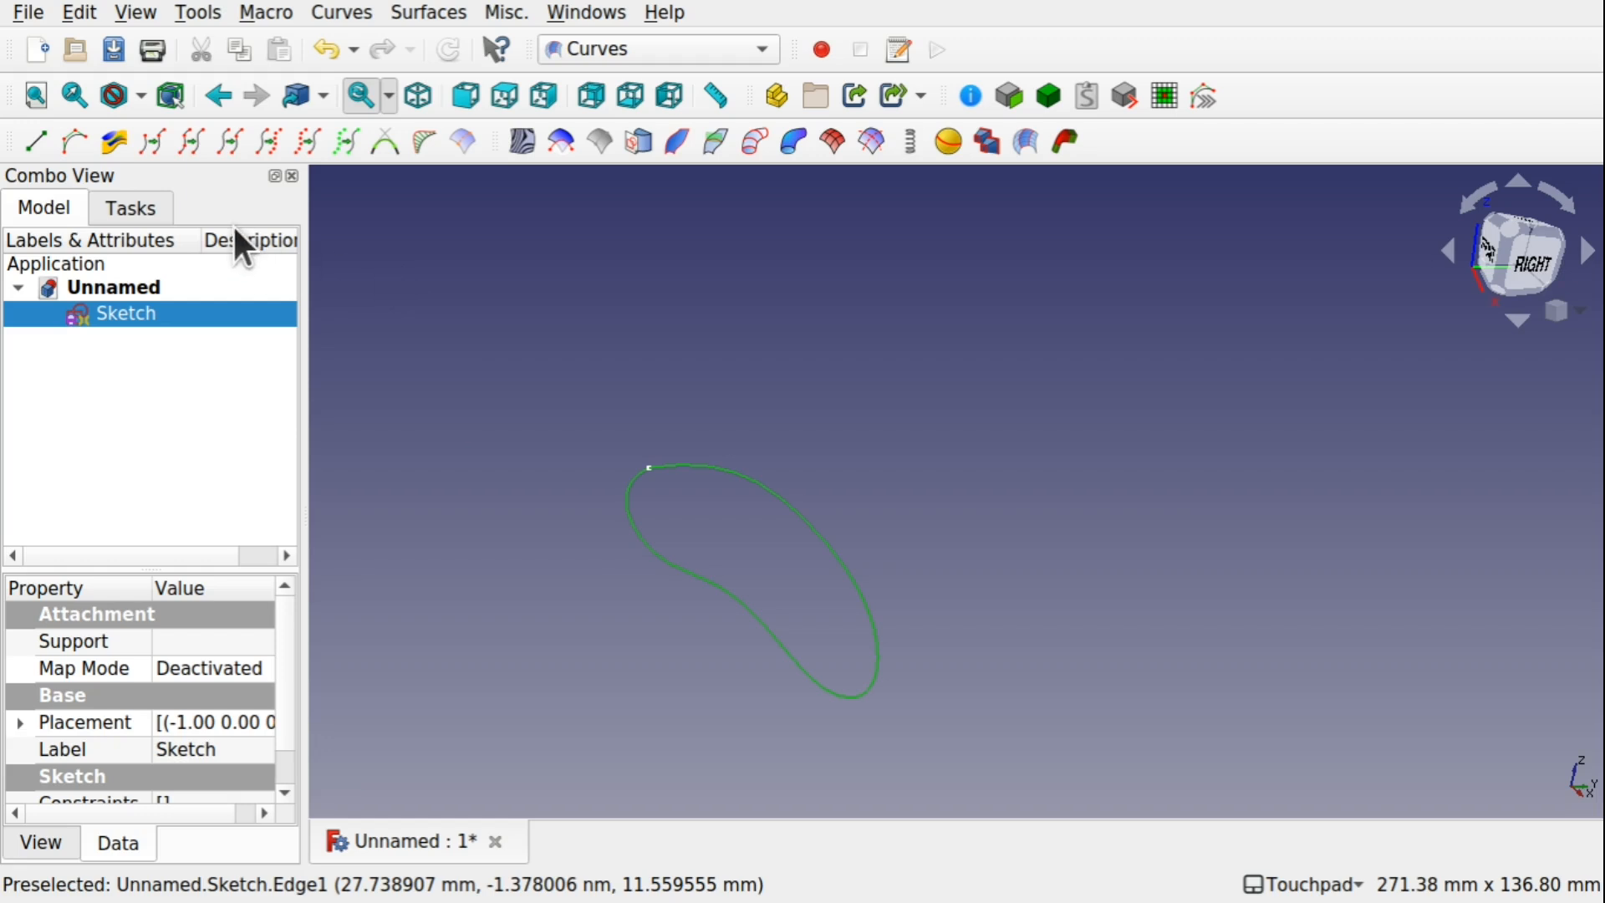
pyautogui.click(192, 140)
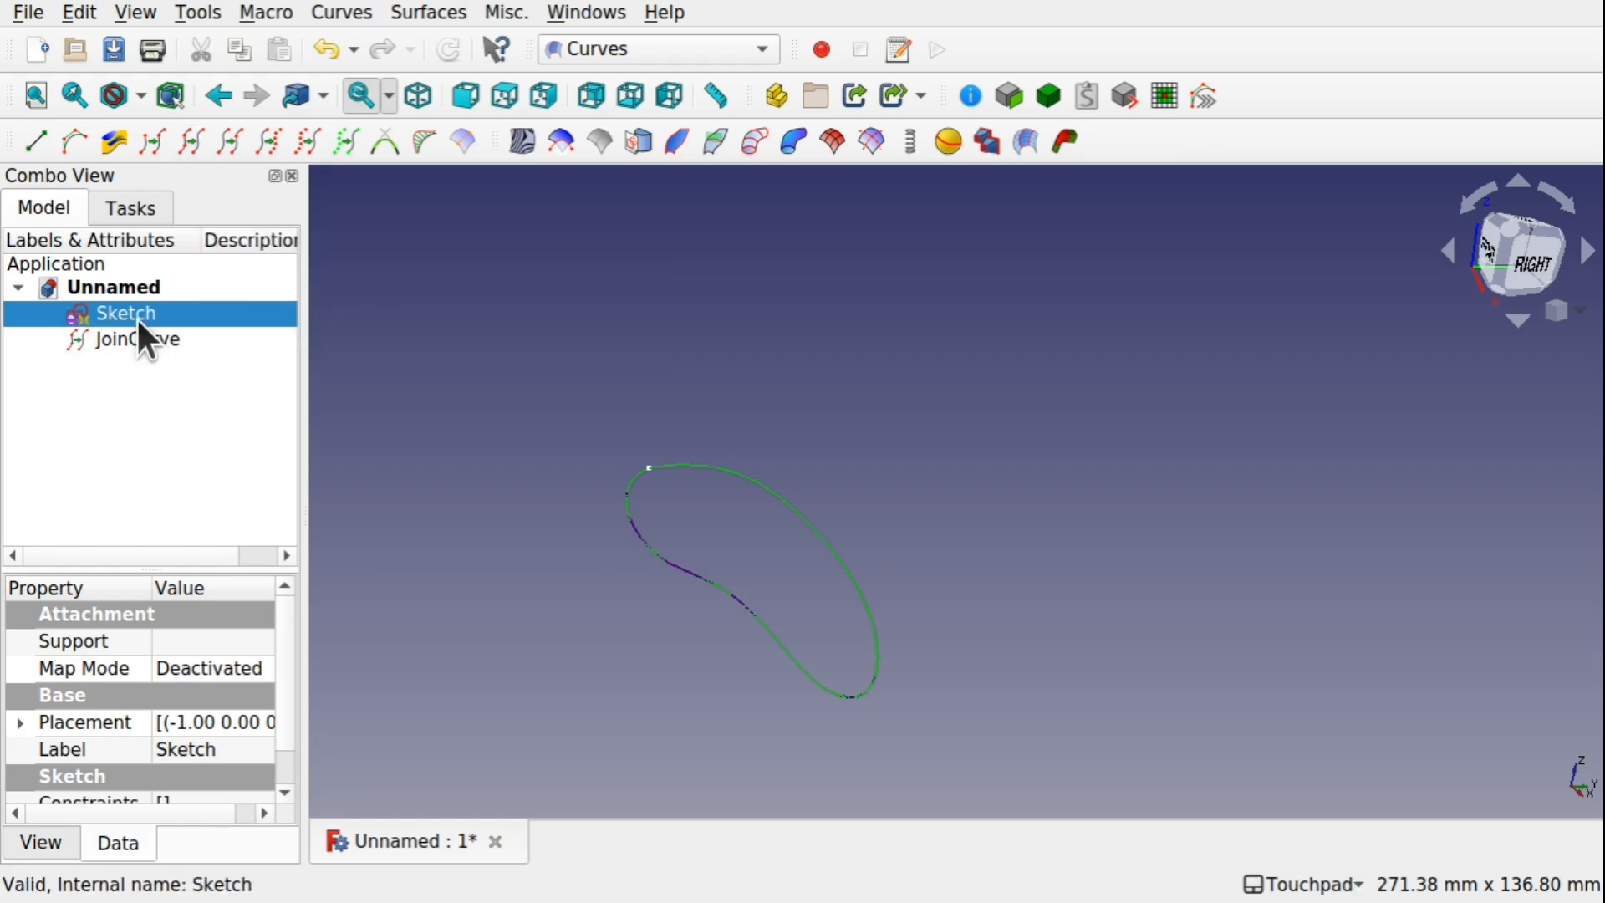
# Hide the sketch, transform JoinCurve by moving it away along positive Y, and rotate it -15° about the Z axis
pyautogui.click(143, 341)
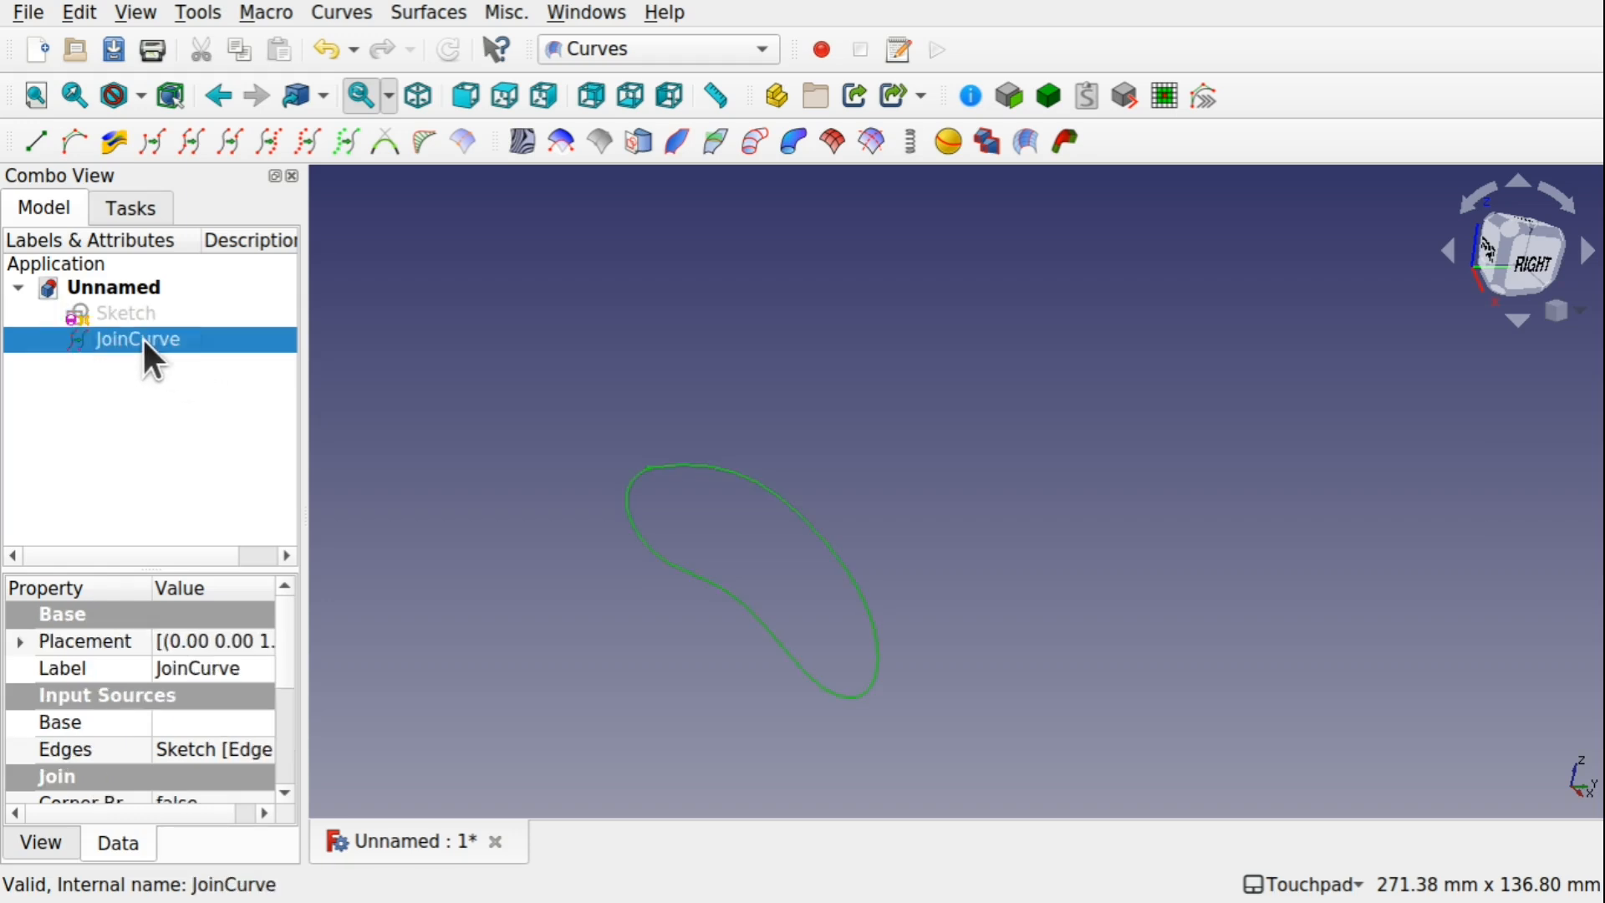
pyautogui.rightClick(143, 337)
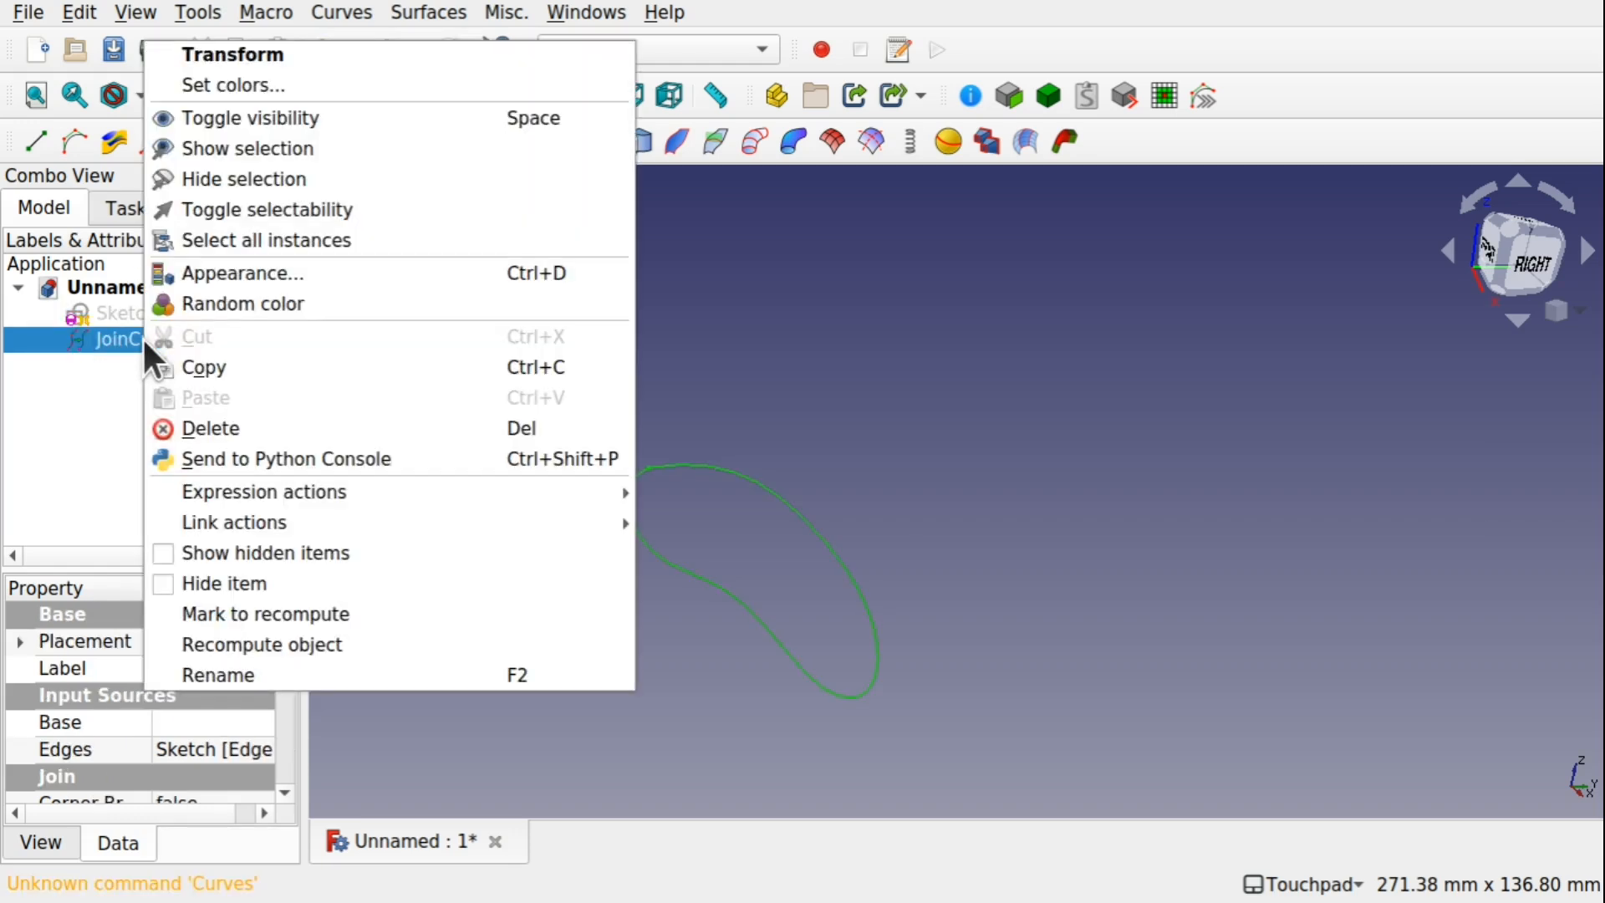
pyautogui.click(263, 50)
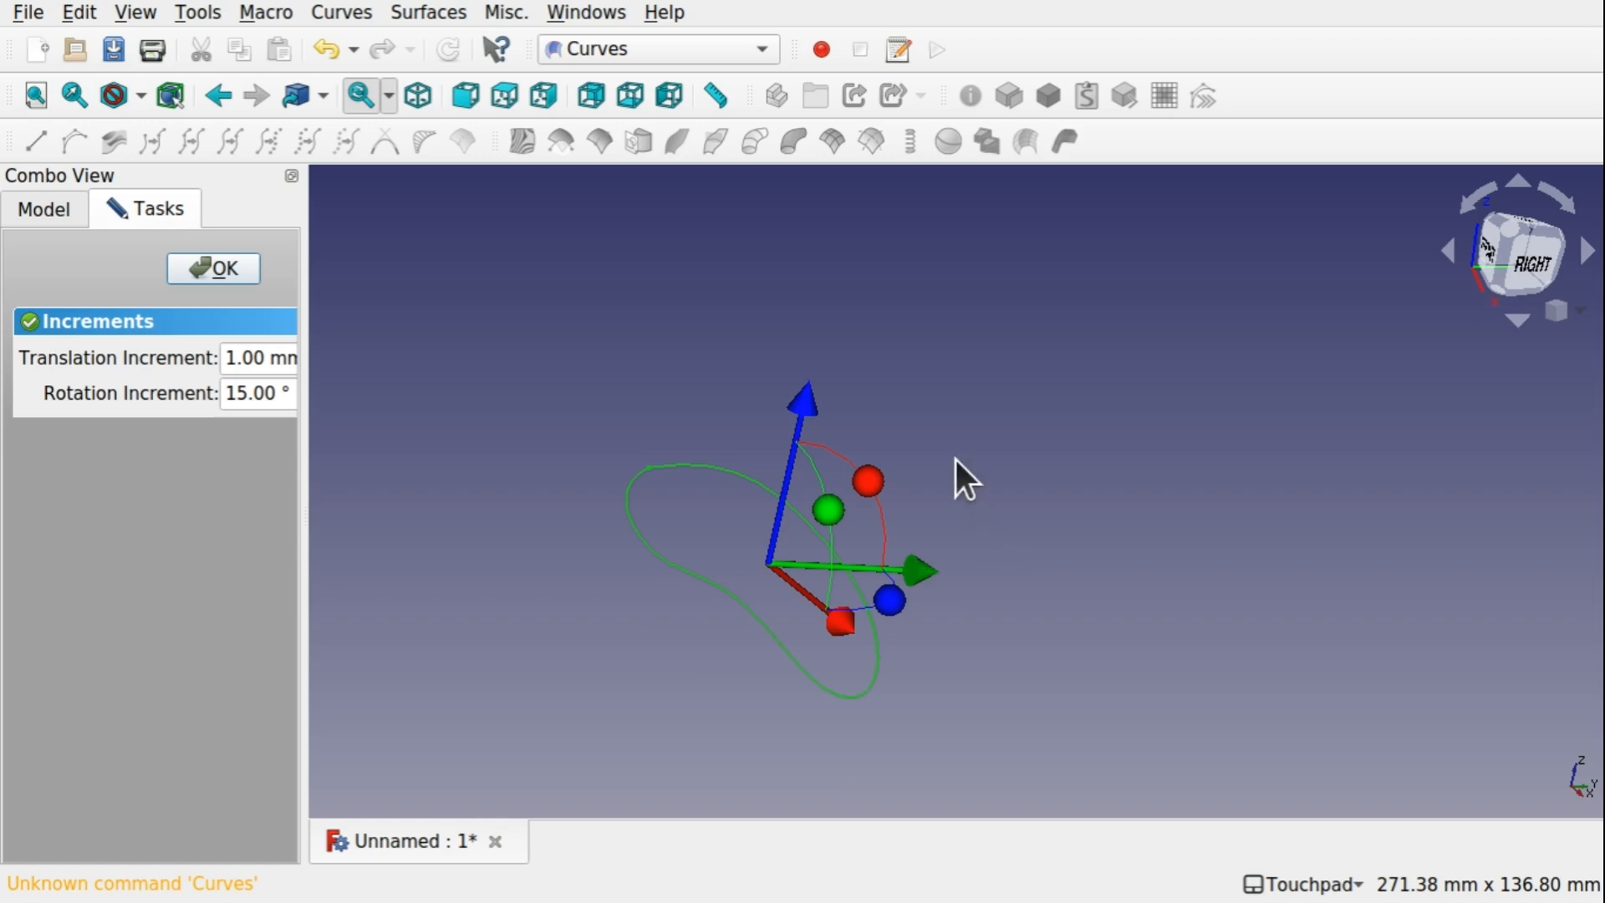
pyautogui.keyDown('shift'); pyautogui.moveTo(956, 460); pyautogui.dragTo(853, 513); pyautogui.keyUp('shift')
pyautogui.moveTo(969, 503); pyautogui.dragTo(1350, 460)
pyautogui.moveTo(1301, 507); pyautogui.dragTo(1290, 543)
pyautogui.keyDown('shift'); pyautogui.moveTo(1116, 493); pyautogui.dragTo(1080, 499); pyautogui.keyUp('shift')
pyautogui.click(216, 266)
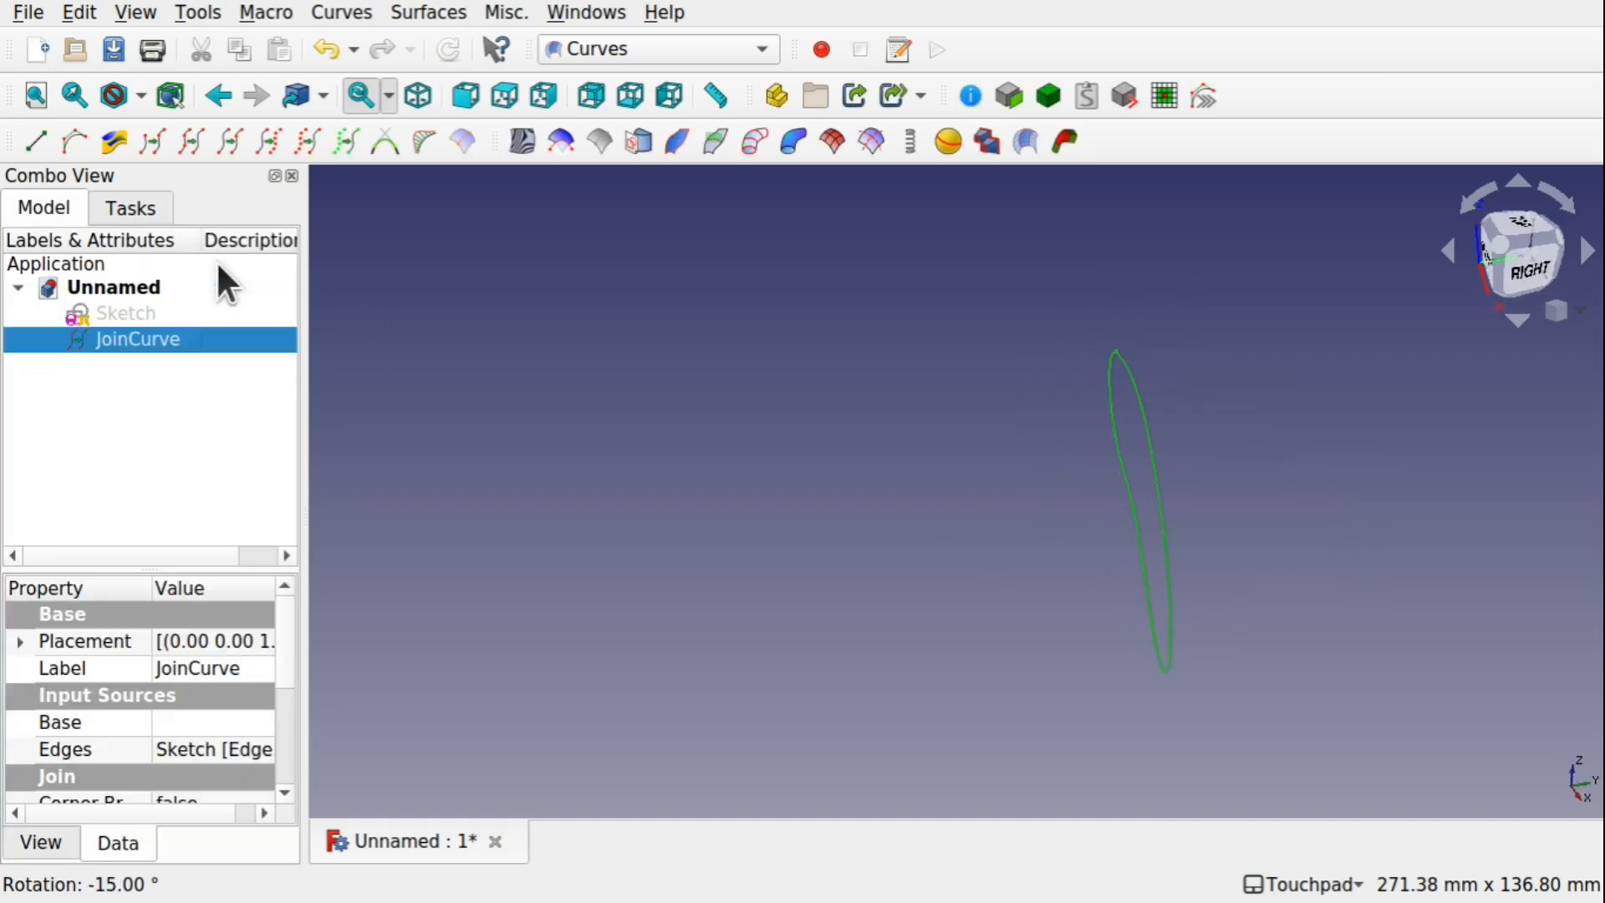
# Create a second joined curve from Sketch and make the sketch visible again
pyautogui.click(128, 315)
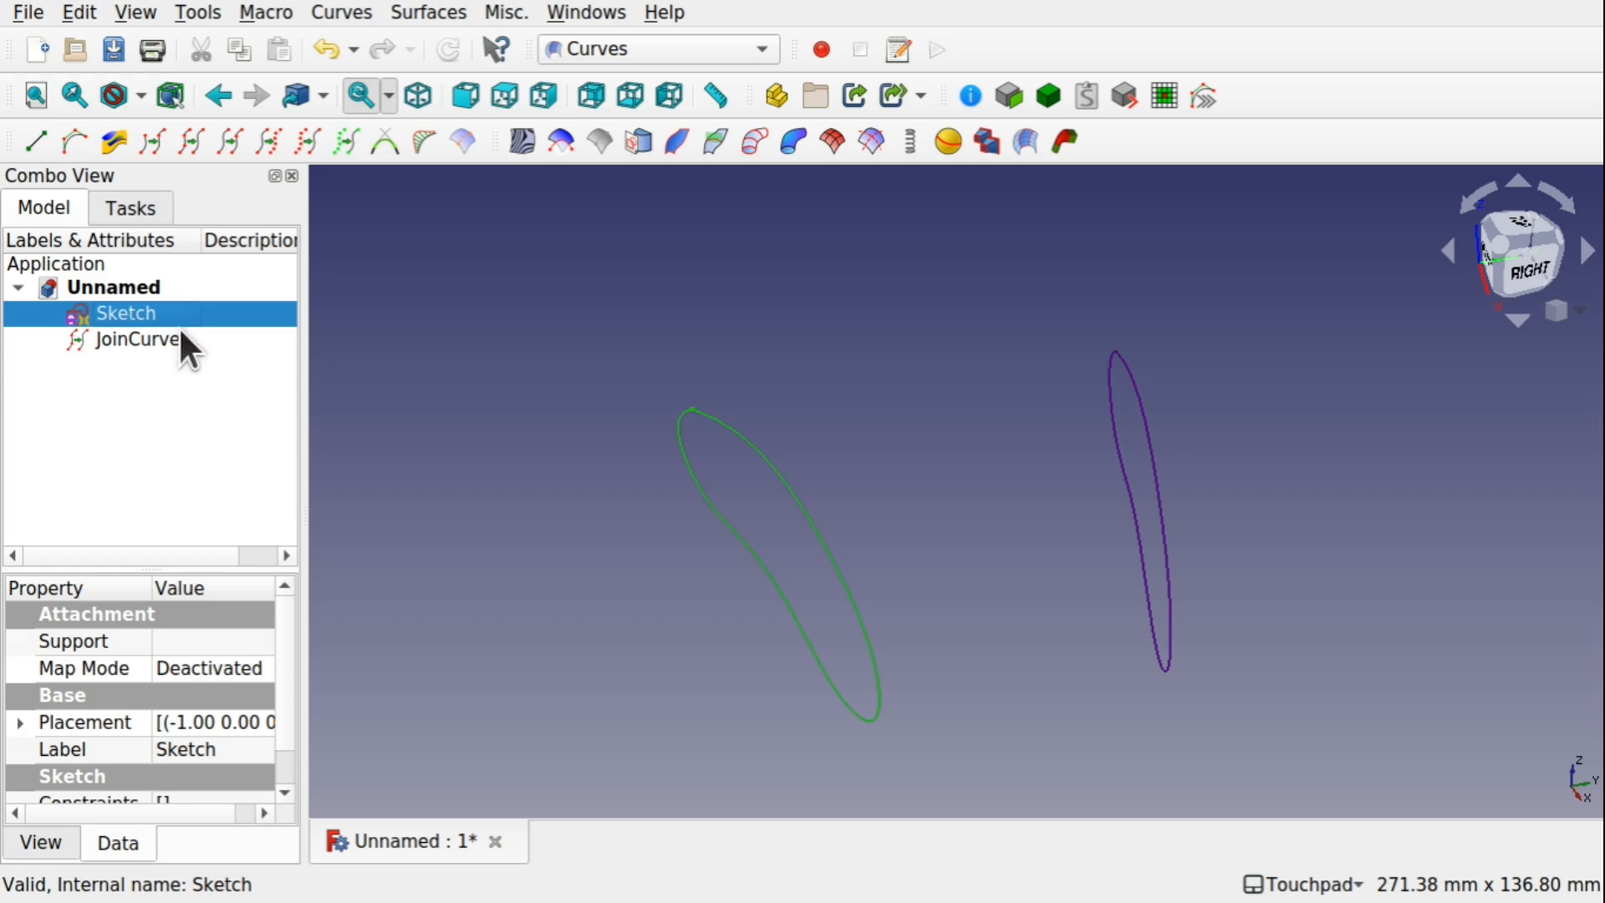
pyautogui.click(193, 142)
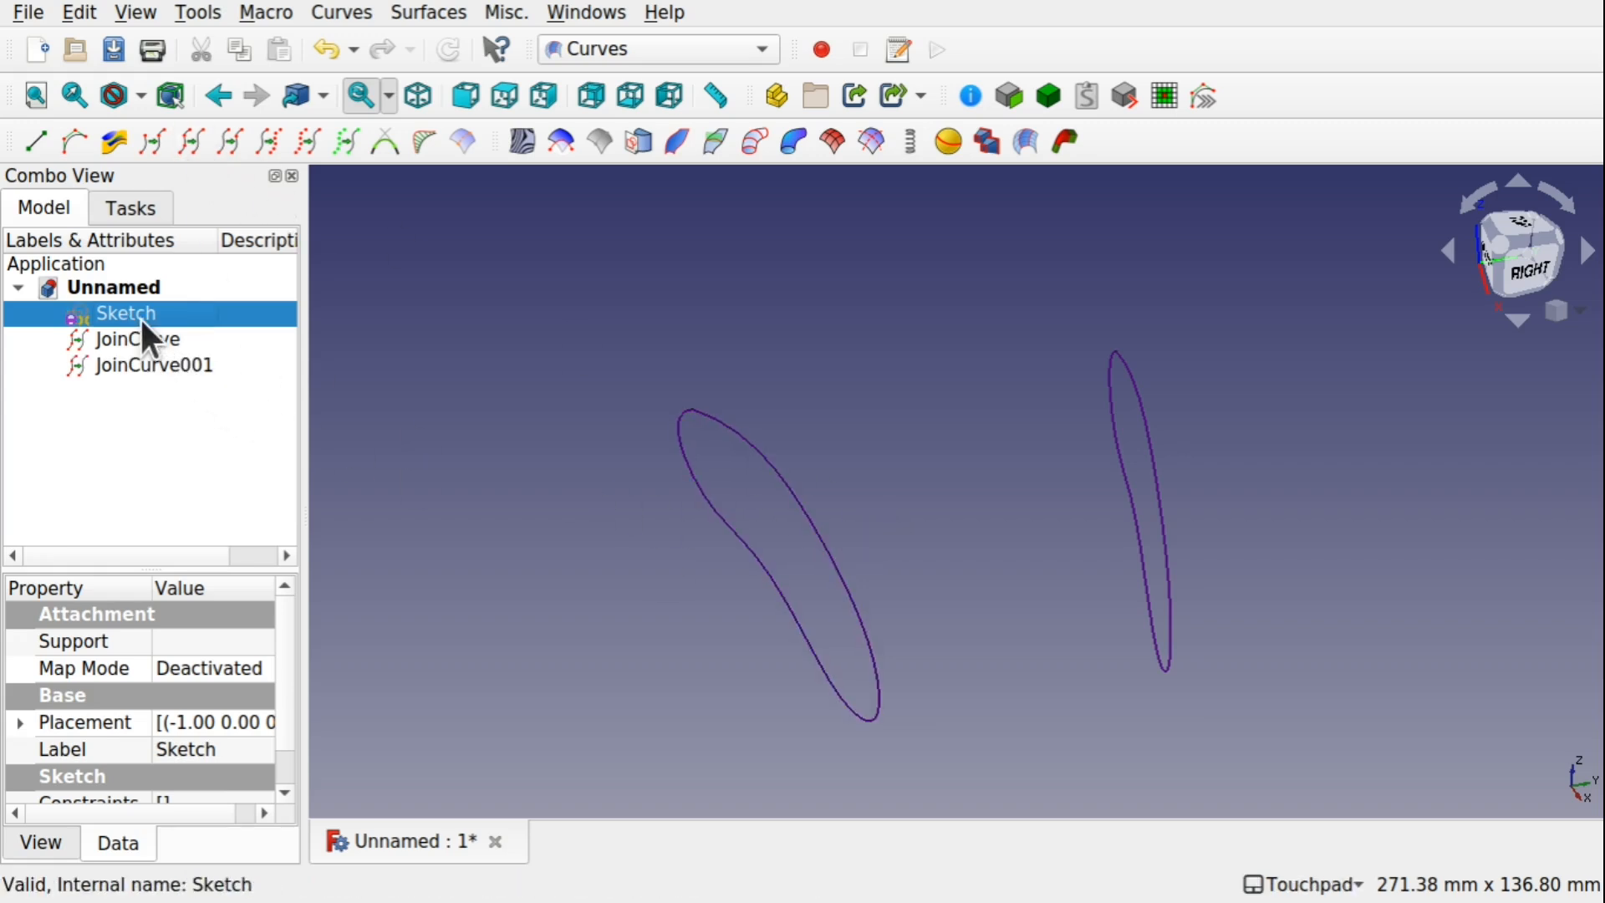
pyautogui.press('space')
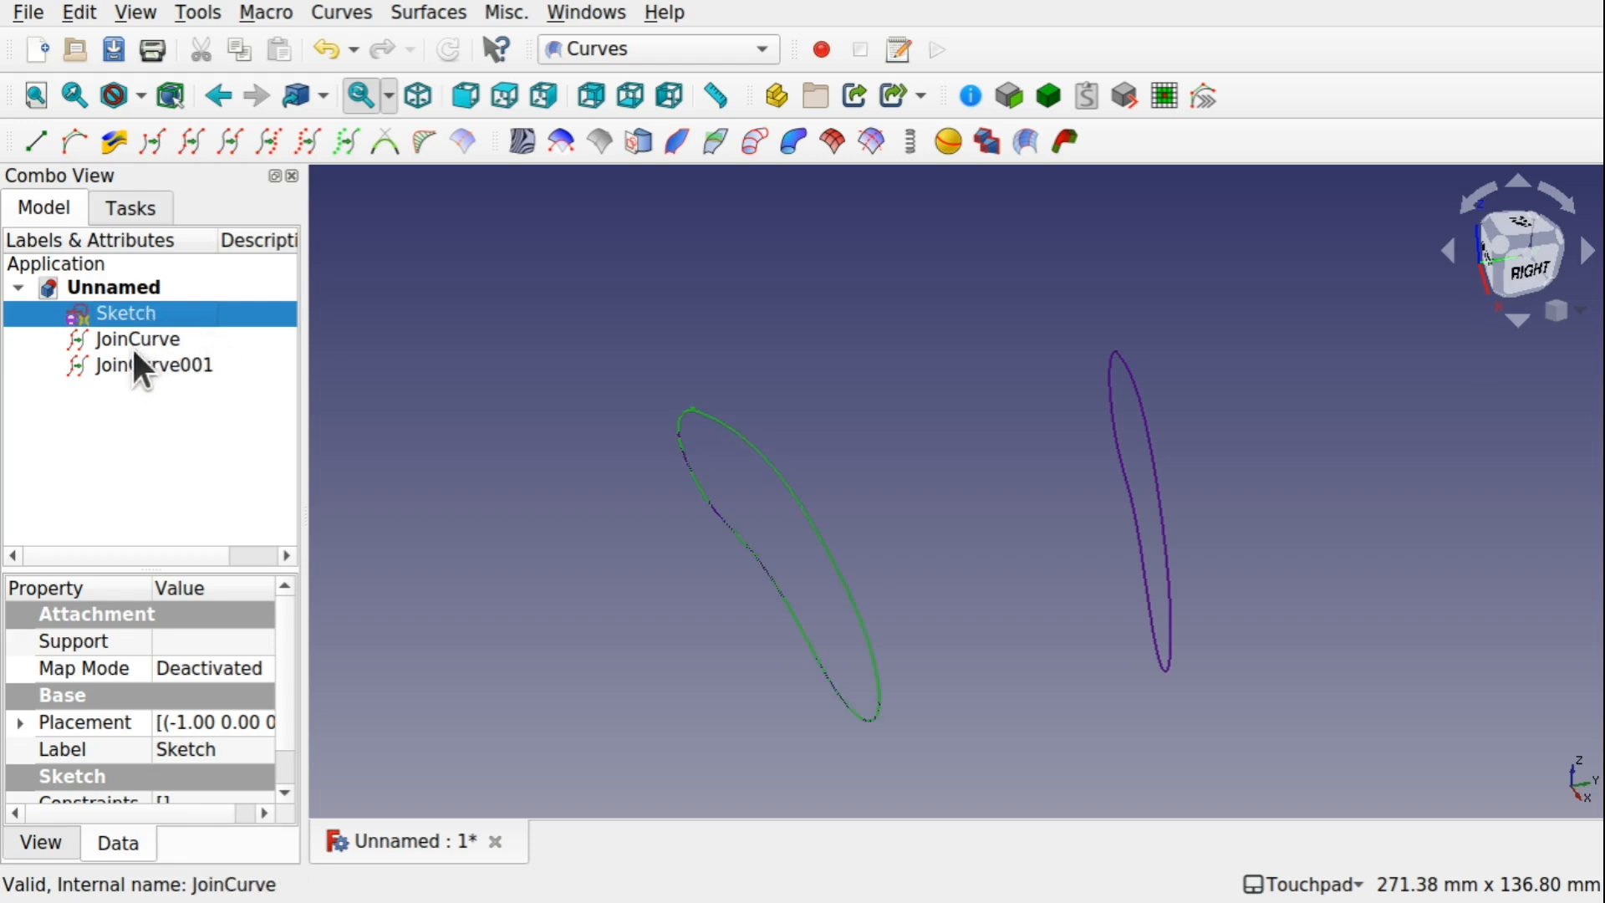
# Transform JoinCurve001 by moving it along negative Y, opposite the first copy, and rotate it 15° about the Z axis
pyautogui.click(133, 340)
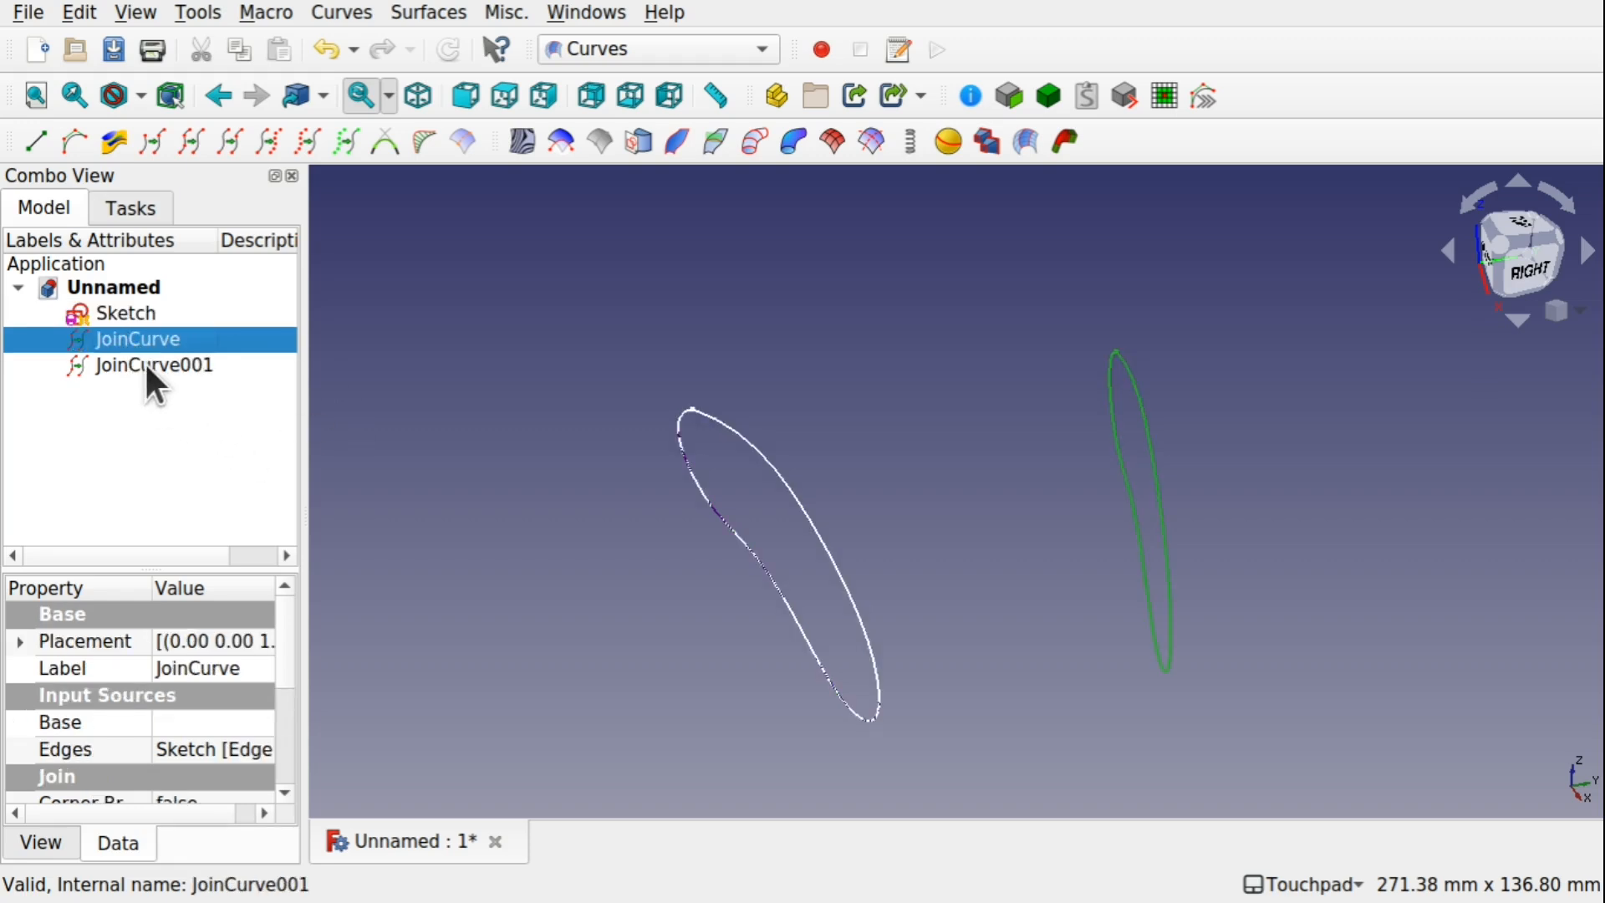
pyautogui.click(145, 365)
pyautogui.rightClick(145, 365)
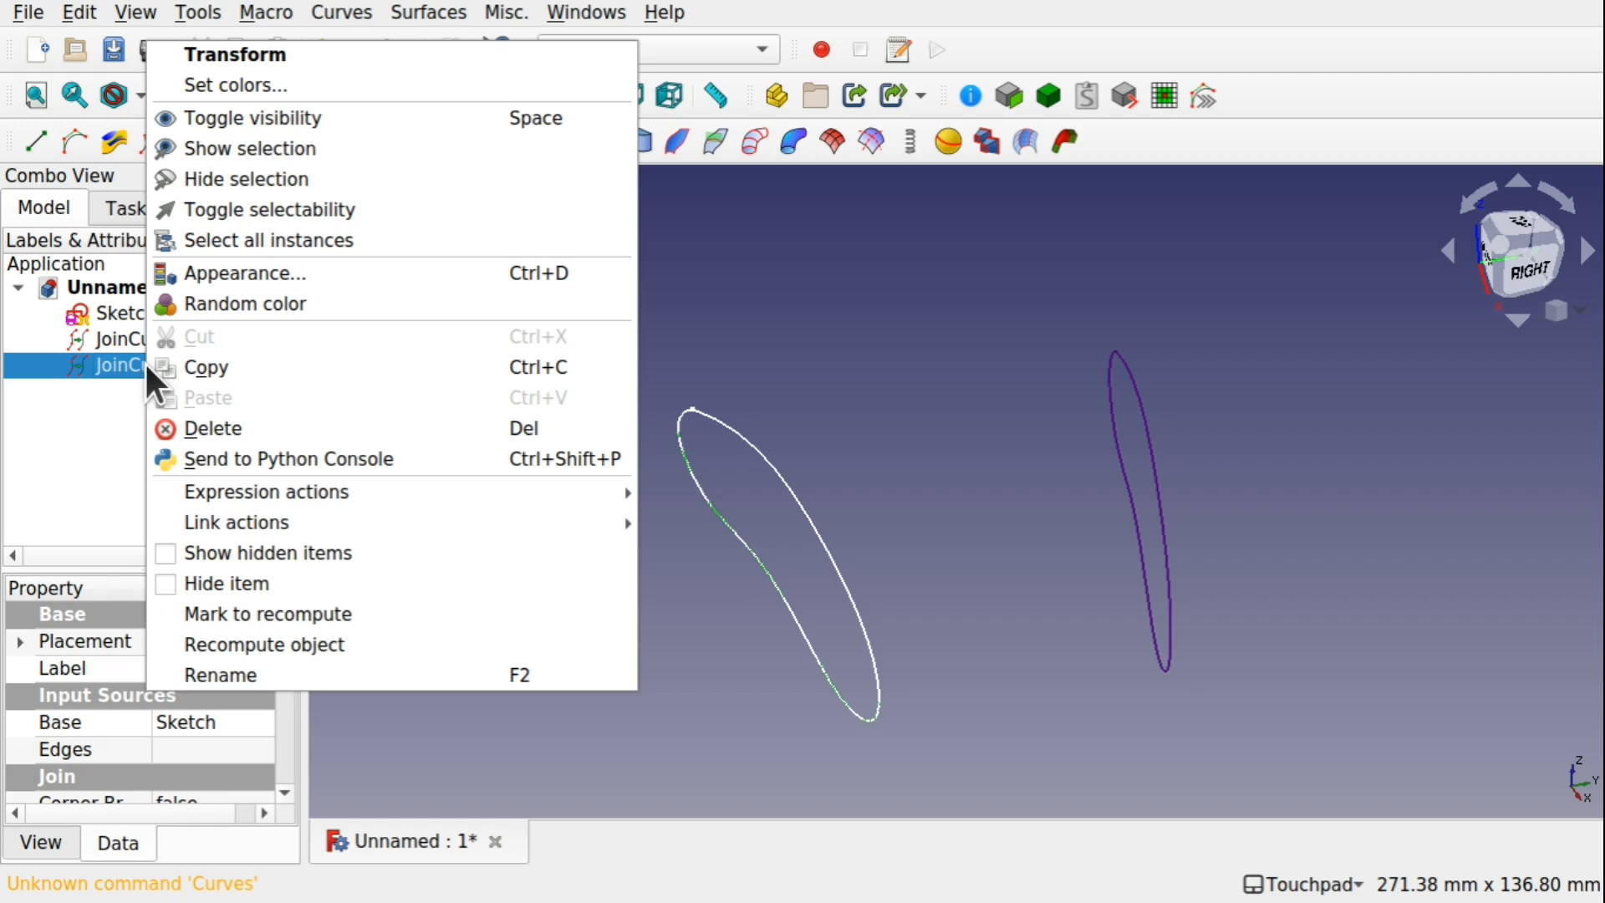
pyautogui.click(276, 59)
pyautogui.scroll(-2, 901, 455)
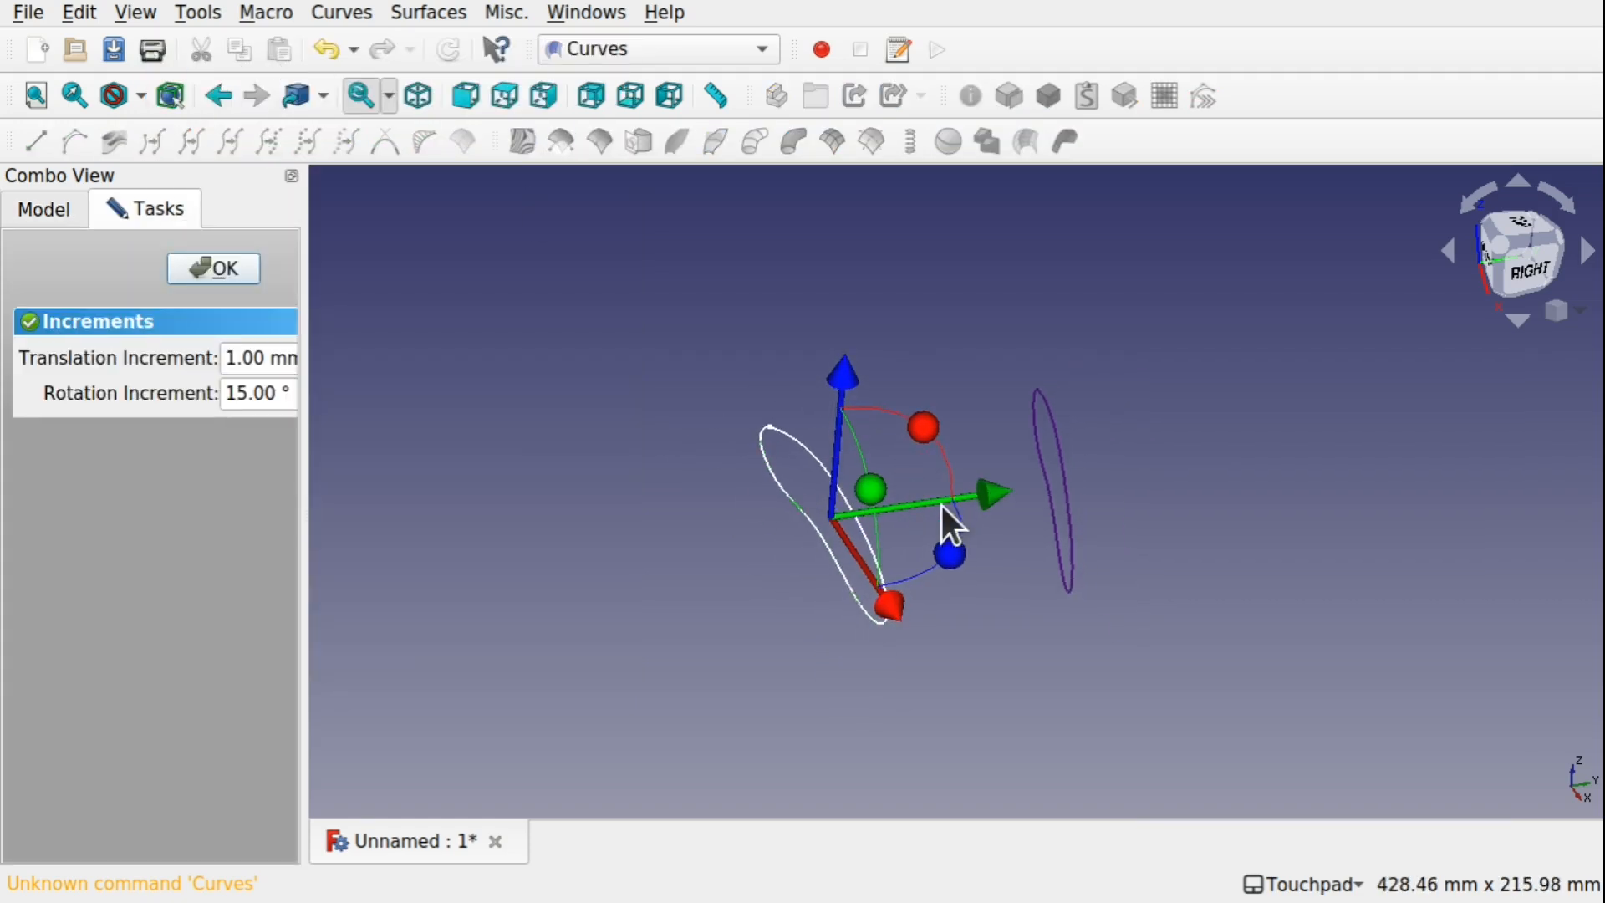
pyautogui.moveTo(984, 497); pyautogui.dragTo(732, 591)
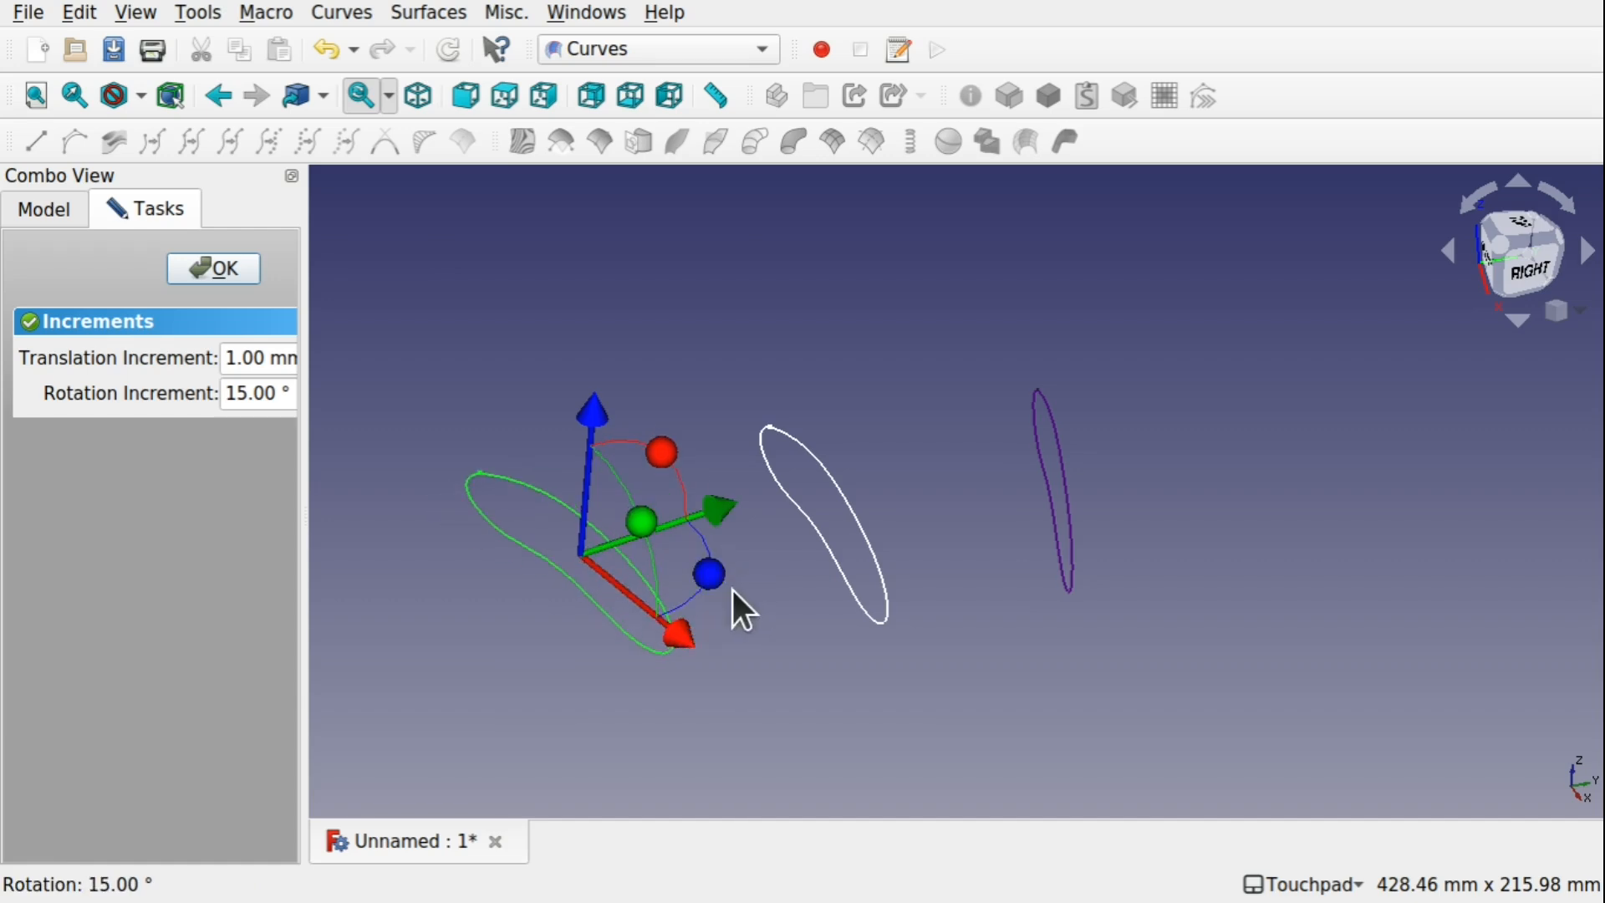
pyautogui.click(216, 269)
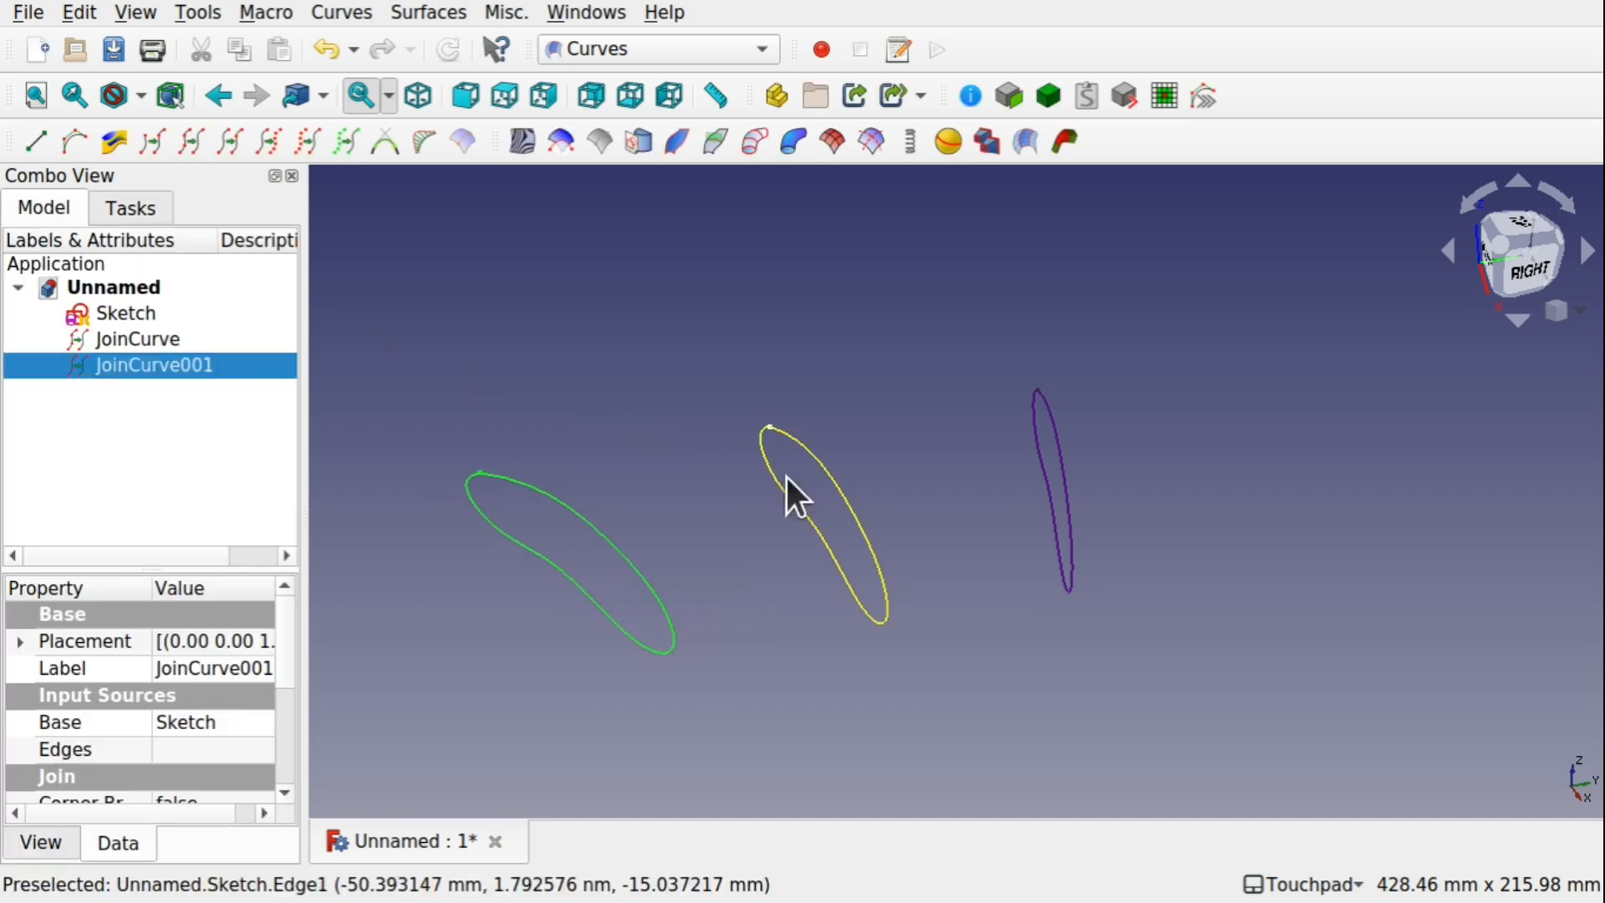
# Create a third joined curve from Sketch, kept at the sketch's own position, and show the sketch again
pyautogui.click(828, 519)
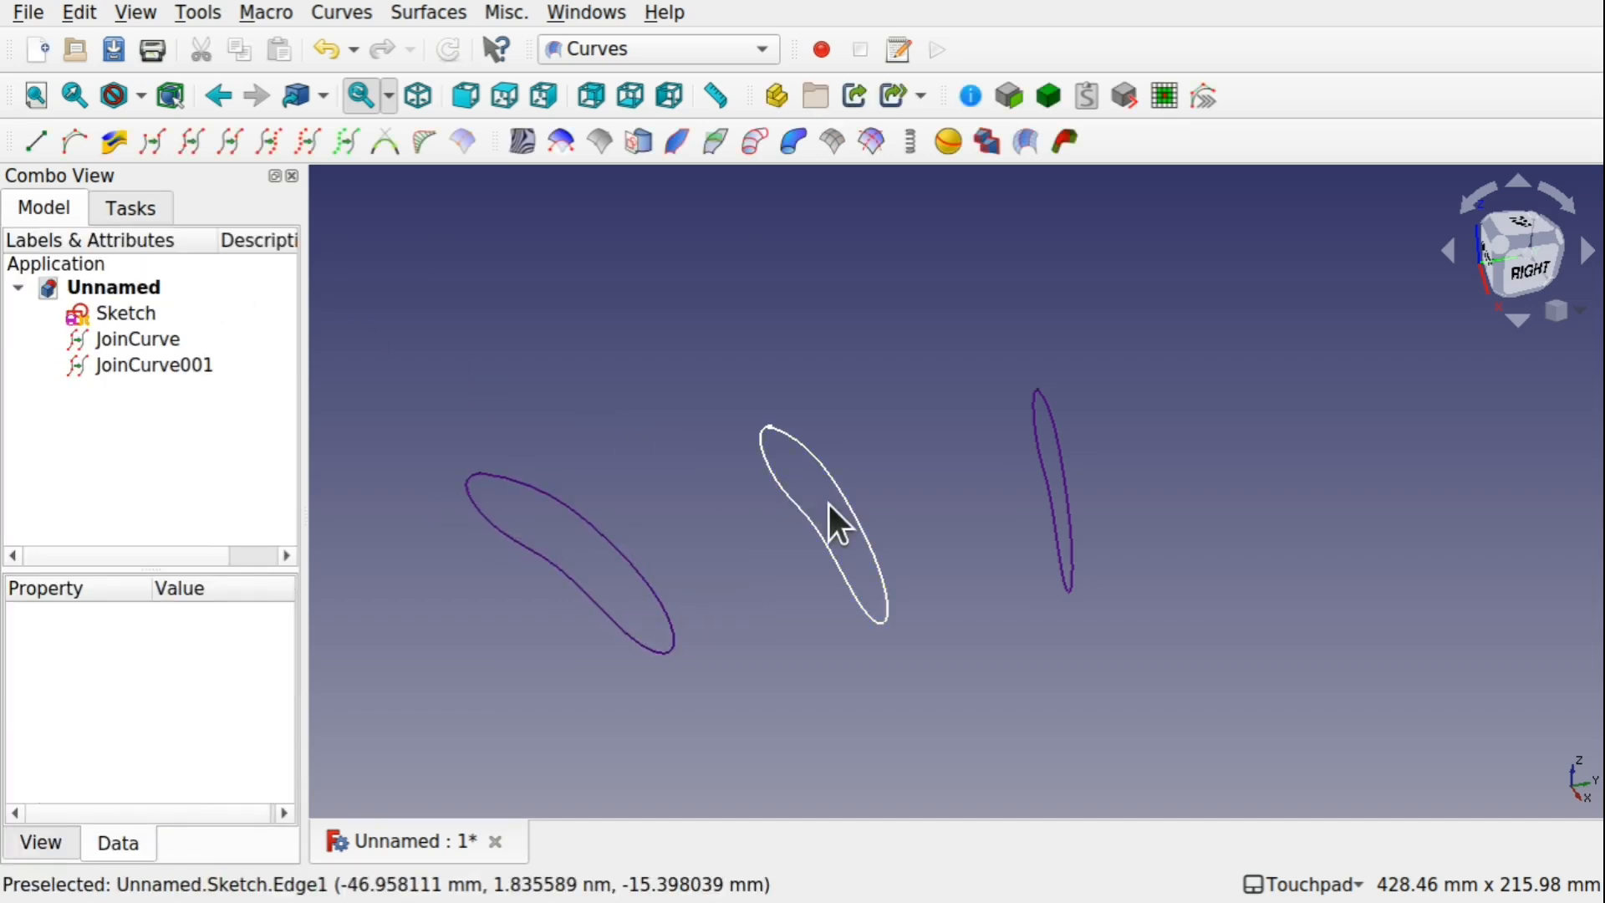
pyautogui.click(156, 313)
pyautogui.moveTo(574, 359)
pyautogui.keyDown('alt'); pyautogui.mouseDown()
pyautogui.moveTo(792, 473)
pyautogui.moveTo(921, 480)
pyautogui.moveTo(882, 383)
pyautogui.moveTo(795, 423)
pyautogui.mouseUp(); pyautogui.keyUp('alt')
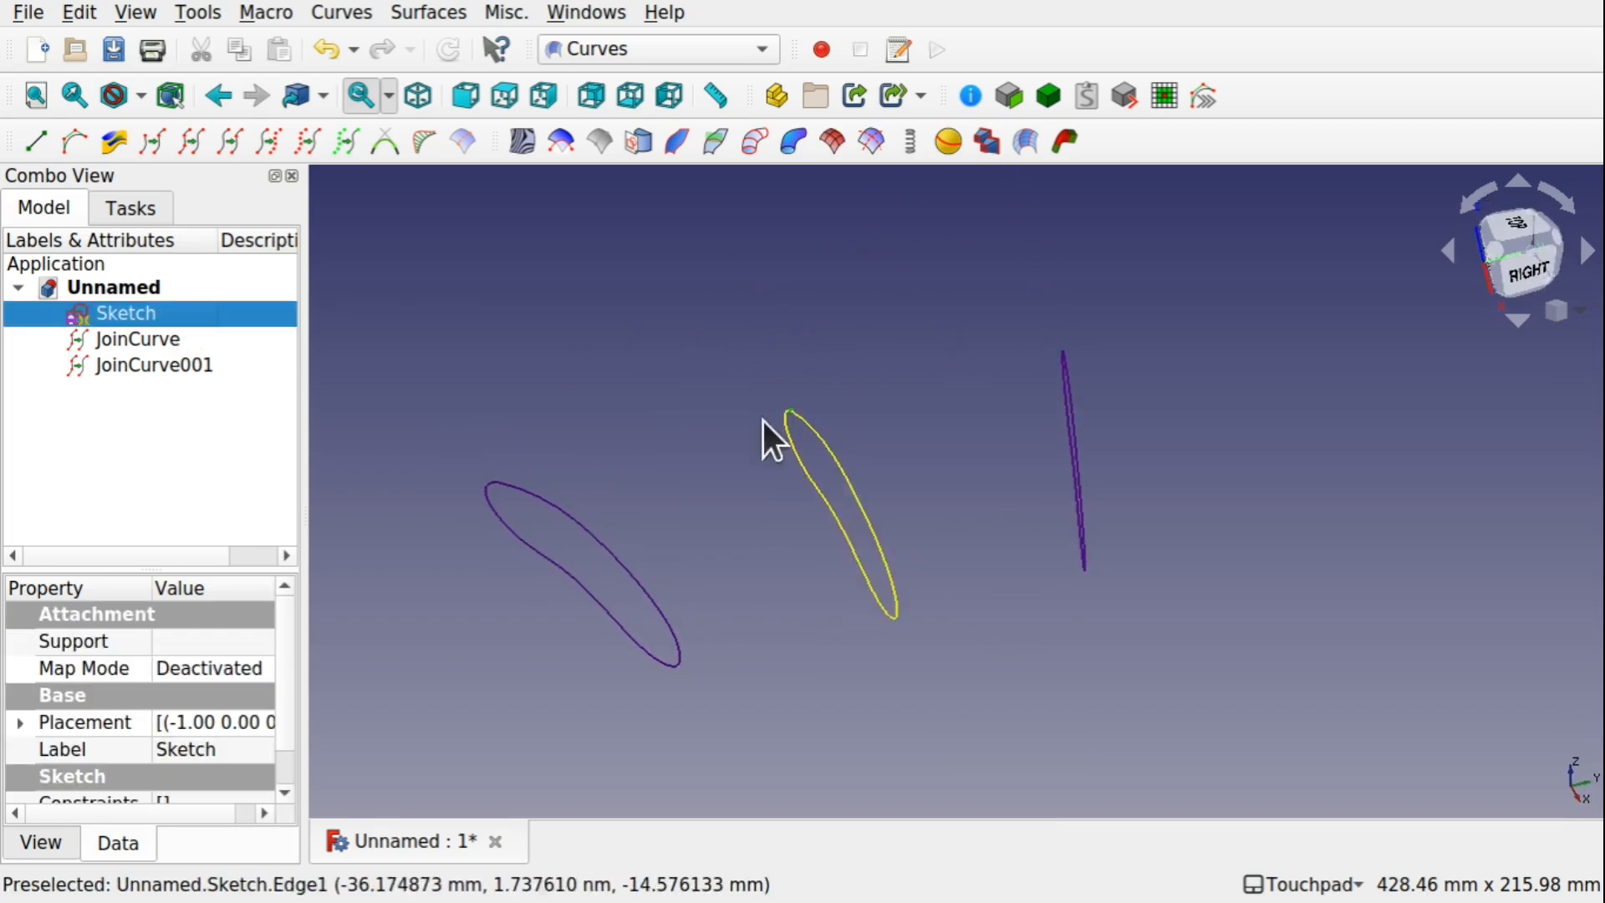
pyautogui.click(192, 144)
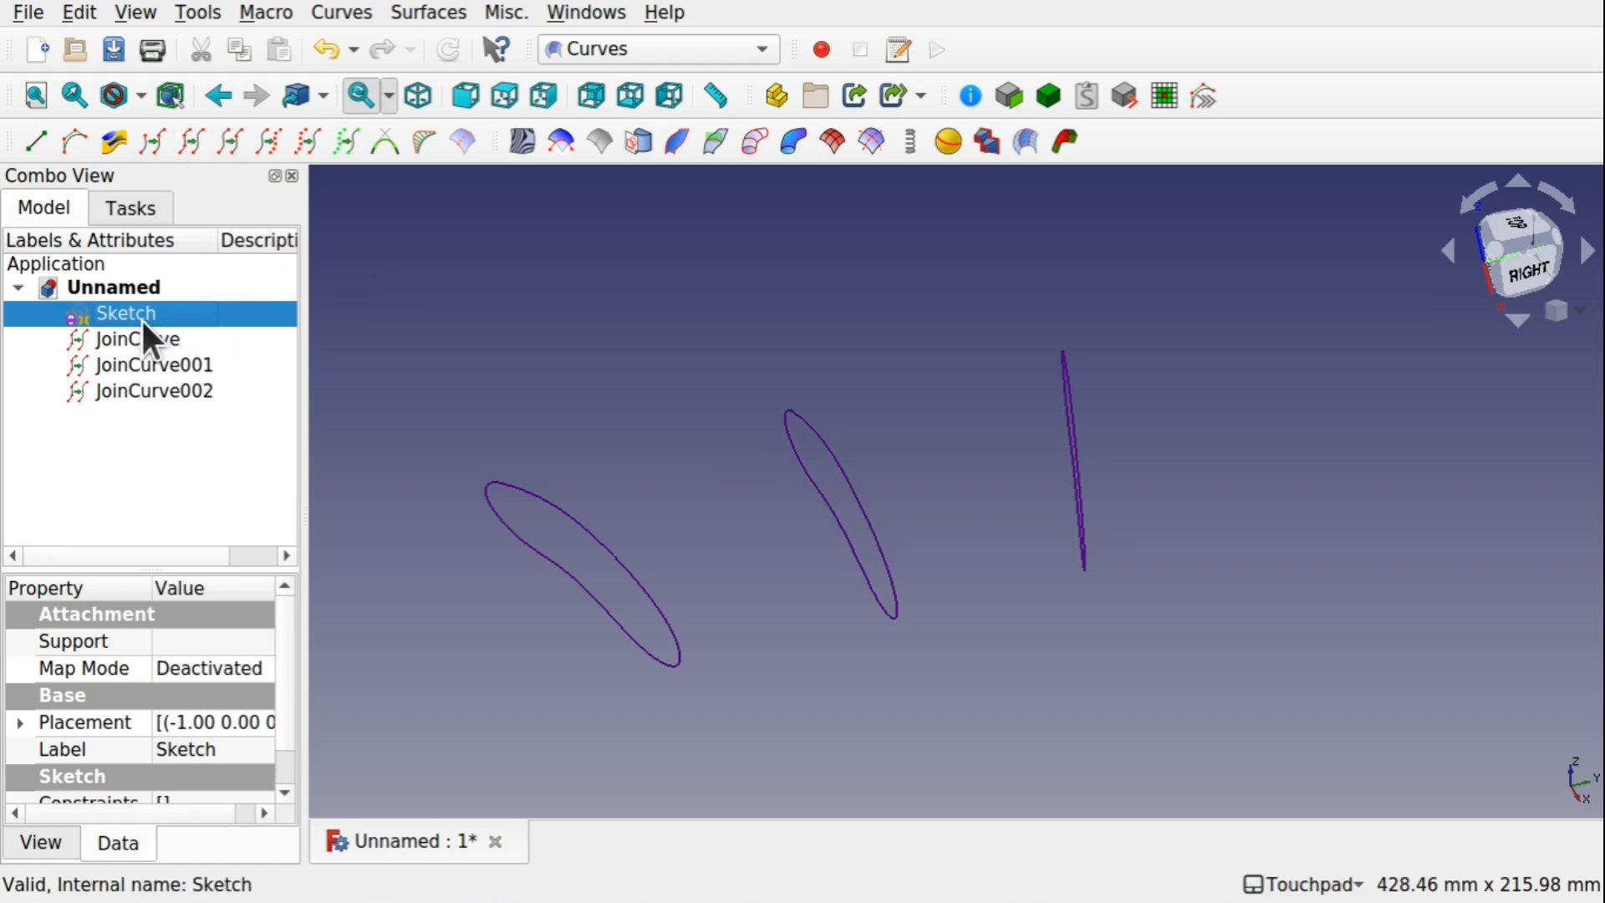
pyautogui.press('space')
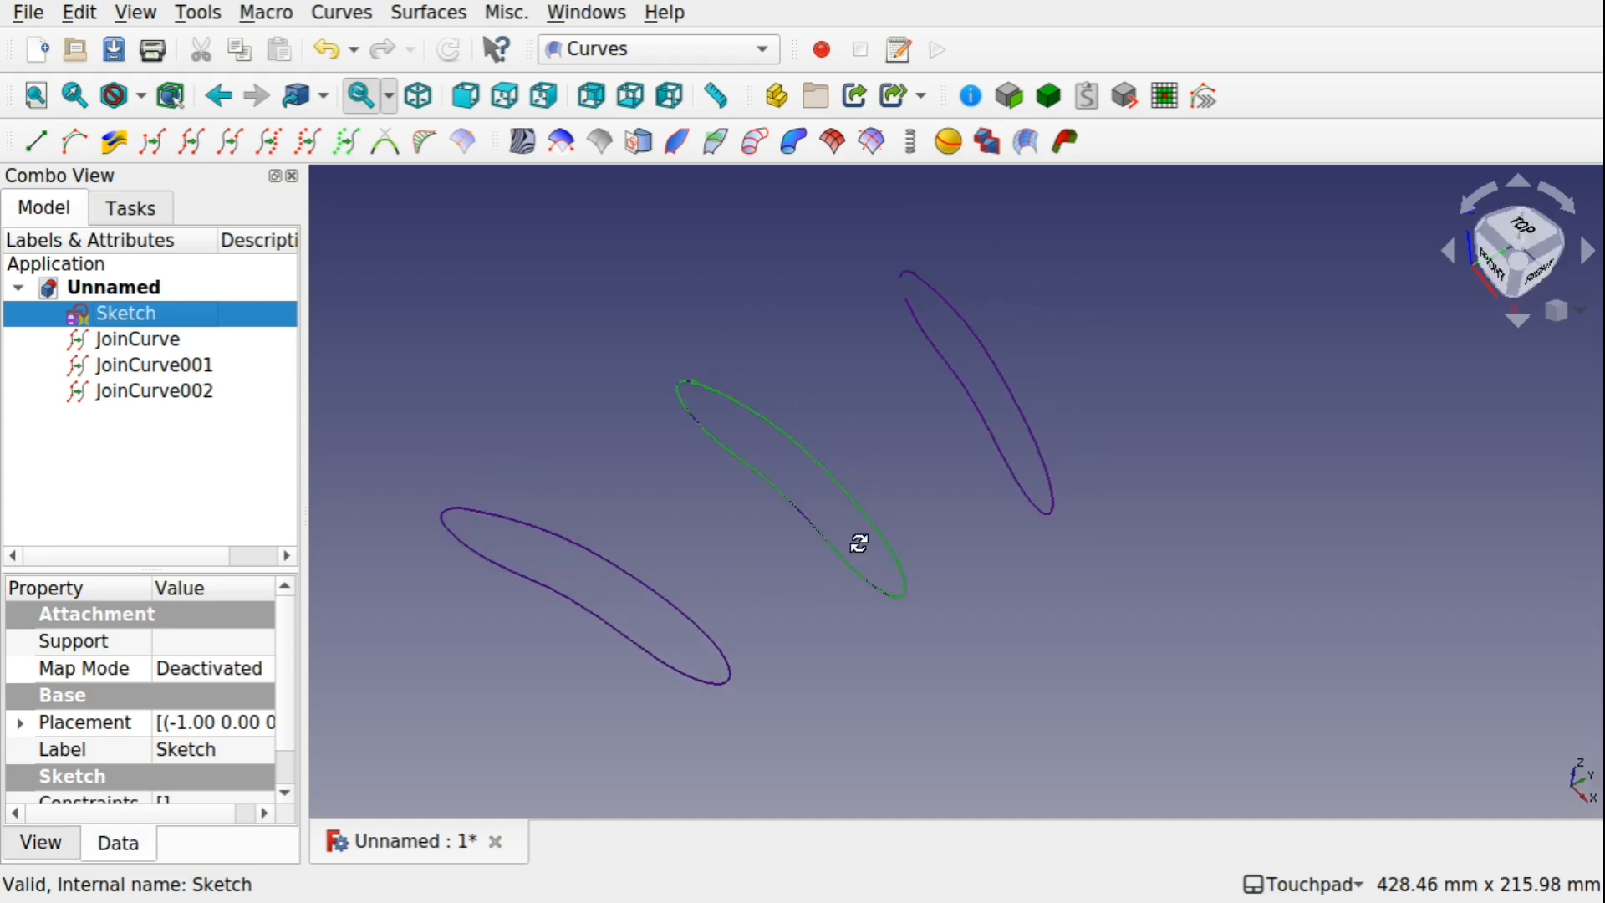
# Switch to the Part workbench and make a face from the JoinCurve wire
pyautogui.click(629, 58)
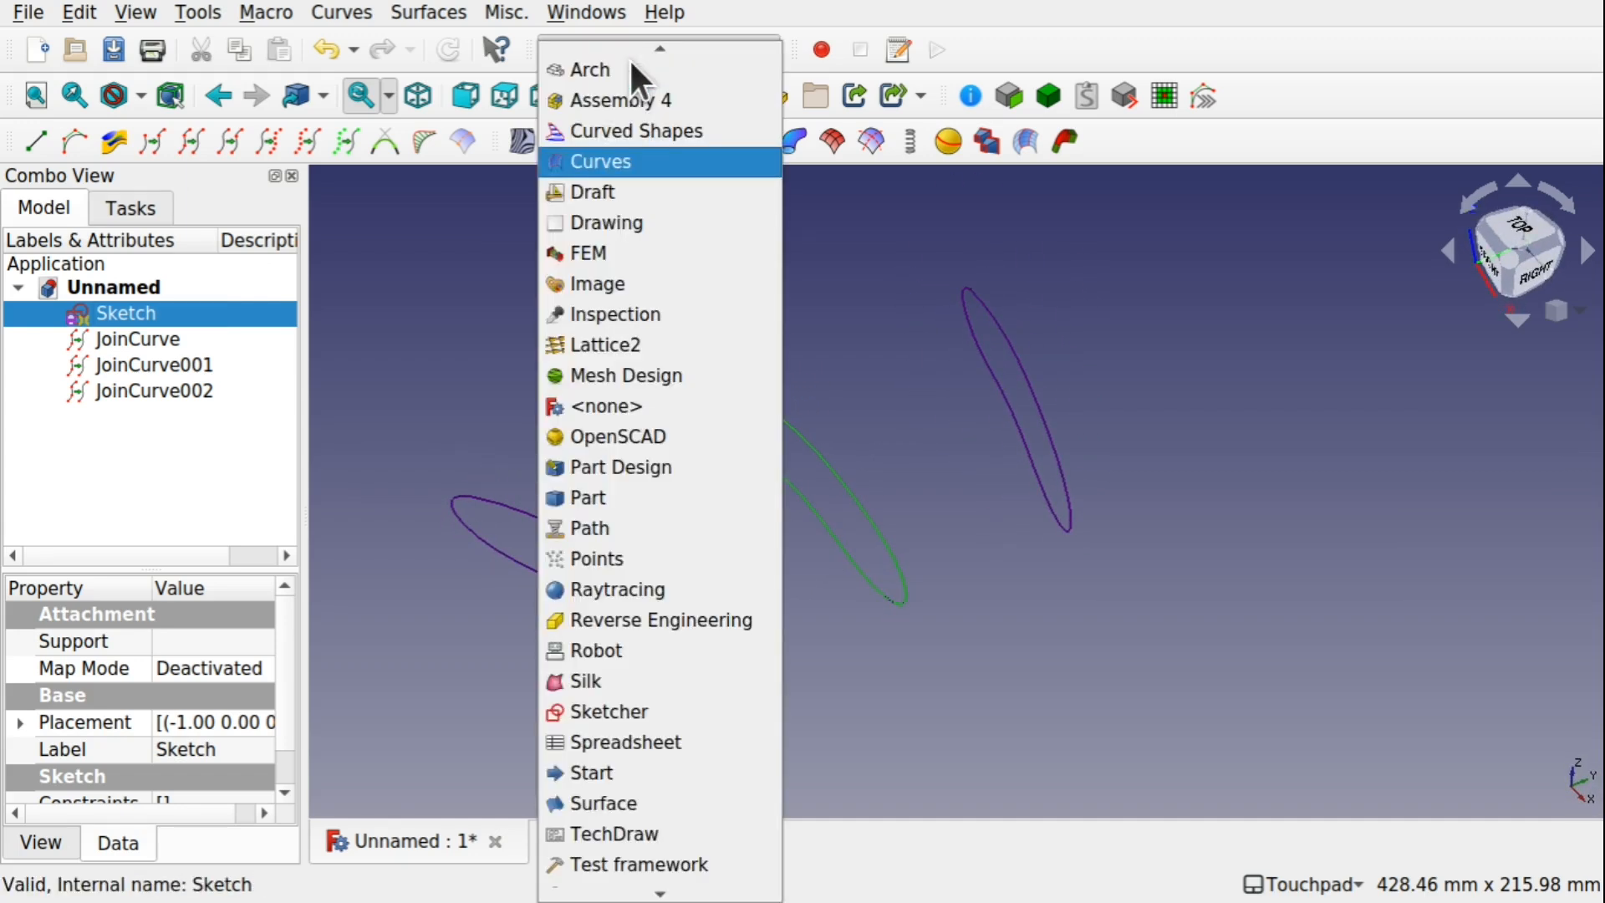
pyautogui.click(653, 497)
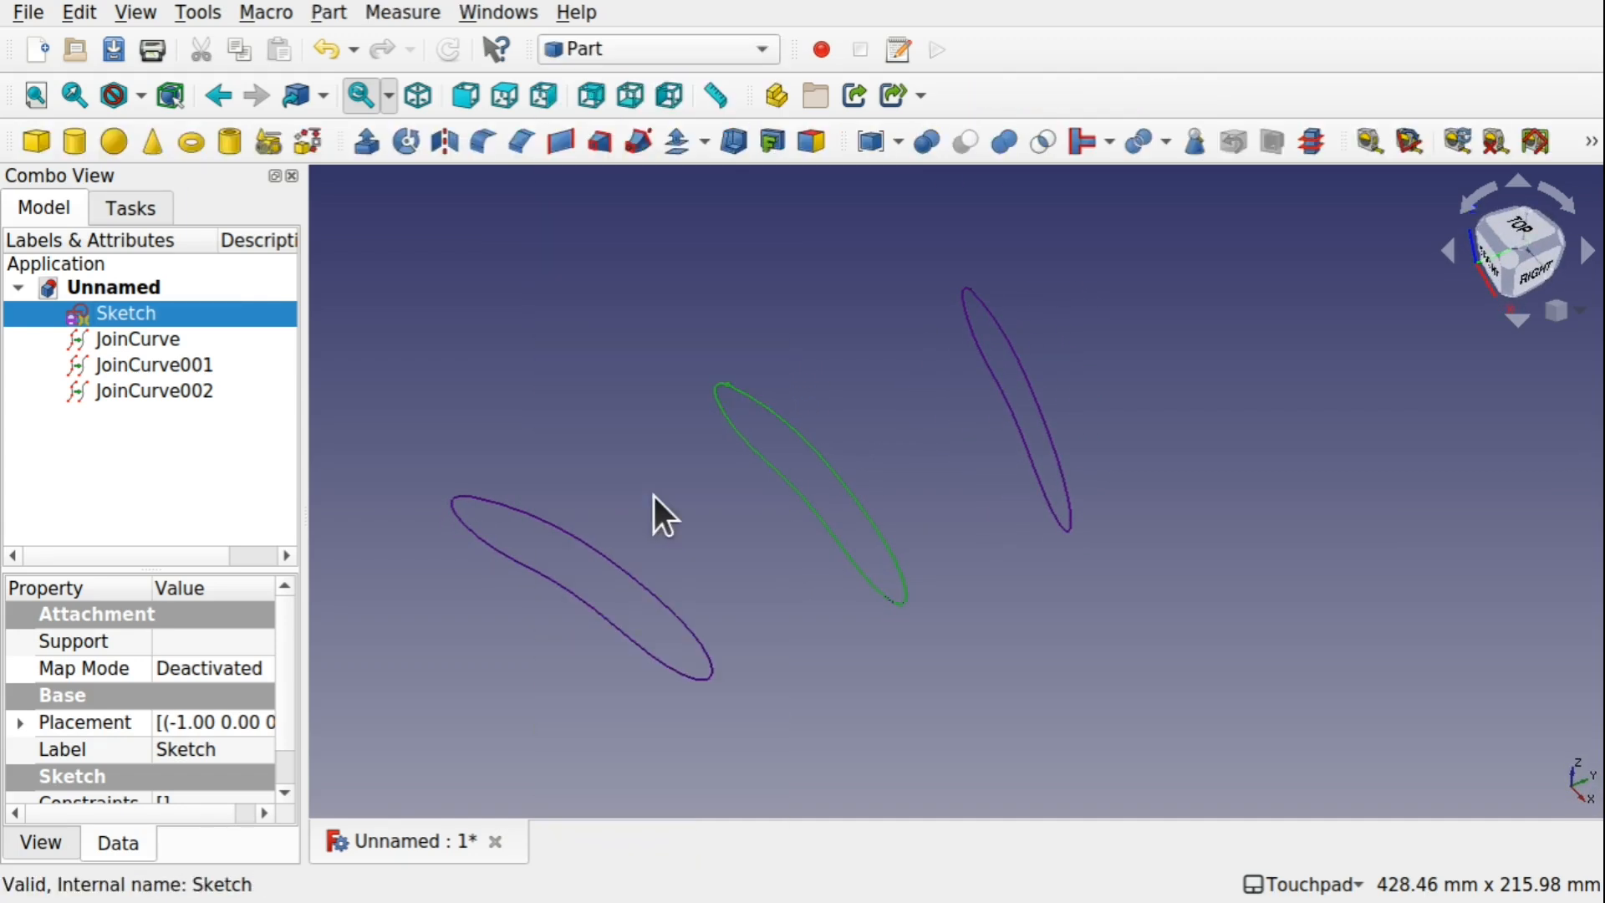
pyautogui.click(159, 341)
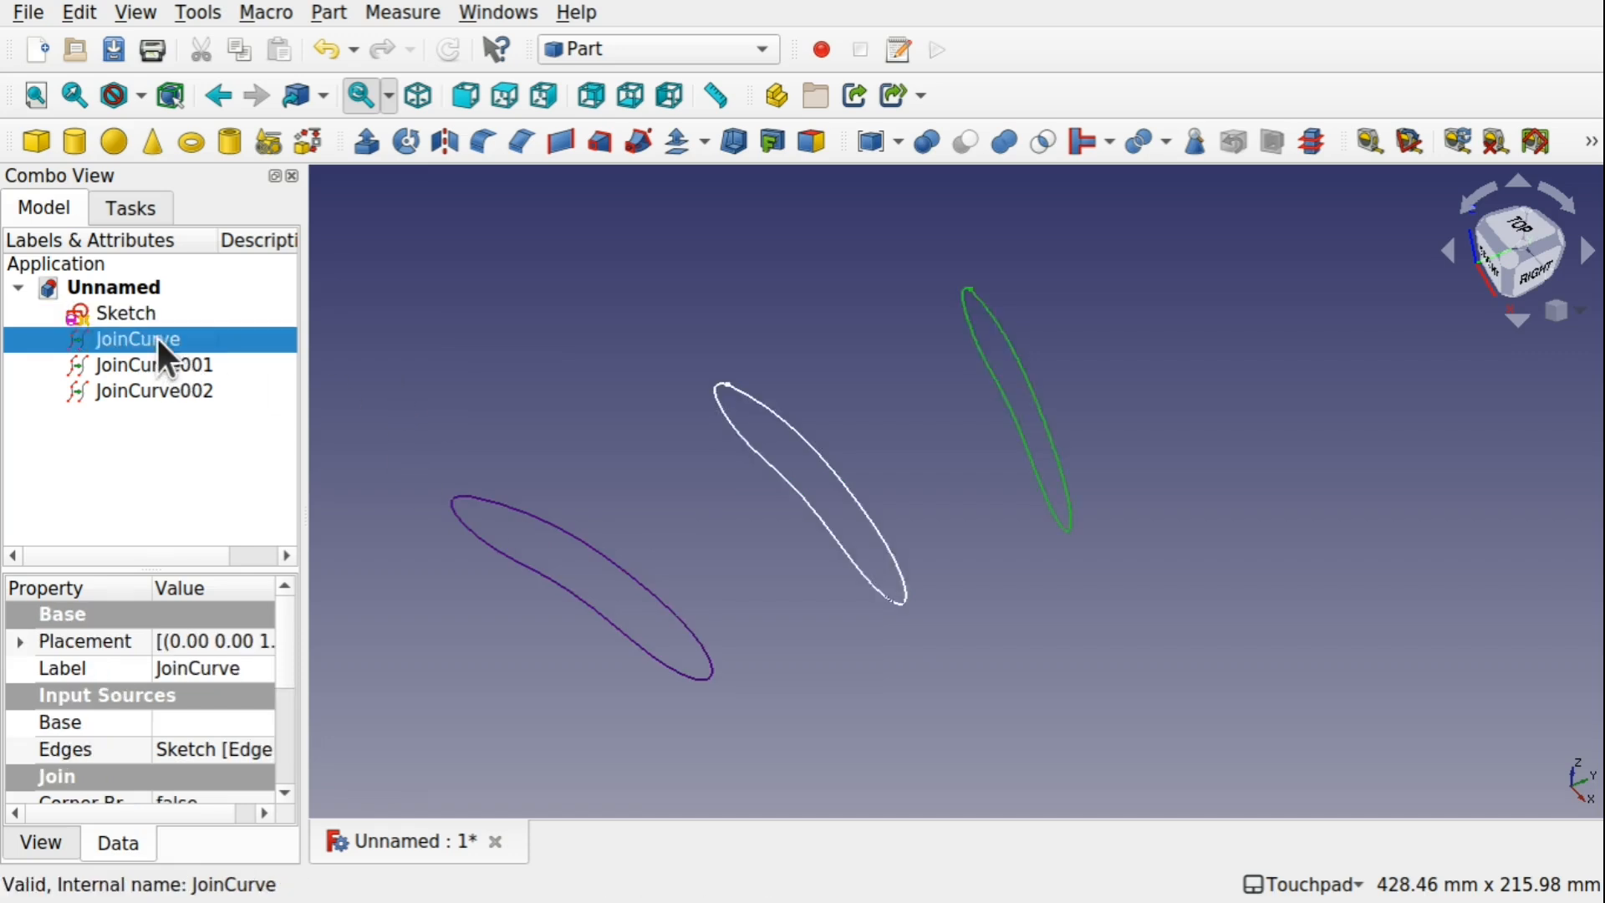
pyautogui.click(328, 13)
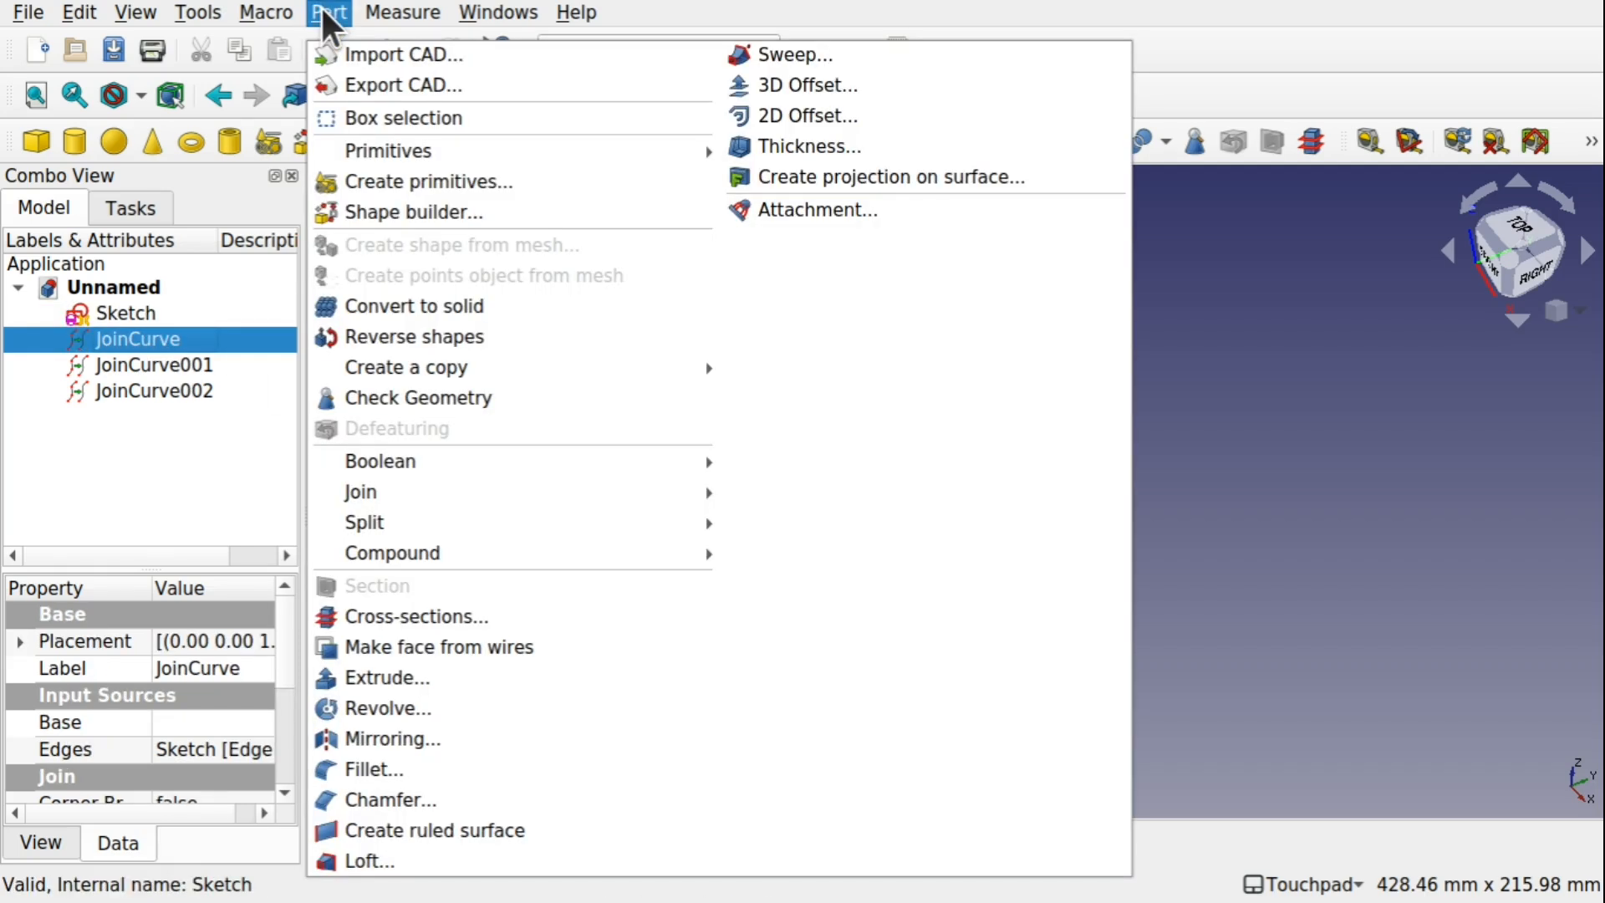
pyautogui.click(499, 646)
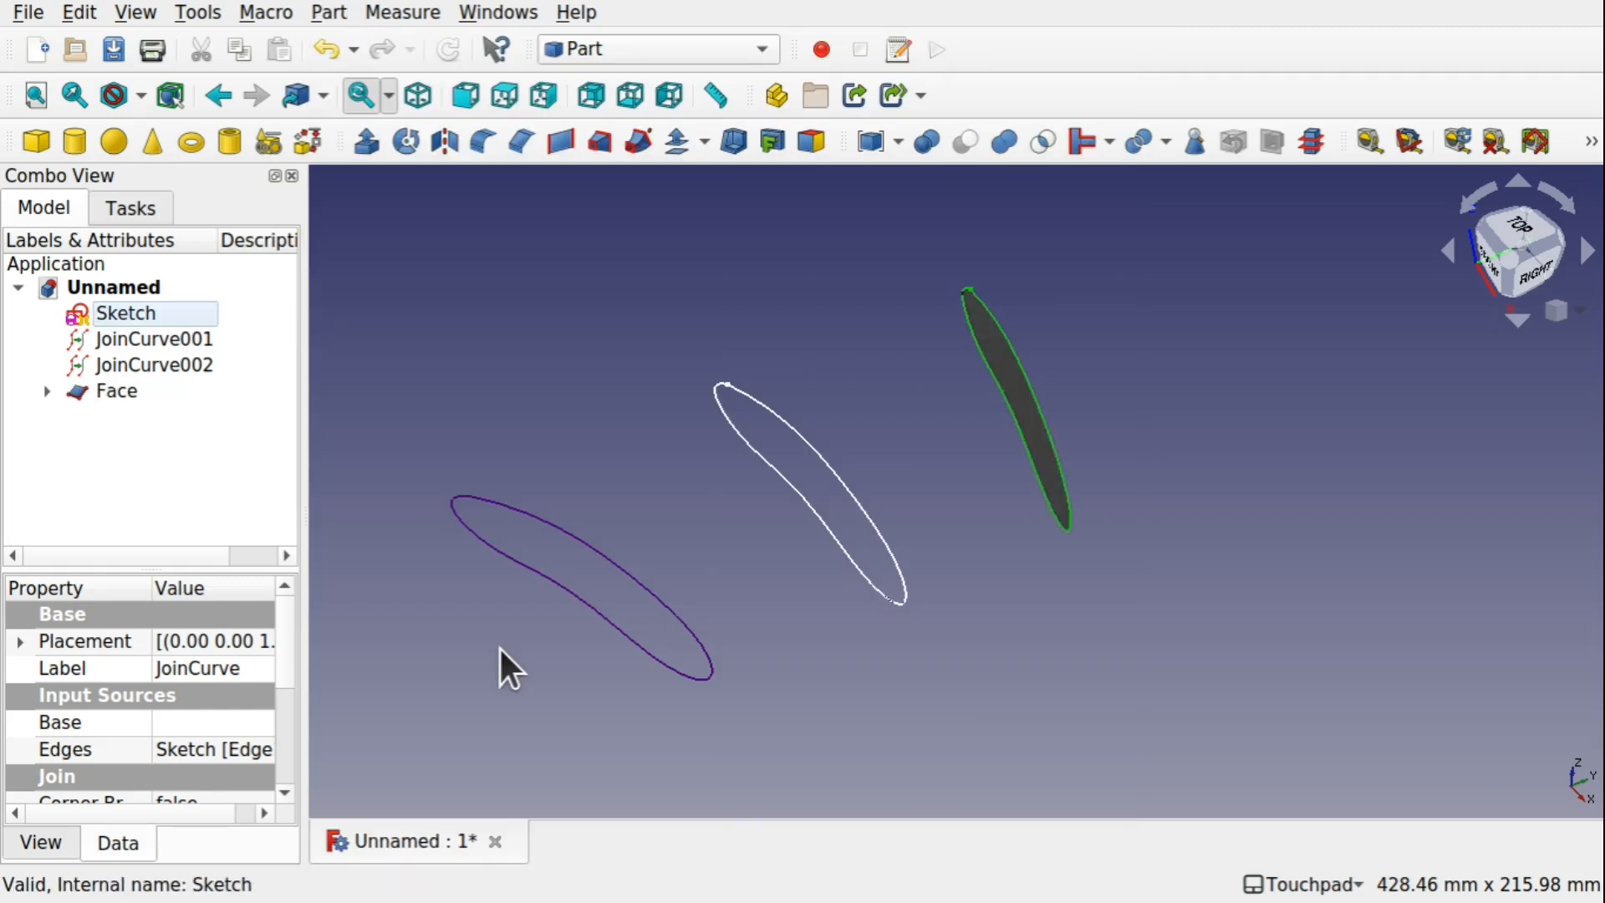
# Make faces from the JoinCurve002 and JoinCurve001 wires
pyautogui.click(789, 475)
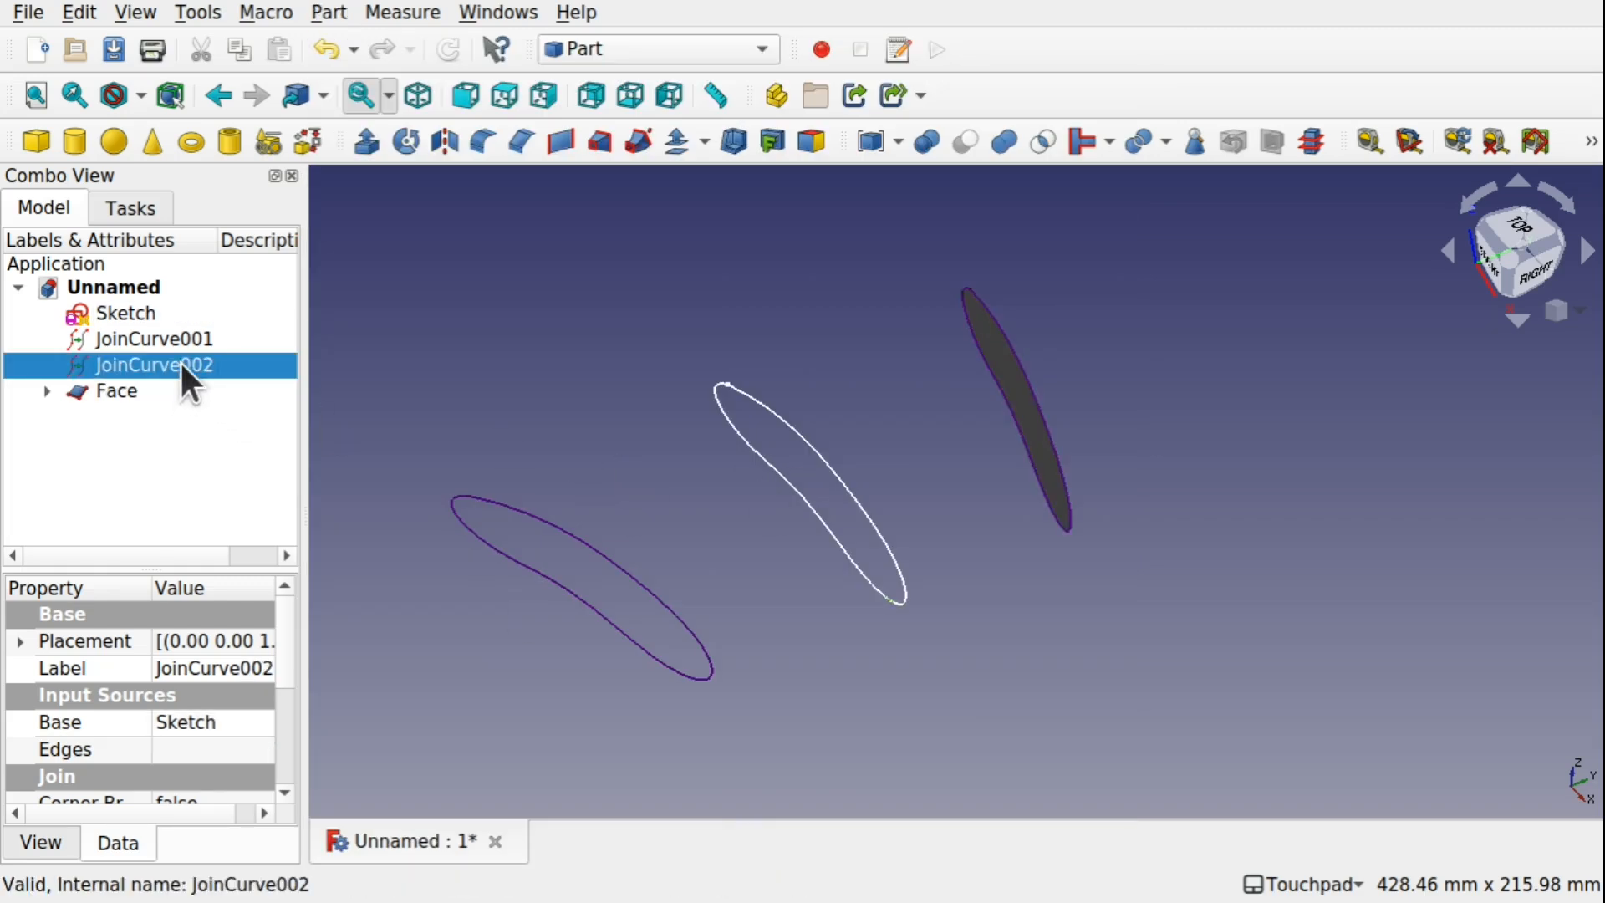
pyautogui.click(326, 12)
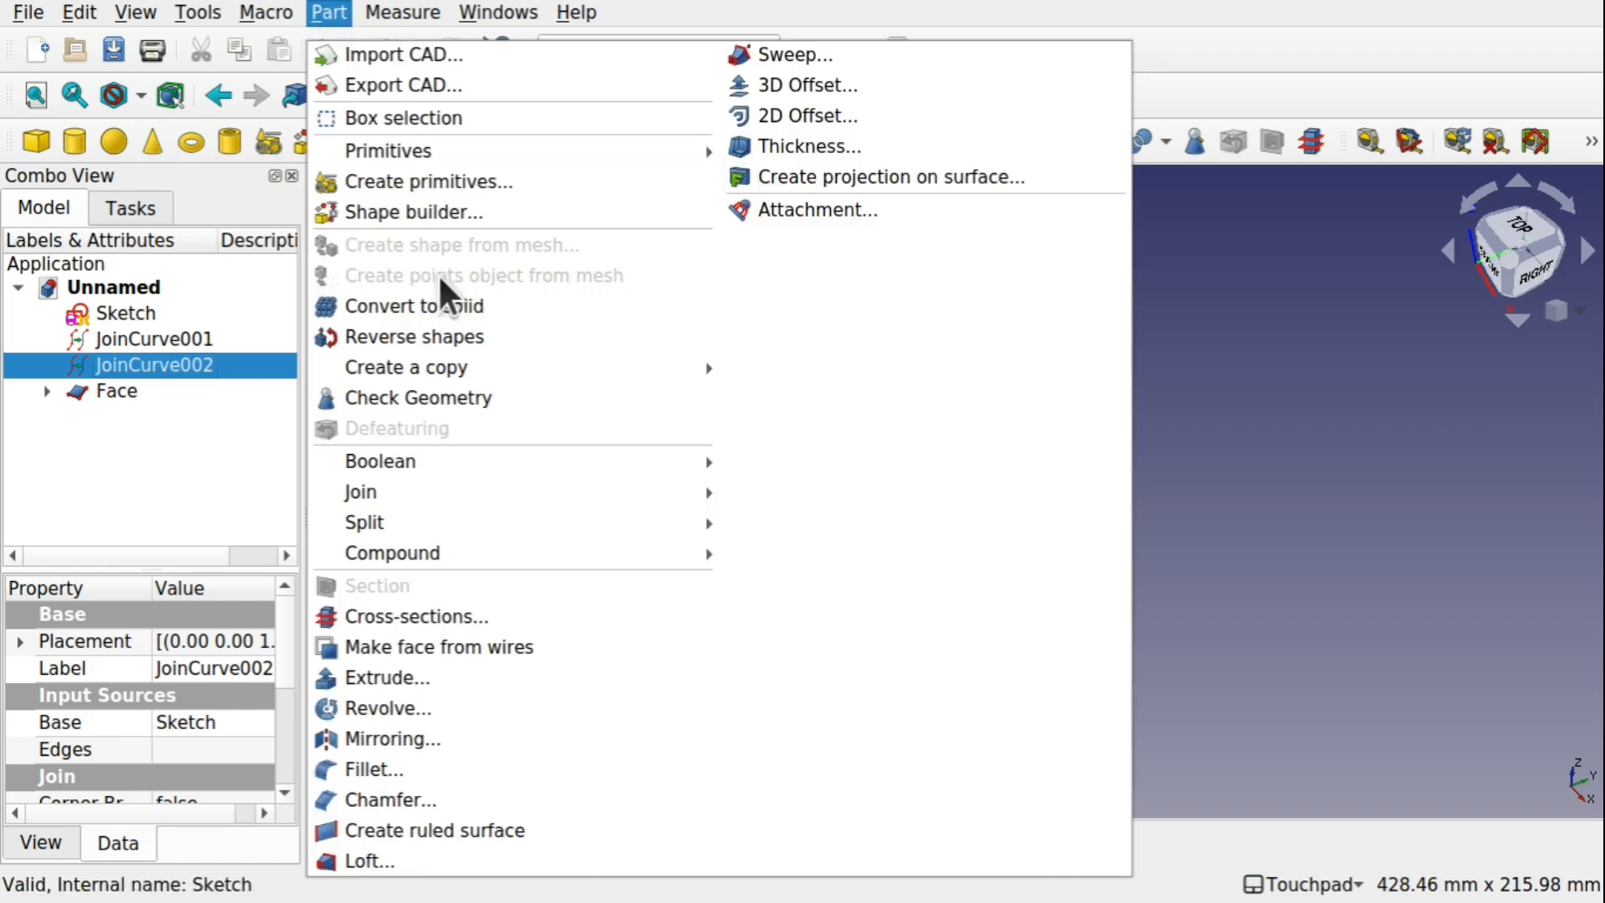
pyautogui.click(468, 649)
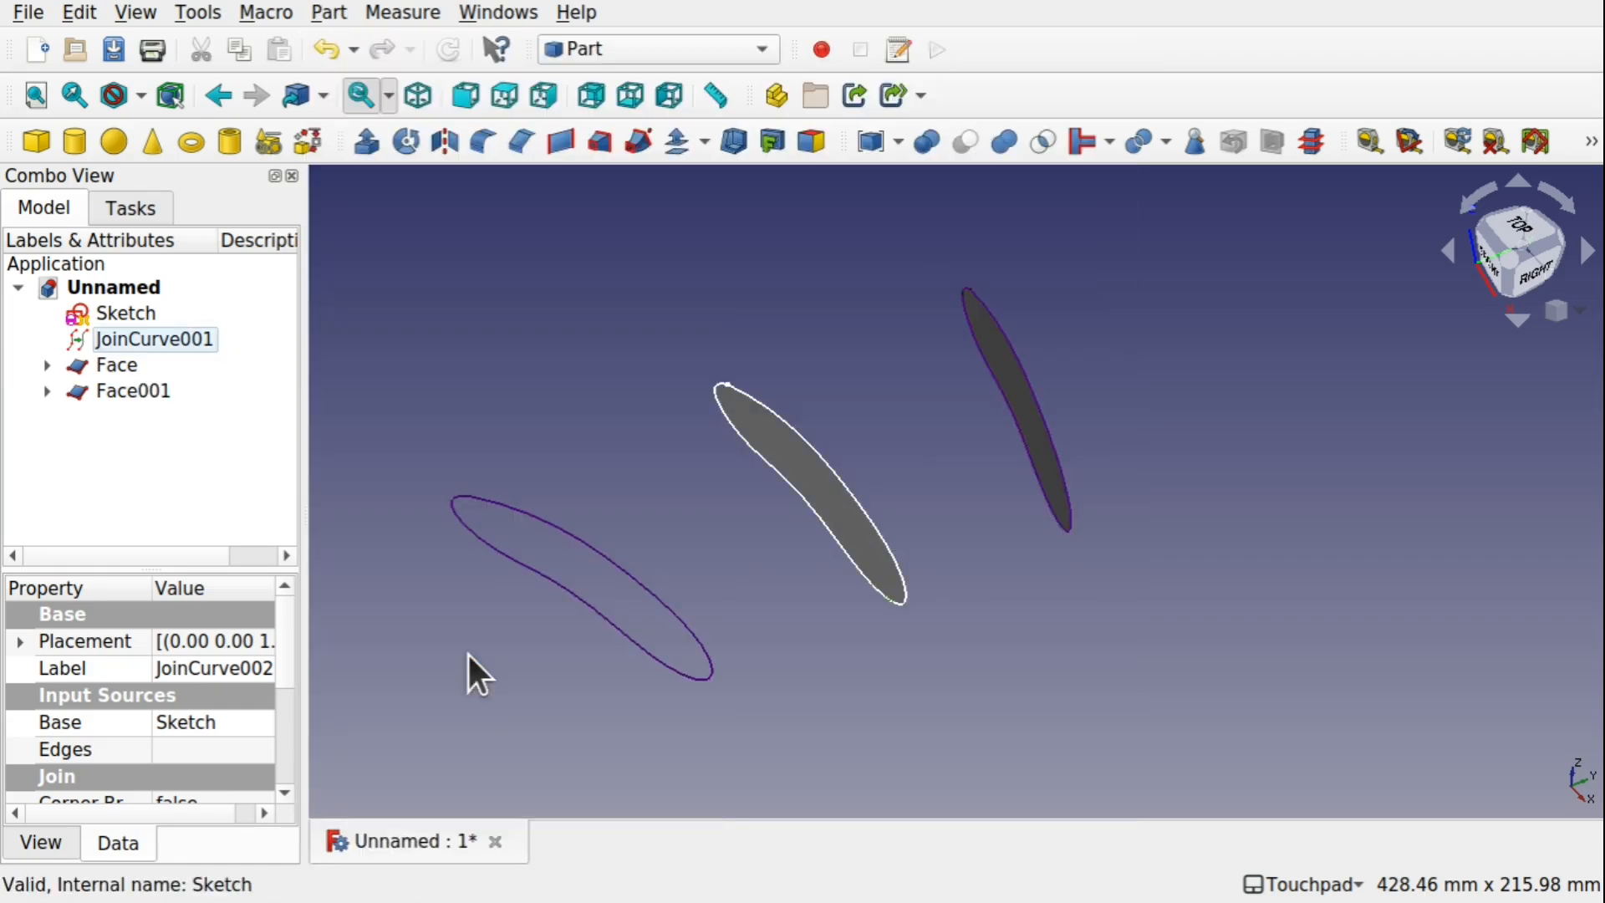
pyautogui.click(609, 608)
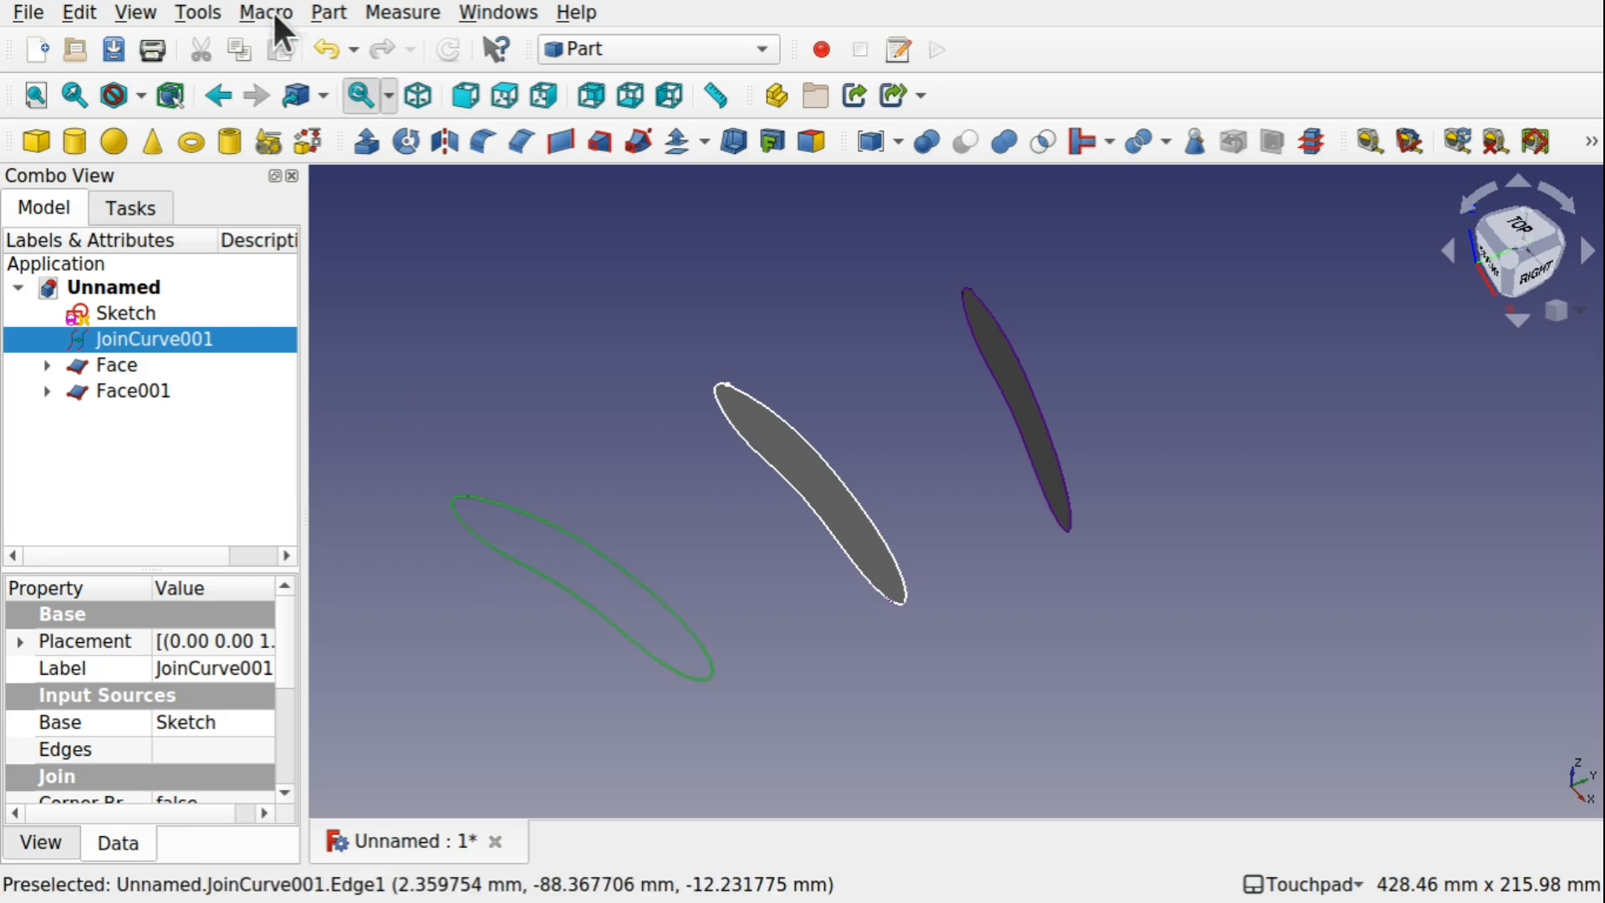
pyautogui.click(318, 12)
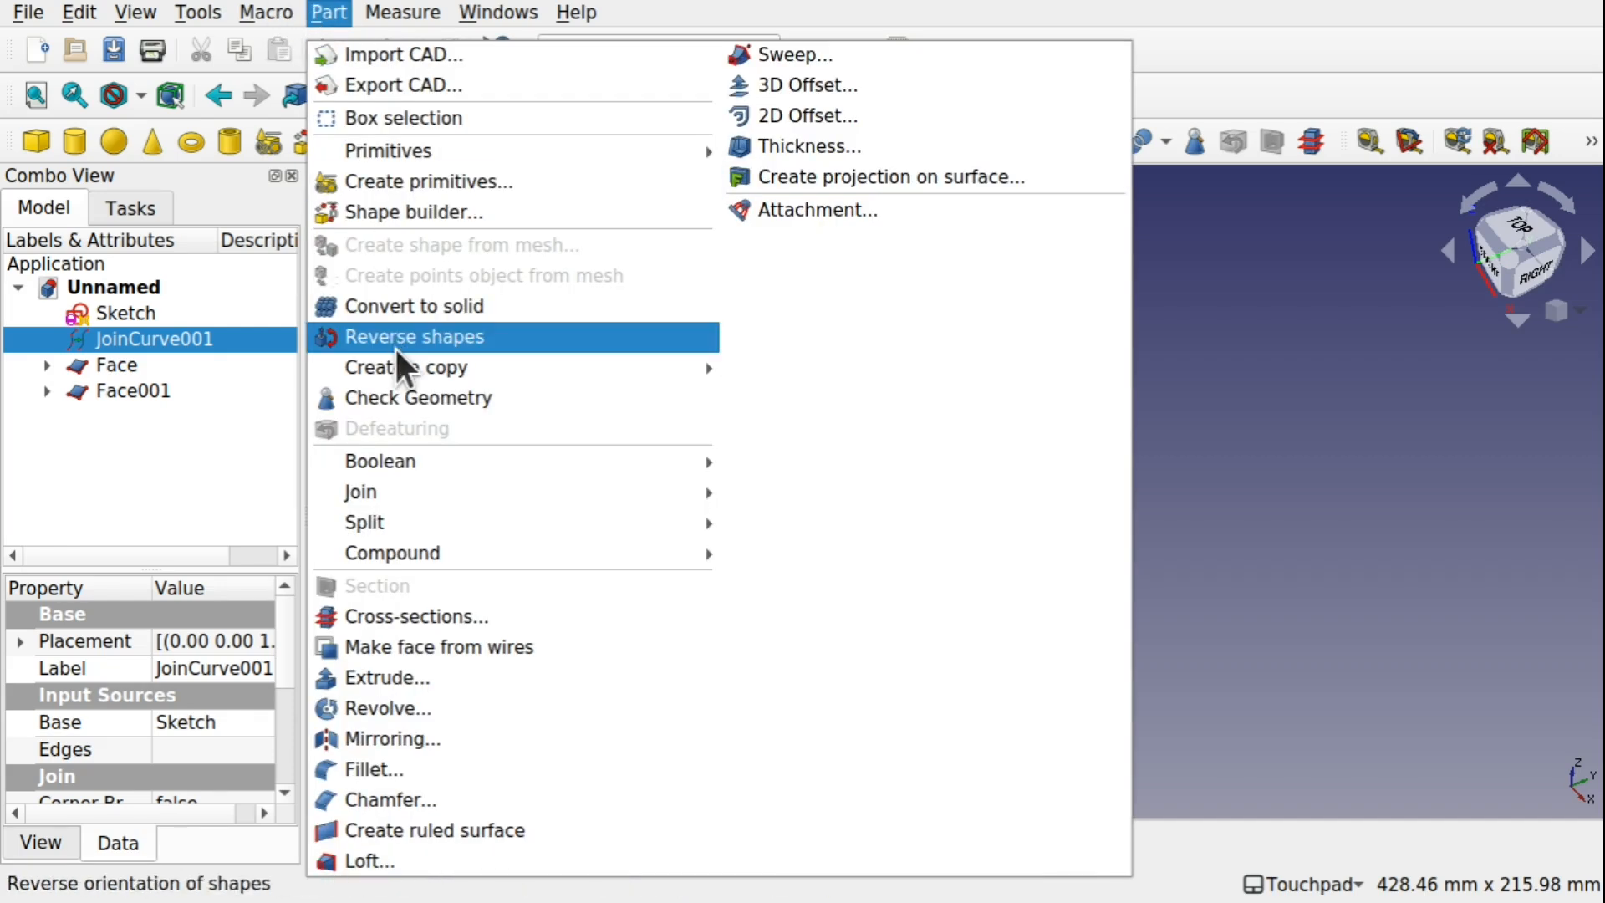
pyautogui.click(430, 647)
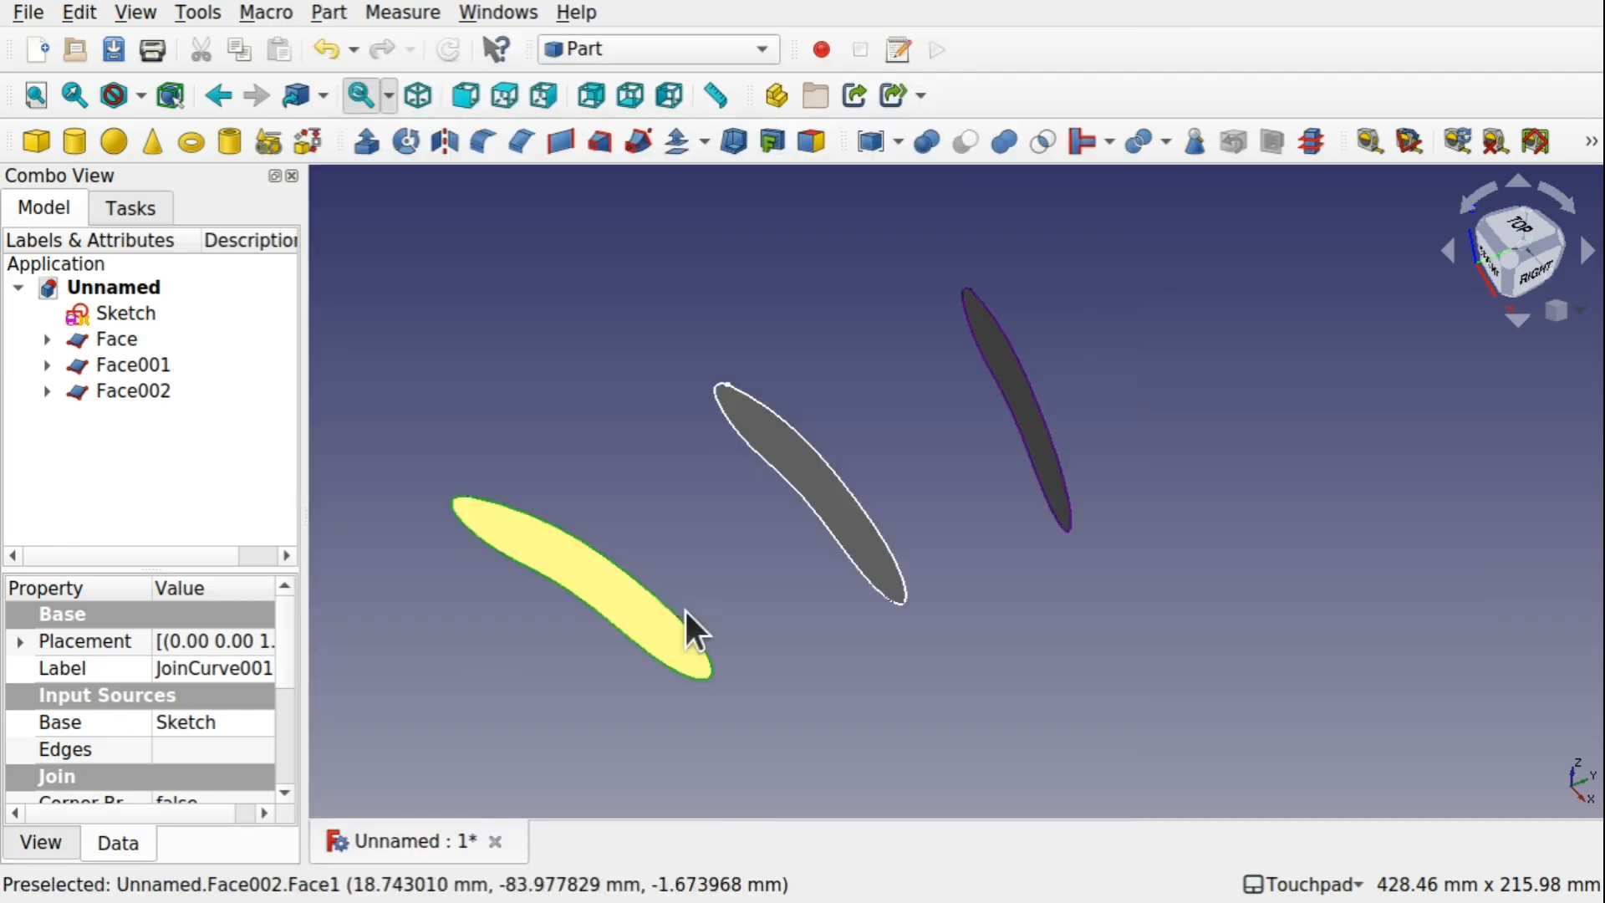
# Switch to the Curves workbench and create a MultiLoft through Face002, Face001 and Face, in that order
pyautogui.keyDown('shift'); pyautogui.moveTo(692, 617); pyautogui.dragTo(831, 559); pyautogui.keyUp('shift')
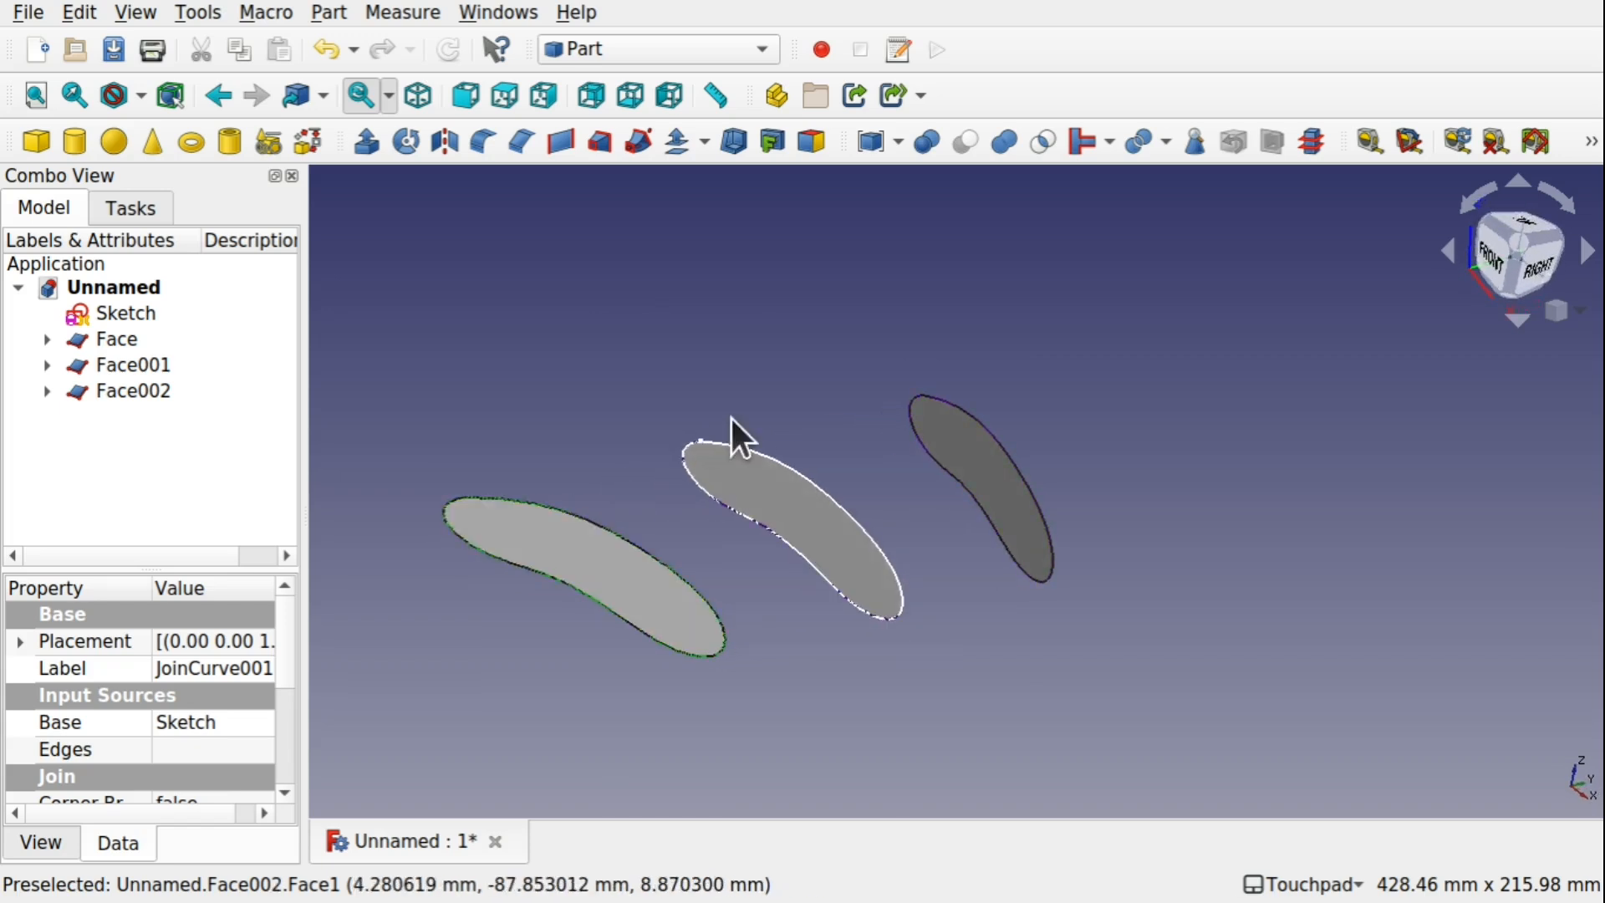
pyautogui.keyDown('shift'); pyautogui.moveTo(731, 419); pyautogui.dragTo(688, 559); pyautogui.keyUp('shift')
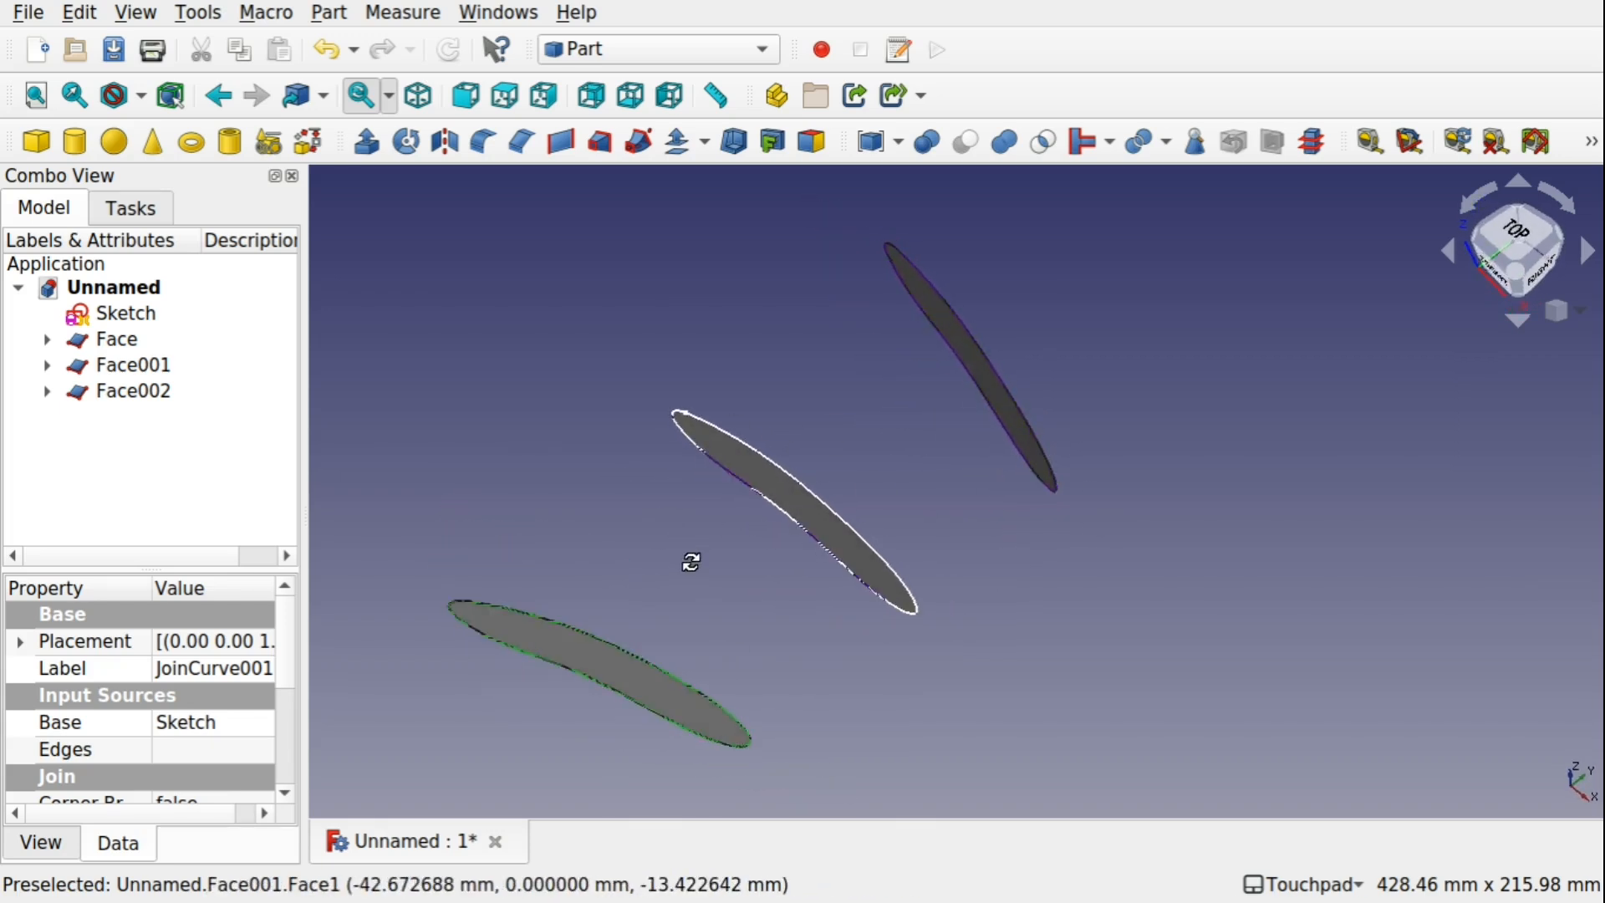
pyautogui.click(619, 670)
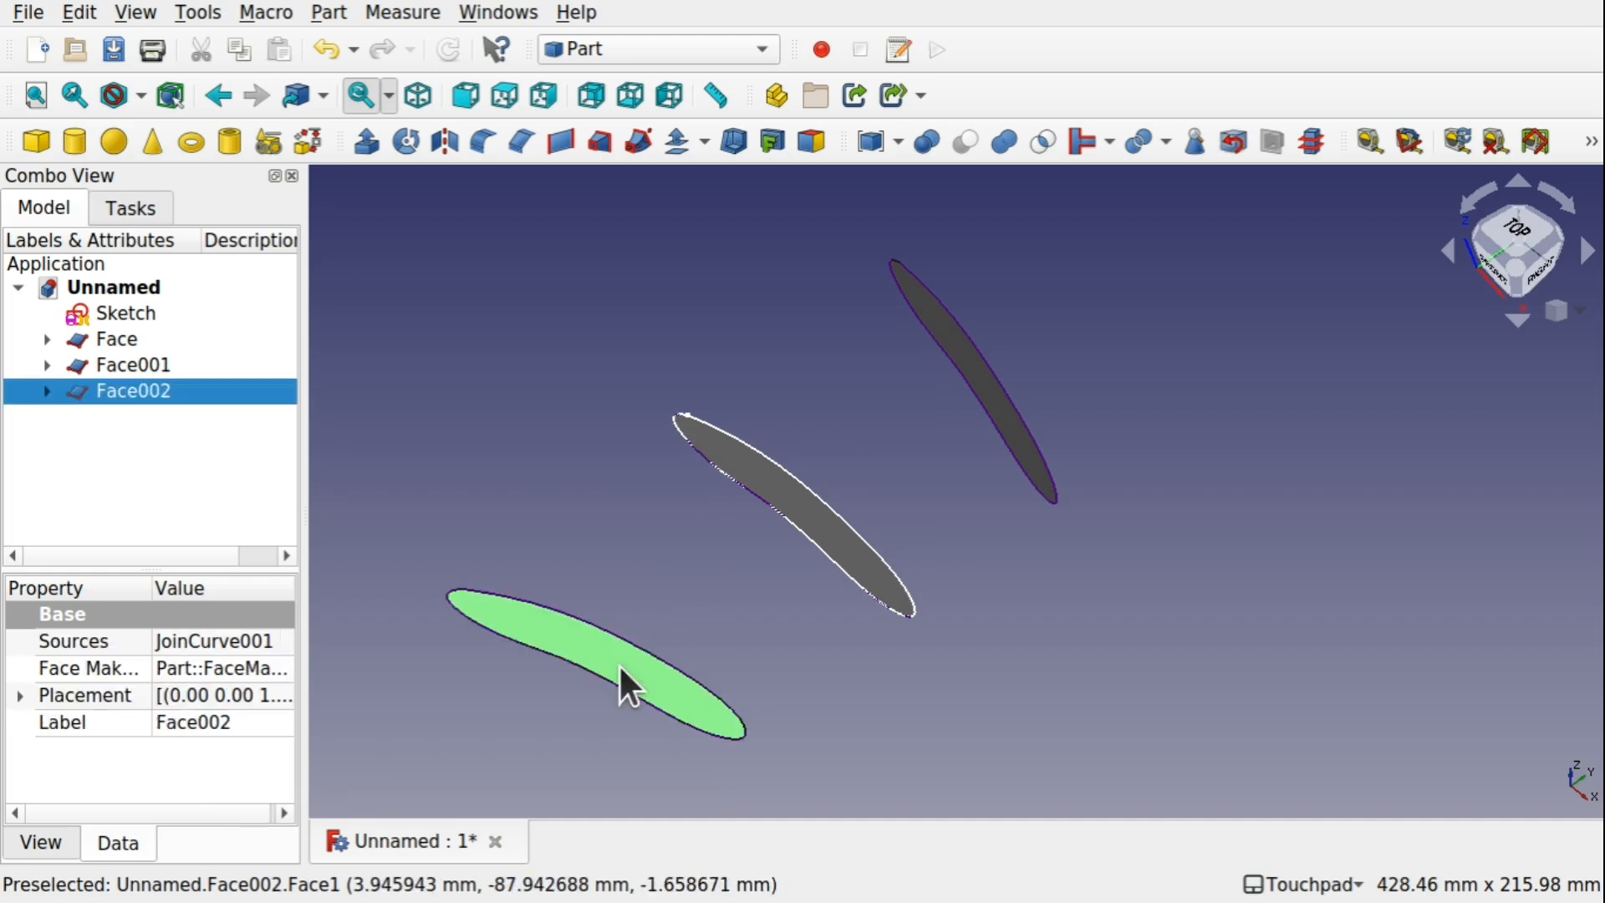
pyautogui.keyDown('ctrl'); pyautogui.click(819, 537); pyautogui.keyUp('ctrl')
pyautogui.keyDown('ctrl'); pyautogui.click(1005, 418); pyautogui.keyUp('ctrl')
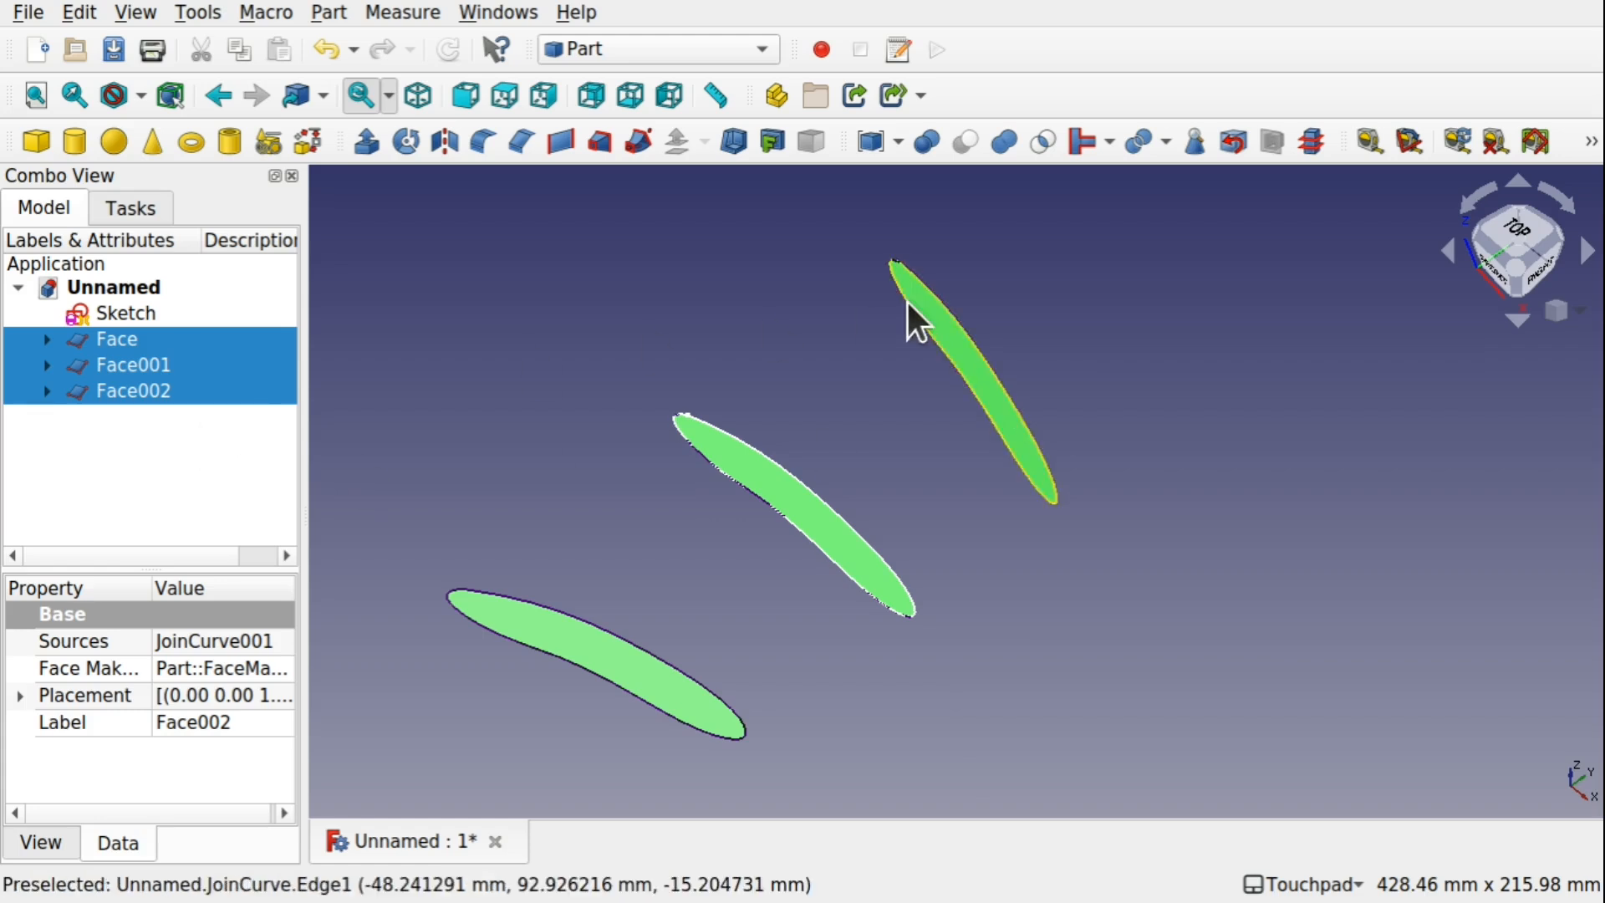
pyautogui.click(657, 48)
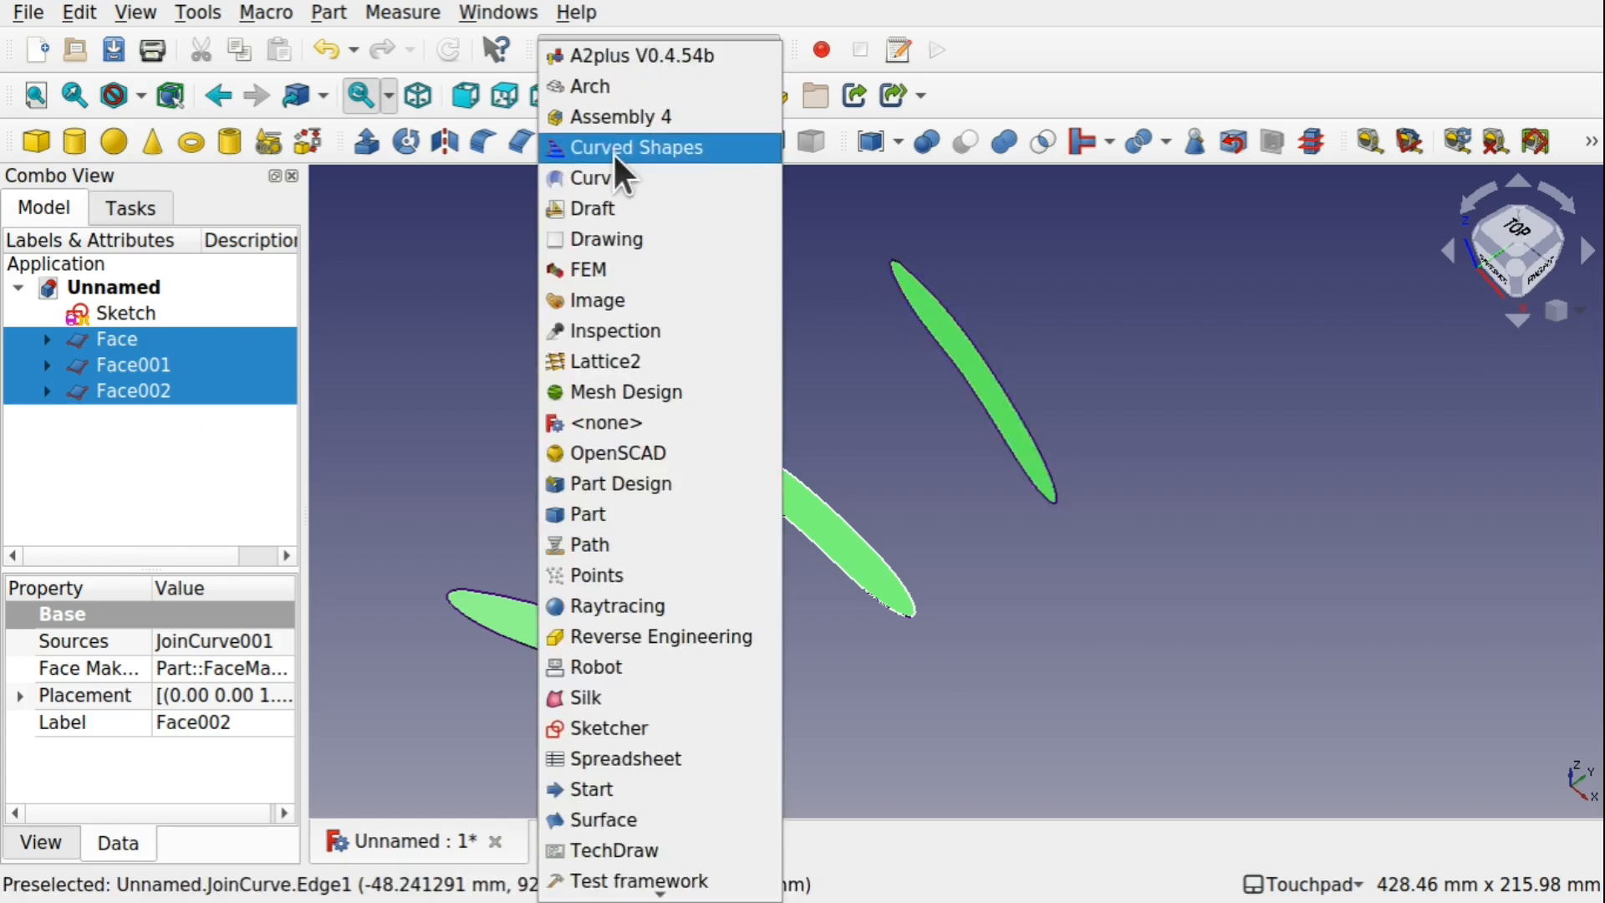
pyautogui.click(629, 177)
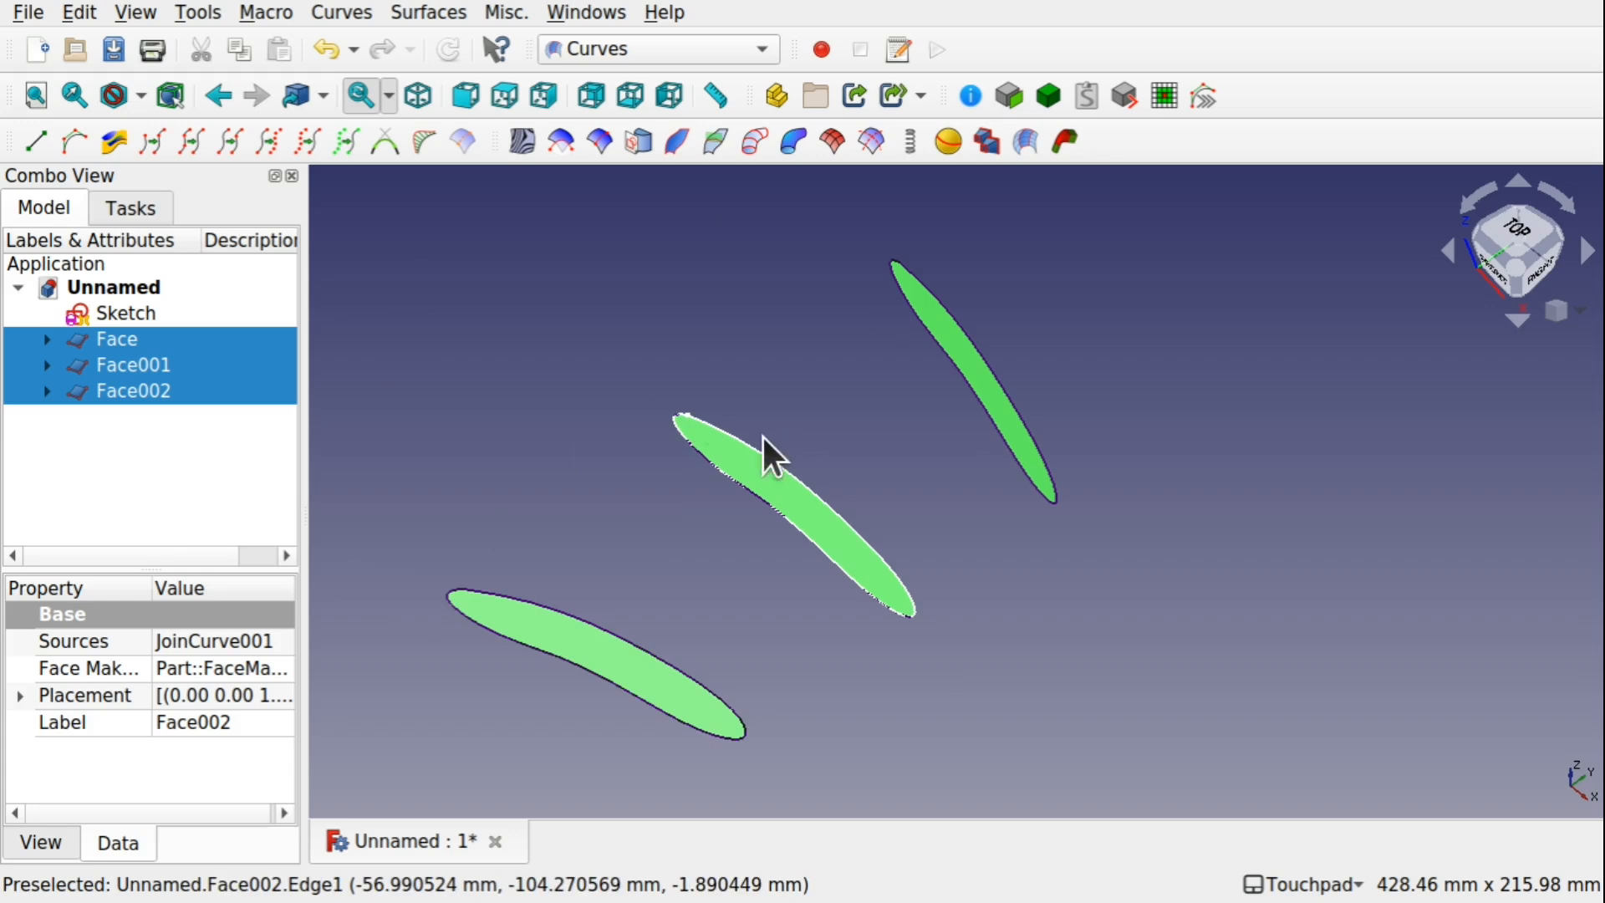
pyautogui.click(594, 485)
pyautogui.click(643, 676)
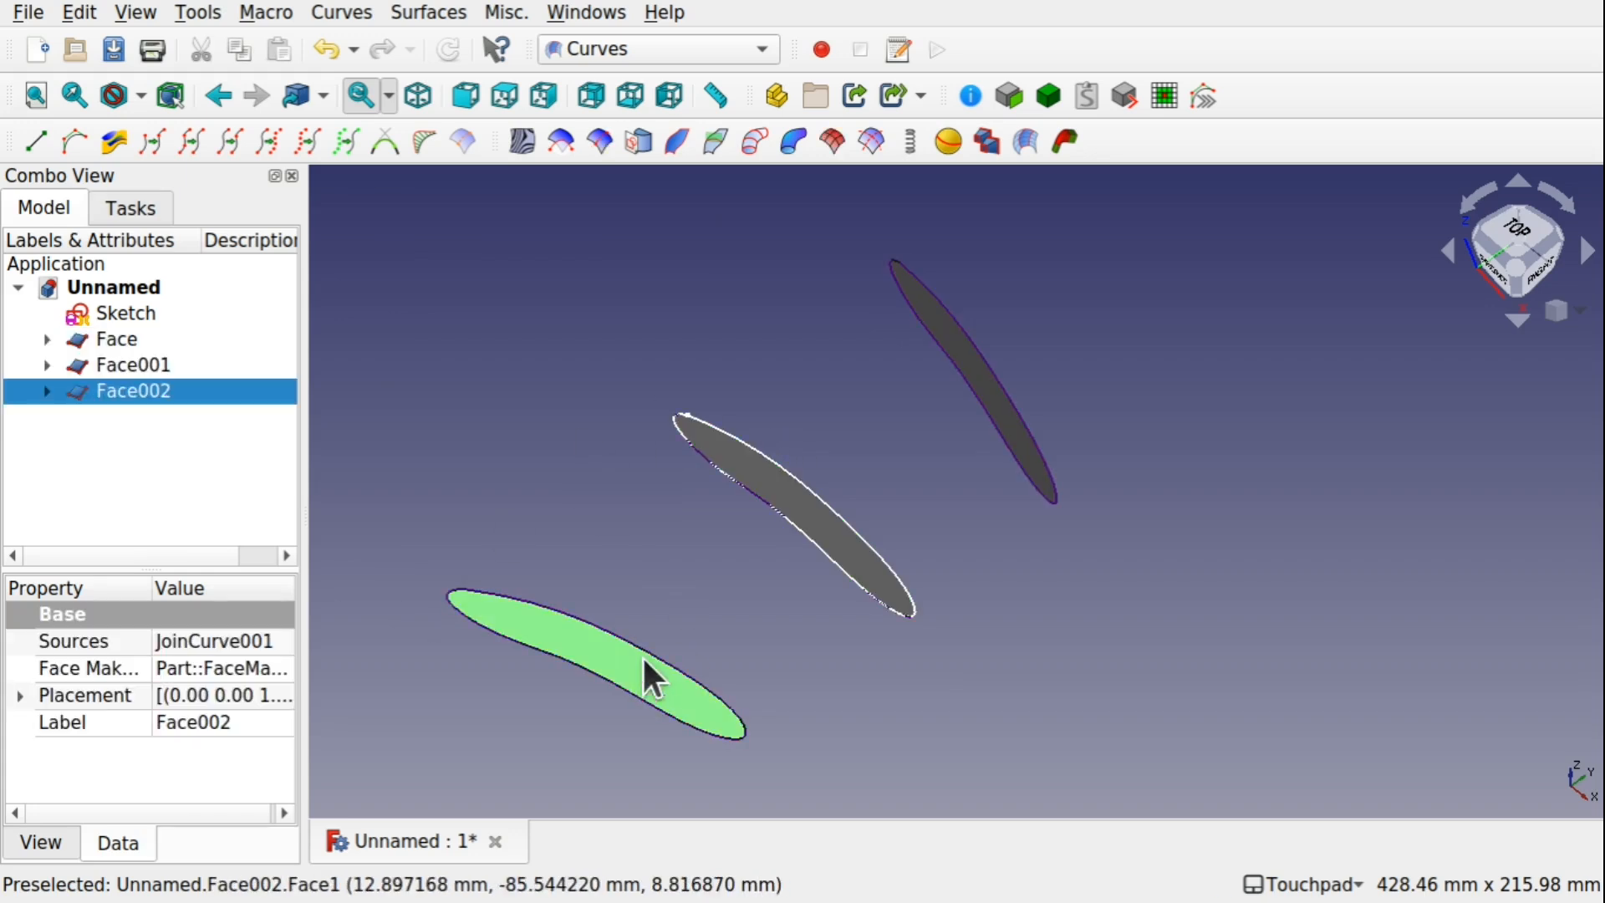
pyautogui.keyDown('ctrl'); pyautogui.click(813, 515); pyautogui.keyUp('ctrl')
pyautogui.keyDown('ctrl'); pyautogui.click(992, 408); pyautogui.keyUp('ctrl')
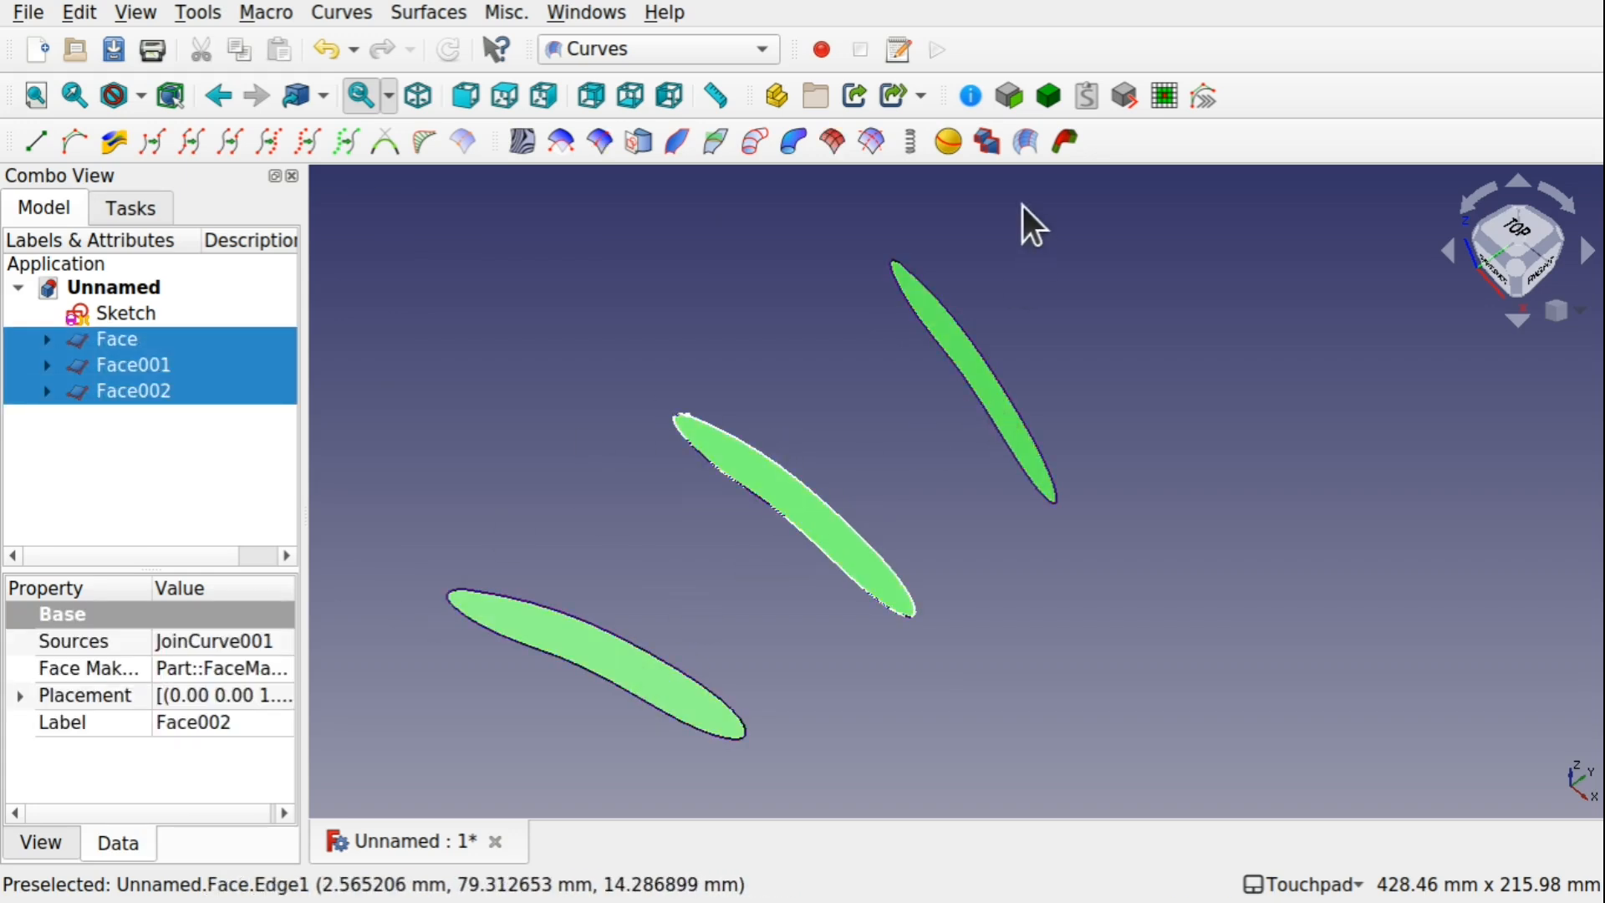
pyautogui.click(987, 141)
# Hide Sketch and the three joined curves nested under the MultiLoft's faces
pyautogui.keyDown('alt'); pyautogui.moveTo(884, 527); pyautogui.dragTo(1000, 663); pyautogui.keyUp('alt')
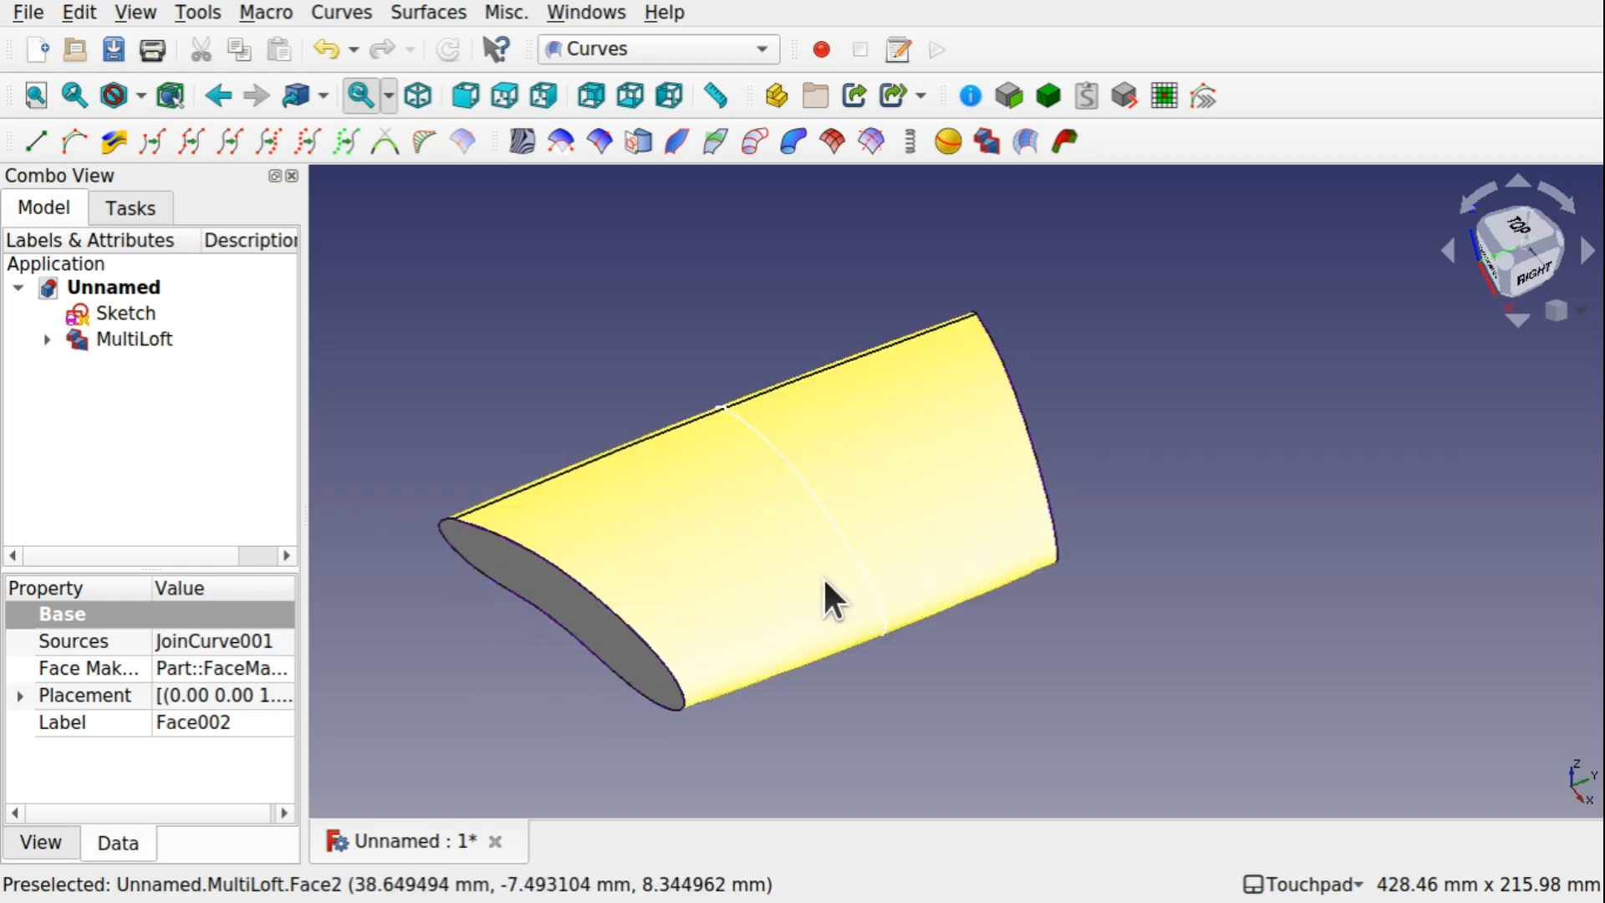
pyautogui.scroll(-3, 826, 582)
pyautogui.keyDown('alt'); pyautogui.moveTo(824, 578); pyautogui.dragTo(849, 642); pyautogui.keyUp('alt')
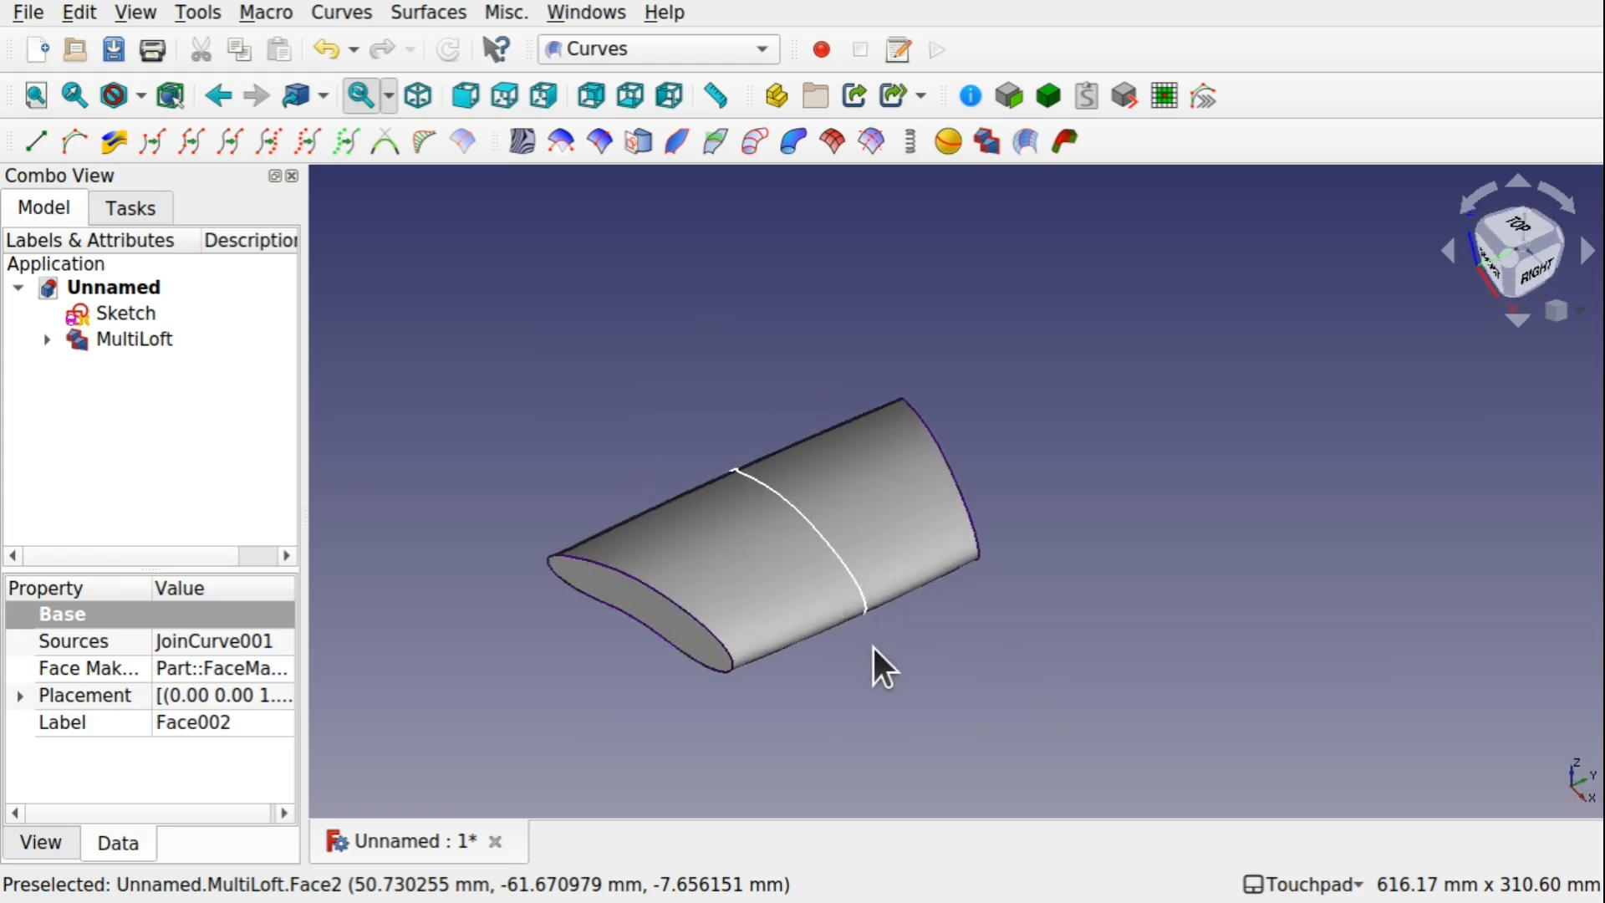
pyautogui.click(122, 313)
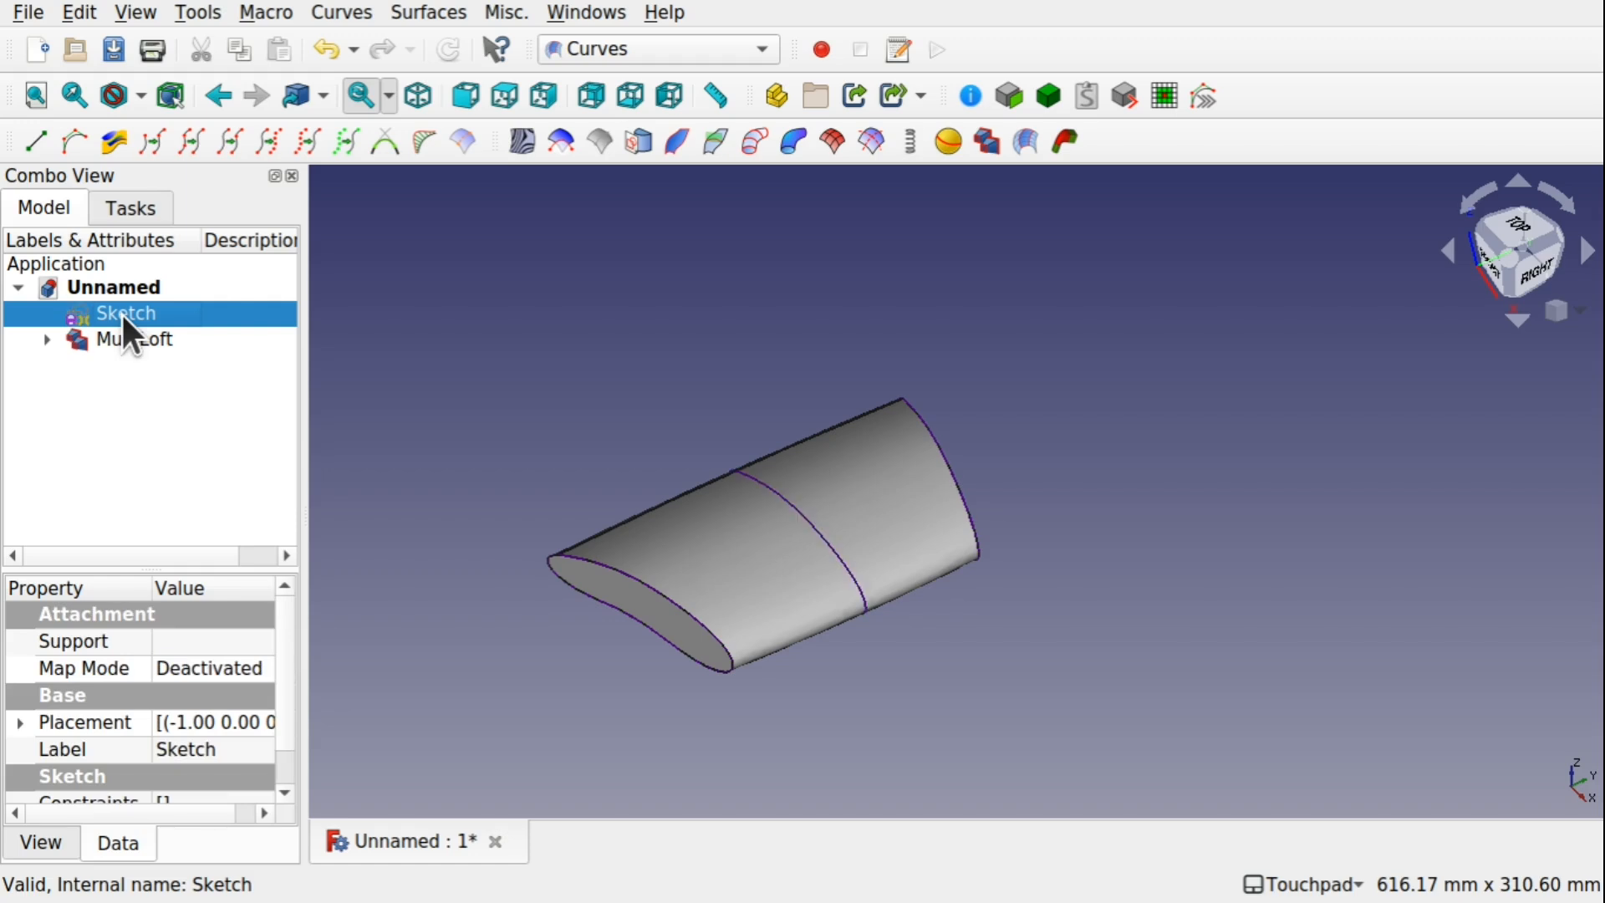
pyautogui.click(44, 338)
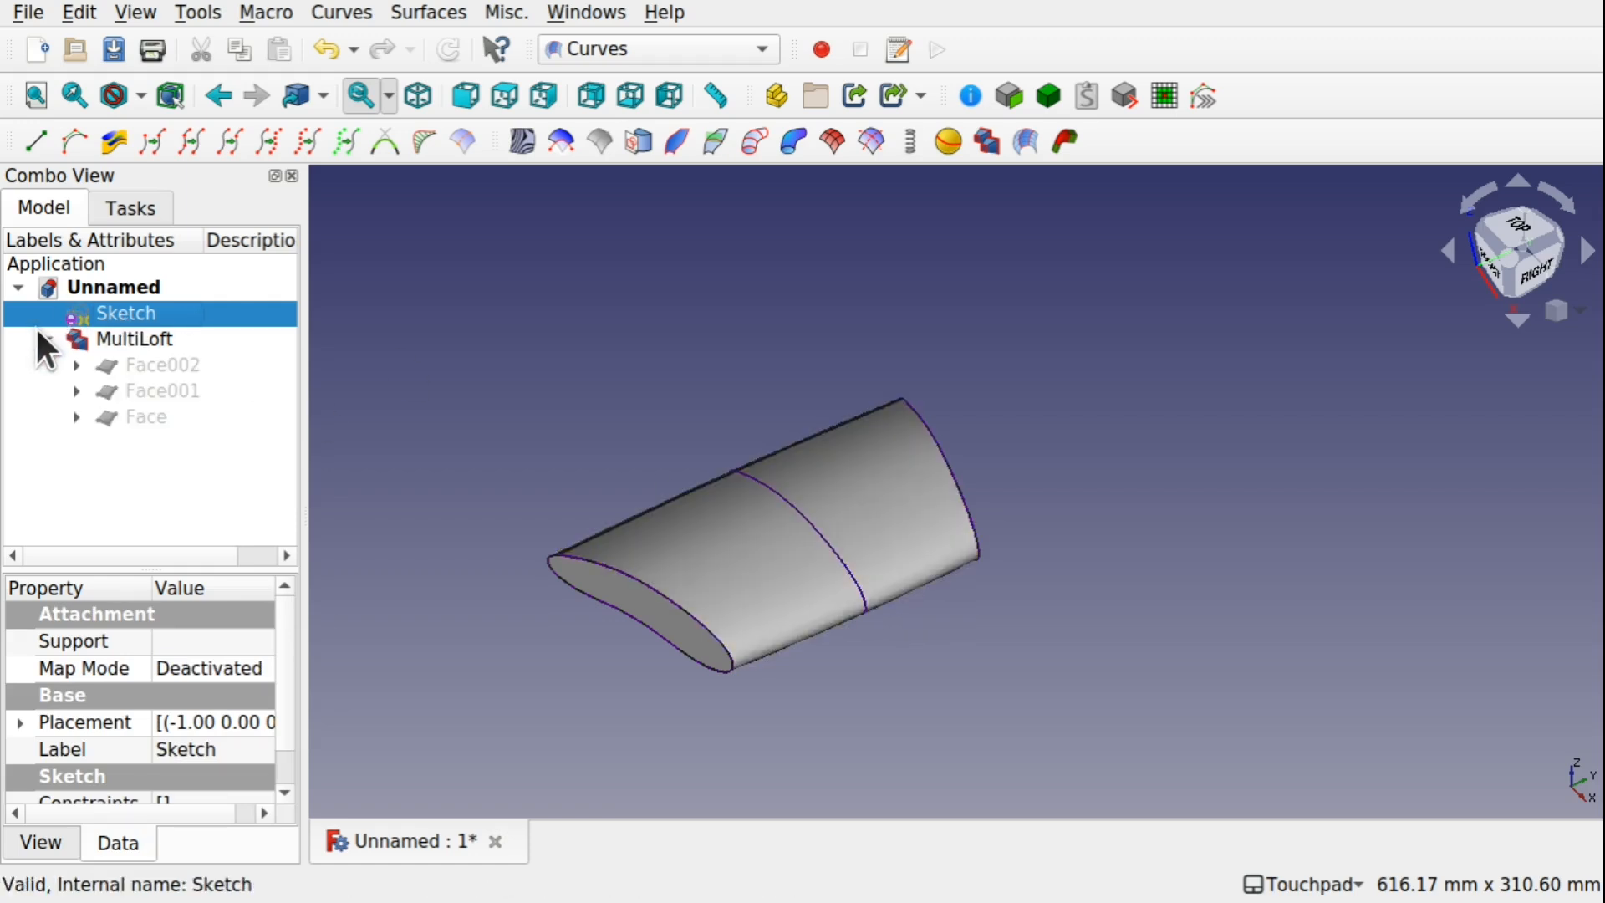
pyautogui.click(76, 365)
pyautogui.click(175, 389)
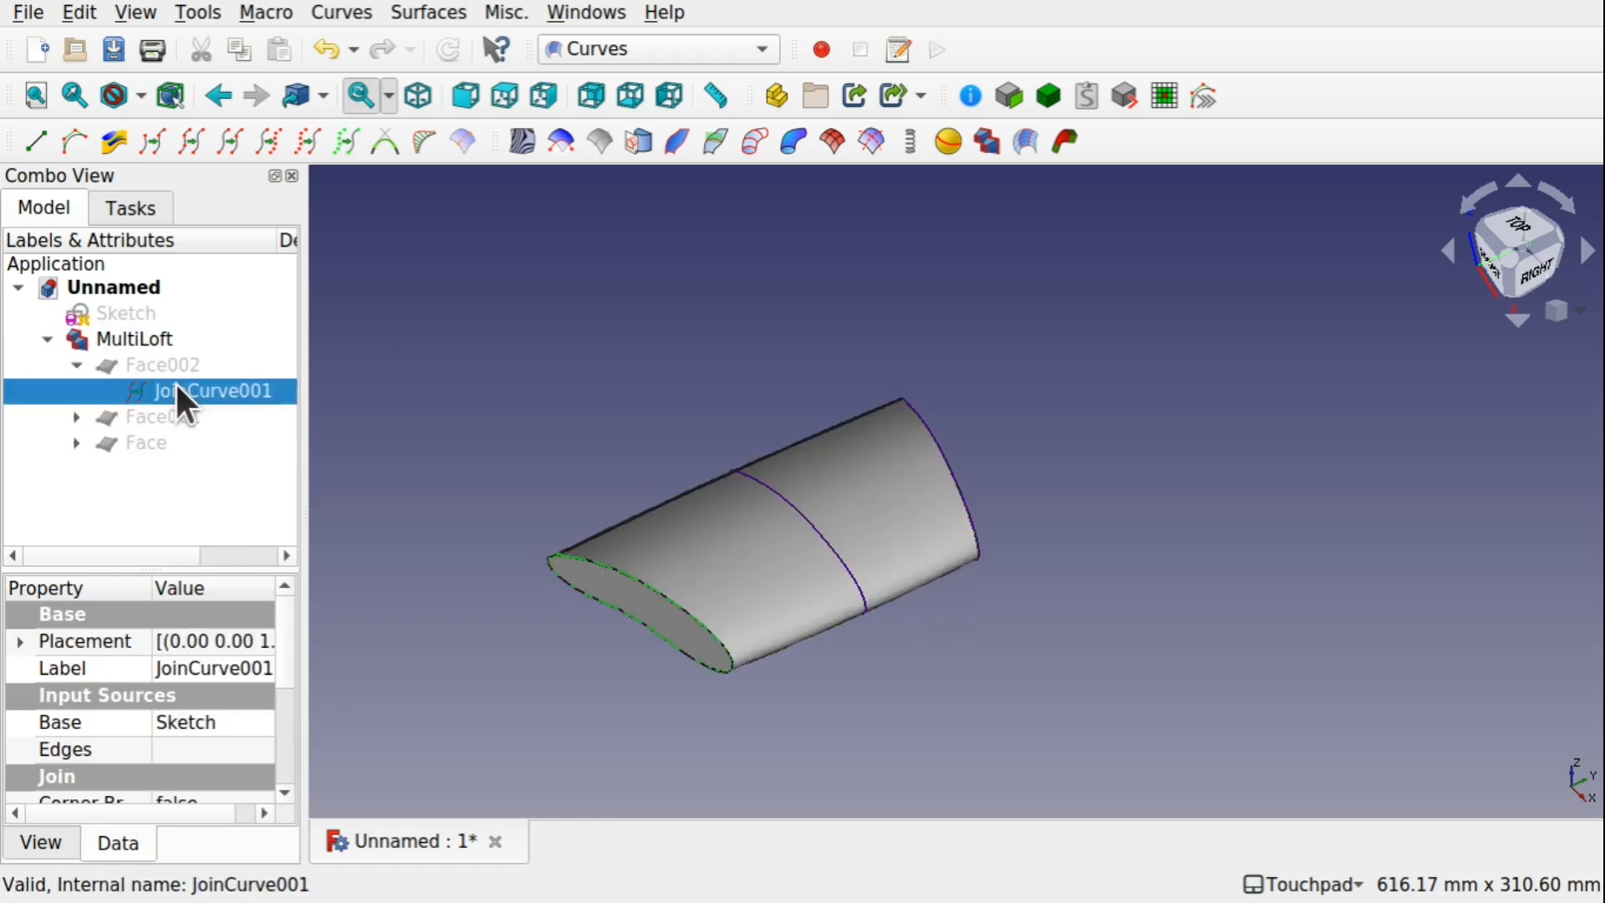
pyautogui.click(77, 416)
pyautogui.click(204, 443)
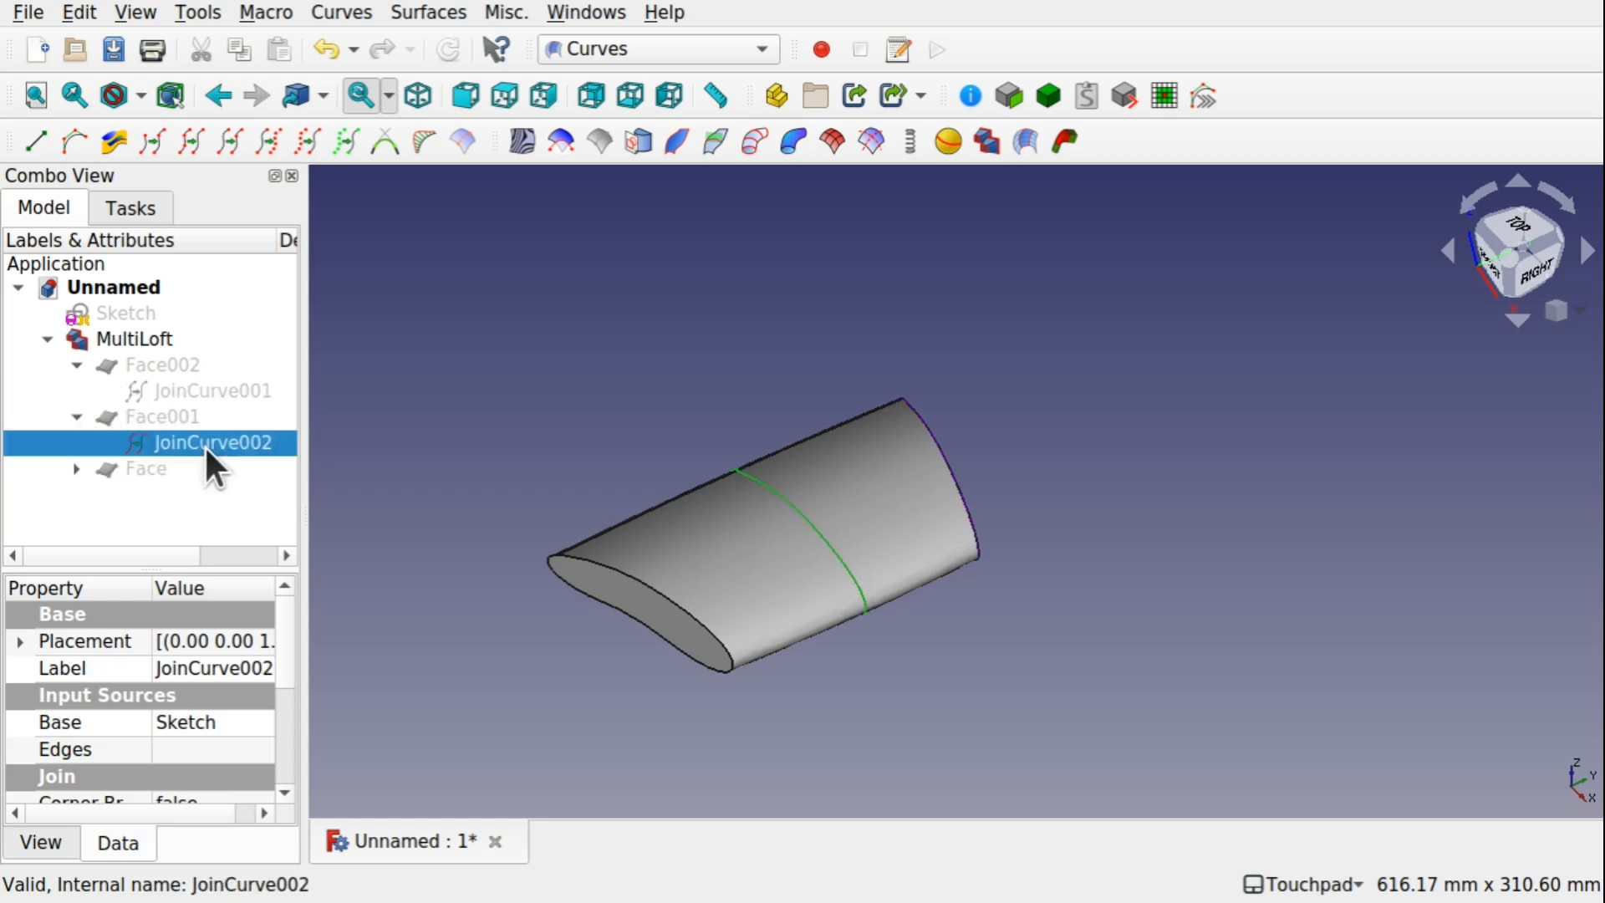
pyautogui.click(77, 468)
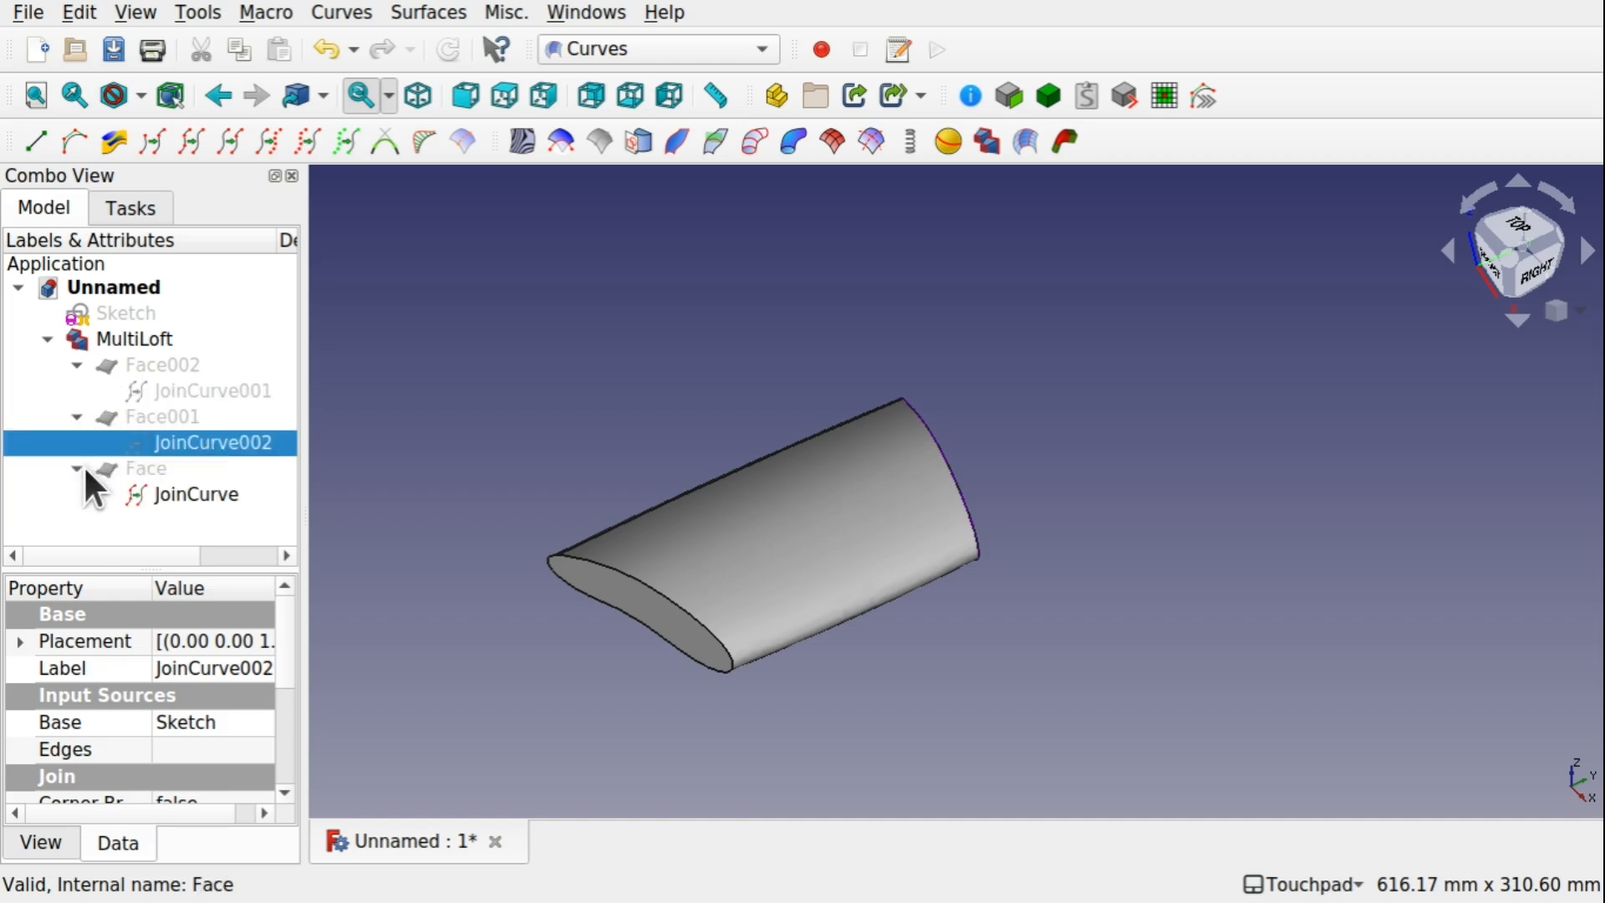
pyautogui.click(178, 495)
pyautogui.click(434, 424)
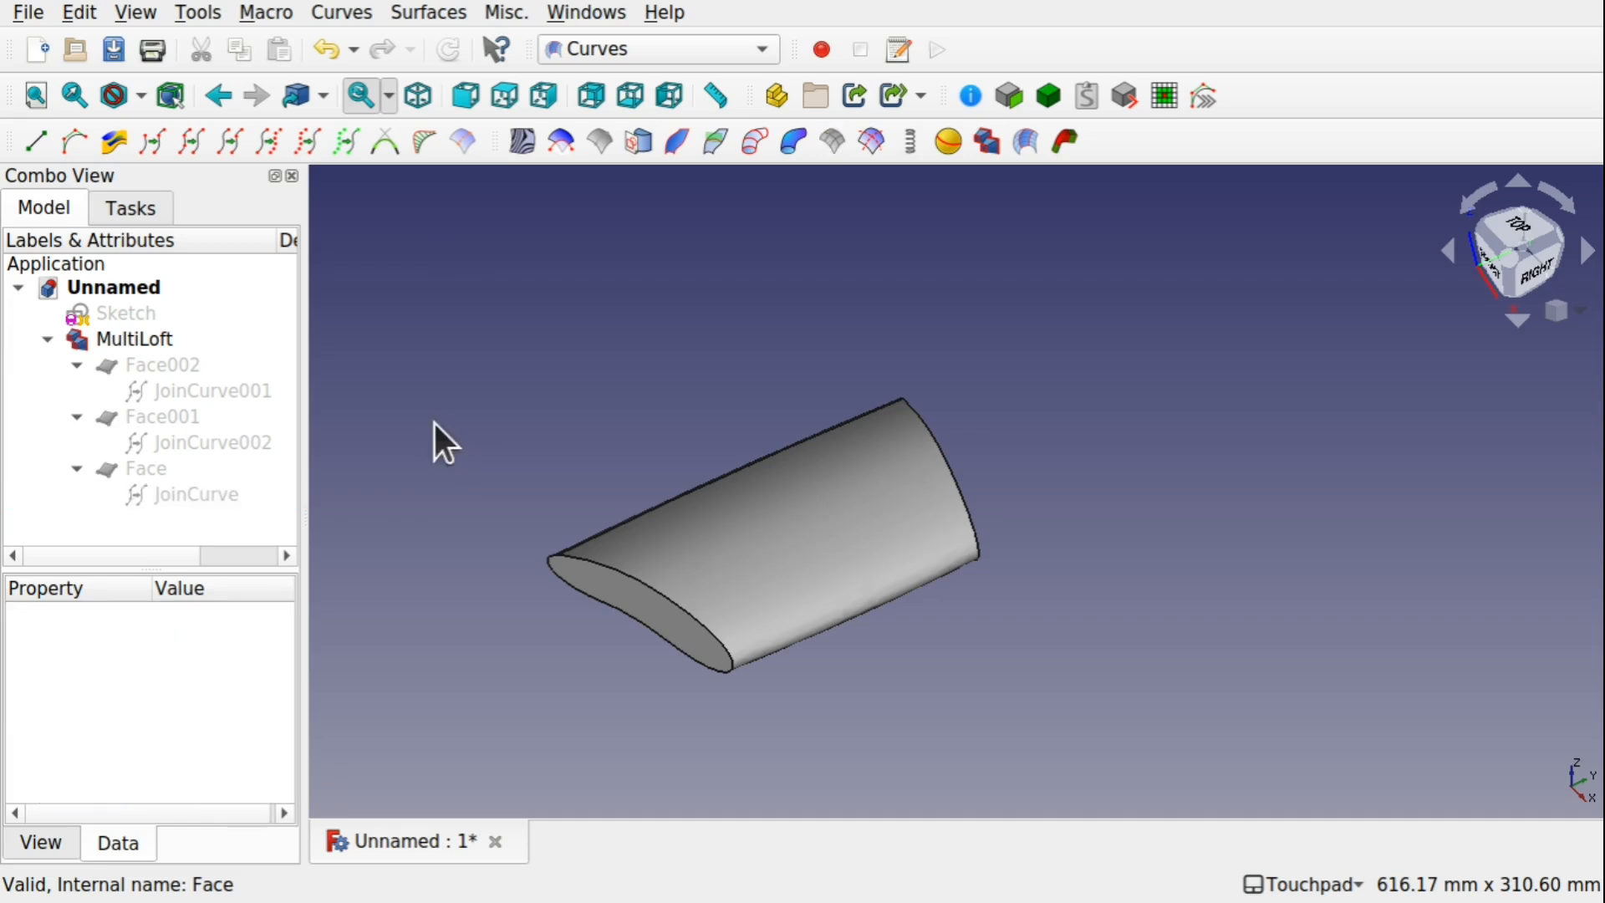
# Switch to the Part workbench and start Cross-sections on the MultiLoft with XZ as the guiding plane
pyautogui.keyDown('alt'); pyautogui.moveTo(862, 508); pyautogui.dragTo(935, 464); pyautogui.keyUp('alt')
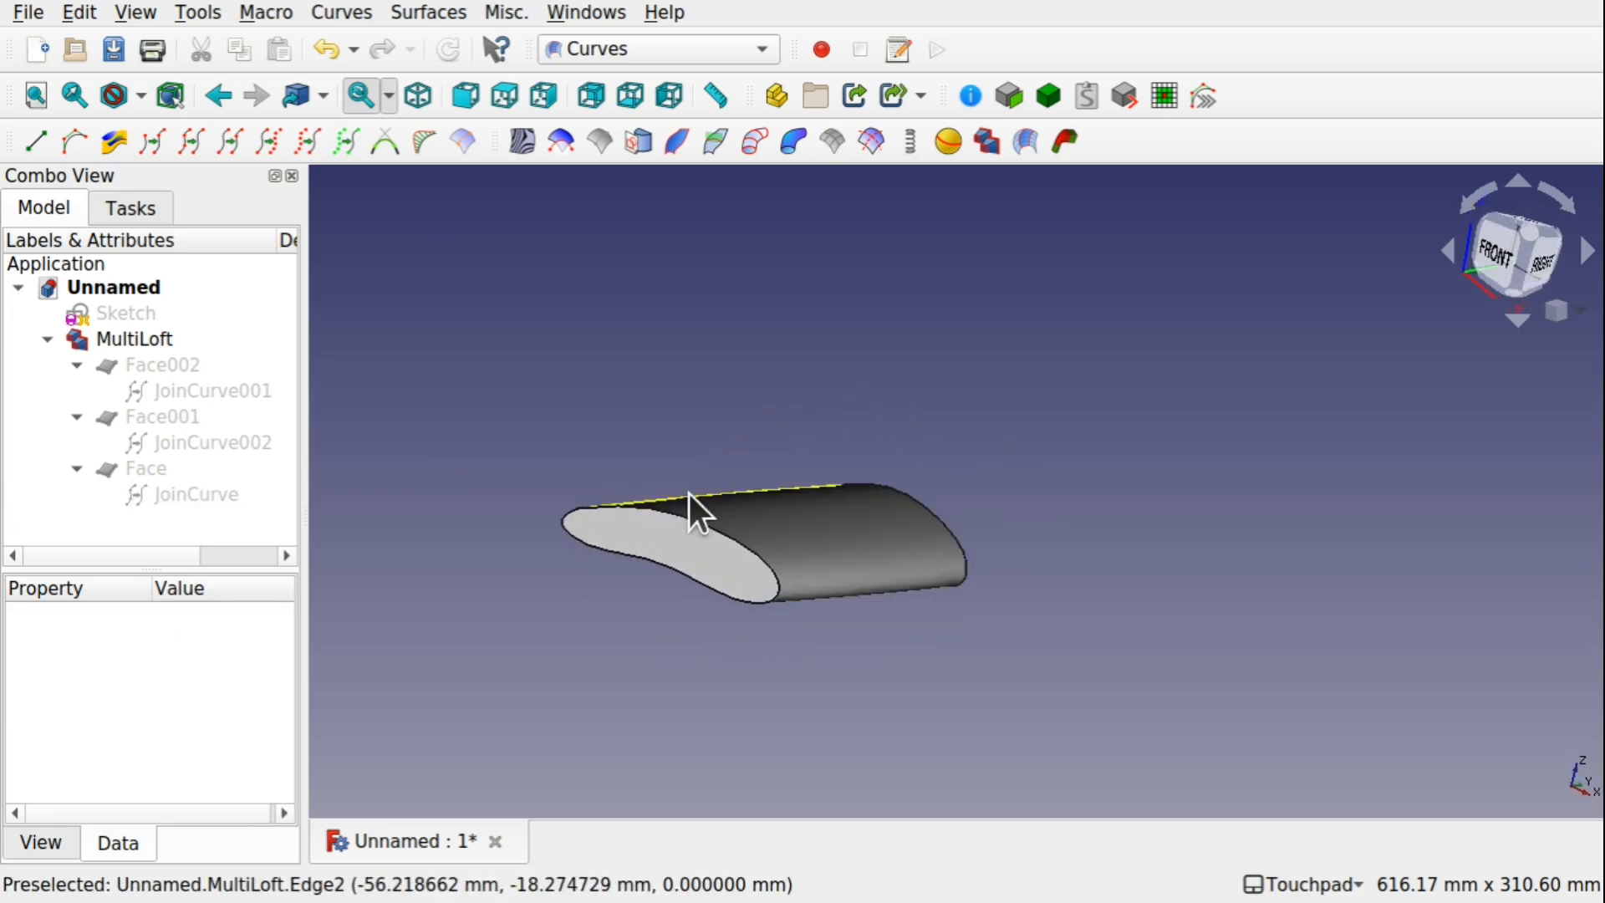
pyautogui.scroll(5, 834, 629)
pyautogui.keyDown('shift'); pyautogui.moveTo(834, 629); pyautogui.dragTo(967, 663); pyautogui.keyUp('shift')
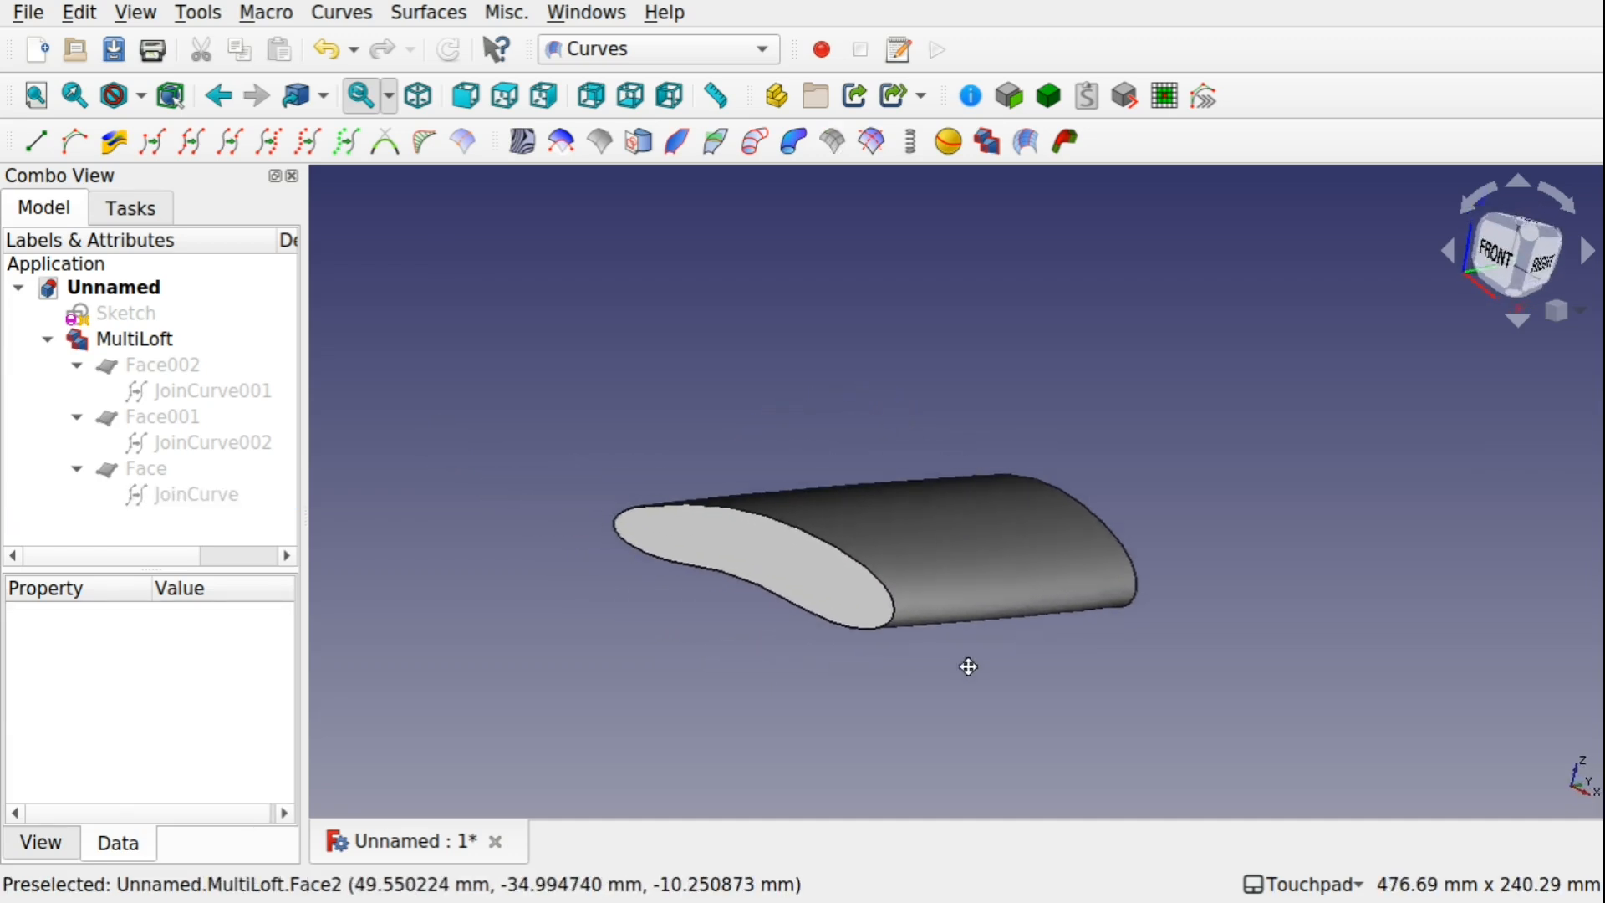
pyautogui.click(620, 40)
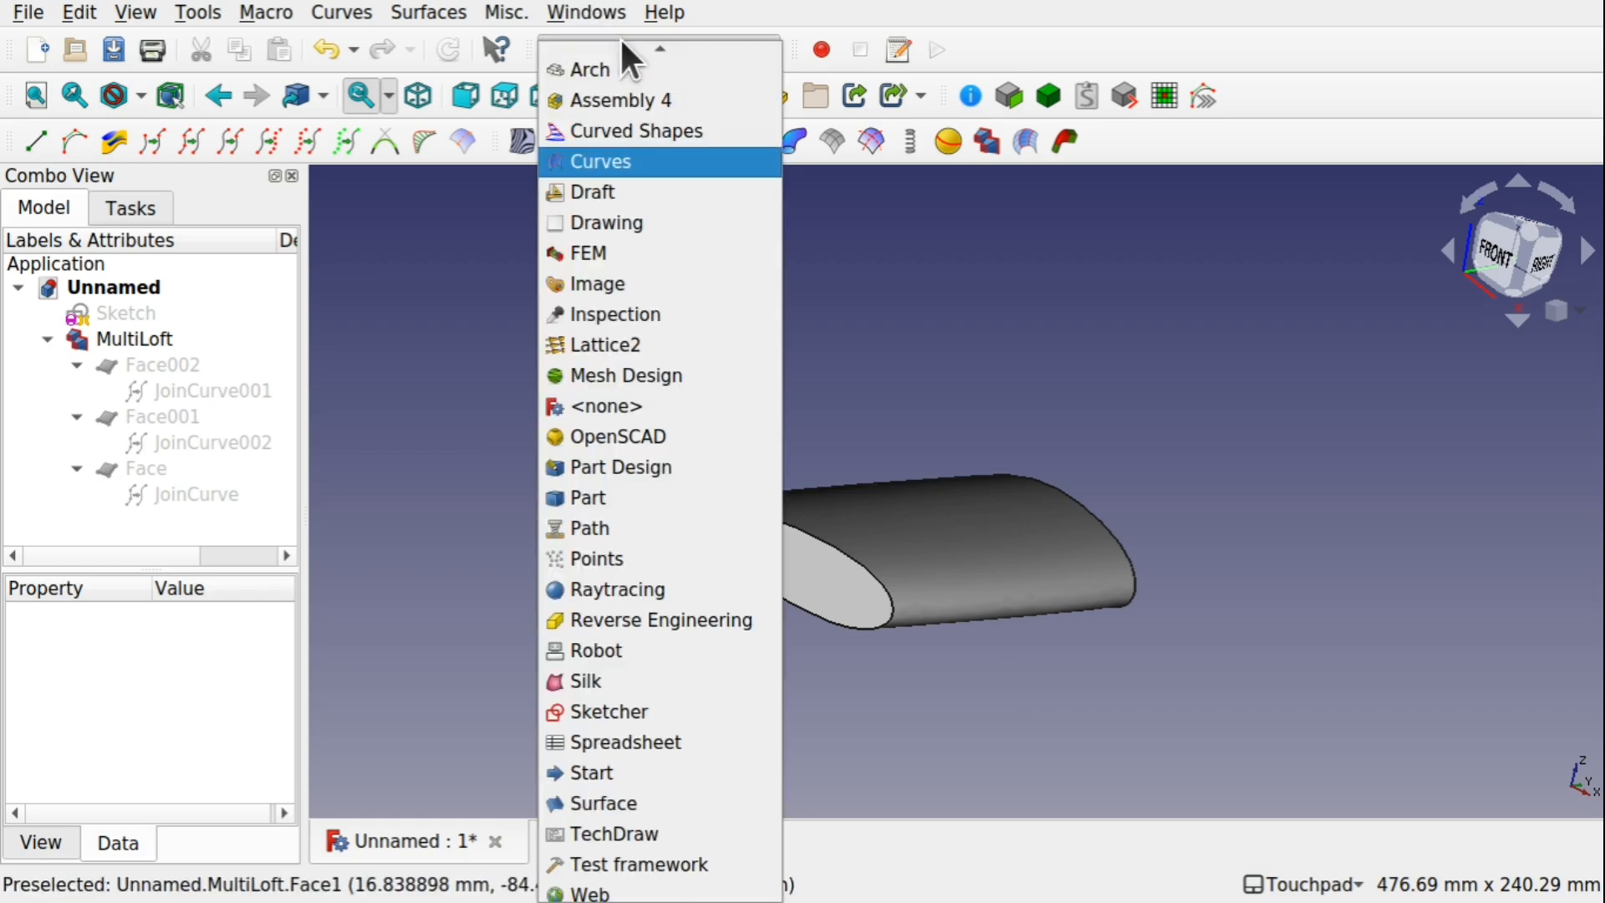
pyautogui.click(634, 497)
pyautogui.keyDown('alt'); pyautogui.moveTo(862, 485); pyautogui.dragTo(812, 455); pyautogui.keyUp('alt')
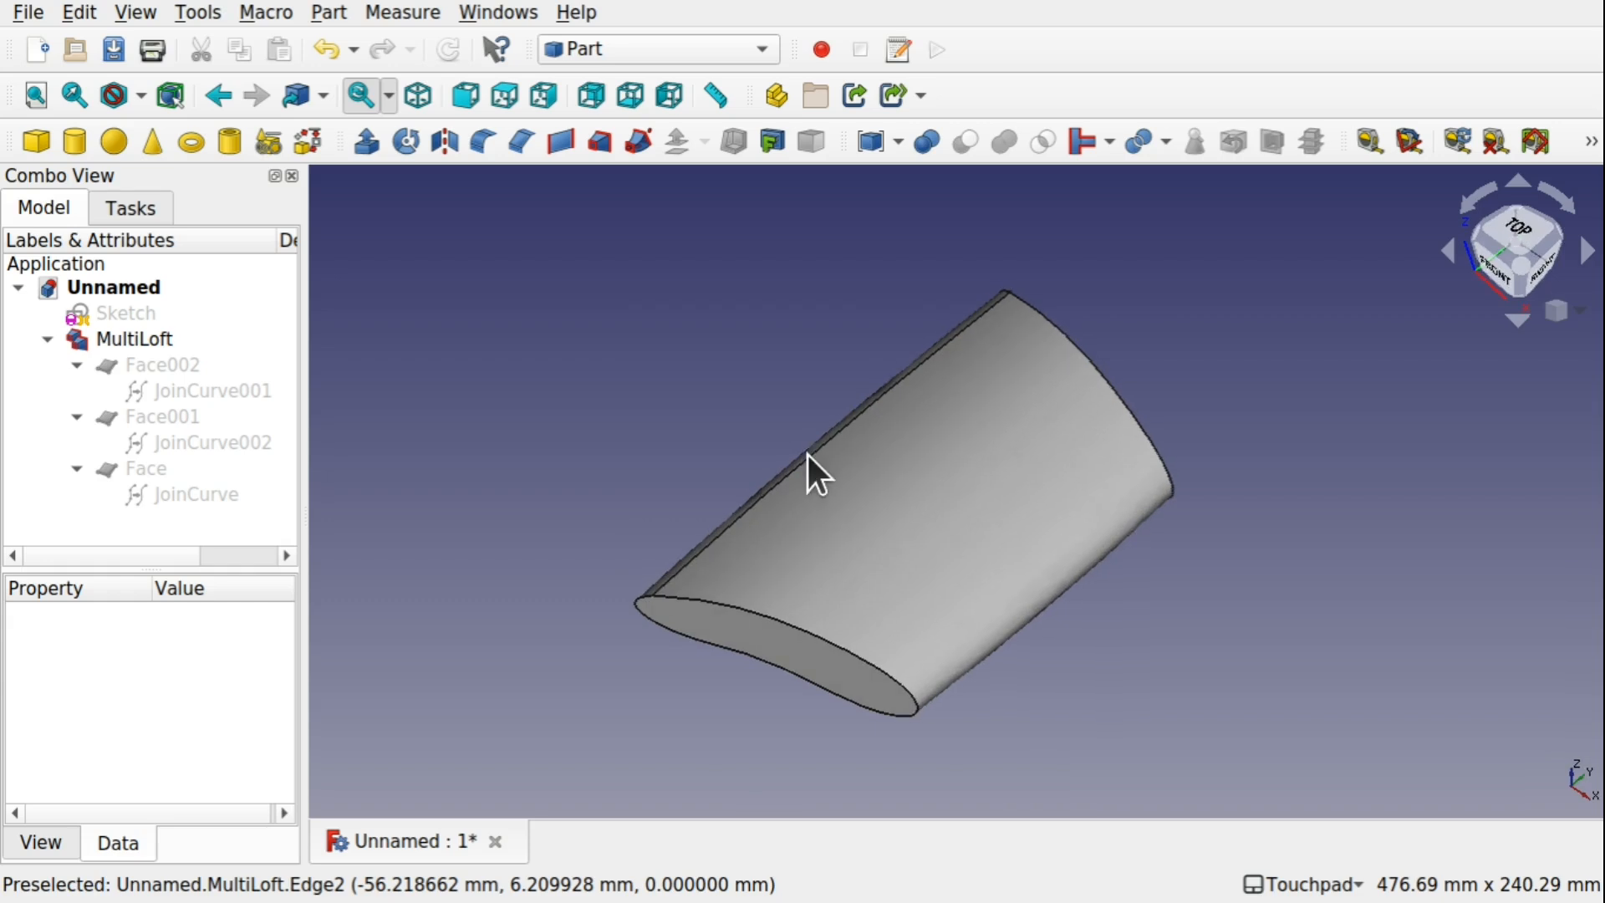
pyautogui.click(889, 459)
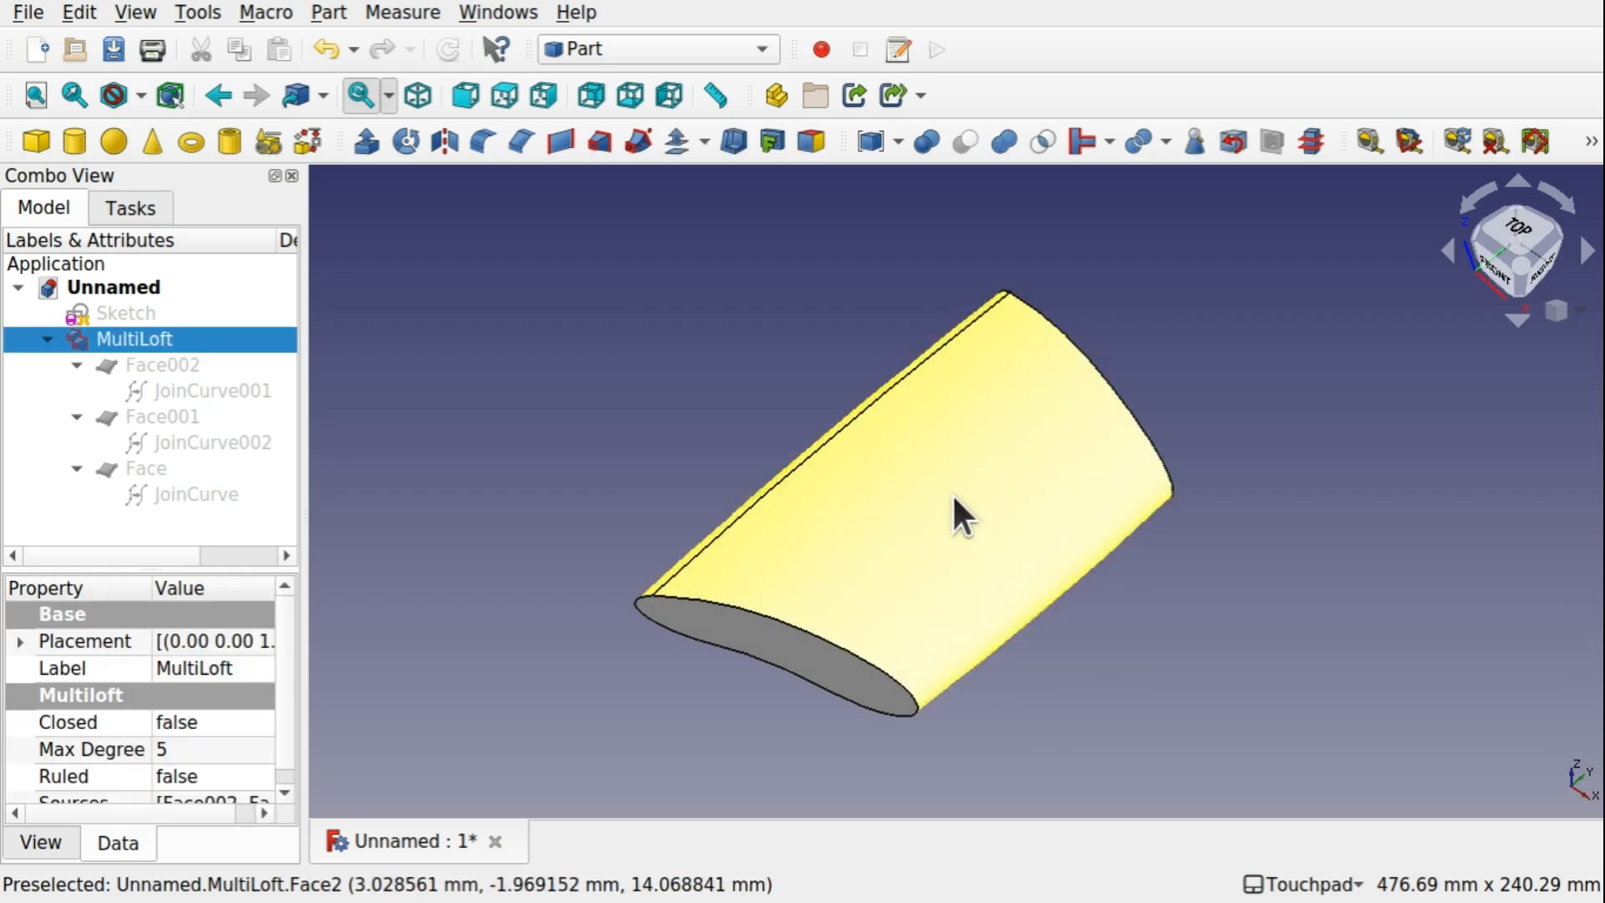
pyautogui.click(1311, 142)
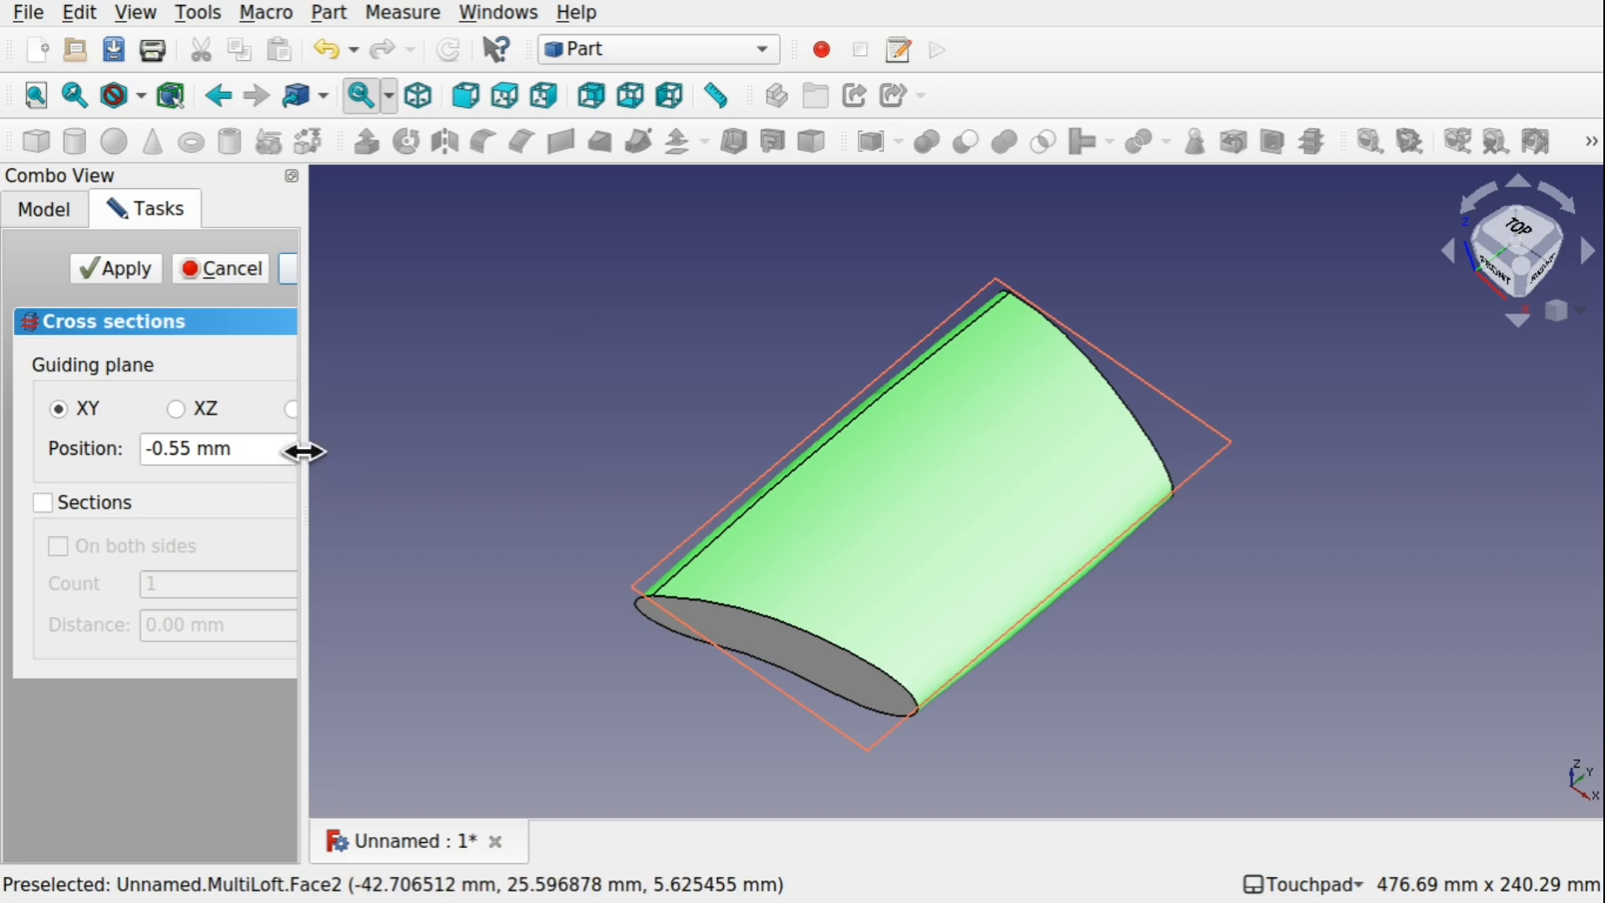
pyautogui.moveTo(303, 452); pyautogui.dragTo(624, 458)
pyautogui.click(235, 409)
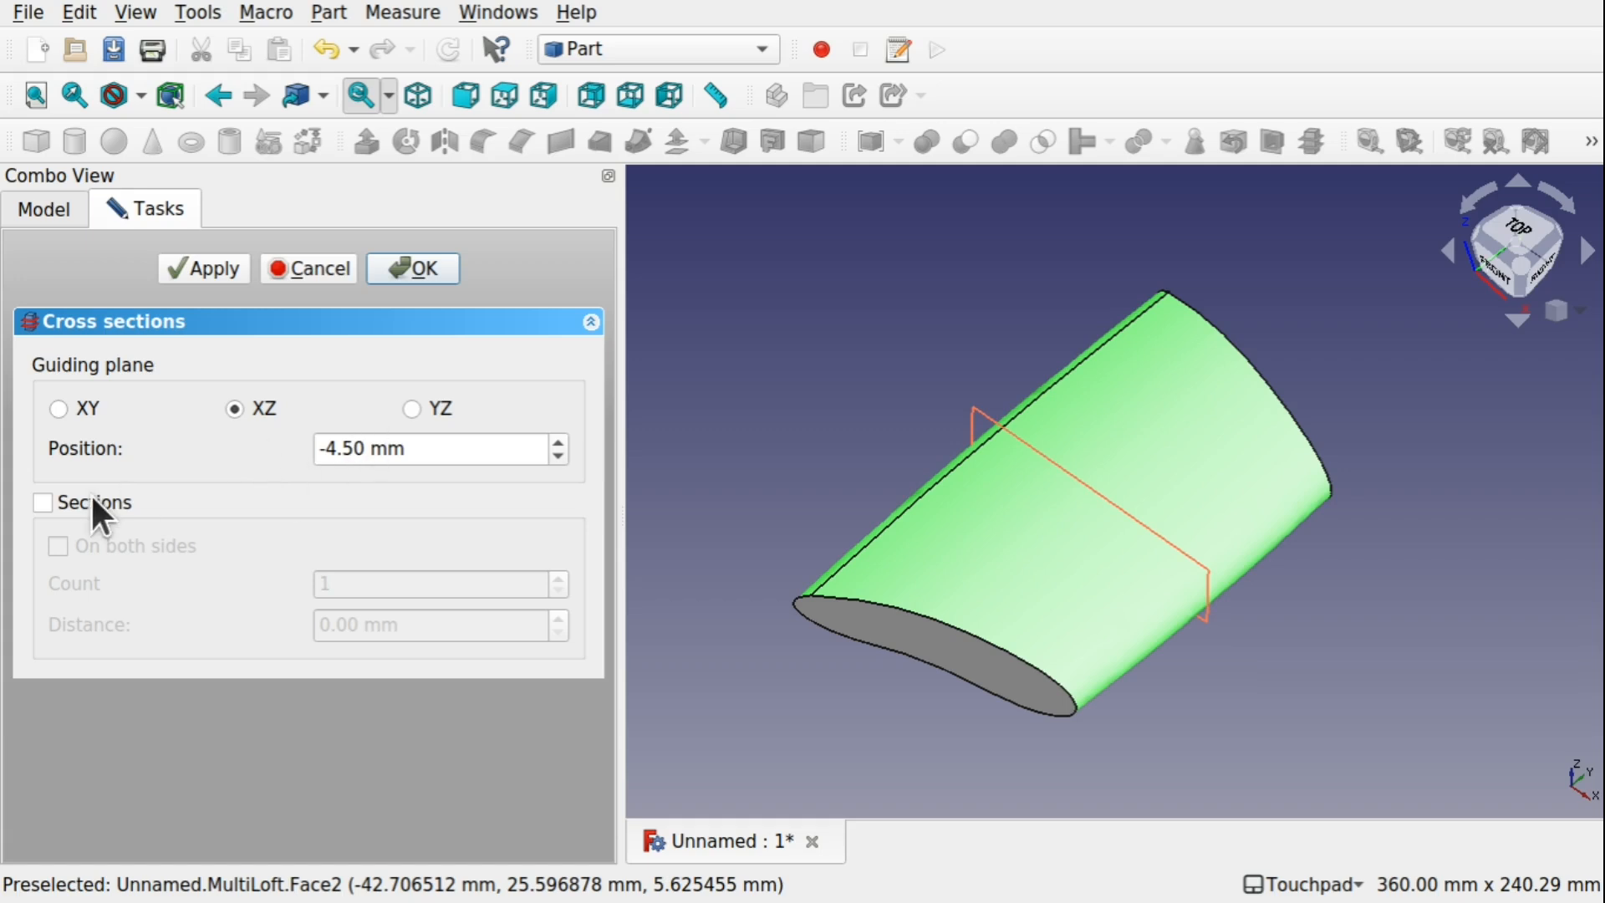
# Create 14 cross sections of the MultiLoft, distributed on both sides of the guiding plane, and hide the resulting section curves
pyautogui.click(43, 502)
pyautogui.click(350, 582)
pyautogui.write('0')
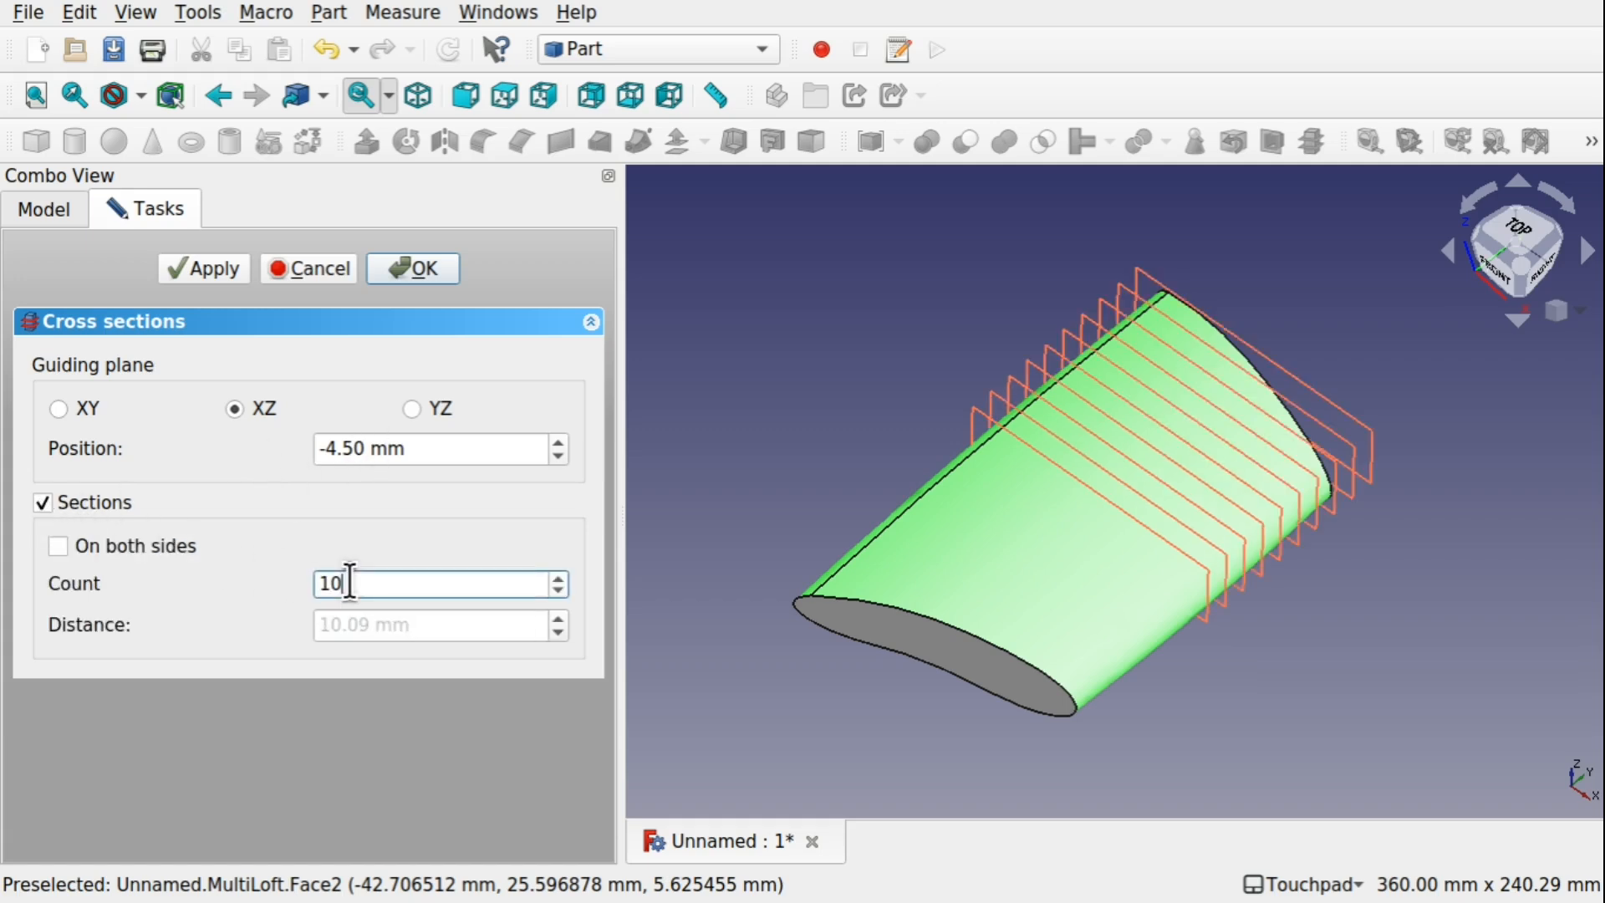
pyautogui.click(58, 548)
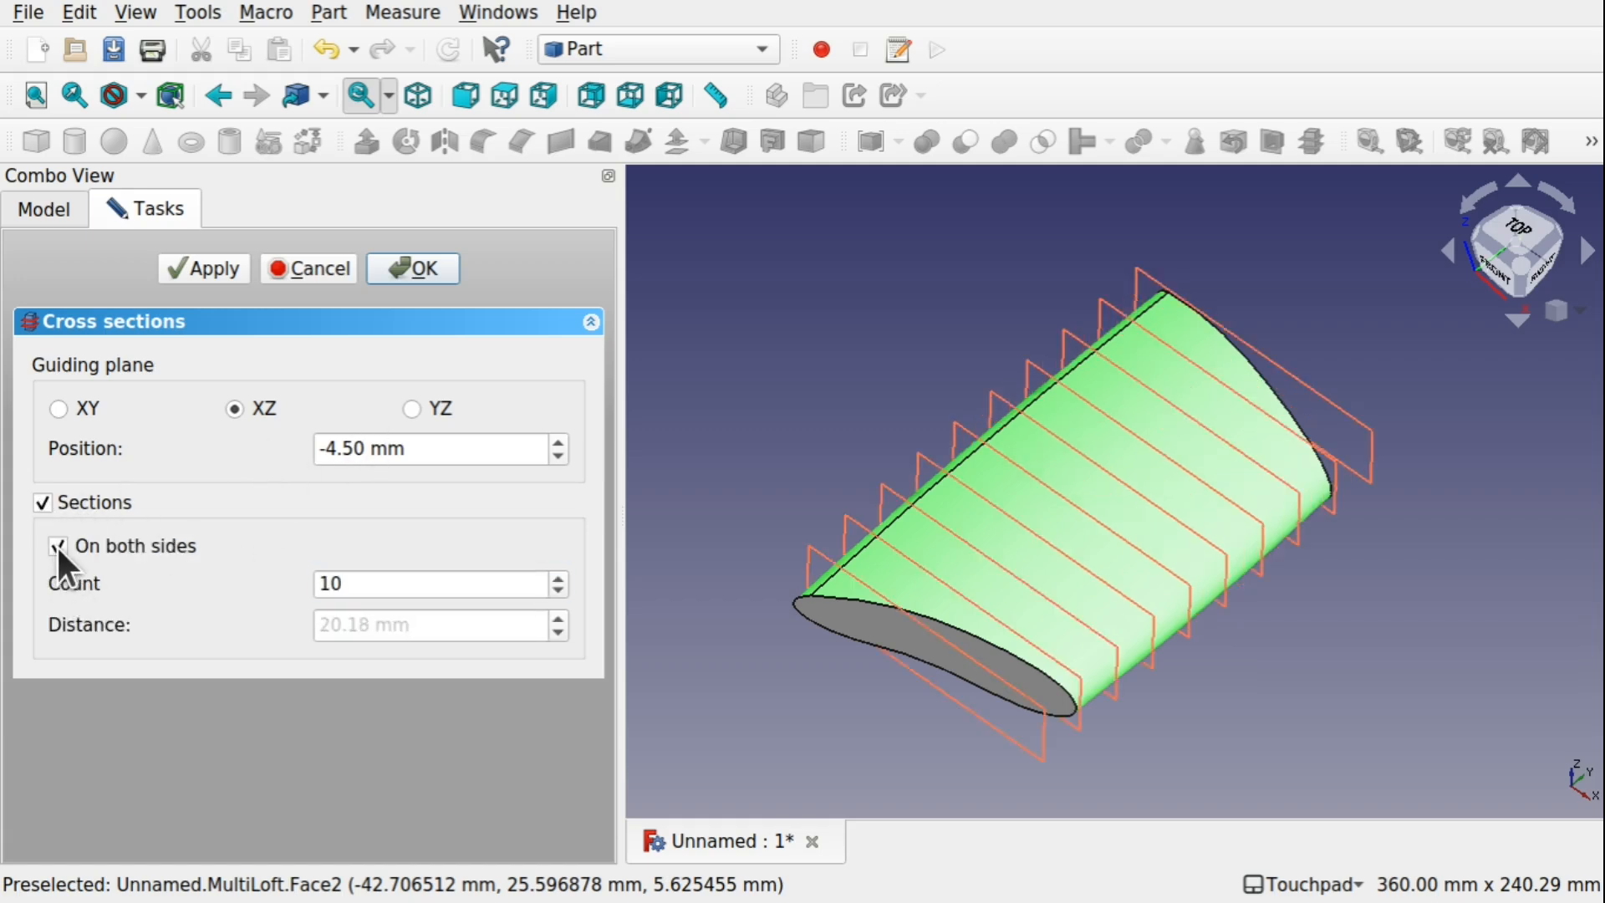
pyautogui.click(356, 583)
pyautogui.press('BackSpace')
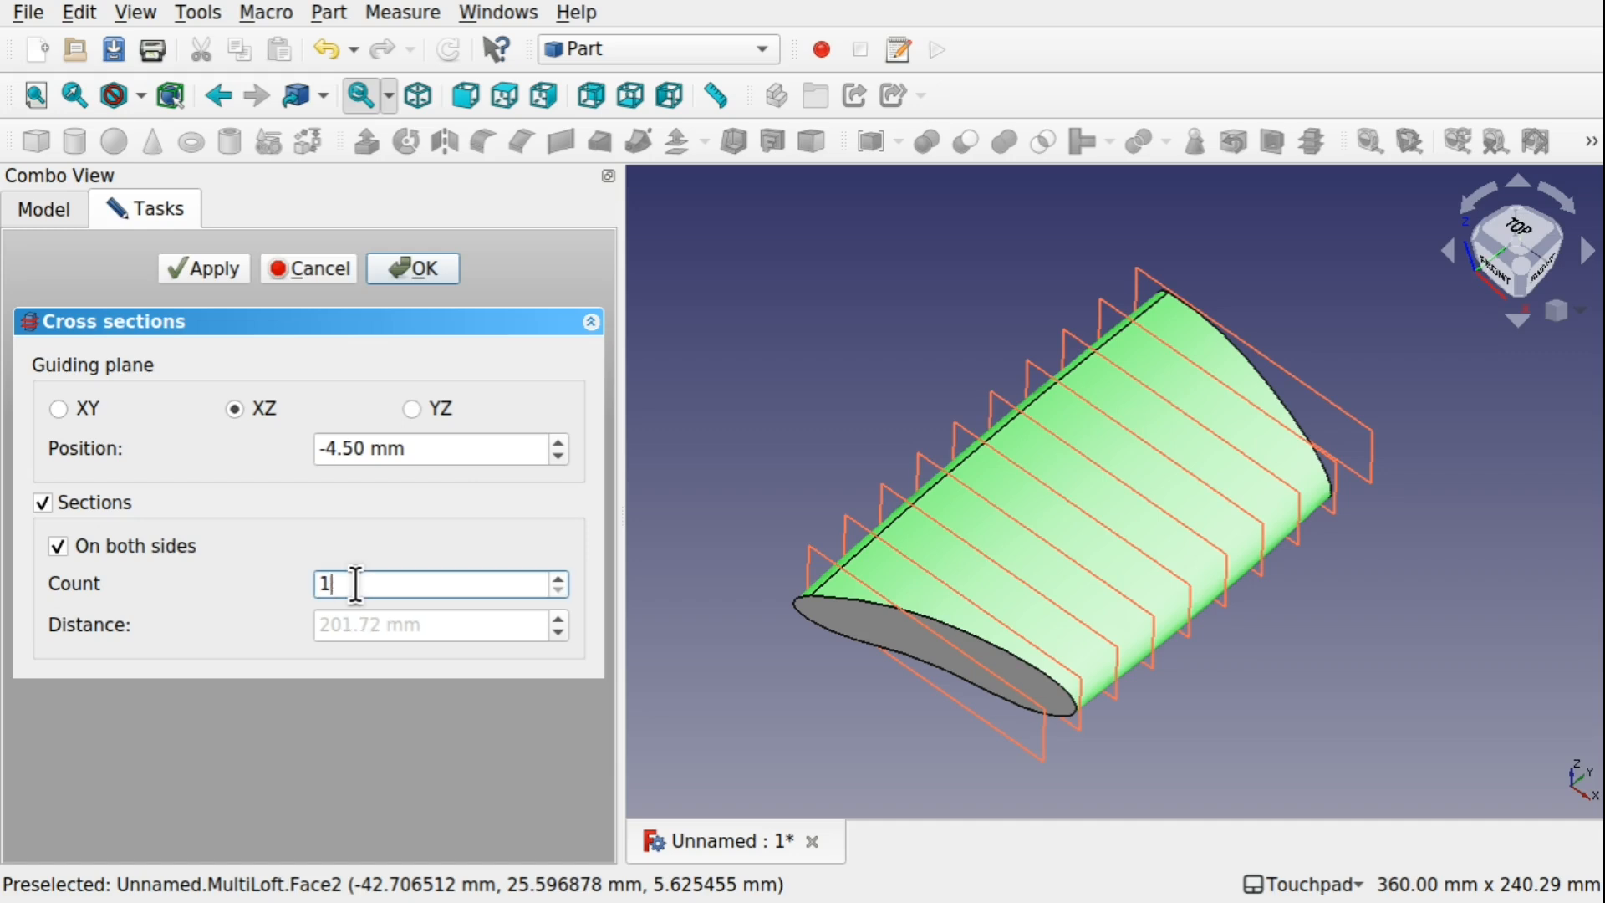
pyautogui.write('4')
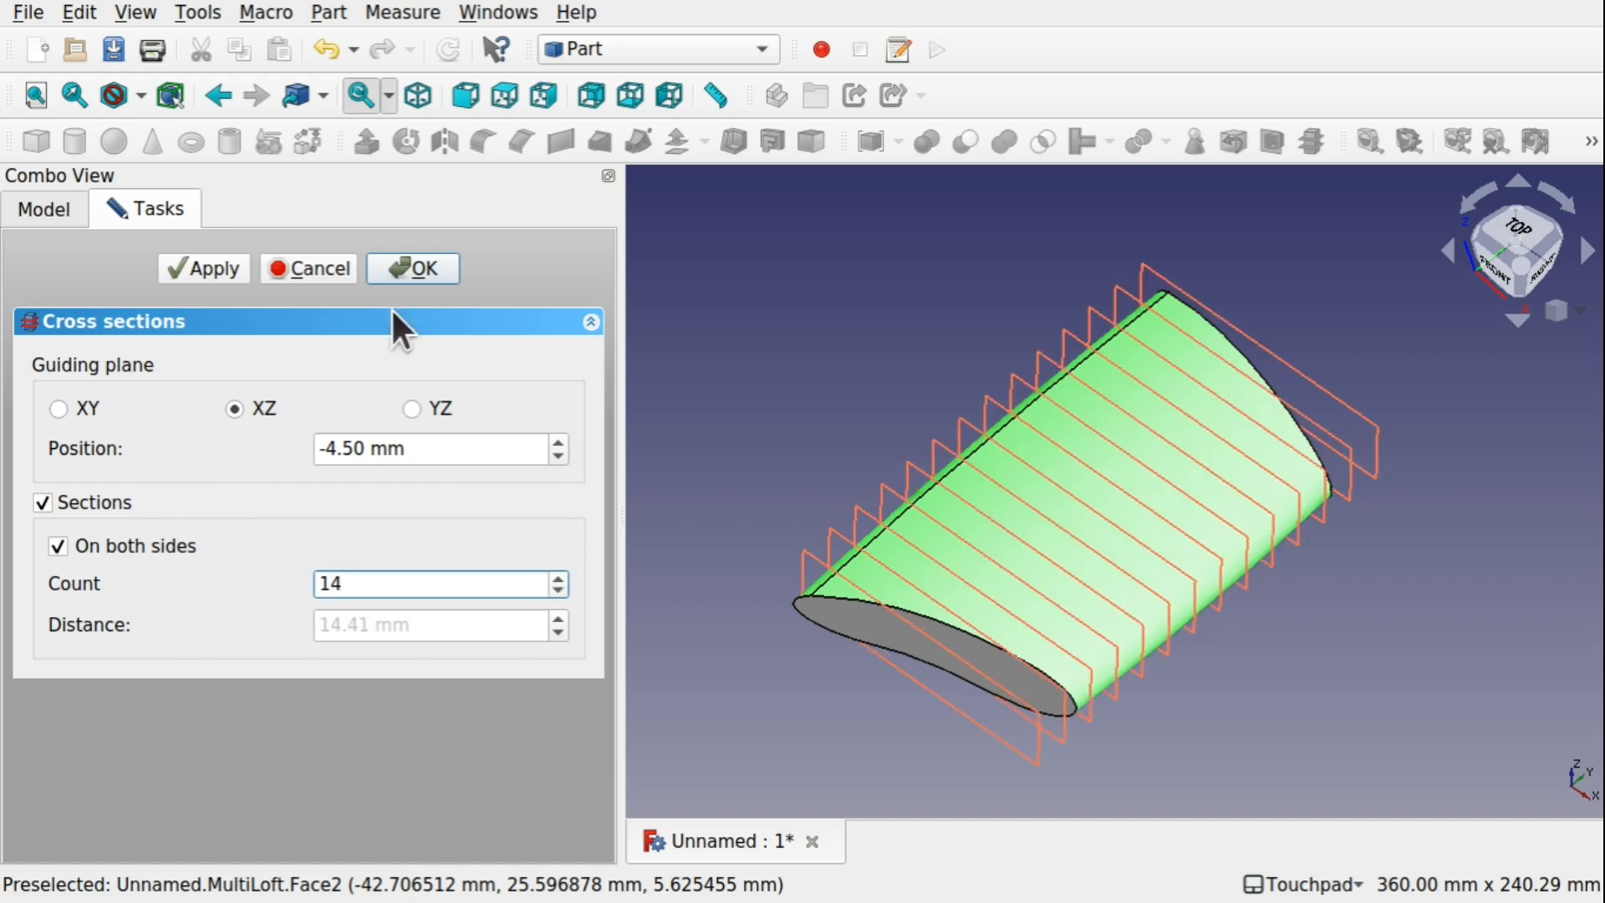
pyautogui.click(438, 270)
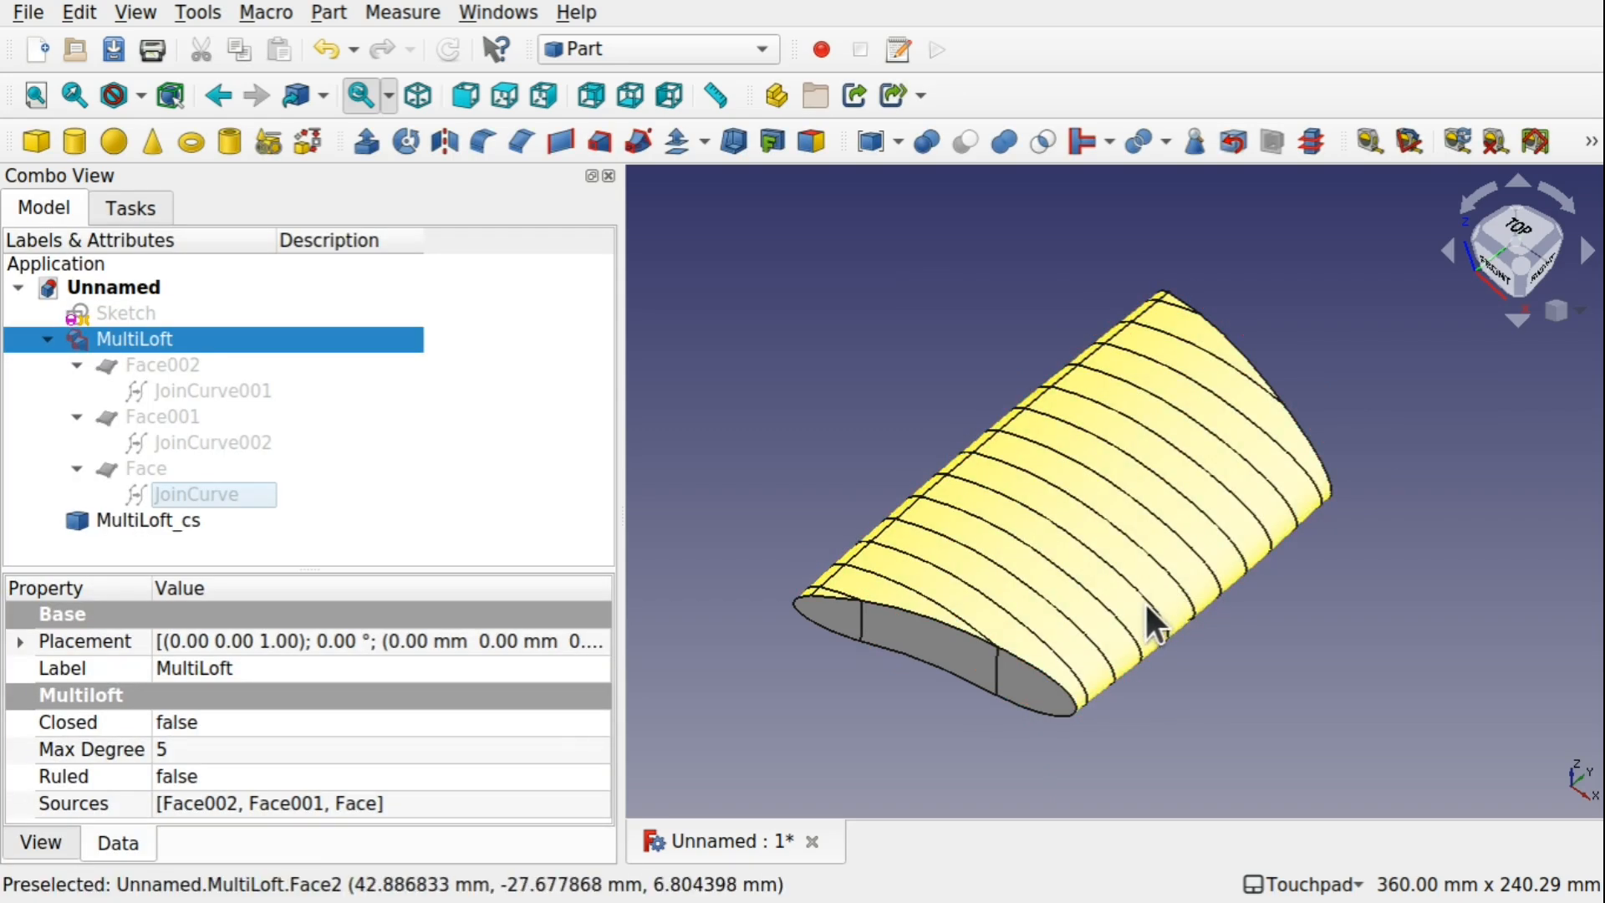
pyautogui.click(134, 520)
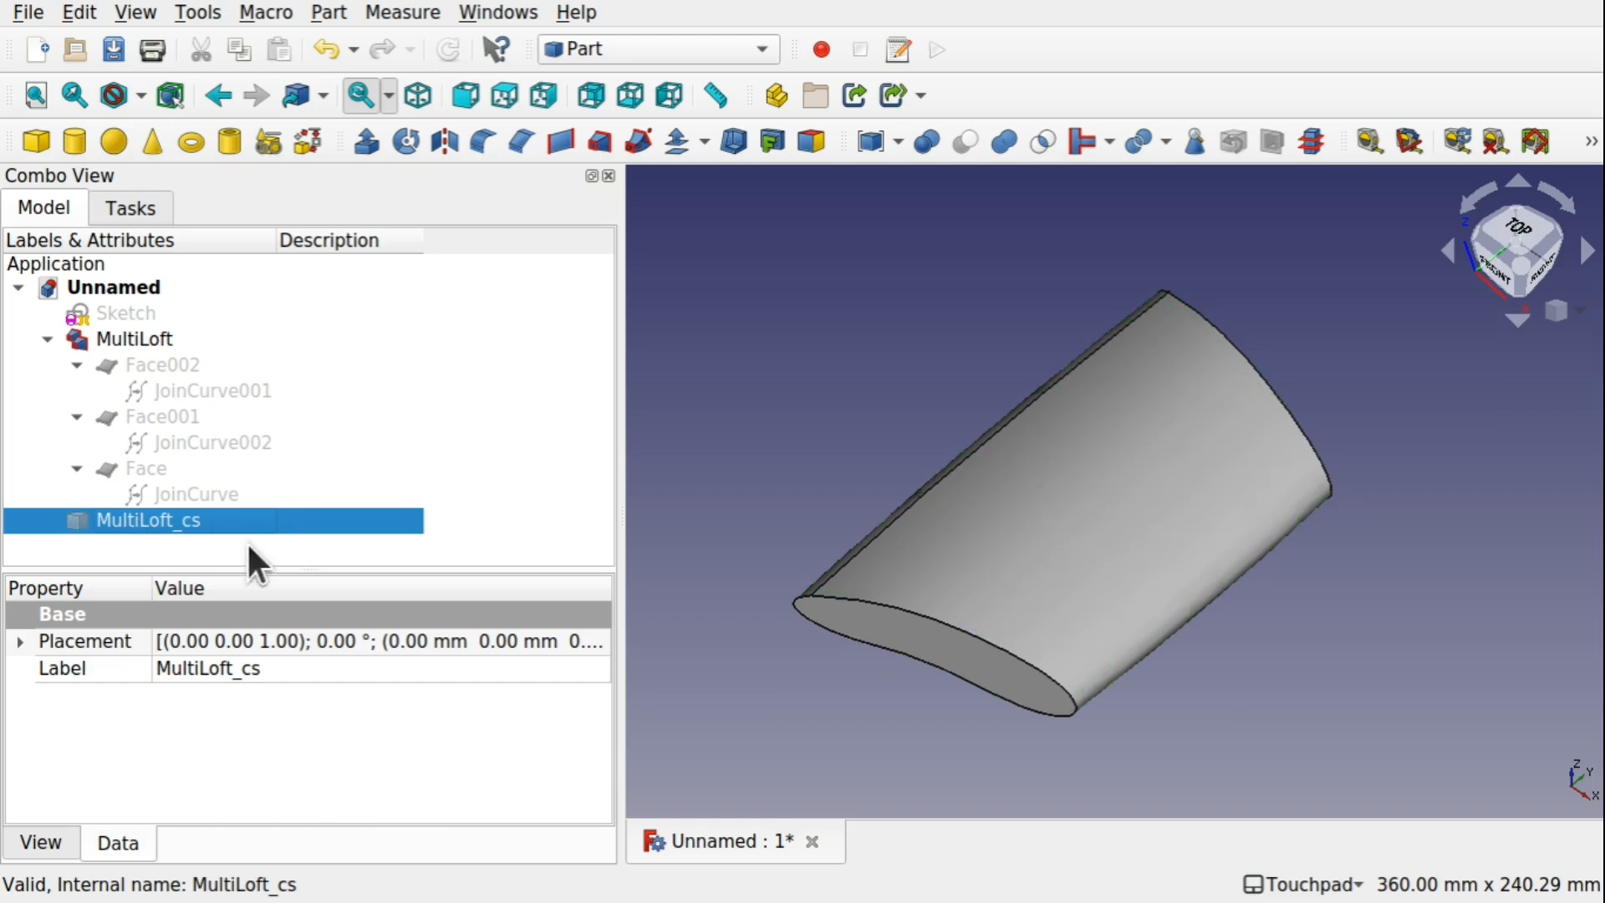
# Create 10 cross sections of the MultiLoft with YZ as the guiding plane, distributed on both sides
pyautogui.click(976, 545)
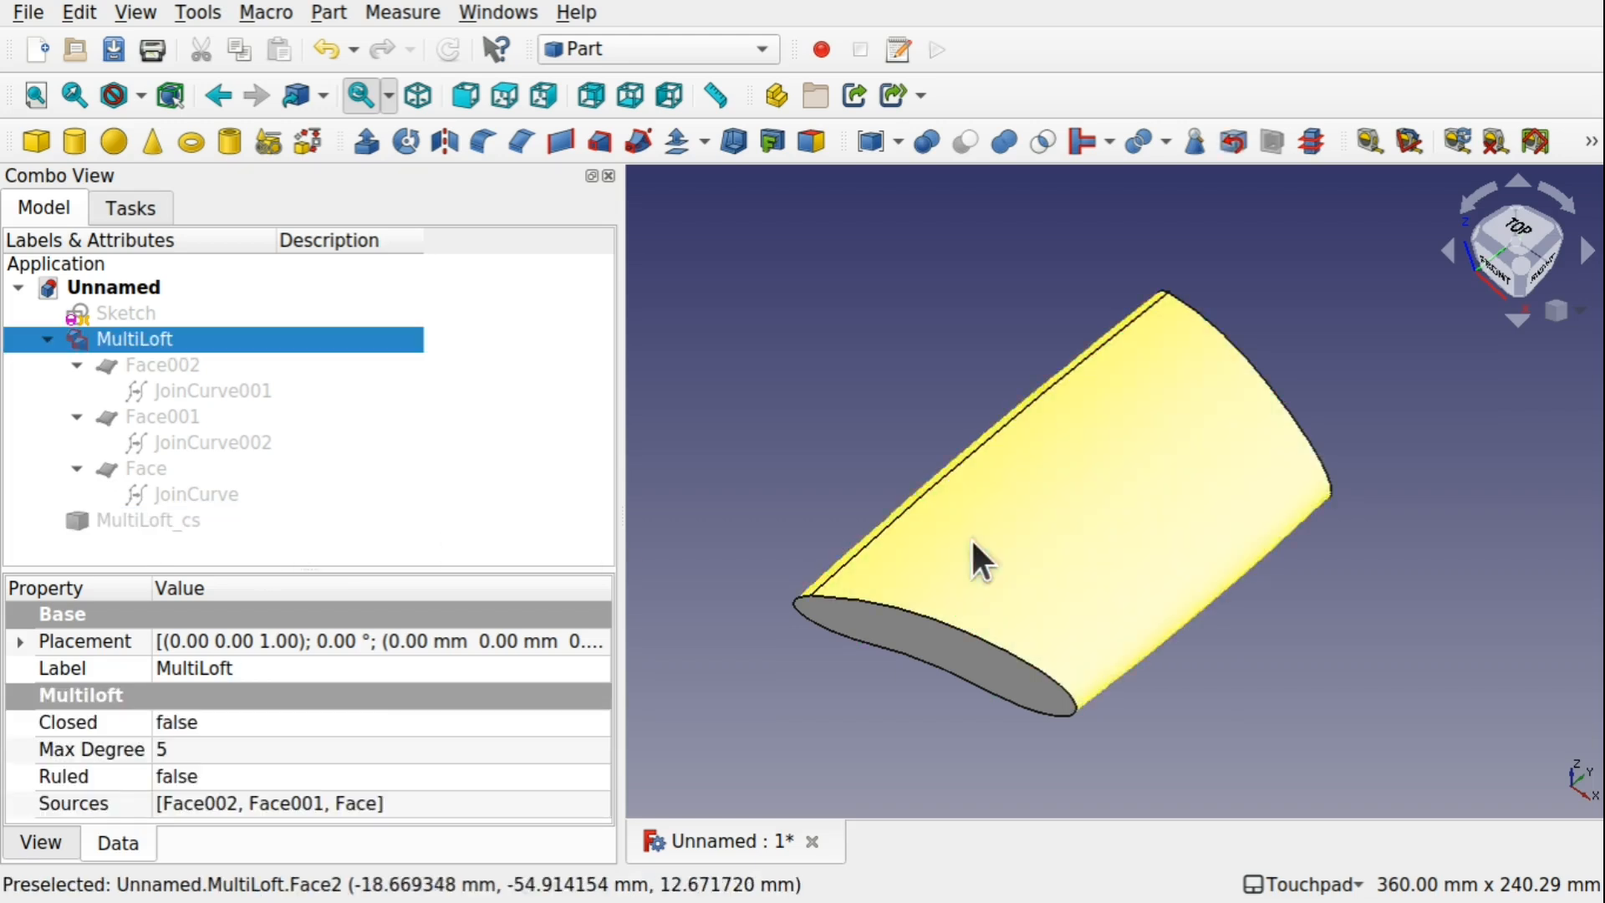
pyautogui.click(1311, 142)
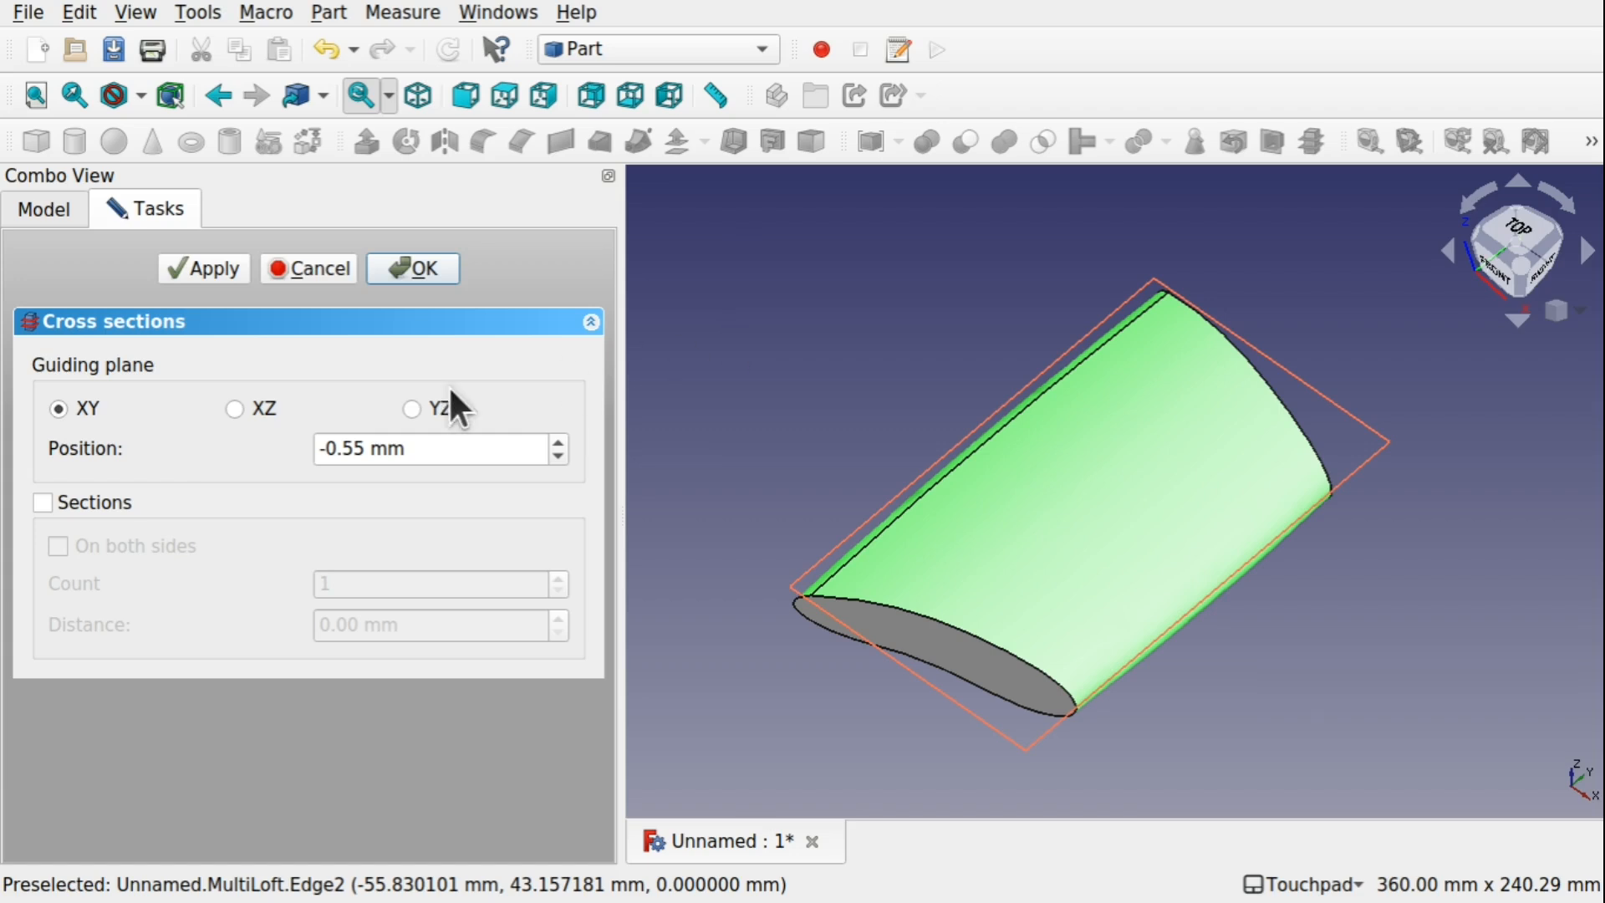
pyautogui.click(411, 409)
pyautogui.click(84, 501)
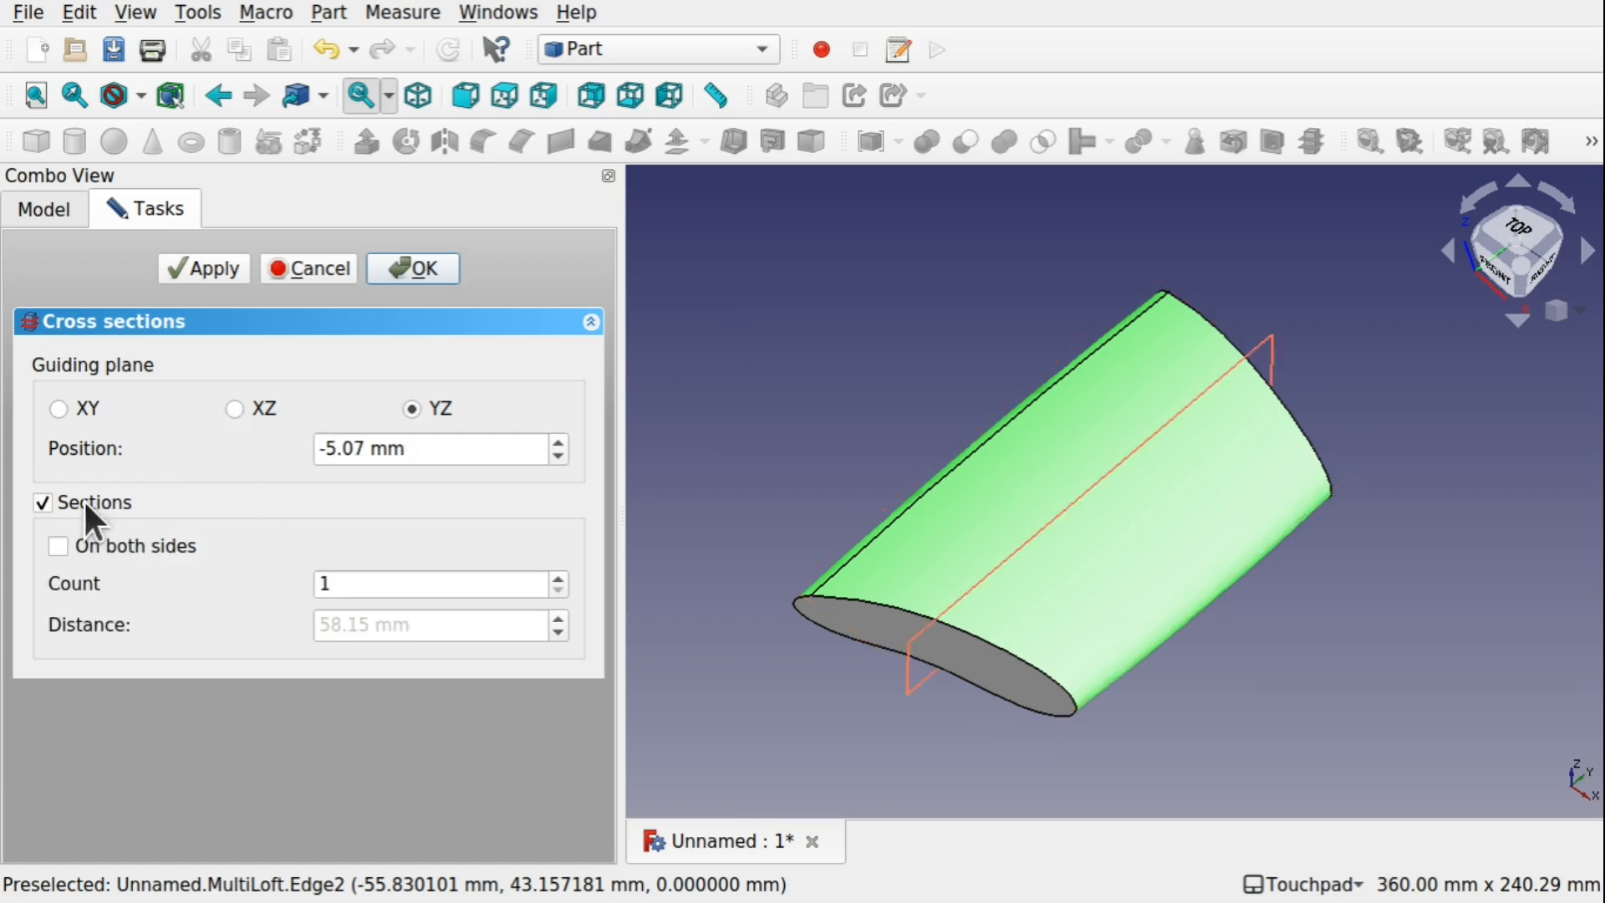
pyautogui.click(378, 584)
pyautogui.doubleClick(381, 584)
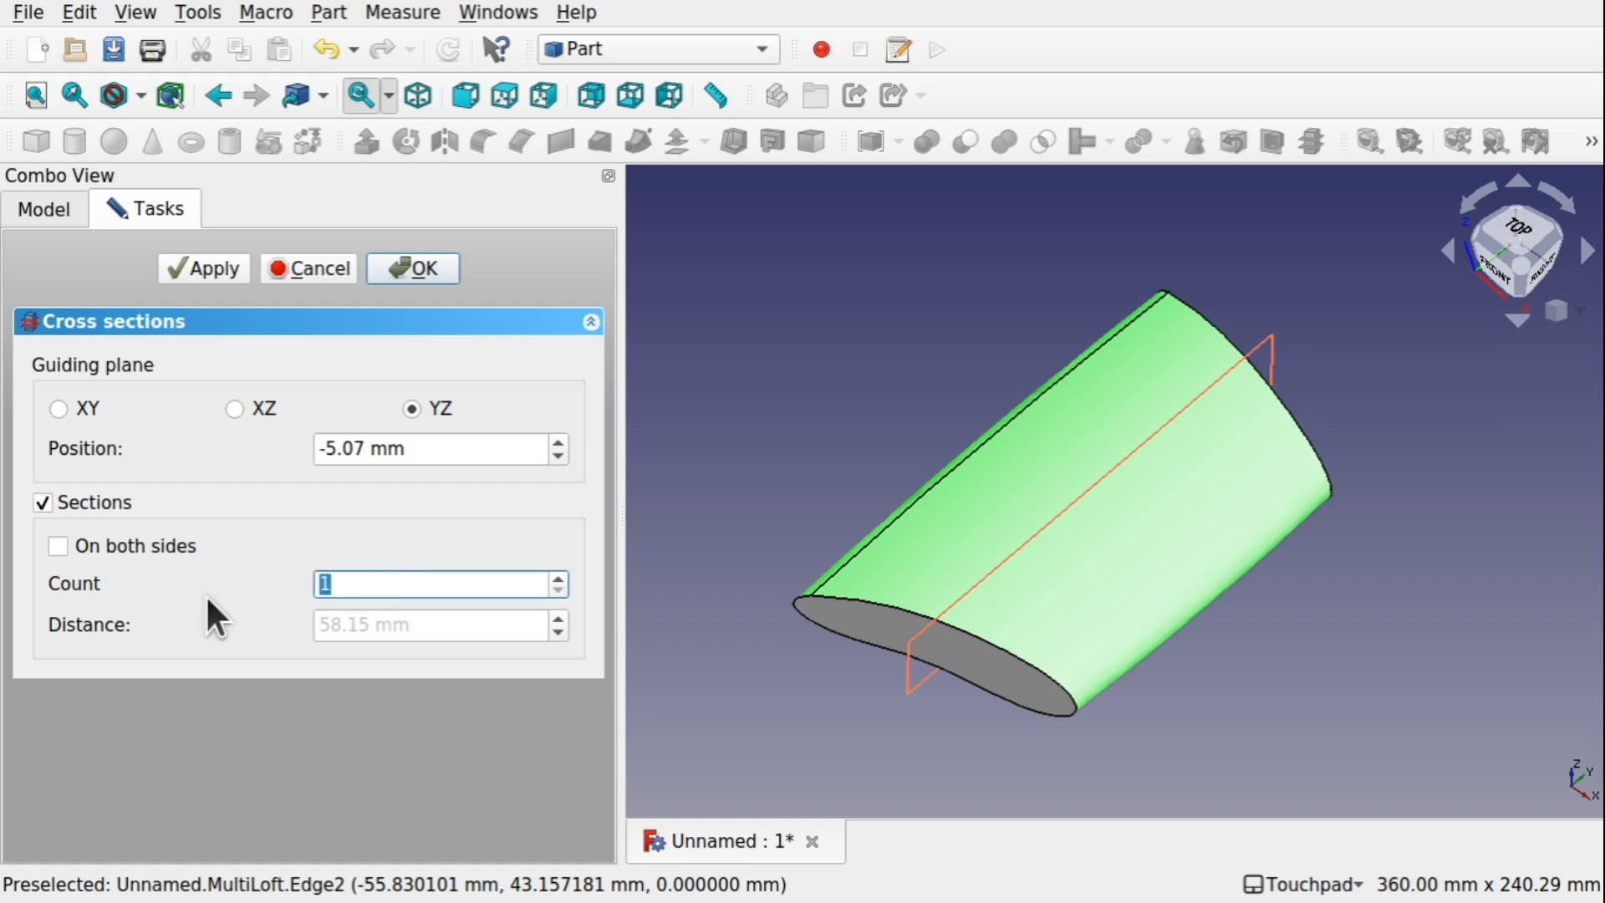
pyautogui.write('10')
pyautogui.click(58, 546)
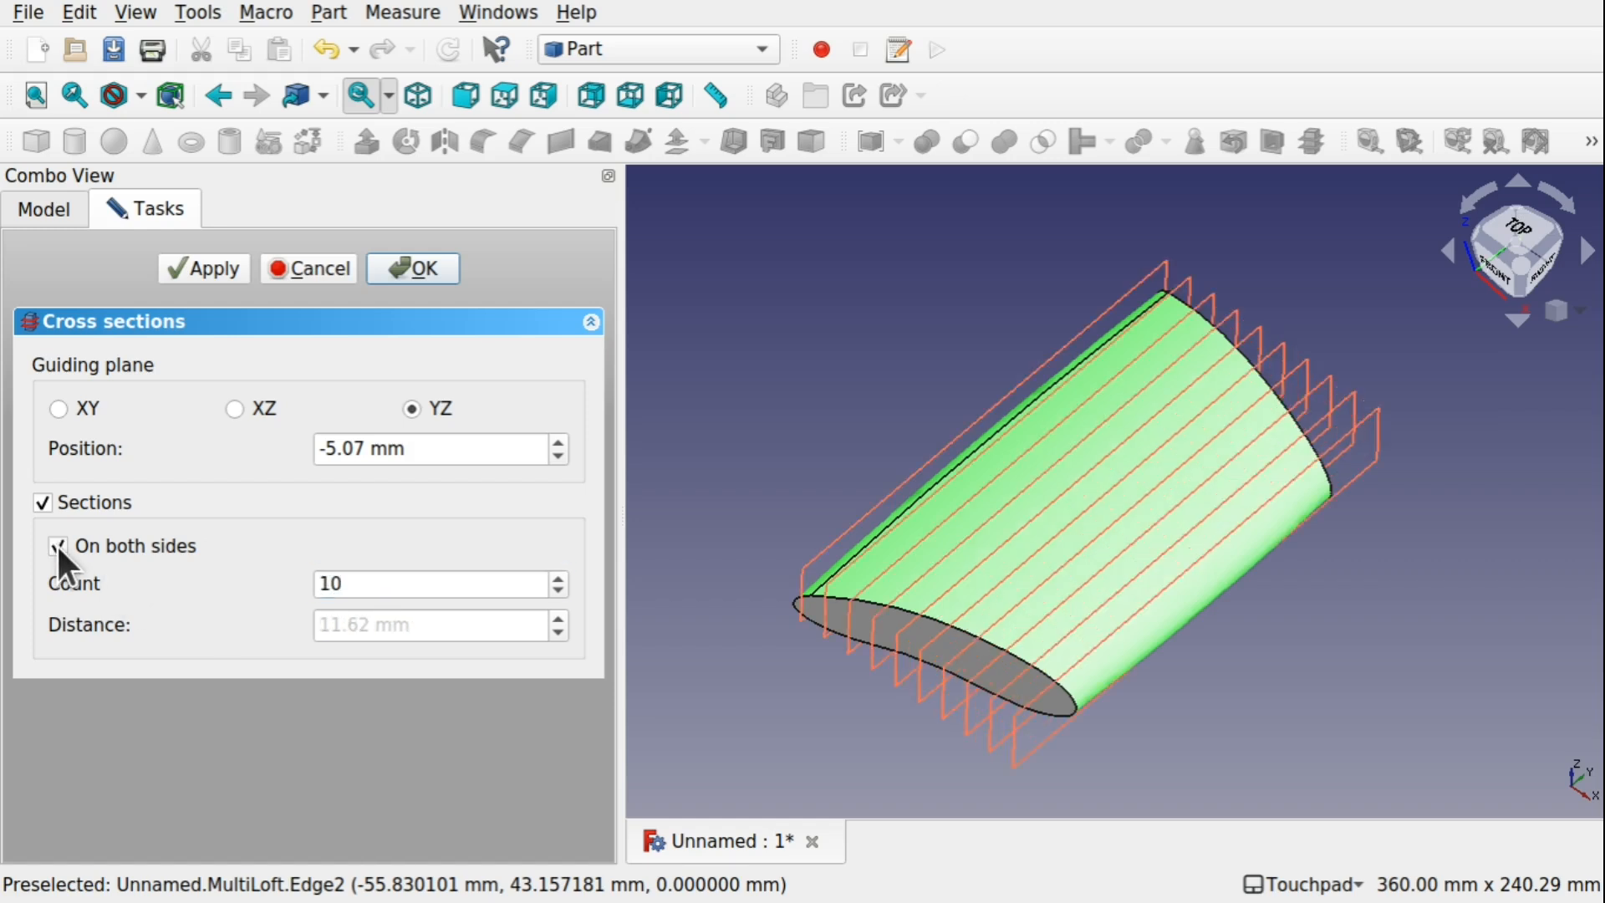
pyautogui.click(414, 269)
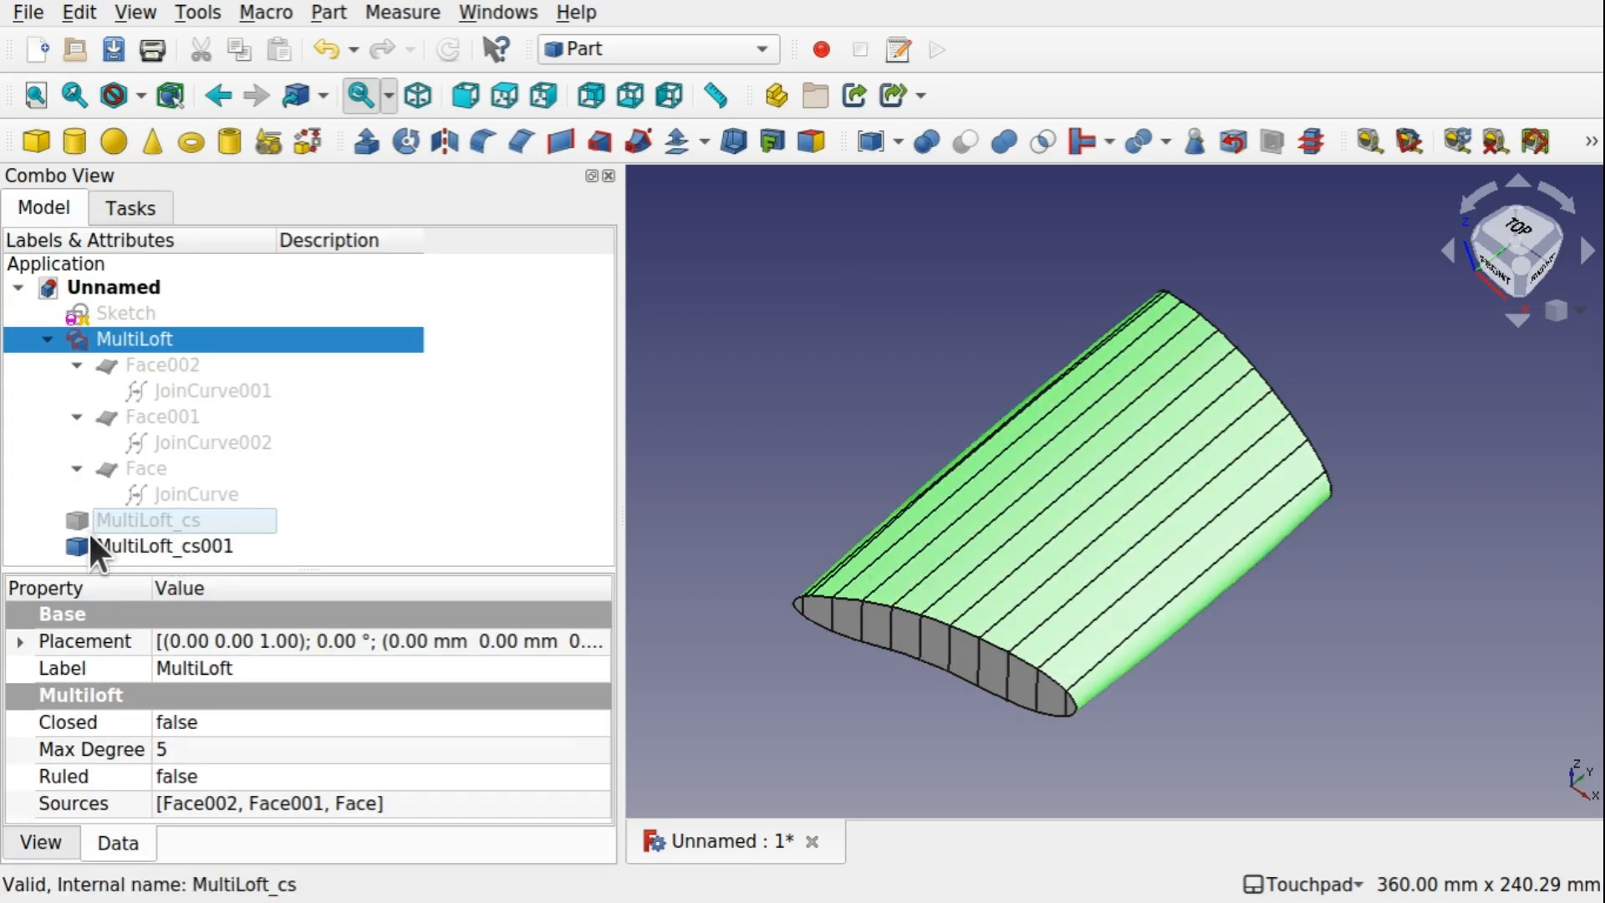
# Hide the MultiLoft solid and show the MultiLoft_cs section curves together with MultiLoft_cs001
pyautogui.press('space')
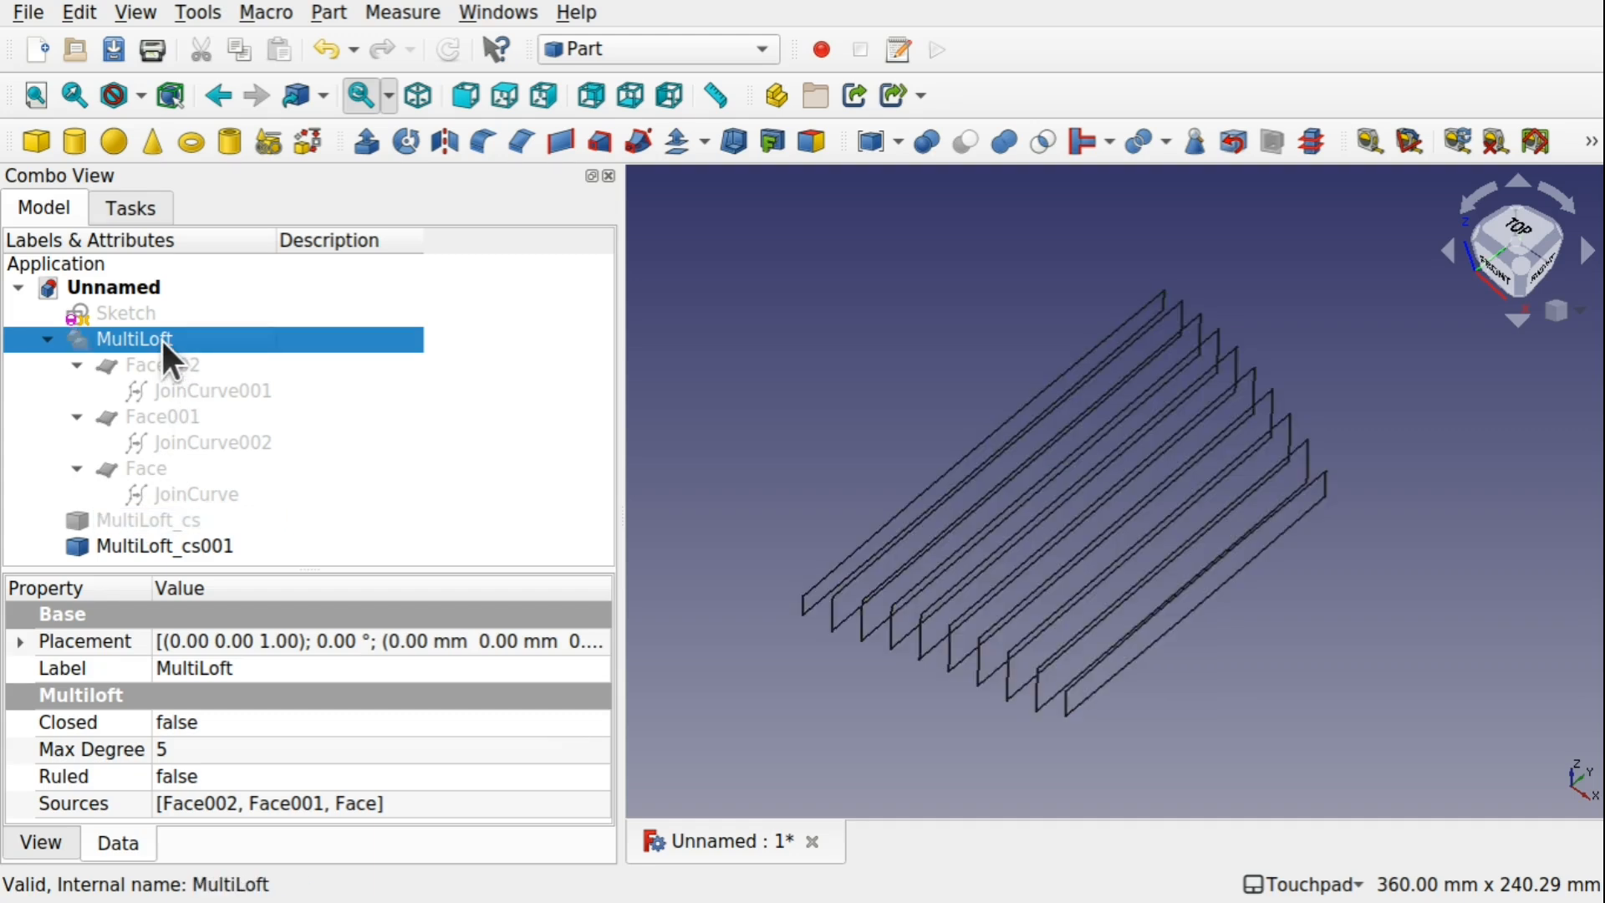
pyautogui.click(142, 520)
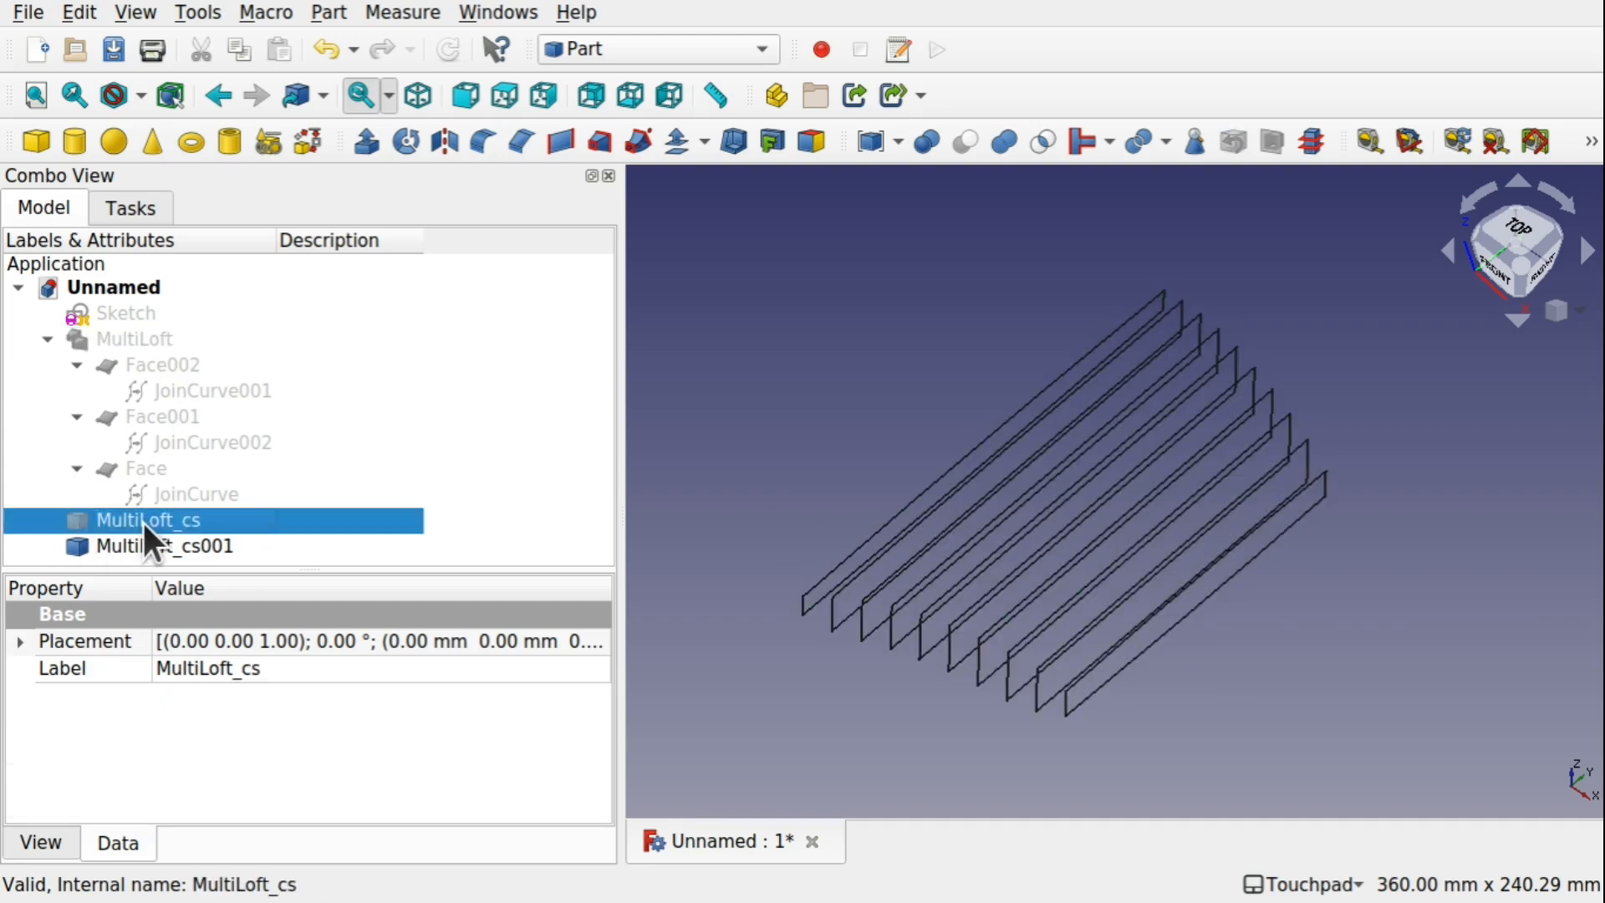
pyautogui.press('space')
pyautogui.moveTo(1075, 680); pyautogui.dragTo(973, 699, button='middle')
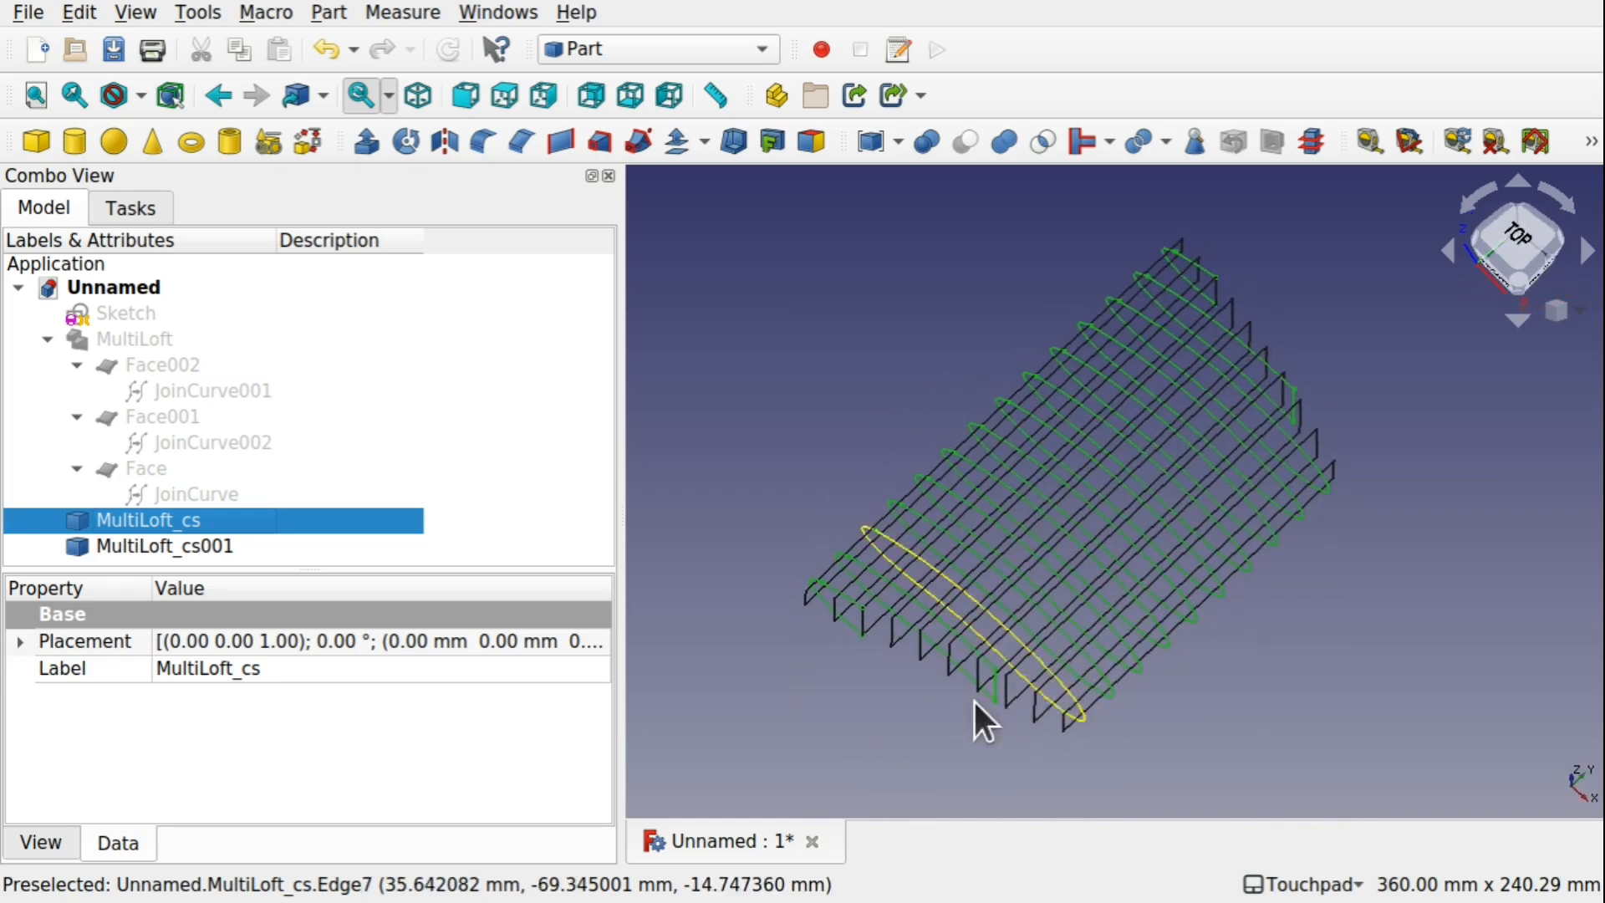
pyautogui.scroll(4, 856, 640)
pyautogui.moveTo(856, 640)
pyautogui.mouseDown(button='middle')
pyautogui.moveTo(925, 602)
pyautogui.moveTo(955, 549)
pyautogui.moveTo(960, 646)
pyautogui.moveTo(851, 633)
pyautogui.mouseUp(button='middle')
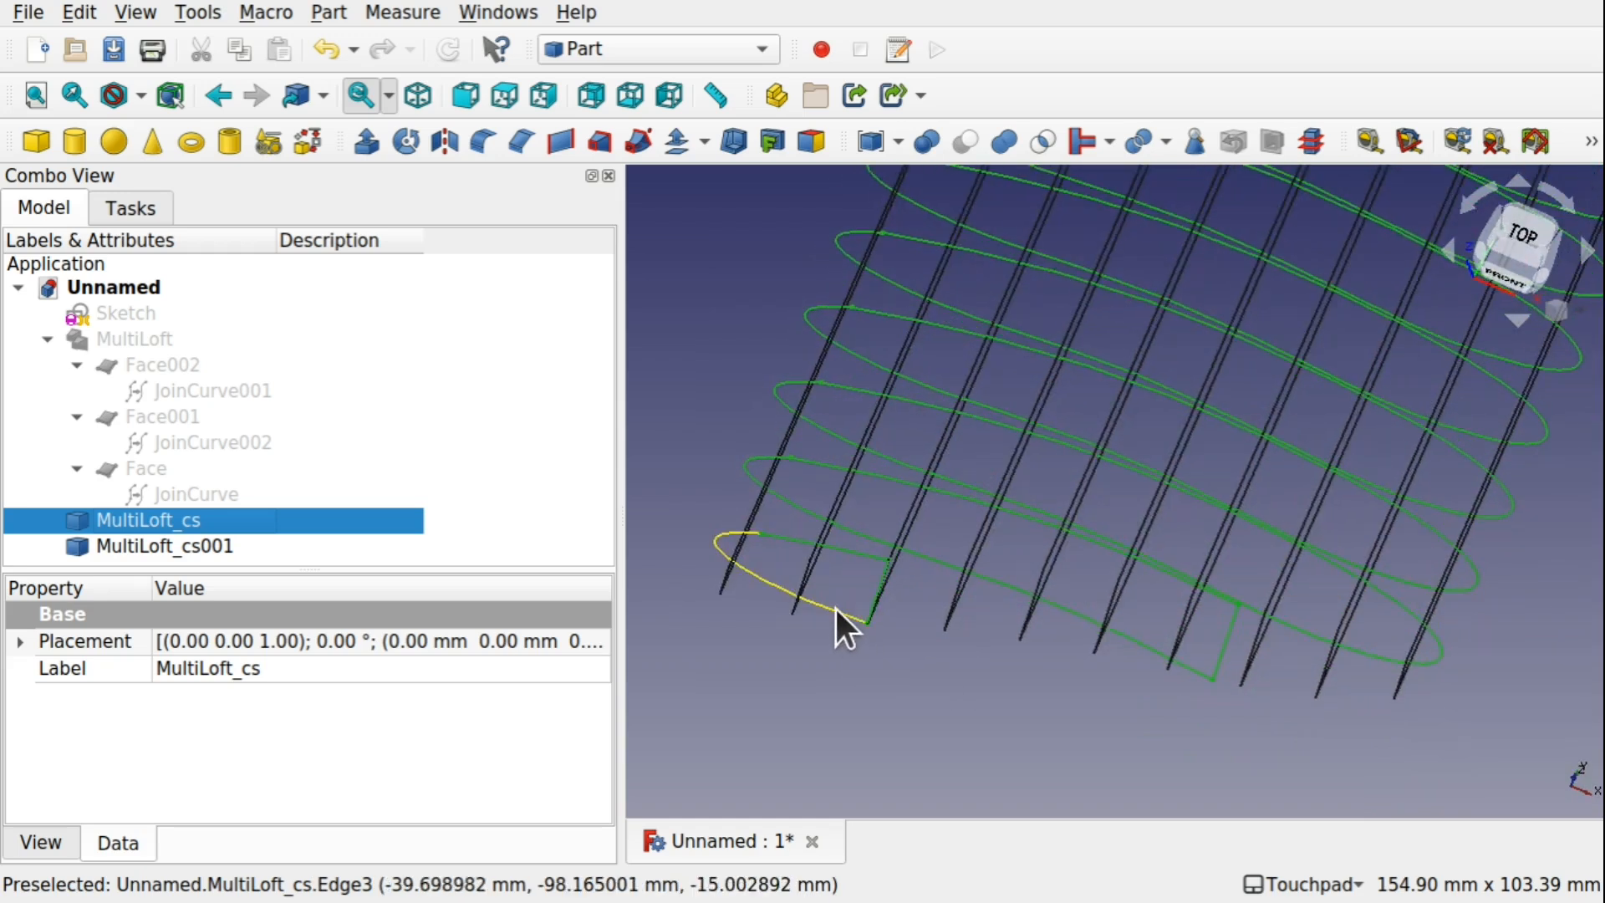
# Hide the MultiLoft_cs001 section curves, leaving only MultiLoft_cs shown
pyautogui.click(835, 606)
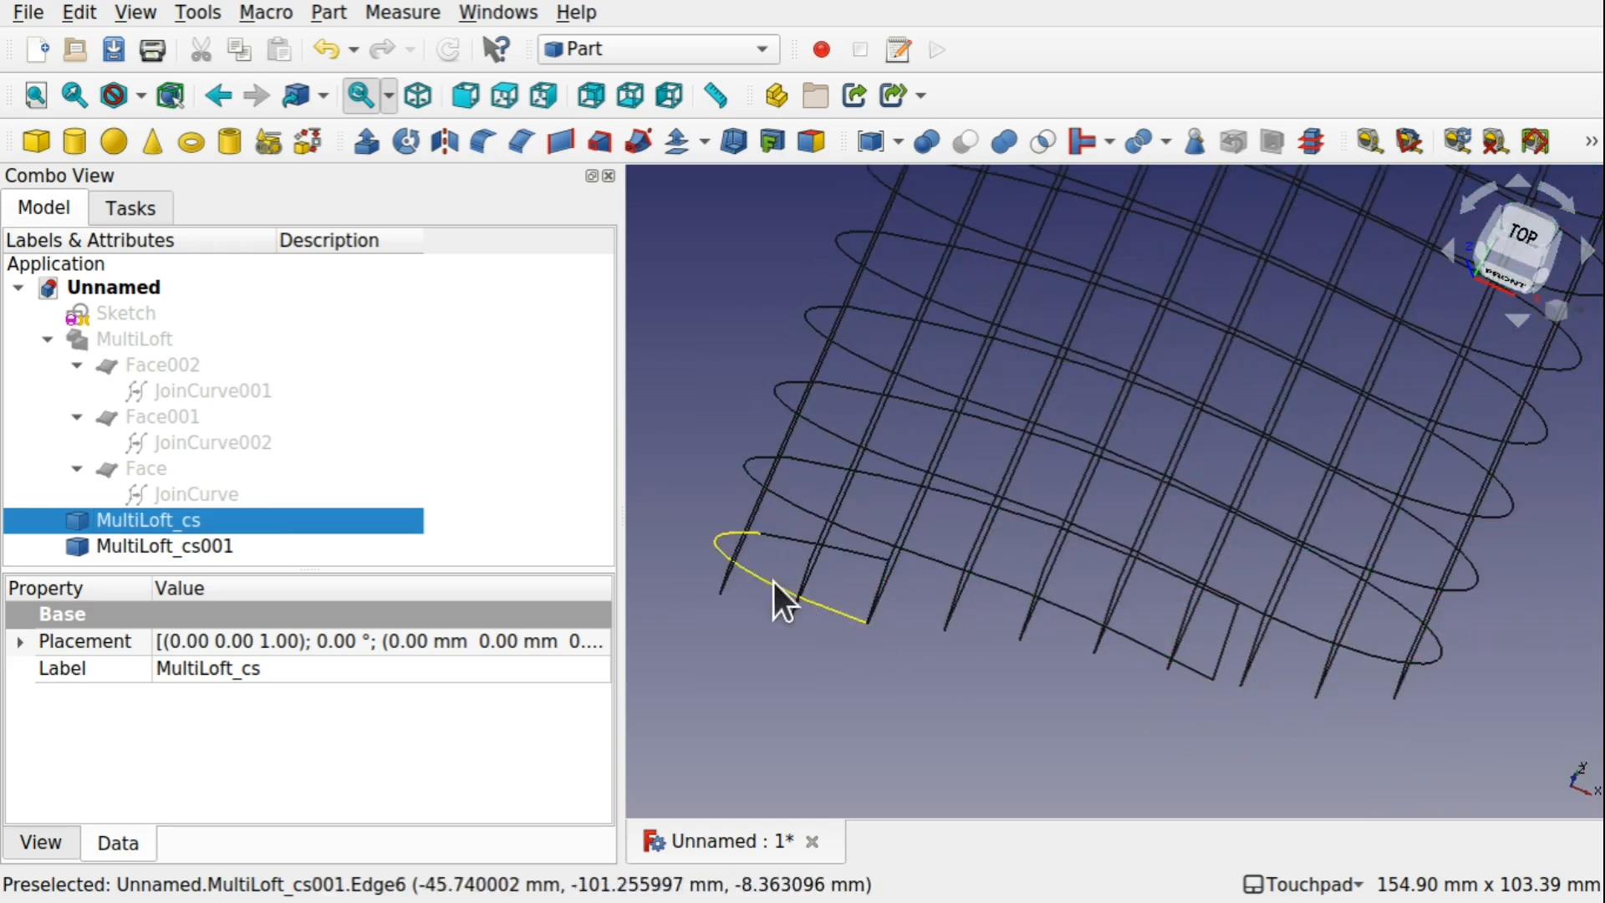
pyautogui.click(752, 518)
pyautogui.press('space')
pyautogui.moveTo(753, 538); pyautogui.dragTo(1138, 522, button='middle')
pyautogui.press('space')
pyautogui.scroll(-5, 1131, 622)
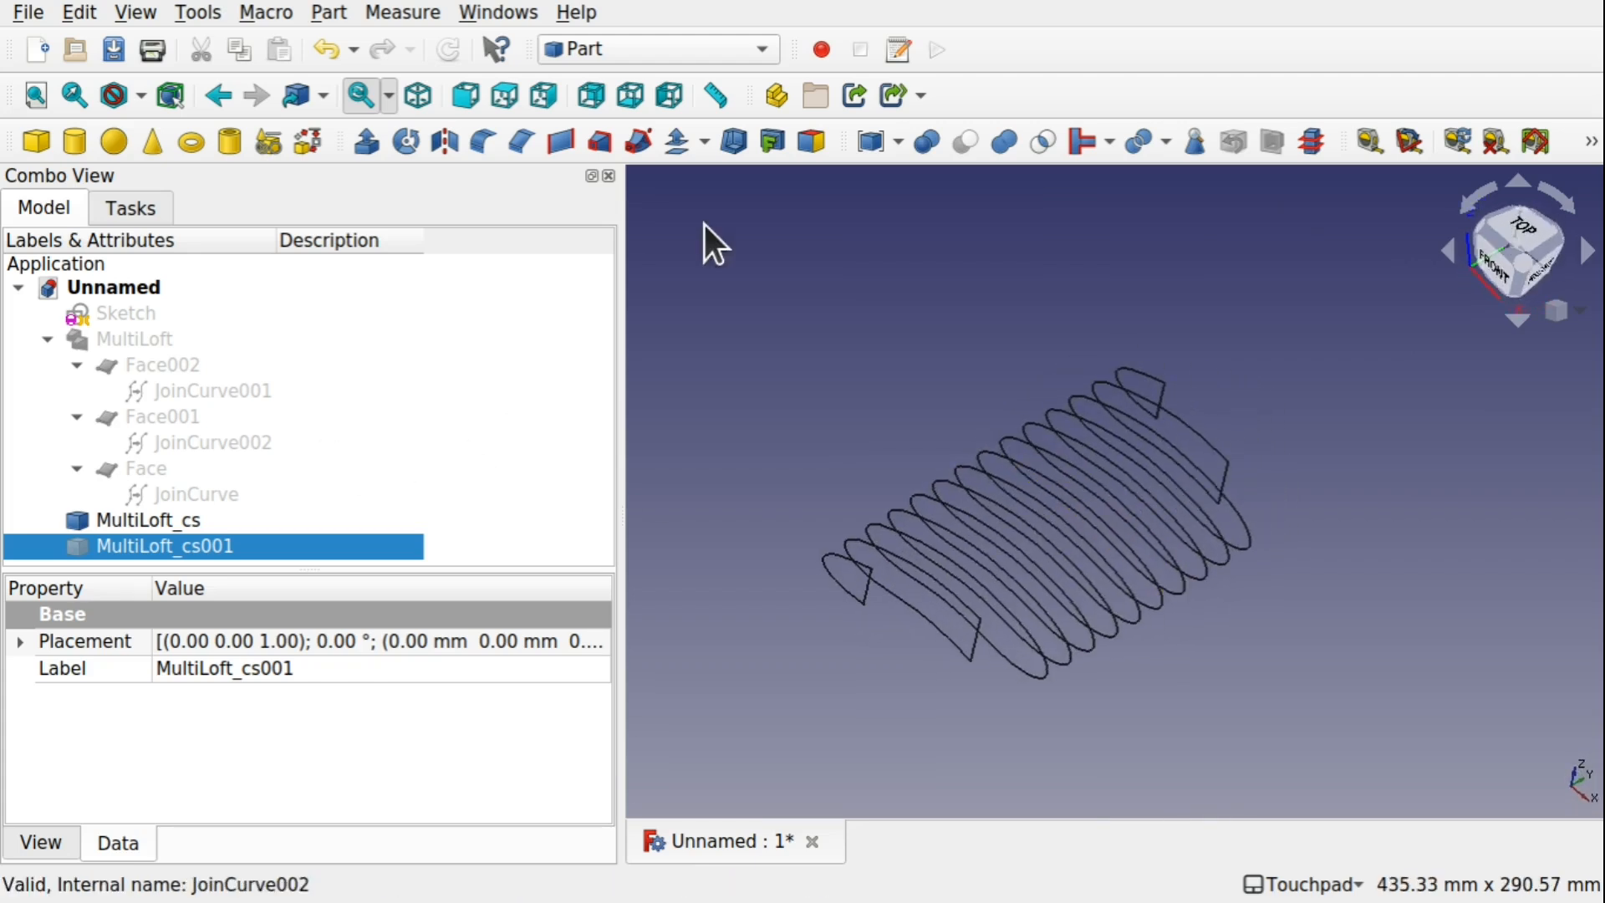
# Switch to the Draft workbench and upgrade the MultiLoft_cs section curves into faces
pyautogui.click(639, 54)
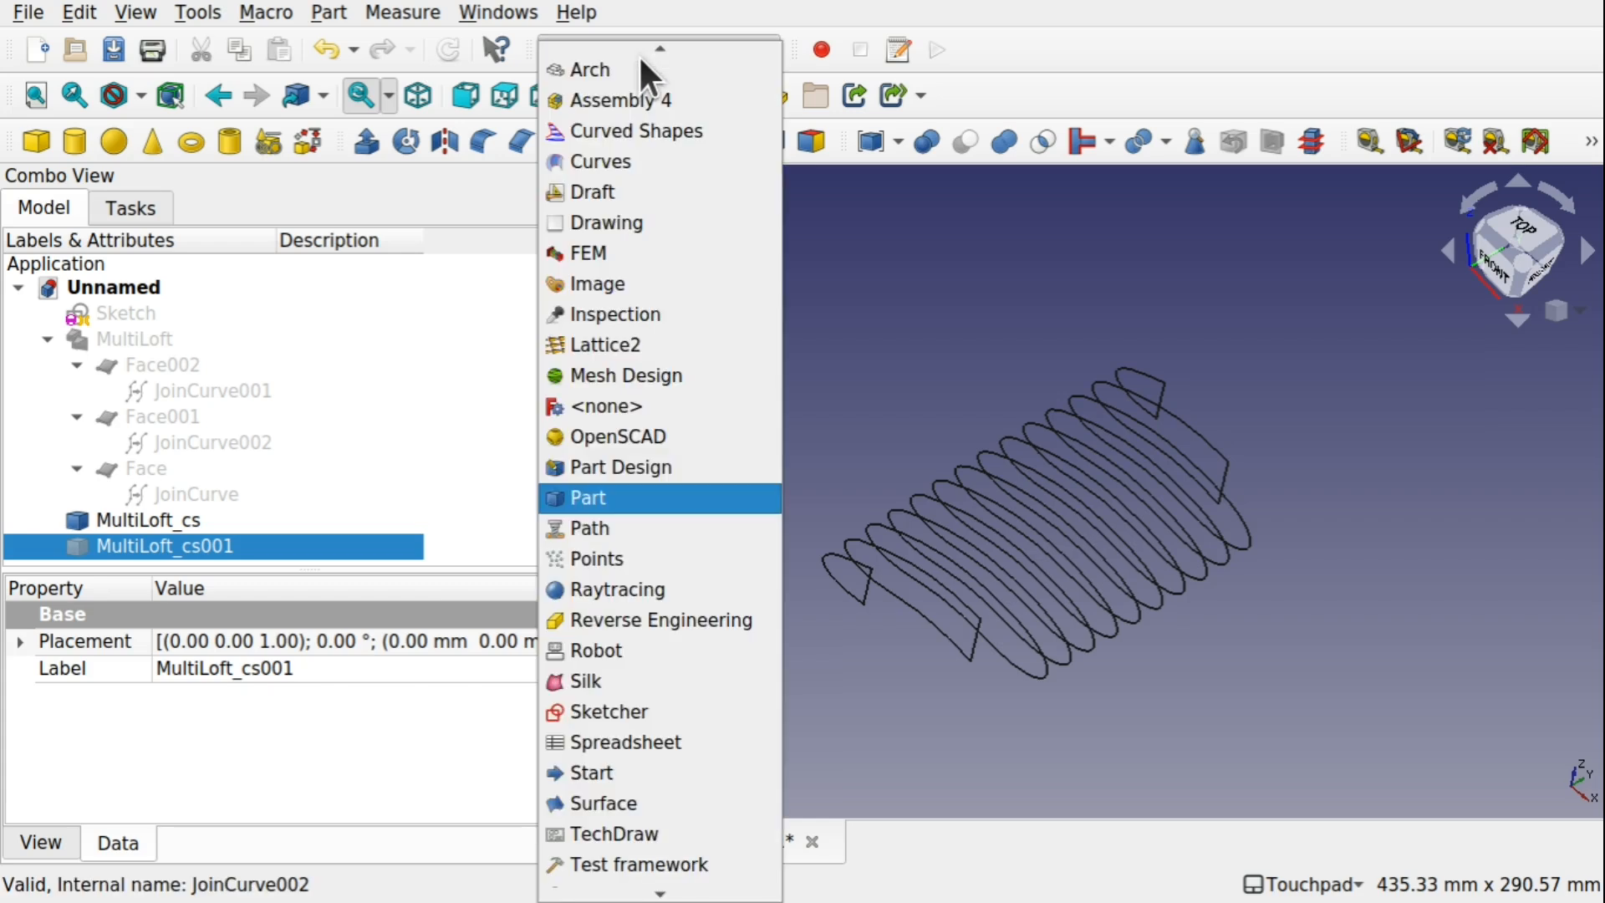
pyautogui.click(615, 194)
pyautogui.click(660, 459)
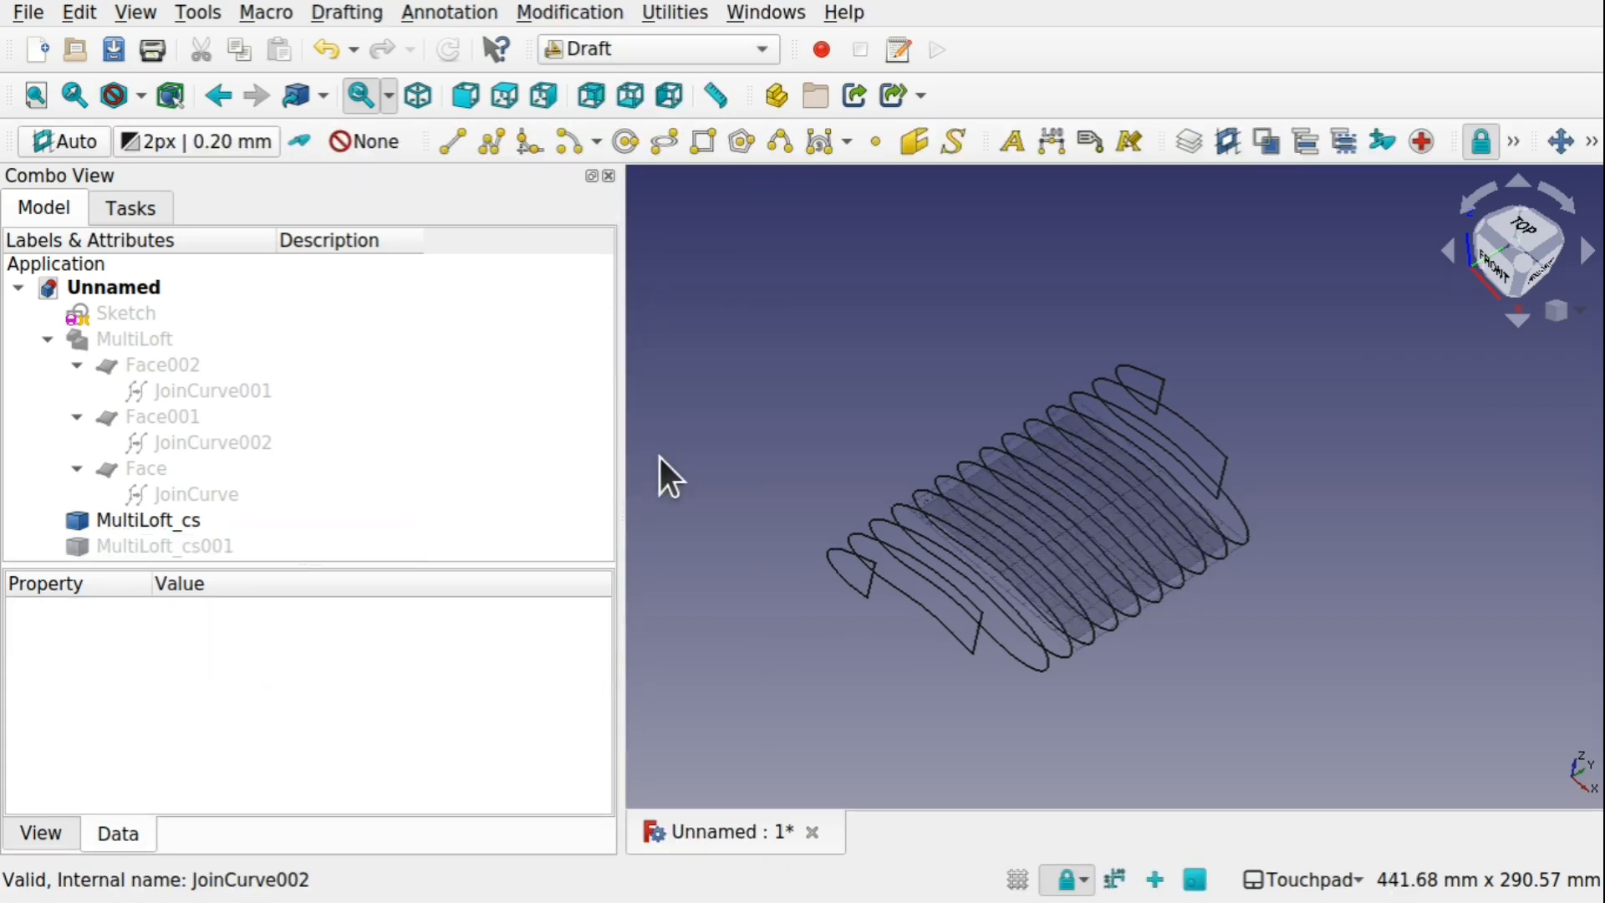
pyautogui.click(184, 533)
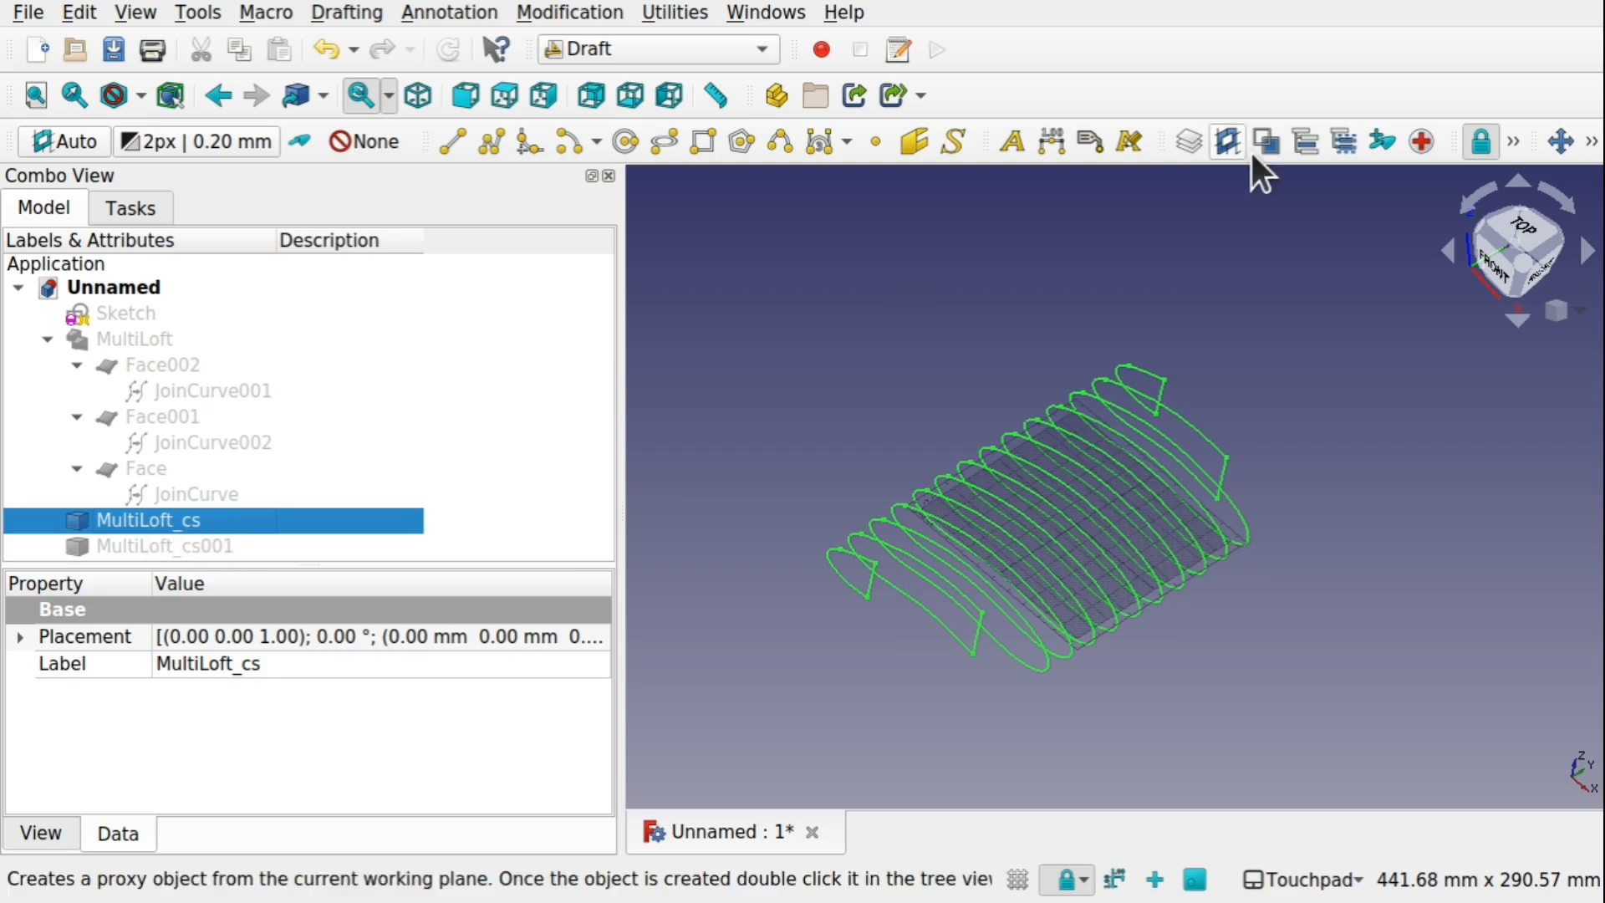
pyautogui.click(568, 12)
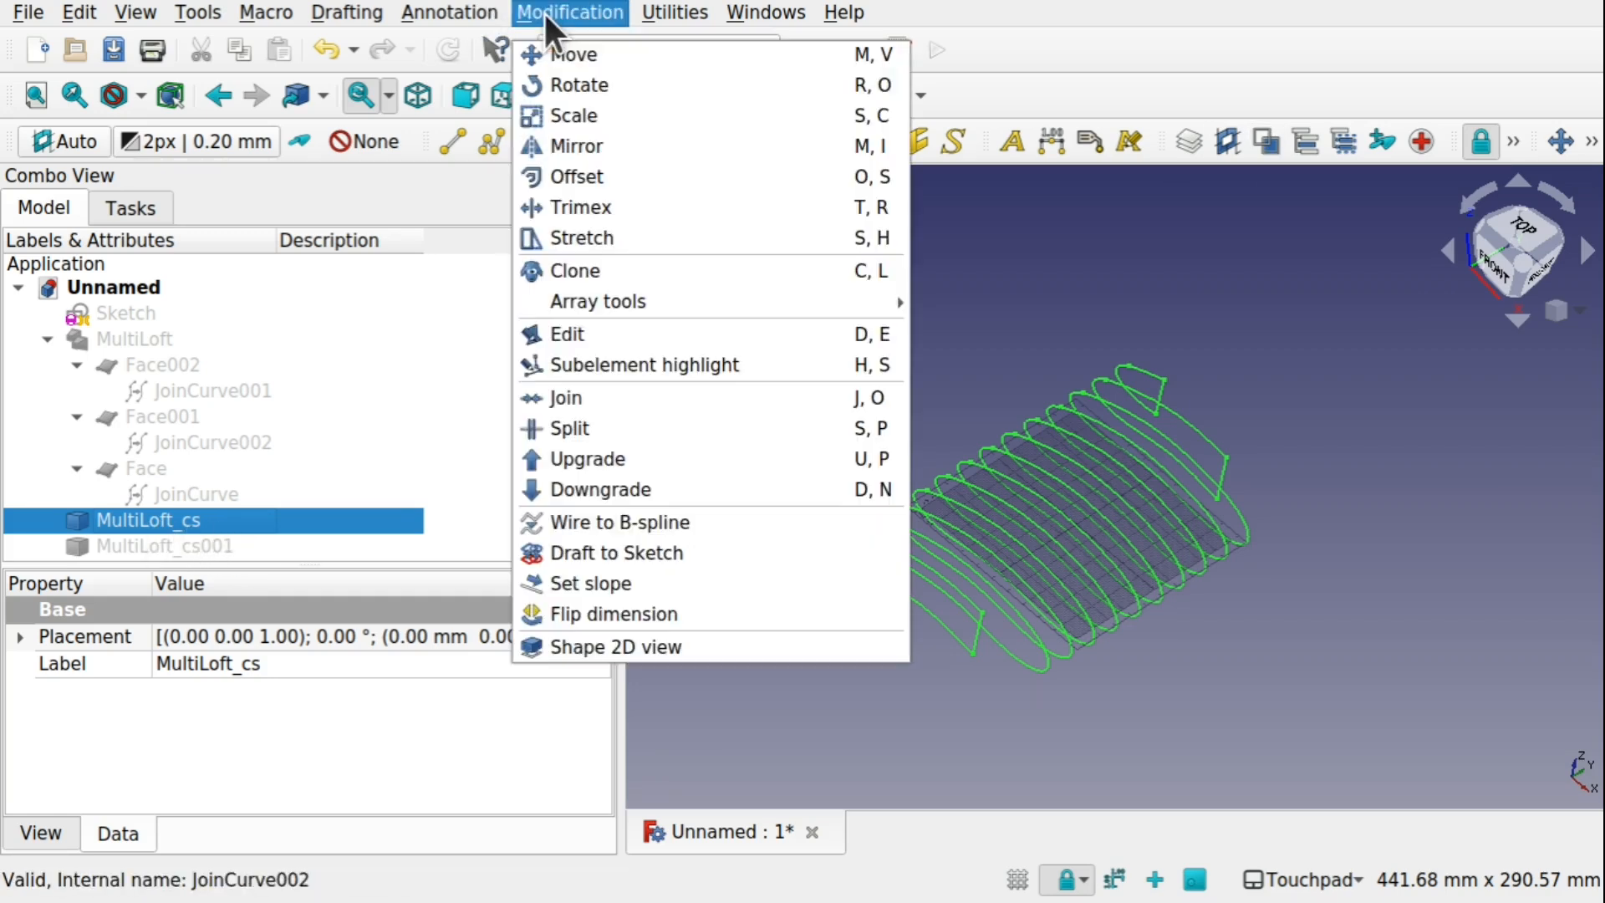
pyautogui.click(633, 456)
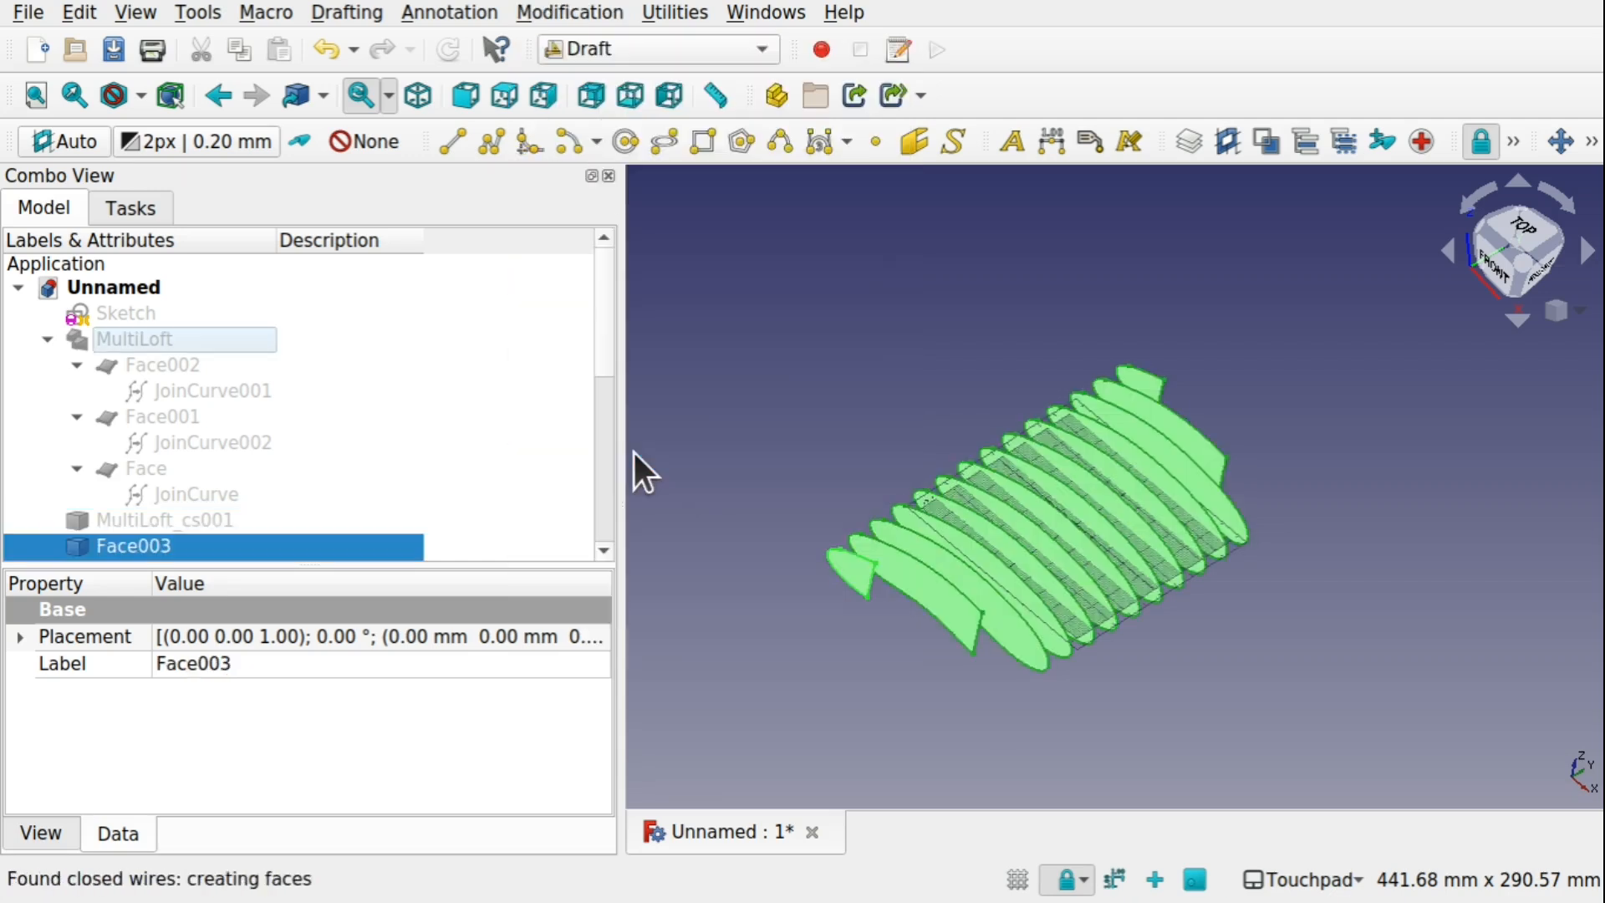
# Turn off the Draft grid display
pyautogui.keyDown('alt'); pyautogui.moveTo(1069, 573); pyautogui.dragTo(1118, 573); pyautogui.keyUp('alt')
pyautogui.keyDown('alt'); pyautogui.moveTo(1161, 639); pyautogui.dragTo(1065, 514); pyautogui.keyUp('alt')
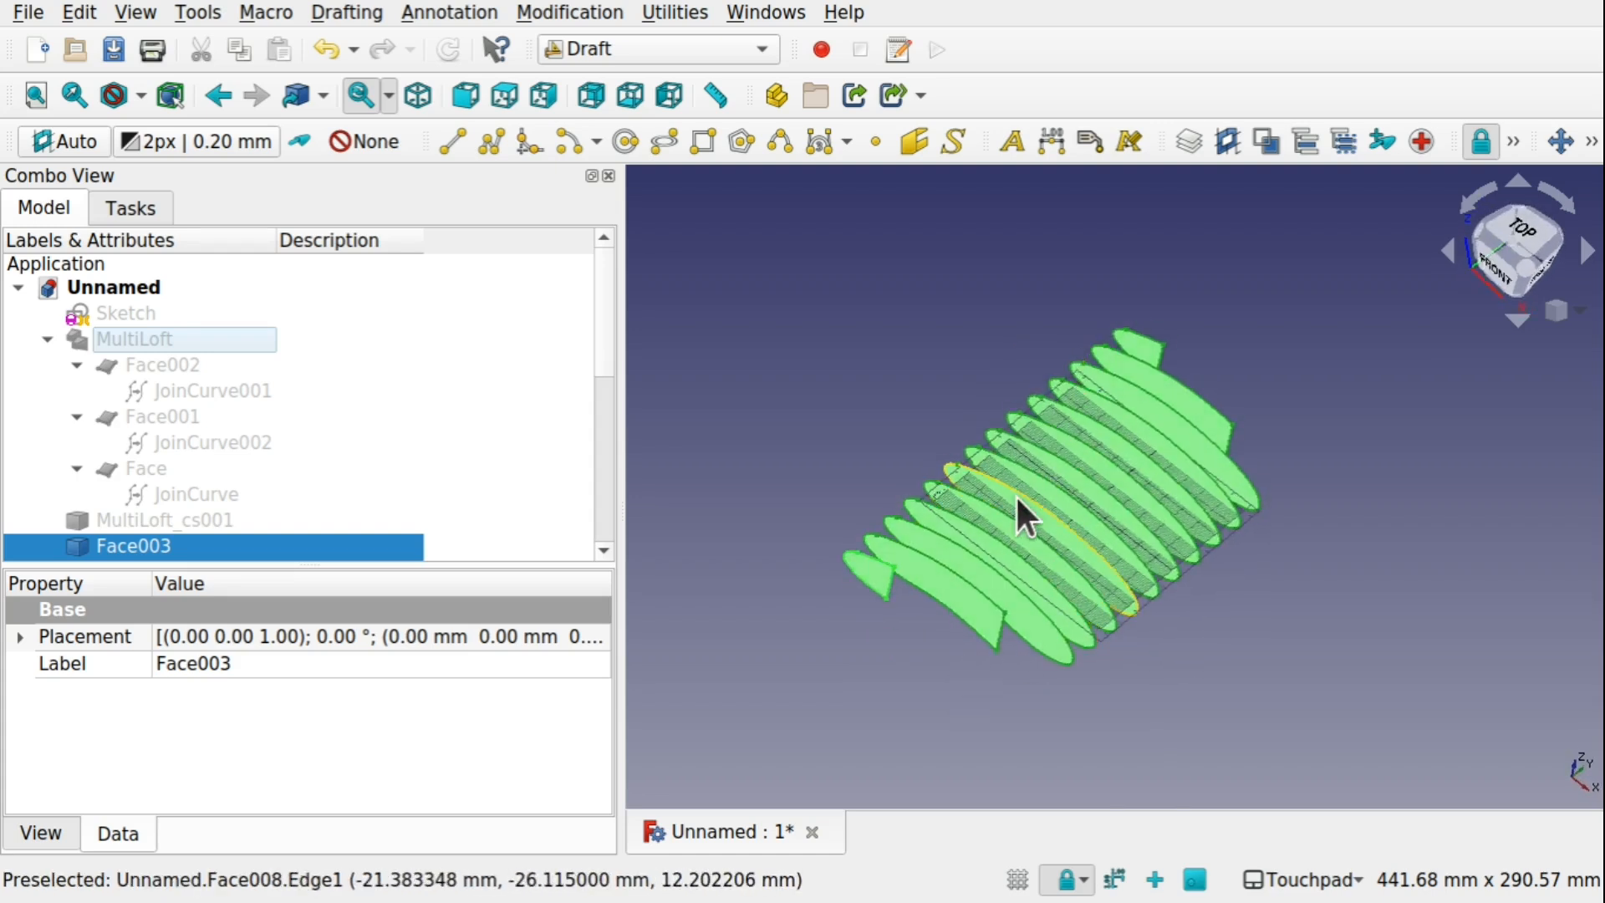
pyautogui.click(1515, 139)
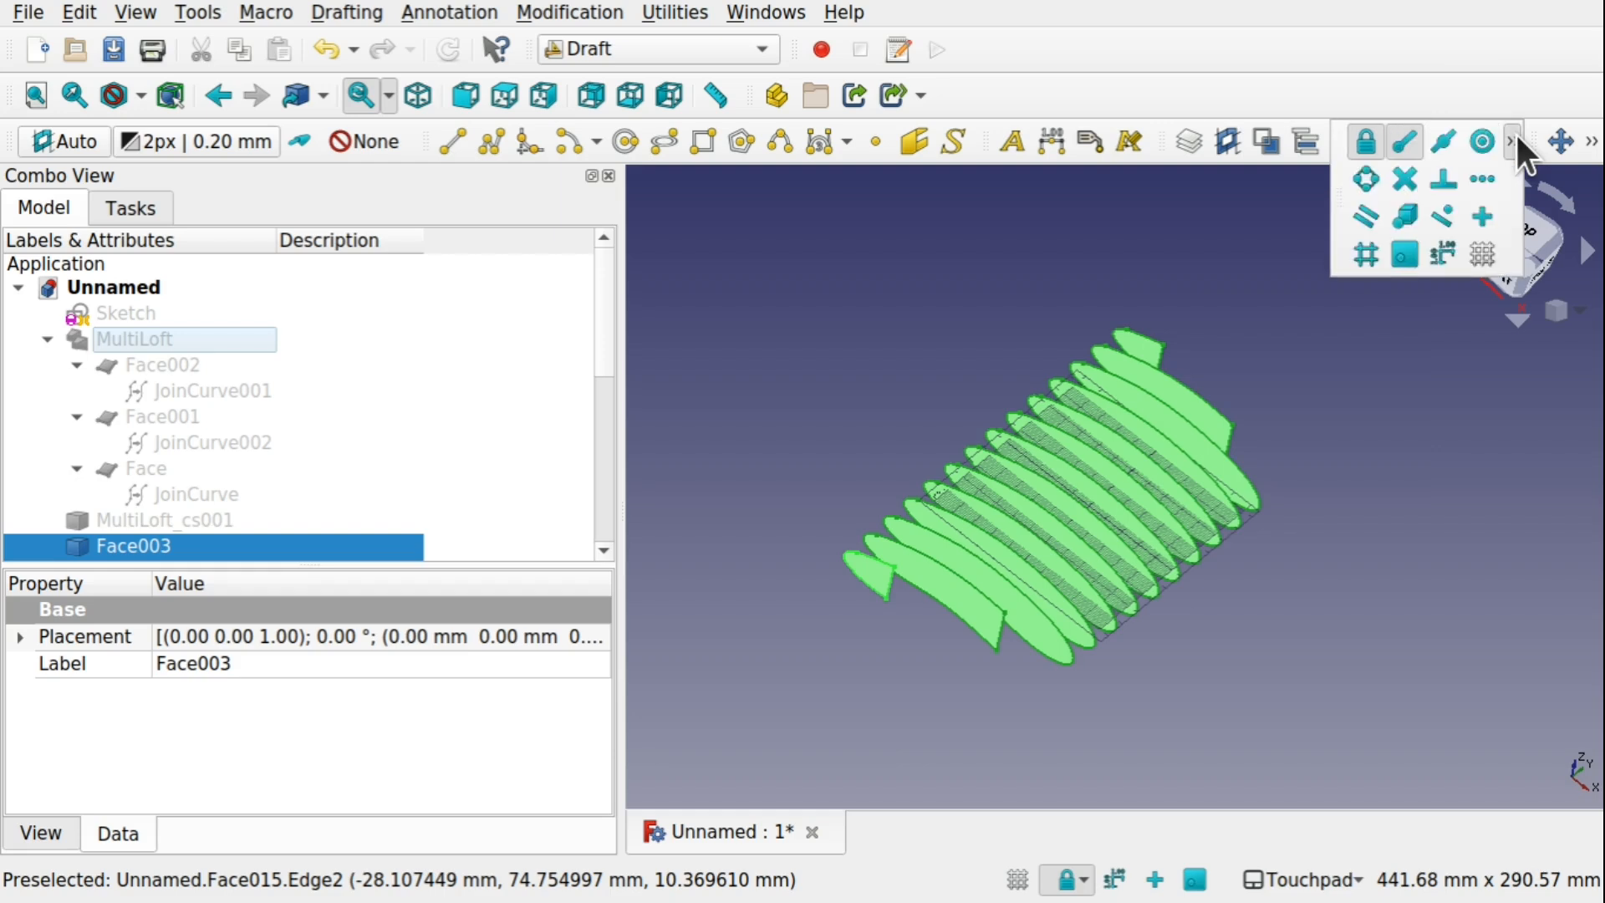
pyautogui.click(1484, 255)
pyautogui.scroll(3, 1171, 541)
pyautogui.keyDown('alt'); pyautogui.moveTo(1171, 542); pyautogui.dragTo(1247, 527); pyautogui.keyUp('alt')
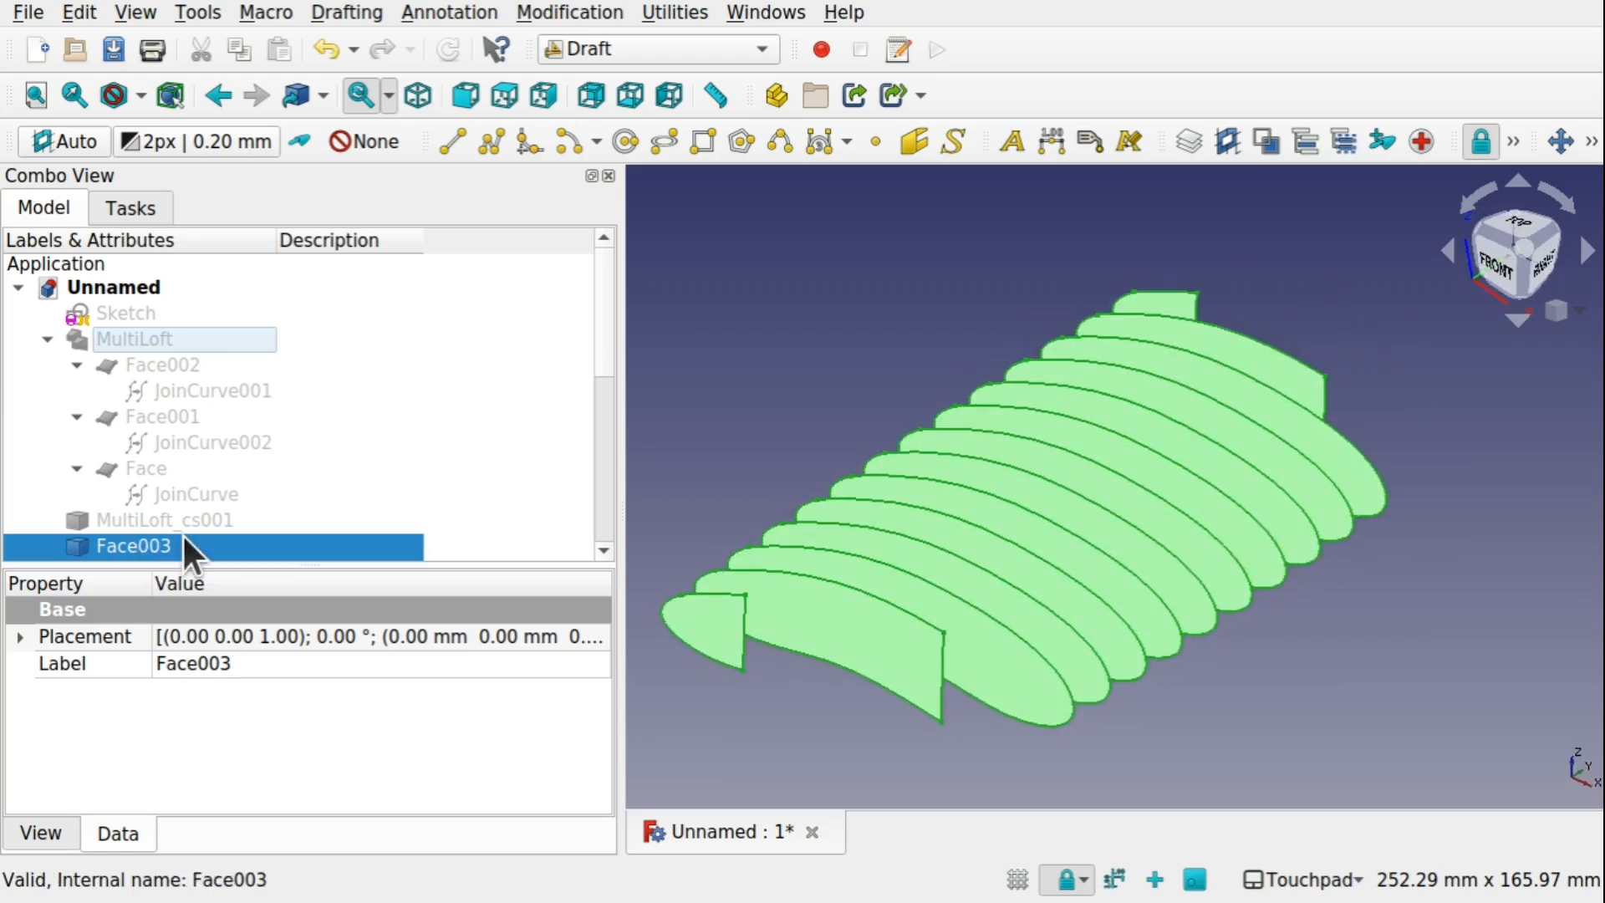
# Show MultiLoft_cs001 and upgrade its section curves into faces
pyautogui.click(165, 518)
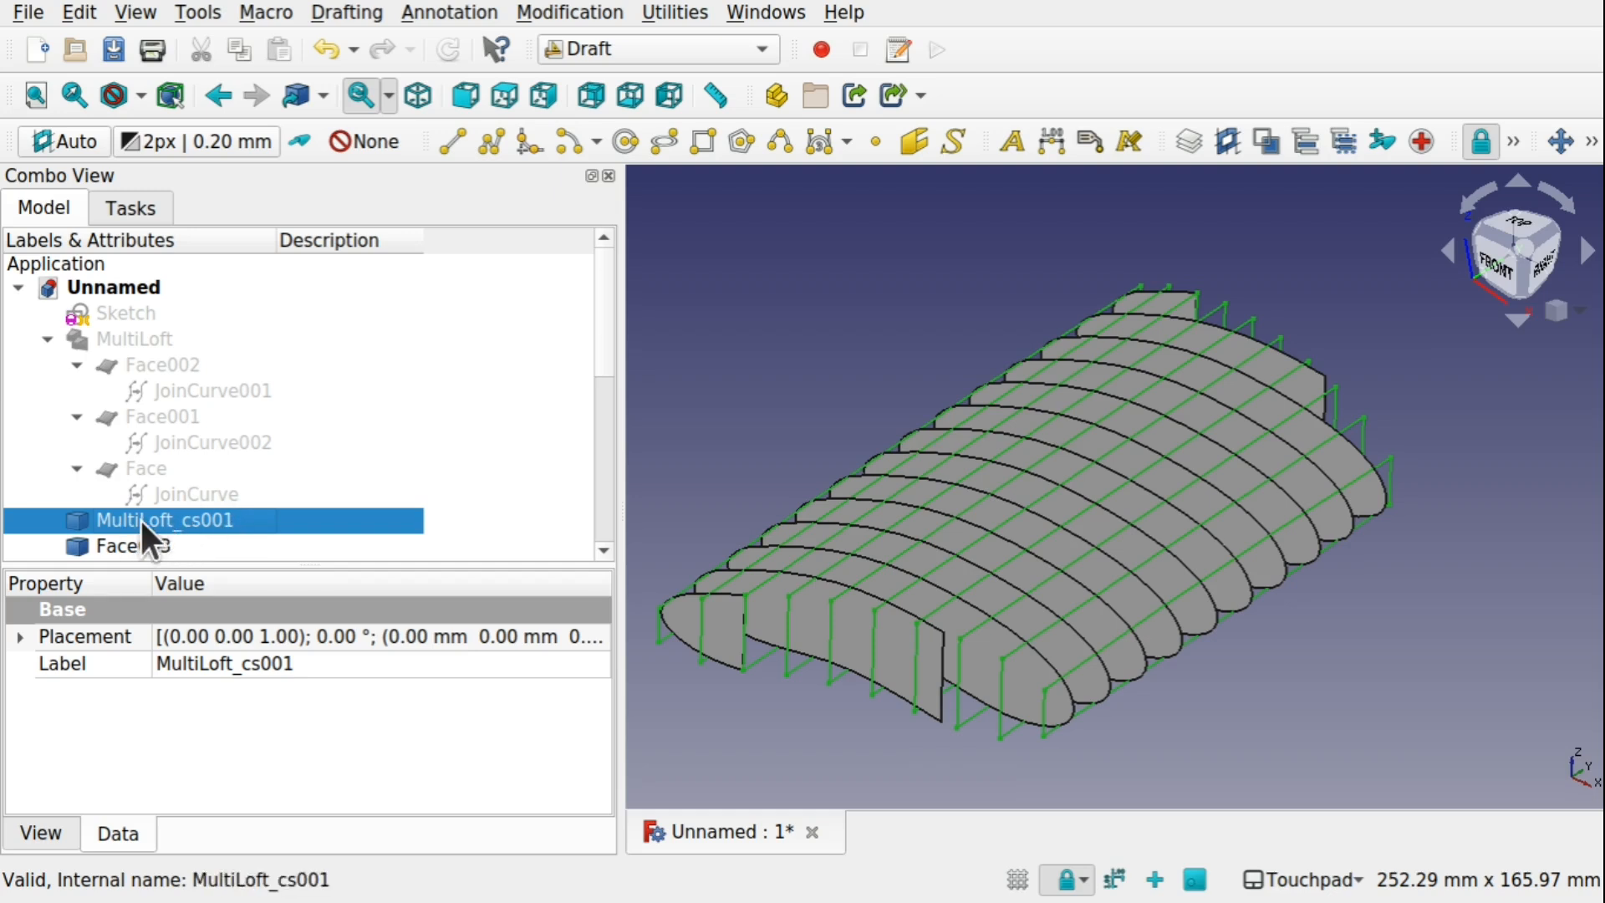
pyautogui.click(602, 19)
pyautogui.click(662, 461)
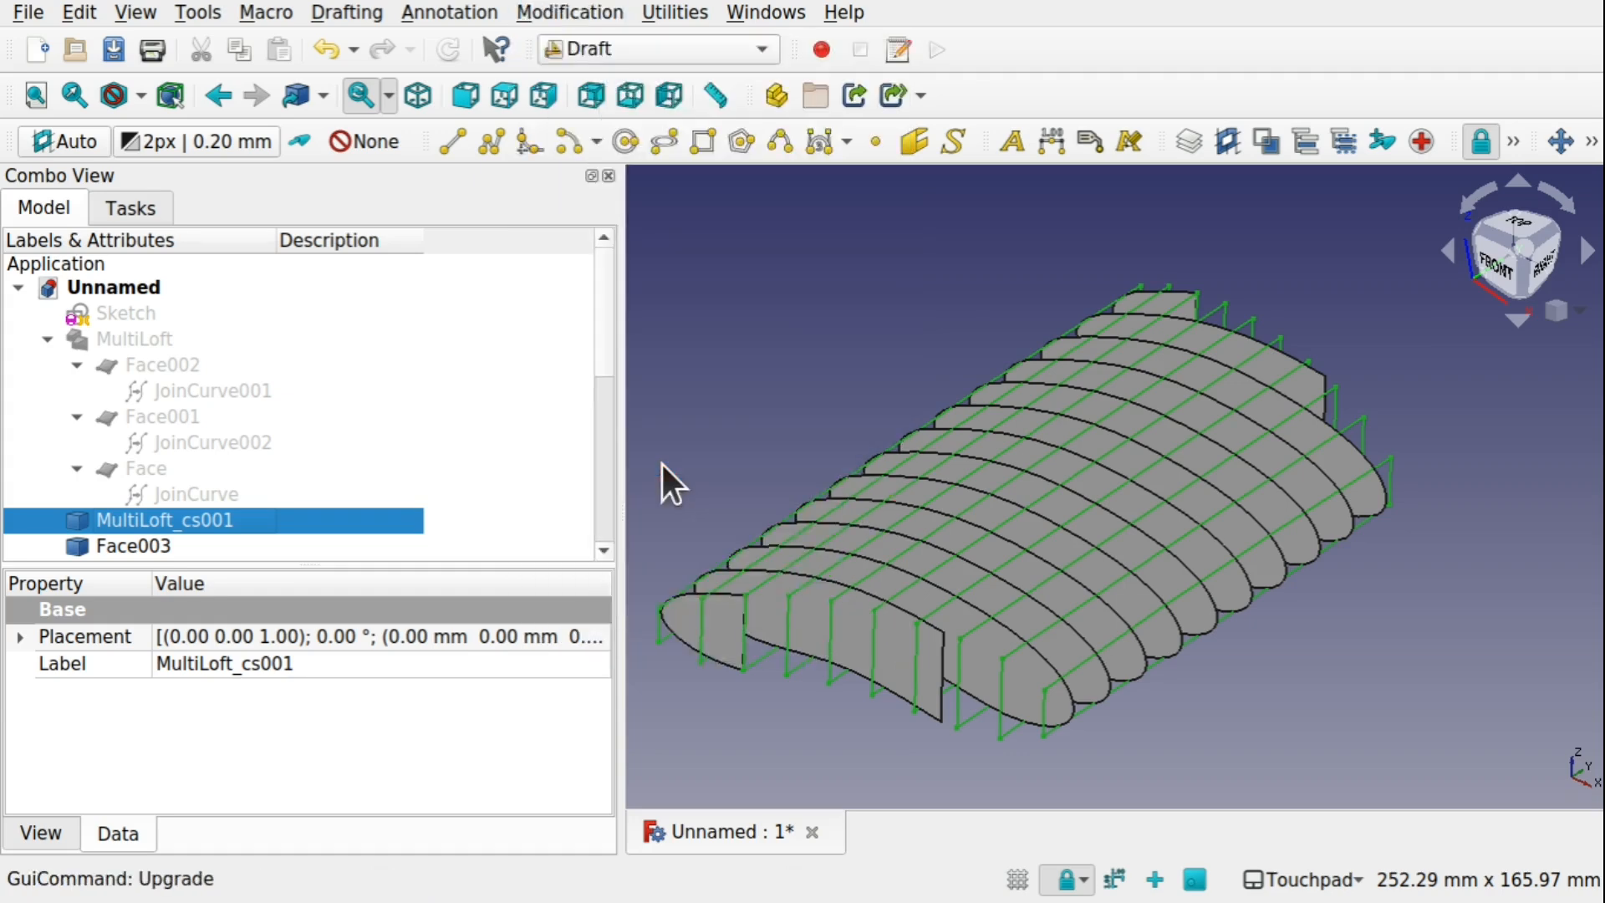
pyautogui.moveTo(1108, 489)
pyautogui.keyDown('alt'); pyautogui.mouseDown()
pyautogui.moveTo(1050, 638)
pyautogui.moveTo(1184, 520)
pyautogui.moveTo(1146, 444)
pyautogui.moveTo(1093, 466)
pyautogui.moveTo(1108, 512)
pyautogui.moveTo(1087, 511)
pyautogui.mouseUp(); pyautogui.keyUp('alt')
# Select all faces made from the XZ cross sections, Face003 through Face016
pyautogui.click(136, 520)
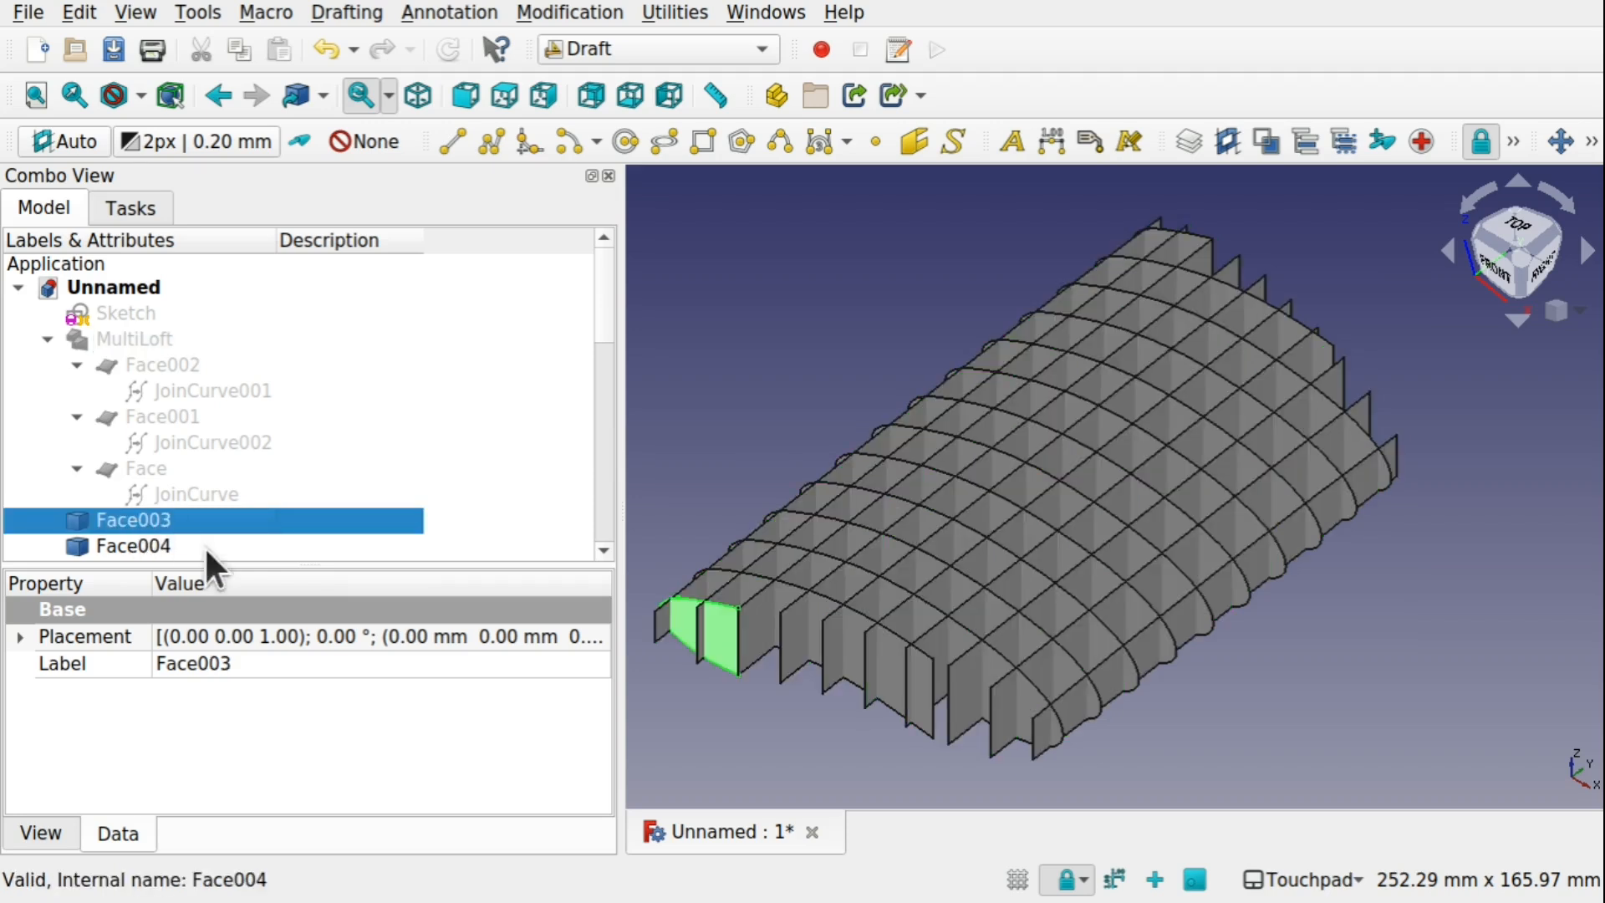
pyautogui.click(139, 544)
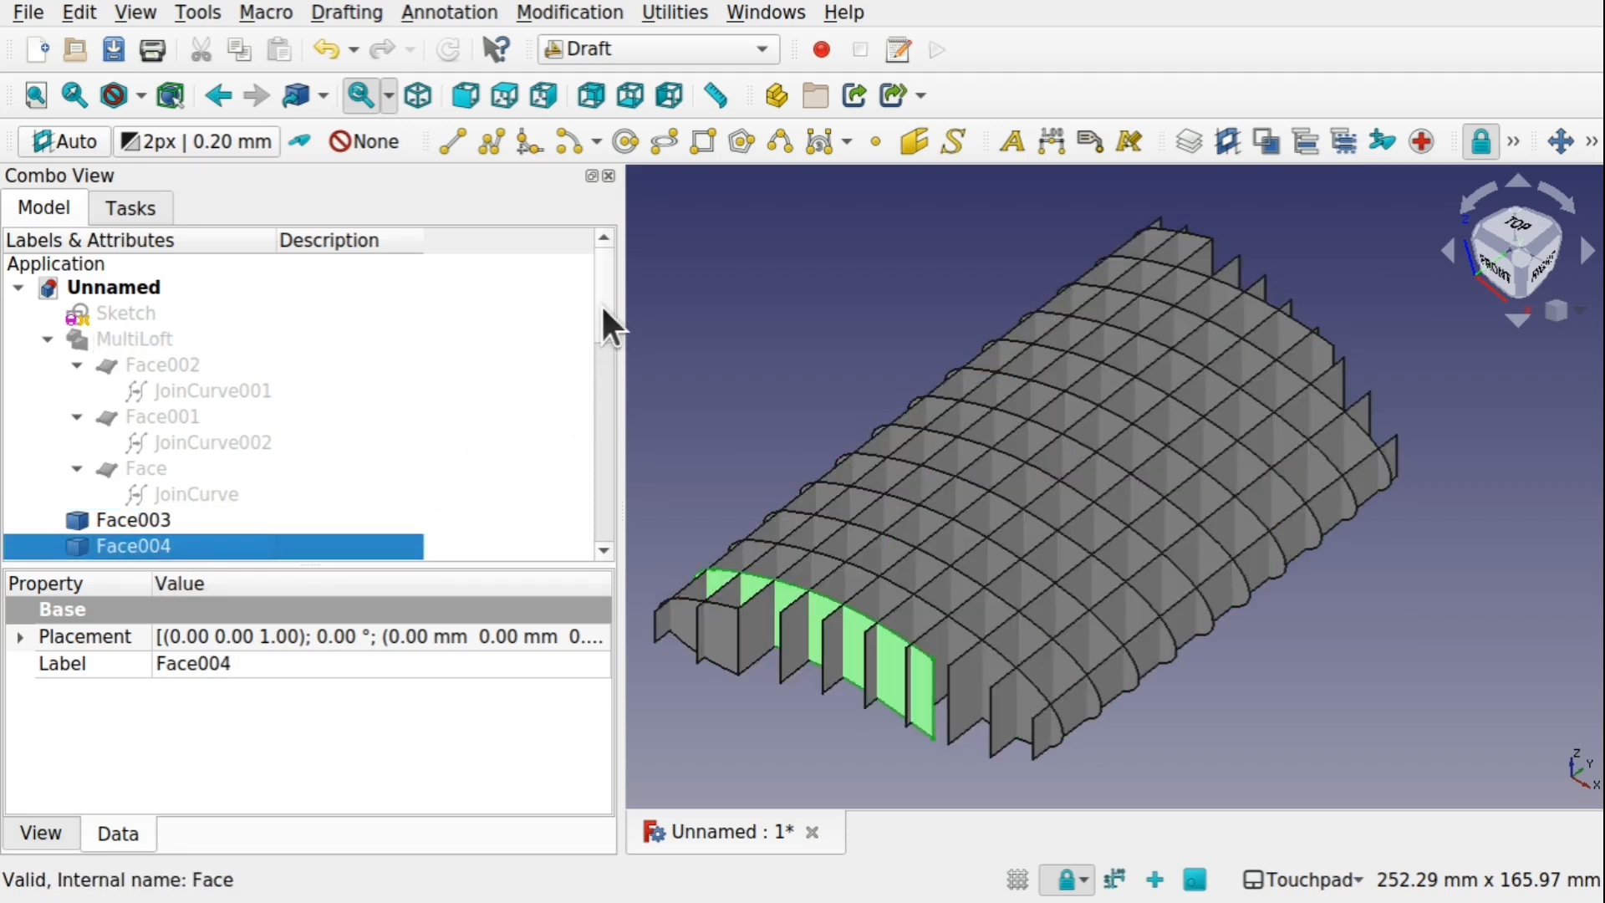
pyautogui.moveTo(602, 307); pyautogui.dragTo(585, 456)
pyautogui.scroll(5, 595, 382)
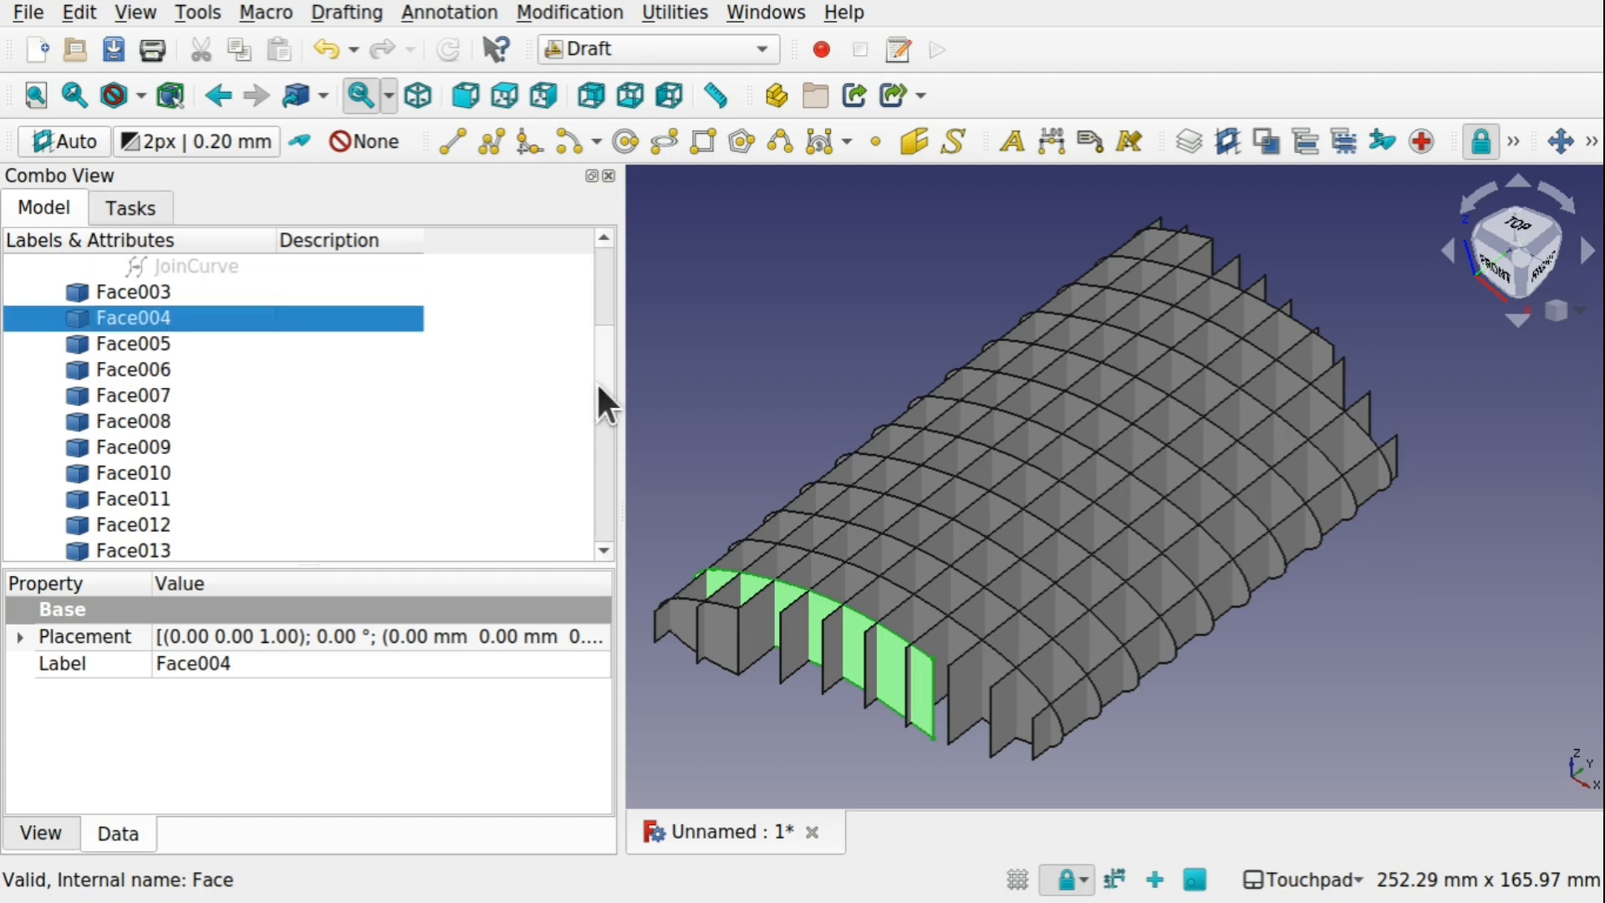
pyautogui.click(92, 288)
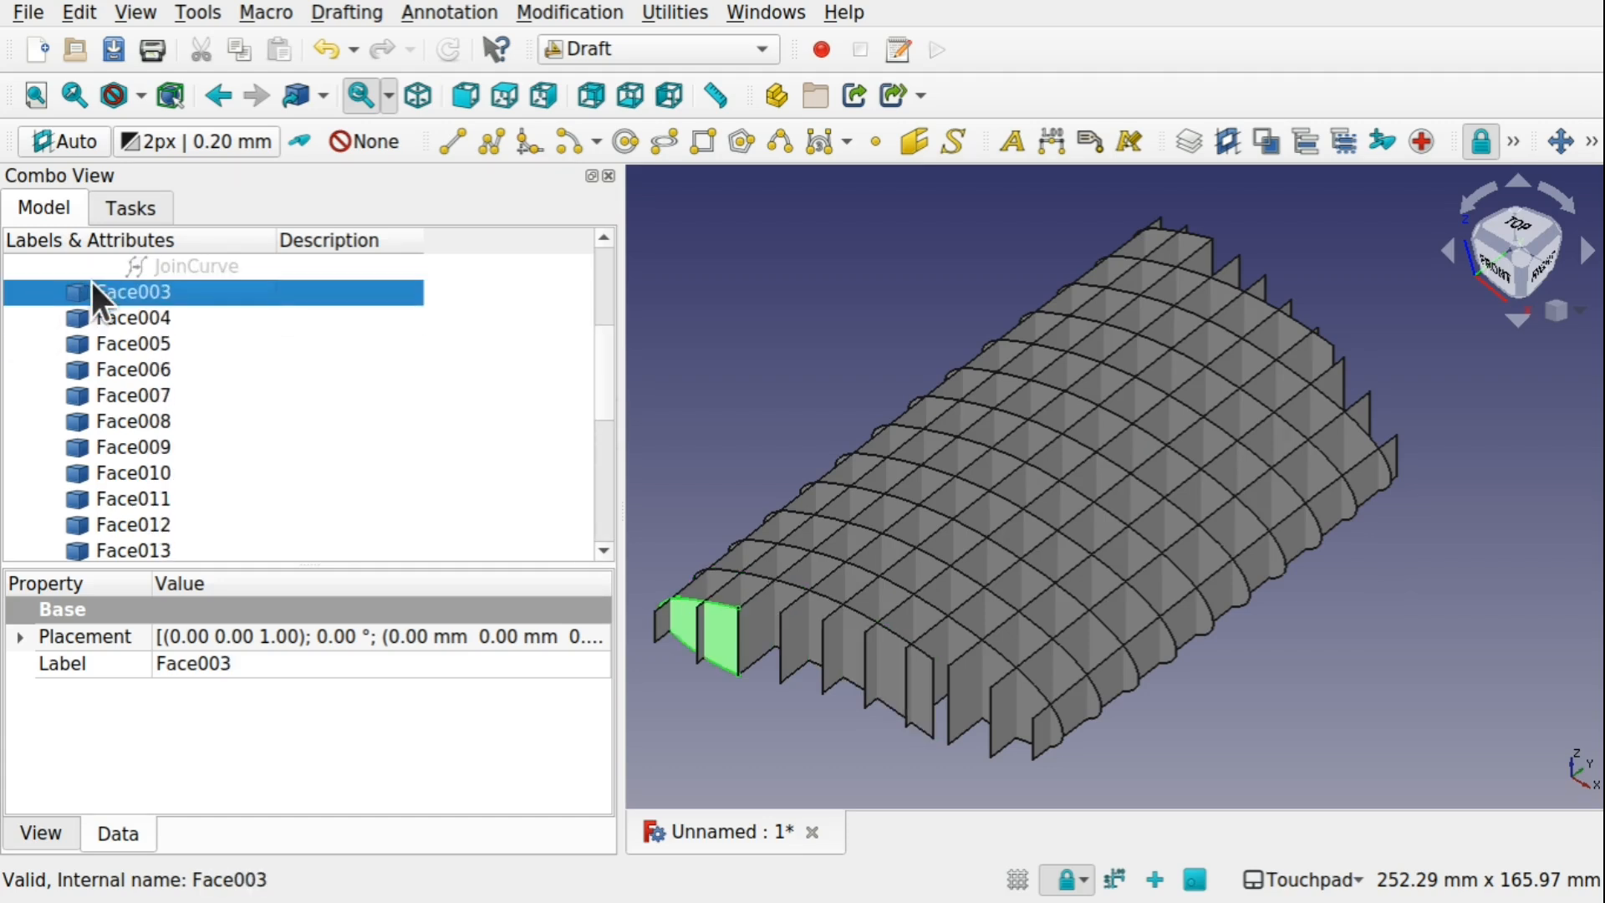
pyautogui.keyDown('shift'); pyautogui.click(159, 498); pyautogui.keyUp('shift')
pyautogui.keyDown('shift'); pyautogui.click(167, 545); pyautogui.keyUp('shift')
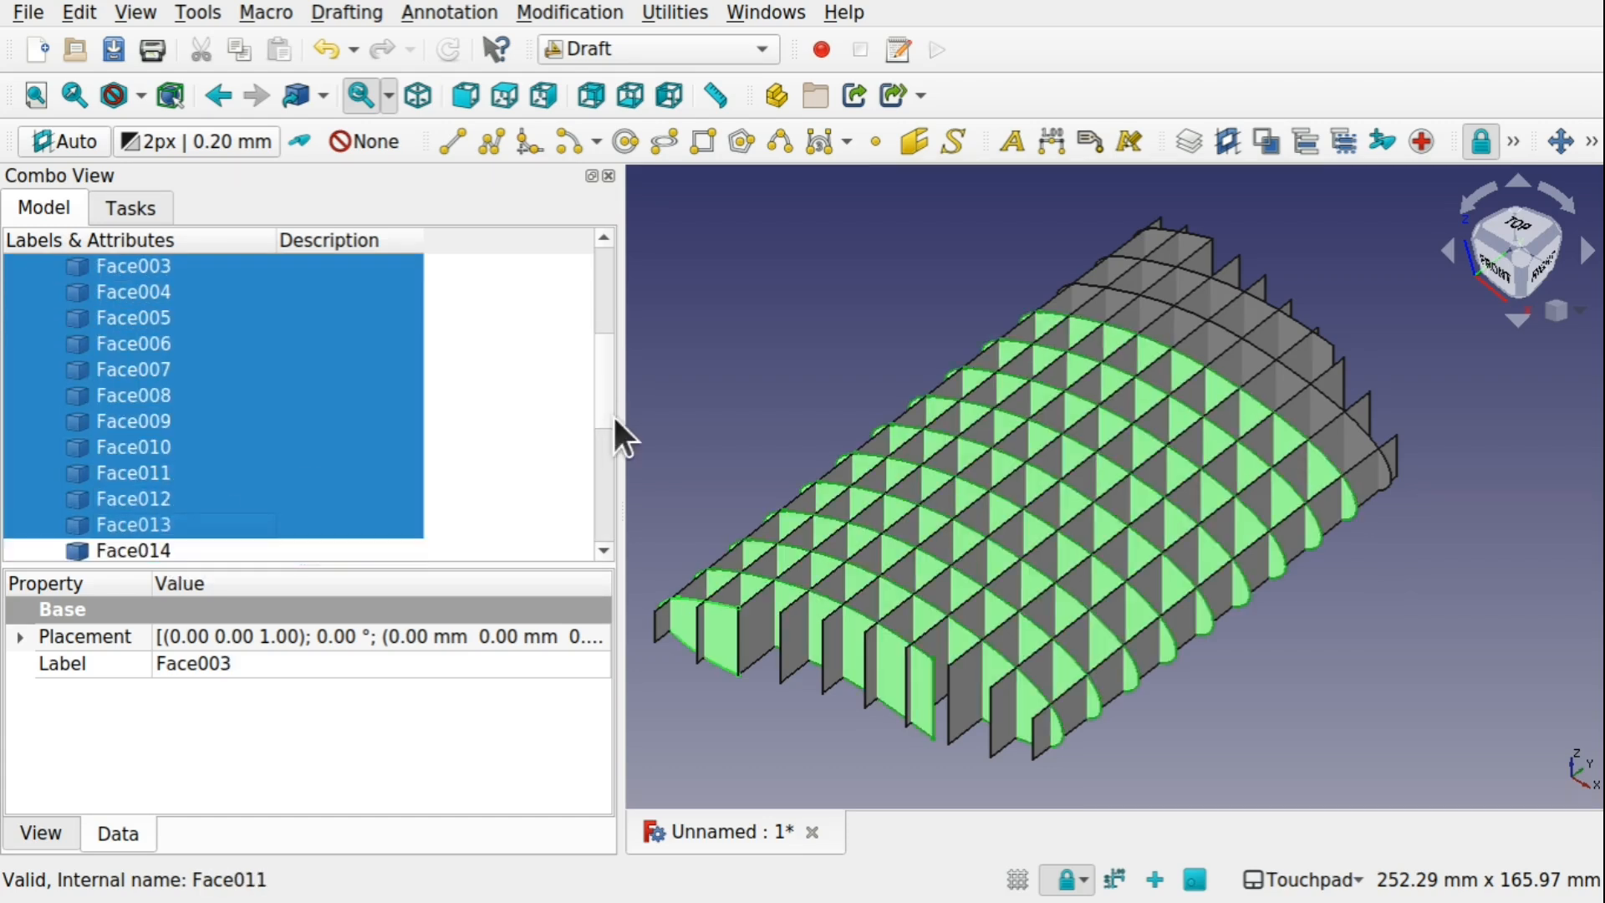
pyautogui.moveTo(597, 382); pyautogui.dragTo(599, 419)
pyautogui.keyDown('shift'); pyautogui.click(159, 451); pyautogui.keyUp('shift')
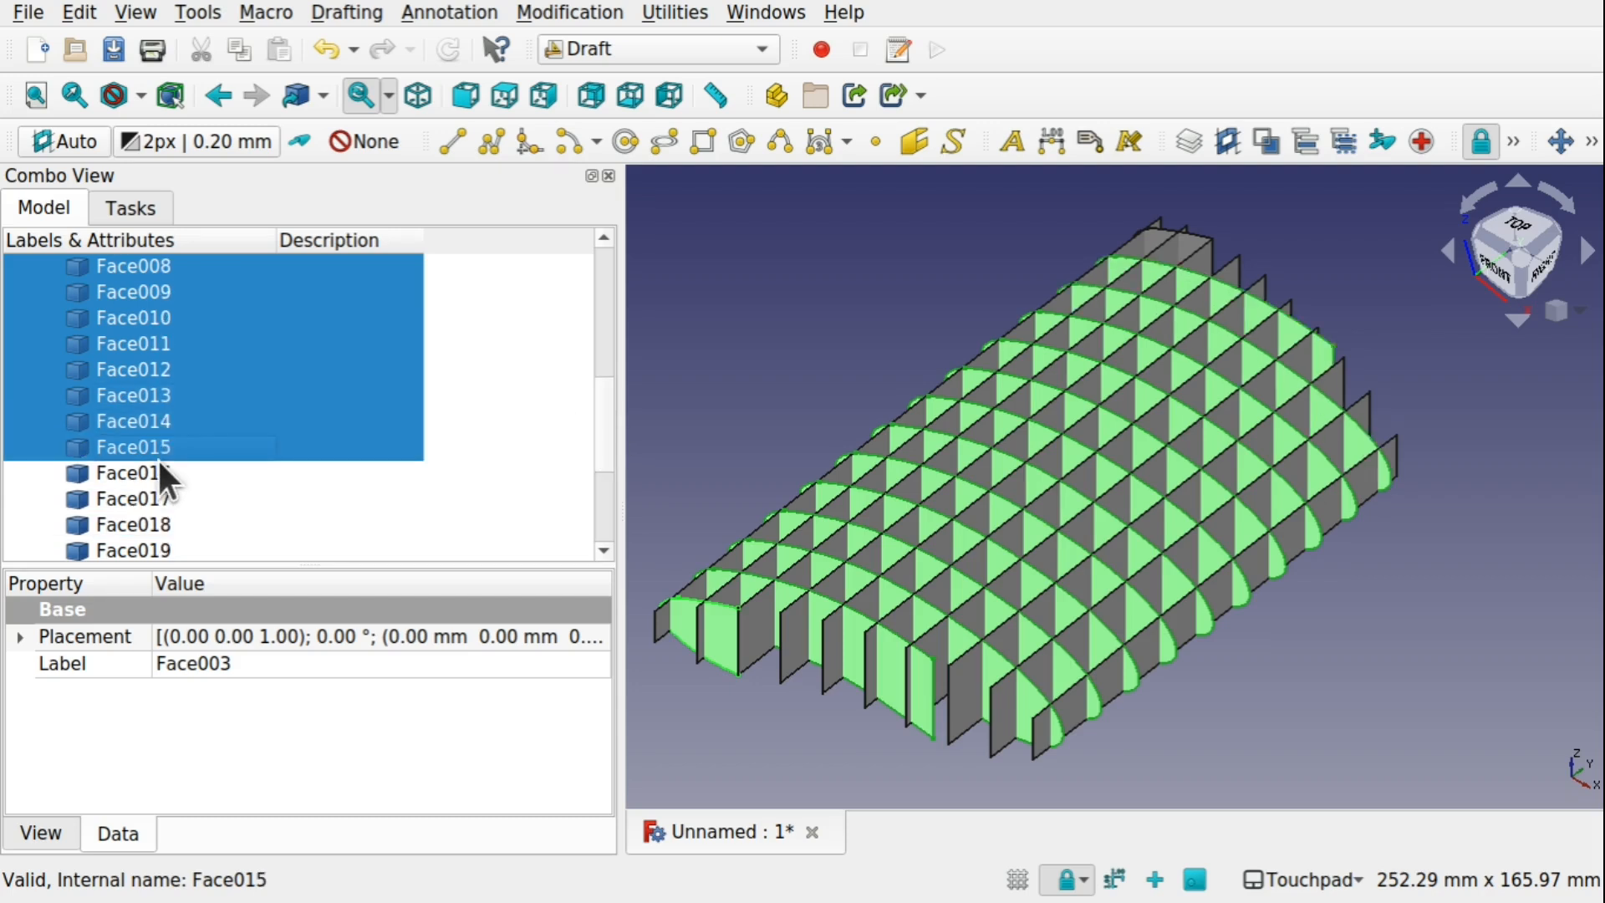
pyautogui.keyDown('shift'); pyautogui.click(130, 478); pyautogui.keyUp('shift')
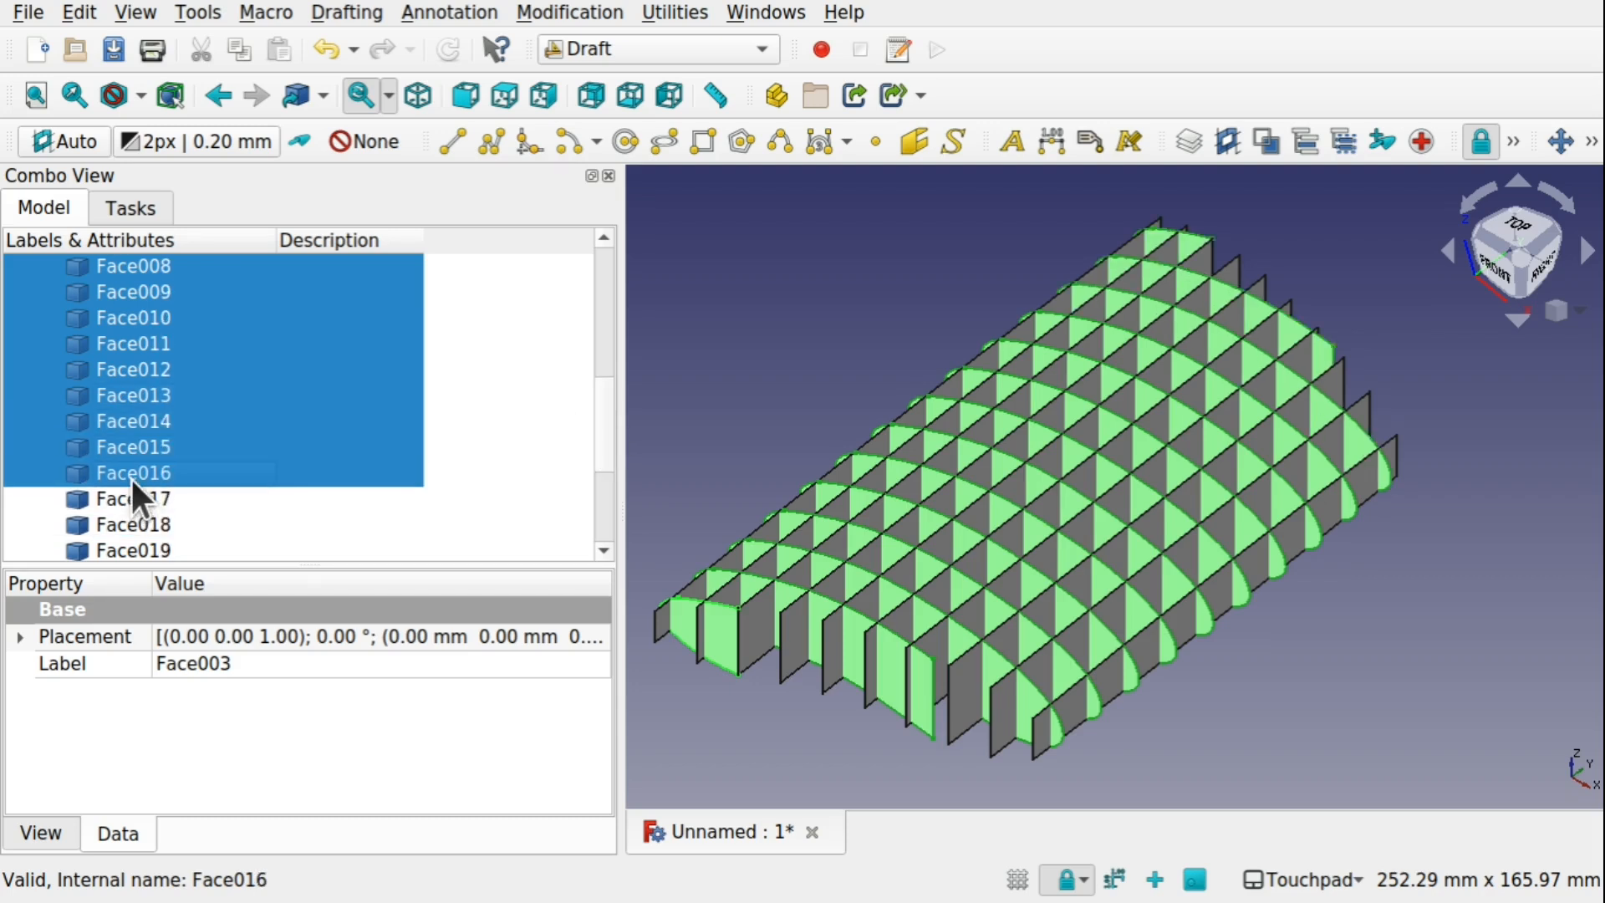
pyautogui.moveTo(1091, 292)
pyautogui.mouseDown(button='middle')
pyautogui.moveTo(1011, 419)
pyautogui.moveTo(1087, 286)
pyautogui.moveTo(1064, 293)
pyautogui.moveTo(1084, 304)
pyautogui.mouseUp(button='middle')
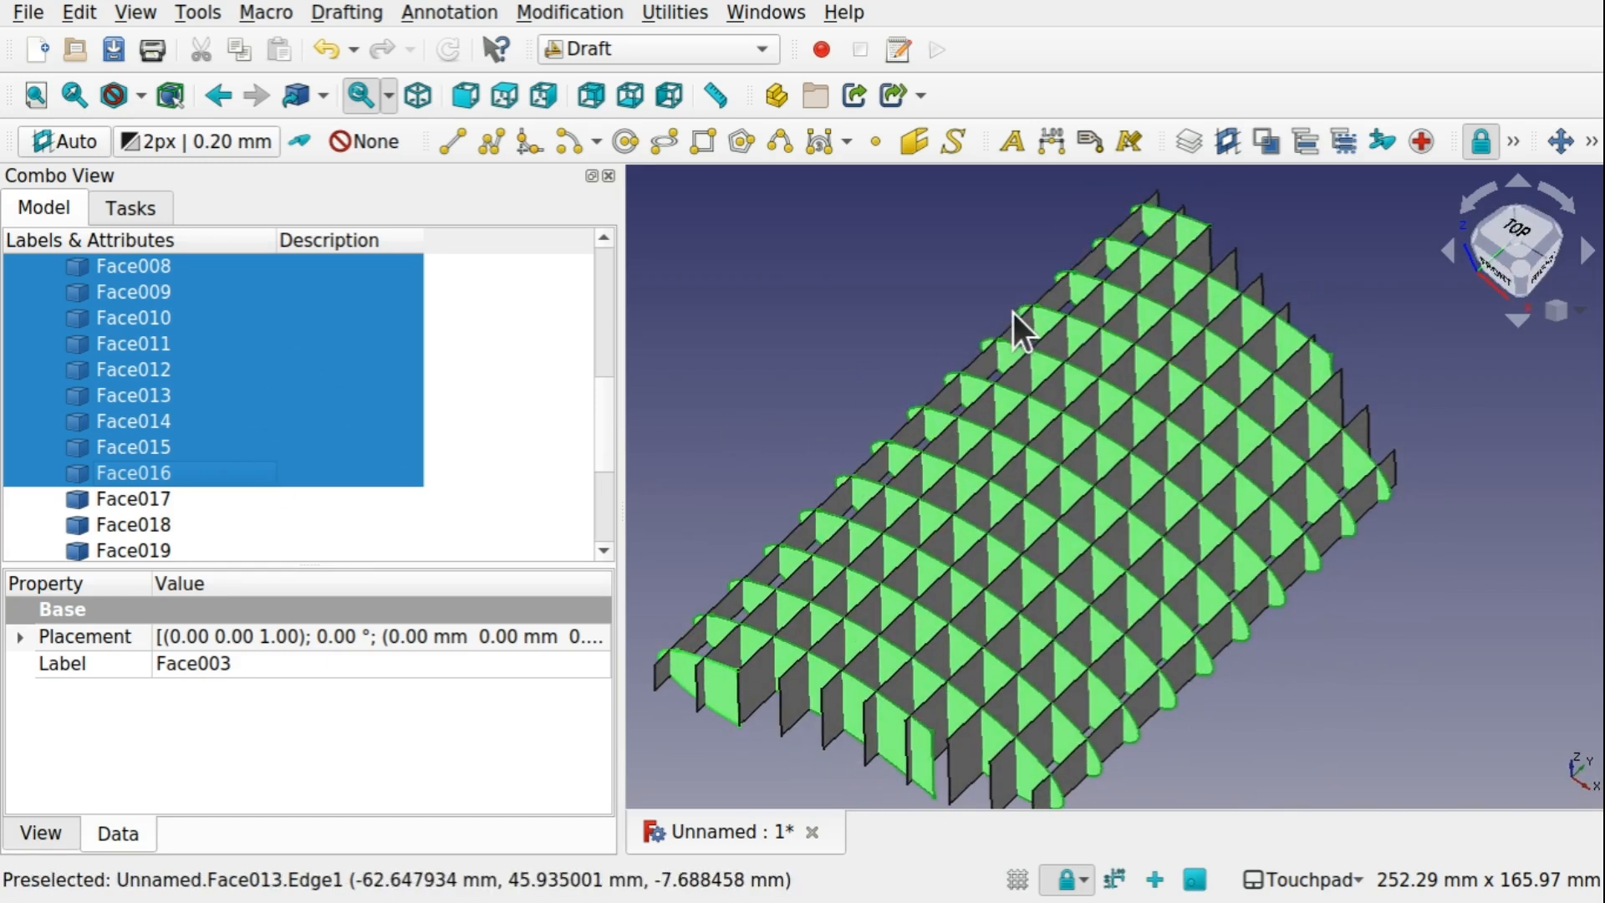
pyautogui.moveTo(1013, 318); pyautogui.dragTo(1008, 267, button='middle')
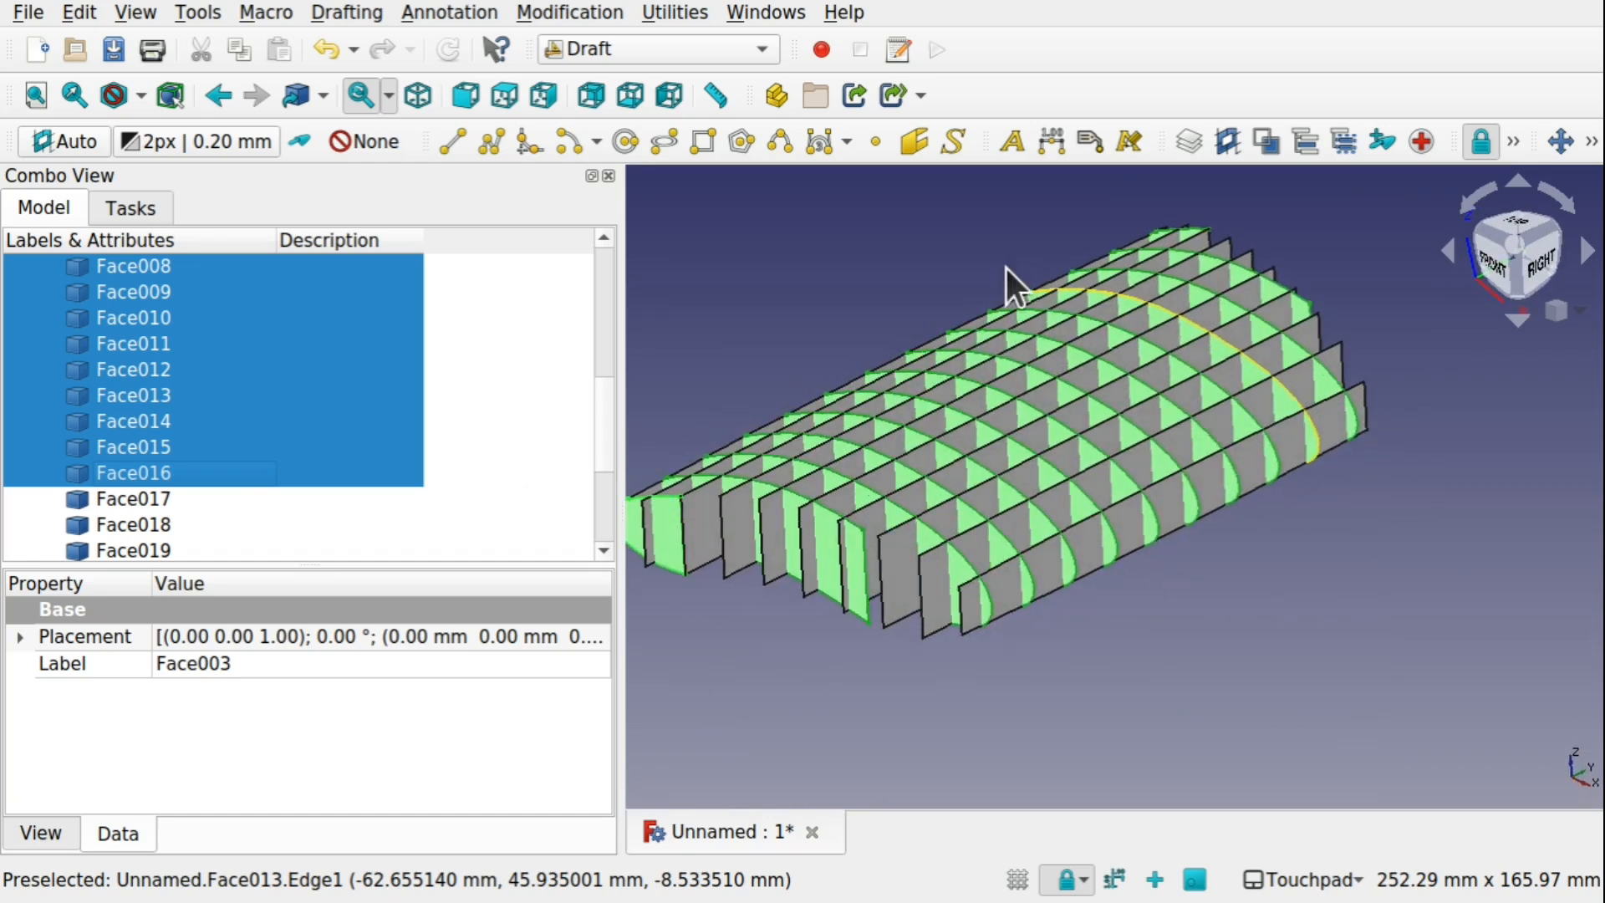
# Switch to the Part workbench and extrude the selected XZ section faces 1 mm in the custom direction Y -1
pyautogui.click(671, 52)
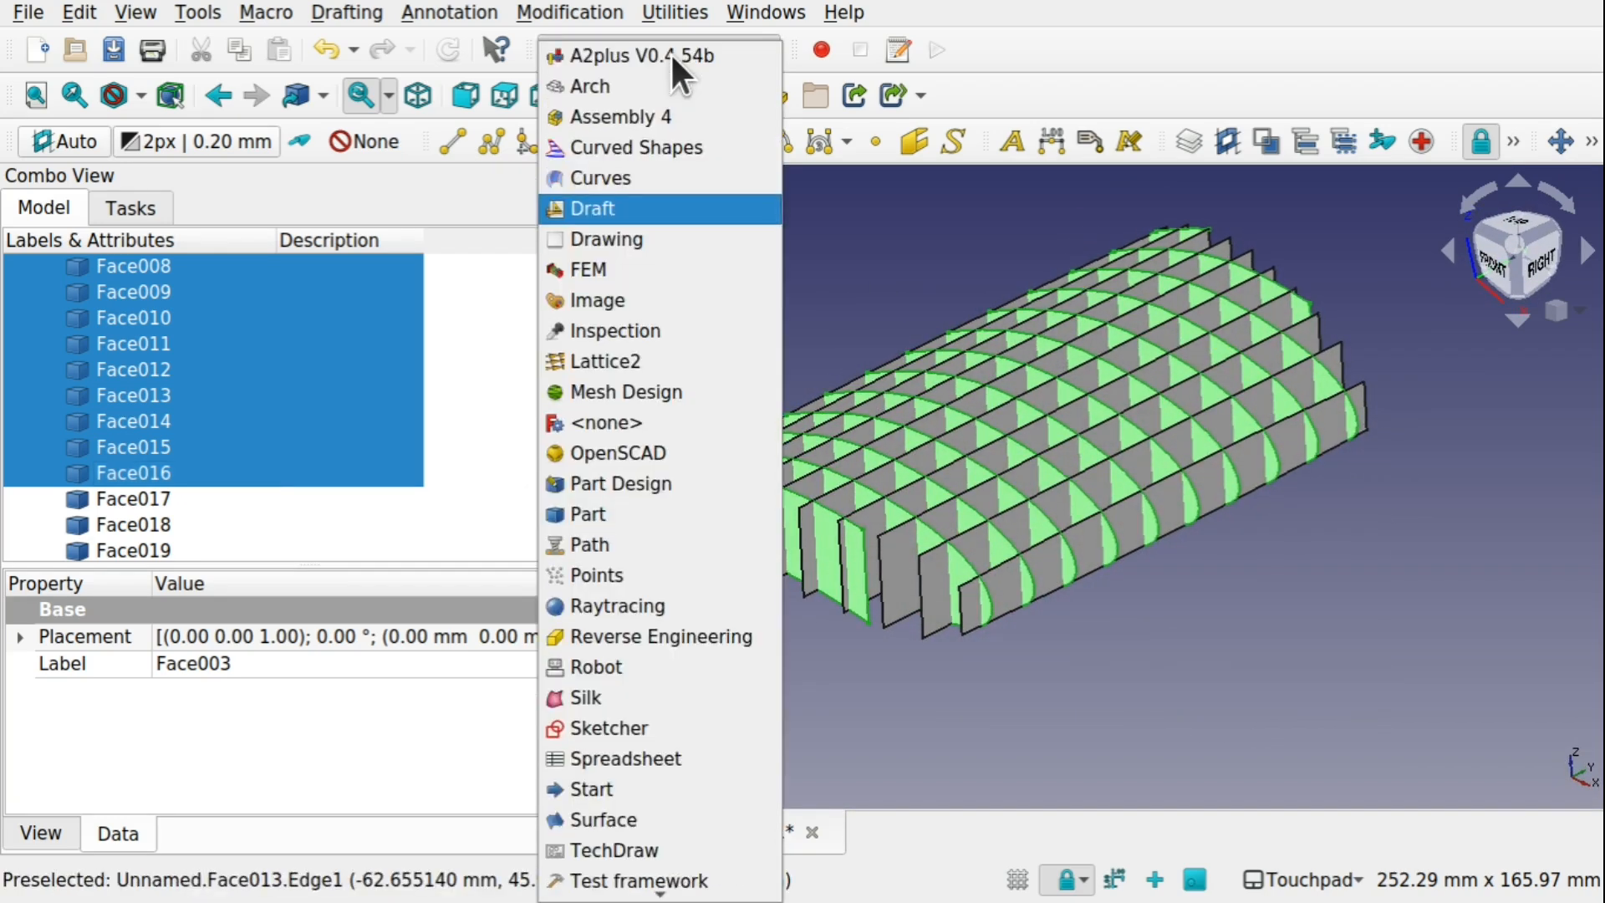
pyautogui.click(629, 520)
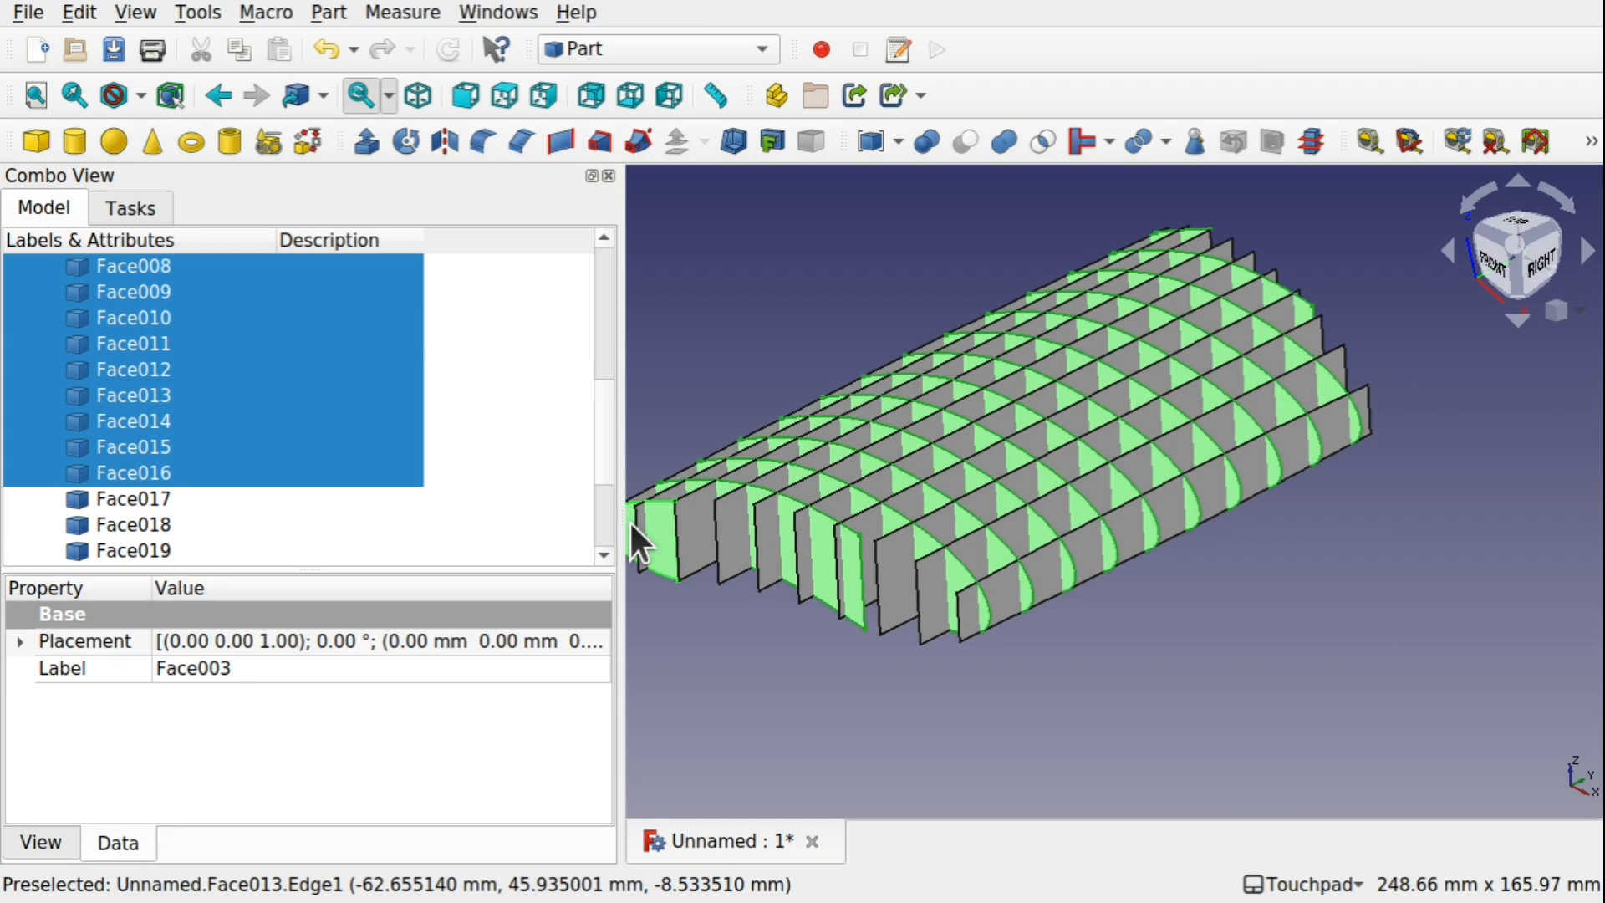
pyautogui.click(364, 140)
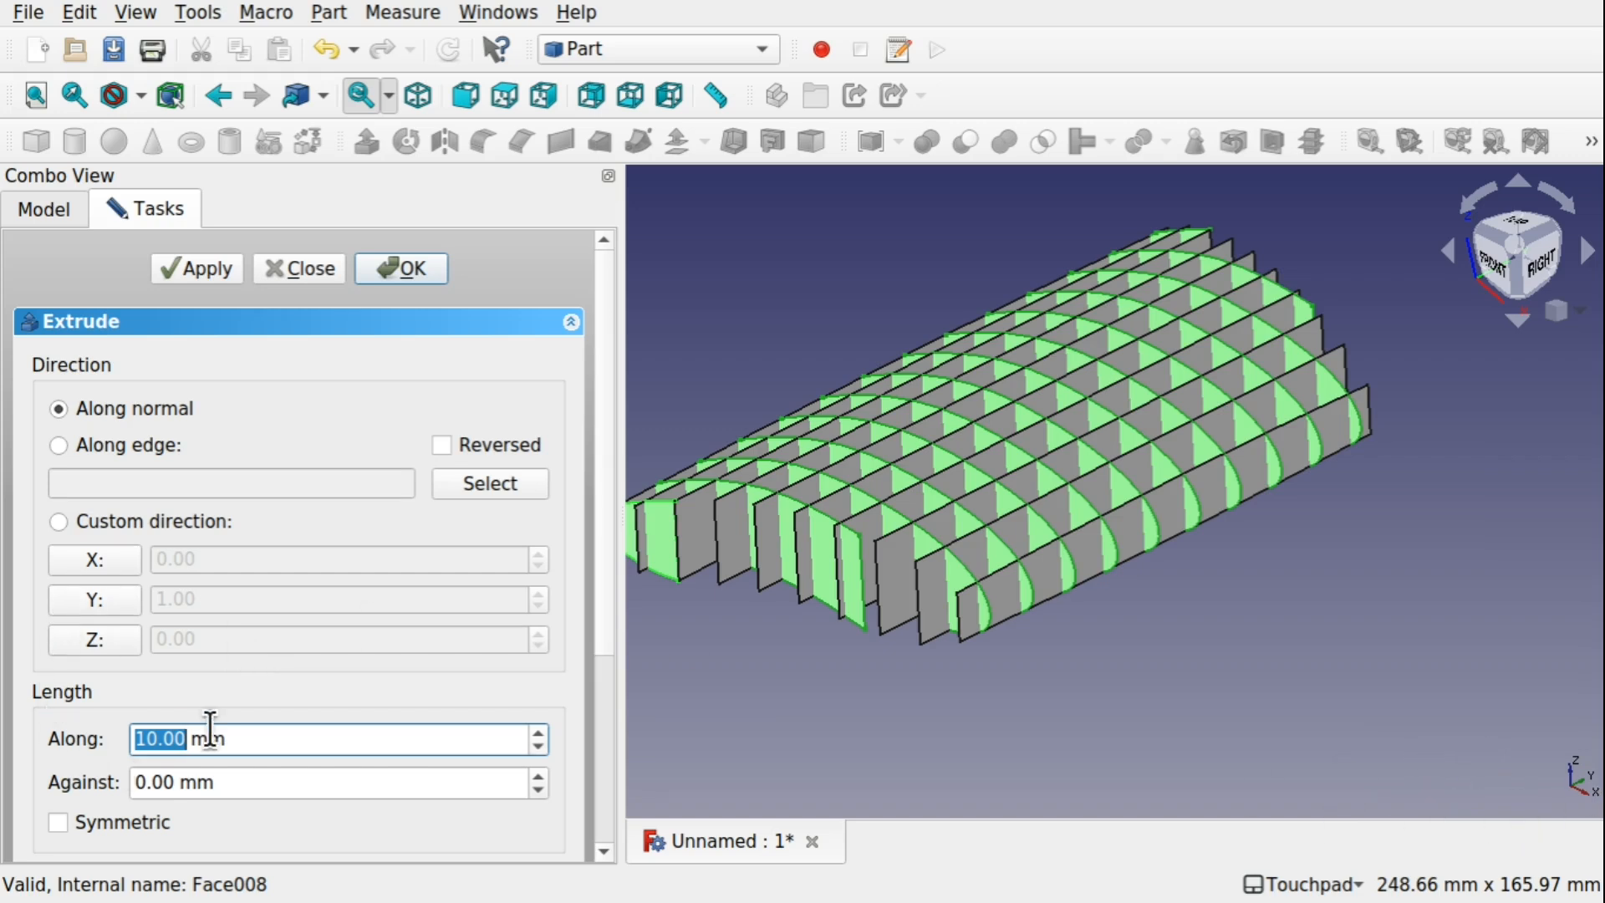
pyautogui.click(103, 600)
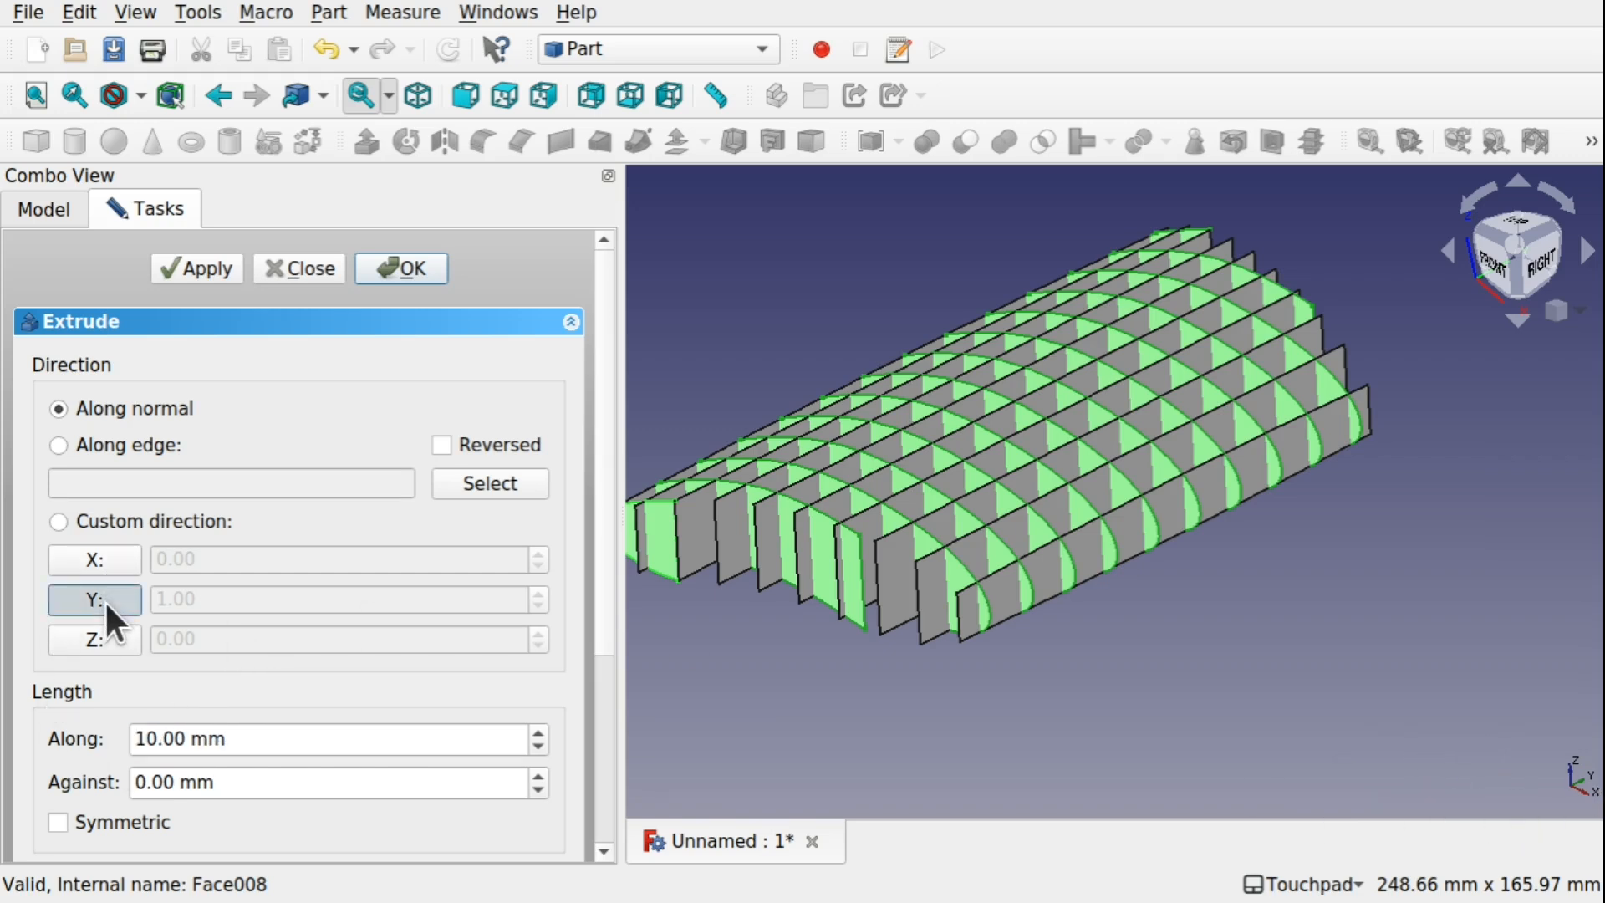
pyautogui.click(158, 739)
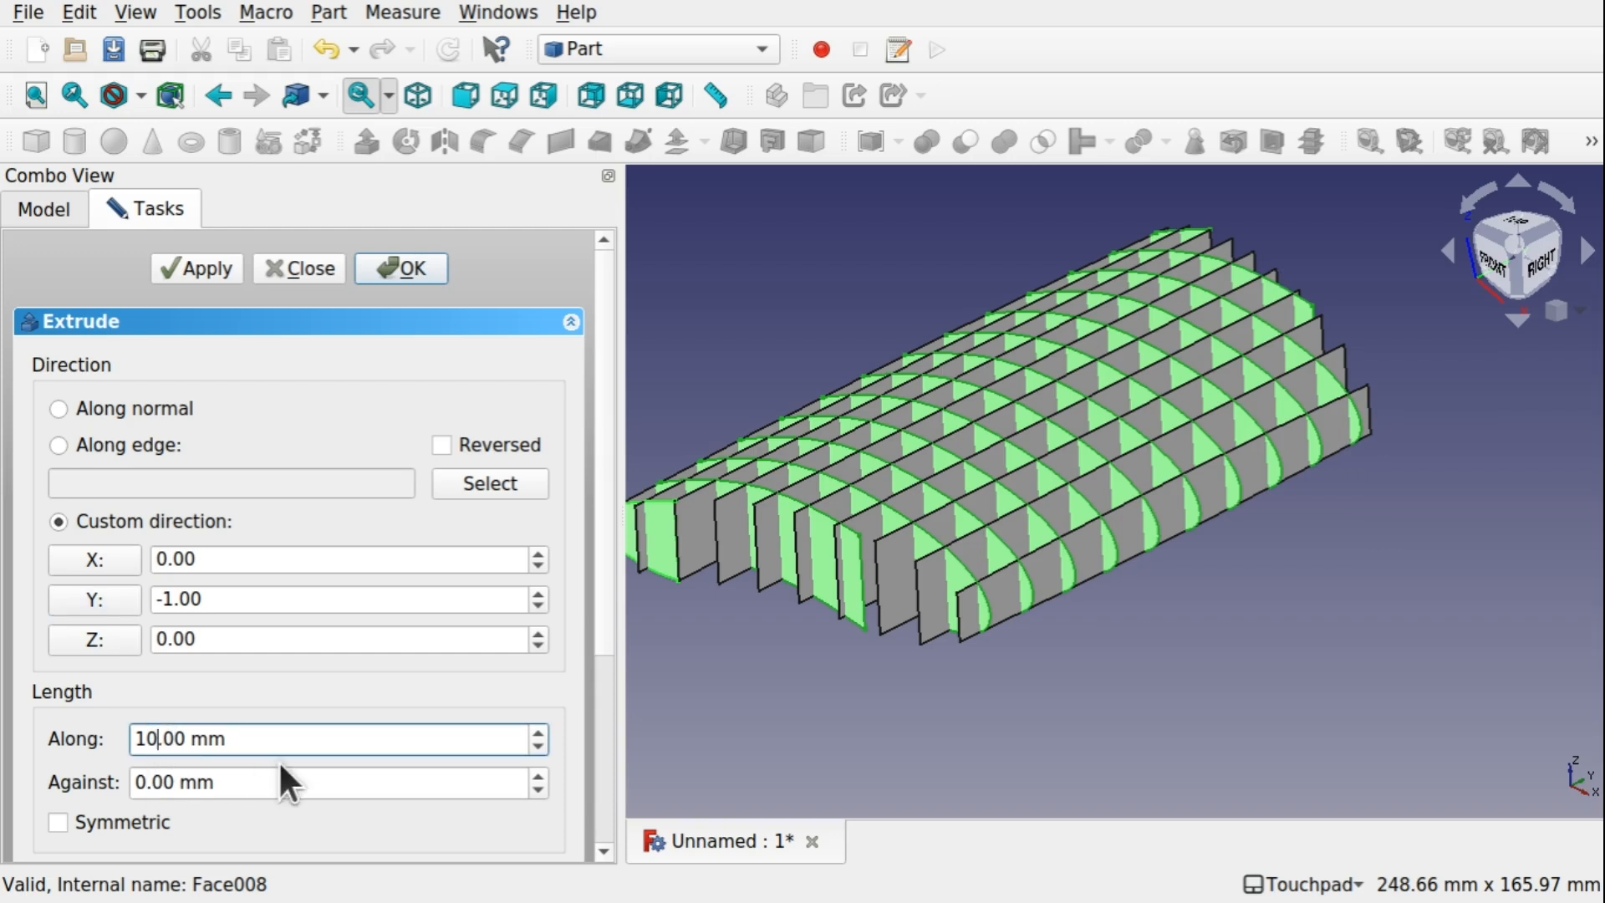
pyautogui.press('BackSpace')
pyautogui.press('Return')
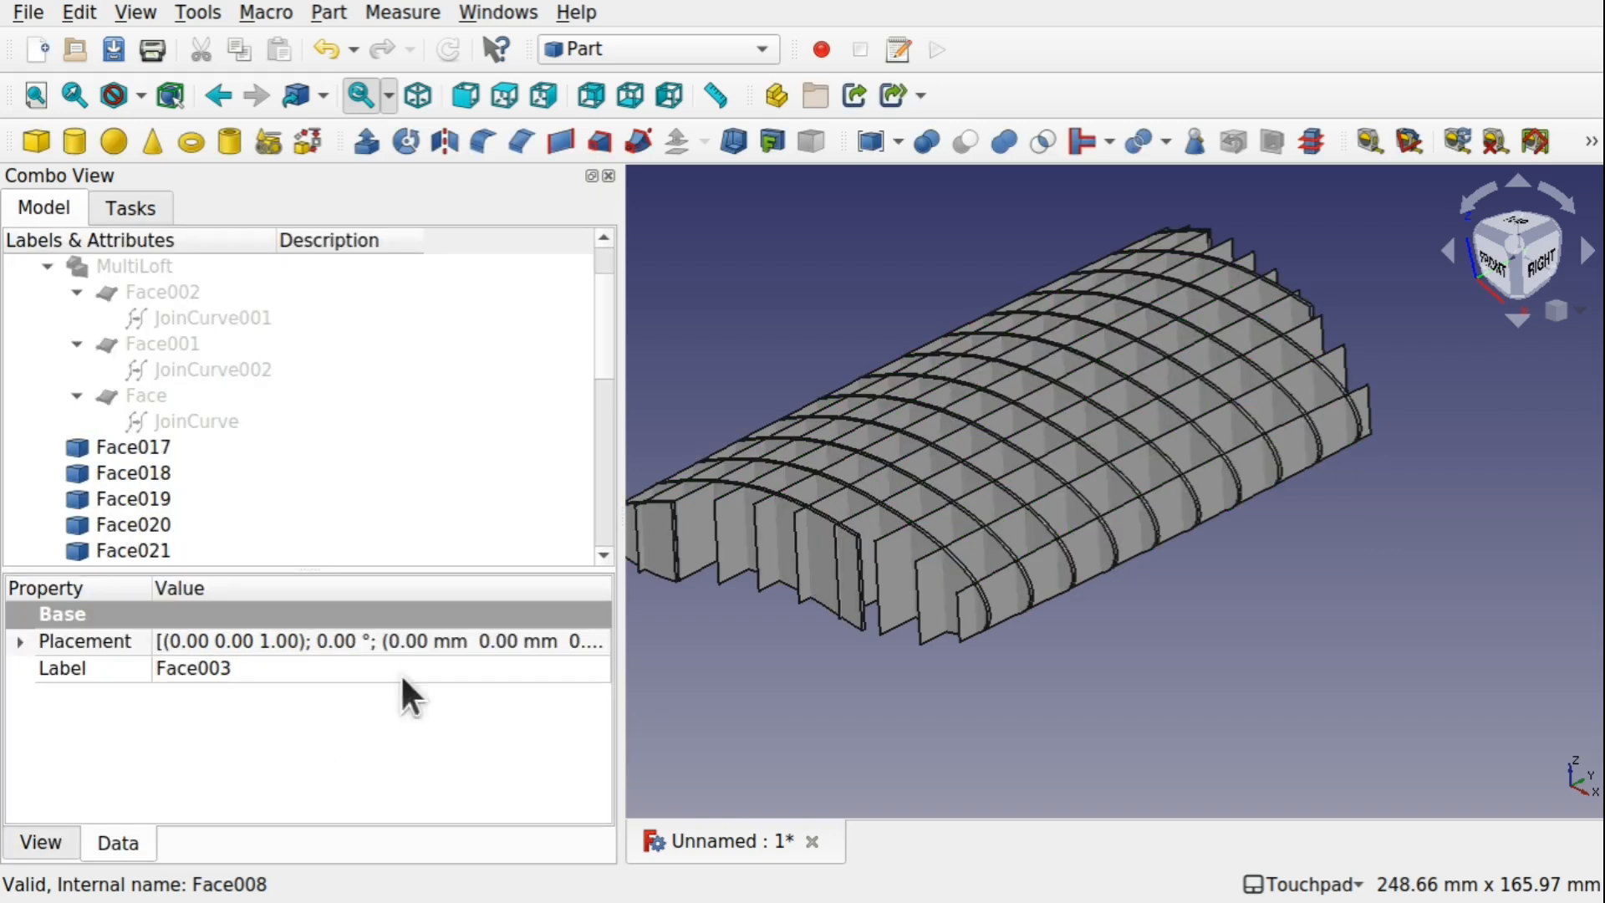
# Extrude the YZ section faces, Face017 through Face026, 1 mm in the custom direction X -1
pyautogui.moveTo(878, 487)
pyautogui.keyDown('alt'); pyautogui.mouseDown()
pyautogui.moveTo(908, 520)
pyautogui.moveTo(985, 540)
pyautogui.moveTo(956, 477)
pyautogui.moveTo(882, 484)
pyautogui.mouseUp(); pyautogui.keyUp('alt')
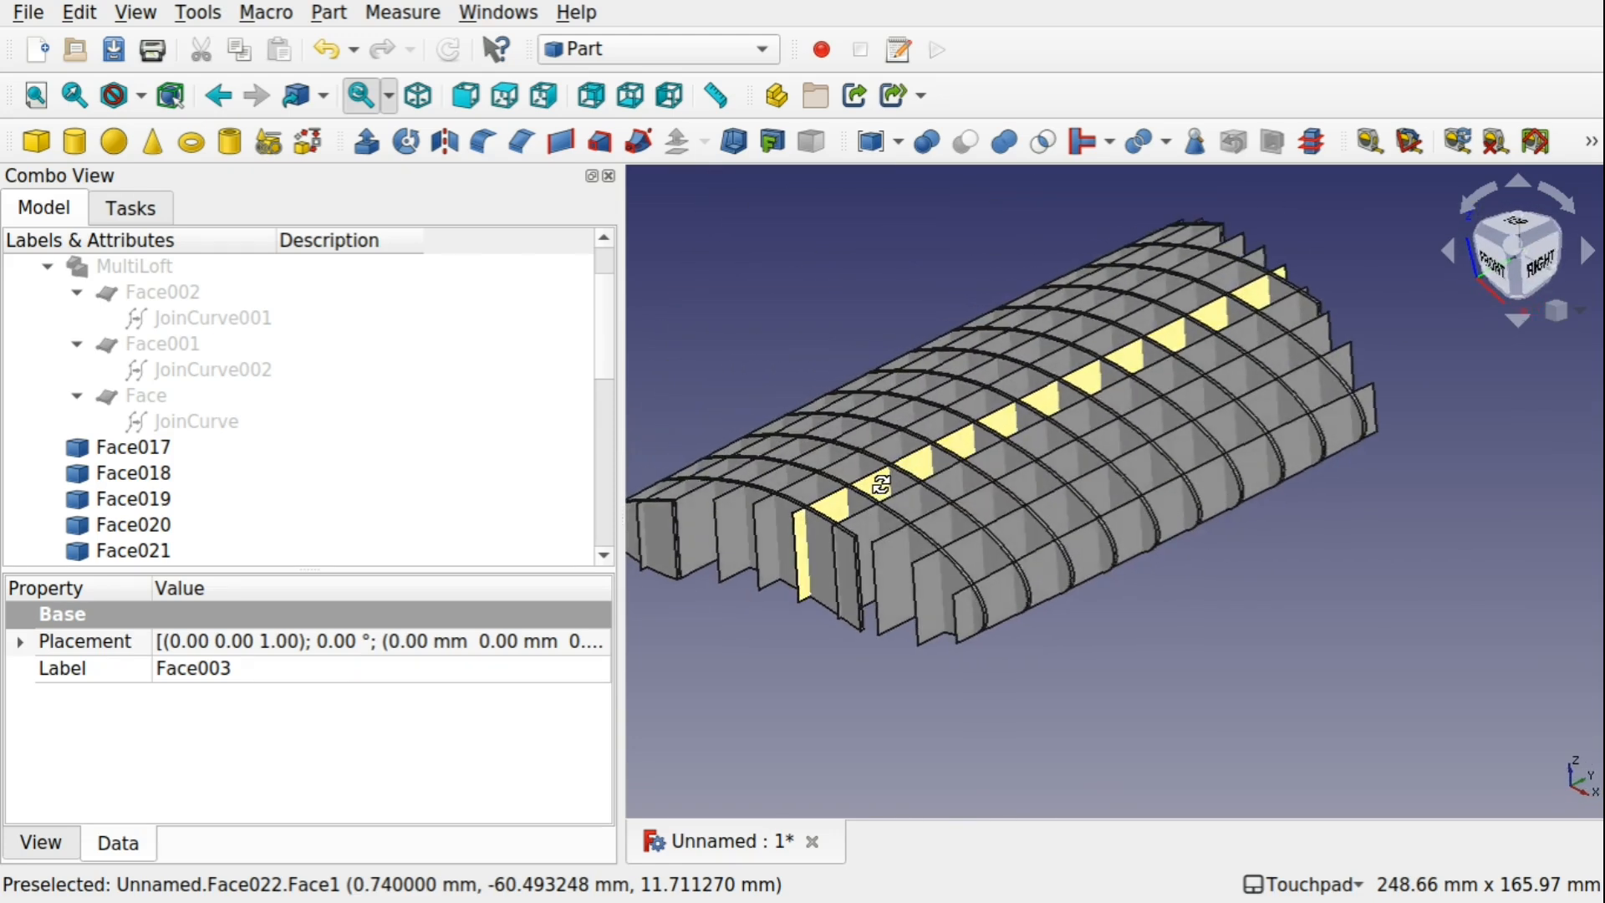
pyautogui.click(152, 447)
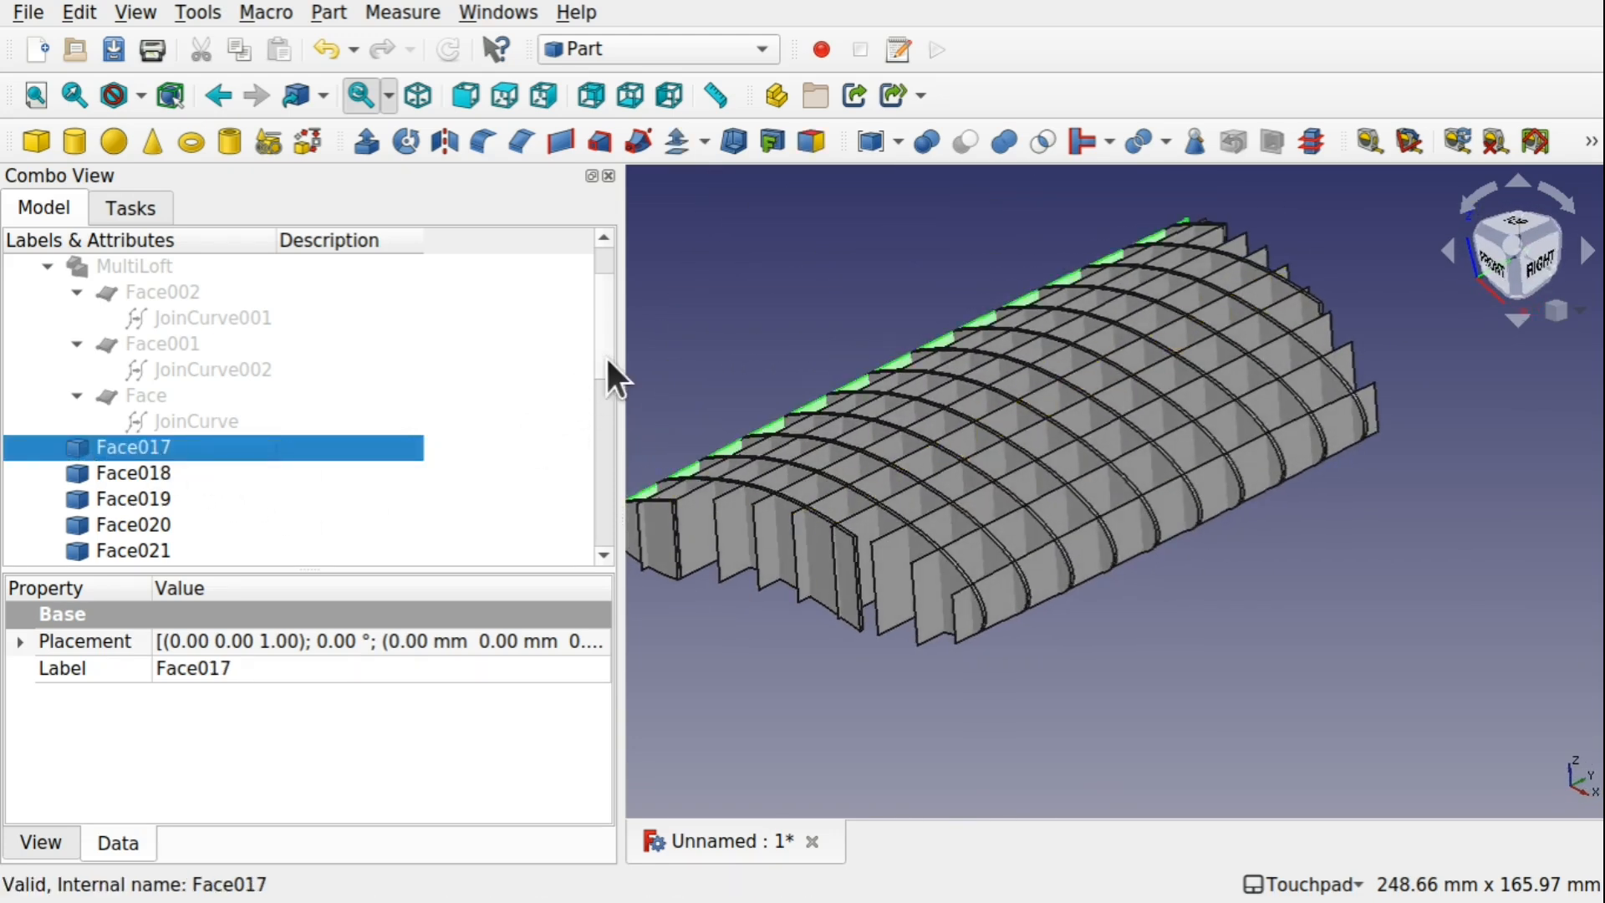
pyautogui.moveTo(605, 354); pyautogui.dragTo(603, 447)
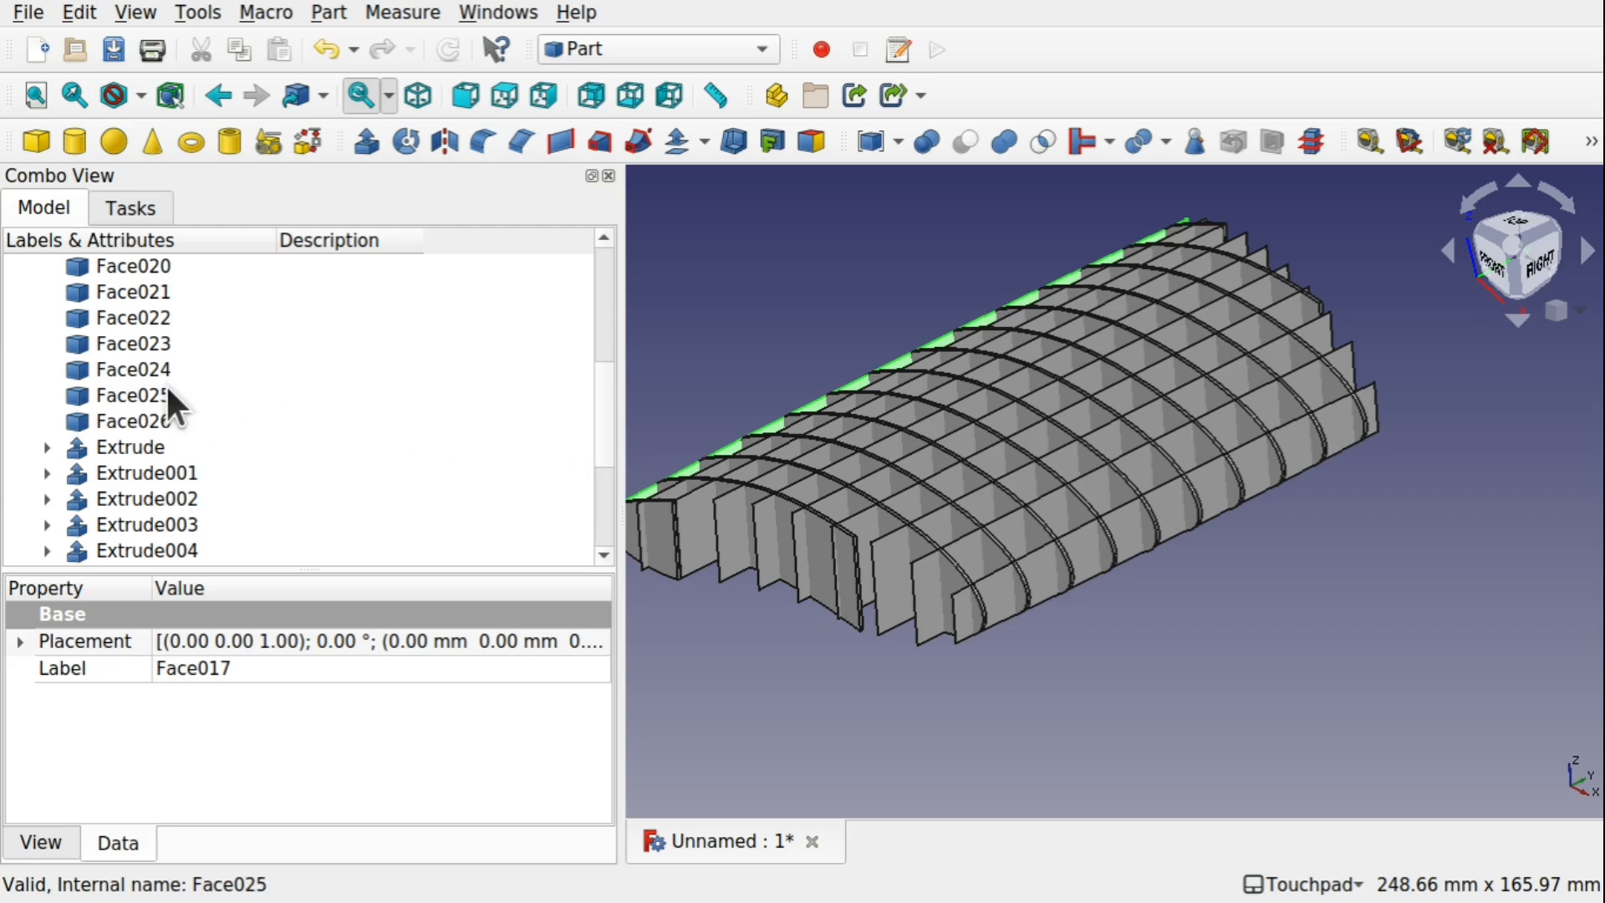
pyautogui.keyDown('shift'); pyautogui.click(140, 416); pyautogui.keyUp('shift')
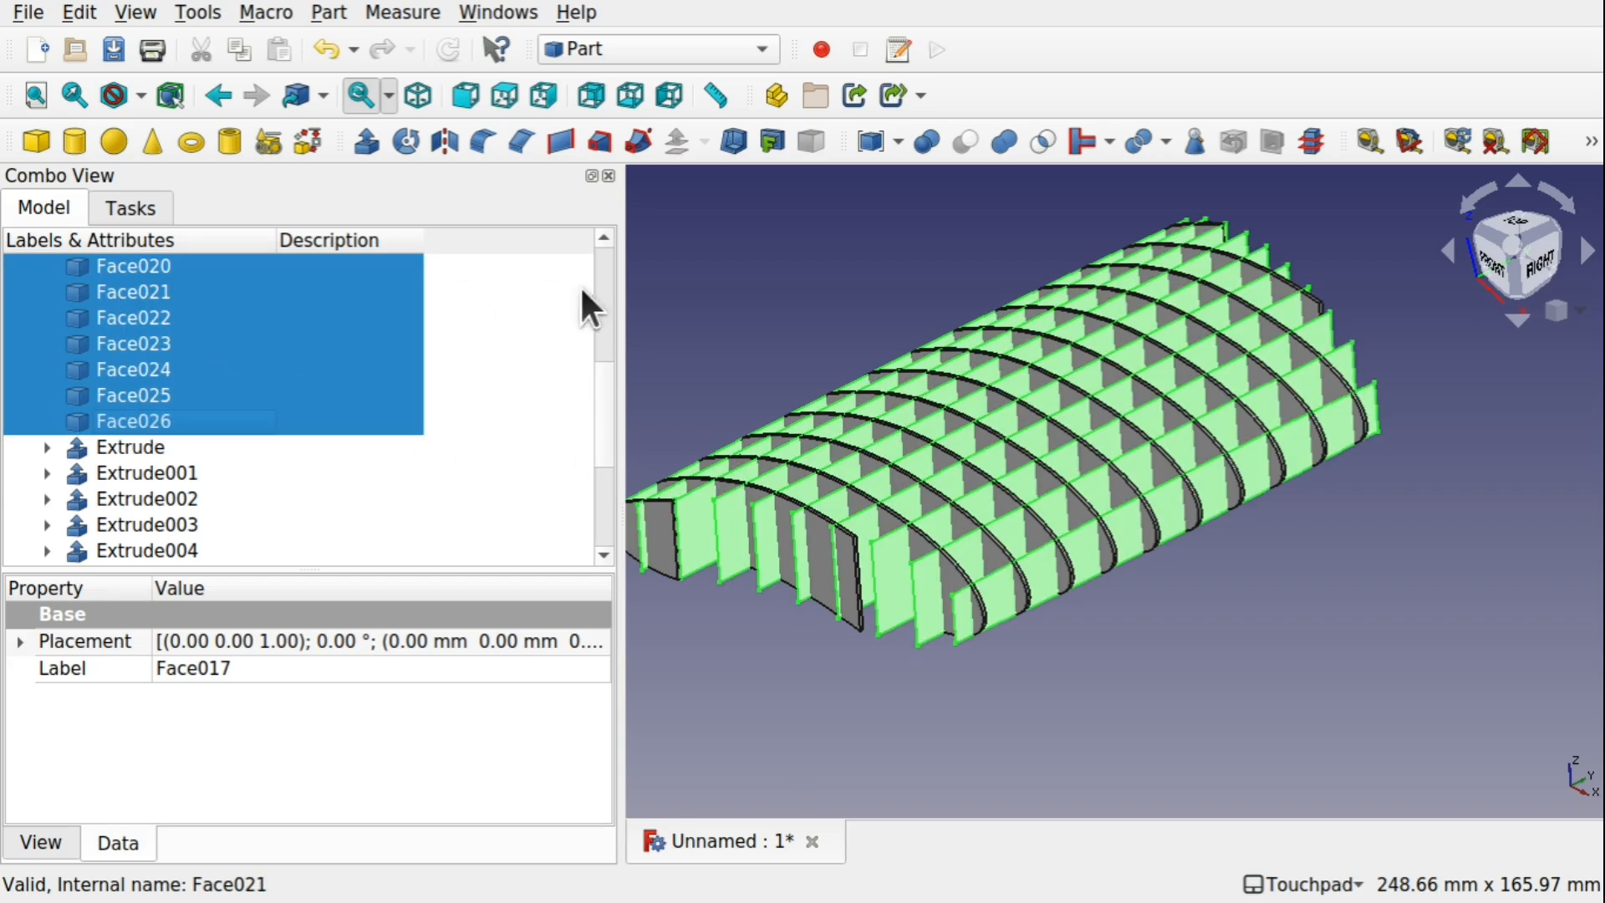
pyautogui.click(369, 140)
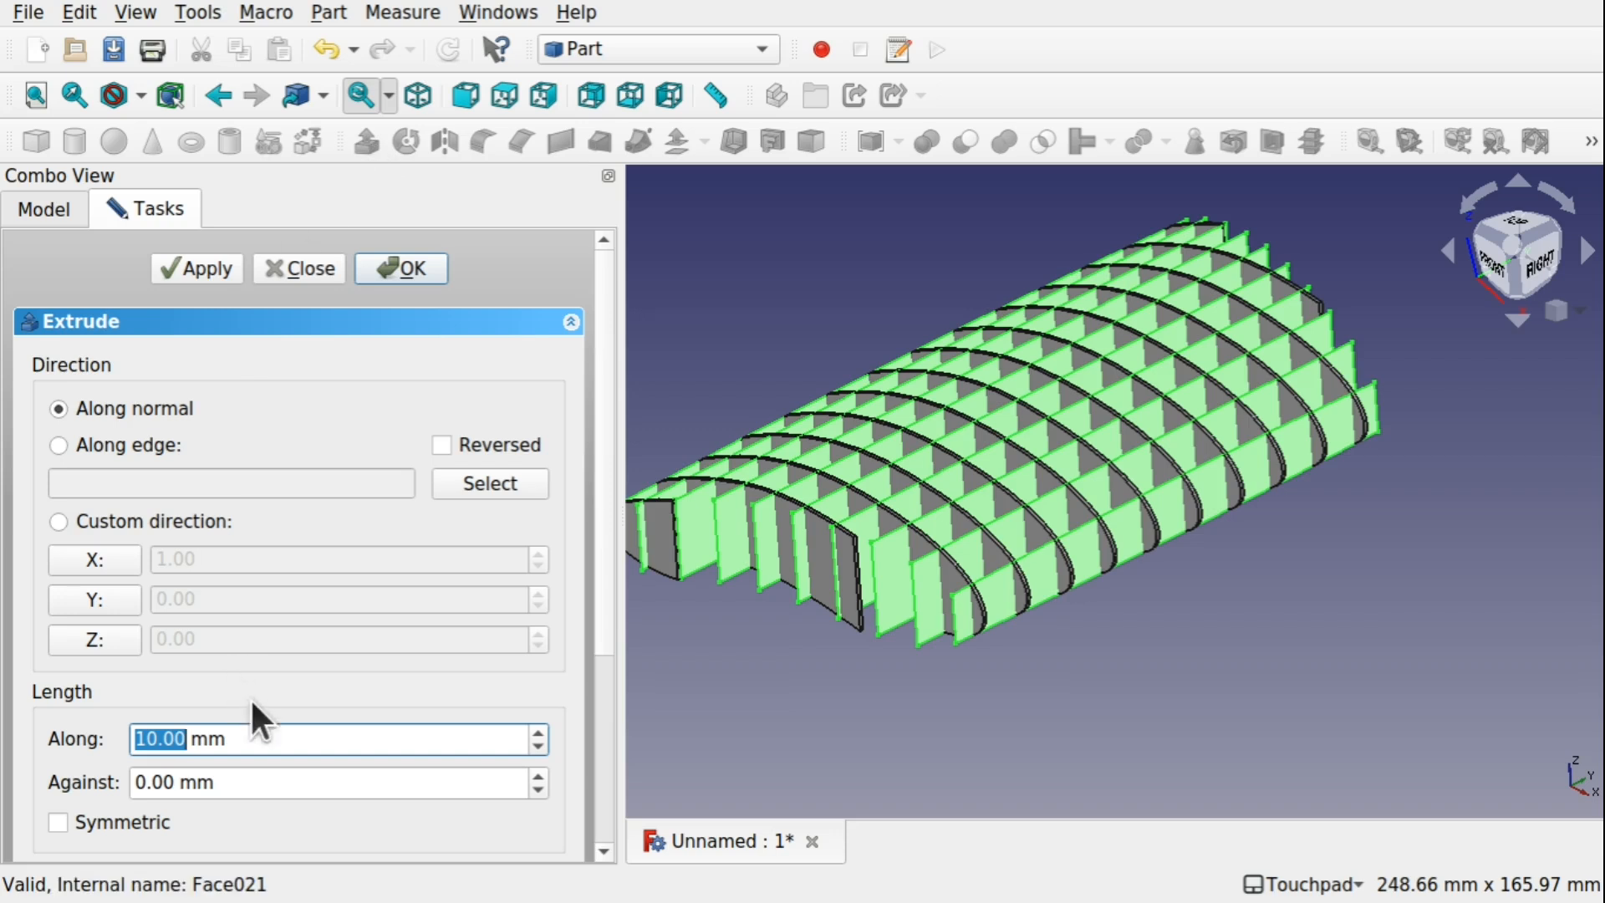
pyautogui.write('1')
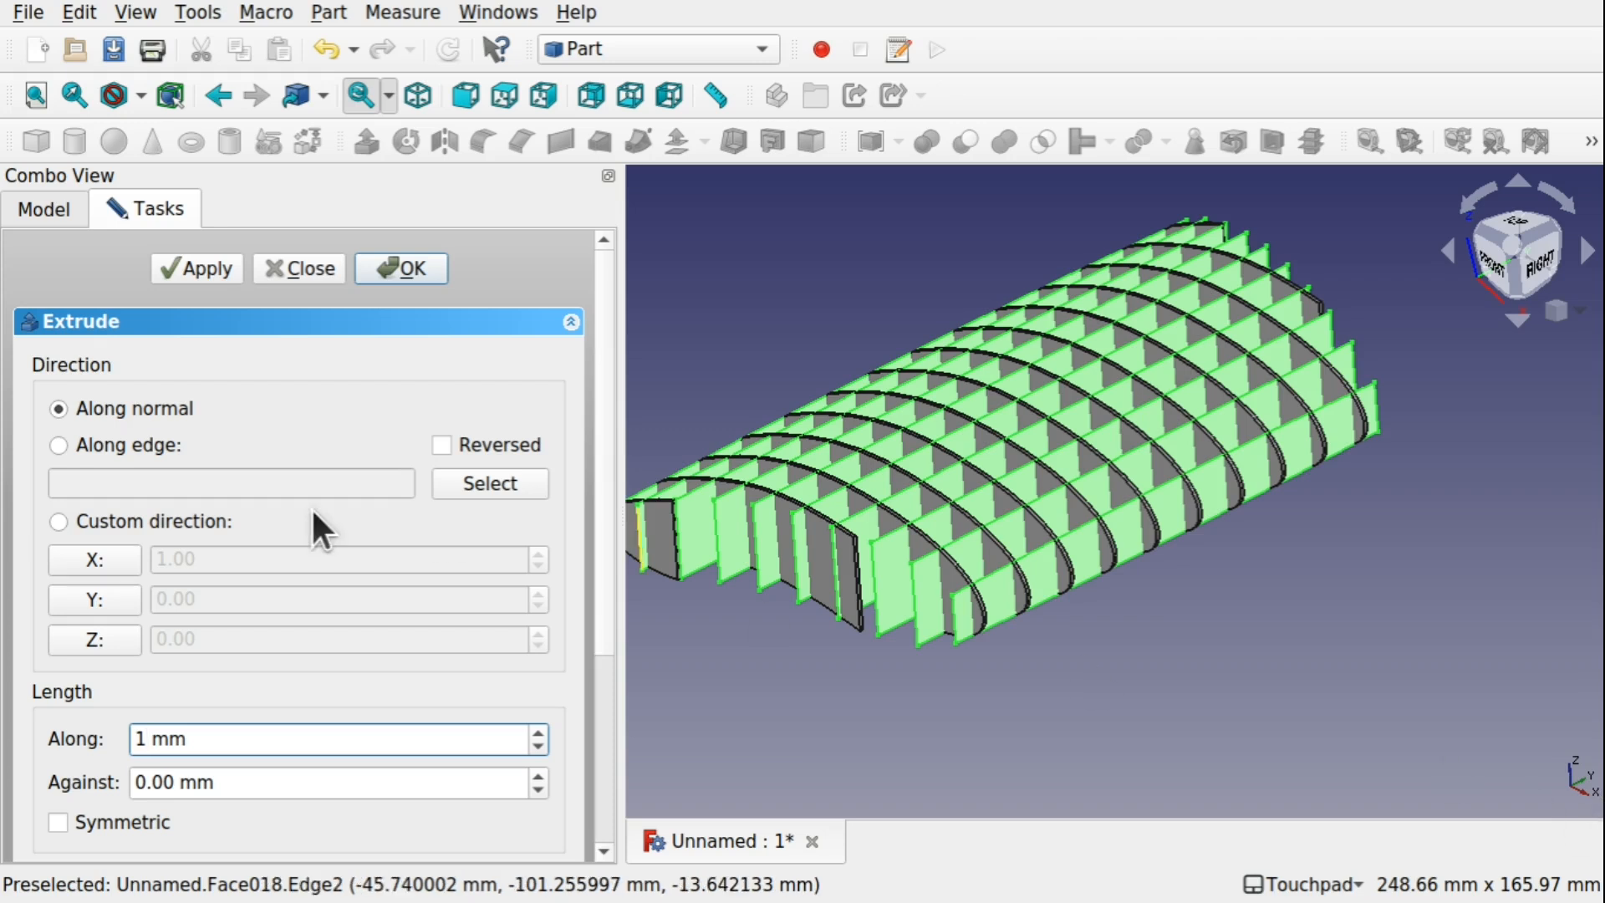
pyautogui.click(98, 545)
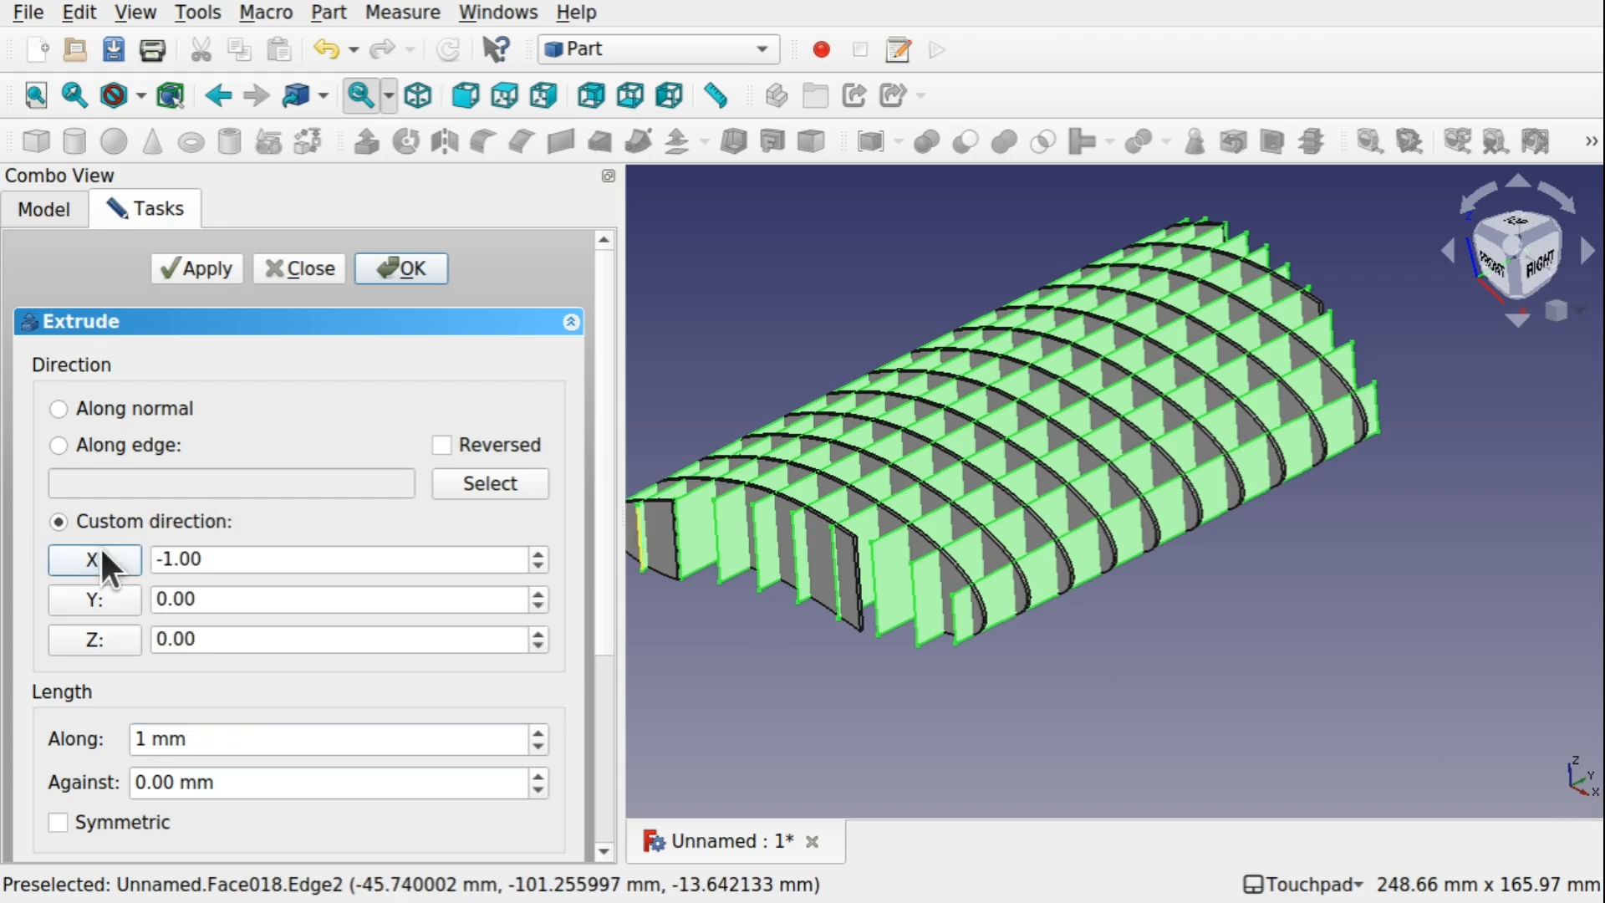
pyautogui.click(423, 272)
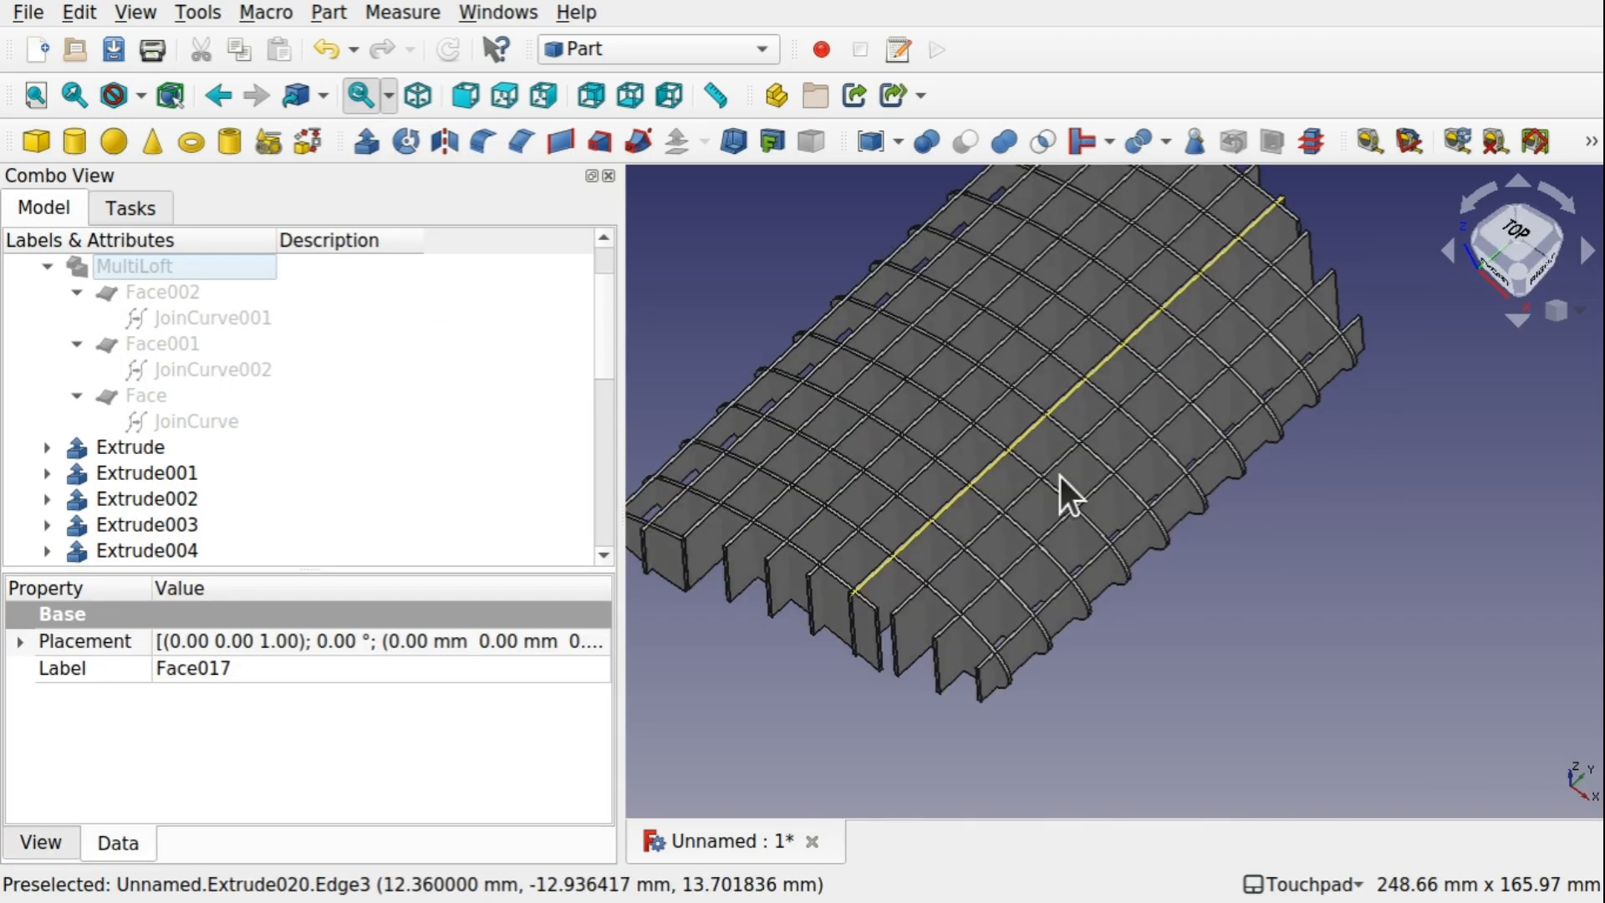
# Examine the crossing extruded ribs and their intersections up close and from several angles
pyautogui.scroll(2, 1060, 477)
pyautogui.moveTo(1059, 473); pyautogui.dragTo(1183, 484, button='middle')
pyautogui.click(1061, 504)
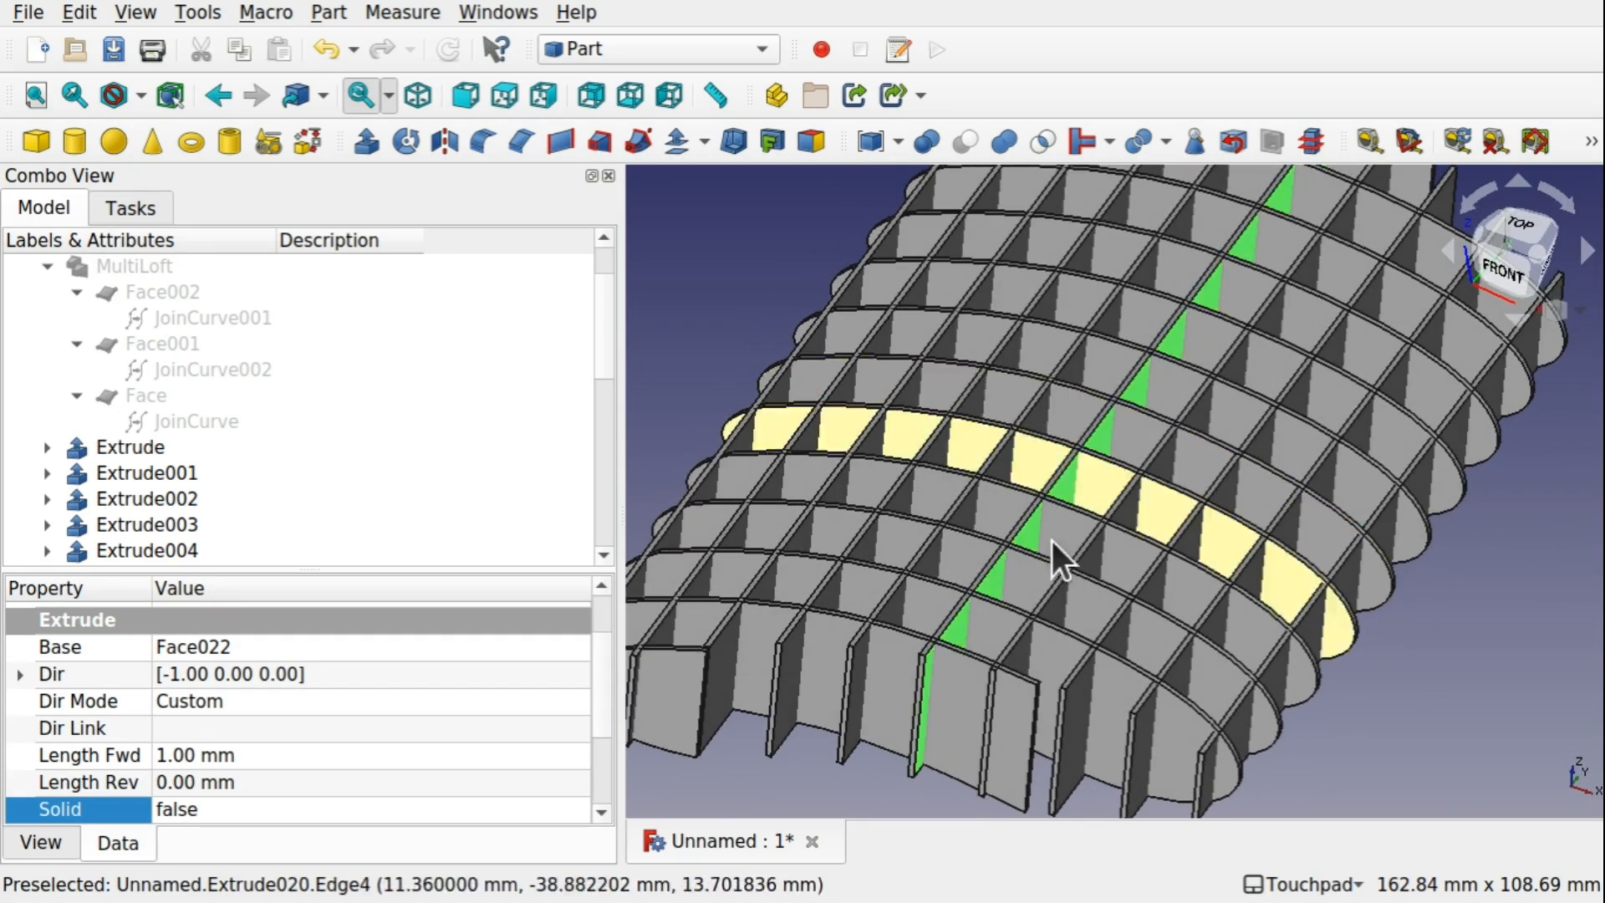
pyautogui.moveTo(1017, 595); pyautogui.dragTo(1149, 455, button='middle')
pyautogui.scroll(-2, 1026, 444)
pyautogui.moveTo(1256, 595); pyautogui.dragTo(1150, 595, button='middle')
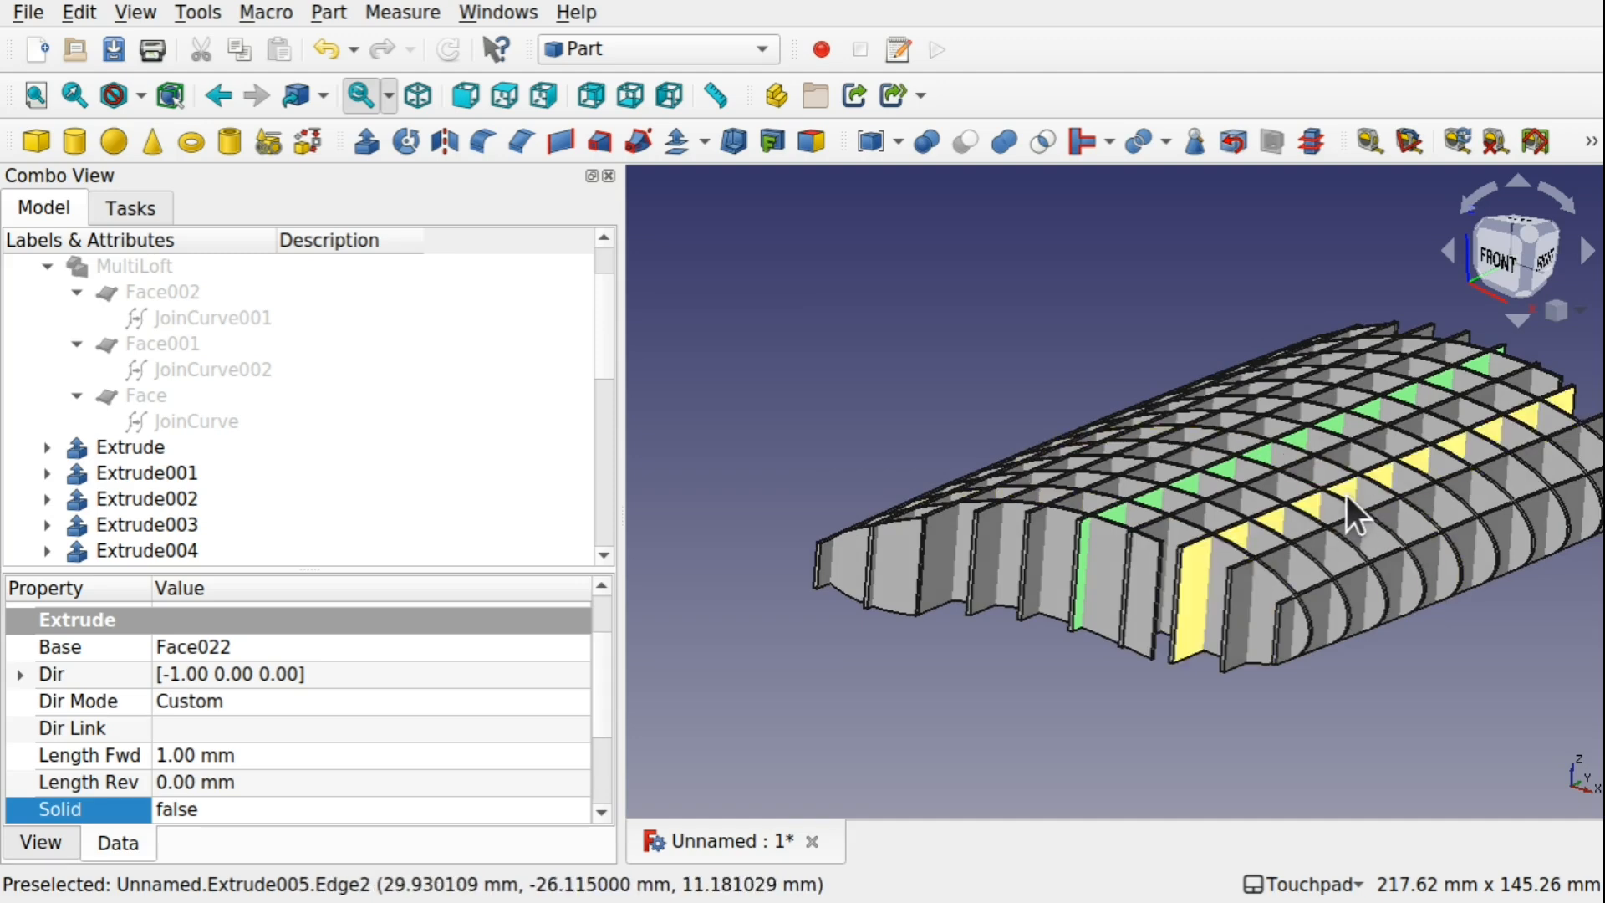
pyautogui.moveTo(1339, 506); pyautogui.dragTo(1312, 731, button='middle')
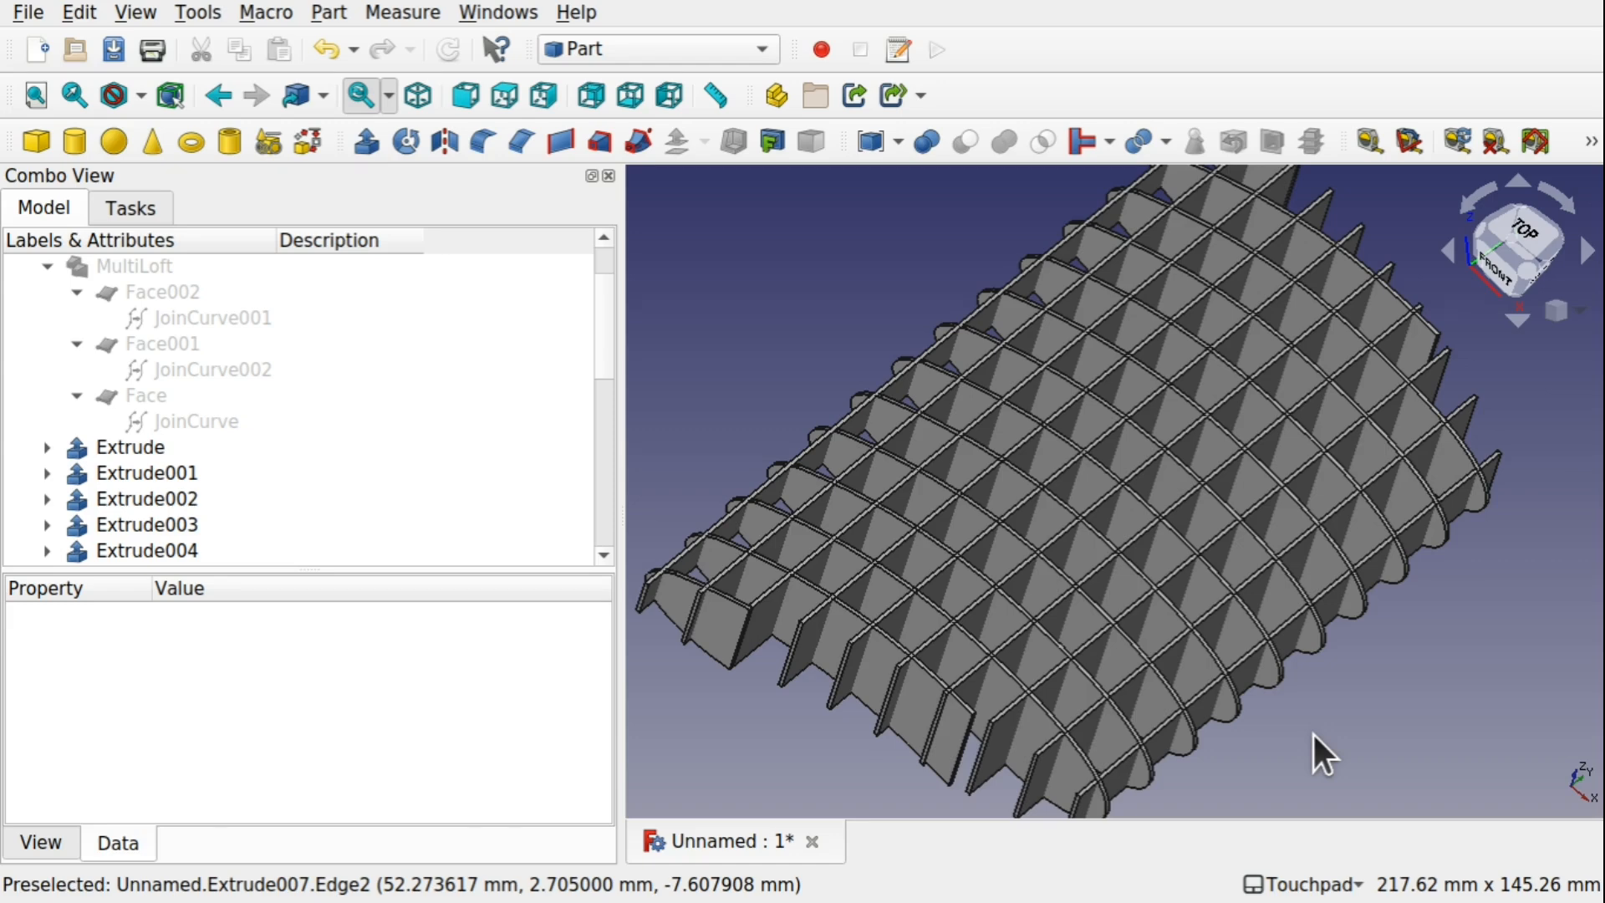